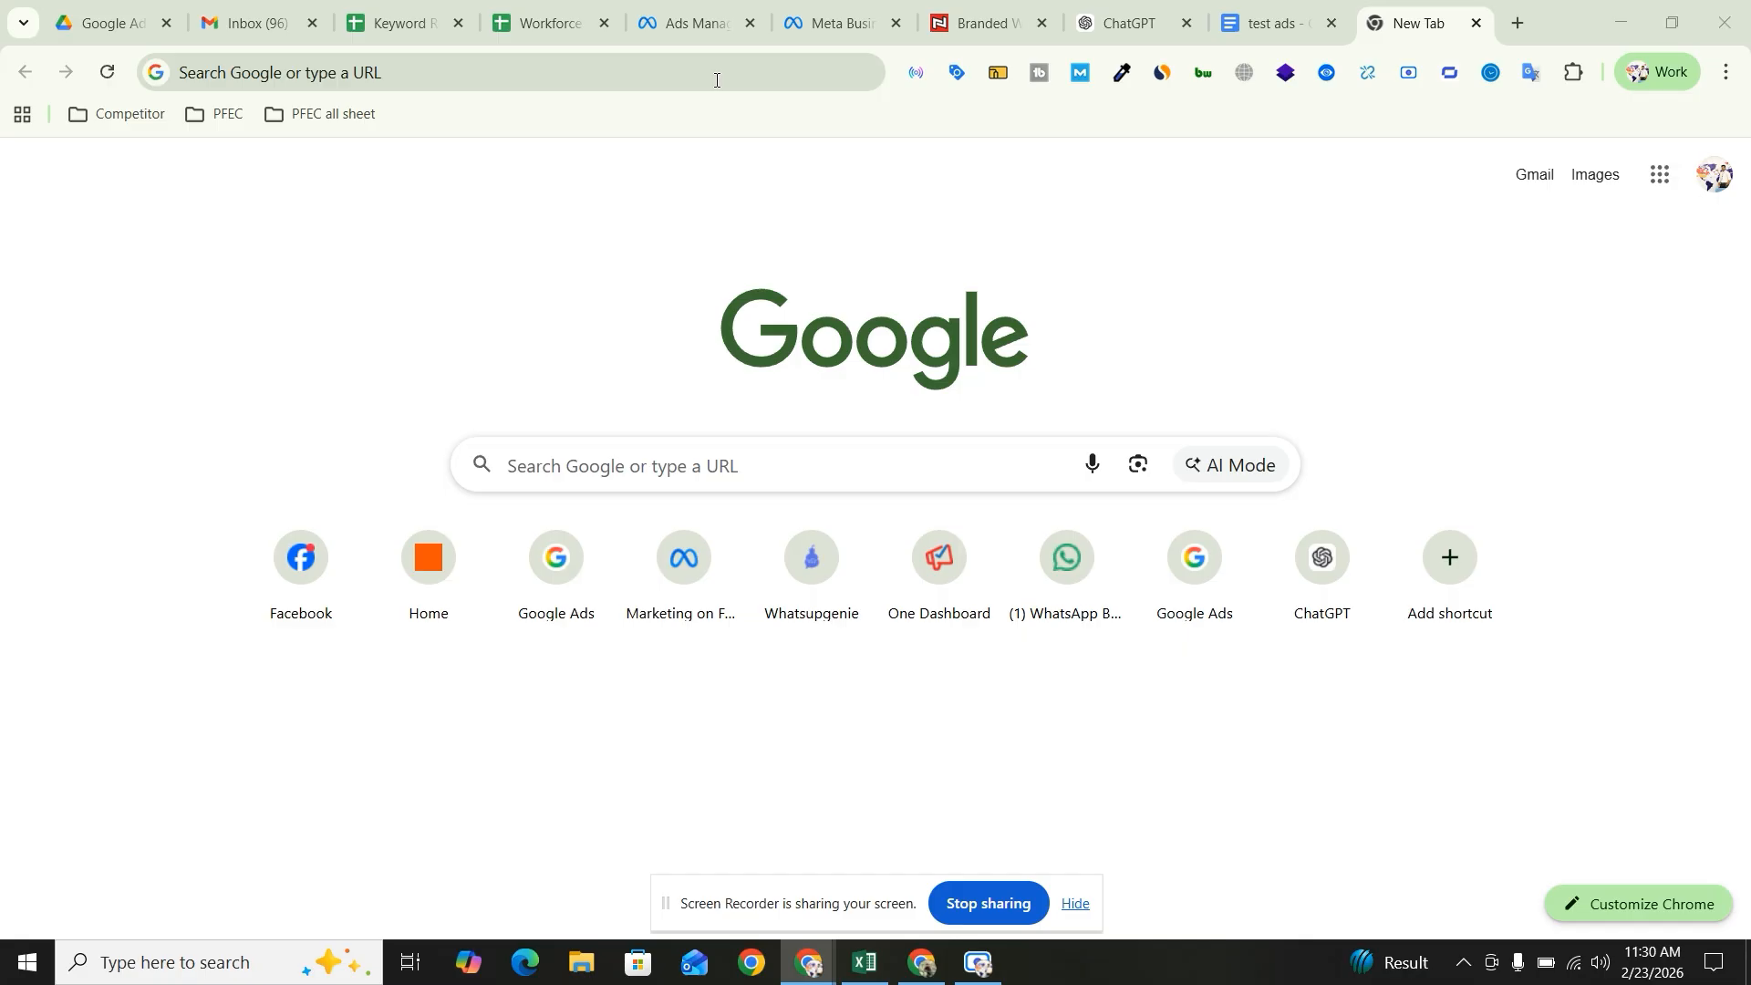
- Go to ads.google.com, sign in to Google Ads and open the first listed advertising account
{"action": "left_click", "coordinate": [716, 80]}
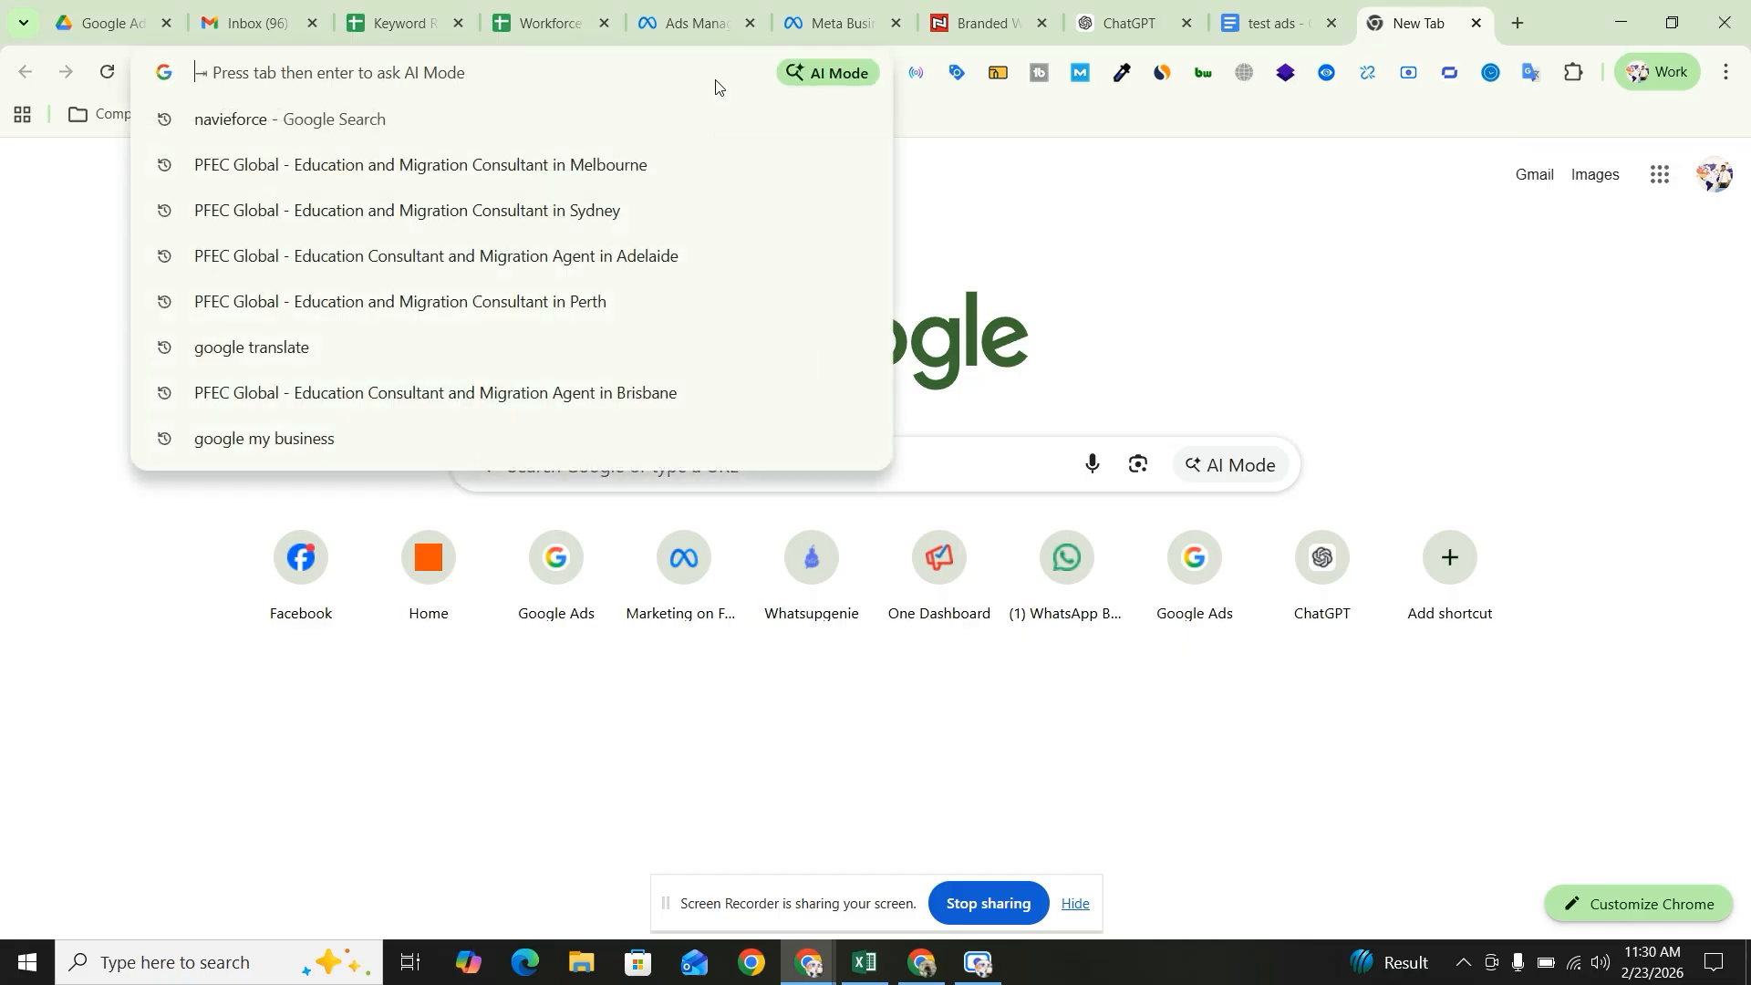
{"action": "type", "text": "ad"}
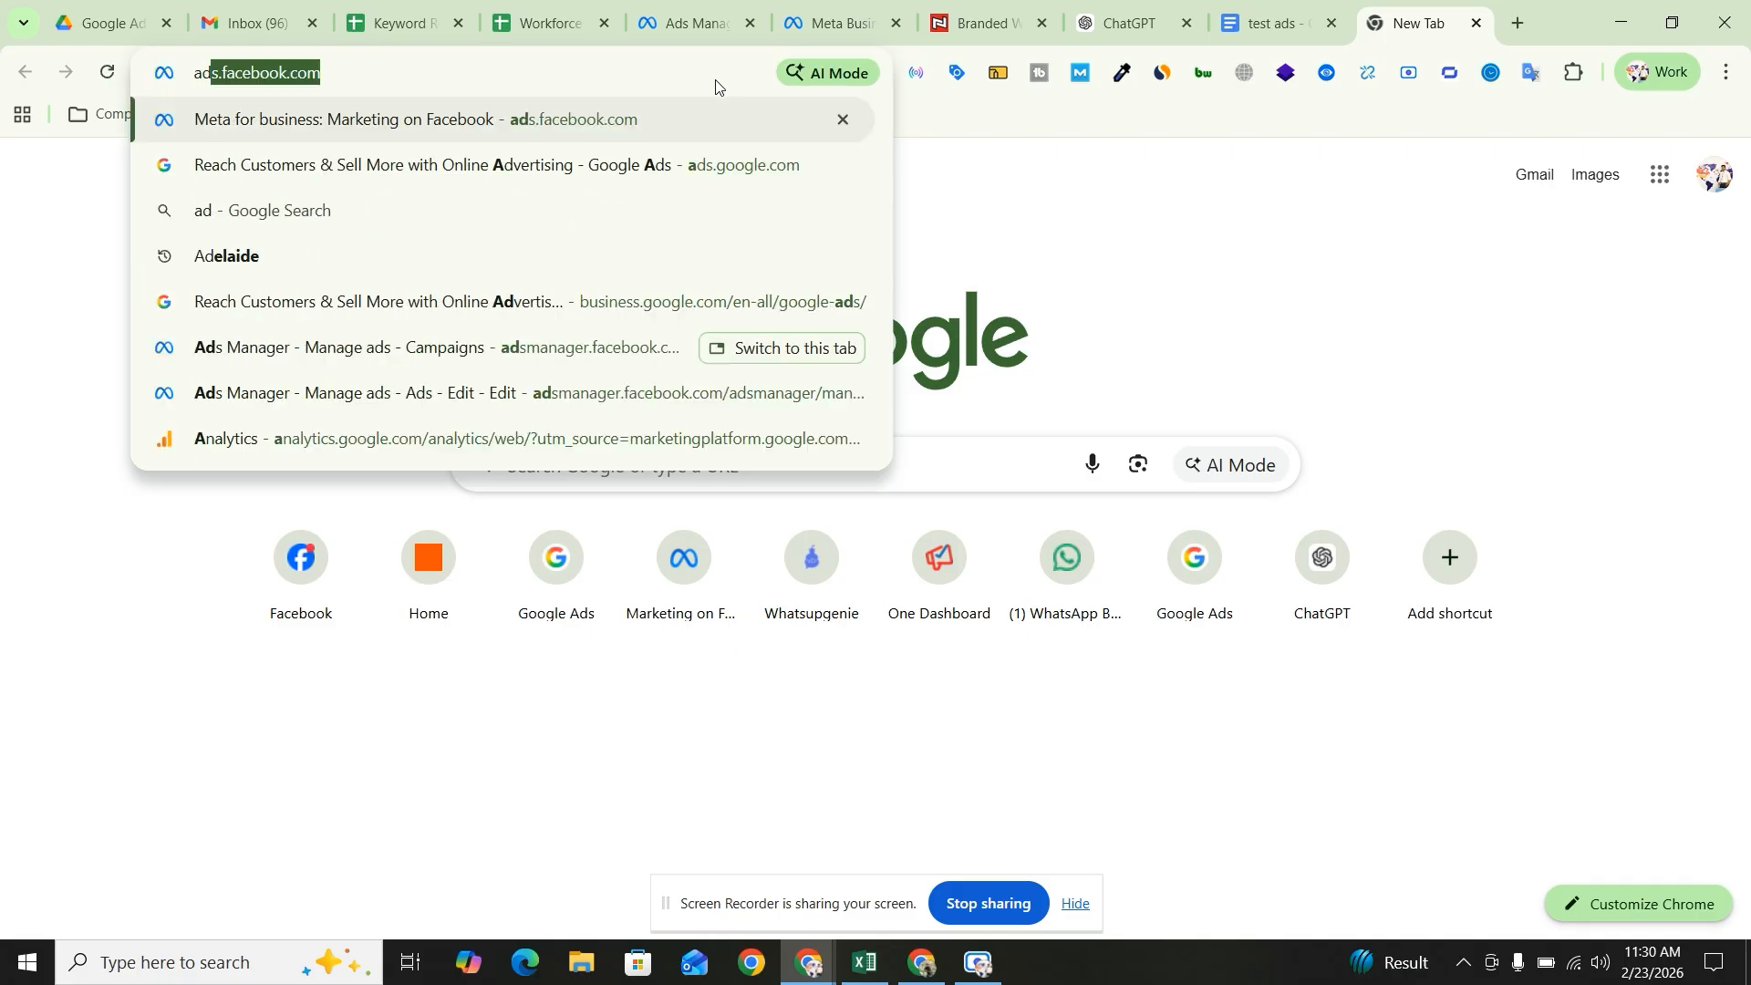
{"action": "type", "text": "s.google.com"}
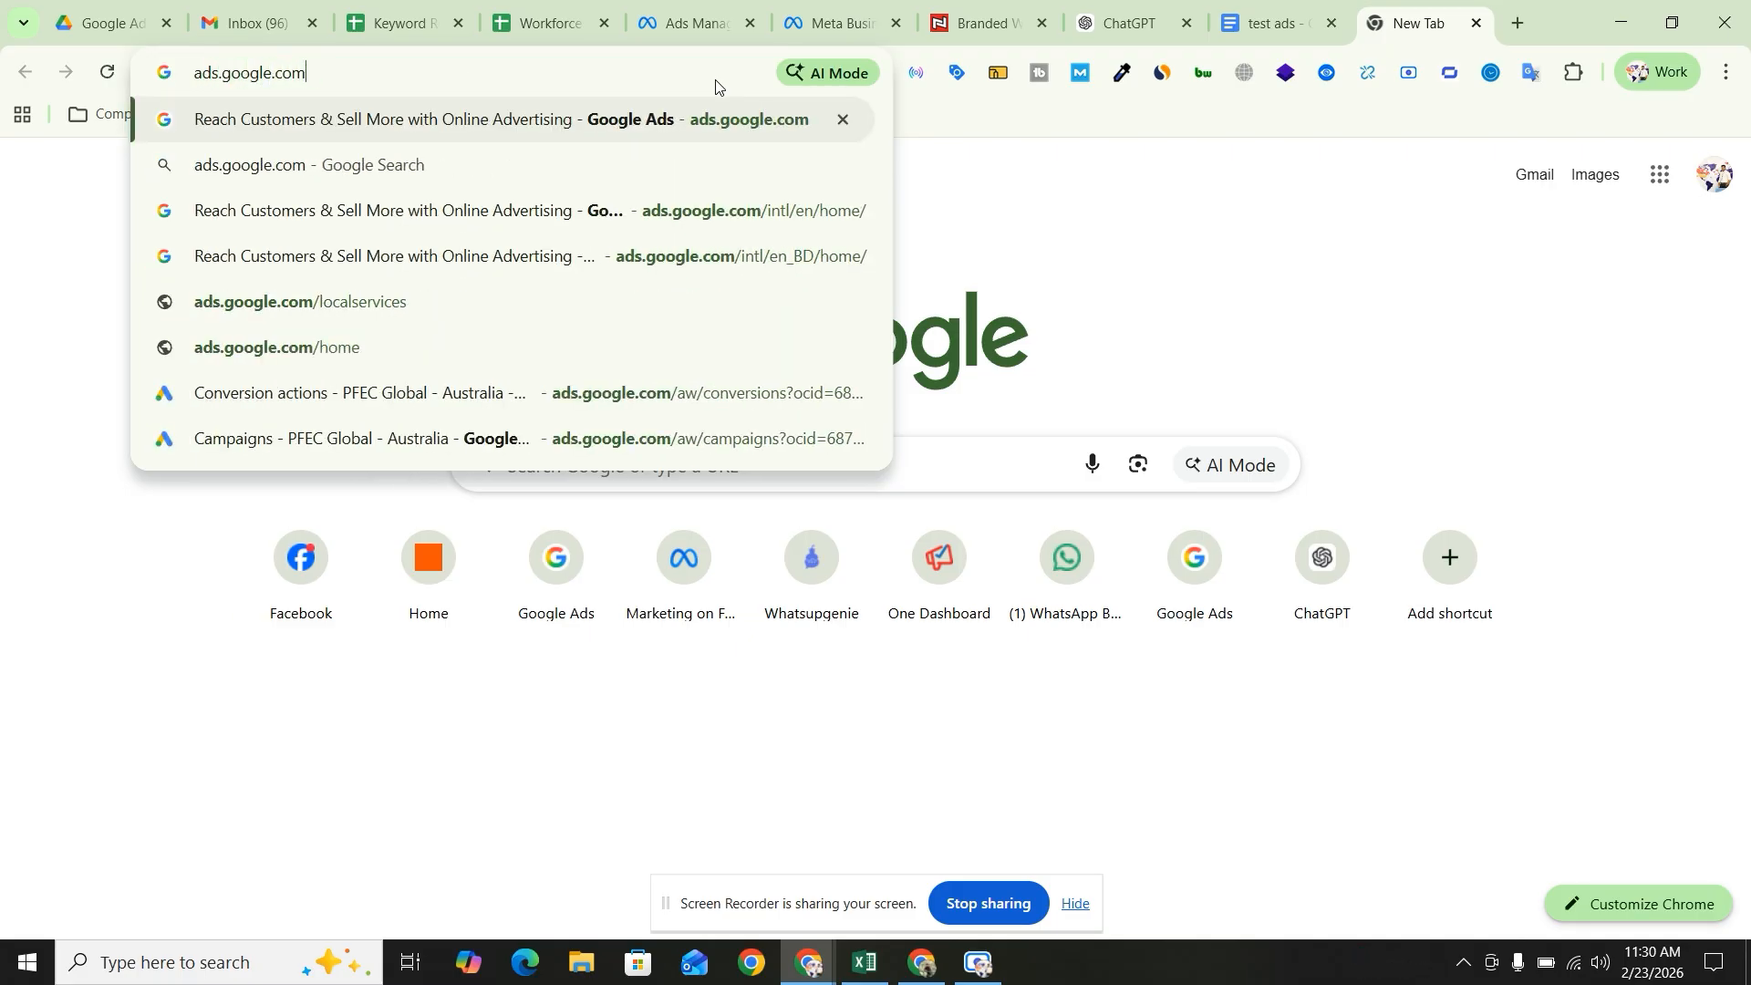
{"action": "key", "text": "Return"}
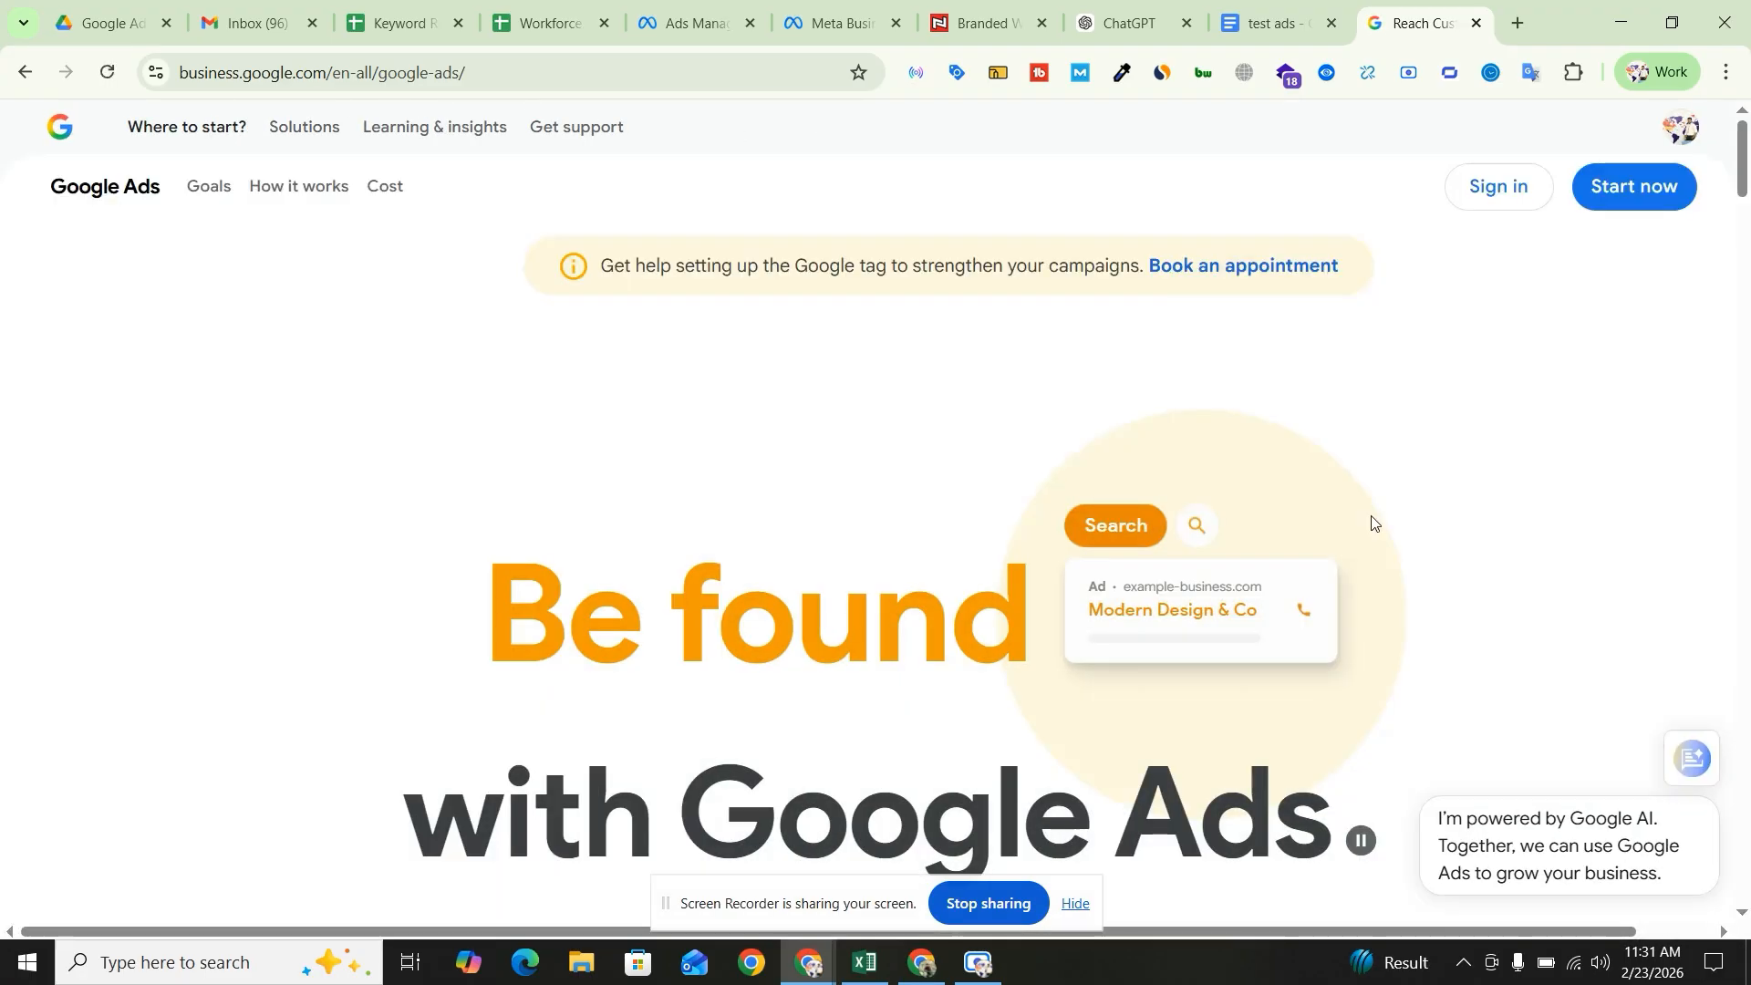
{"action": "left_click", "coordinate": [1514, 194]}
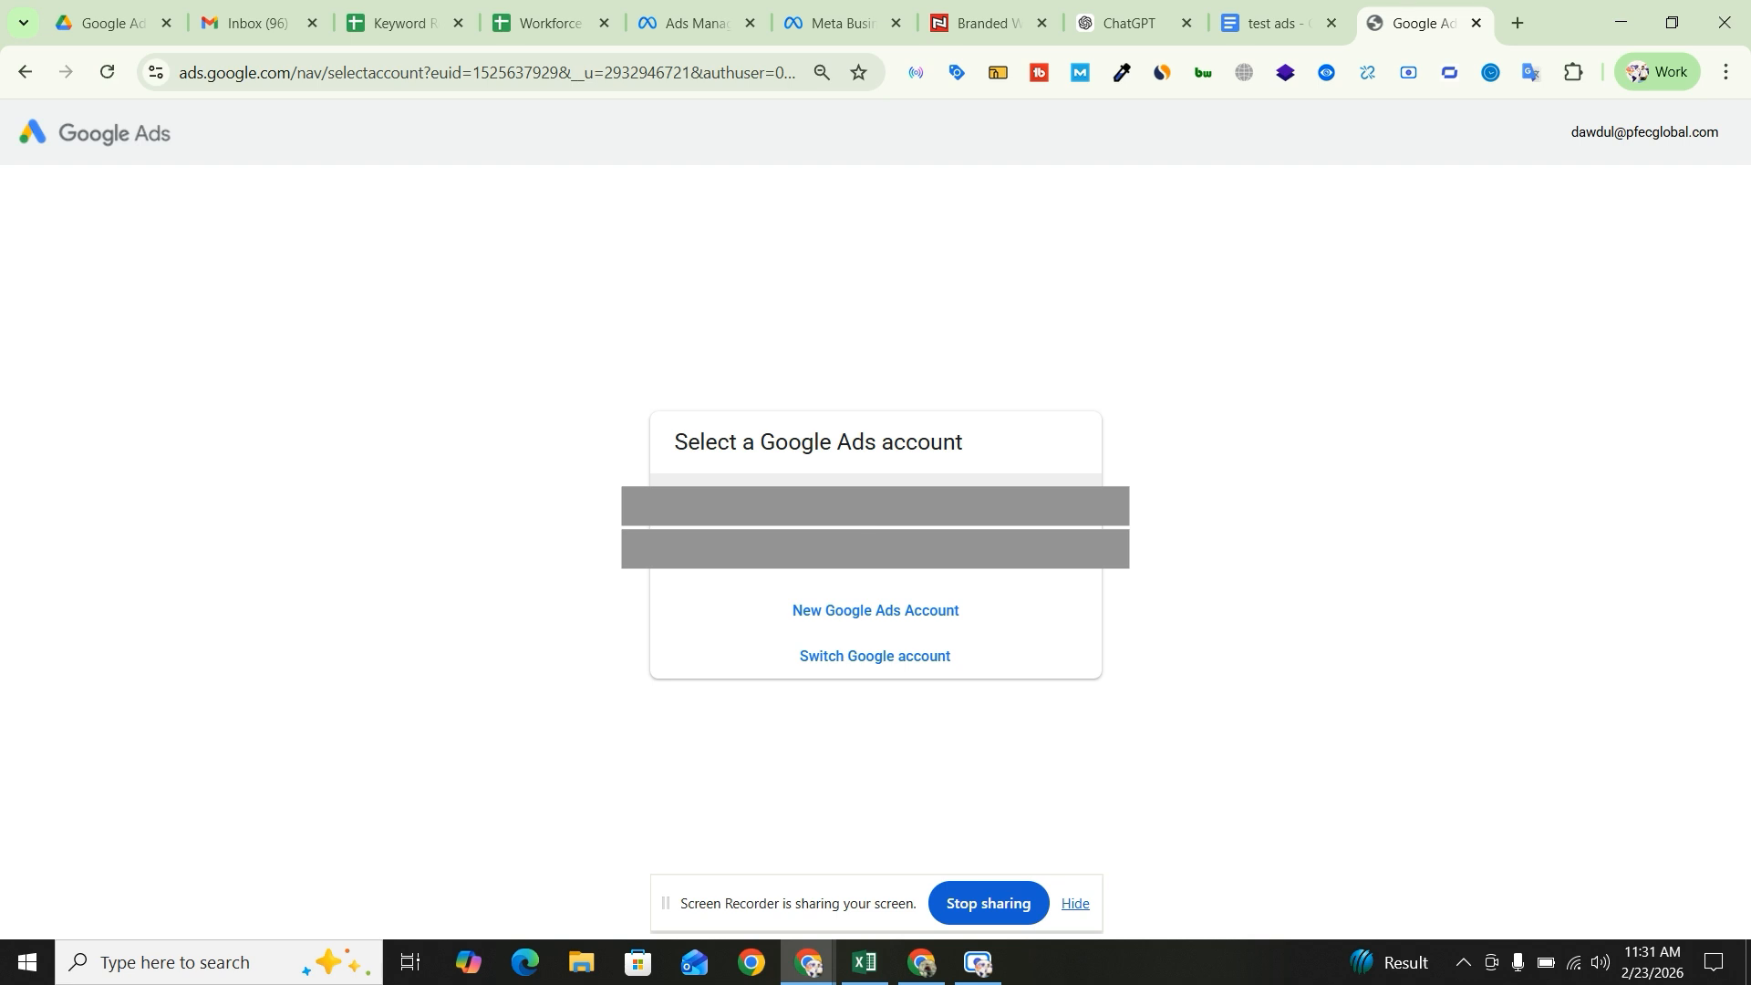
{"action": "left_click", "coordinate": [981, 488]}
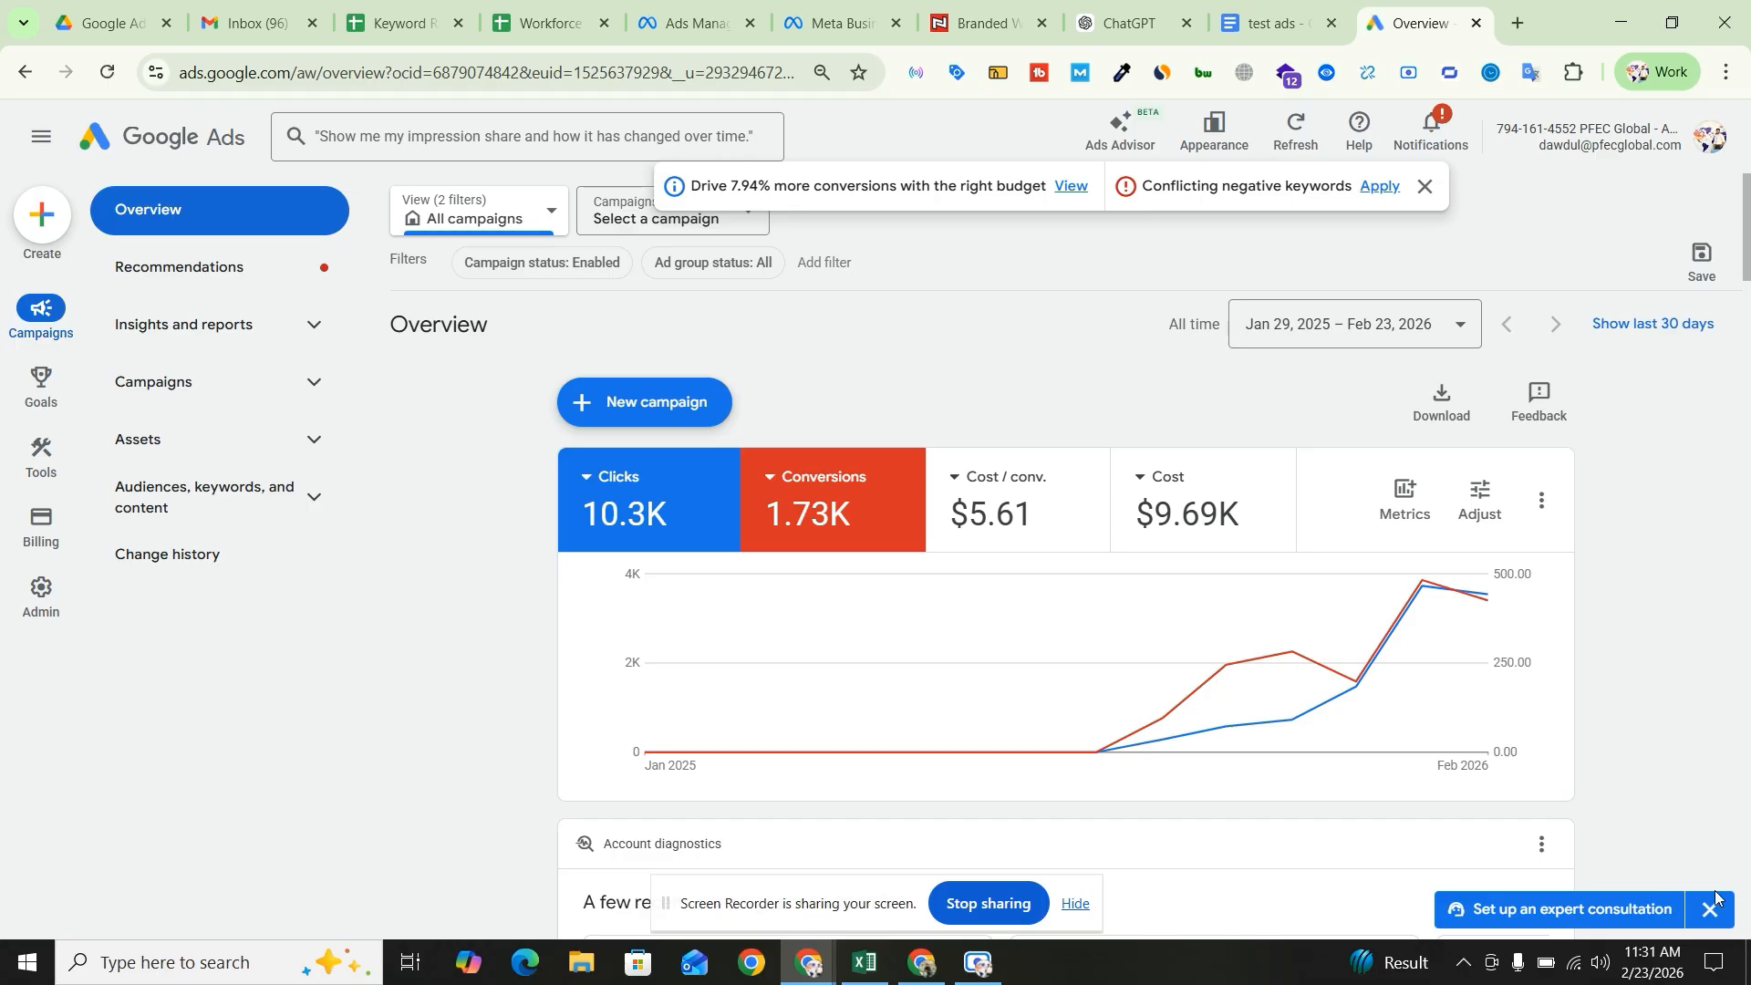
- Dismiss the expert consultation offer and the recommendations banner on the account overview
{"action": "left_click", "coordinate": [1717, 912]}
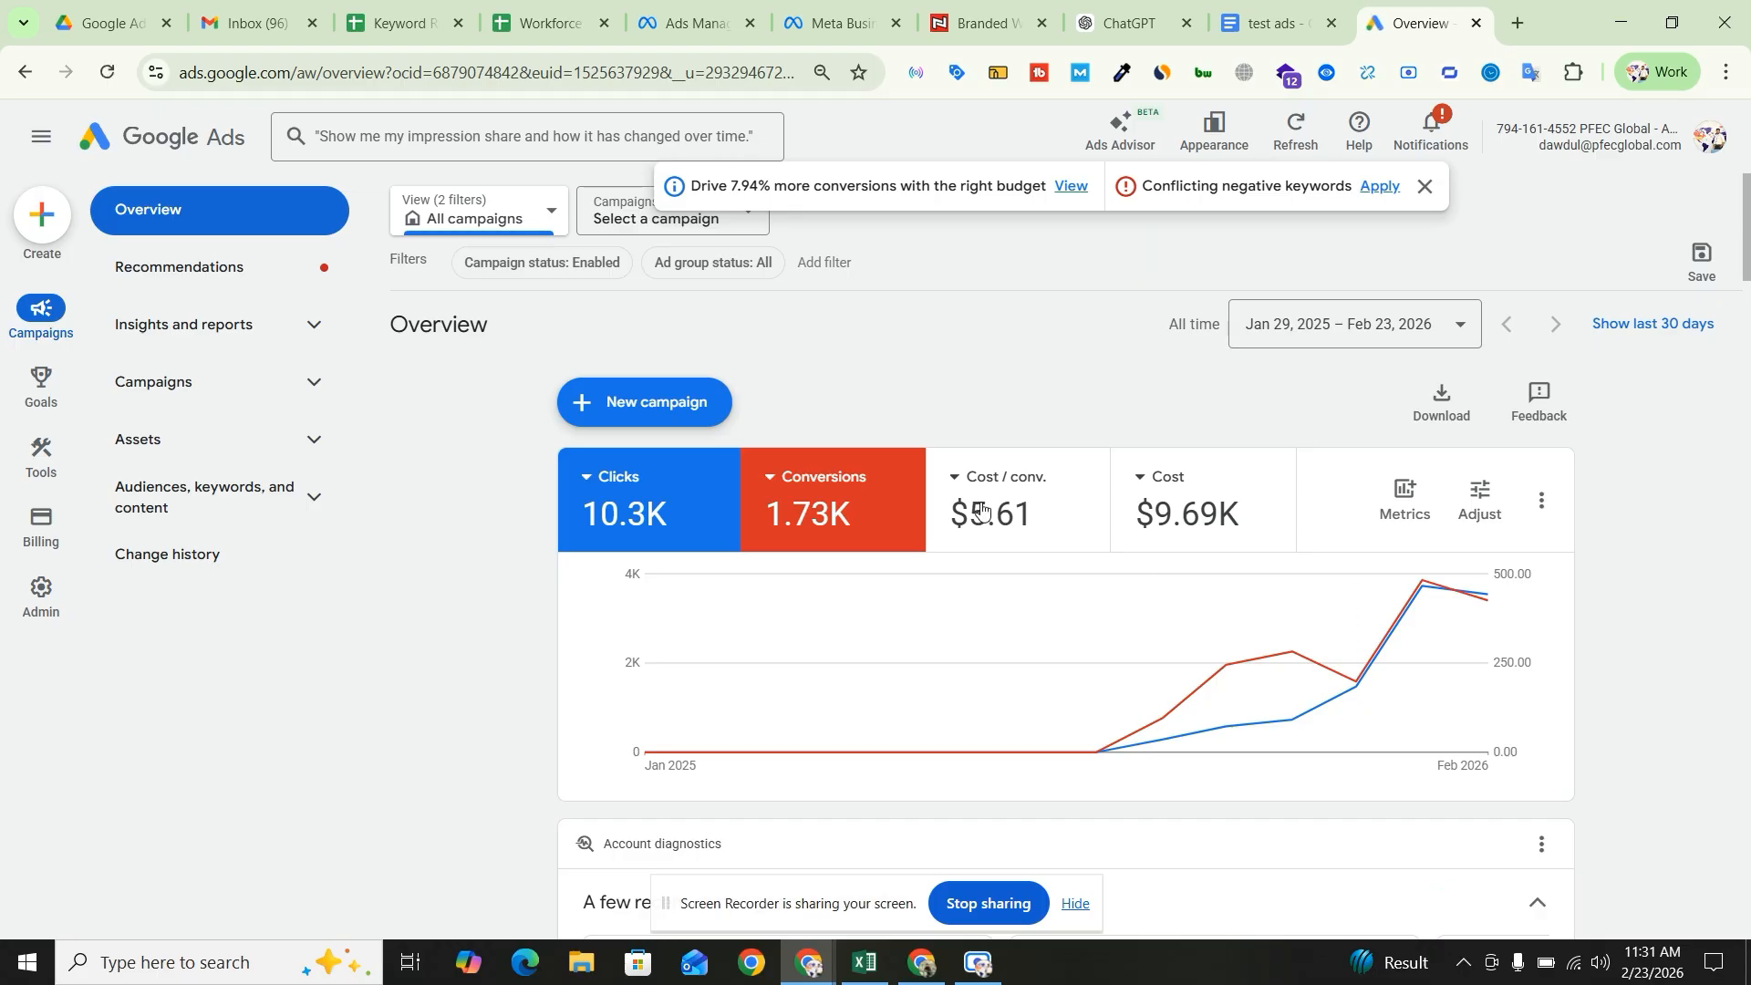
{"action": "scroll", "coordinate": [1058, 529], "scroll_direction": "down", "scroll_amount": 1}
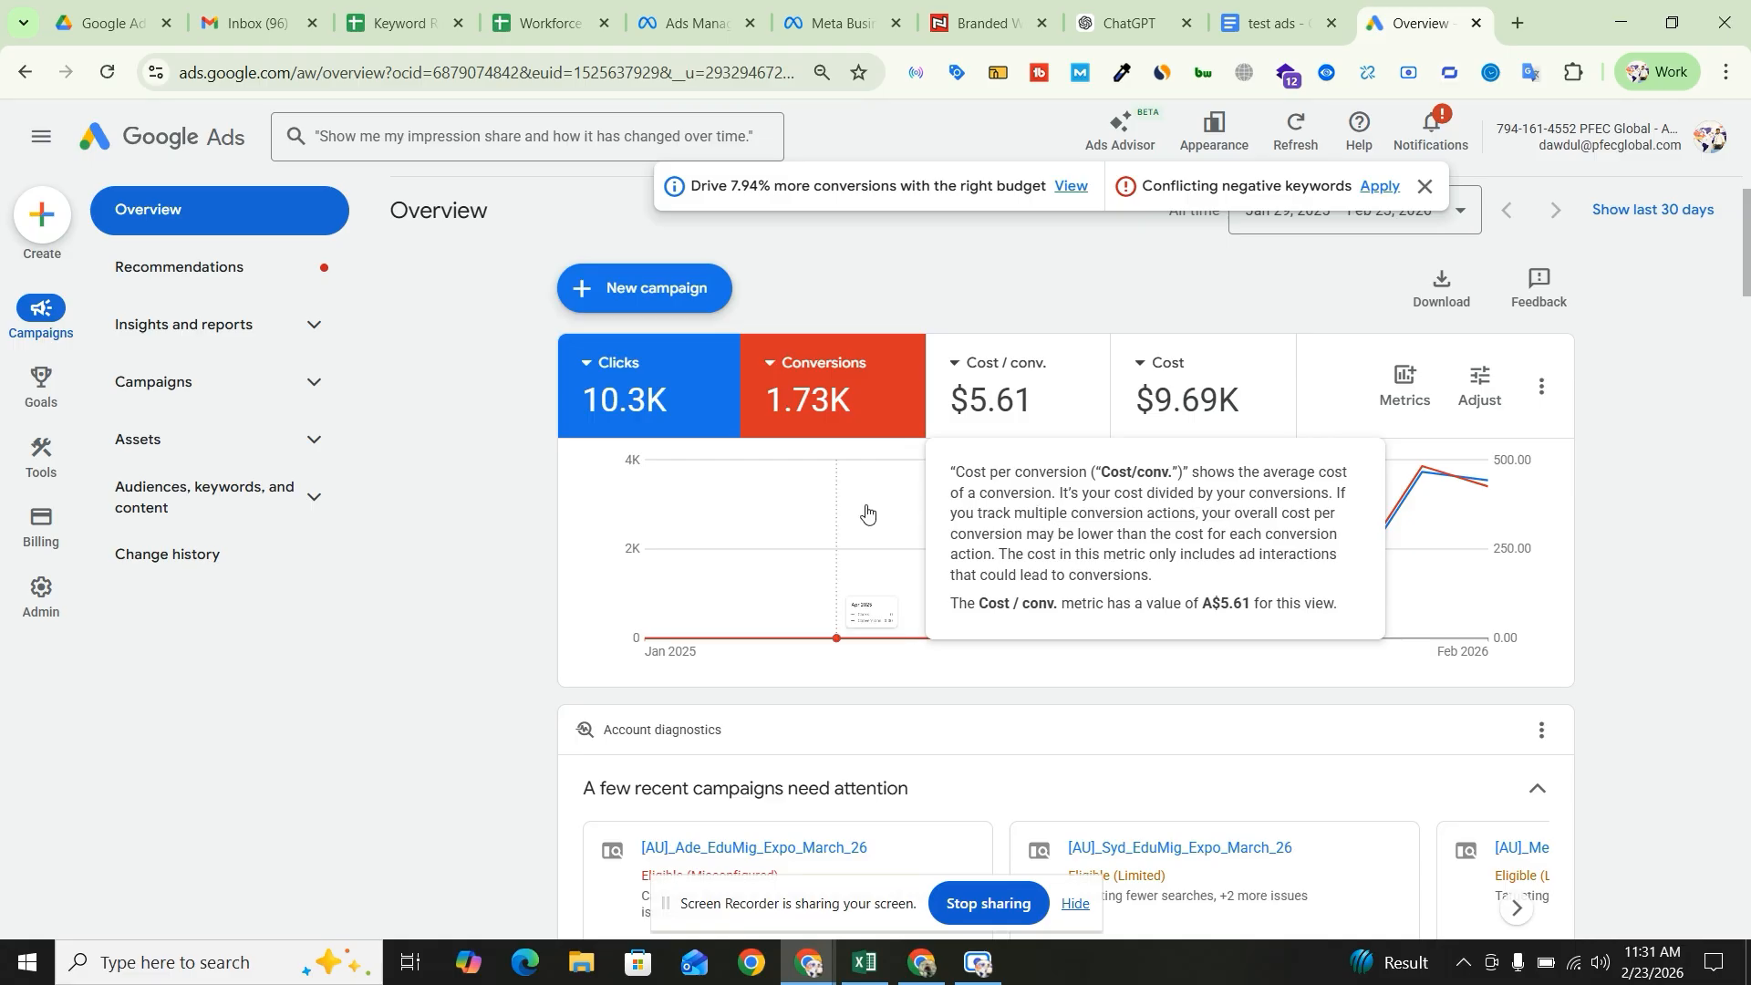
{"action": "scroll", "coordinate": [869, 515], "scroll_direction": "up", "scroll_amount": 1}
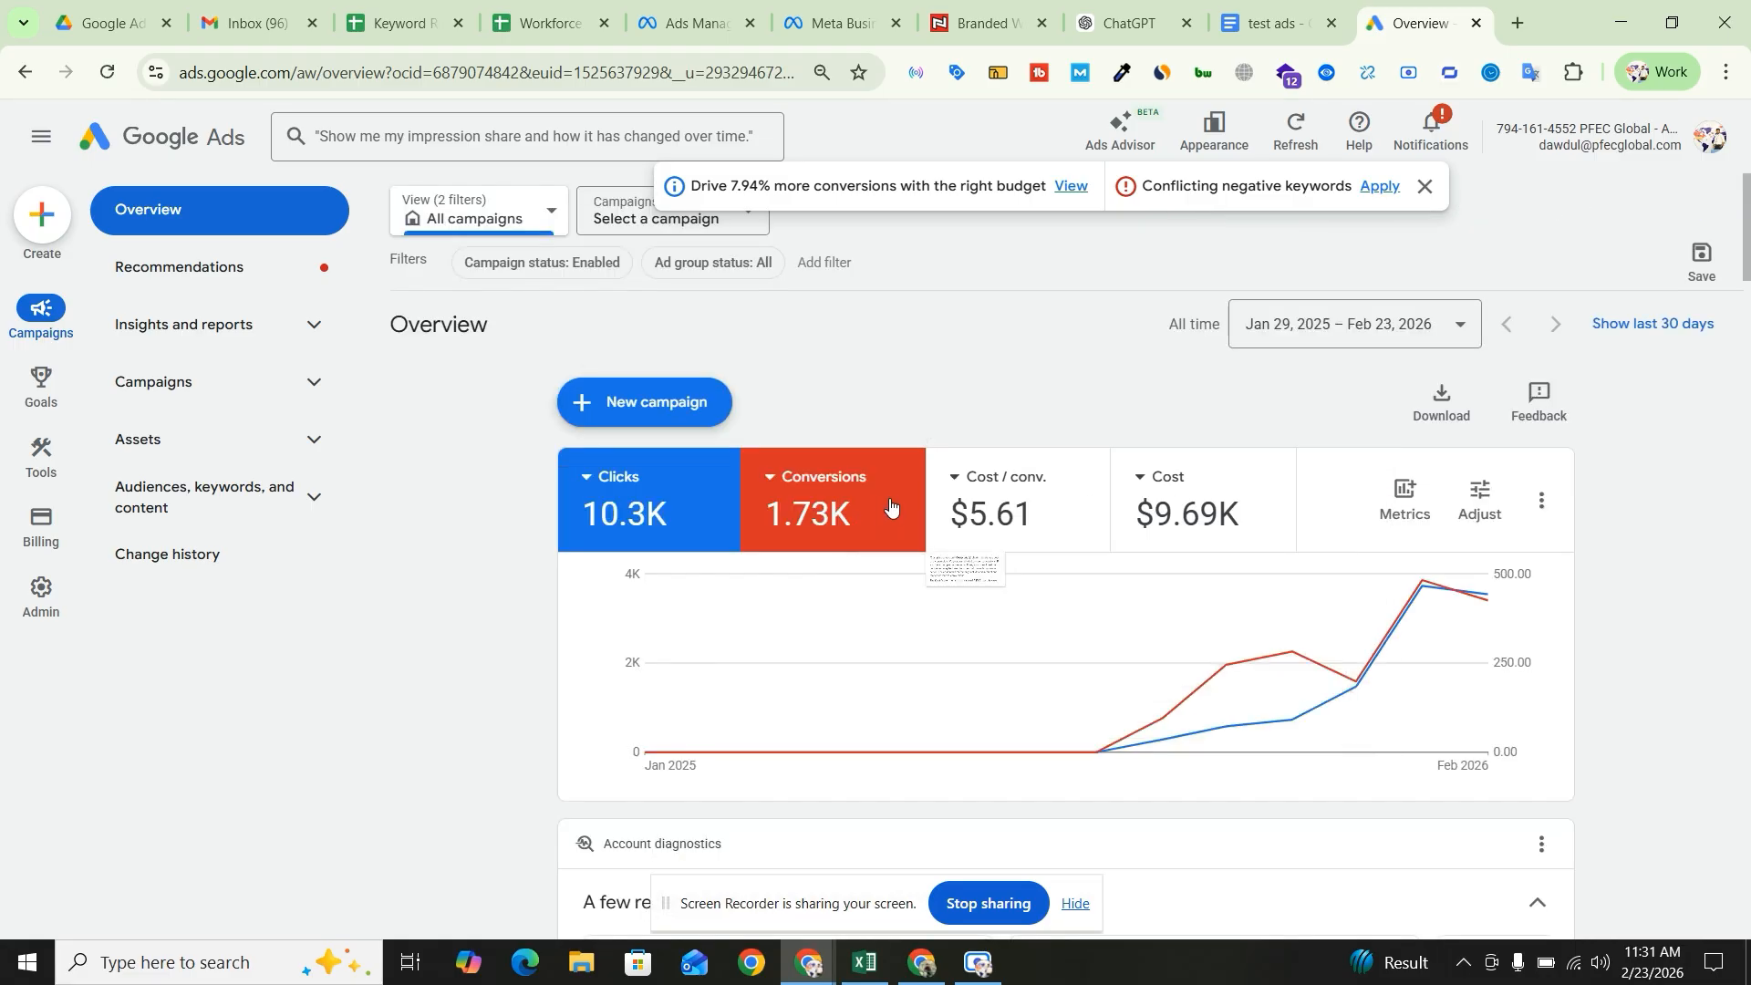
{"action": "left_click", "coordinate": [1425, 187]}
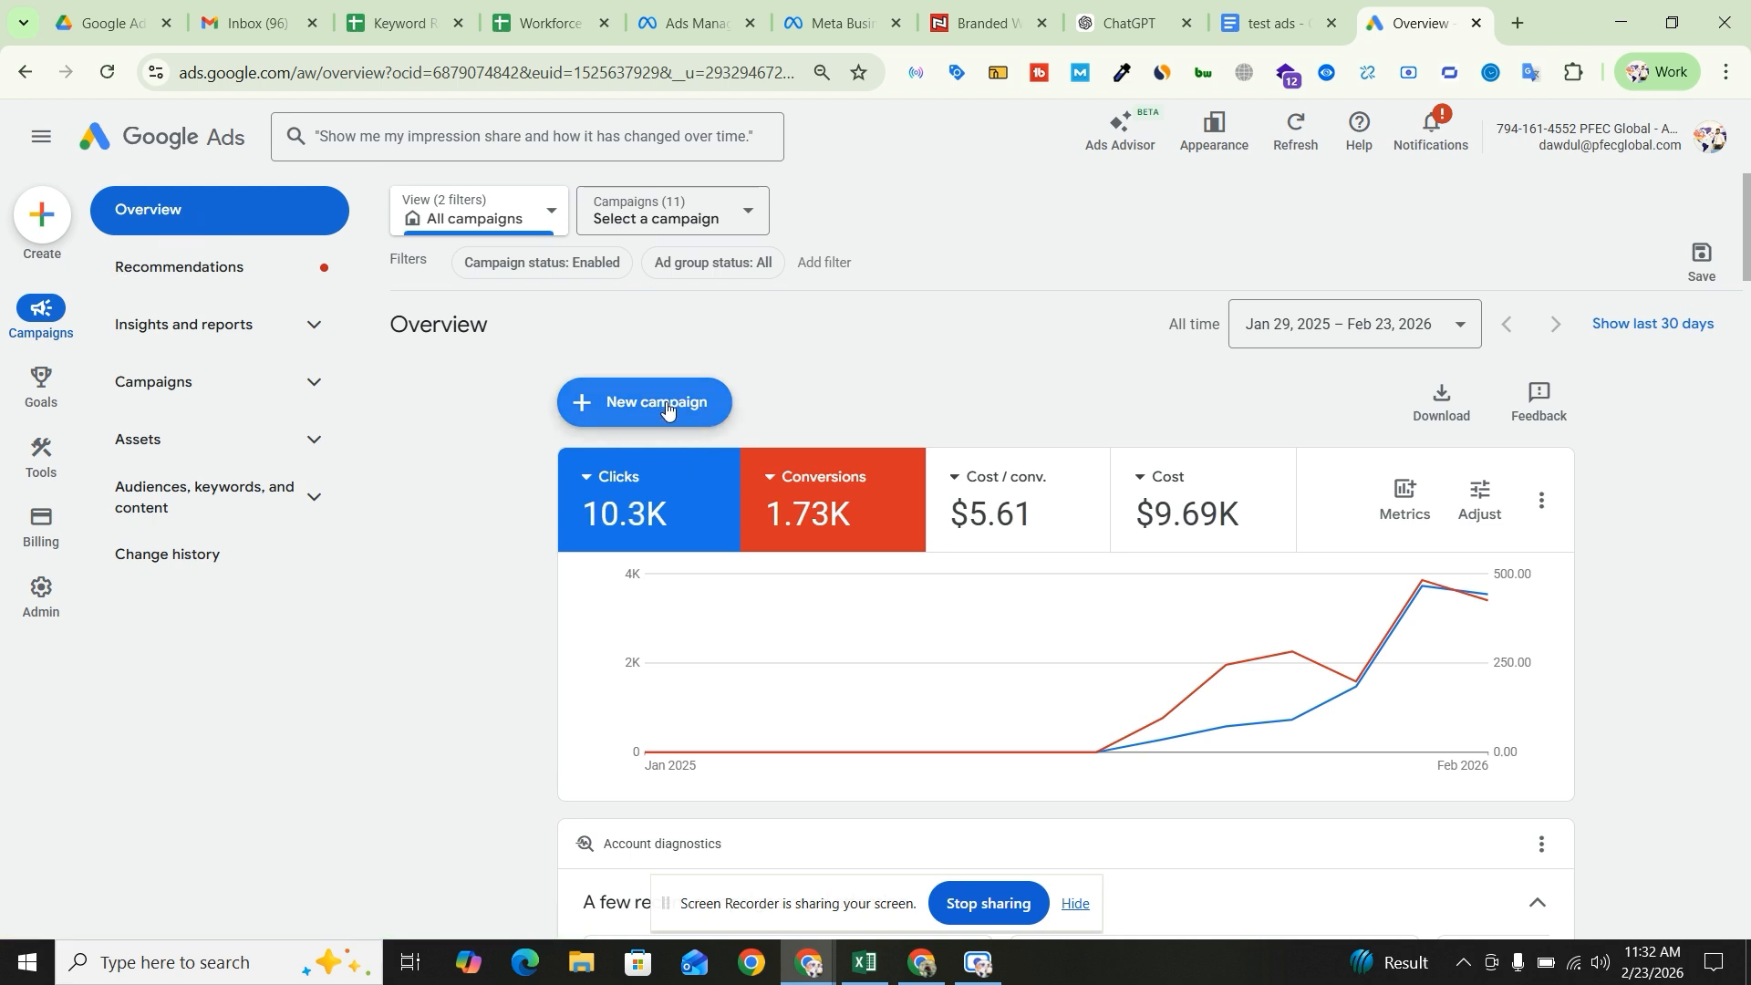
- Open the account's campaign list and start creating a new campaign
{"action": "left_click", "coordinate": [254, 385]}
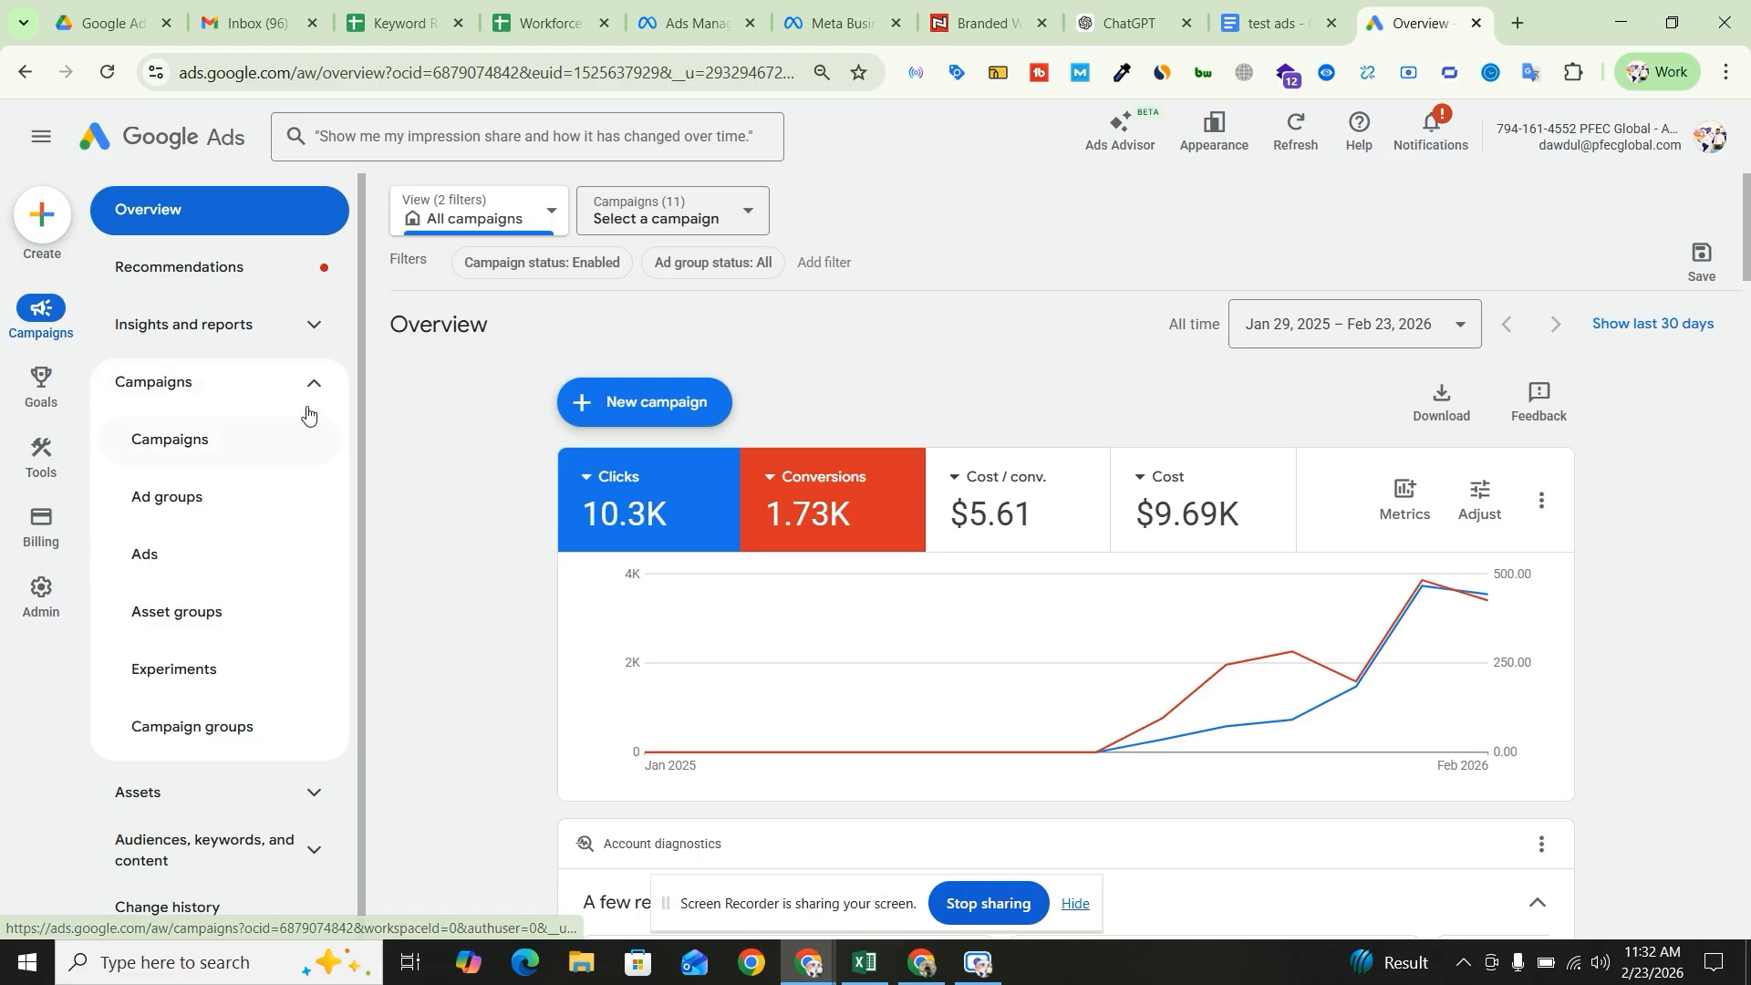
{"action": "left_click", "coordinate": [231, 441]}
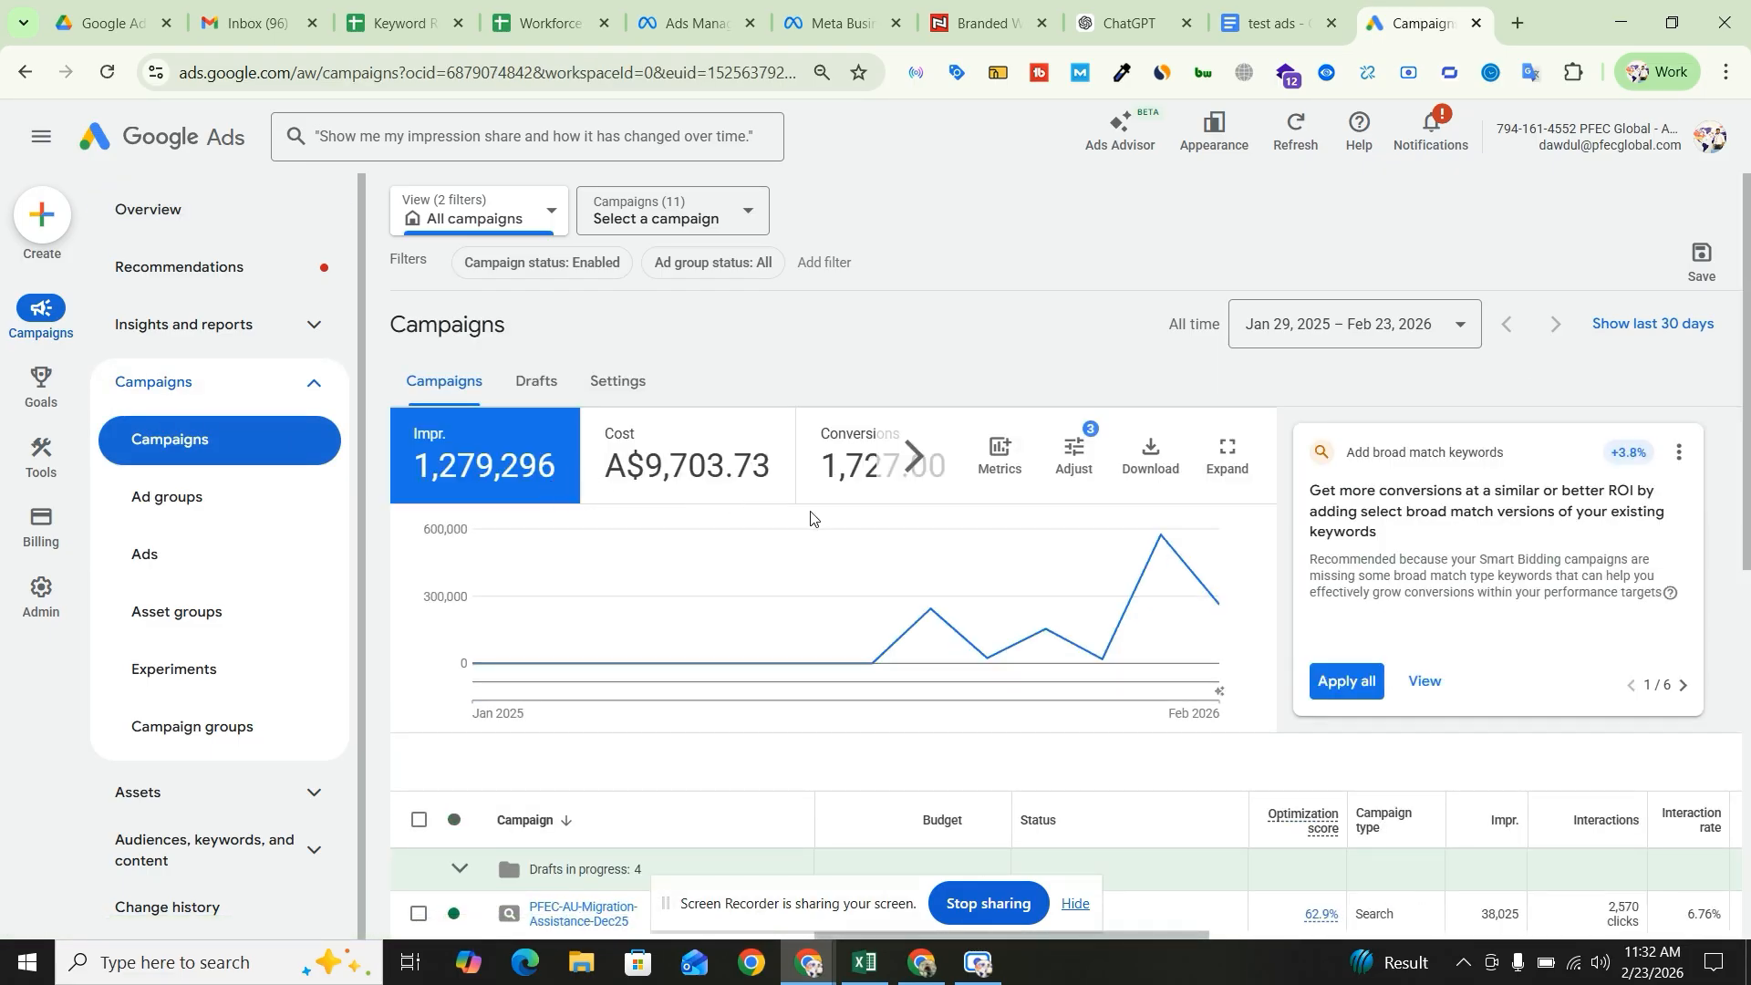
{"action": "scroll", "coordinate": [796, 560], "scroll_direction": "down", "scroll_amount": 3}
{"action": "scroll", "coordinate": [795, 561], "scroll_direction": "up", "scroll_amount": 3}
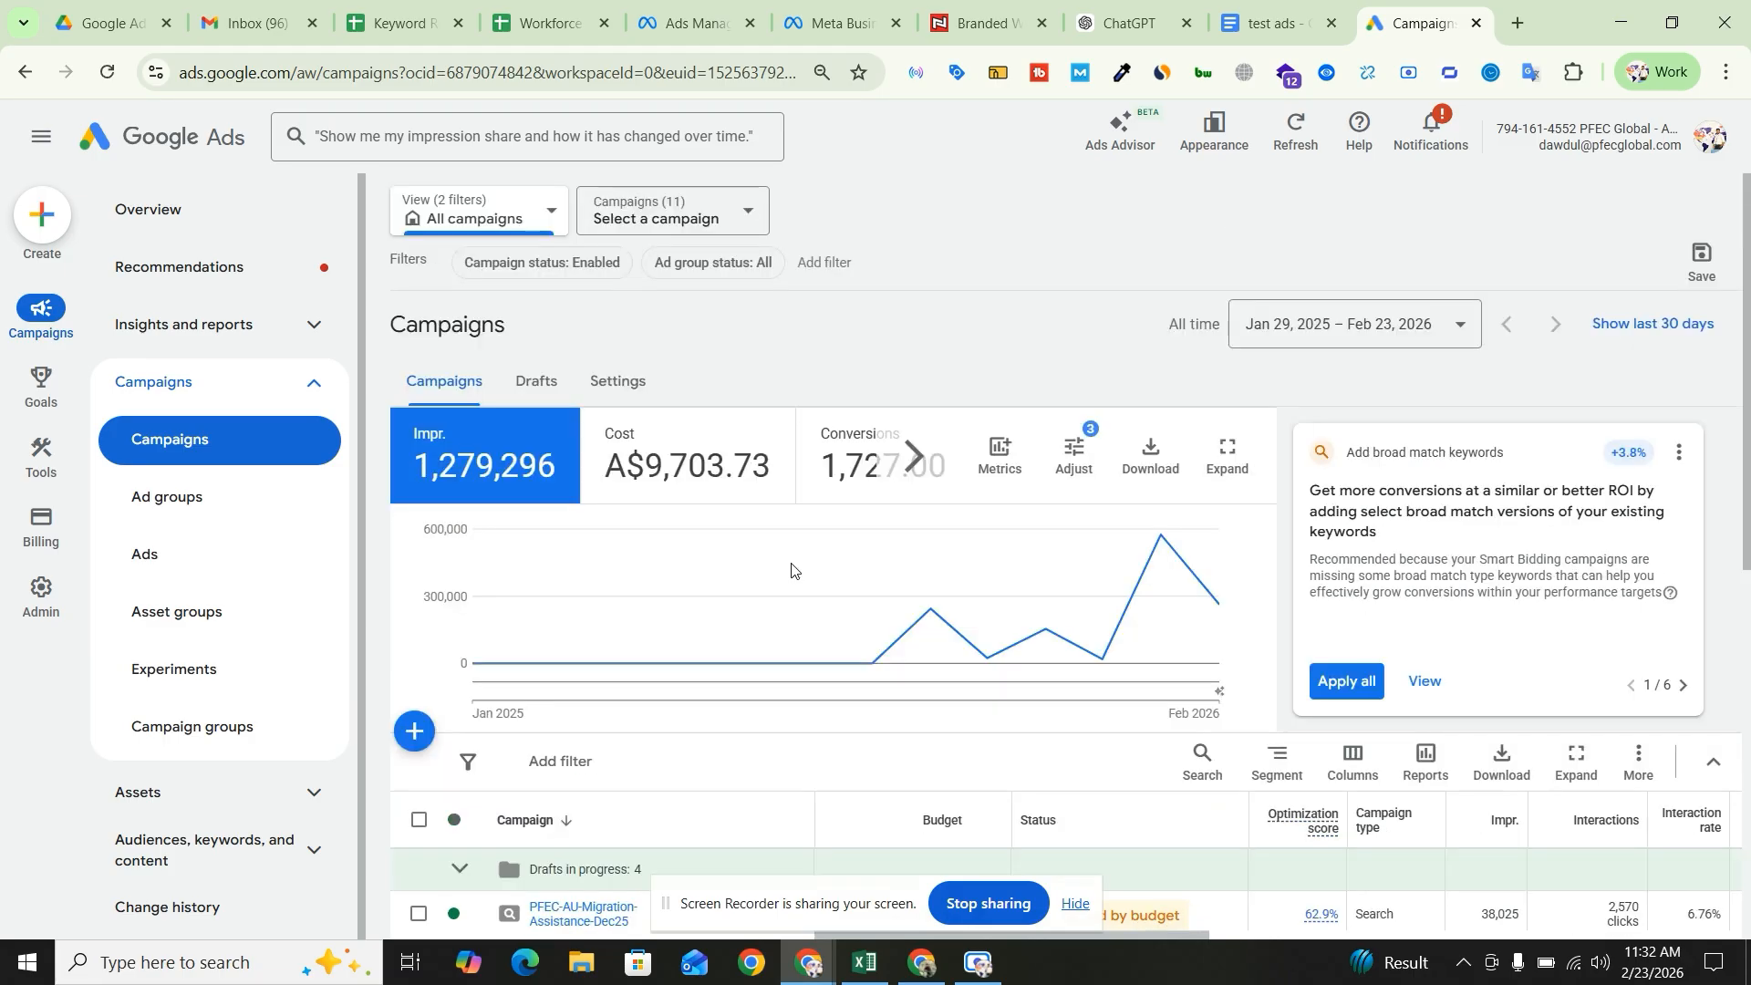
{"action": "left_click", "coordinate": [417, 735]}
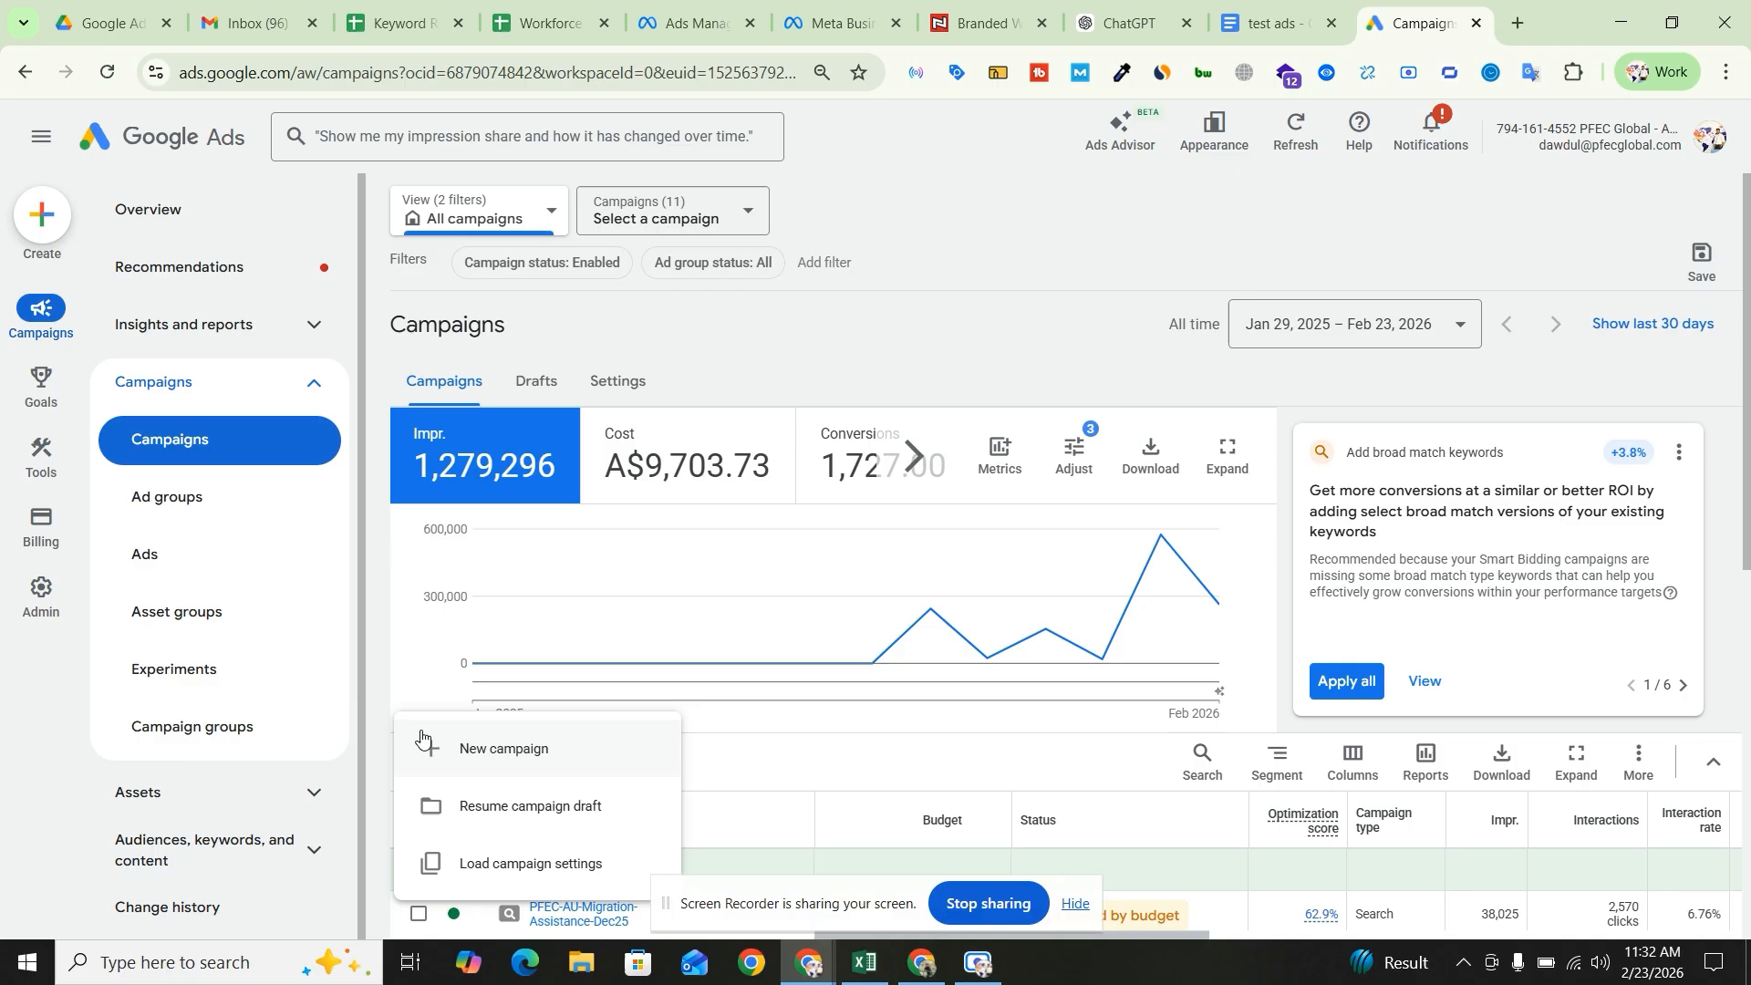
{"action": "left_click", "coordinate": [528, 751]}
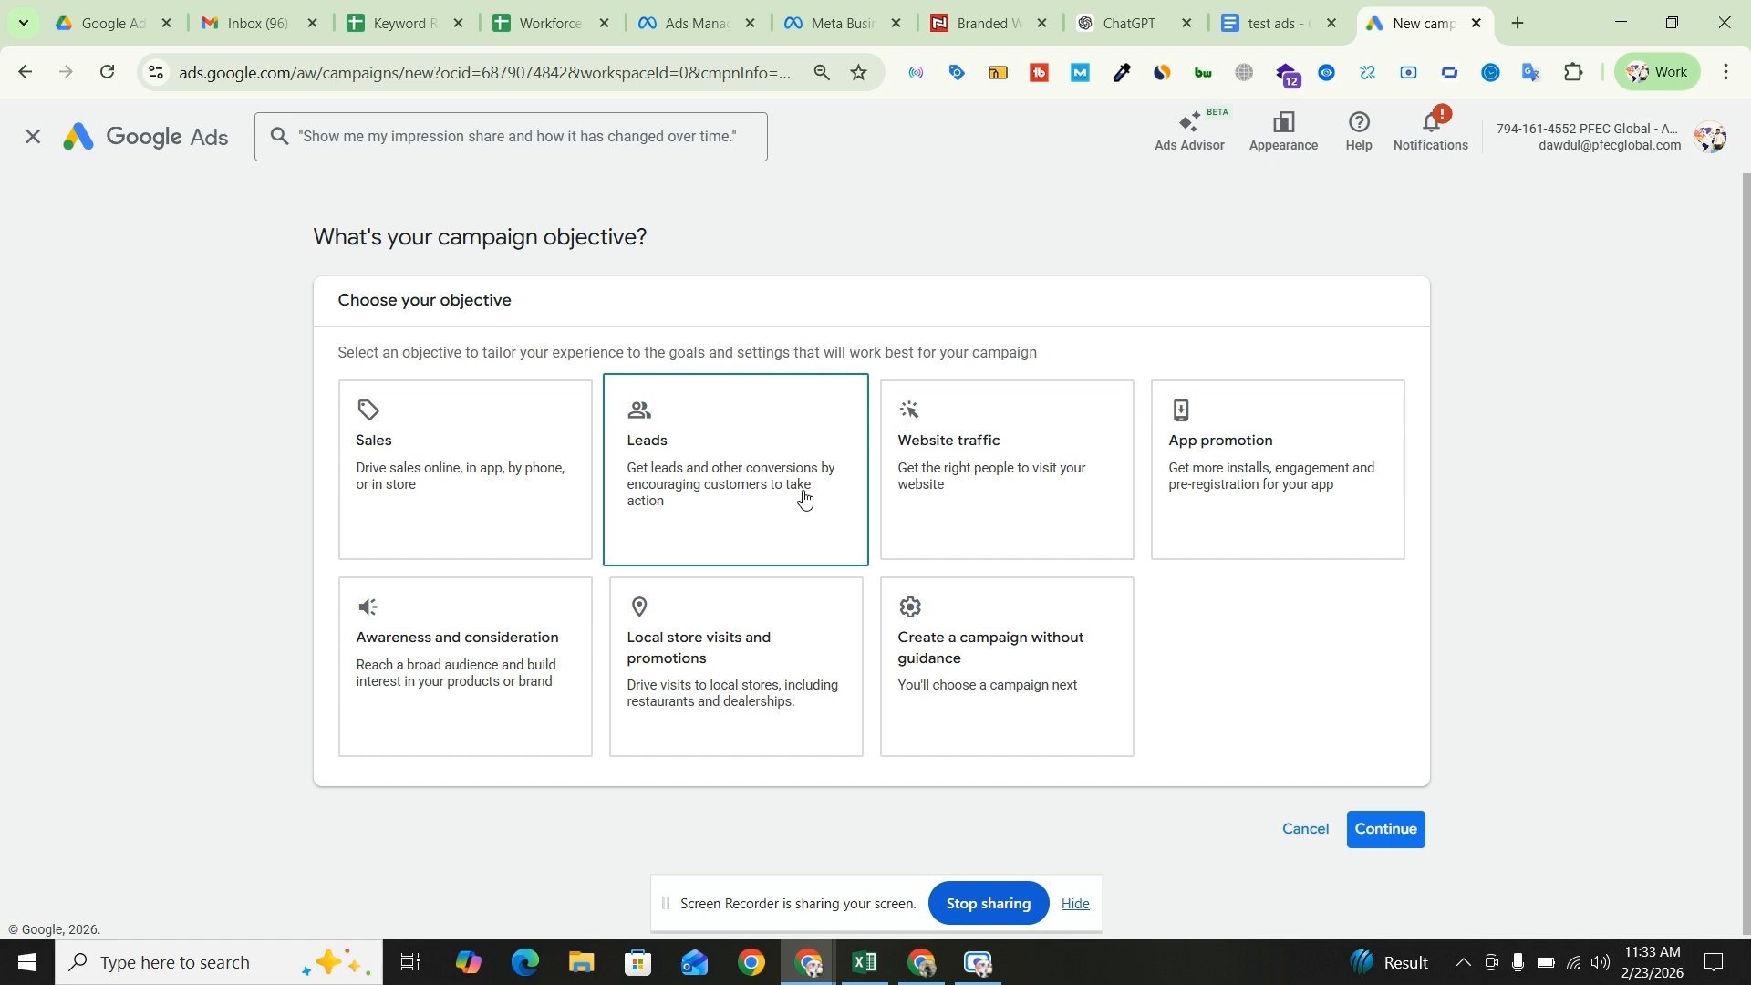
- Choose Leads as the campaign objective and proceed with only the account-default Submit lead forms conversion goal
{"action": "left_click", "coordinate": [749, 473]}
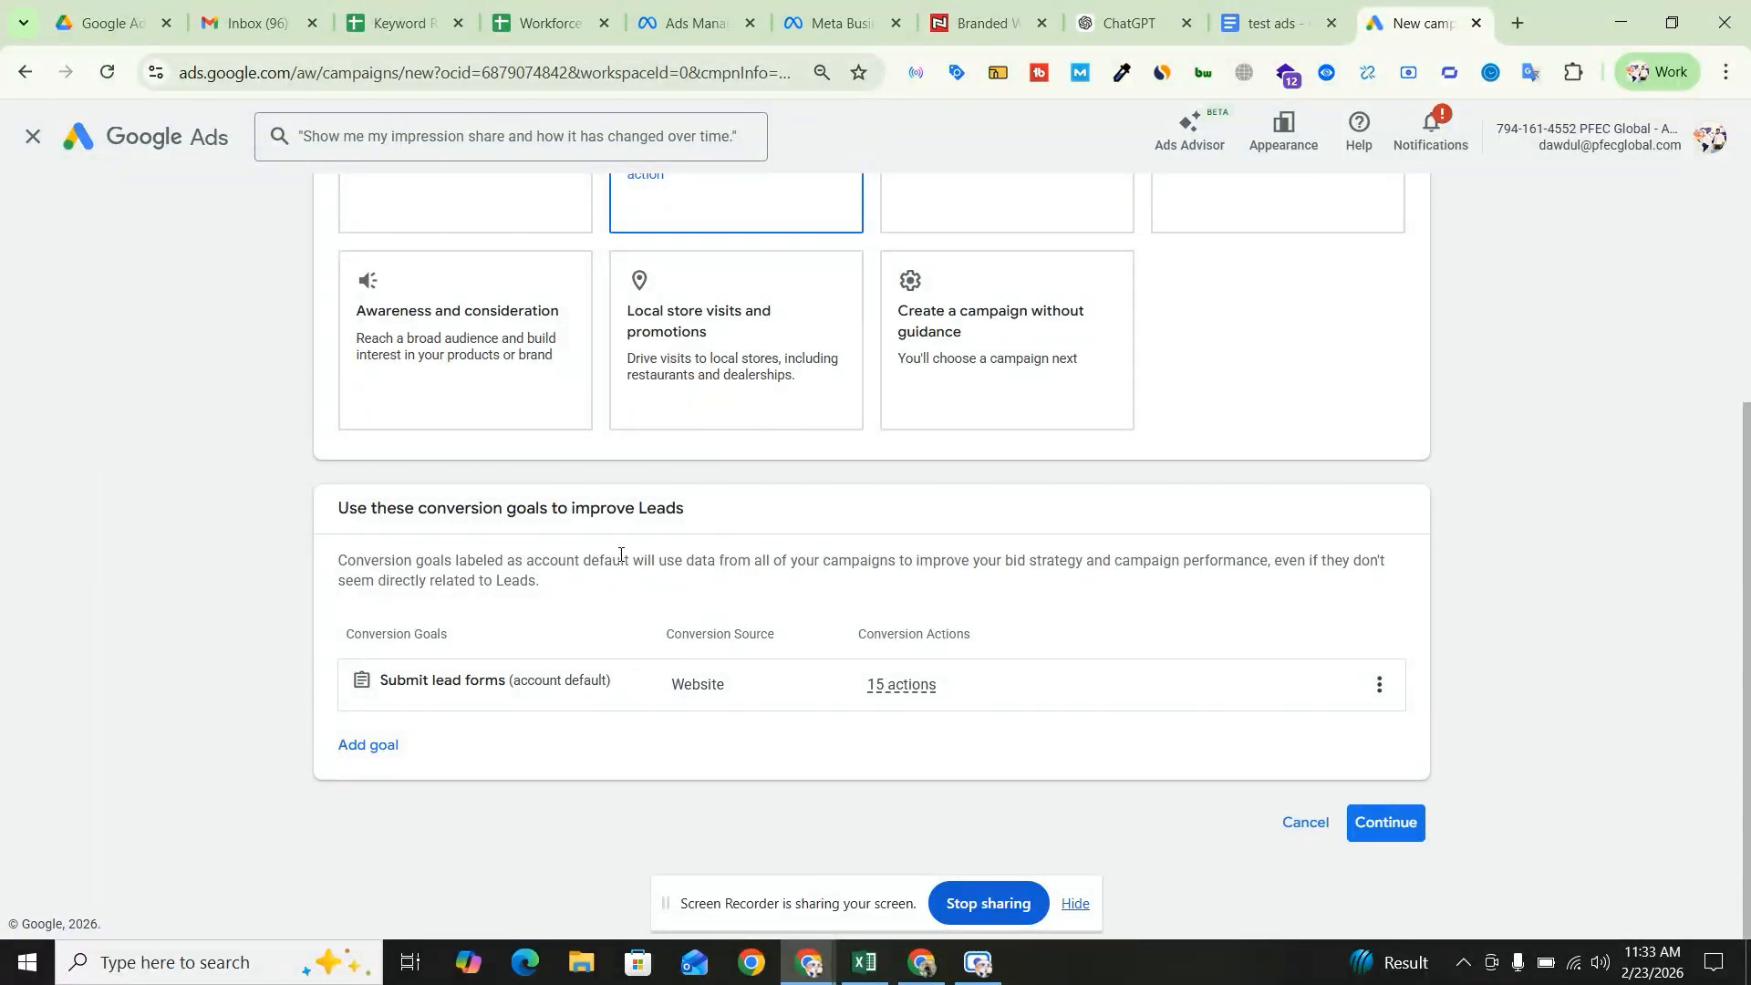
{"action": "left_click", "coordinate": [375, 755]}
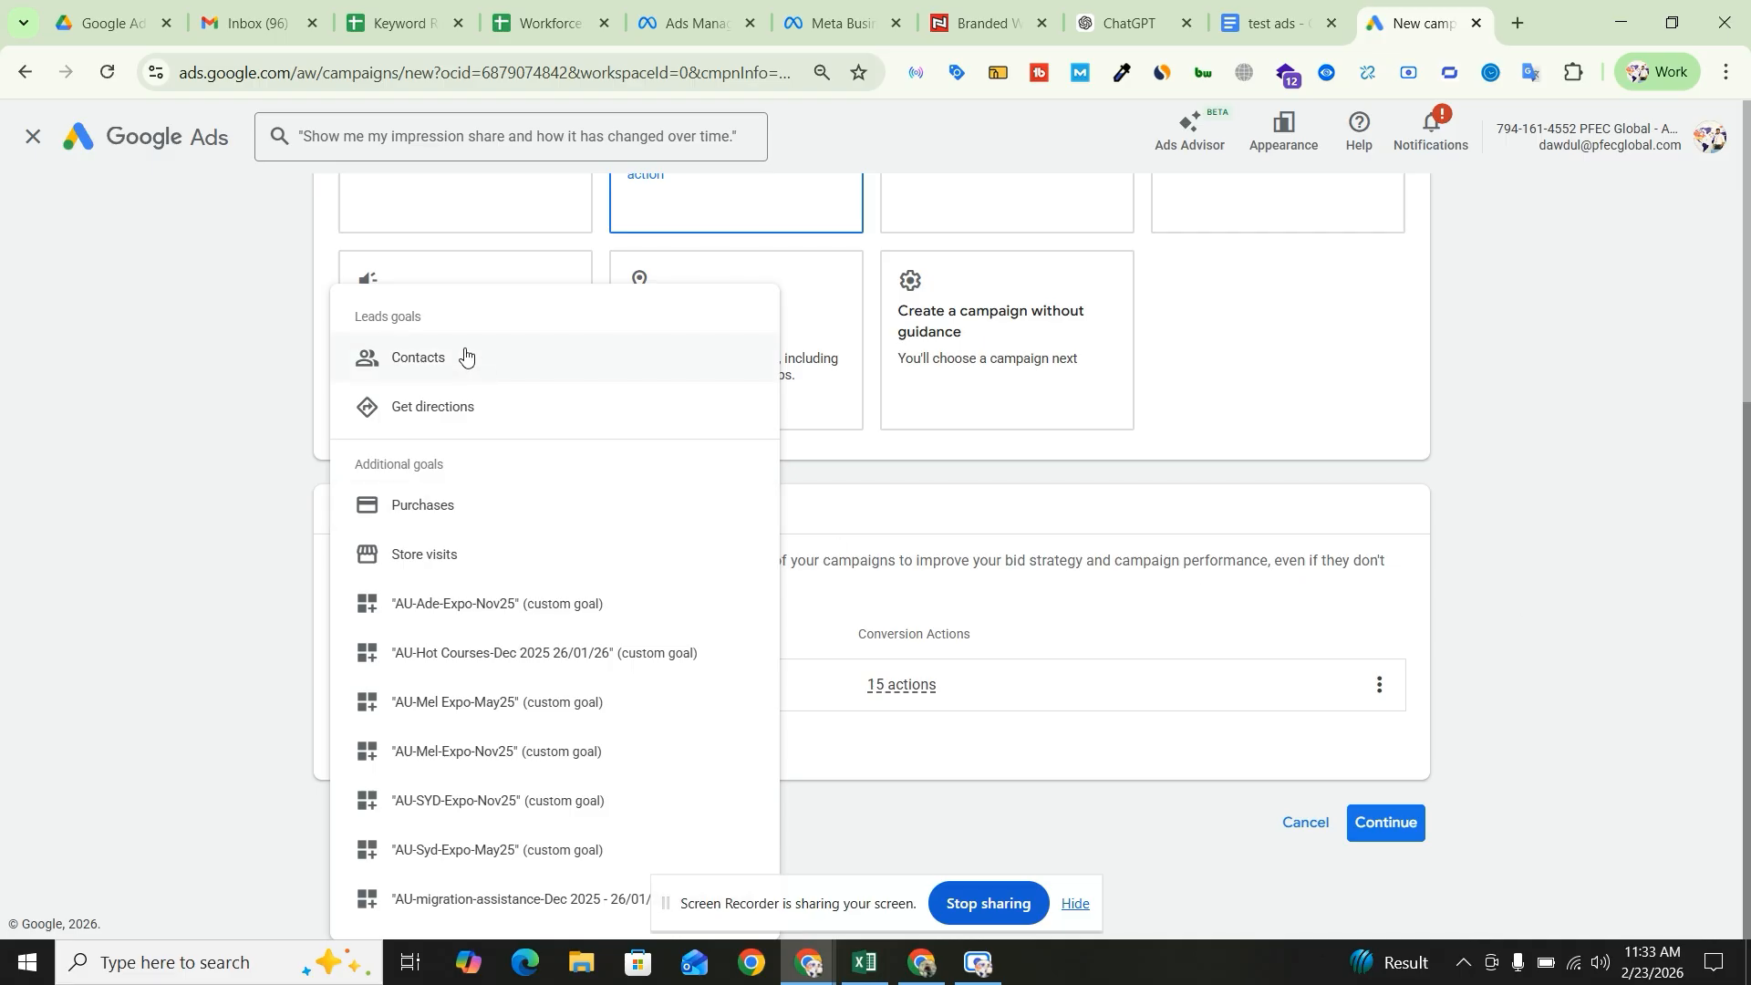
{"action": "left_click", "coordinate": [1491, 649]}
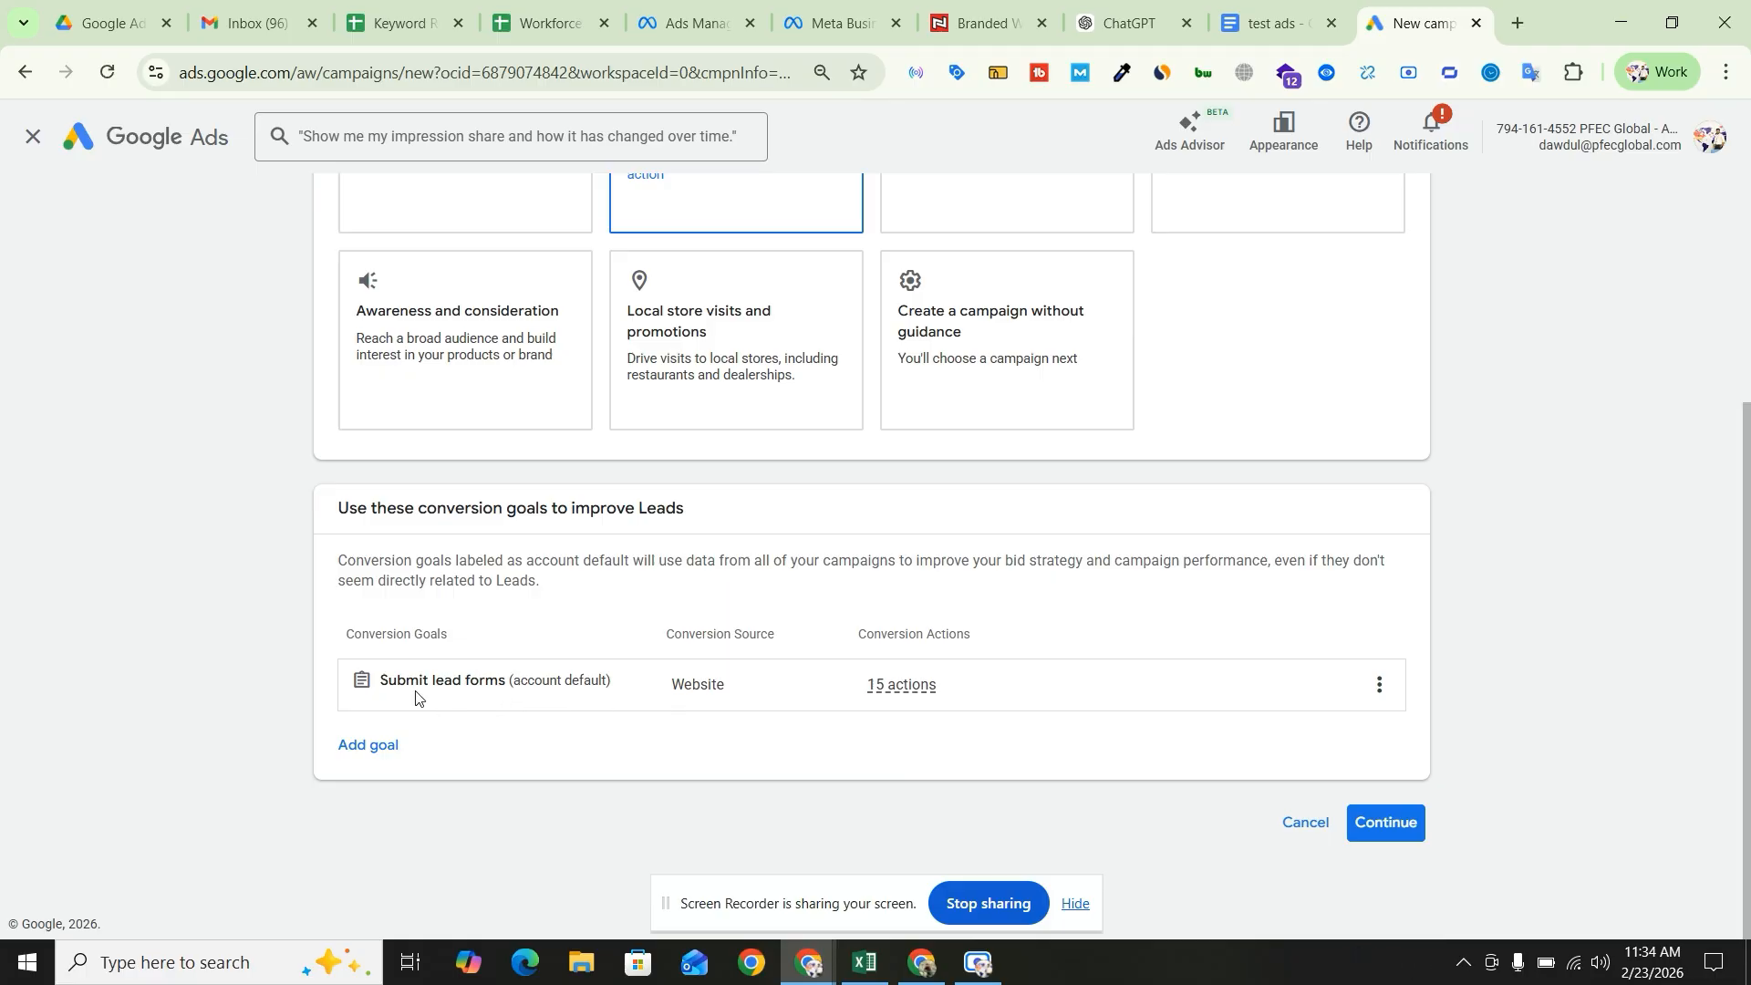
{"action": "left_click", "coordinate": [371, 742]}
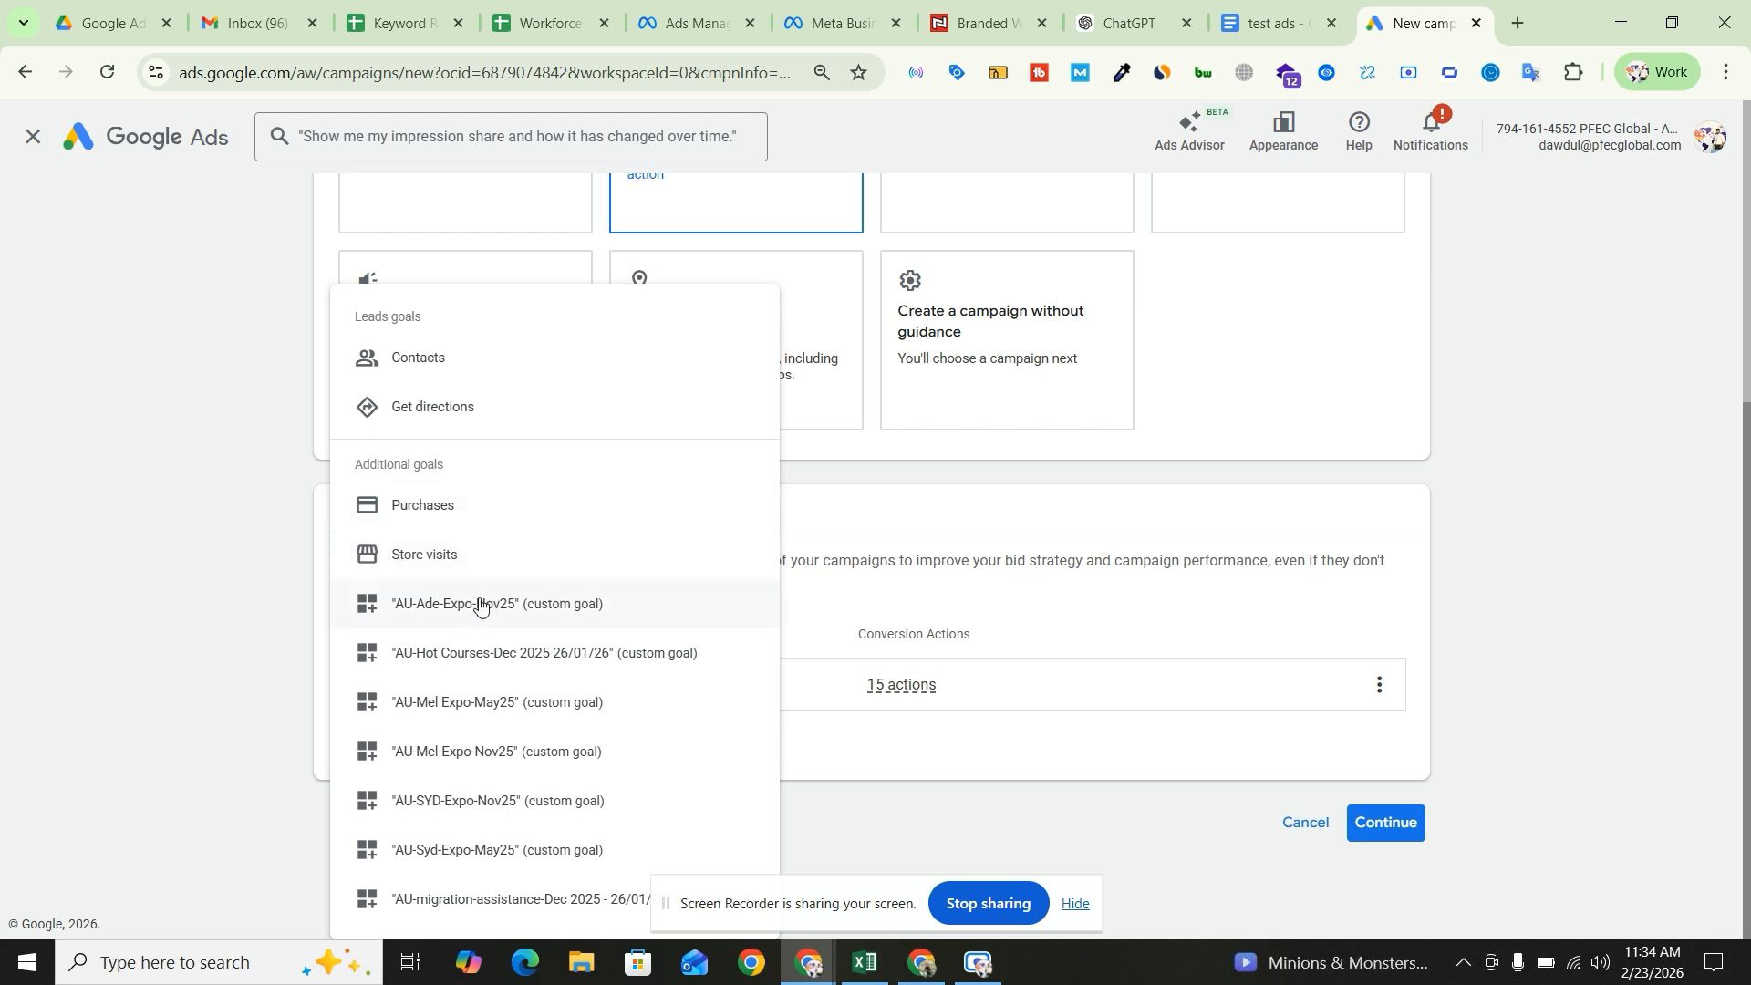
{"action": "left_click", "coordinate": [1281, 670]}
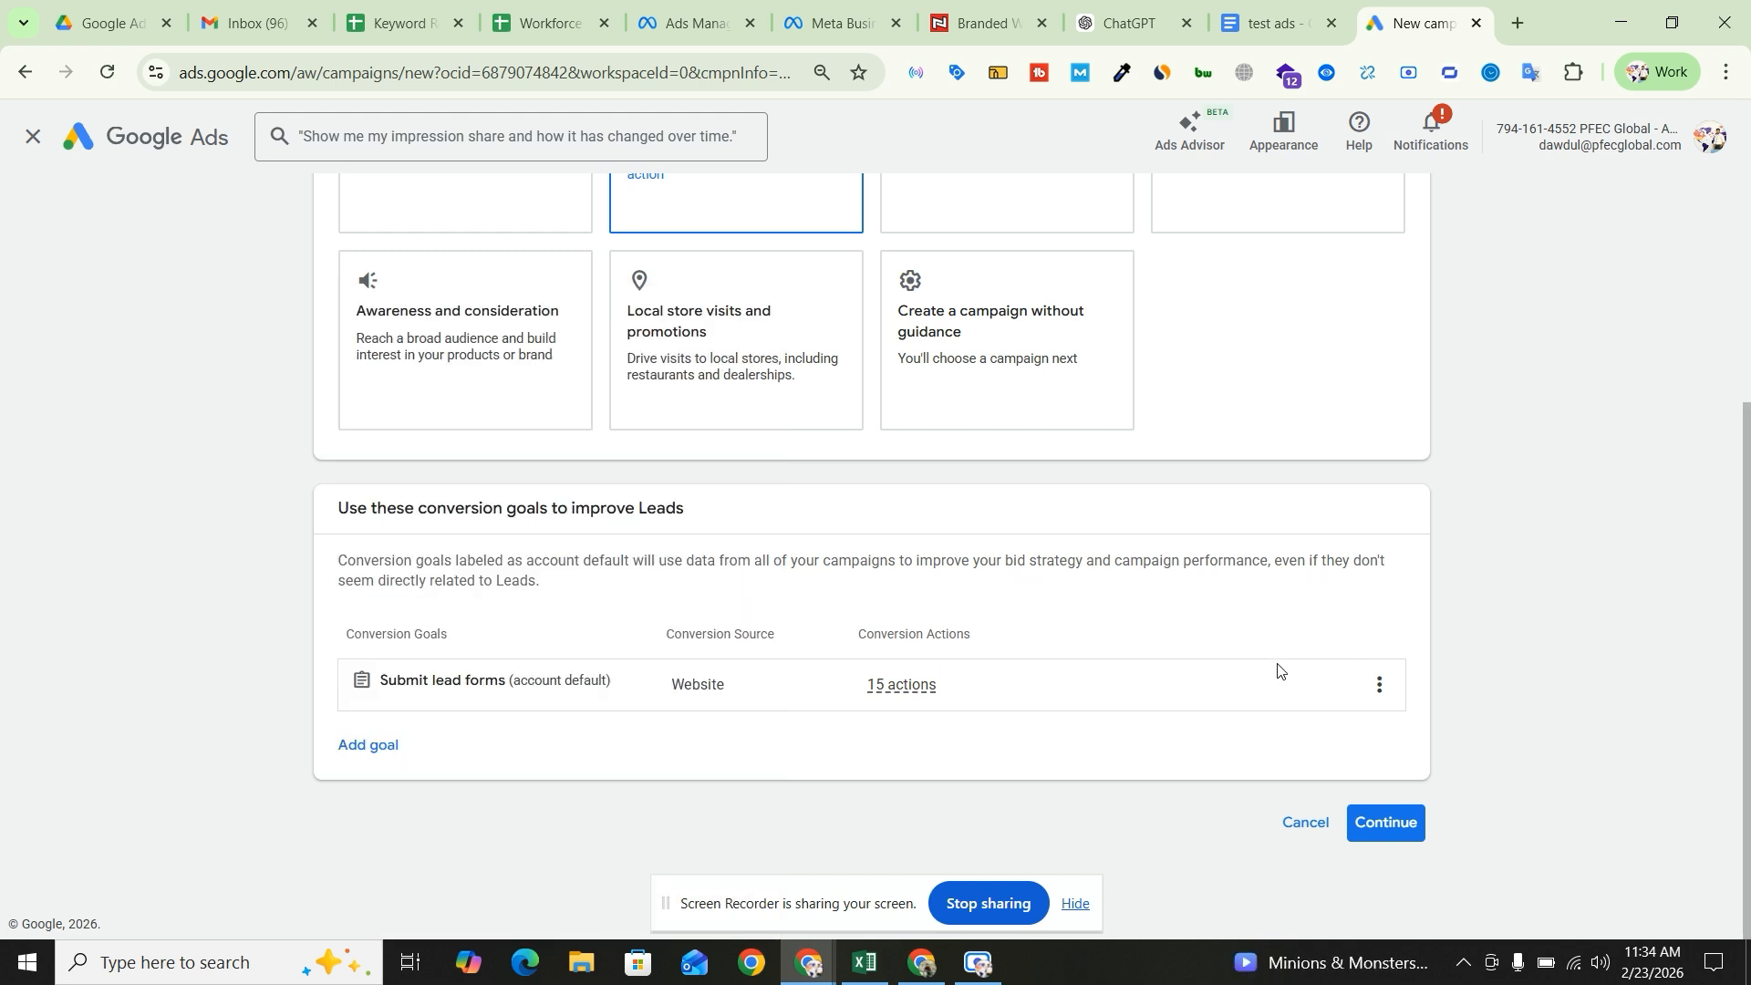
{"action": "left_click", "coordinate": [1386, 830]}
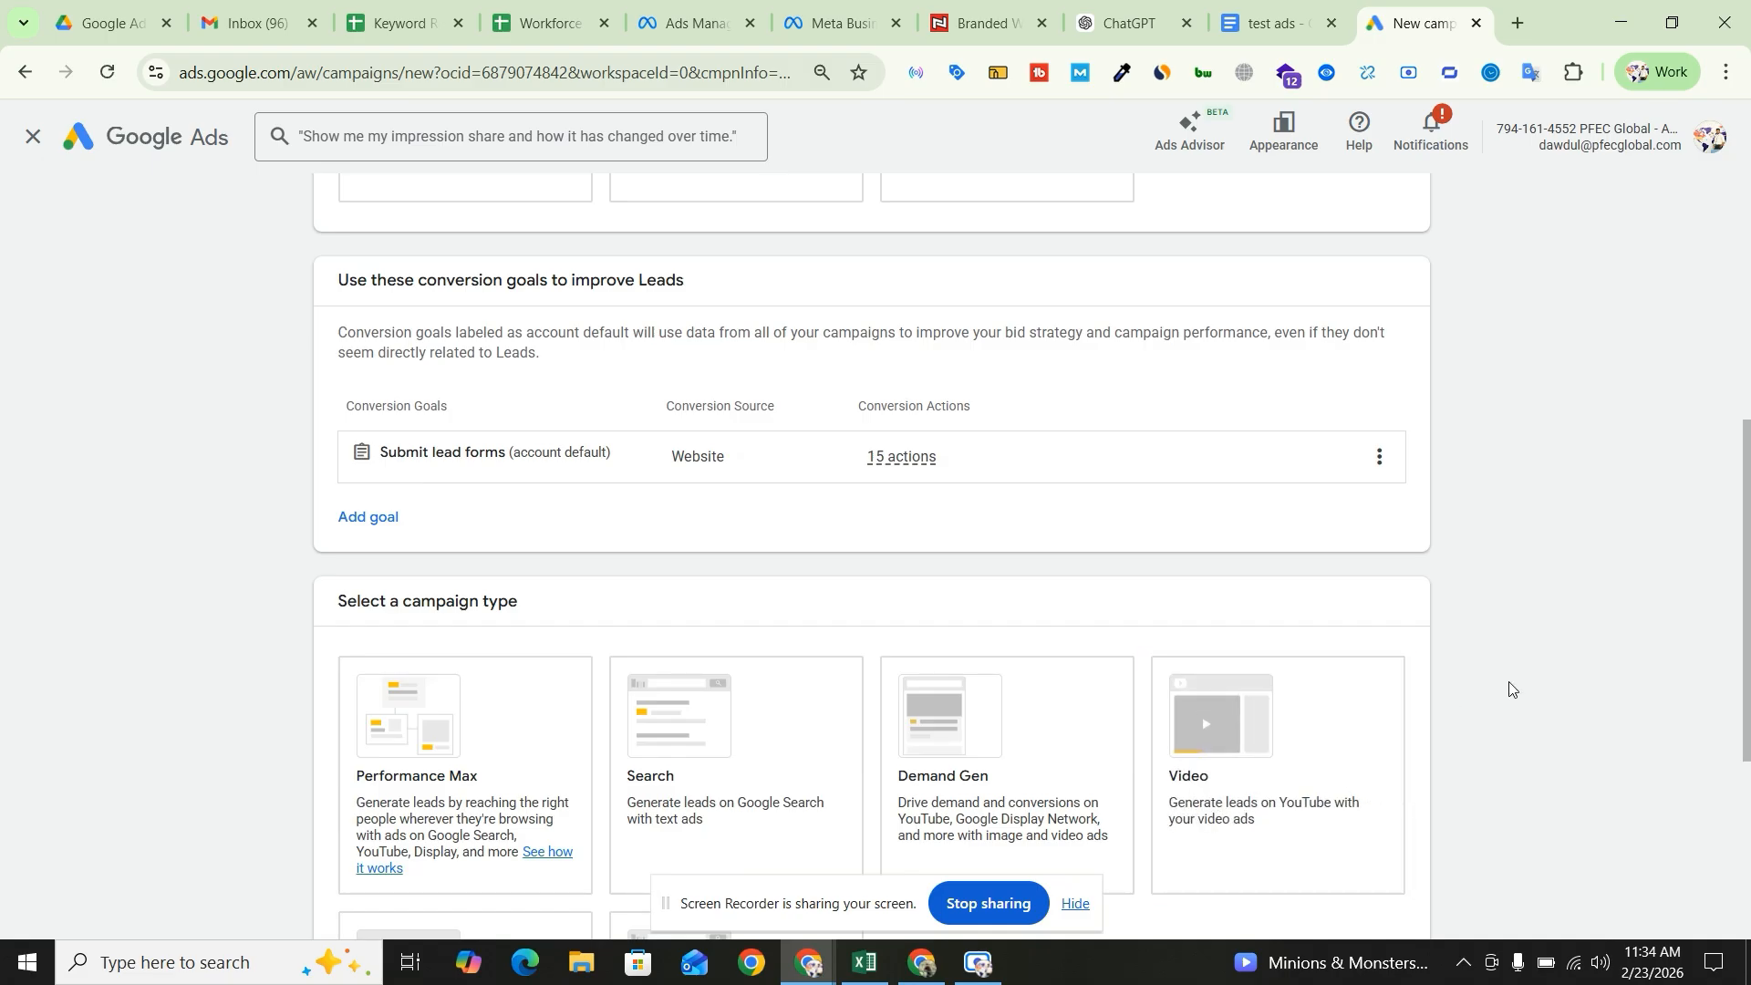
- Select Search as the campaign type
{"action": "scroll", "coordinate": [1510, 691], "scroll_direction": "down", "scroll_amount": 1}
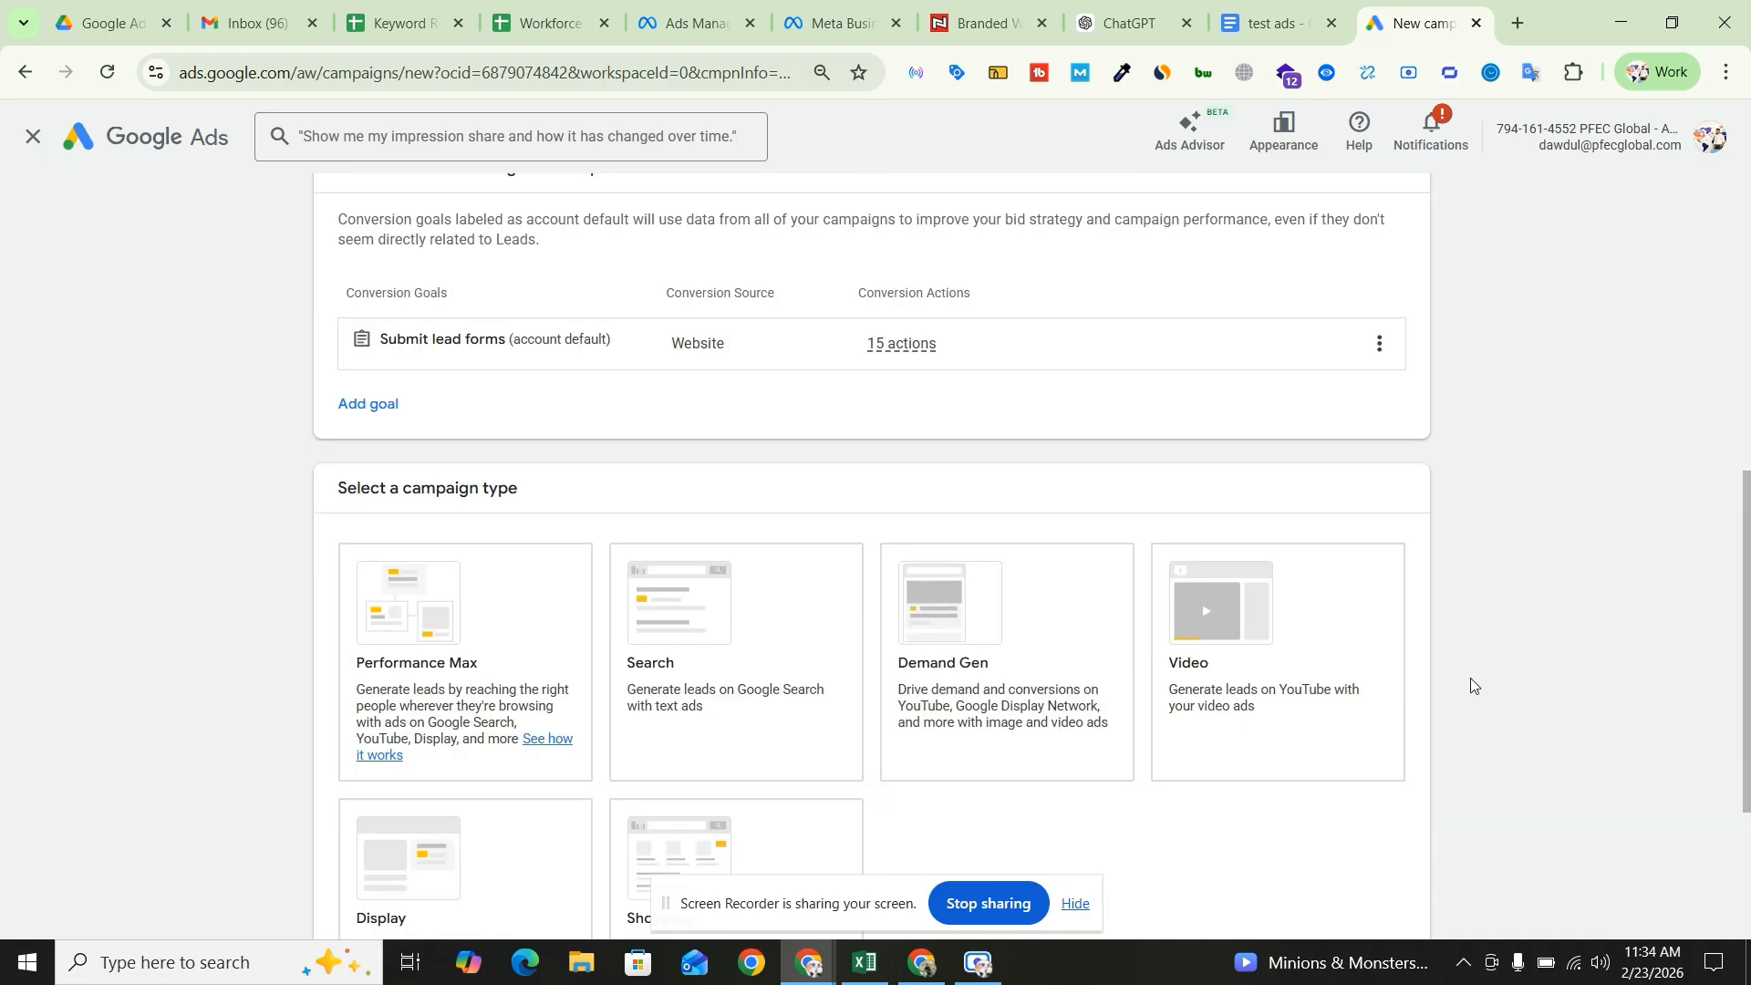
{"action": "scroll", "coordinate": [1470, 684], "scroll_direction": "down", "scroll_amount": 1}
{"action": "scroll", "coordinate": [1316, 675], "scroll_direction": "down", "scroll_amount": 1}
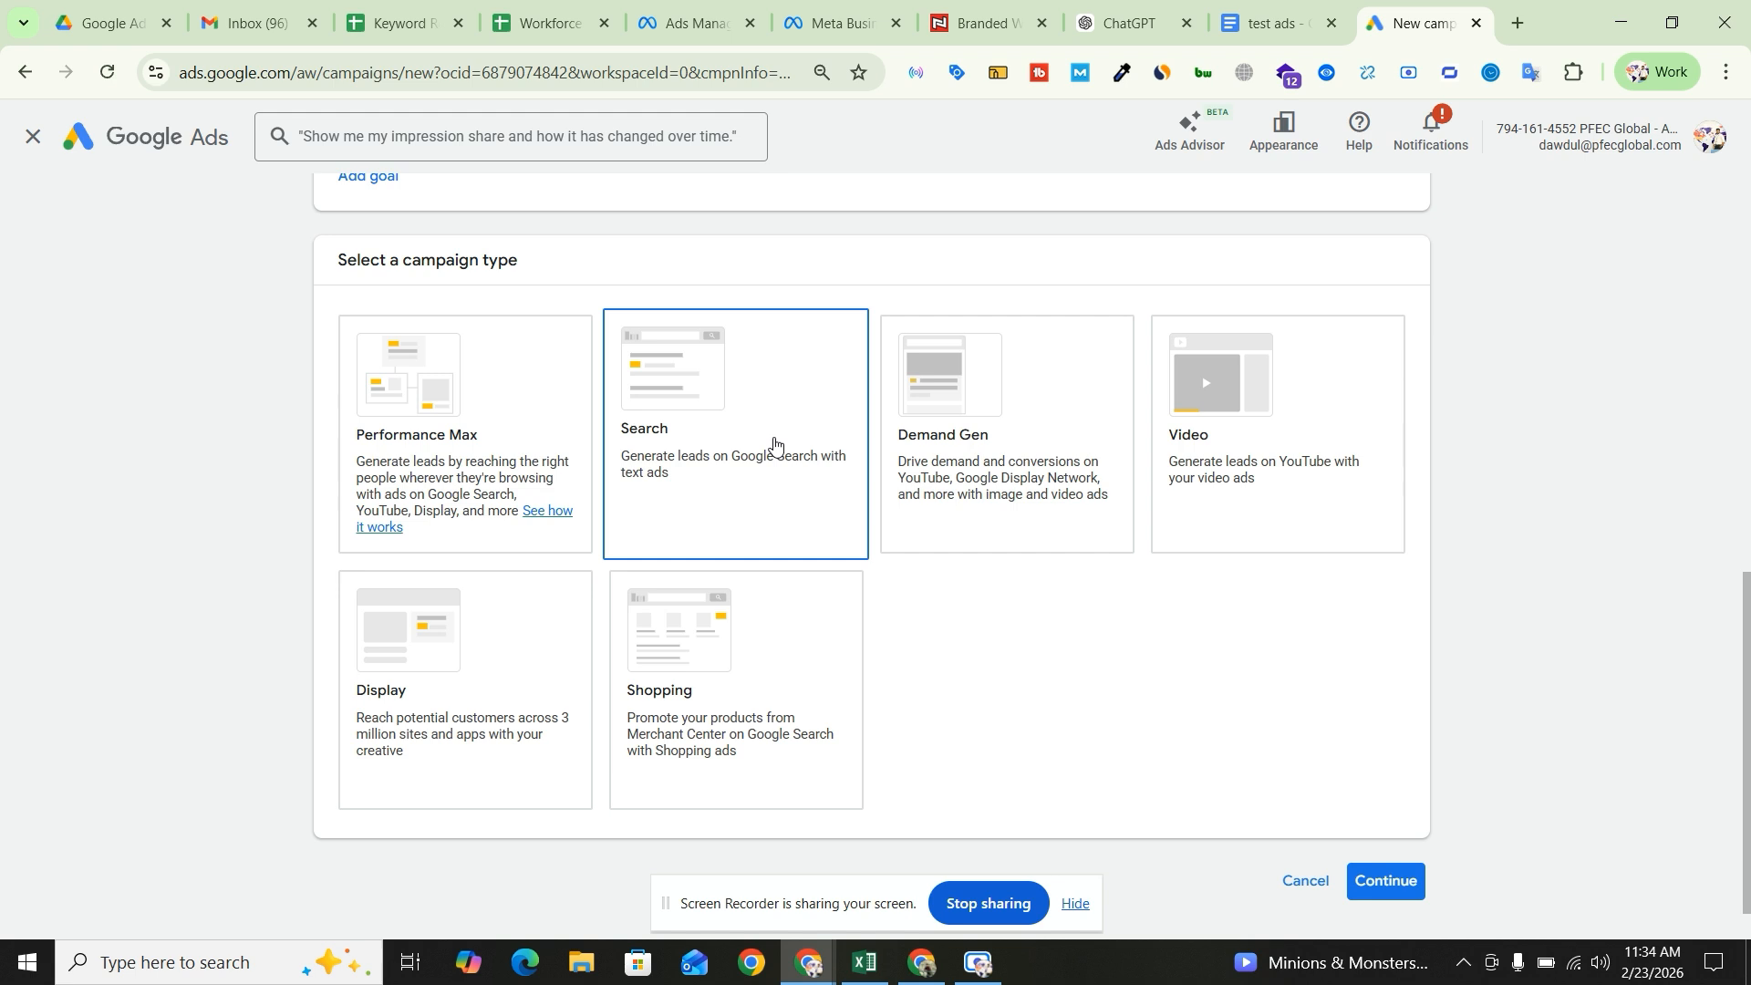
{"action": "left_click", "coordinate": [774, 444]}
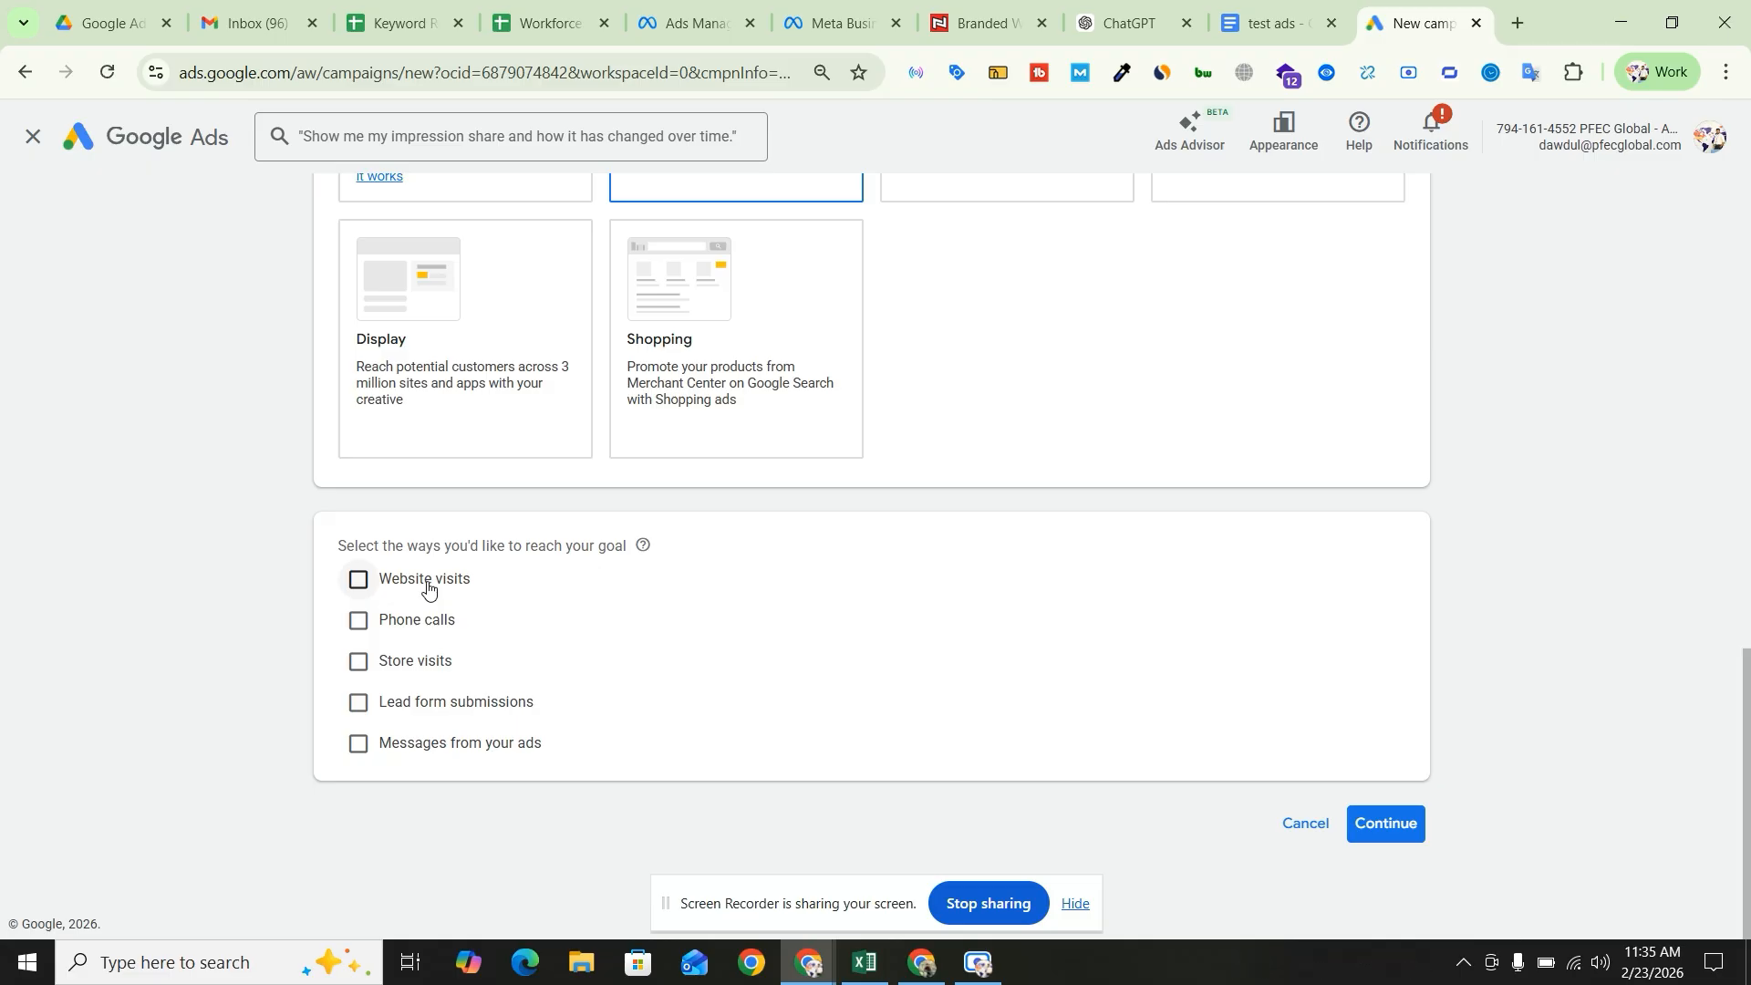
- Choose Website visits as the way to reach the goal, leave the business website blank and proceed
{"action": "left_click", "coordinate": [358, 580]}
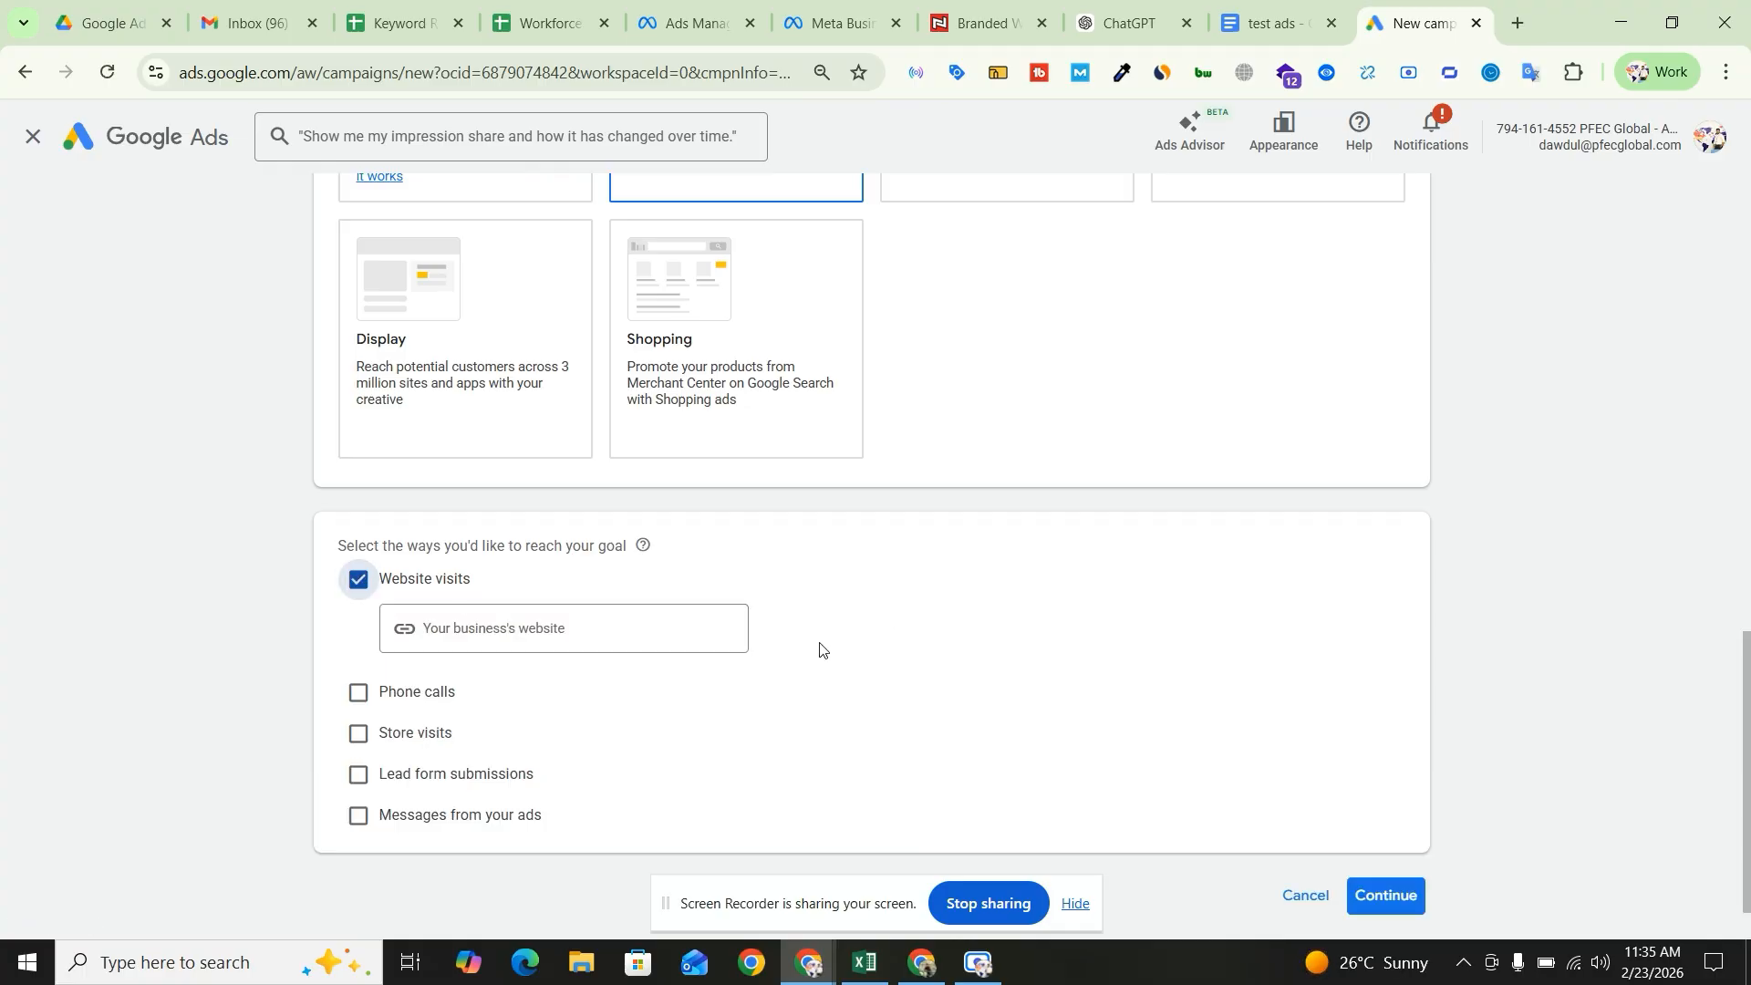
{"action": "scroll", "coordinate": [814, 646], "scroll_direction": "down", "scroll_amount": 1}
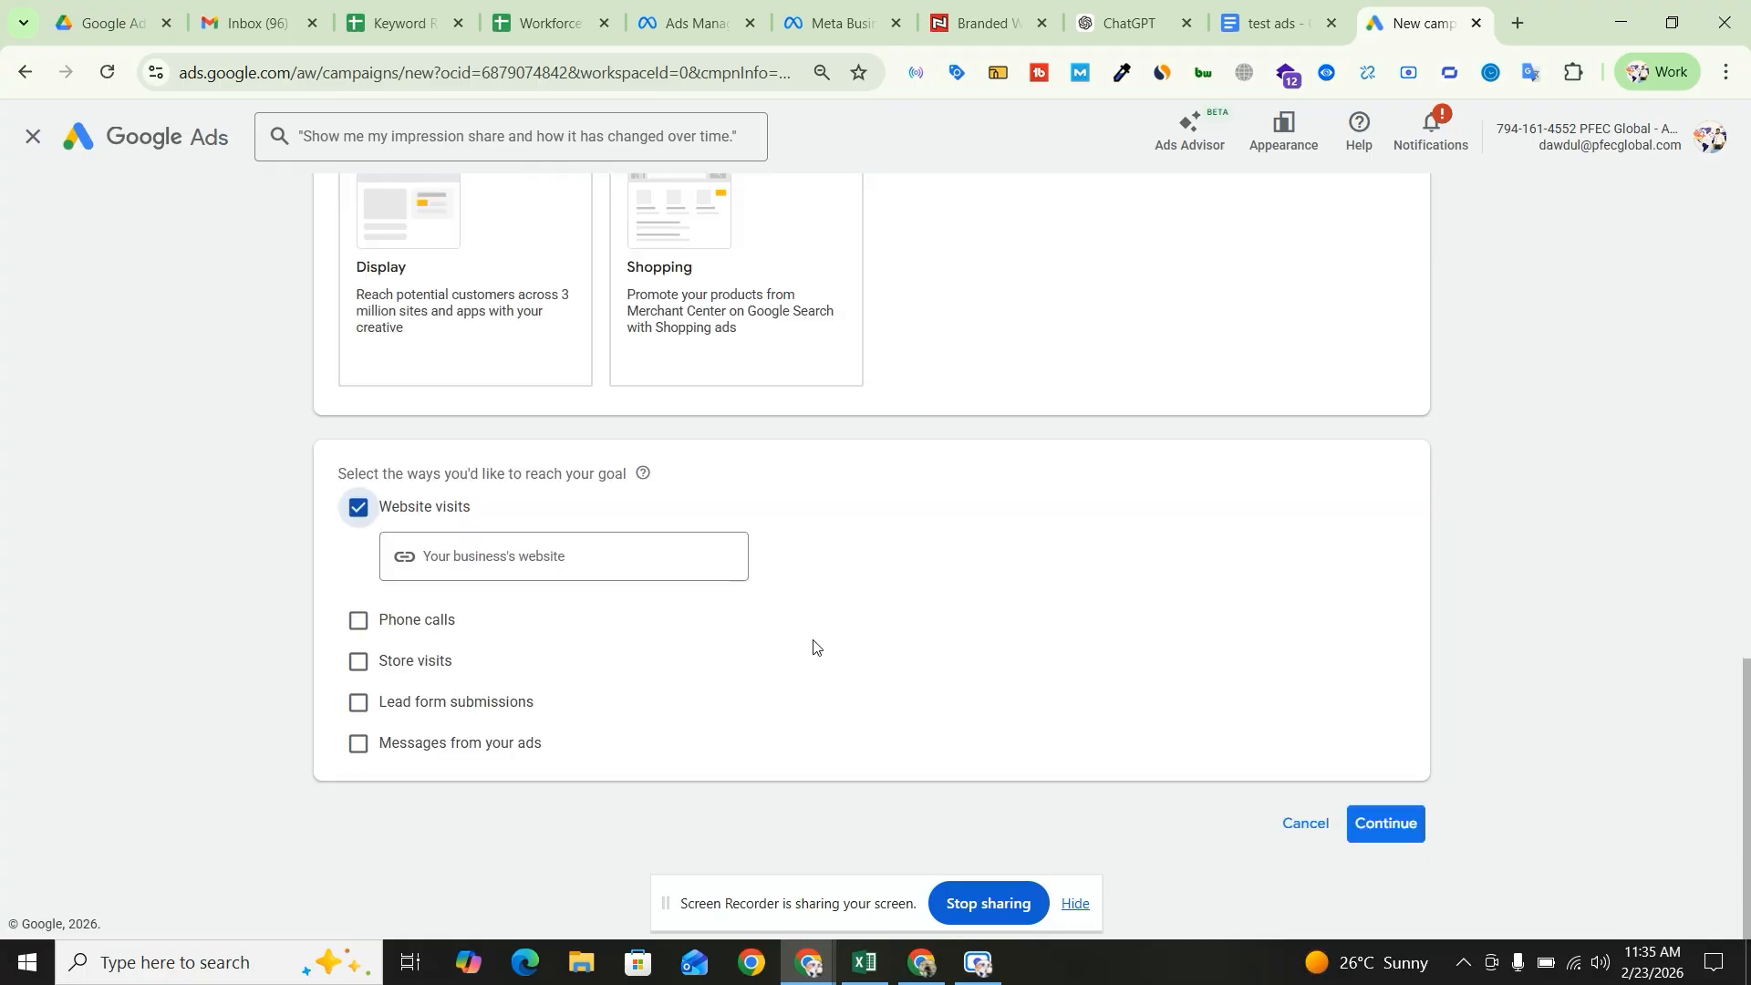
{"action": "left_click", "coordinate": [600, 558]}
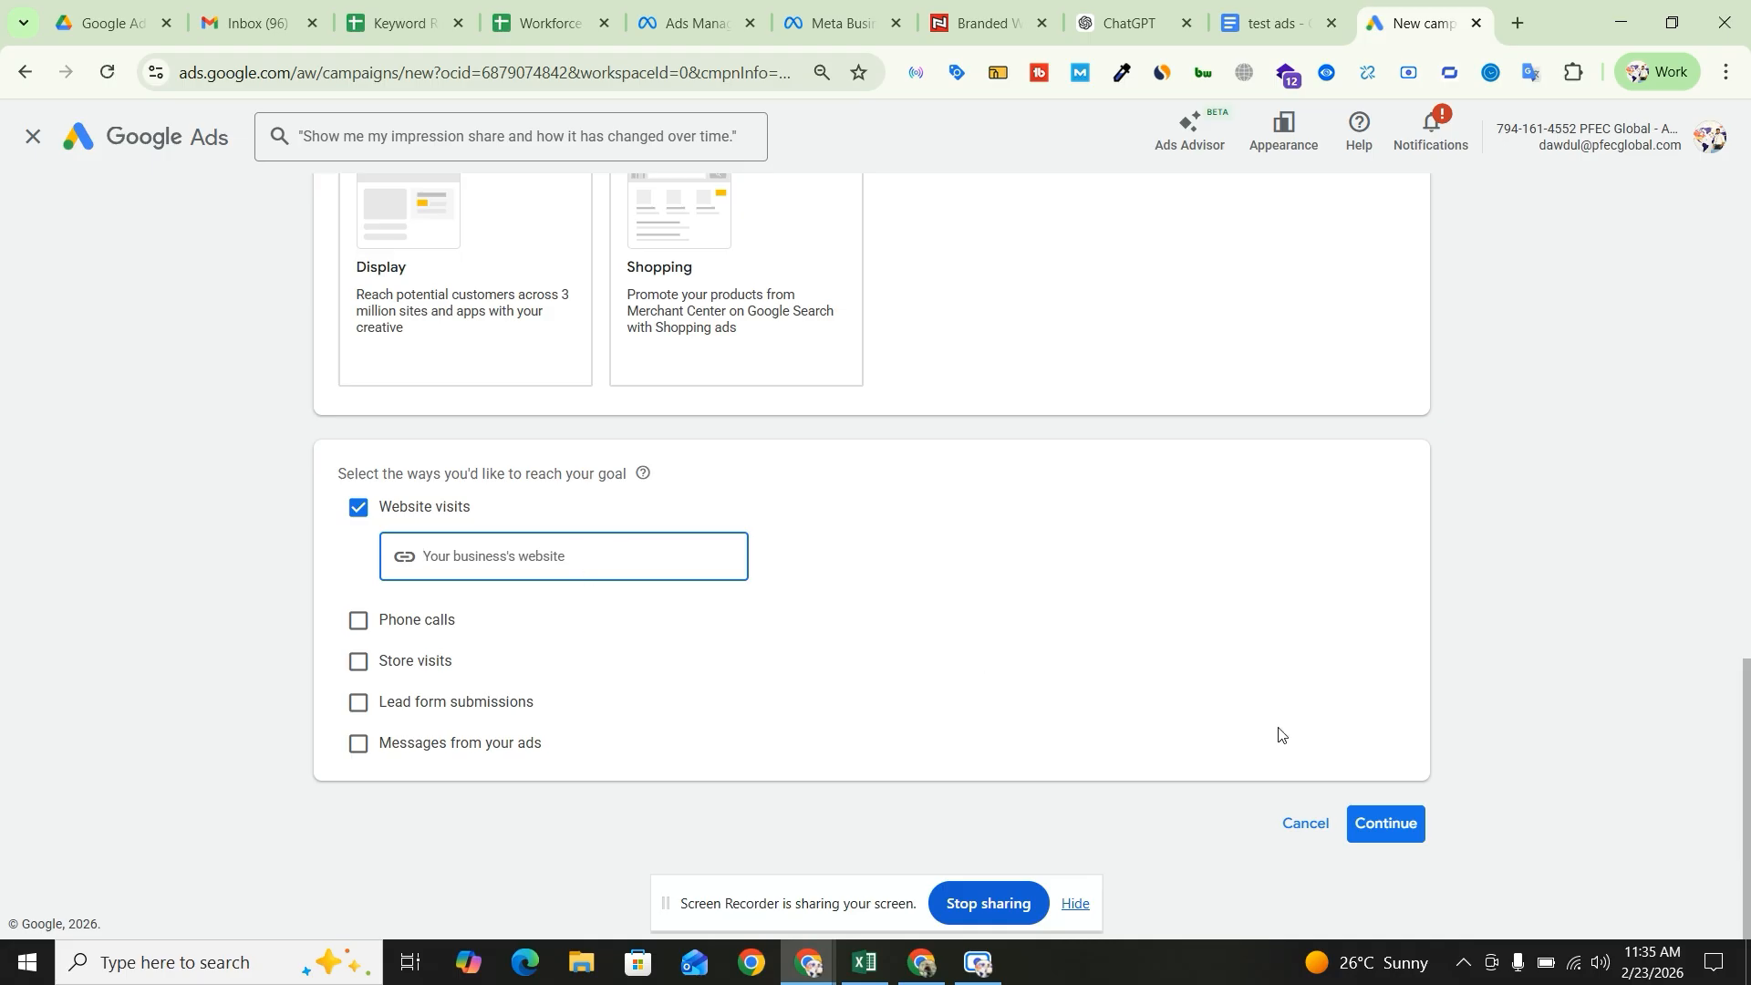
{"action": "left_click", "coordinate": [1386, 839]}
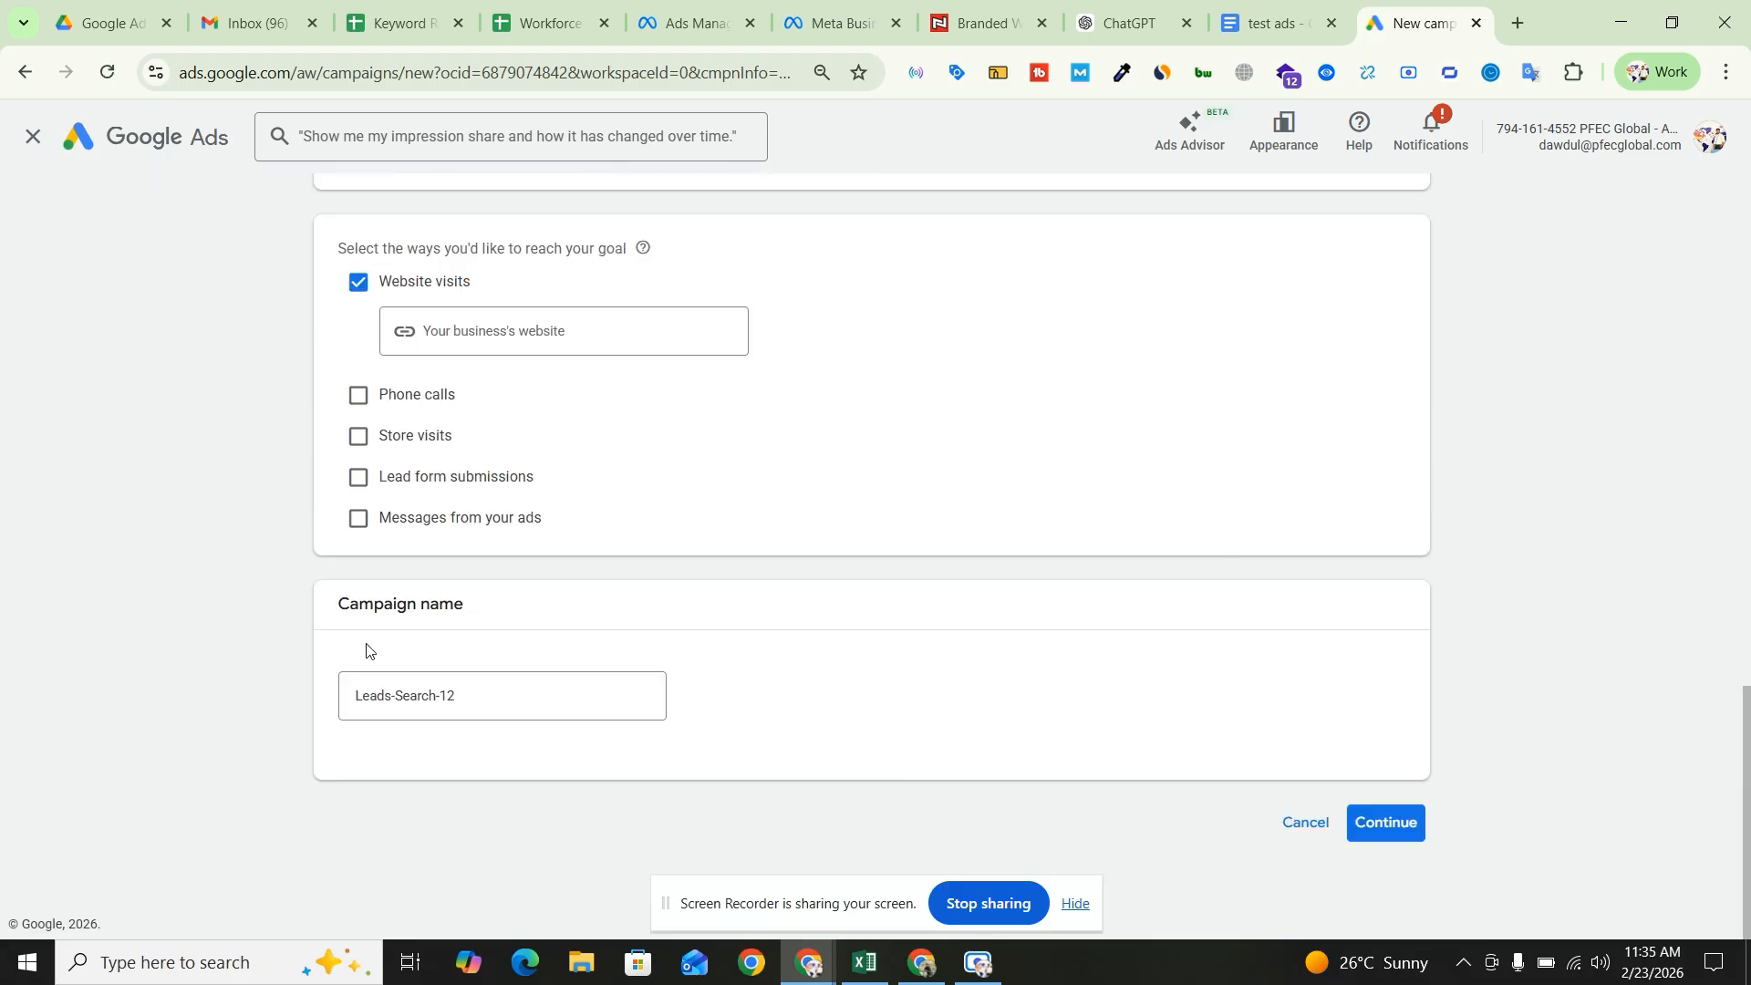
- Name the campaign "study is australia-test" and proceed to the bidding settings
{"action": "left_click", "coordinate": [445, 708]}
{"action": "left_click_drag", "start_coordinate": [457, 696], "coordinate": [344, 703]}
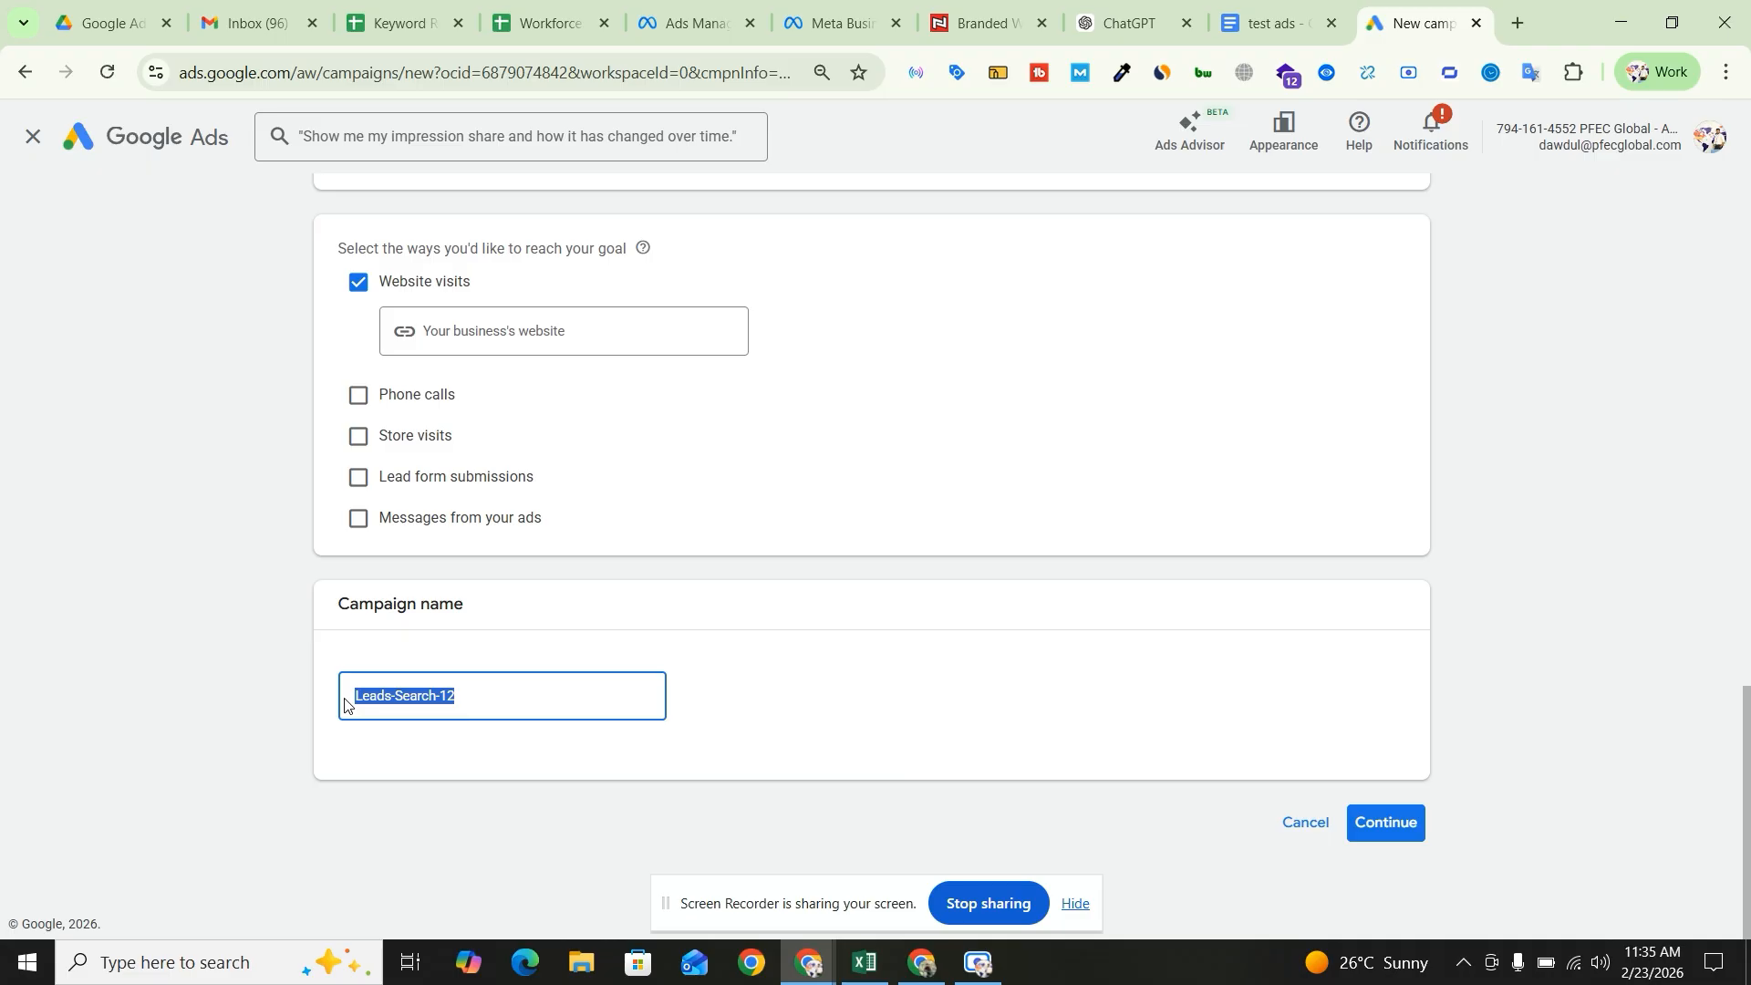
{"action": "type", "text": "st"}
{"action": "type", "text": "udy a"}
{"action": "type", "text": "brod"}
{"action": "key", "text": "BackSpace"}
{"action": "key", "text": "BackSpace"}
{"action": "key", "text": "BackSpace"}
{"action": "key", "text": "BackSpace"}
{"action": "key", "text": "BackSpace"}
{"action": "type", "text": "is australia"}
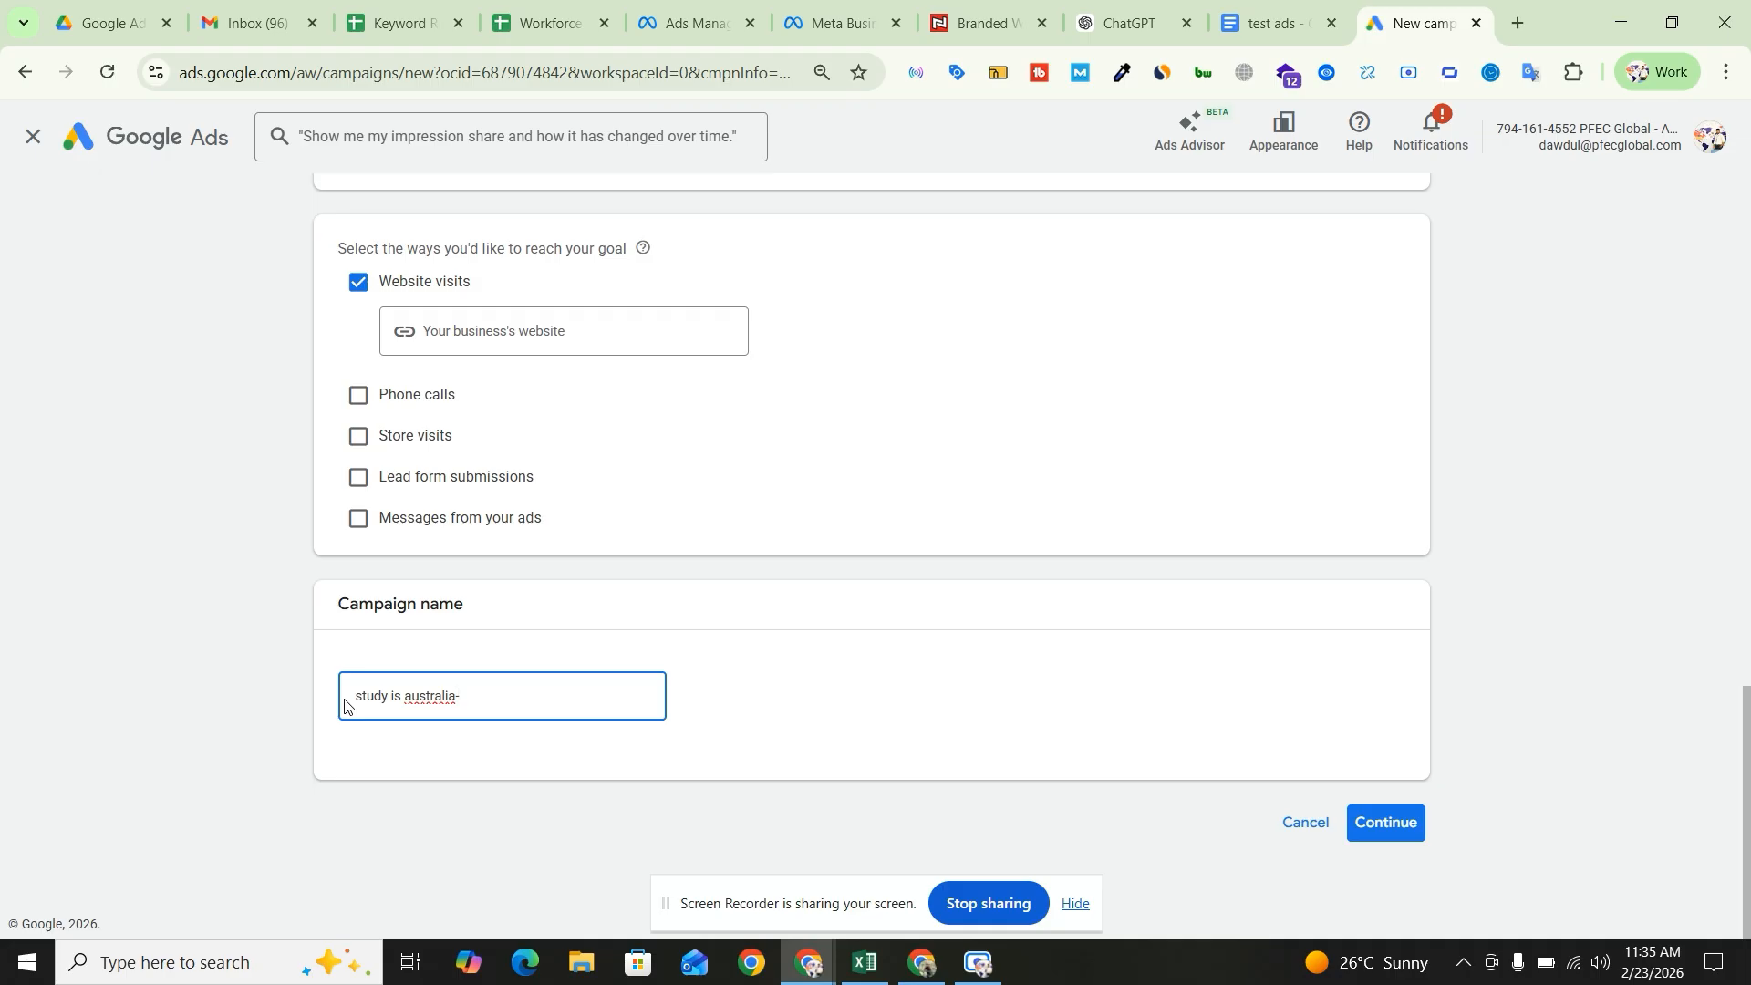
{"action": "type", "text": "-test"}
{"action": "left_click", "coordinate": [1402, 830]}
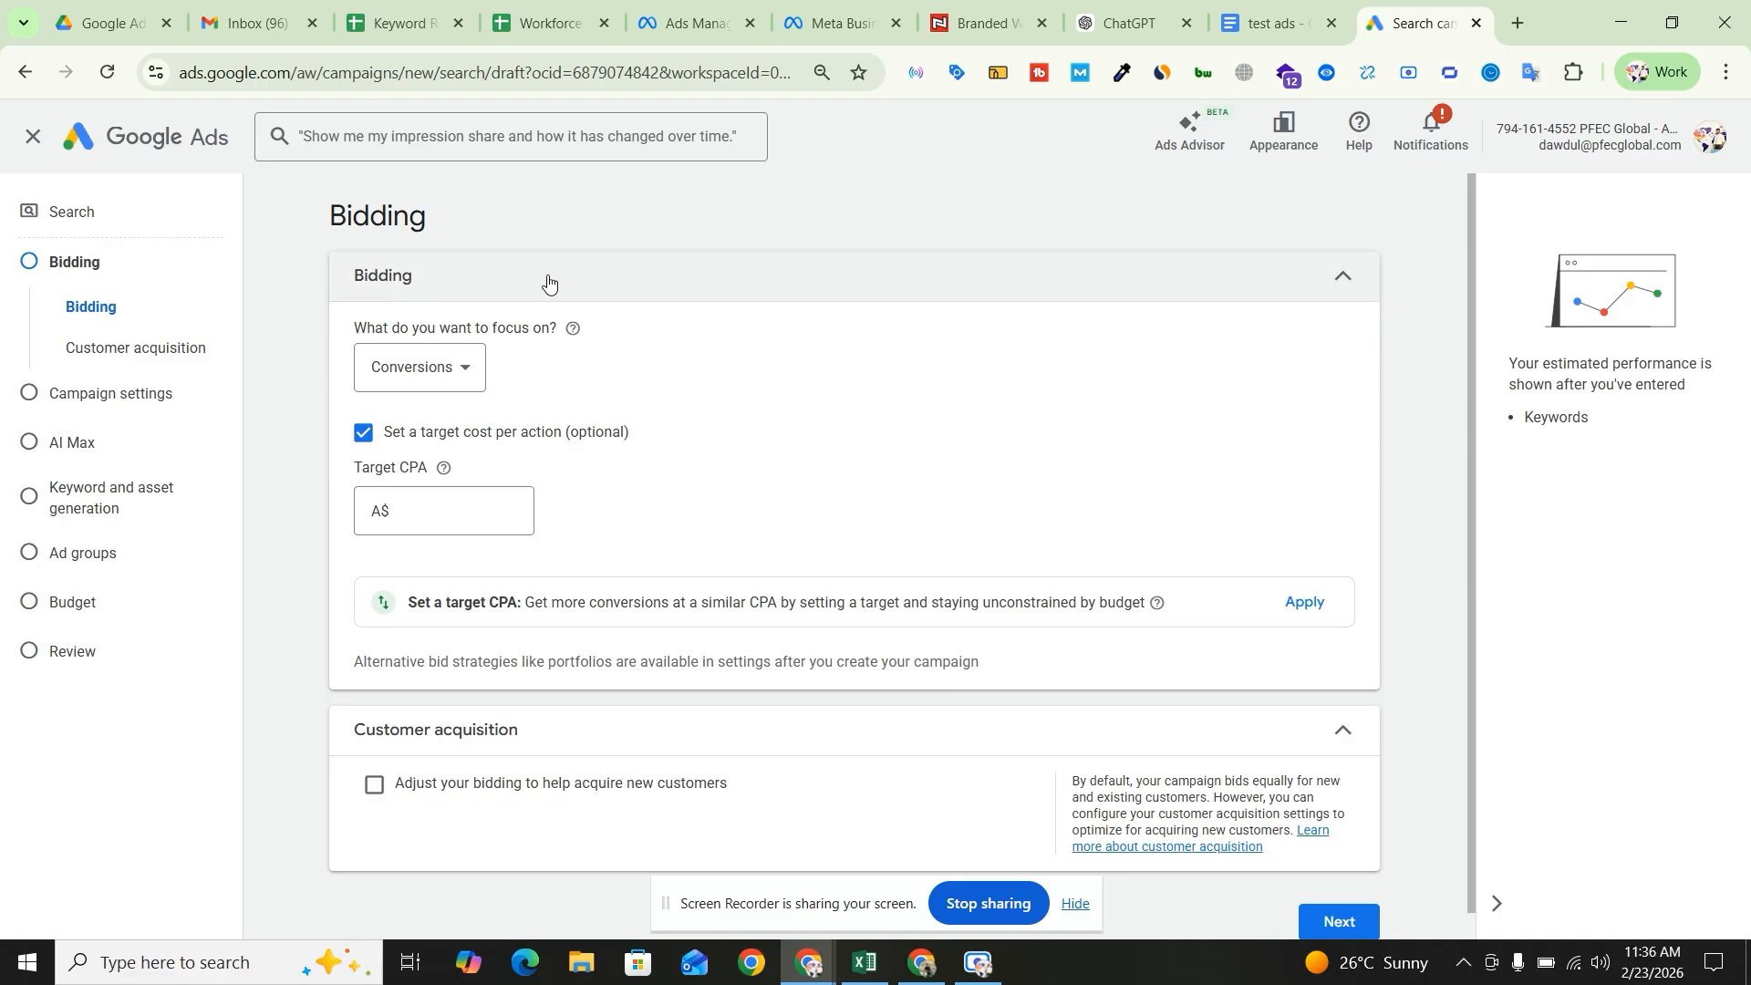
- Set bidding to focus on Conversions, turn off the target cost per action and proceed to the campaign settings
{"action": "left_click", "coordinate": [462, 373]}
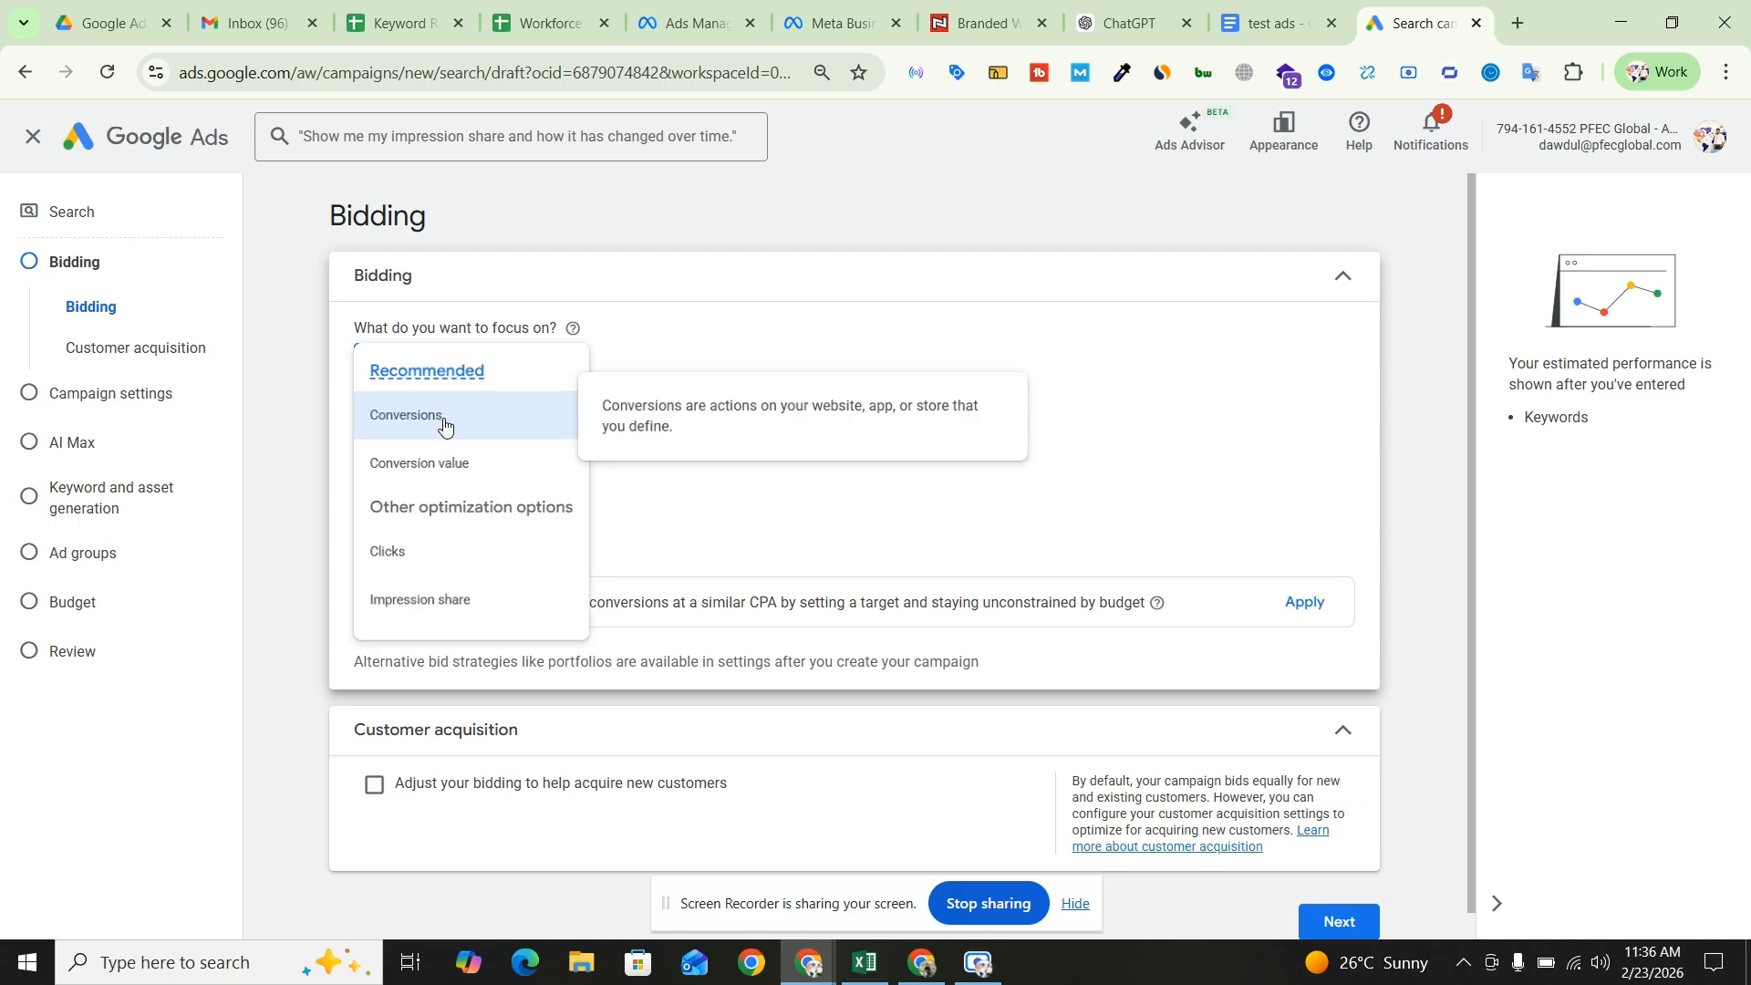
{"action": "left_click", "coordinate": [444, 421]}
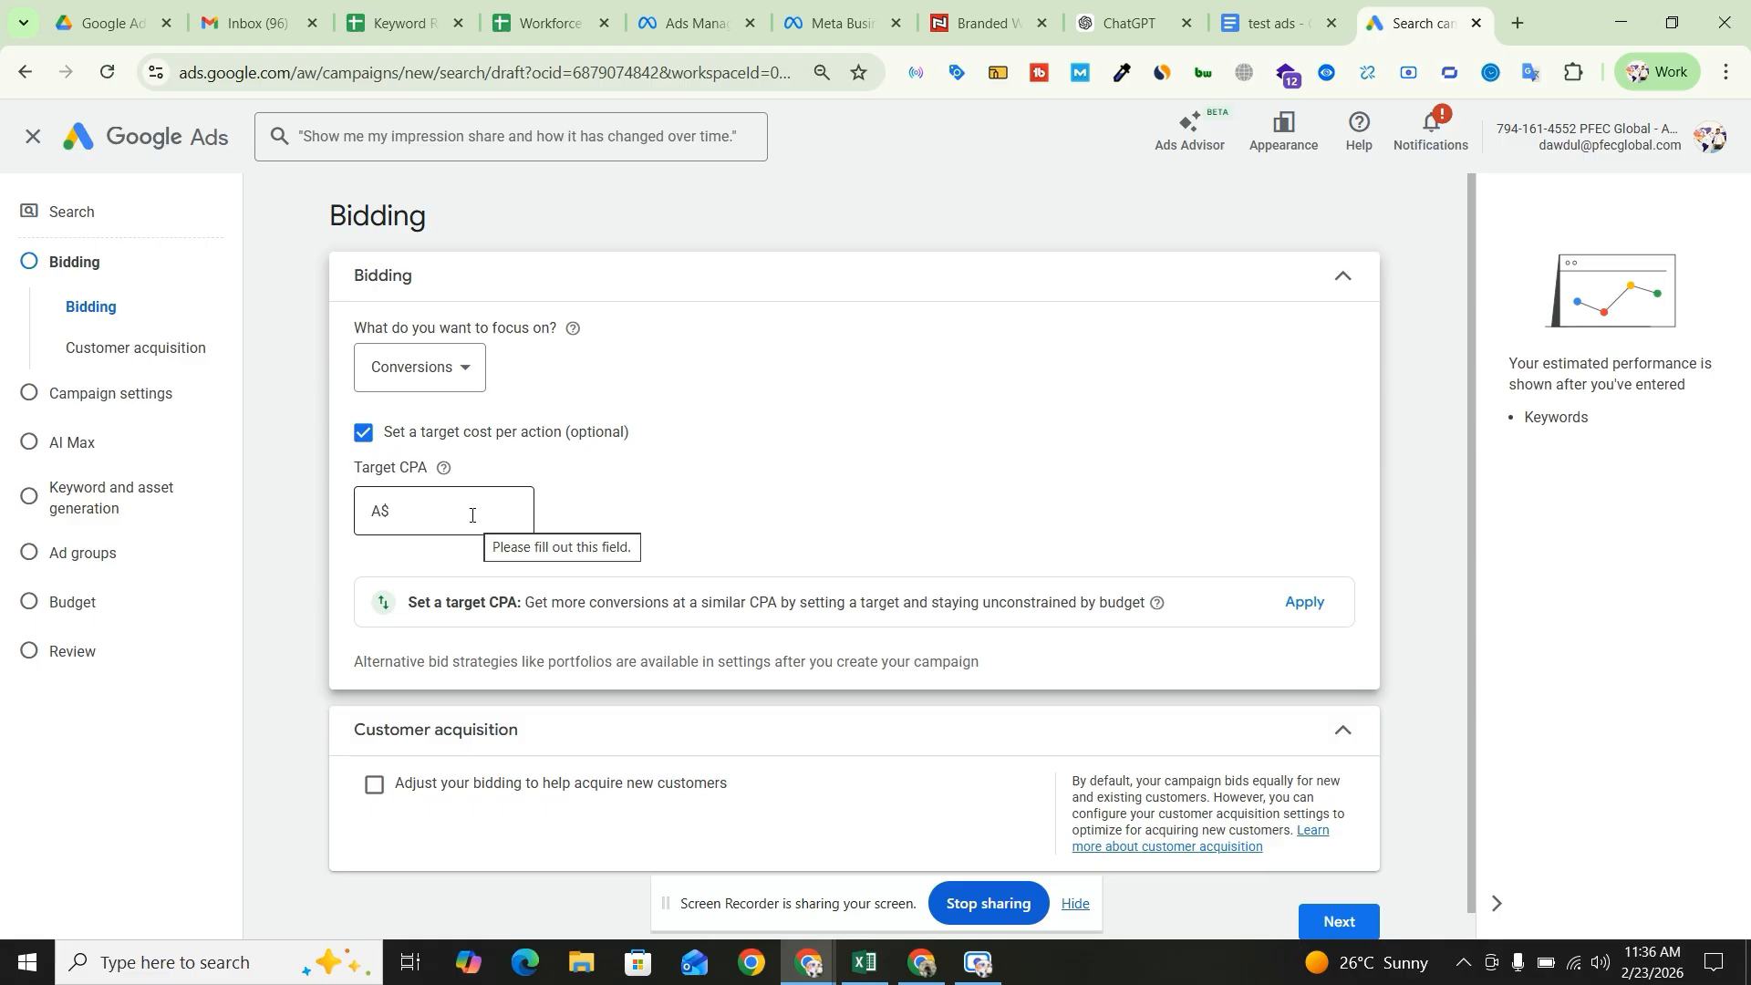
{"action": "left_click", "coordinate": [360, 436]}
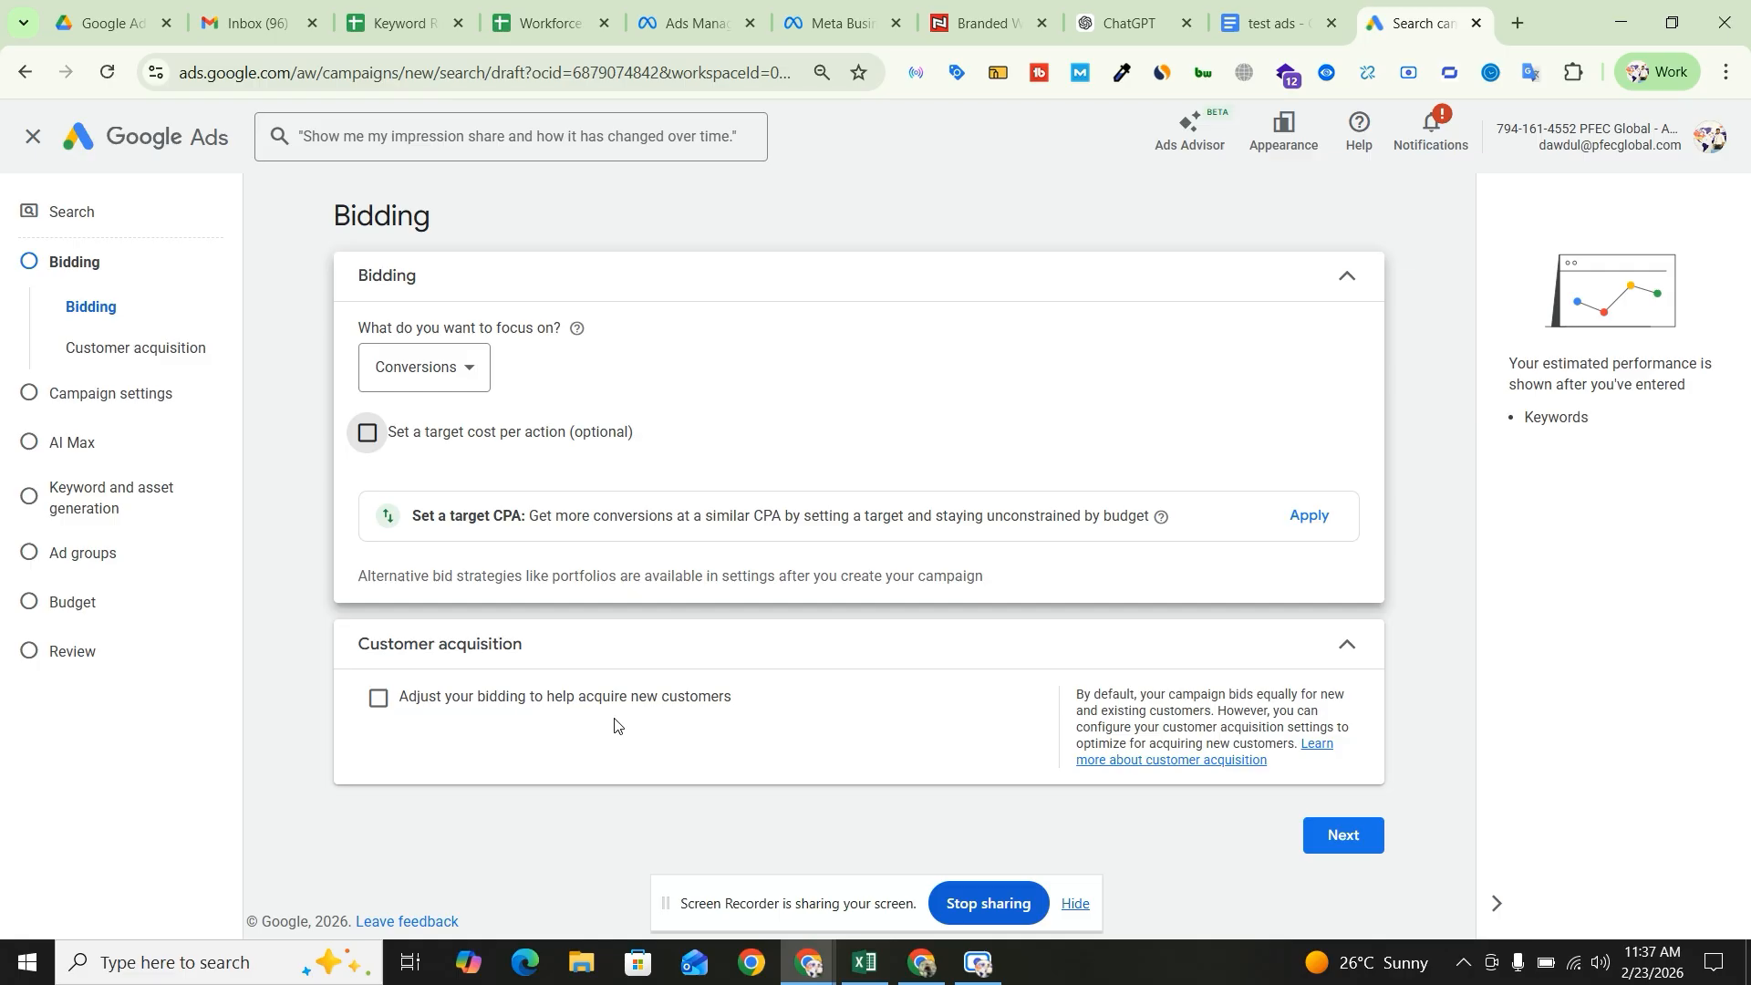
{"action": "left_click", "coordinate": [1371, 838]}
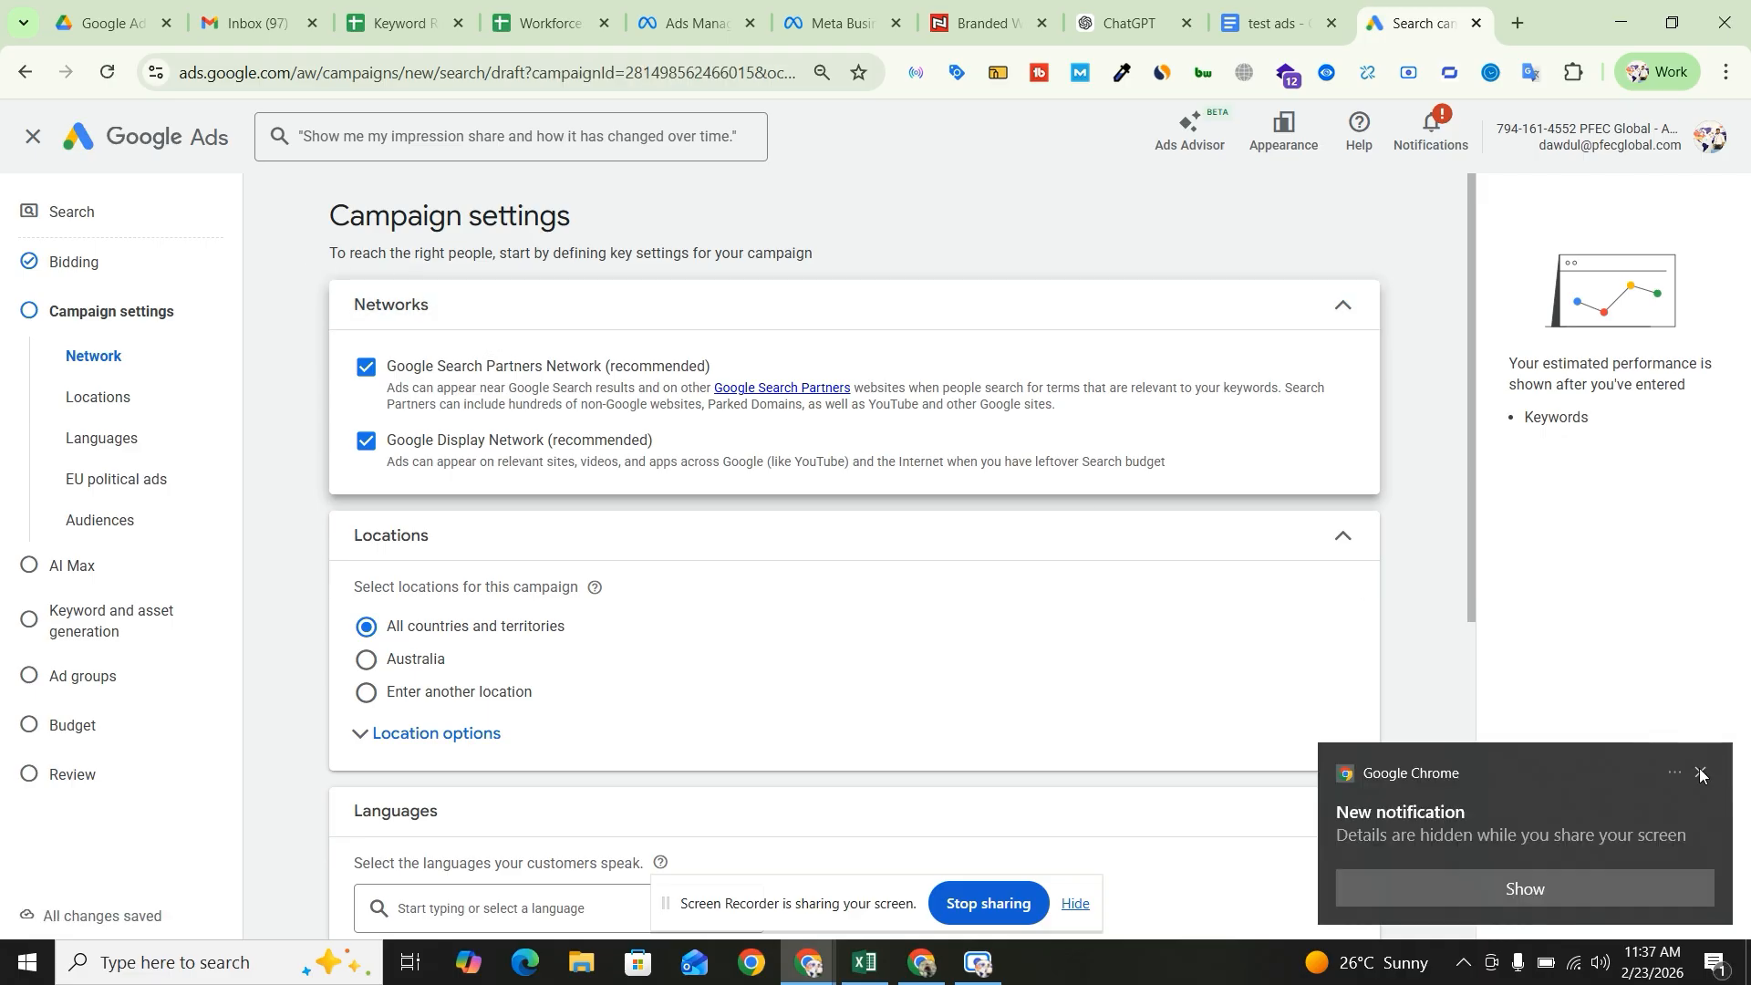
- Dismiss the desktop notification and exclude both the Google Search Partners Network and the Google Display Network
{"action": "left_click", "coordinate": [1701, 774]}
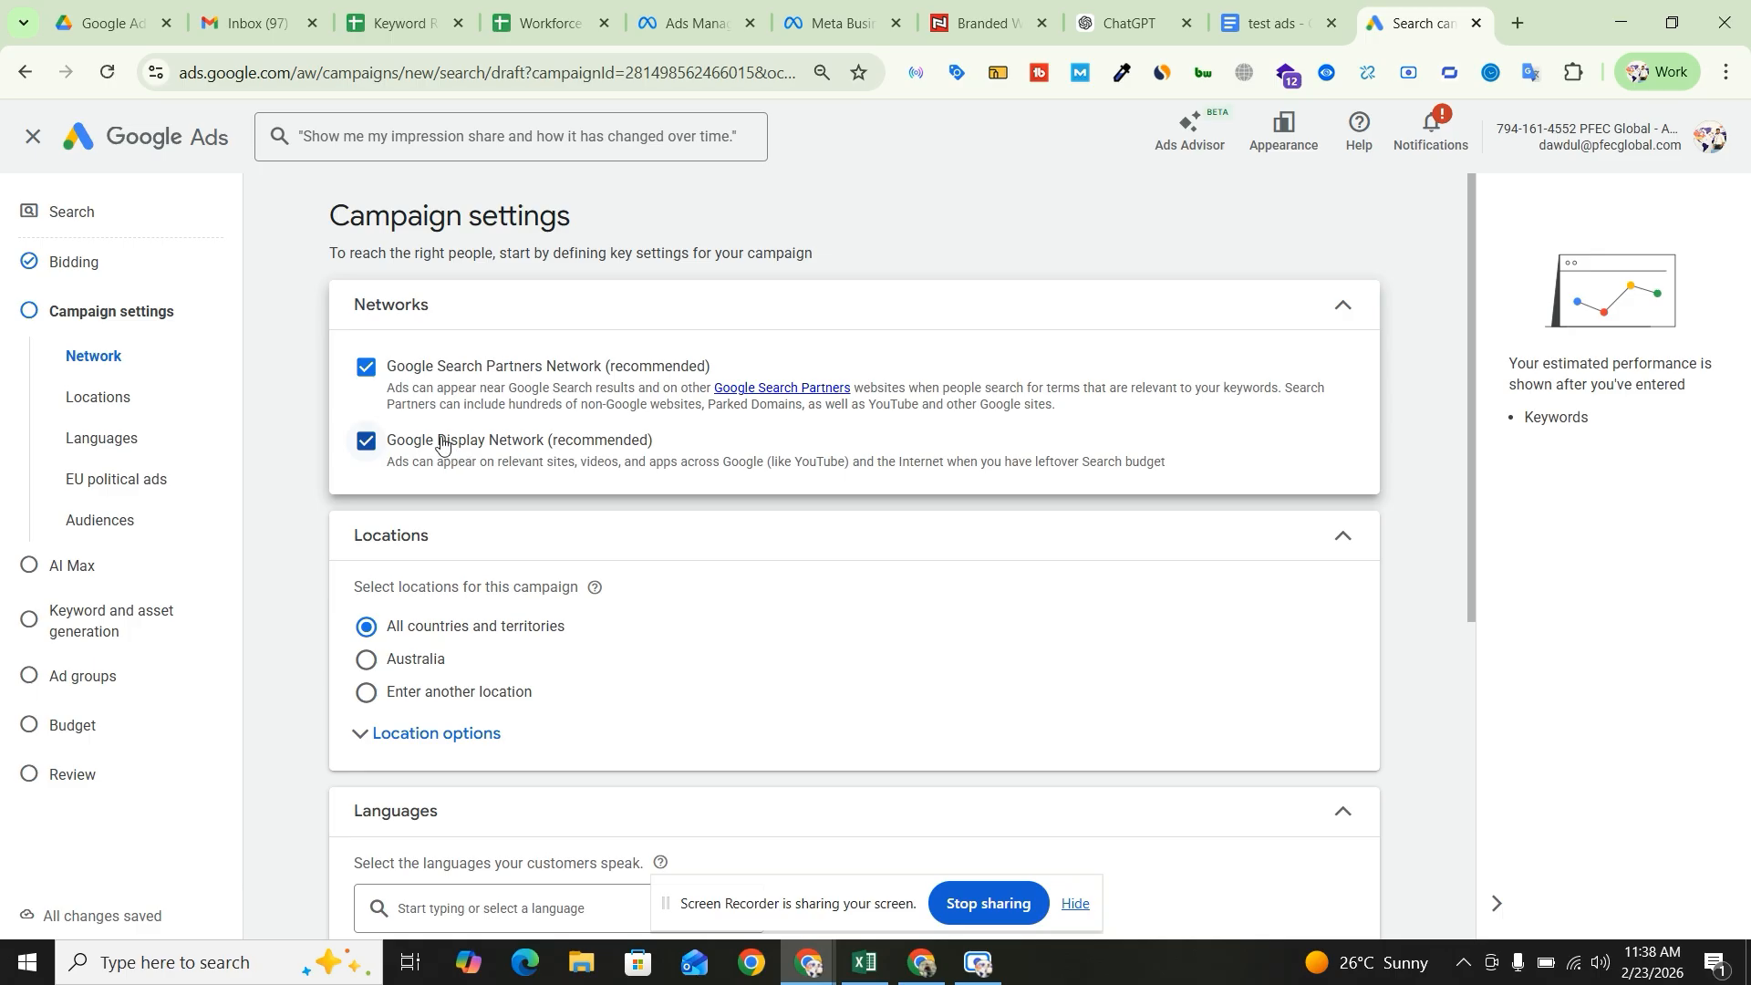
{"action": "left_click", "coordinate": [365, 367]}
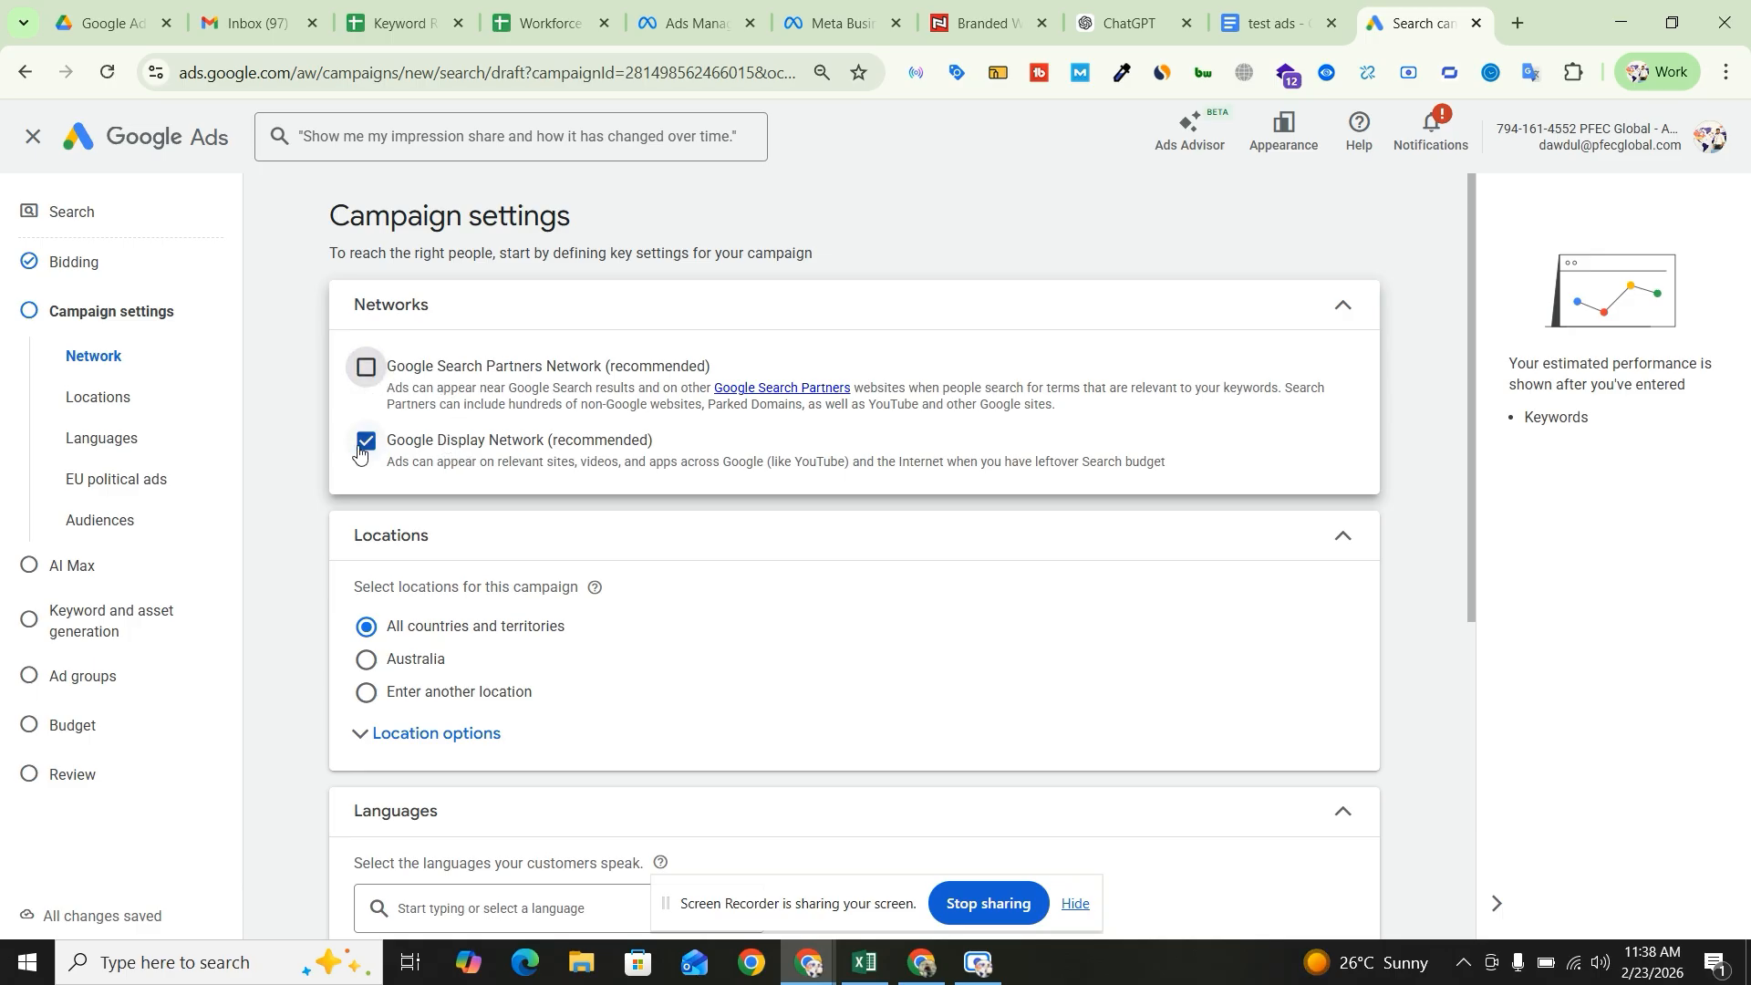
{"action": "left_click", "coordinate": [366, 442]}
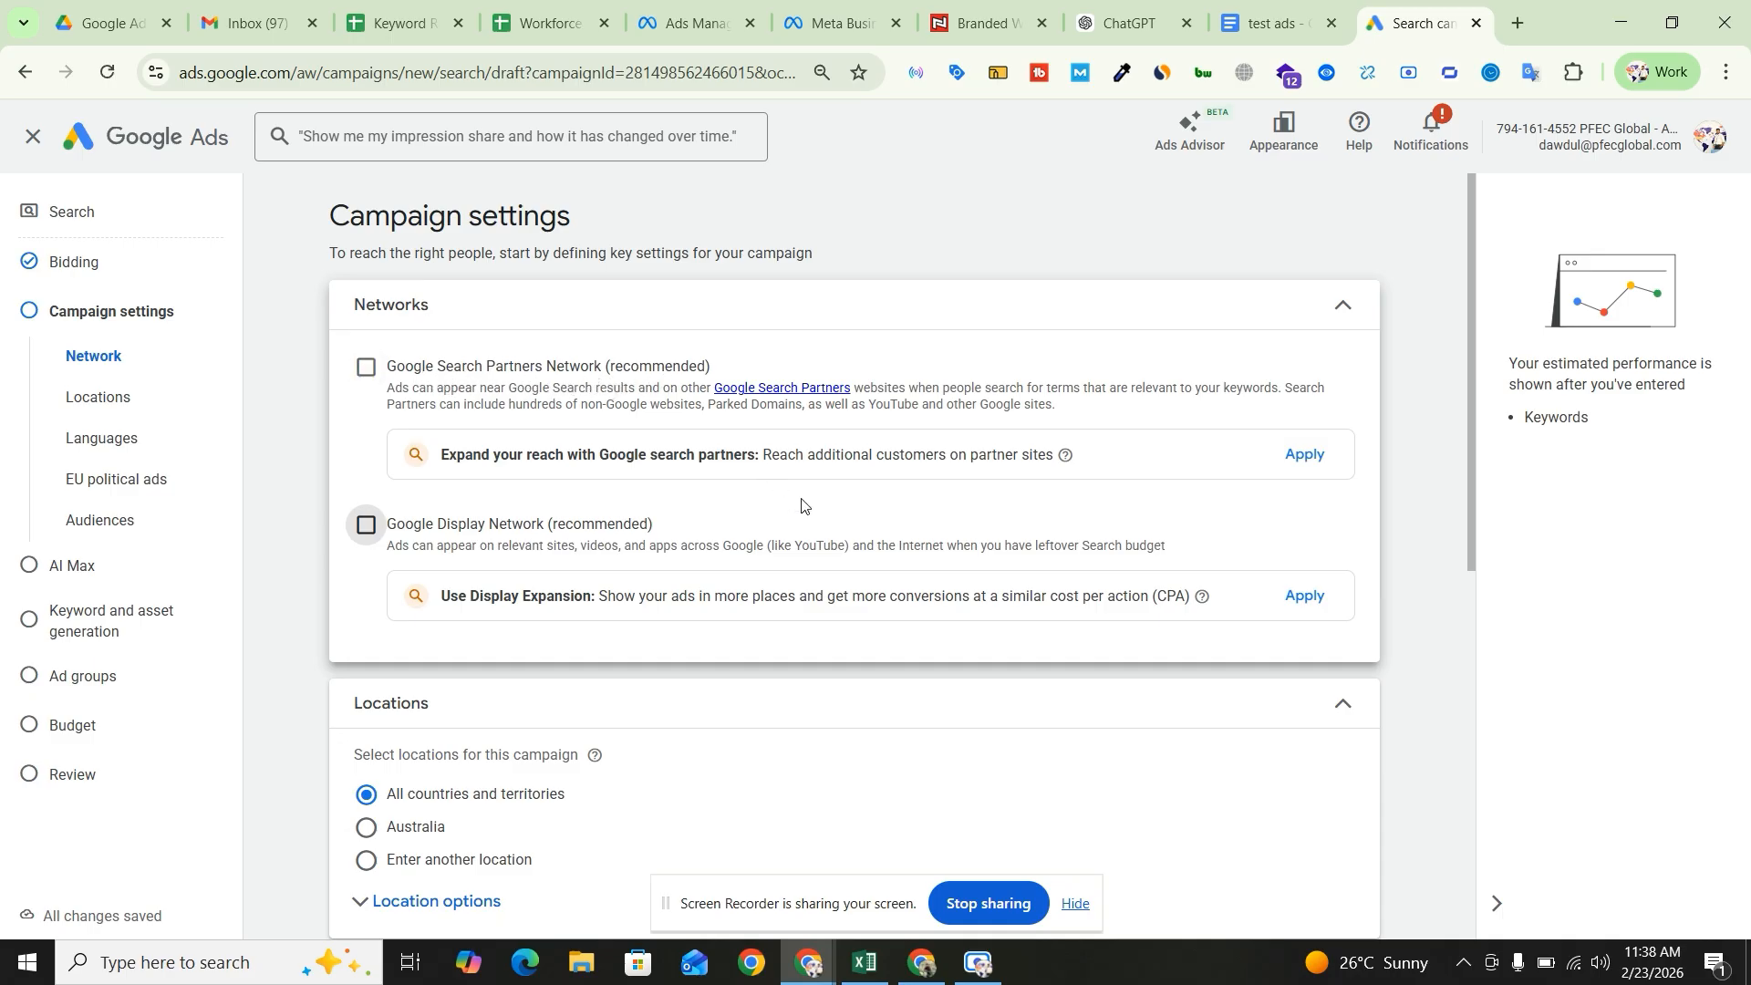
- Choose to enter another location for the campaign and search for "bangladesh"
{"action": "scroll", "coordinate": [802, 505], "scroll_direction": "down", "scroll_amount": 1}
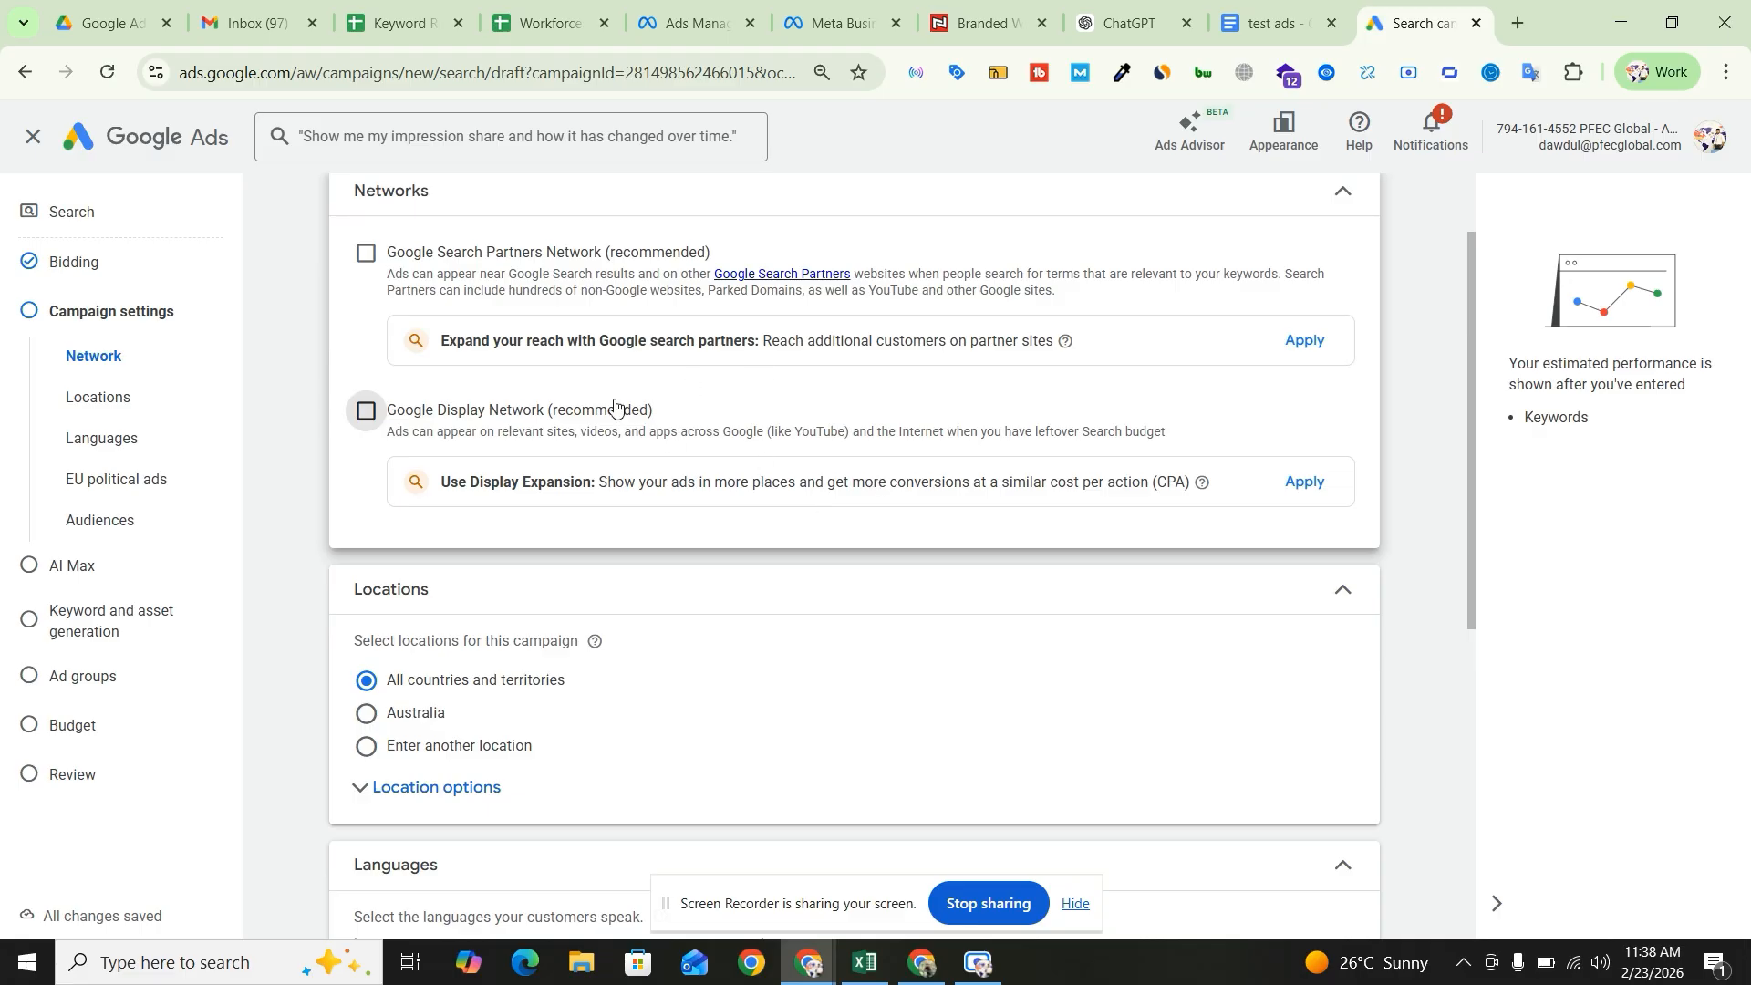
{"action": "scroll", "coordinate": [849, 603], "scroll_direction": "down", "scroll_amount": 2}
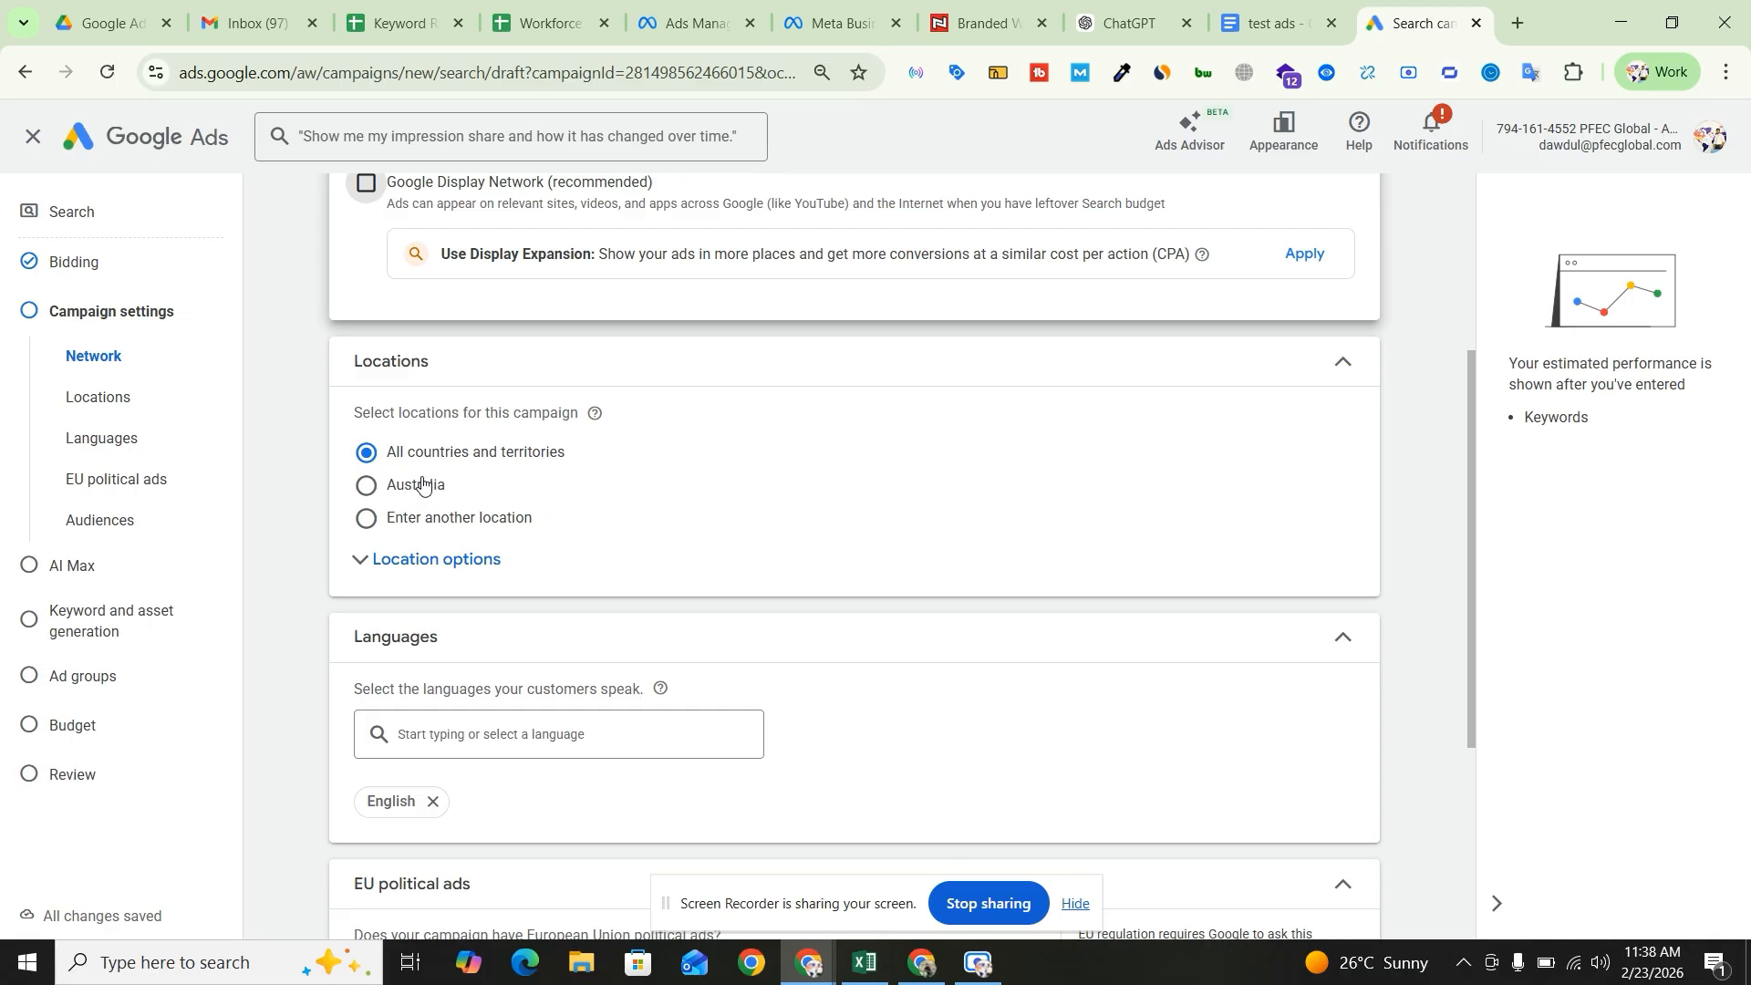
{"action": "left_click", "coordinate": [493, 520]}
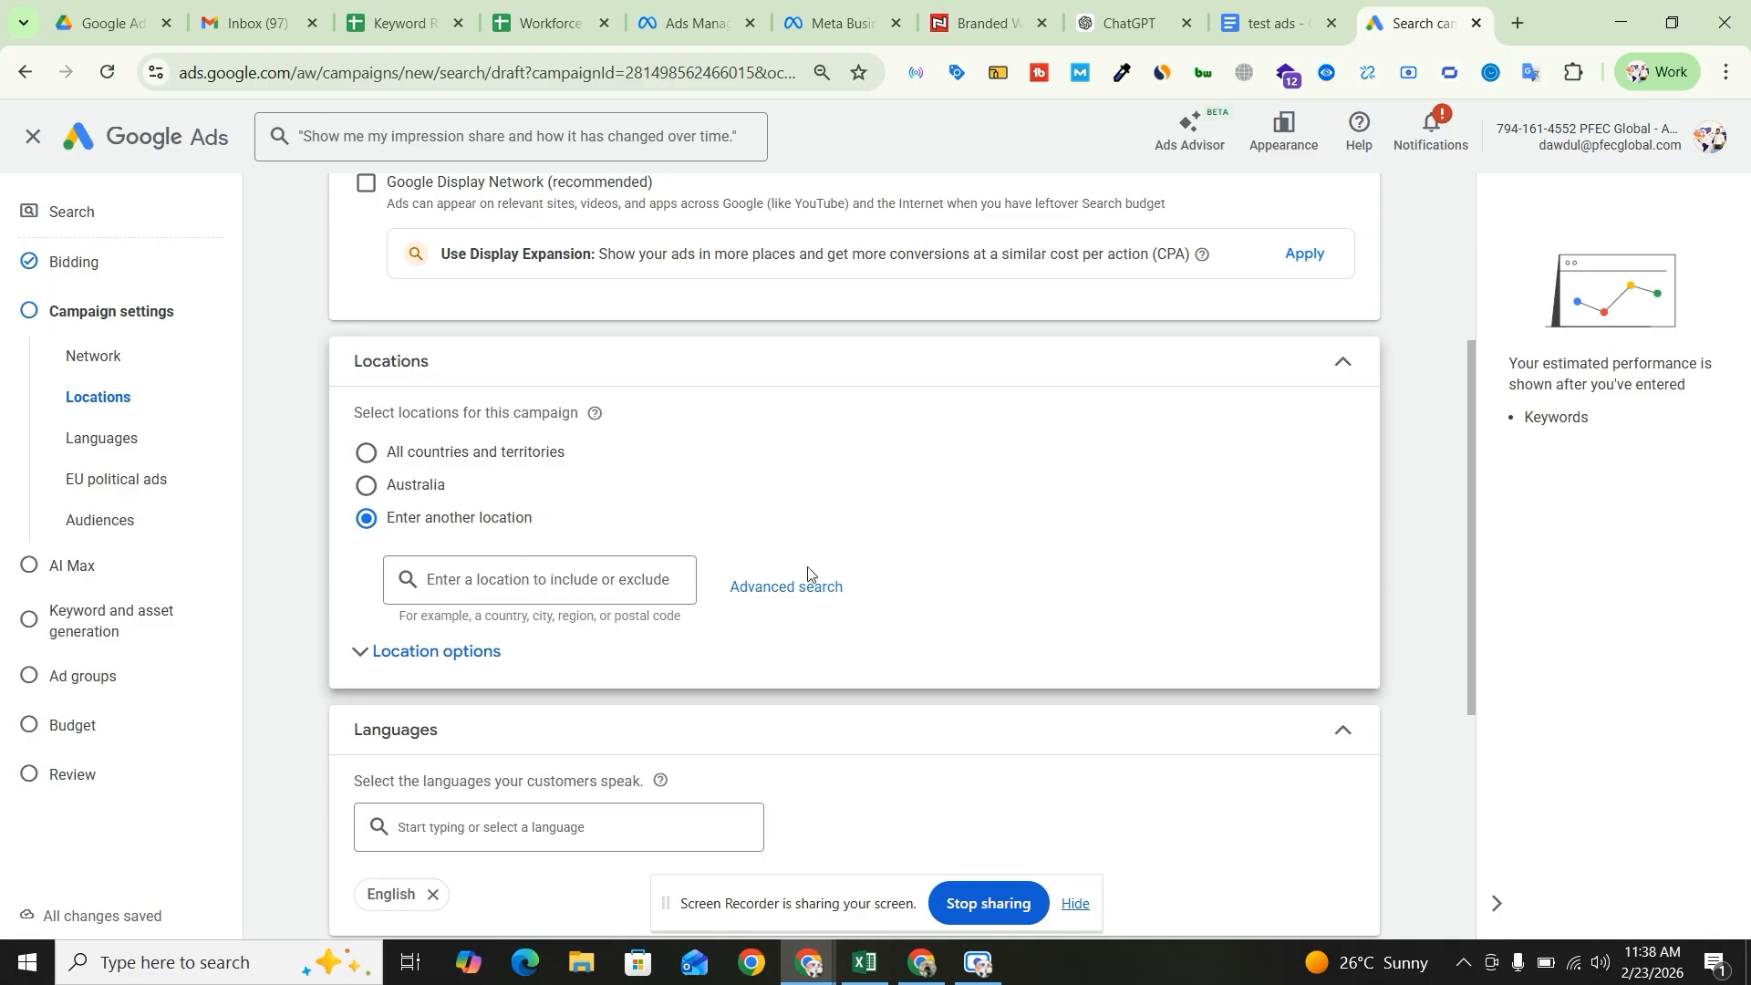
{"action": "left_click", "coordinate": [609, 572]}
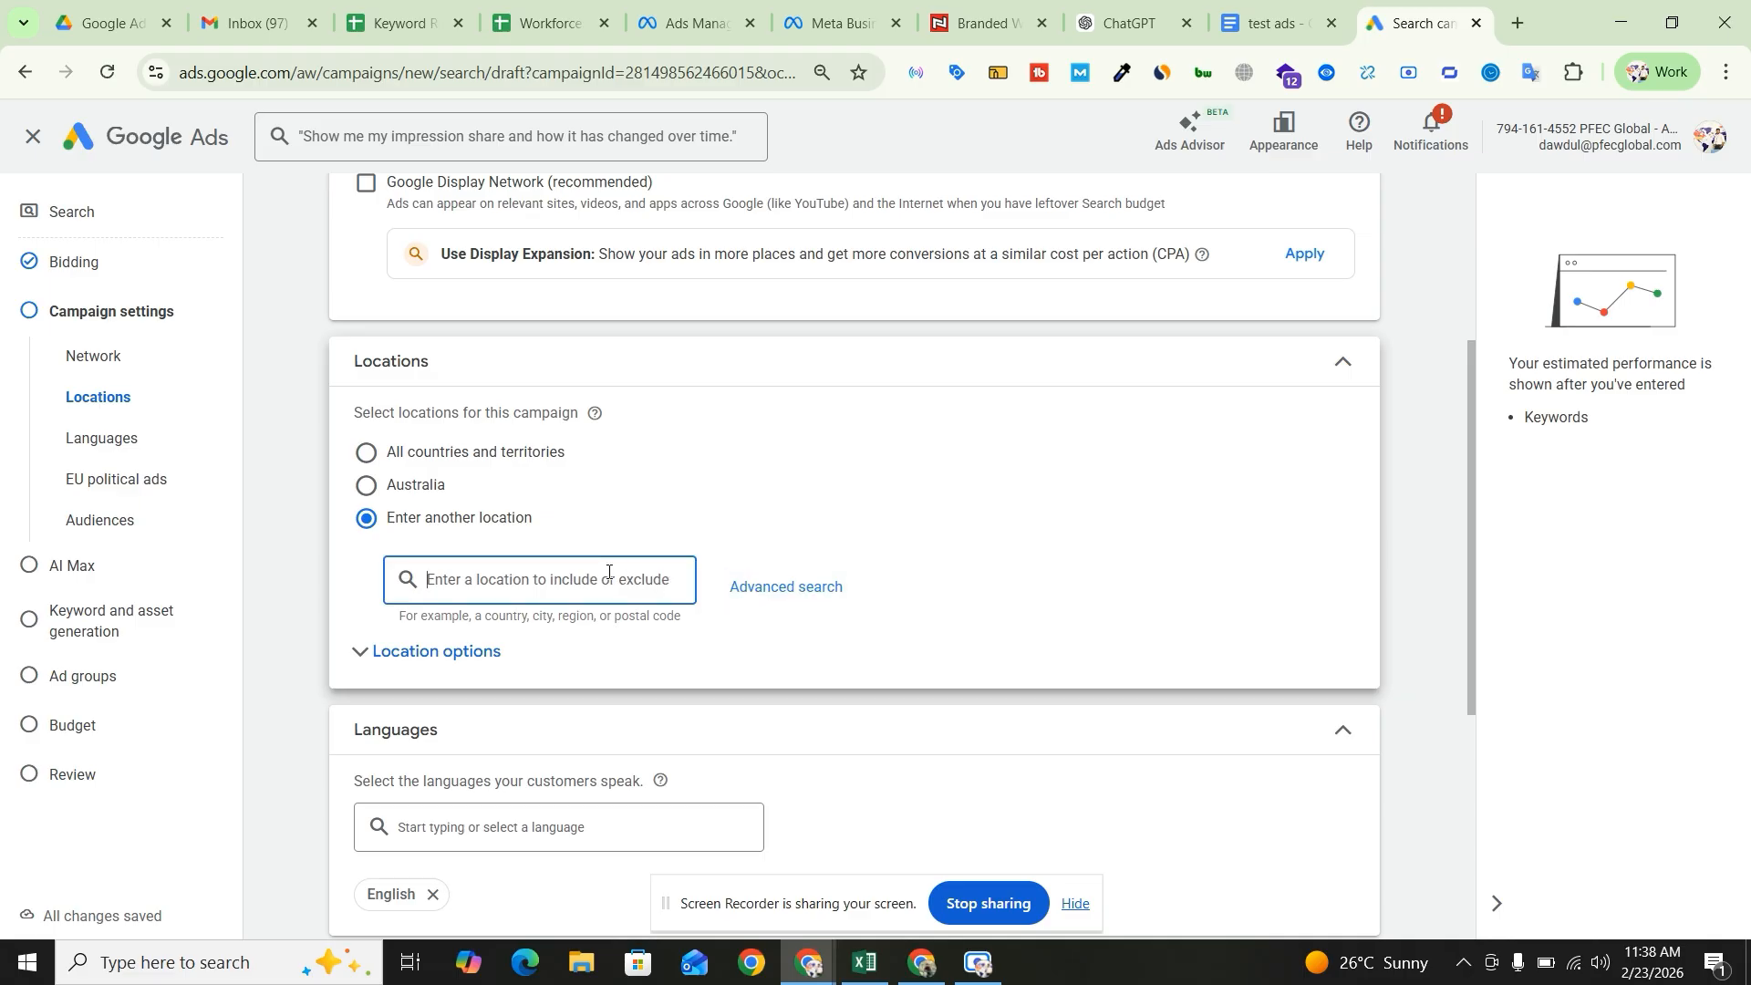
{"action": "type", "text": "bangladesh"}
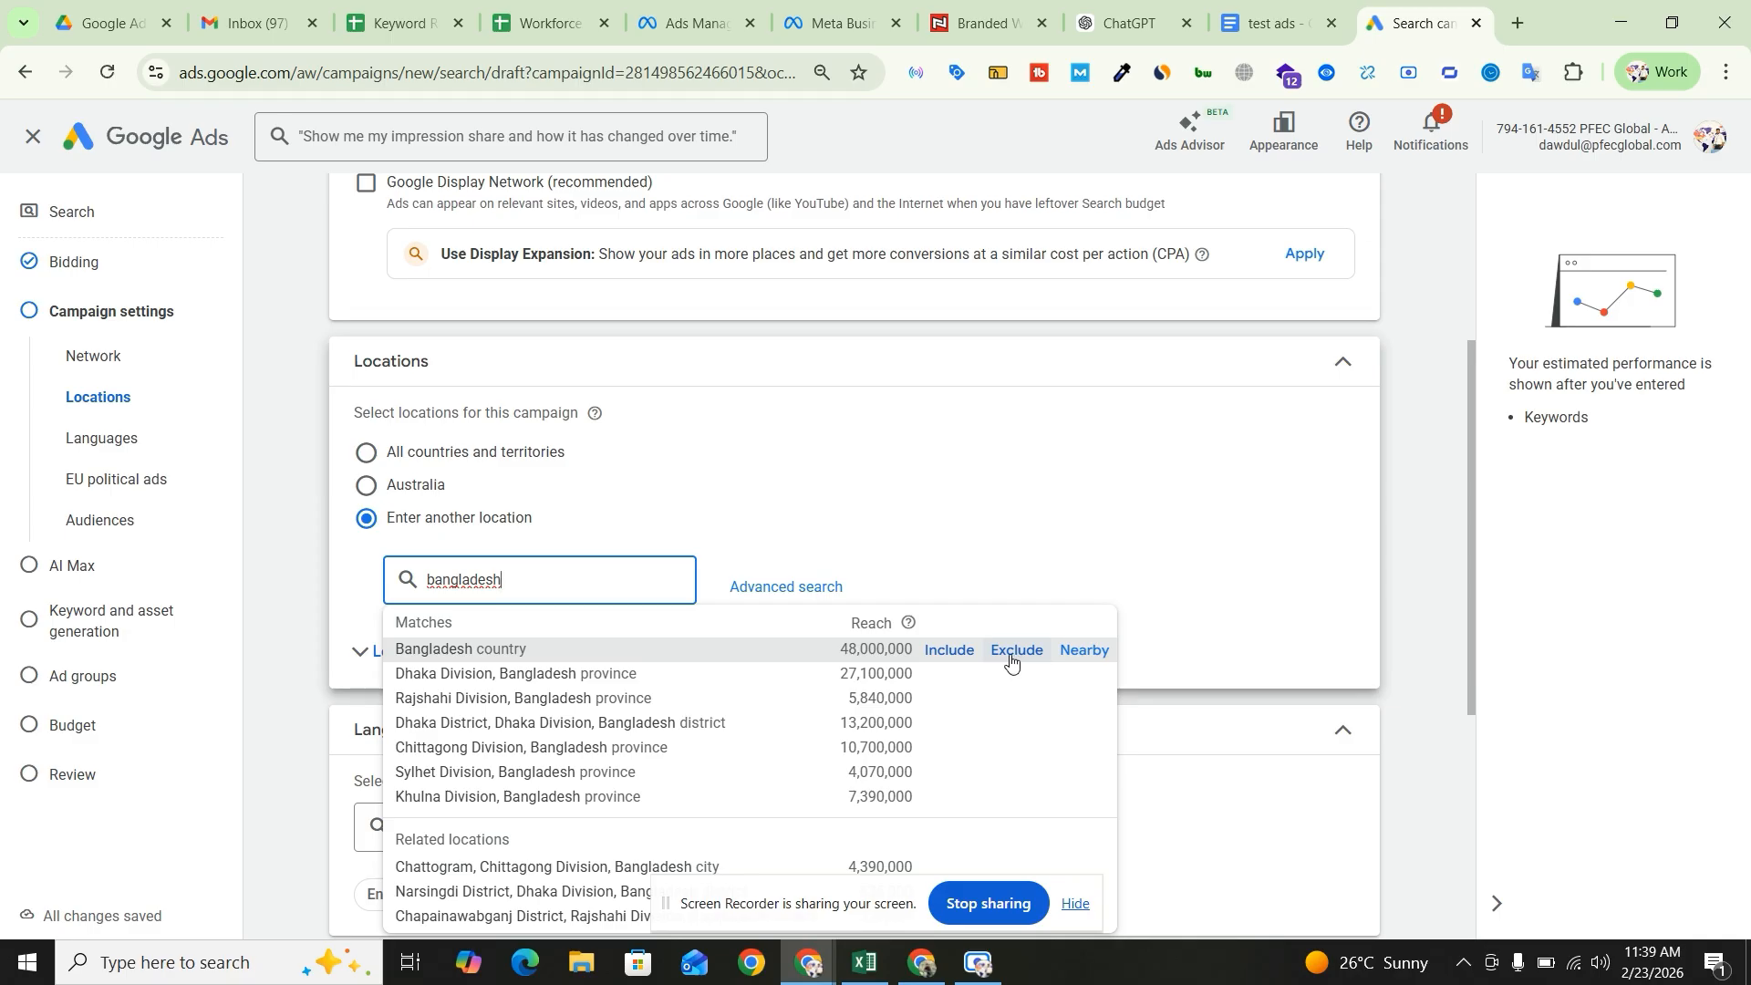
- Set the campaign location to Australia and expand the location options
{"action": "left_click", "coordinate": [419, 486]}
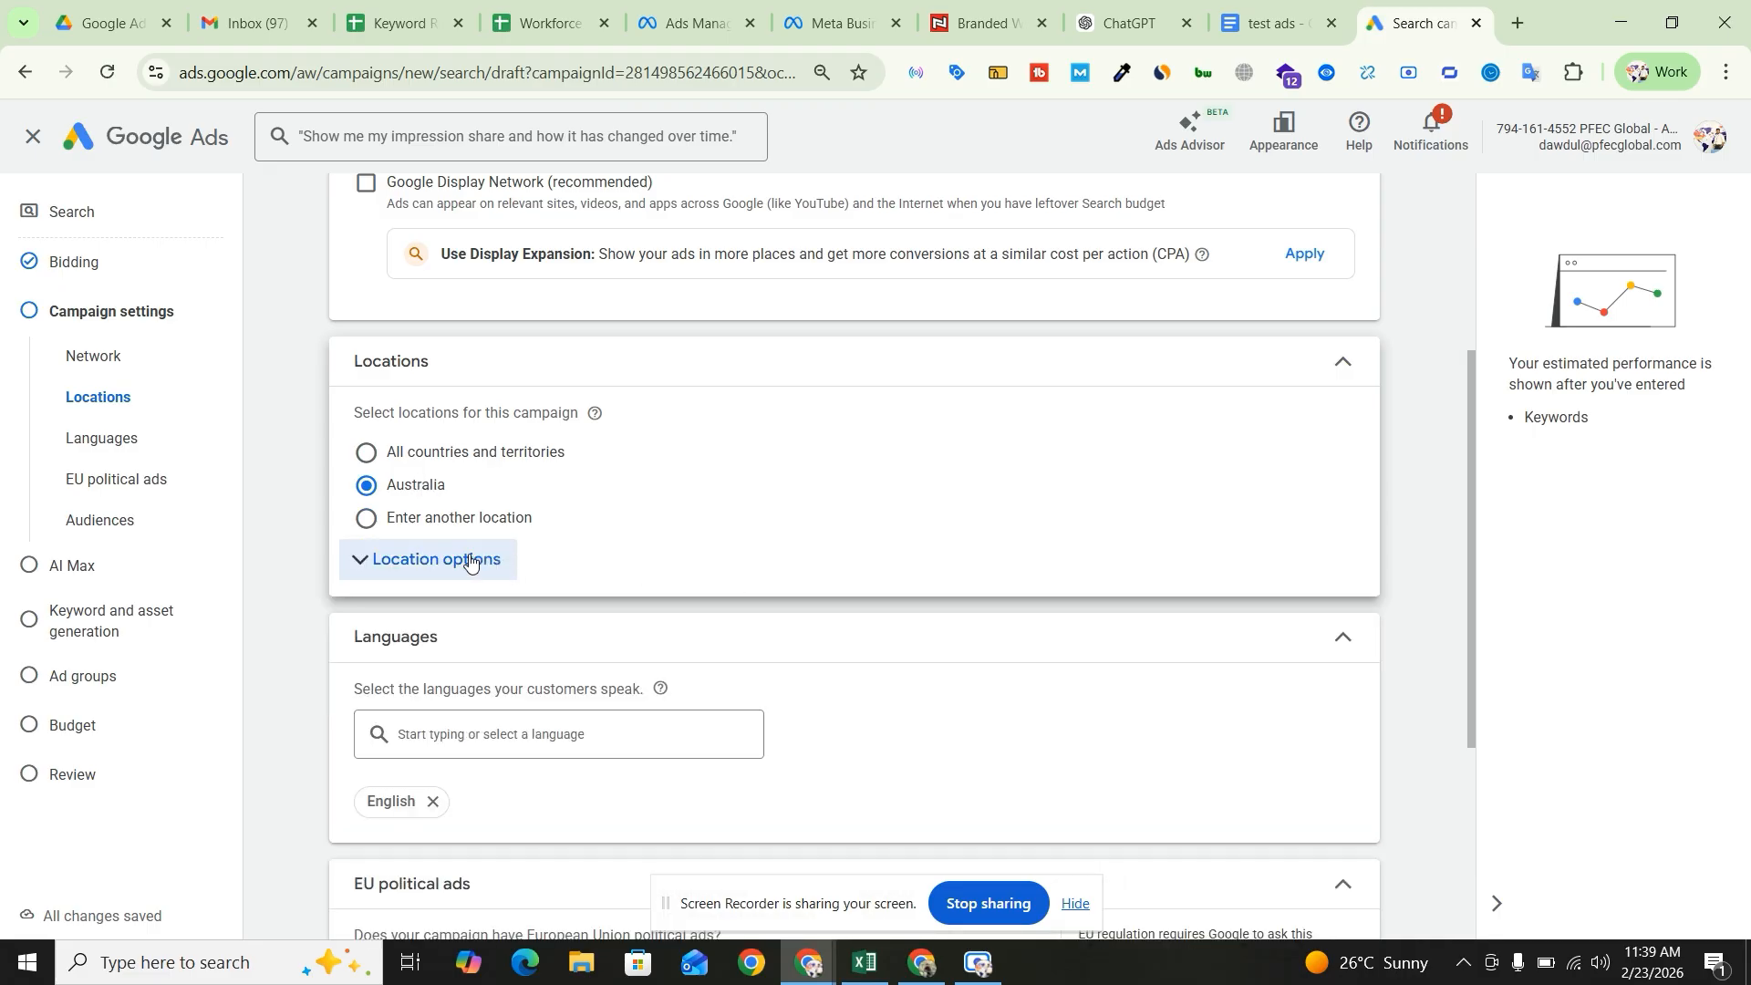
{"action": "left_click", "coordinate": [436, 563]}
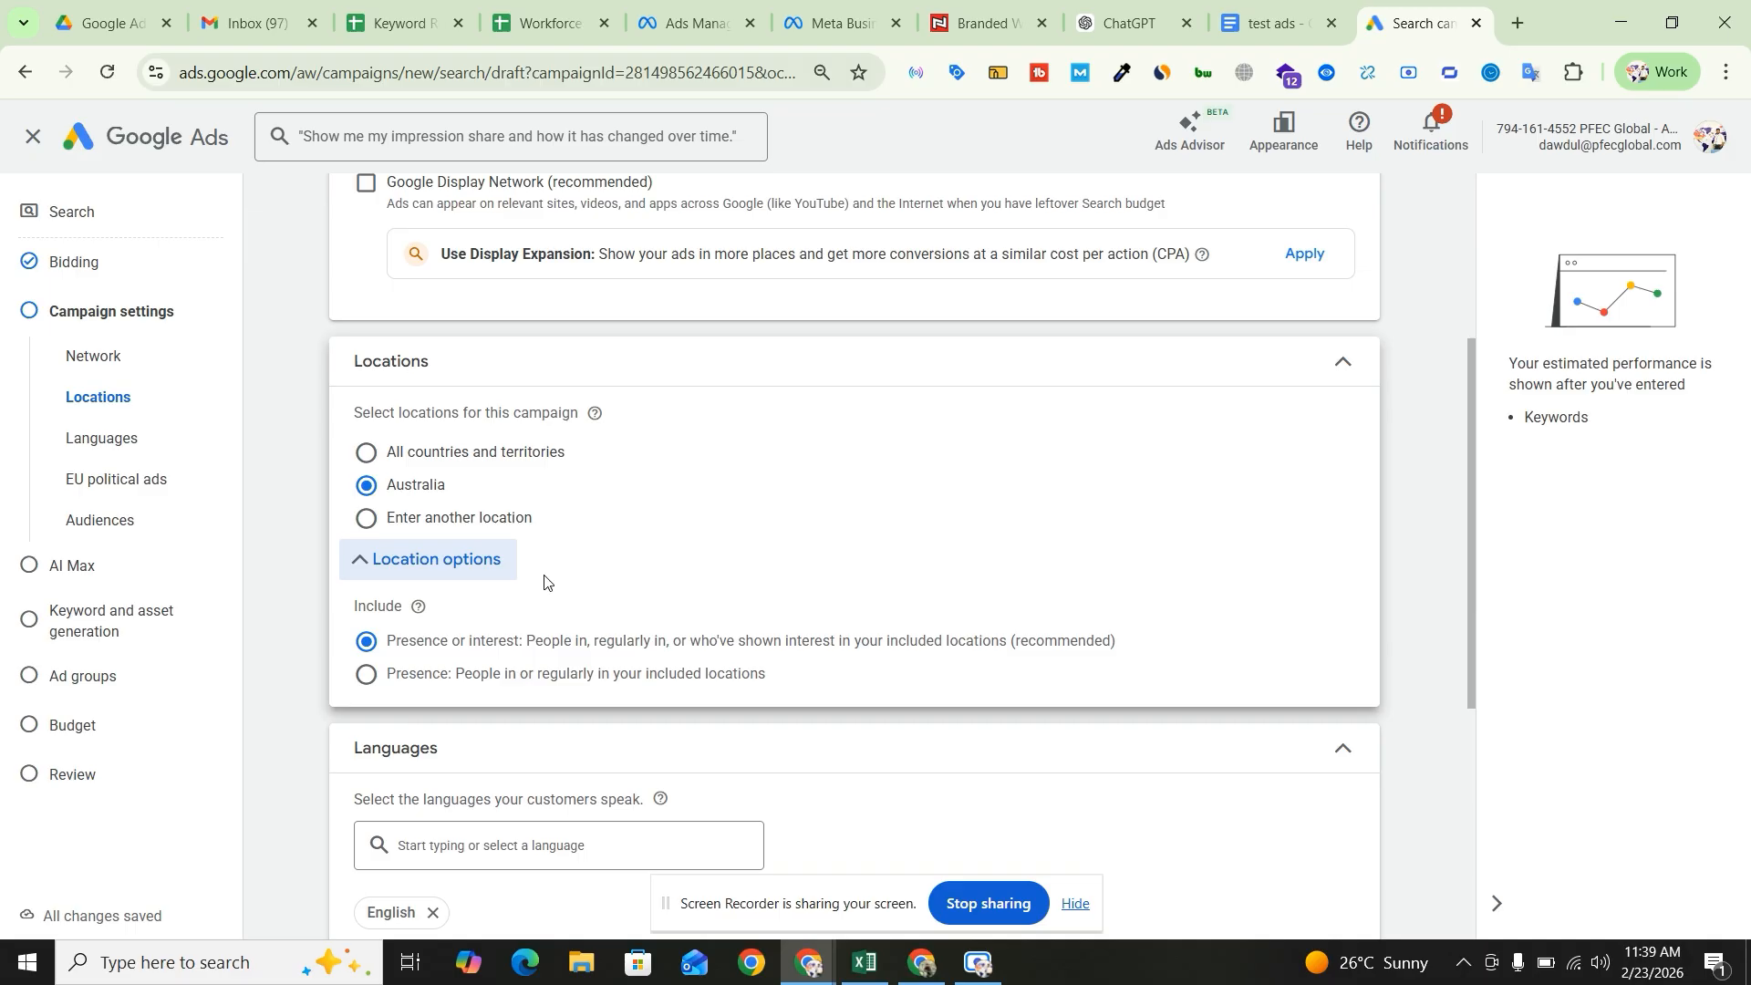
- Choose to enter another location, open the advanced location search and look up "sydney"
{"action": "left_click", "coordinate": [506, 518]}
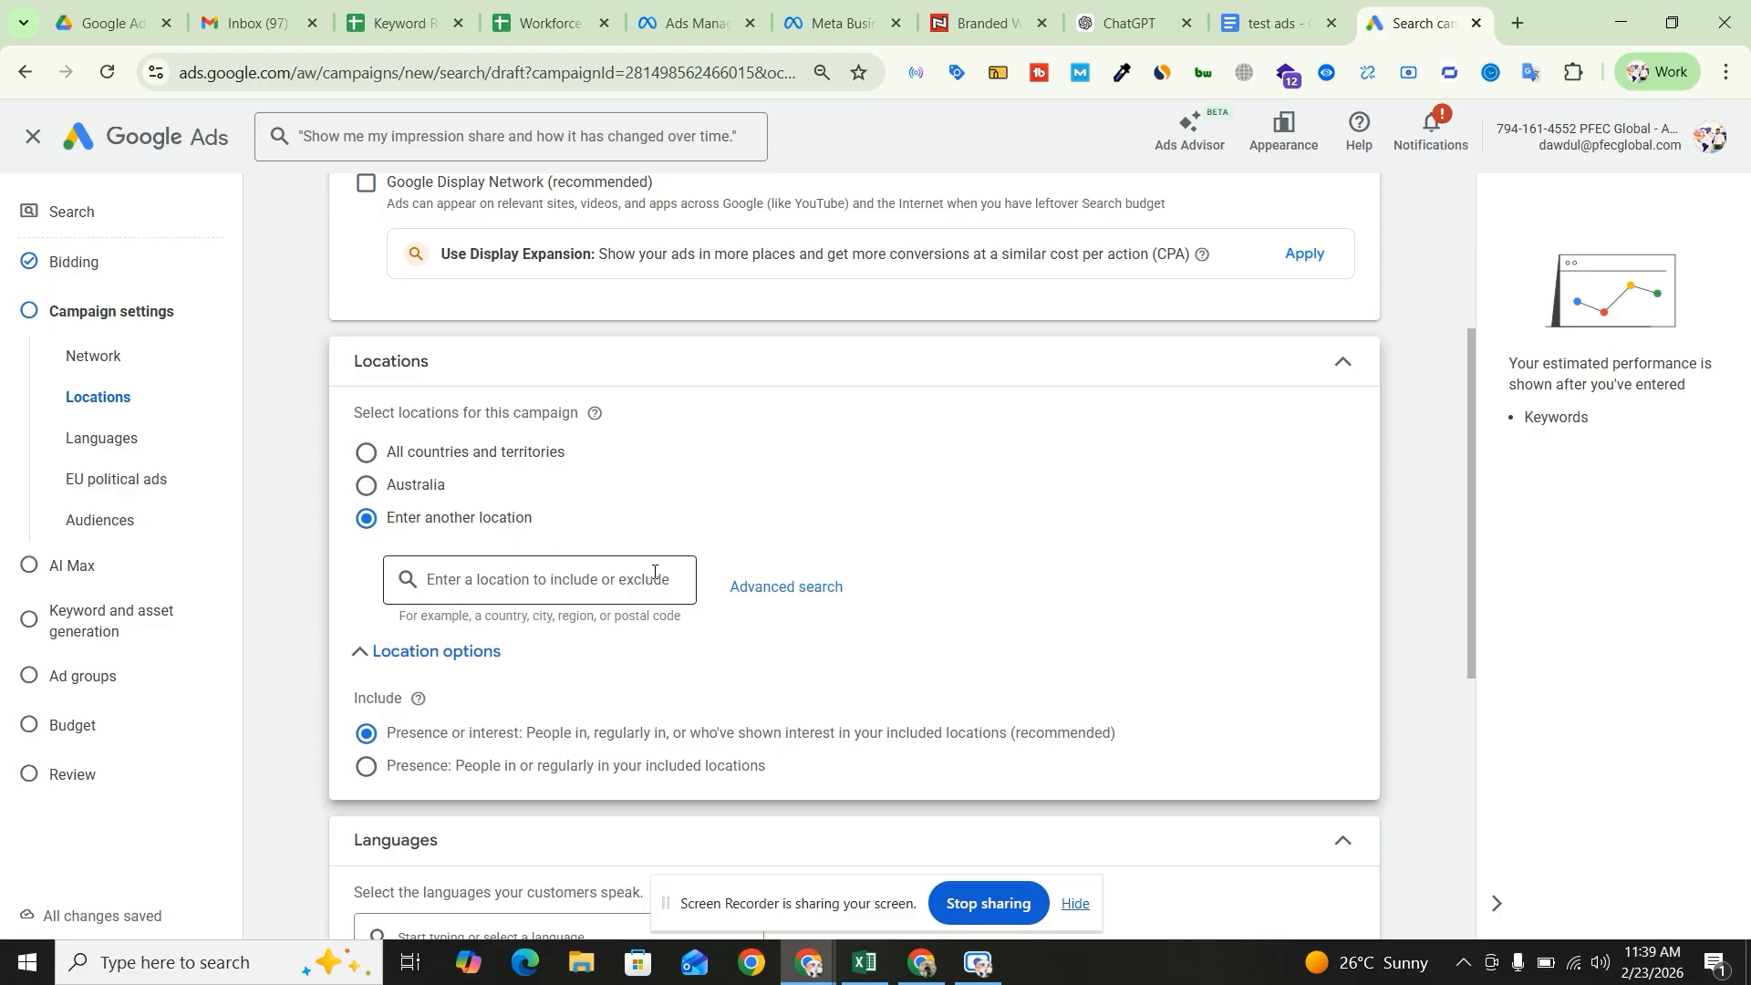
{"action": "left_click", "coordinate": [780, 589]}
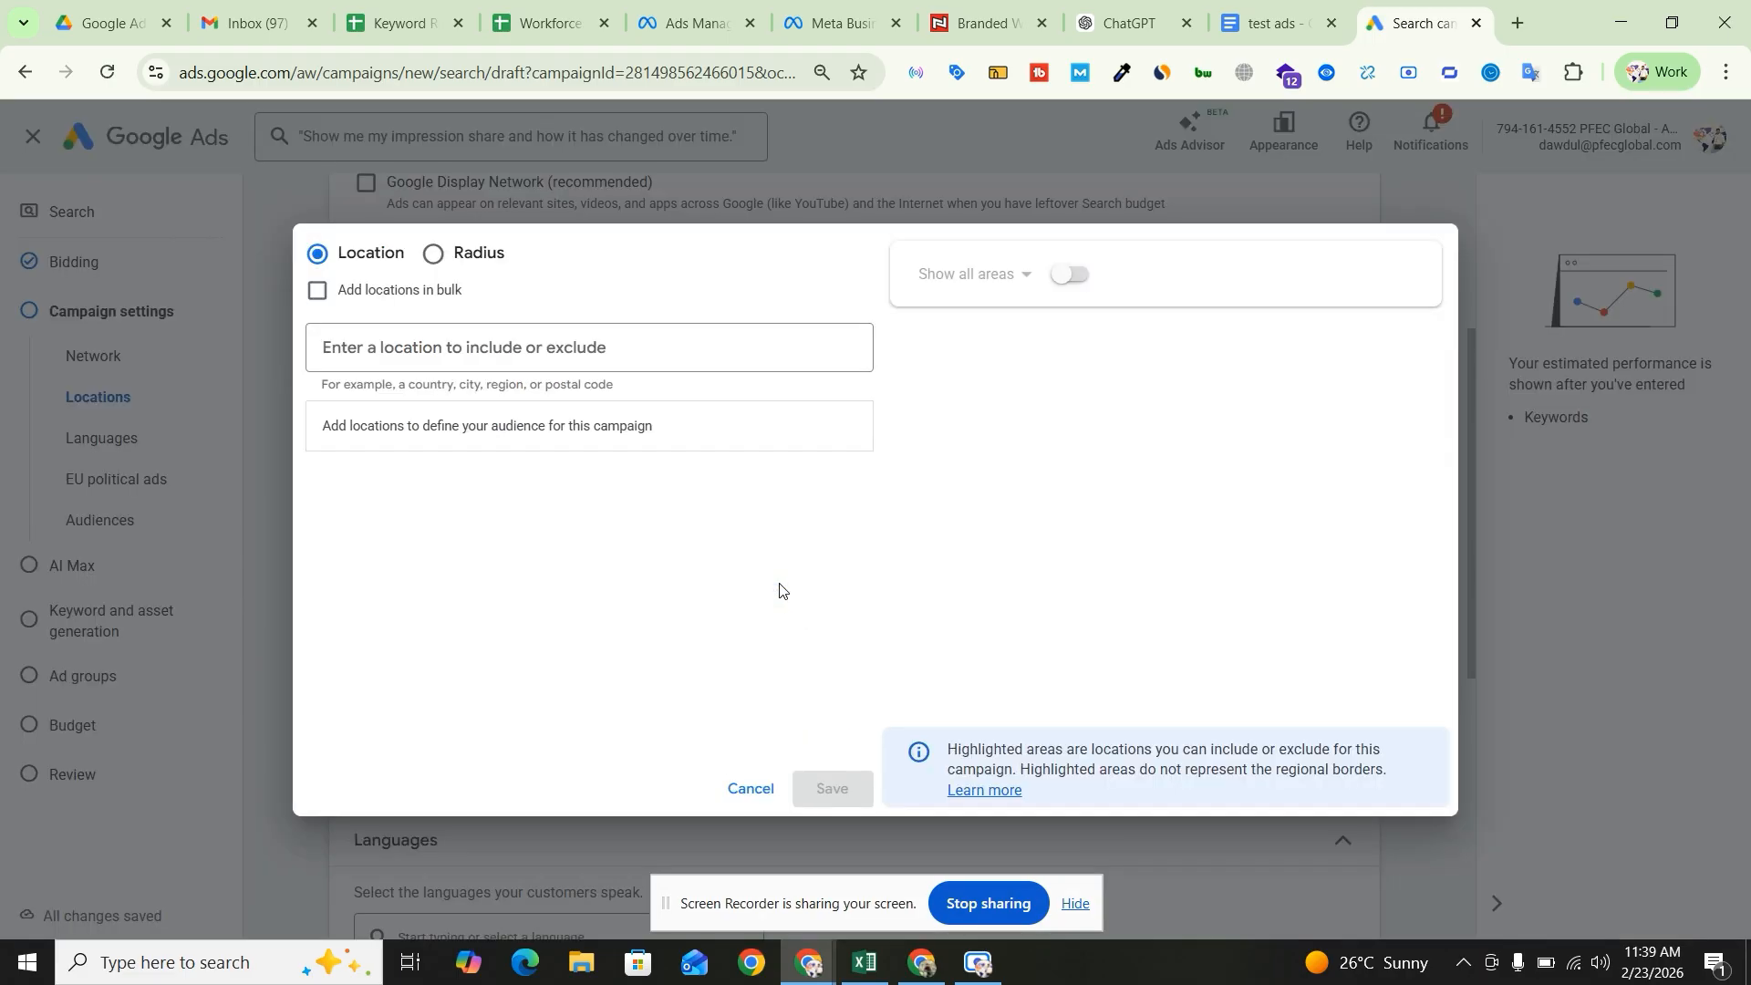
{"action": "left_click", "coordinate": [619, 339]}
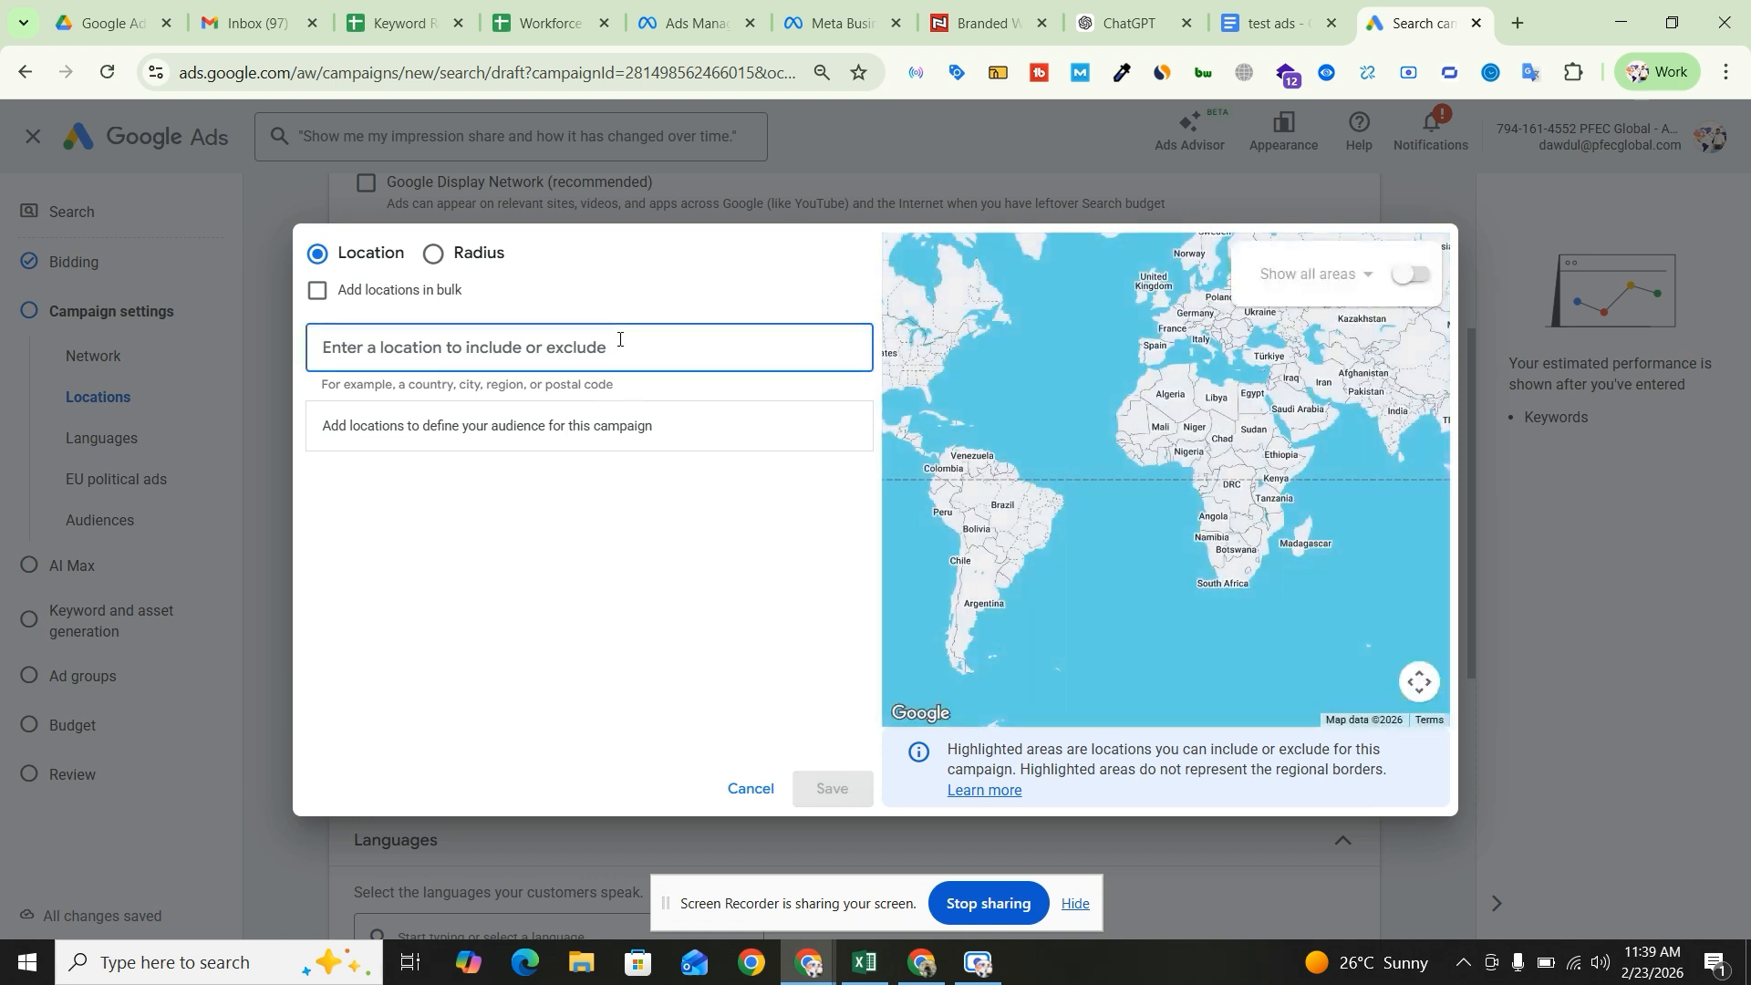
{"action": "type", "text": "sydney"}
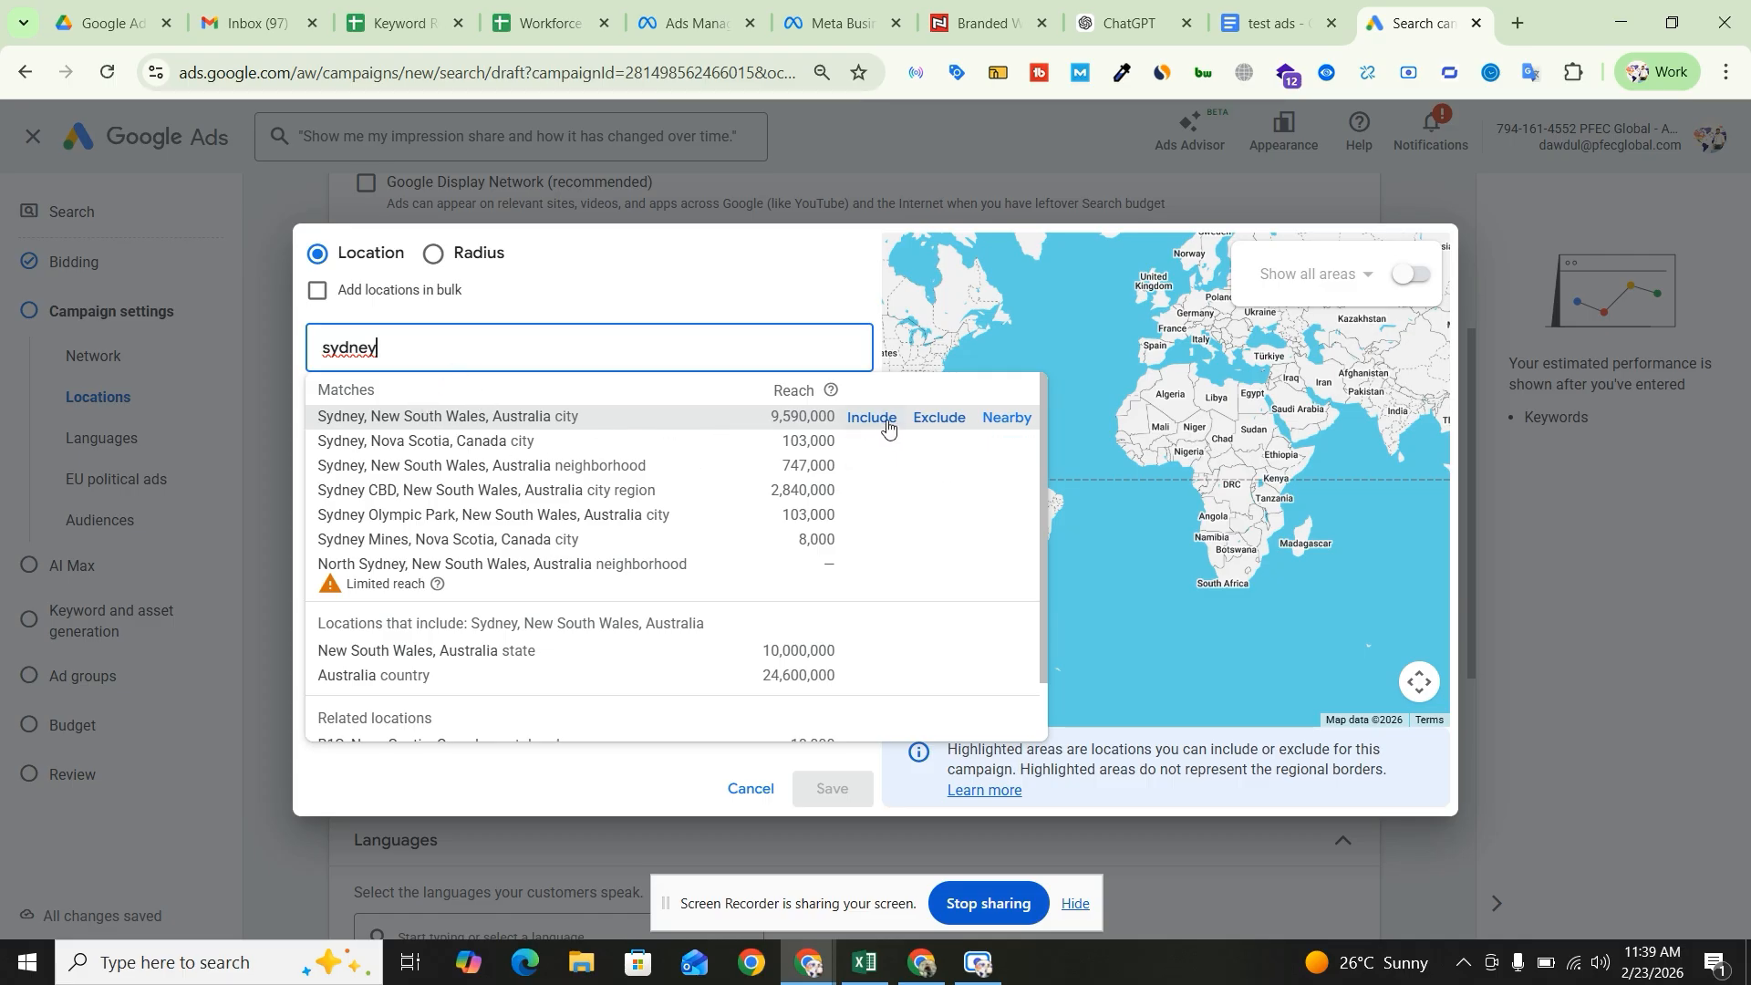
- Replace the advanced location search text with "melbourne"
{"action": "key", "text": "BackSpace"}
{"action": "key", "text": "BackSpace"}
{"action": "key", "text": "BackSpace"}
{"action": "key", "text": "BackSpace"}
{"action": "key", "text": "BackSpace"}
{"action": "key", "text": "BackSpace"}
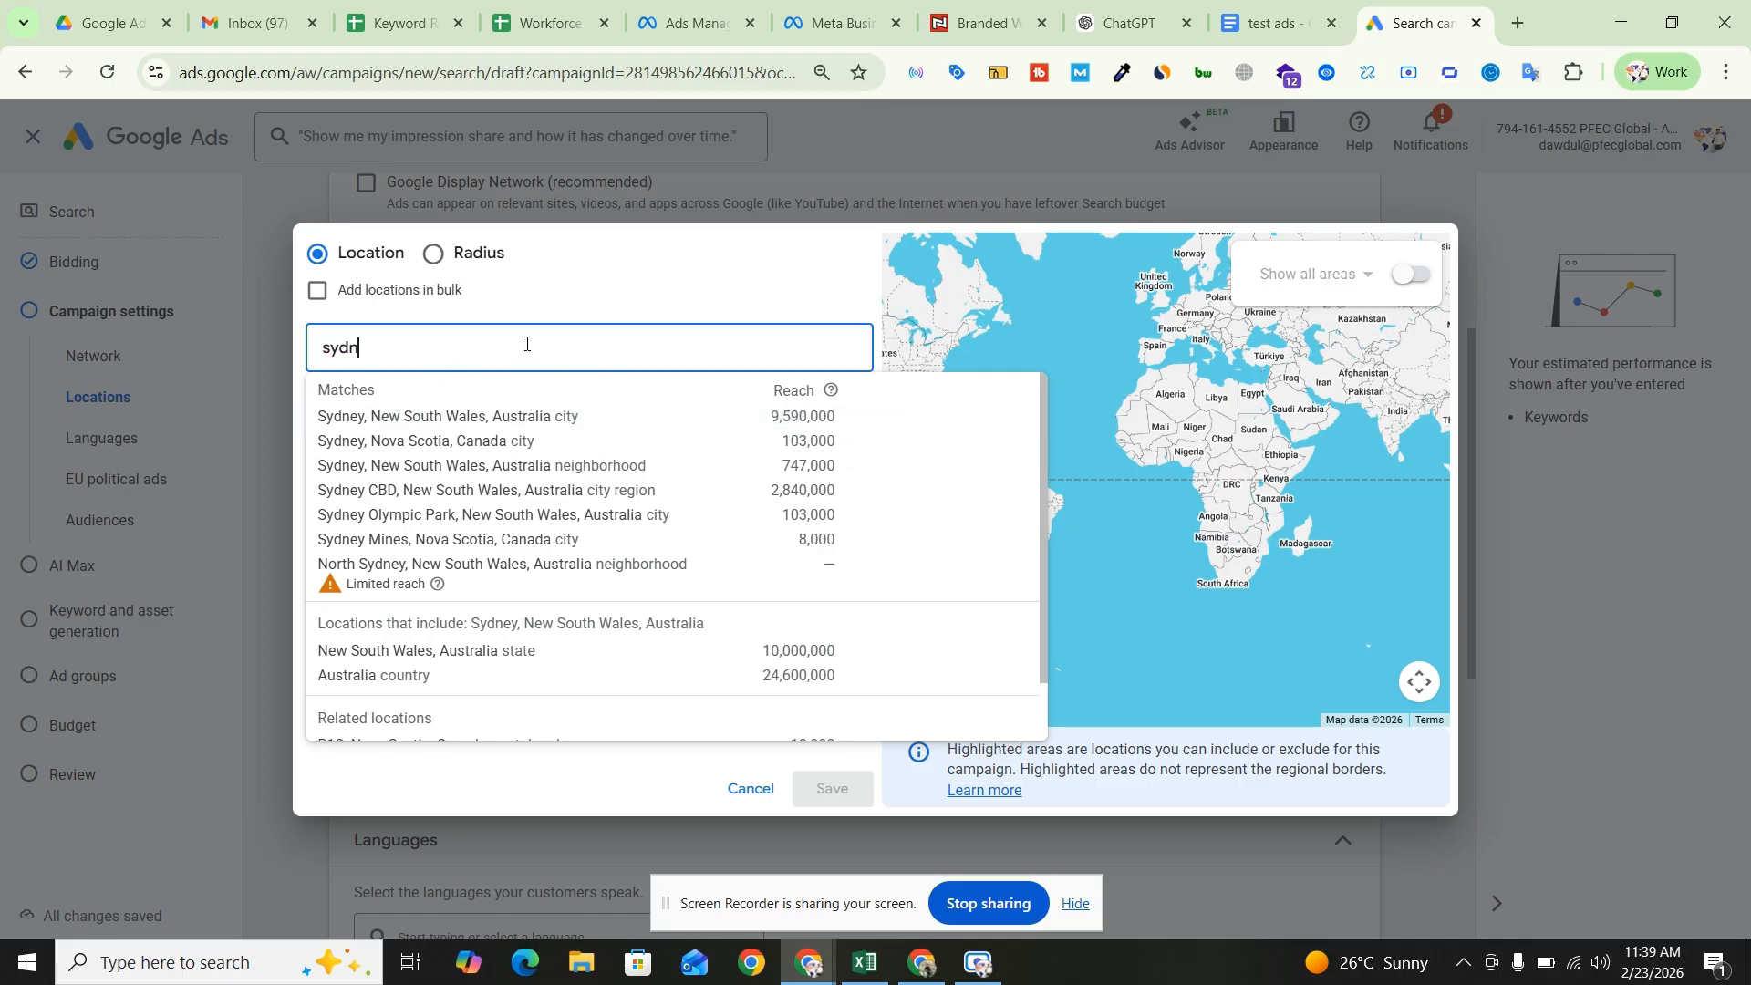
{"action": "type", "text": "melbourne"}
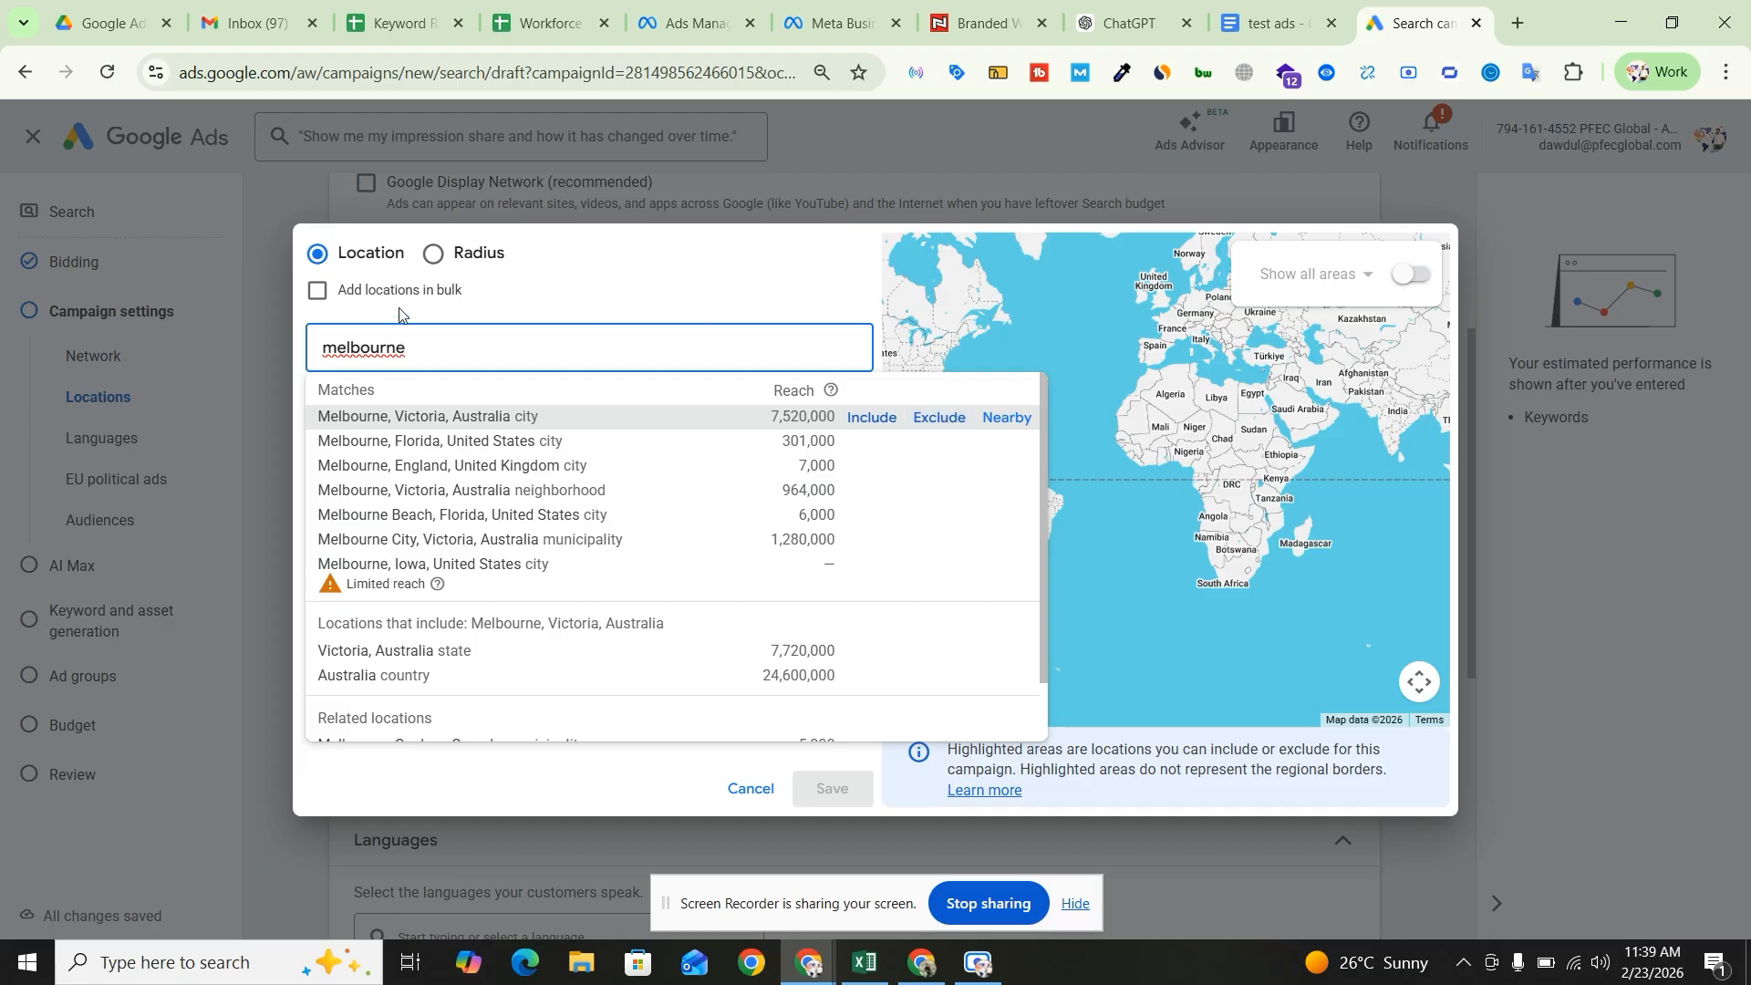
- Try including the city Sydney, New South Wales, Australia as a target location, and remove it again
{"action": "left_click", "coordinate": [476, 259]}
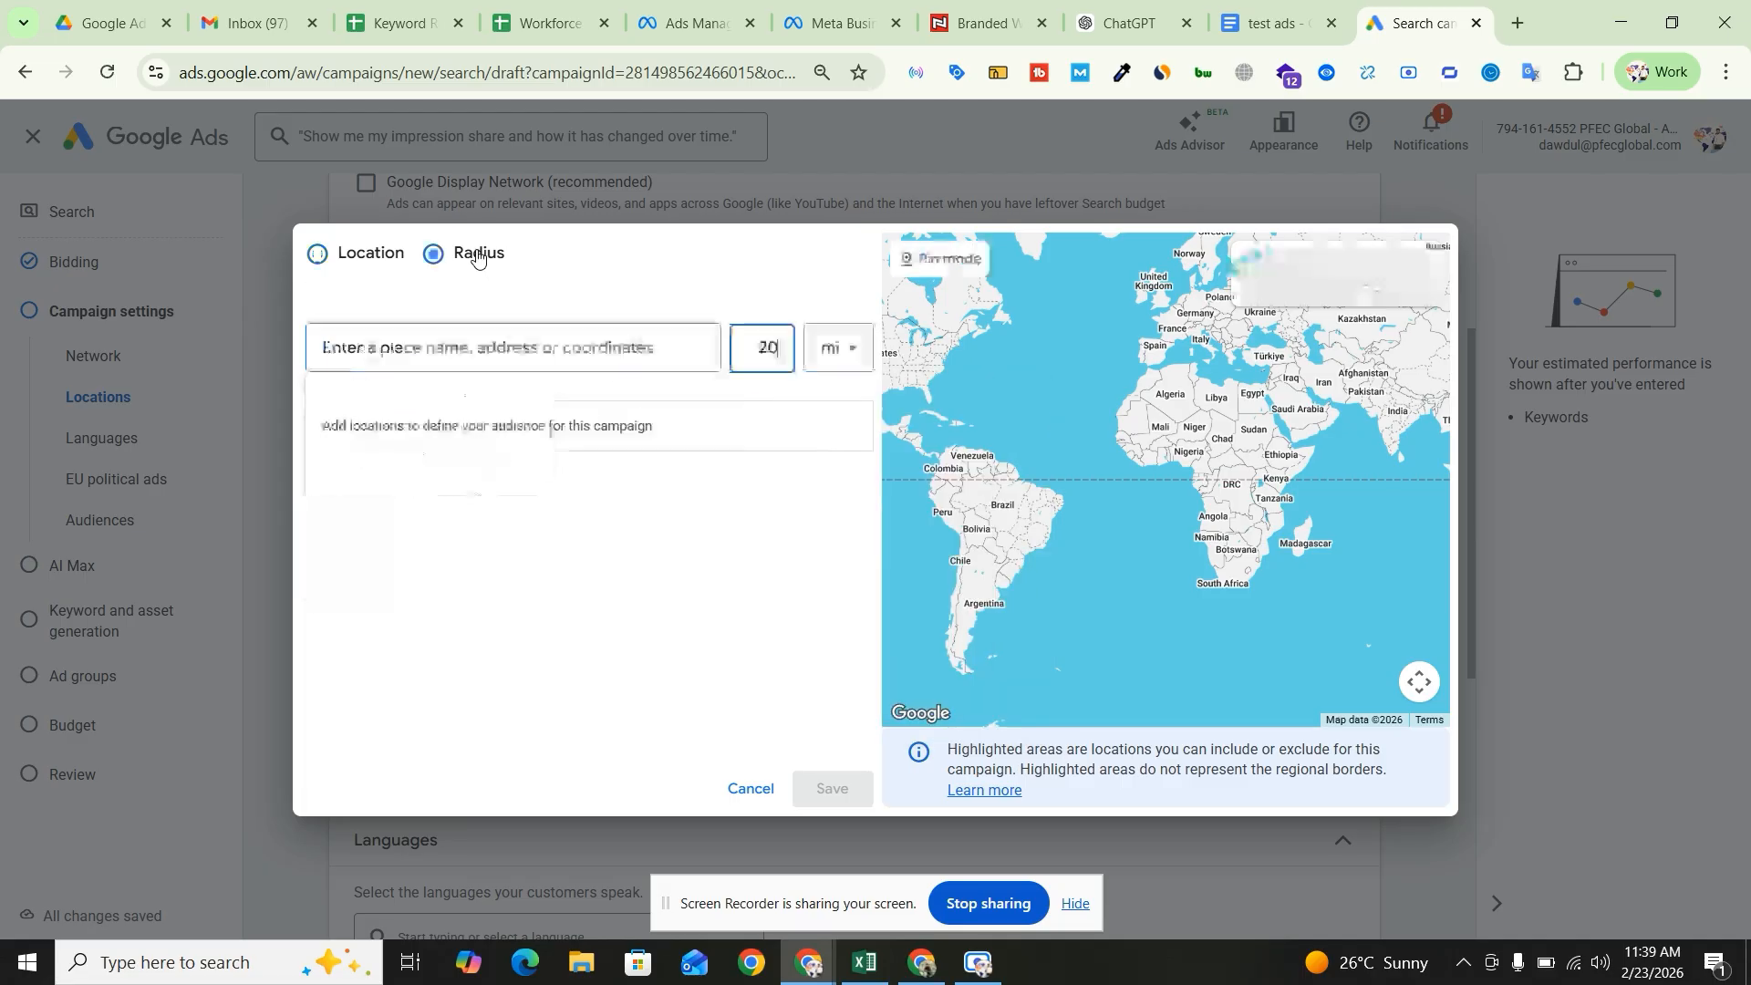
{"action": "left_click", "coordinate": [375, 256]}
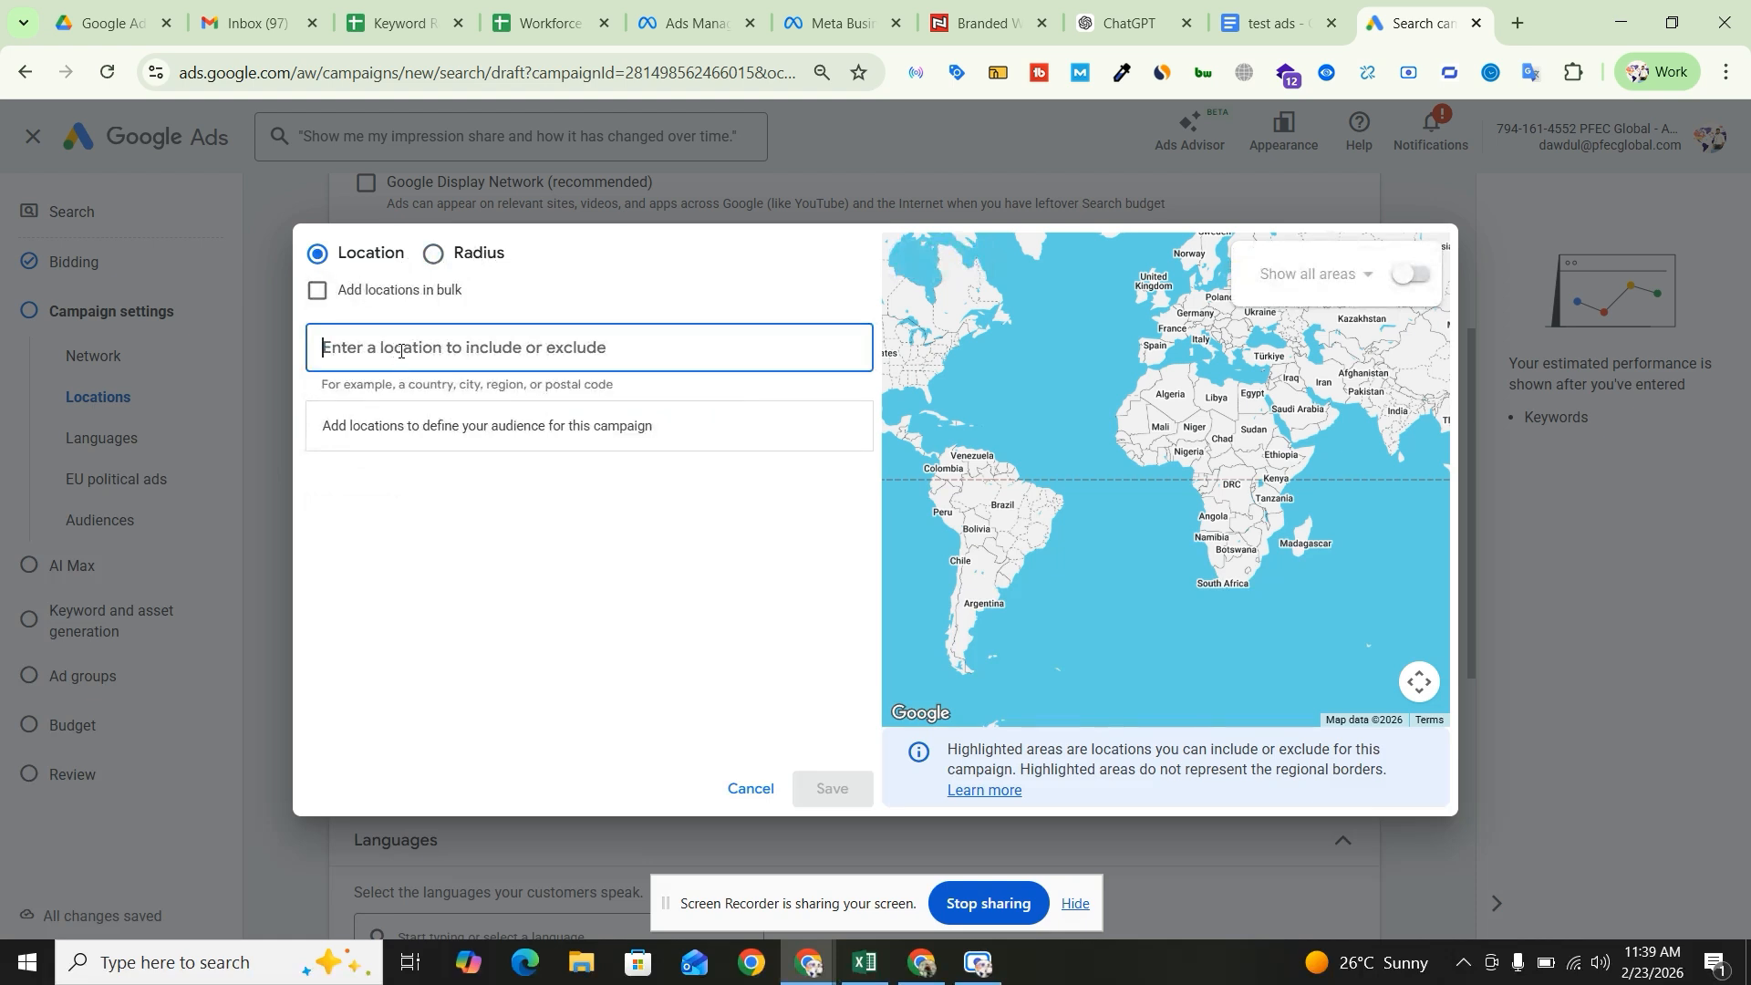
{"action": "type", "text": "sydney"}
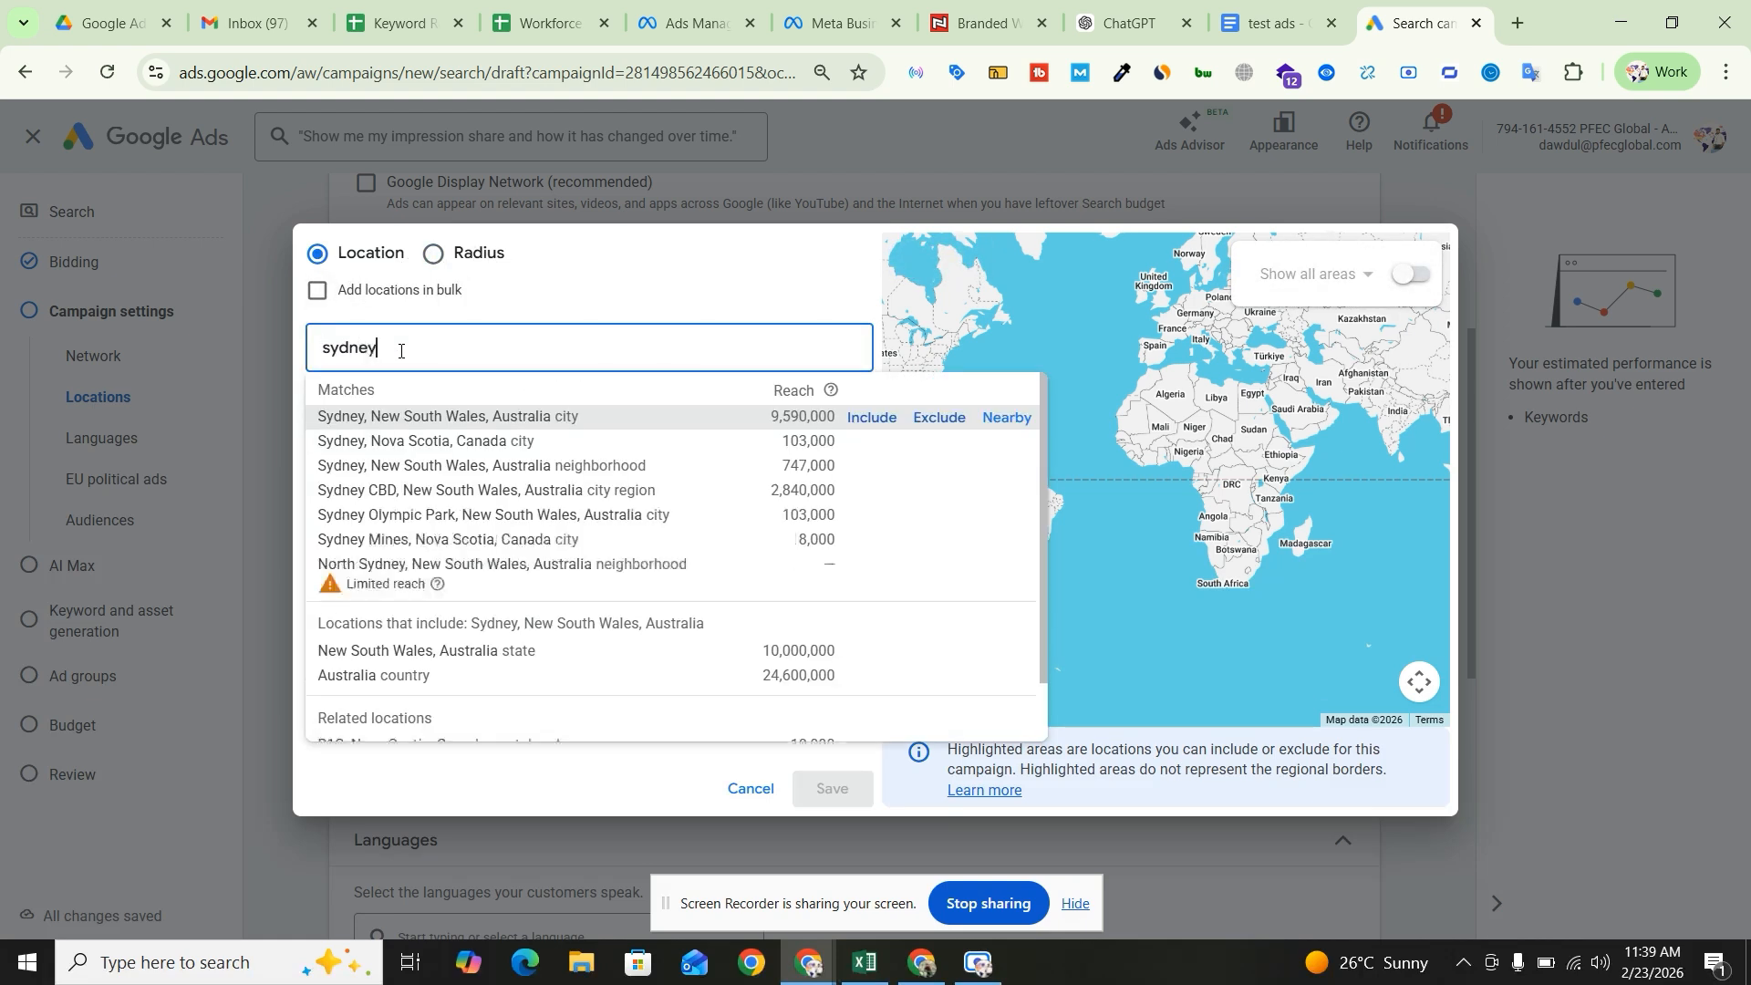
{"action": "left_click", "coordinate": [872, 417]}
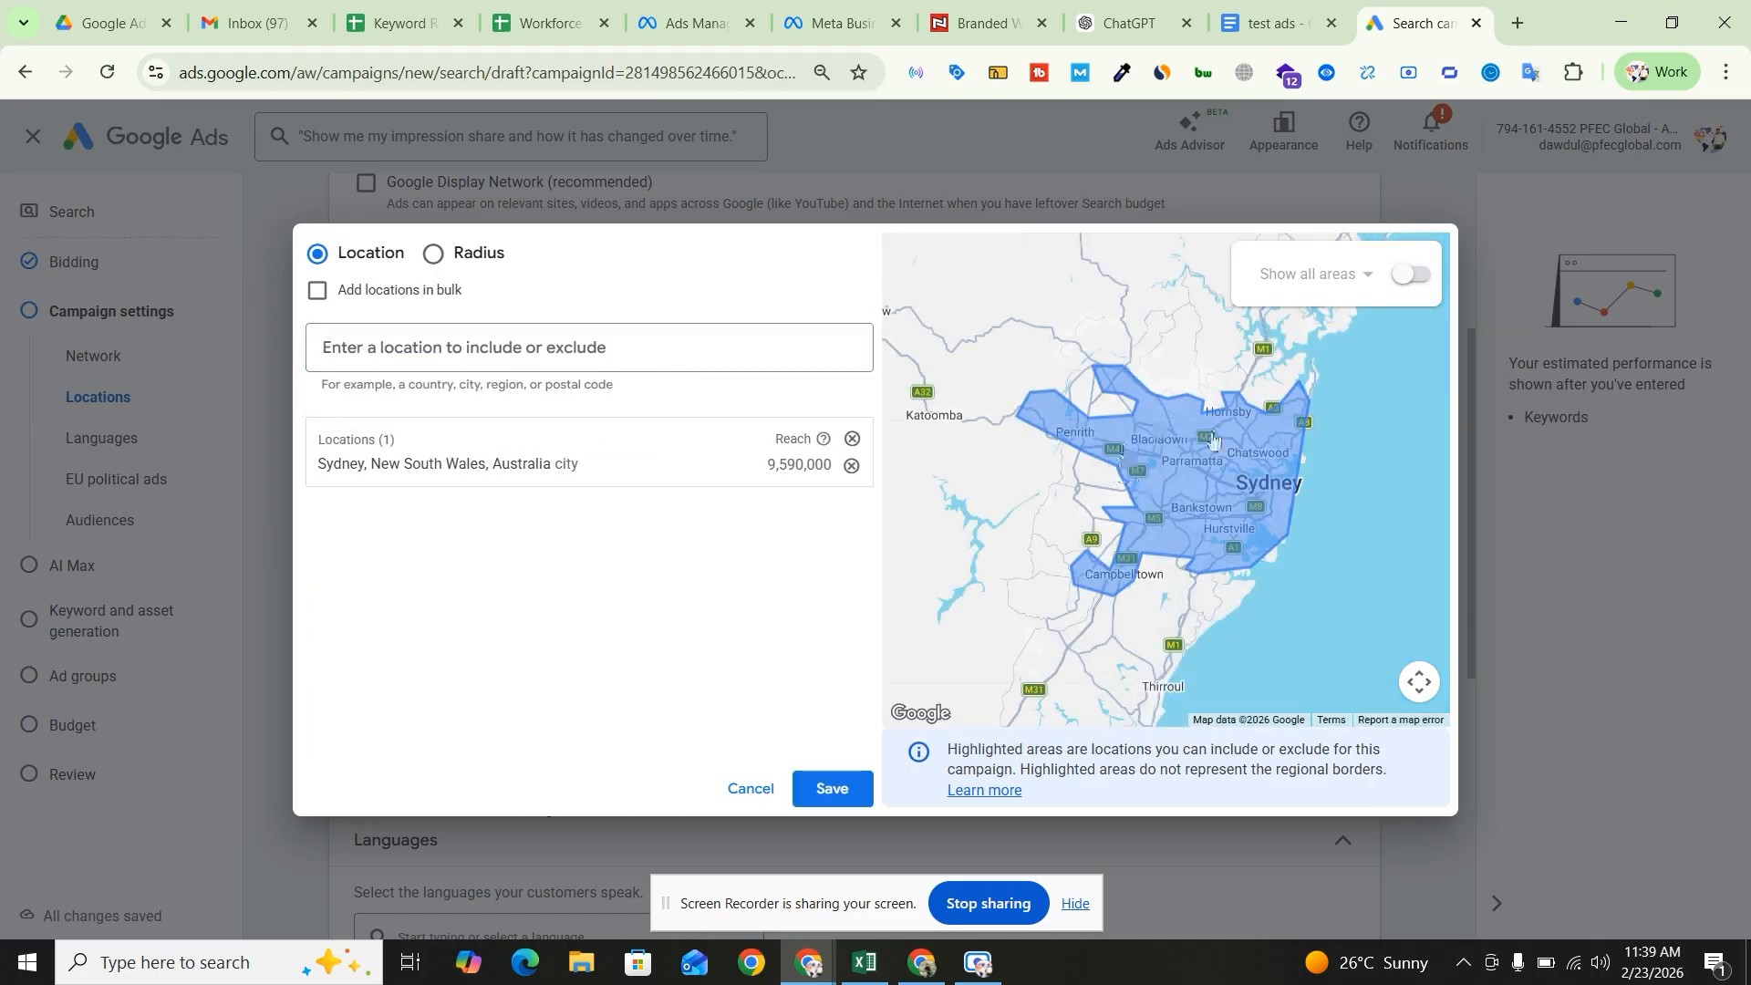
{"action": "left_click", "coordinate": [851, 441]}
- Switch to radius targeting and include a 20 mi radius around Sydney NSW
{"action": "left_click", "coordinate": [476, 256]}
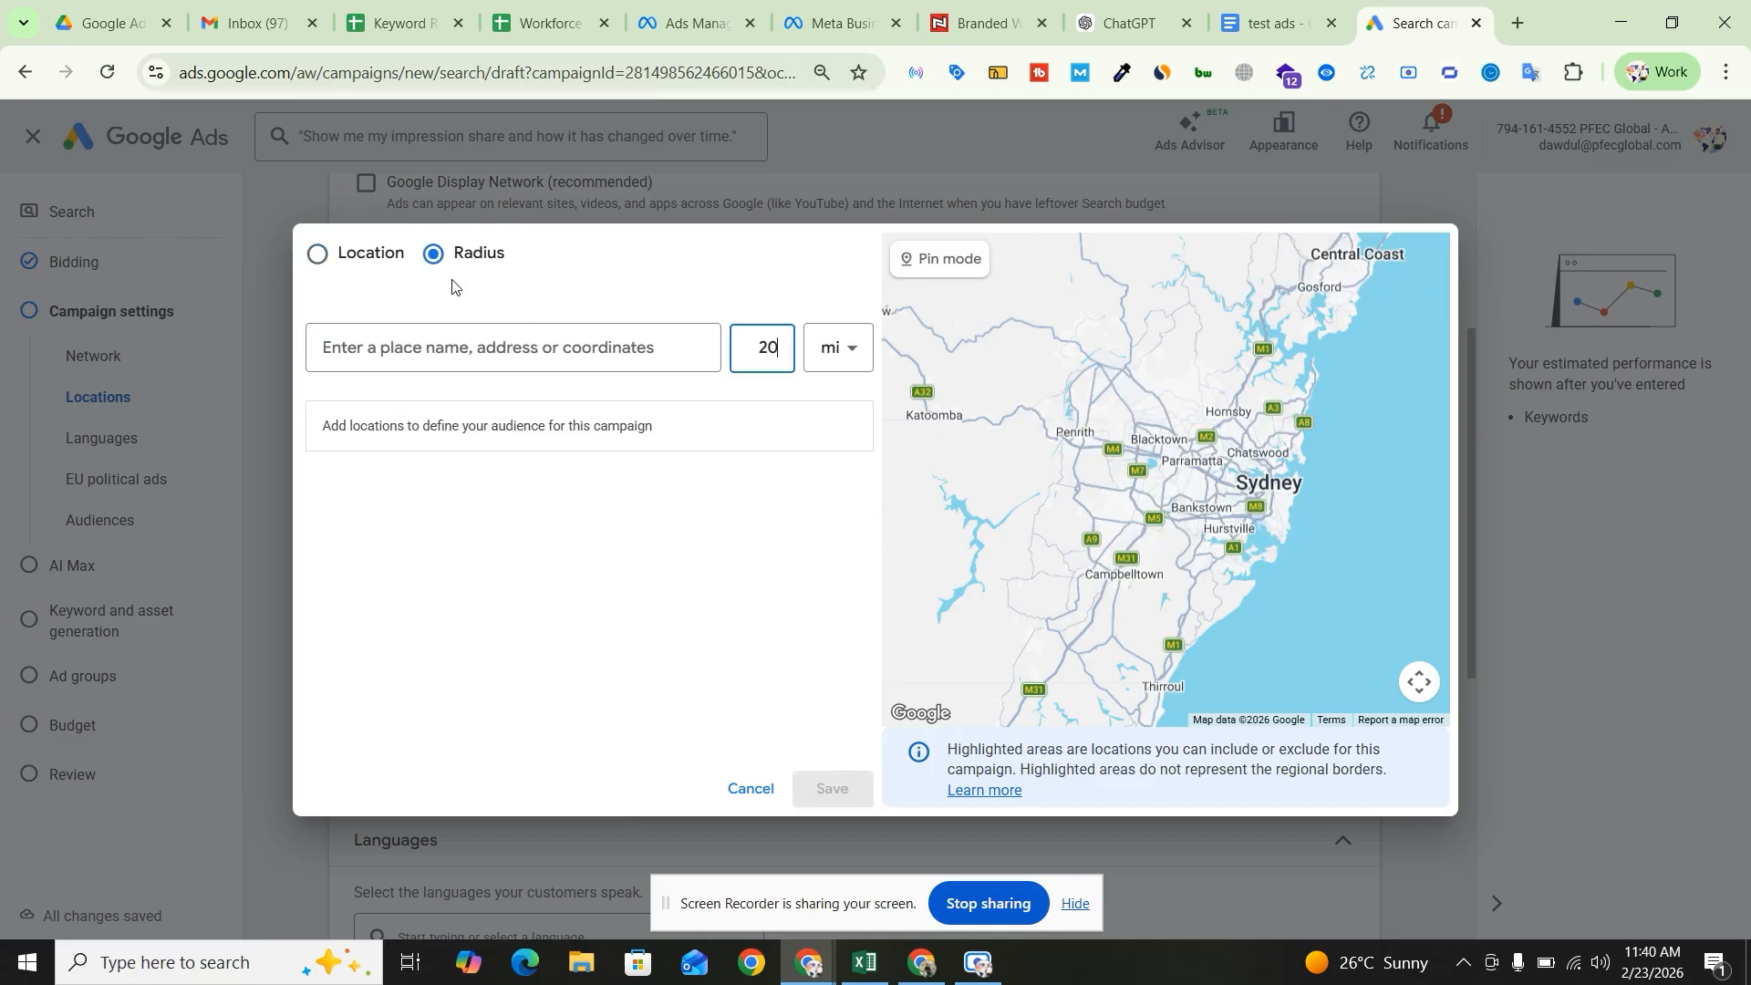
{"action": "left_click", "coordinate": [412, 341]}
{"action": "type", "text": "sydney"}
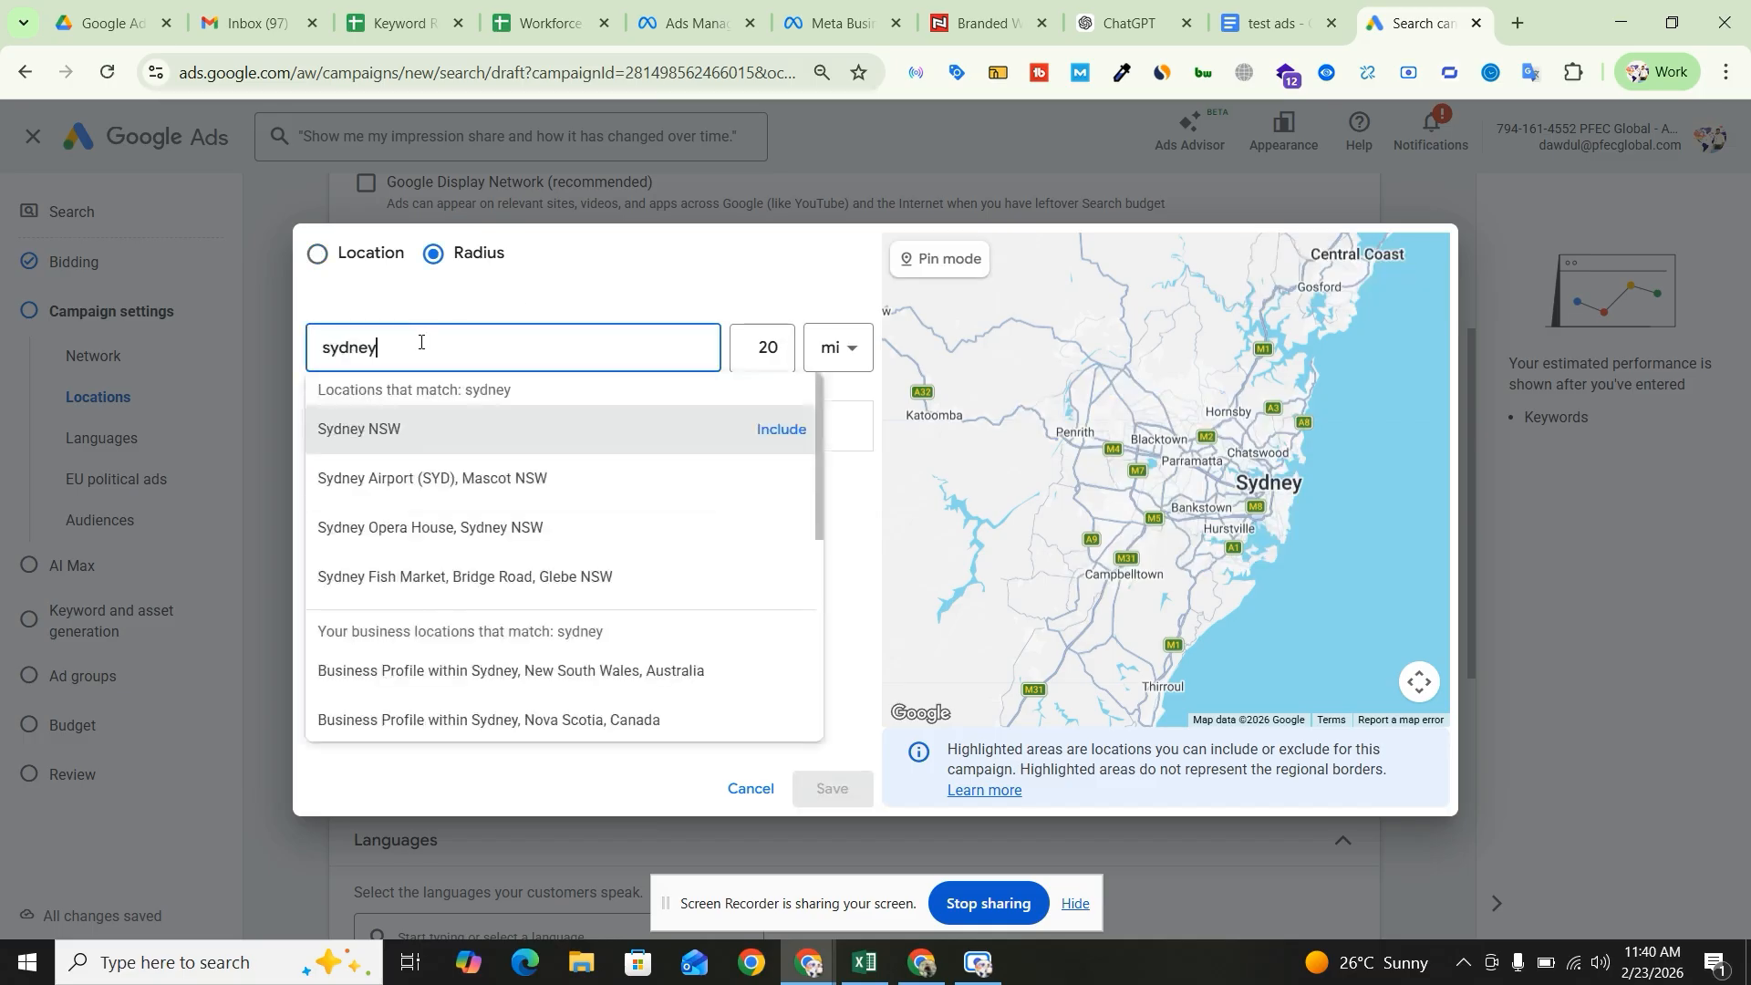
{"action": "left_click", "coordinate": [779, 432]}
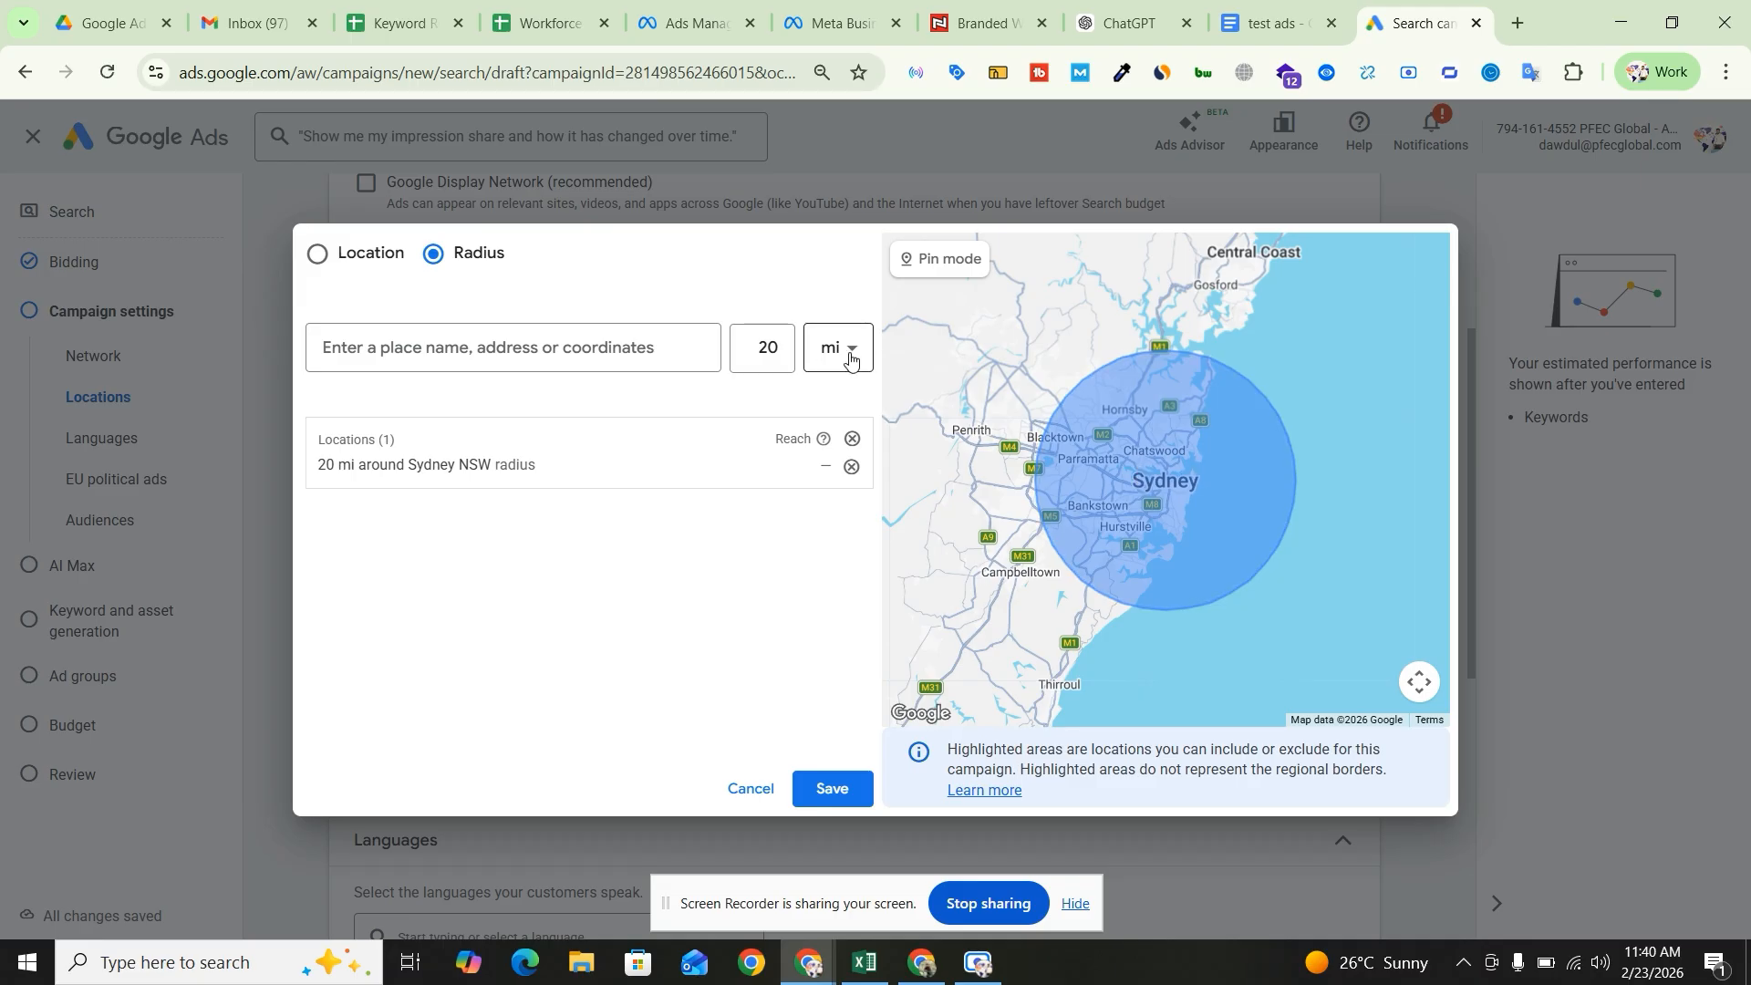
- Set the radius value to 10, look at the distance units and remove the Sydney NSW radius target
{"action": "left_click", "coordinate": [770, 347]}
{"action": "key", "text": "BackSpace"}
{"action": "type", "text": "1"}
{"action": "left_click", "coordinate": [854, 347]}
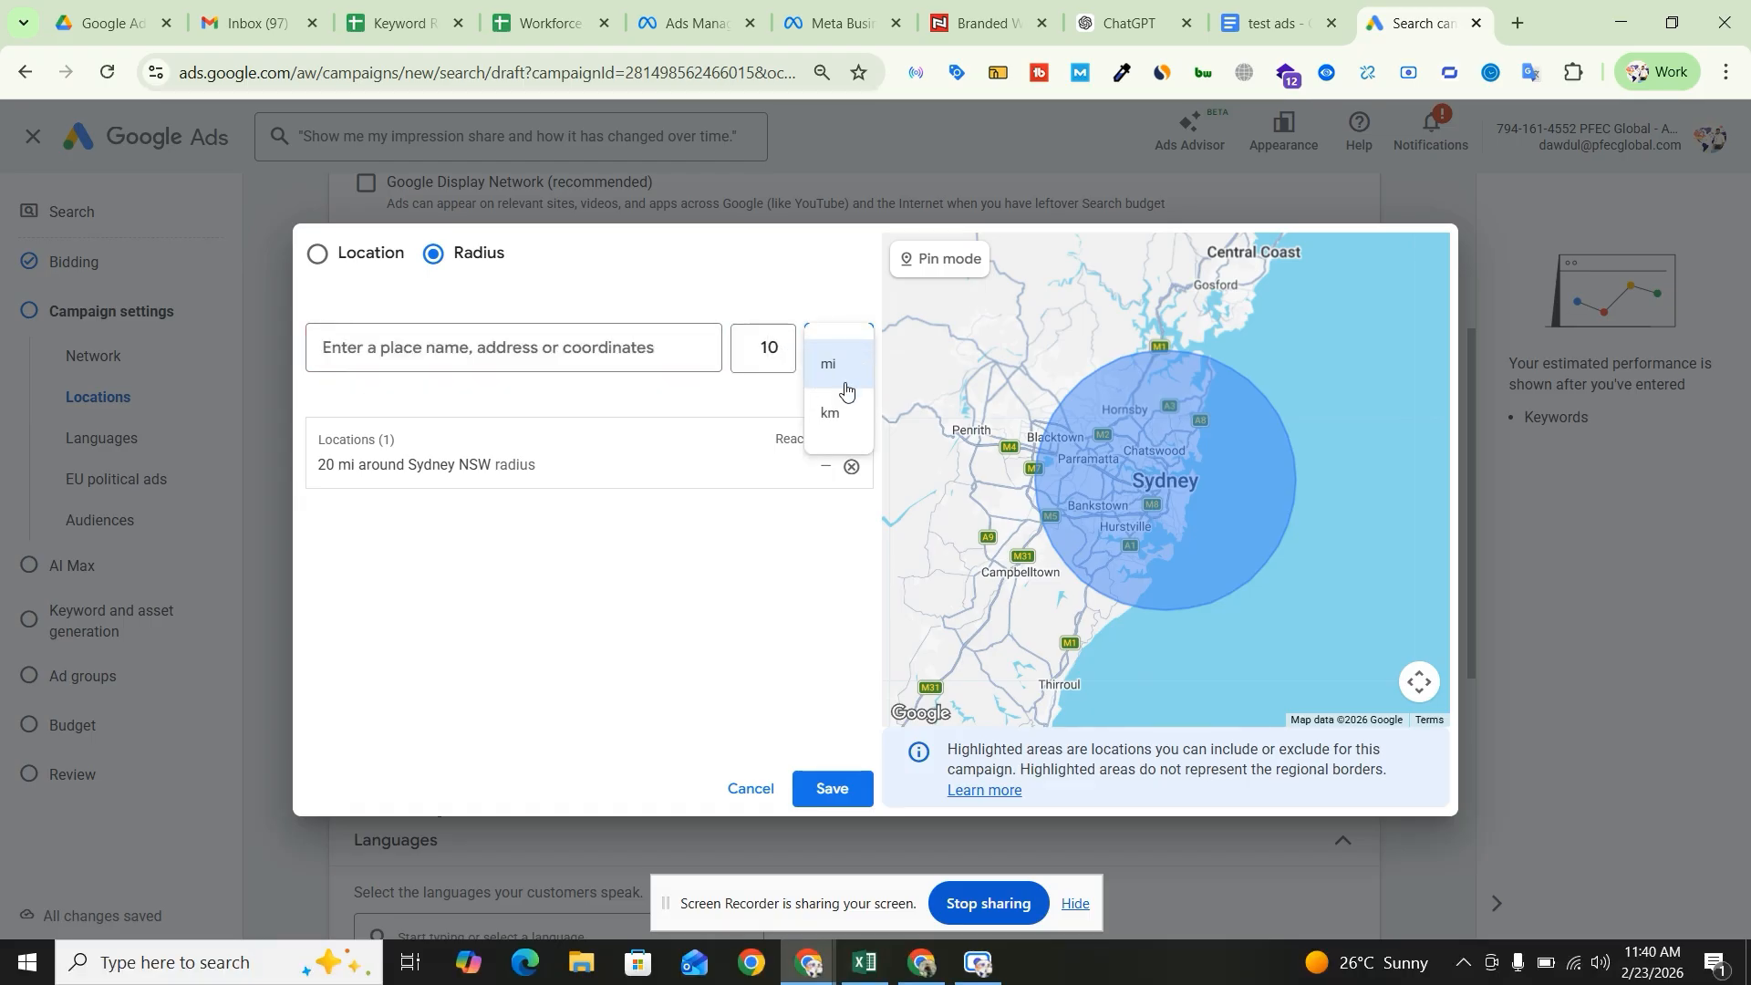
{"action": "left_click", "coordinate": [790, 539]}
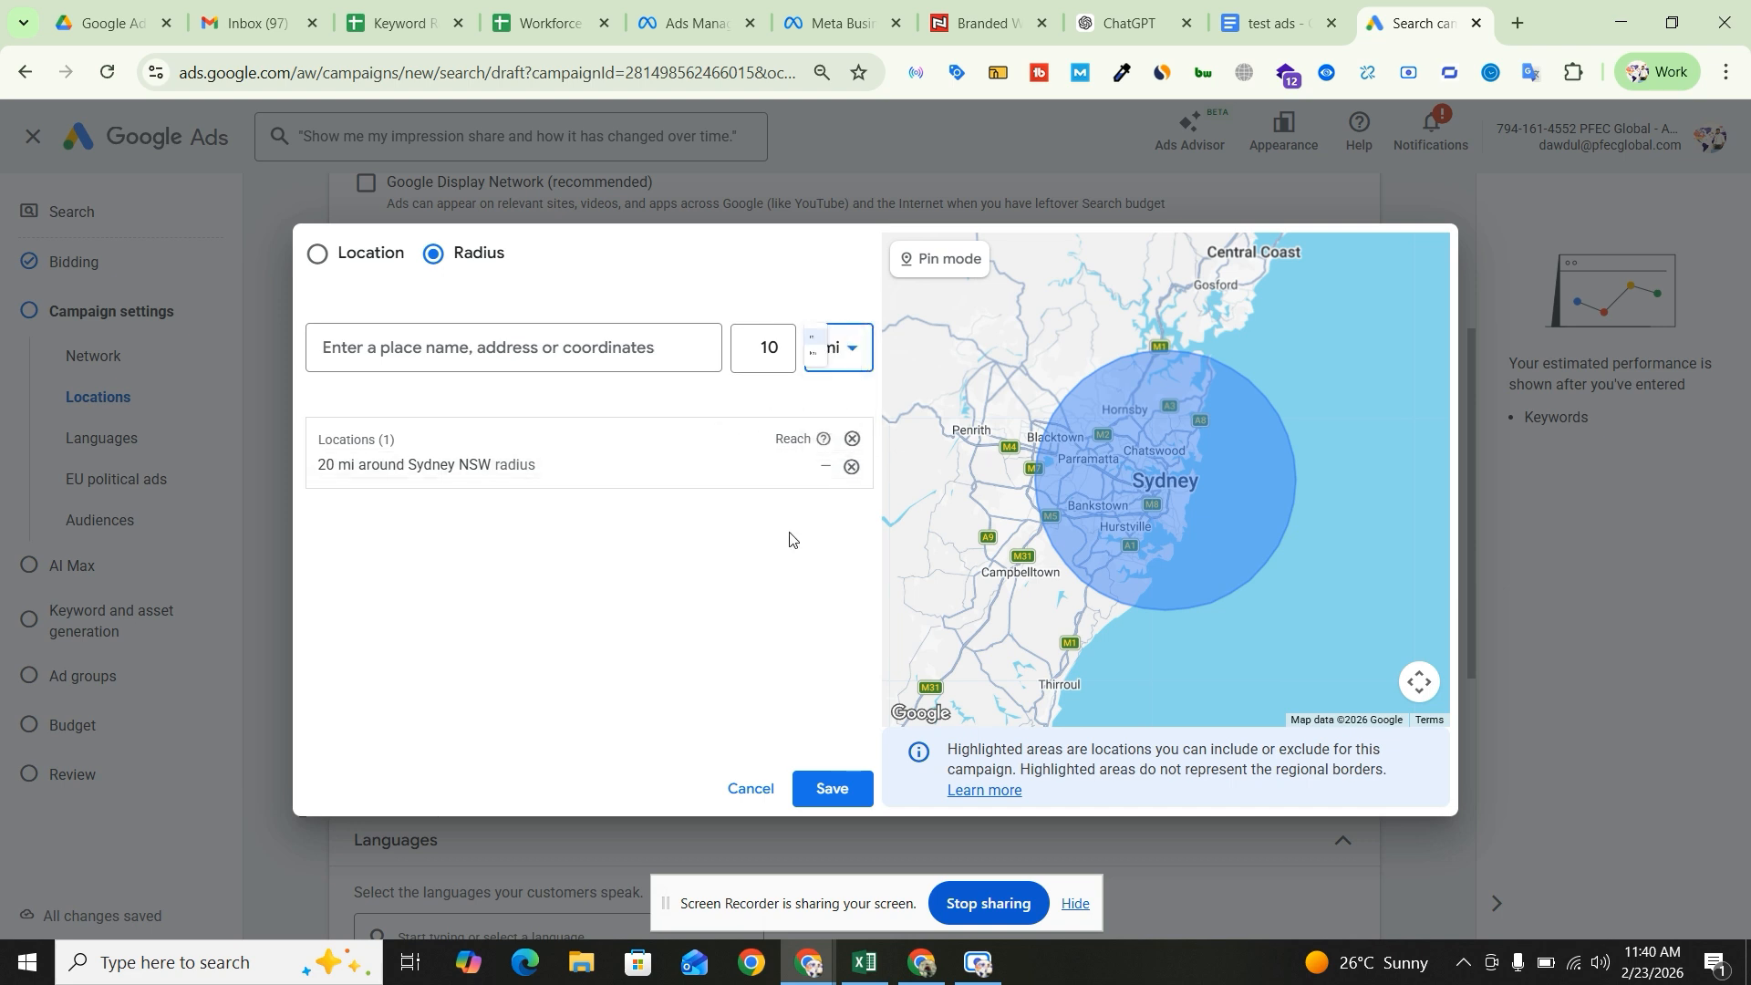
{"action": "left_click", "coordinate": [853, 467]}
- Switch back to location targeting and turn on adding locations in bulk
{"action": "left_click", "coordinate": [399, 259]}
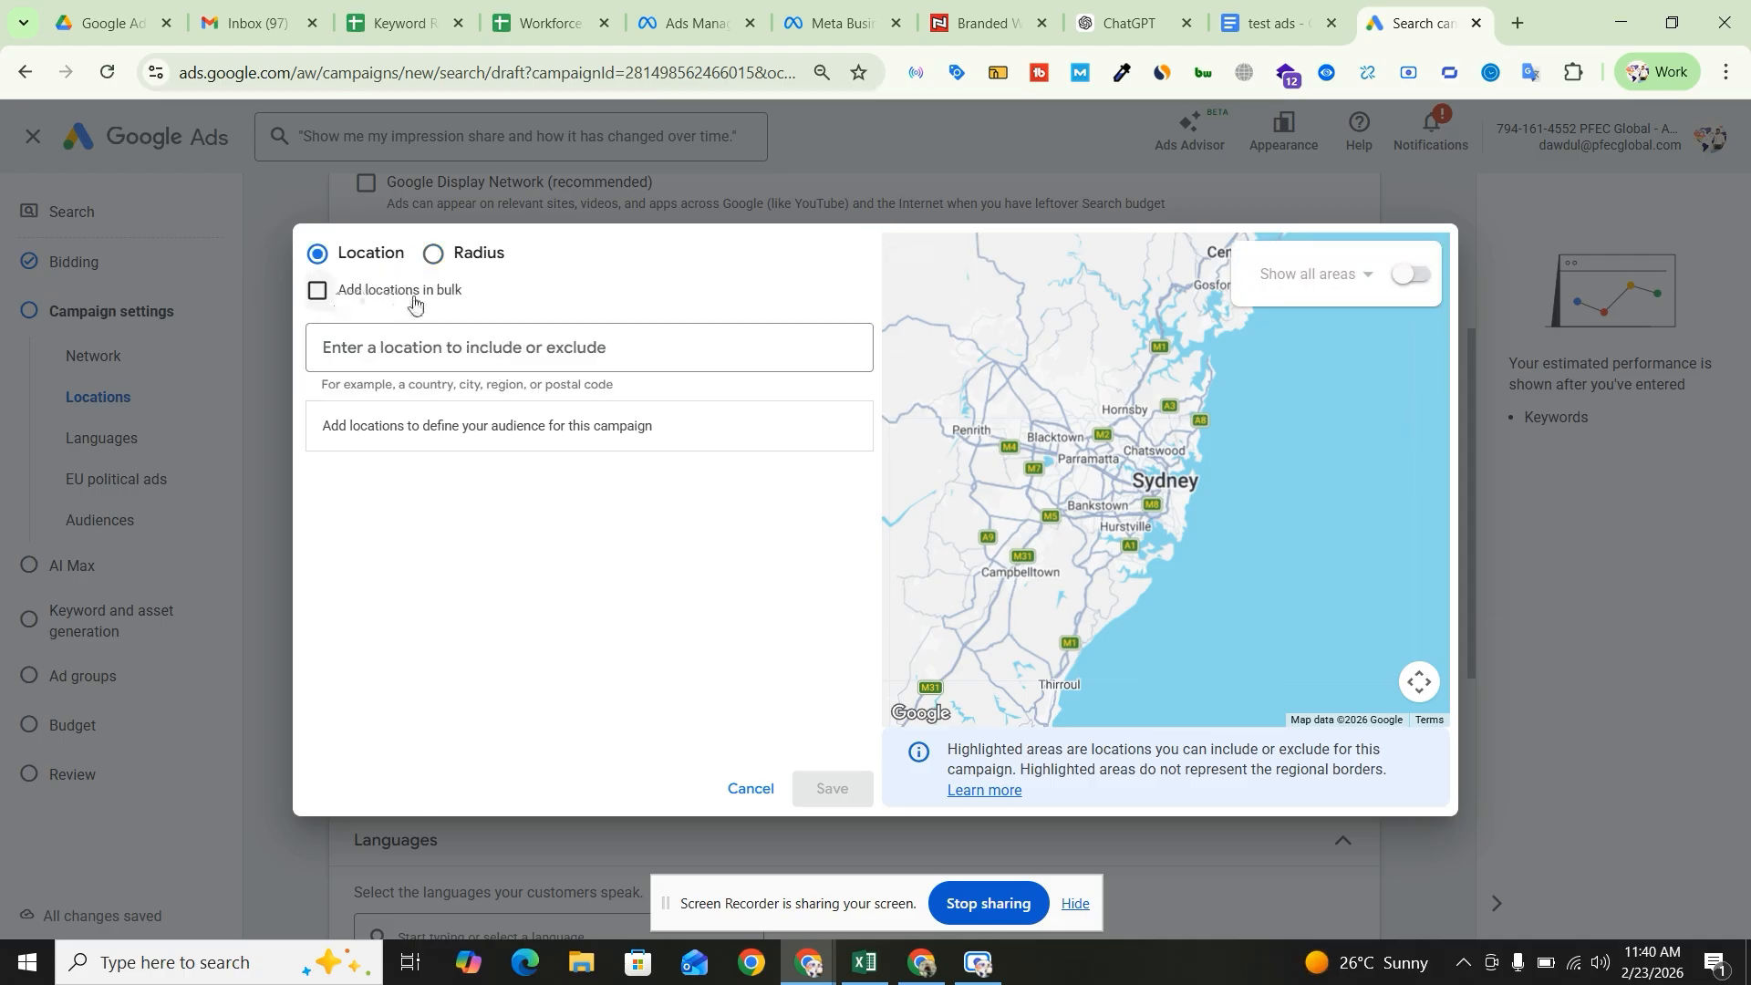
{"action": "left_click", "coordinate": [421, 299]}
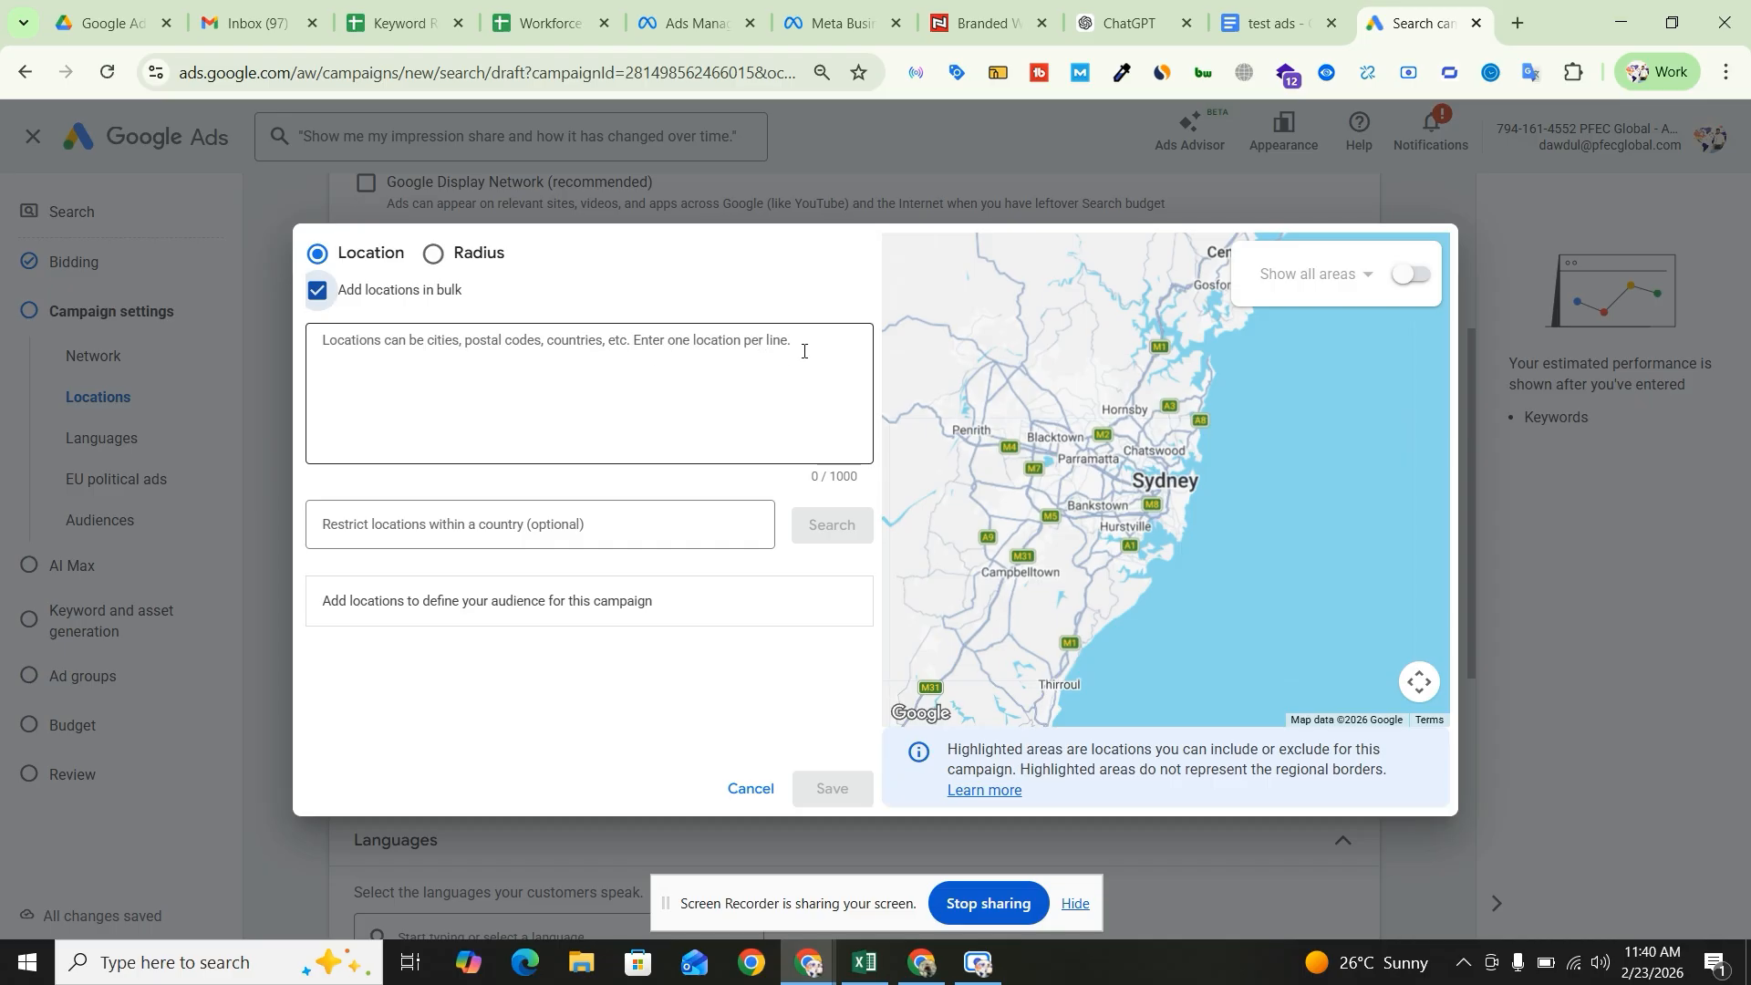
{"action": "left_click", "coordinate": [442, 342]}
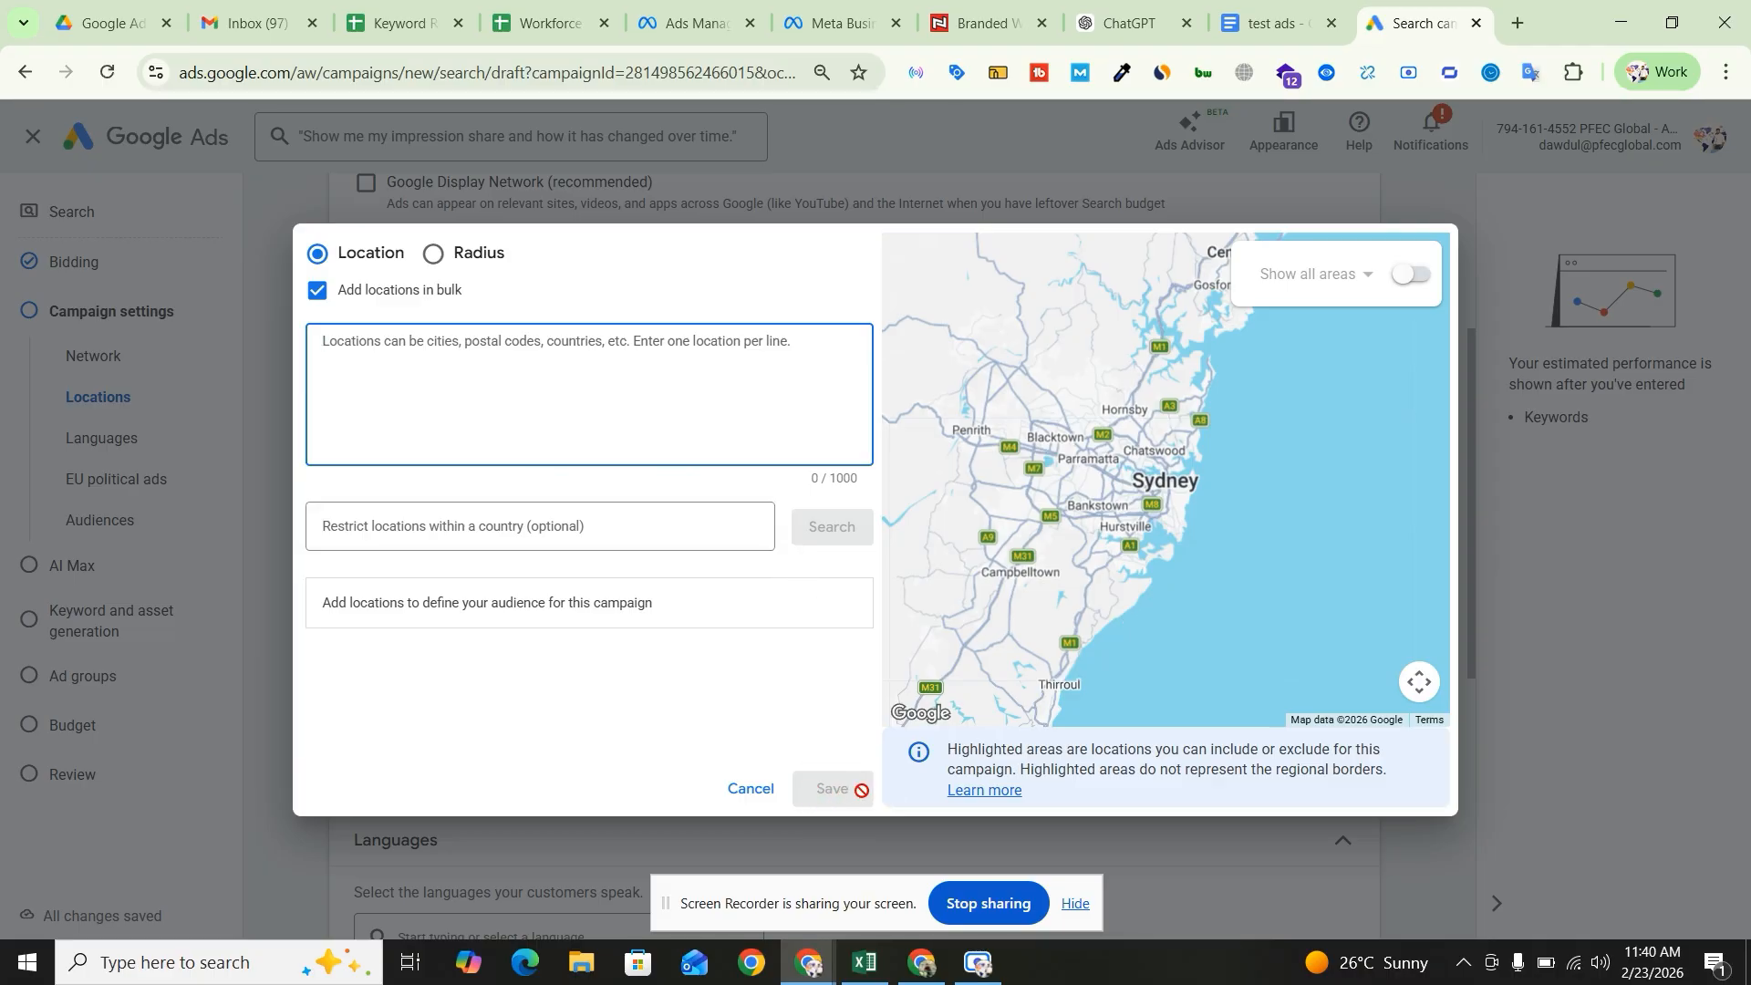
- Close the advanced location search without saving and set the campaign location to Australia
{"action": "left_click", "coordinate": [748, 790]}
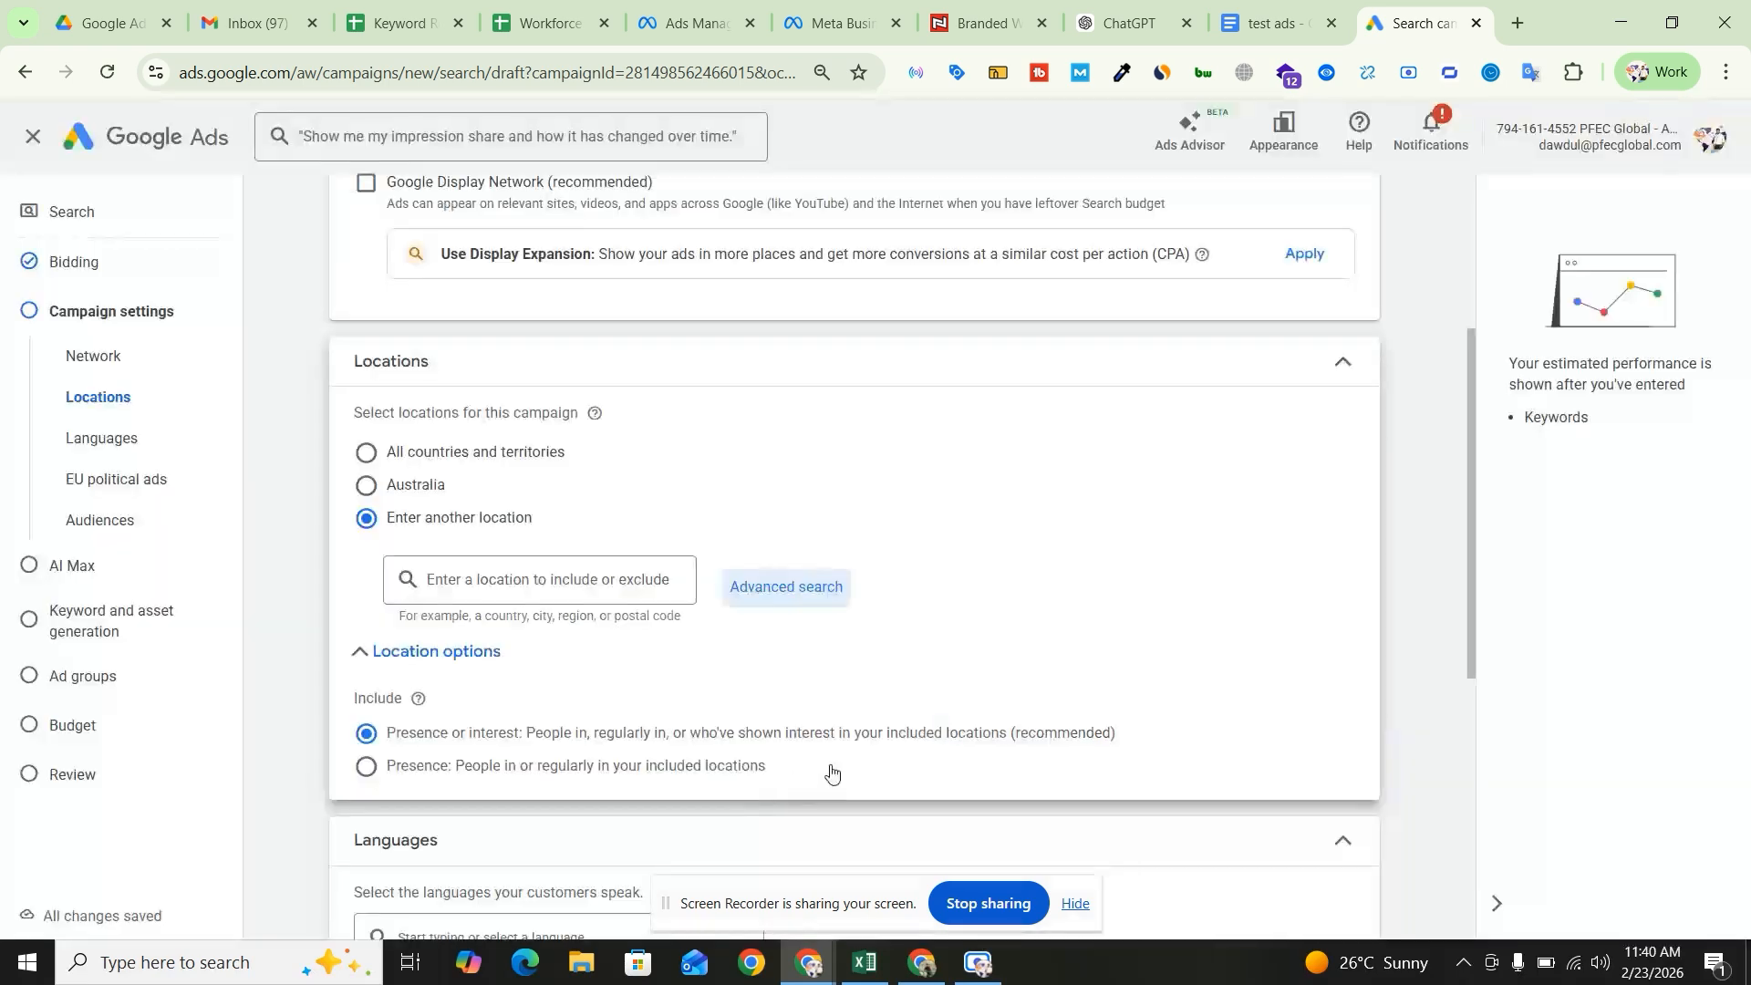
{"action": "left_click", "coordinate": [416, 486]}
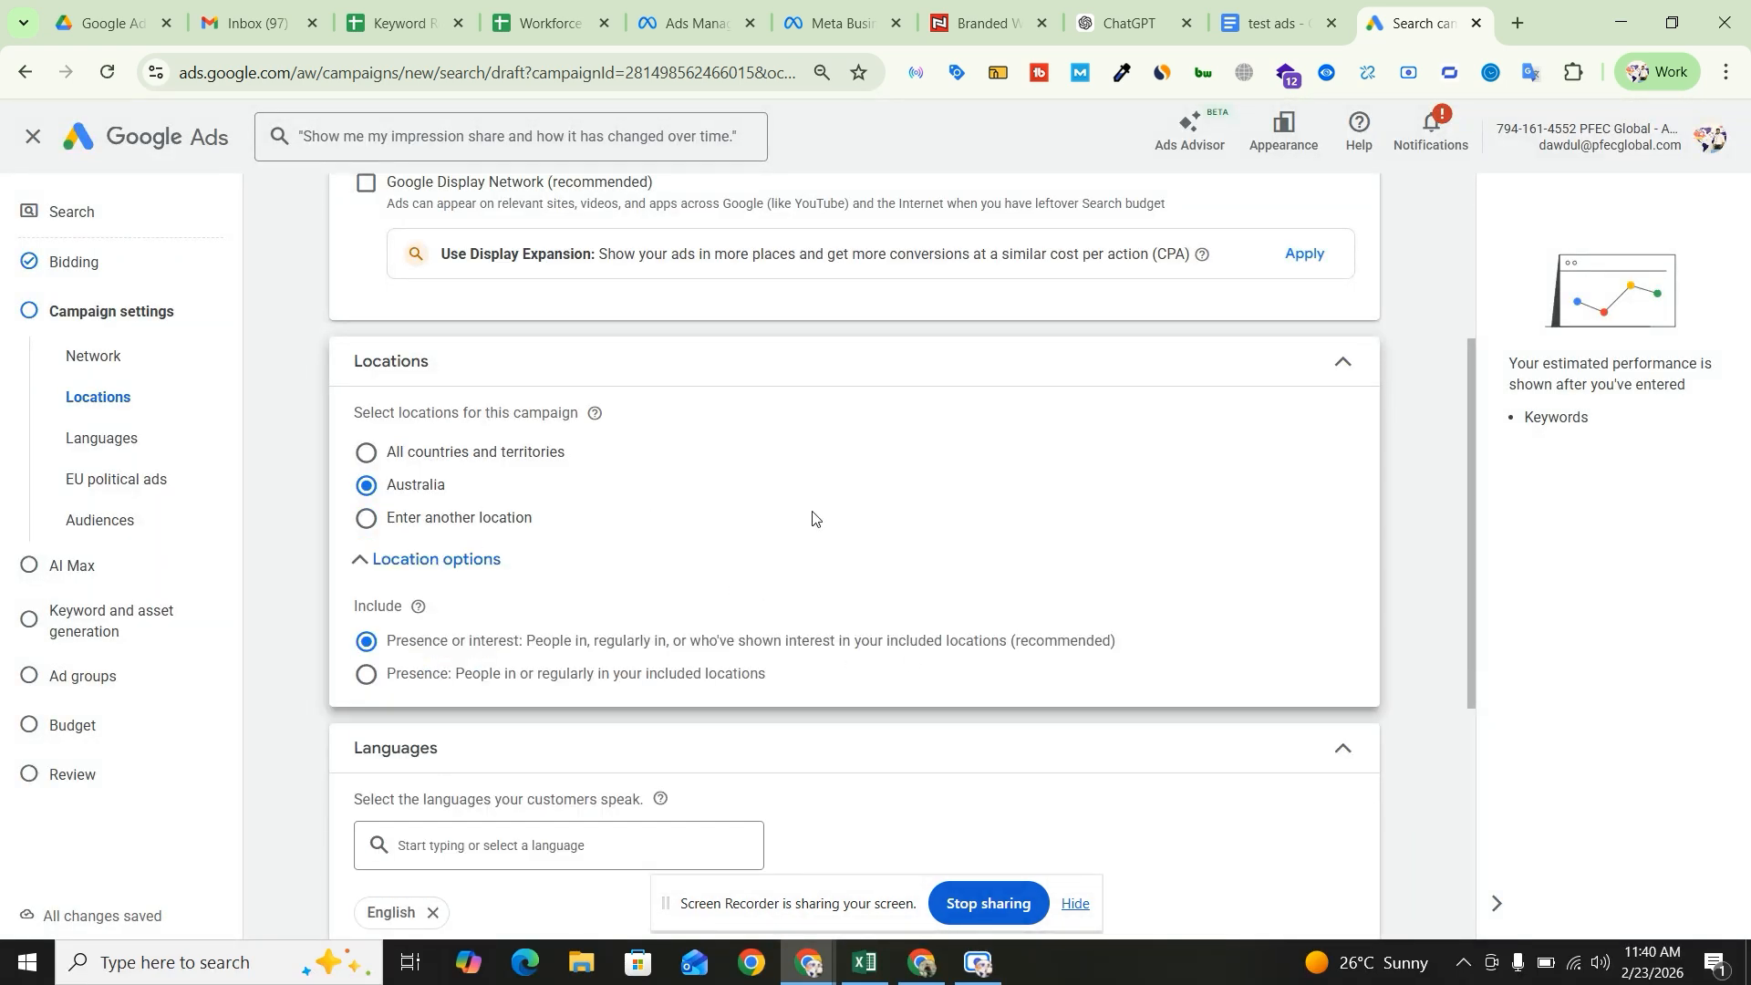
- Look through the languages available for the campaign's customers and close the list without changing the selection
{"action": "scroll", "coordinate": [1010, 538], "scroll_direction": "down", "scroll_amount": 2}
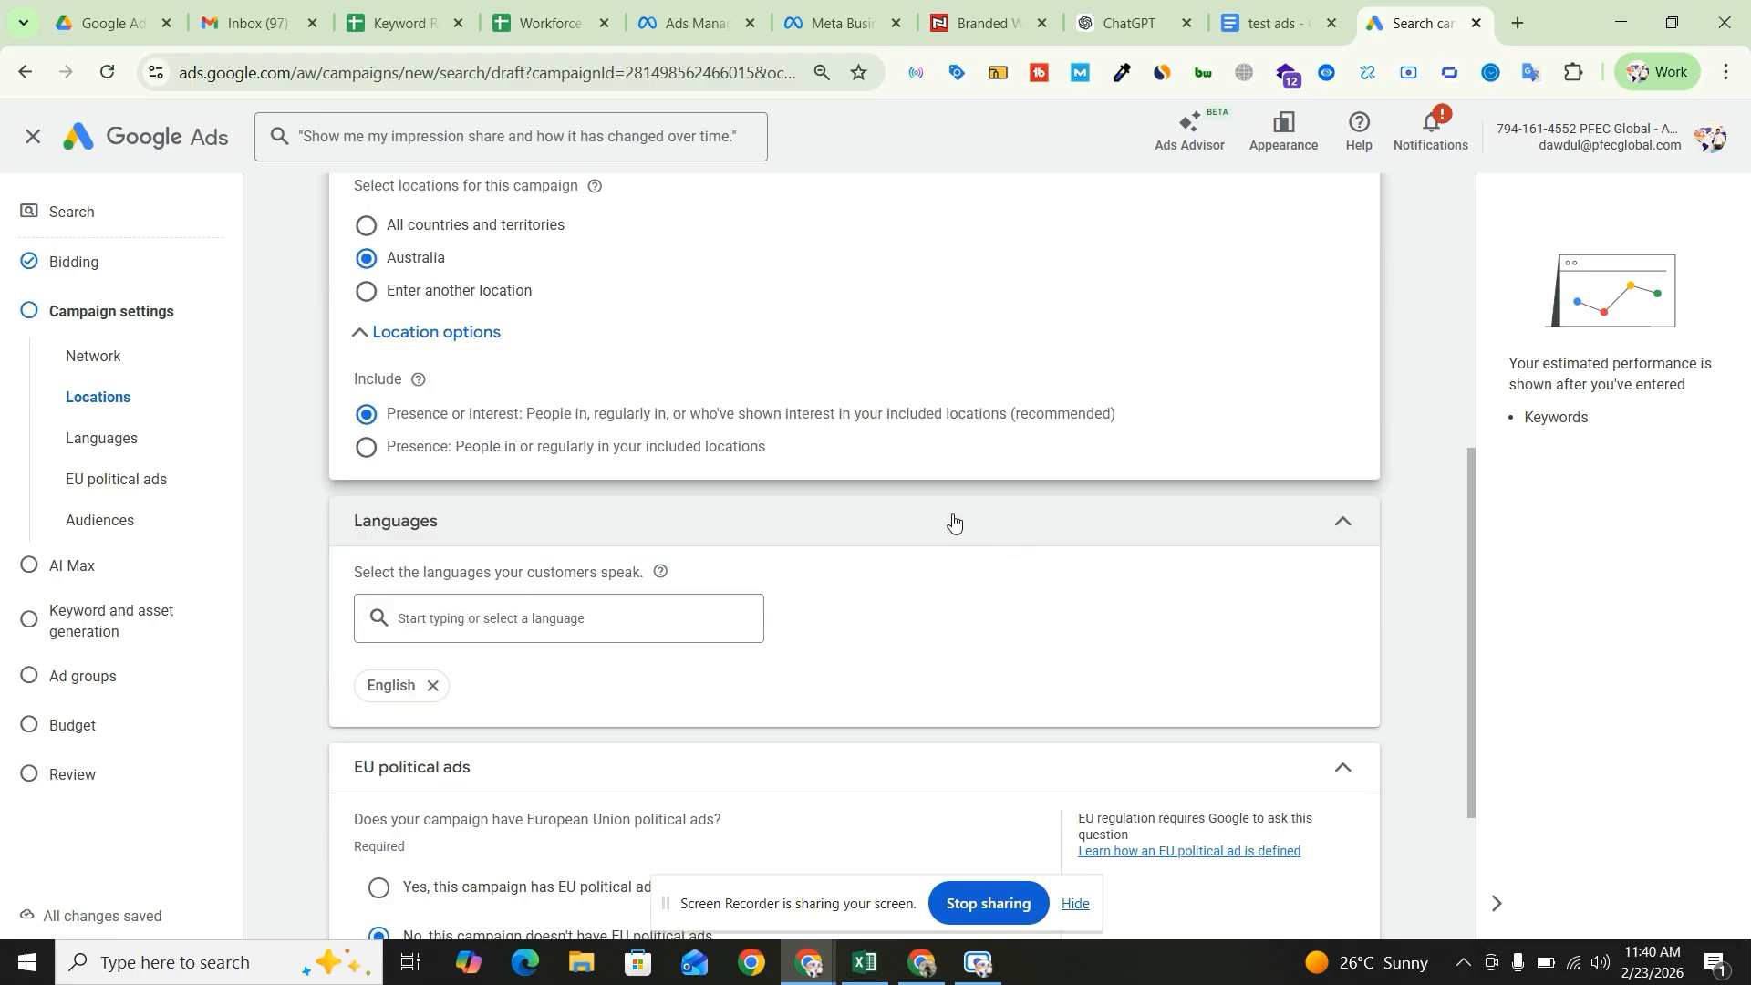
{"action": "scroll", "coordinate": [949, 518], "scroll_direction": "down", "scroll_amount": 1}
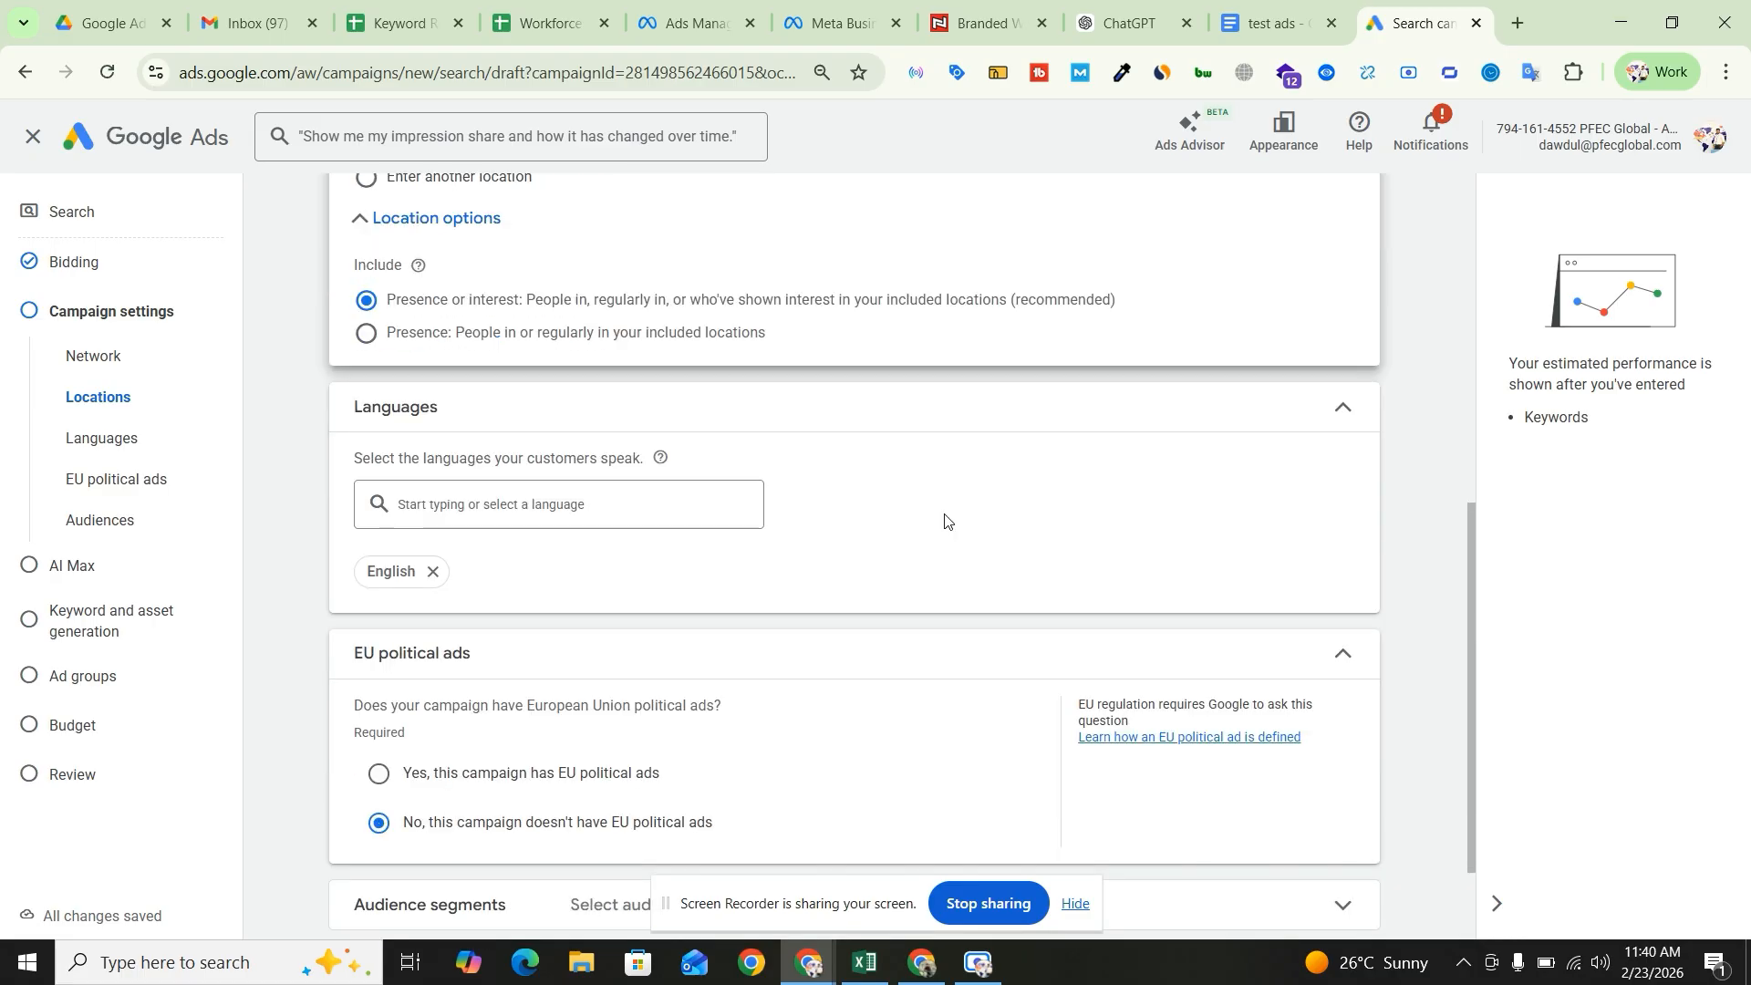
{"action": "left_click", "coordinate": [527, 503]}
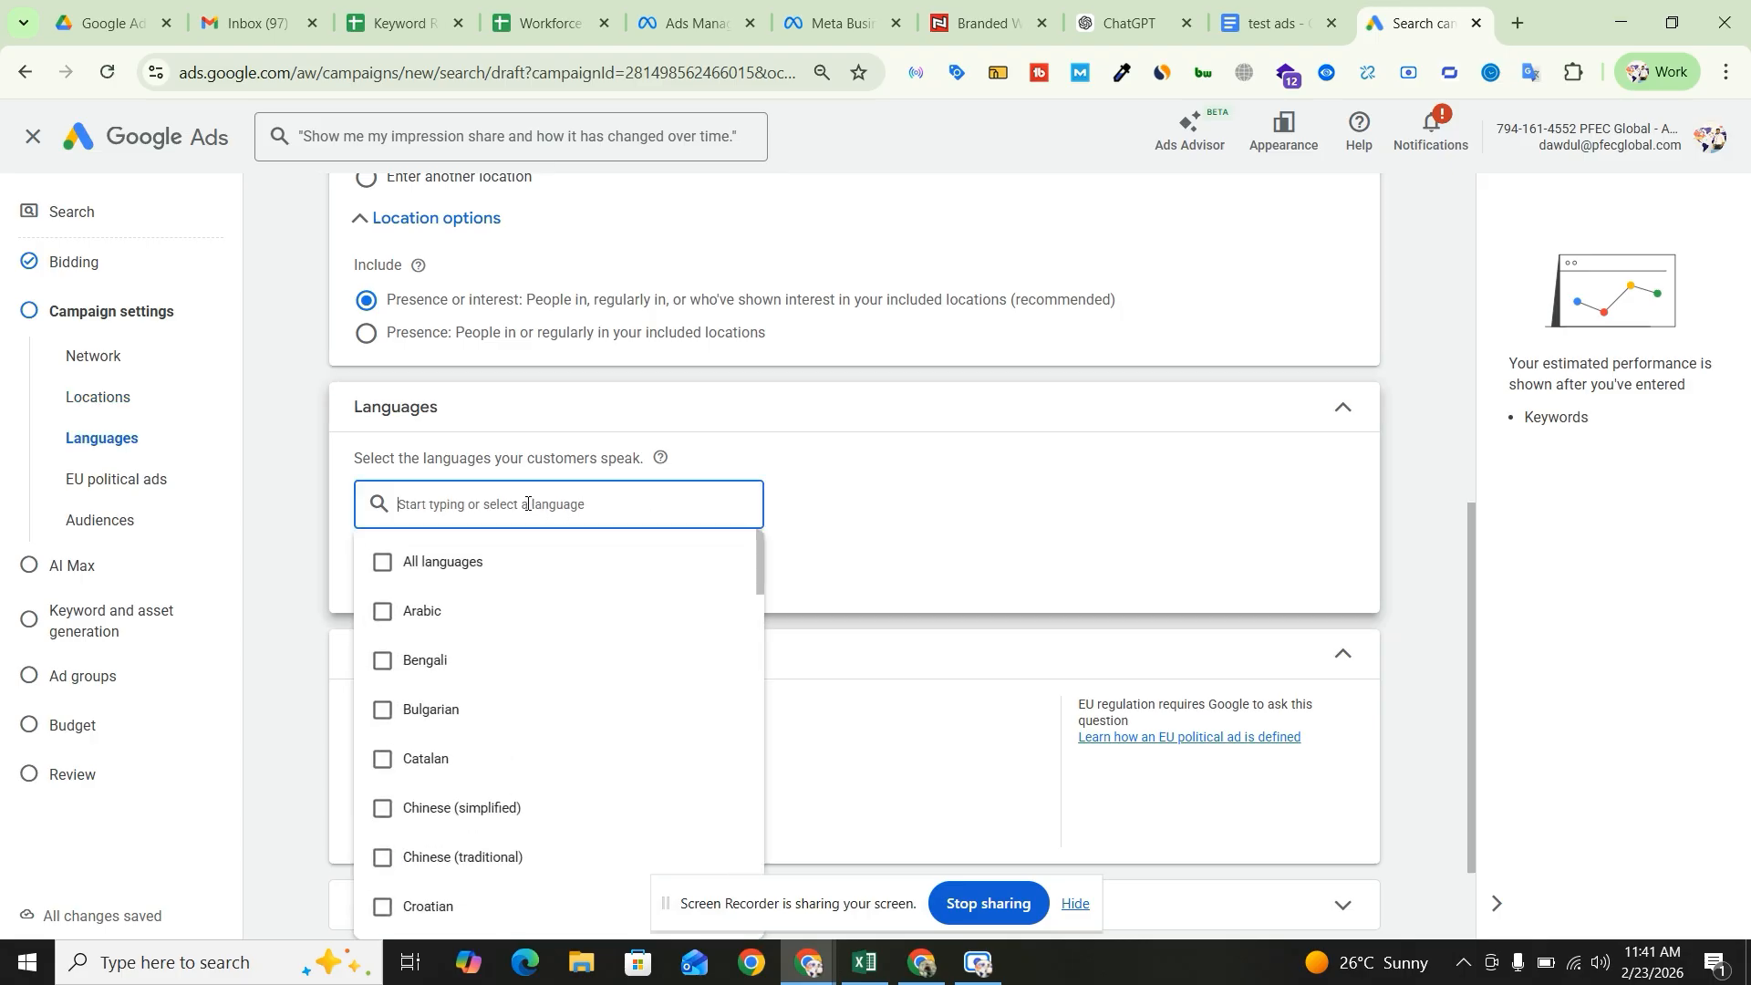
{"action": "scroll", "coordinate": [461, 644], "scroll_direction": "down", "scroll_amount": 2}
{"action": "scroll", "coordinate": [489, 800], "scroll_direction": "down", "scroll_amount": 1}
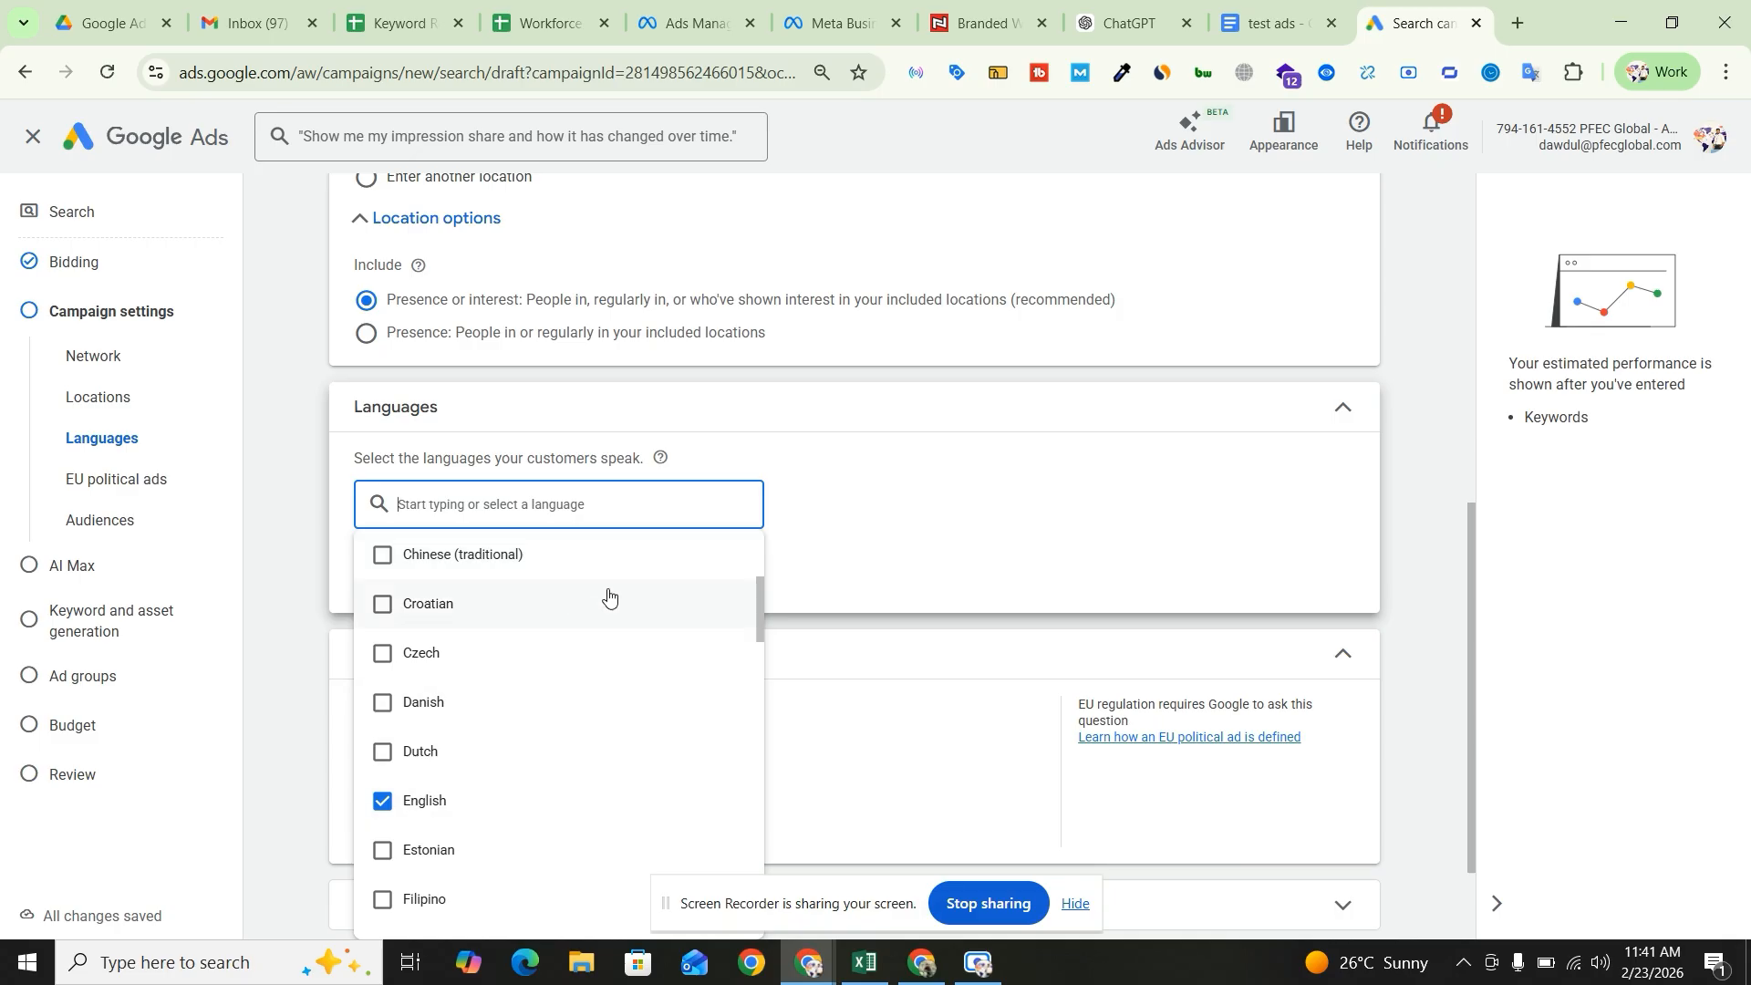
{"action": "left_click", "coordinate": [1097, 518]}
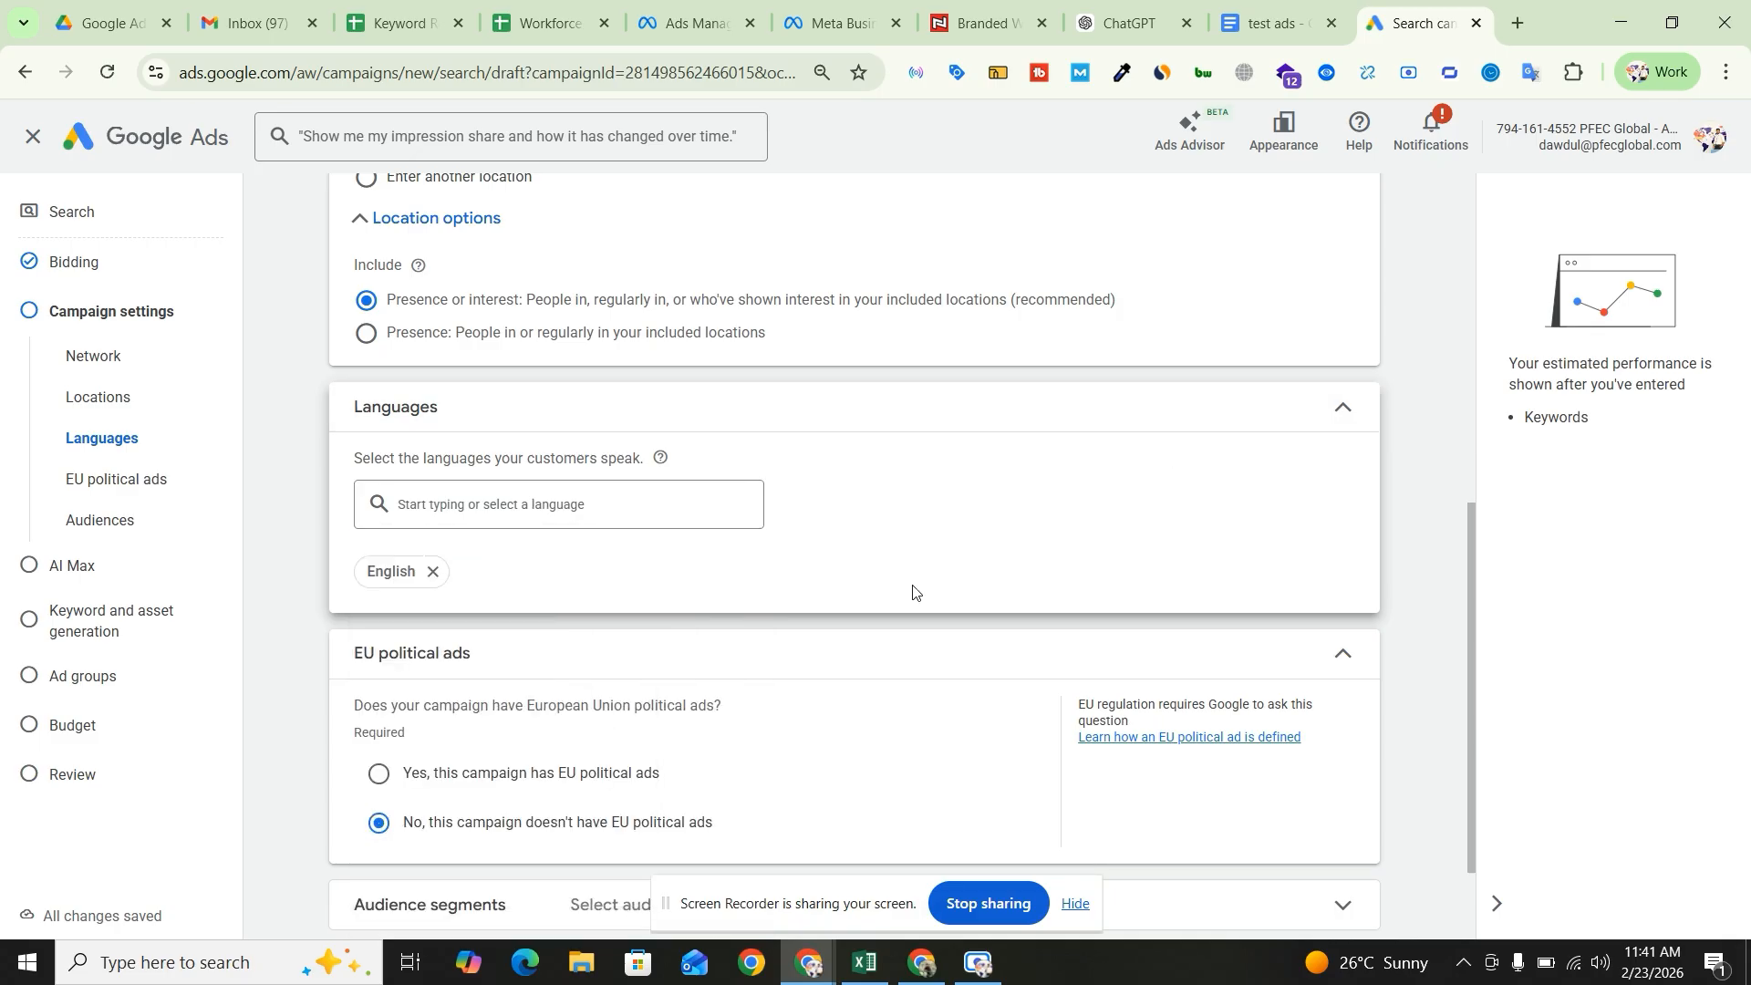
- Open the campaign's audience segments and look through the suggested segments
{"action": "scroll", "coordinate": [963, 714], "scroll_direction": "down", "scroll_amount": 2}
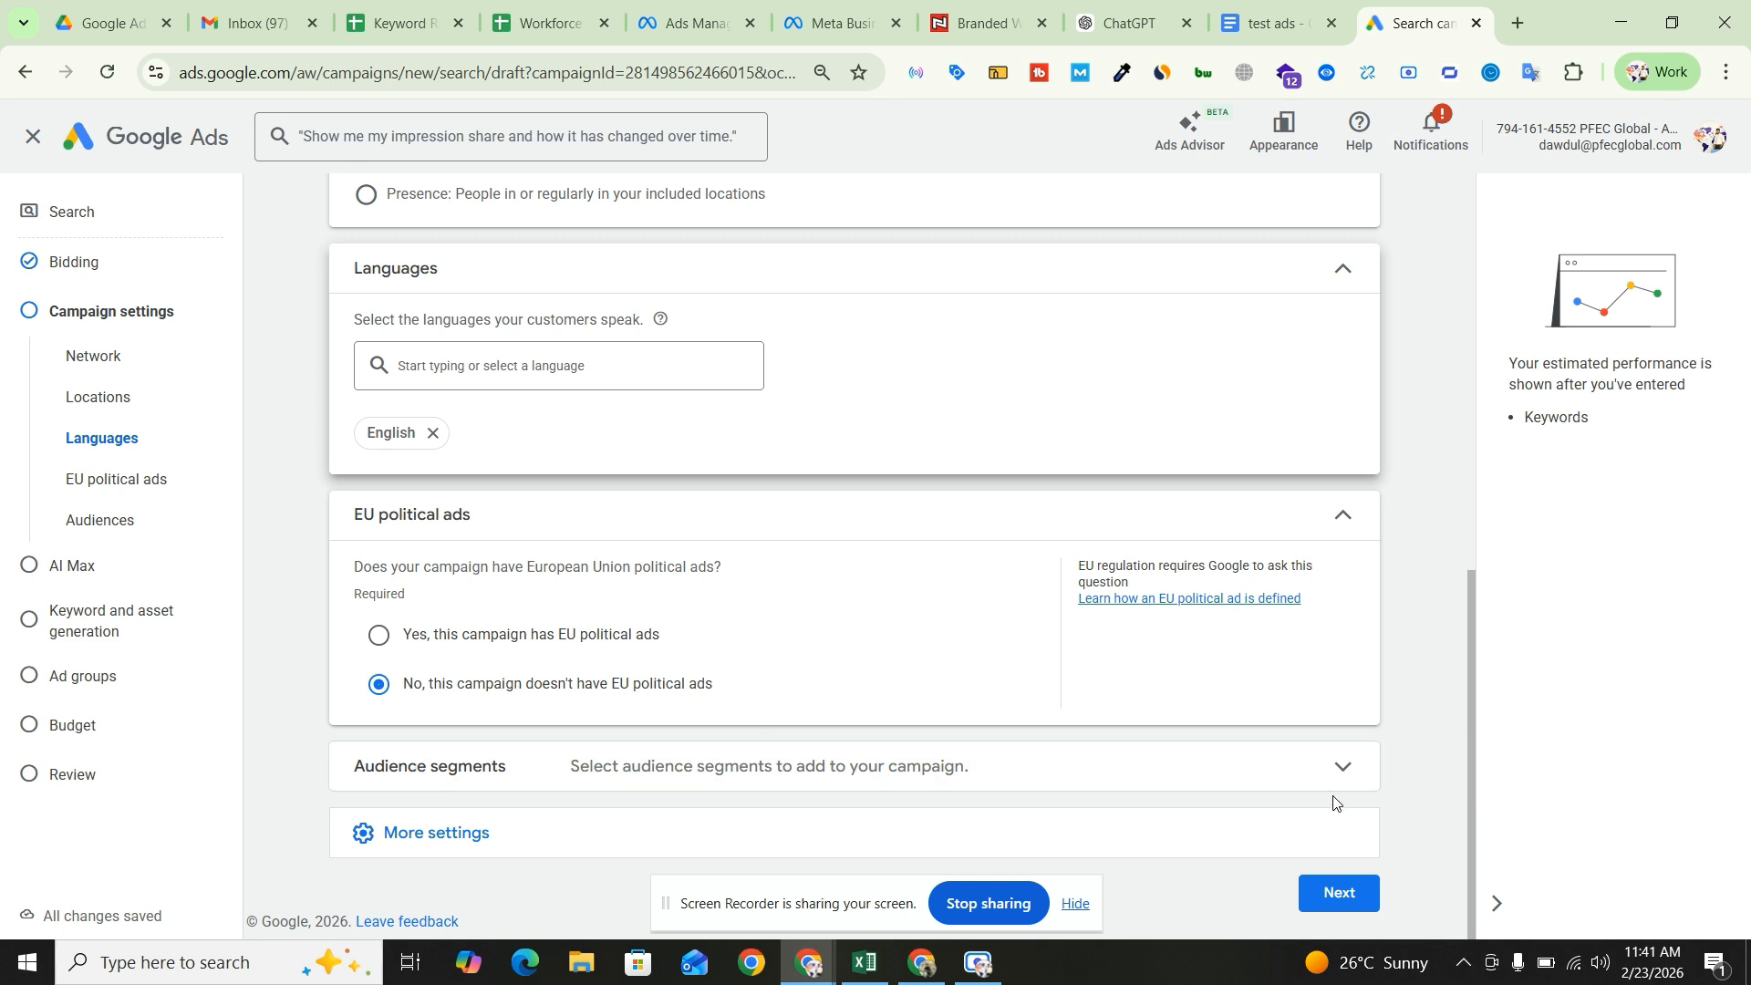
{"action": "left_click", "coordinate": [1310, 774]}
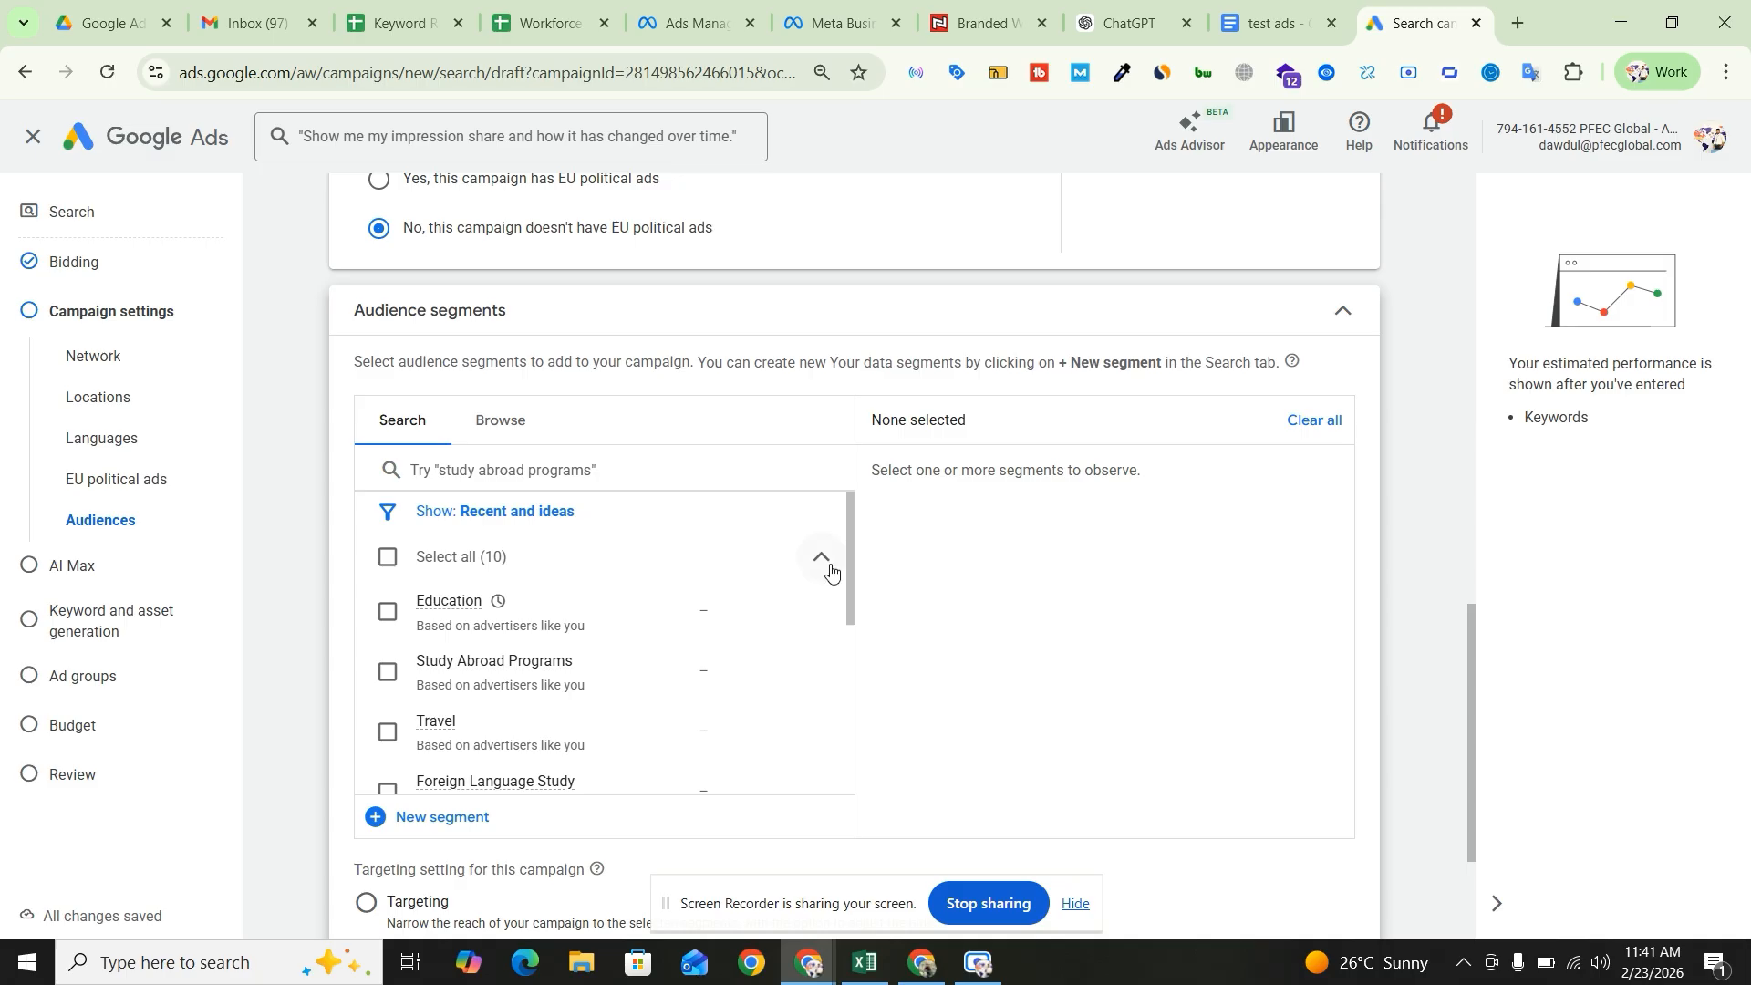
{"action": "scroll", "coordinate": [784, 620], "scroll_direction": "down", "scroll_amount": 4}
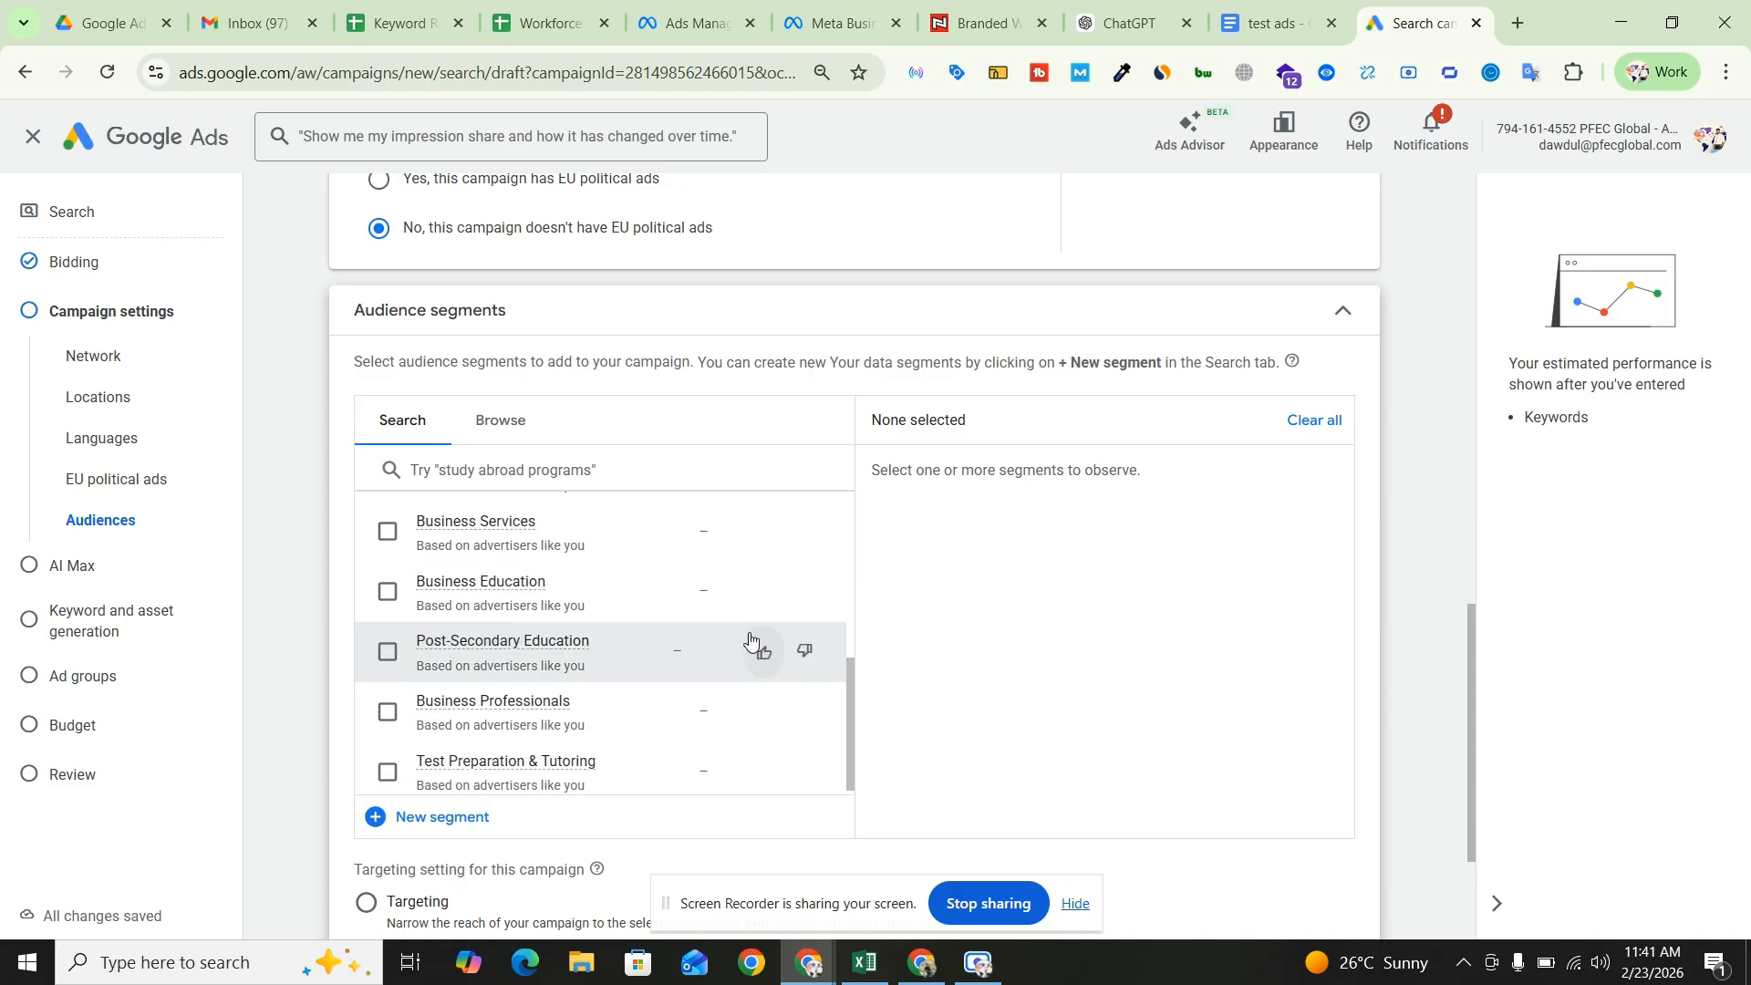
{"action": "scroll", "coordinate": [680, 639], "scroll_direction": "down", "scroll_amount": 3}
{"action": "scroll", "coordinate": [624, 625], "scroll_direction": "up", "scroll_amount": 5}
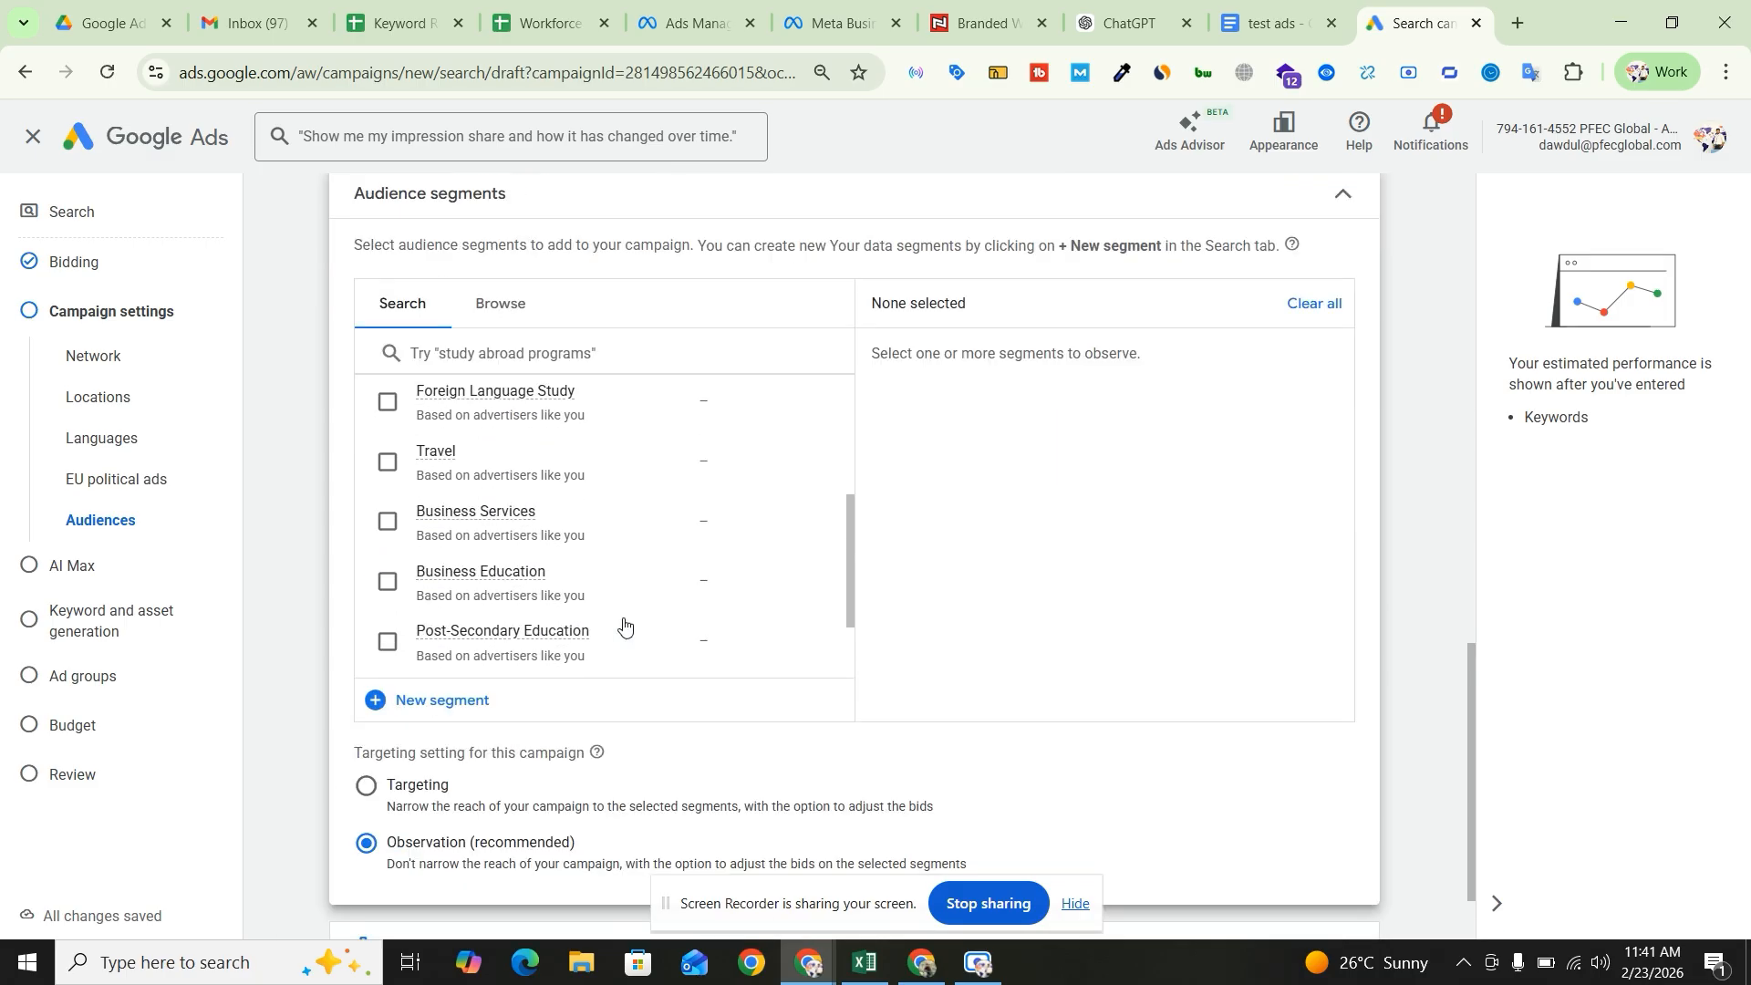
{"action": "scroll", "coordinate": [721, 575], "scroll_direction": "up", "scroll_amount": 2}
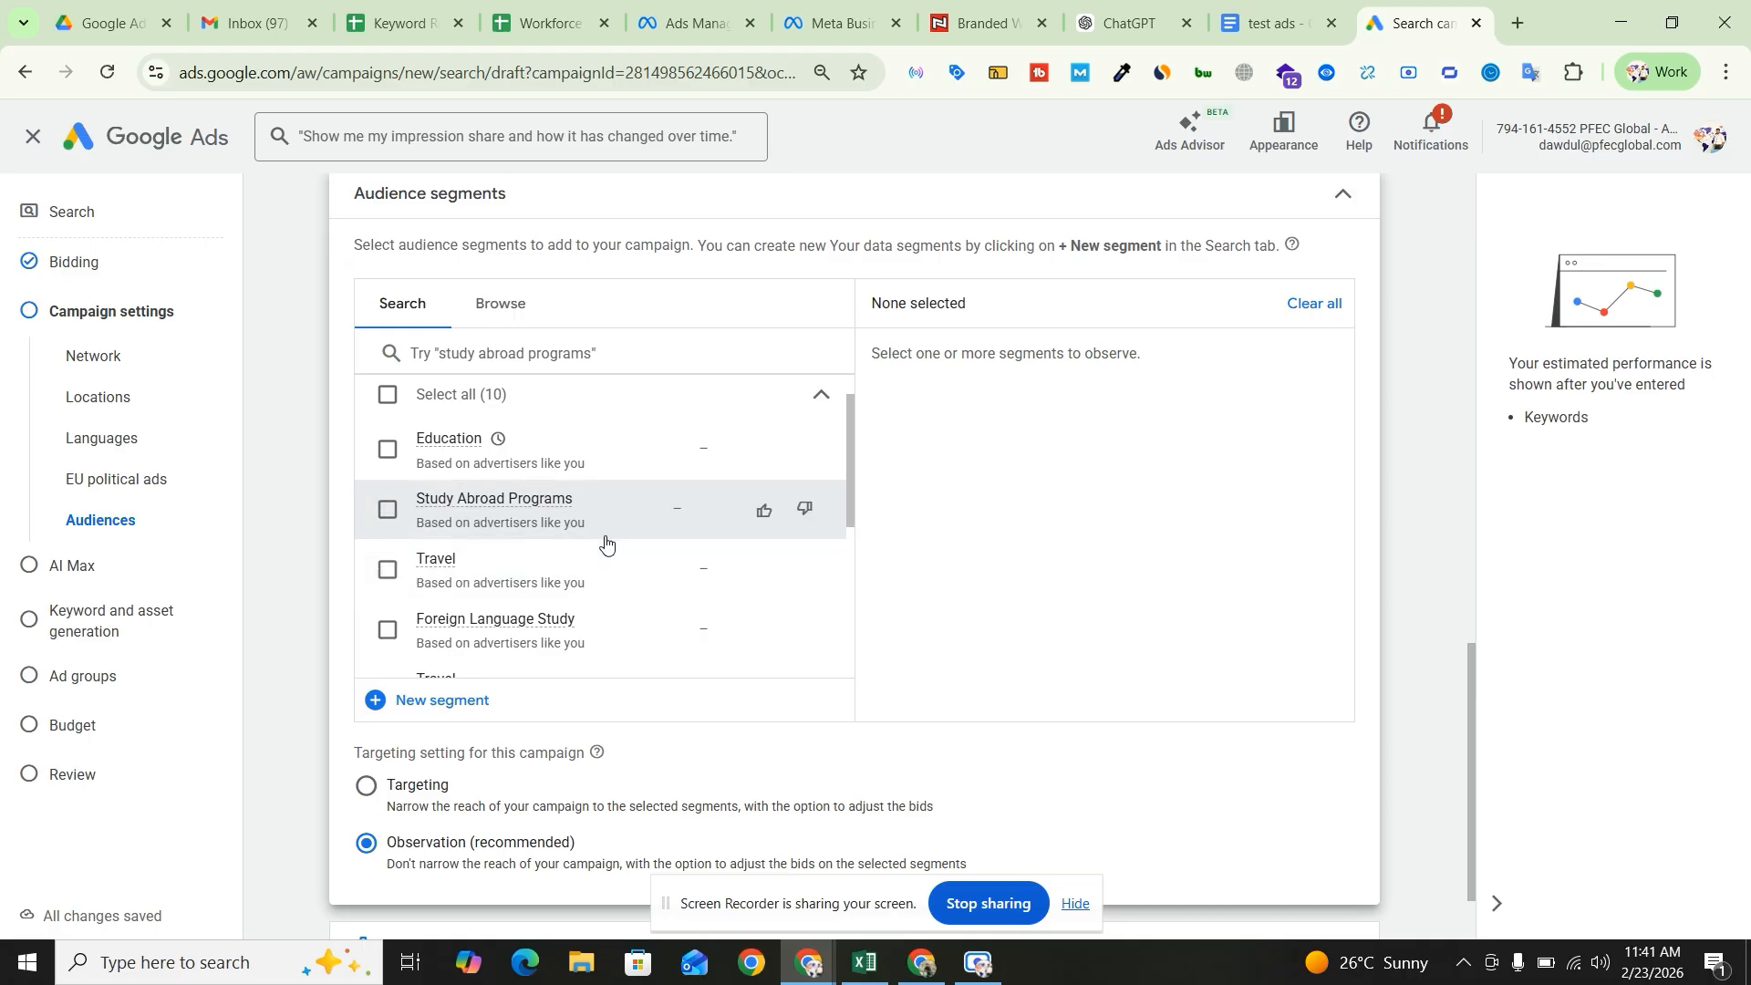
- Browse the detailed demographics by parental status and add the Parents of Teens (13-17 years) segment
{"action": "left_click", "coordinate": [495, 308]}
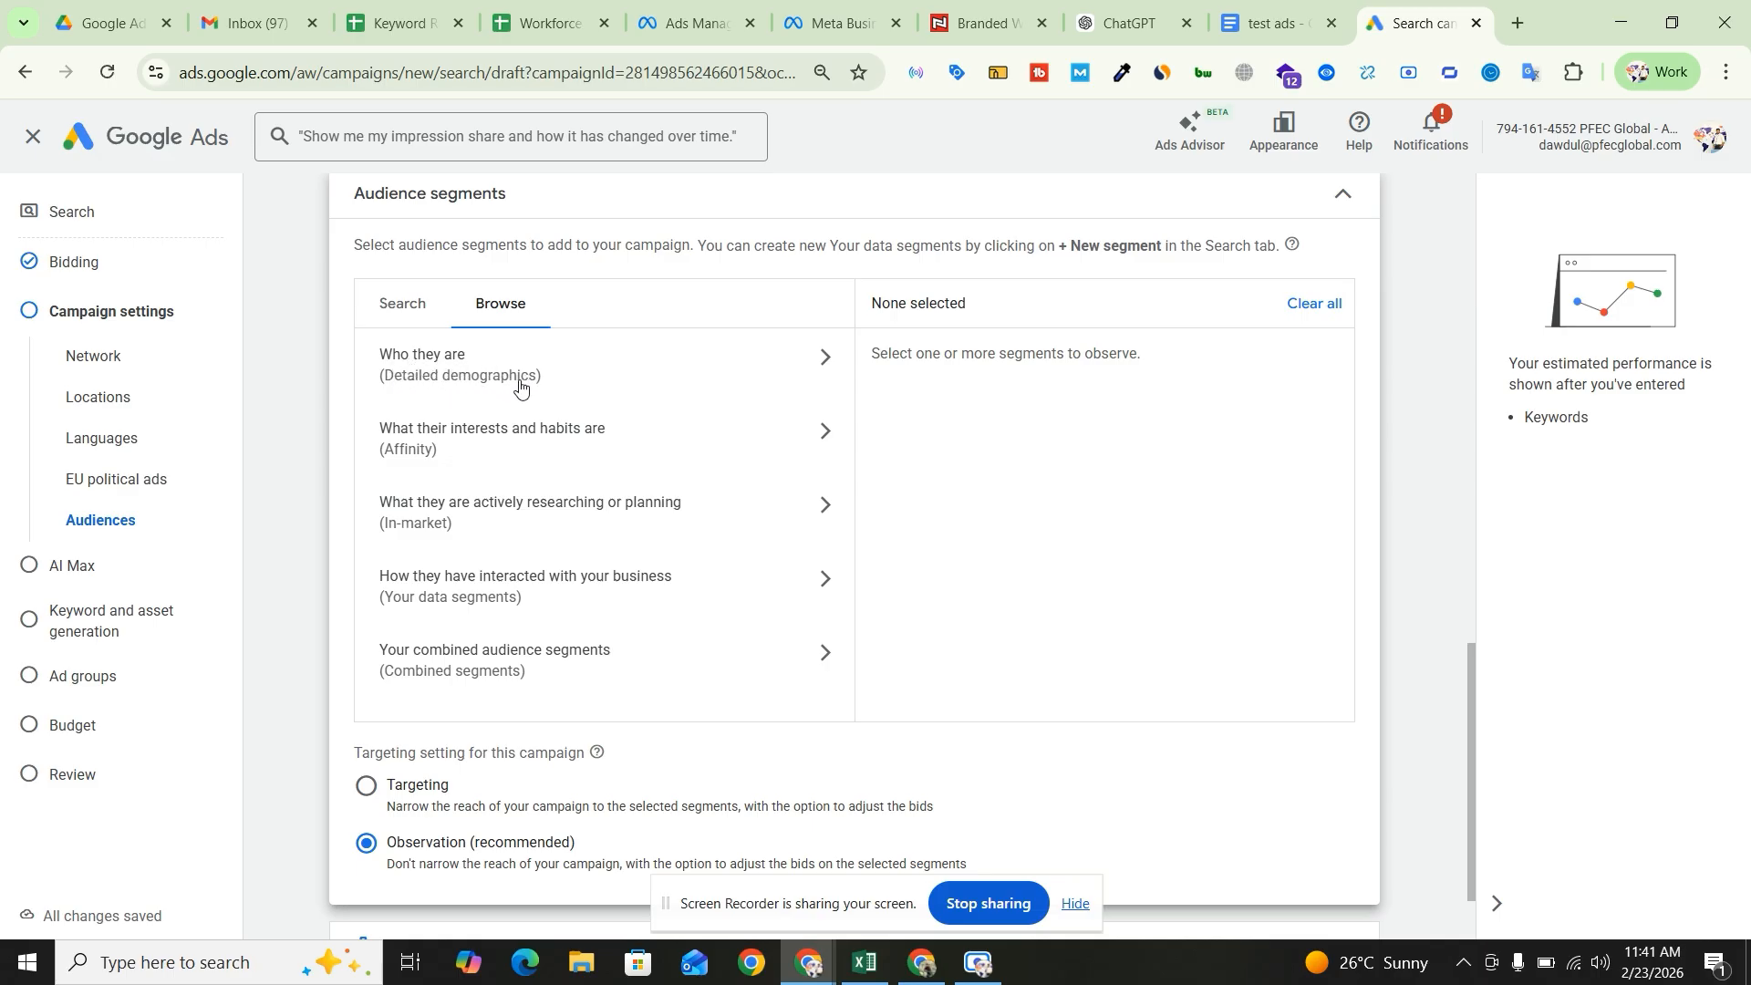
{"action": "left_click", "coordinate": [768, 382]}
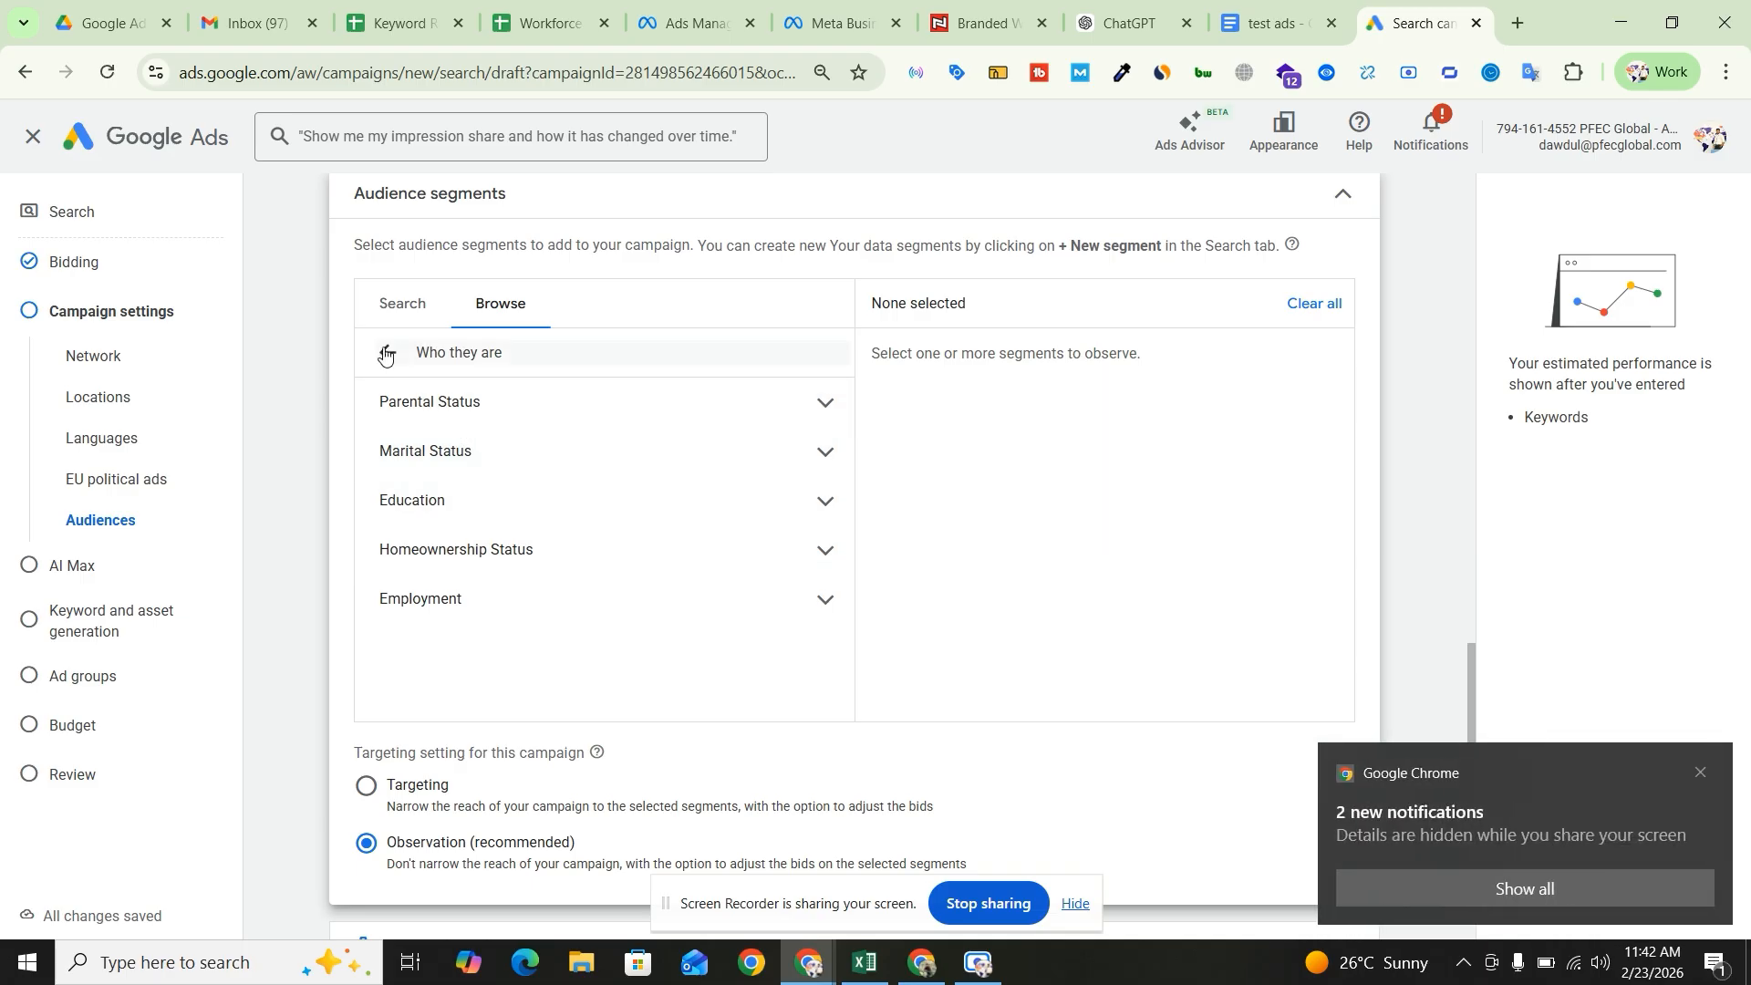
{"action": "left_click", "coordinate": [569, 418]}
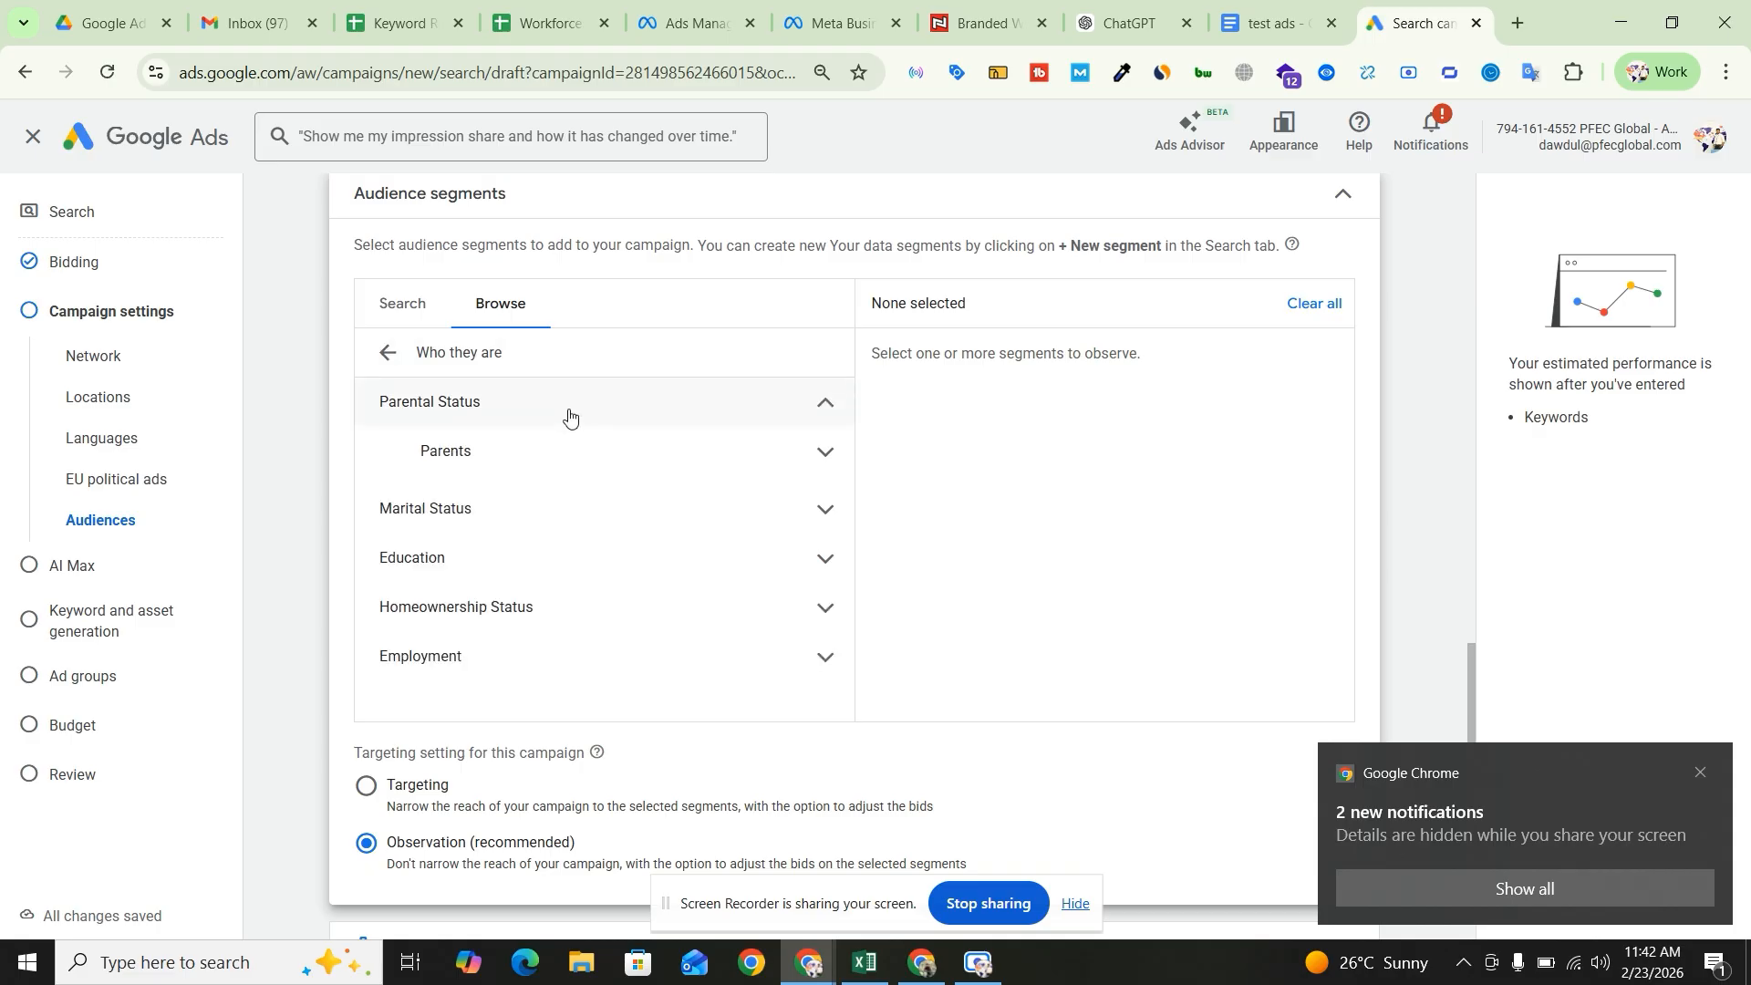
{"action": "left_click", "coordinate": [612, 470]}
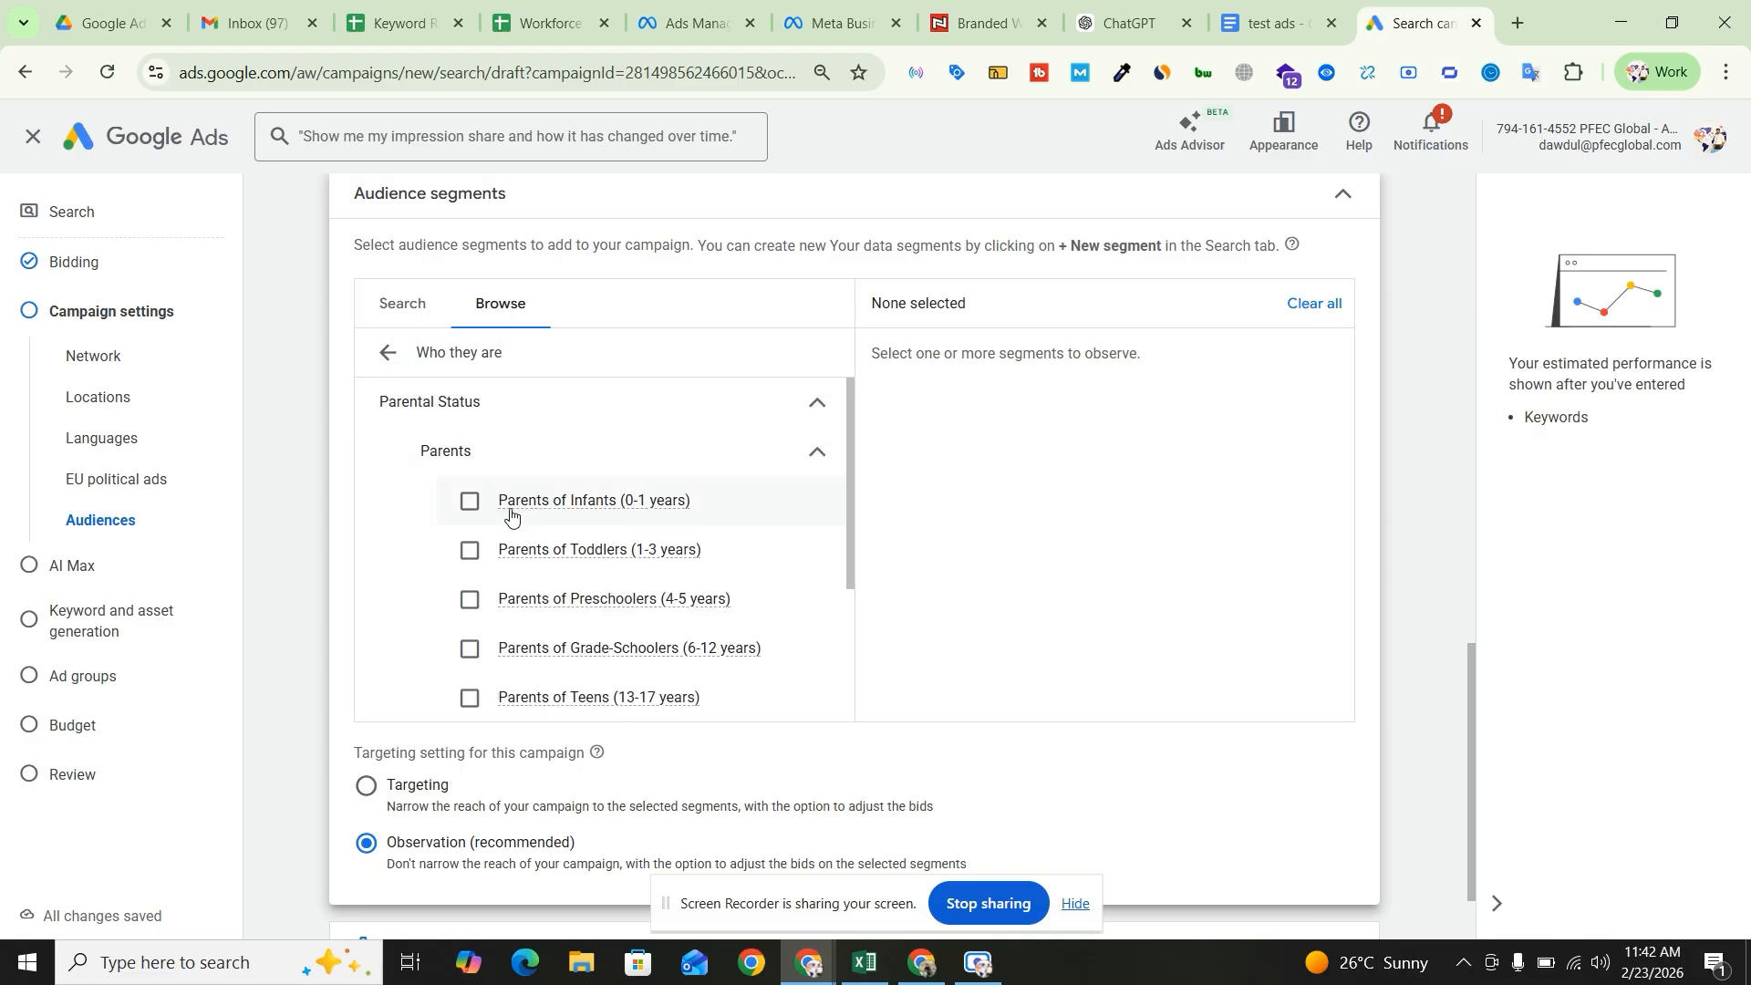
{"action": "mouse_move", "coordinate": [579, 563]}
{"action": "scroll", "coordinate": [670, 653], "scroll_direction": "down", "scroll_amount": 1}
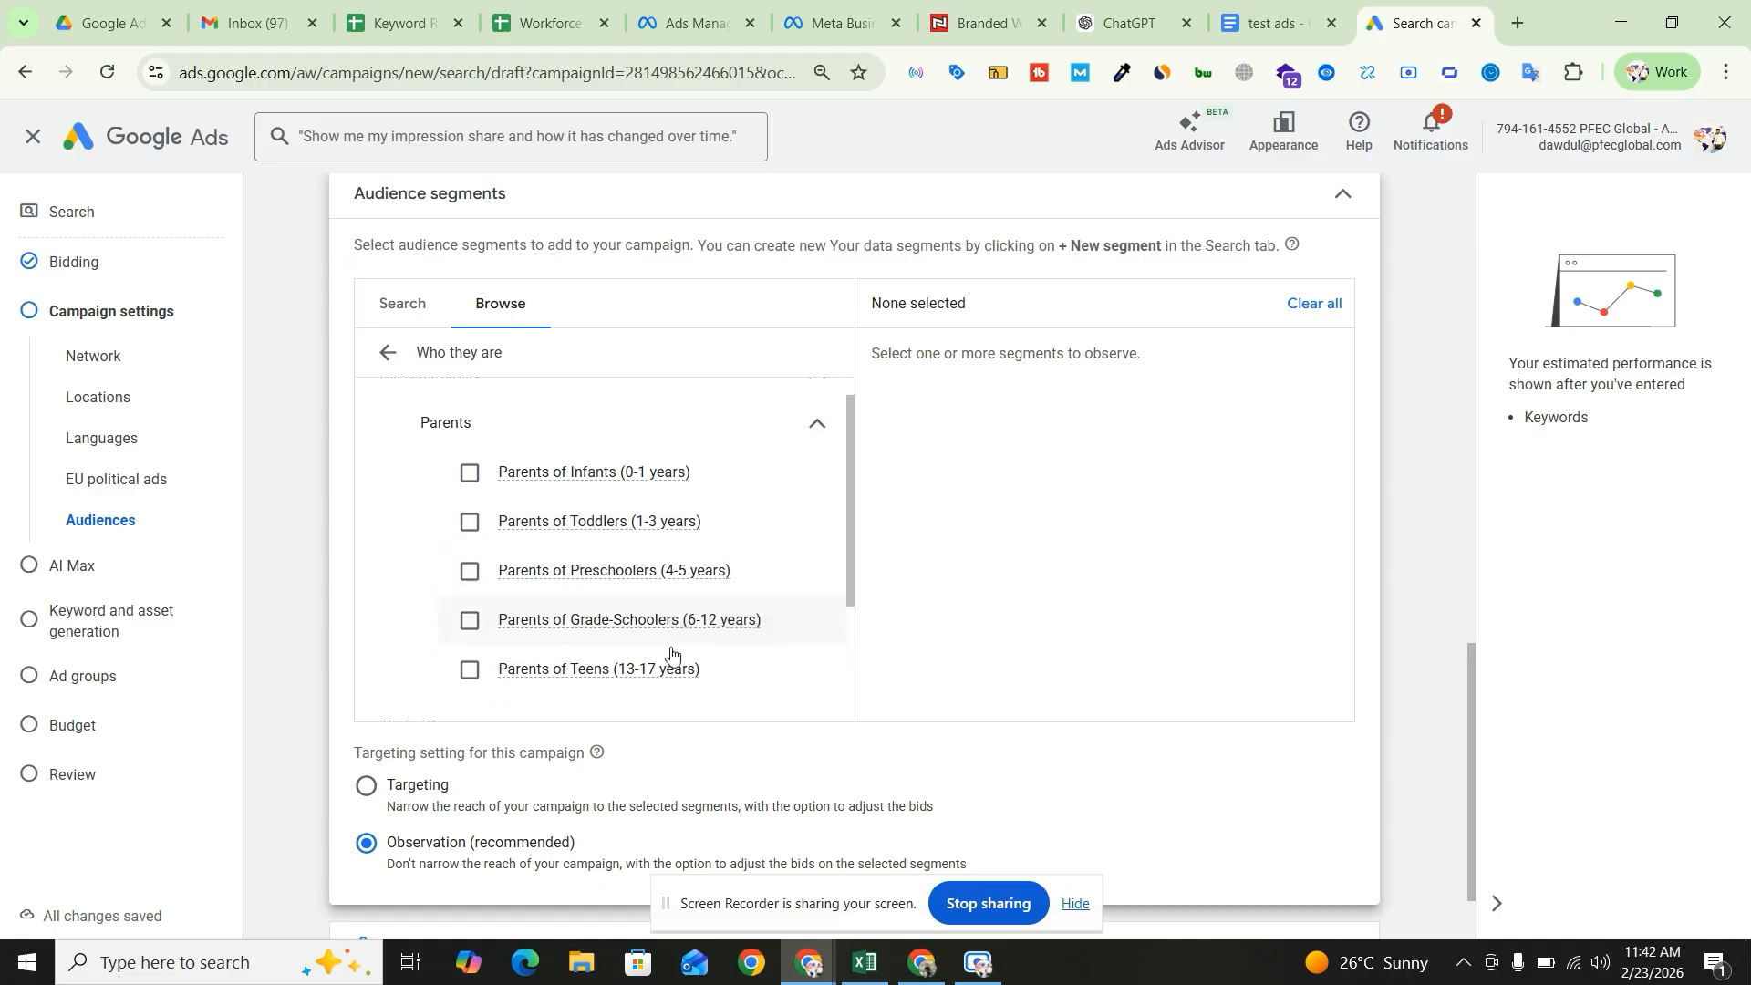
{"action": "scroll", "coordinate": [671, 653], "scroll_direction": "down", "scroll_amount": 2}
{"action": "left_click", "coordinate": [470, 483]}
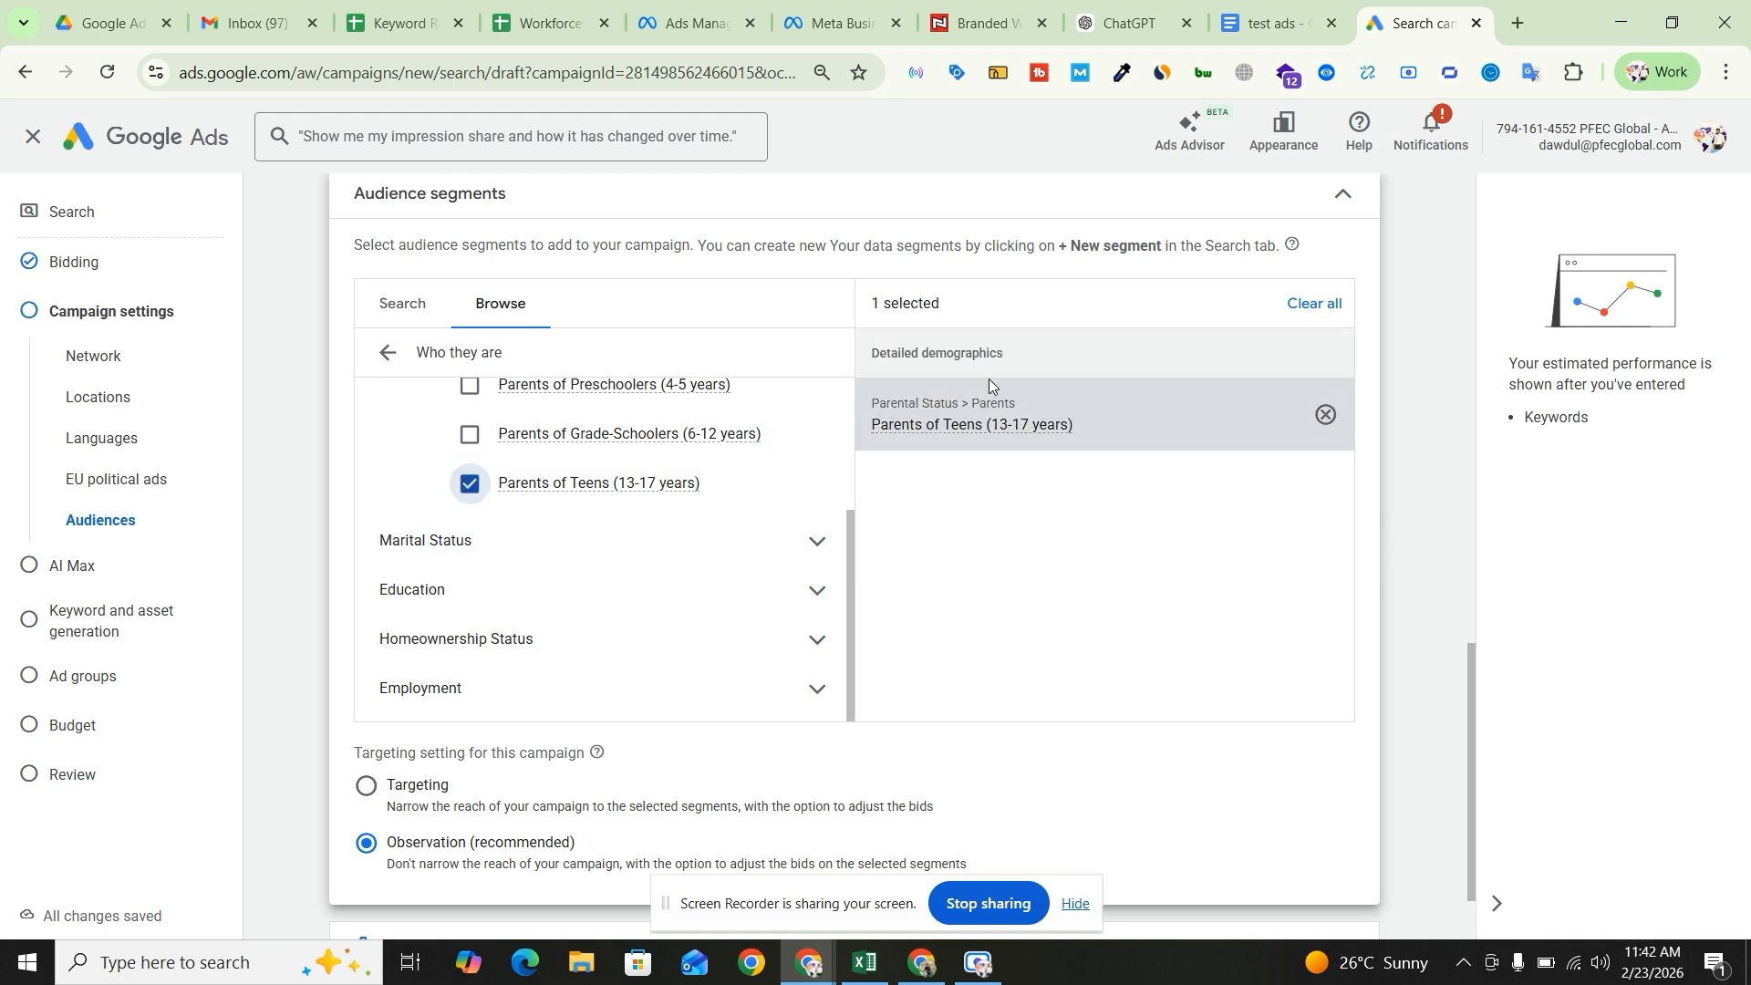
- Add the Current College Students segment from the education demographics and return to the audience categories
{"action": "scroll", "coordinate": [615, 522], "scroll_direction": "down", "scroll_amount": 1}
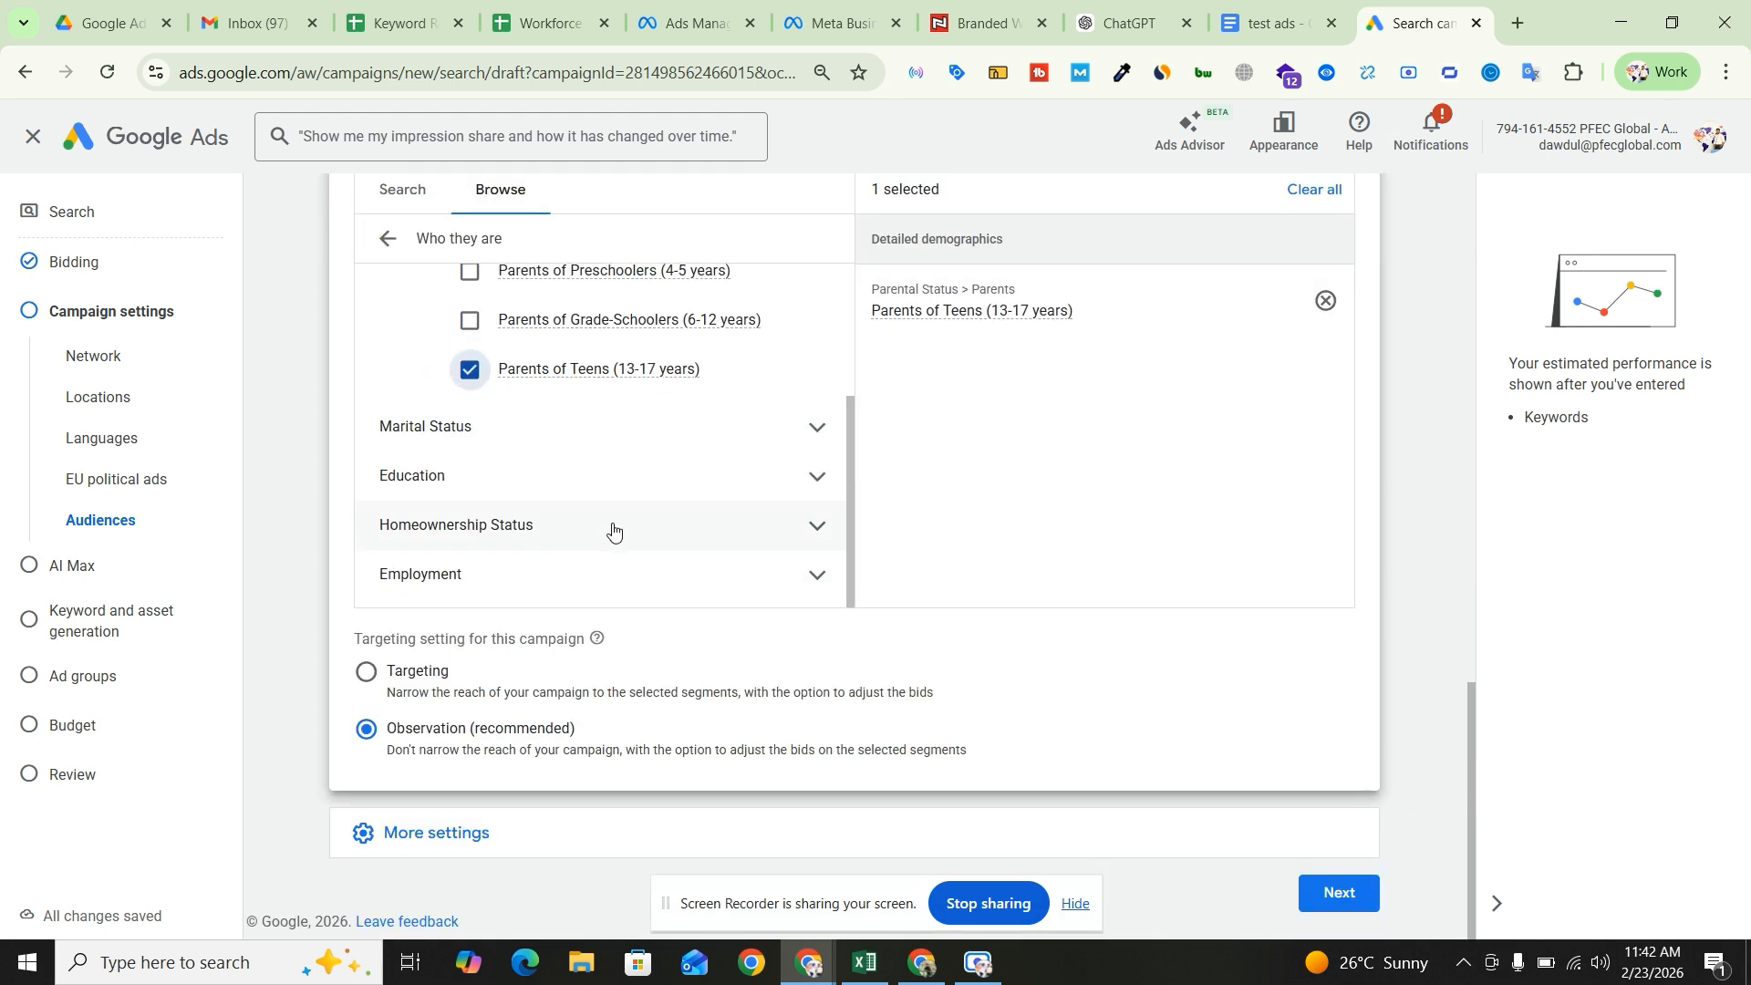
{"action": "left_click", "coordinate": [706, 478]}
{"action": "scroll", "coordinate": [638, 584], "scroll_direction": "down", "scroll_amount": 1}
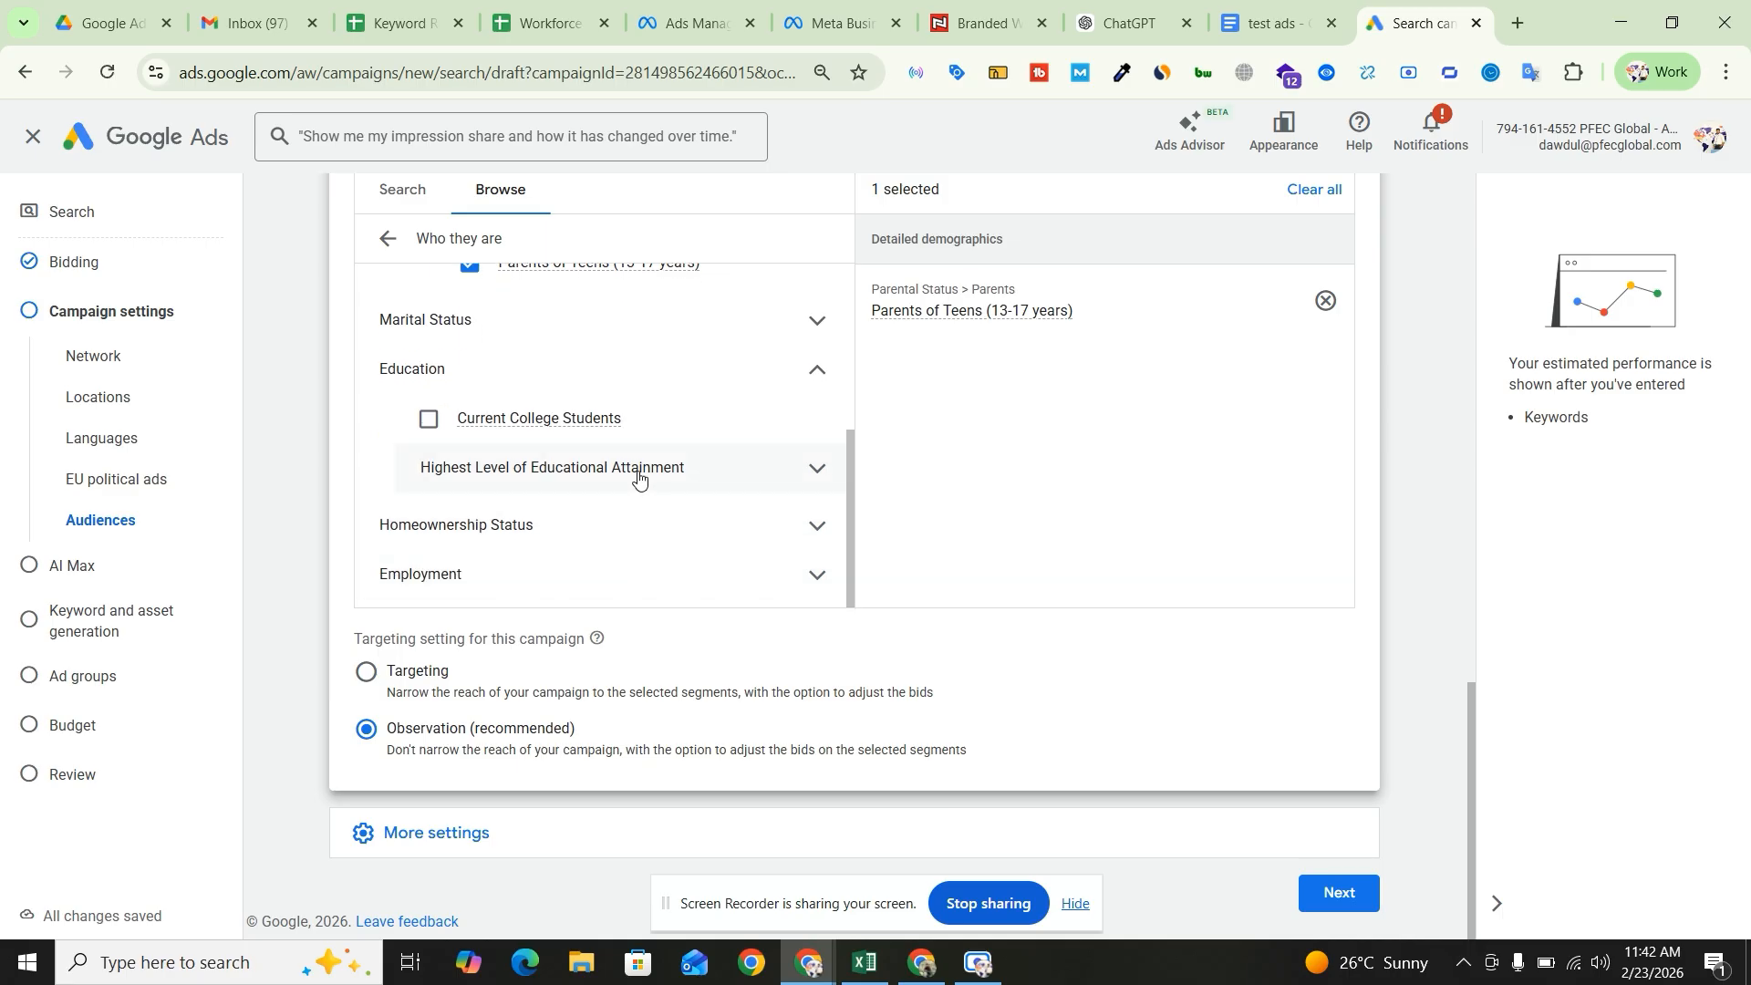
{"action": "left_click", "coordinate": [428, 419]}
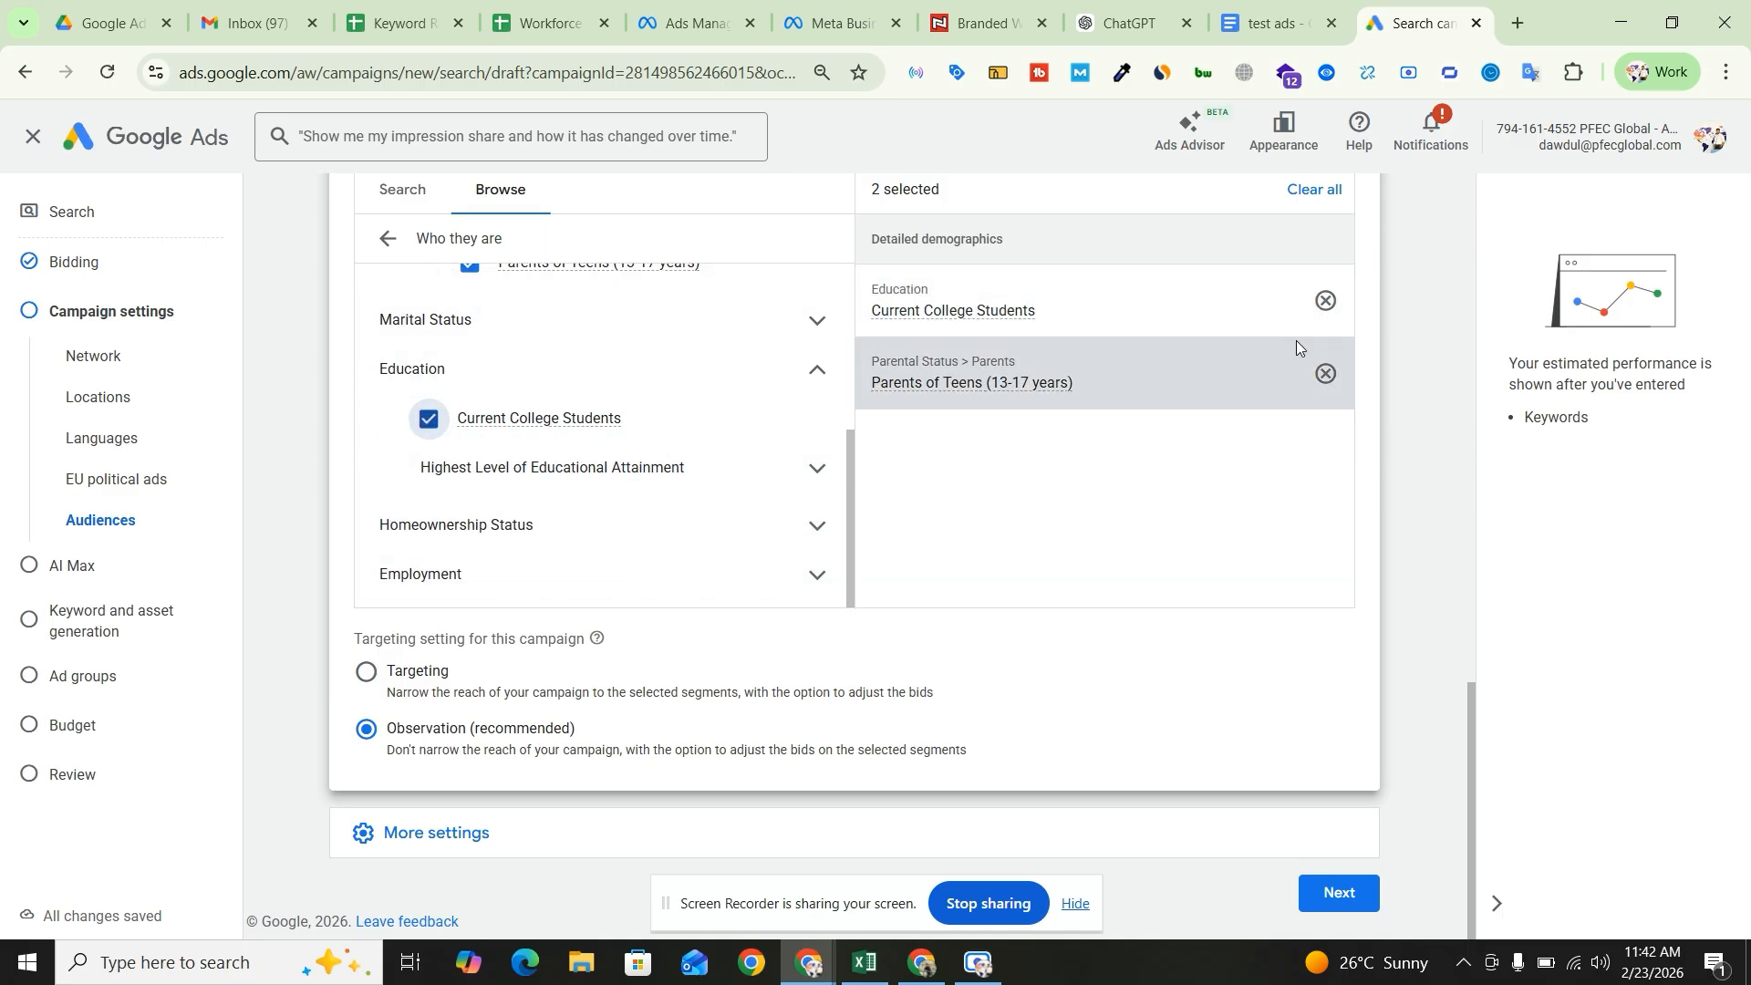
{"action": "left_click", "coordinate": [388, 239]}
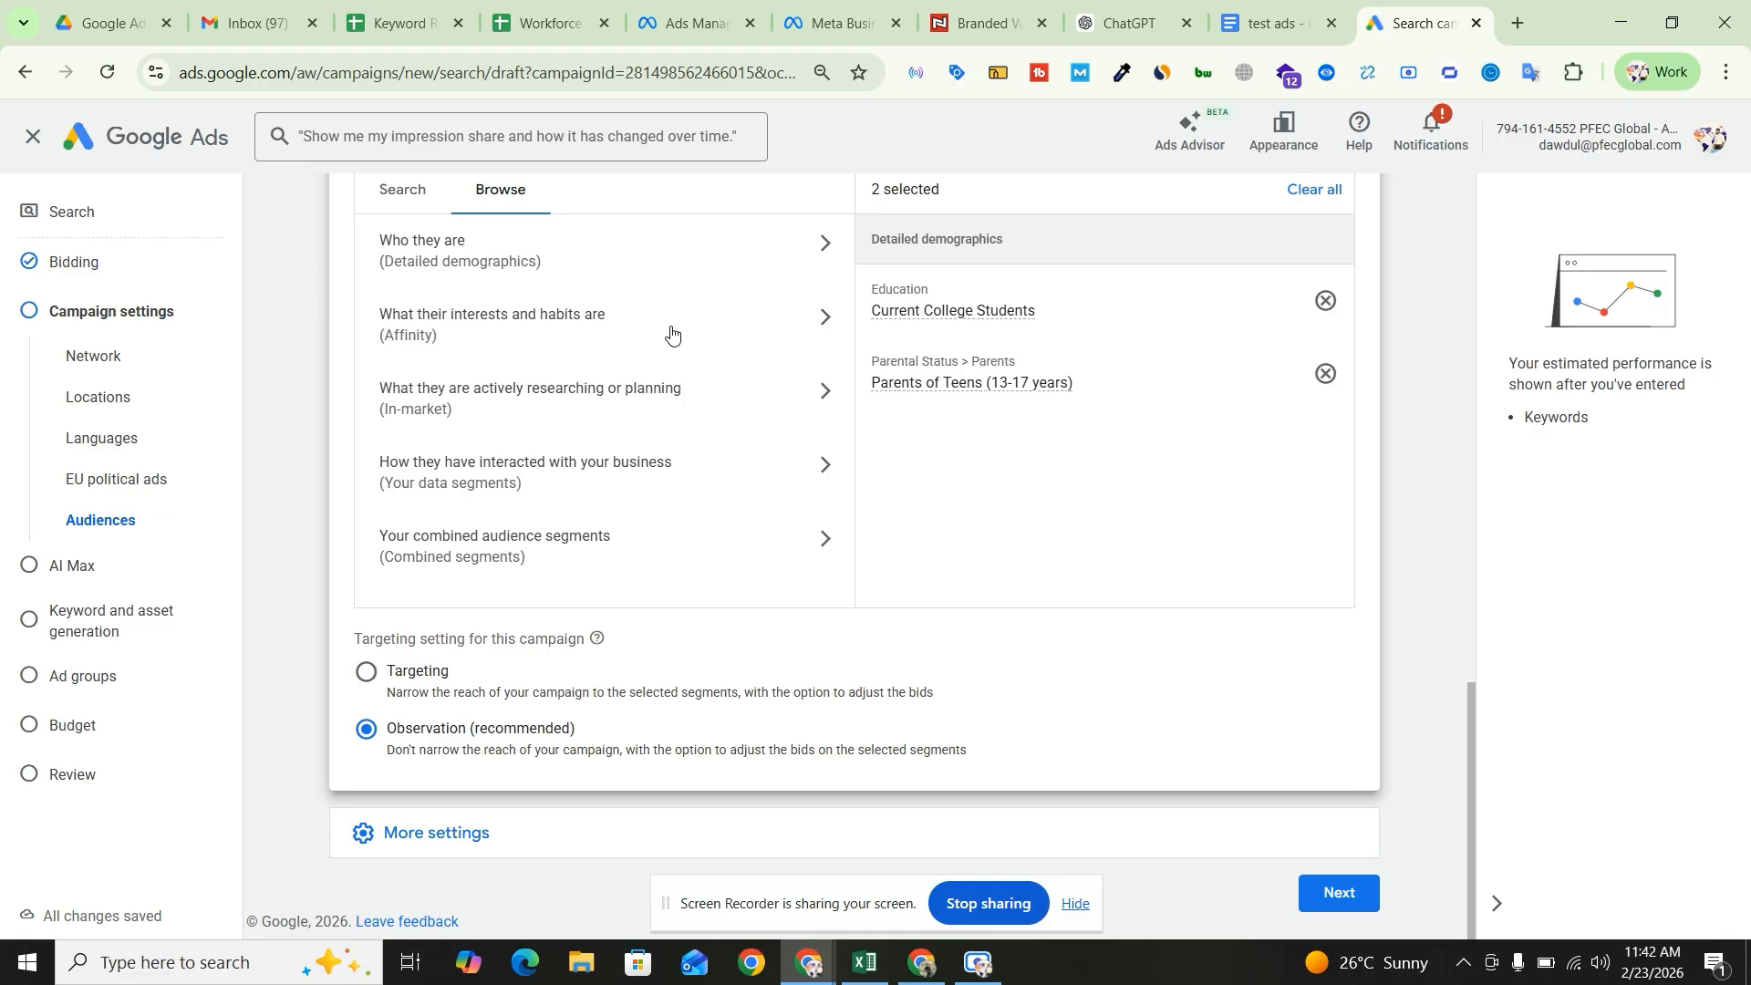
- Look through the affinity and in-market audience segments without selecting any
{"action": "left_click", "coordinate": [671, 334]}
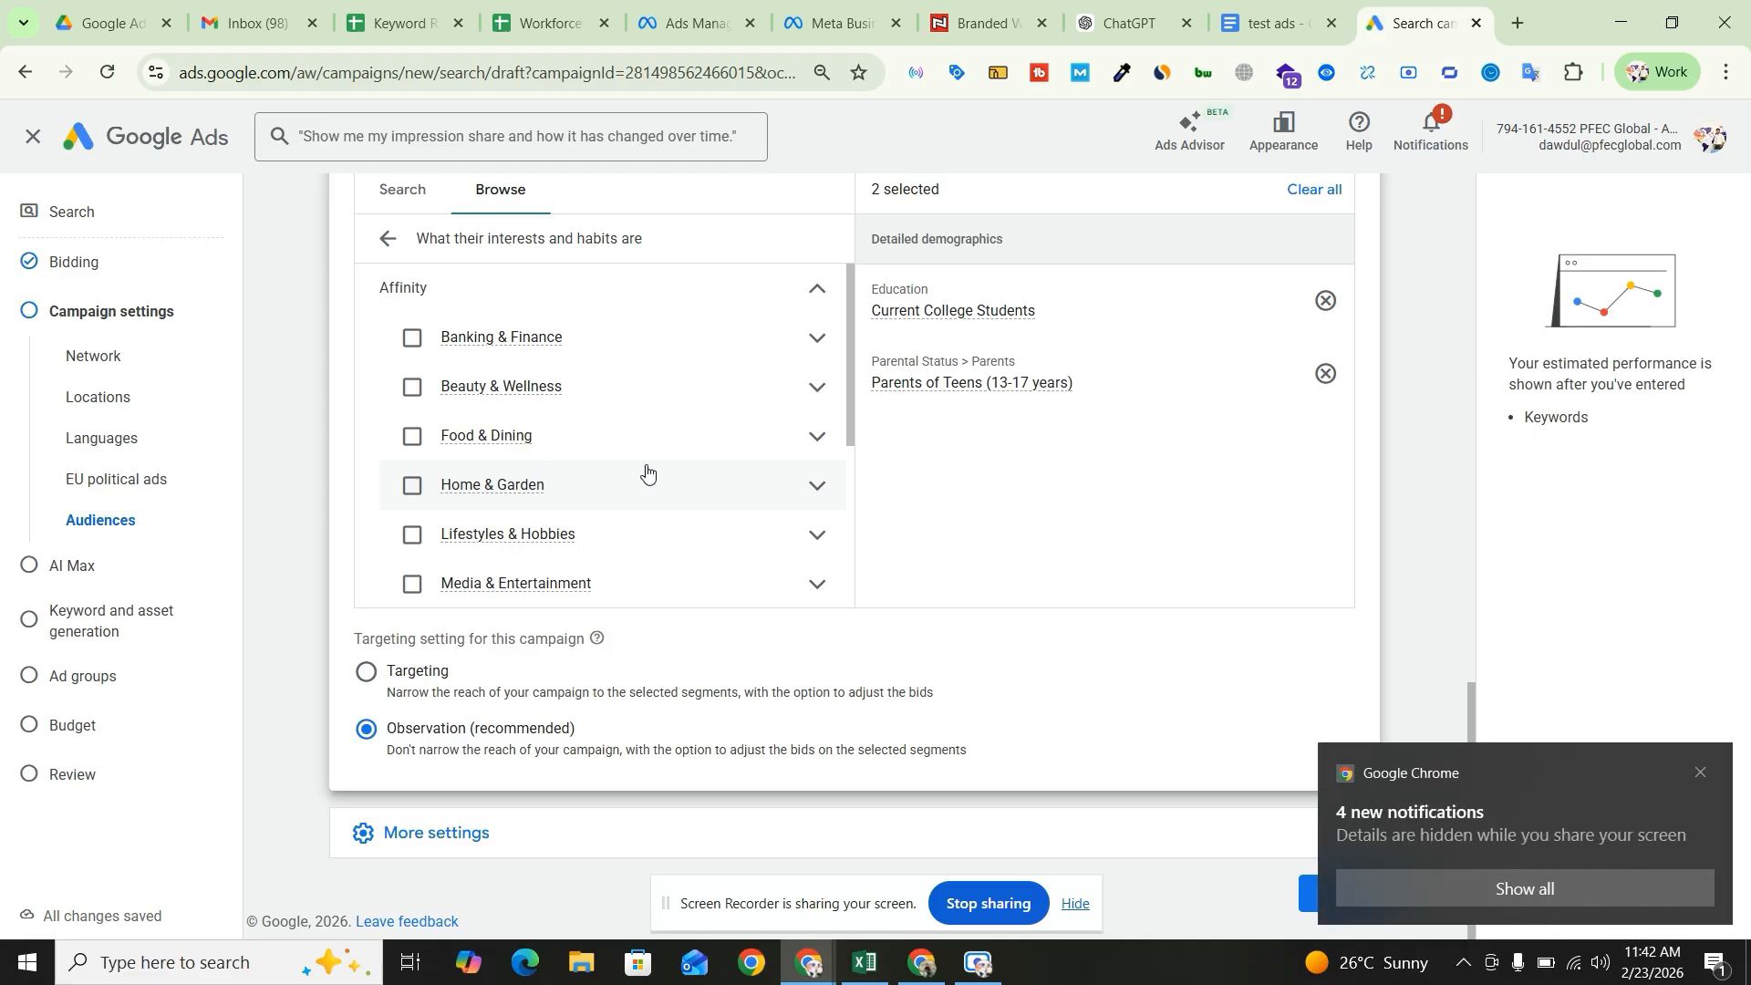
{"action": "left_click", "coordinate": [1701, 772]}
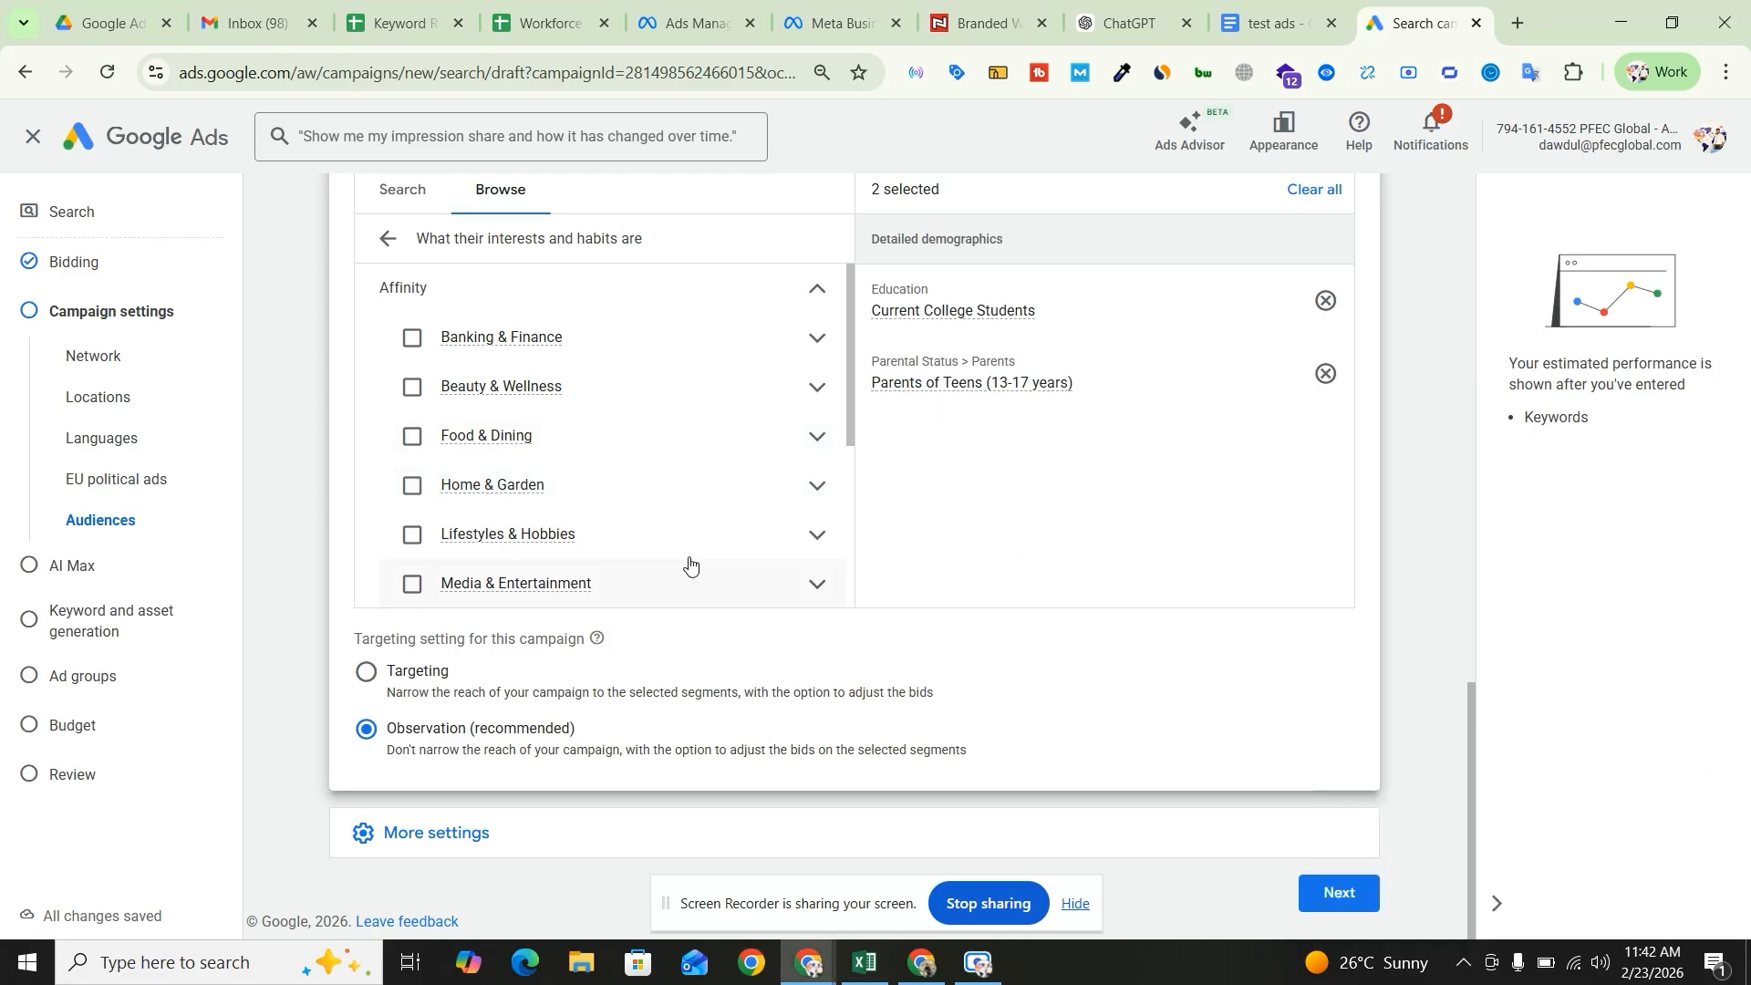
{"action": "scroll", "coordinate": [603, 452], "scroll_direction": "down", "scroll_amount": 1}
{"action": "scroll", "coordinate": [605, 456], "scroll_direction": "down", "scroll_amount": 3}
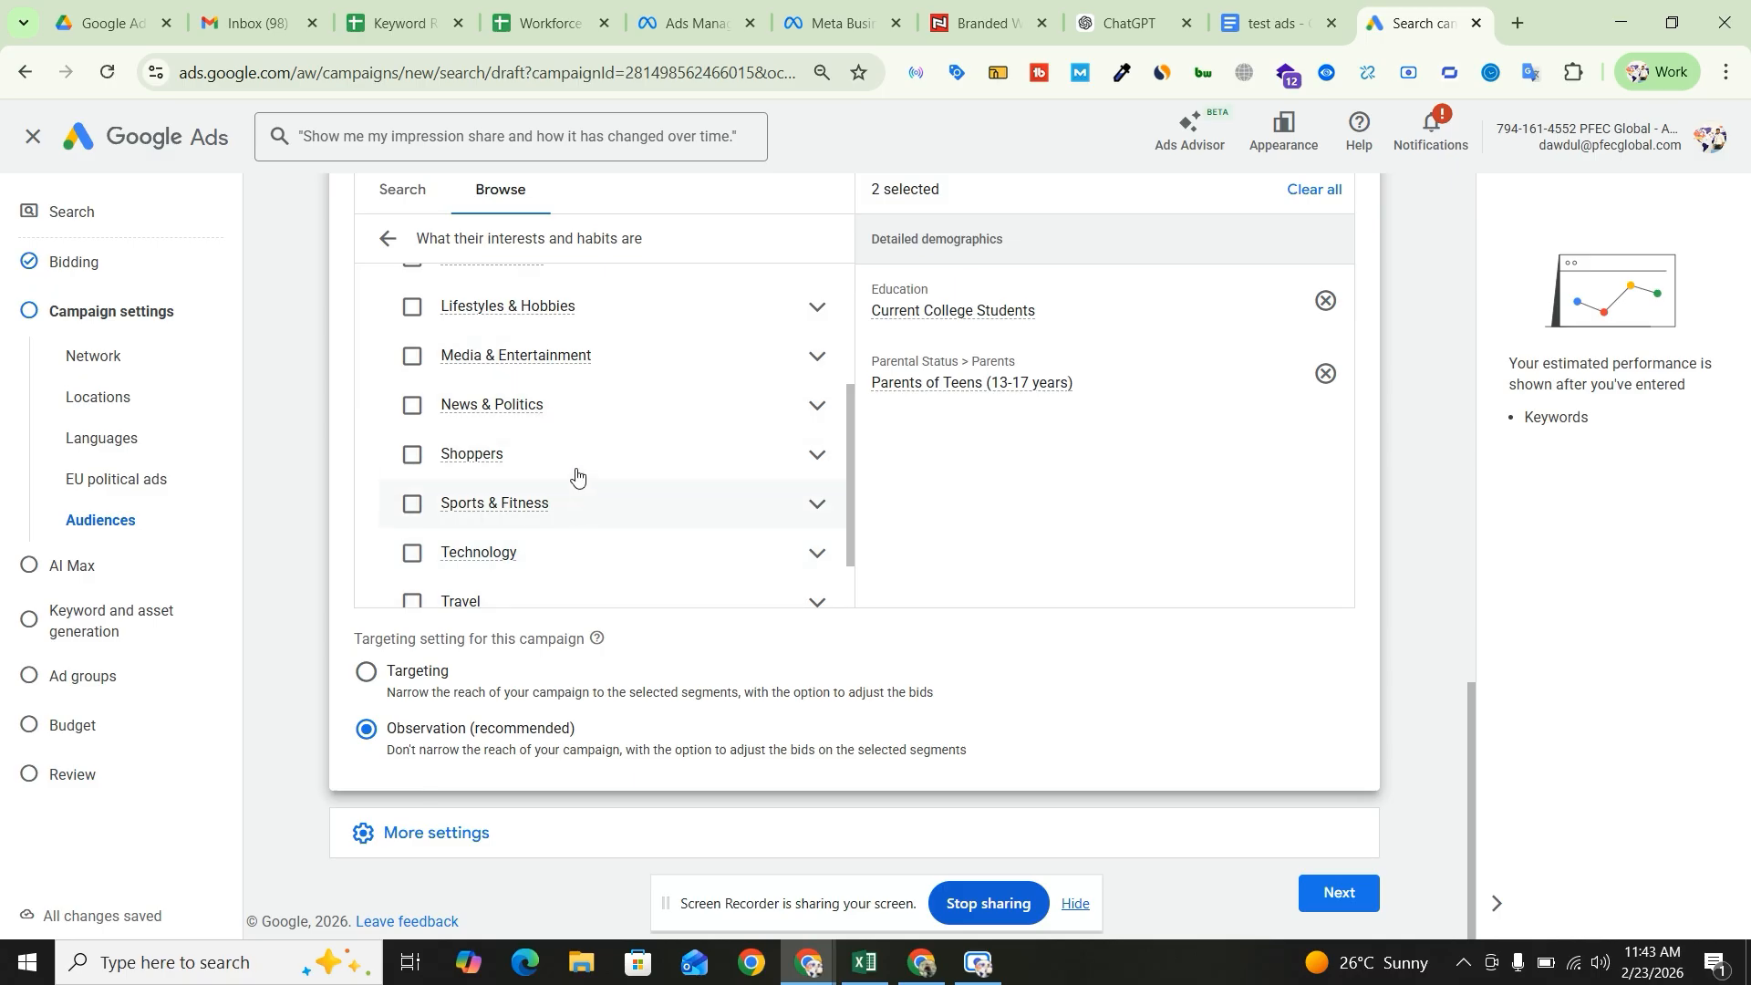
{"action": "left_click", "coordinate": [388, 239]}
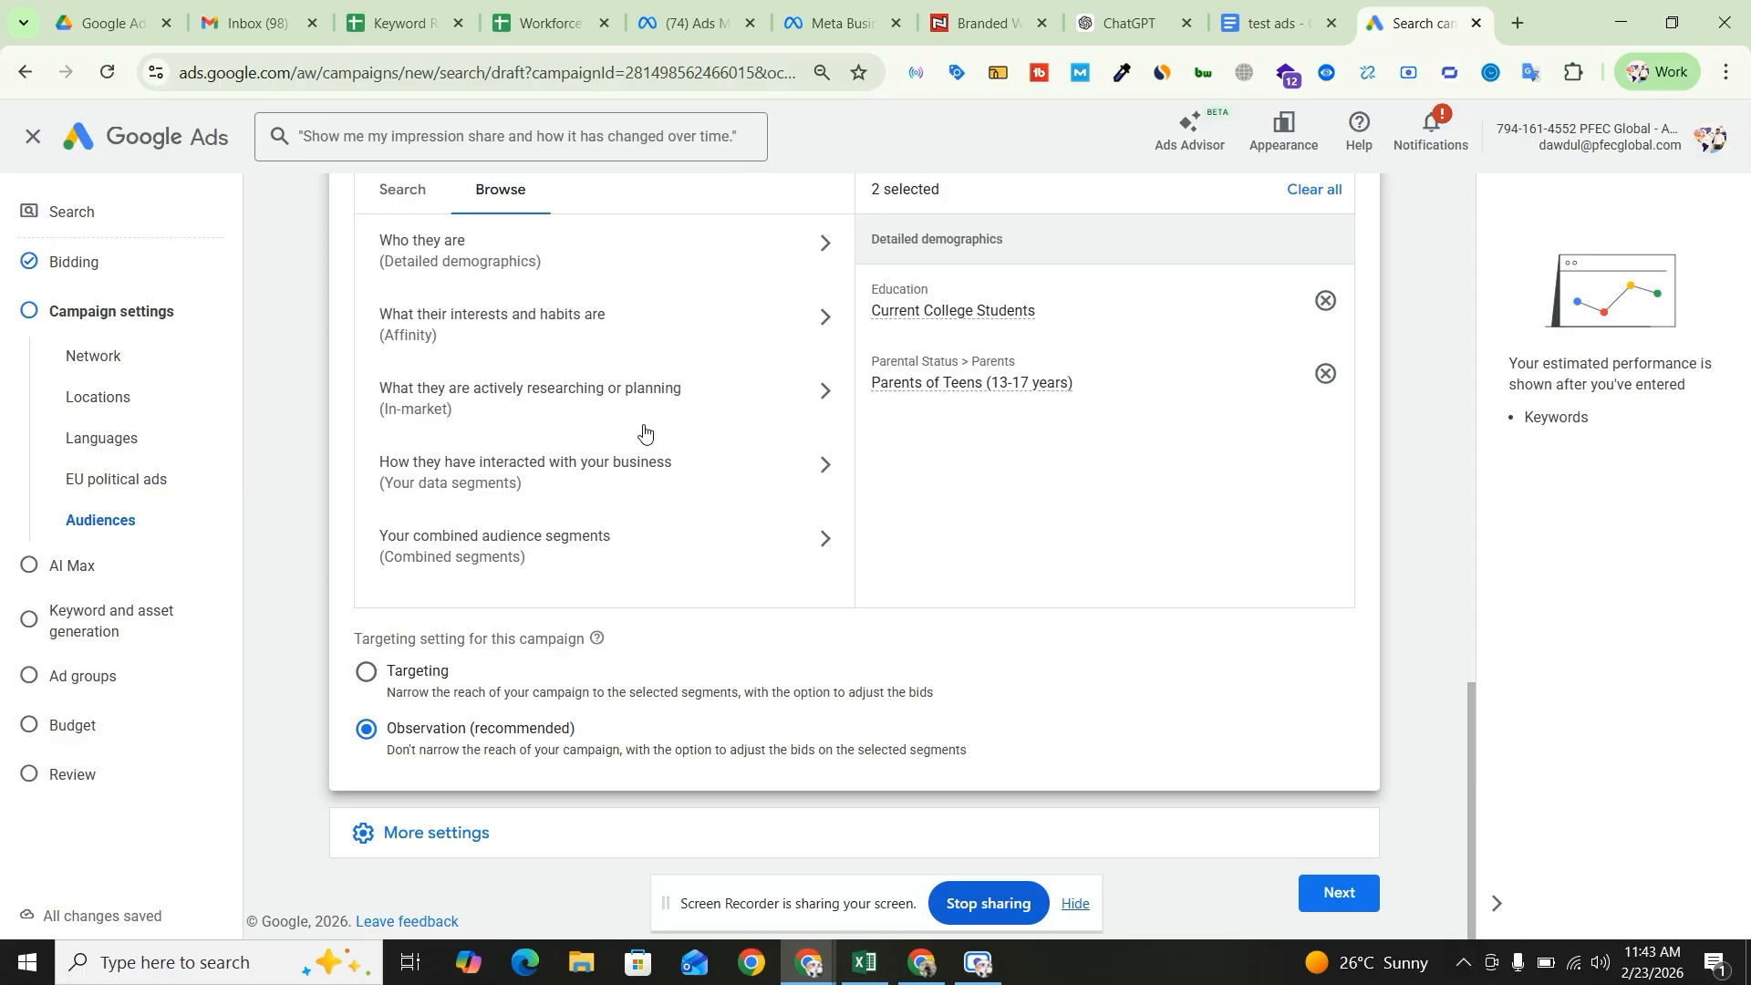
{"action": "left_click", "coordinate": [732, 394]}
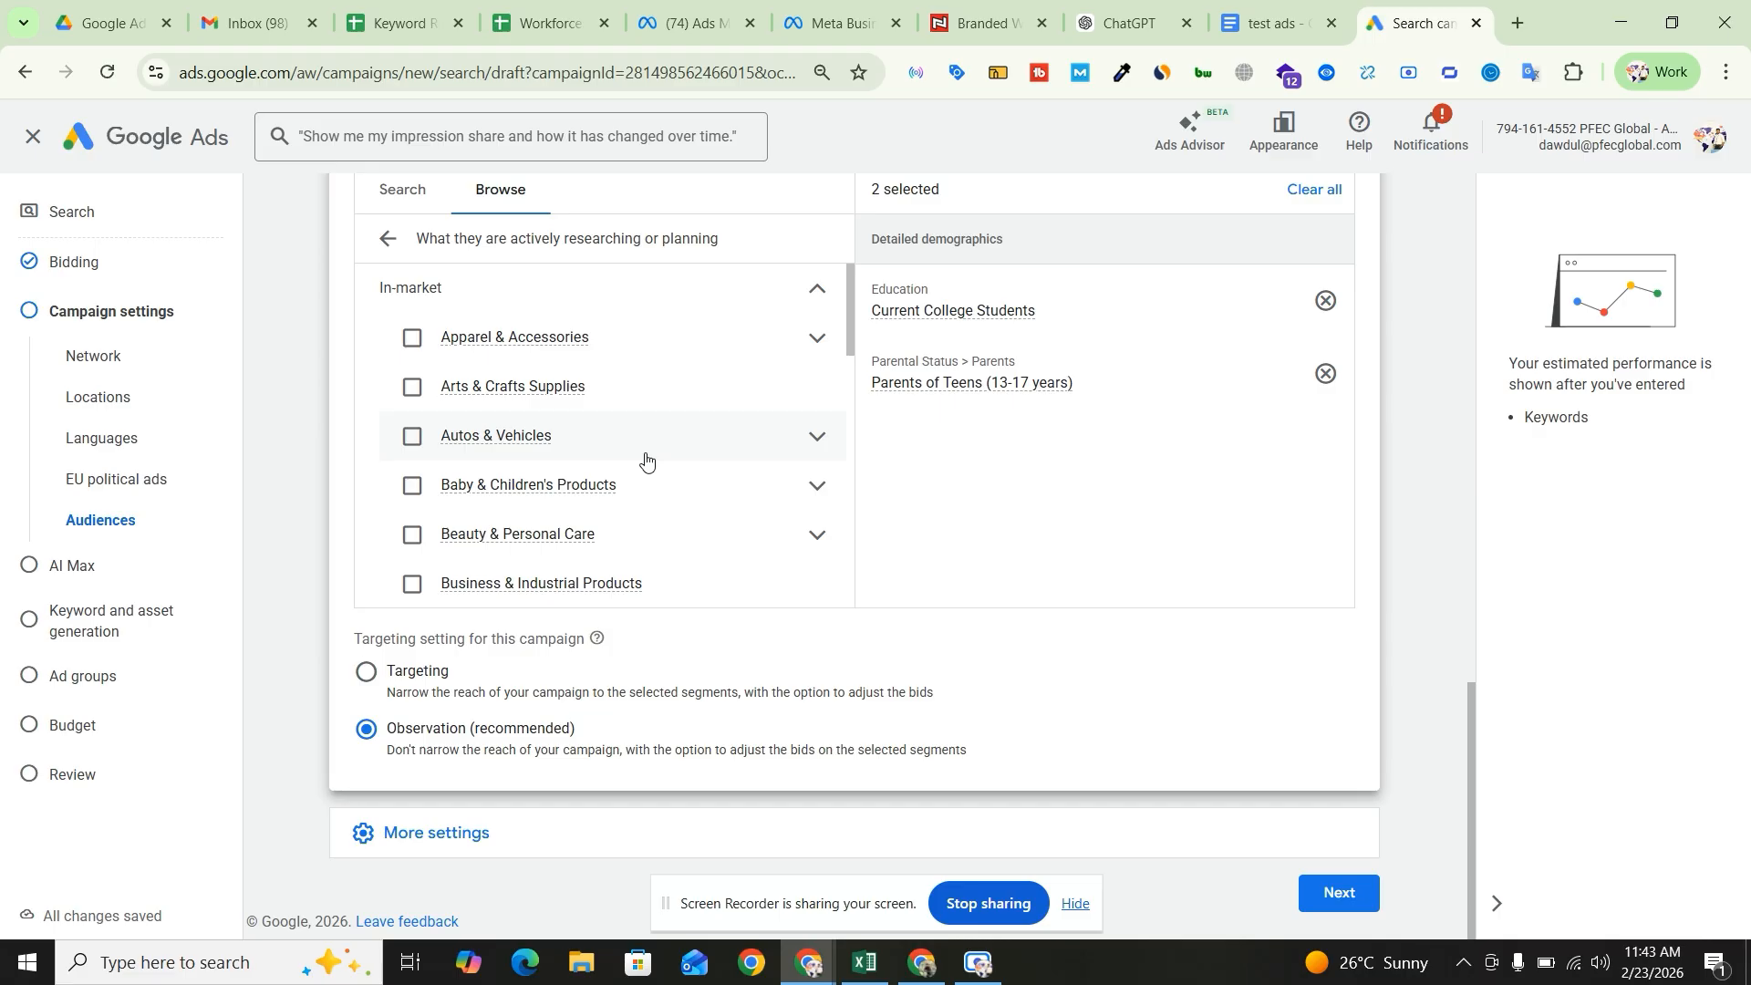
{"action": "scroll", "coordinate": [623, 438], "scroll_direction": "down", "scroll_amount": 6}
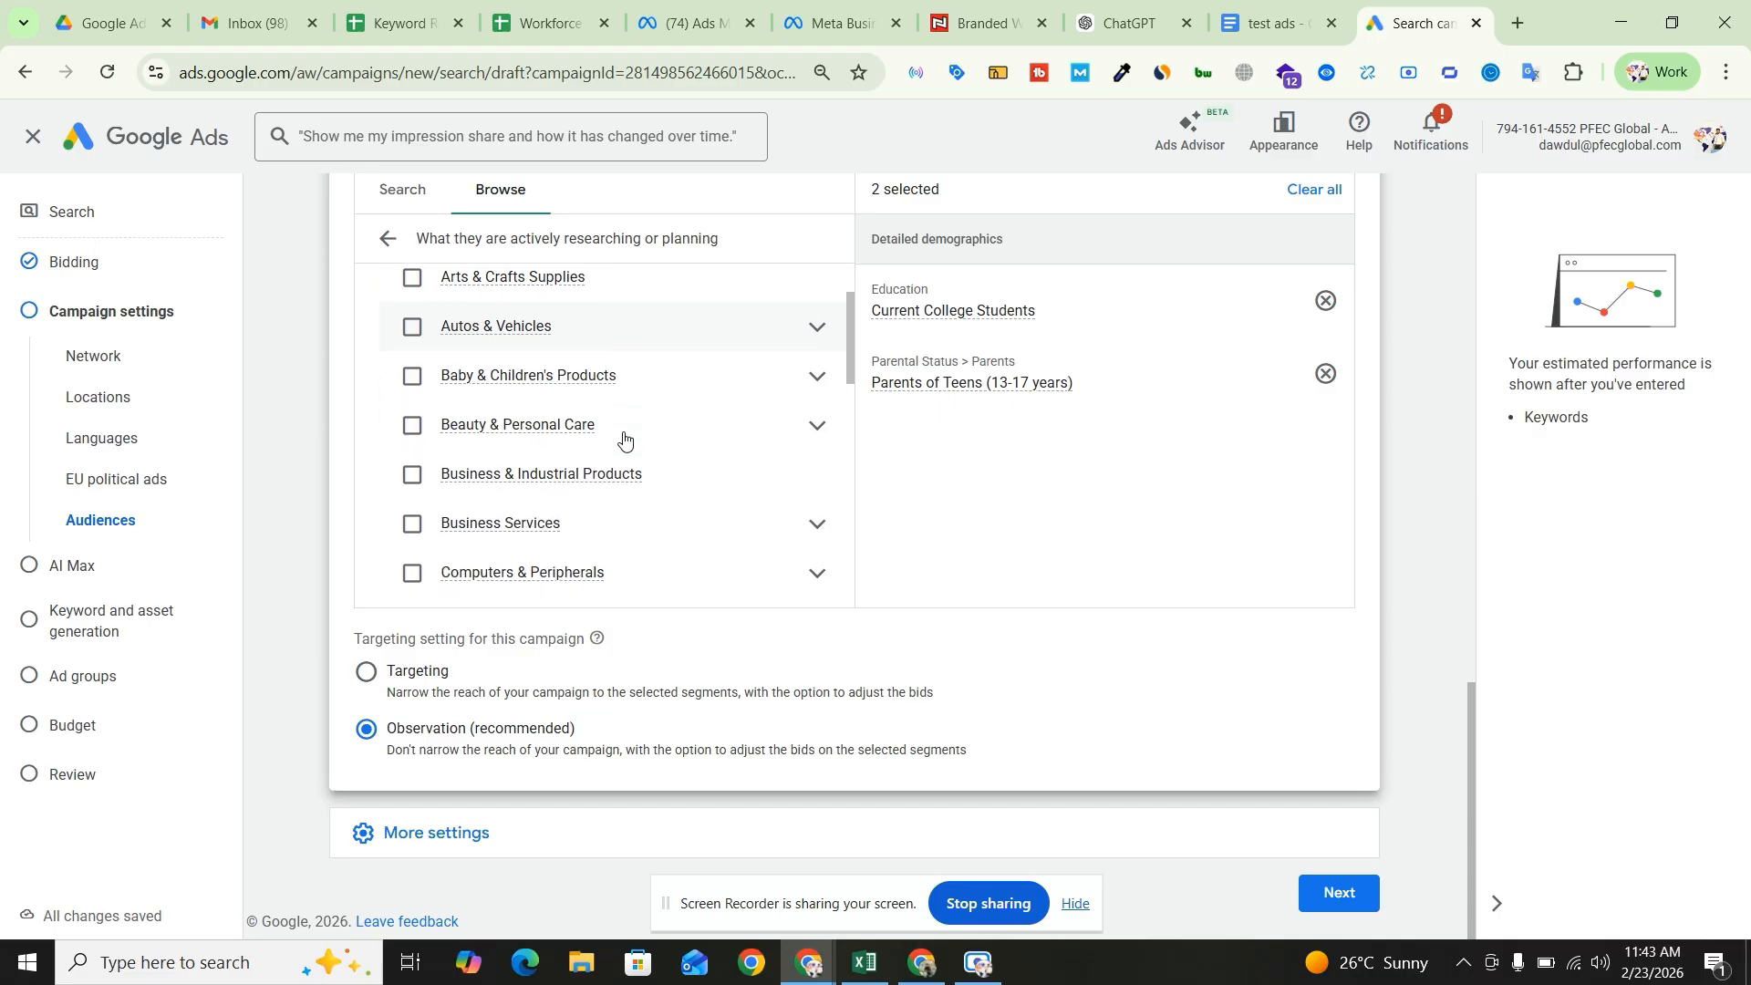
{"action": "scroll", "coordinate": [623, 438], "scroll_direction": "down", "scroll_amount": 5}
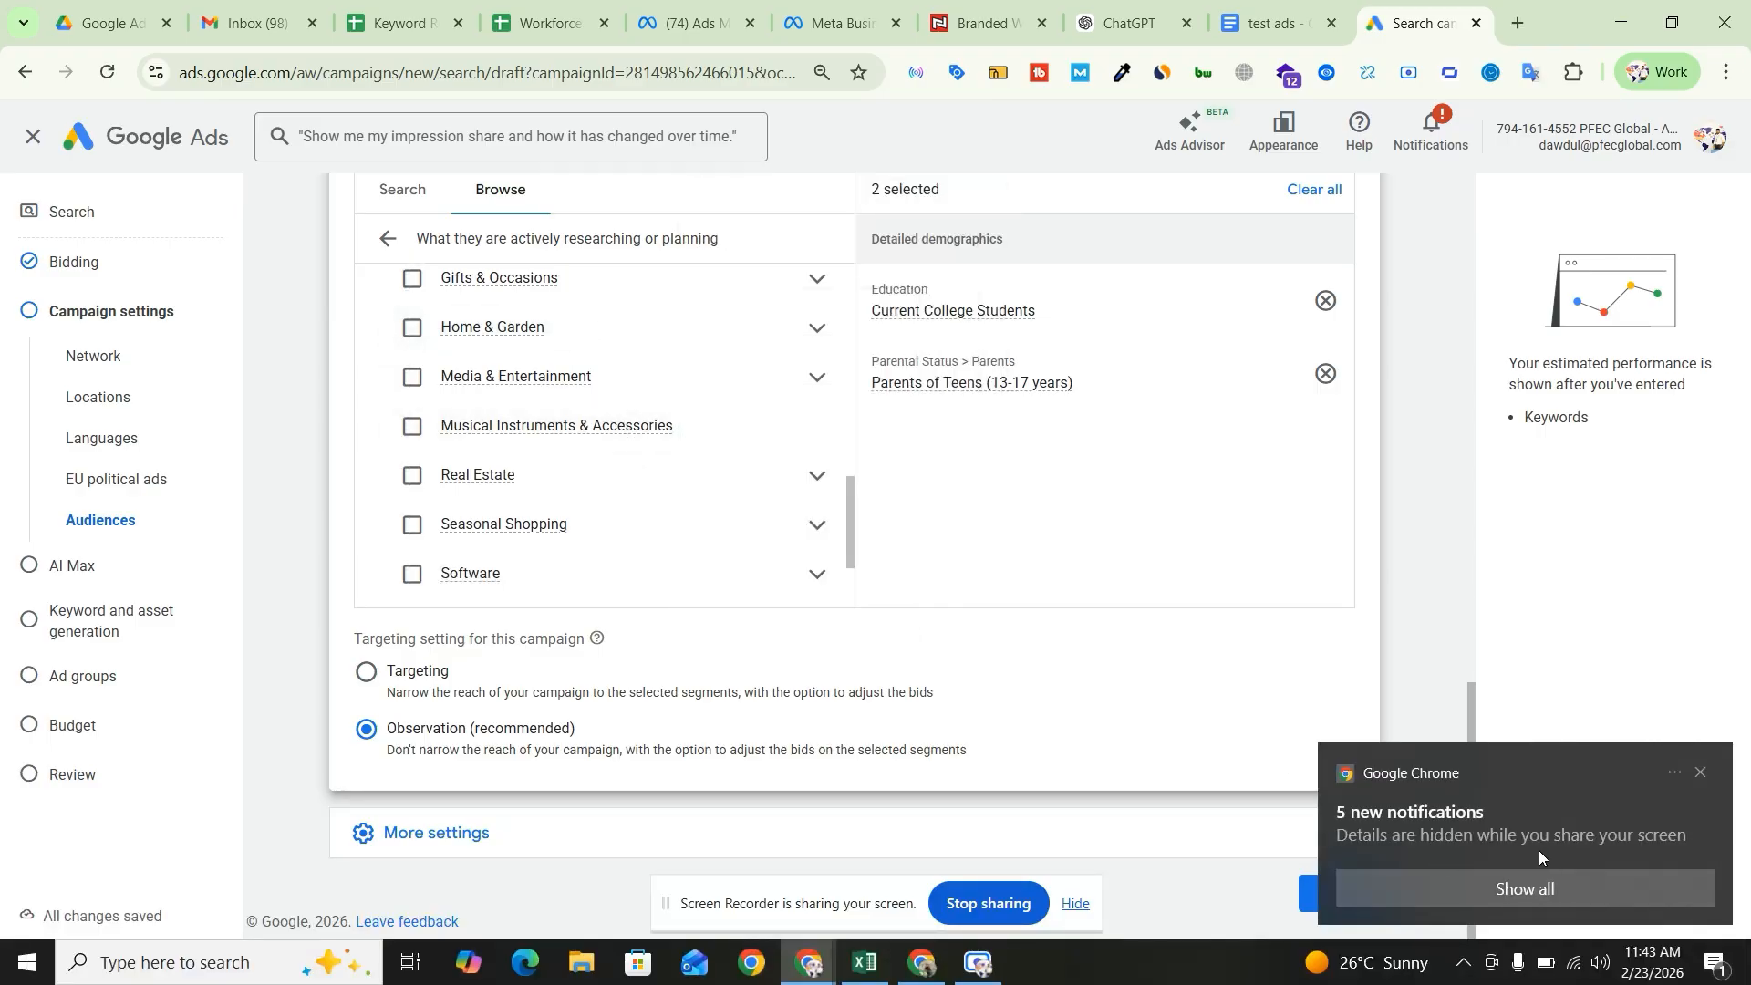
{"action": "left_click", "coordinate": [1704, 776]}
{"action": "scroll", "coordinate": [382, 288], "scroll_direction": "up", "scroll_amount": 3}
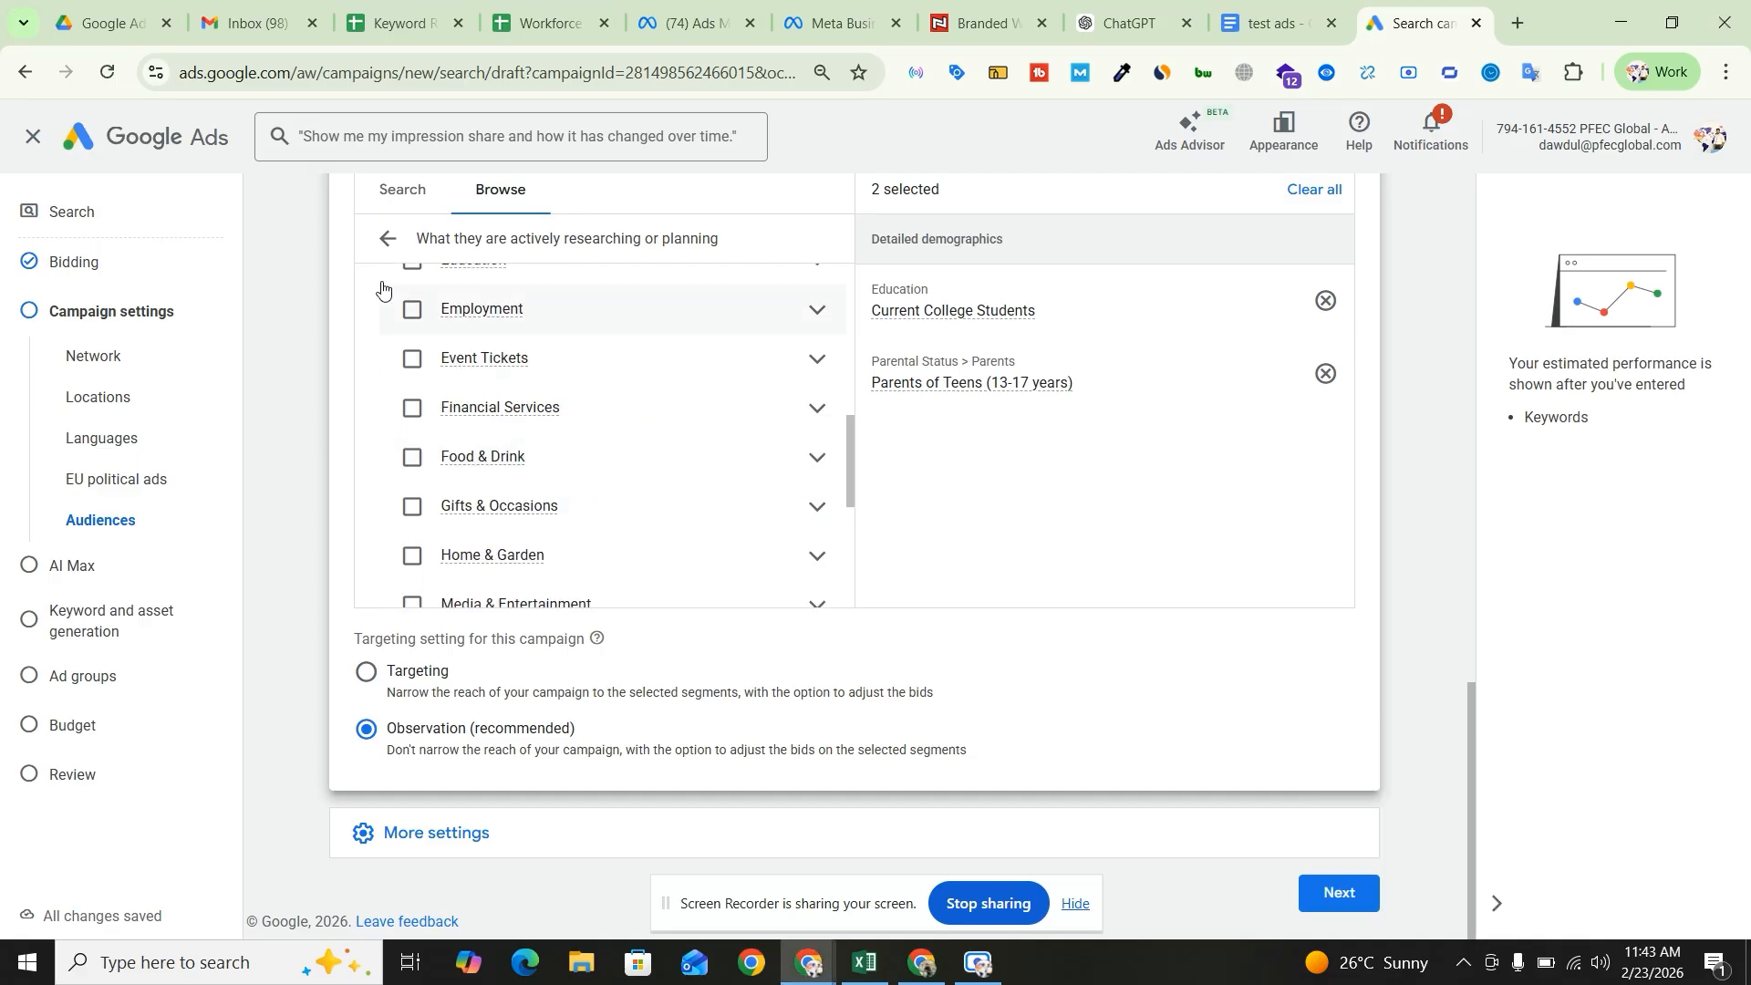
{"action": "left_click", "coordinate": [387, 238]}
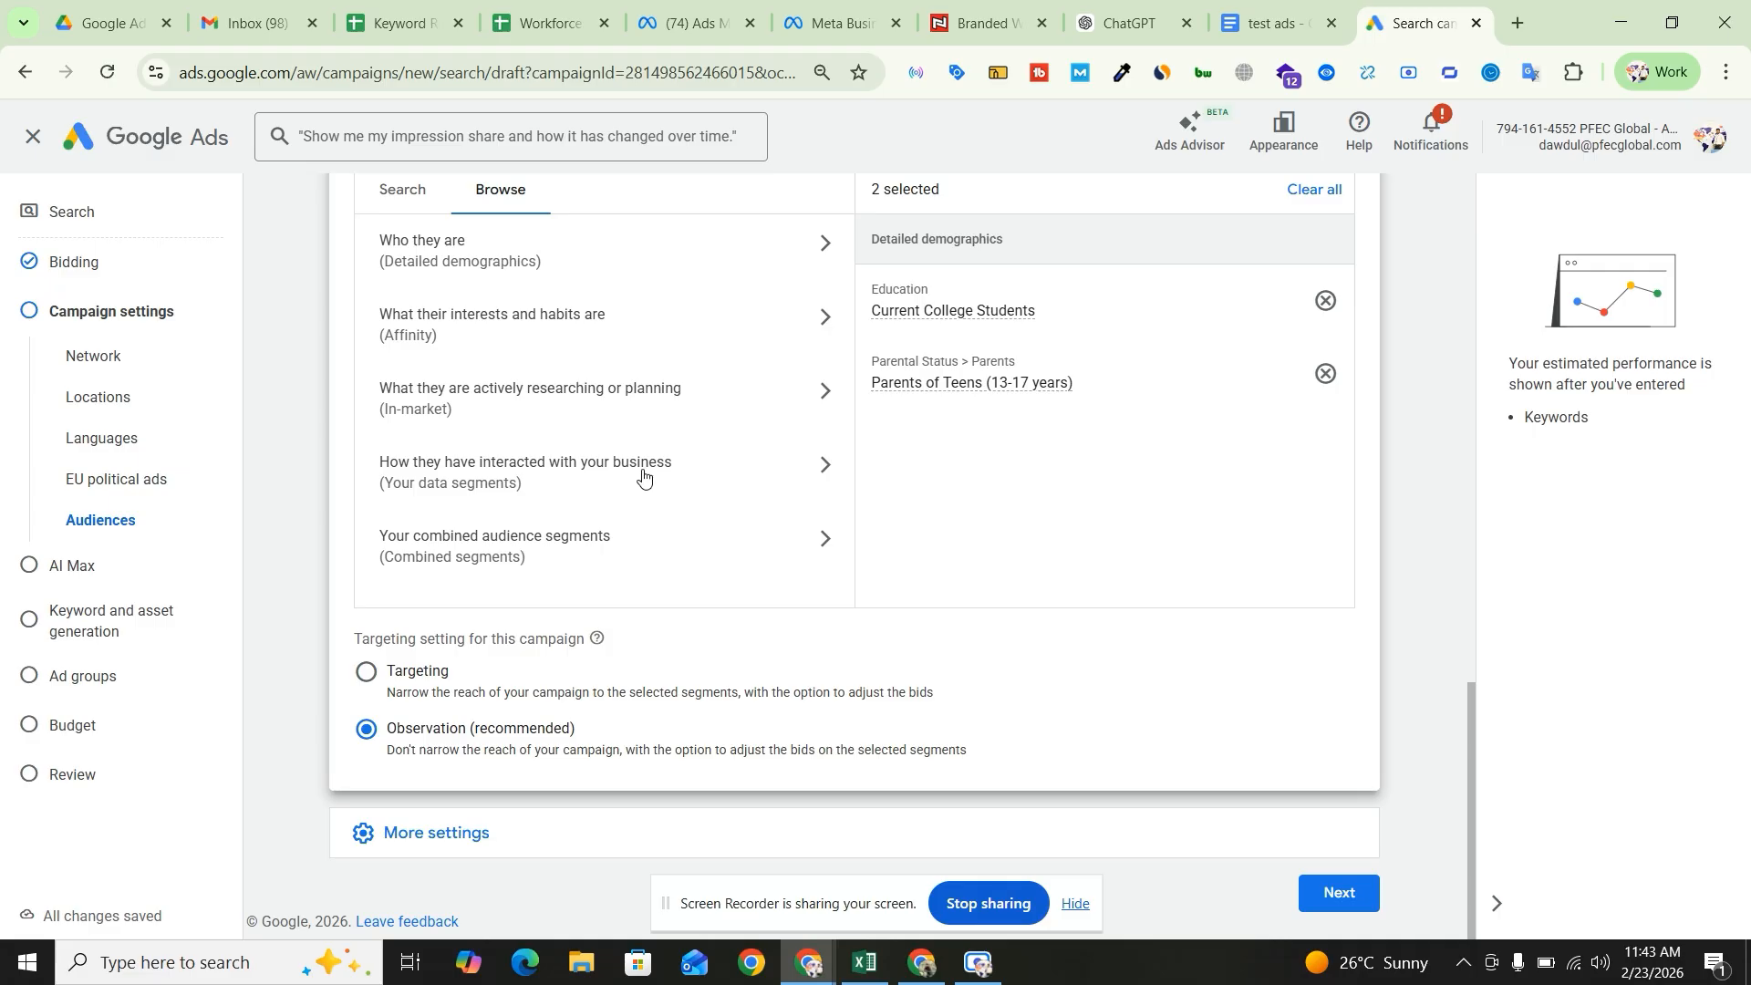
- Examine the customer lists among the business-interaction segments and check the combined audience segments, without selecting any
{"action": "left_click", "coordinate": [683, 475]}
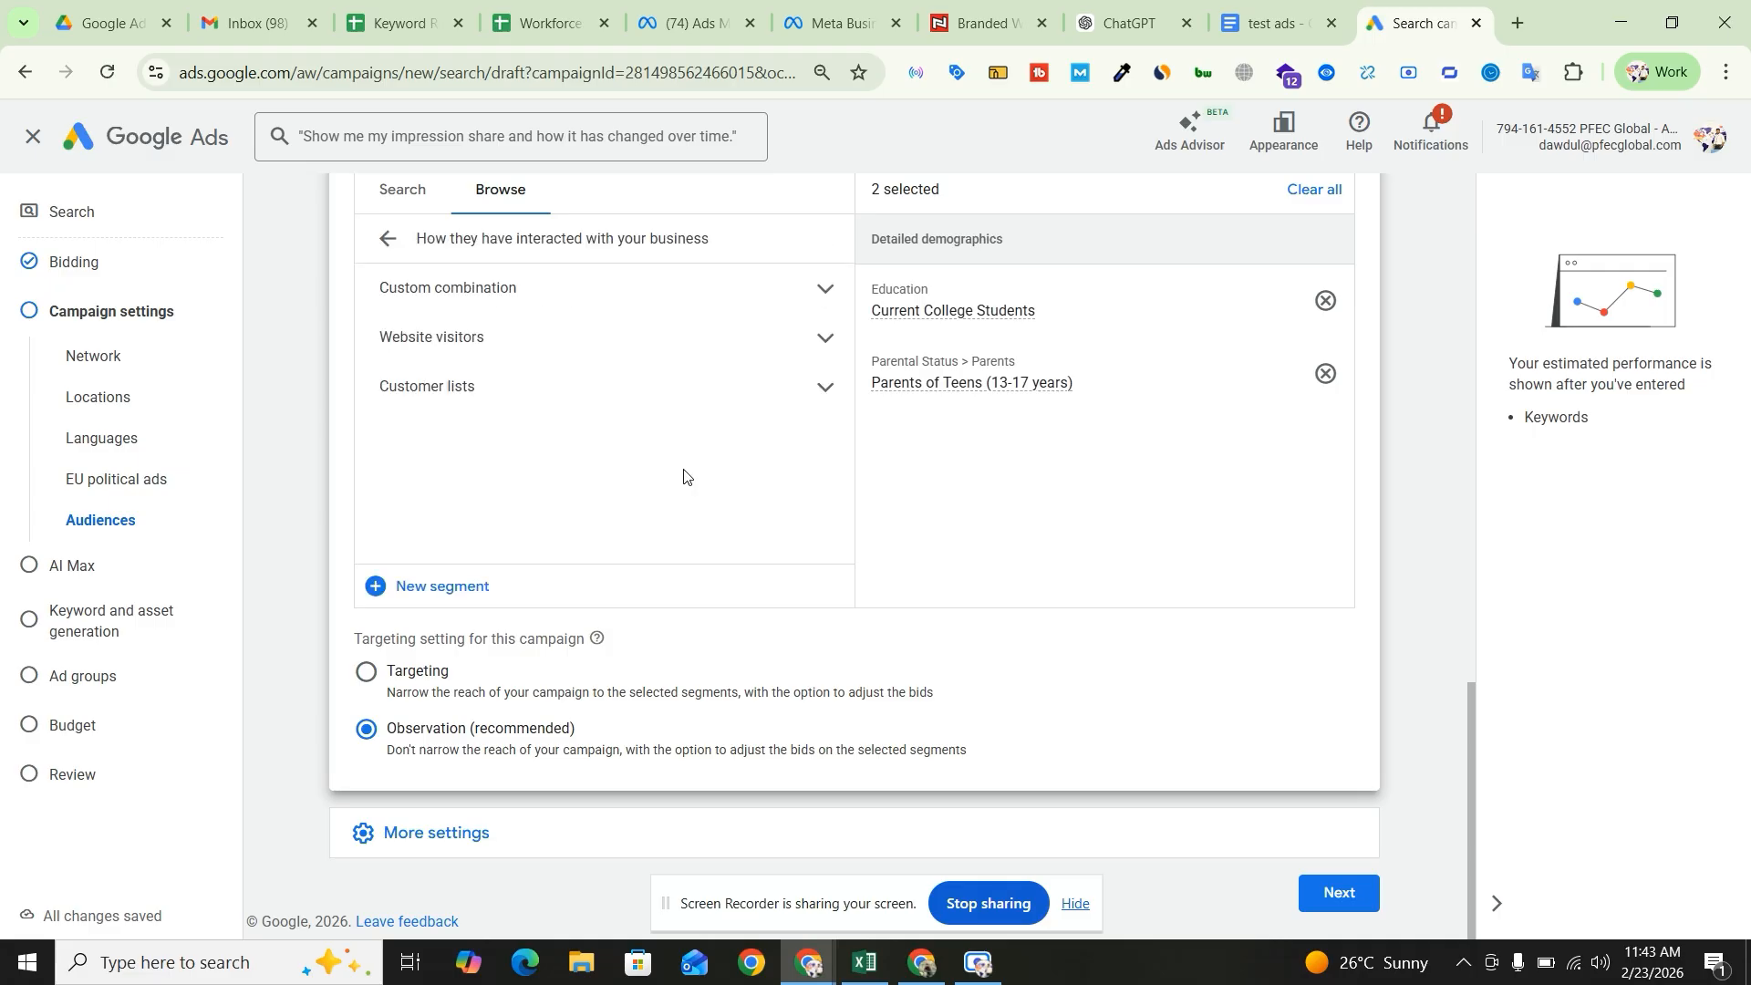
{"action": "left_click", "coordinate": [535, 402]}
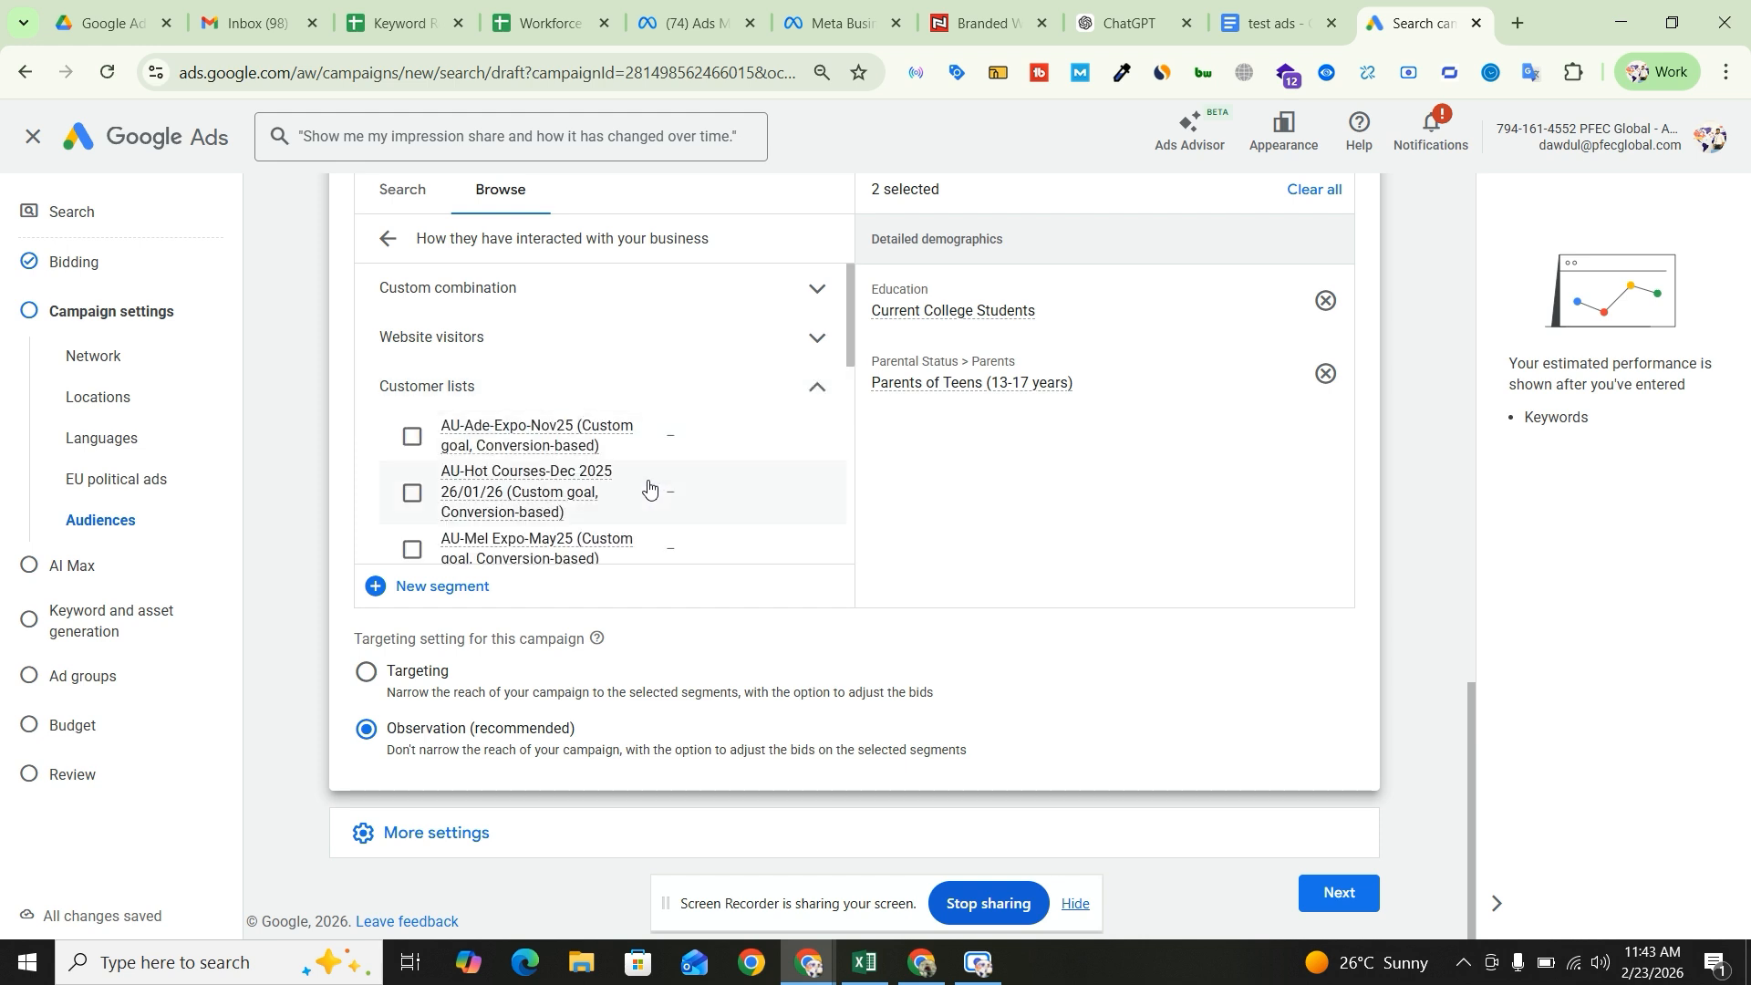
{"action": "scroll", "coordinate": [649, 493], "scroll_direction": "down", "scroll_amount": 5}
{"action": "scroll", "coordinate": [561, 524], "scroll_direction": "up", "scroll_amount": 2}
{"action": "scroll", "coordinate": [575, 483], "scroll_direction": "down", "scroll_amount": 3}
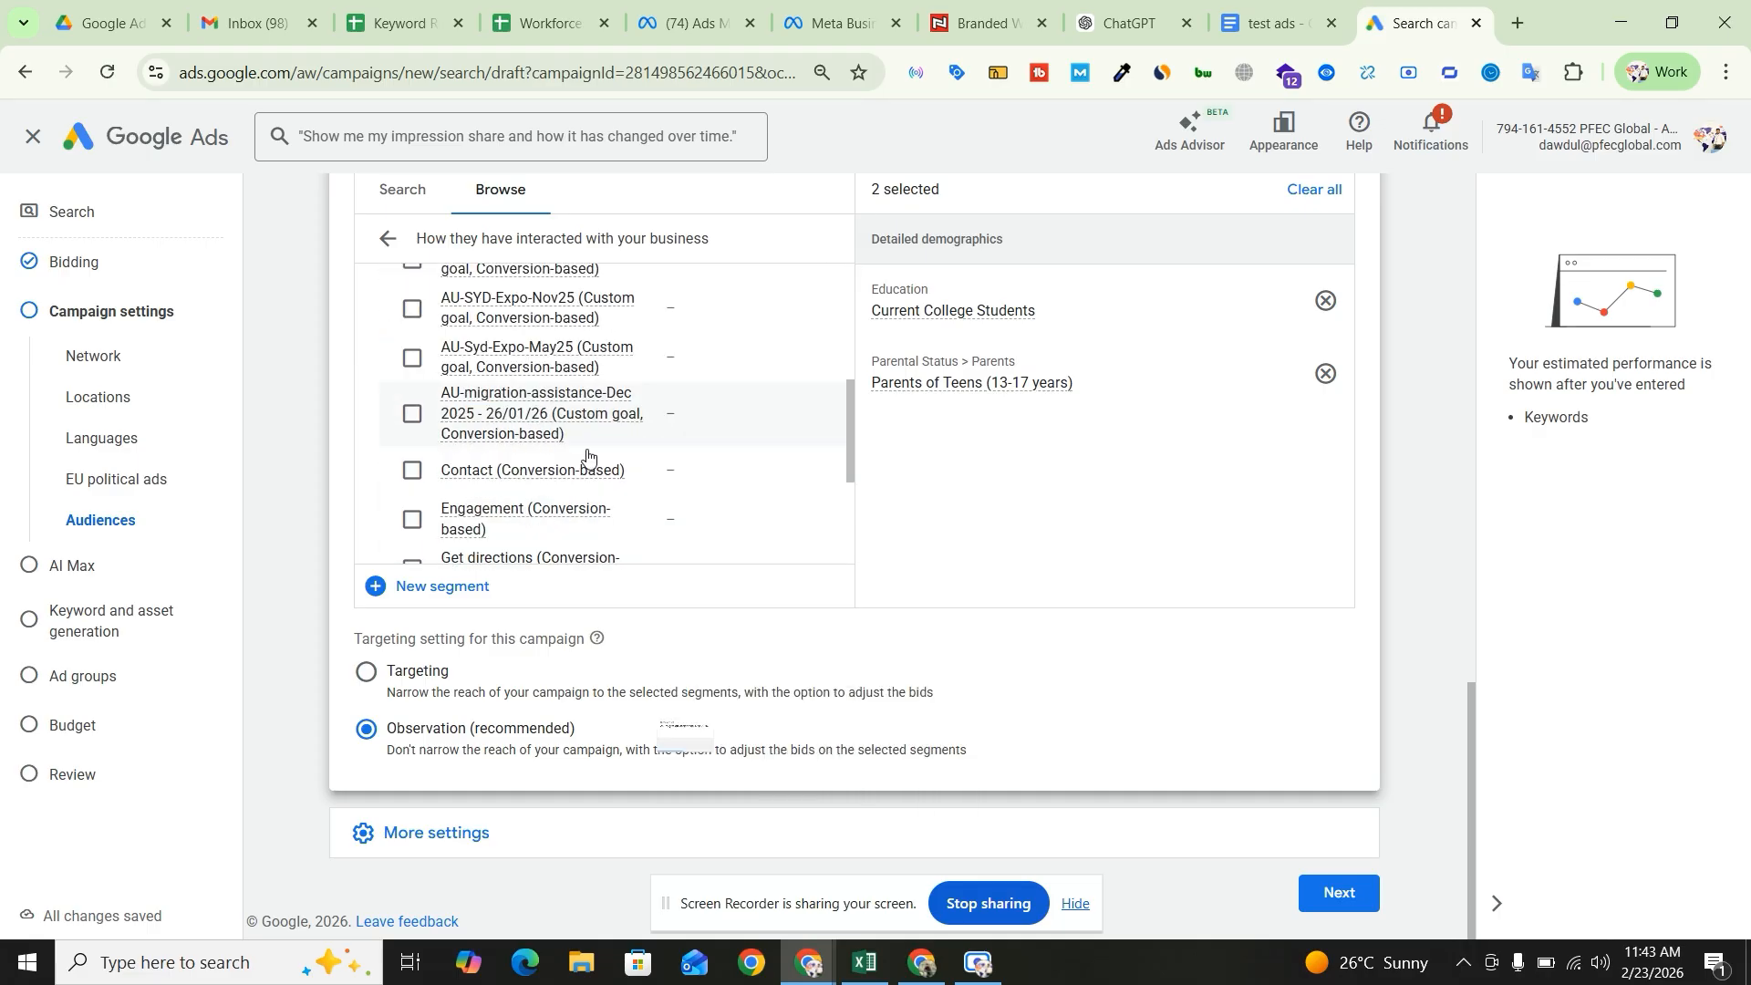
{"action": "scroll", "coordinate": [493, 364], "scroll_direction": "up", "scroll_amount": 5}
{"action": "left_click", "coordinate": [390, 239]}
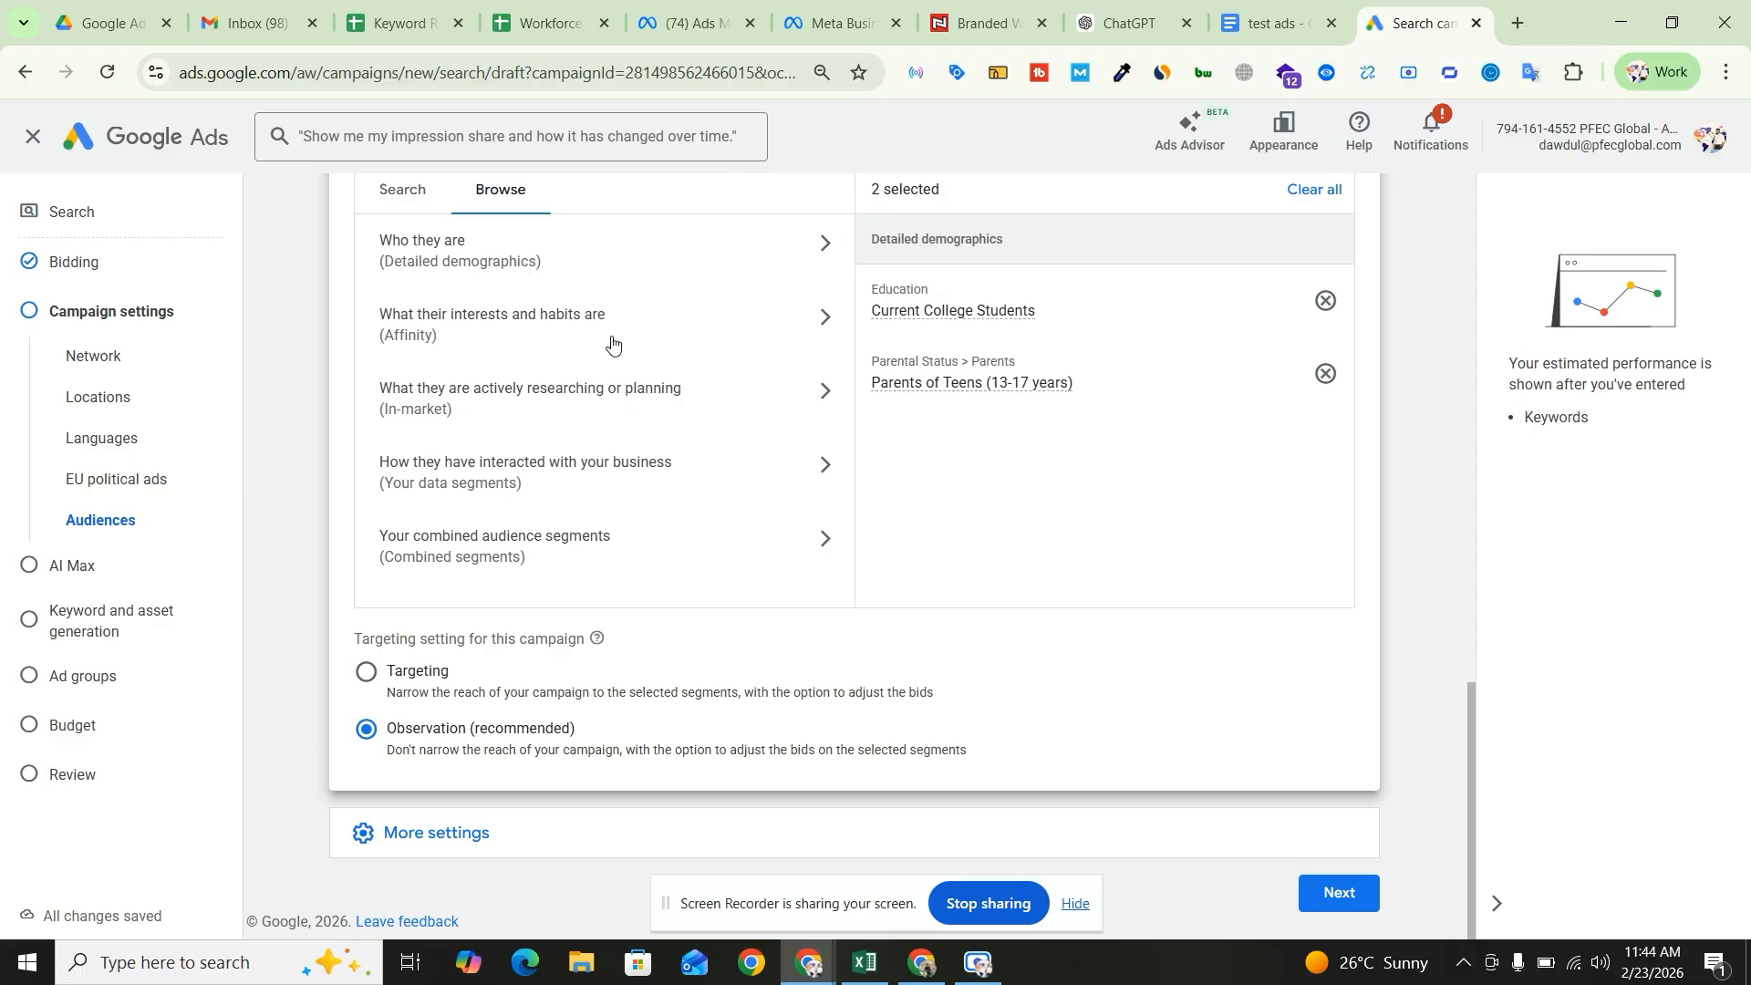
{"action": "left_click", "coordinate": [547, 567]}
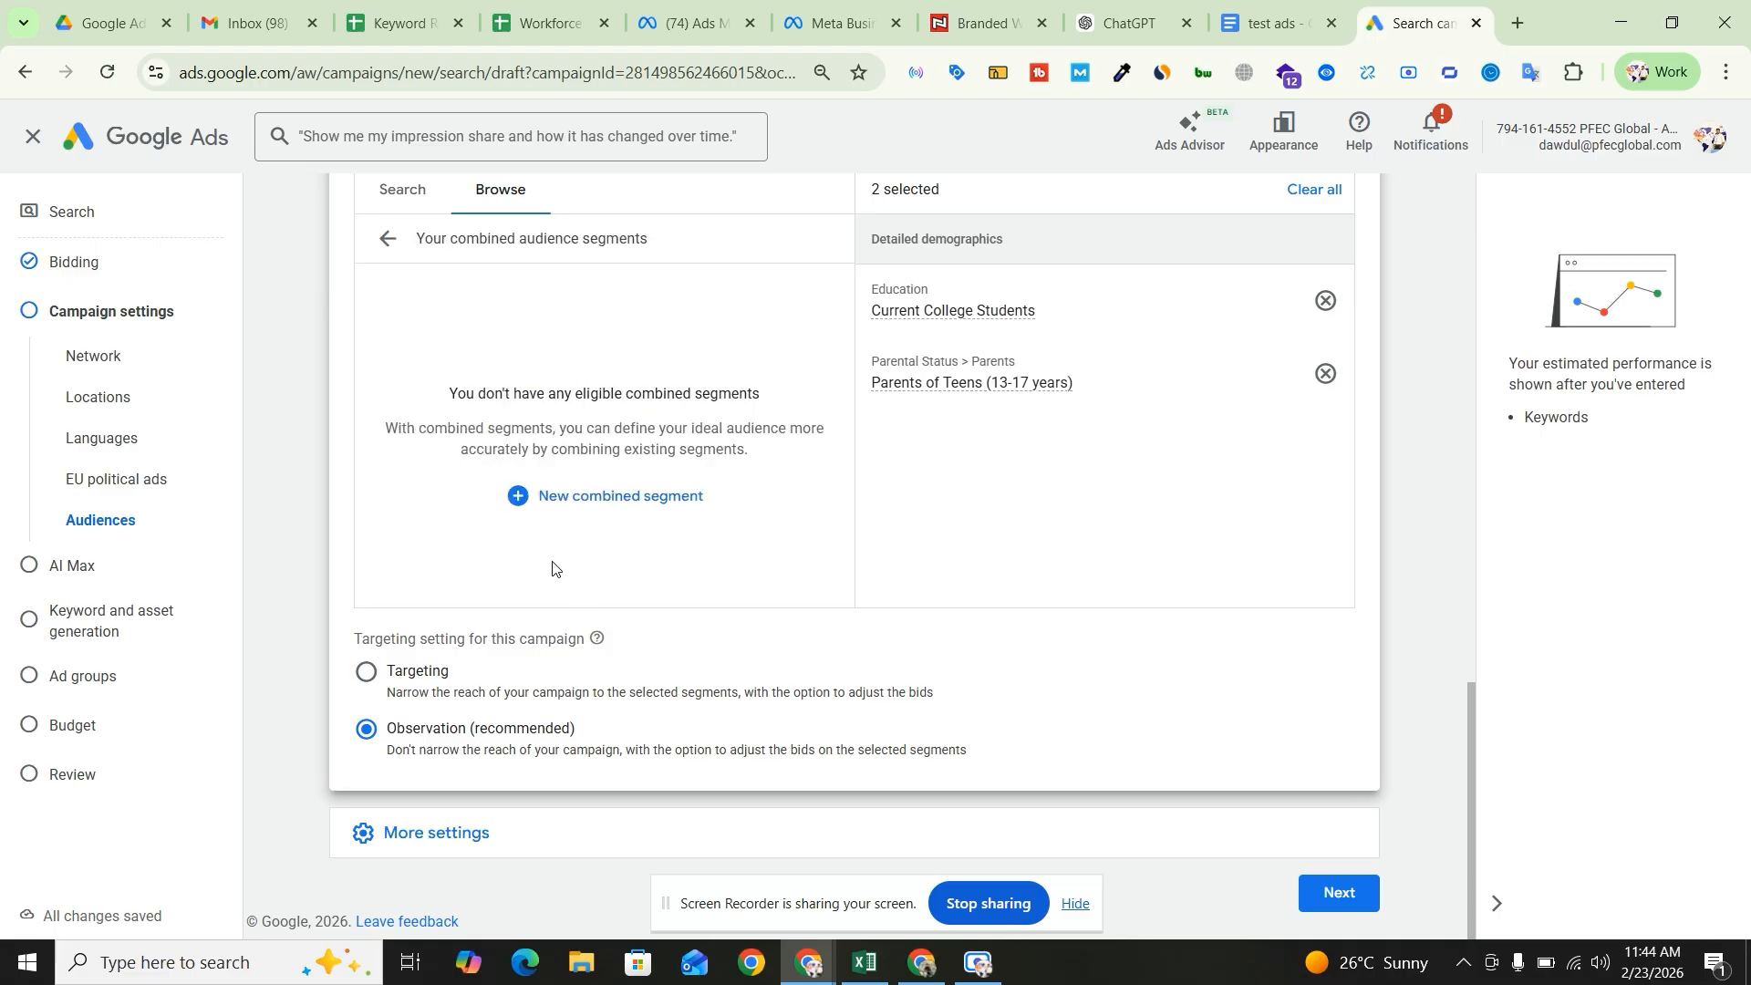
{"action": "left_click", "coordinate": [385, 240]}
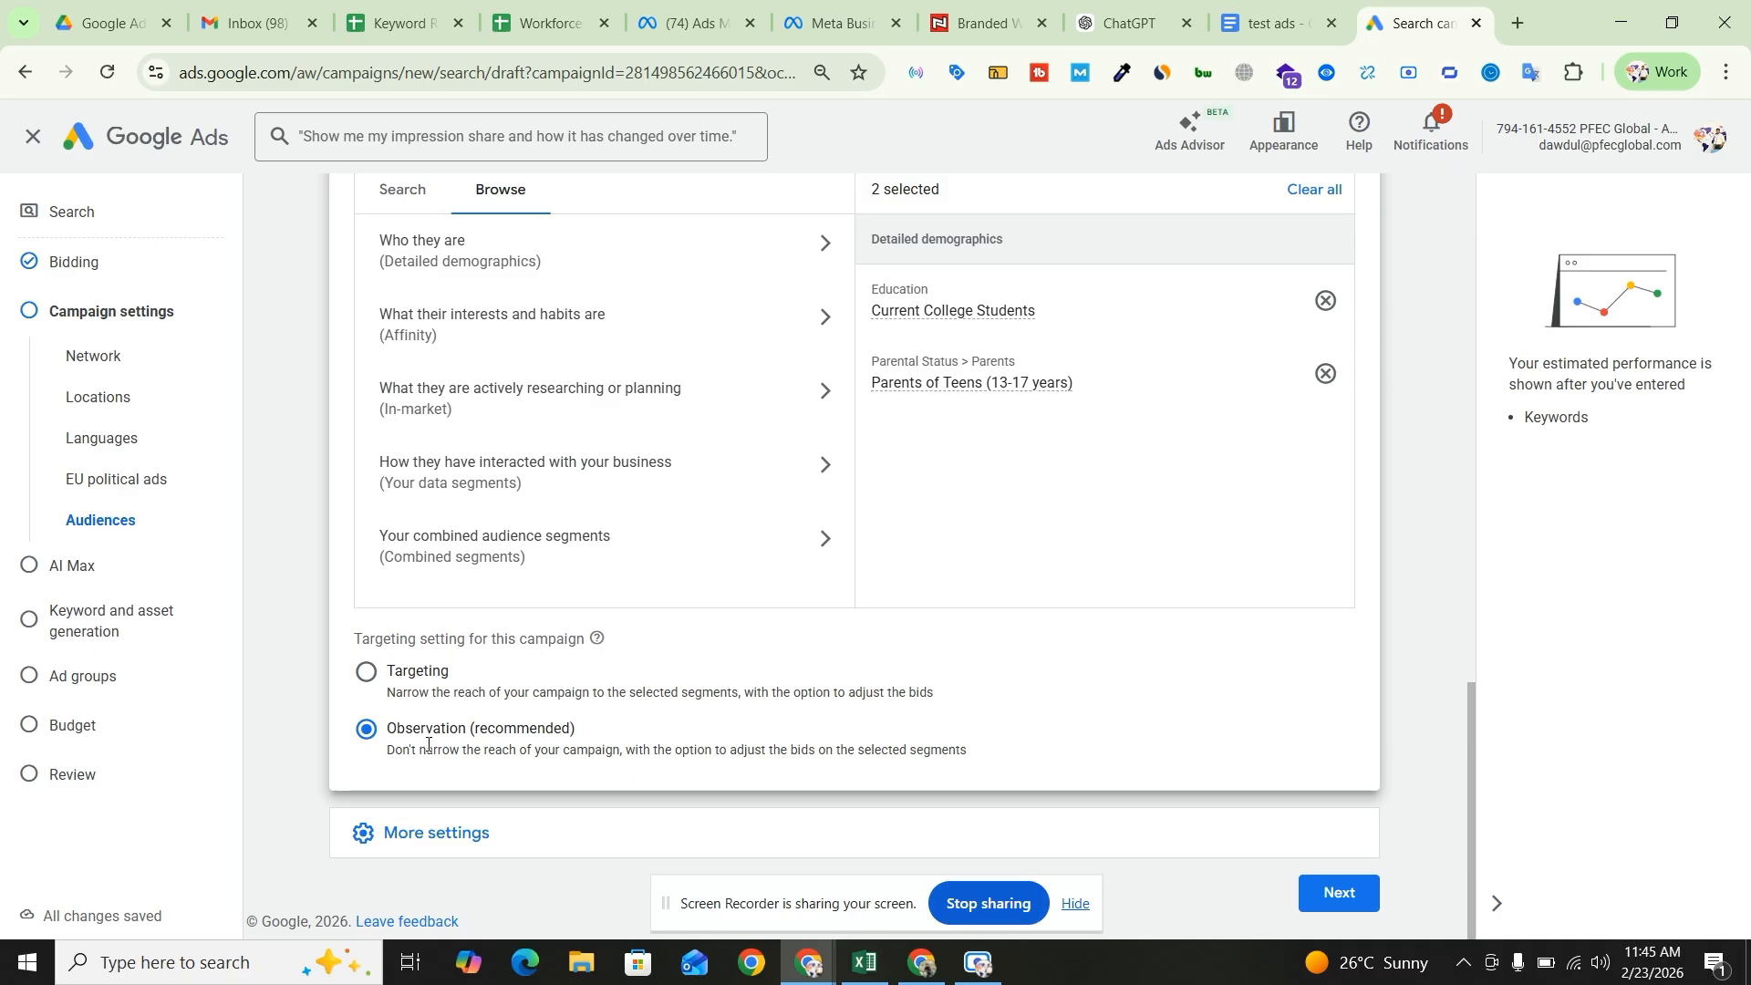
- Show the additional campaign settings and open the ad rotation and the start and end dates options
{"action": "left_click", "coordinate": [447, 833]}
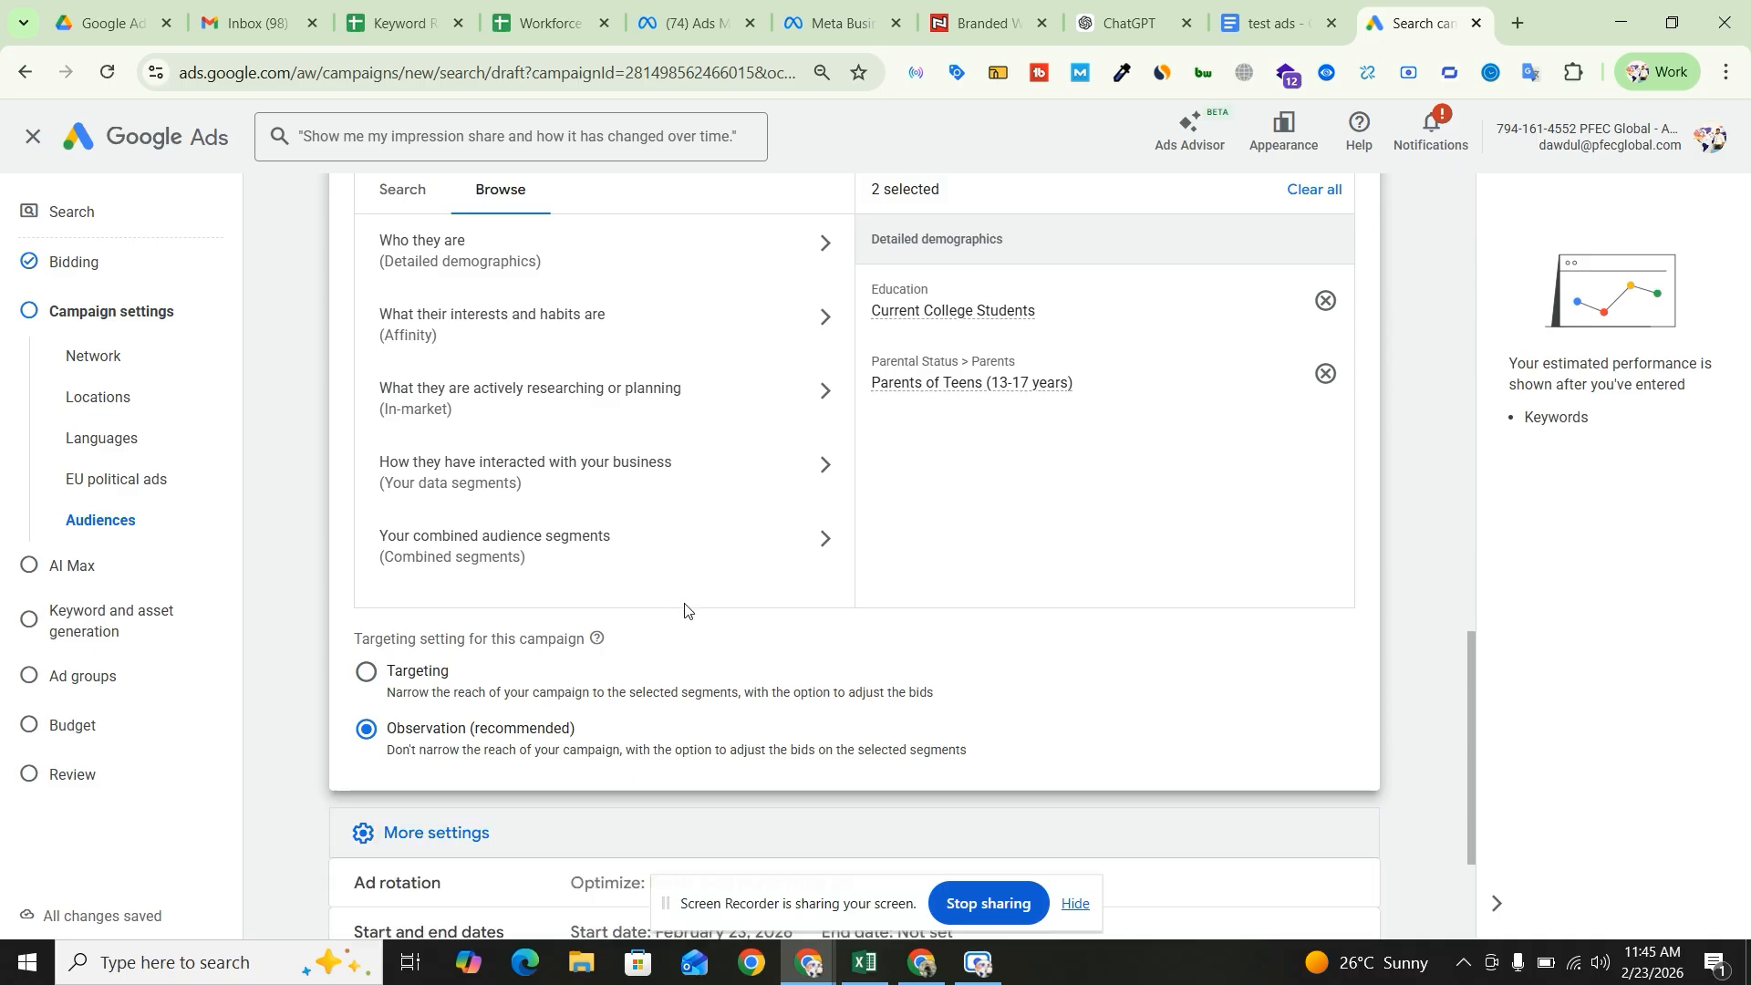
{"action": "scroll", "coordinate": [685, 610], "scroll_direction": "down", "scroll_amount": 2}
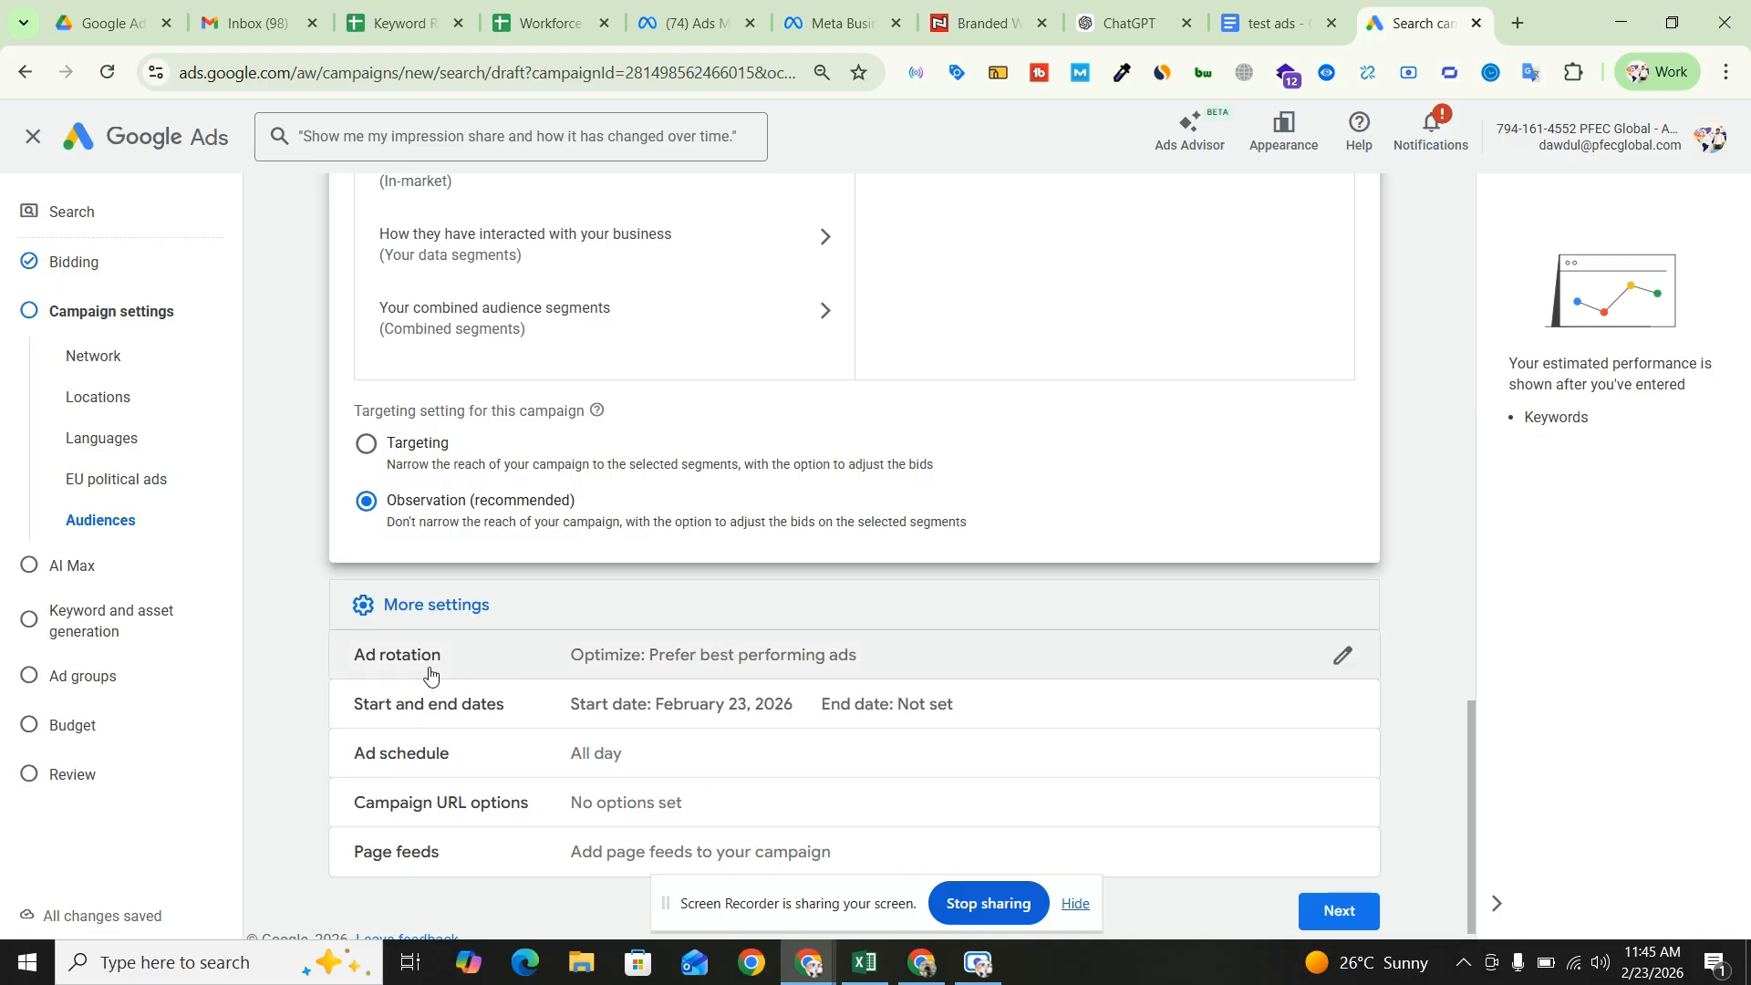
{"action": "left_click", "coordinate": [1325, 663]}
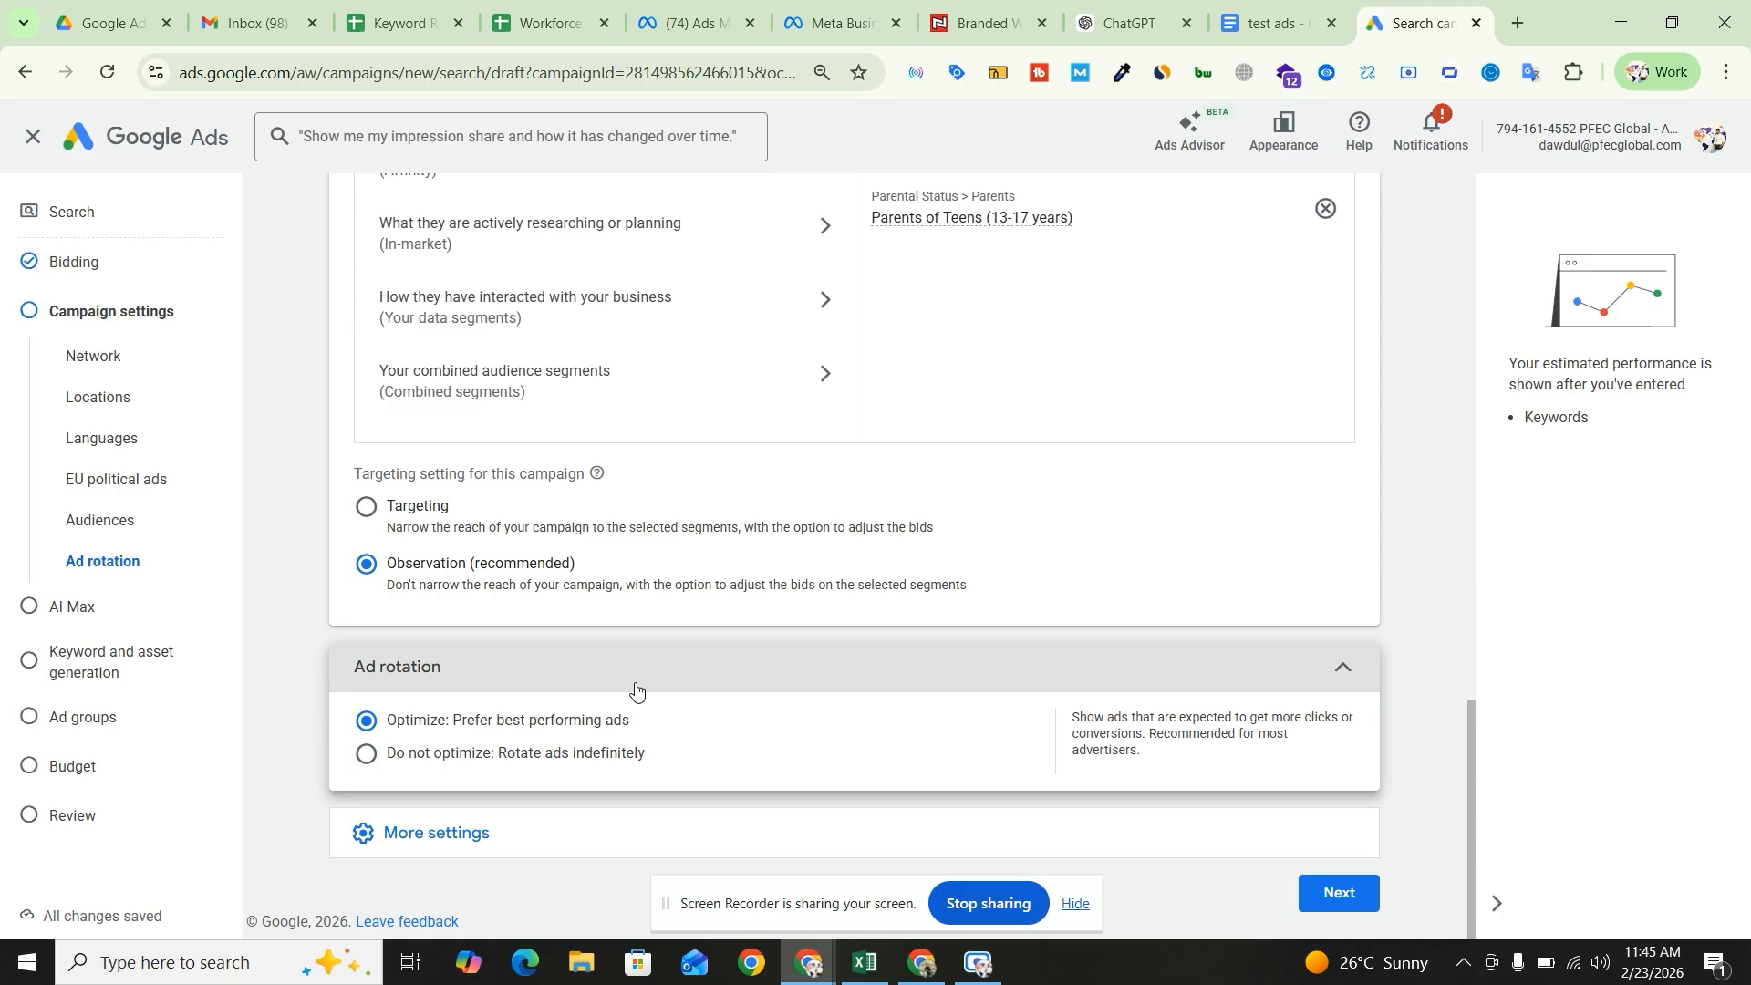
{"action": "left_click", "coordinate": [578, 837]}
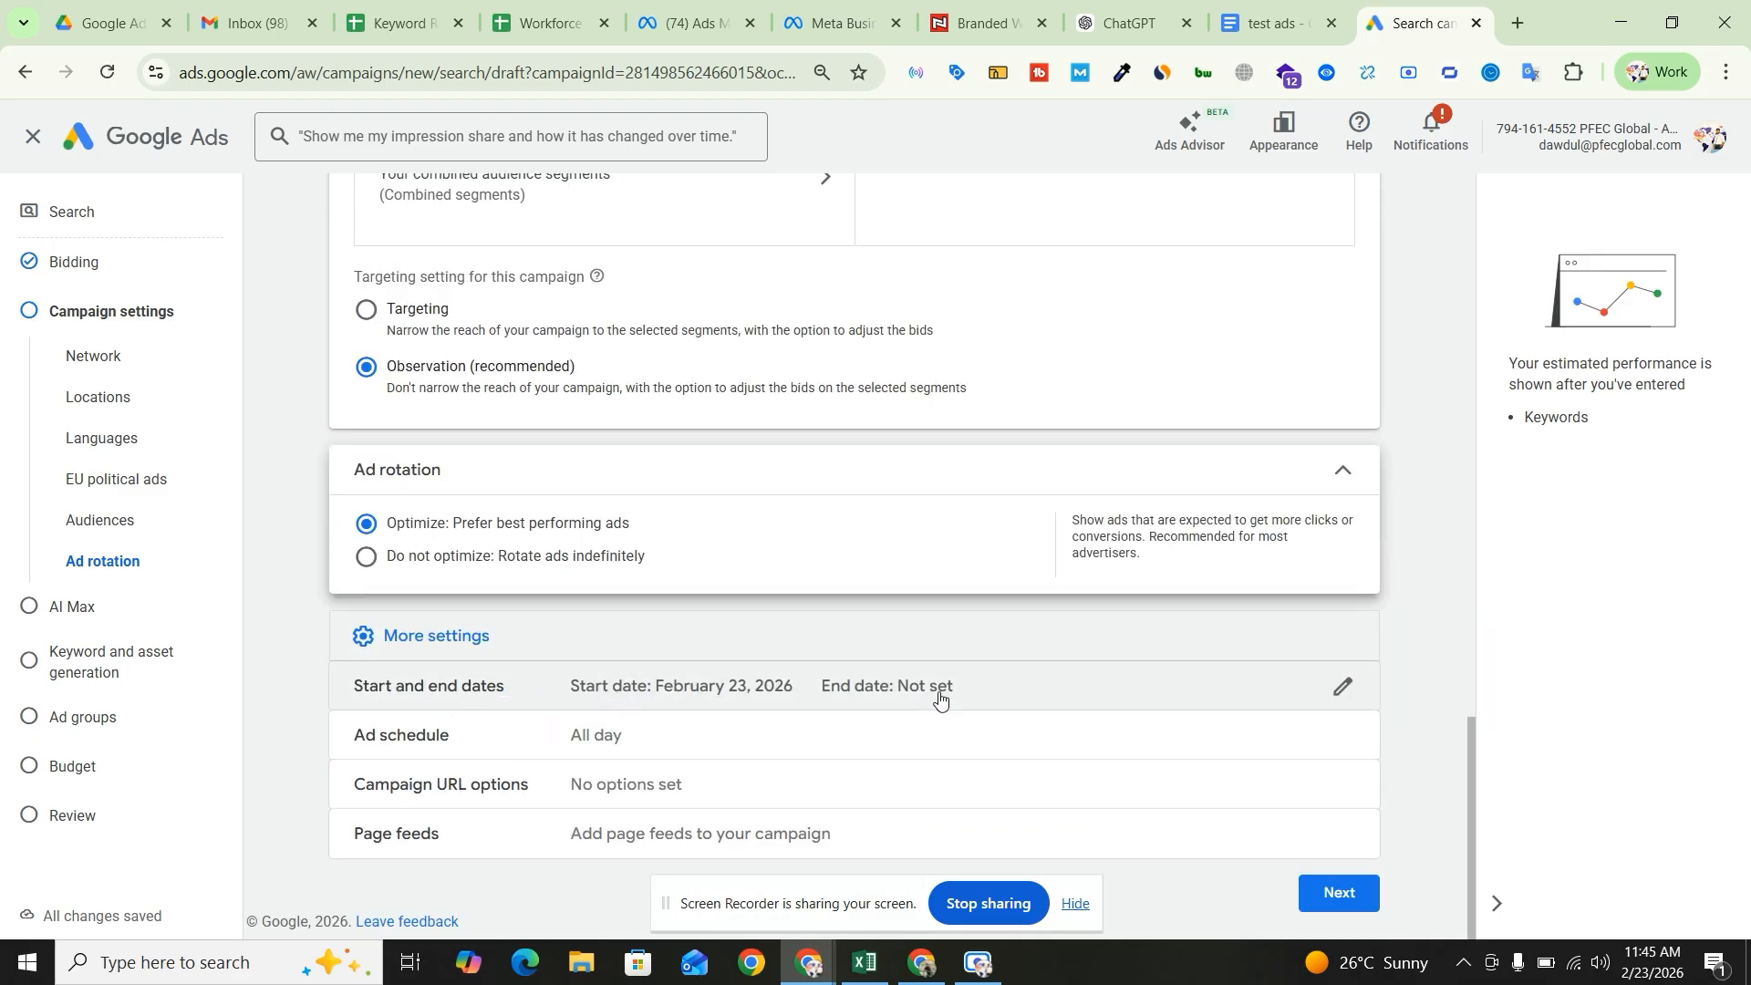
{"action": "left_click", "coordinate": [1038, 693]}
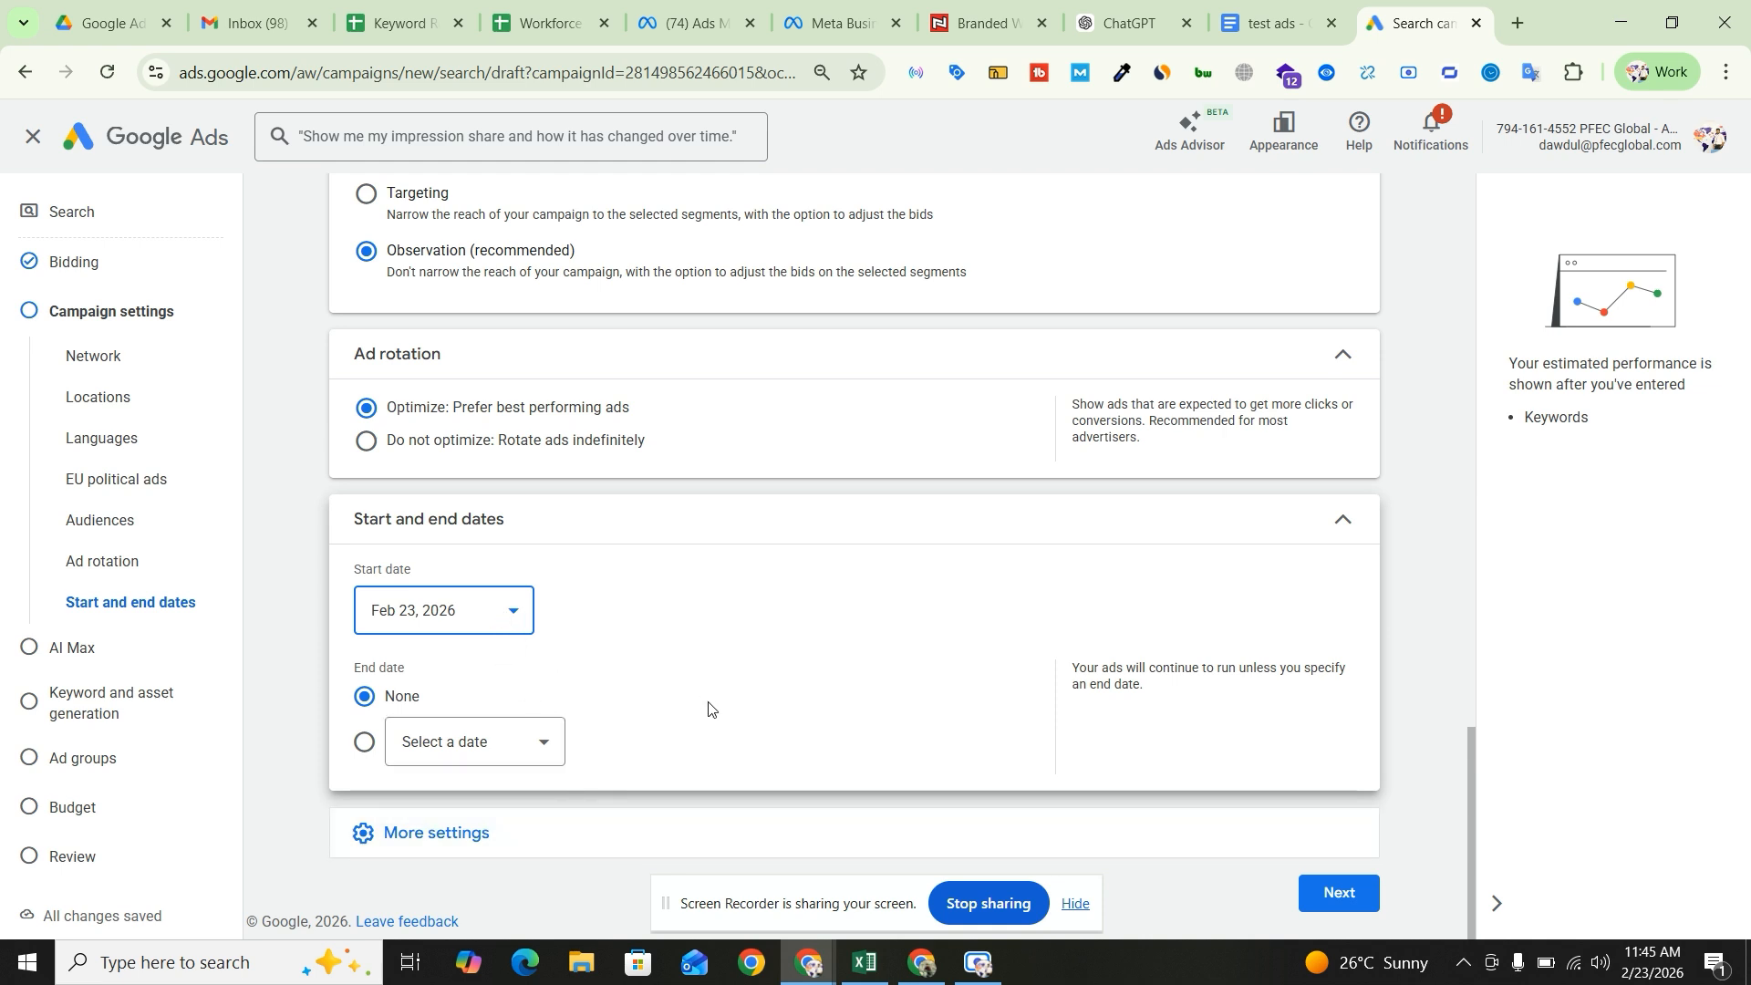
- Show more campaign settings, open the ad schedule options, and collapse the start and end dates
{"action": "left_click", "coordinate": [484, 837]}
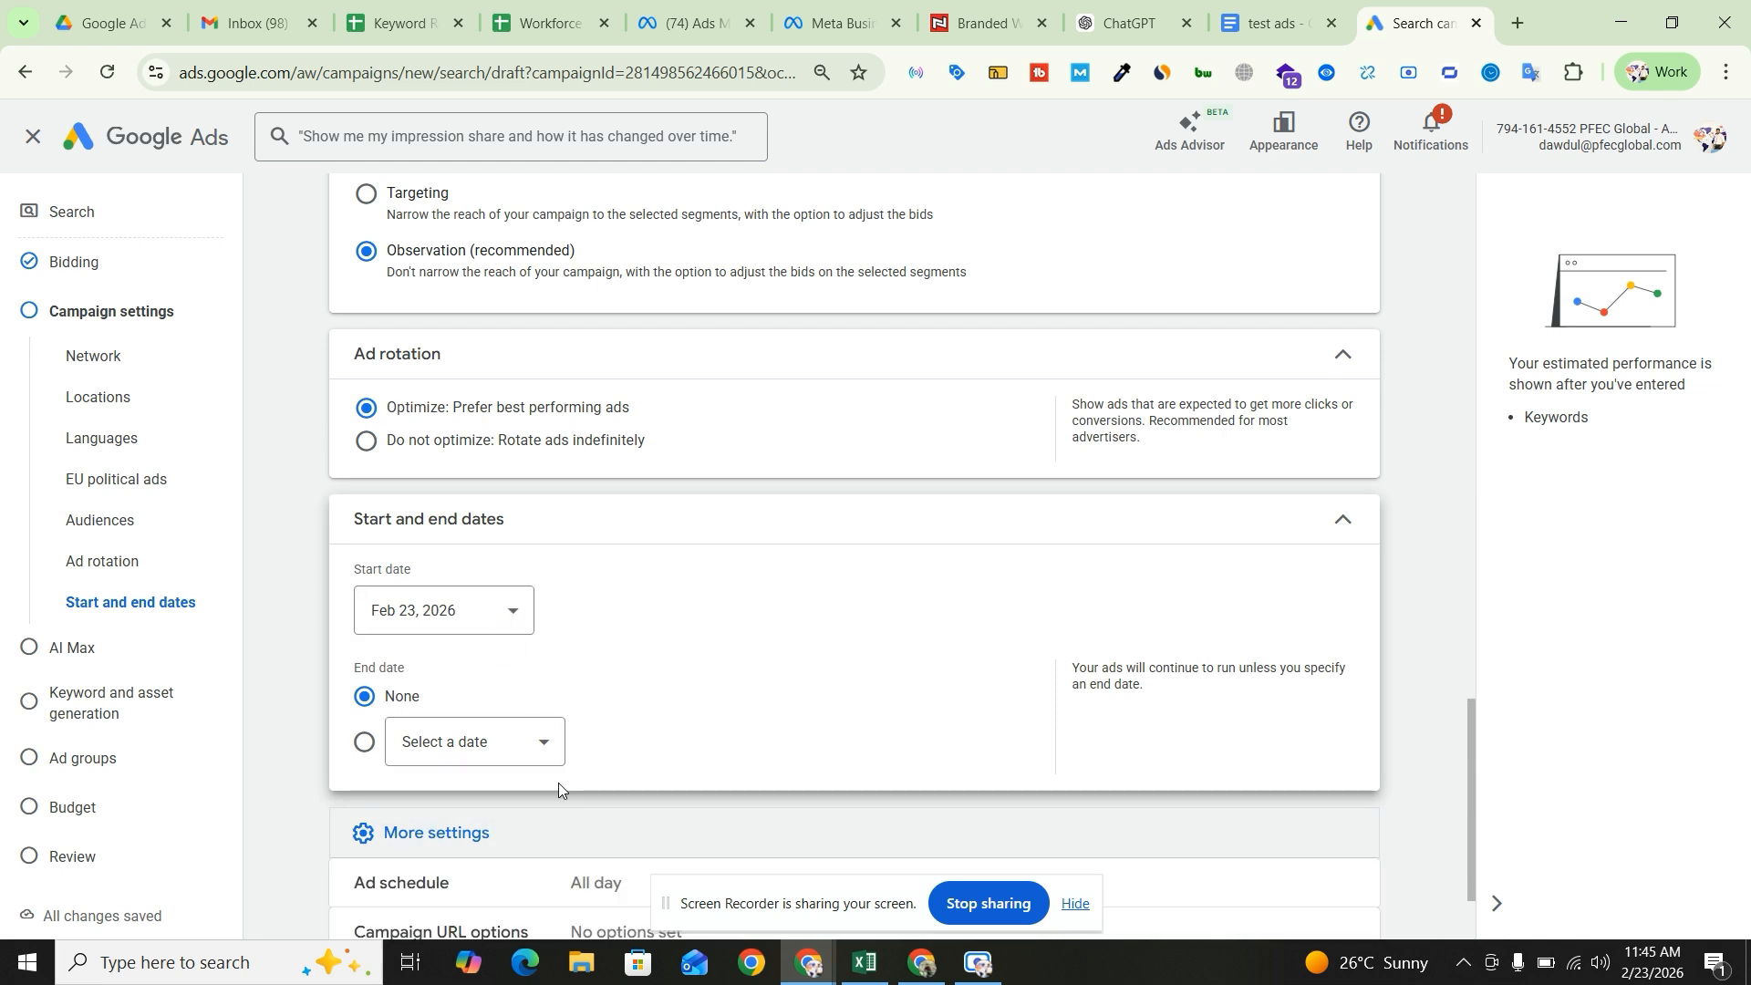
{"action": "scroll", "coordinate": [559, 786], "scroll_direction": "down", "scroll_amount": 2}
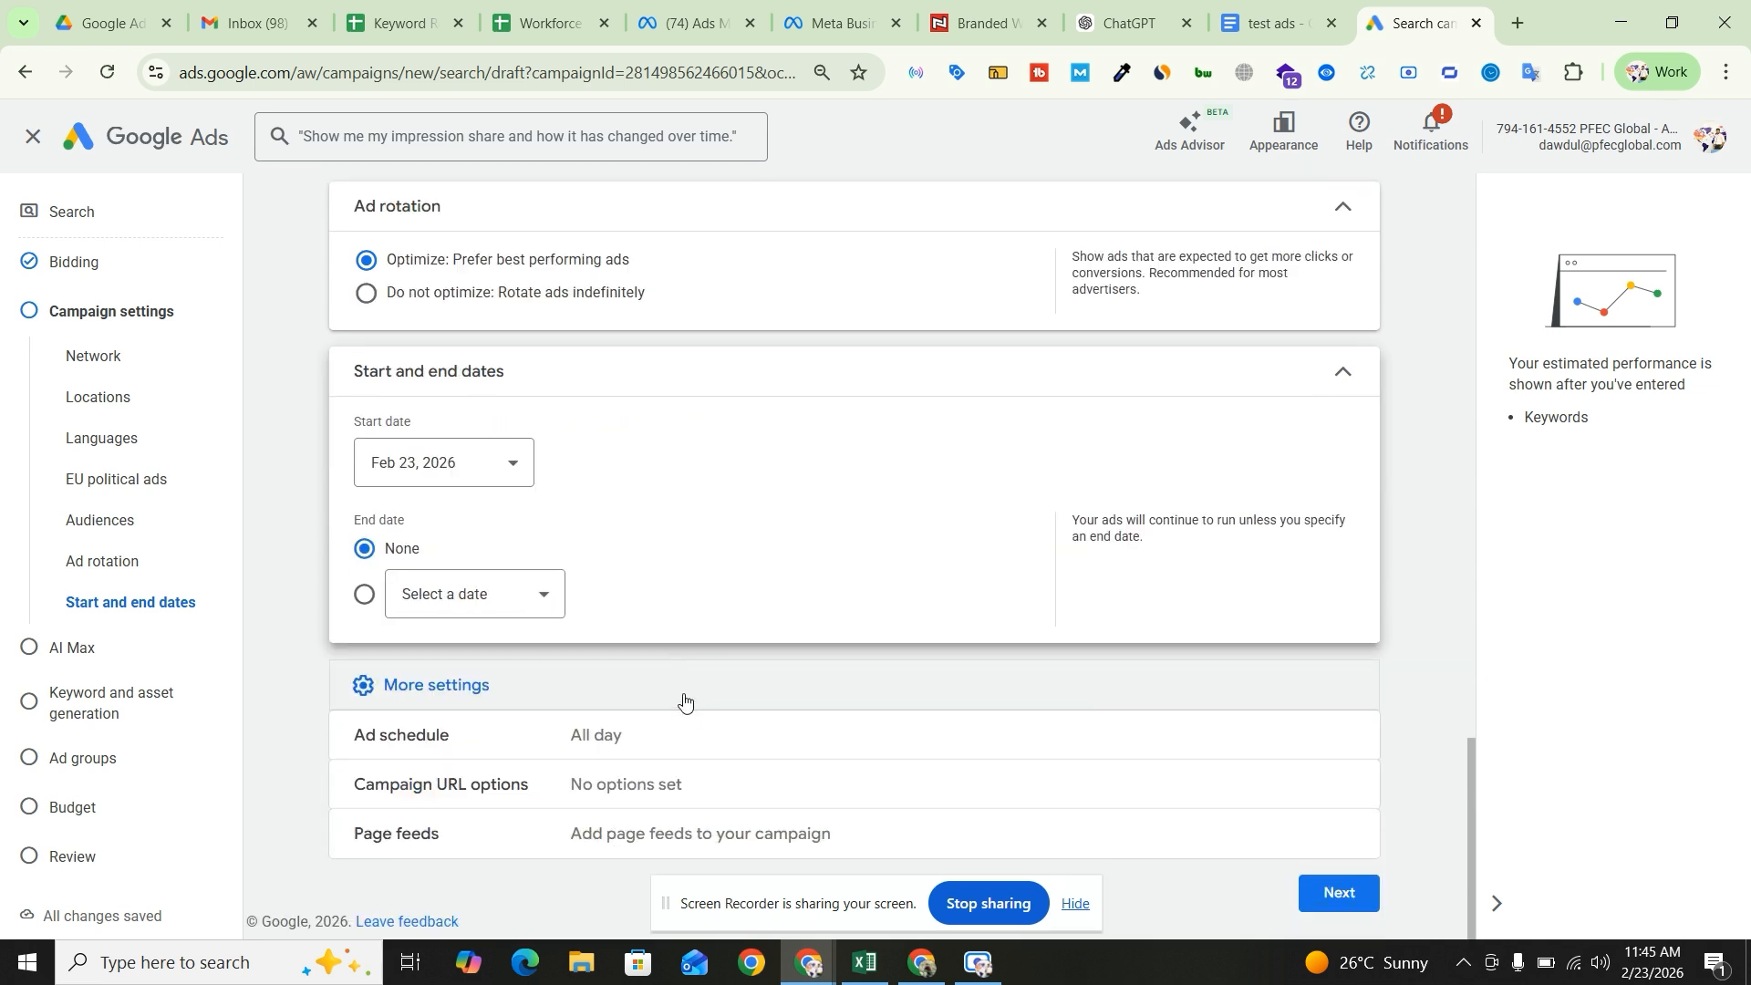
{"action": "left_click", "coordinate": [1158, 741]}
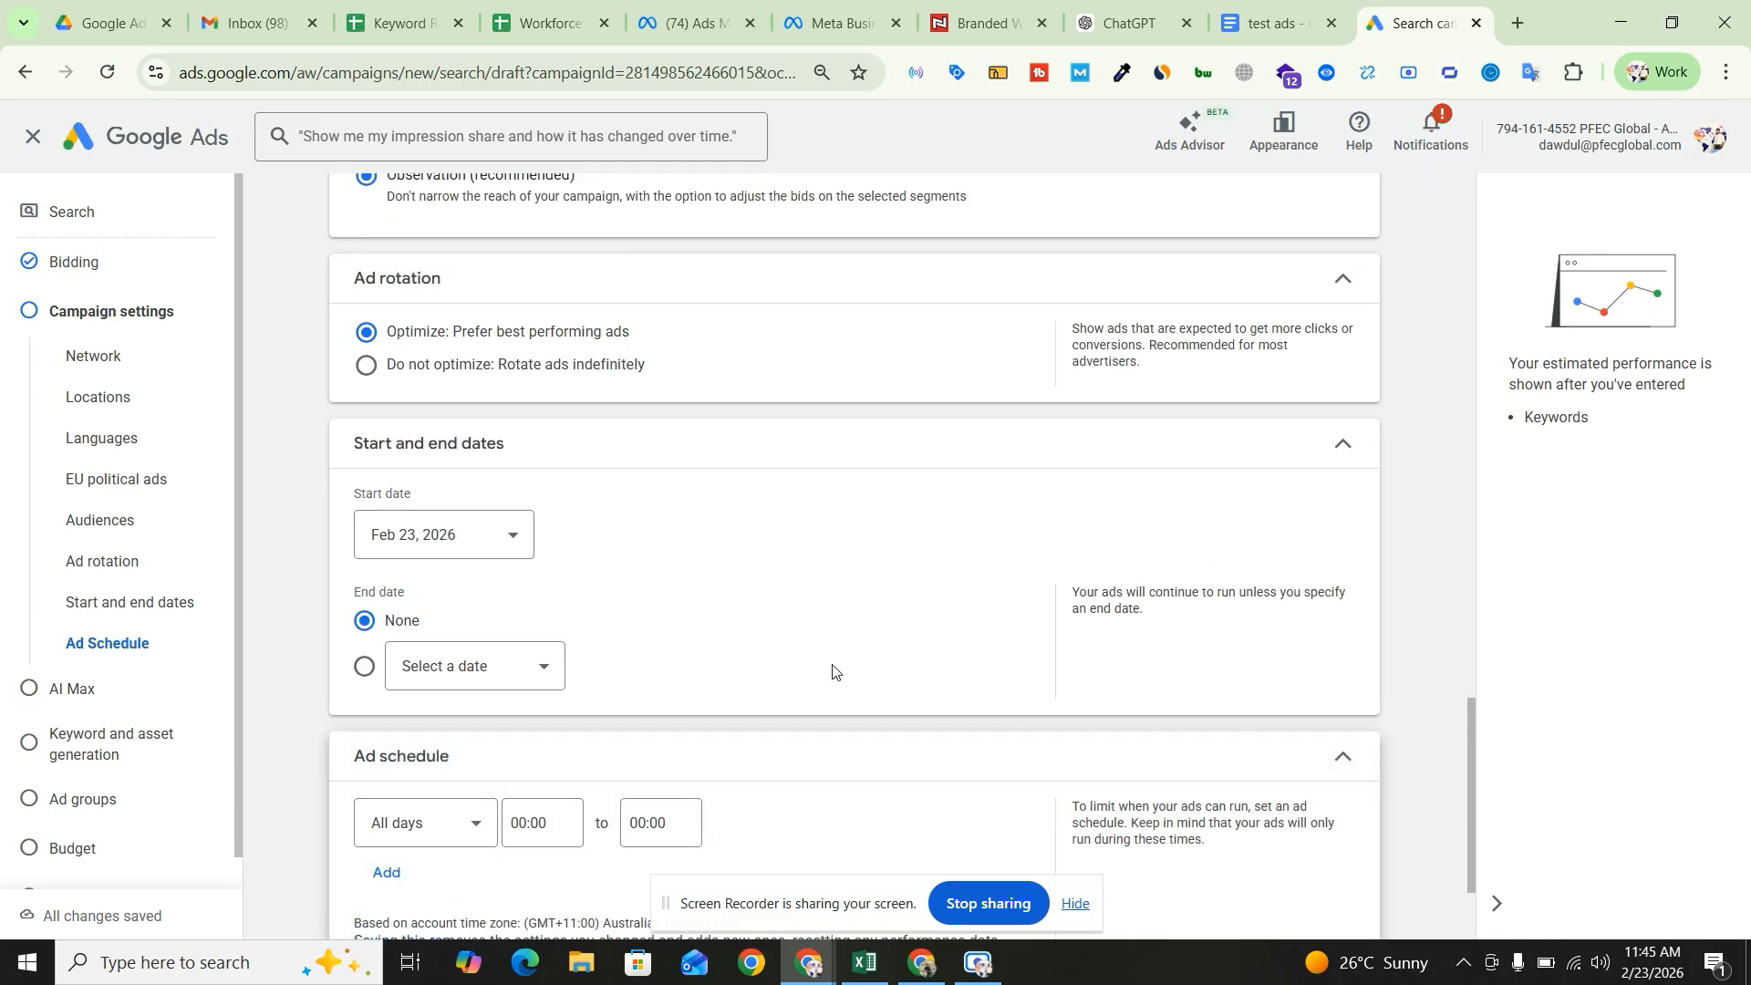
{"action": "scroll", "coordinate": [831, 672], "scroll_direction": "down", "scroll_amount": 1}
{"action": "left_click", "coordinate": [1350, 351]}
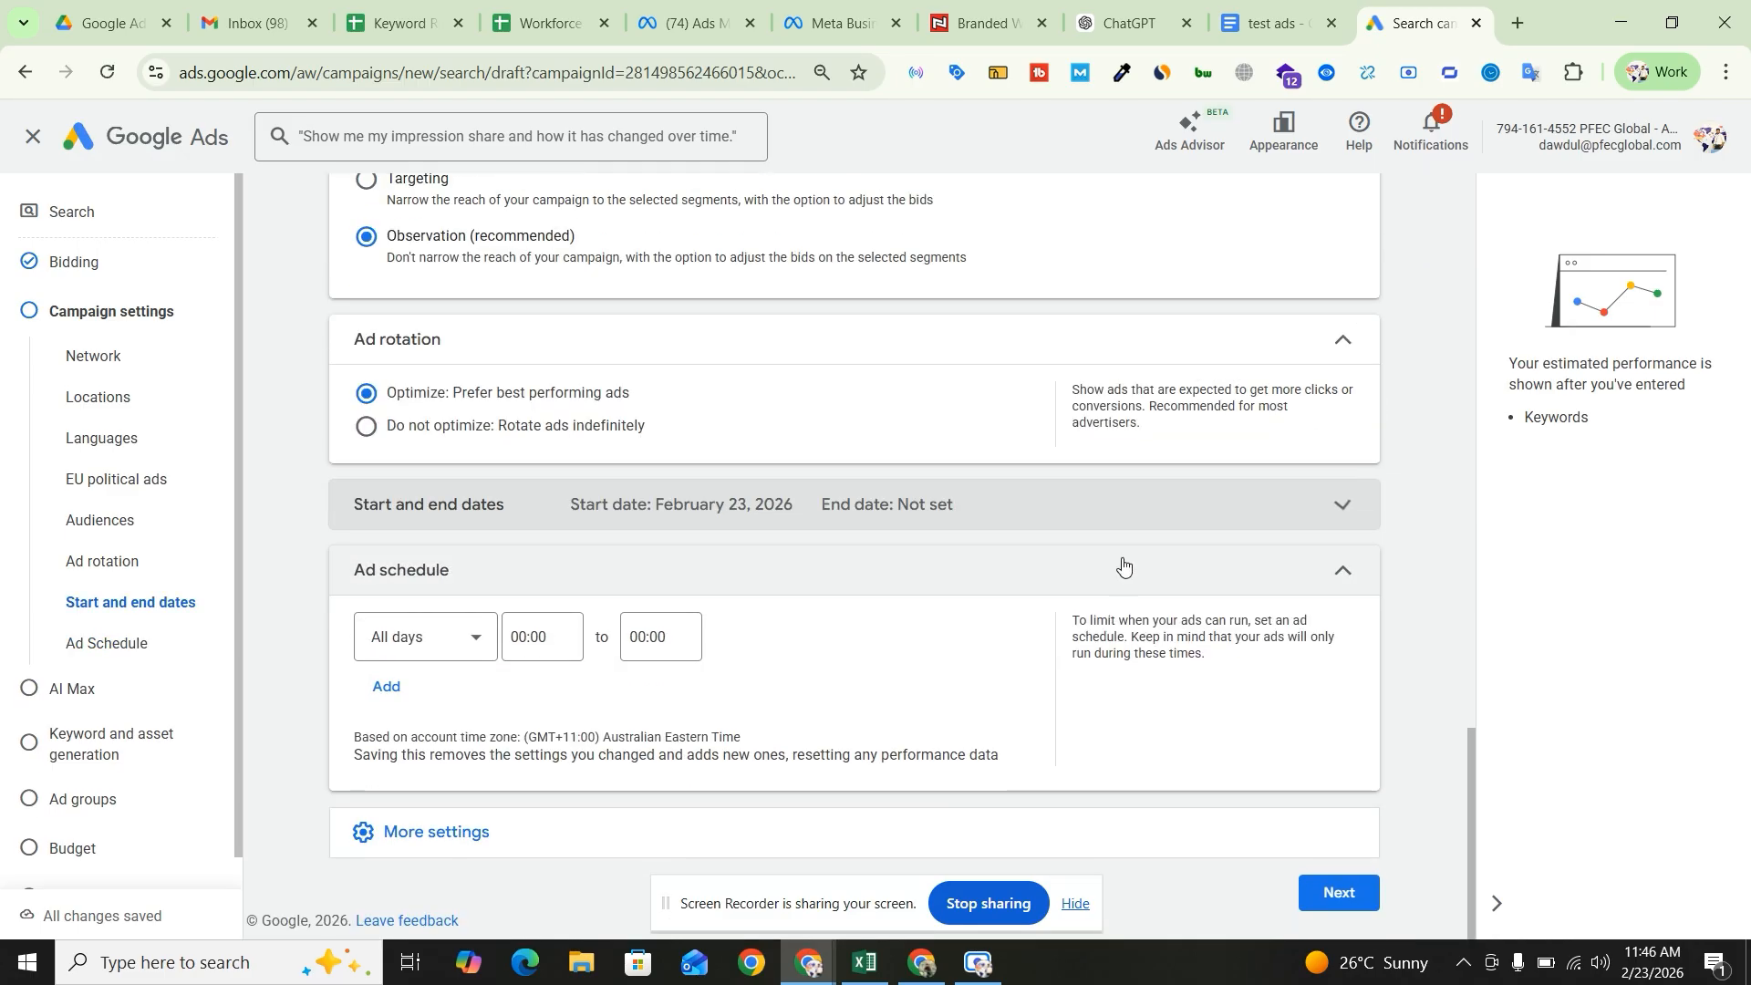
- Try limiting the ad schedule to Mondays - Fridays, check its time fields, and add and remove a second schedule row
{"action": "left_click", "coordinate": [462, 643]}
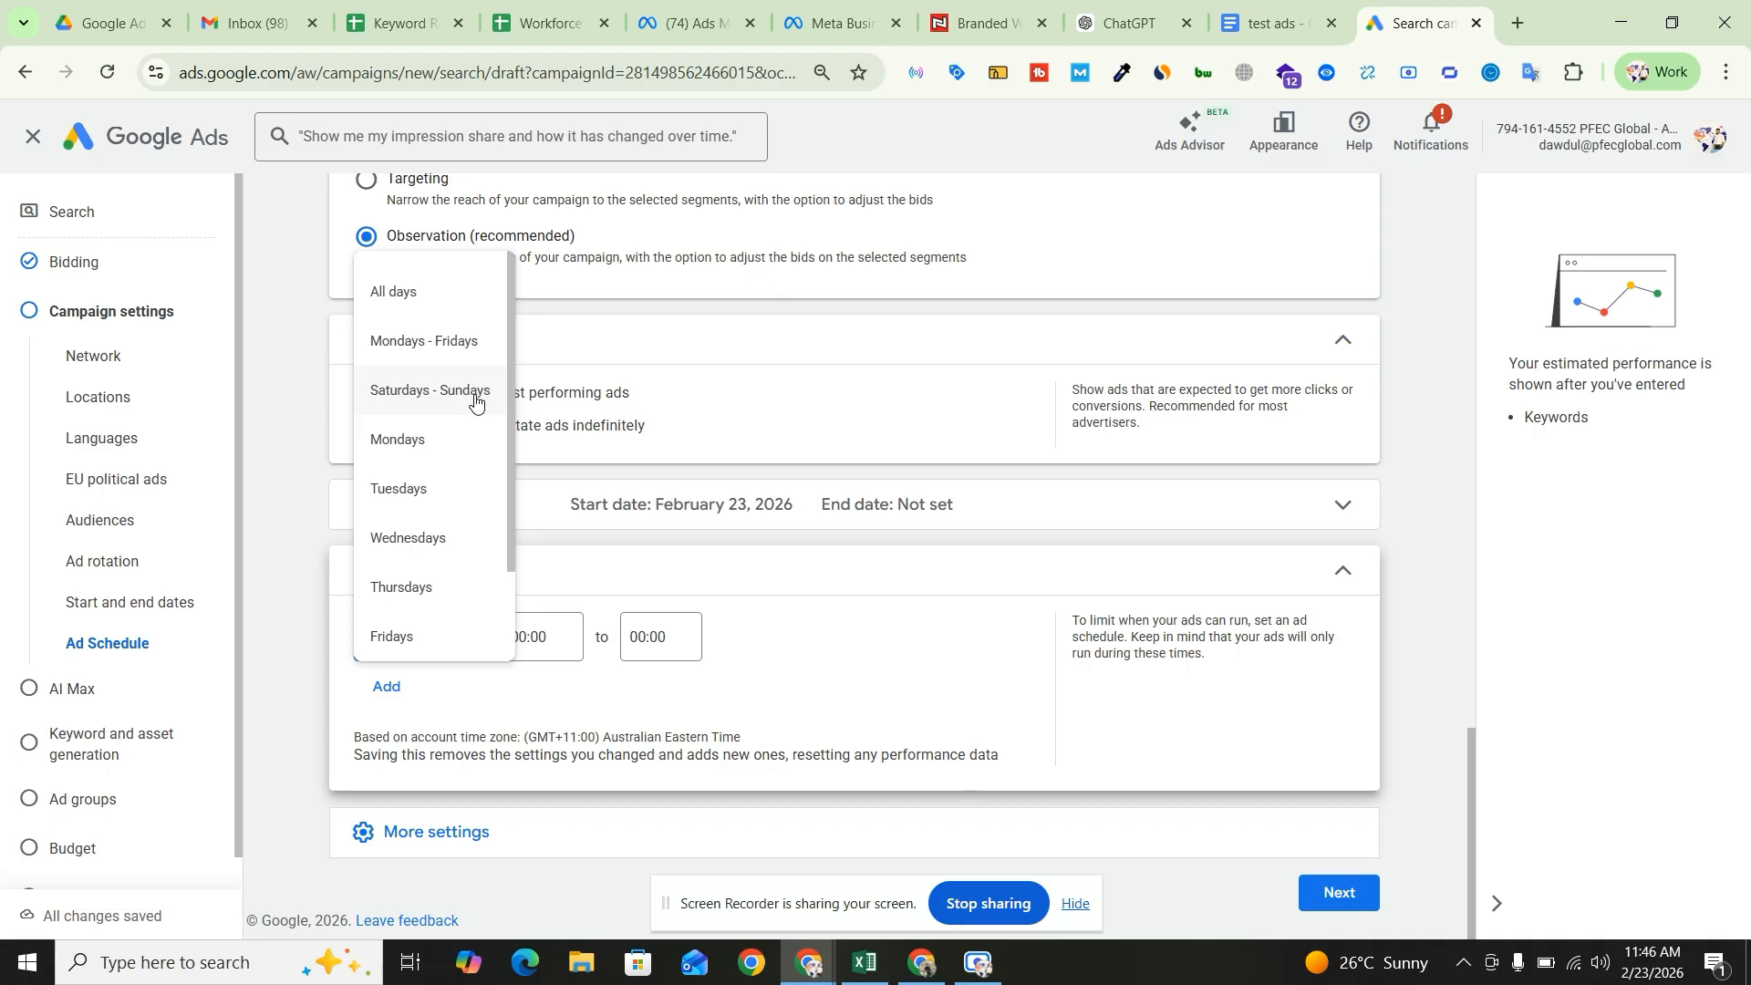
{"action": "left_click", "coordinate": [429, 343]}
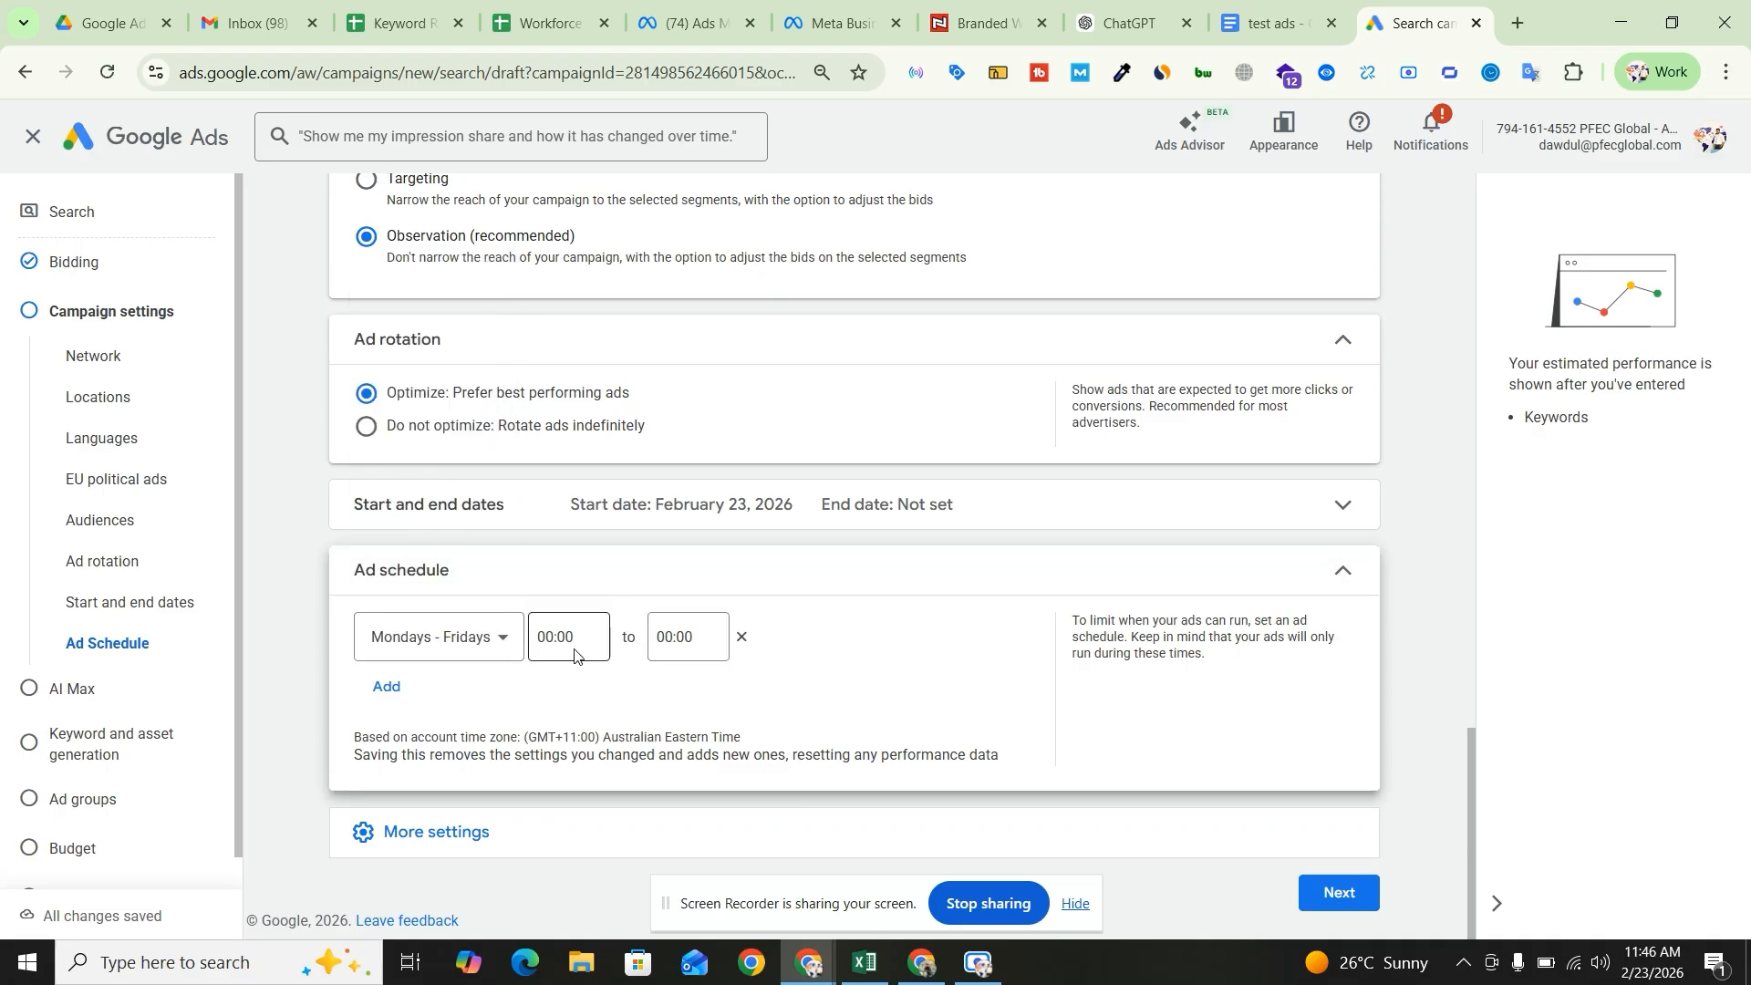
{"action": "left_click", "coordinate": [573, 654]}
{"action": "left_click", "coordinate": [657, 641]}
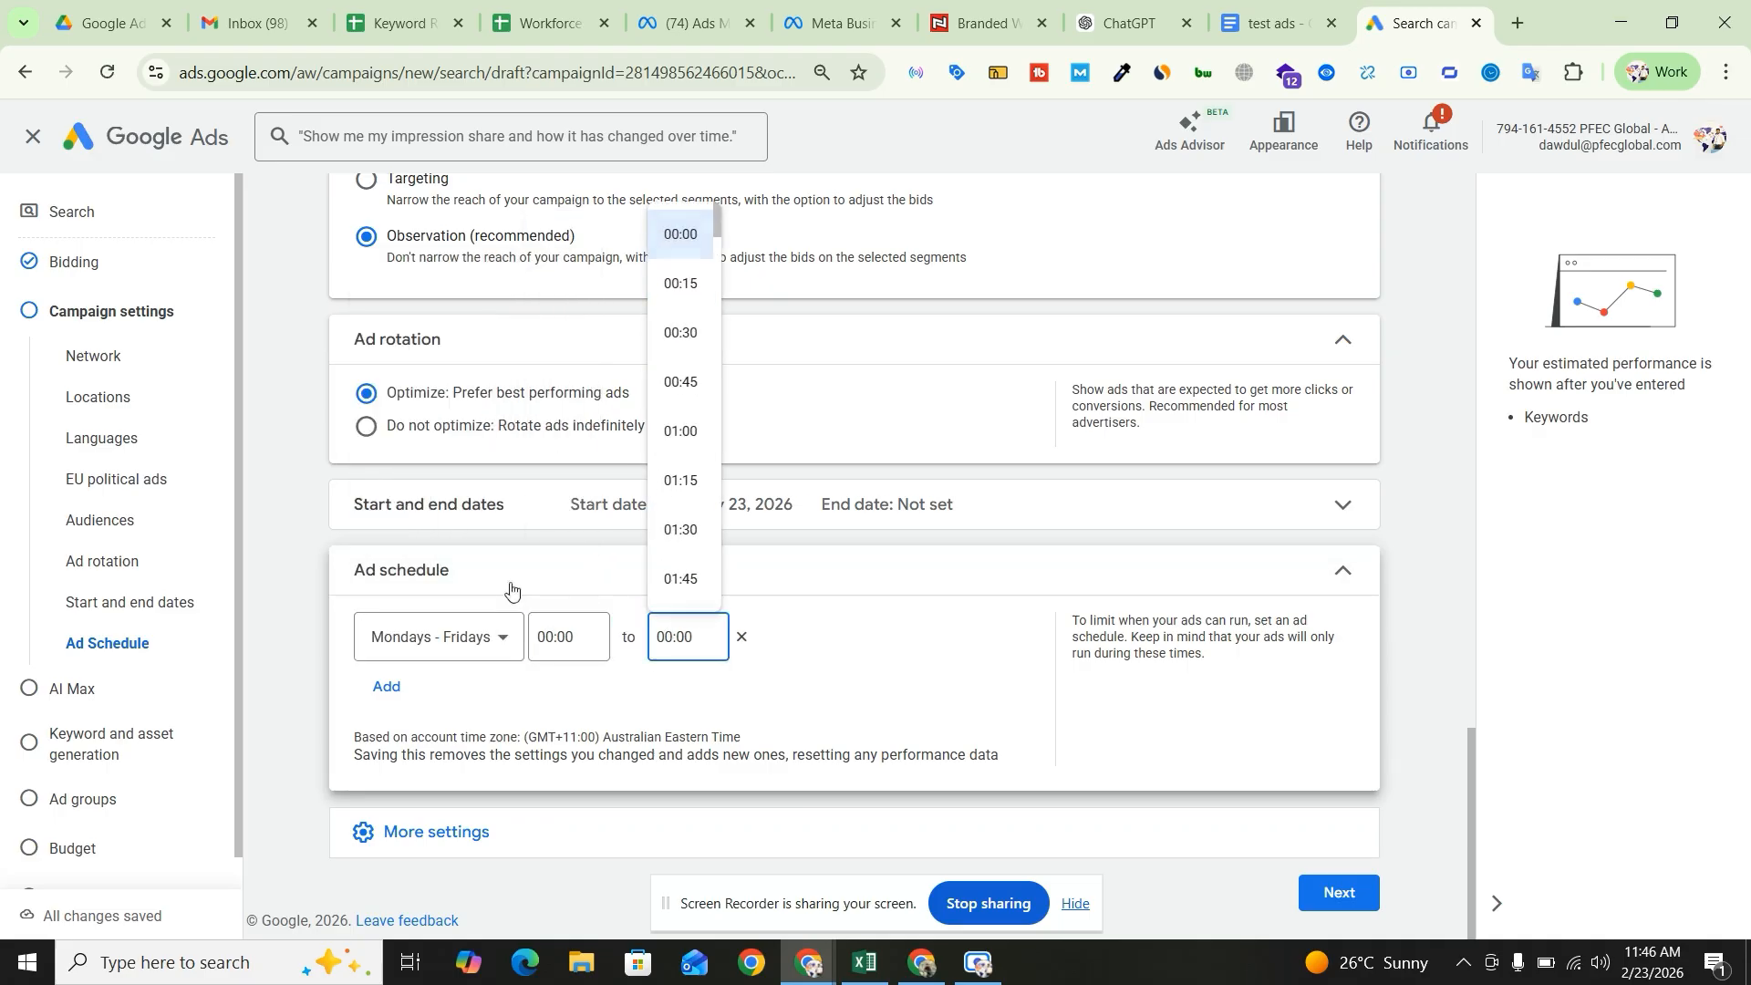
{"action": "left_click", "coordinate": [387, 689]}
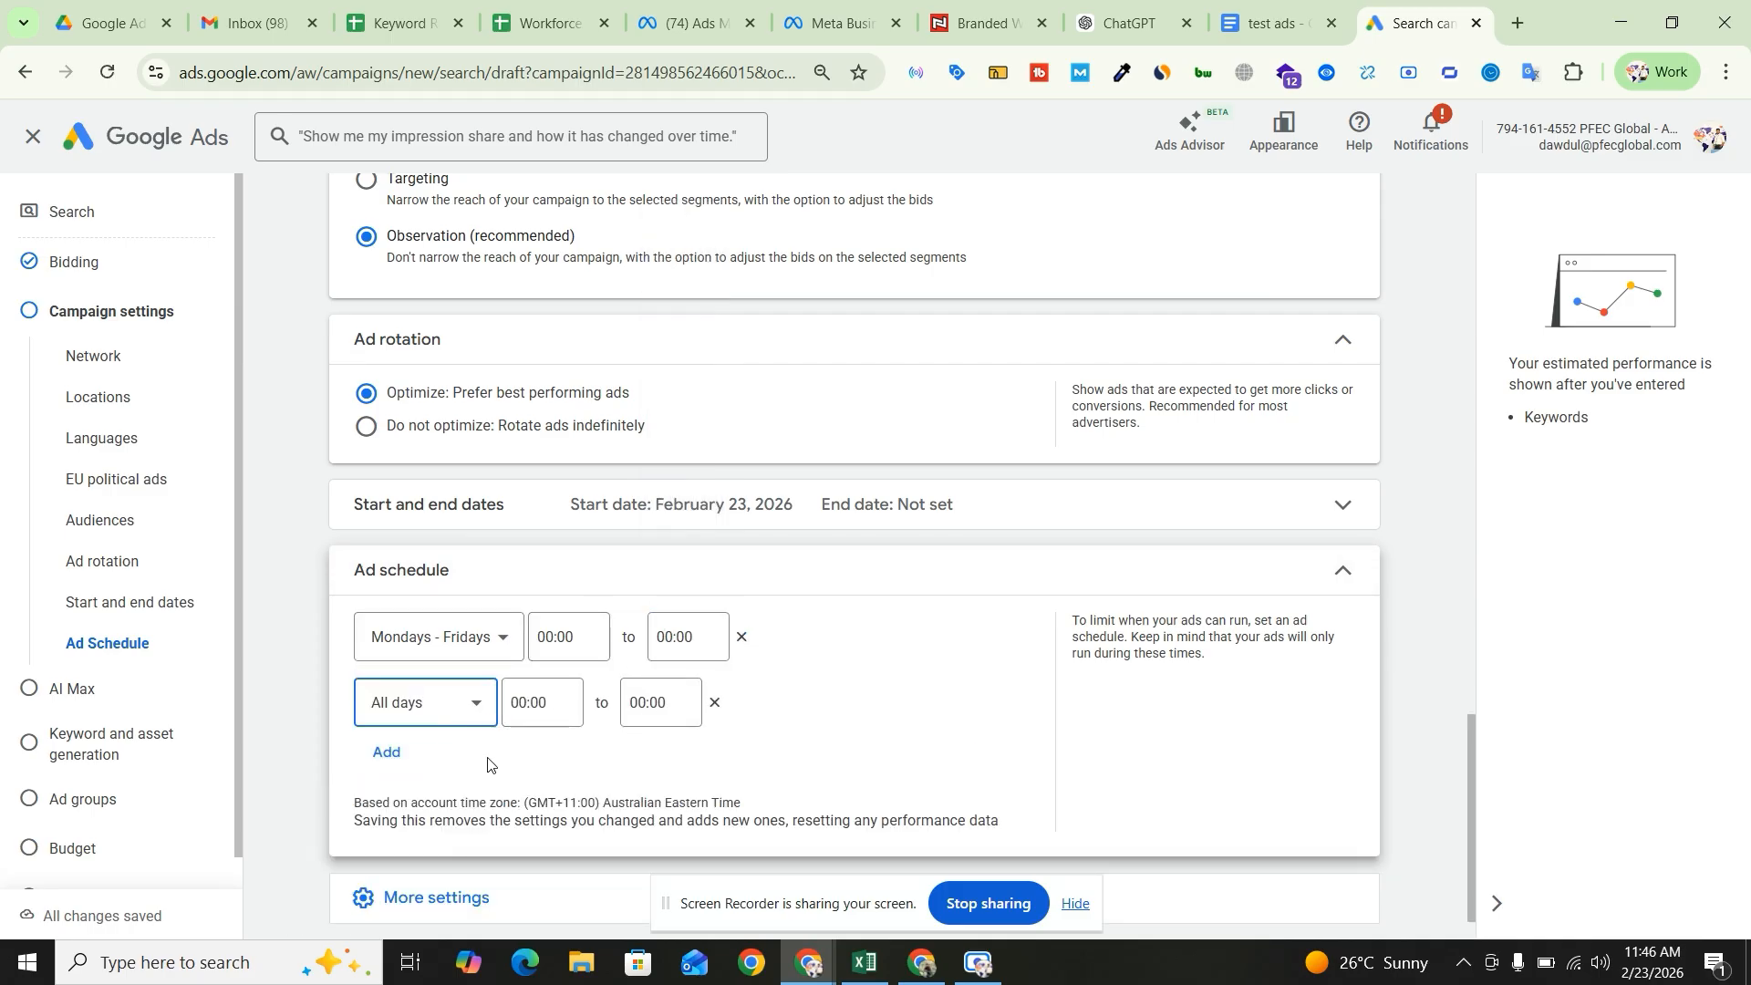
{"action": "left_click", "coordinate": [716, 702]}
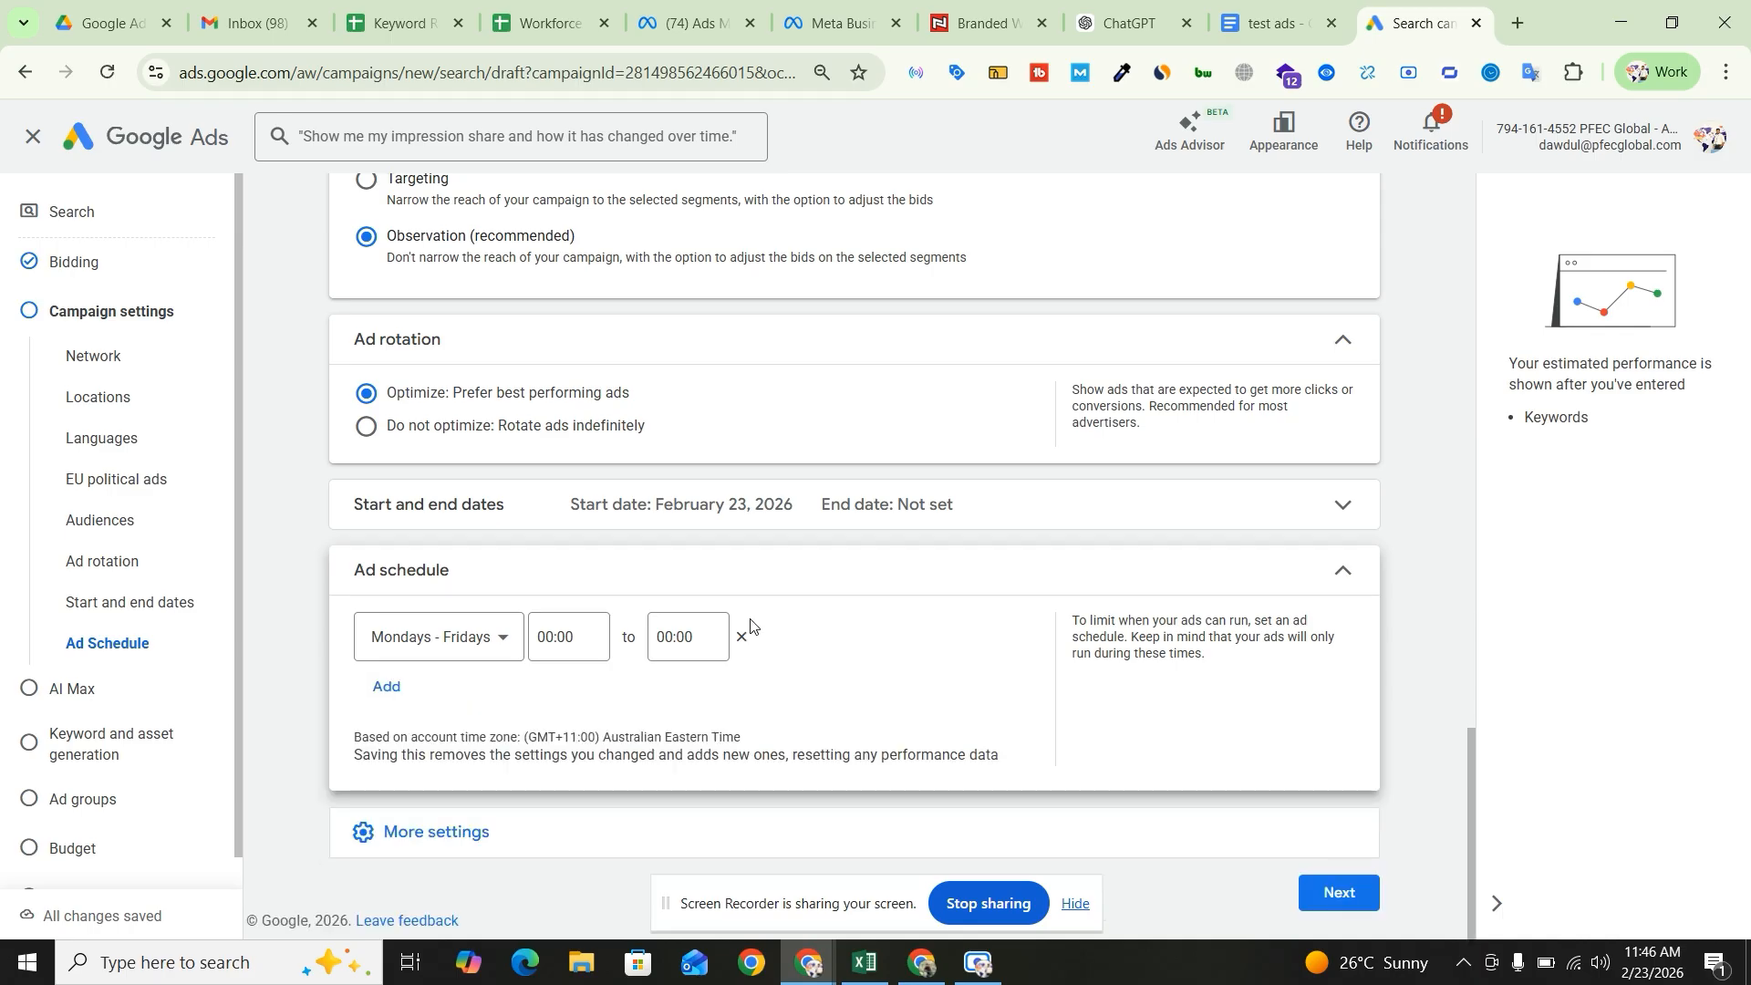
- Remove the Mondays - Fridays schedule row and set the ad schedule back to All days
{"action": "left_click", "coordinate": [742, 637]}
{"action": "left_click", "coordinate": [412, 641]}
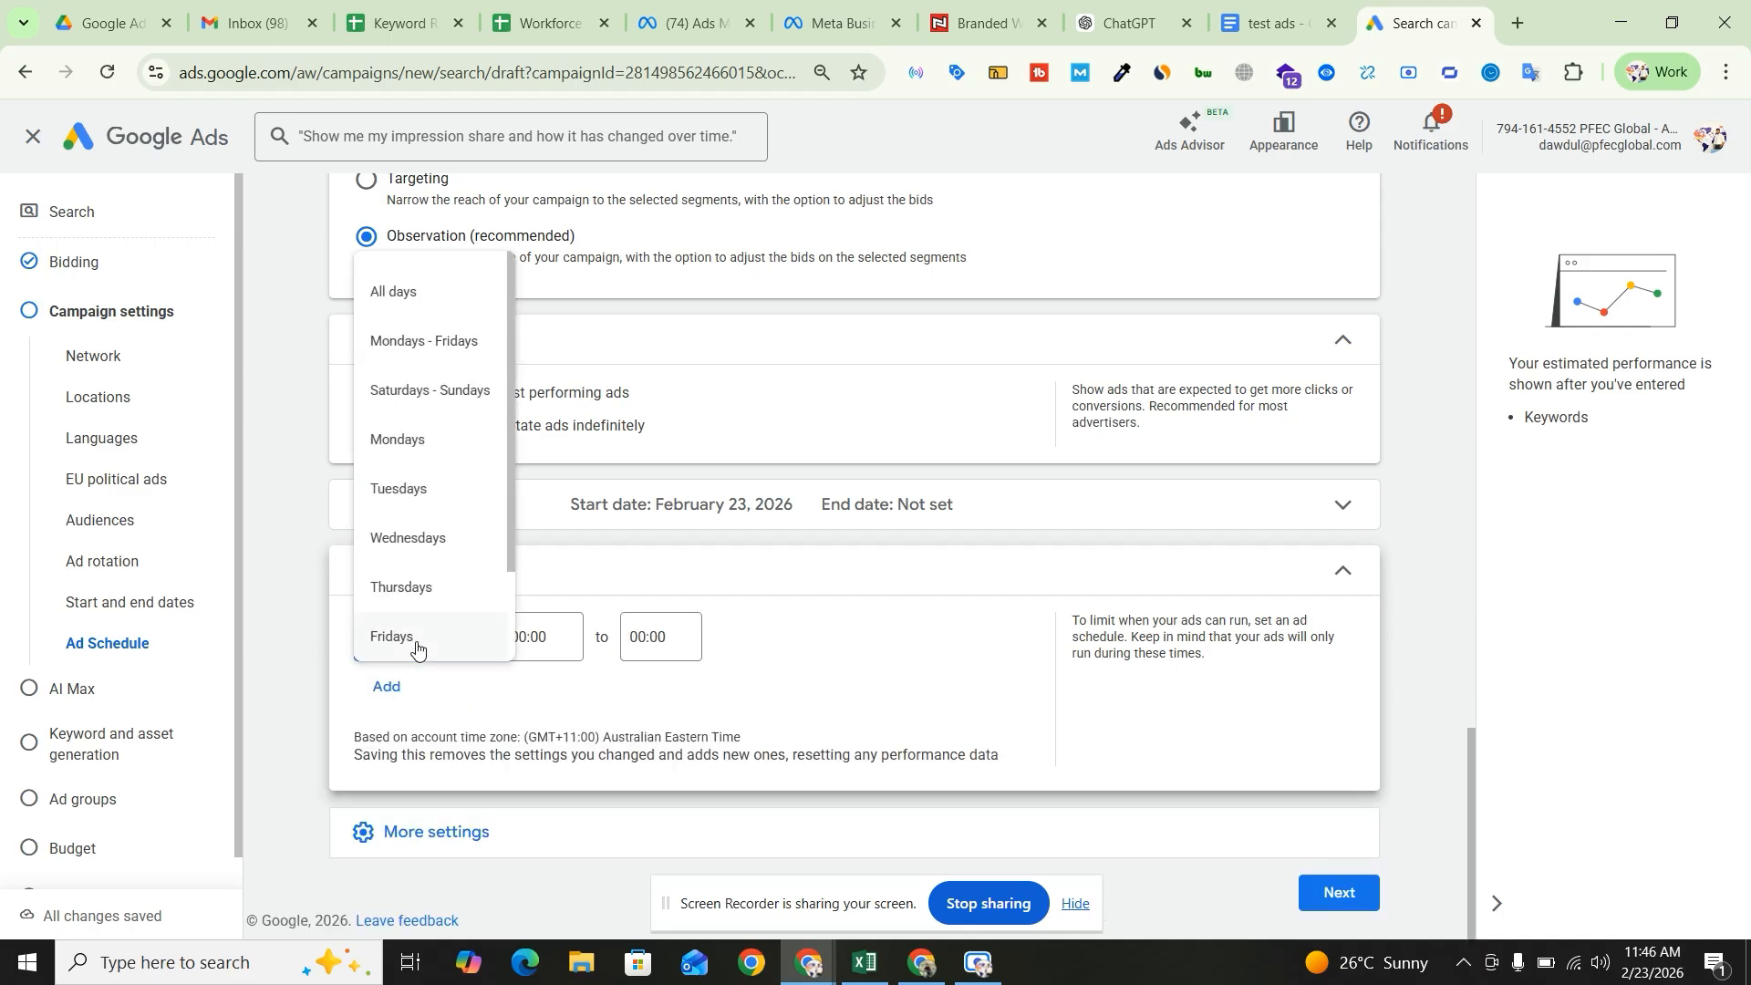
{"action": "left_click", "coordinate": [429, 293]}
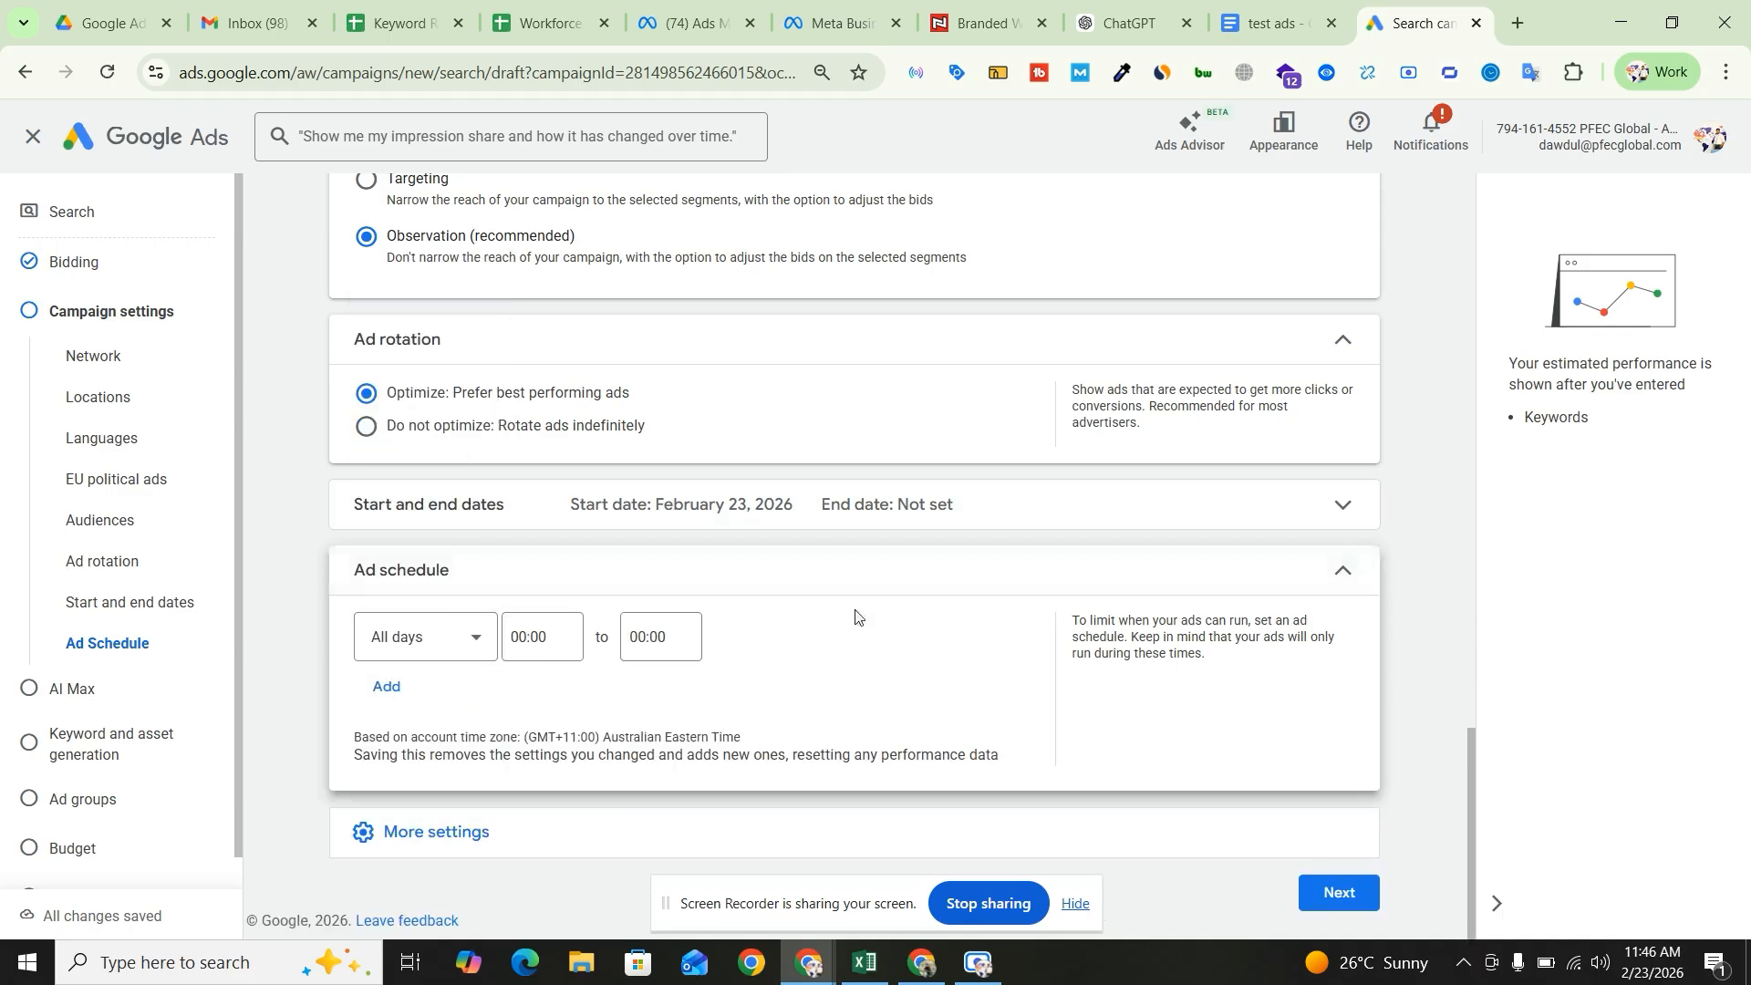
- Examine the campaign URL options and reveal the page feeds setting, without entering any values
{"action": "left_click", "coordinate": [469, 831]}
{"action": "scroll", "coordinate": [675, 703], "scroll_direction": "down", "scroll_amount": 1}
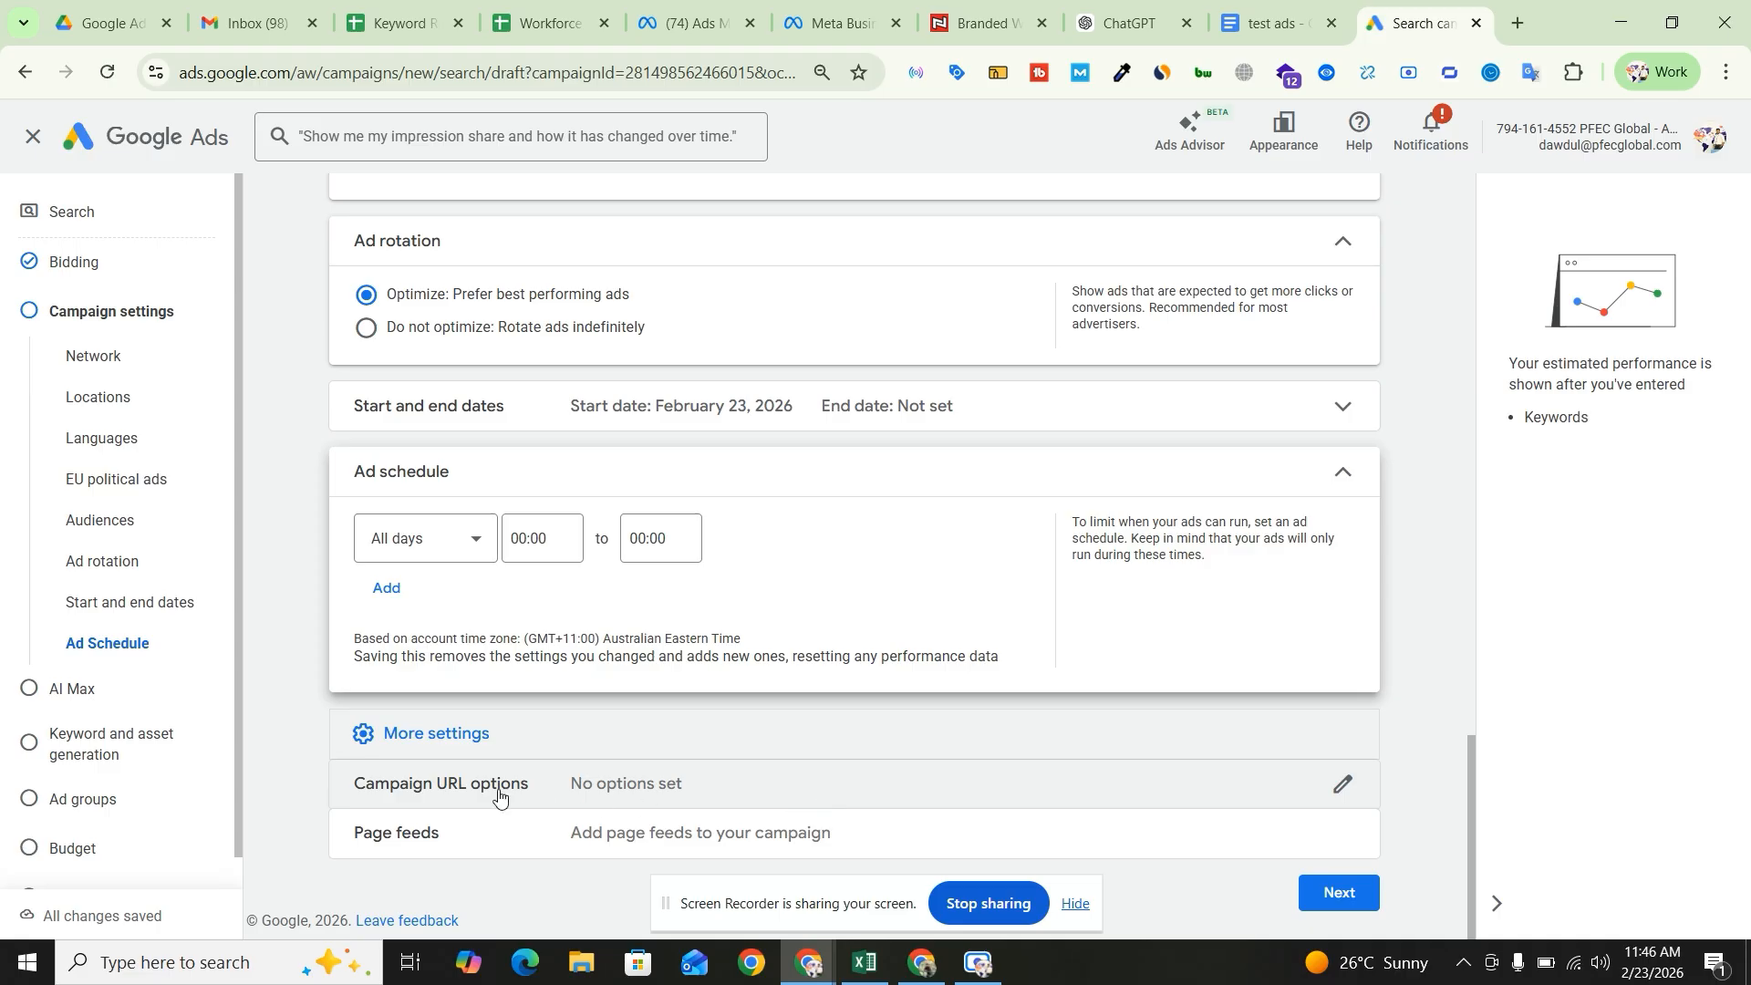
{"action": "left_click", "coordinate": [854, 799]}
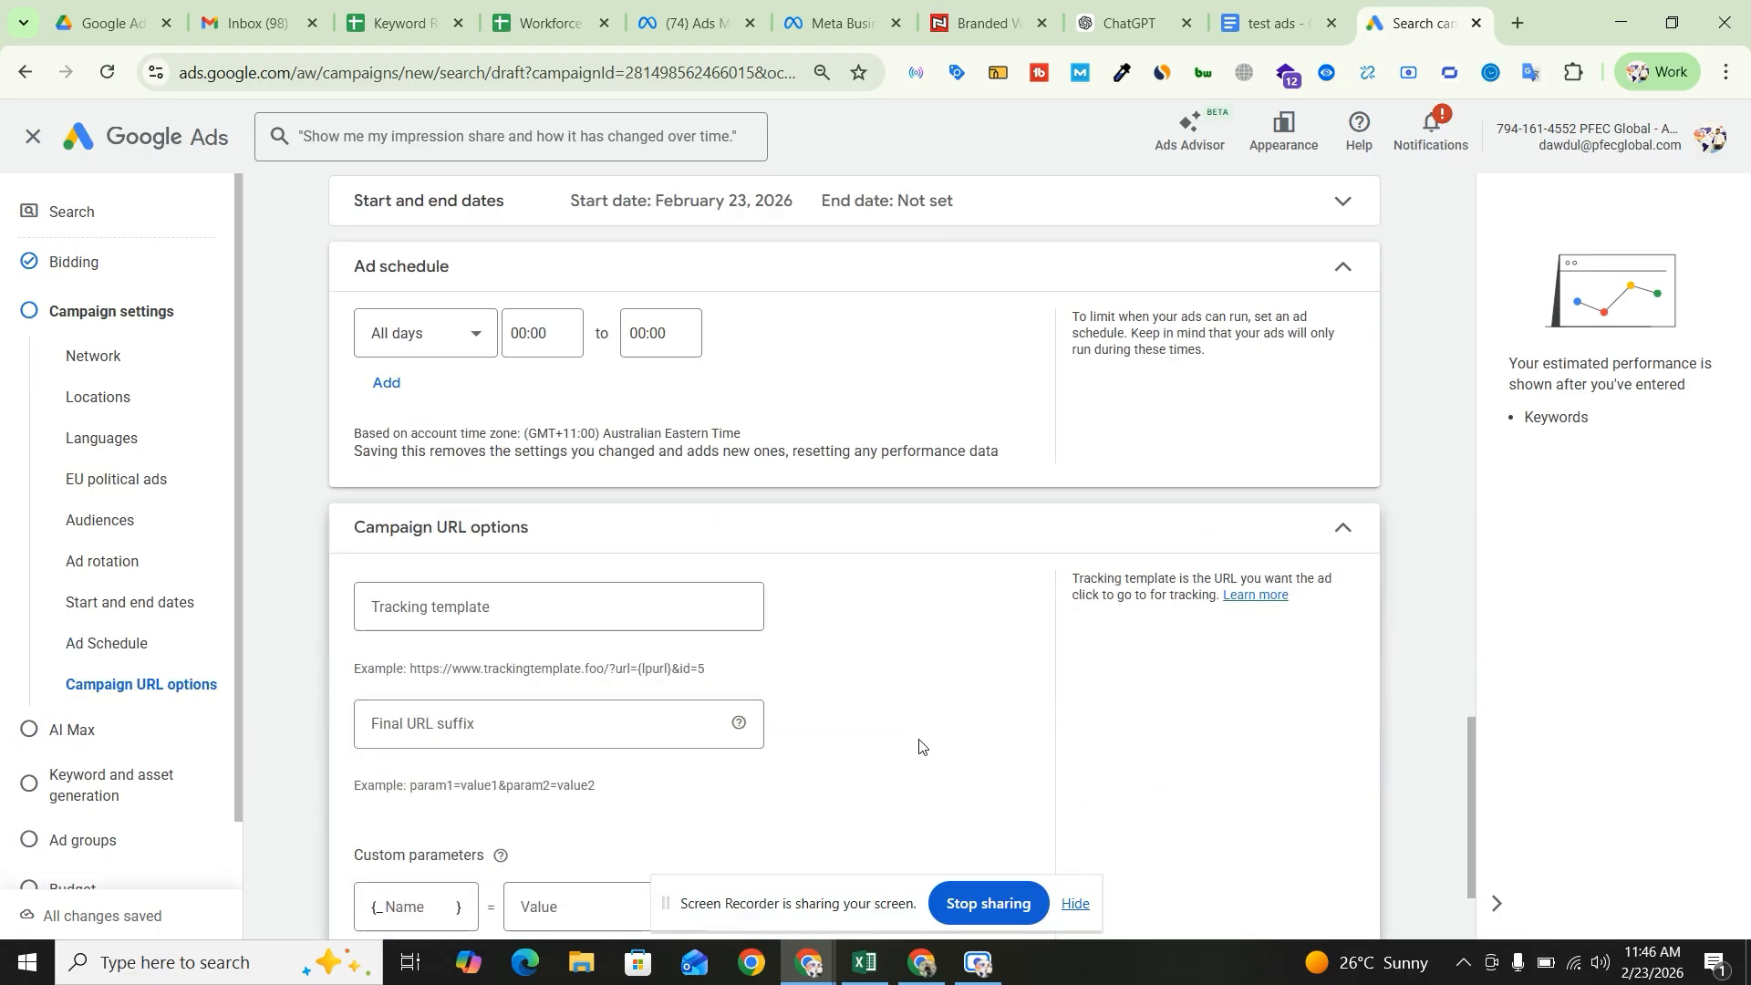
{"action": "scroll", "coordinate": [923, 746], "scroll_direction": "down", "scroll_amount": 1}
{"action": "scroll", "coordinate": [744, 555], "scroll_direction": "down", "scroll_amount": 1}
{"action": "mouse_move", "coordinate": [743, 560]}
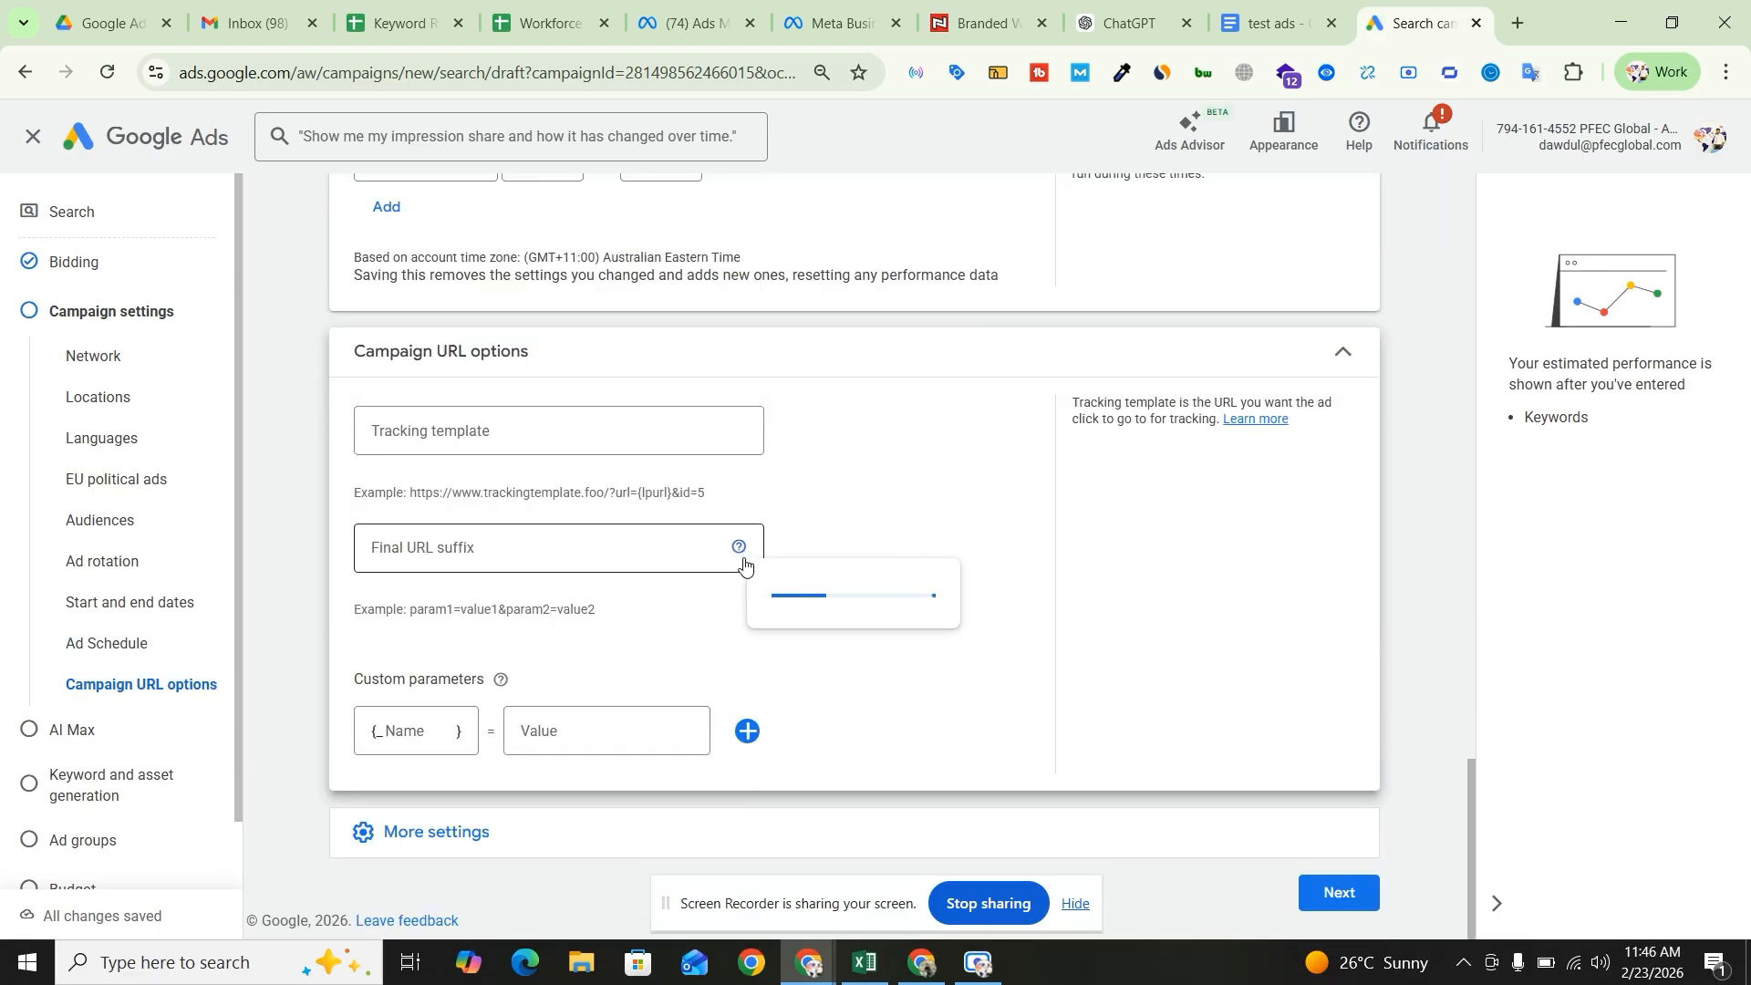
{"action": "left_click", "coordinate": [677, 826]}
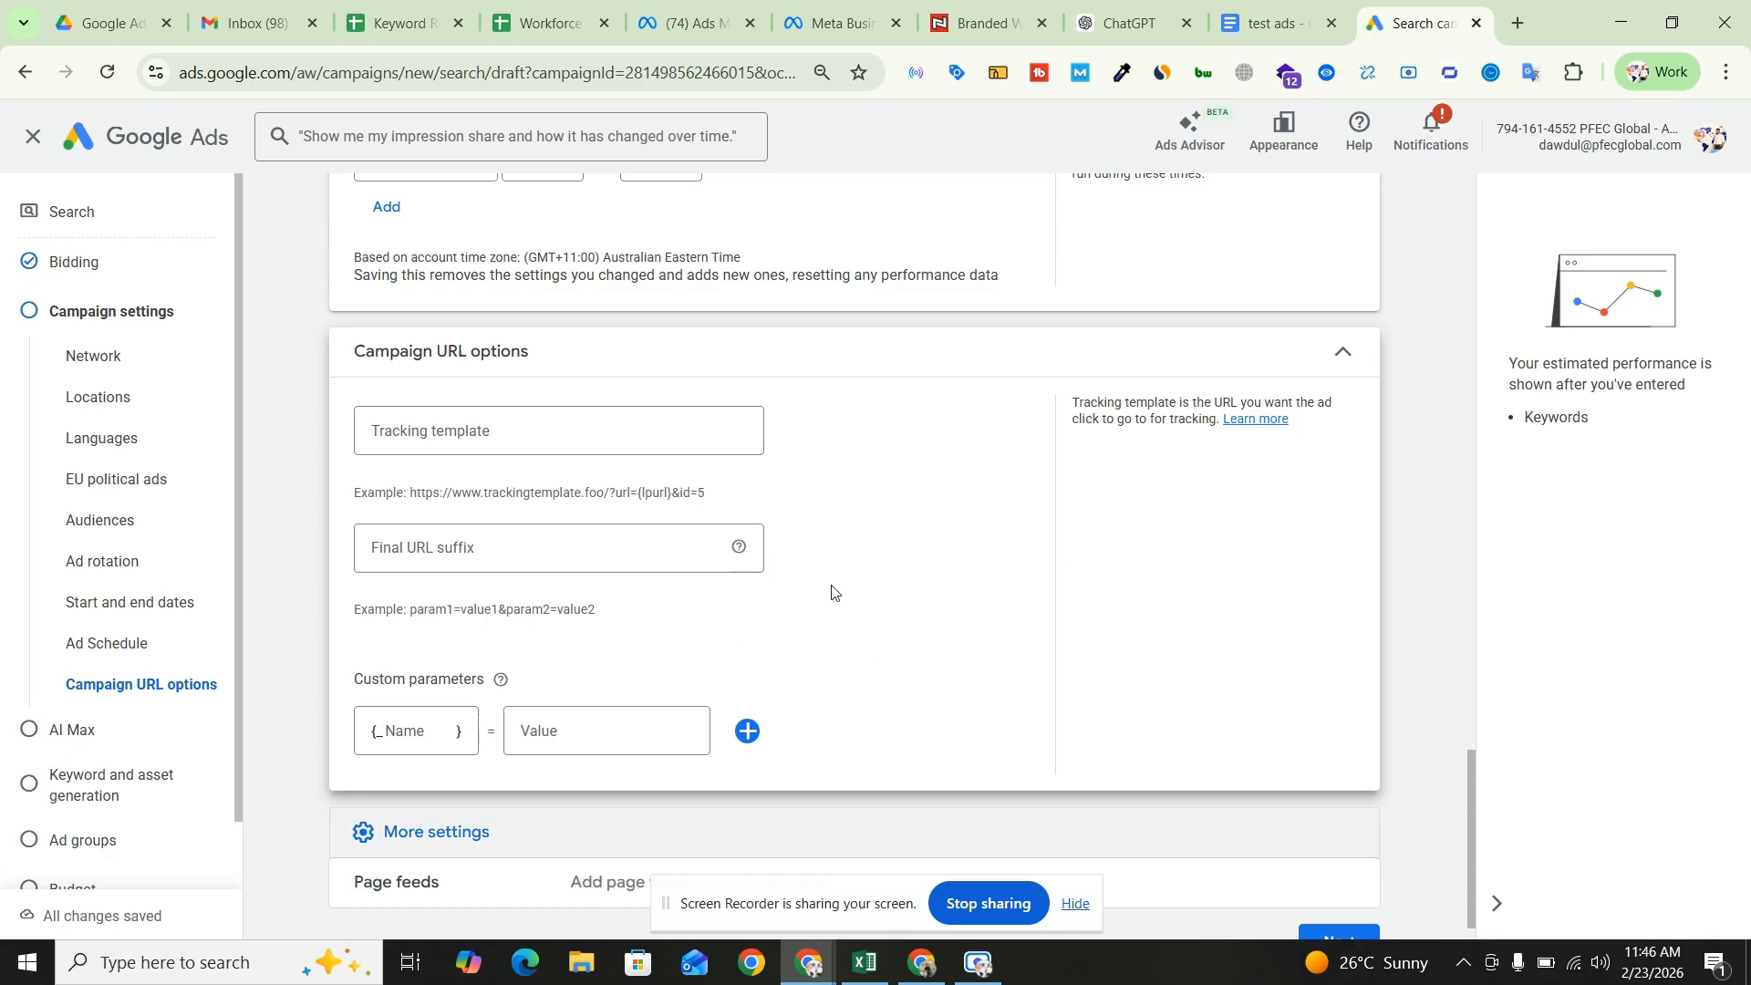
{"action": "scroll", "coordinate": [831, 592], "scroll_direction": "down", "scroll_amount": 1}
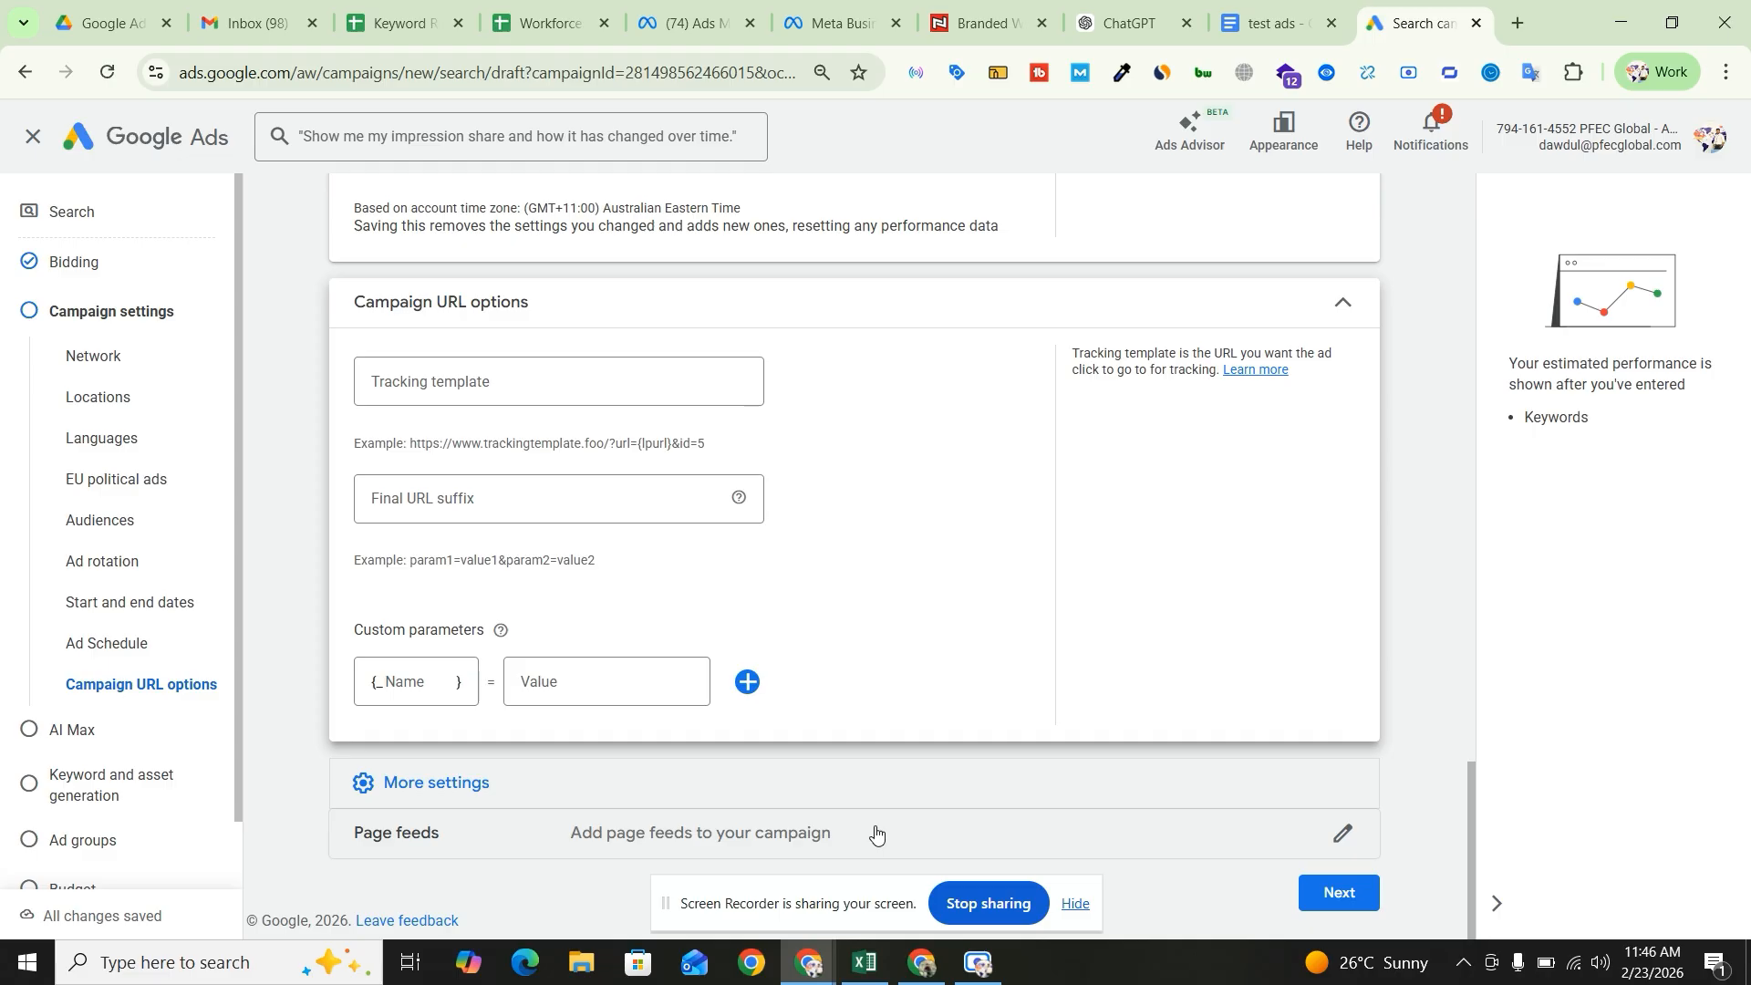
- Proceed past the campaign settings, leave AI Max turned off, and skip keyword and asset generation to reach the ad group setup
{"action": "left_click", "coordinate": [1339, 893]}
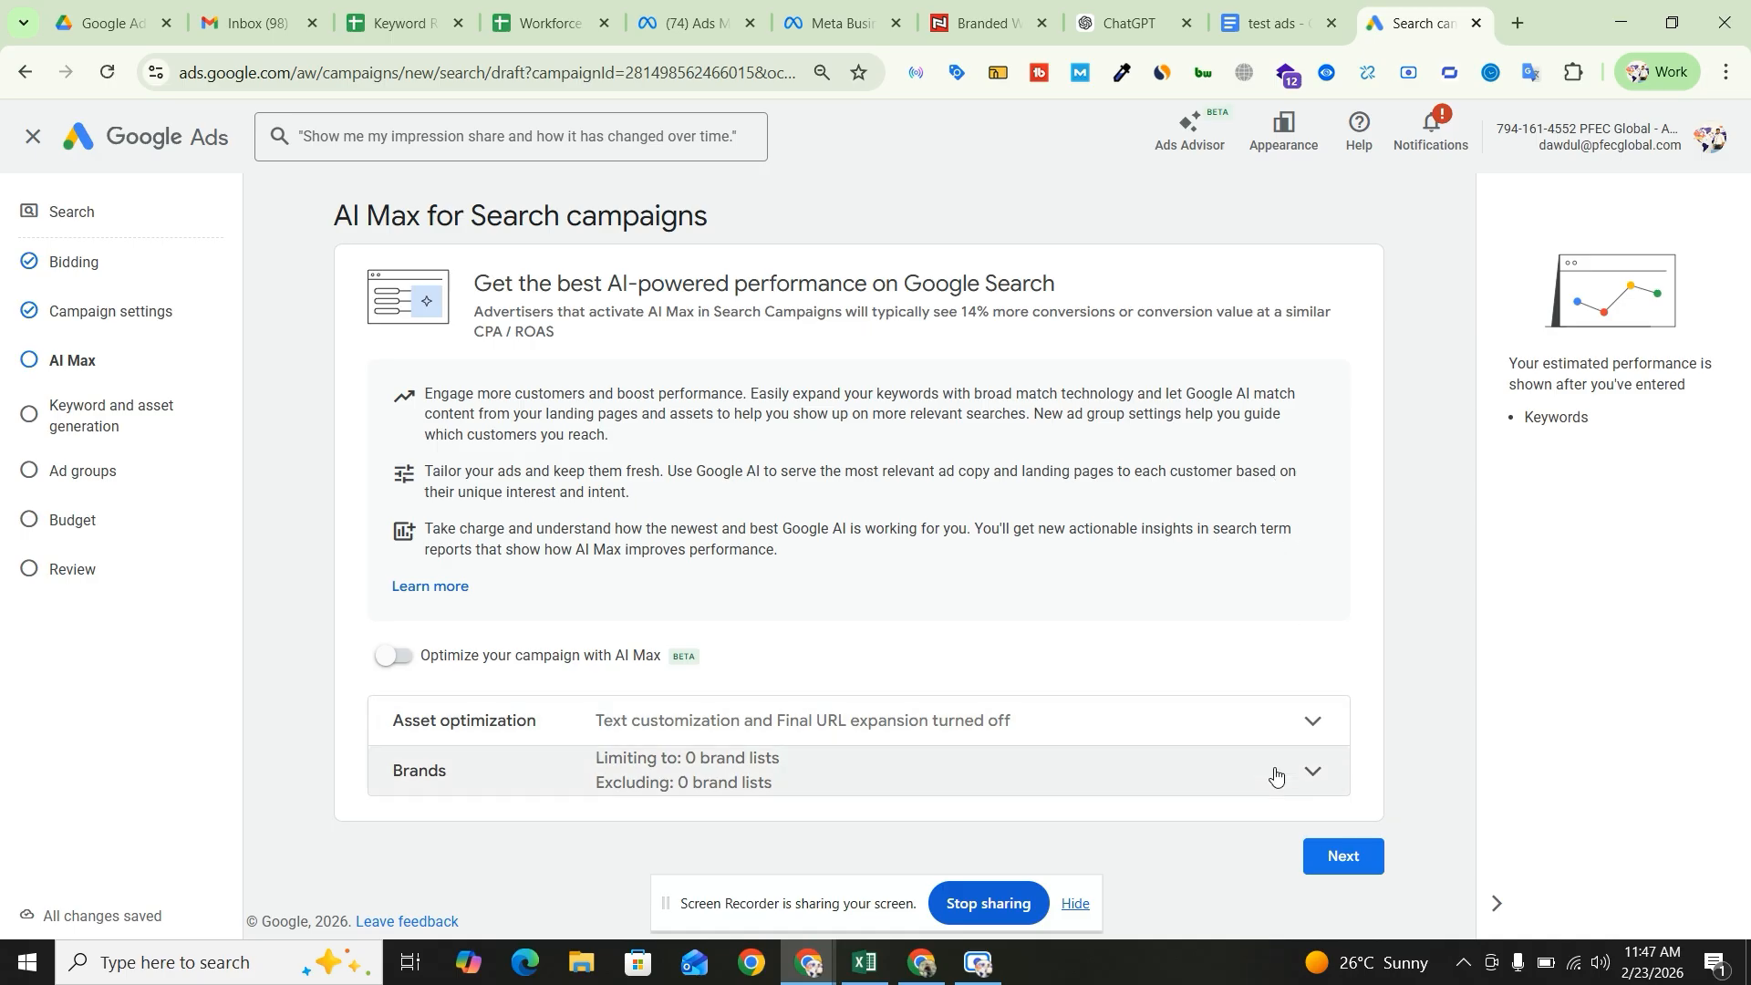
{"action": "left_click", "coordinate": [1355, 863]}
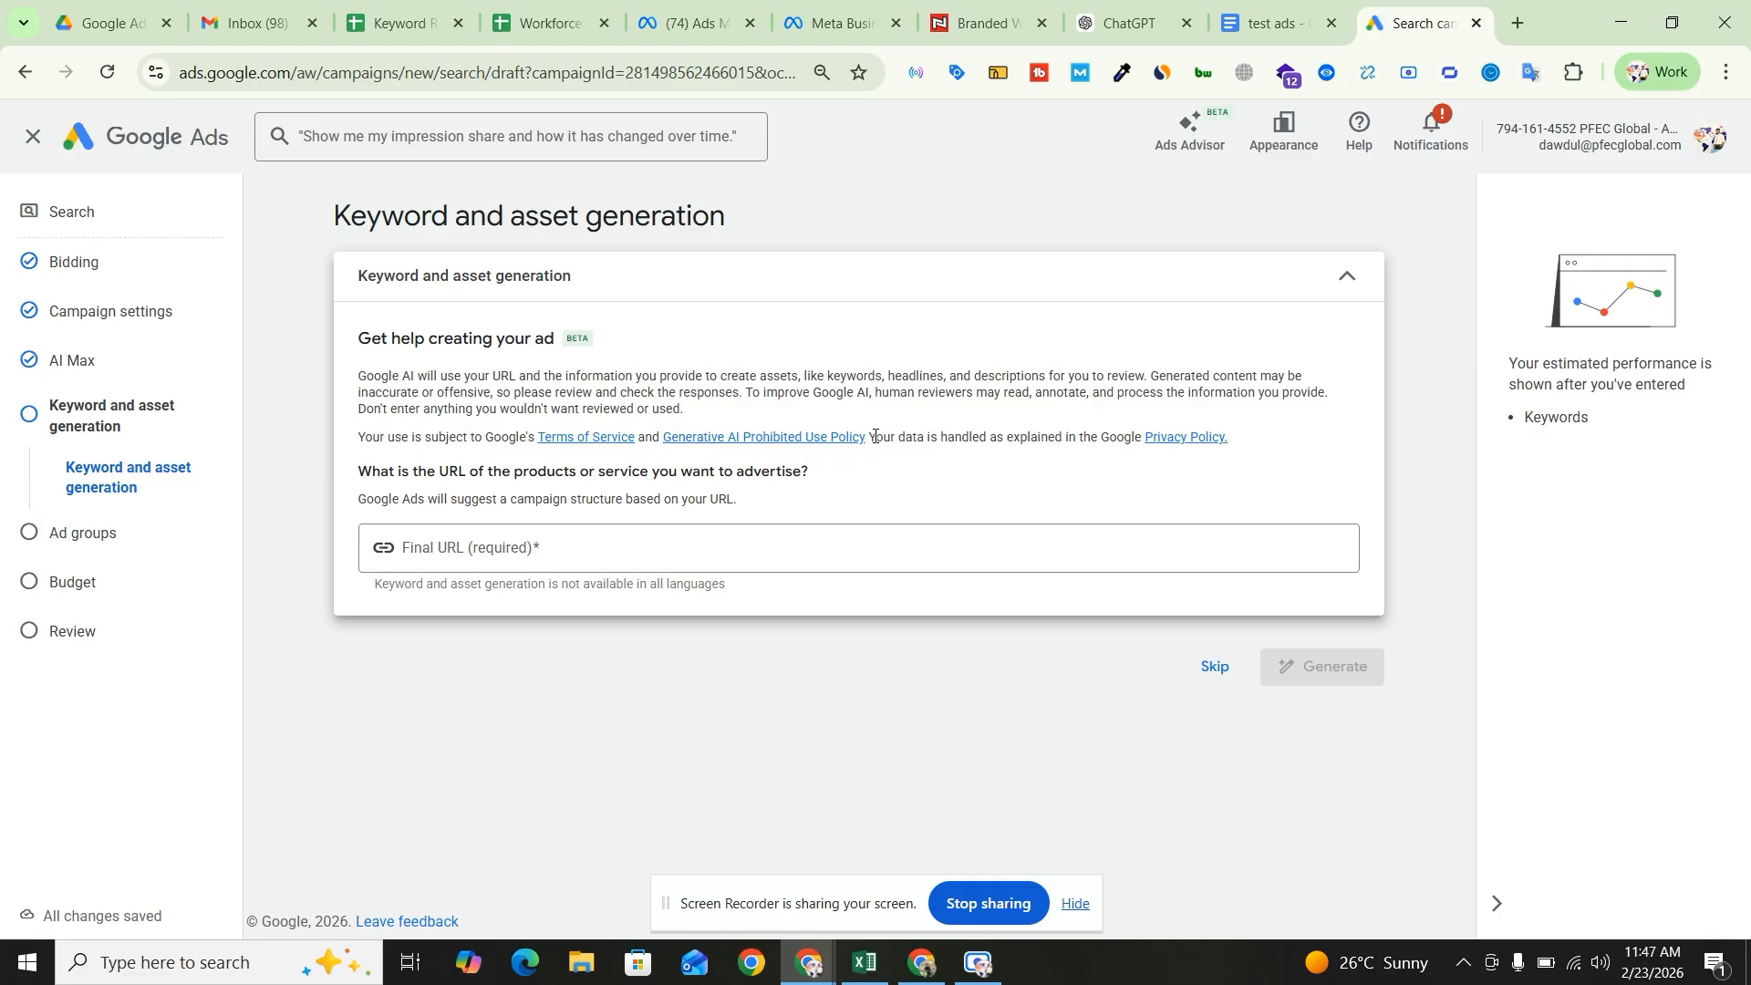
{"action": "left_click", "coordinate": [530, 544]}
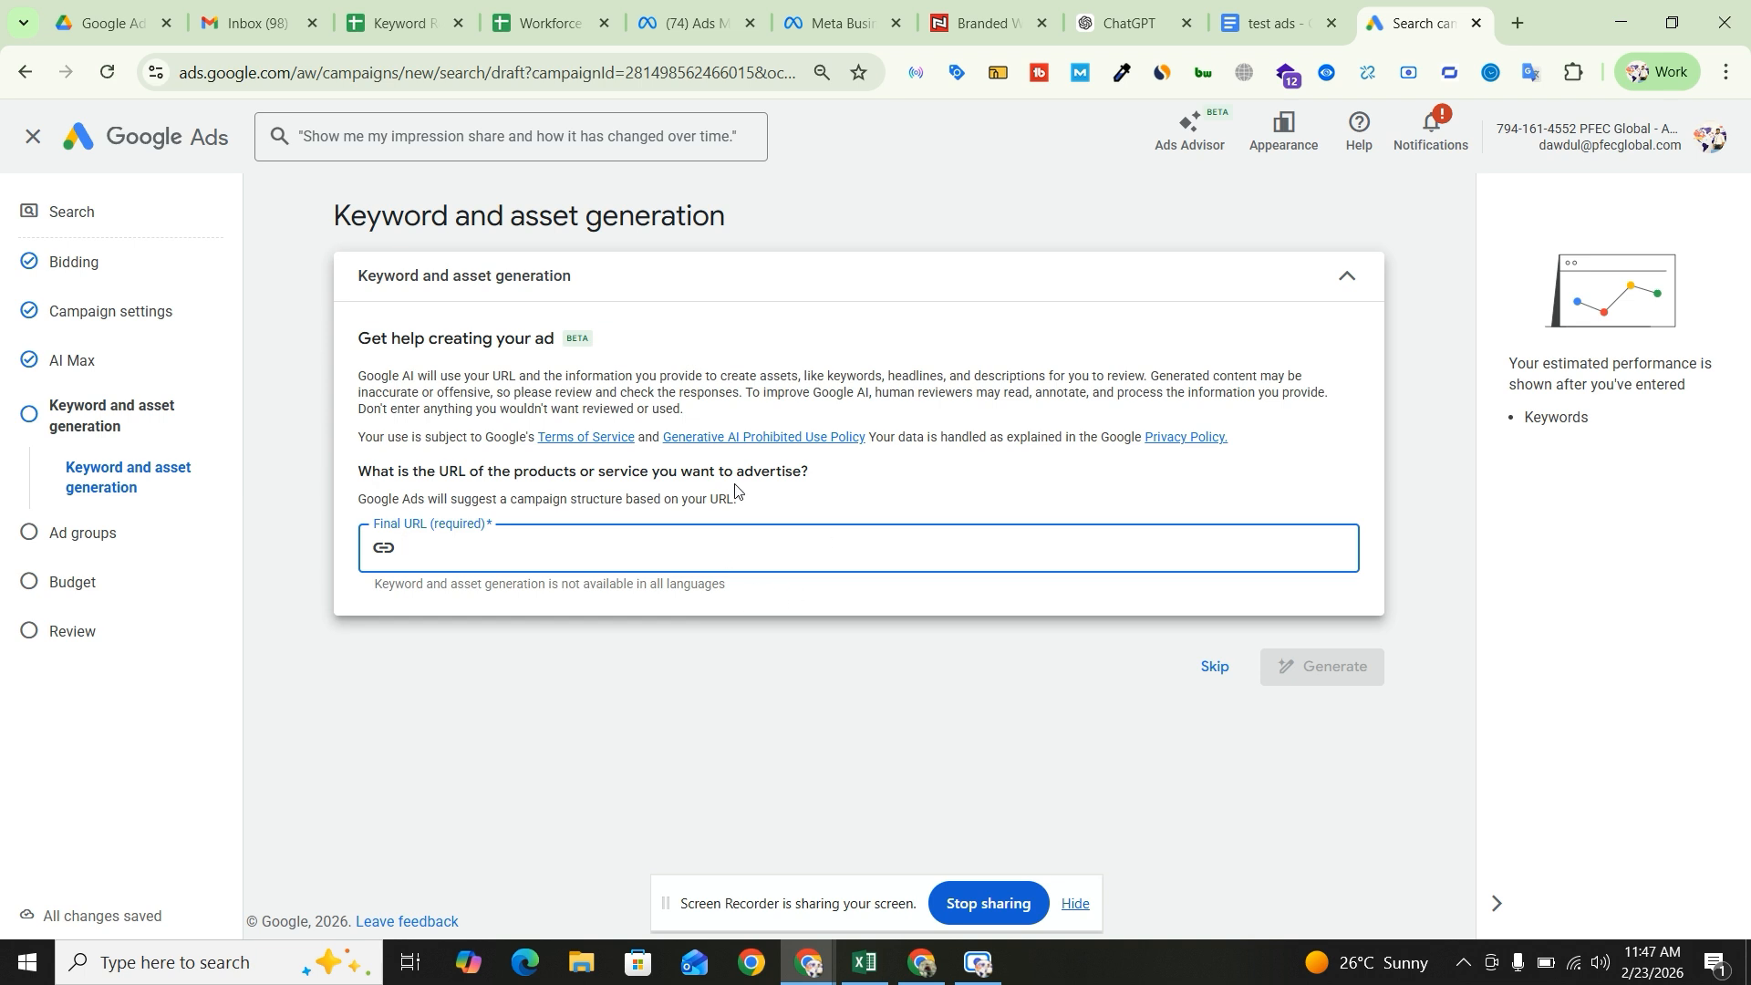
{"action": "left_click", "coordinate": [1212, 669]}
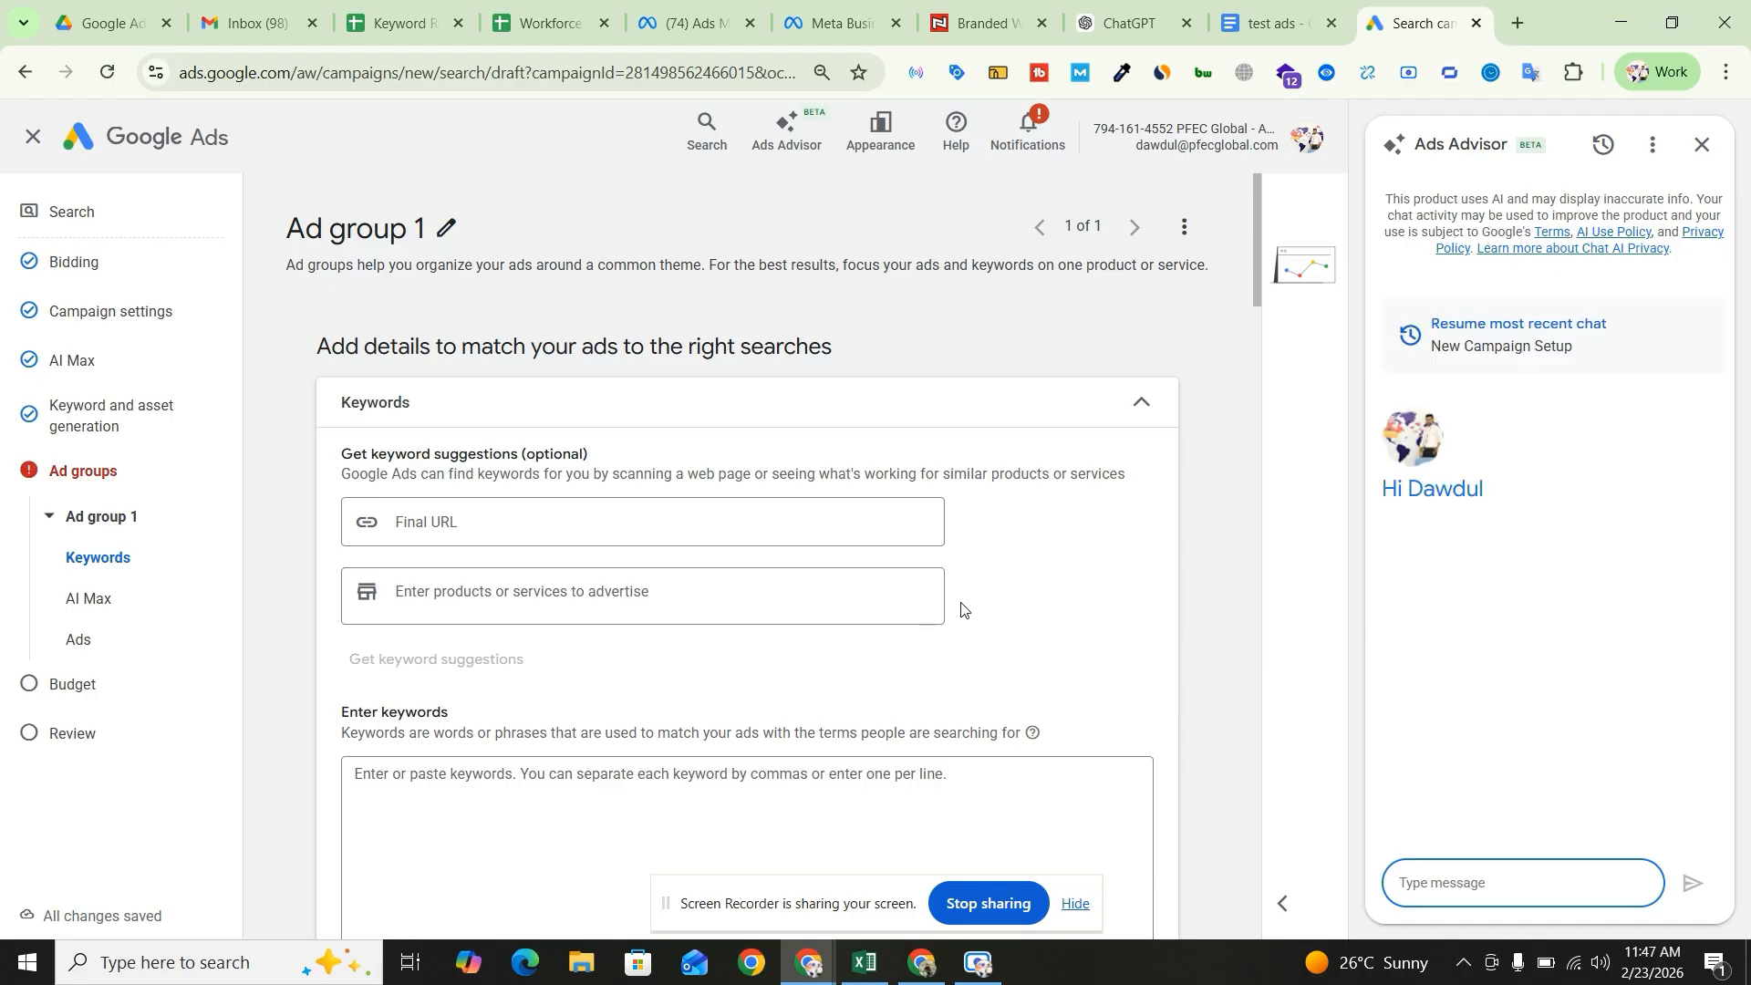
- Rename the ad group as "test ad group for study in australia"
{"action": "scroll", "coordinate": [903, 584], "scroll_direction": "down", "scroll_amount": 3}
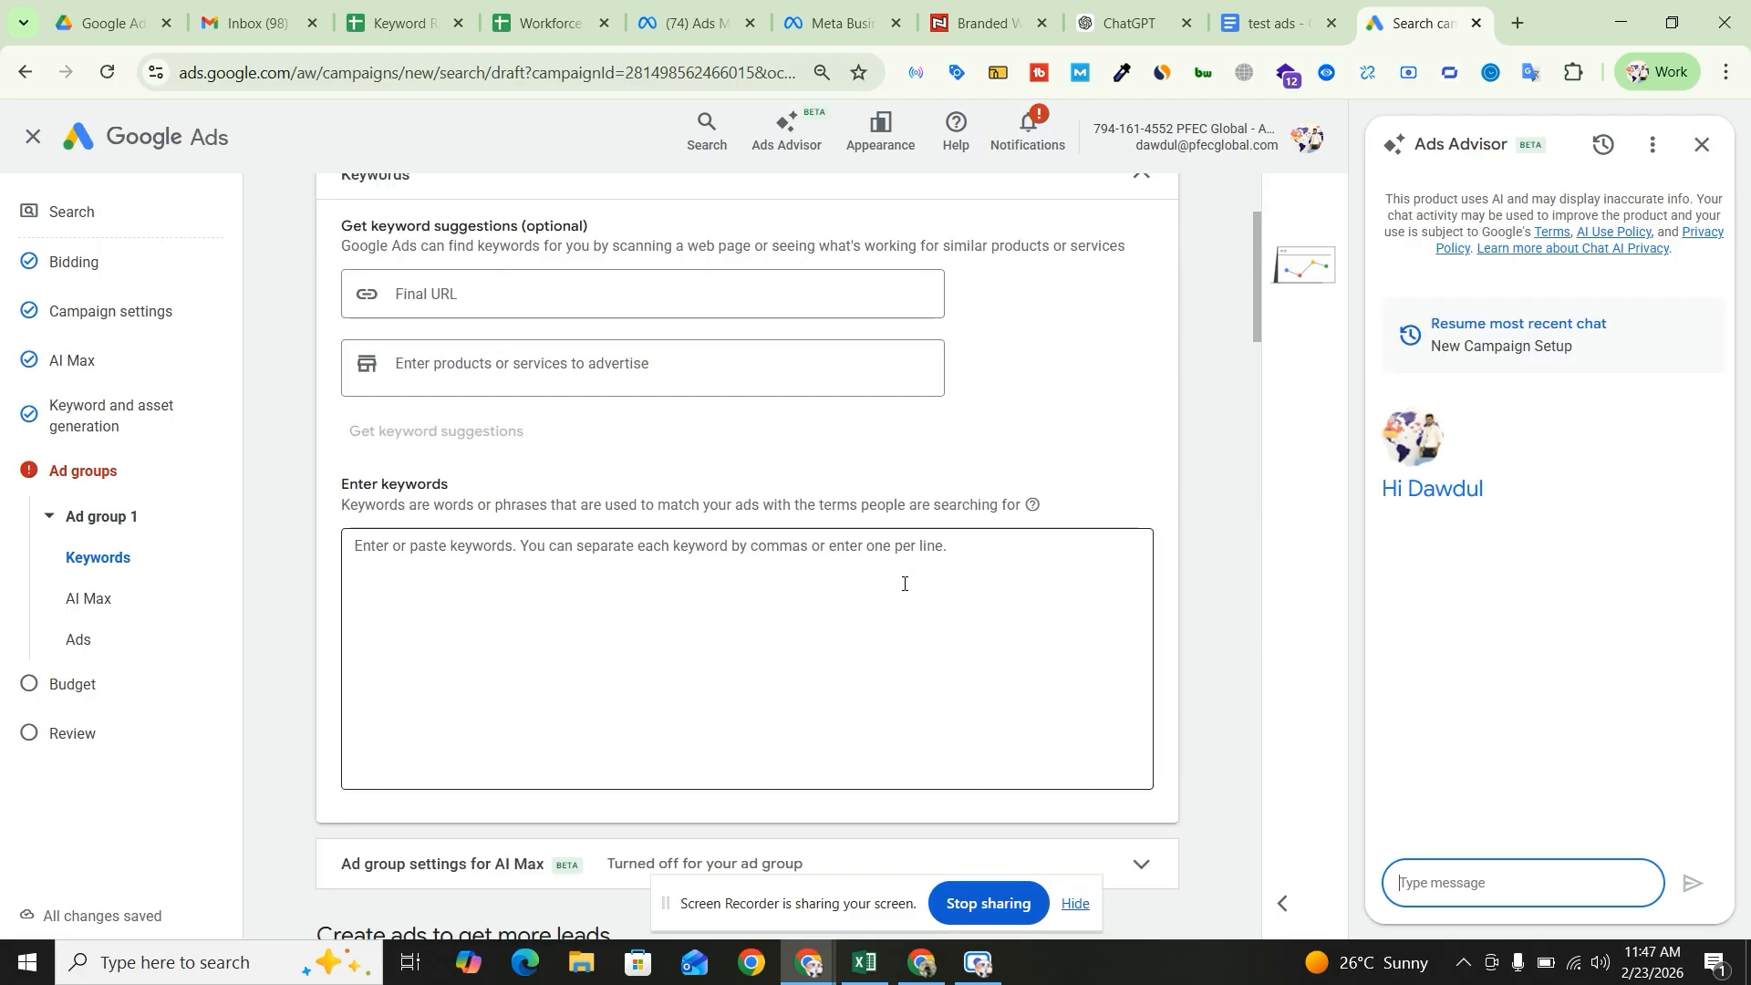
{"action": "left_click", "coordinate": [576, 567]}
{"action": "scroll", "coordinate": [671, 611], "scroll_direction": "up", "scroll_amount": 3}
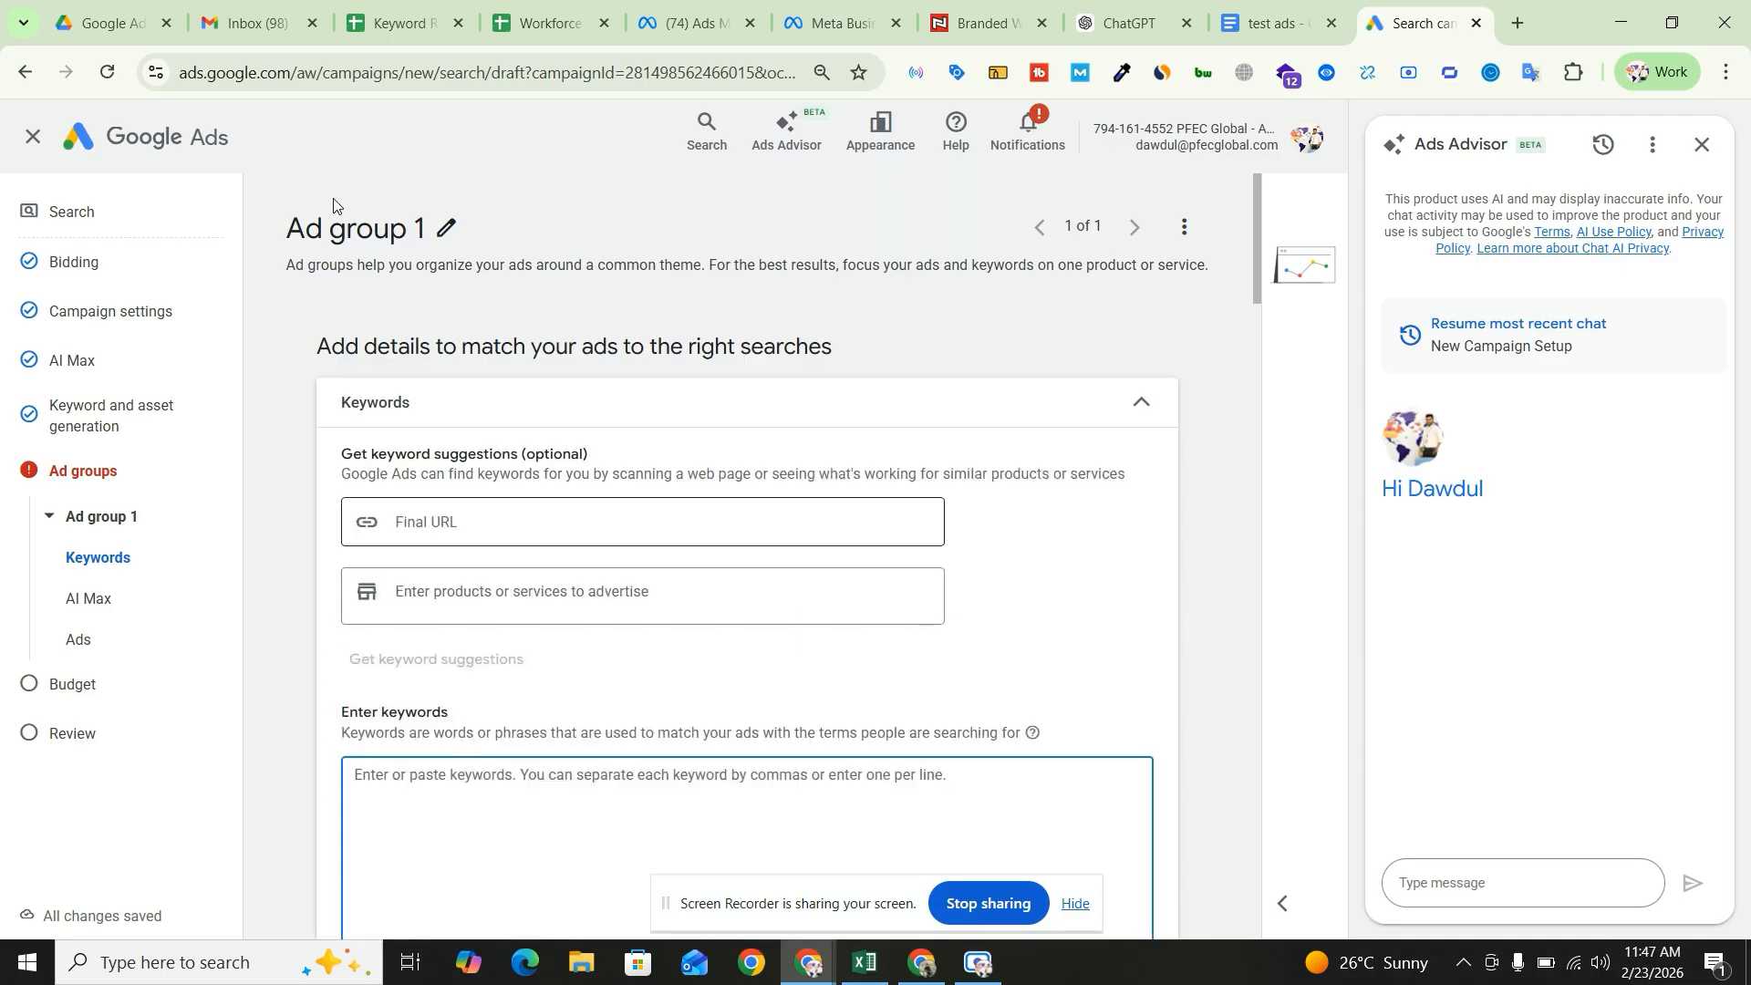
{"action": "left_click", "coordinate": [447, 235]}
{"action": "key", "text": "BackSpace"}
{"action": "key", "text": "BackSpace"}
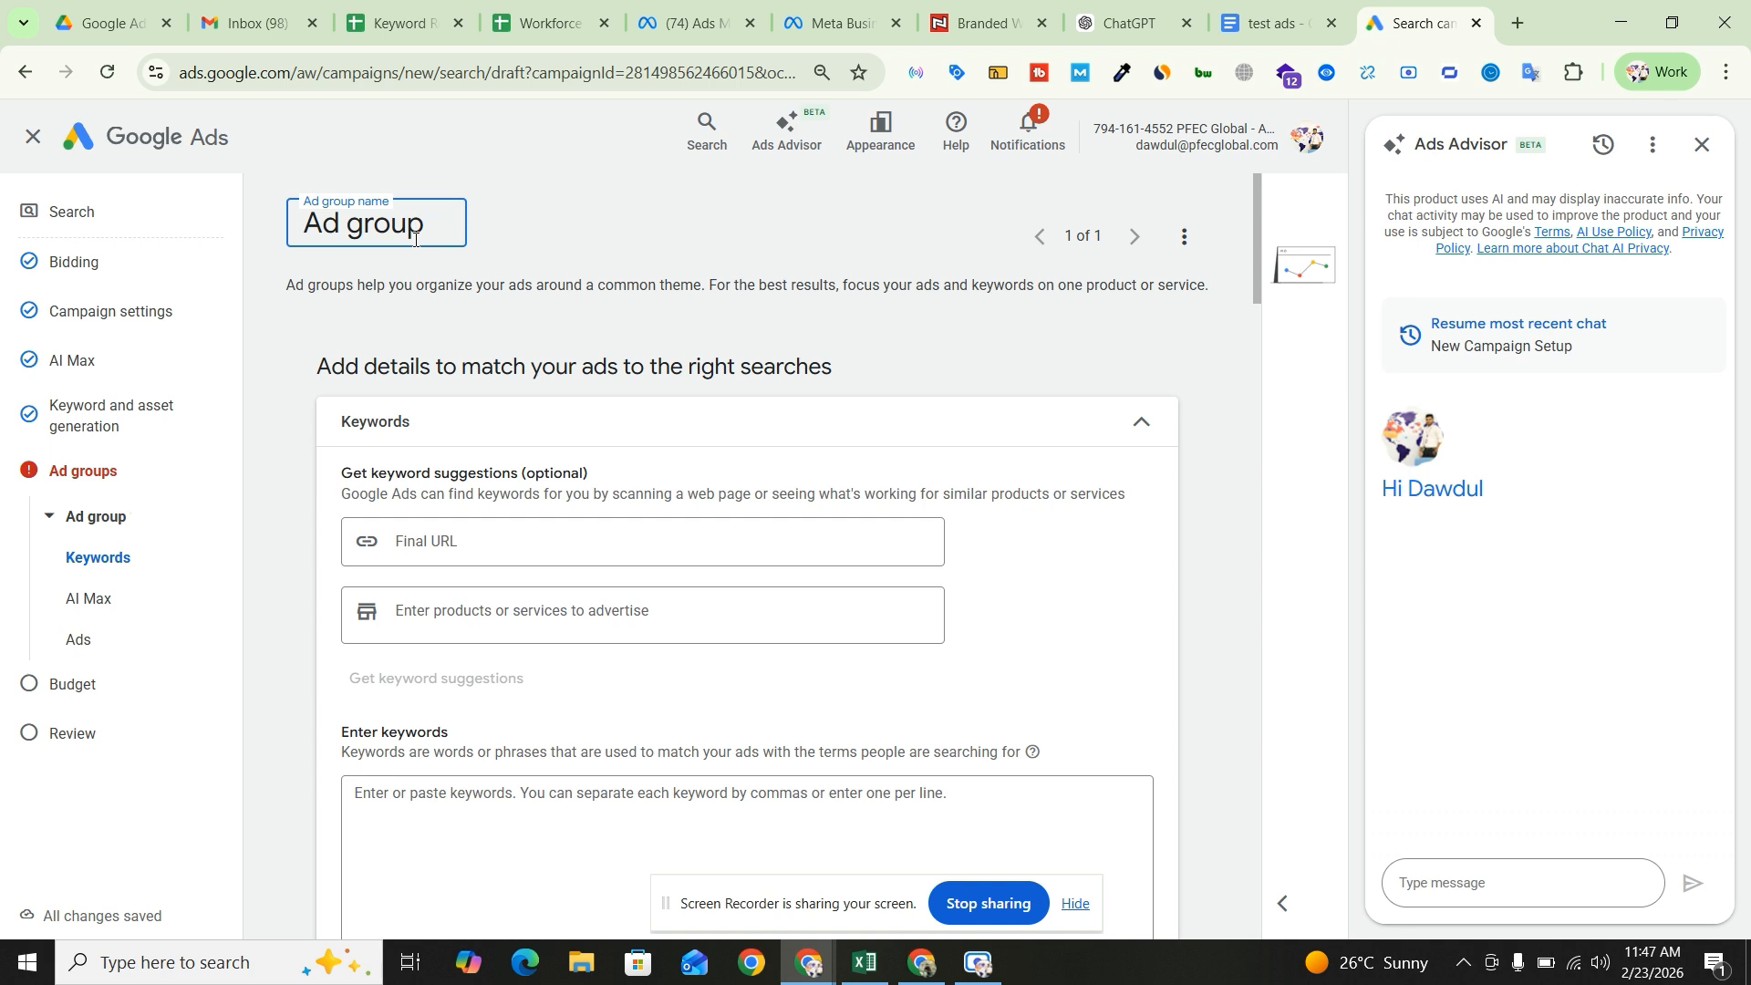
{"action": "key", "text": "BackSpace"}
{"action": "key", "text": "BackSpace"}
{"action": "key", "text": "BackSpace"}
{"action": "key", "text": "BackSpace"}
{"action": "key", "text": "BackSpace"}
{"action": "key", "text": "BackSpace"}
{"action": "key", "text": "BackSpace"}
{"action": "key", "text": "BackSpace"}
{"action": "type", "text": "test "}
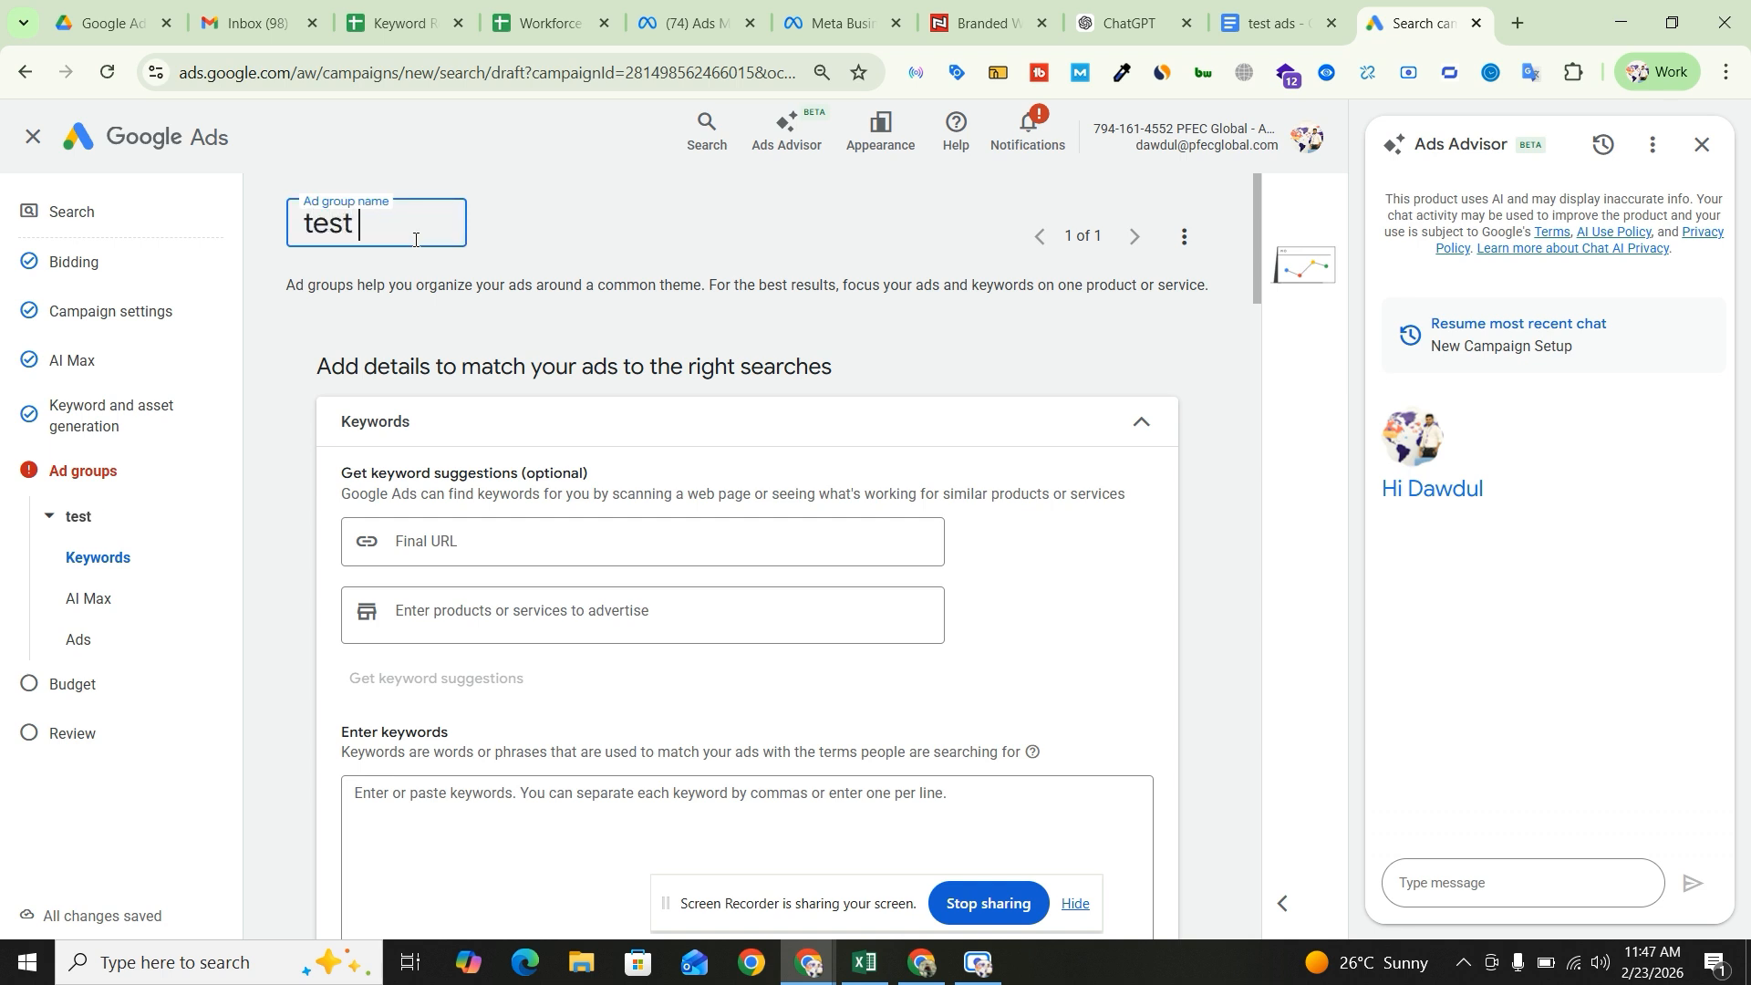
{"action": "type", "text": "ad group "}
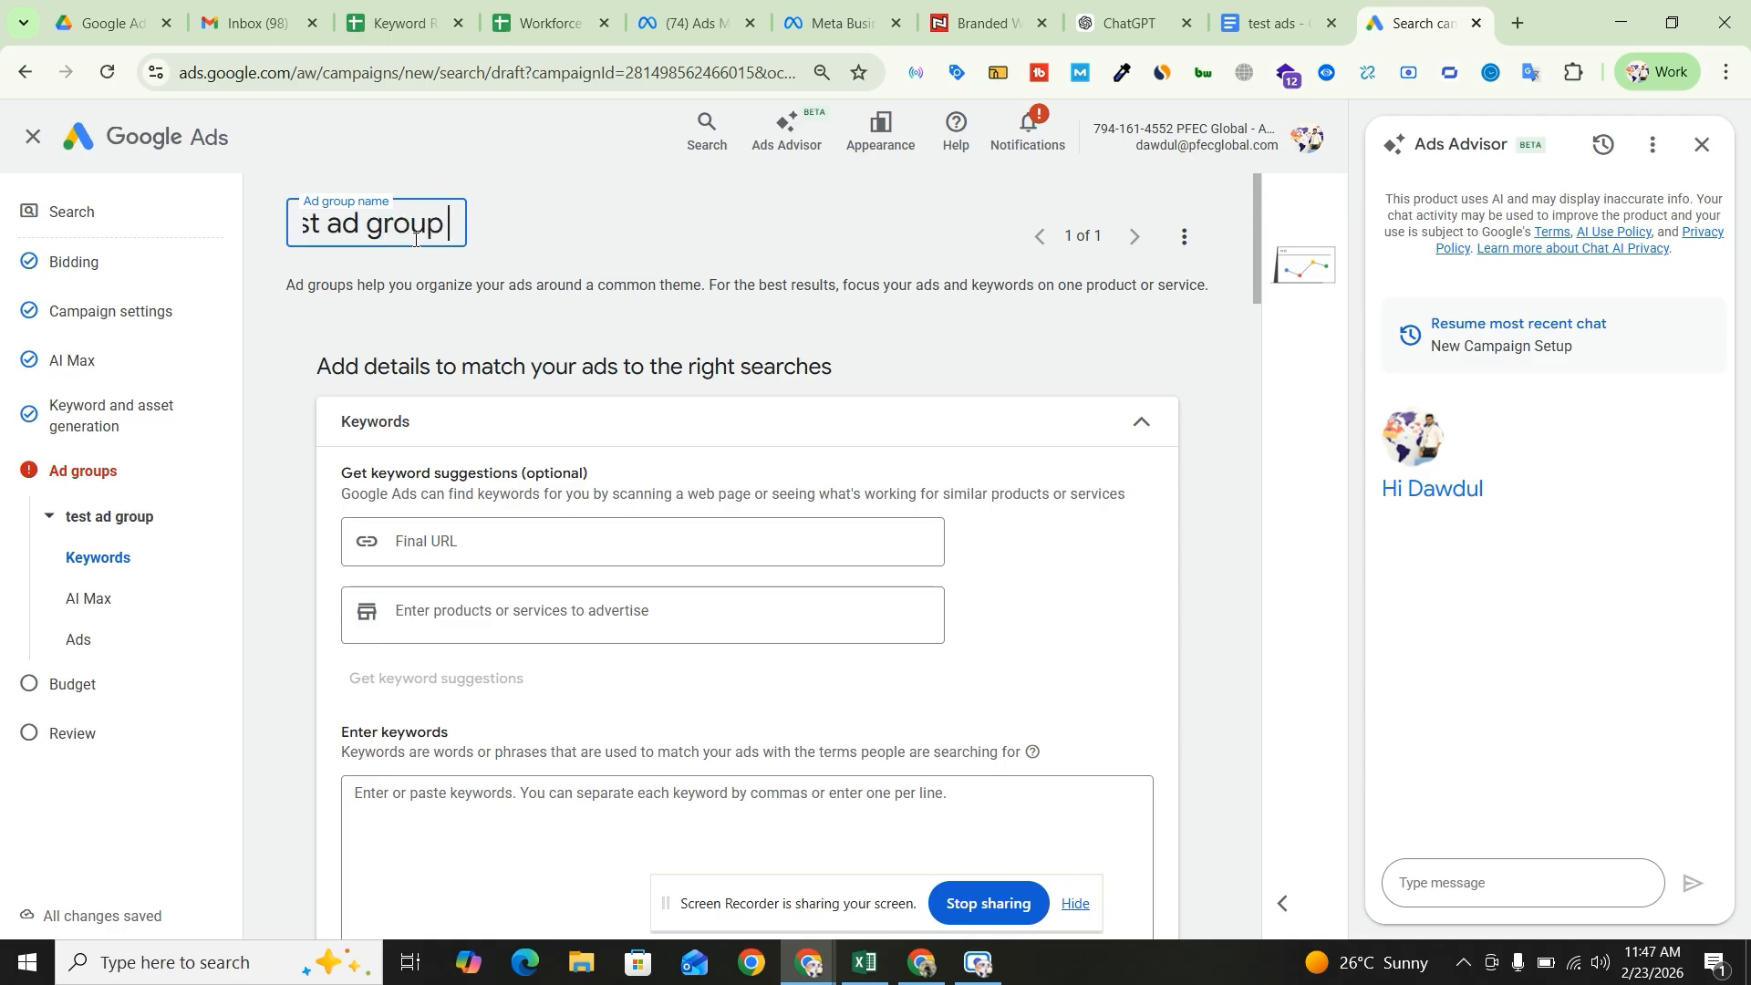
{"action": "type", "text": "for study i"}
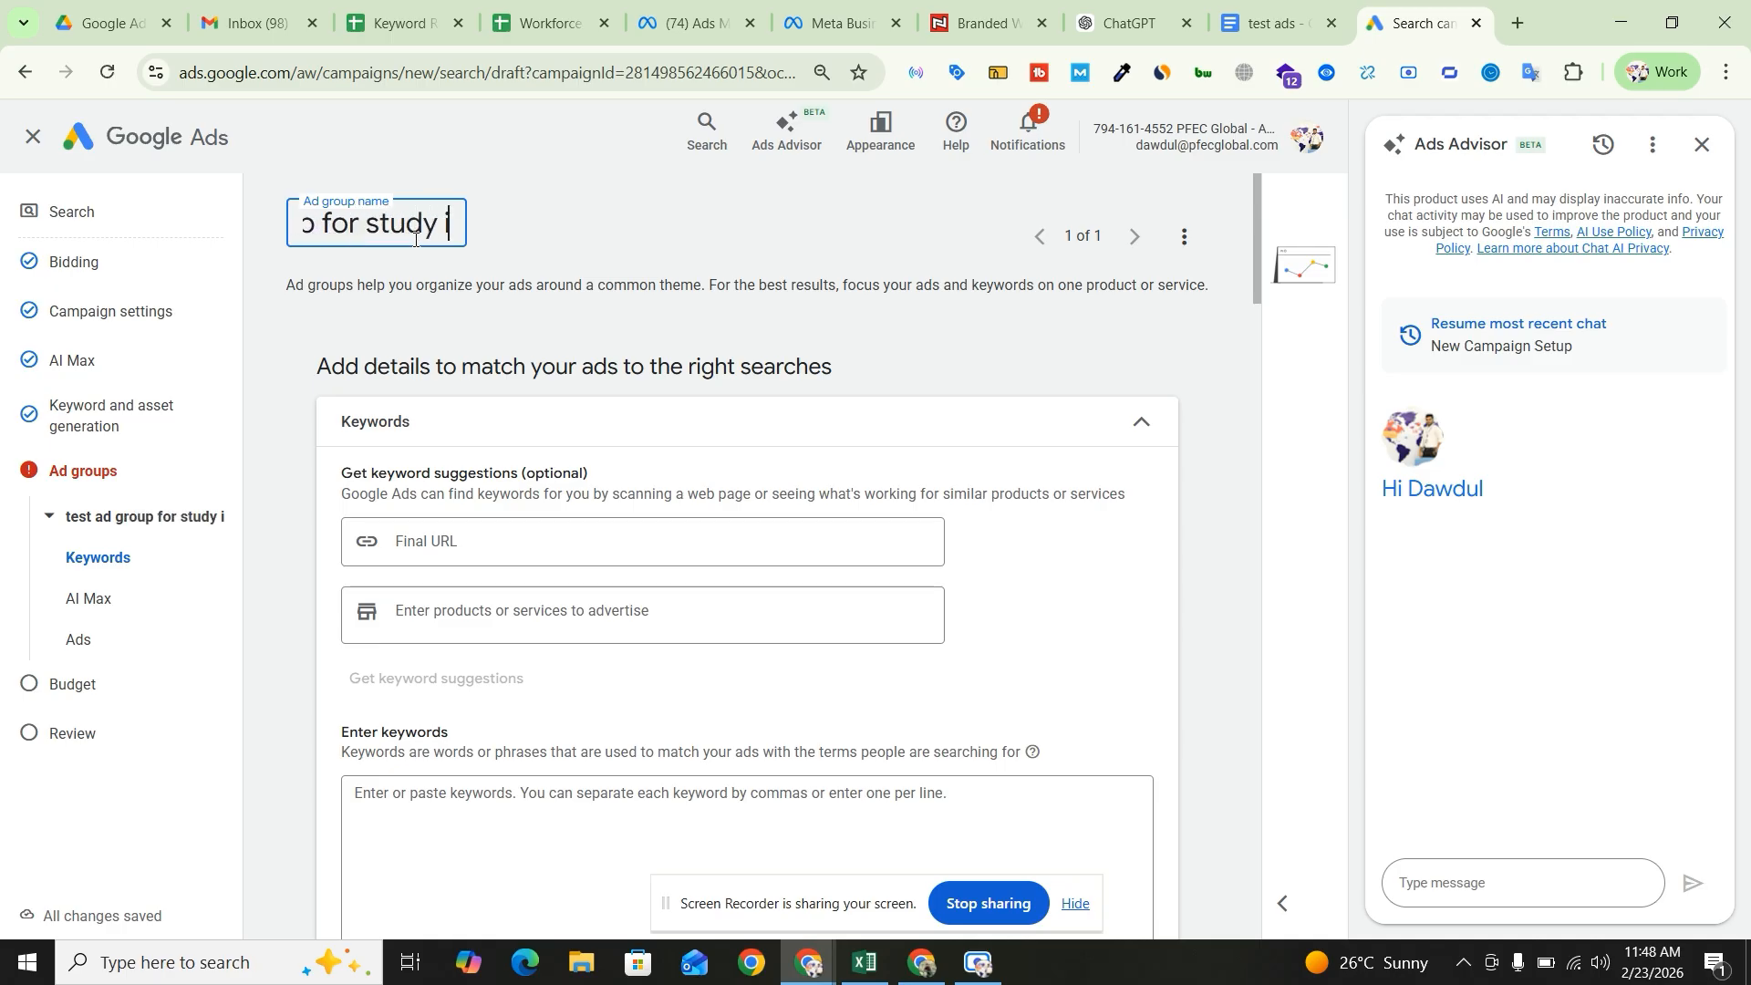
{"action": "type", "text": "n australia"}
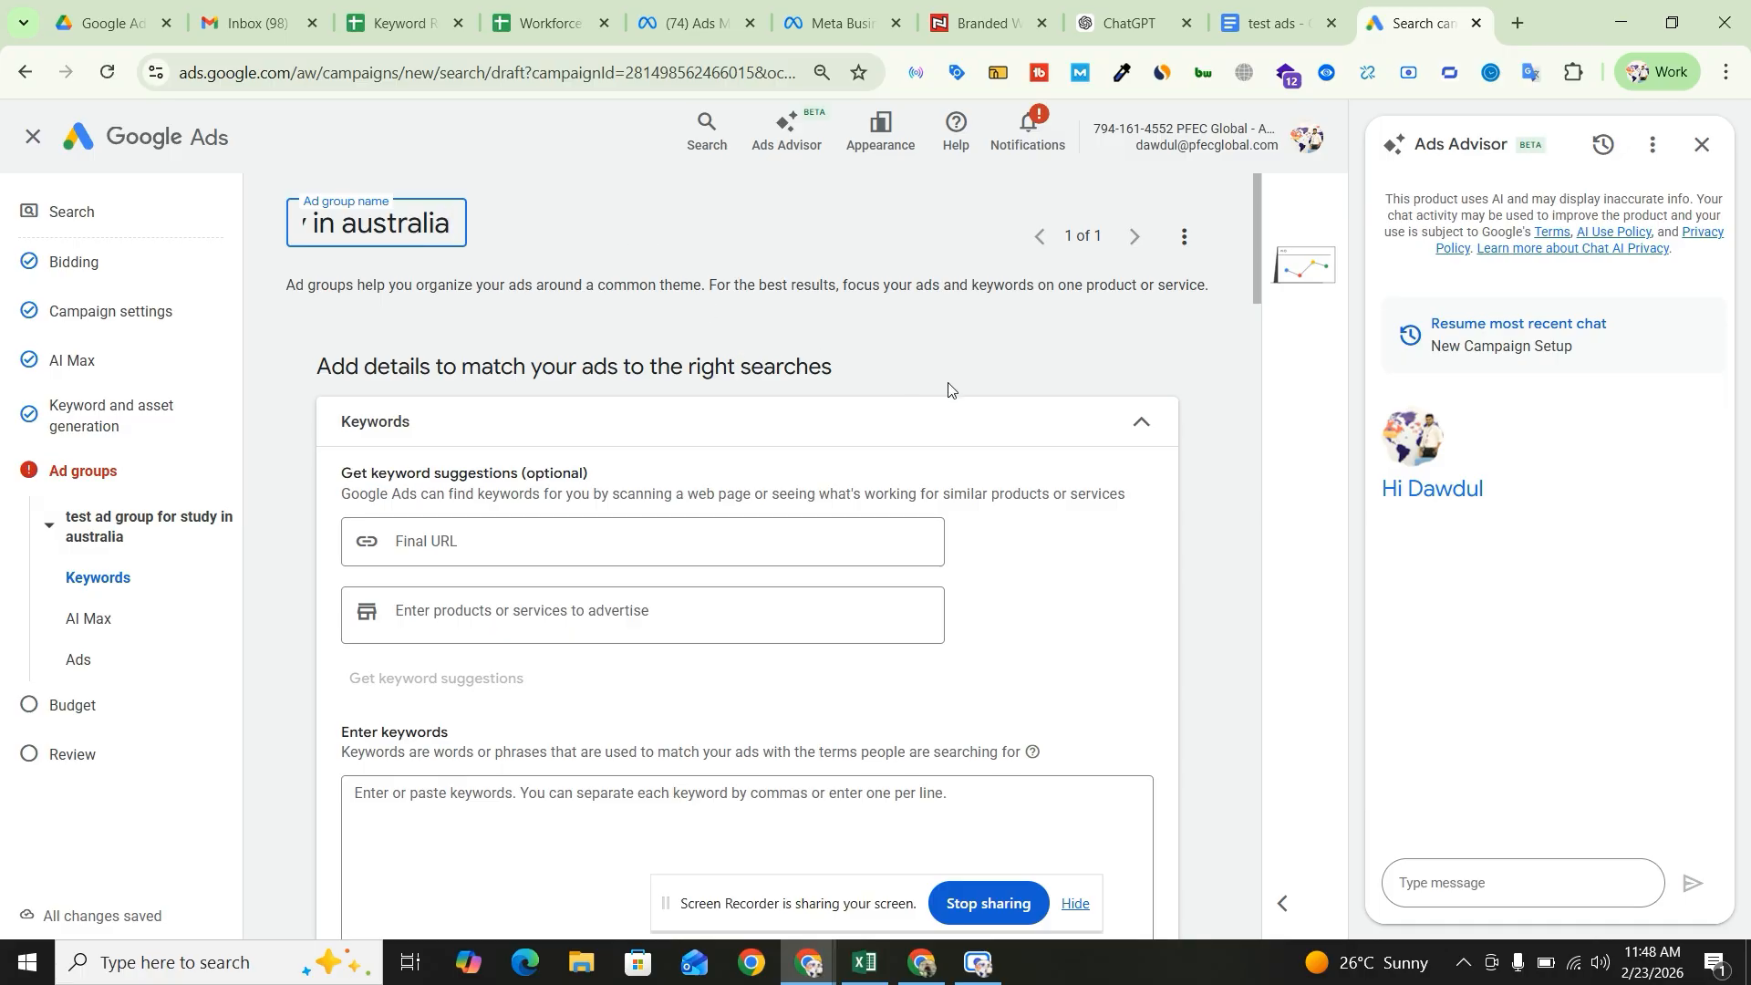
{"action": "left_click", "coordinate": [972, 369]}
- Examine the keyword entry area, the ad strength checklist, and the ad's URL, display path and headline fields with the preview
{"action": "scroll", "coordinate": [1015, 503], "scroll_direction": "down", "scroll_amount": 4}
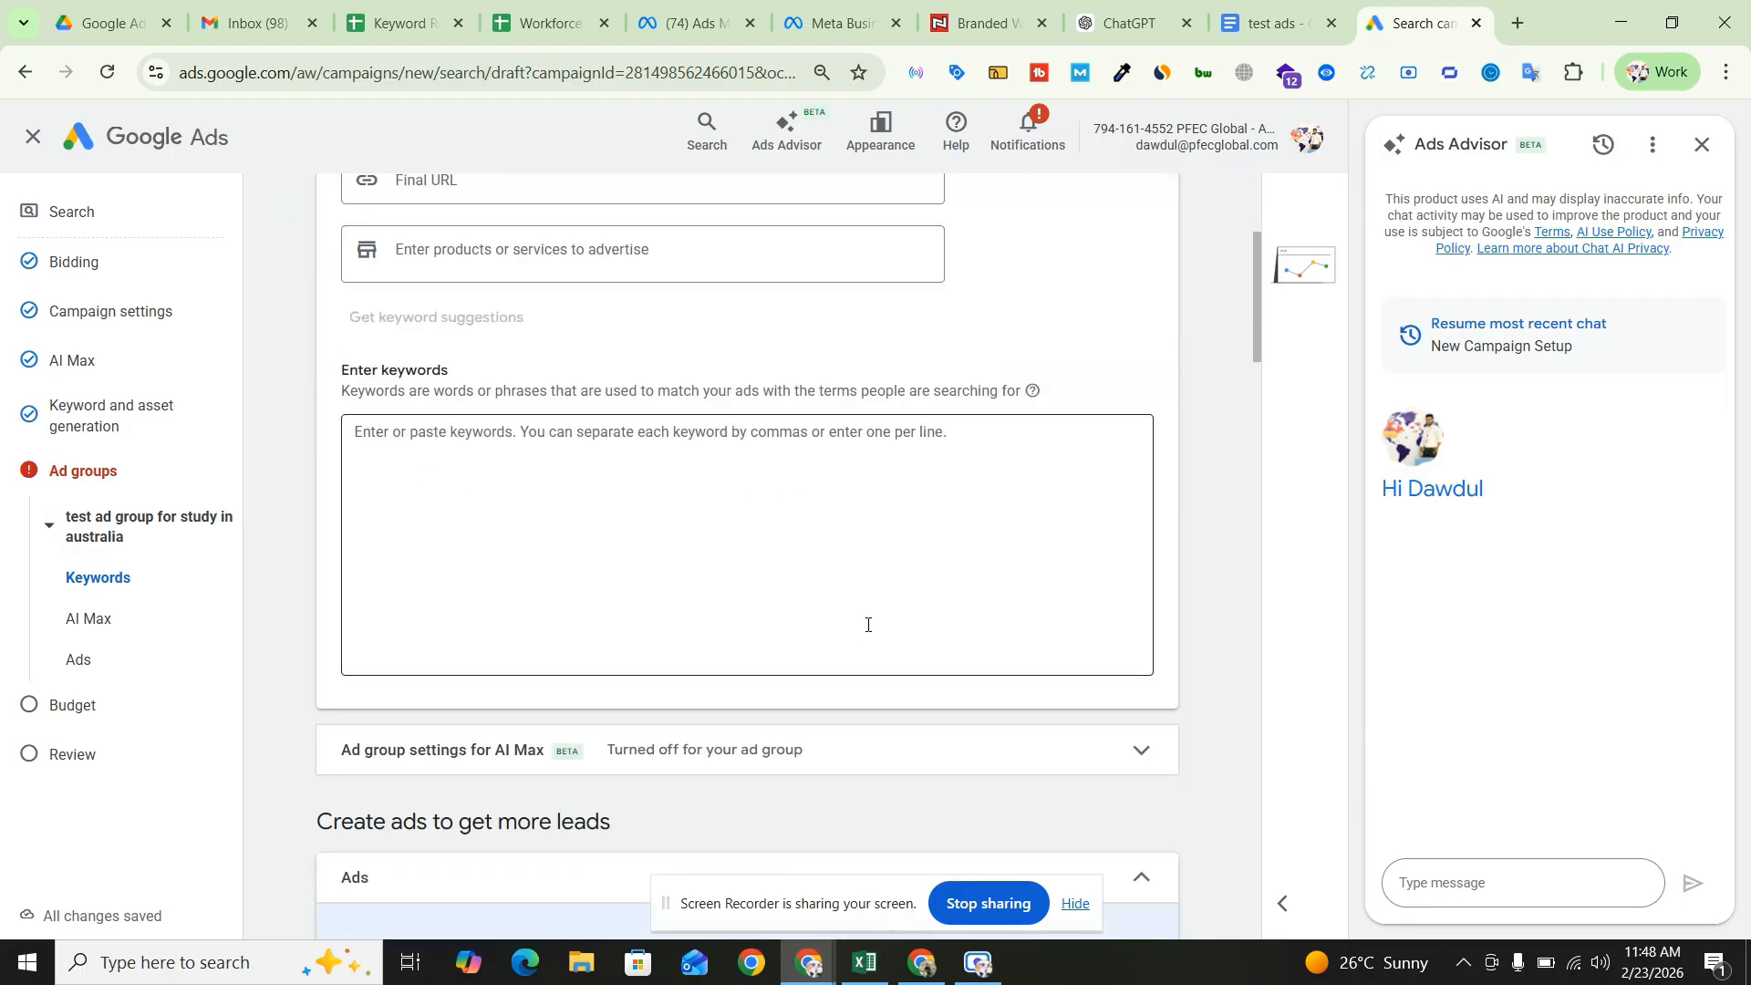
{"action": "scroll", "coordinate": [867, 624], "scroll_direction": "down", "scroll_amount": 3}
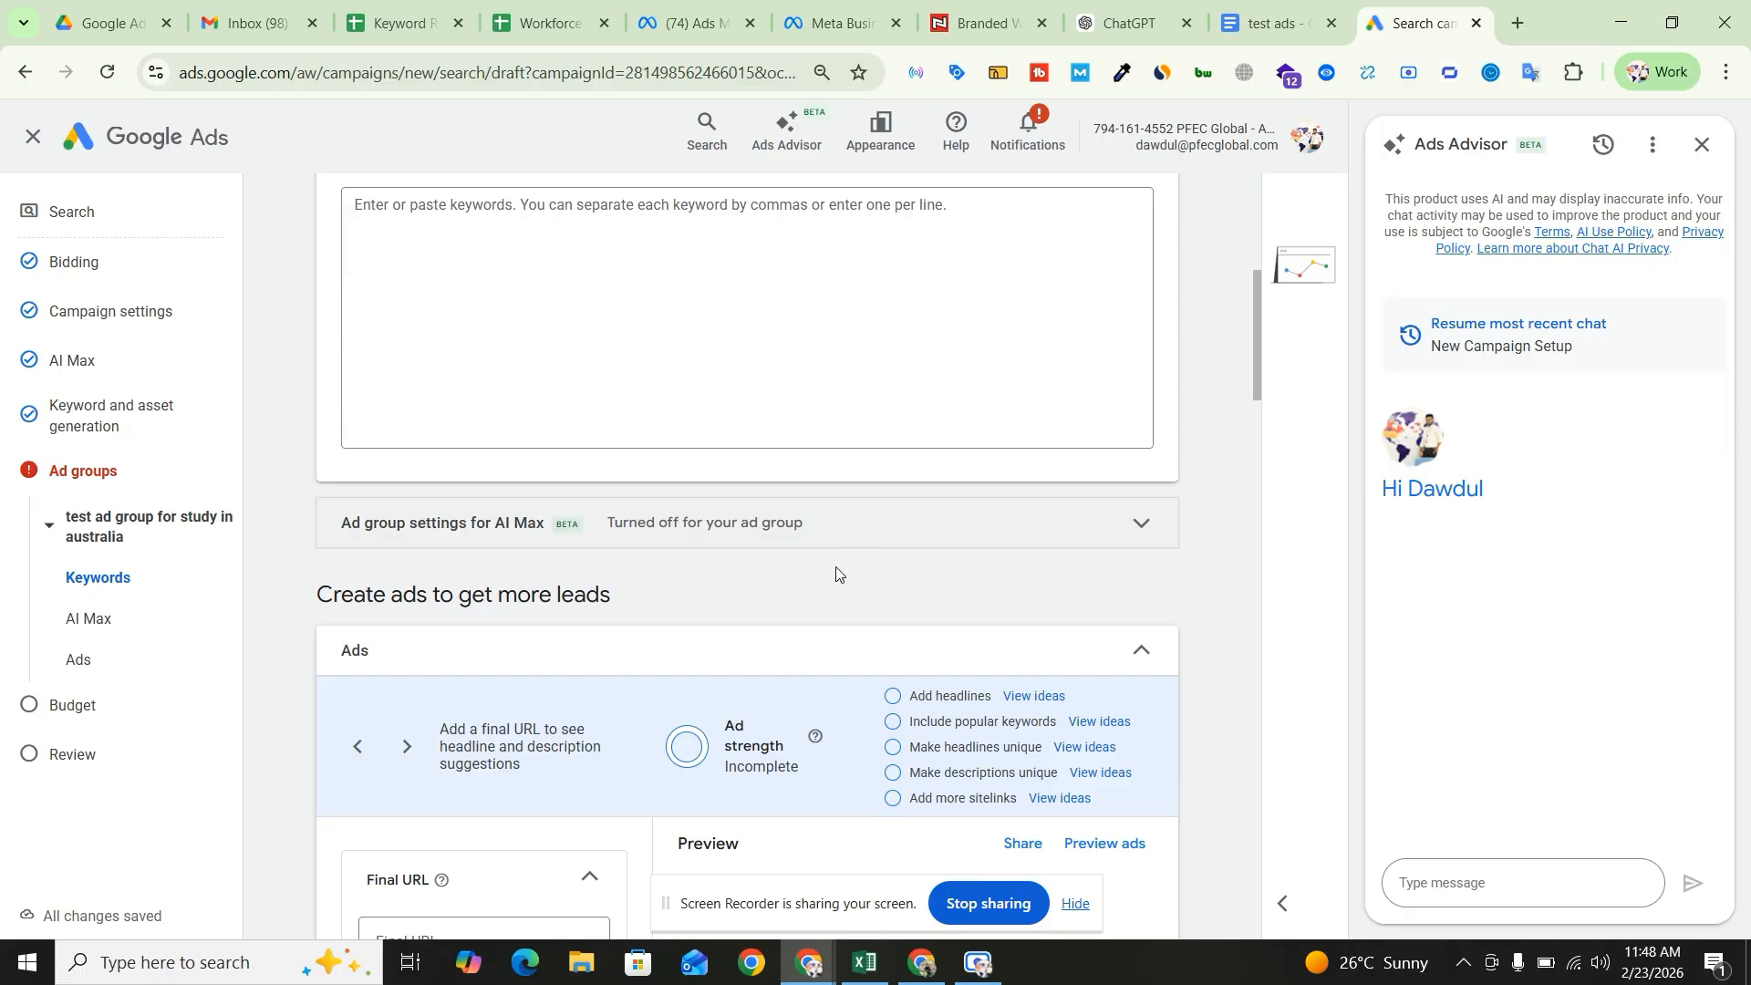
{"action": "scroll", "coordinate": [798, 676], "scroll_direction": "down", "scroll_amount": 1}
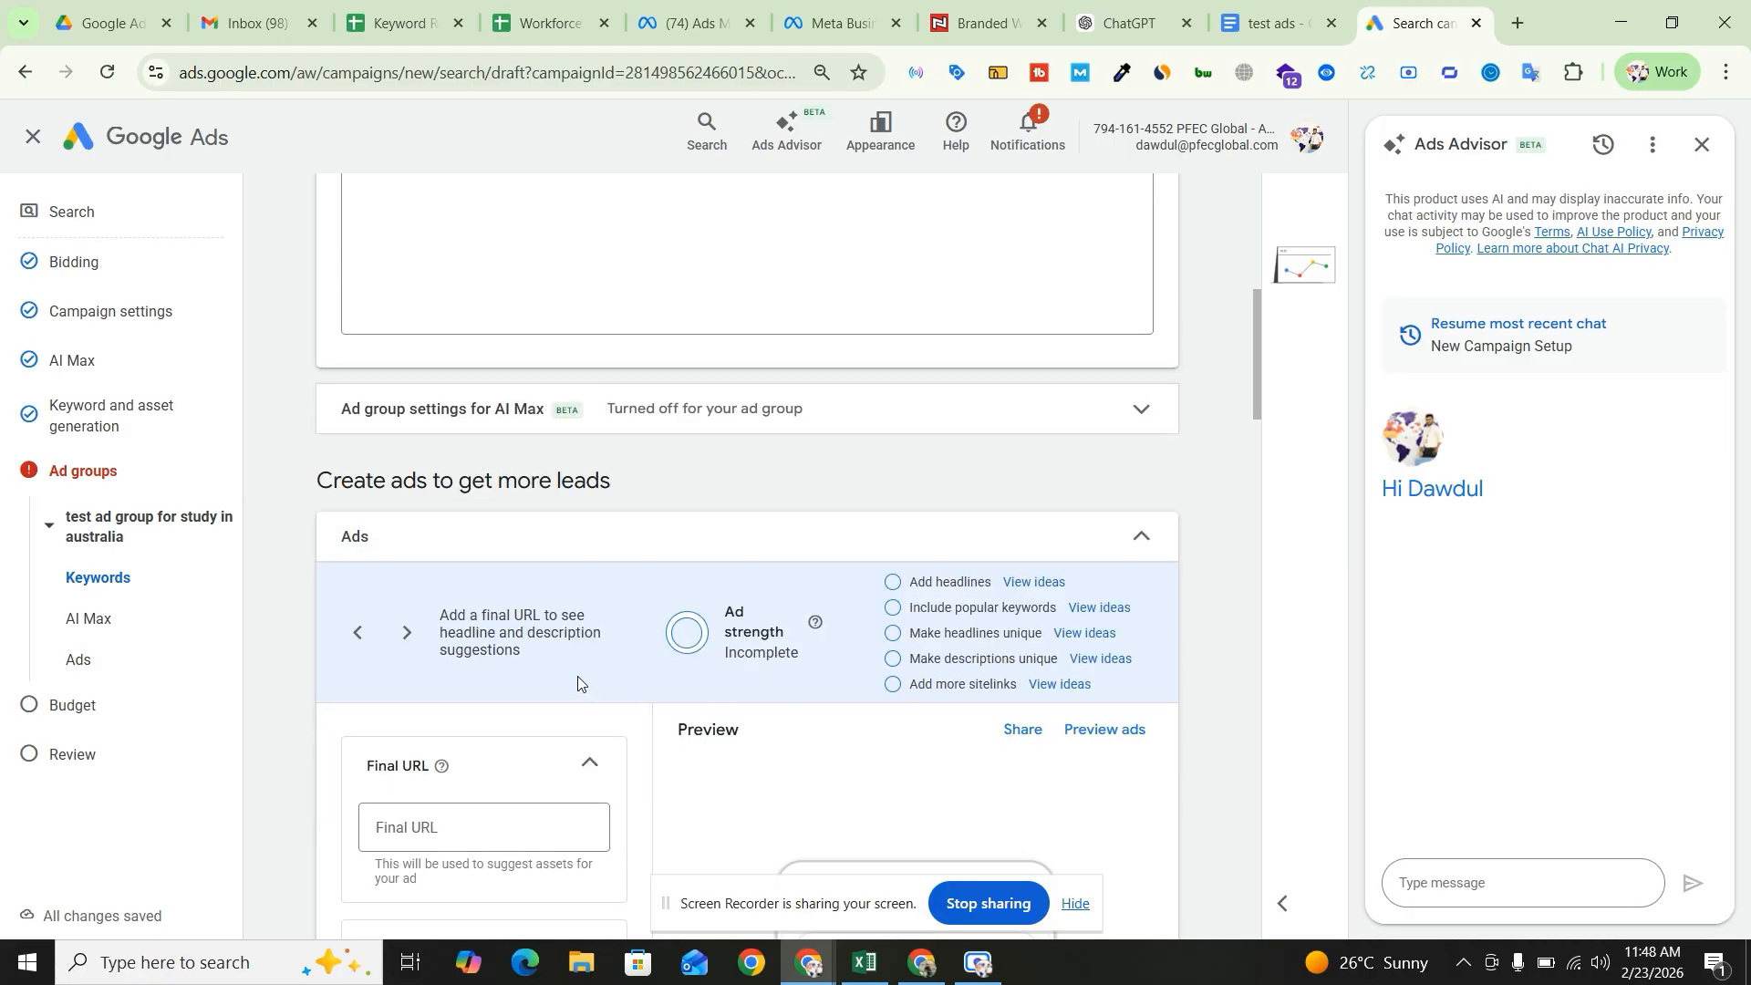
{"action": "scroll", "coordinate": [875, 561], "scroll_direction": "down", "scroll_amount": 2}
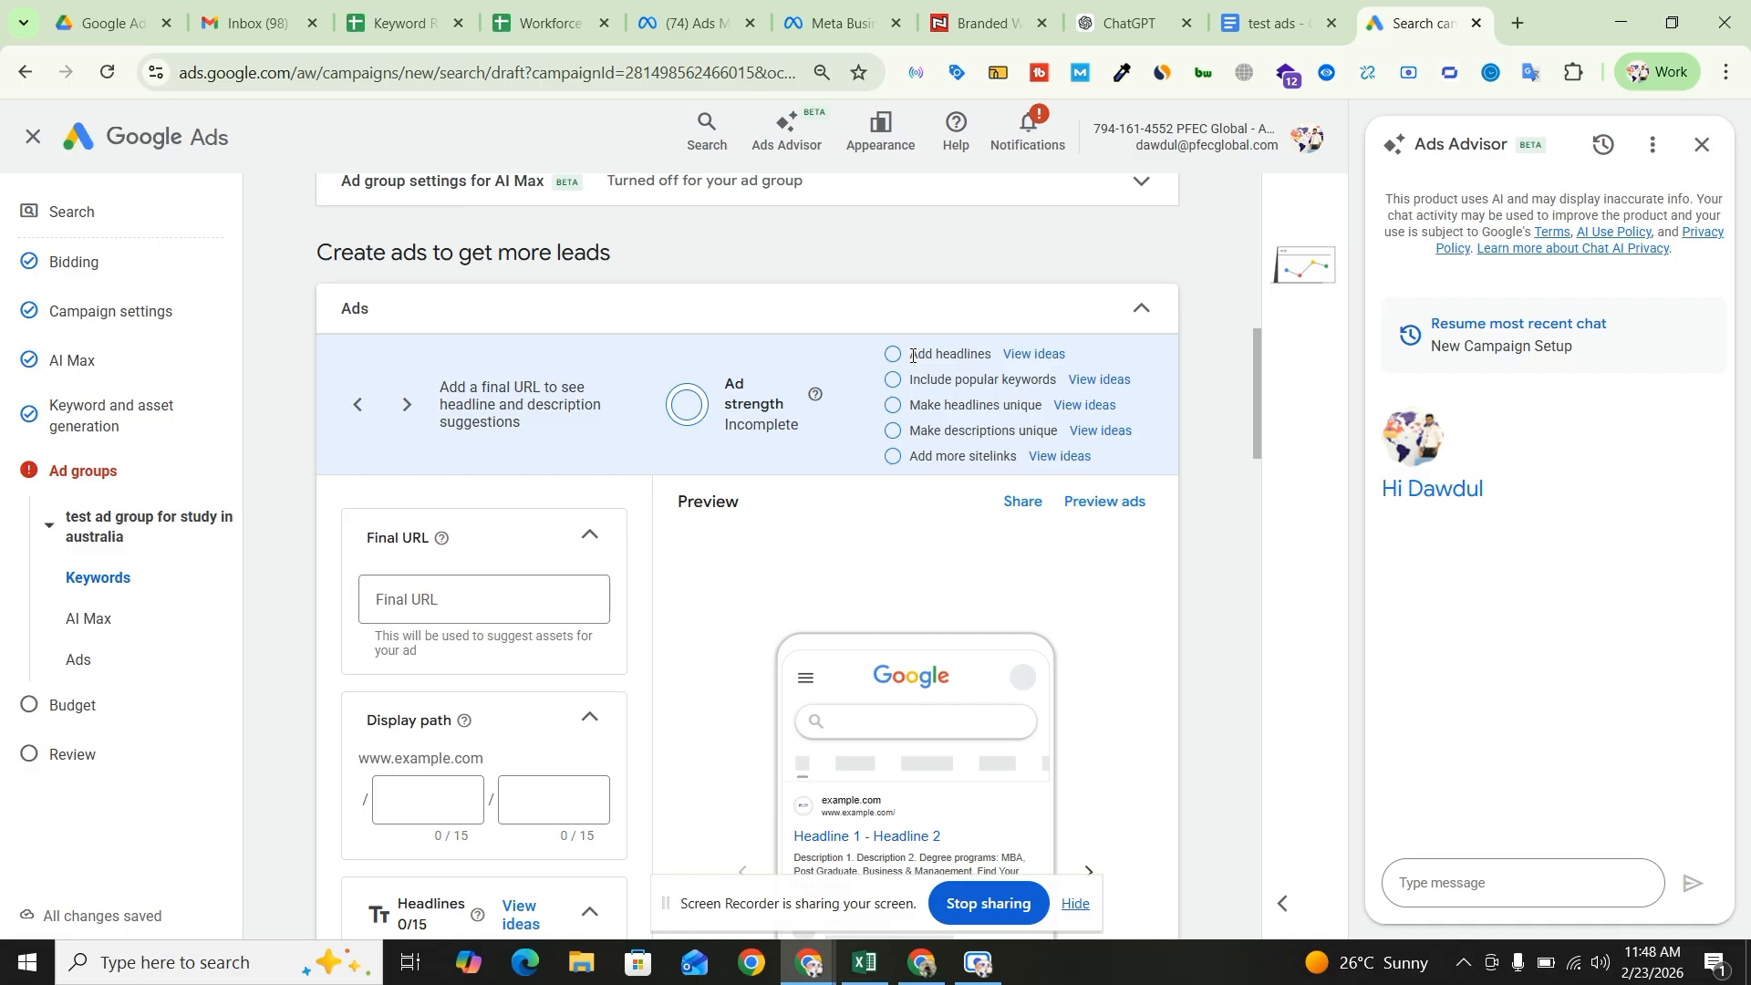
{"action": "left_click_drag", "start_coordinate": [913, 355], "coordinate": [986, 356]}
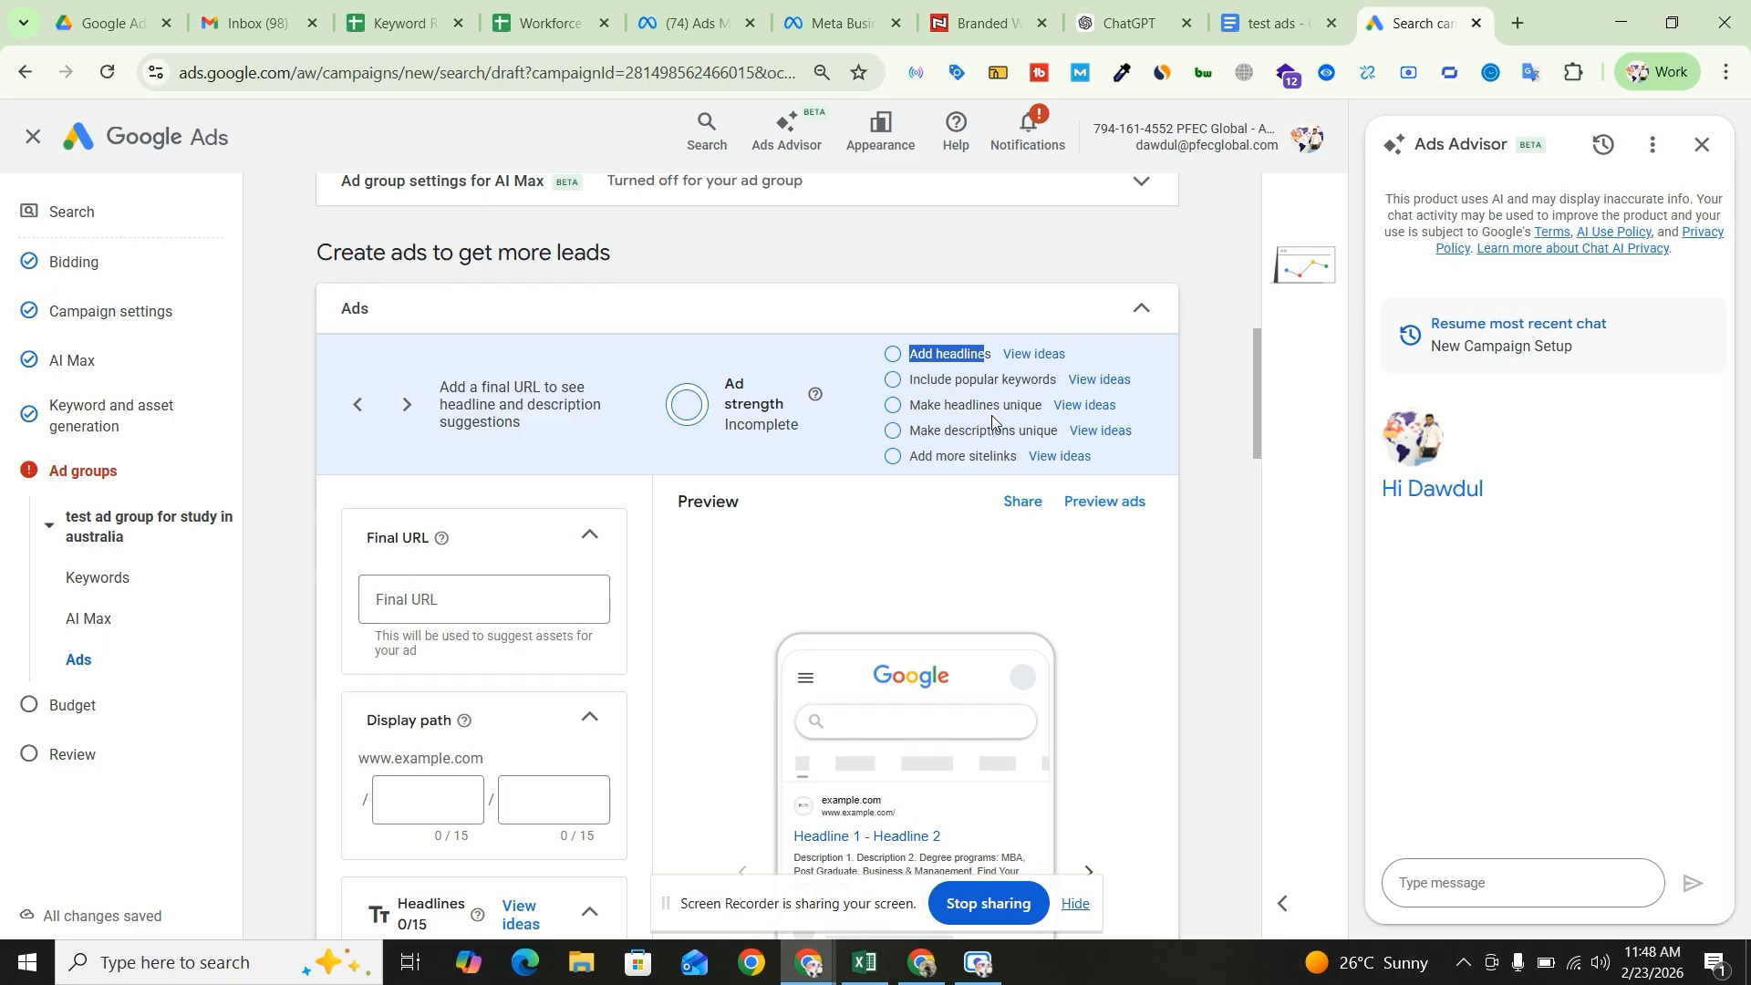
{"action": "left_click", "coordinate": [1027, 410]}
{"action": "scroll", "coordinate": [729, 523], "scroll_direction": "down", "scroll_amount": 2}
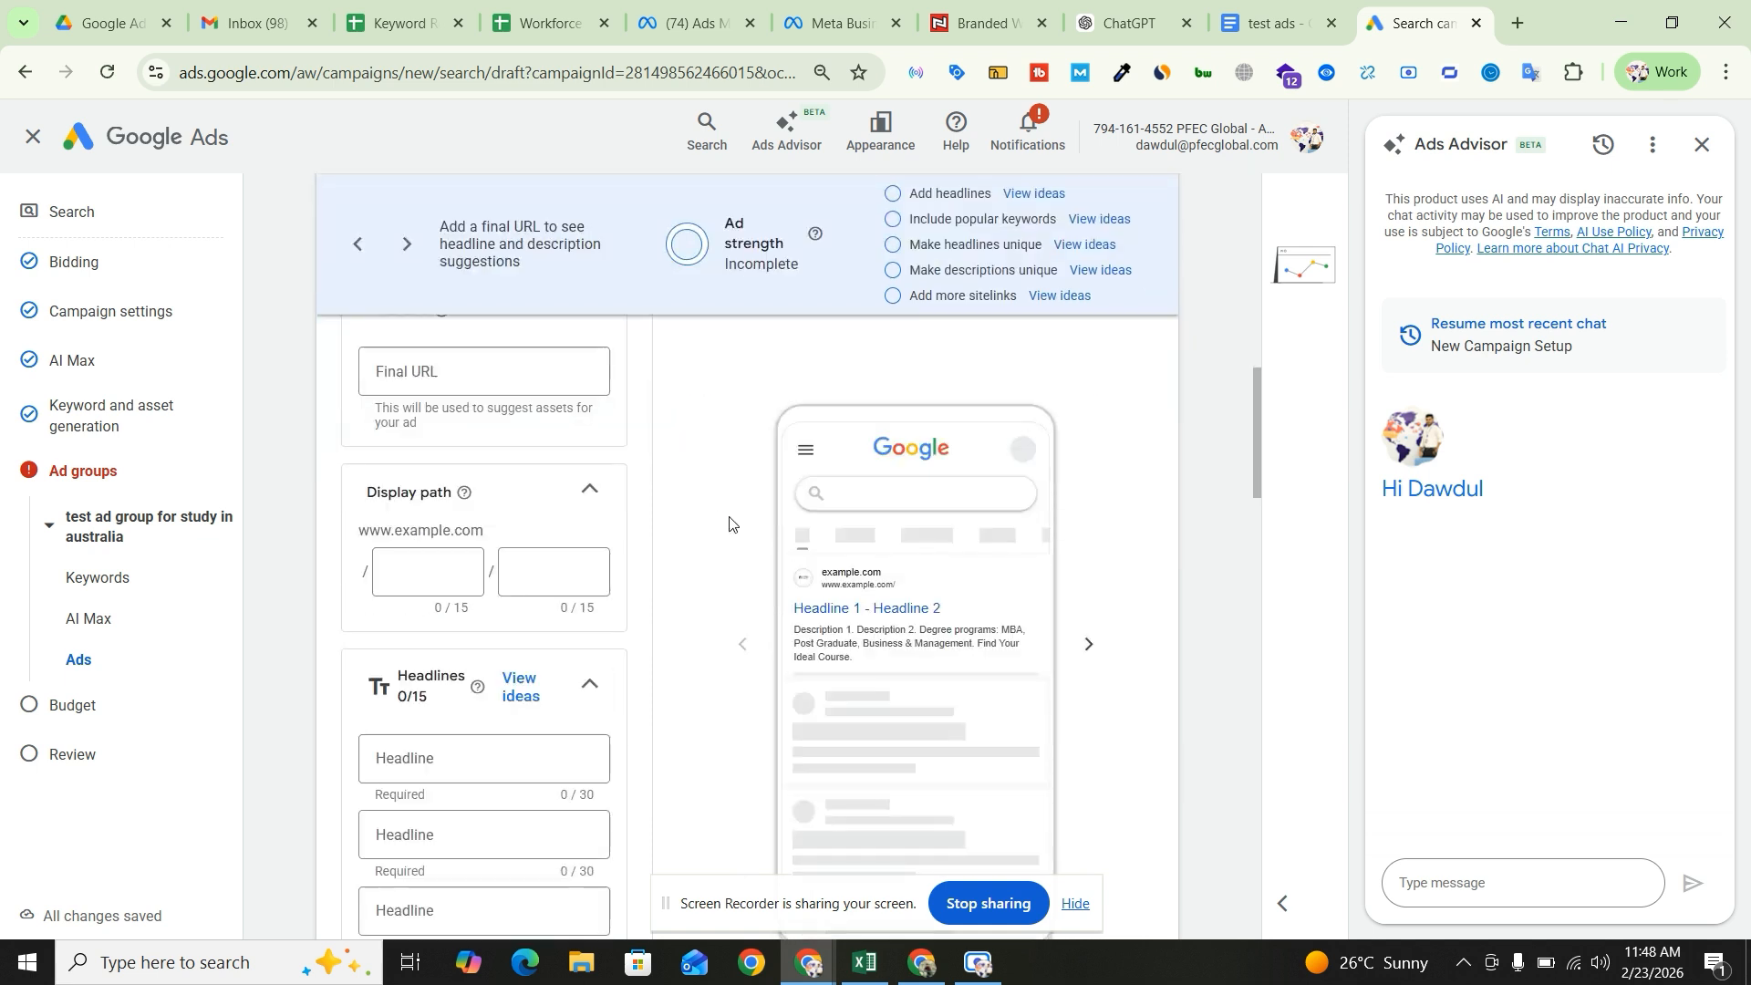
- Open the website pfecglobal.com.au in a new browser tab to find a landing page for the ad's final URL
{"action": "scroll", "coordinate": [730, 524], "scroll_direction": "up", "scroll_amount": 1}
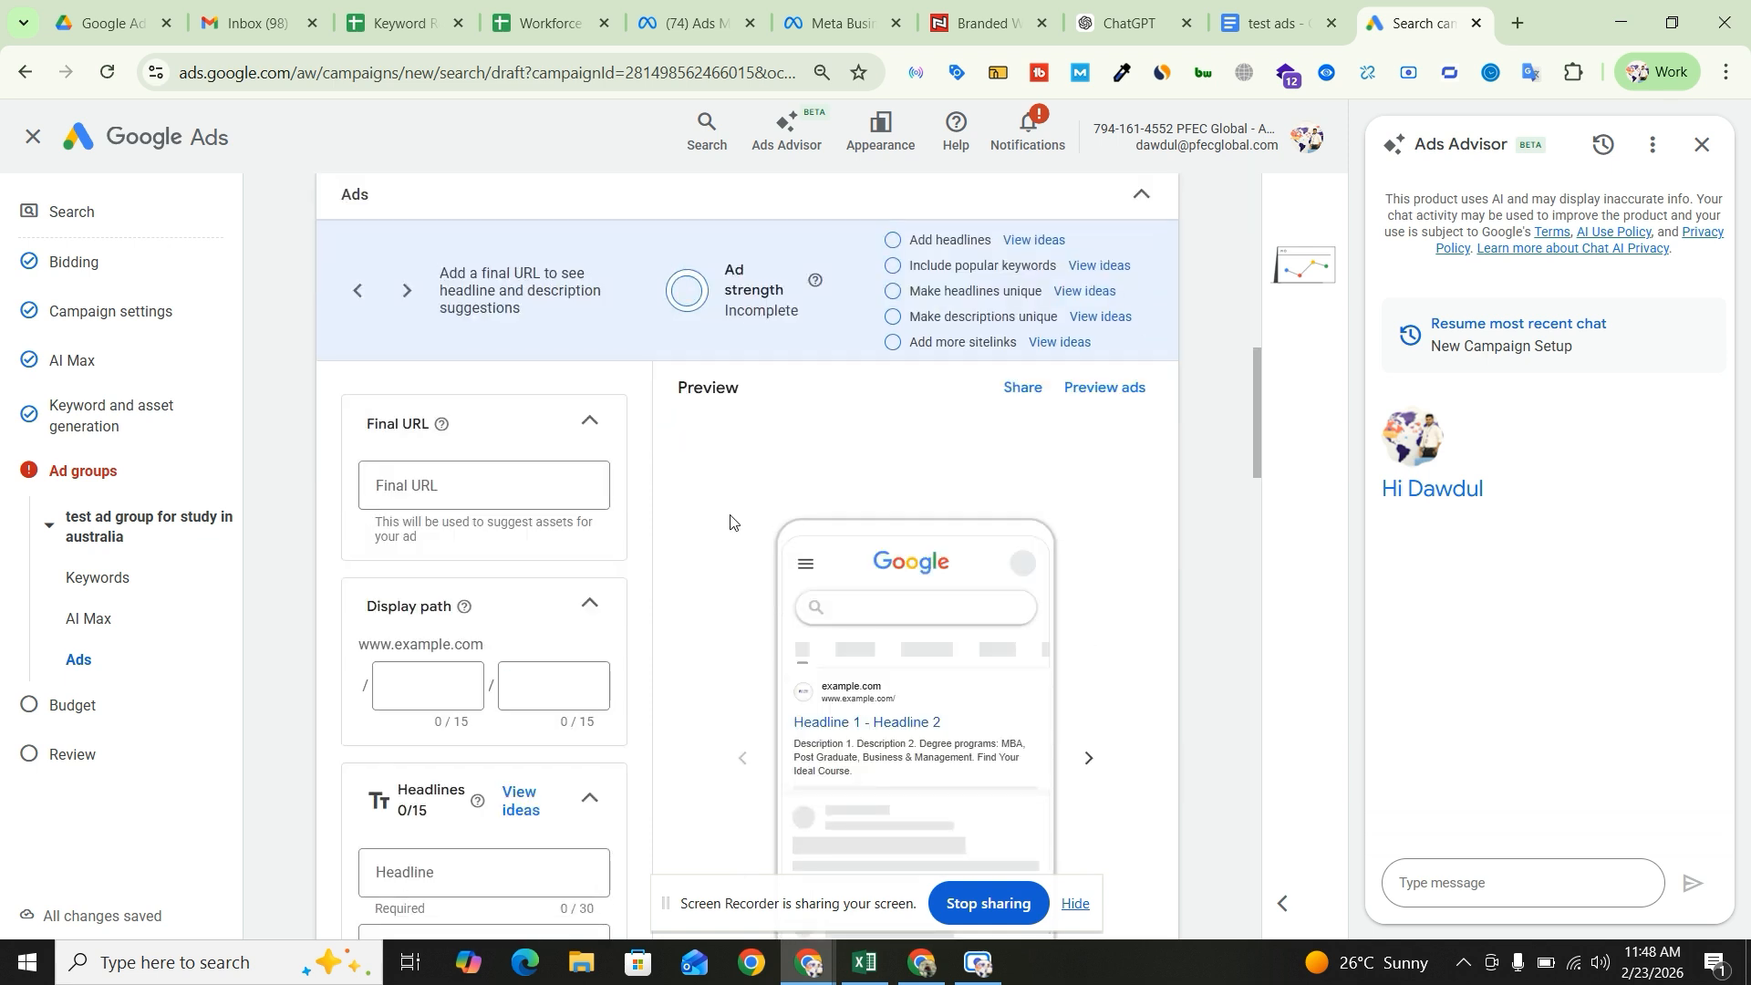
{"action": "left_click", "coordinate": [454, 482]}
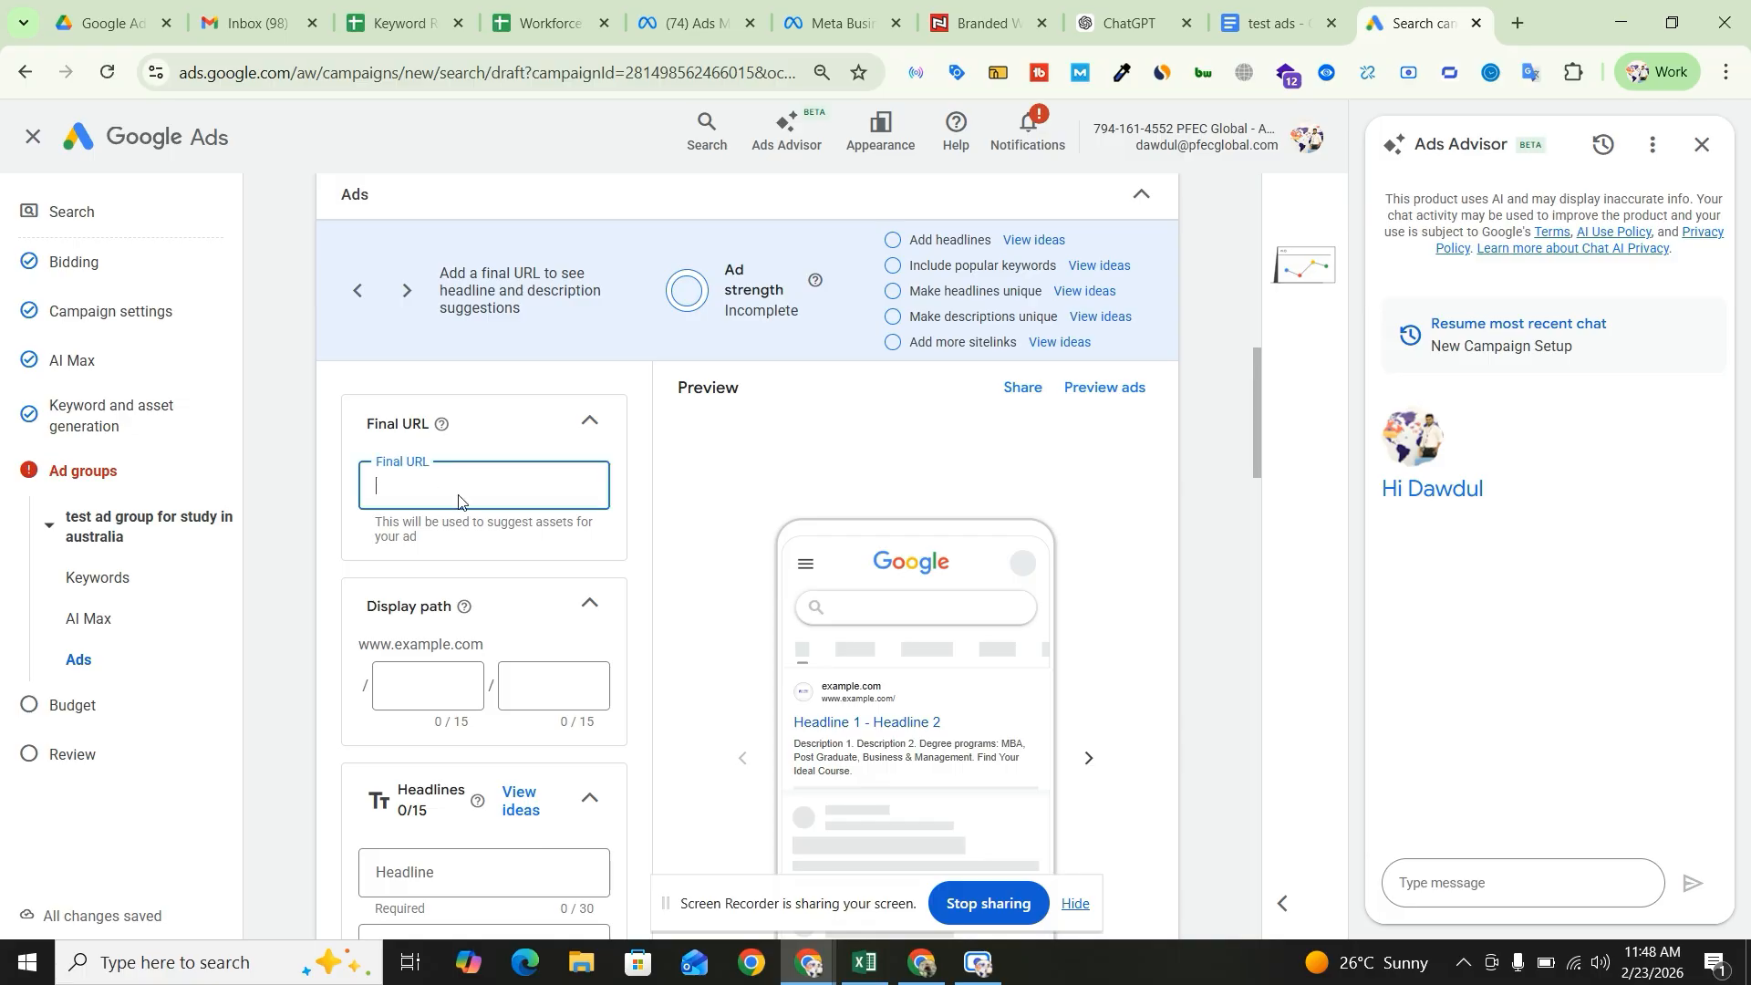
{"action": "left_click", "coordinate": [1515, 28]}
{"action": "left_click", "coordinate": [673, 87]}
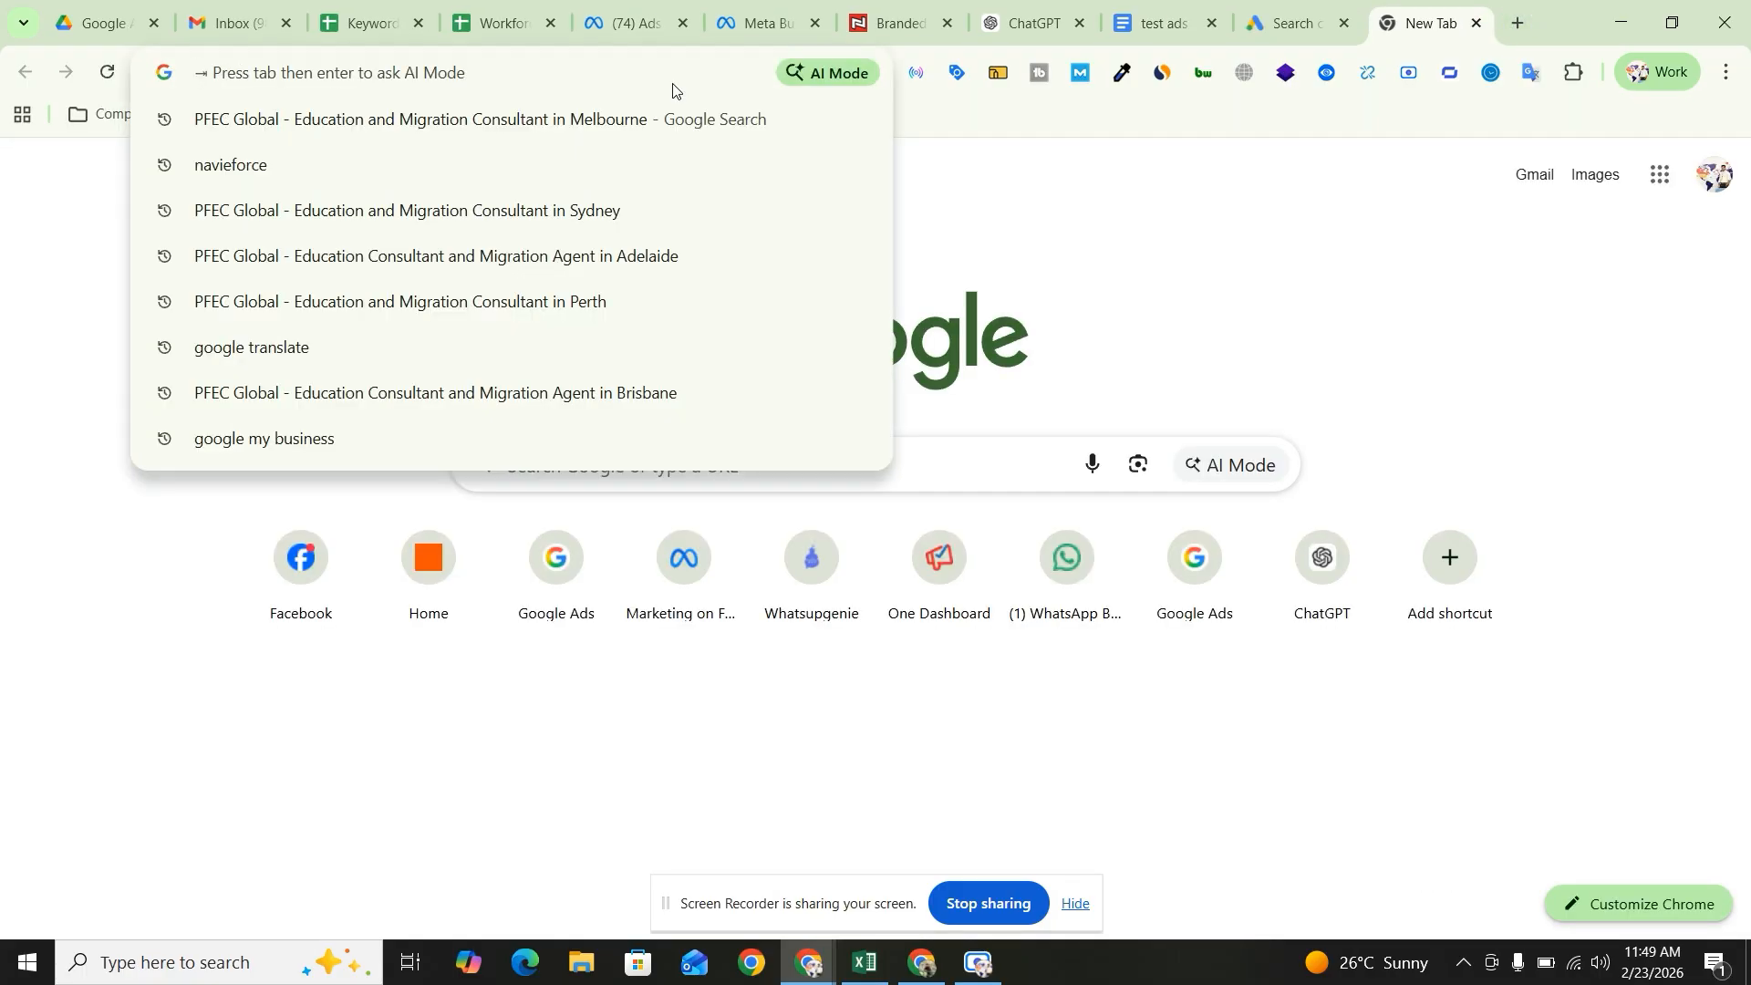
{"action": "type", "text": "pfecglobal.com.au"}
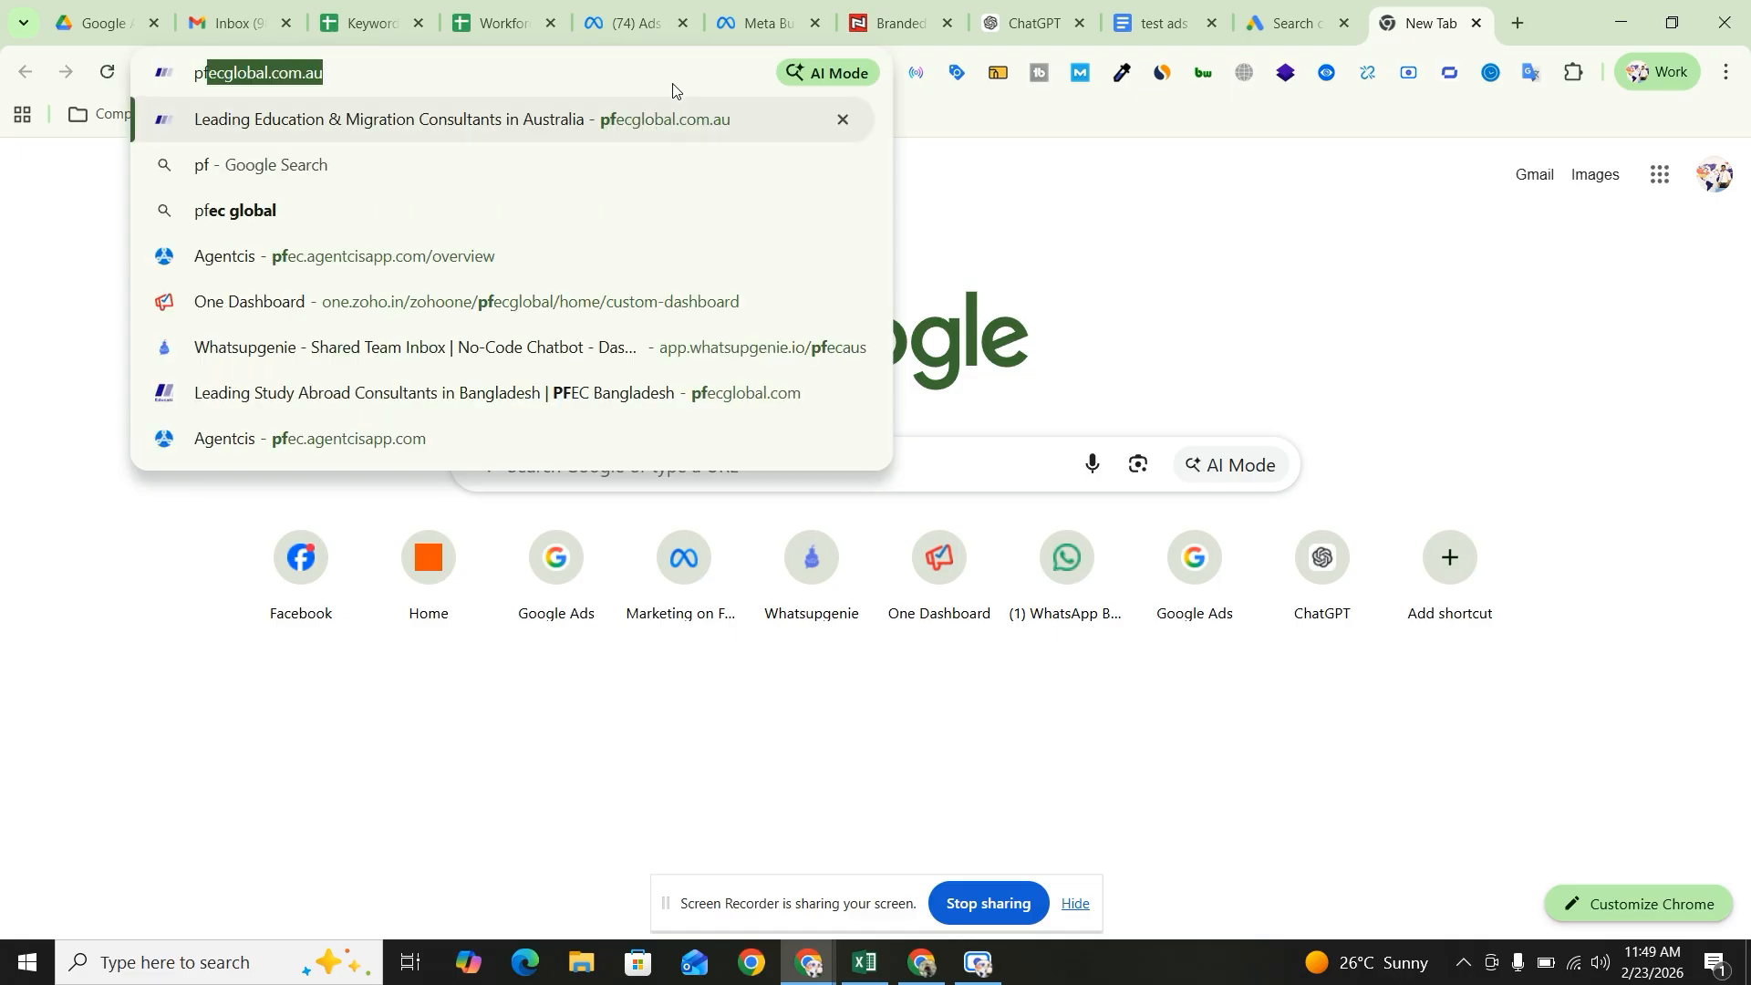
{"action": "key", "text": "Right"}
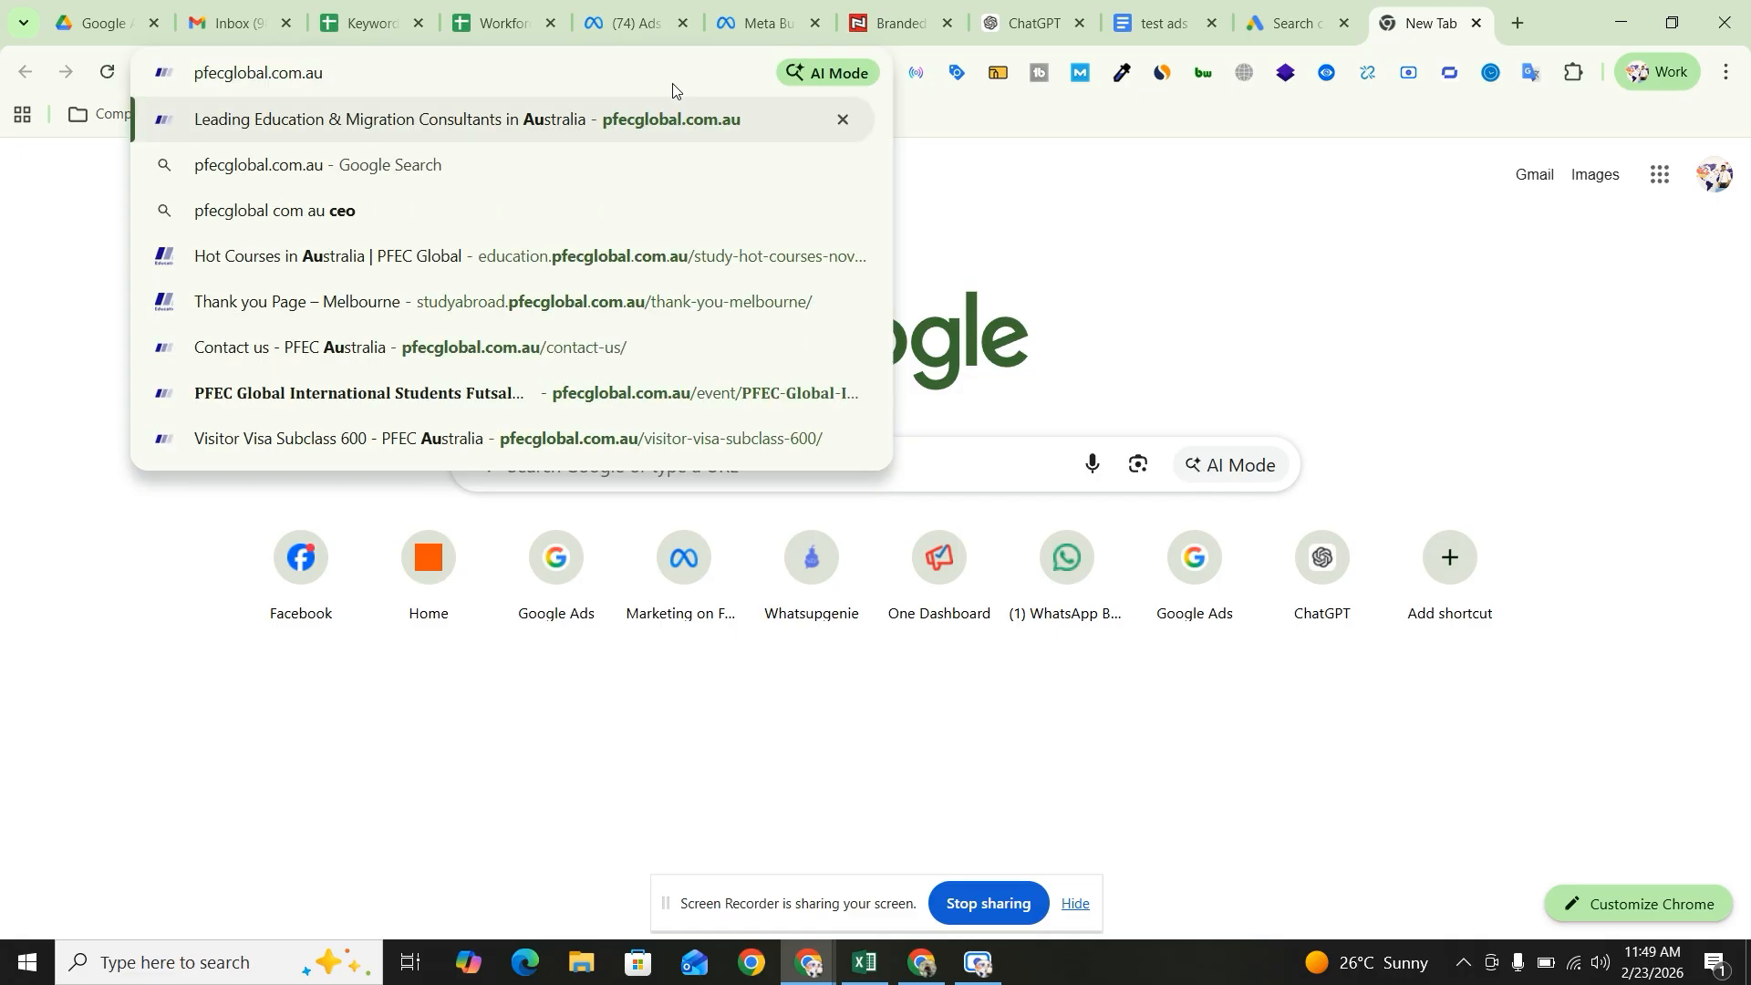
{"action": "key", "text": "ctrl+a"}
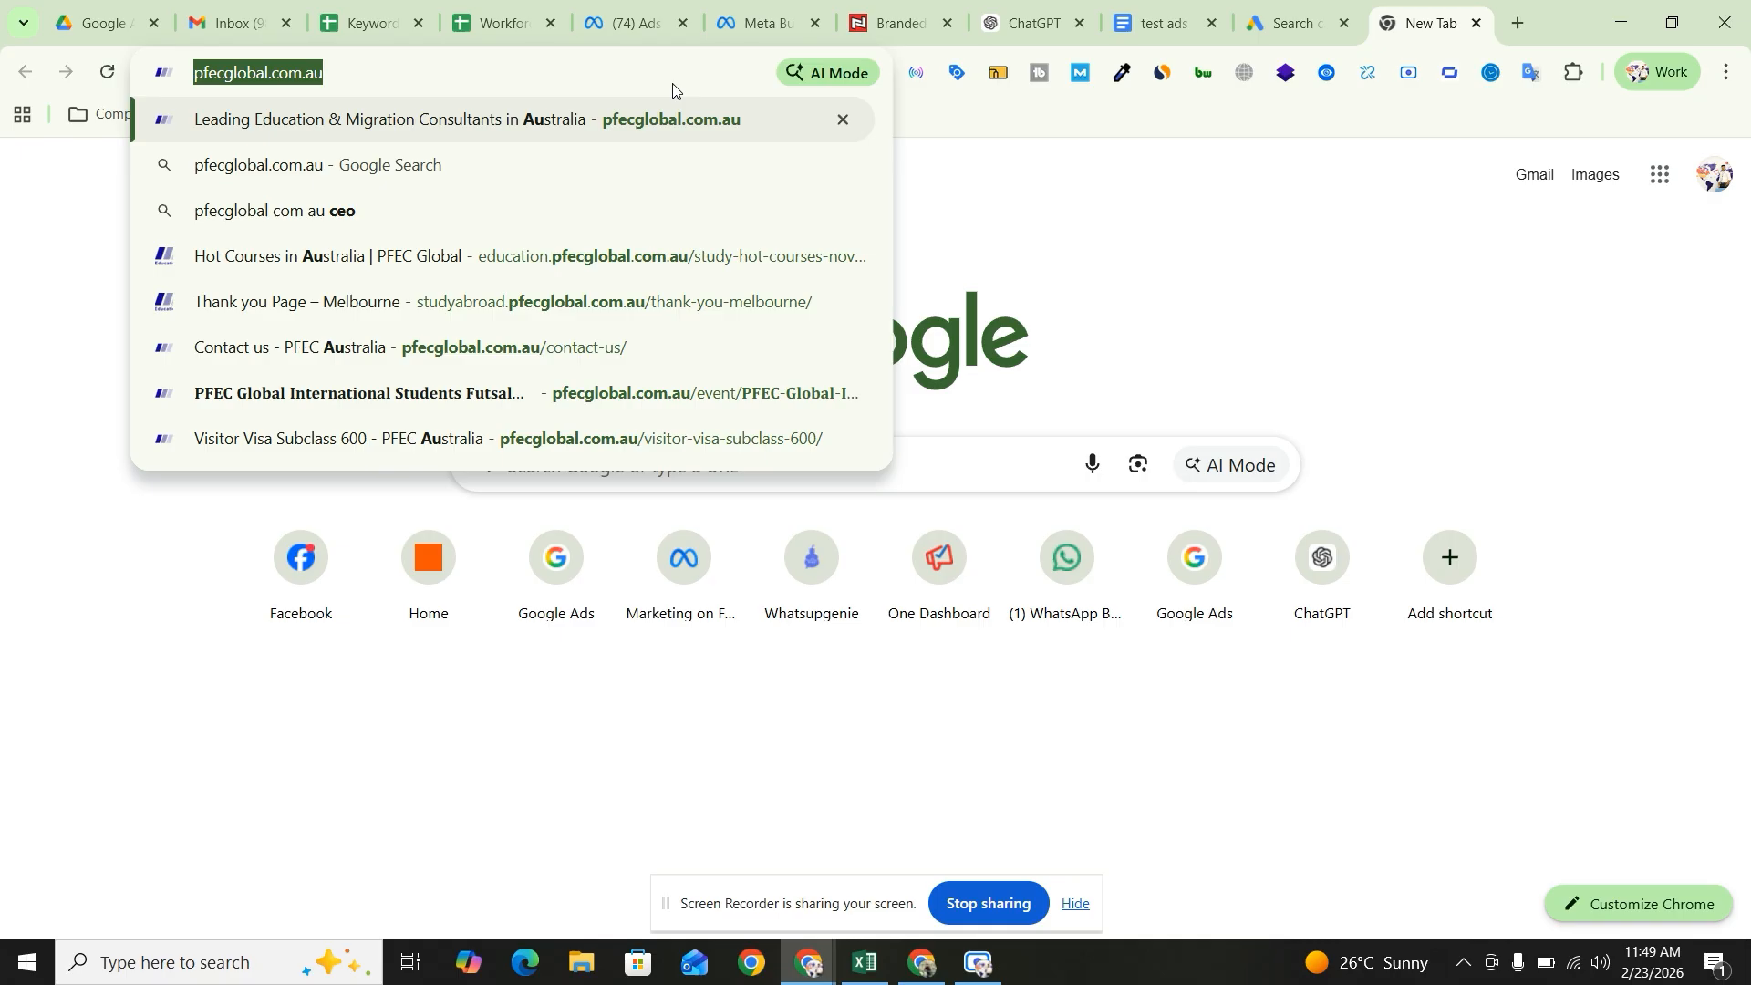
{"action": "key", "text": "Return"}
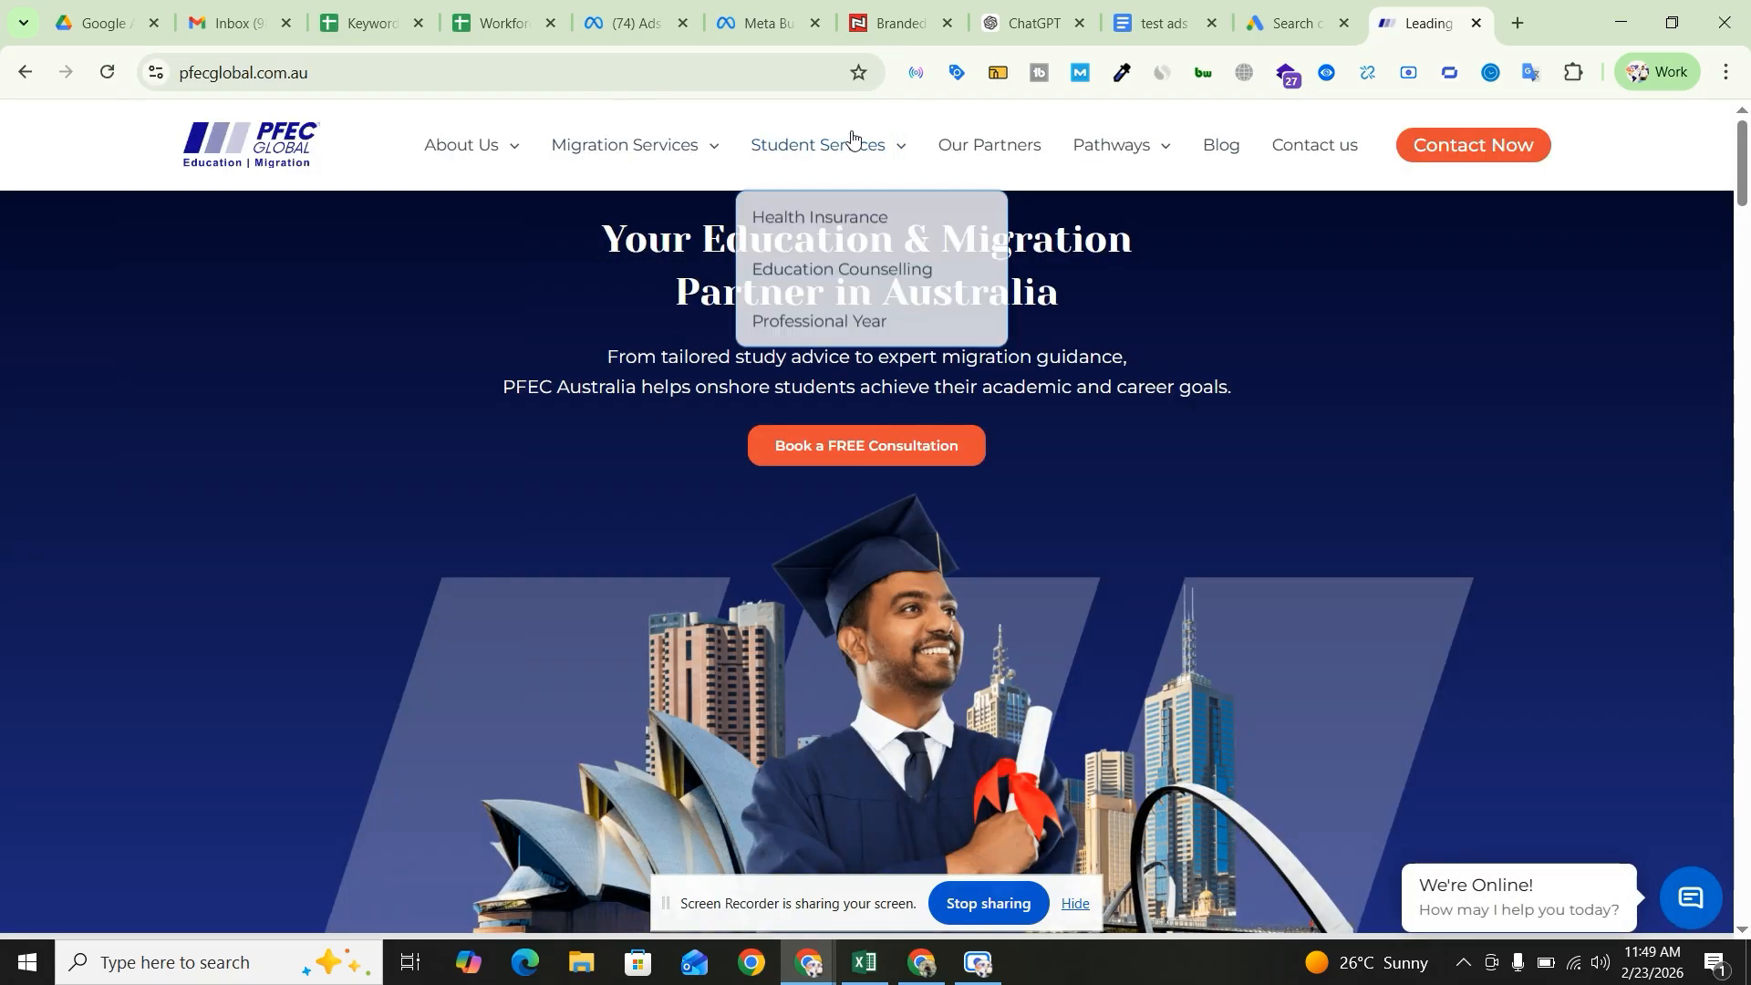
- Open the site's PR Pathway Guidance page under its migration services and copy the page address
{"action": "mouse_move", "coordinate": [691, 166]}
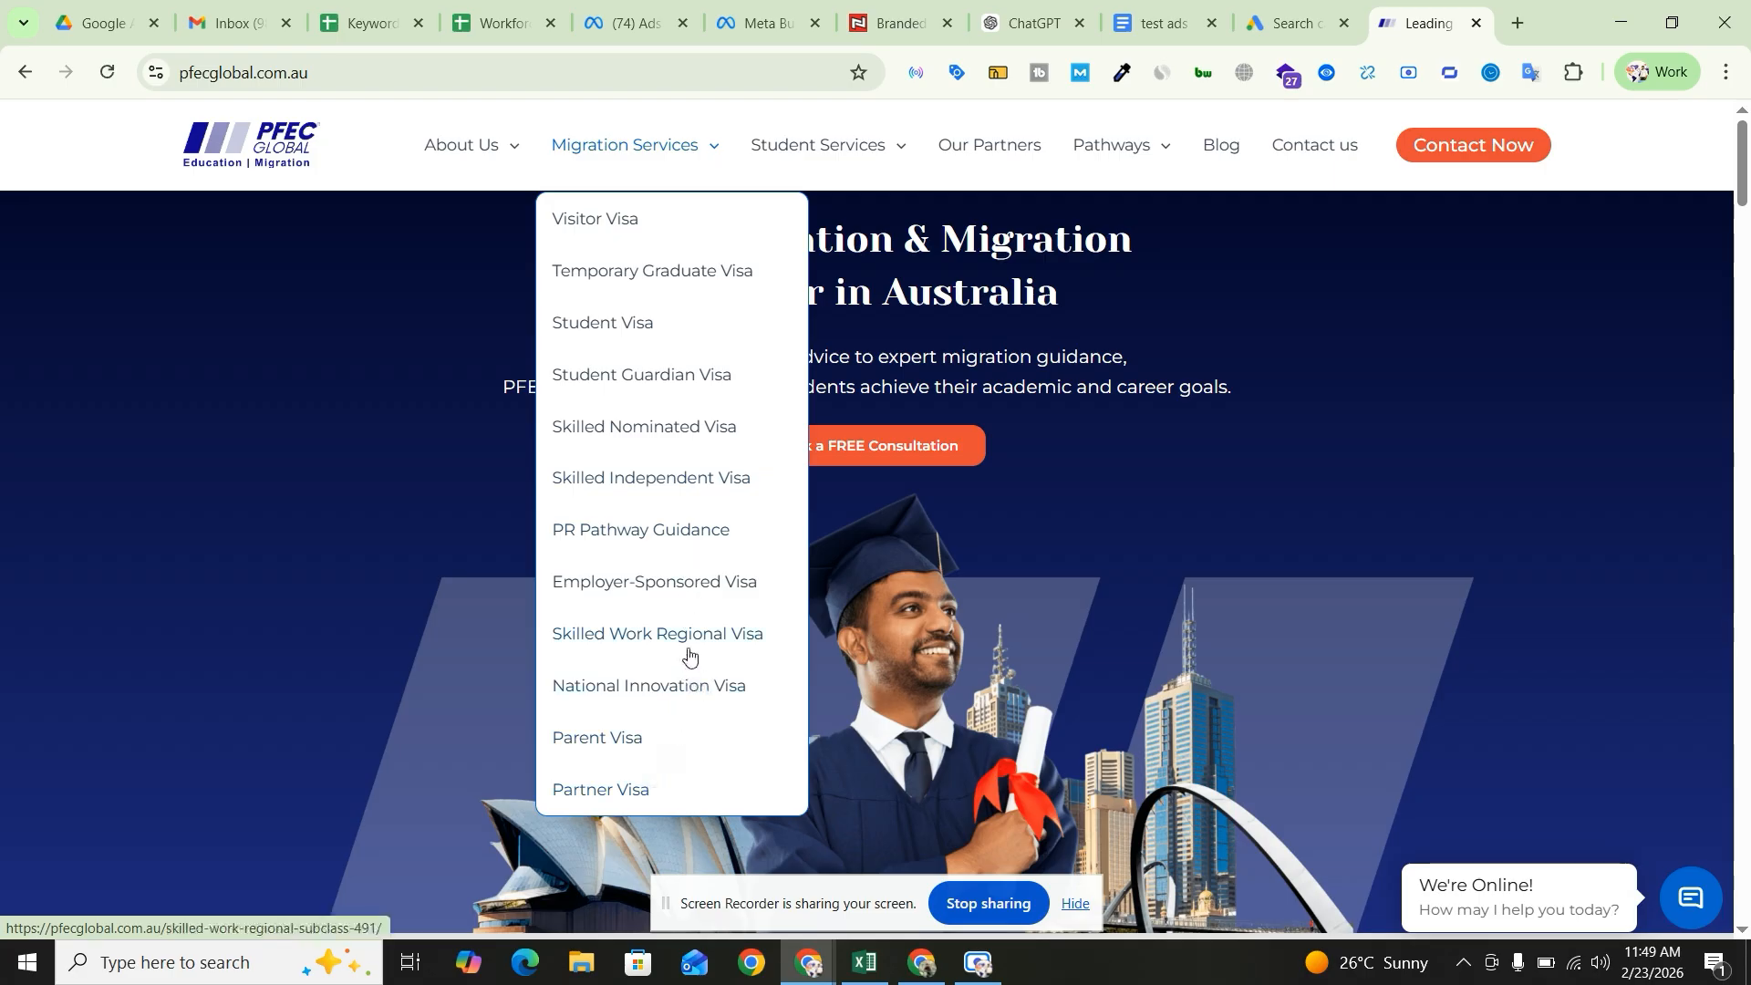
{"action": "left_click", "coordinate": [690, 530]}
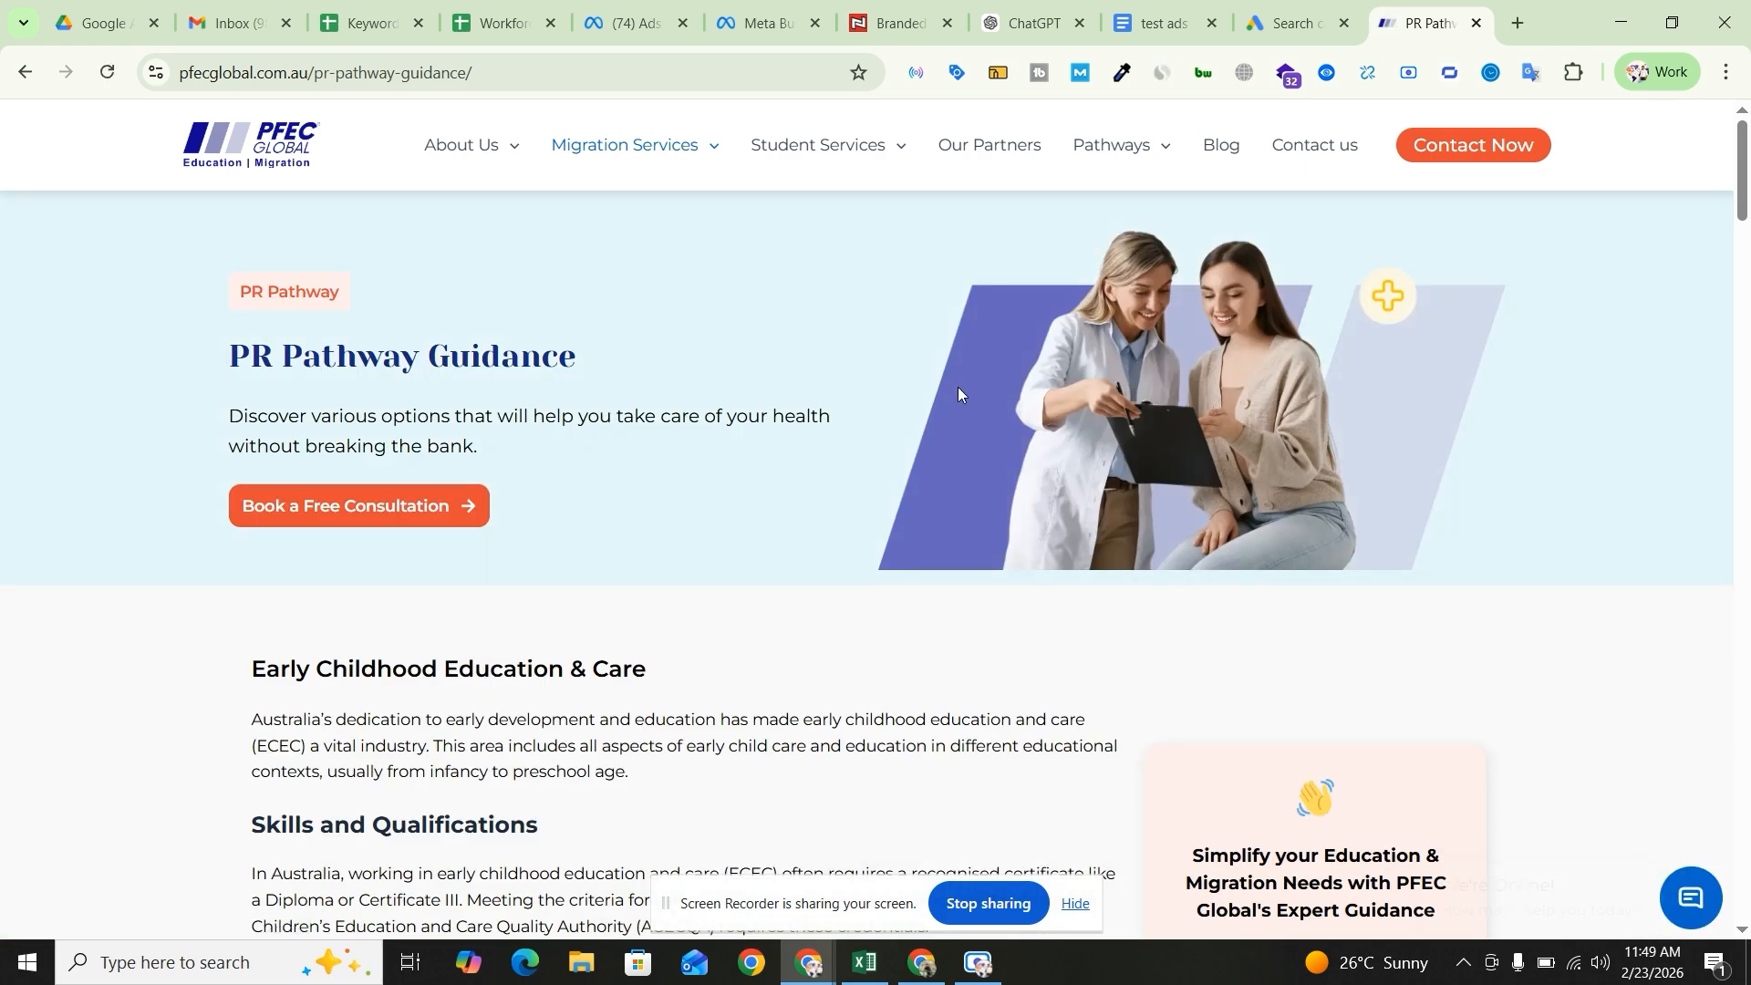
{"action": "left_click", "coordinate": [511, 75]}
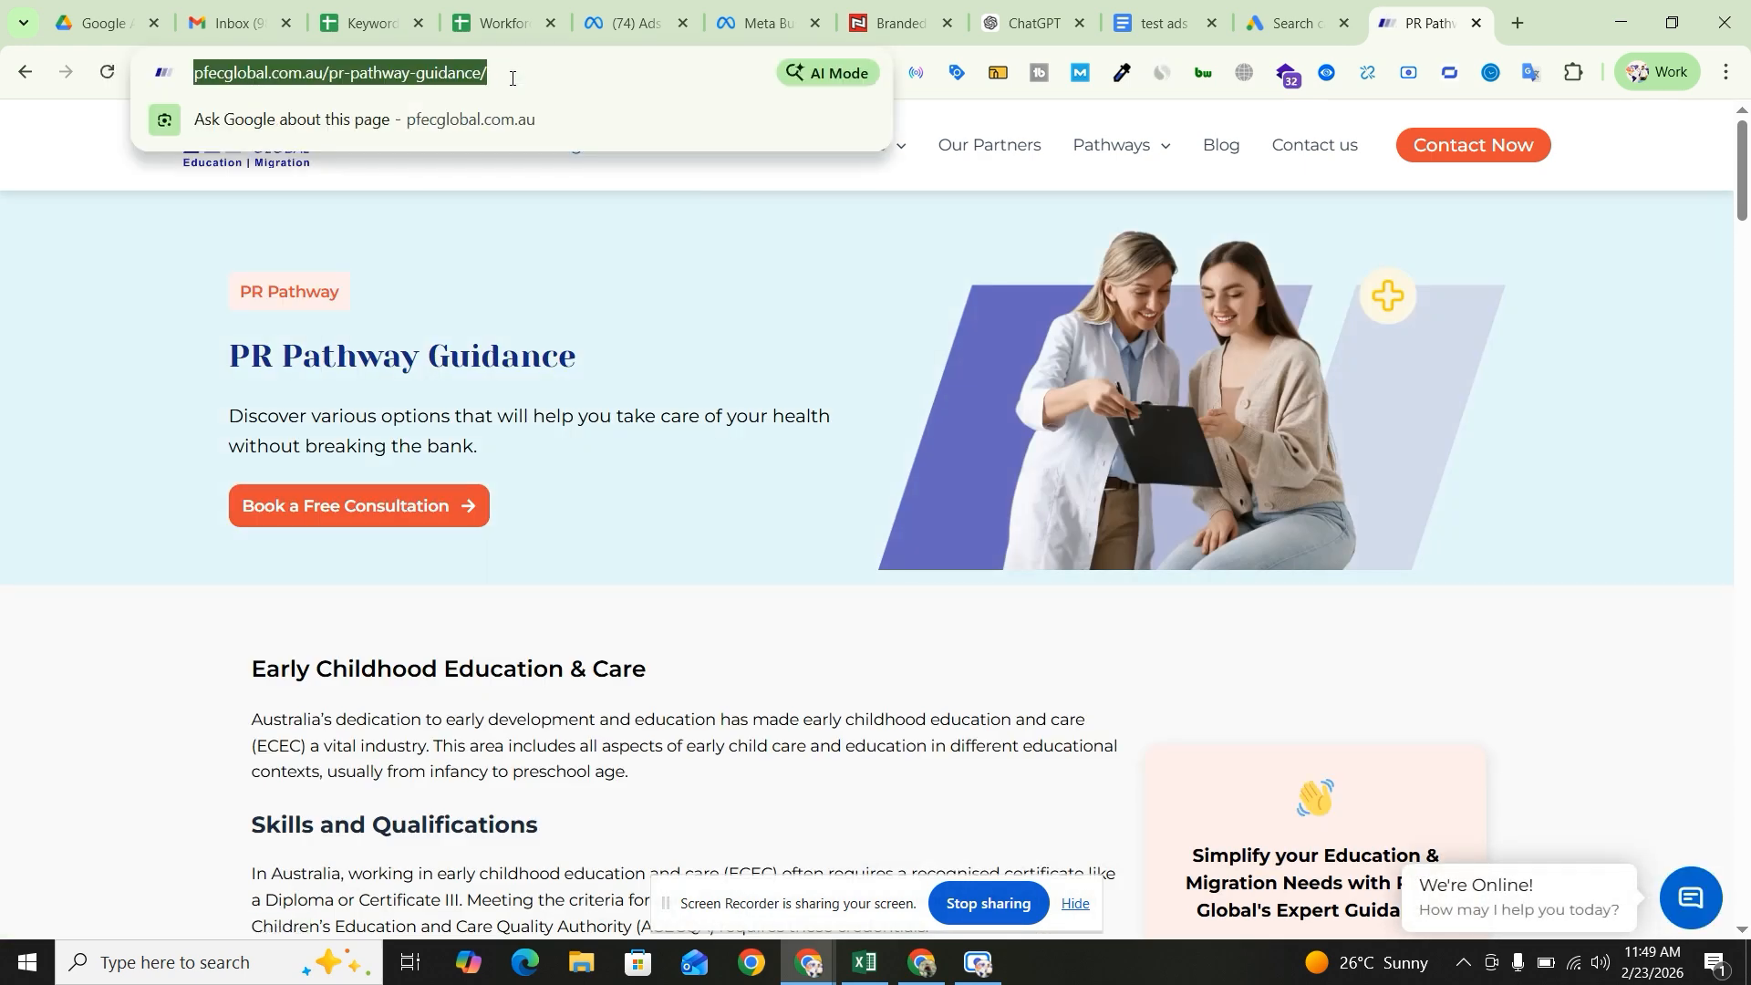
{"action": "scroll", "coordinate": [777, 419], "scroll_direction": "down", "scroll_amount": 6}
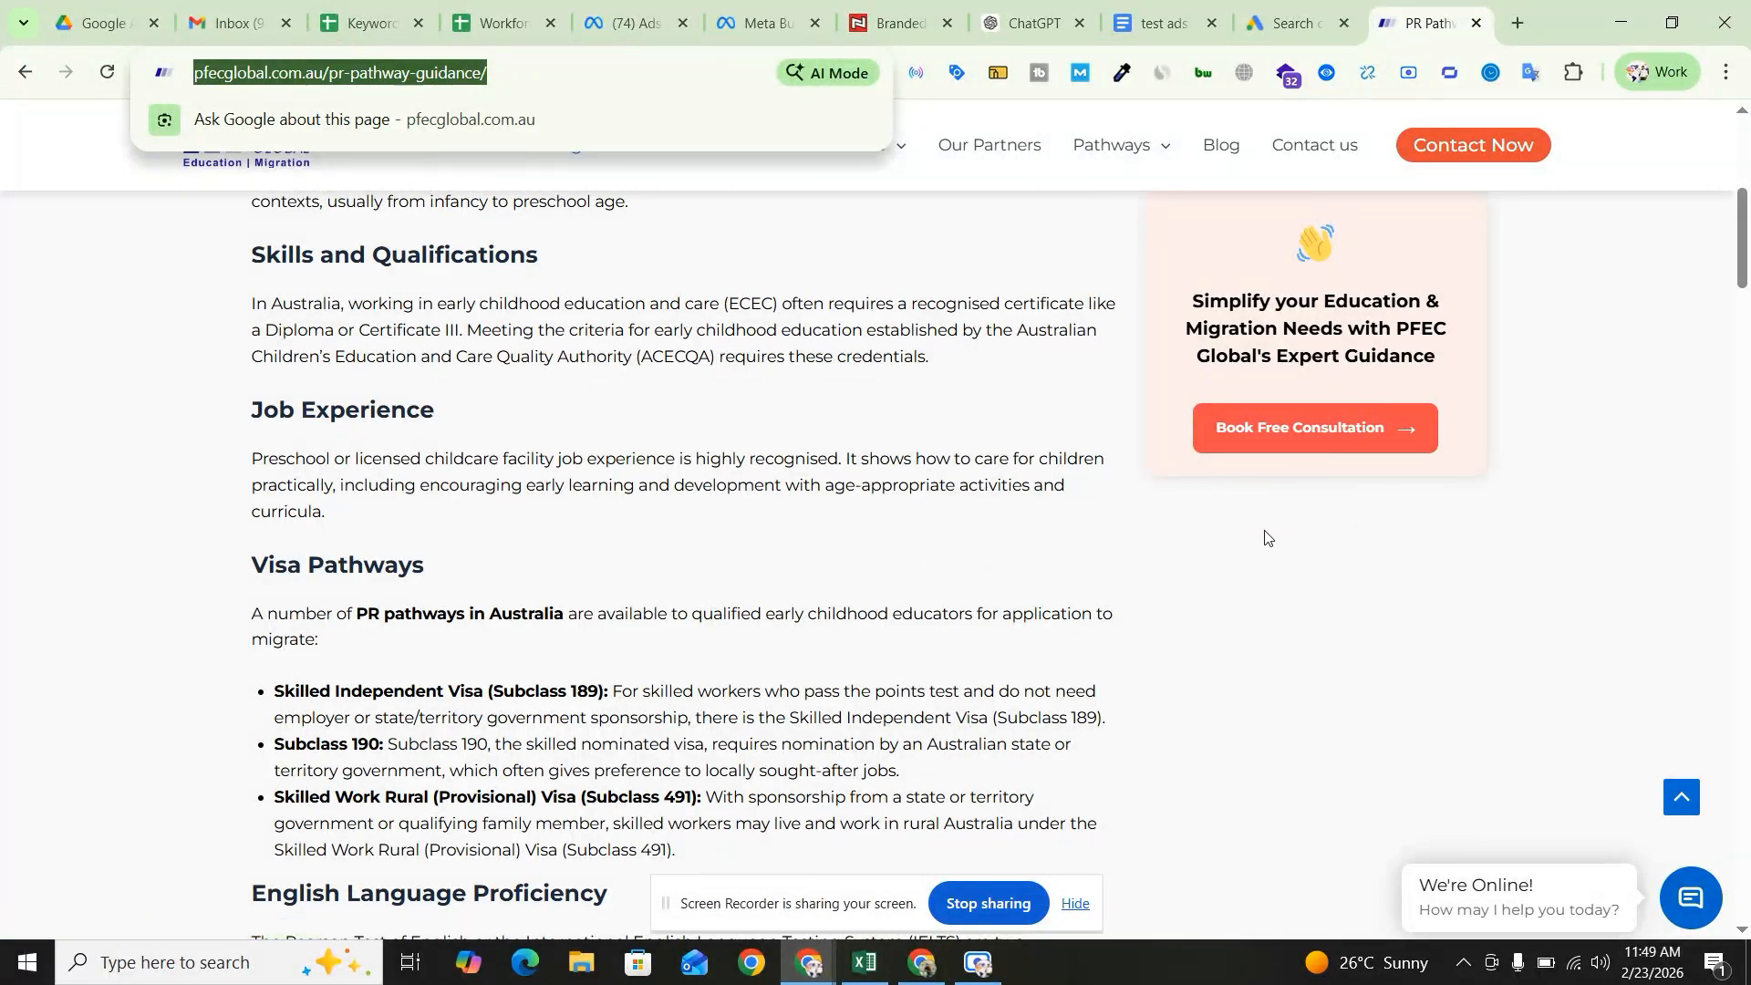
{"action": "scroll", "coordinate": [1264, 537], "scroll_direction": "up", "scroll_amount": 4}
- Search Google for "url parameters" in a new browser tab
{"action": "key", "text": "ctrl+t"}
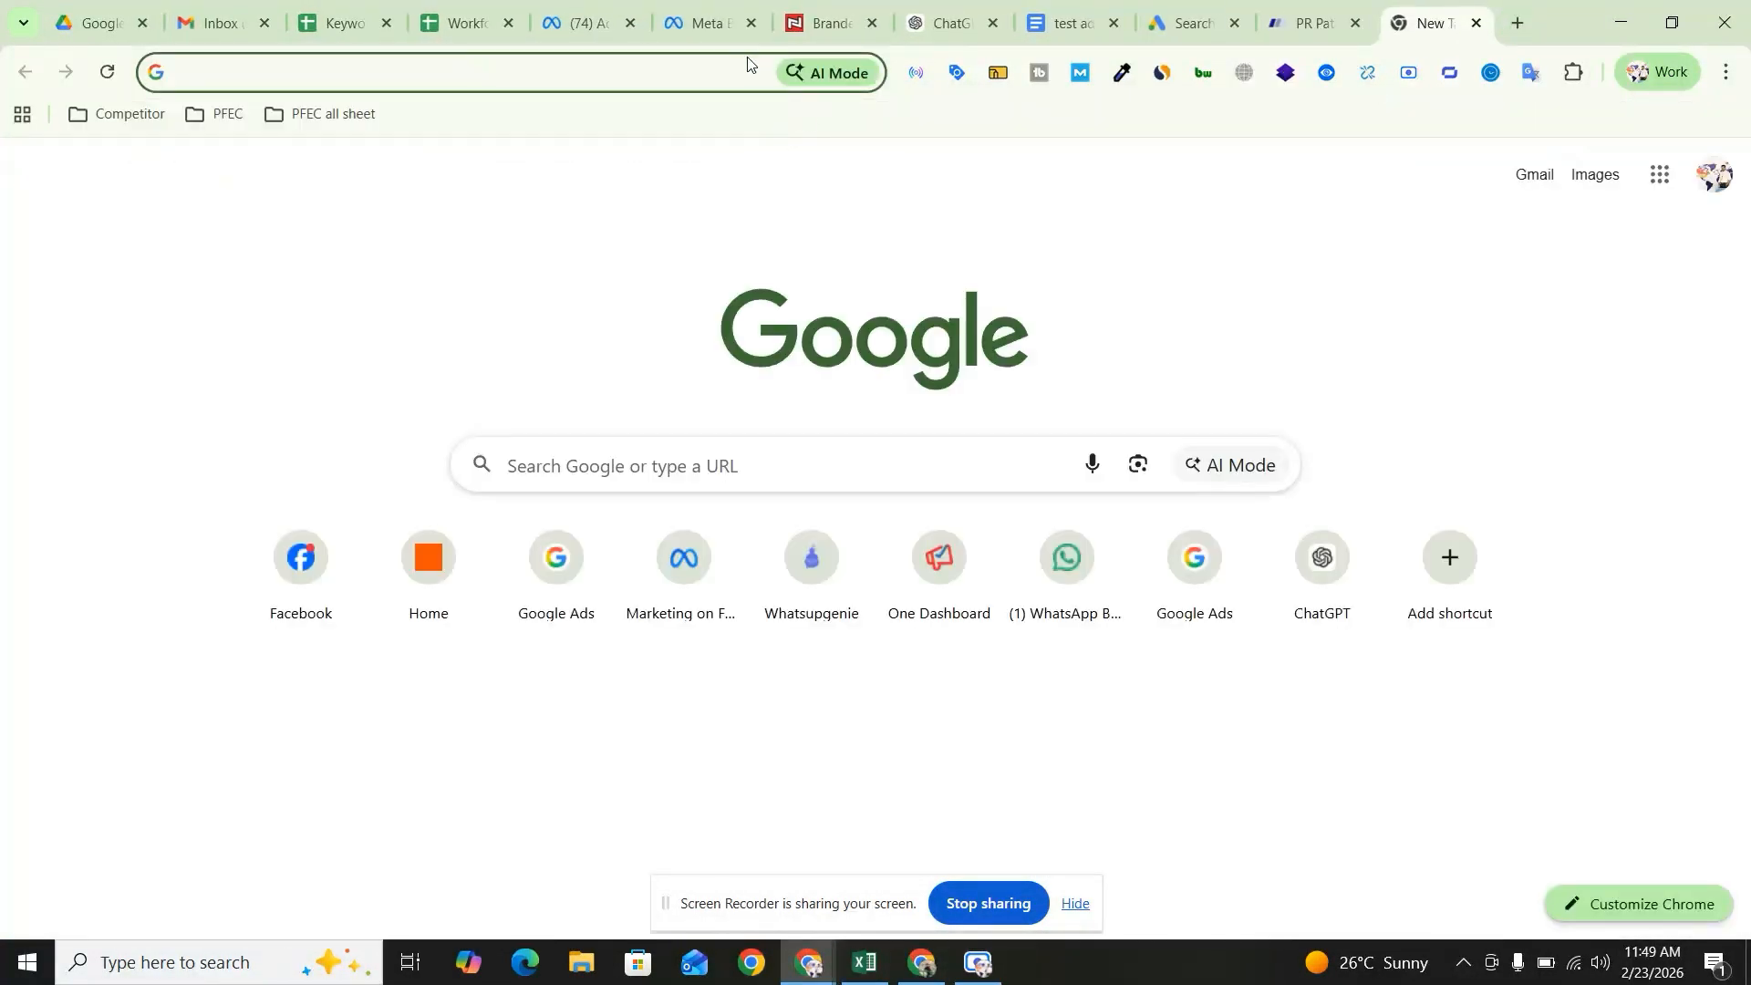
{"action": "left_click", "coordinate": [703, 72]}
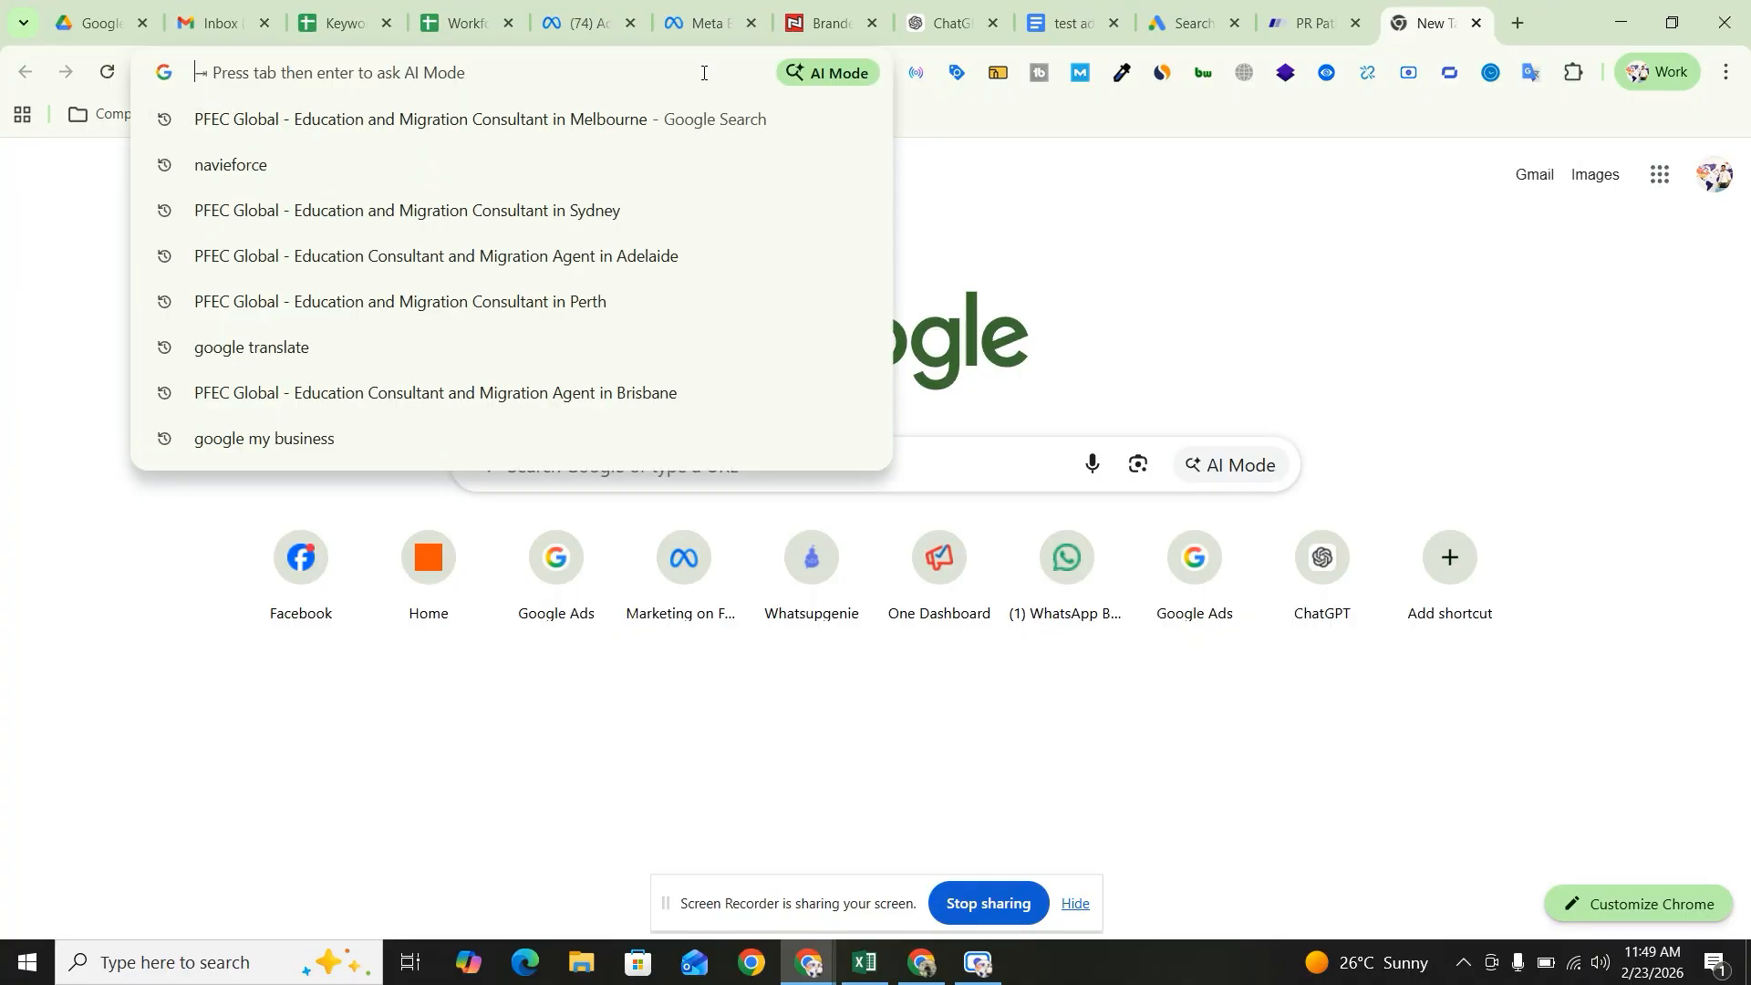
{"action": "type", "text": "url p"}
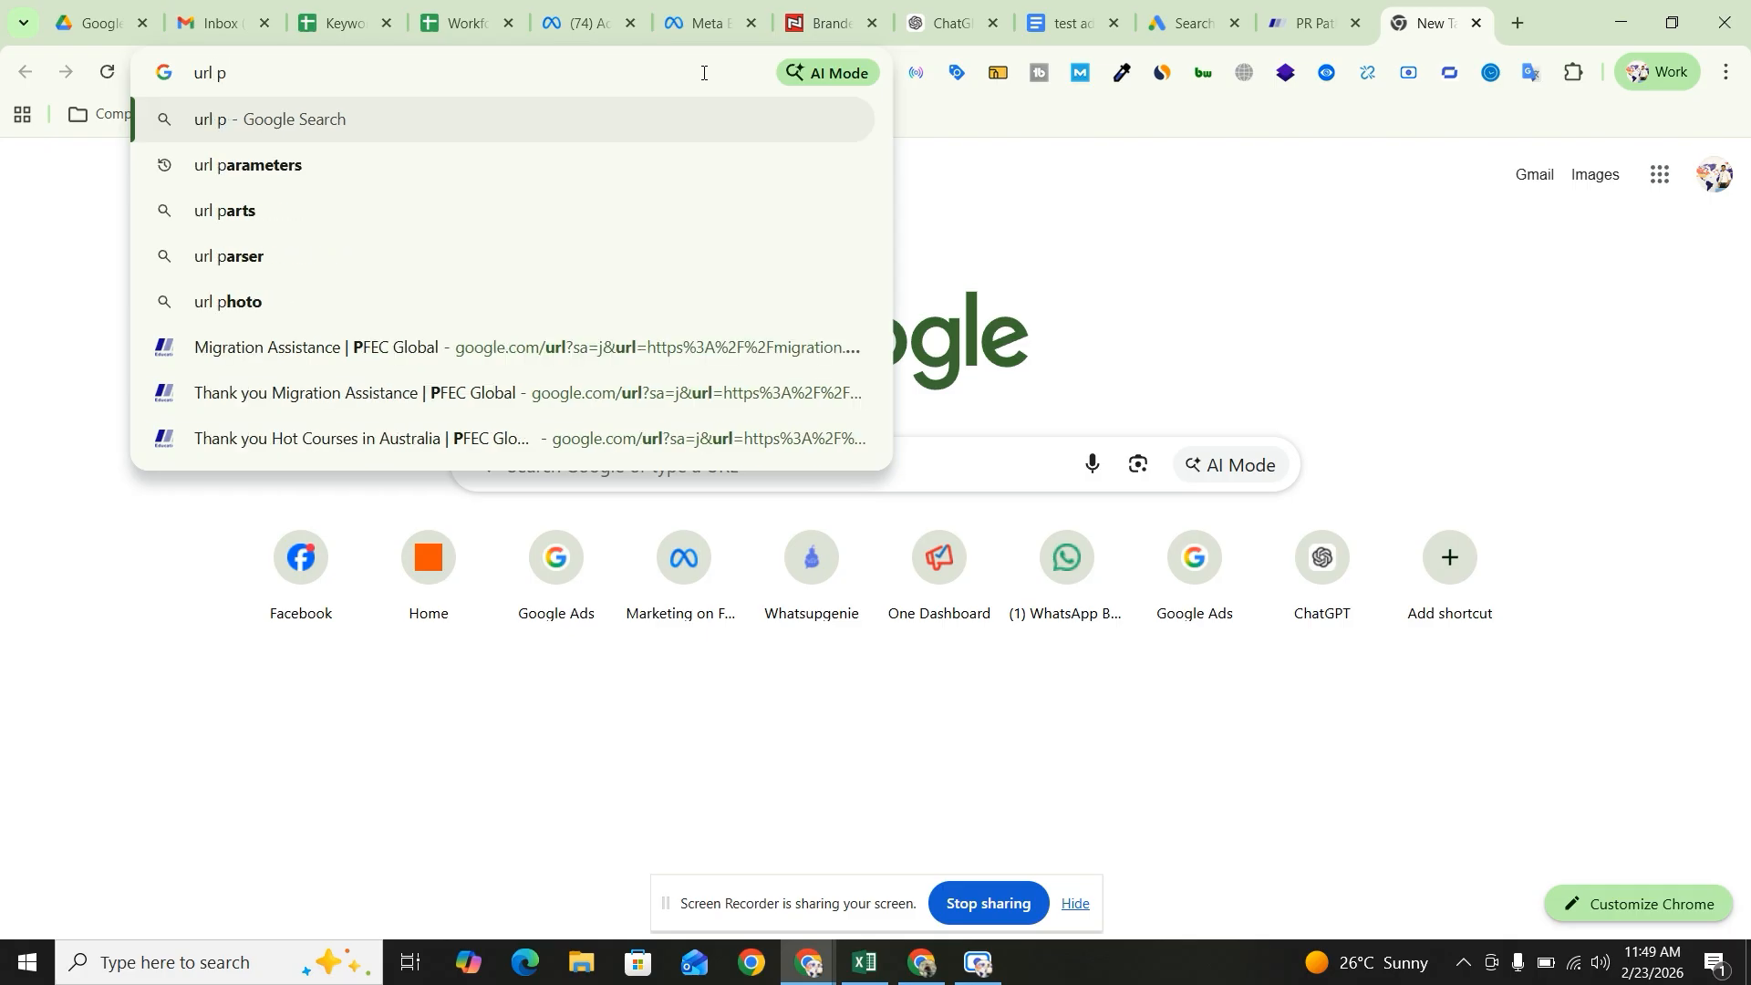
{"action": "key", "text": "Down"}
{"action": "key", "text": "Return"}
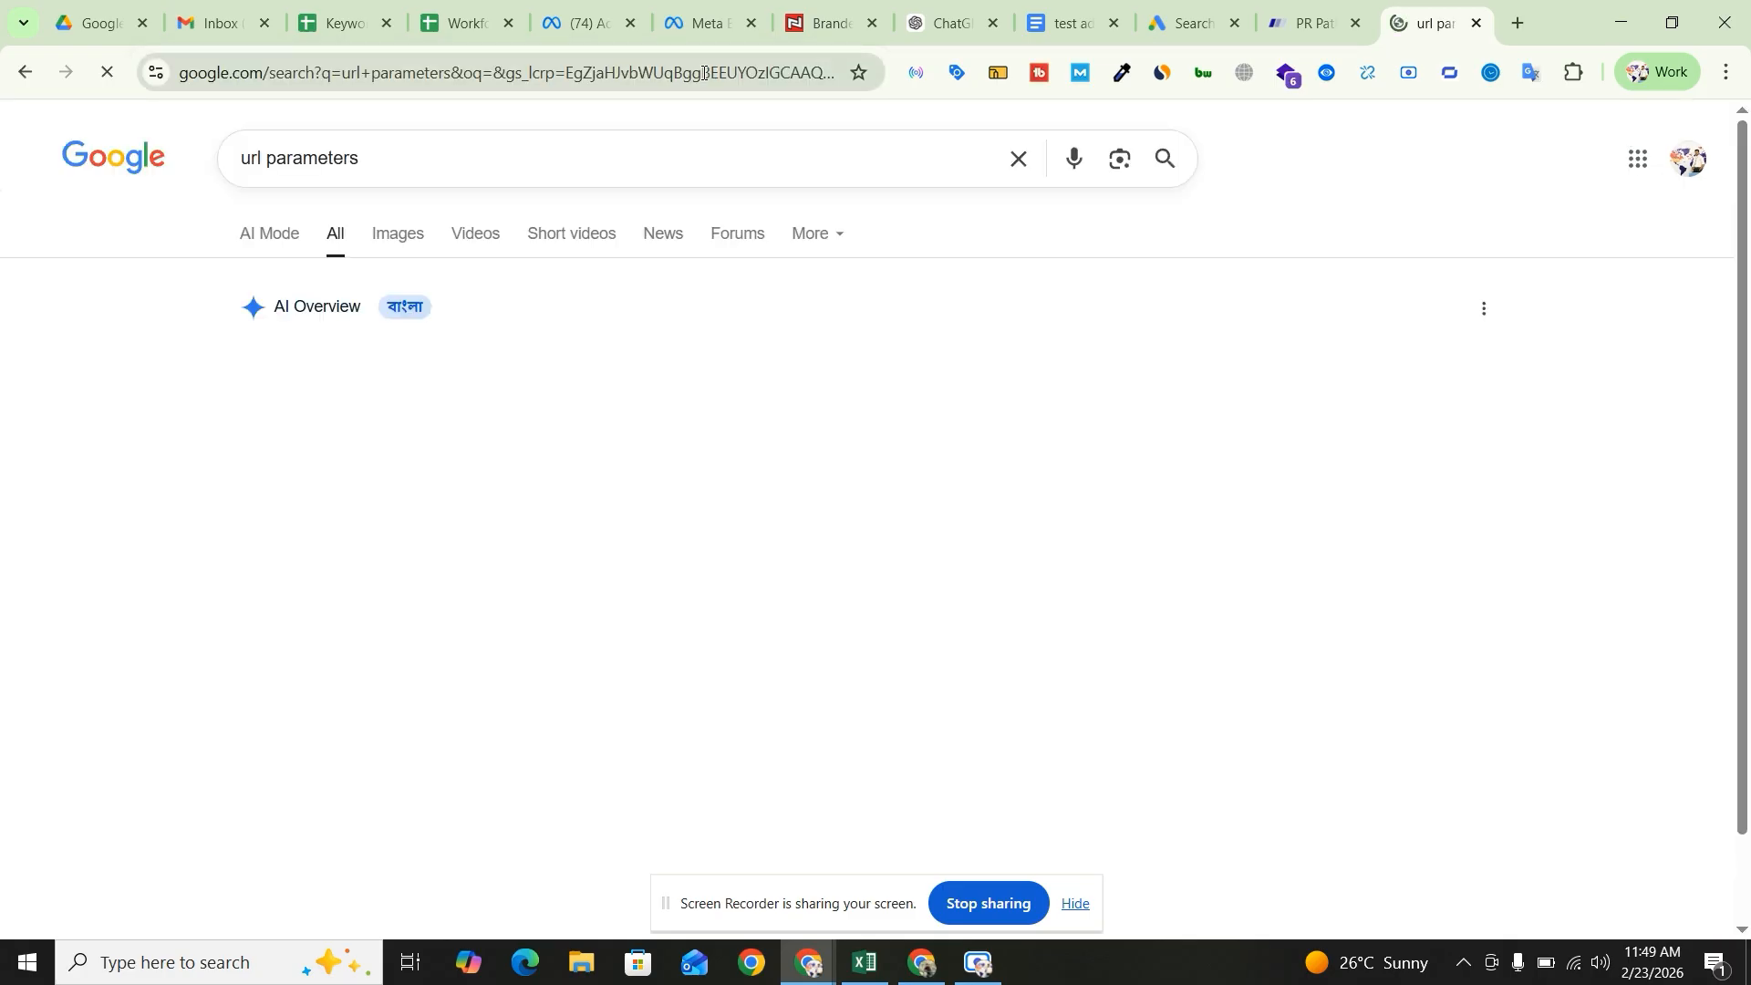
- Find the Google Analytics Campaign URL Builder among the search results and open it in its own tab
{"action": "scroll", "coordinate": [529, 365], "scroll_direction": "down", "scroll_amount": 3}
{"action": "scroll", "coordinate": [529, 365], "scroll_direction": "down", "scroll_amount": 5}
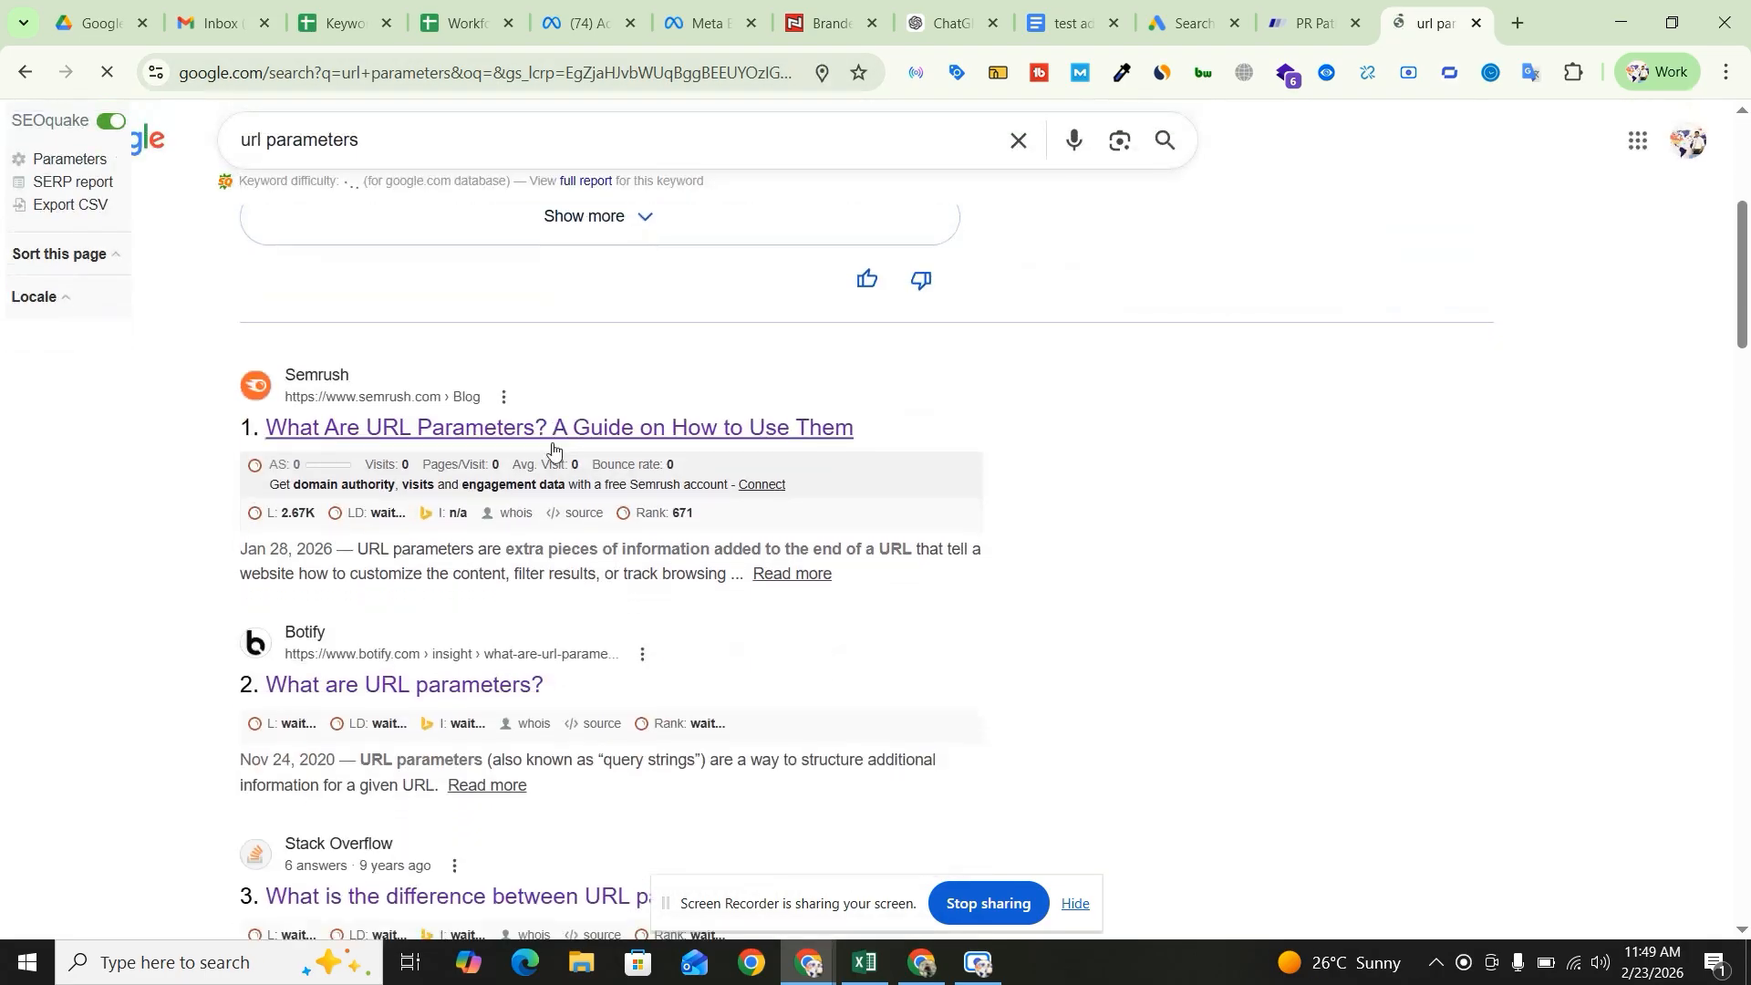
{"action": "scroll", "coordinate": [769, 465], "scroll_direction": "down", "scroll_amount": 1}
{"action": "scroll", "coordinate": [775, 460], "scroll_direction": "down", "scroll_amount": 4}
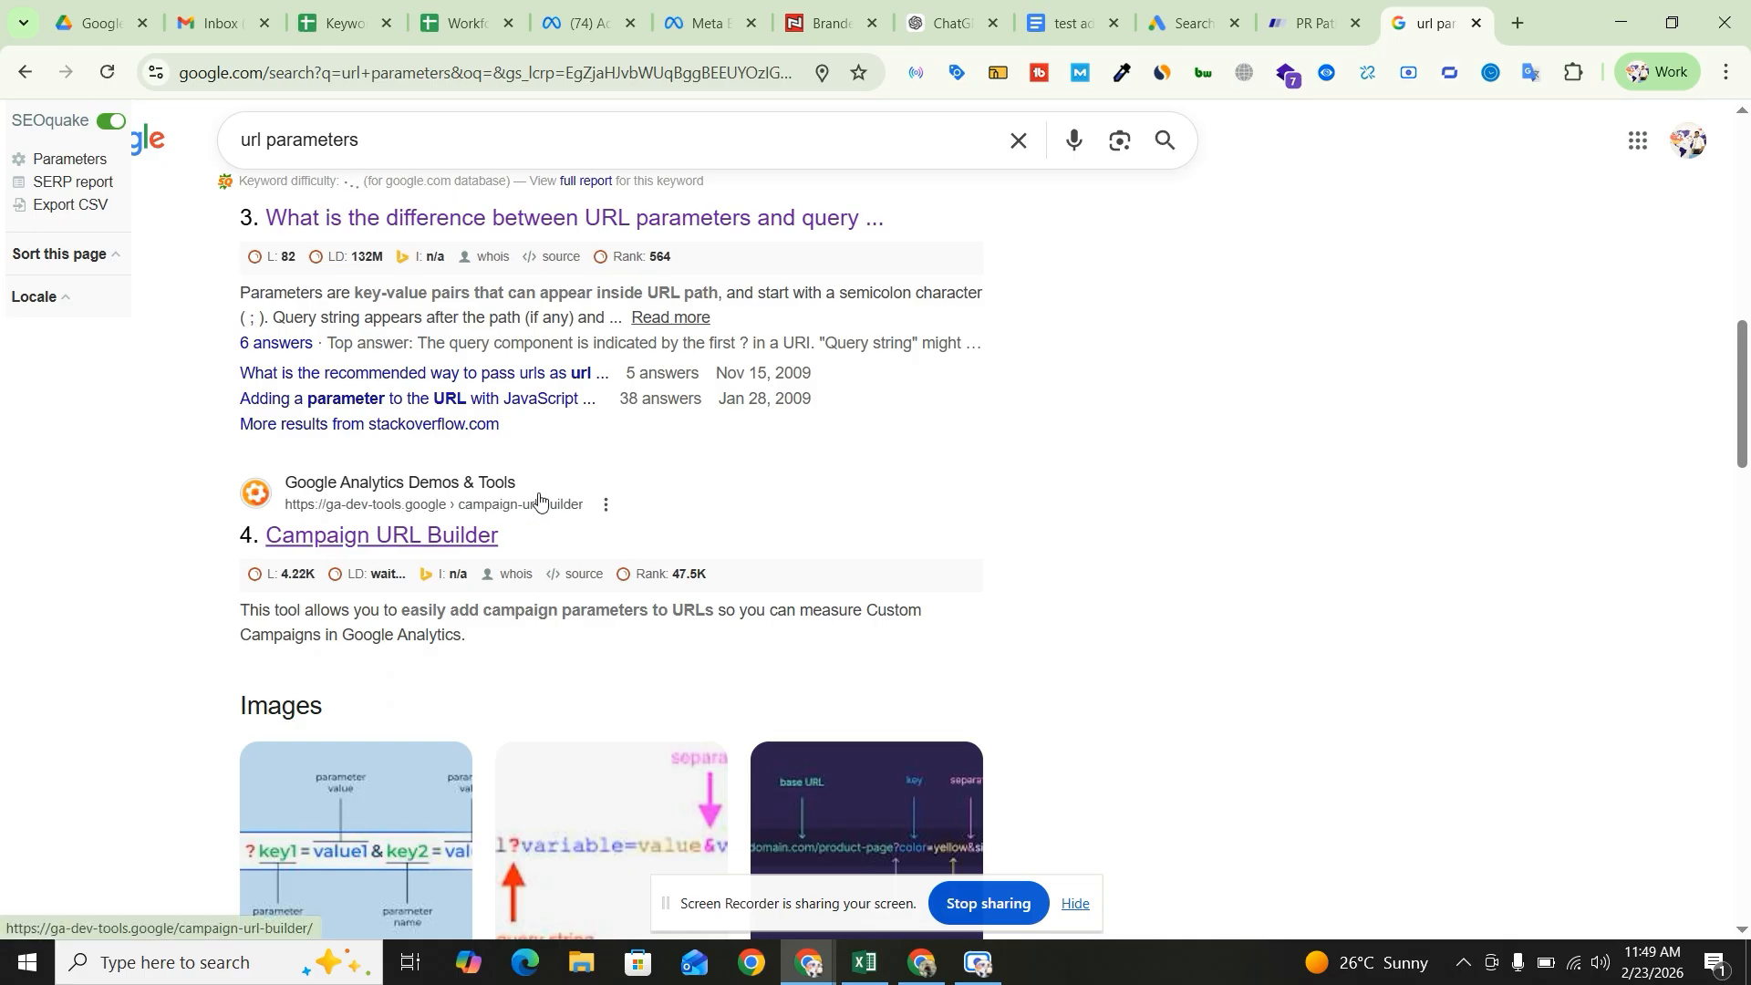
{"action": "middle_click", "coordinate": [360, 506]}
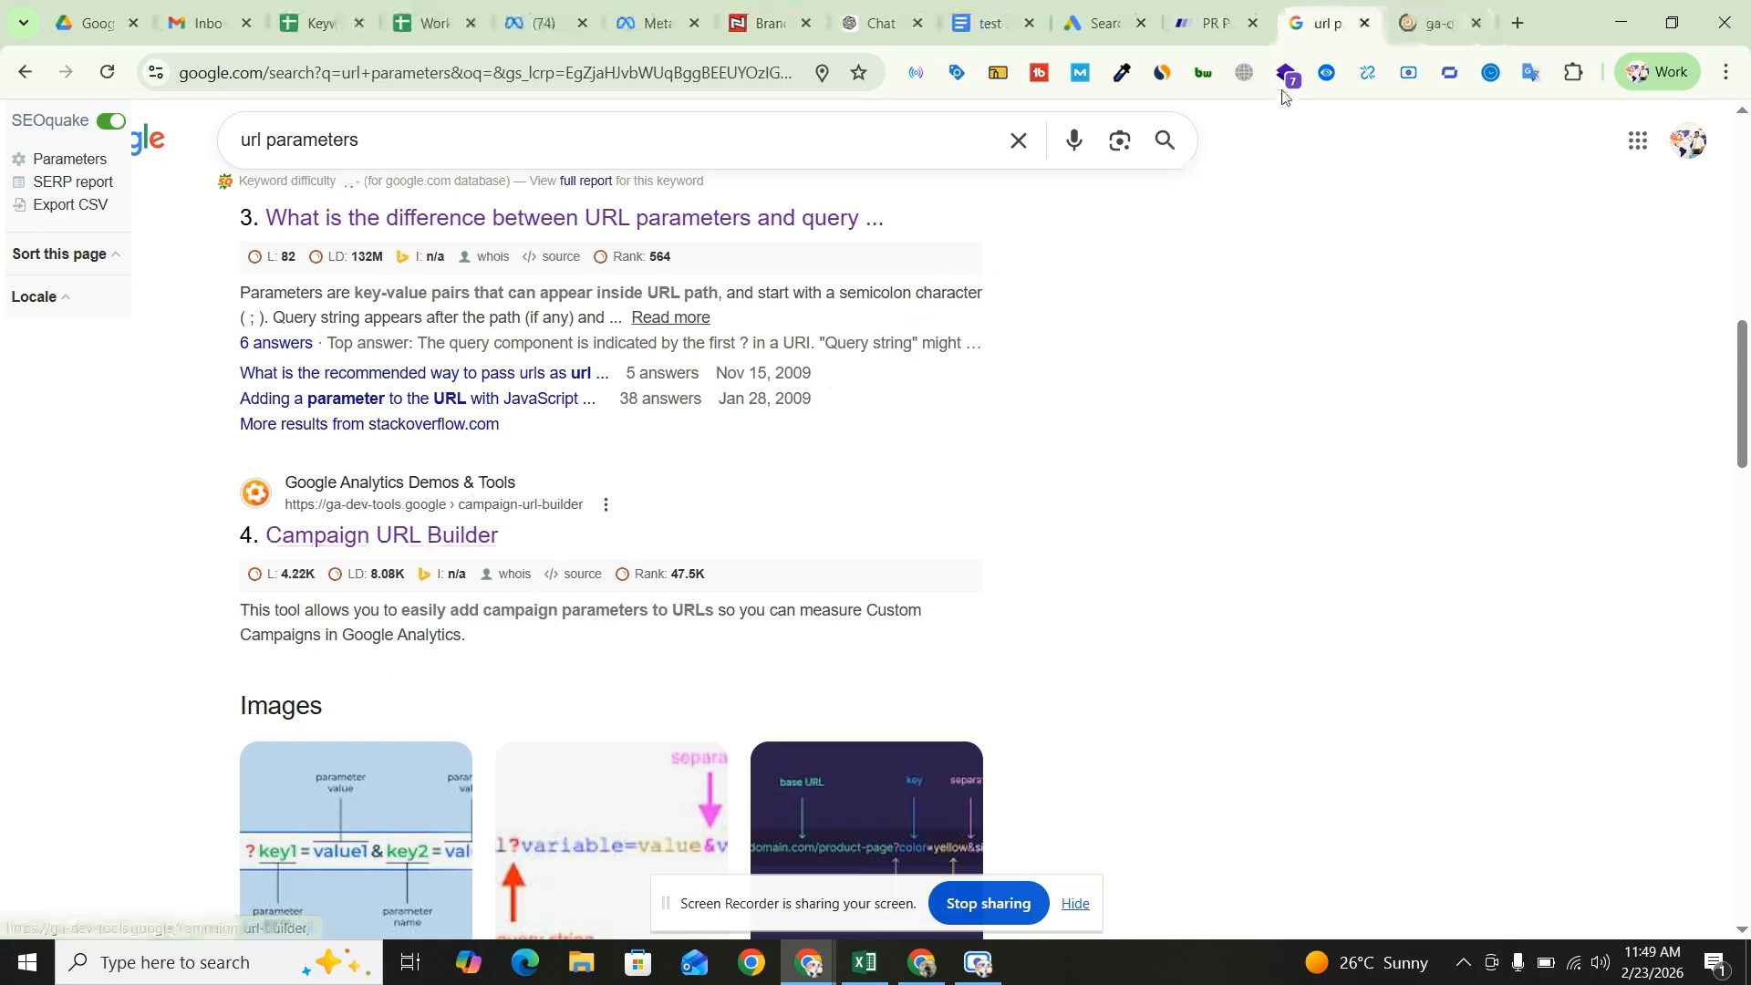
{"action": "left_click", "coordinate": [1439, 23]}
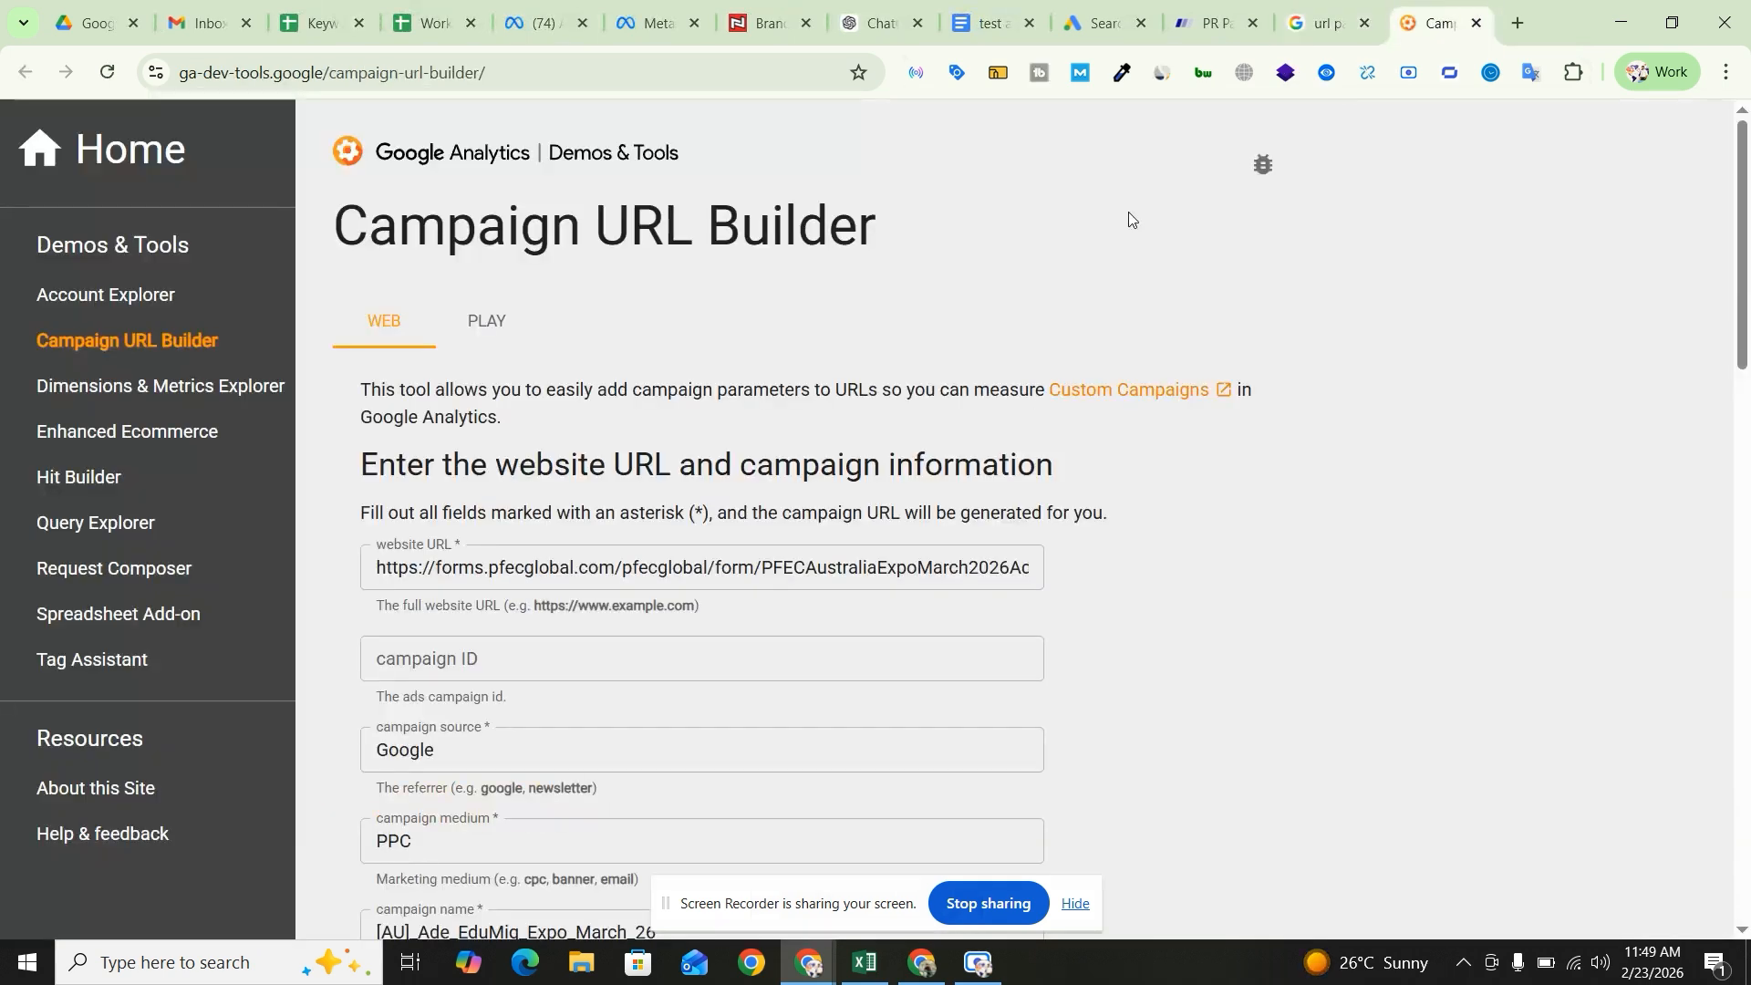
{"action": "left_click", "coordinate": [762, 573]}
{"action": "key", "text": "ctrl+a"}
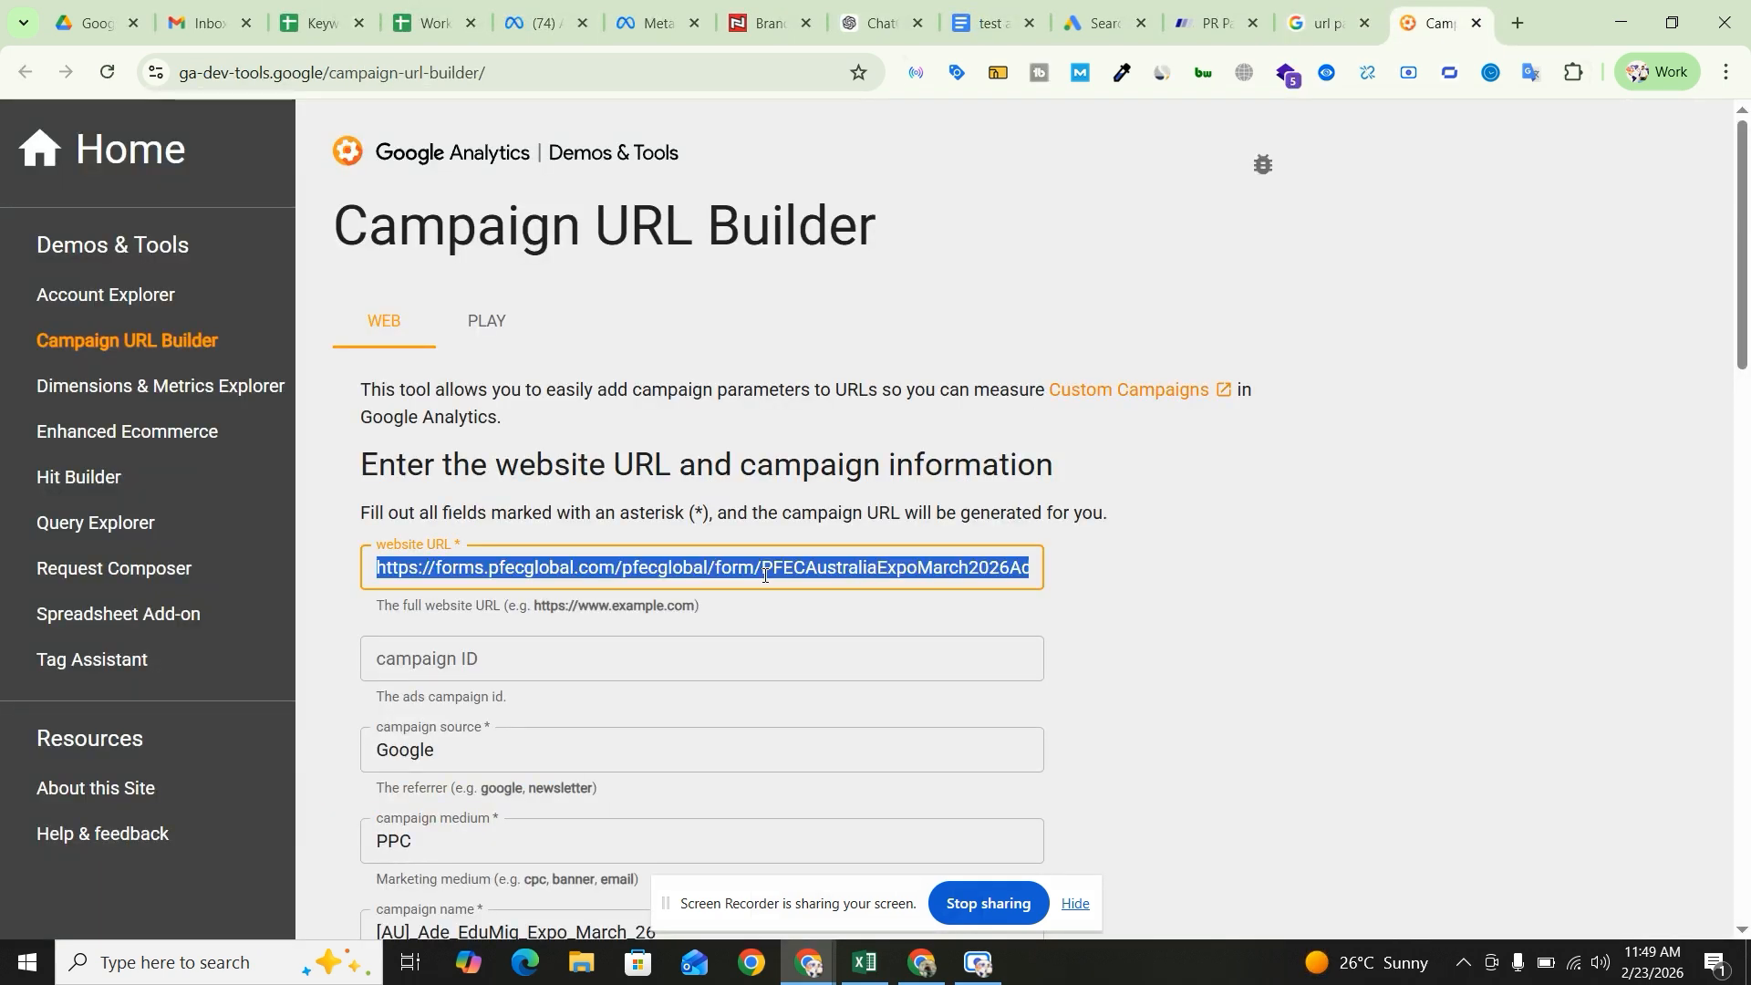
{"action": "key", "text": "BackSpace"}
{"action": "type", "text": "https://pfecglobal.com.au/pr-pathway-guidance/"}
- Keep the source Google and medium PPC, and set the campaign name to "study_in_australia_test"
{"action": "scroll", "coordinate": [799, 540], "scroll_direction": "down", "scroll_amount": 3}
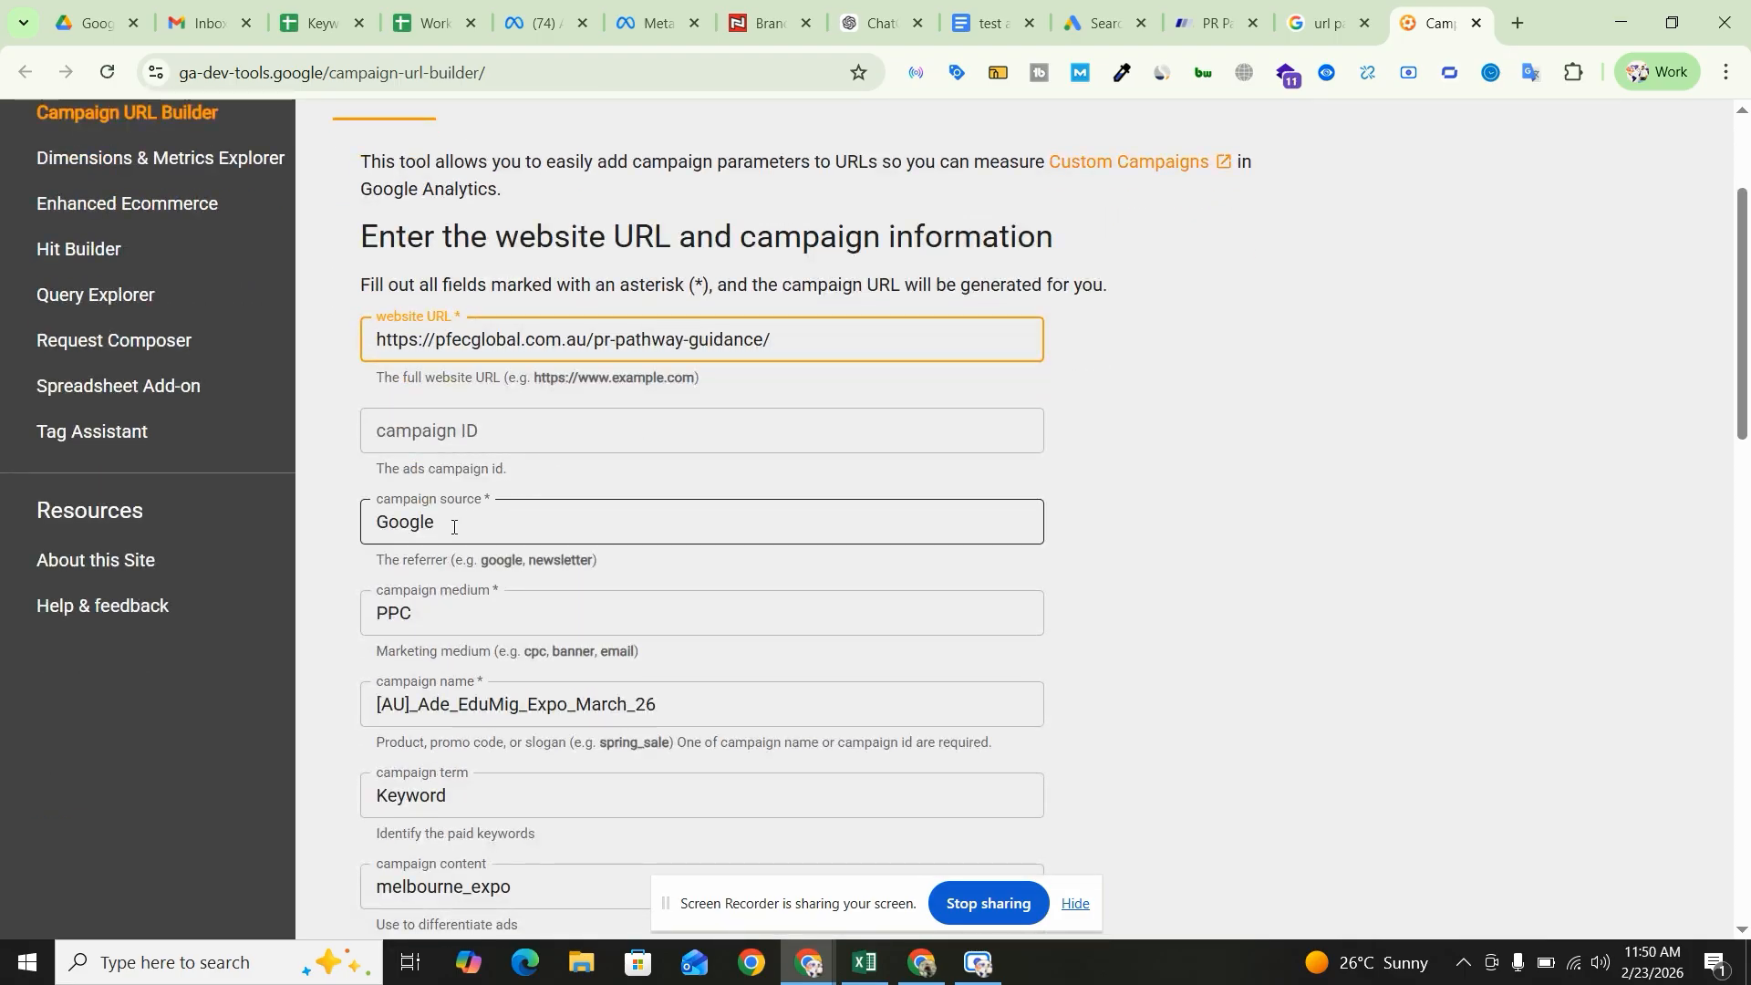
{"action": "left_click", "coordinate": [459, 622]}
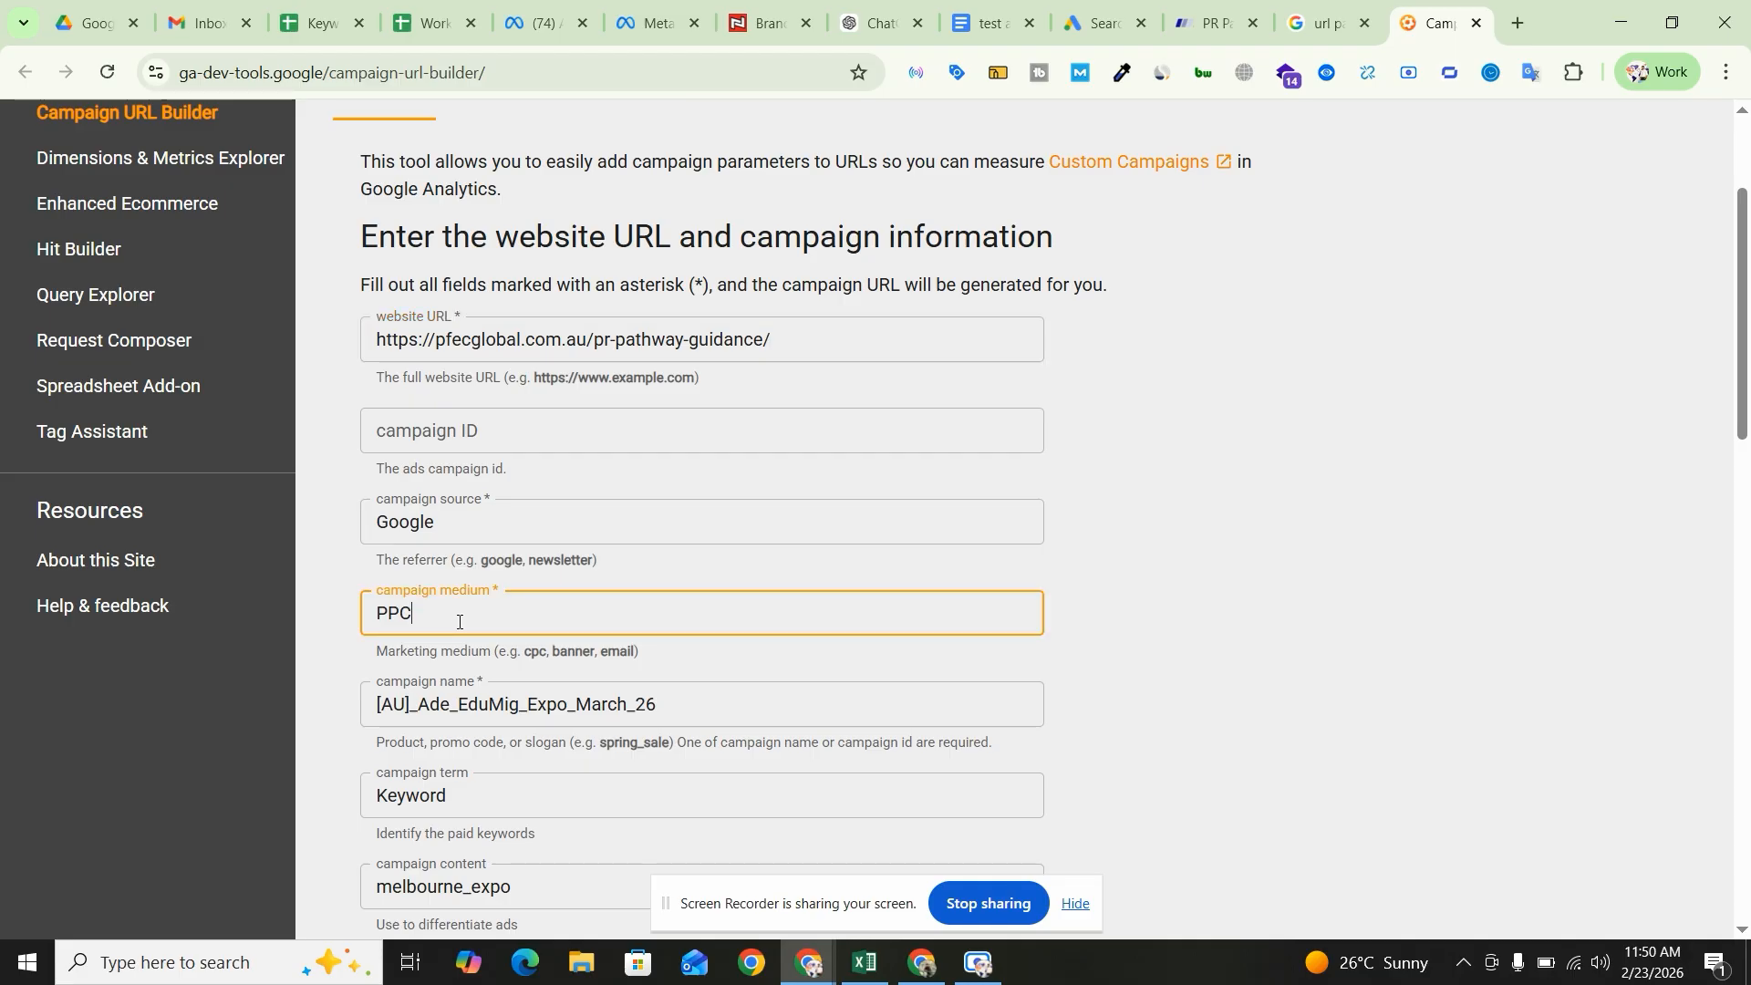
{"action": "scroll", "coordinate": [566, 631], "scroll_direction": "down", "scroll_amount": 1}
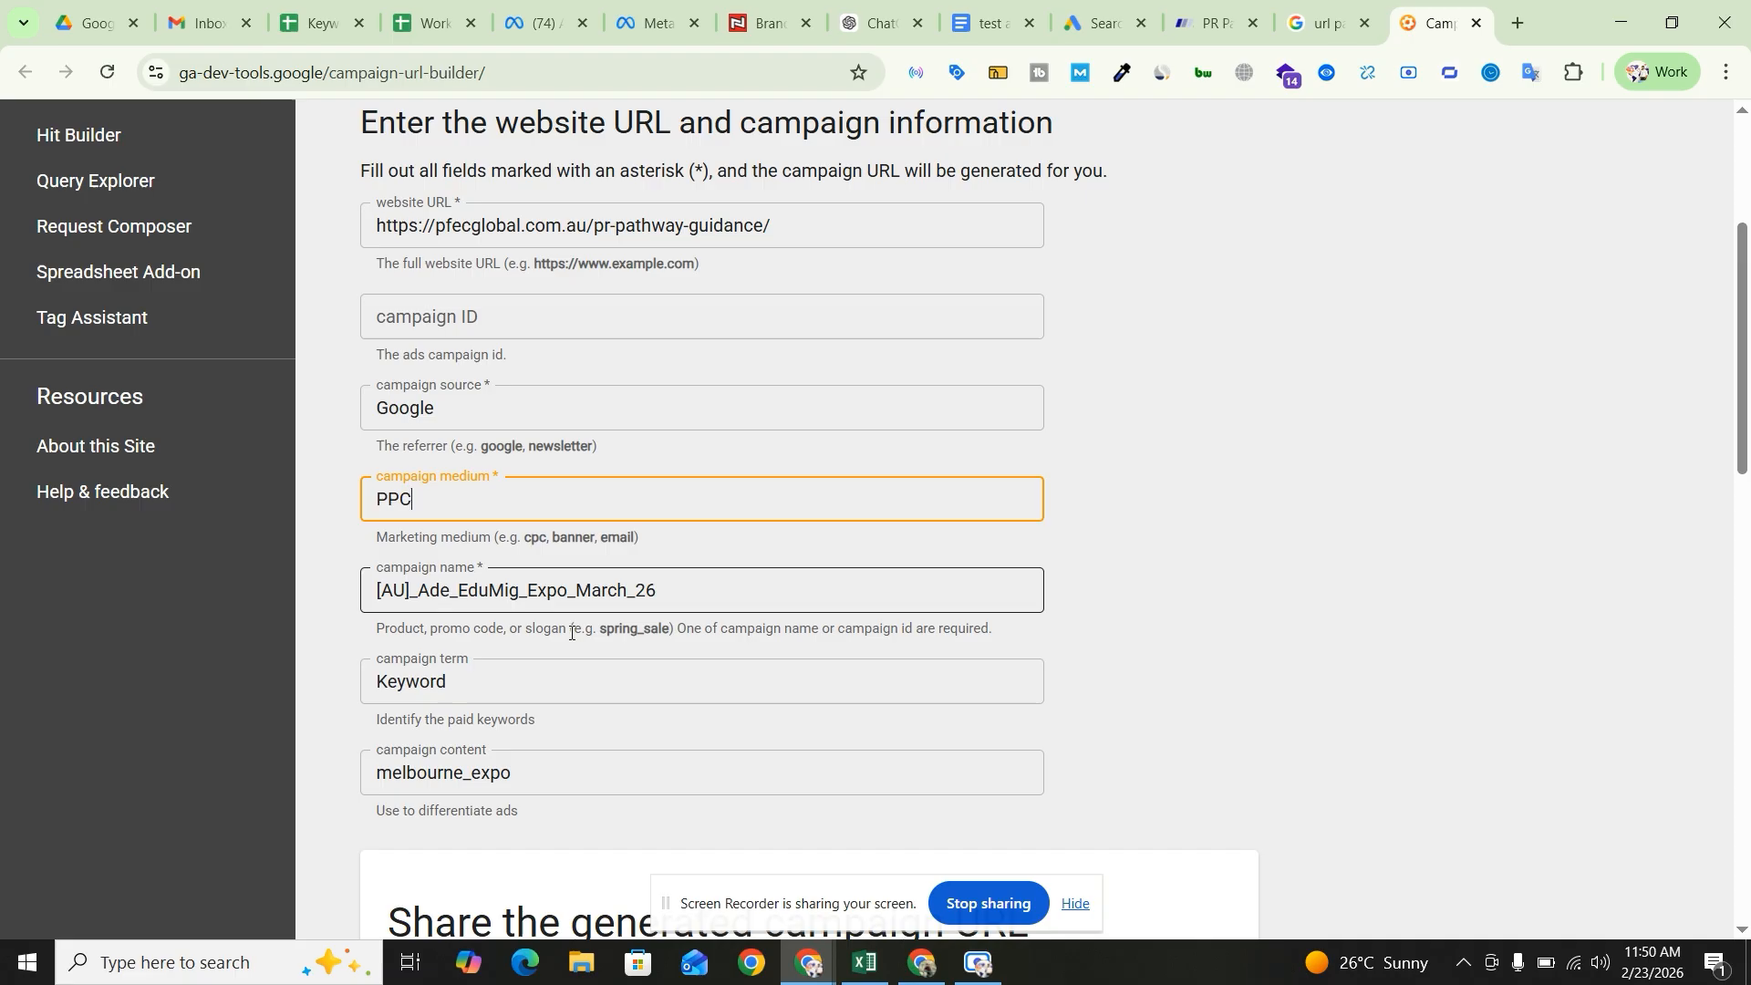
{"action": "left_click", "coordinate": [670, 593]}
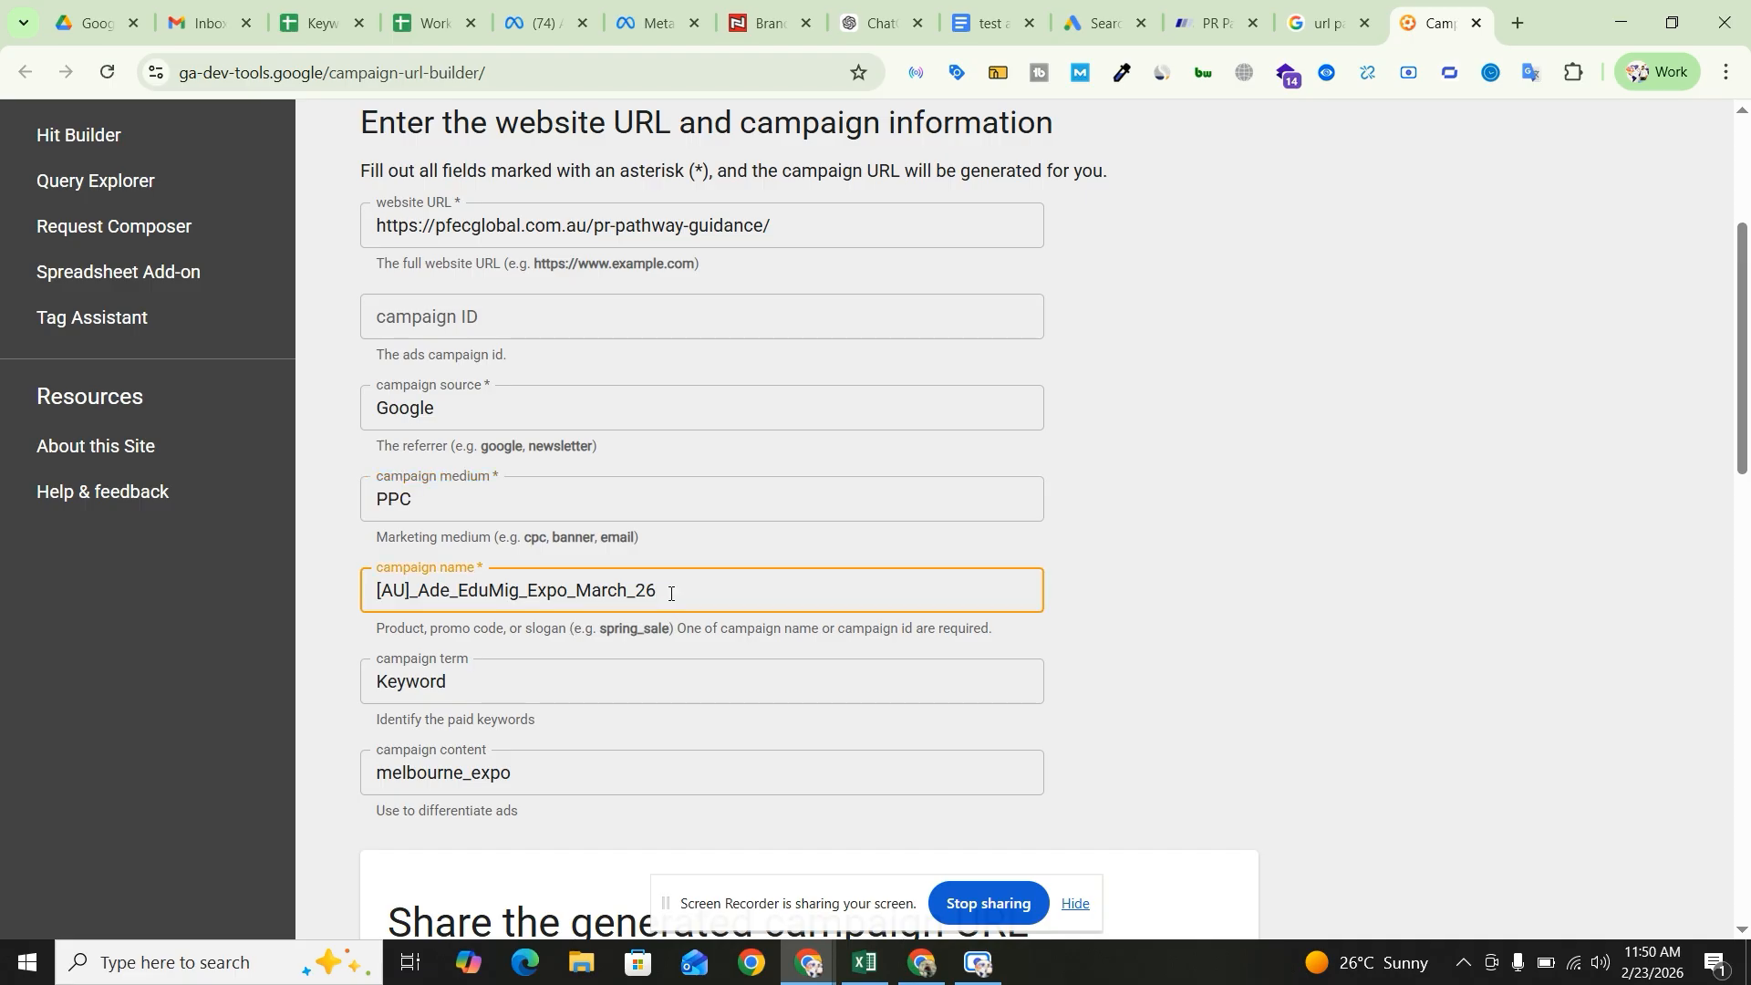
{"action": "left_click_drag", "start_coordinate": [666, 592], "coordinate": [380, 589]}
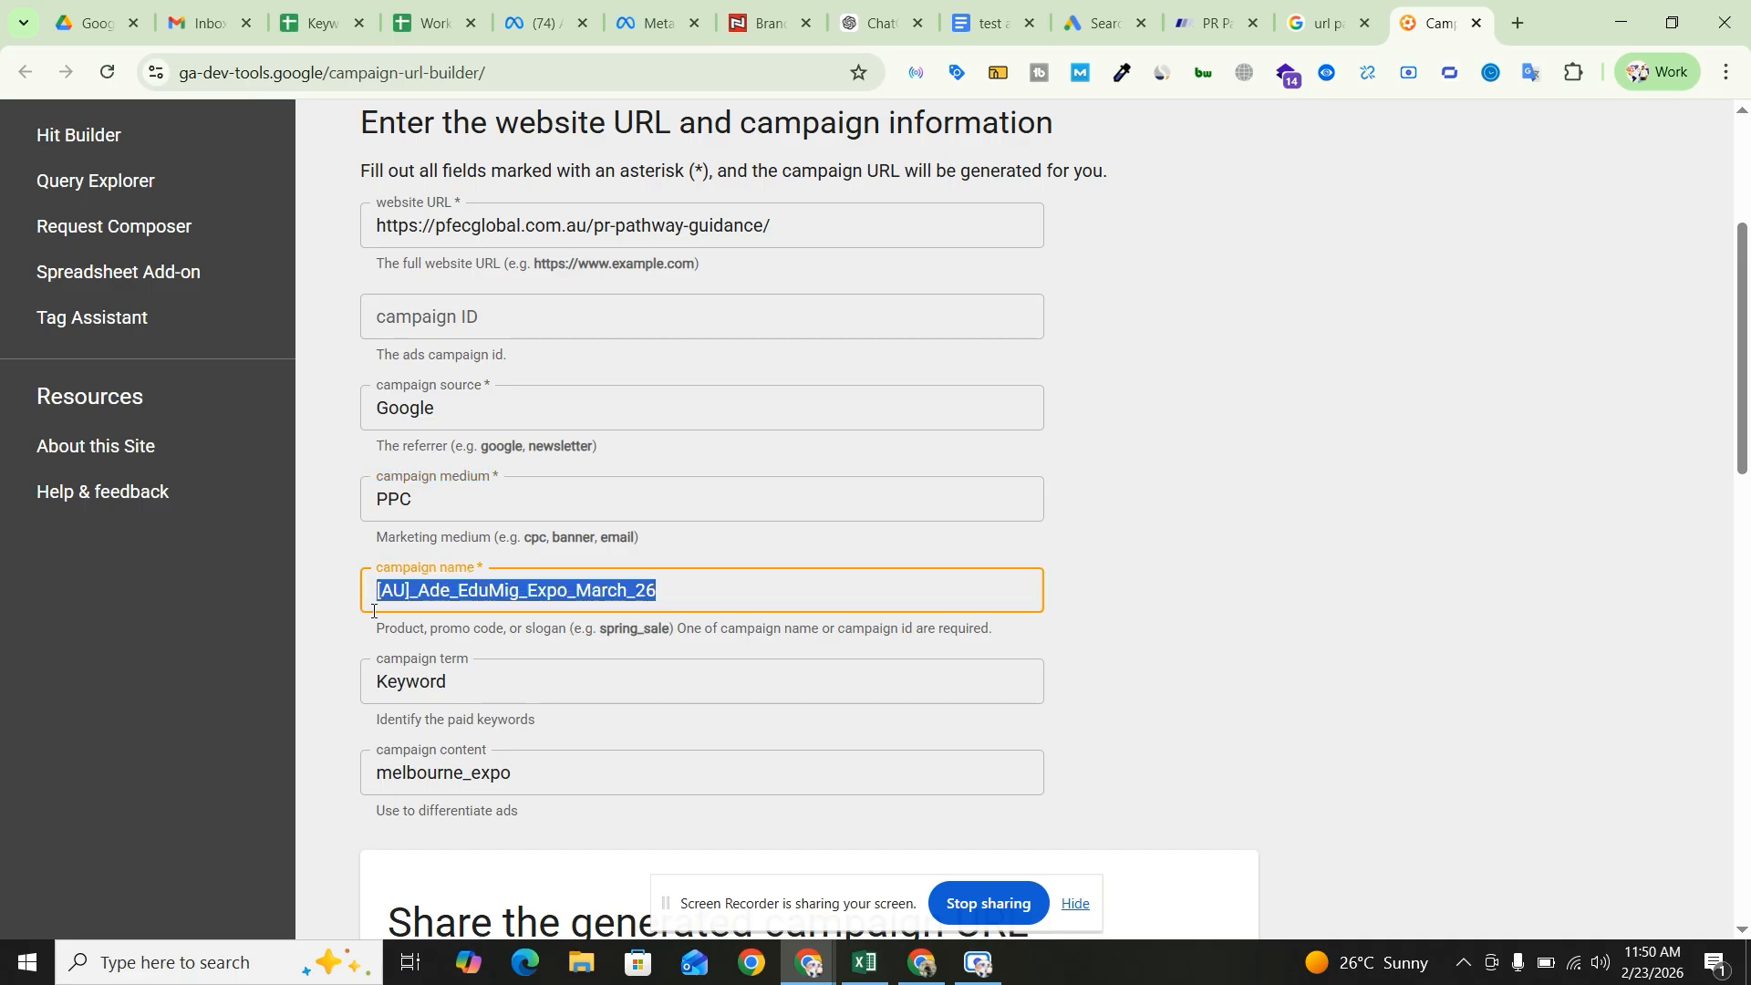
{"action": "type", "text": "study"}
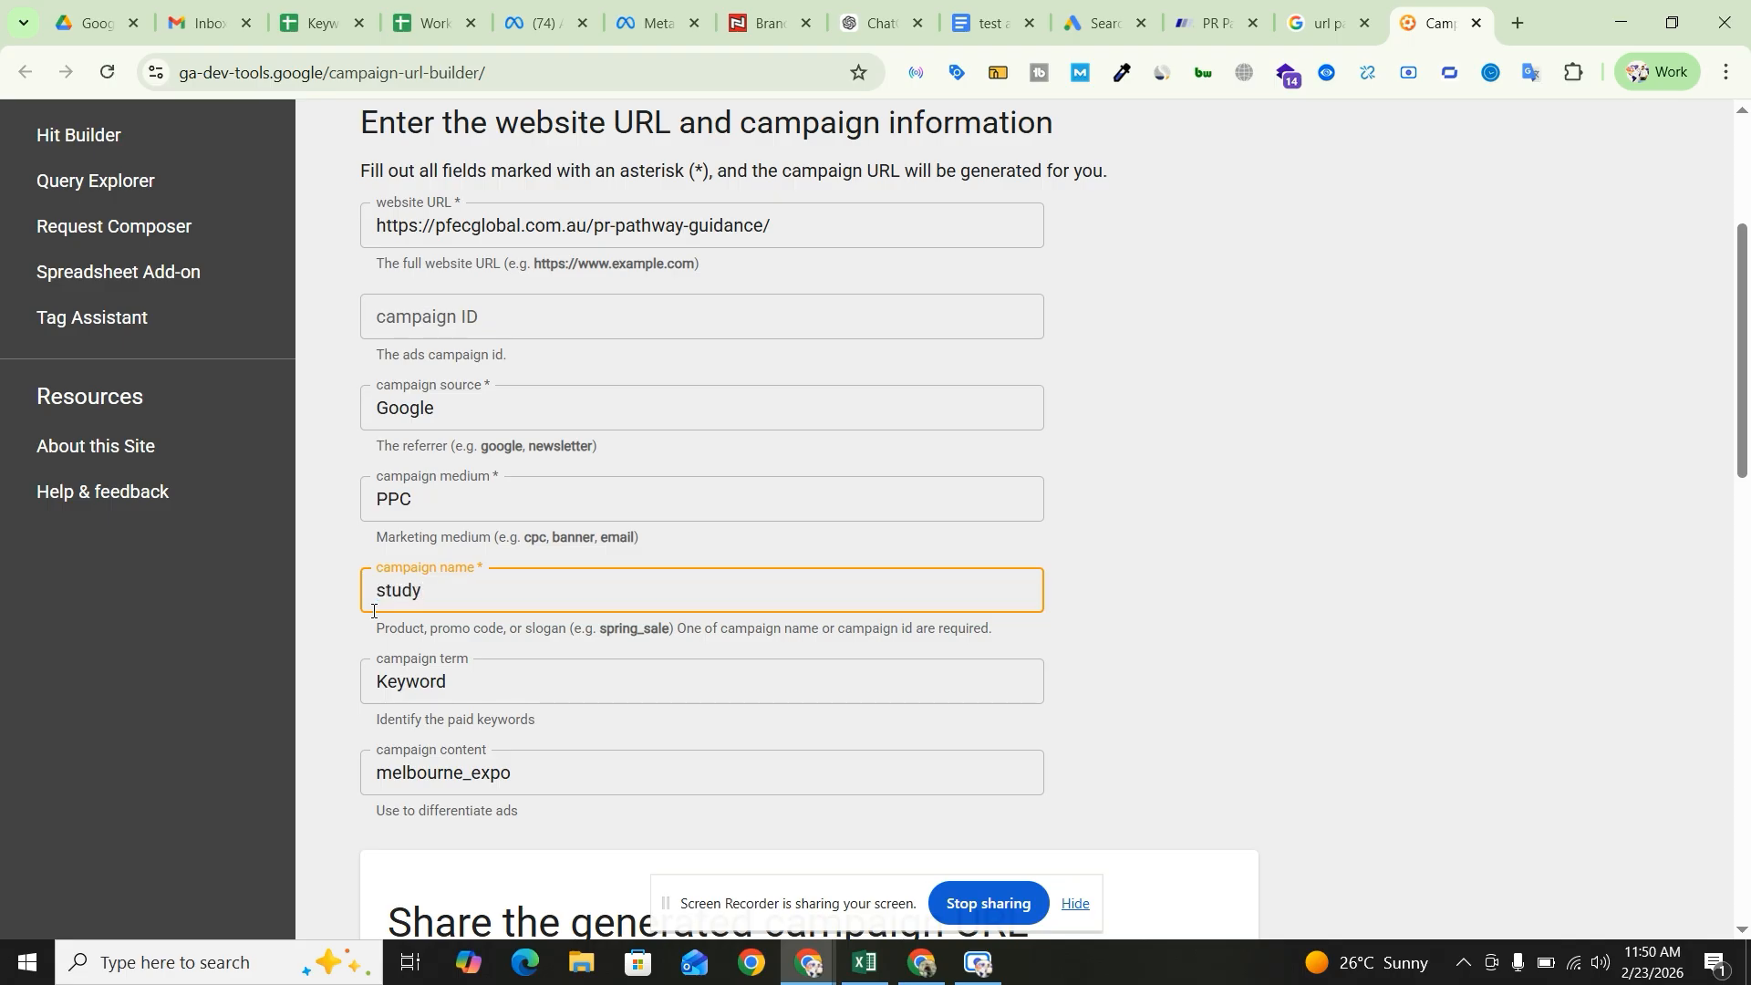
{"action": "type", "text": "_in"}
{"action": "key", "text": "BackSpace"}
{"action": "type", "text": "_australia_test"}
- Clear the campaign term so that it is left empty
{"action": "left_click", "coordinate": [493, 689]}
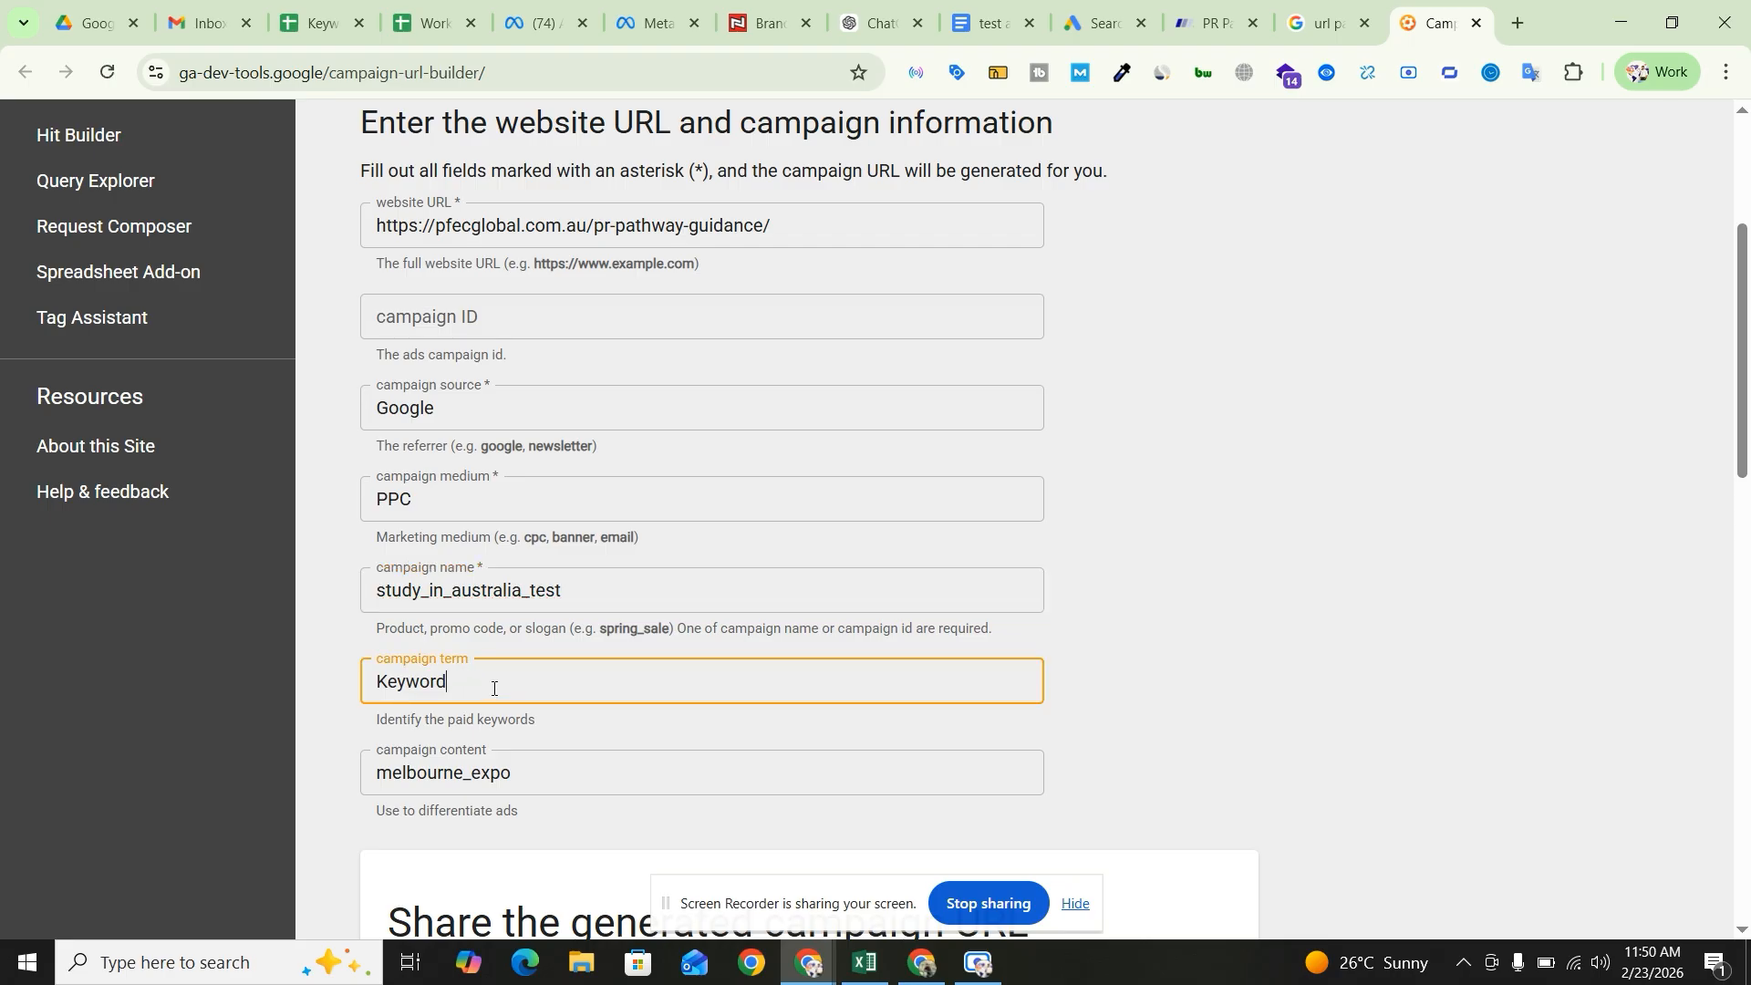
{"action": "key", "text": "BackSpace"}
{"action": "key", "text": "BackSpace"}
{"action": "key", "text": "BackSpace"}
{"action": "key", "text": "BackSpace"}
{"action": "key", "text": "BackSpace"}
{"action": "key", "text": "BackSpace"}
{"action": "key", "text": "BackSpace"}
- Set the campaign content to "test"
{"action": "scroll", "coordinate": [492, 689], "scroll_direction": "down", "scroll_amount": 3}
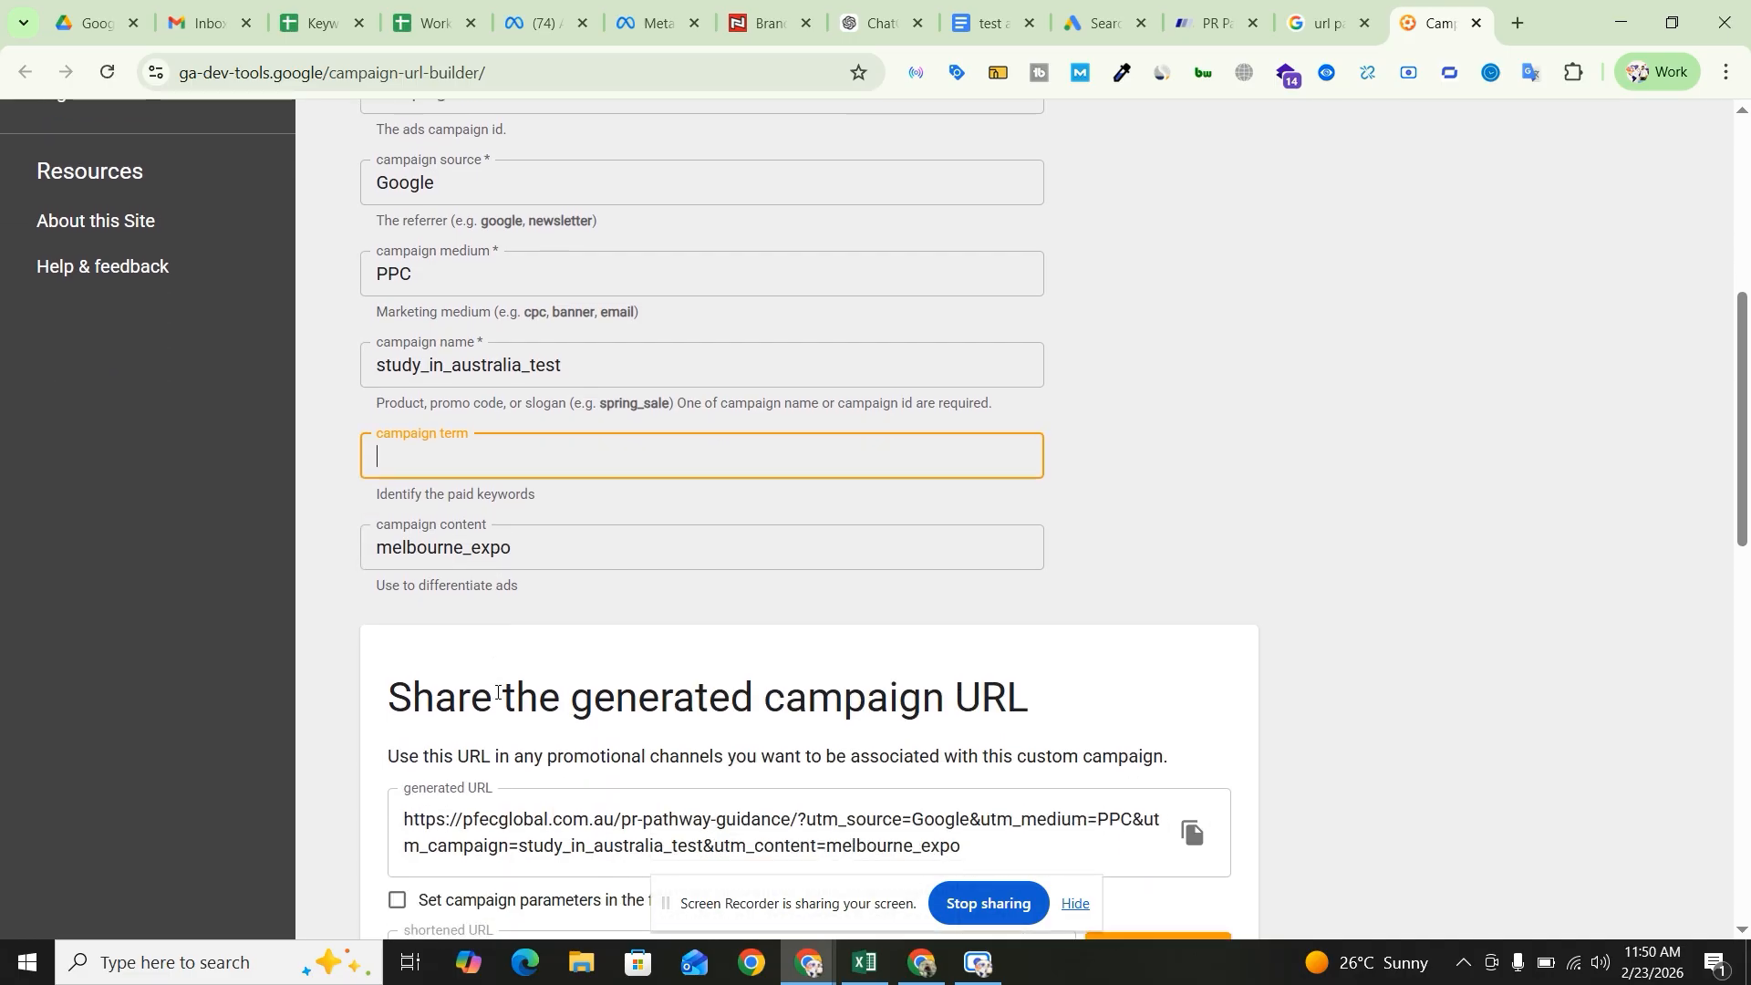
{"action": "left_click", "coordinate": [539, 547]}
{"action": "double_click", "coordinate": [407, 555]}
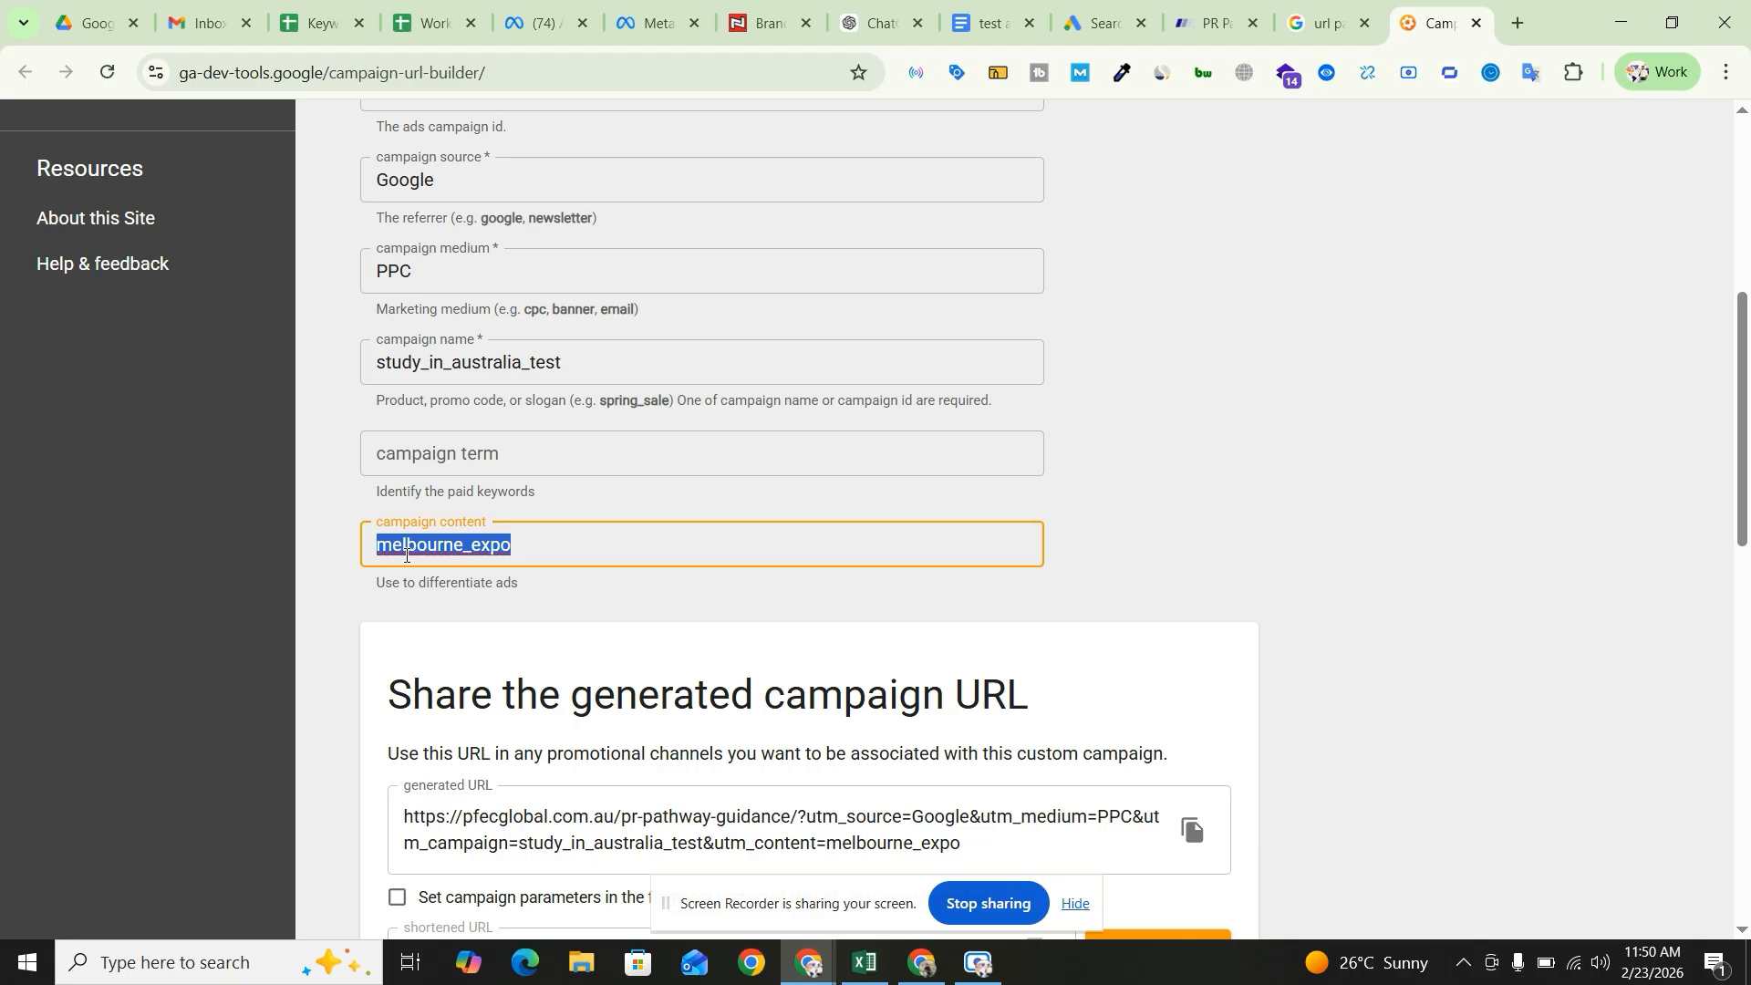
{"action": "type", "text": "test"}
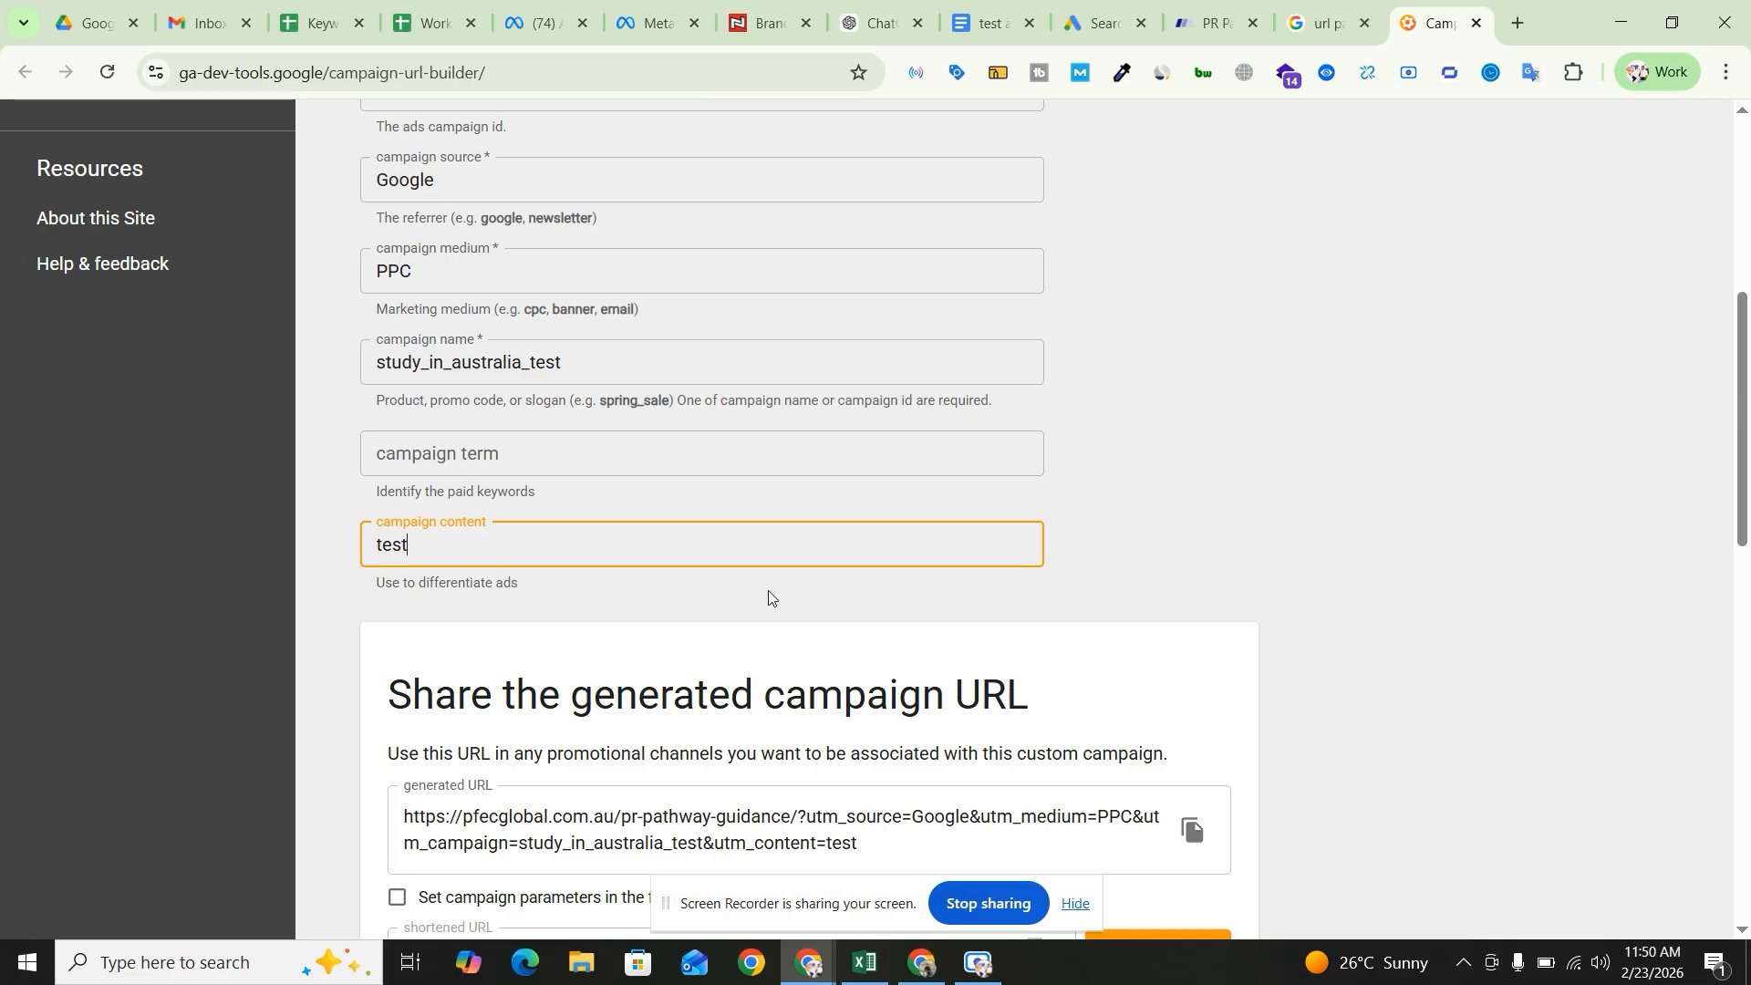
- Copy the generated campaign URL with its UTM parameters to the clipboard
{"action": "scroll", "coordinate": [769, 592], "scroll_direction": "down", "scroll_amount": 2}
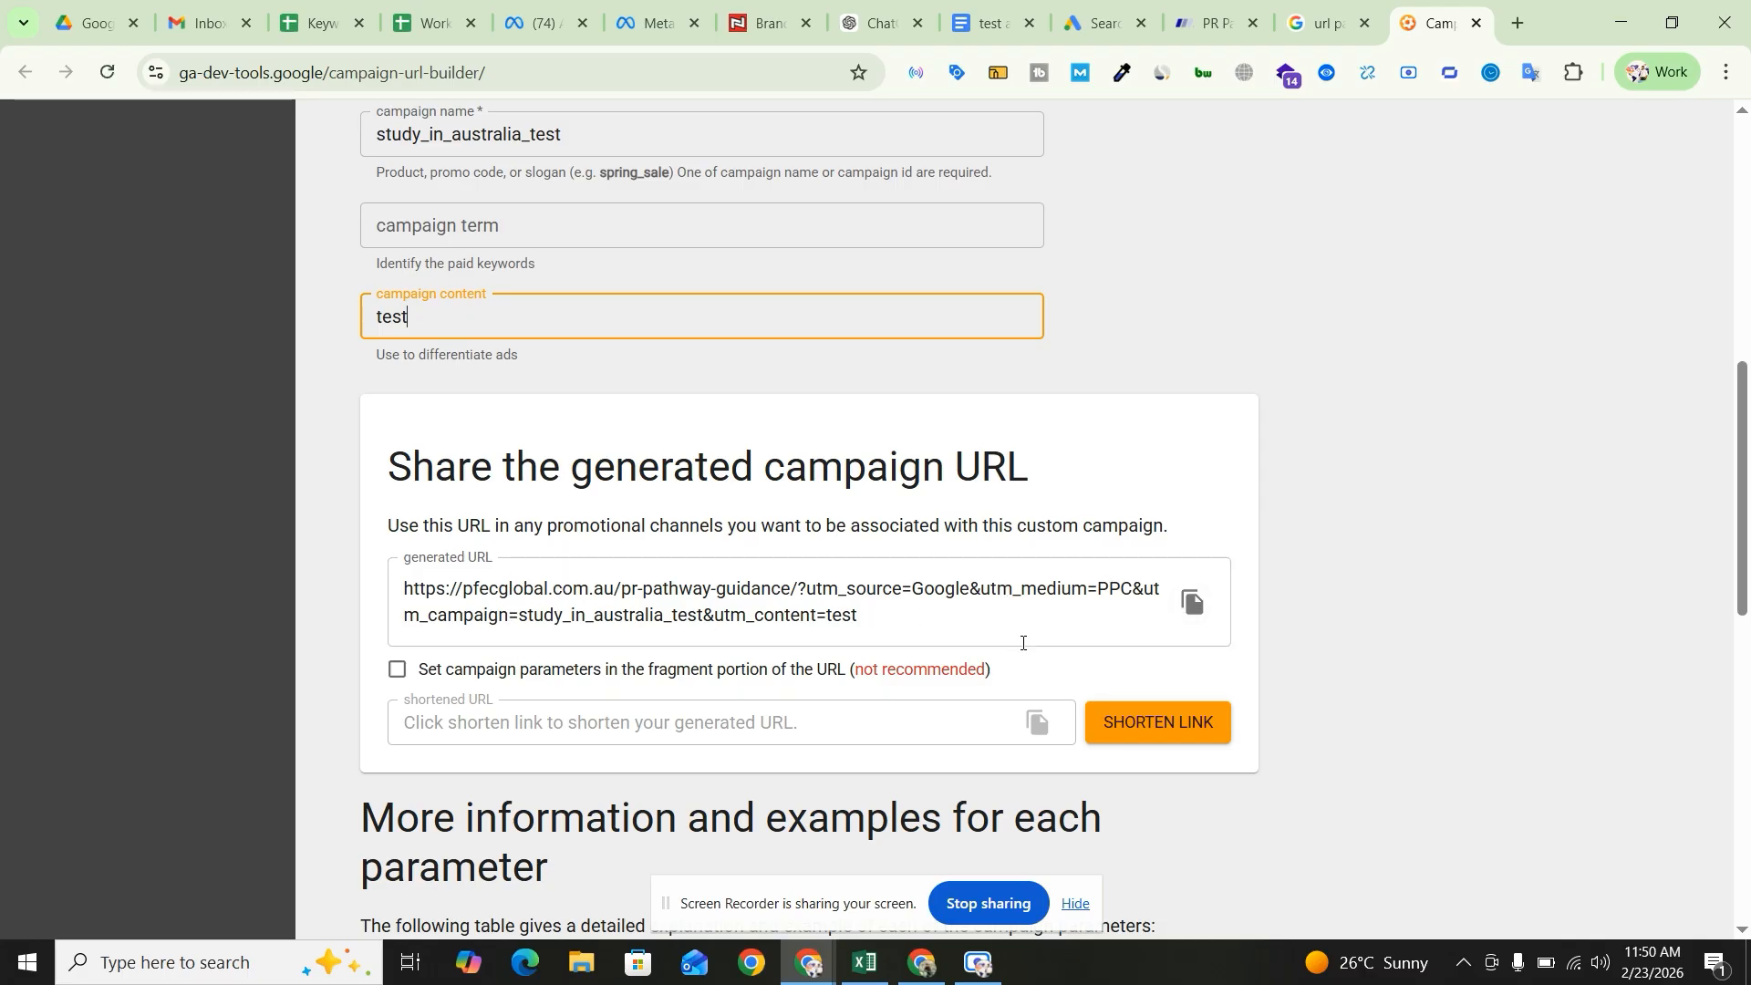
{"action": "left_click", "coordinate": [1195, 608]}
{"action": "left_click", "coordinate": [1195, 608]}
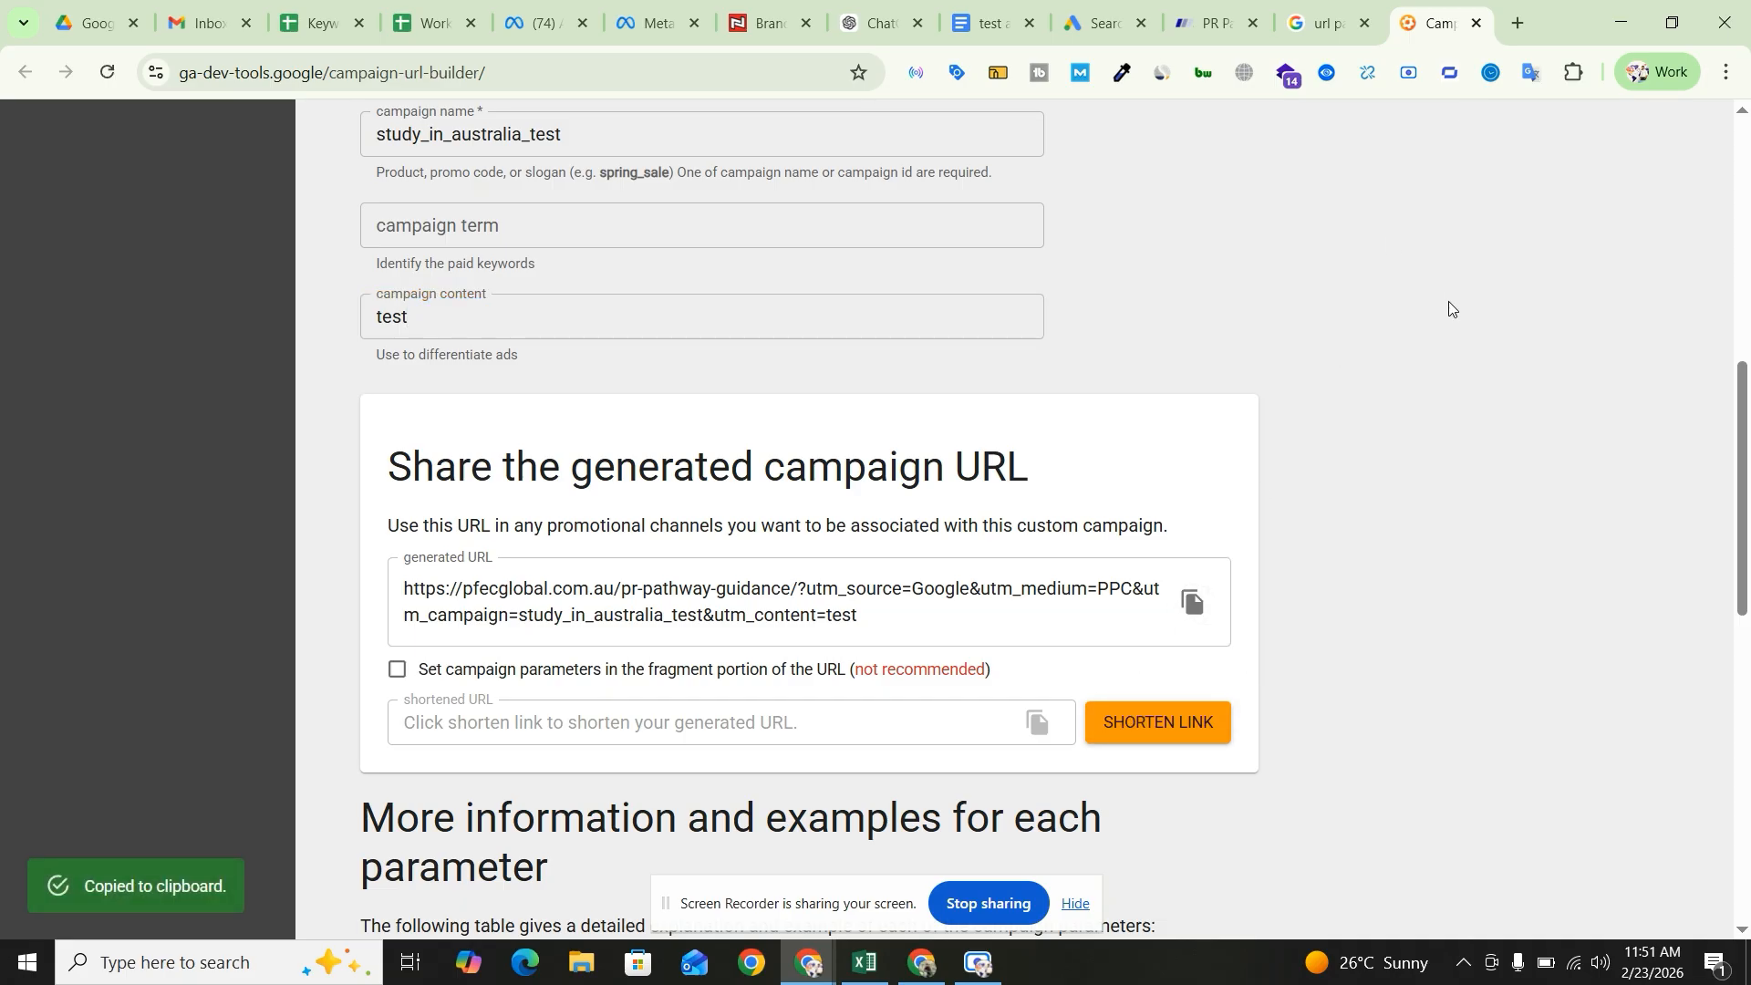
- Open the copied campaign URL in a new browser tab and look through the PR Pathway Guidance landing page it loads
{"action": "left_click", "coordinate": [1517, 23]}
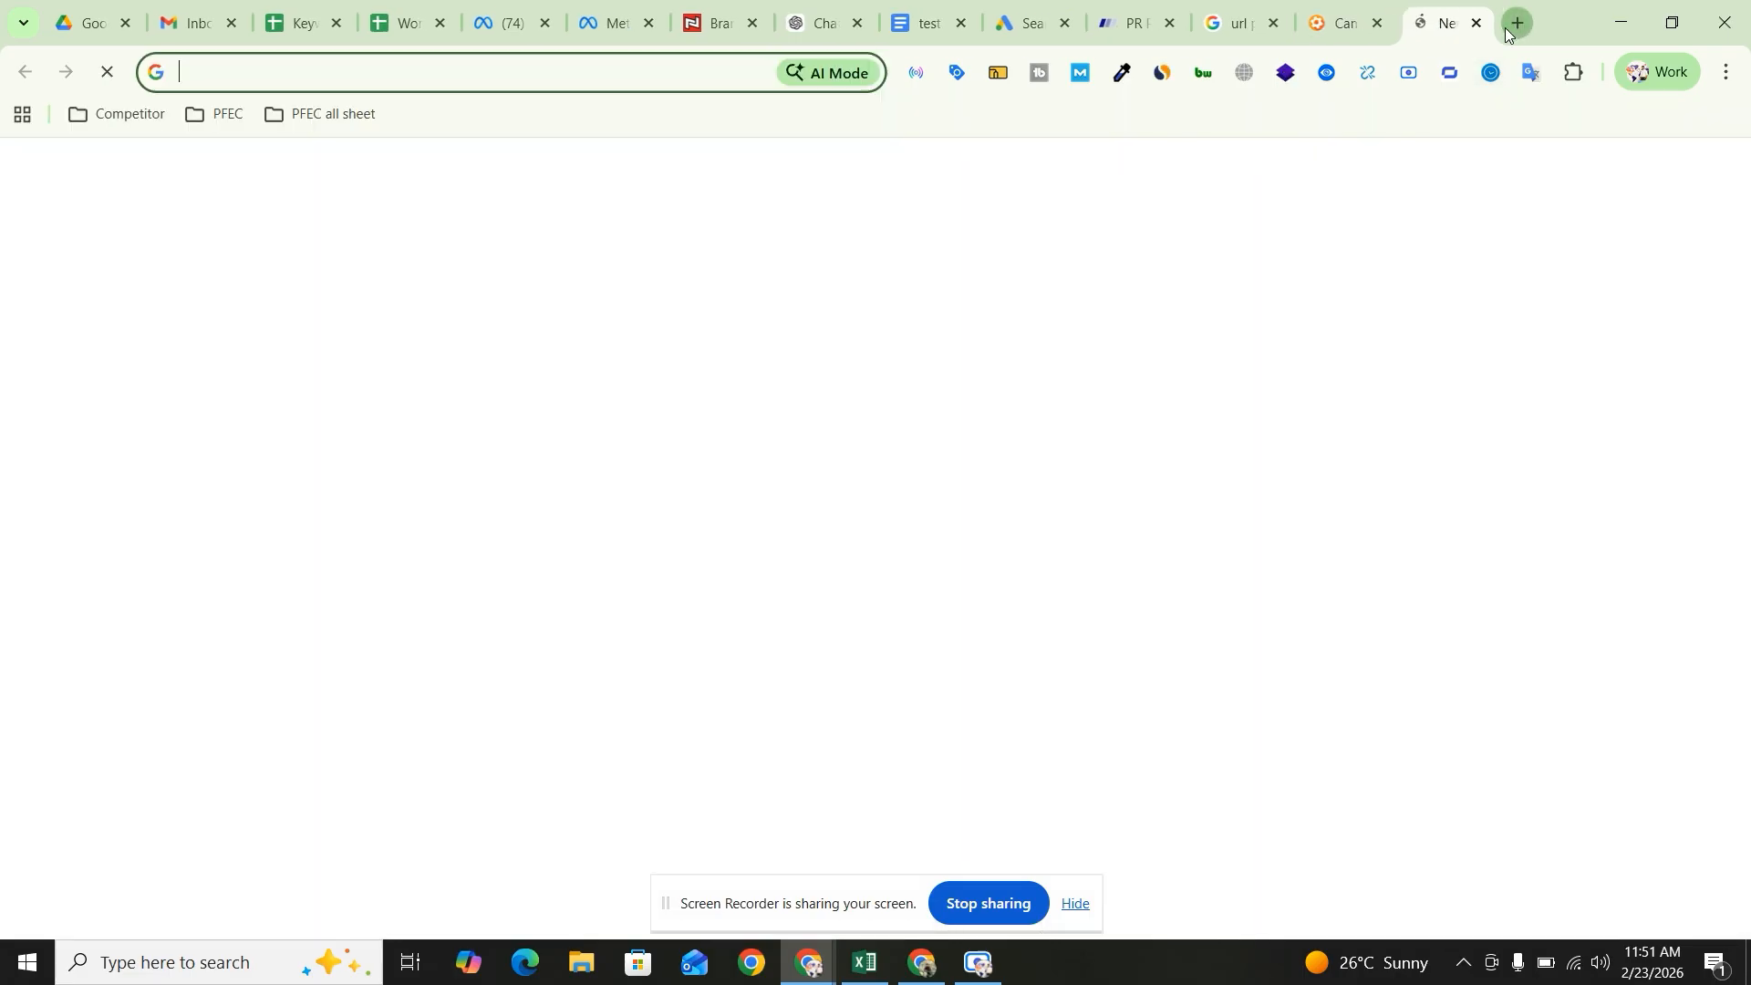
{"action": "left_click", "coordinate": [1137, 18]}
{"action": "scroll", "coordinate": [927, 422], "scroll_direction": "down", "scroll_amount": 15}
{"action": "scroll", "coordinate": [895, 422], "scroll_direction": "up", "scroll_amount": 9}
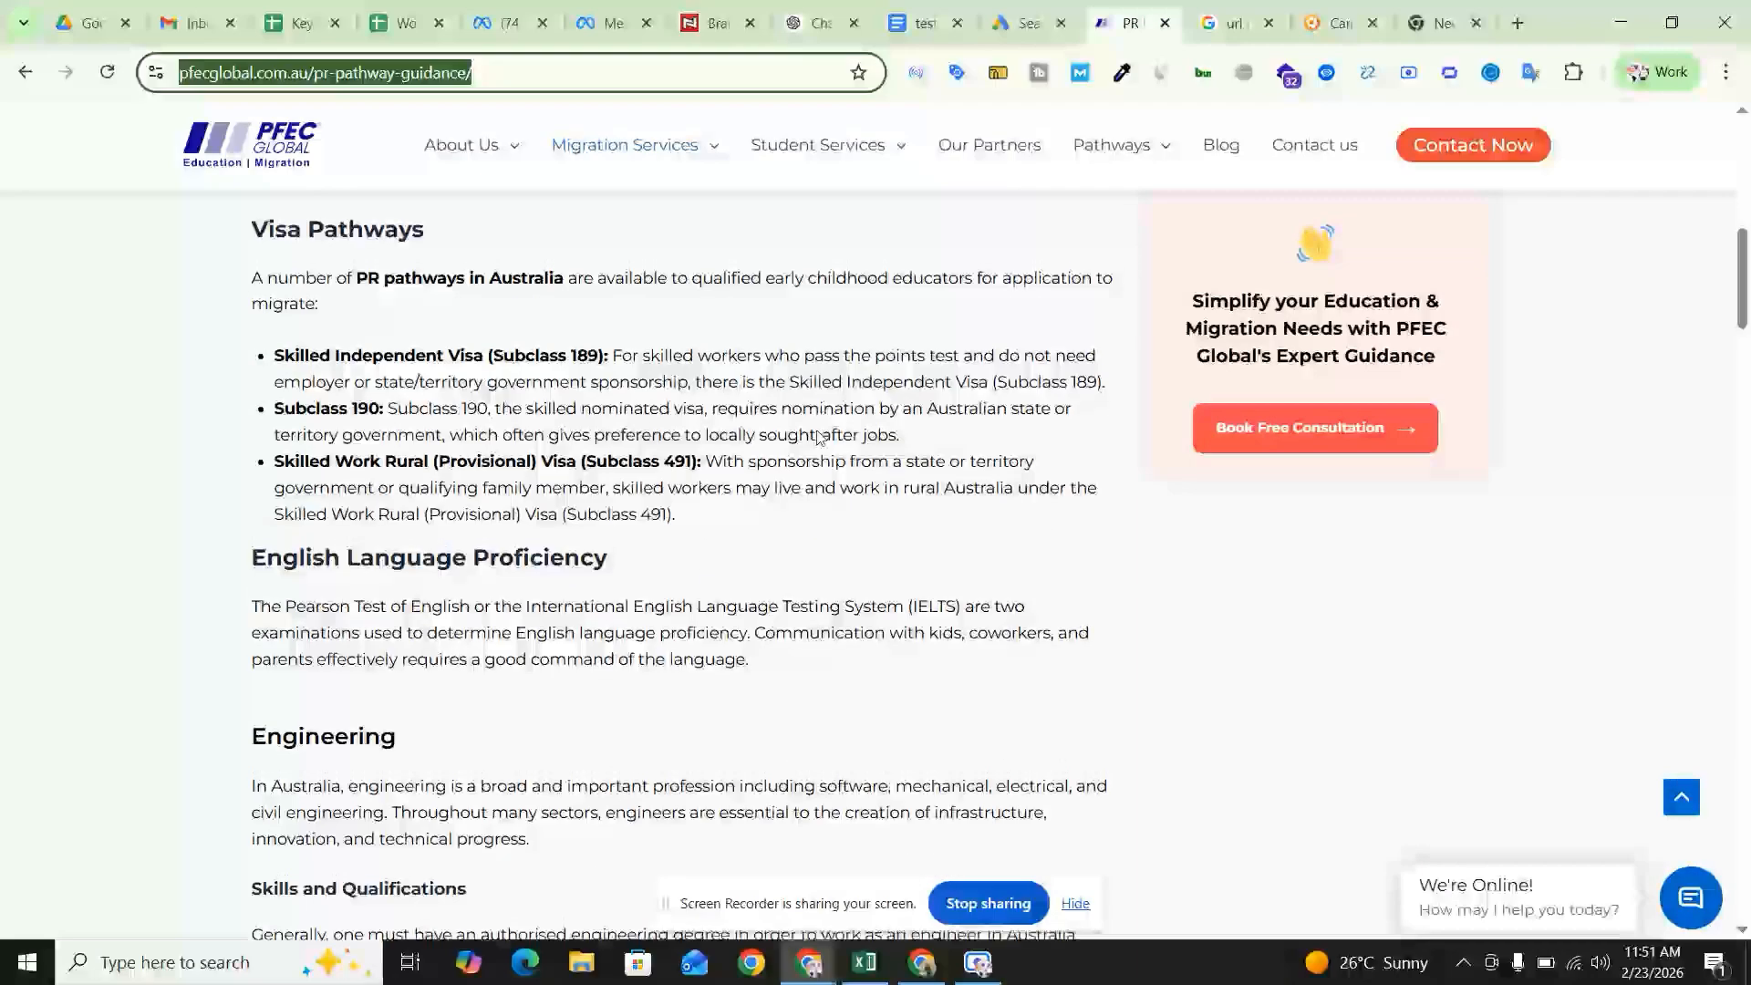
{"action": "scroll", "coordinate": [818, 438], "scroll_direction": "up", "scroll_amount": 7}
{"action": "key", "text": "ctrl+v"}
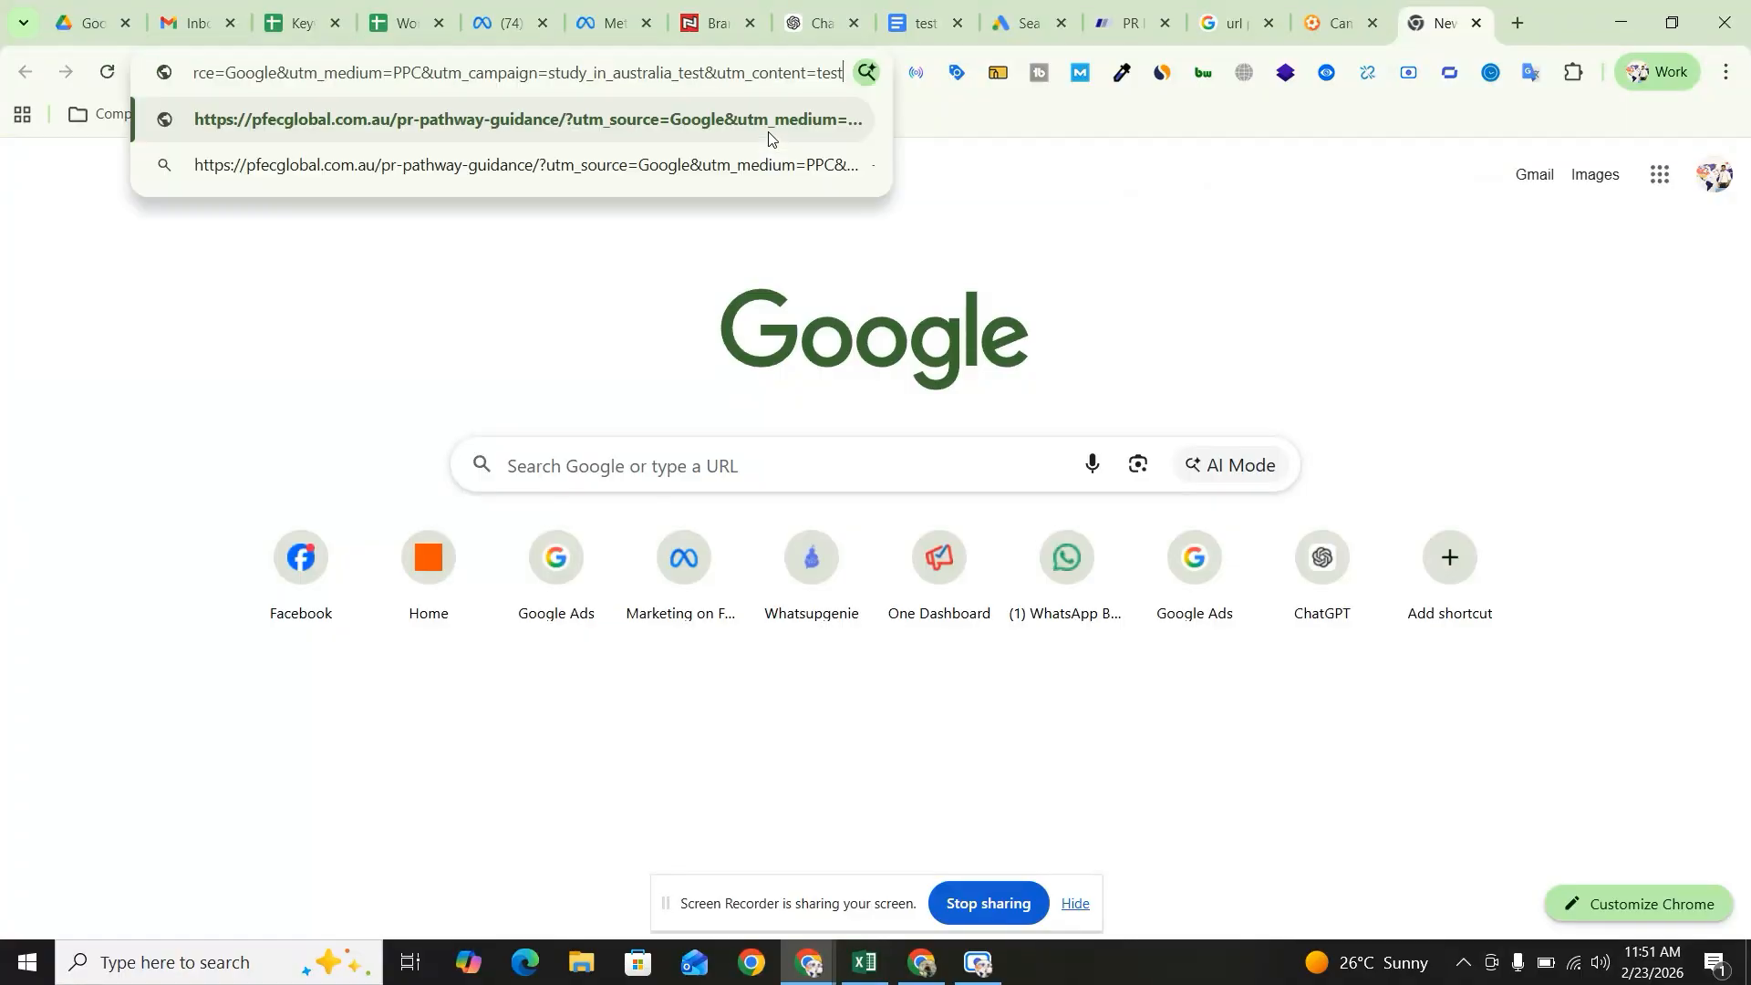
{"action": "key", "text": "Return"}
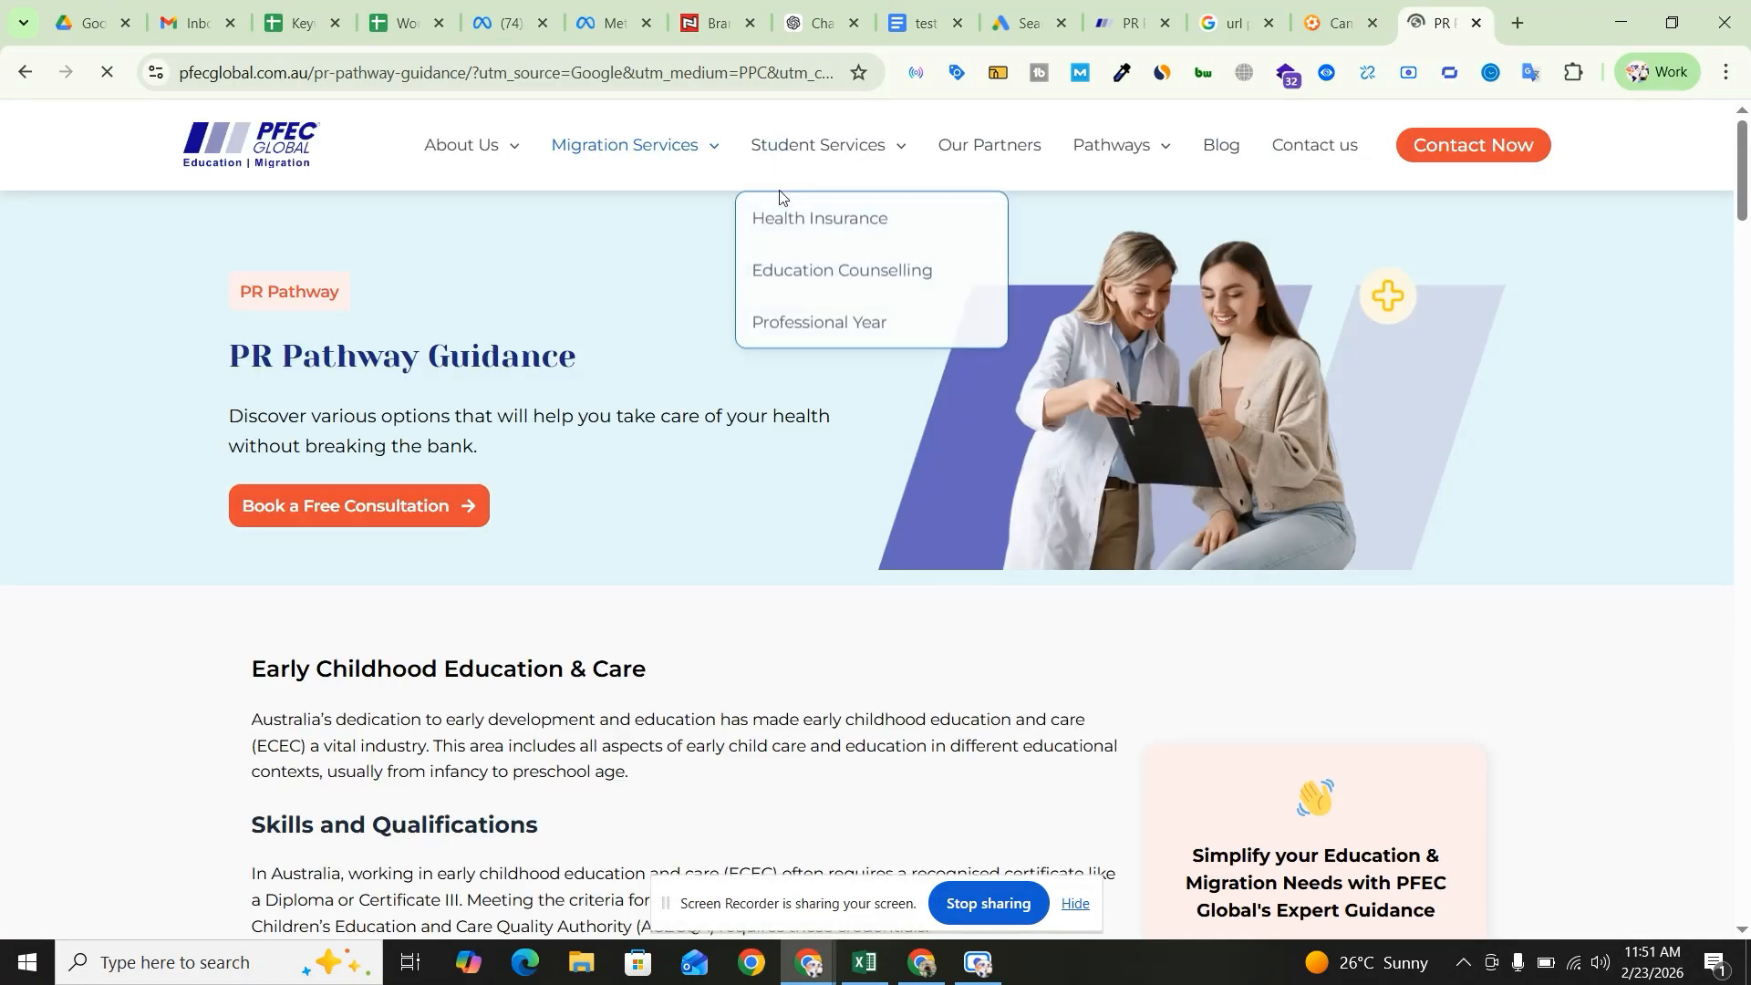
{"action": "scroll", "coordinate": [766, 379], "scroll_direction": "down", "scroll_amount": 10}
{"action": "scroll", "coordinate": [766, 449], "scroll_direction": "down", "scroll_amount": 15}
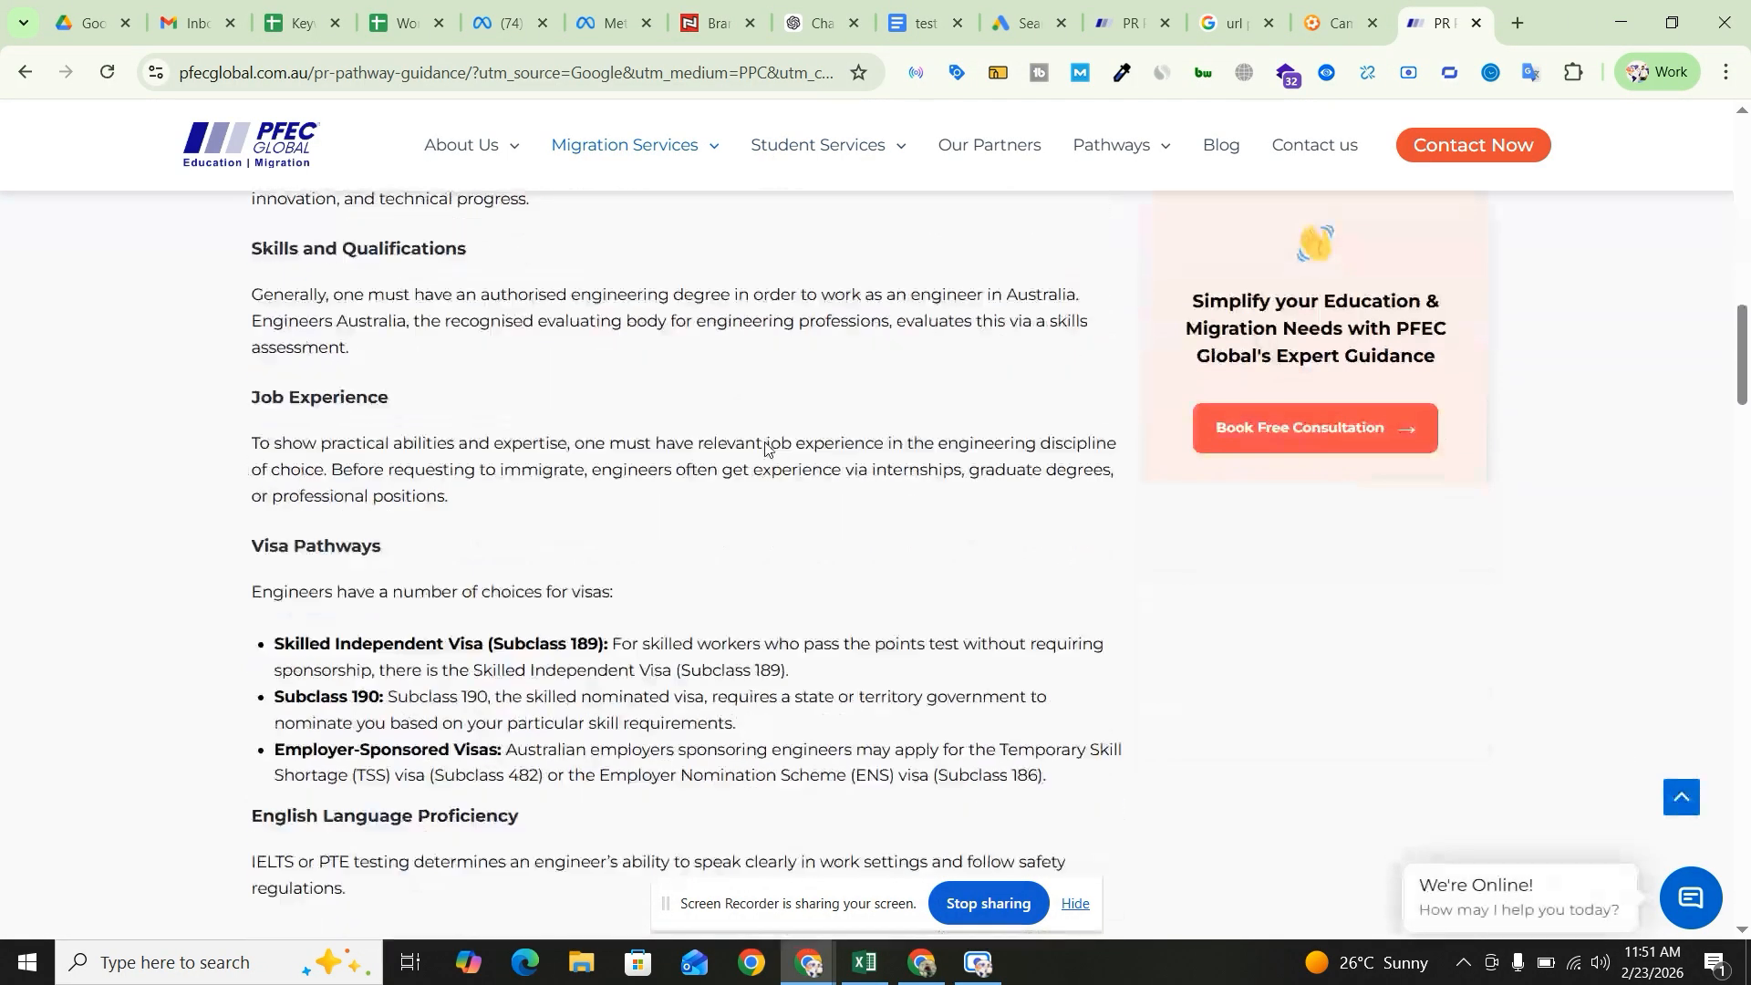
{"action": "scroll", "coordinate": [764, 419], "scroll_direction": "up", "scroll_amount": 15}
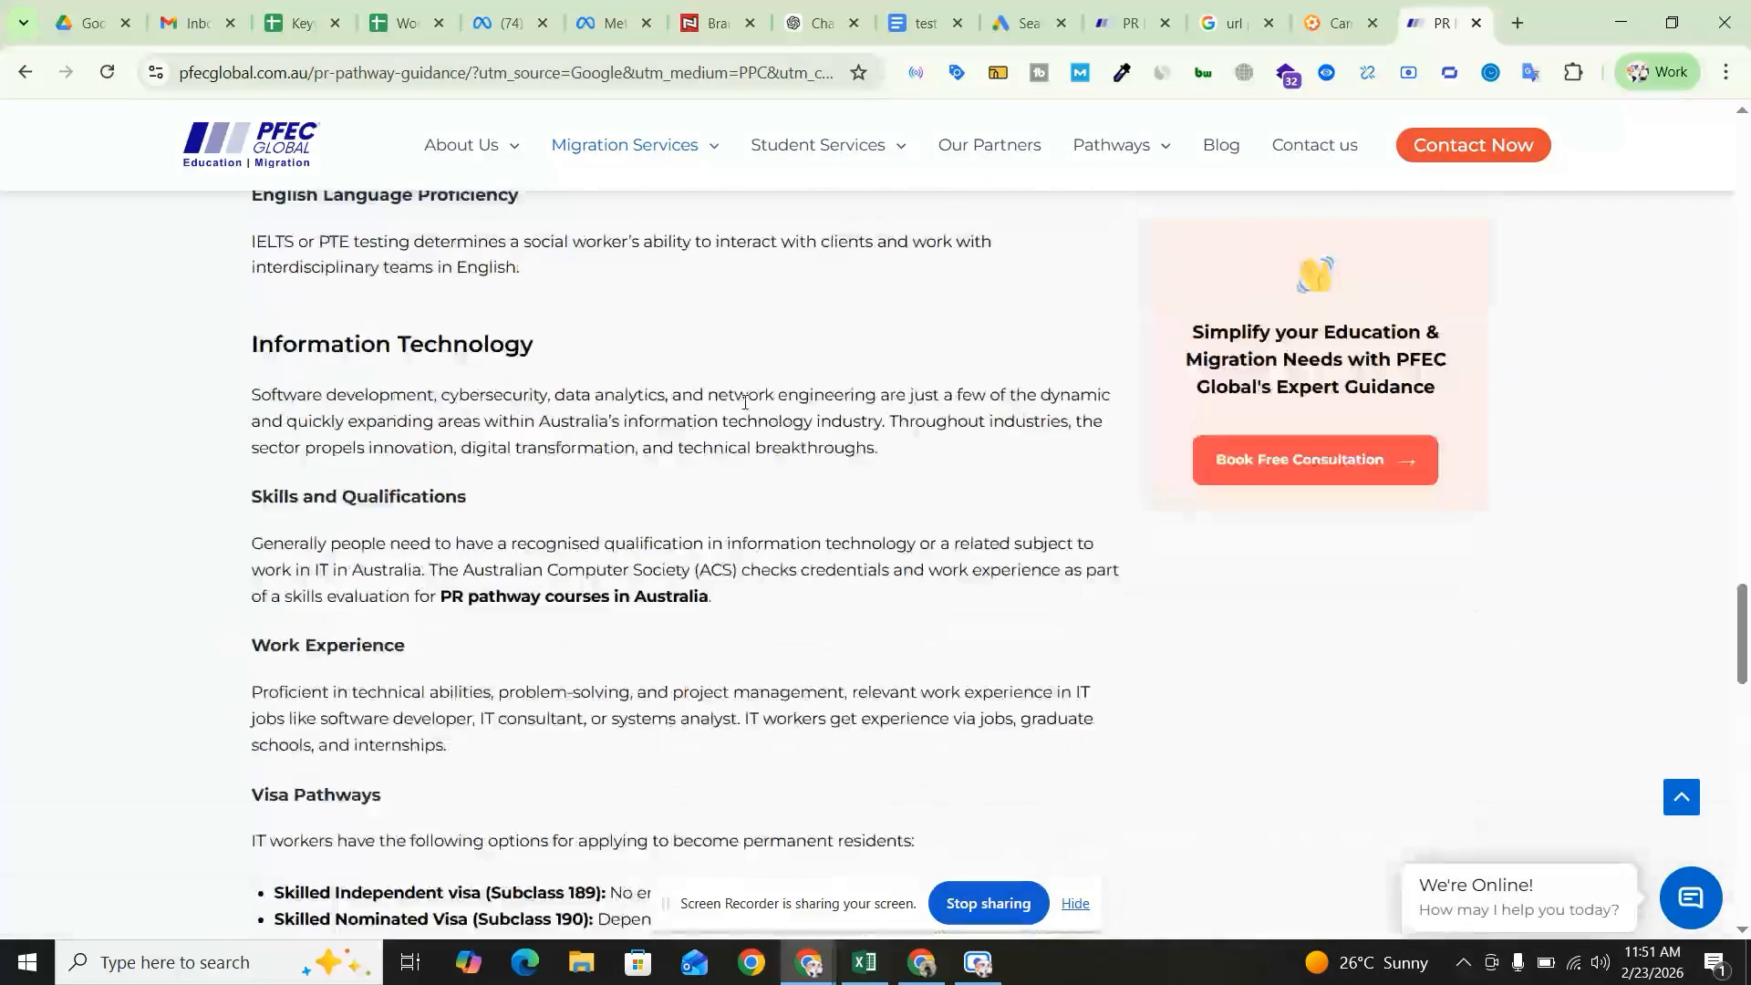
{"action": "left_click", "coordinate": [1029, 20]}
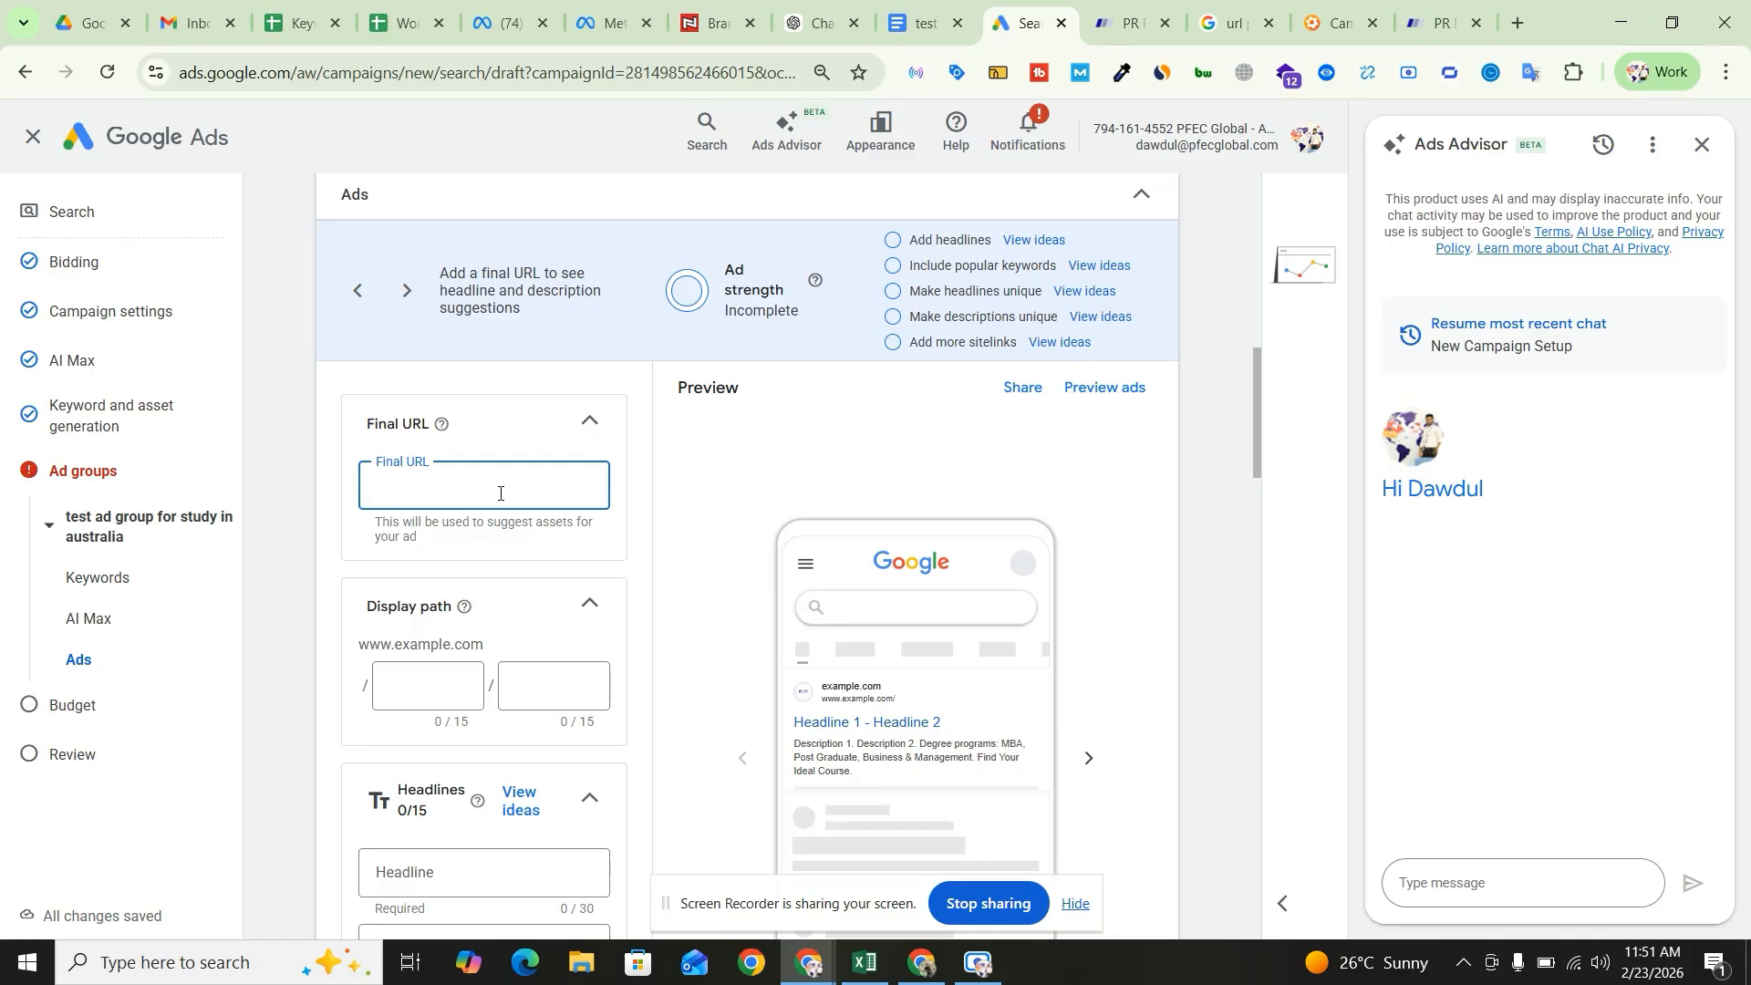
{"action": "key", "text": "ctrl+v"}
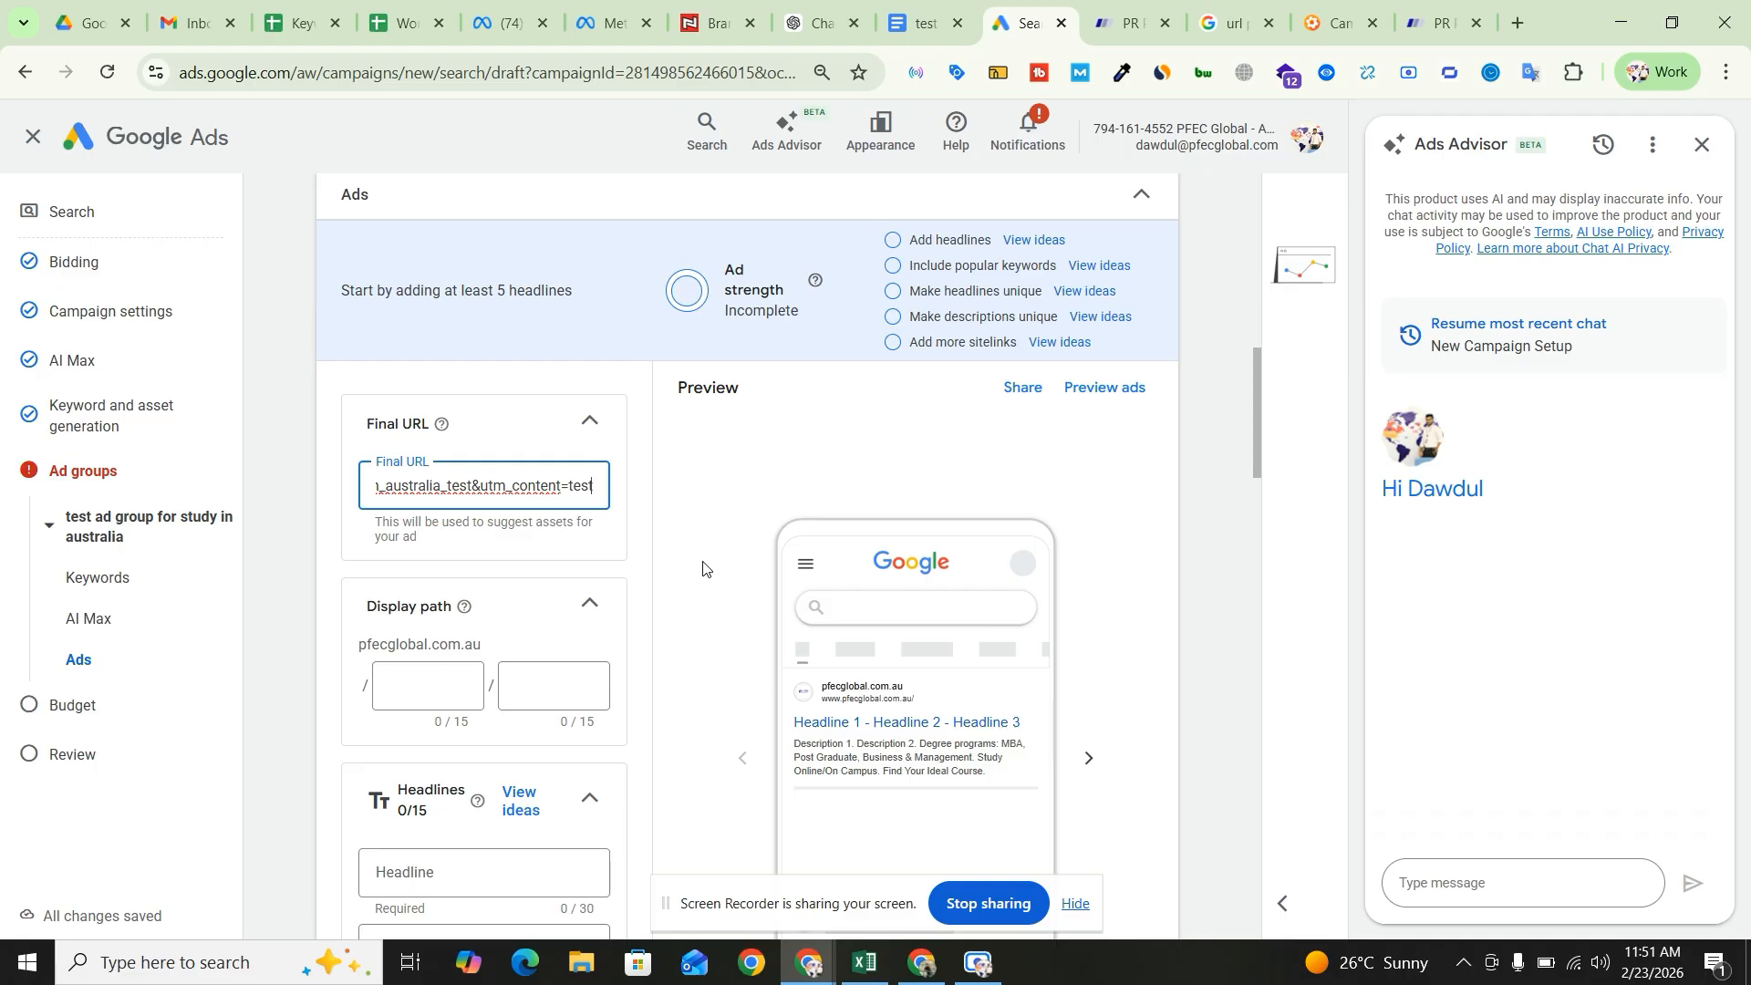
{"action": "scroll", "coordinate": [731, 611], "scroll_direction": "down", "scroll_amount": 1}
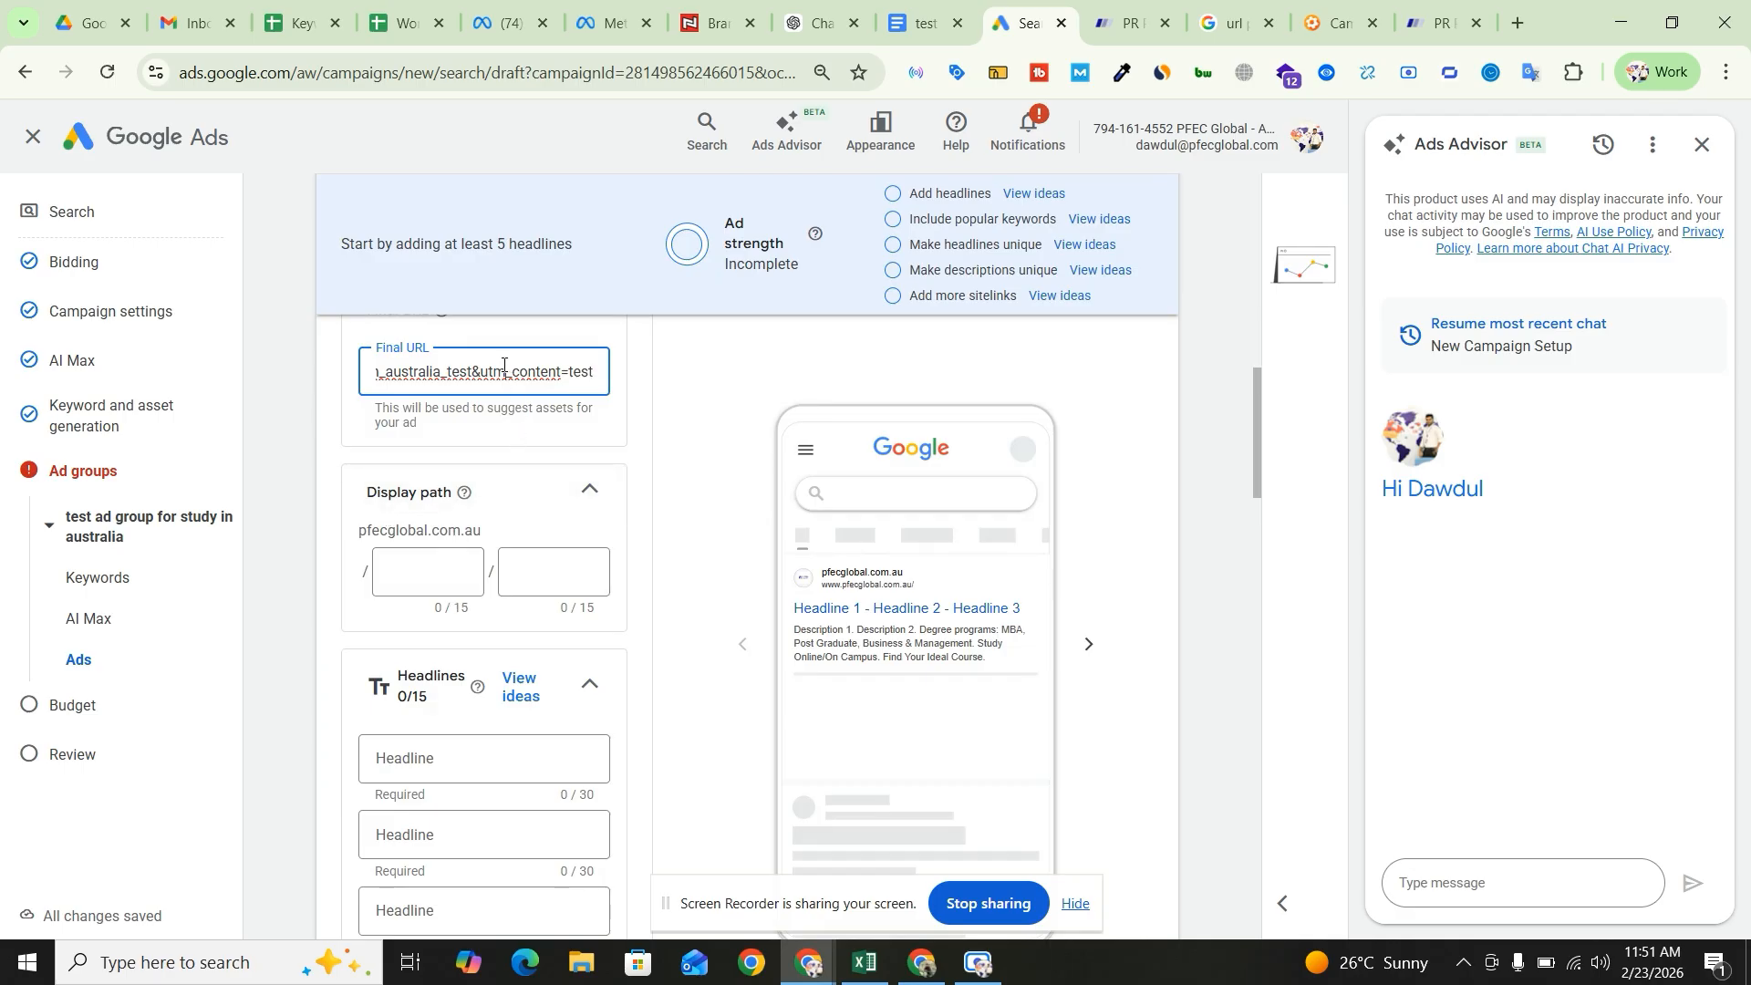
{"action": "left_click_drag", "start_coordinate": [503, 365], "coordinate": [441, 371]}
{"action": "left_click", "coordinate": [939, 584]}
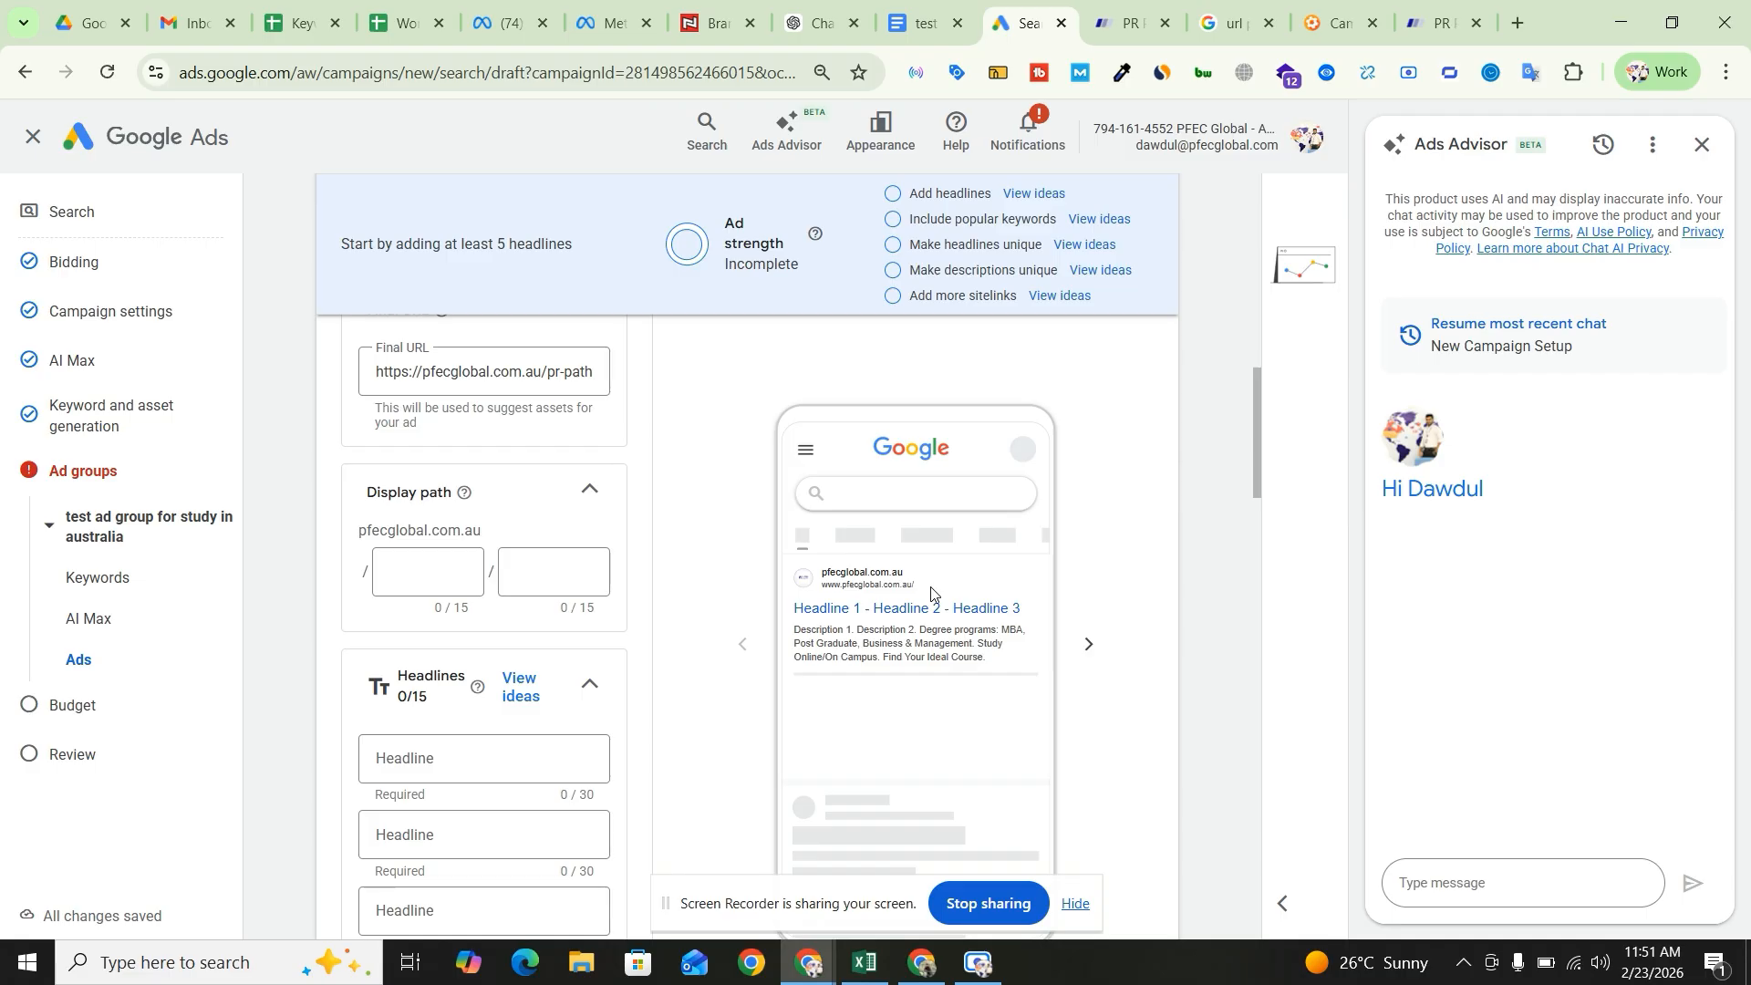
- Set the two parts of the ad's display path to "scholarship" and "study abroad"
{"action": "left_click", "coordinate": [424, 572]}
{"action": "type", "text": "scholarship"}
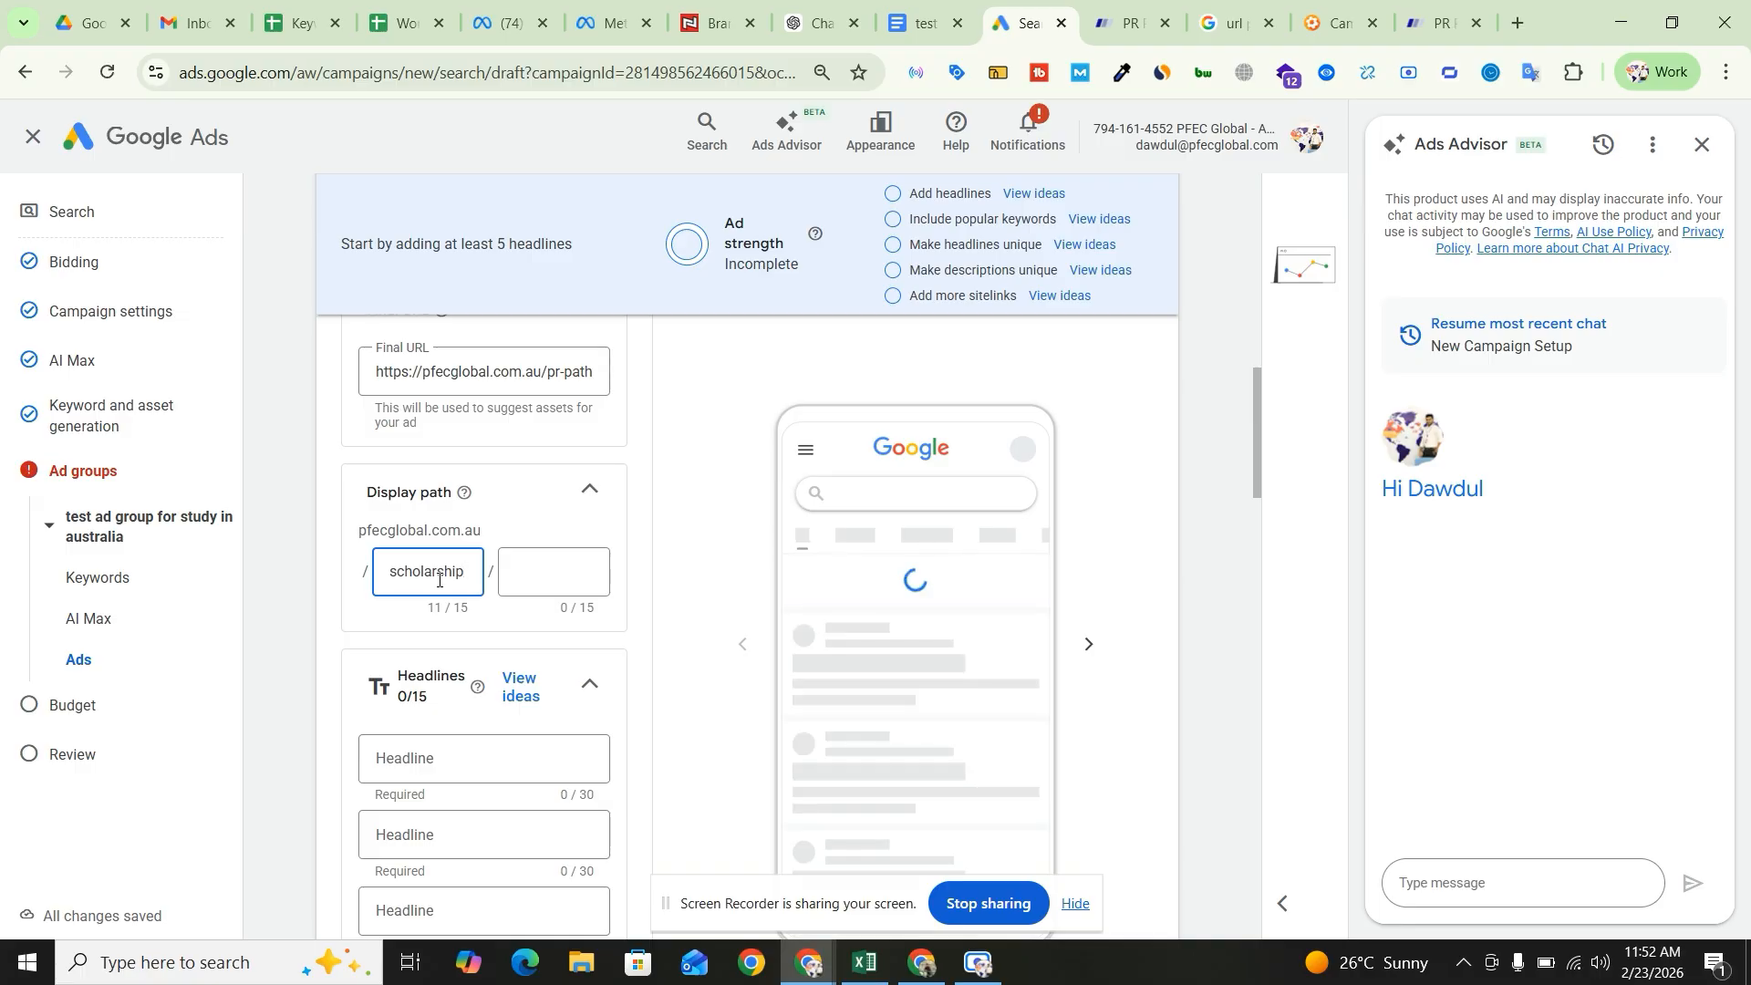
{"action": "scroll", "coordinate": [604, 542], "scroll_direction": "up", "scroll_amount": 4}
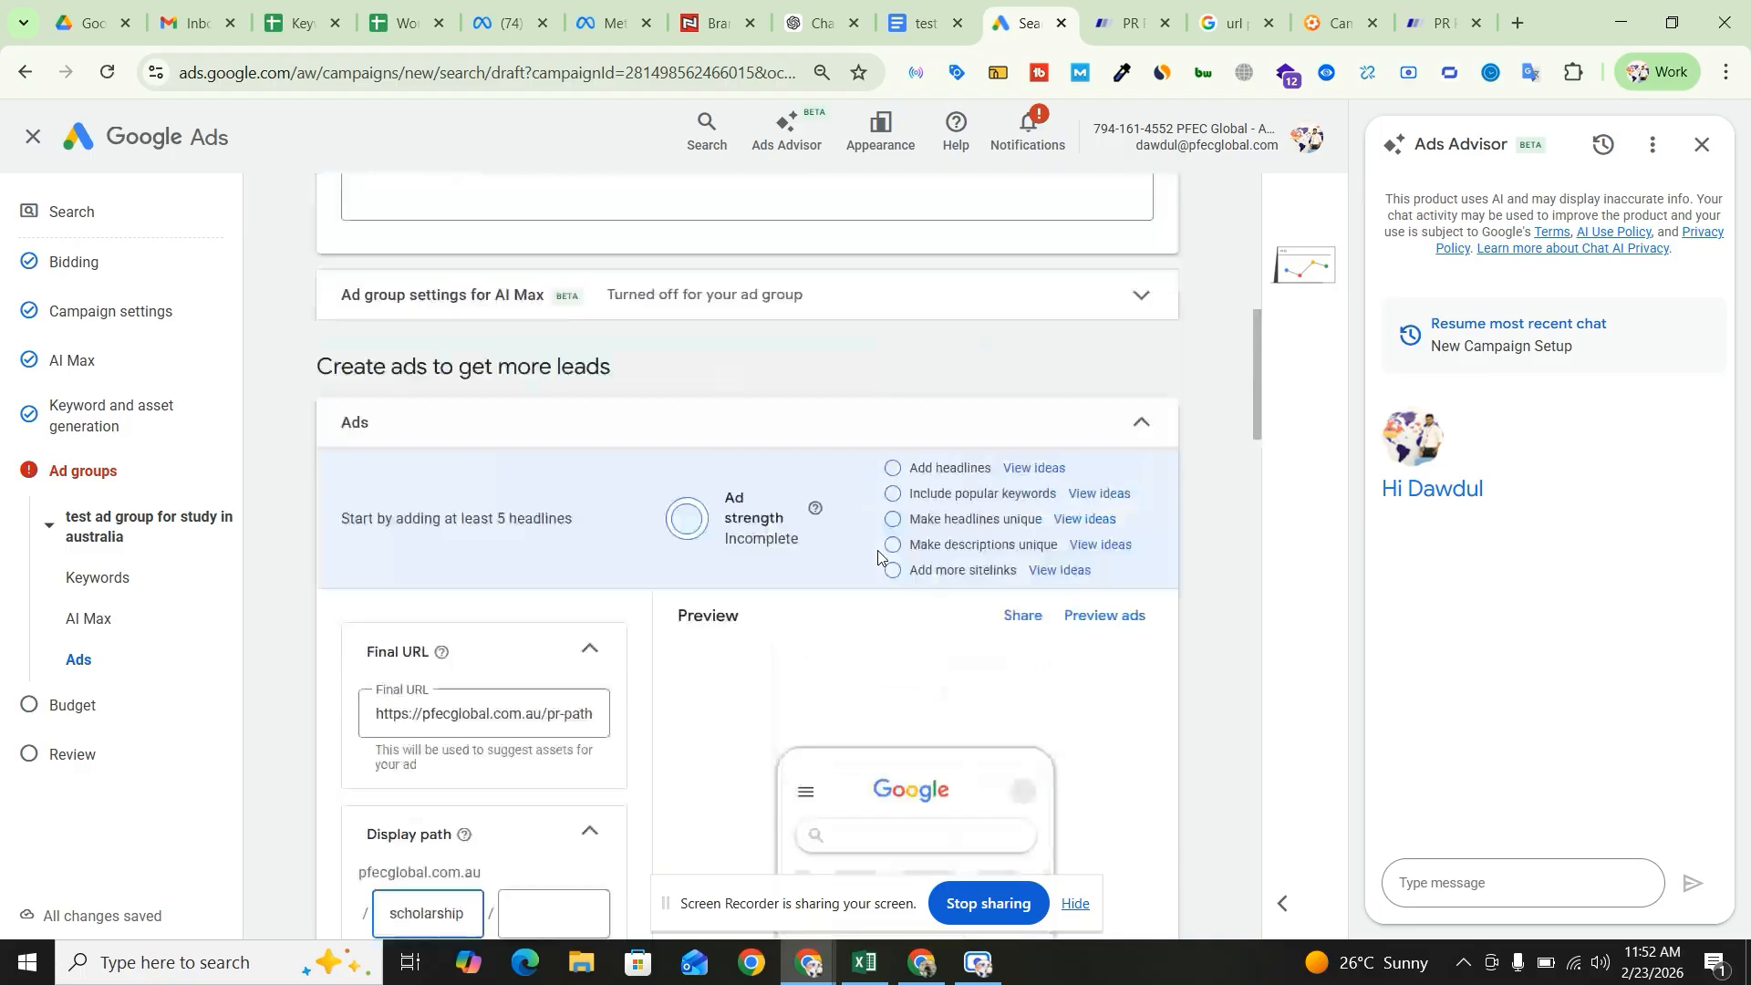
{"action": "scroll", "coordinate": [867, 573], "scroll_direction": "down", "scroll_amount": 2}
{"action": "left_click", "coordinate": [524, 688]}
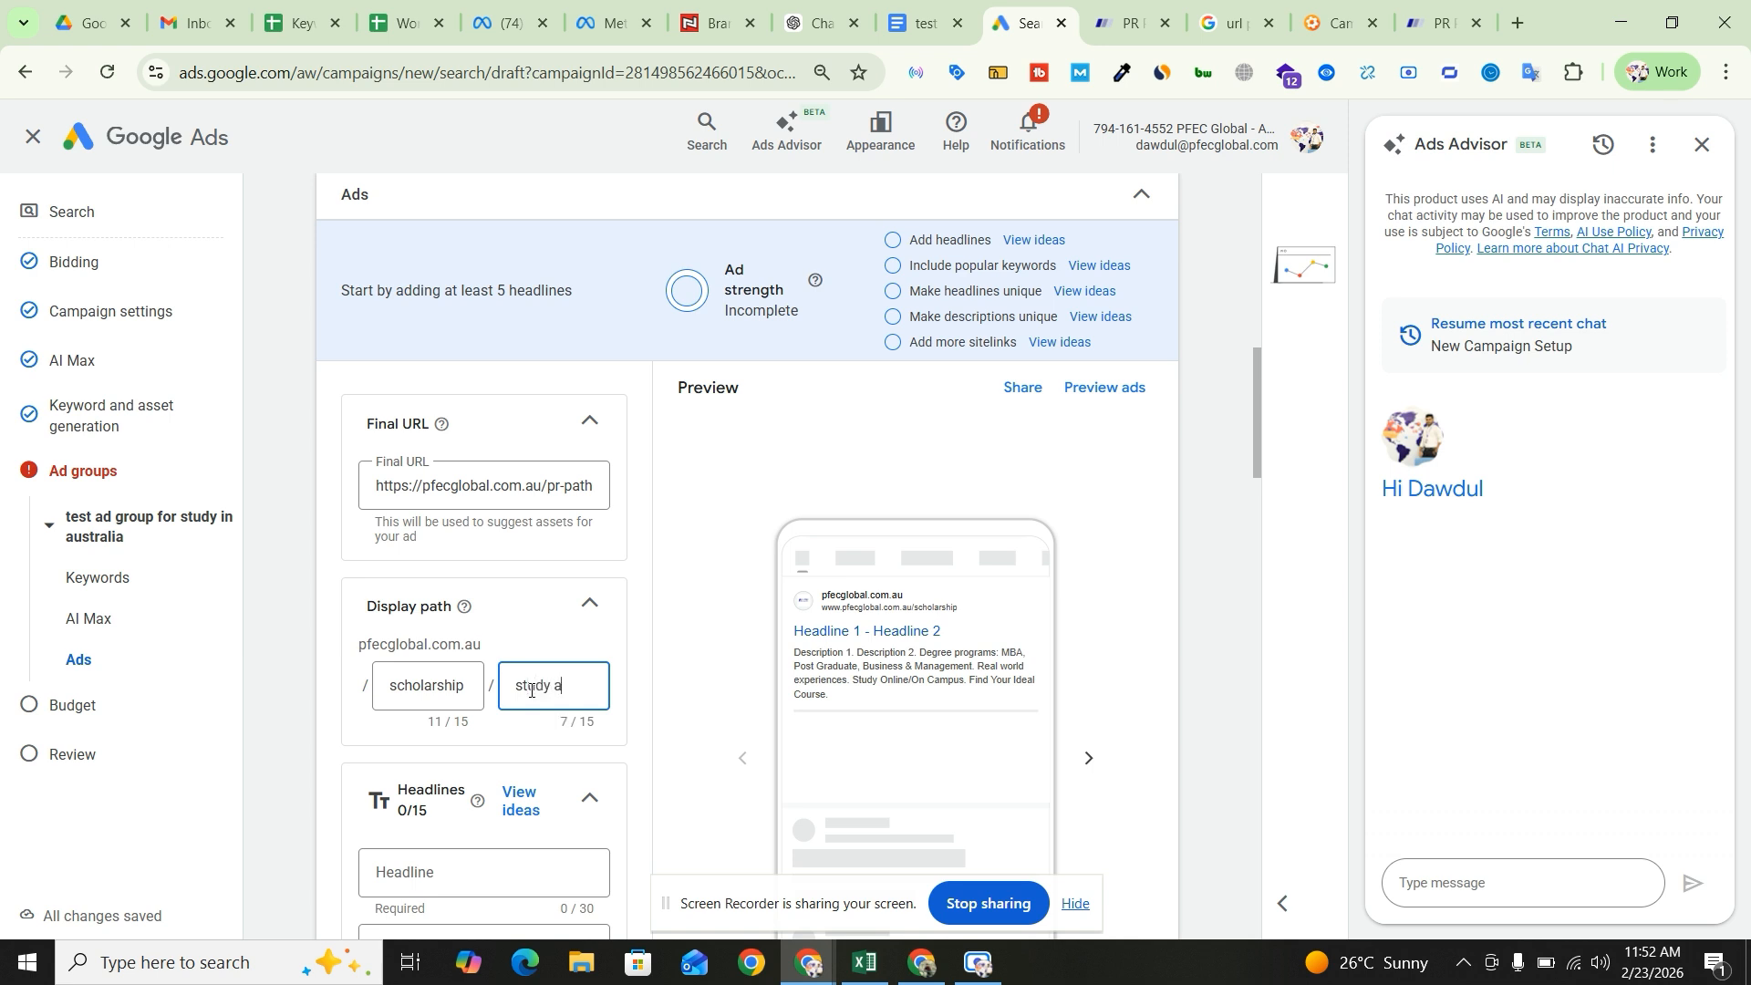
{"action": "type", "text": "study abroad"}
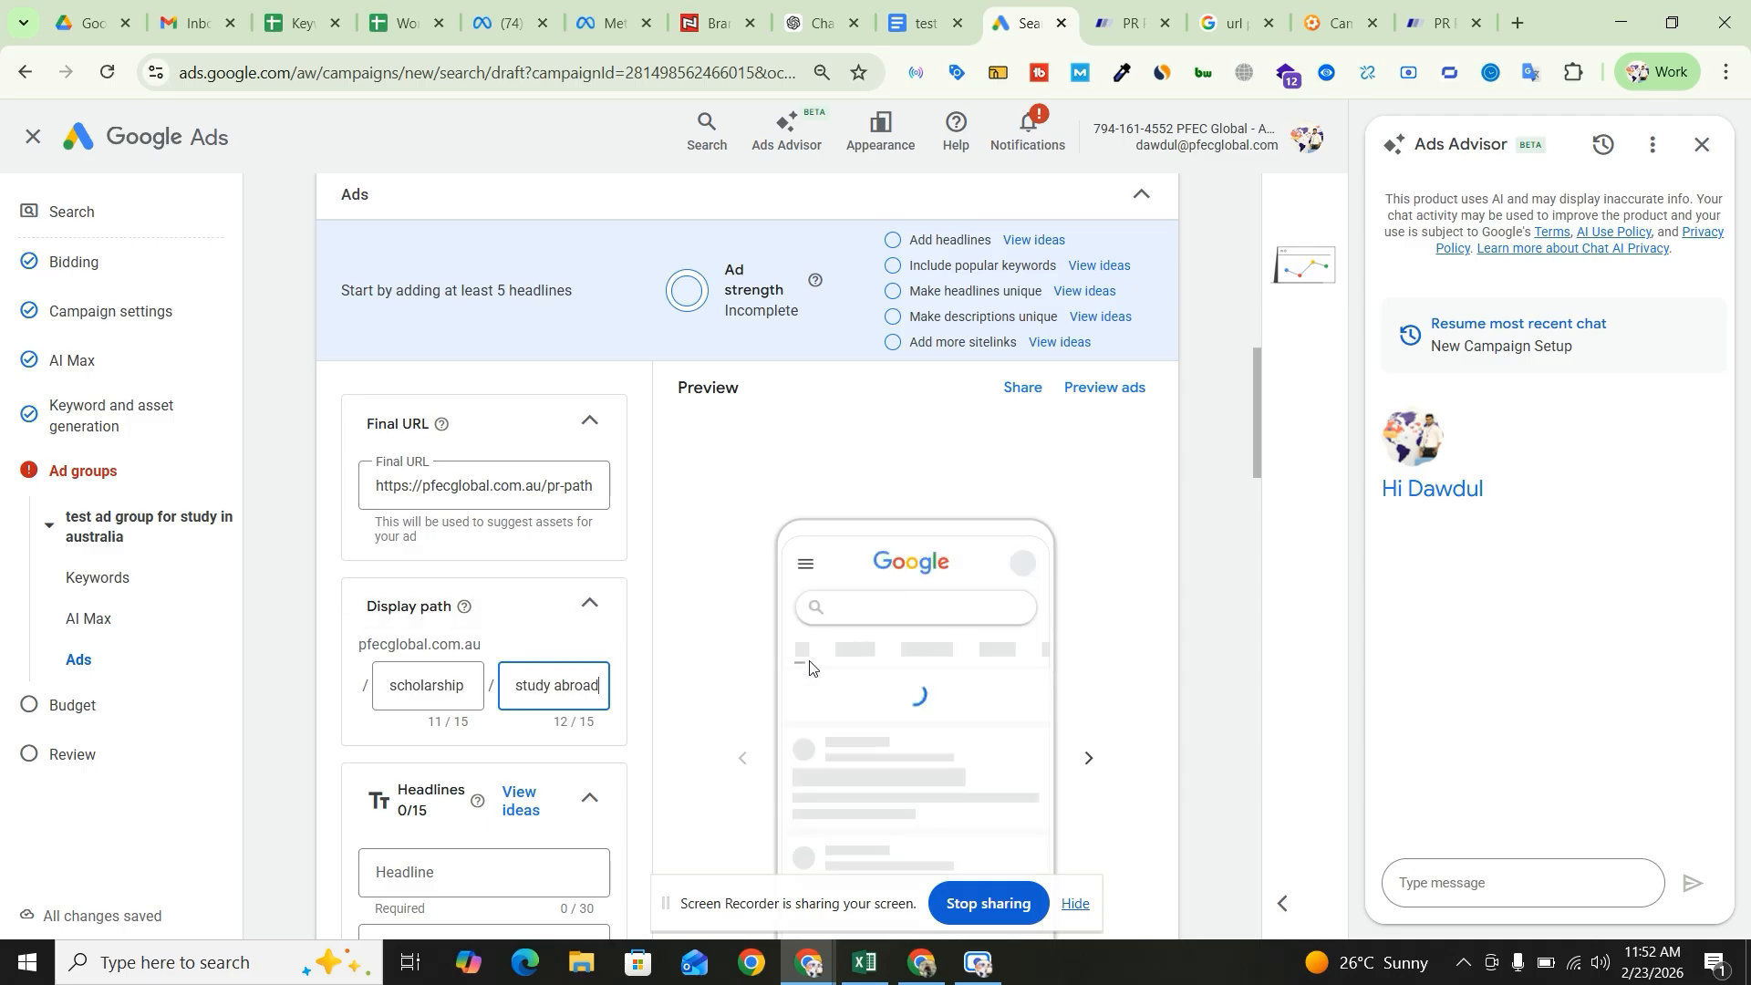
{"action": "scroll", "coordinate": [767, 672], "scroll_direction": "down", "scroll_amount": 1}
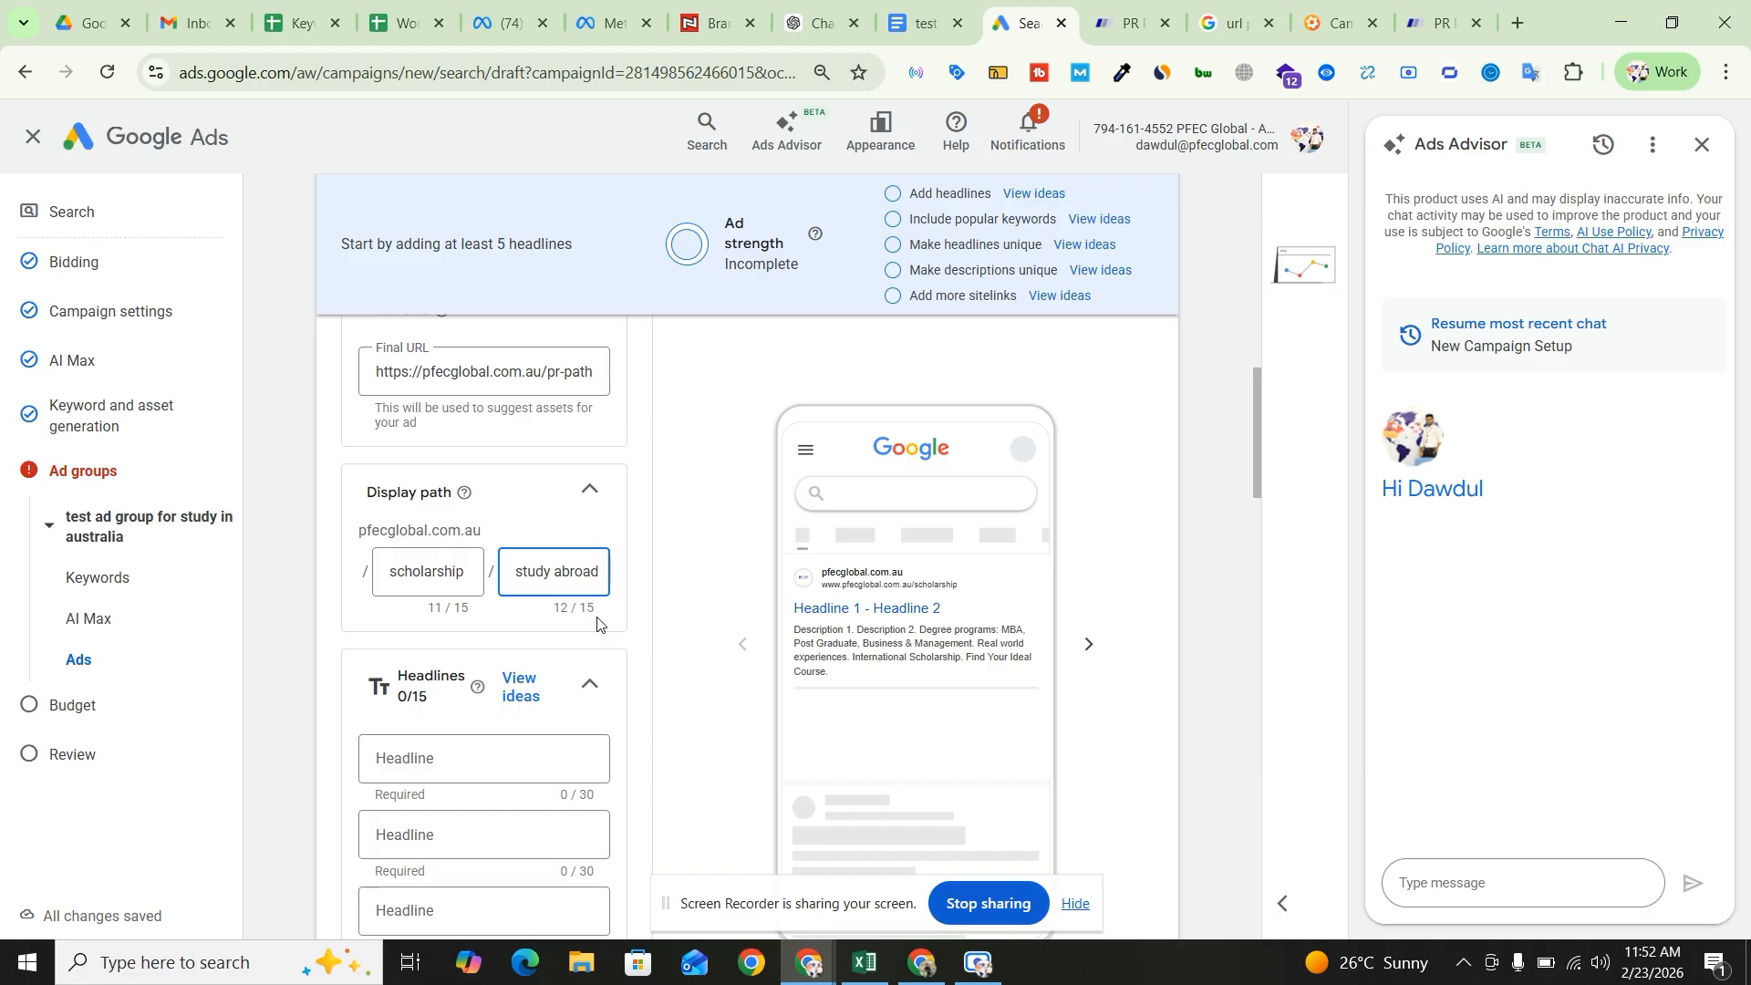
- Glance at the prepared headlines in the "test ads" document, then examine the ad's headline, description, image, business name and logo sections in Google Ads
{"action": "scroll", "coordinate": [604, 627], "scroll_direction": "down", "scroll_amount": 2}
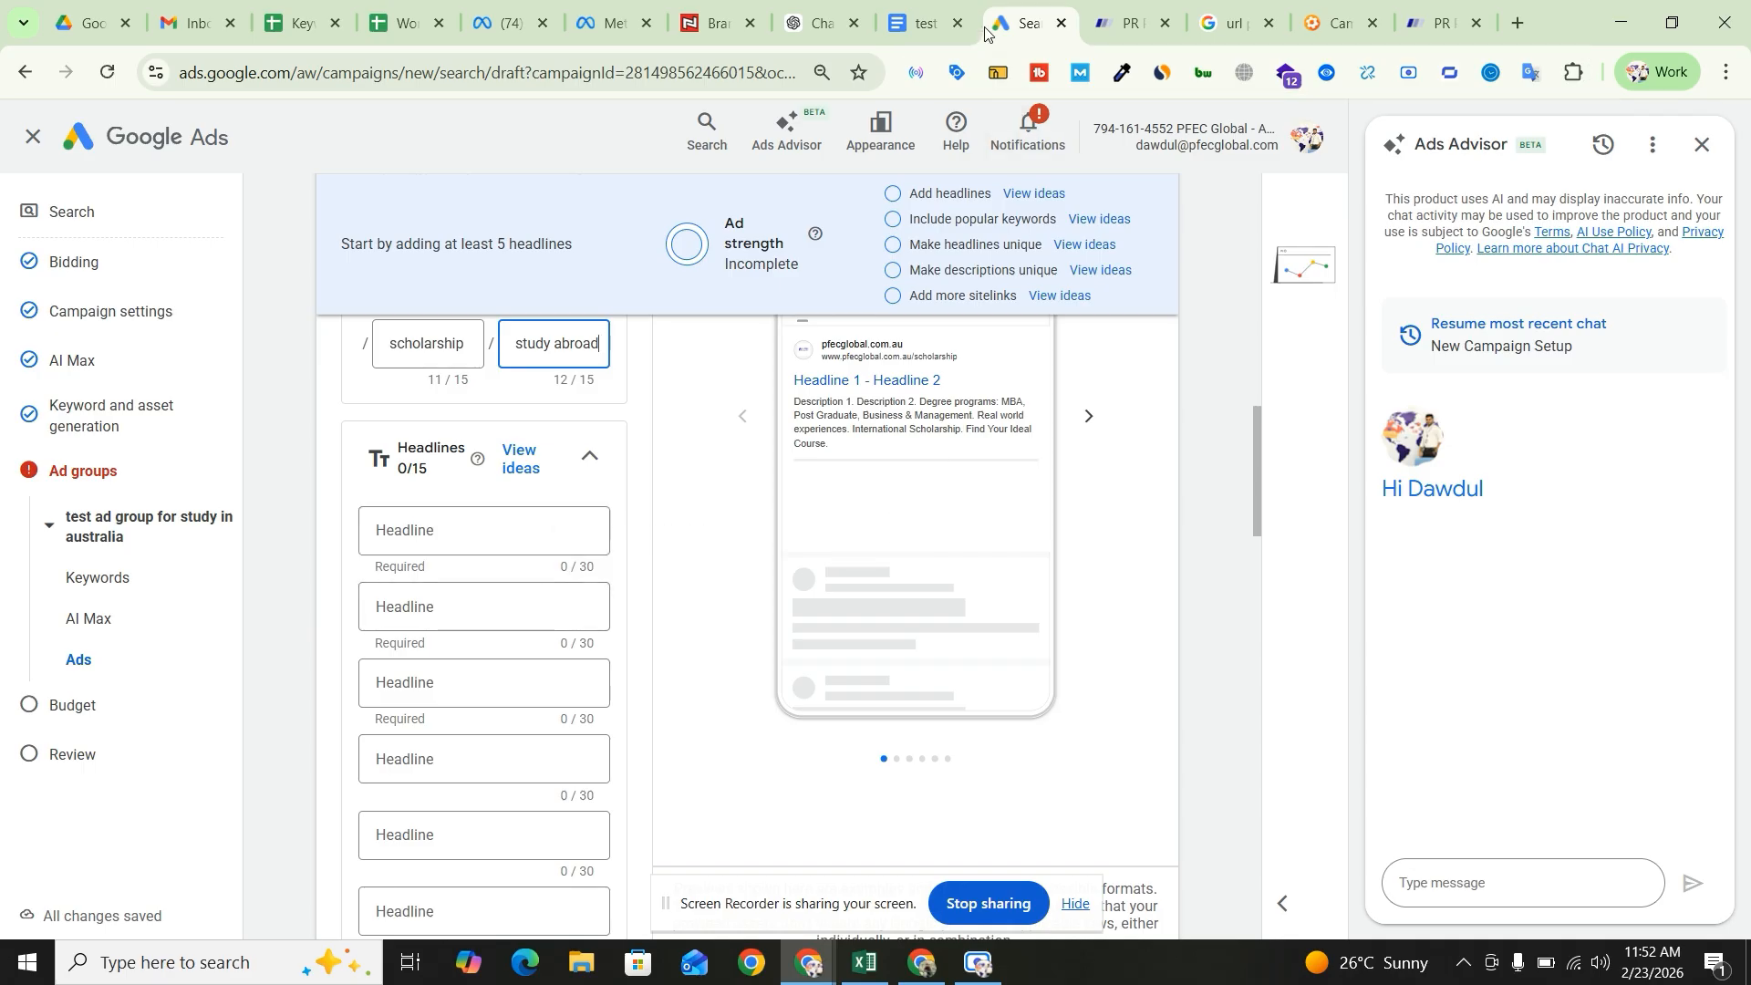
{"action": "left_click", "coordinate": [921, 8]}
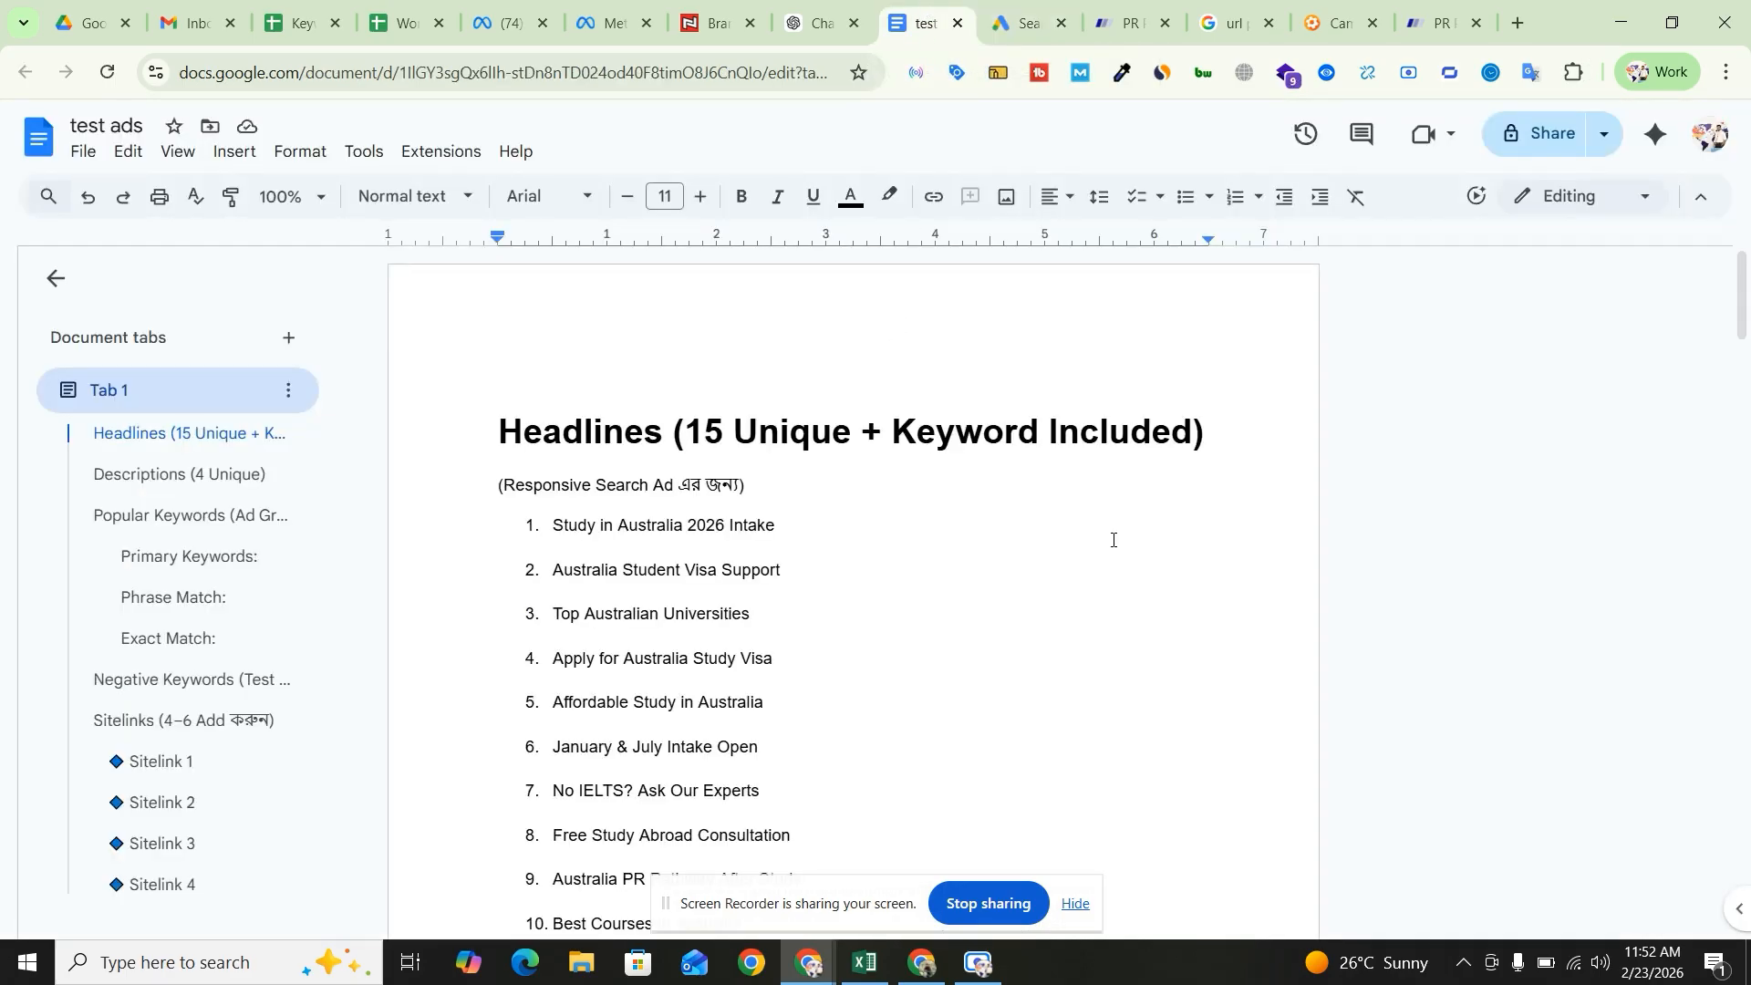
{"action": "left_click", "coordinate": [1026, 23]}
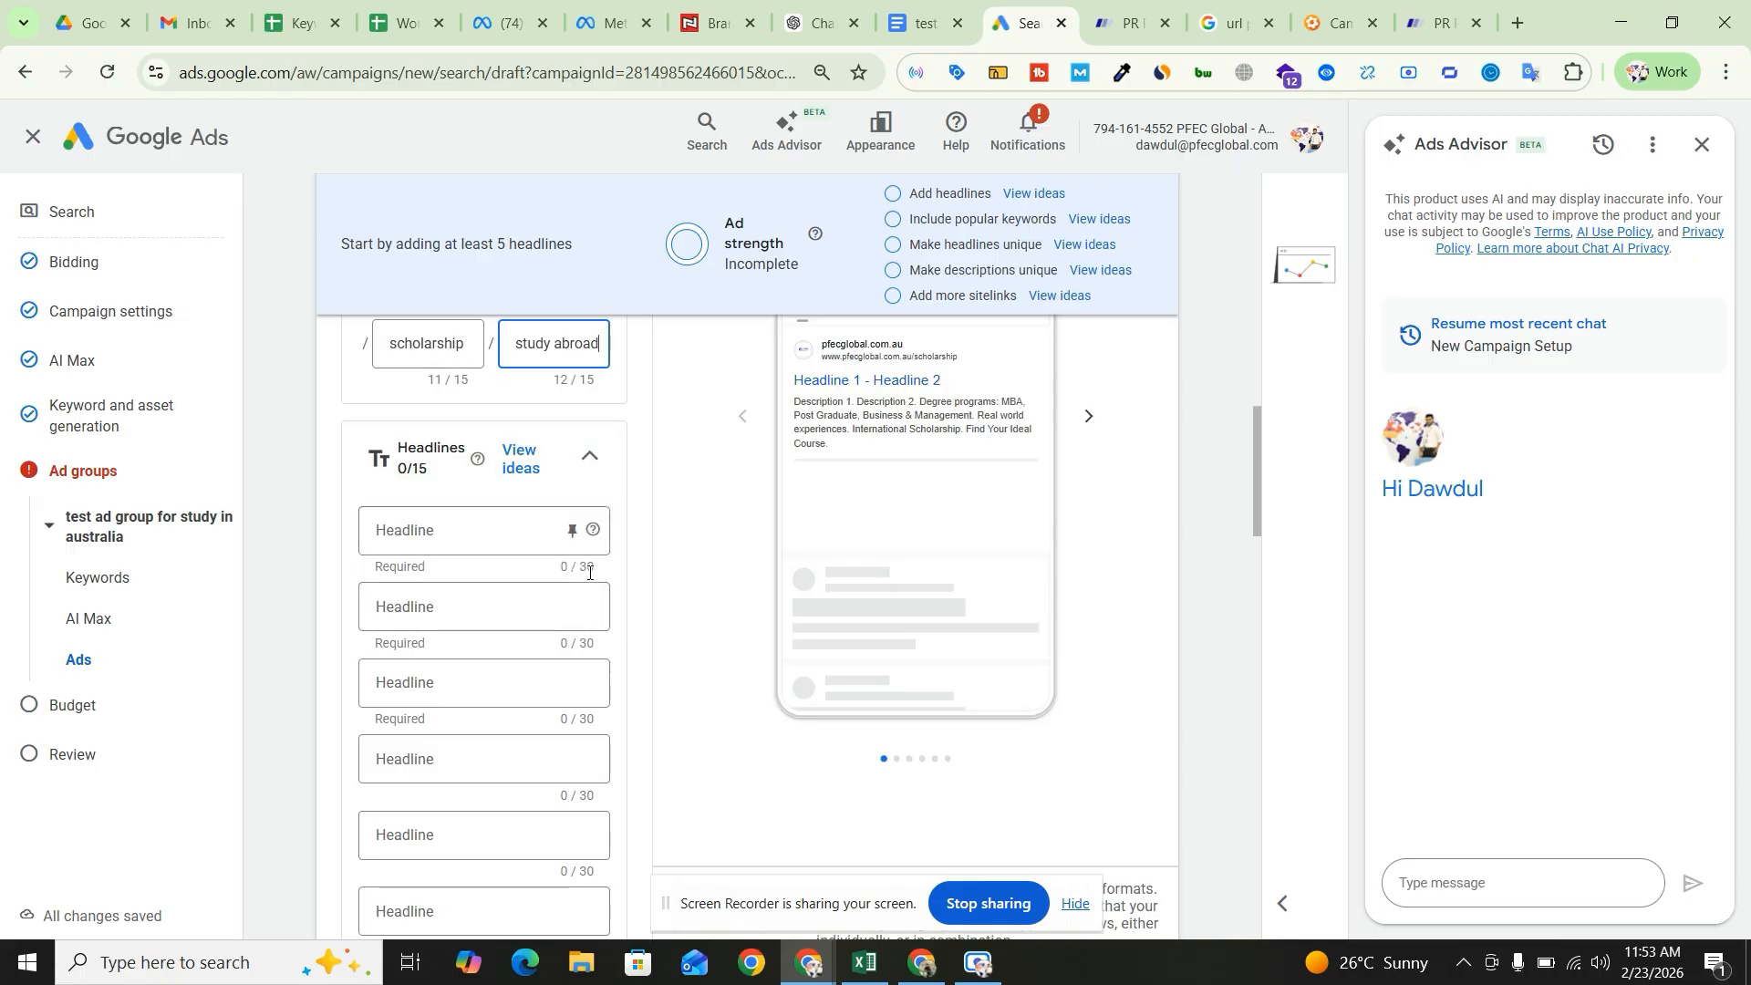
{"action": "scroll", "coordinate": [579, 620], "scroll_direction": "down", "scroll_amount": 2}
{"action": "scroll", "coordinate": [493, 720], "scroll_direction": "down", "scroll_amount": 1}
{"action": "scroll", "coordinate": [544, 719], "scroll_direction": "down", "scroll_amount": 1}
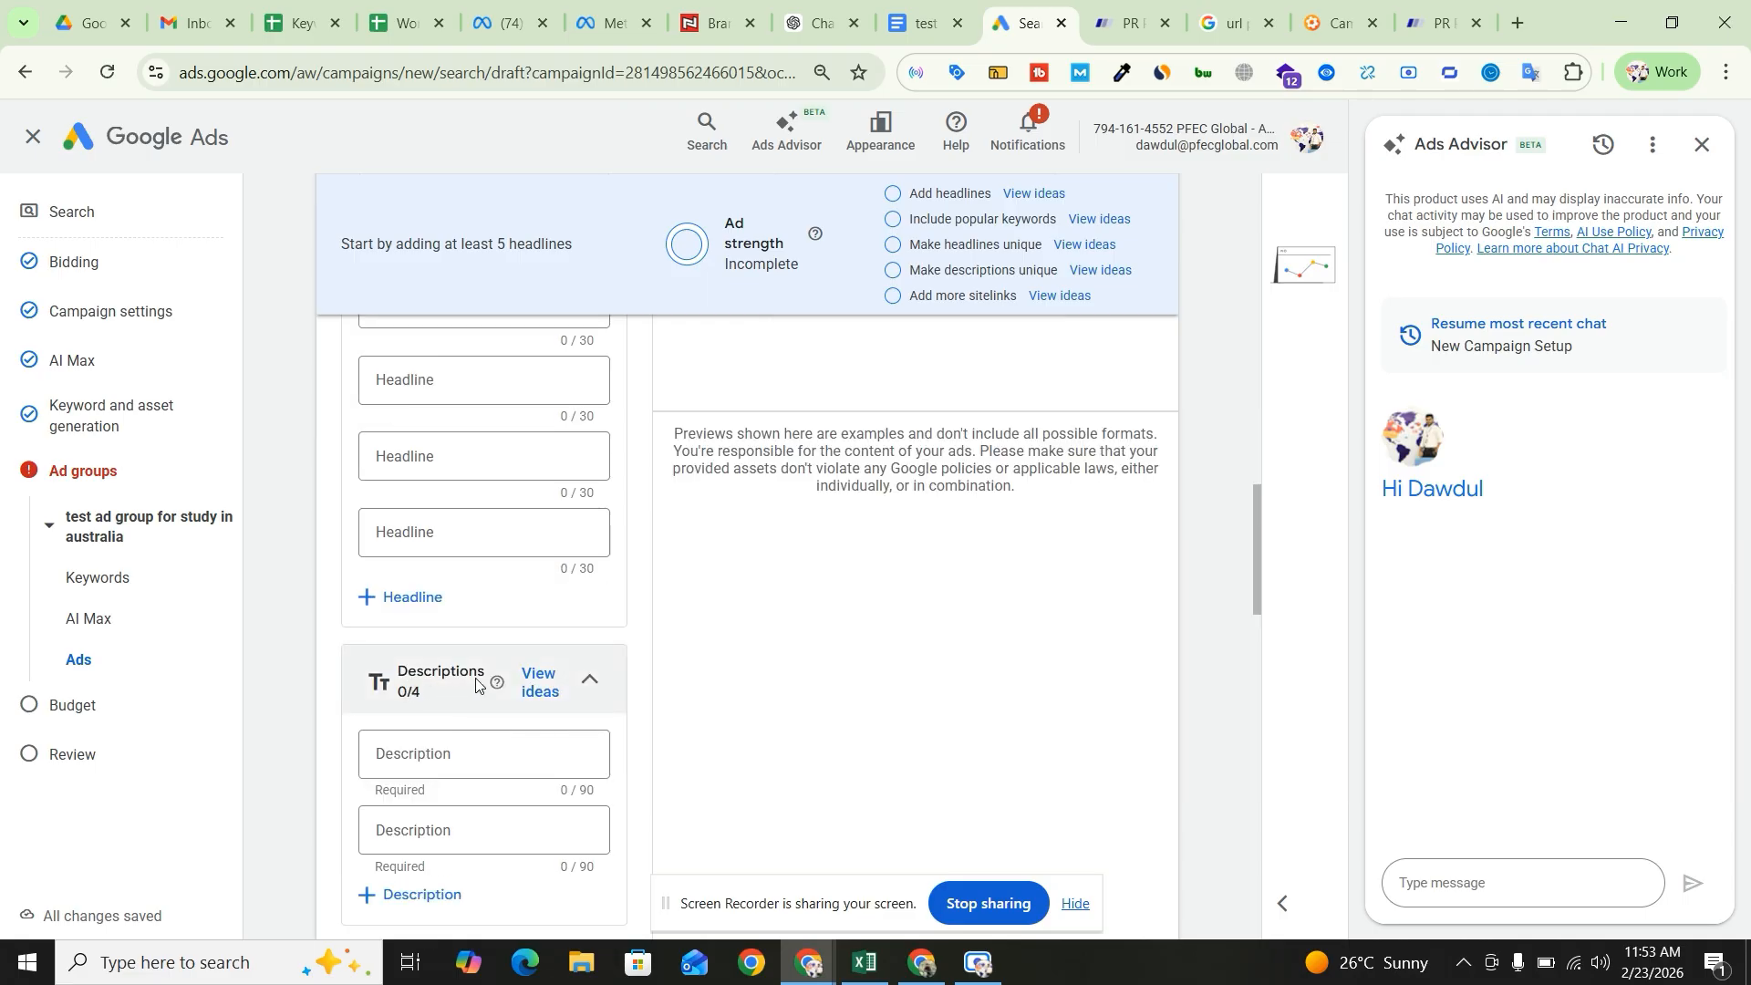
{"action": "scroll", "coordinate": [485, 671], "scroll_direction": "down", "scroll_amount": 1}
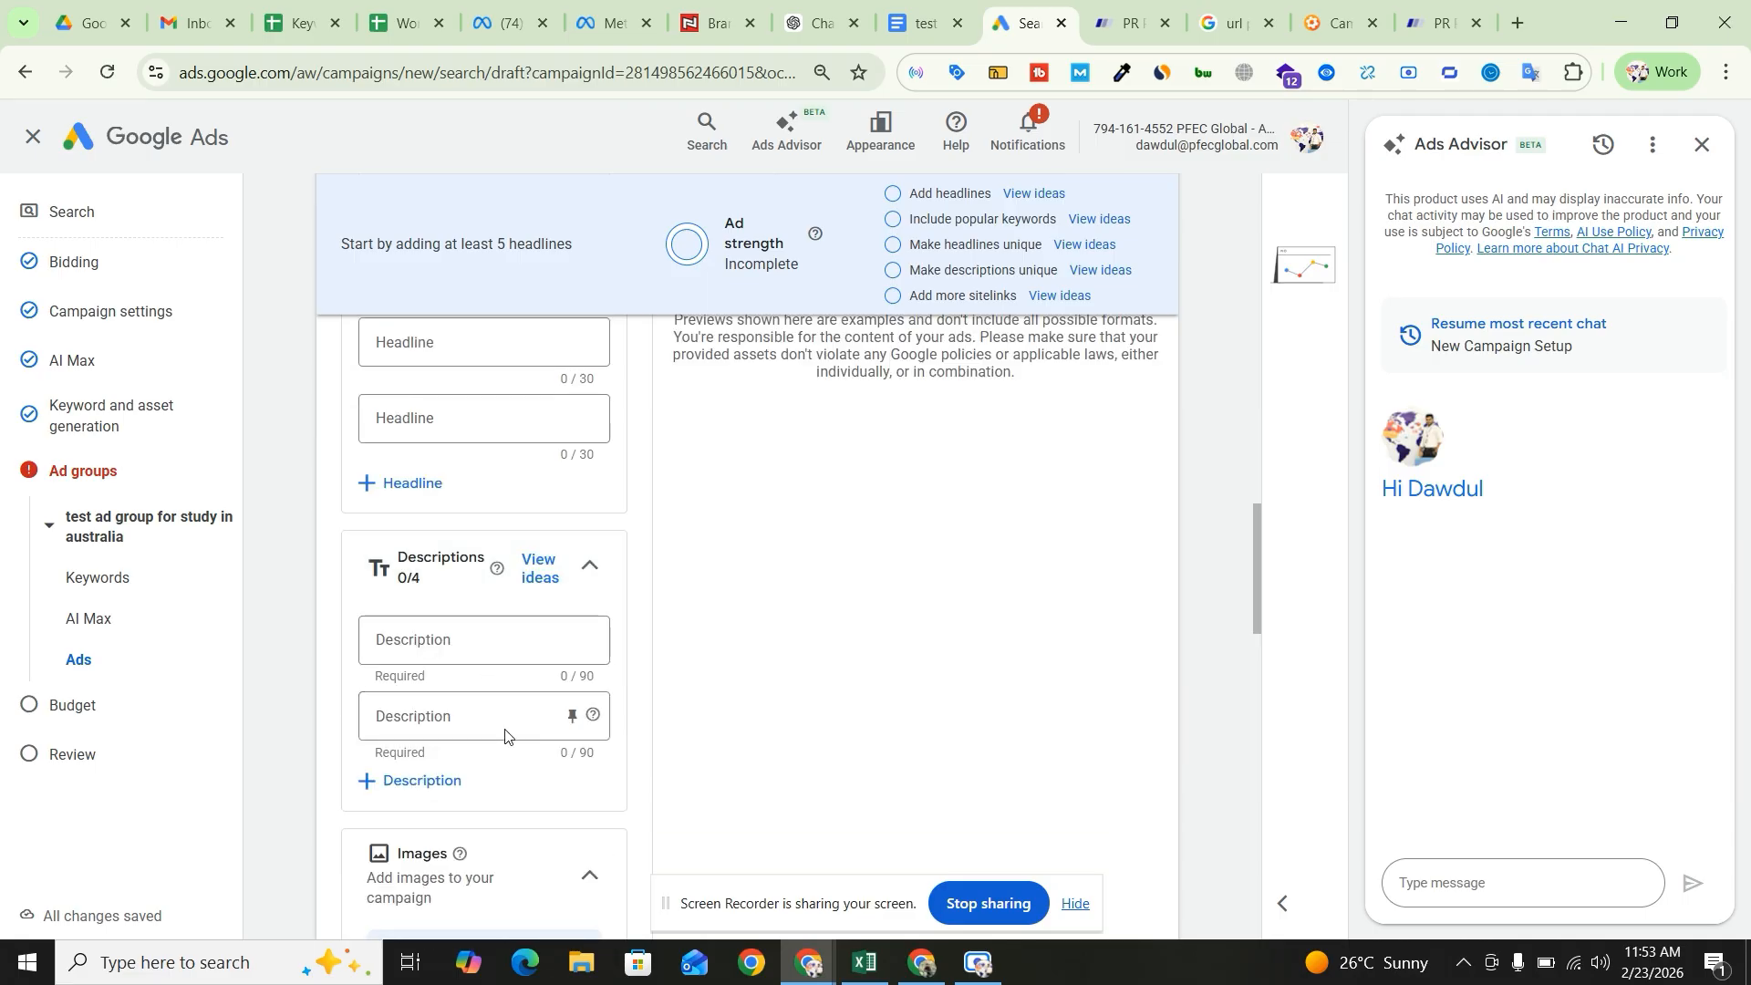
{"action": "scroll", "coordinate": [483, 674], "scroll_direction": "up", "scroll_amount": 1}
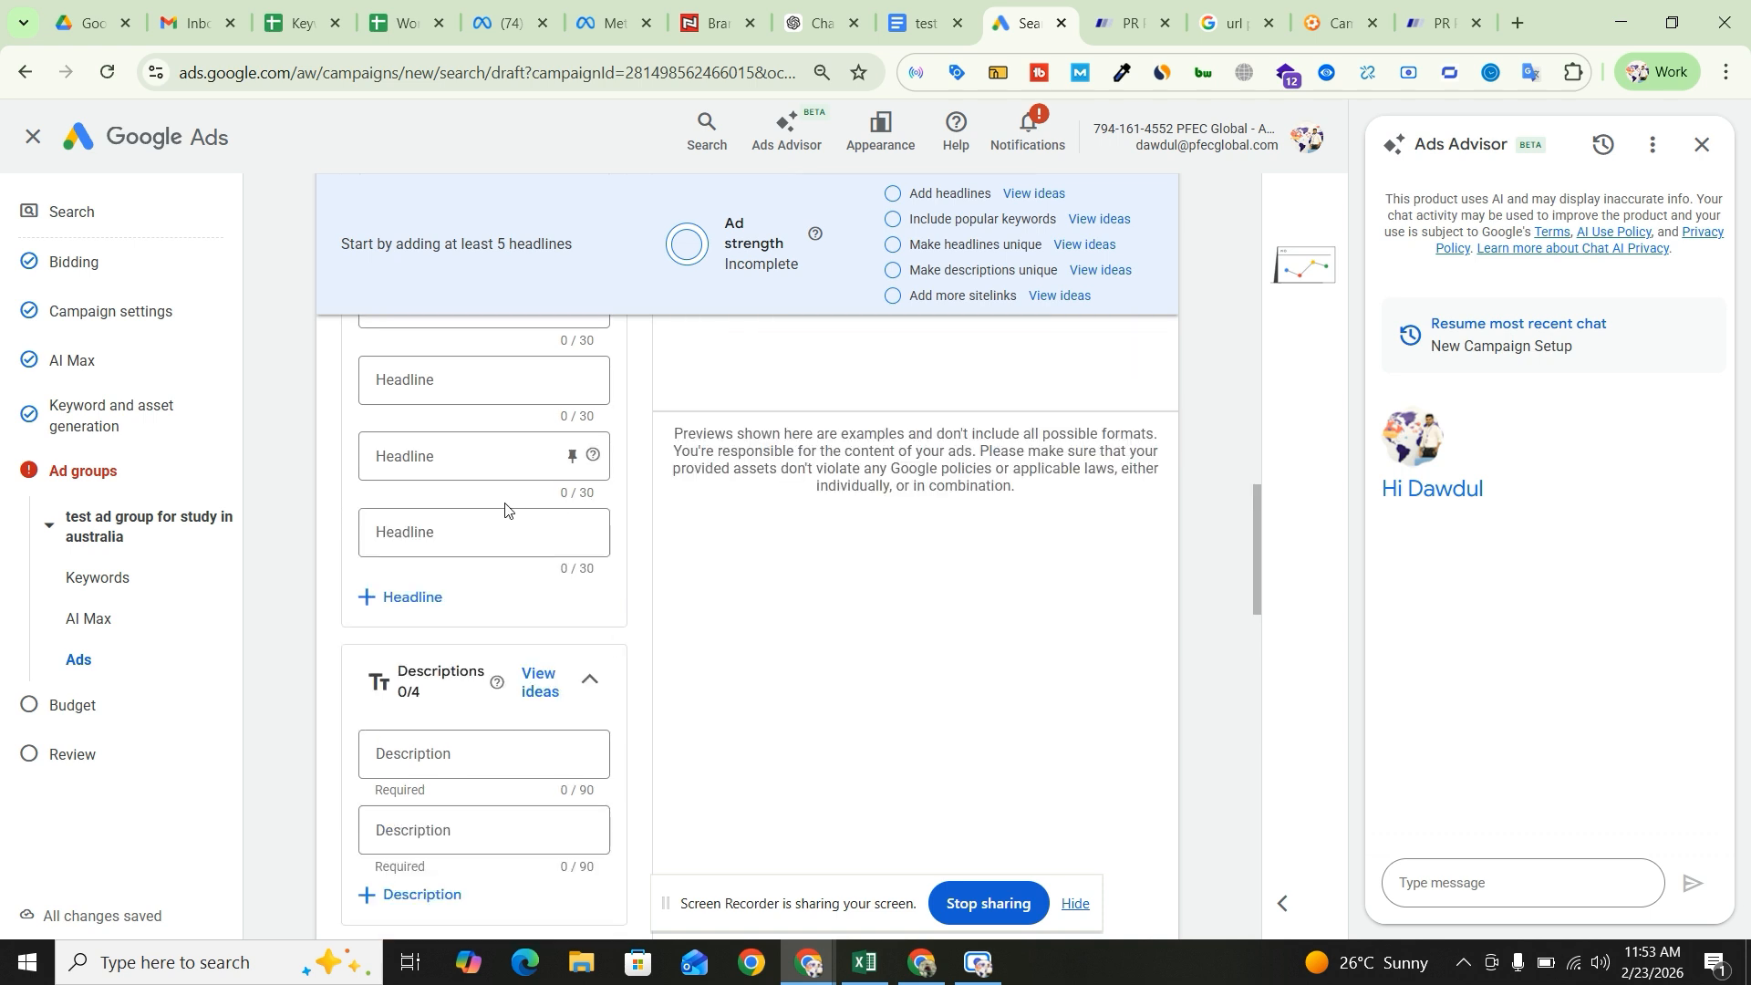
{"action": "scroll", "coordinate": [487, 474], "scroll_direction": "up", "scroll_amount": 1}
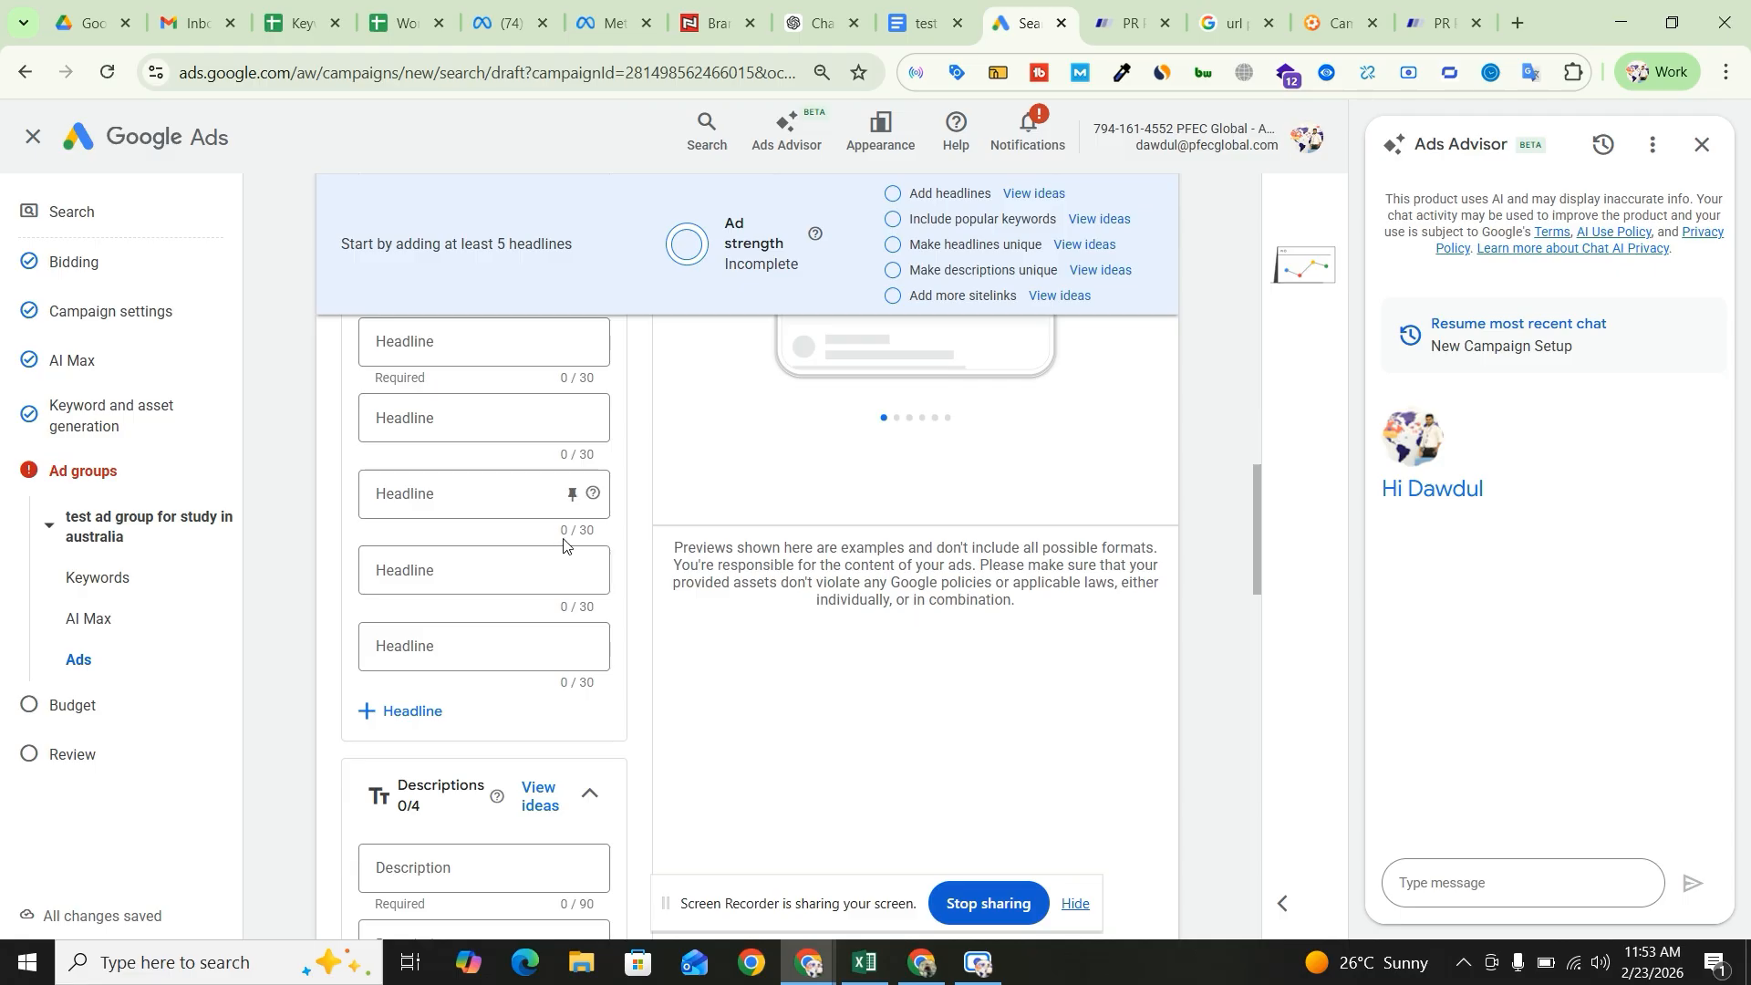
{"action": "scroll", "coordinate": [514, 701], "scroll_direction": "down", "scroll_amount": 2}
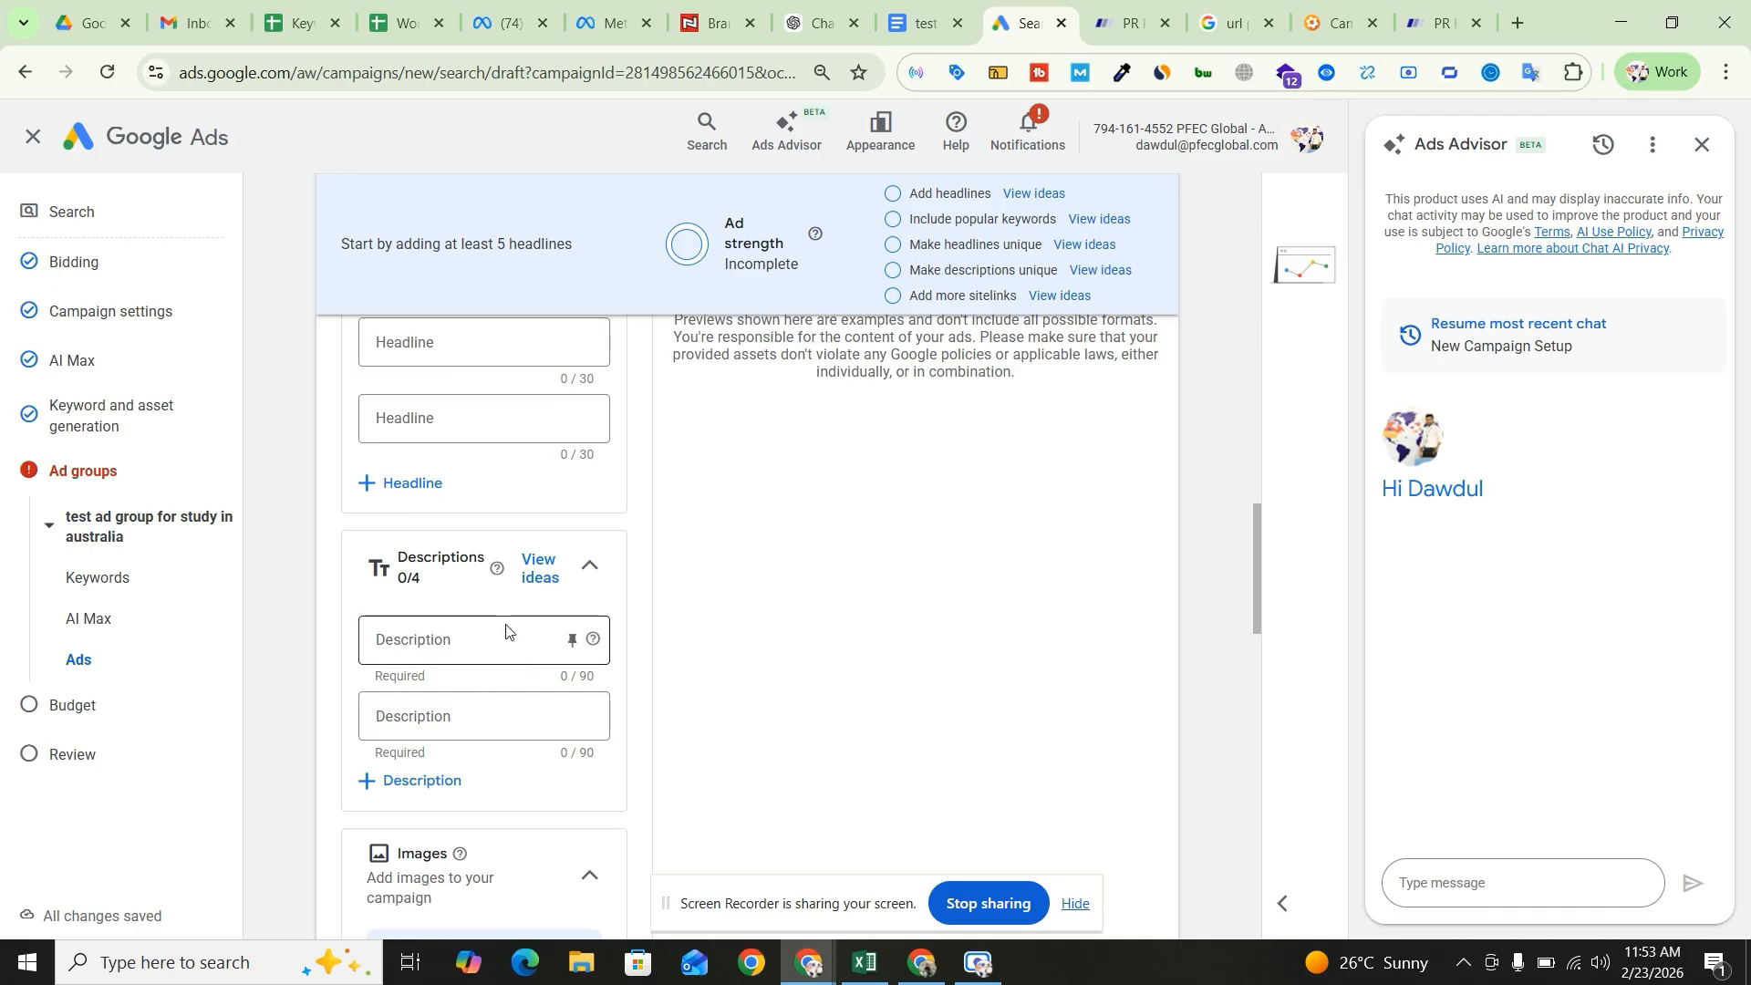
{"action": "scroll", "coordinate": [502, 702], "scroll_direction": "down", "scroll_amount": 1}
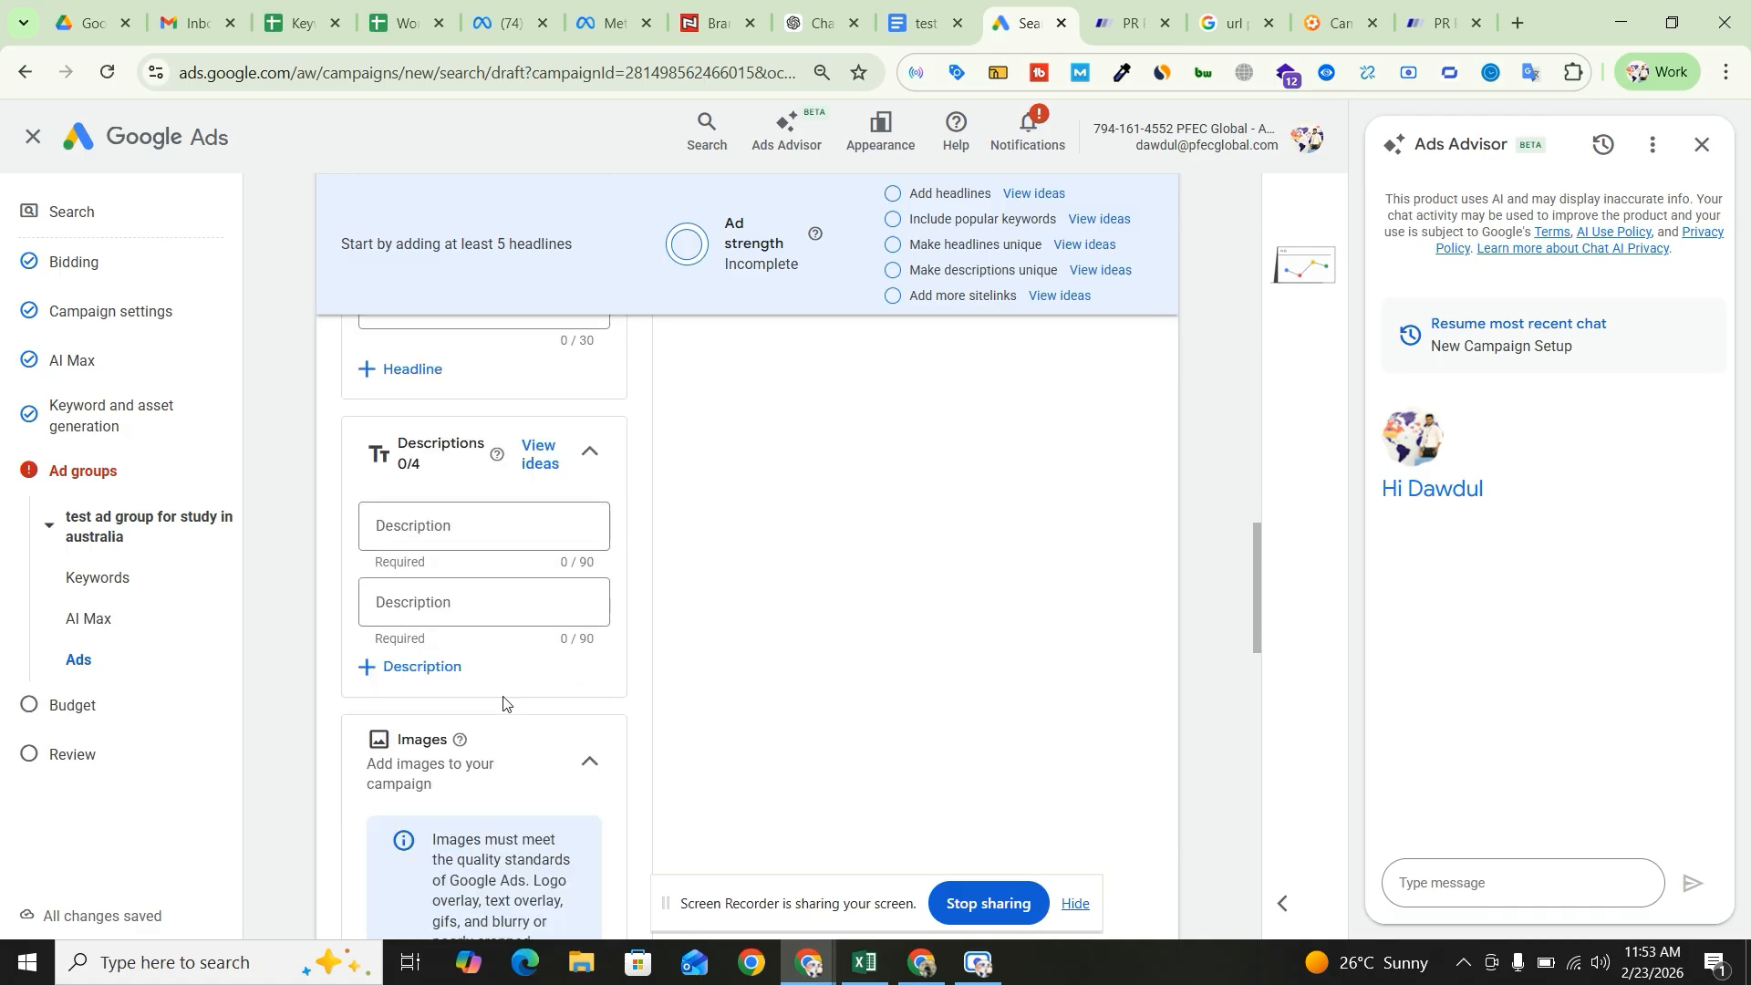
{"action": "scroll", "coordinate": [529, 693], "scroll_direction": "down", "scroll_amount": 2}
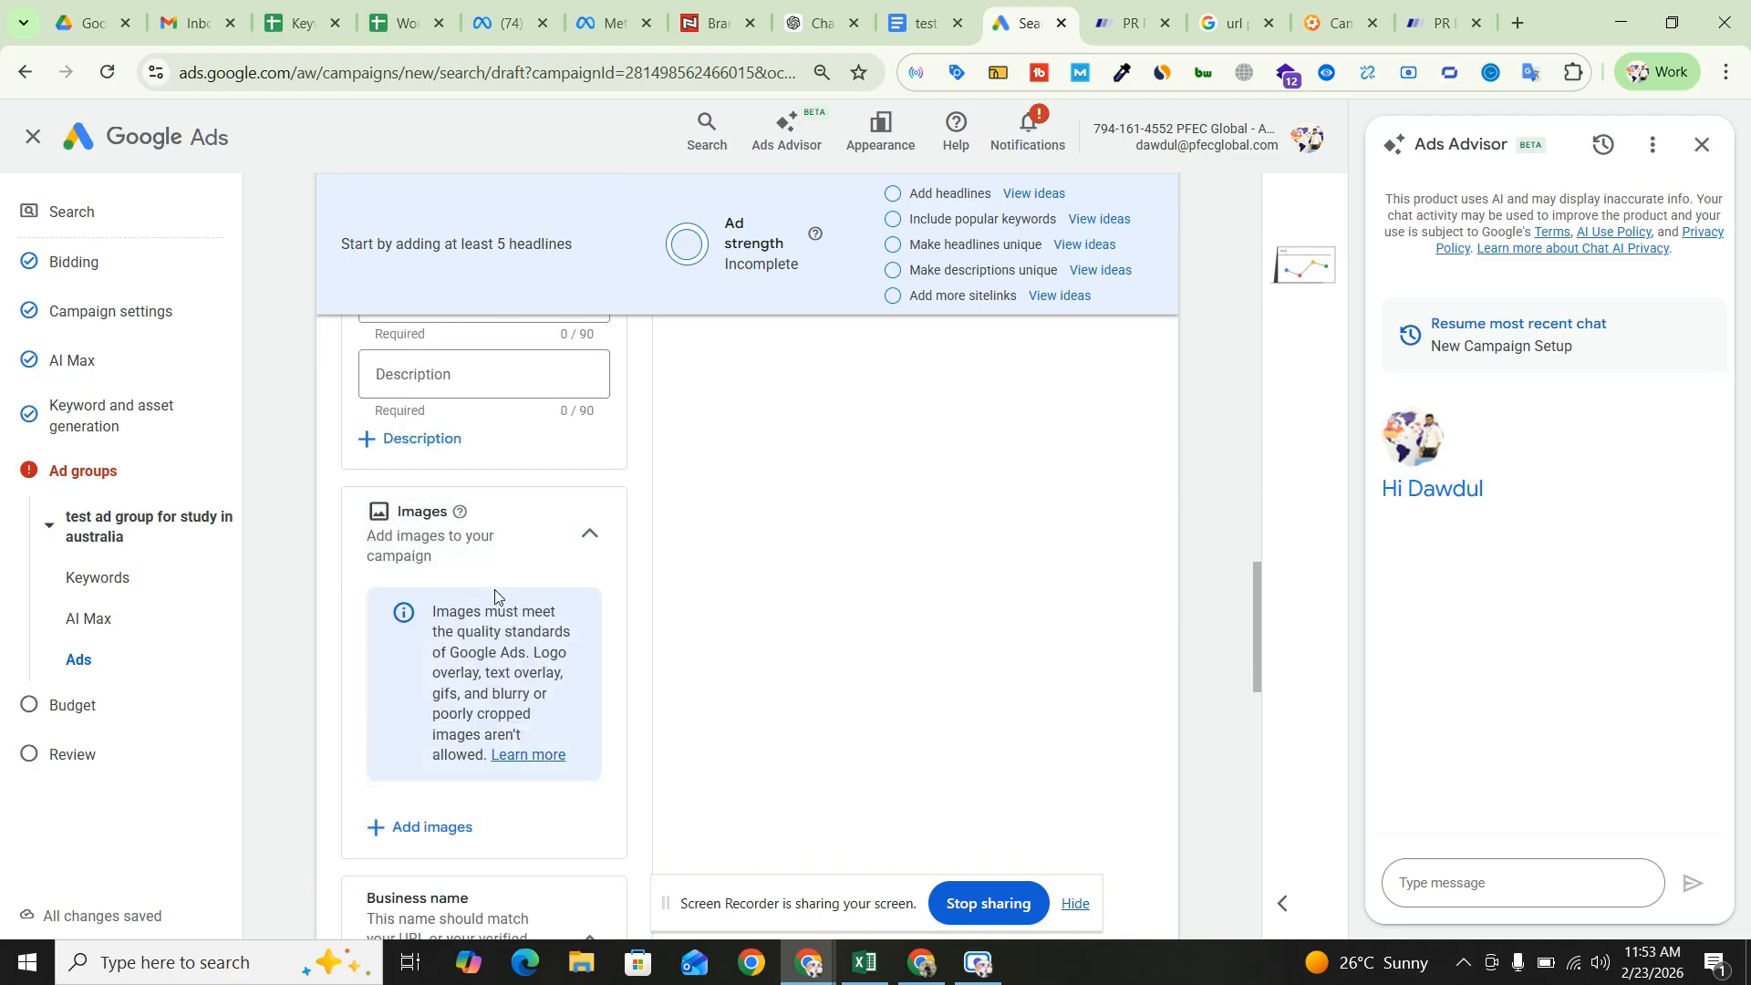
{"action": "scroll", "coordinate": [512, 611], "scroll_direction": "down", "scroll_amount": 1}
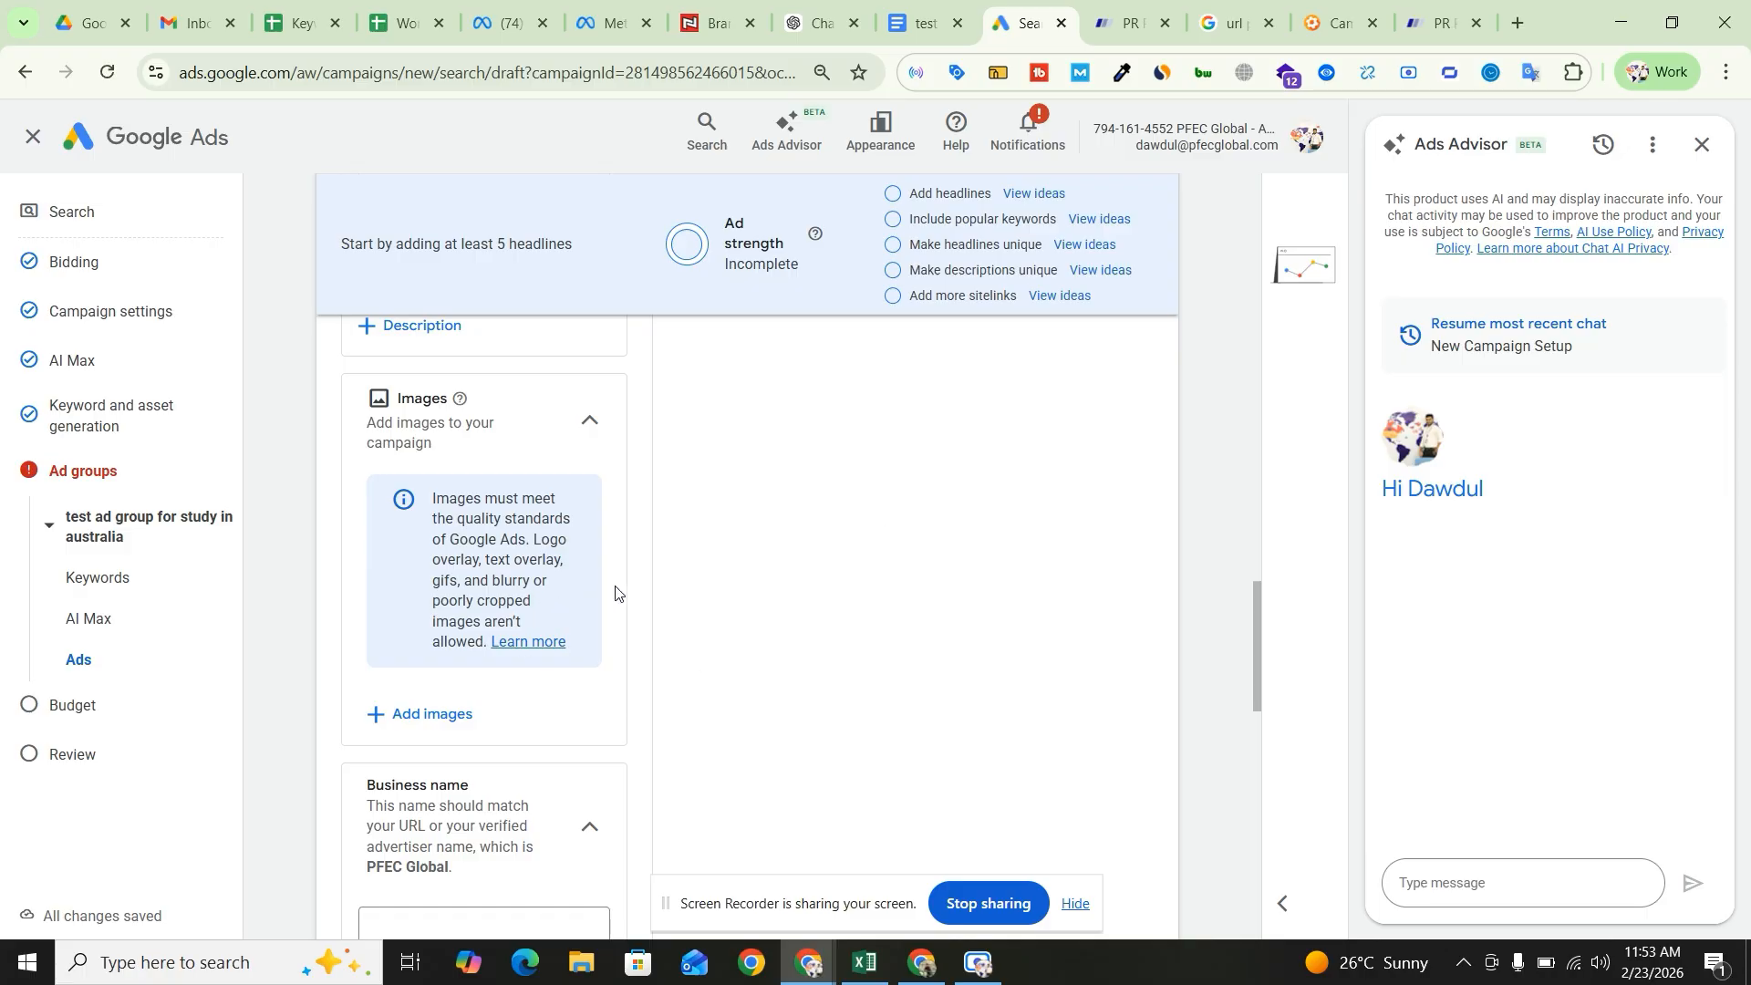
{"action": "scroll", "coordinate": [510, 662], "scroll_direction": "down", "scroll_amount": 2}
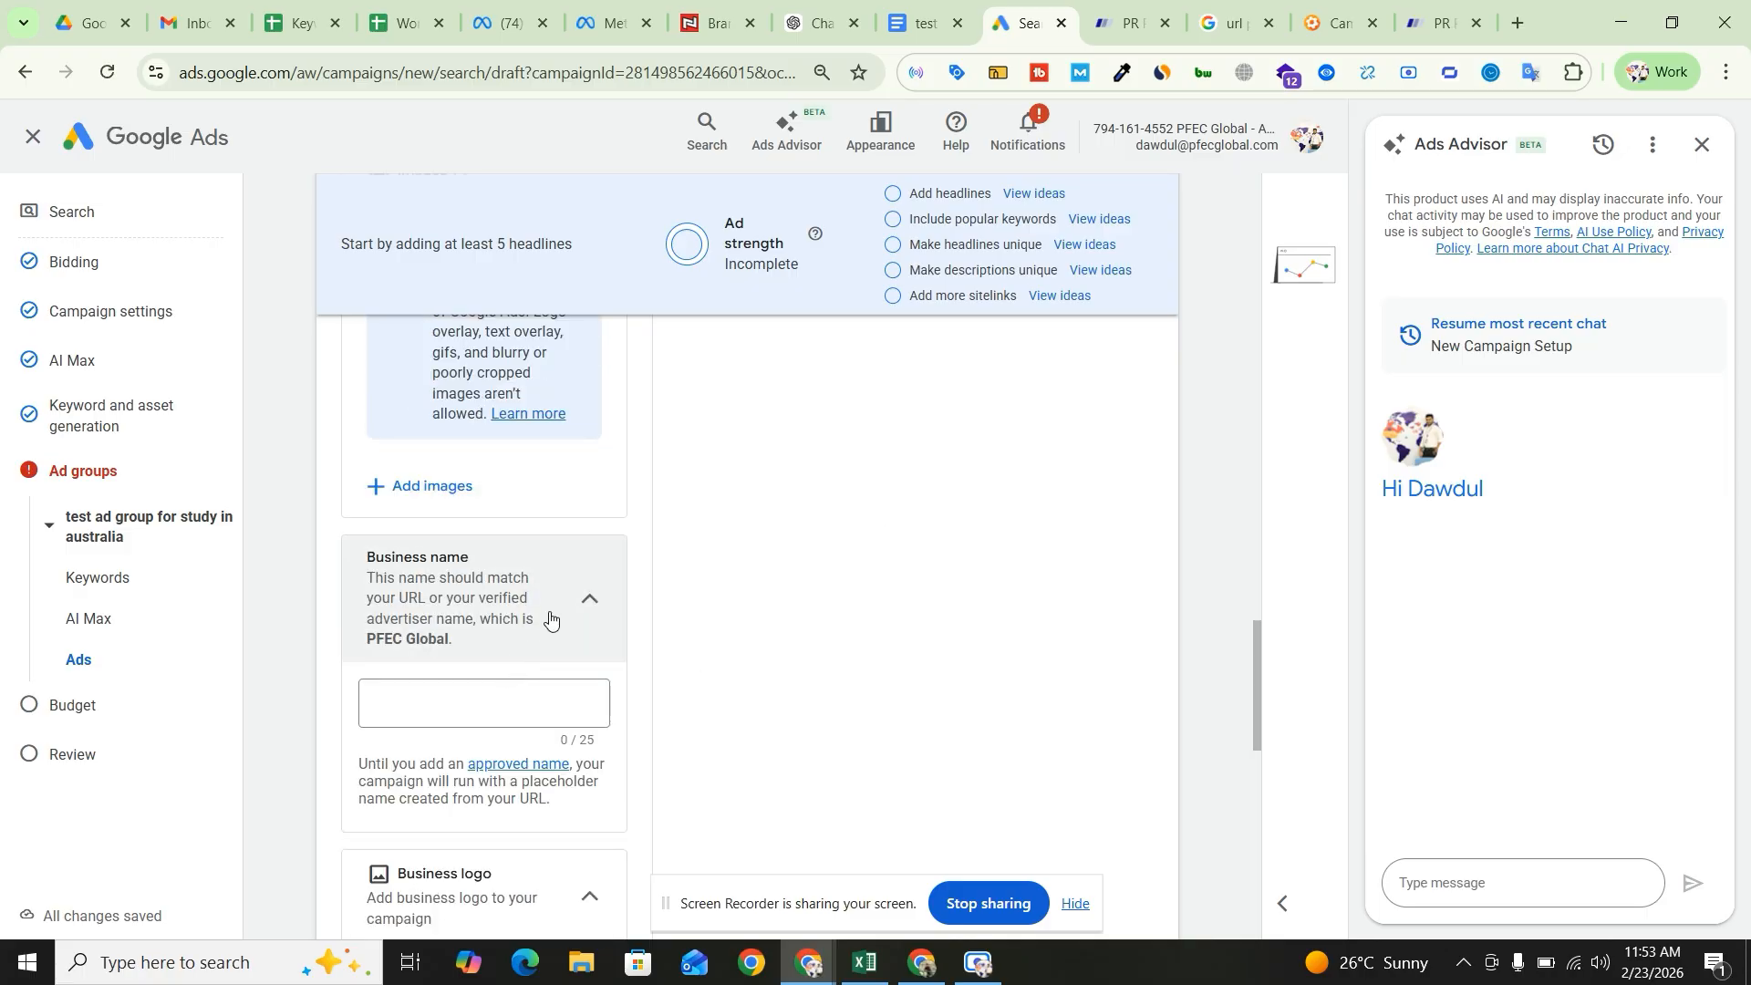
{"action": "scroll", "coordinate": [550, 619], "scroll_direction": "down", "scroll_amount": 1}
{"action": "scroll", "coordinate": [548, 607], "scroll_direction": "down", "scroll_amount": 2}
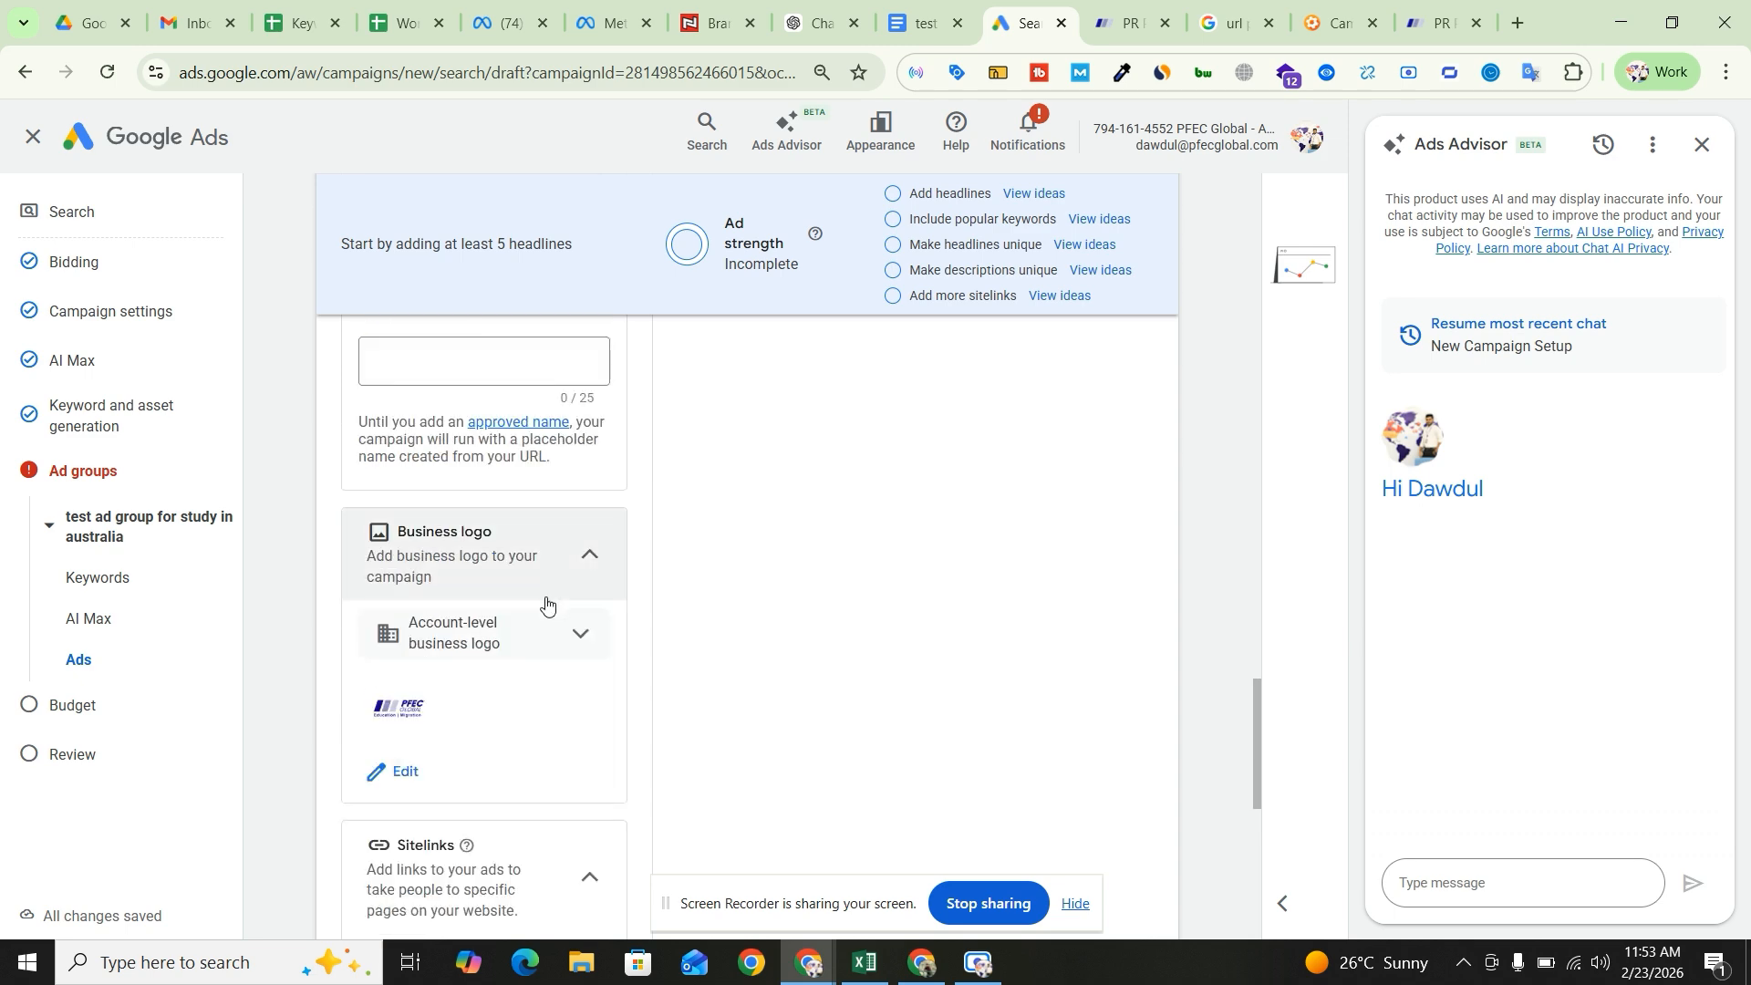
{"action": "scroll", "coordinate": [545, 598], "scroll_direction": "up", "scroll_amount": 5}
- Switch to the "test ads" Google Docs document and review its headlines, descriptions, keywords, negative keywords and sitelinks
{"action": "left_click", "coordinate": [918, 7]}
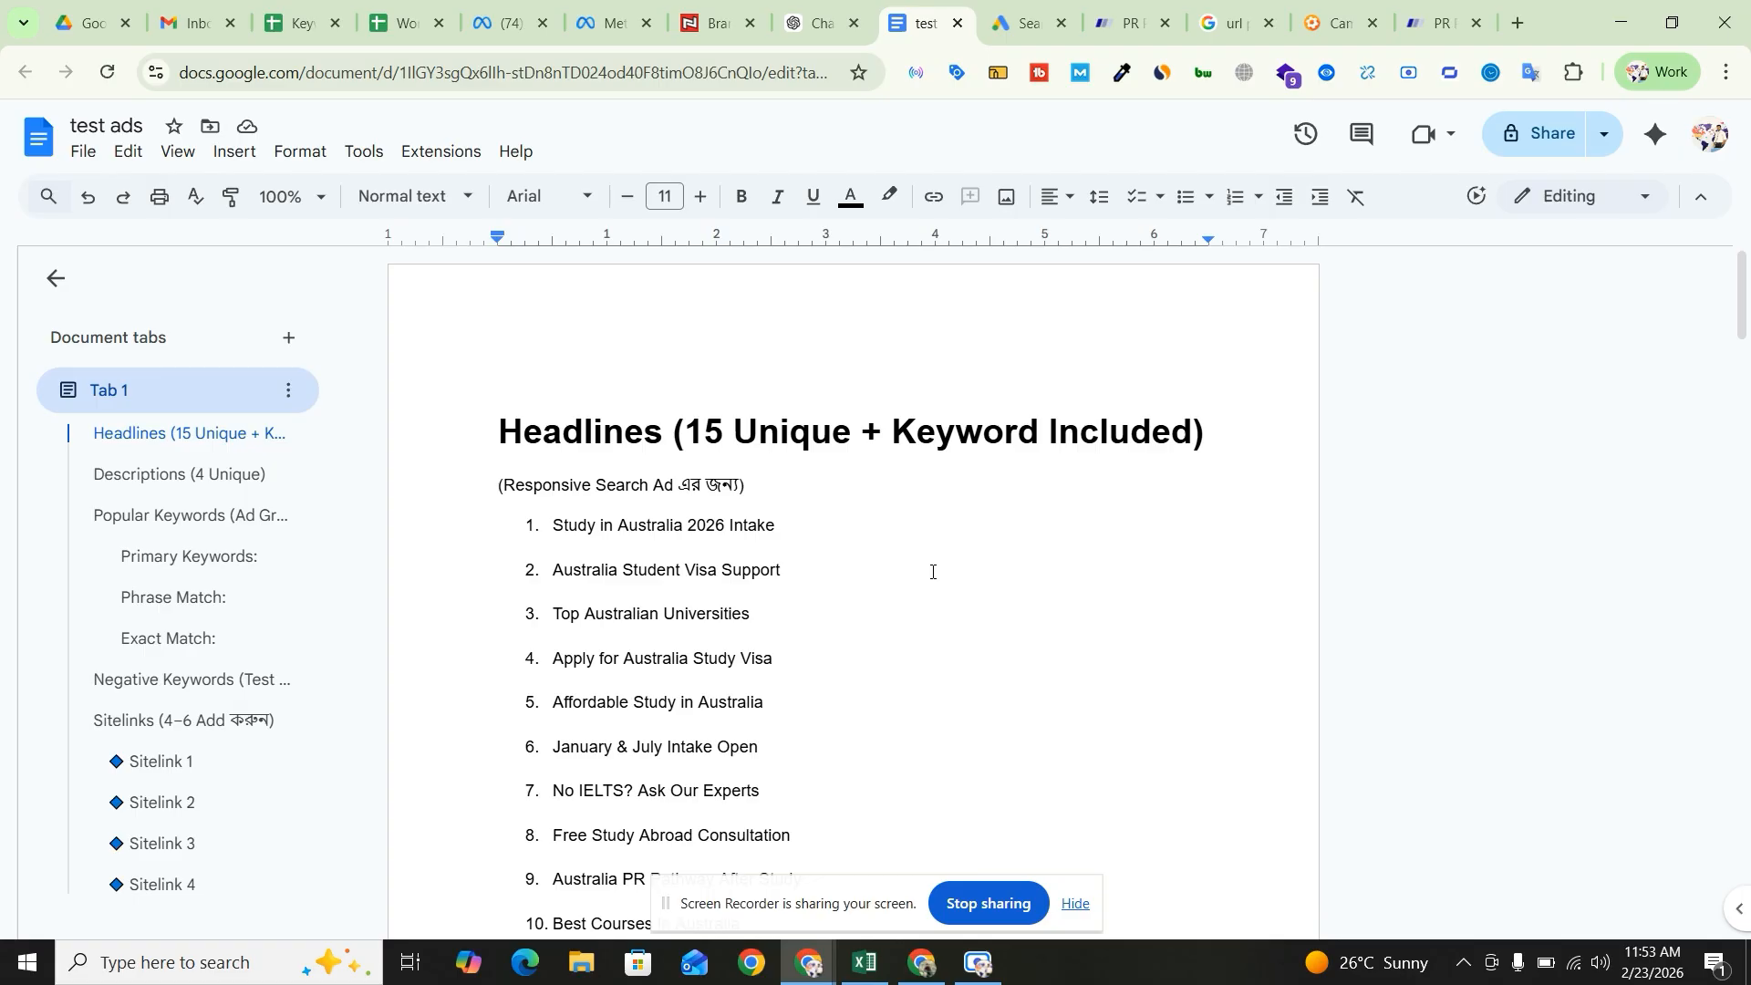
{"action": "left_click", "coordinate": [902, 545]}
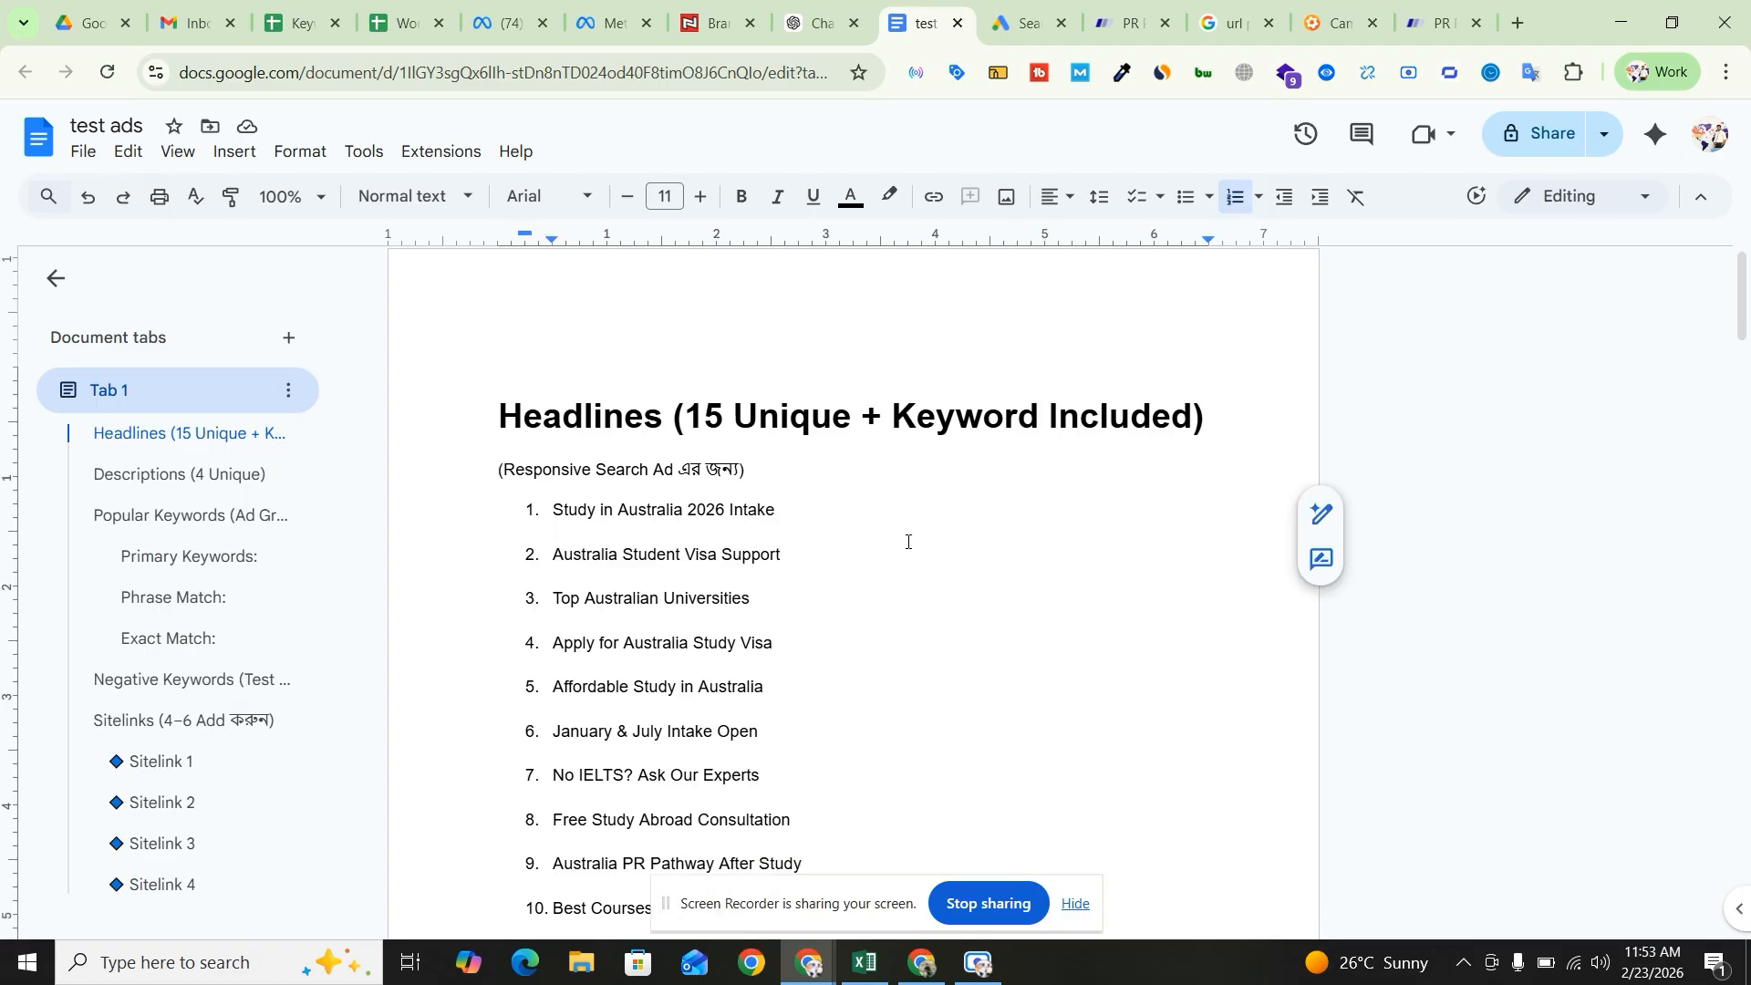
{"action": "scroll", "coordinate": [832, 497], "scroll_direction": "down", "scroll_amount": 4}
{"action": "scroll", "coordinate": [831, 497], "scroll_direction": "down", "scroll_amount": 8}
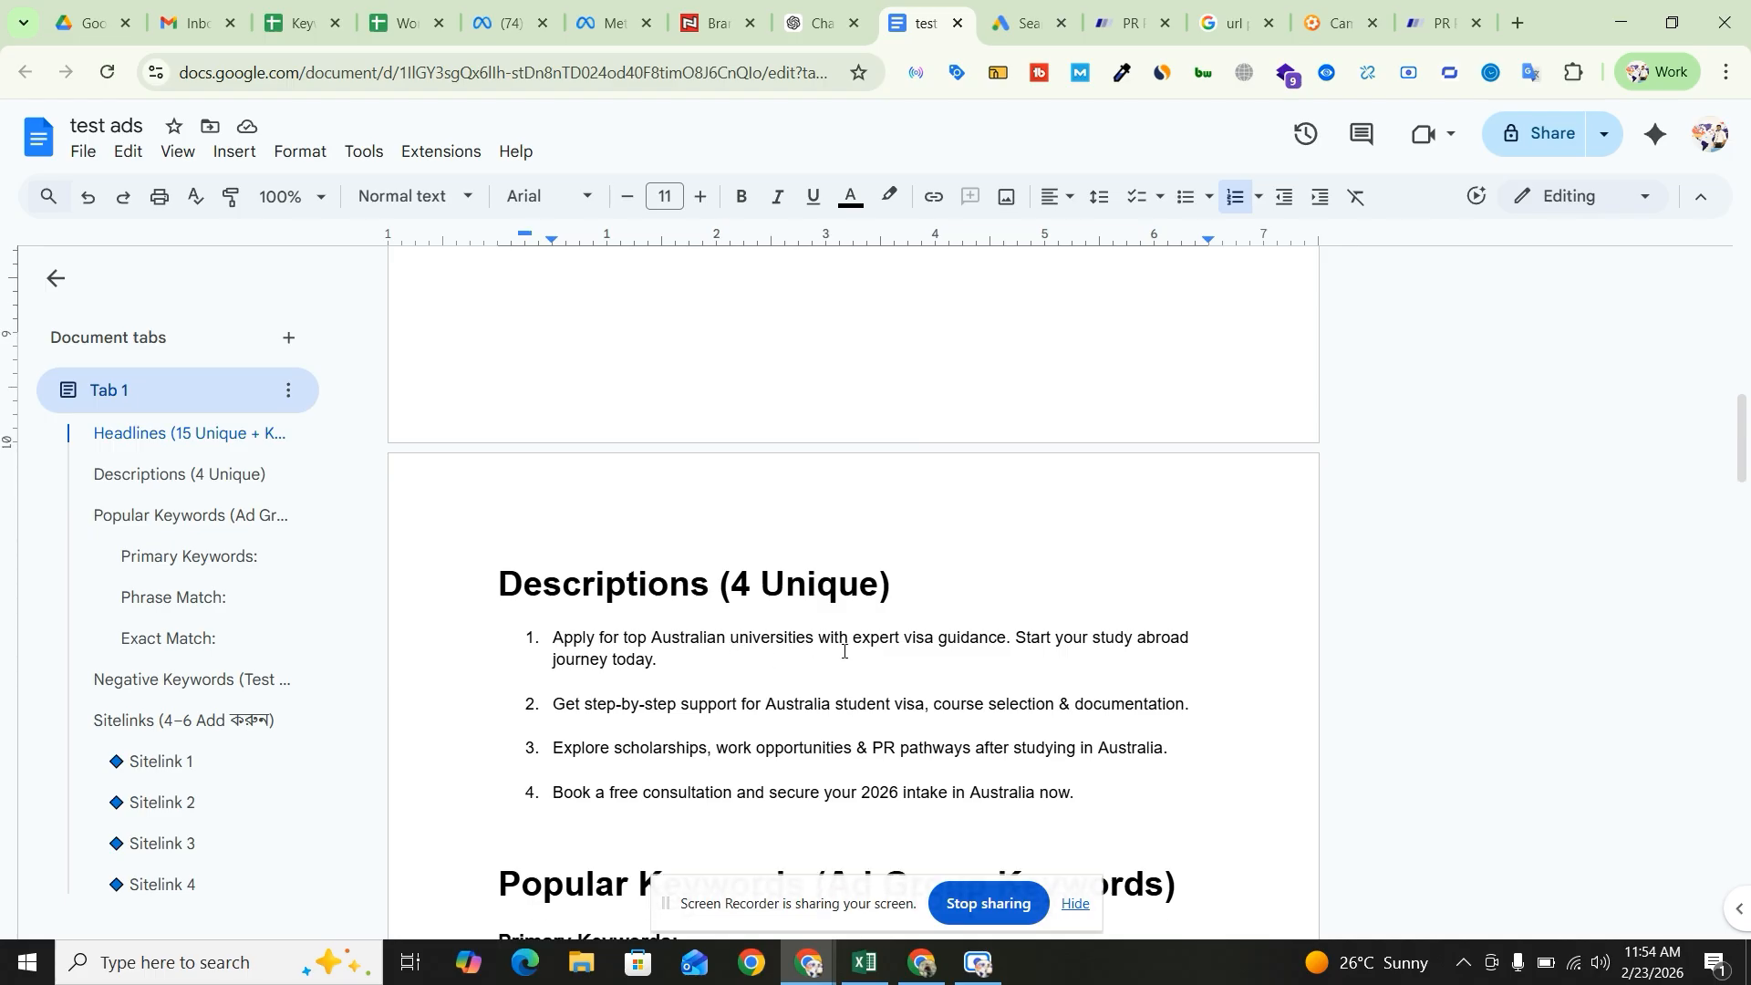
{"action": "scroll", "coordinate": [845, 652], "scroll_direction": "down", "scroll_amount": 4}
{"action": "scroll", "coordinate": [816, 584], "scroll_direction": "down", "scroll_amount": 5}
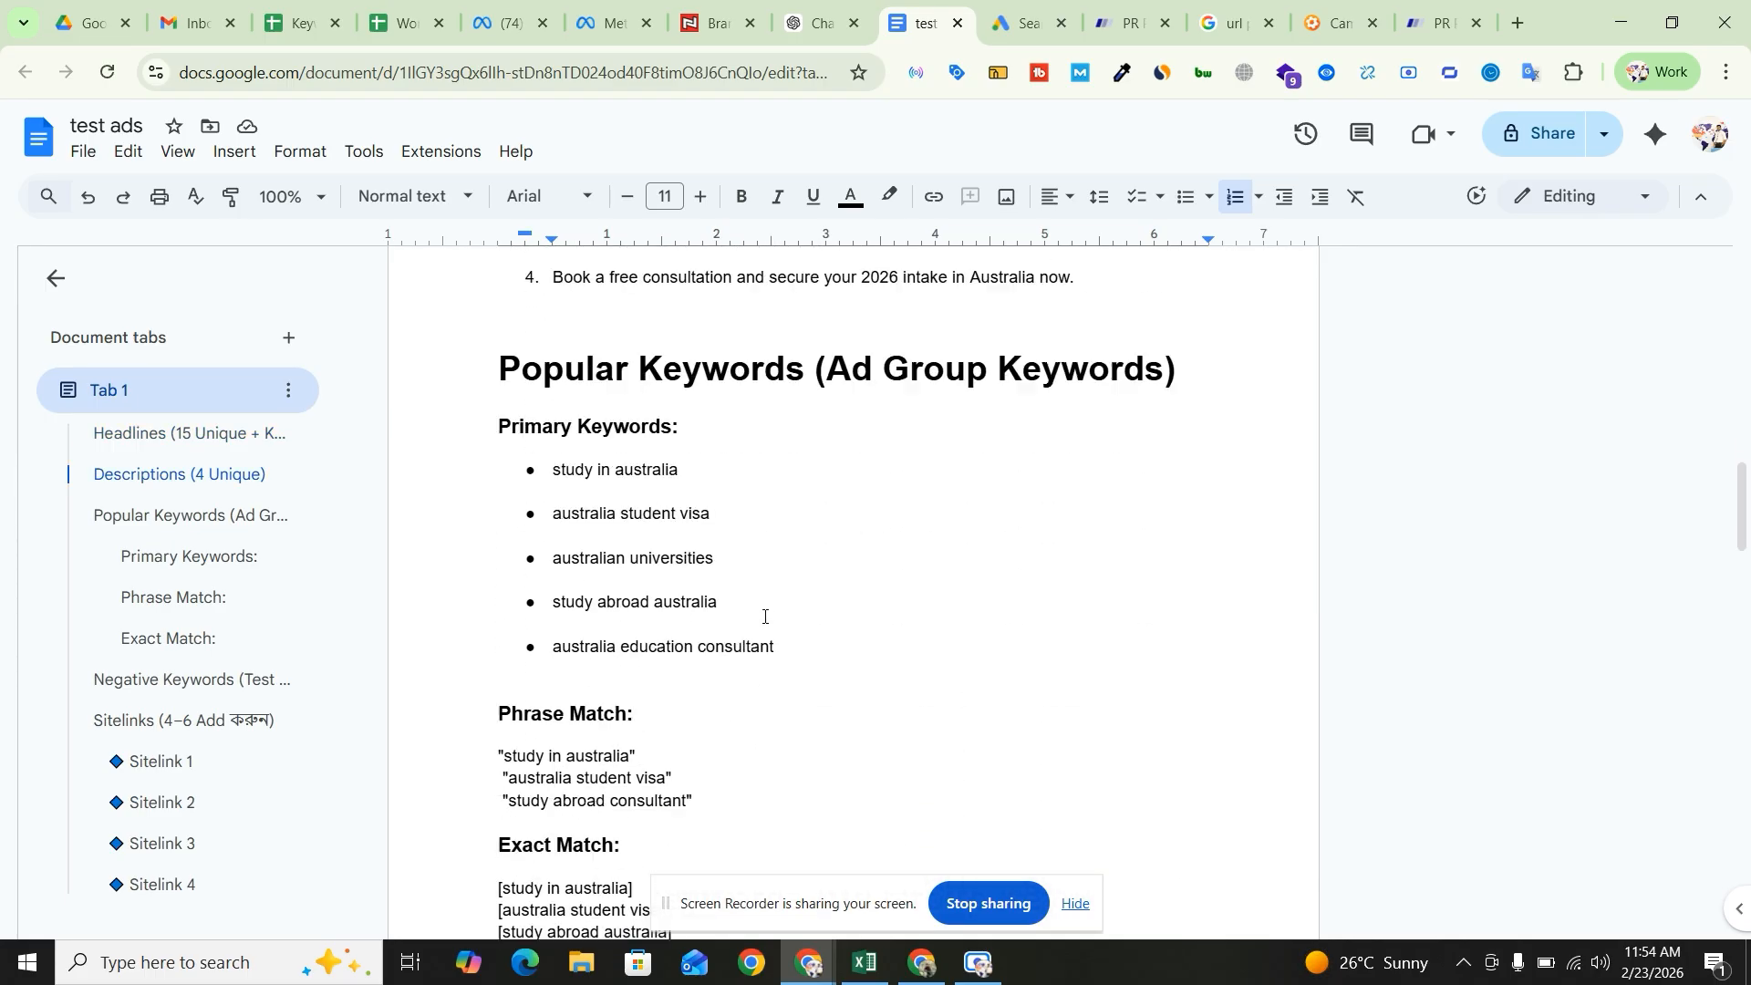
{"action": "scroll", "coordinate": [800, 597], "scroll_direction": "down", "scroll_amount": 6}
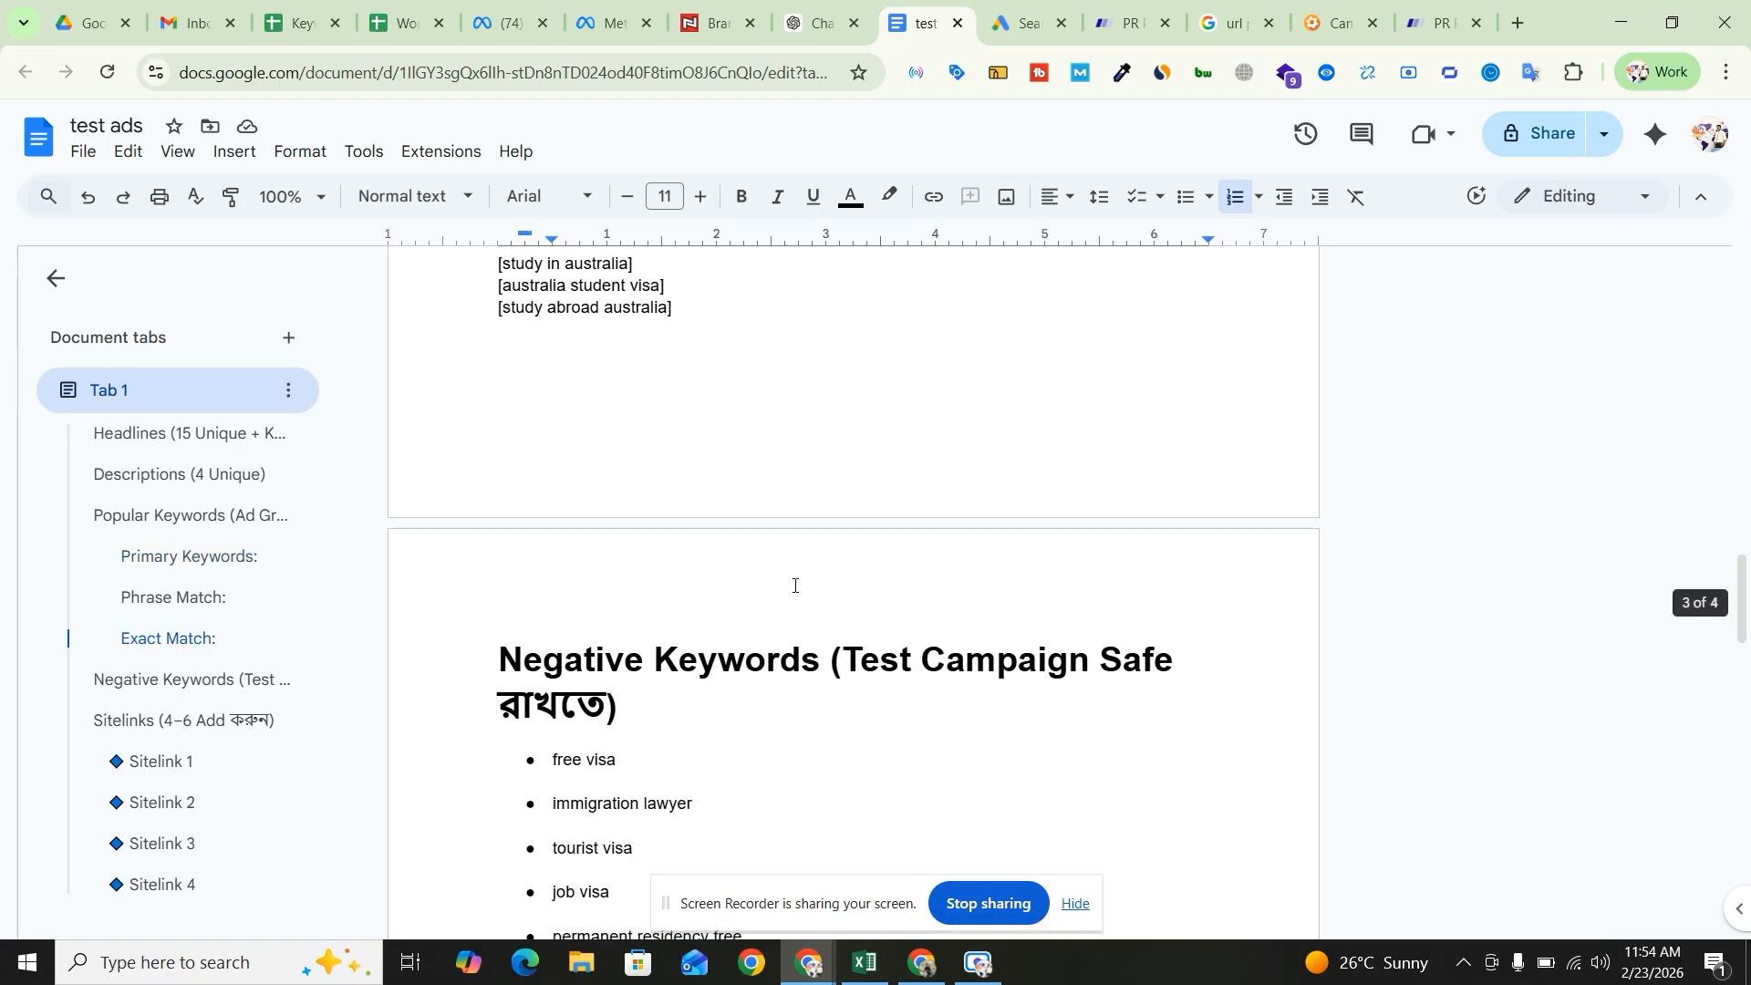
{"action": "scroll", "coordinate": [697, 614], "scroll_direction": "down", "scroll_amount": 7}
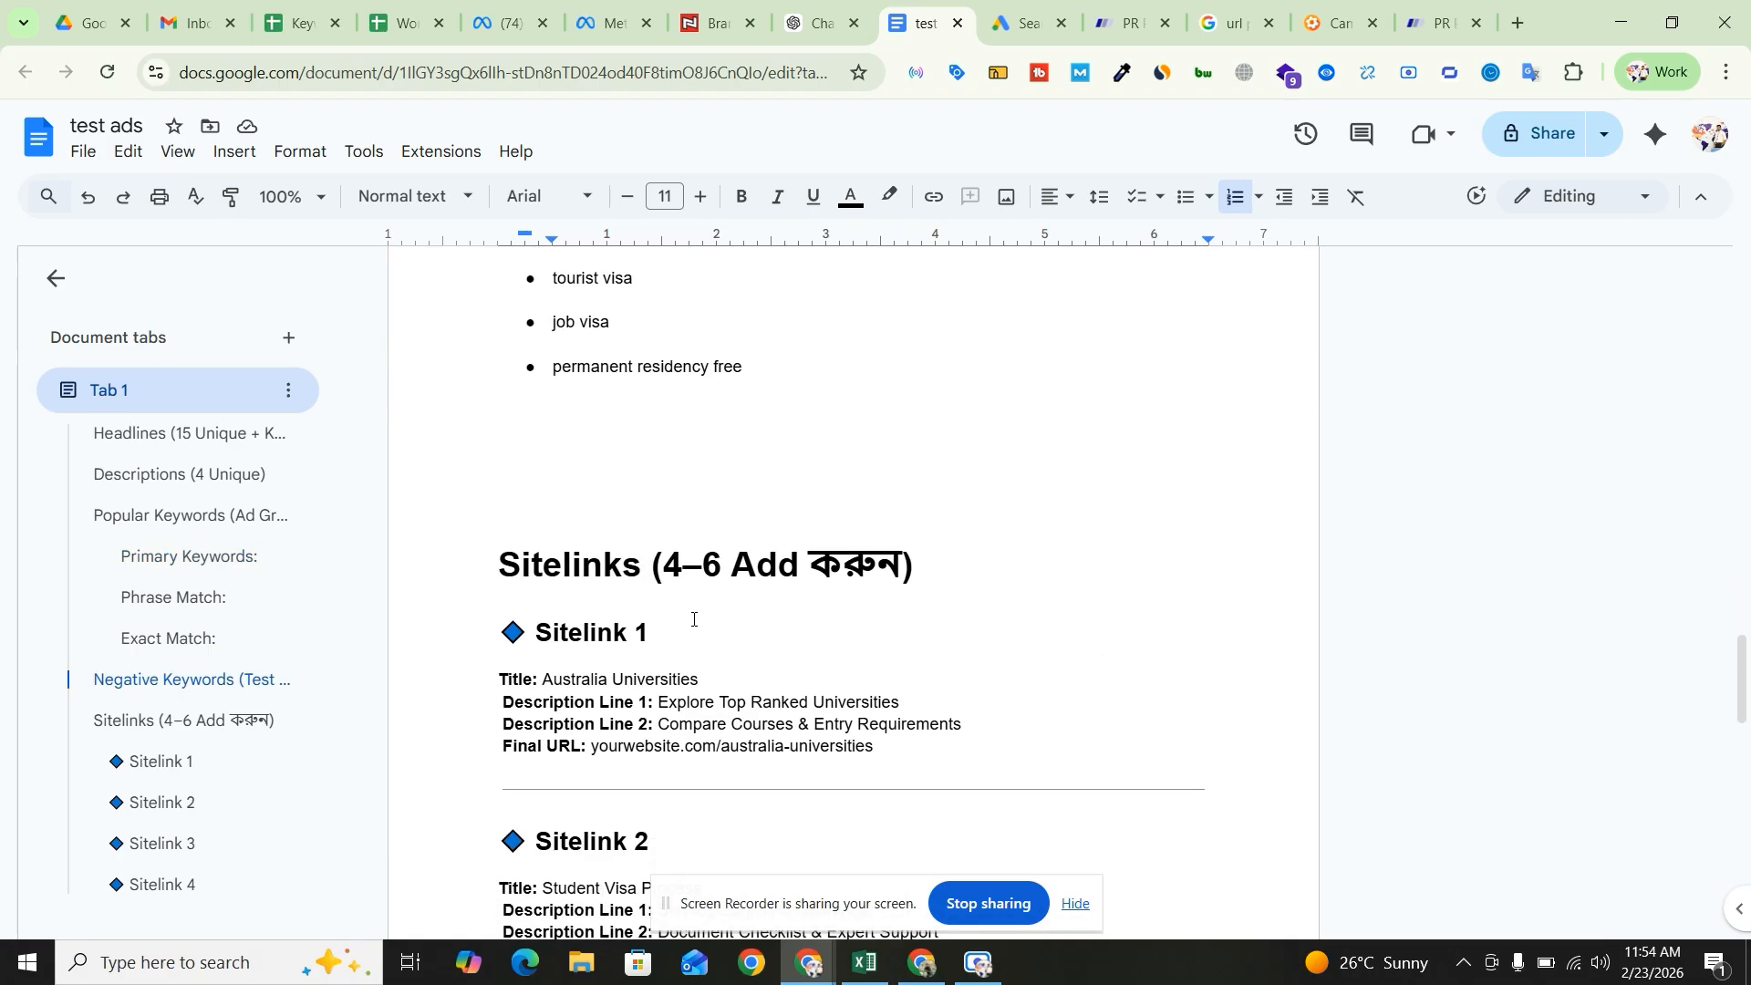
{"action": "scroll", "coordinate": [867, 608], "scroll_direction": "up", "scroll_amount": 20}
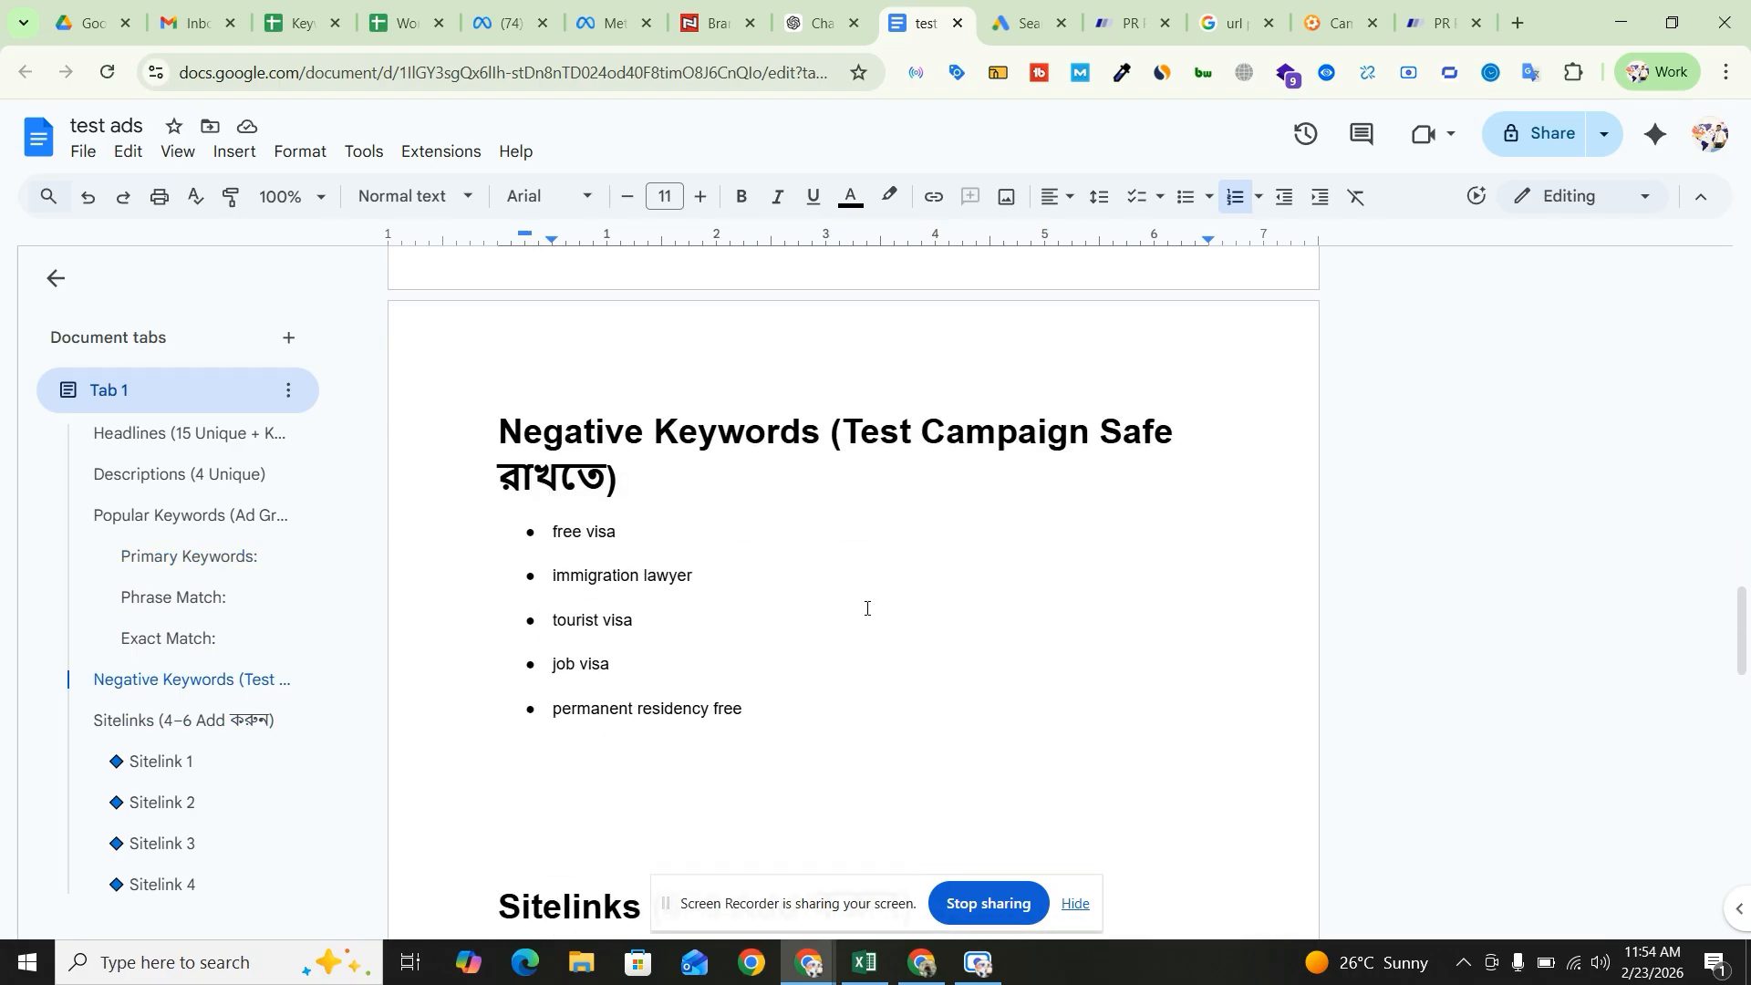
- Return to the headline list in the "test ads" document, then switch to Google Ads and examine the ad strength suggestions and headline fields
{"action": "scroll", "coordinate": [835, 610], "scroll_direction": "up", "scroll_amount": 5}
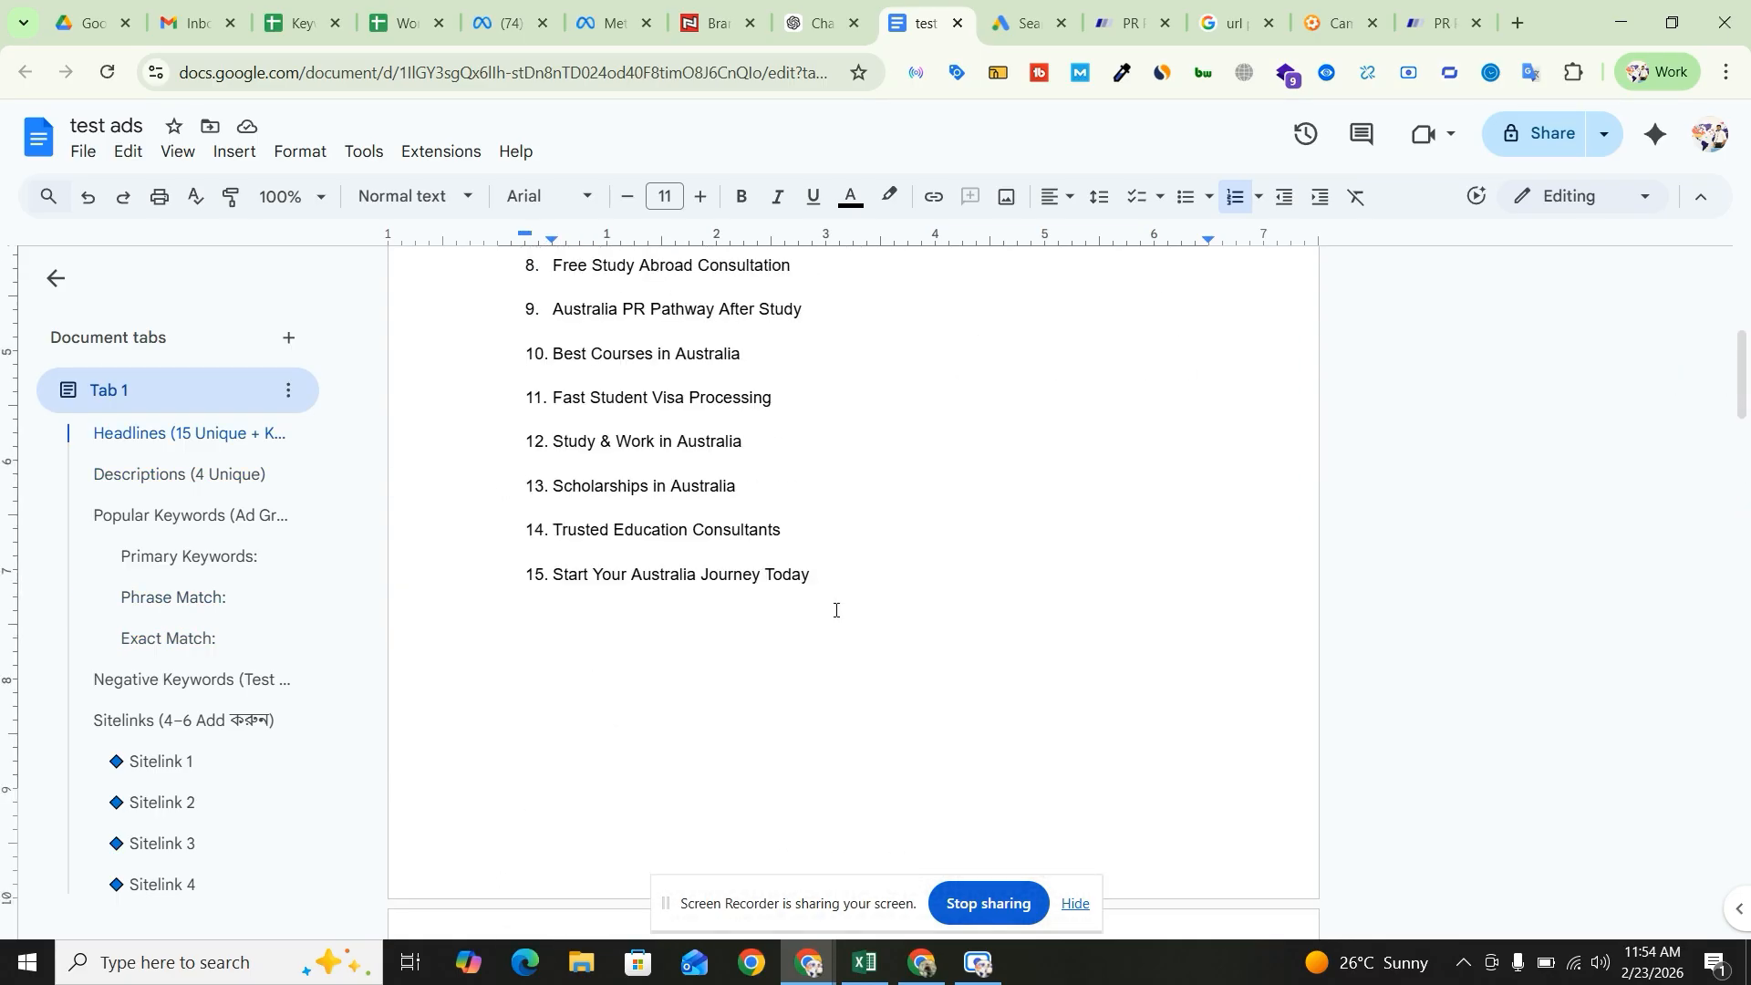
{"action": "scroll", "coordinate": [797, 612], "scroll_direction": "up", "scroll_amount": 1}
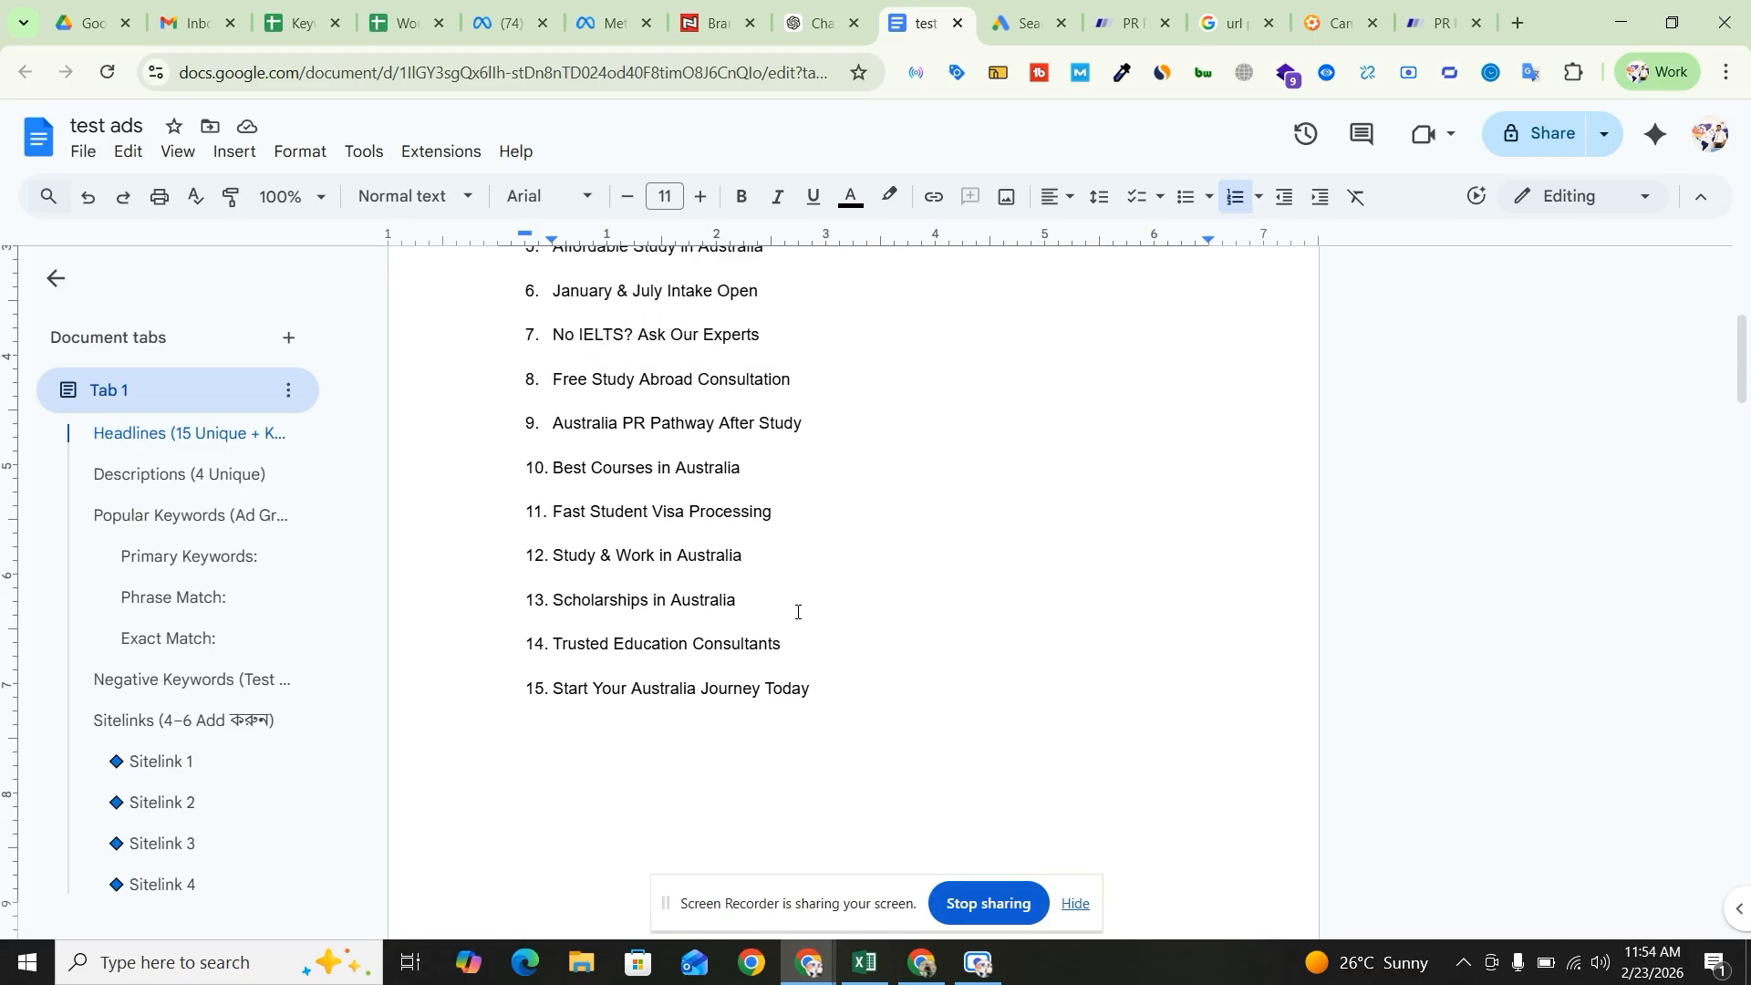
{"action": "scroll", "coordinate": [797, 612], "scroll_direction": "up", "scroll_amount": 2}
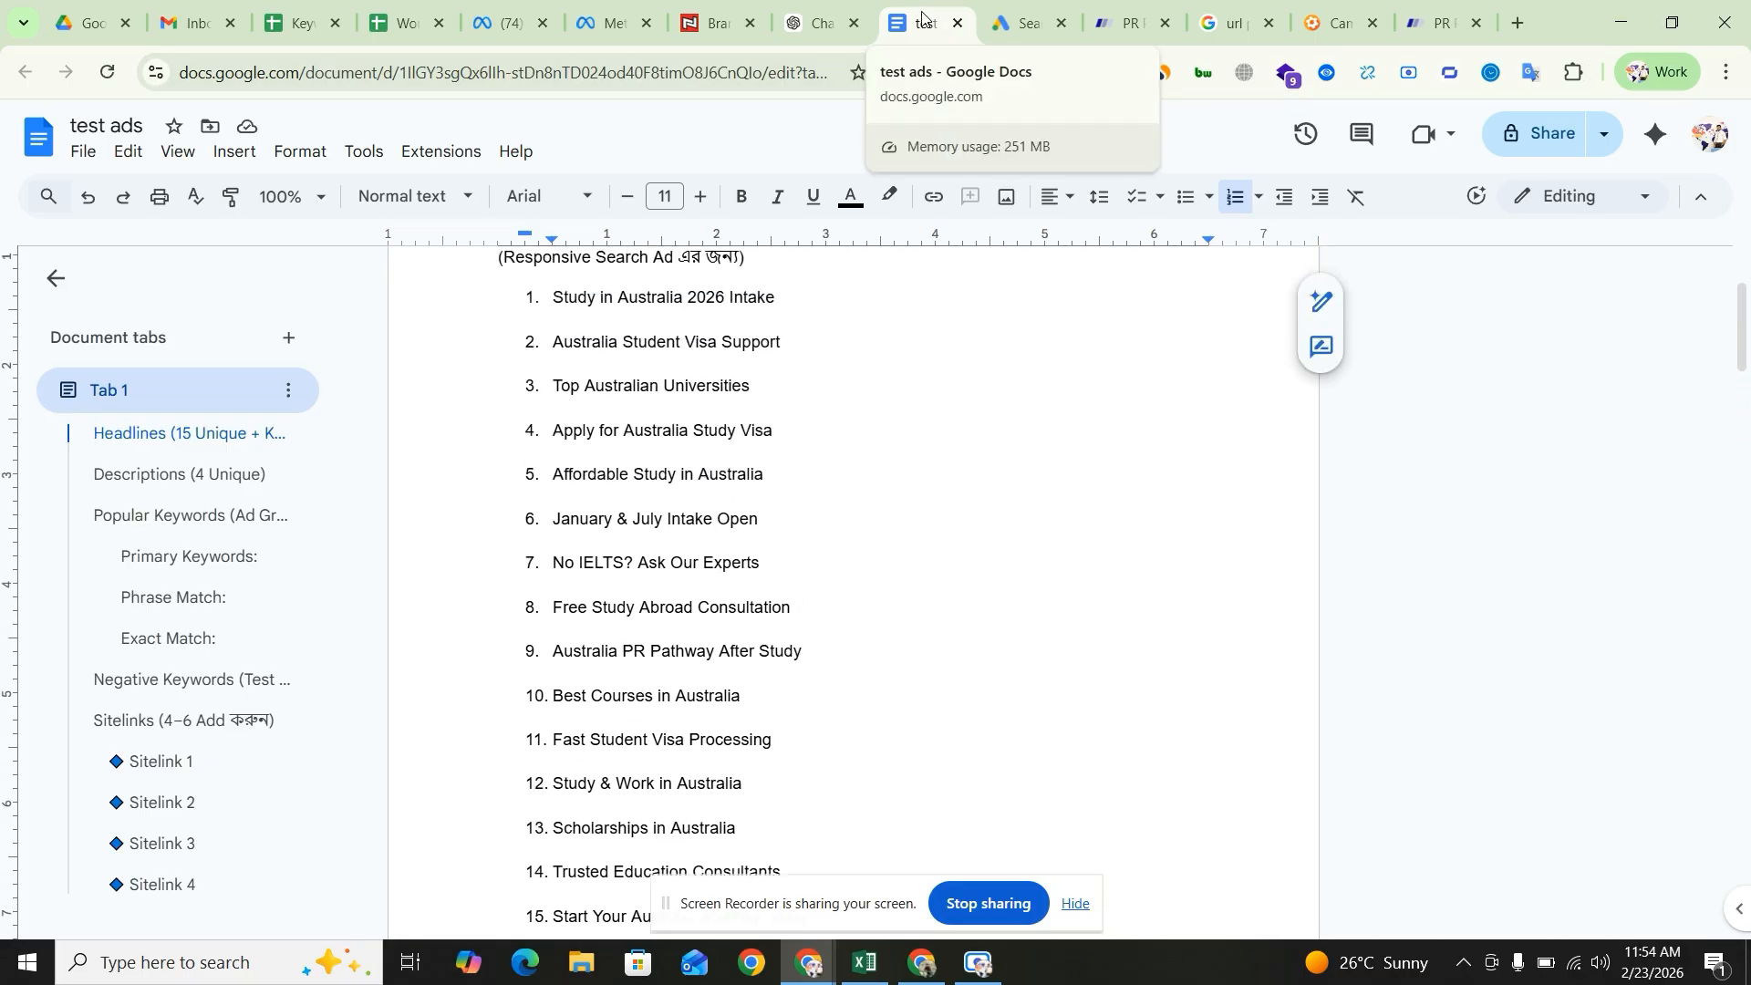
{"action": "left_click", "coordinate": [1020, 20]}
{"action": "scroll", "coordinate": [803, 488], "scroll_direction": "up", "scroll_amount": 3}
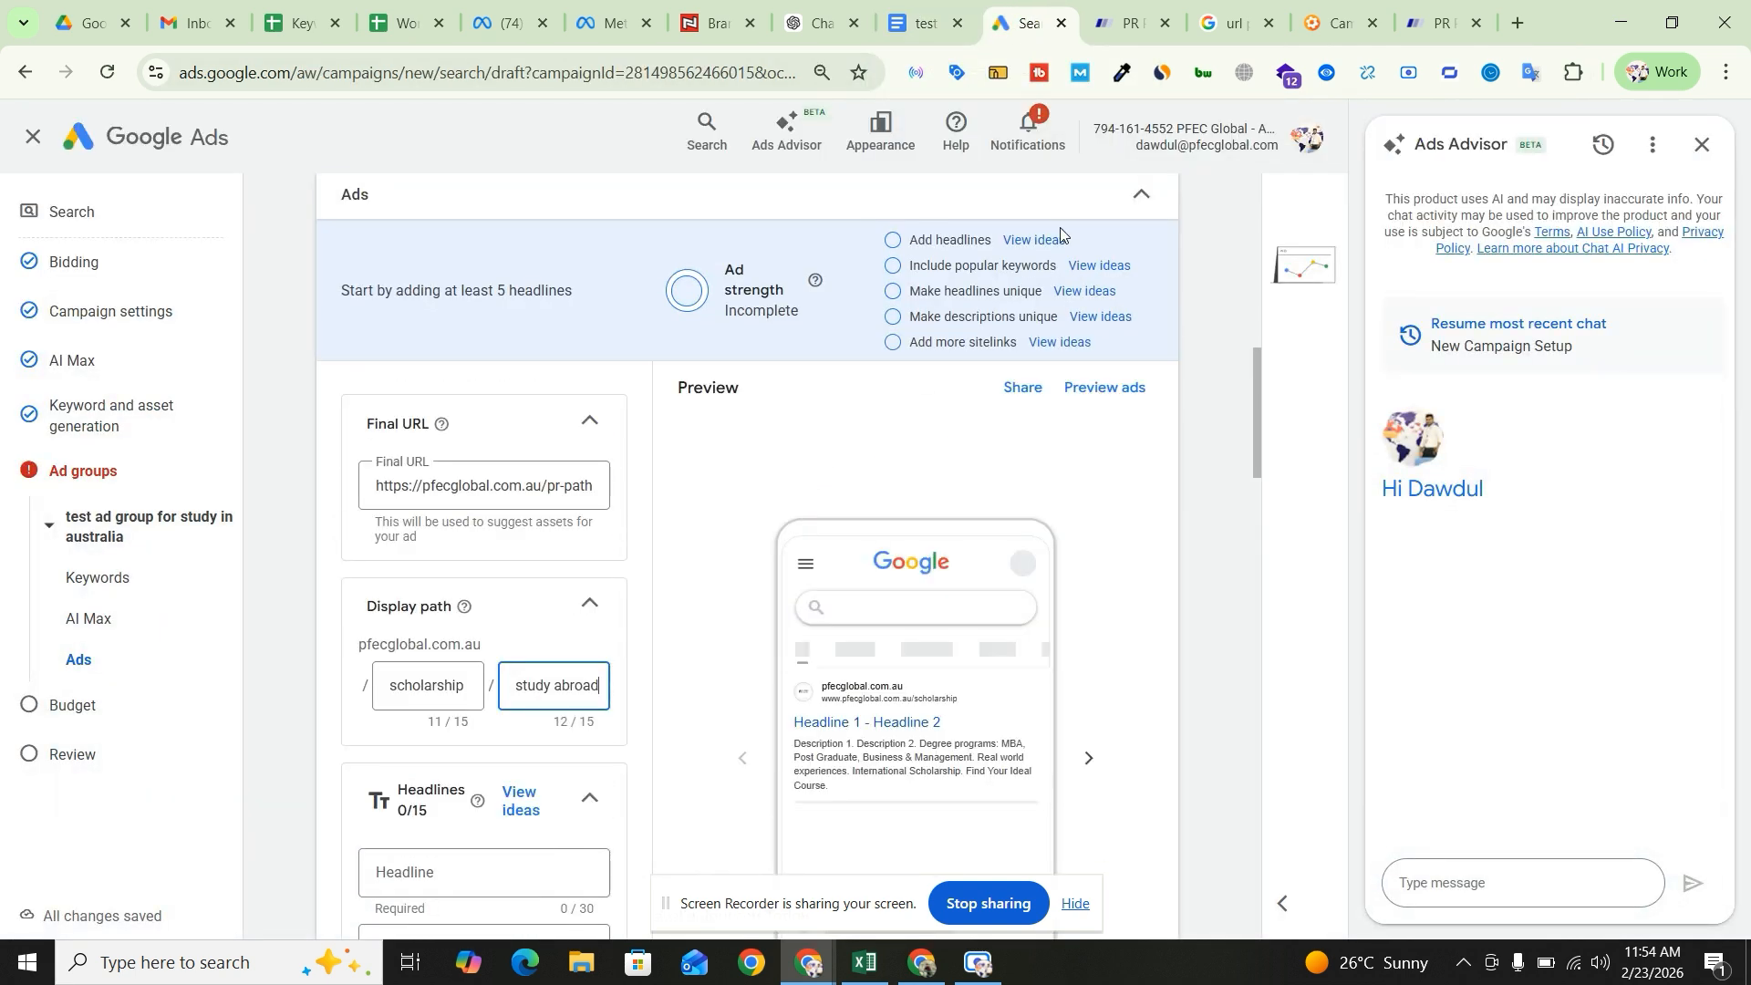
{"action": "left_click", "coordinate": [879, 241]}
{"action": "left_click_drag", "start_coordinate": [879, 242], "coordinate": [1065, 350]}
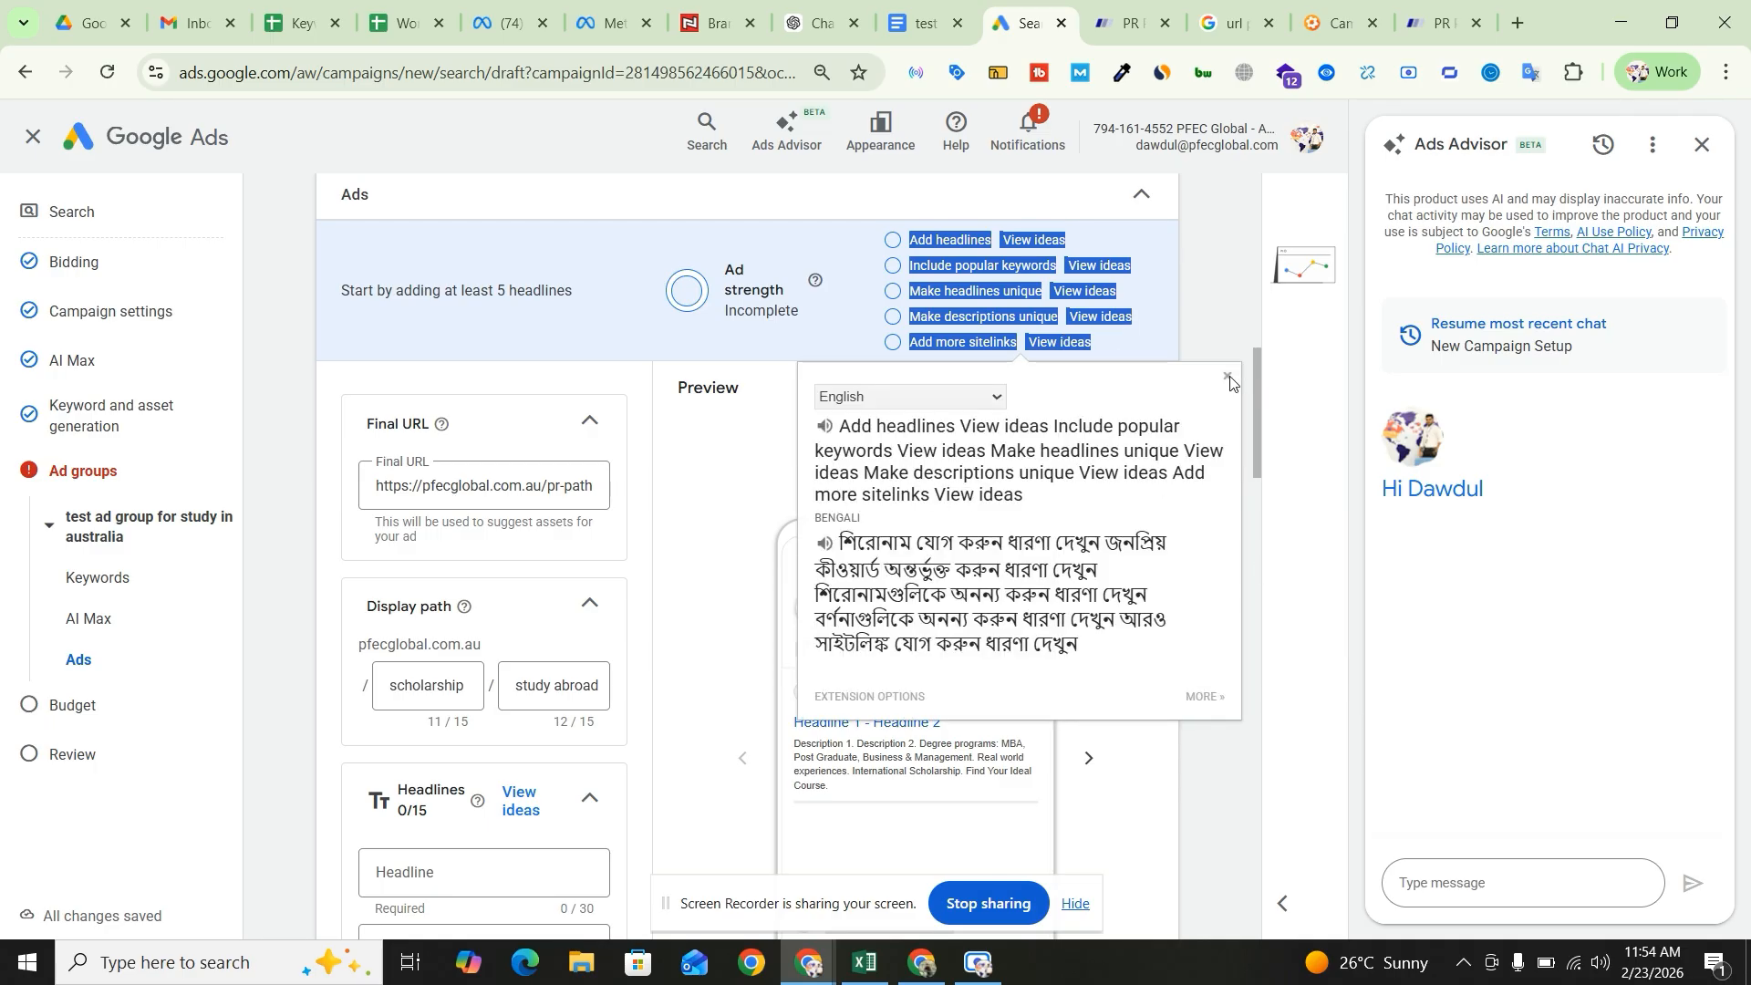
{"action": "left_click", "coordinate": [1227, 378]}
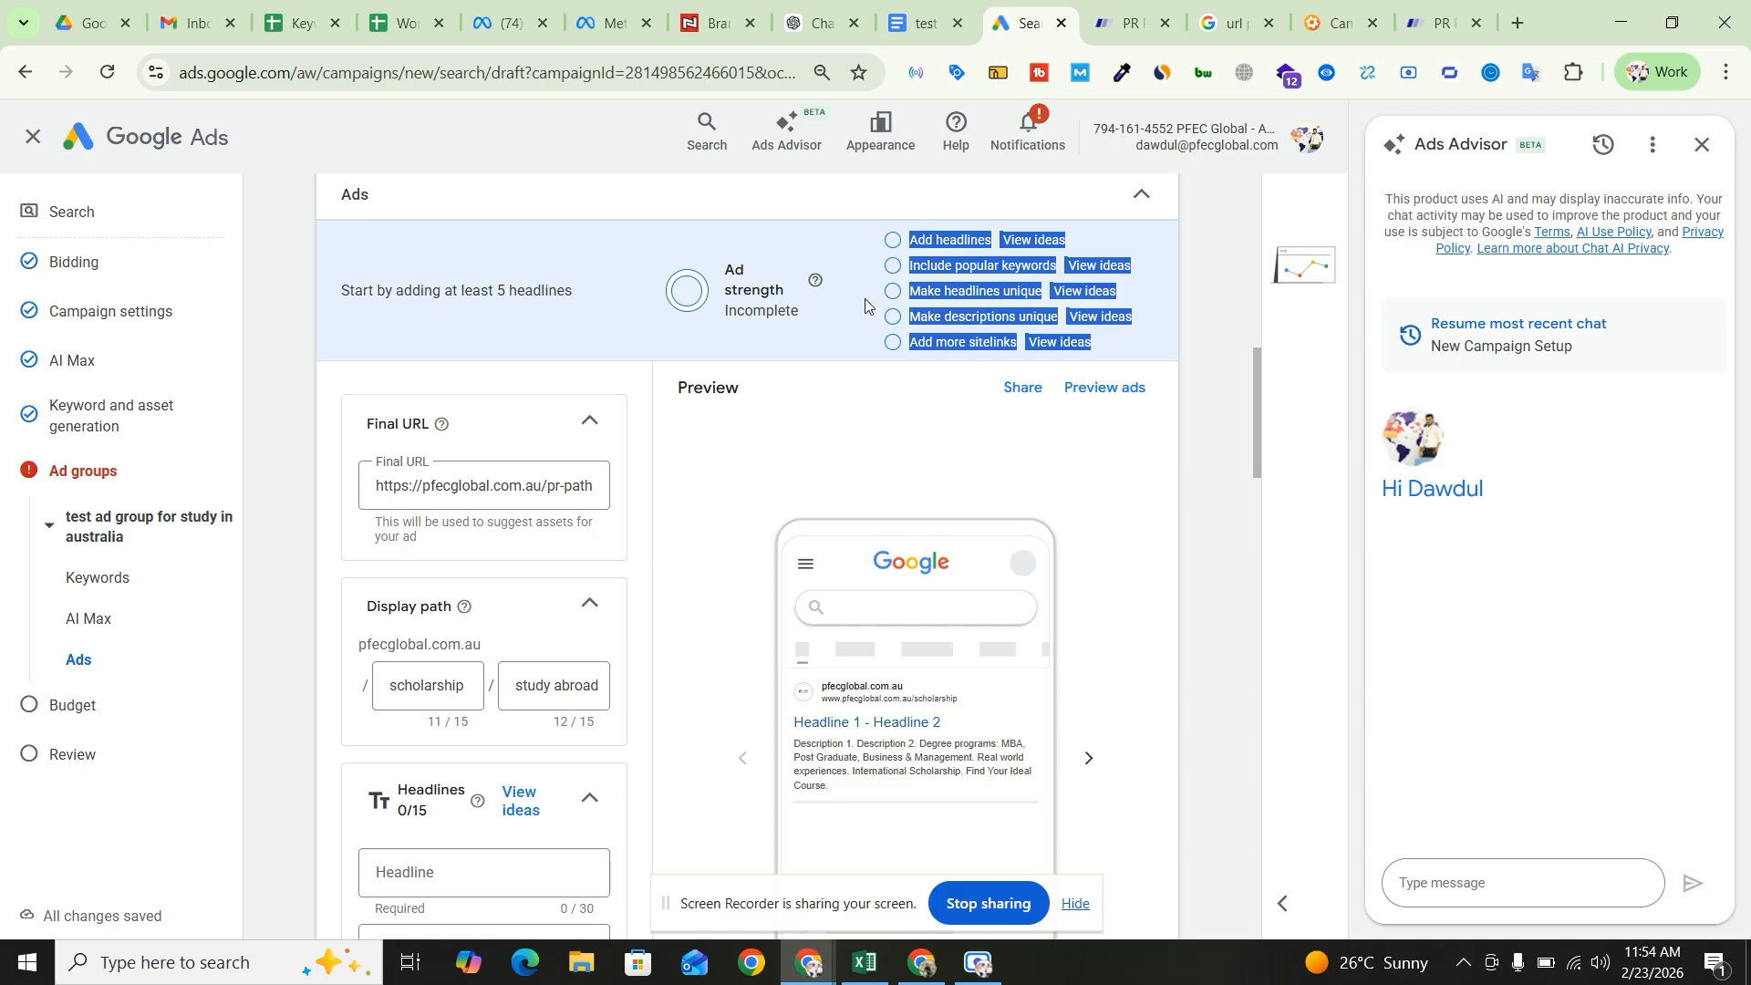
{"action": "scroll", "coordinate": [717, 481], "scroll_direction": "down", "scroll_amount": 3}
{"action": "scroll", "coordinate": [704, 481], "scroll_direction": "down", "scroll_amount": 1}
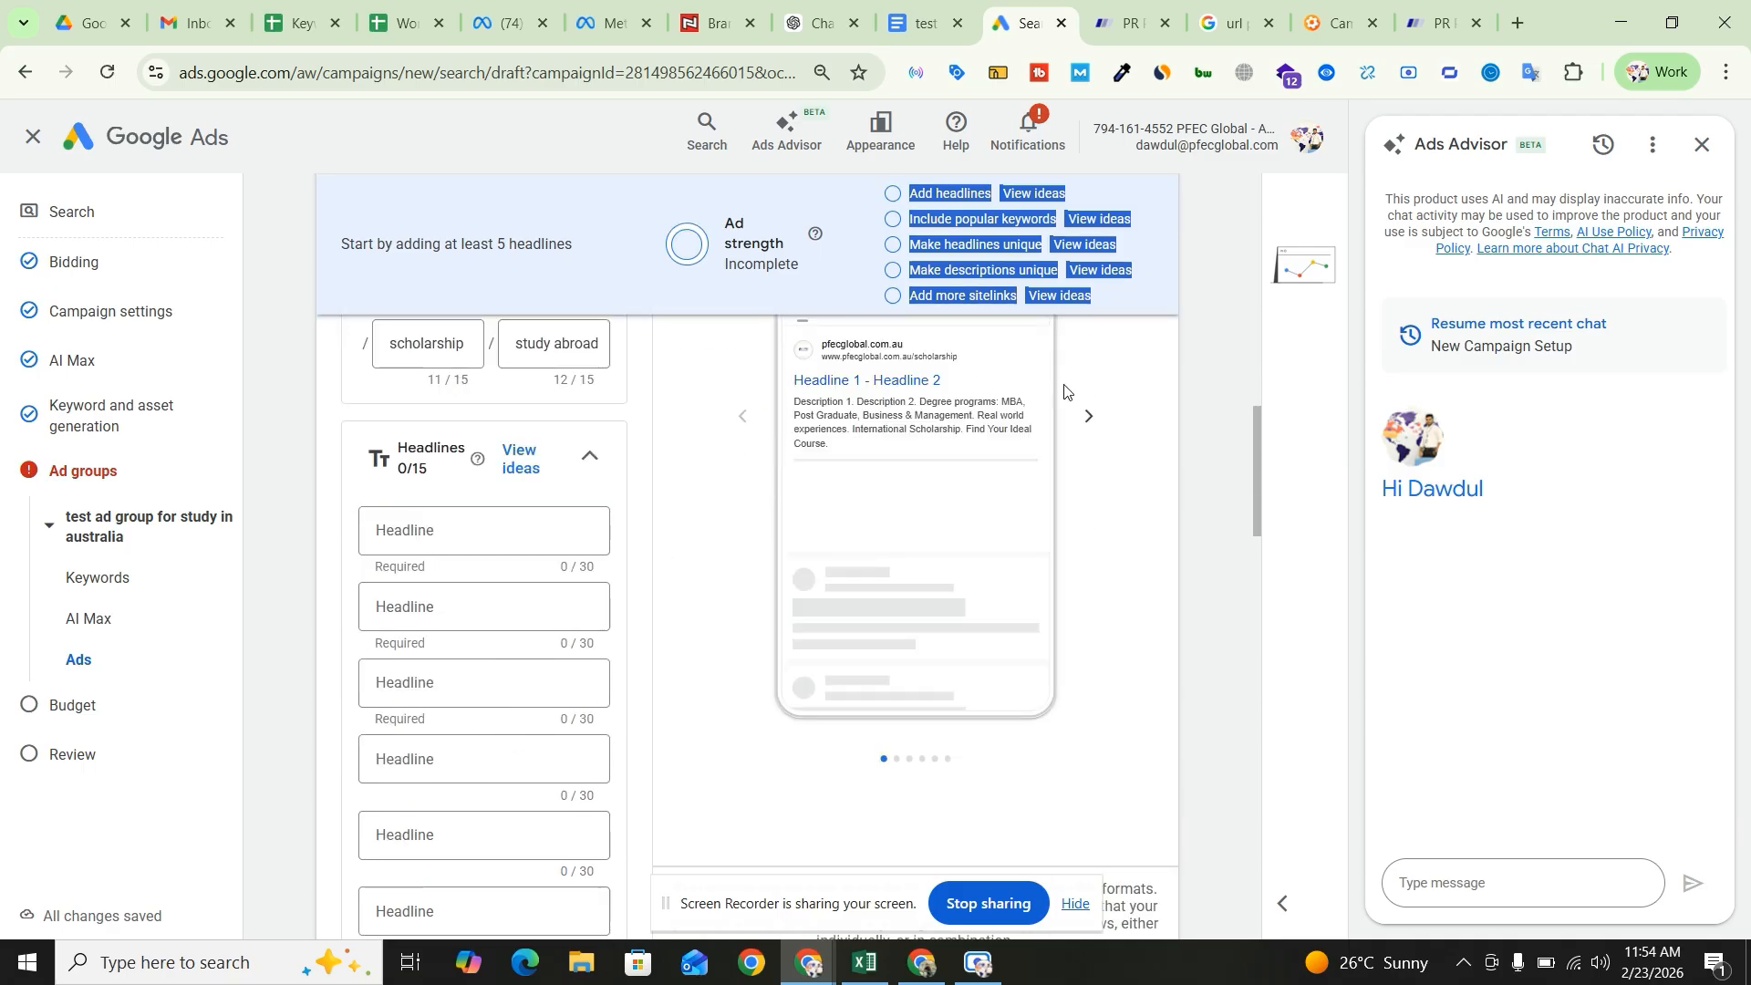
{"action": "left_click", "coordinate": [1170, 493]}
- Copy "Study in Australia 2026 Intake" from the "test ads" document into the ad's first headline in Google Ads
{"action": "left_click", "coordinate": [919, 24]}
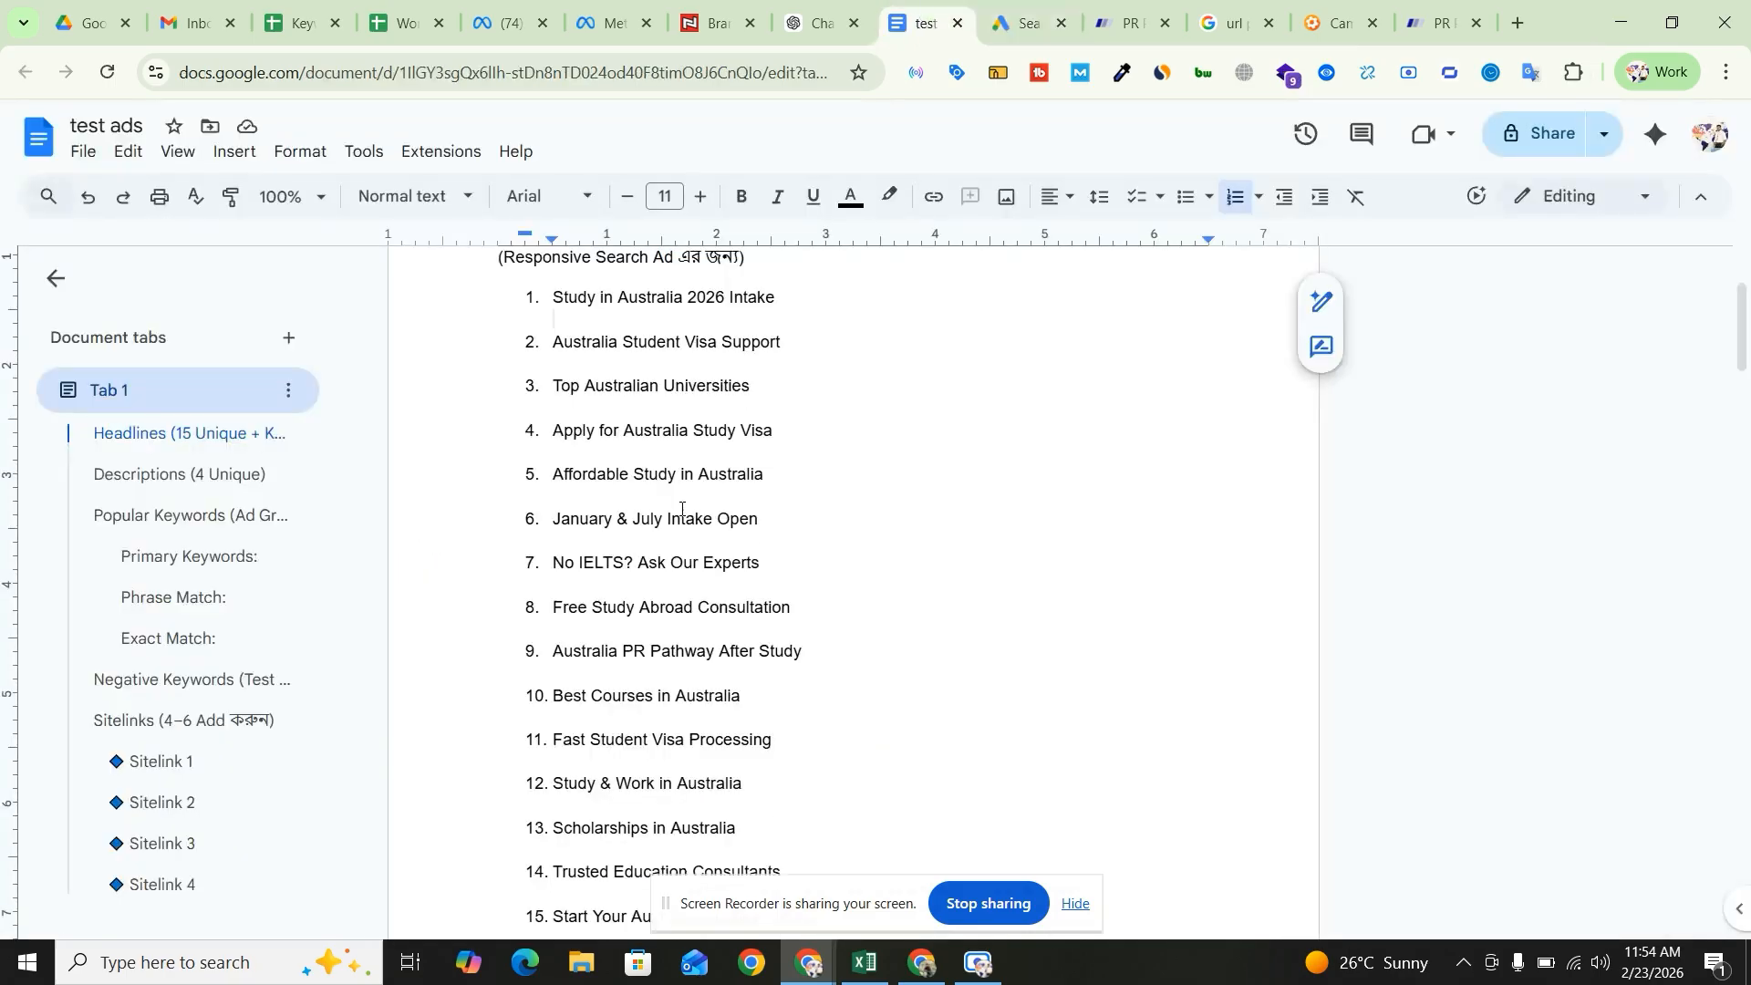
{"action": "scroll", "coordinate": [681, 509], "scroll_direction": "up", "scroll_amount": 1}
{"action": "left_click", "coordinate": [693, 567]}
{"action": "left_click_drag", "start_coordinate": [560, 412], "coordinate": [795, 422]}
{"action": "key", "text": "ctrl+c"}
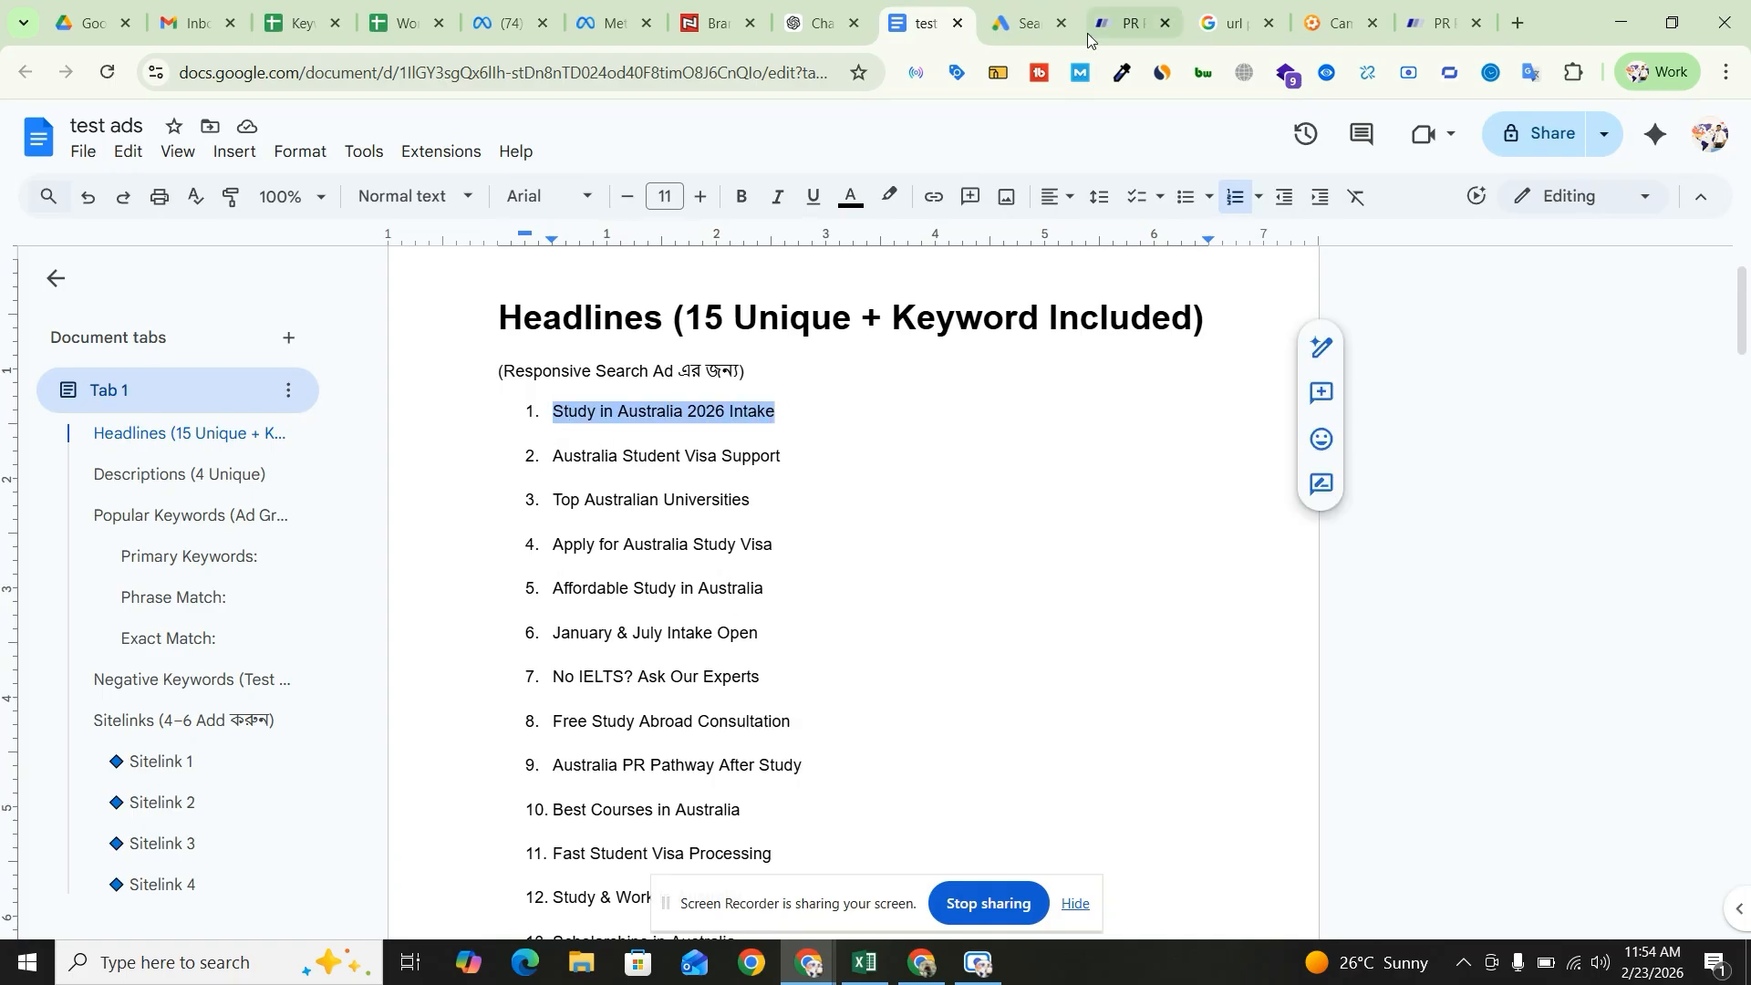
{"action": "left_click", "coordinate": [1022, 23]}
{"action": "left_click", "coordinate": [489, 527]}
{"action": "key", "text": "ctrl+v"}
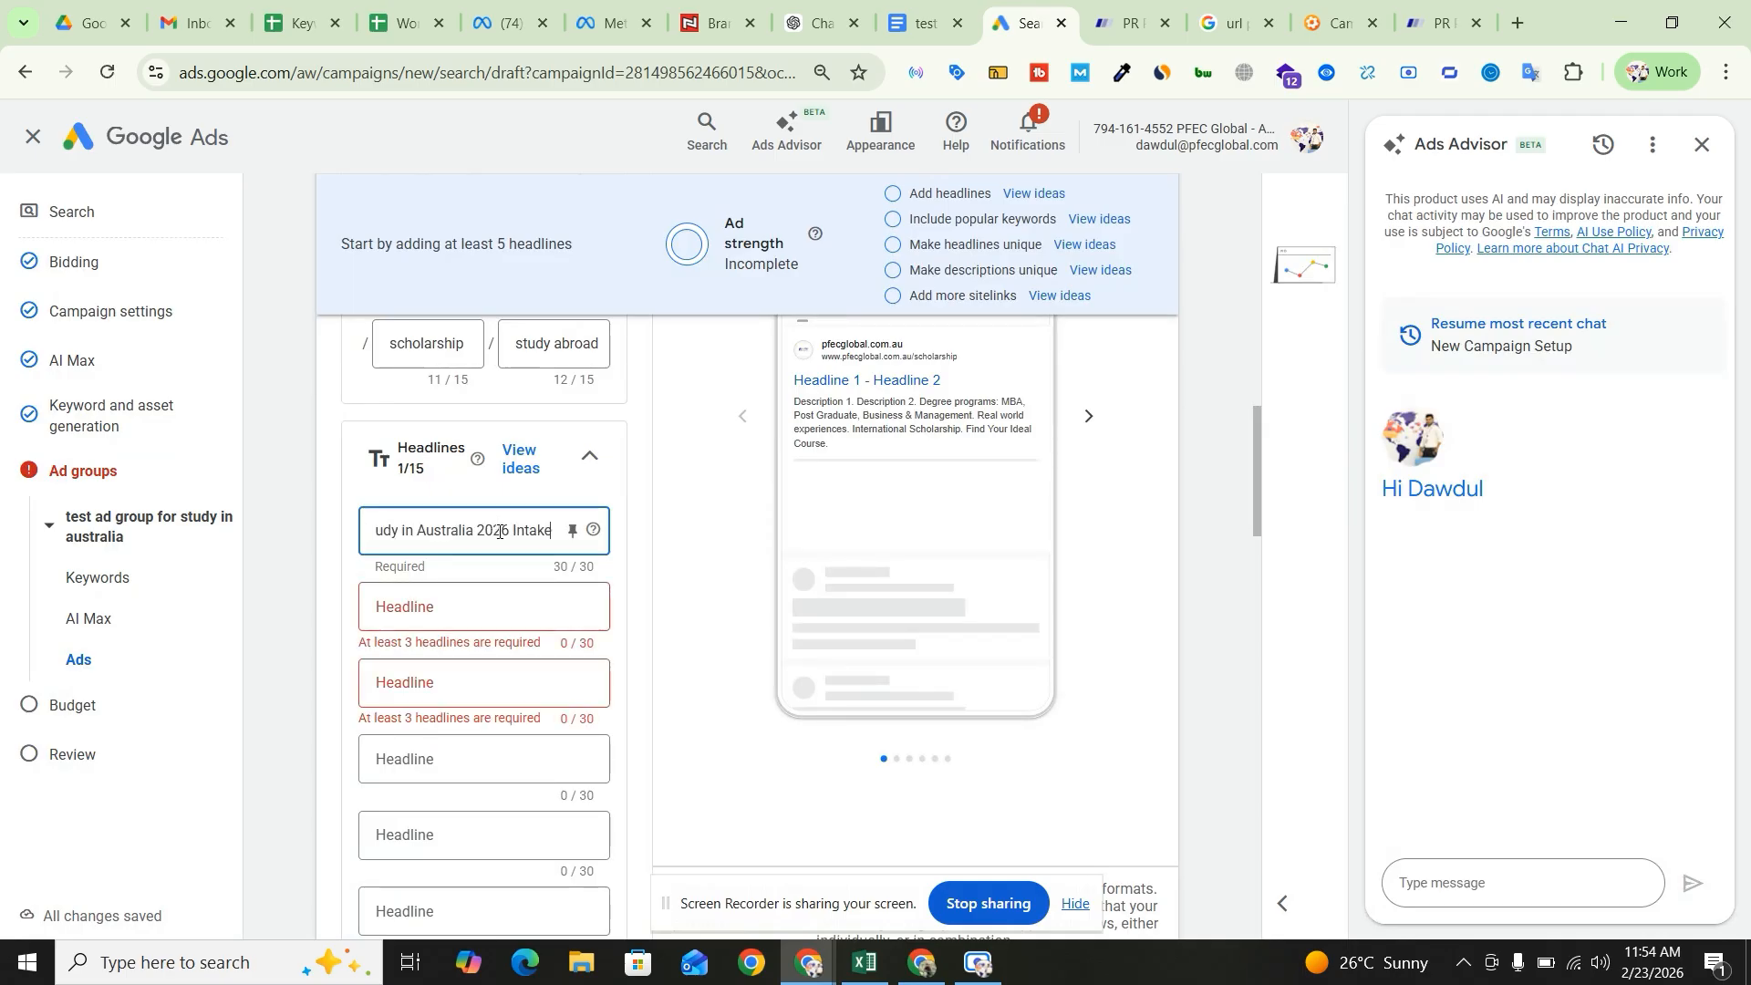
- Copy "Australia Student Visa Support" from the "test ads" document into the second headline in Google Ads
{"action": "left_click", "coordinate": [910, 13]}
{"action": "left_click", "coordinate": [617, 460]}
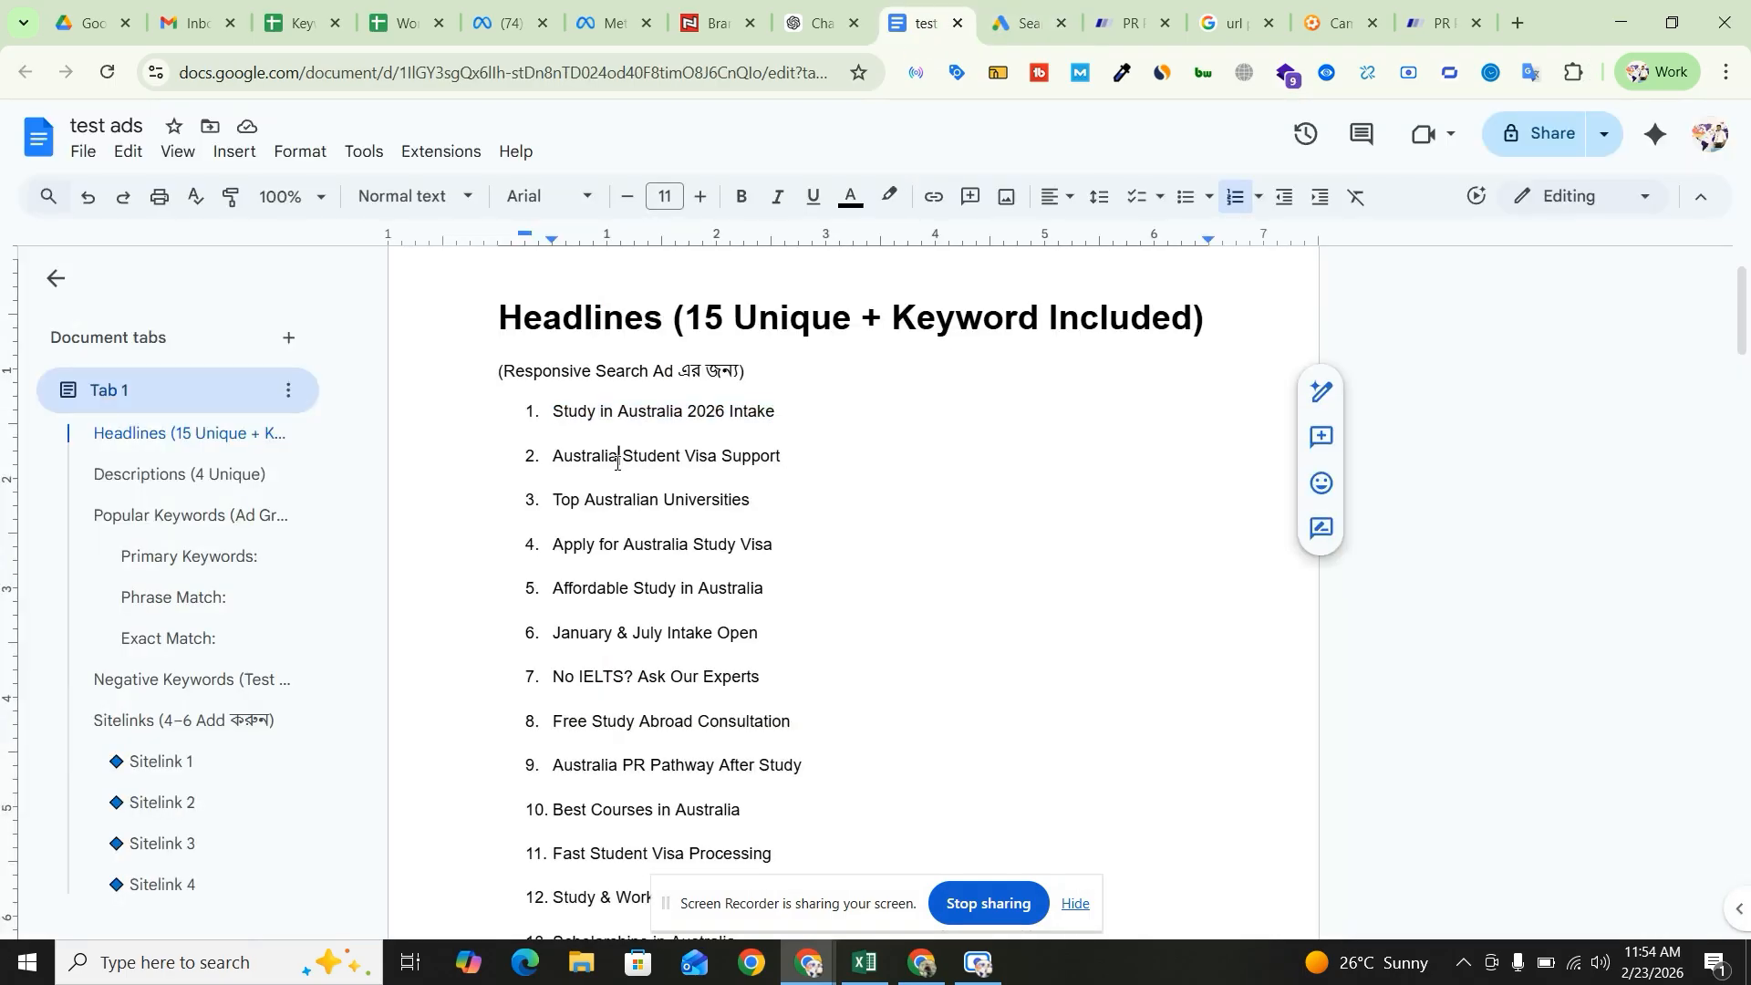
{"action": "left_click_drag", "start_coordinate": [554, 458], "coordinate": [787, 457]}
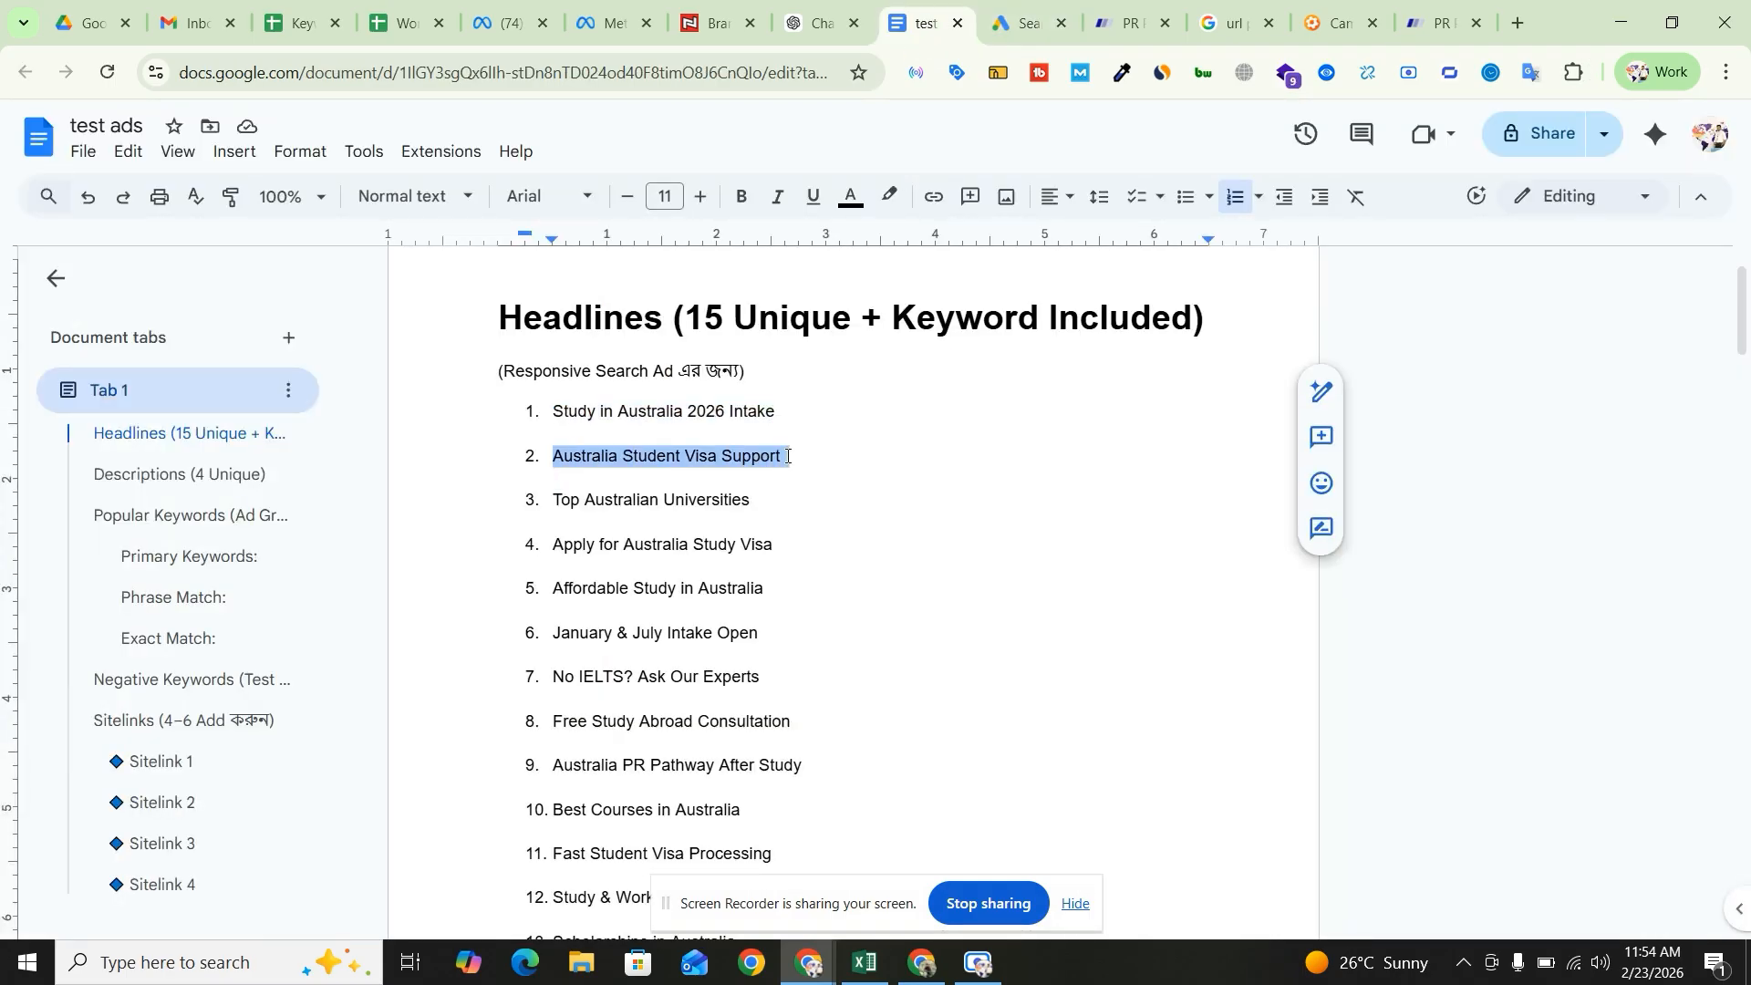
{"action": "key", "text": "ctrl+c"}
{"action": "left_click", "coordinate": [1026, 23]}
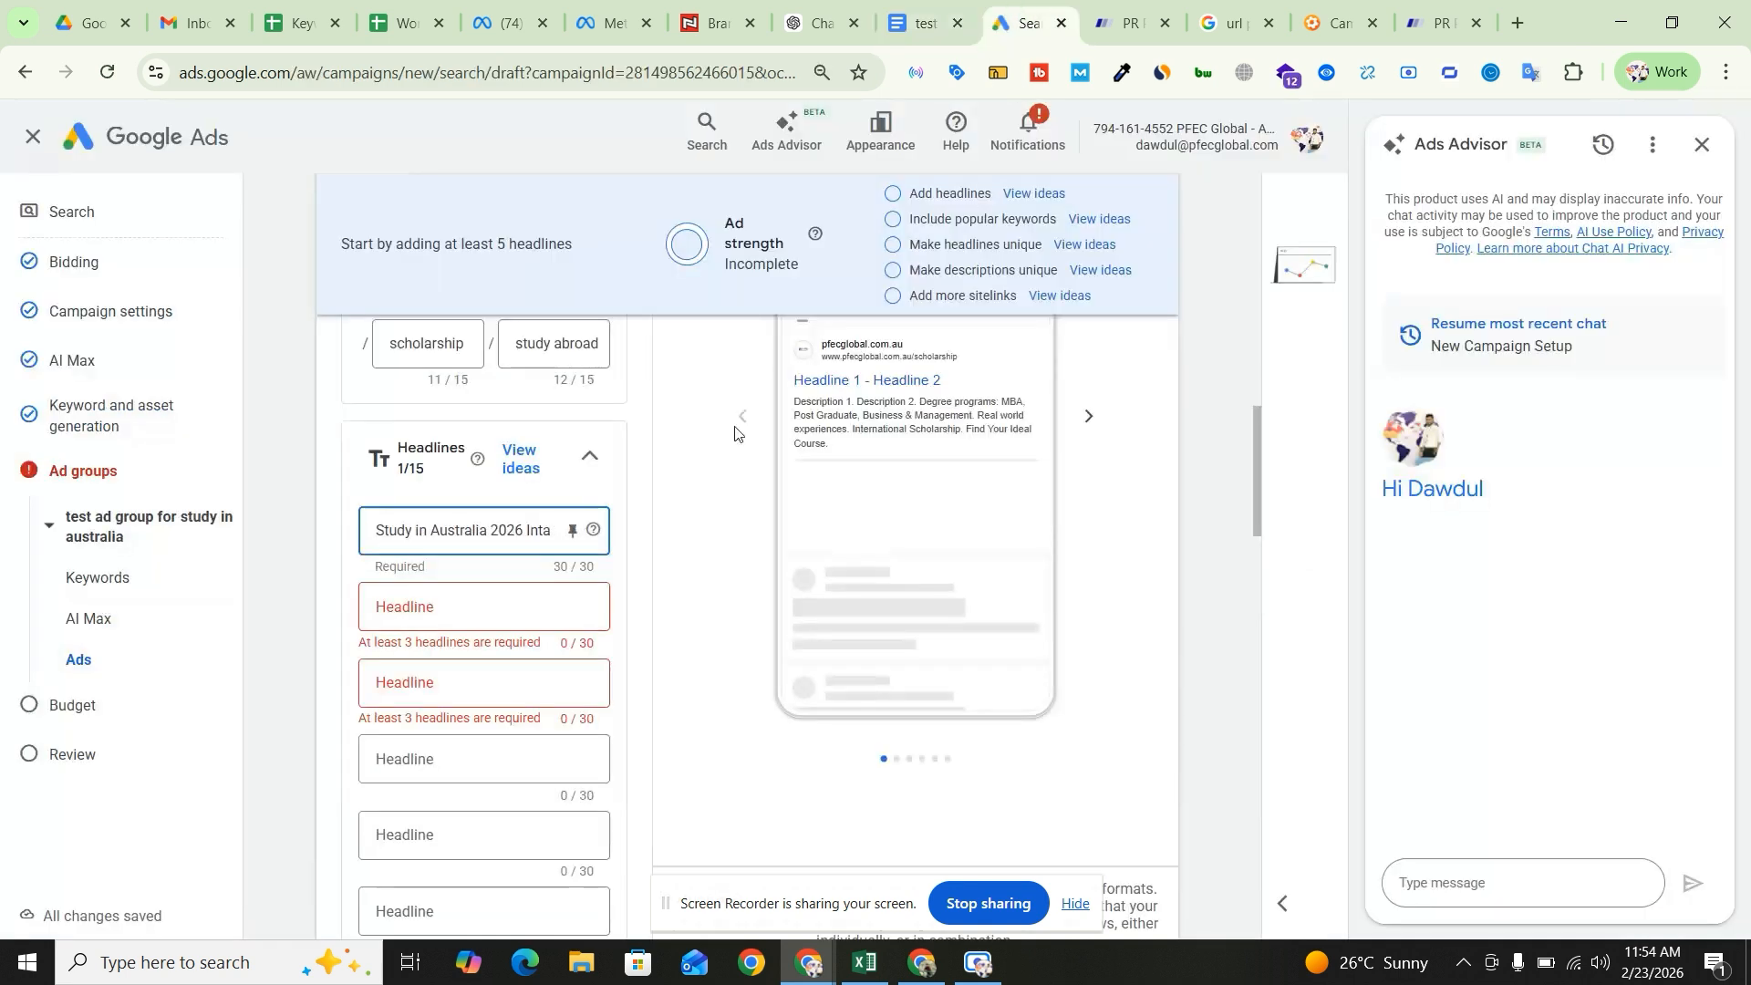
{"action": "left_click", "coordinate": [477, 602]}
{"action": "key", "text": "ctrl+v"}
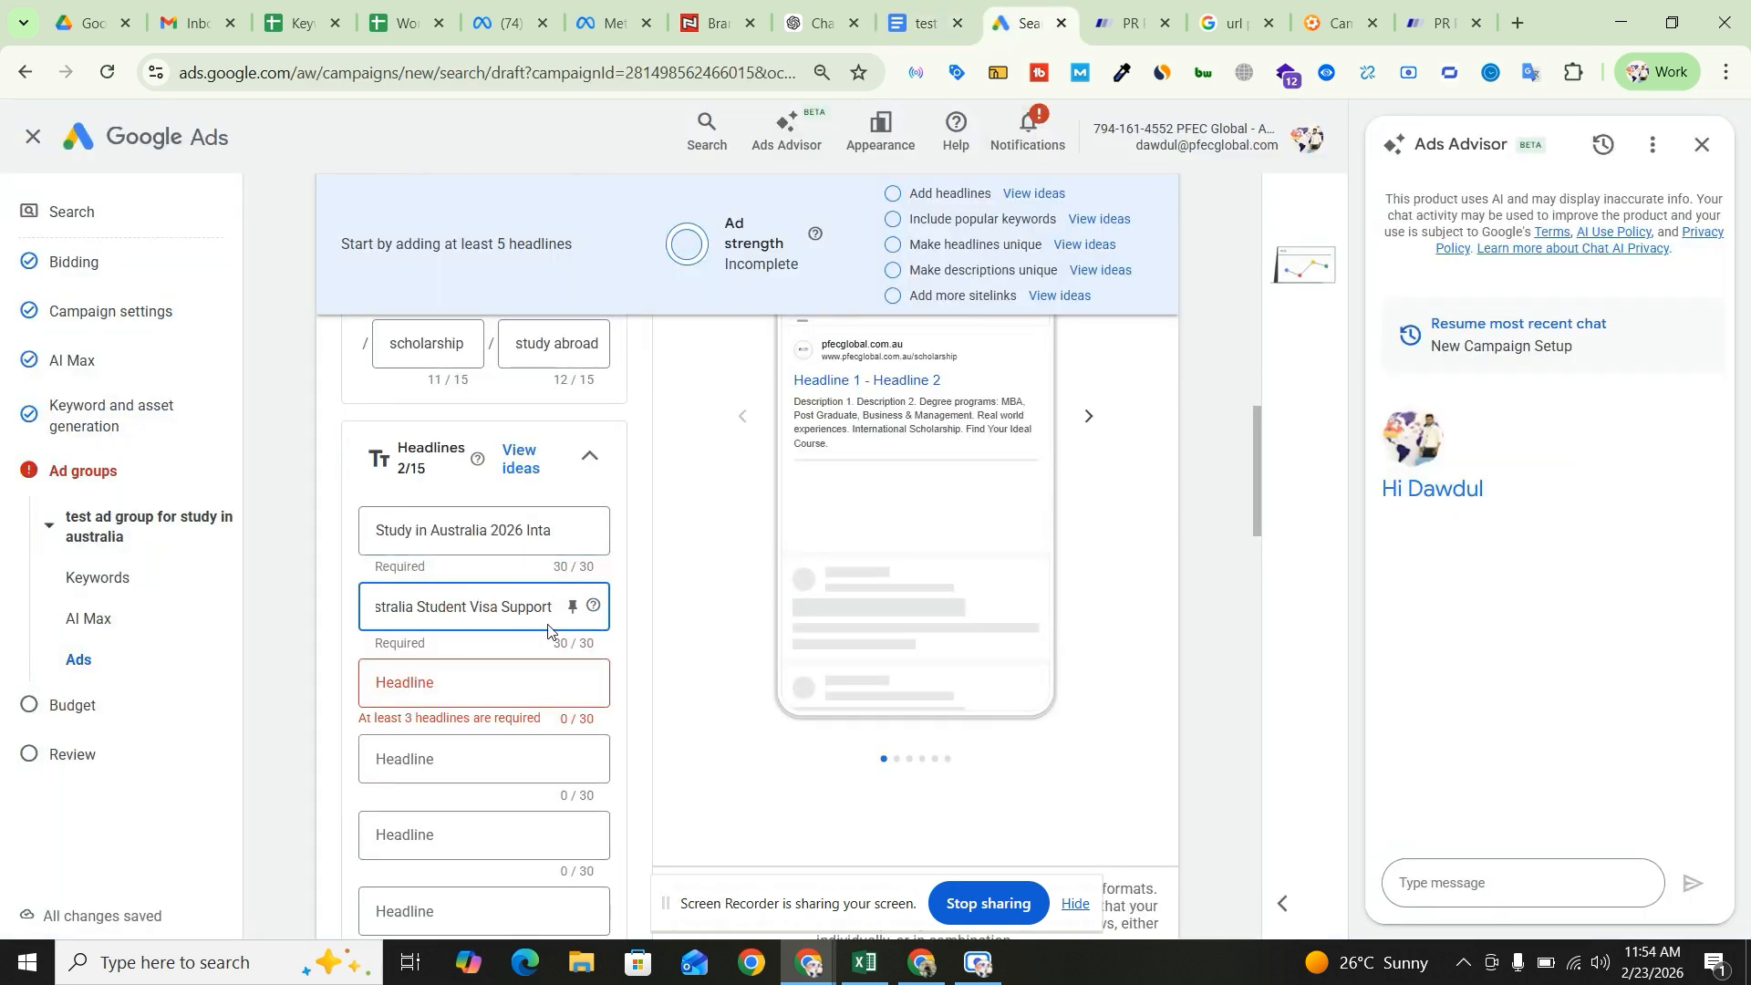
- Copy "Top Australian Universities" from the "test ads" document into the third headline in Google Ads
{"action": "left_click", "coordinate": [923, 23]}
{"action": "left_click", "coordinate": [659, 521]}
{"action": "left_click_drag", "start_coordinate": [748, 502], "coordinate": [550, 503]}
{"action": "left_click", "coordinate": [1022, 23]}
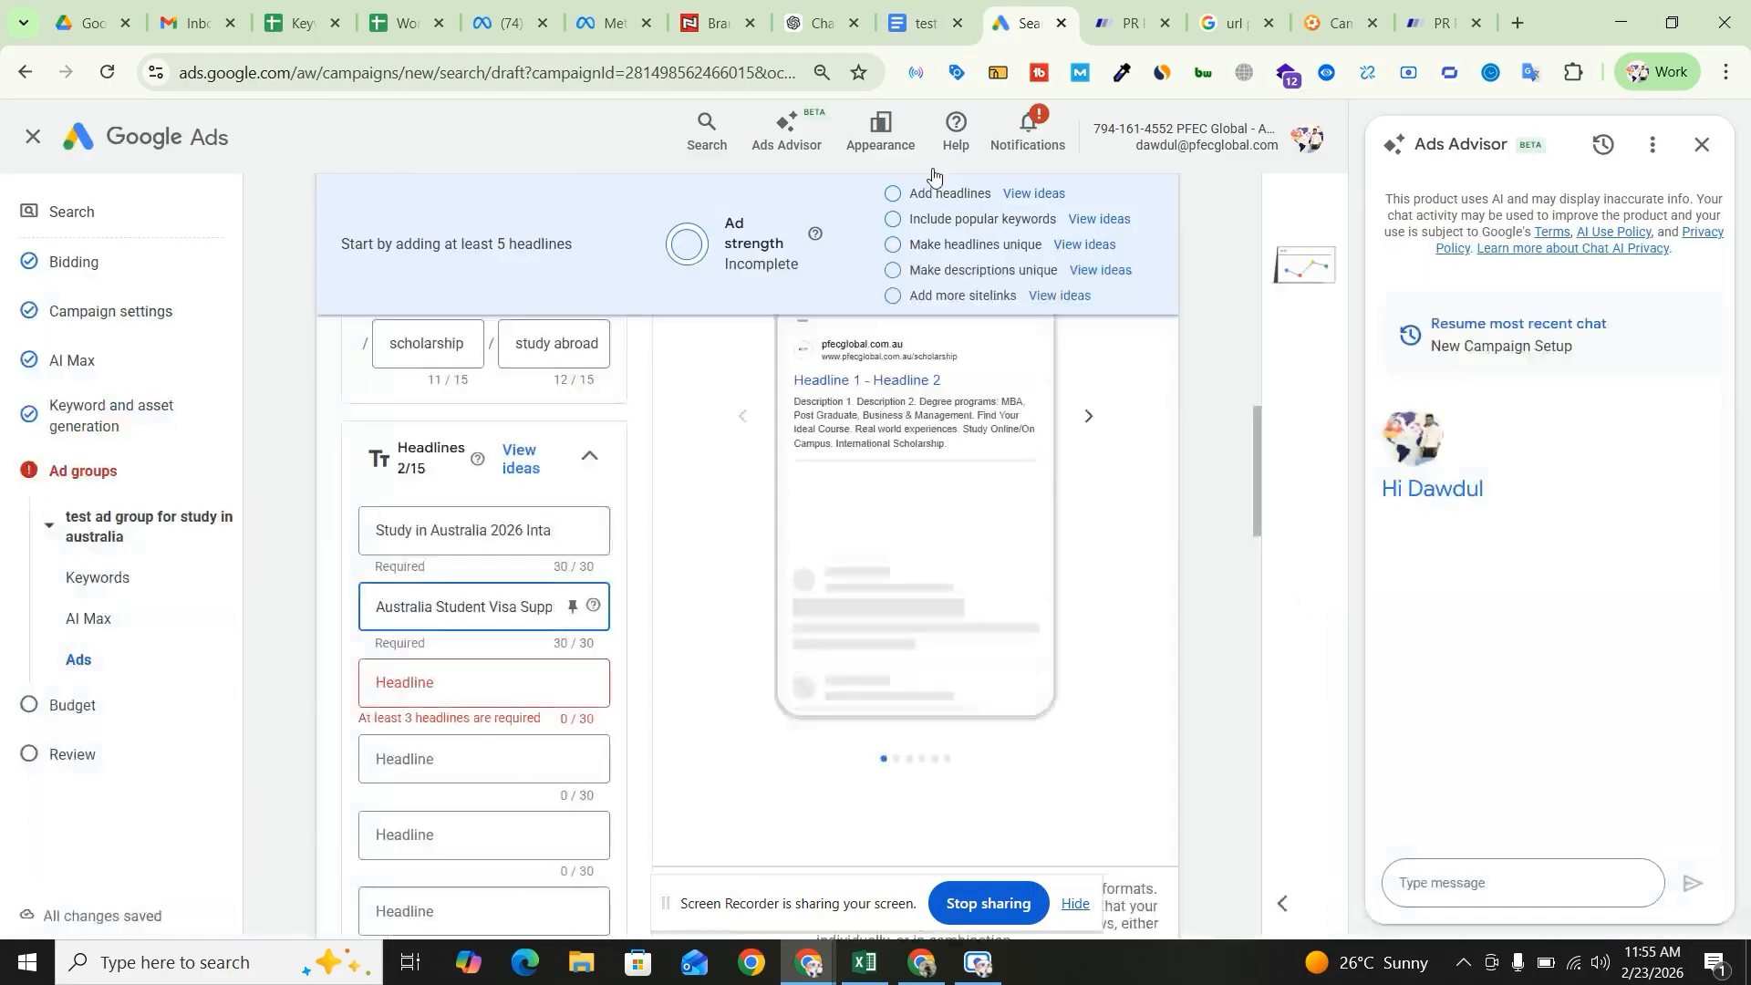
{"action": "left_click", "coordinate": [484, 681]}
{"action": "key", "text": "ctrl+v"}
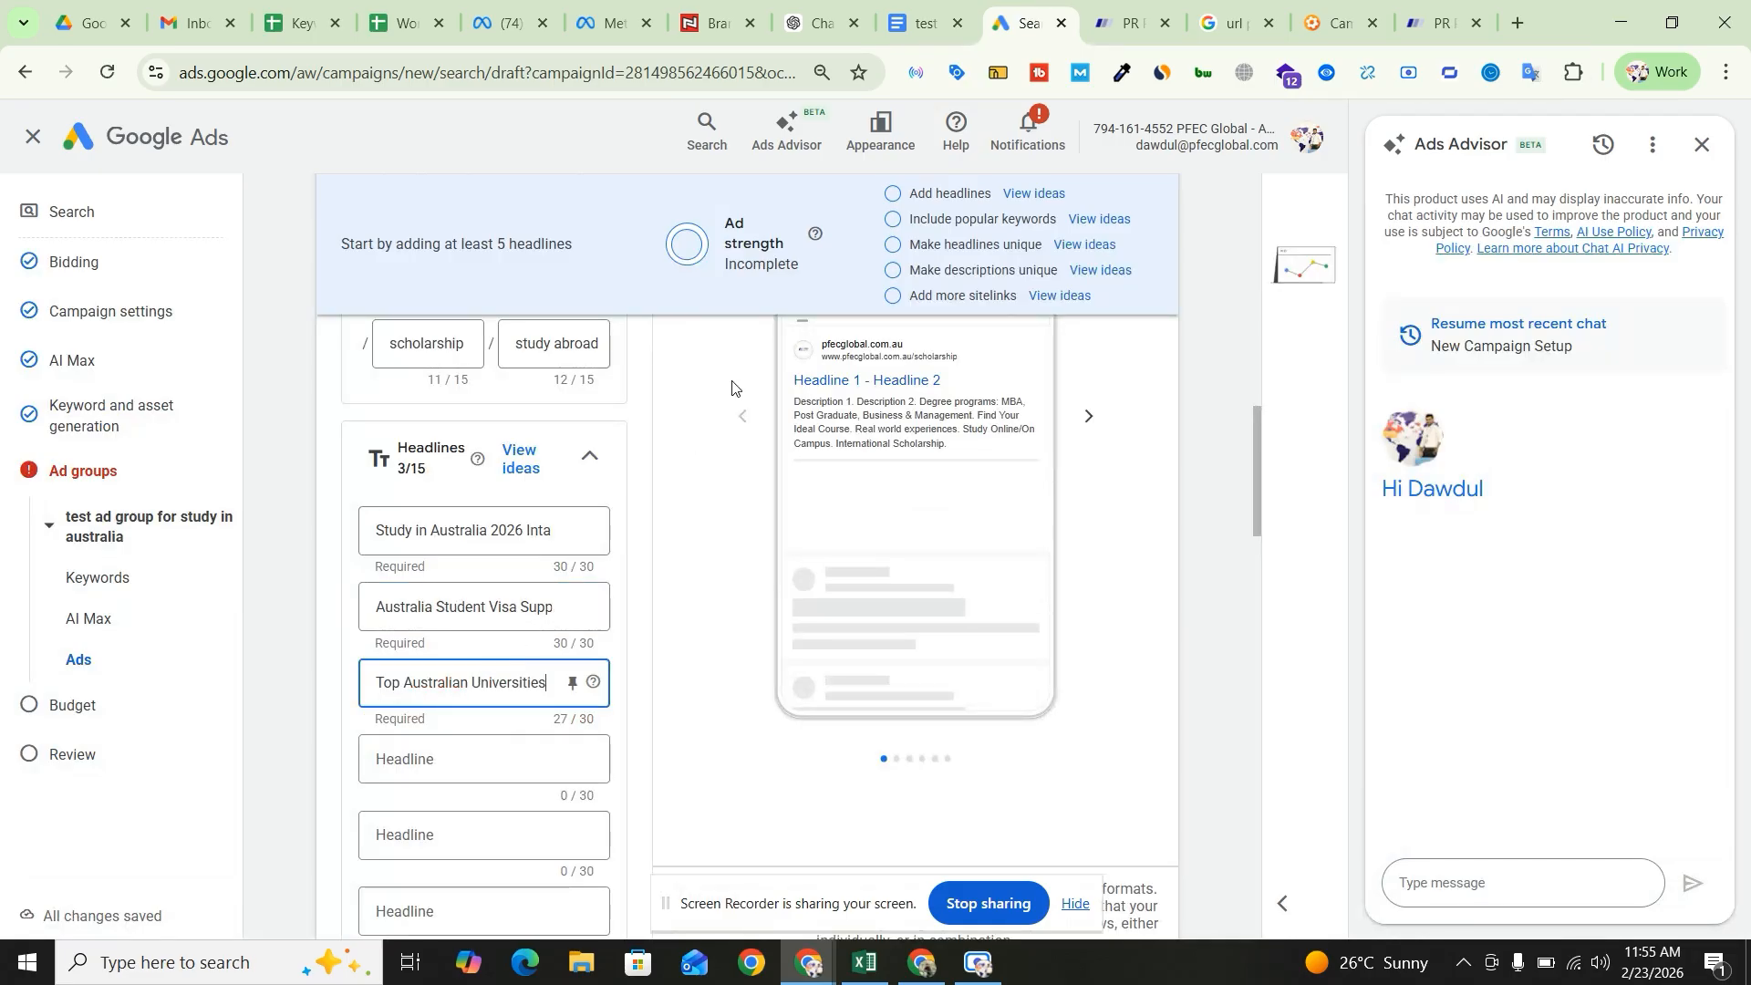
- Copy "Apply for Australia Study Visa" from the "test ads" document into the fourth headline in Google Ads
{"action": "left_click", "coordinate": [925, 23]}
{"action": "double_click", "coordinate": [703, 521]}
{"action": "left_click_drag", "start_coordinate": [771, 545], "coordinate": [551, 544]}
{"action": "left_click", "coordinate": [1046, 5]}
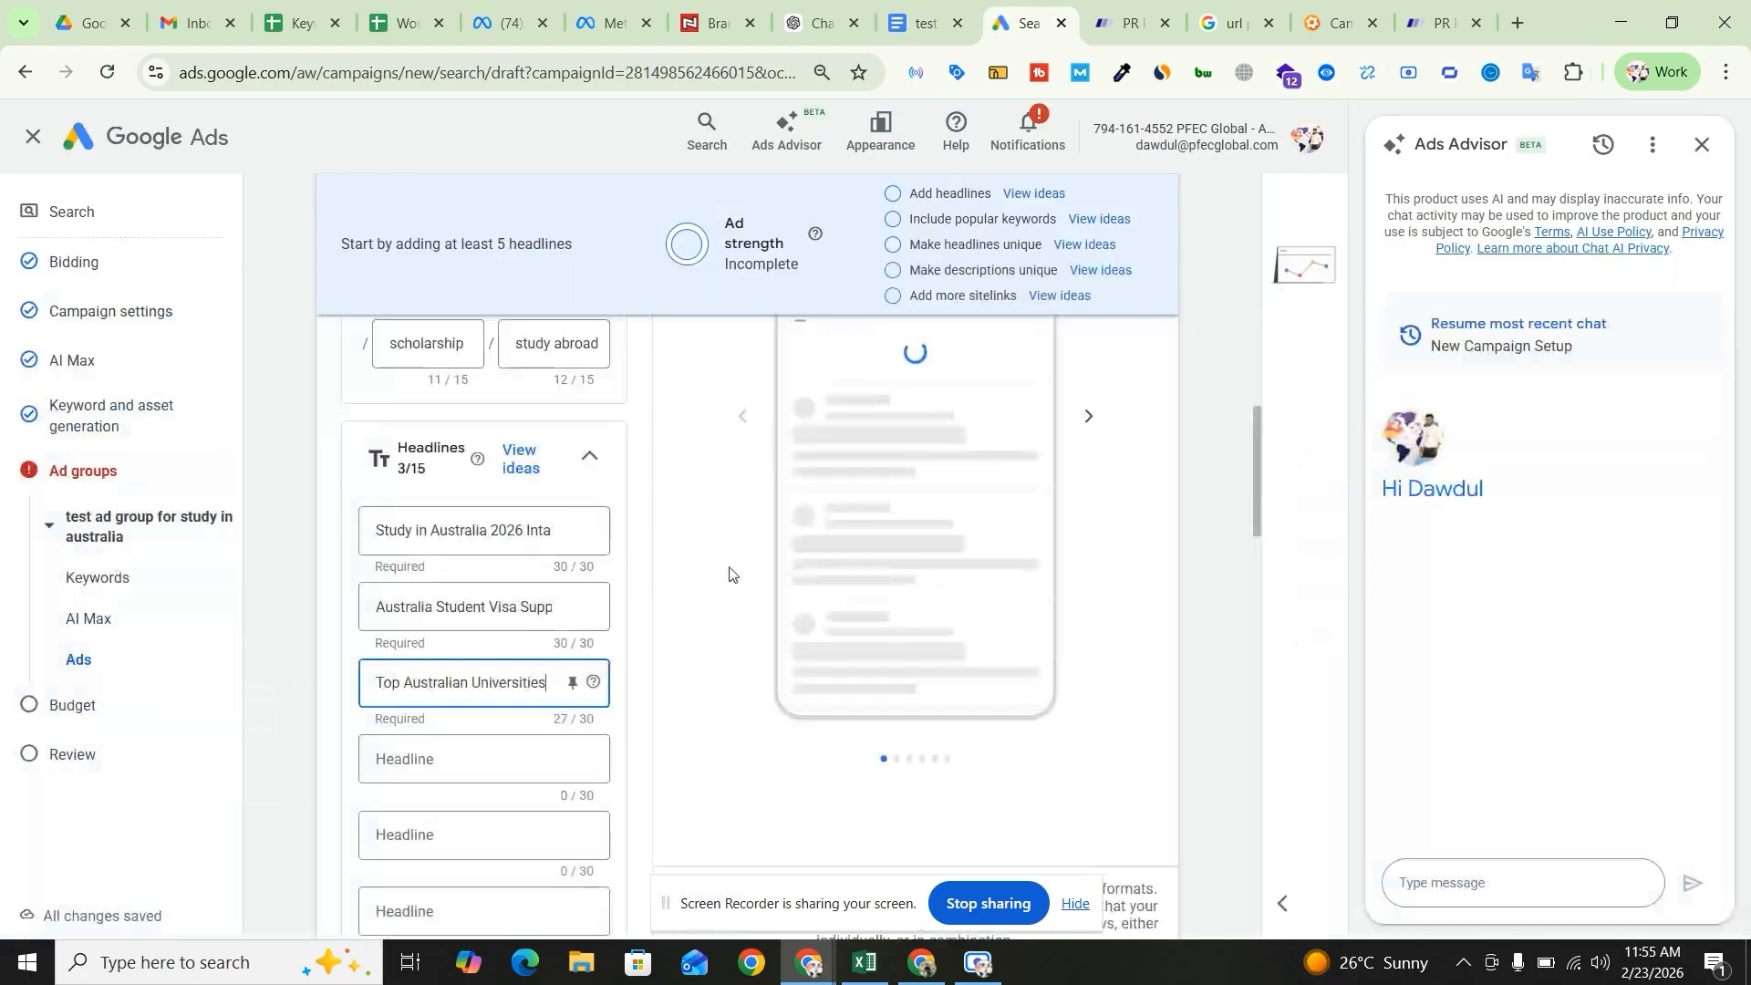
{"action": "left_click", "coordinate": [484, 759]}
{"action": "key", "text": "ctrl+v"}
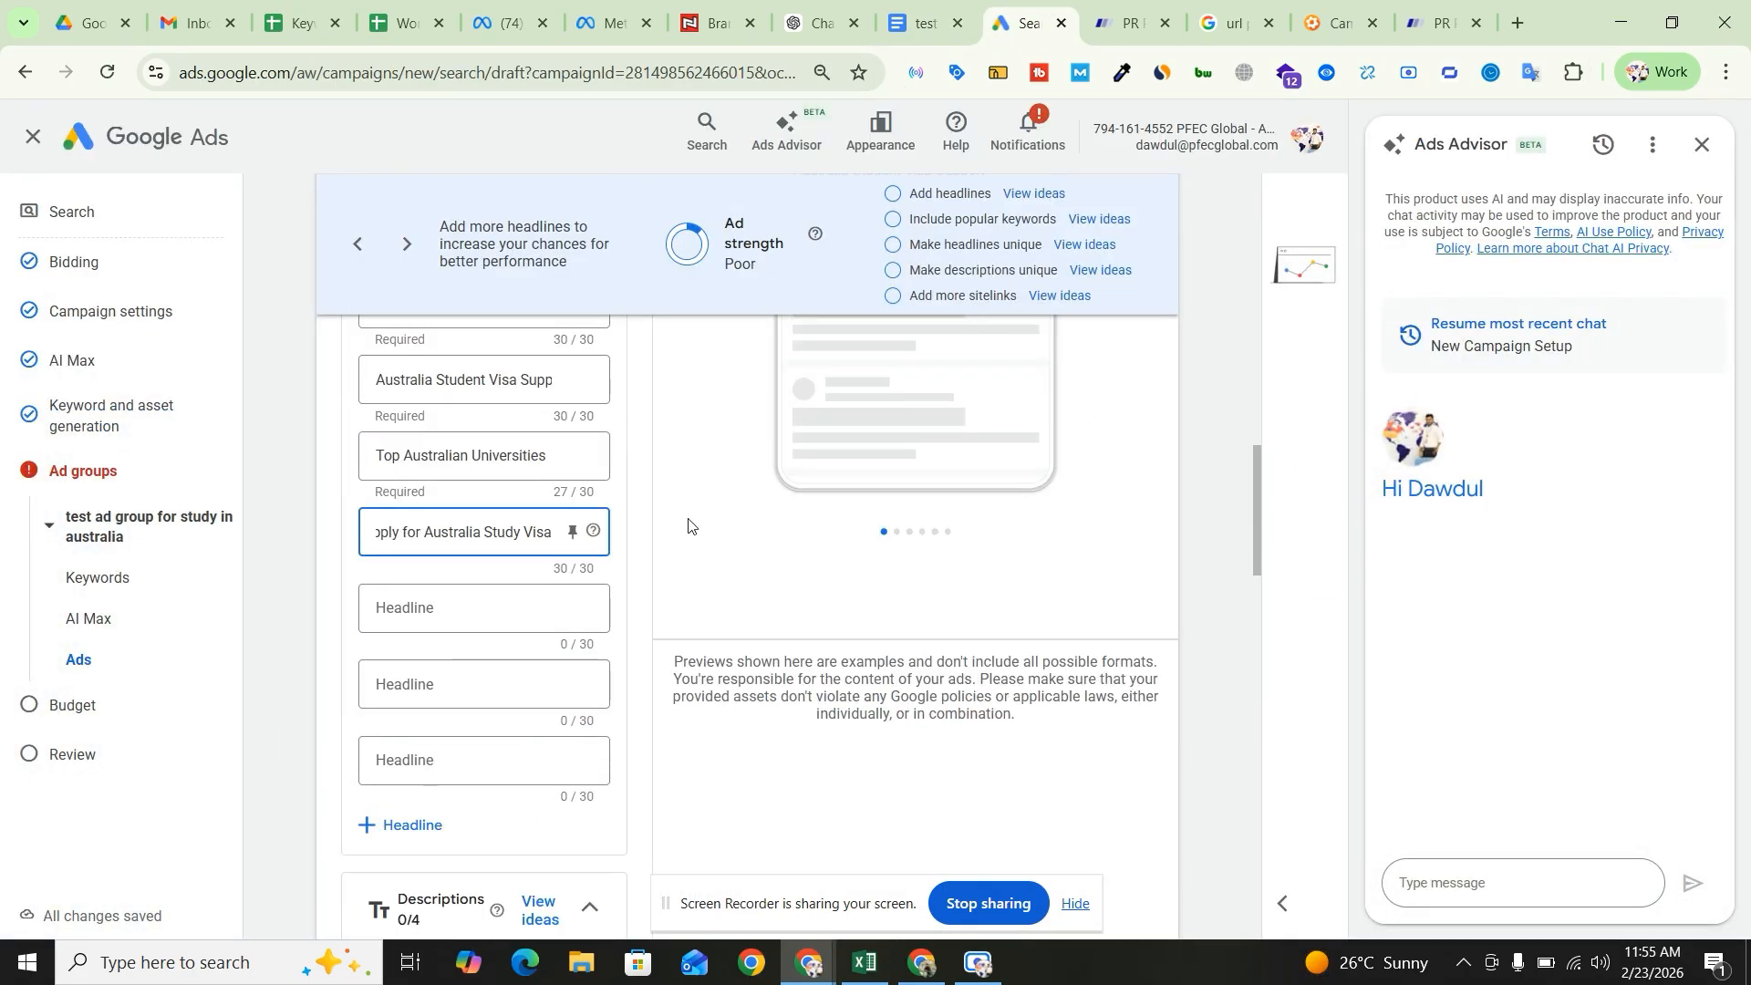
- Copy "Affordable Study in Australia" from the "test ads" document into the fifth headline in Google Ads
{"action": "left_click", "coordinate": [925, 23]}
{"action": "left_click", "coordinate": [647, 635]}
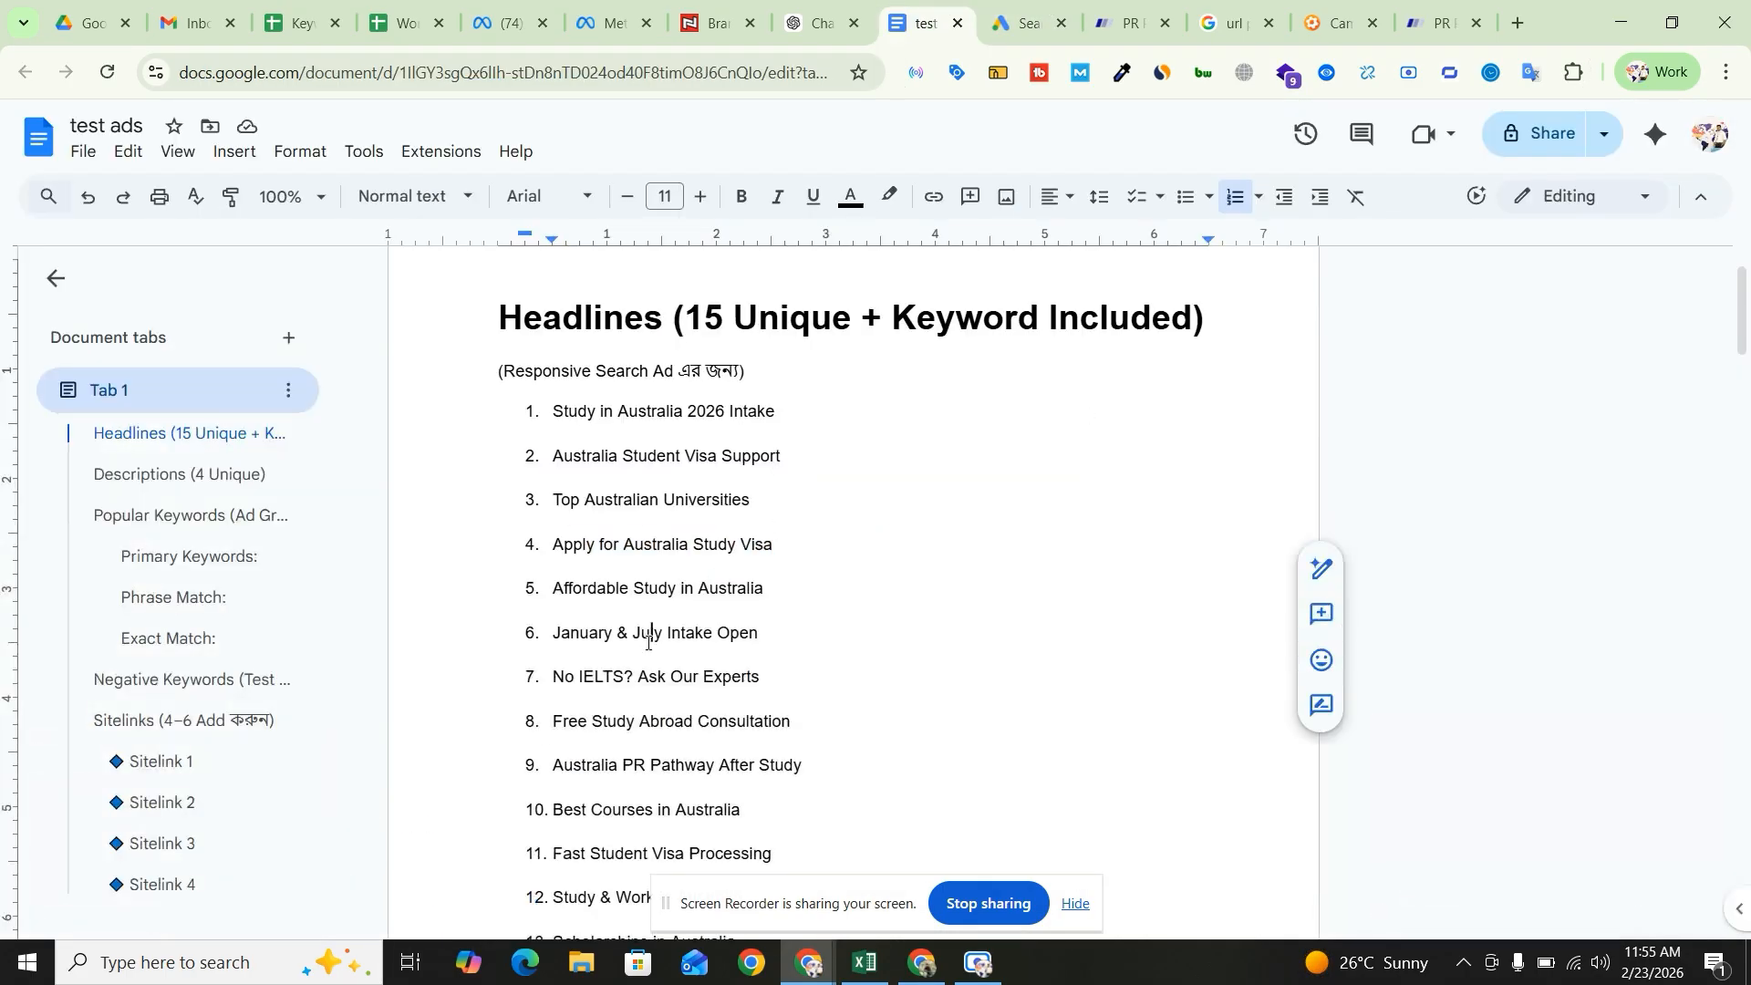
{"action": "left_click", "coordinate": [763, 588]}
{"action": "left_click_drag", "start_coordinate": [774, 591], "coordinate": [545, 580]}
{"action": "key", "text": "ctrl+c"}
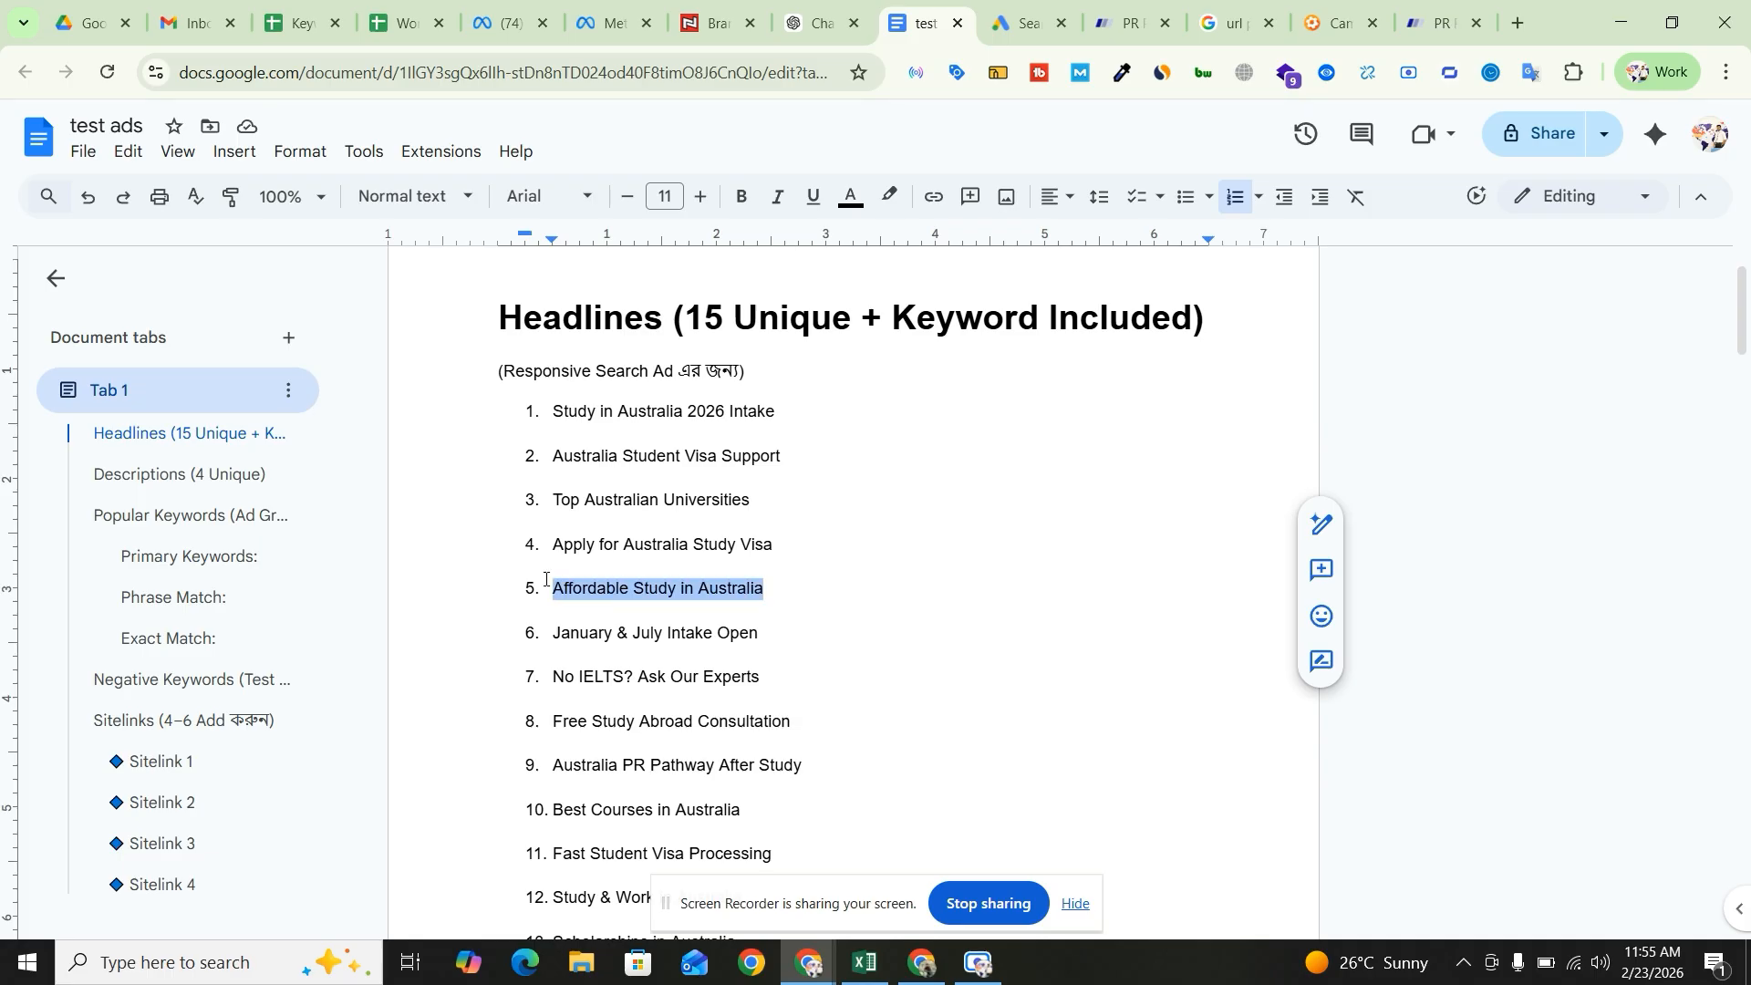
{"action": "left_click", "coordinate": [1026, 23]}
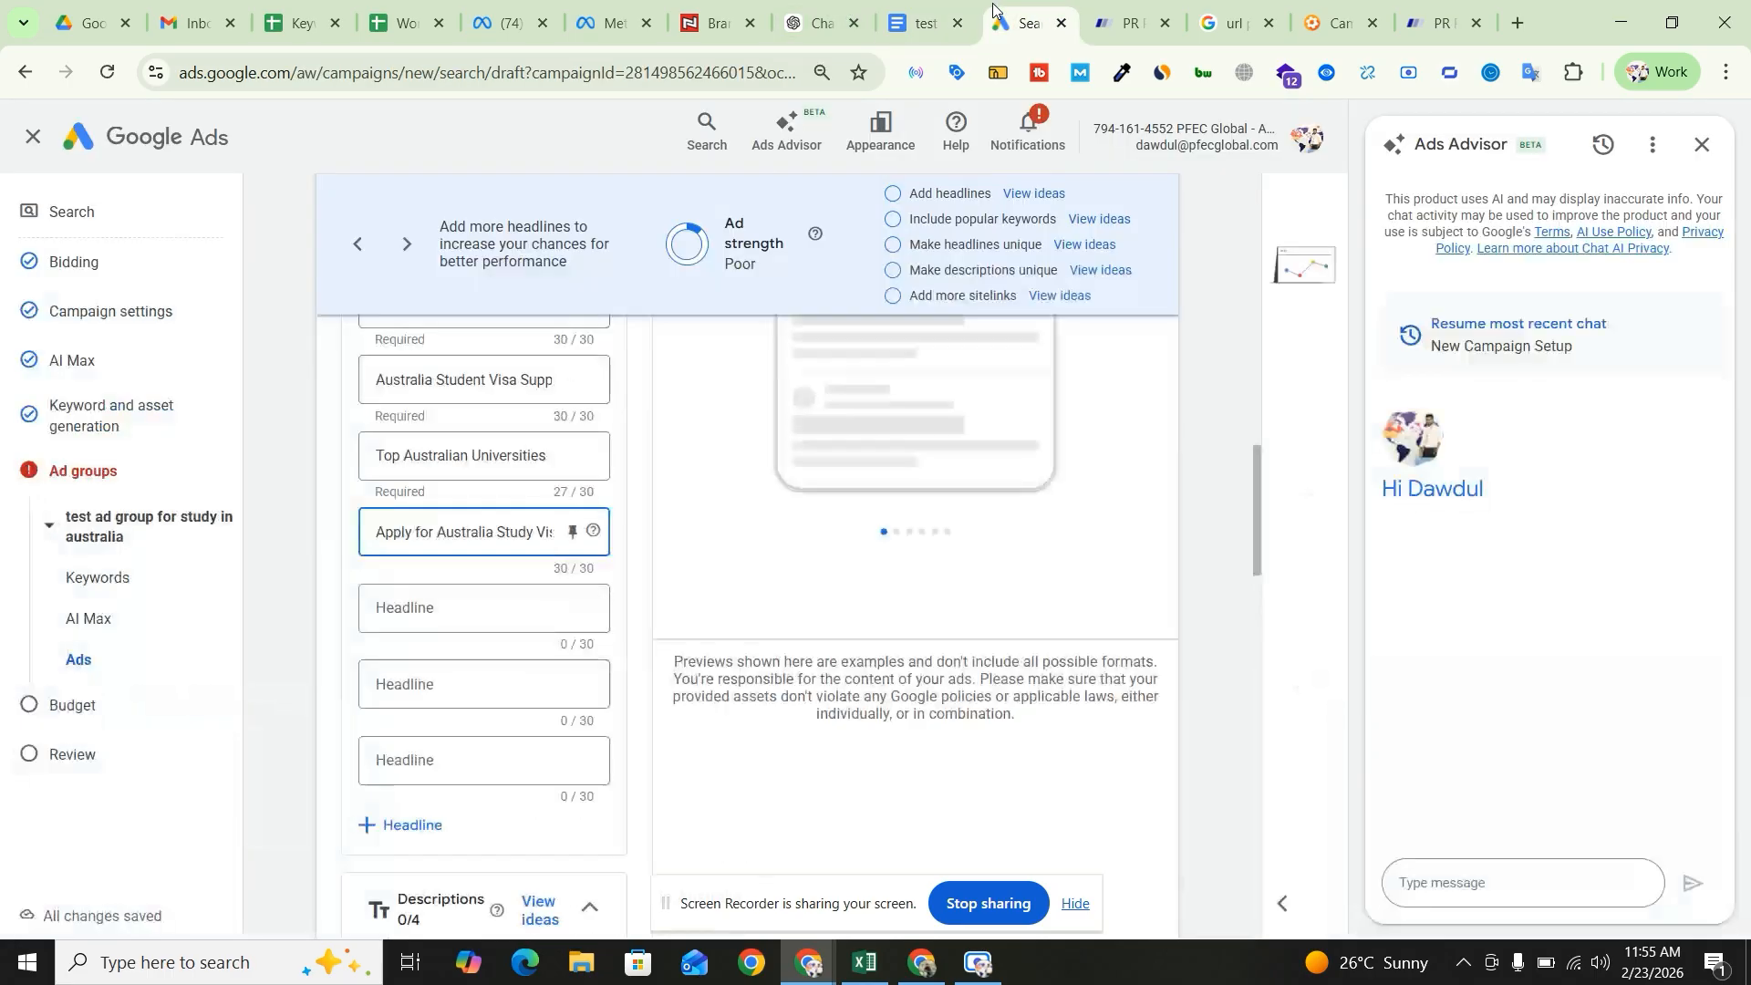
{"action": "left_click", "coordinate": [457, 605]}
{"action": "key", "text": "ctrl+v"}
{"action": "scroll", "coordinate": [458, 607], "scroll_direction": "down", "scroll_amount": 3}
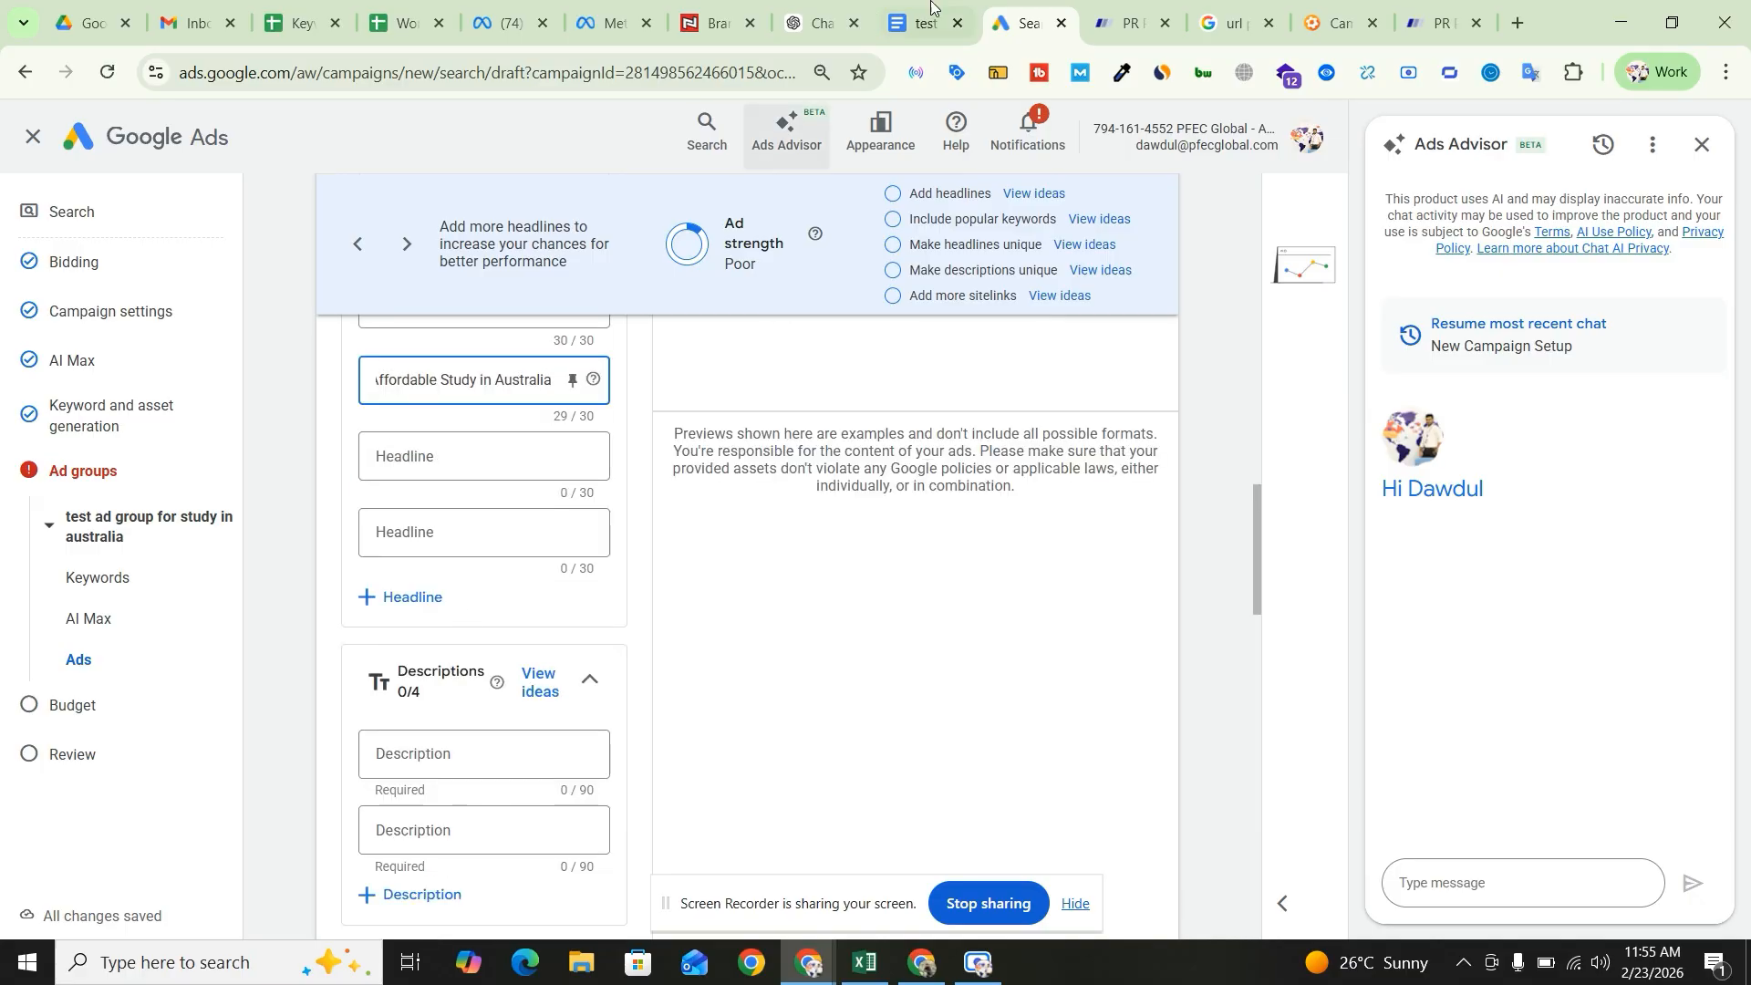
- Copy "January & July Intake Open" from the "test ads" document into the sixth headline in Google Ads
{"action": "left_click", "coordinate": [940, 14]}
{"action": "left_click", "coordinate": [719, 548]}
{"action": "left_click_drag", "start_coordinate": [760, 633], "coordinate": [559, 628]}
{"action": "key", "text": "ctrl+c"}
{"action": "key", "text": "ctrl+Tab"}
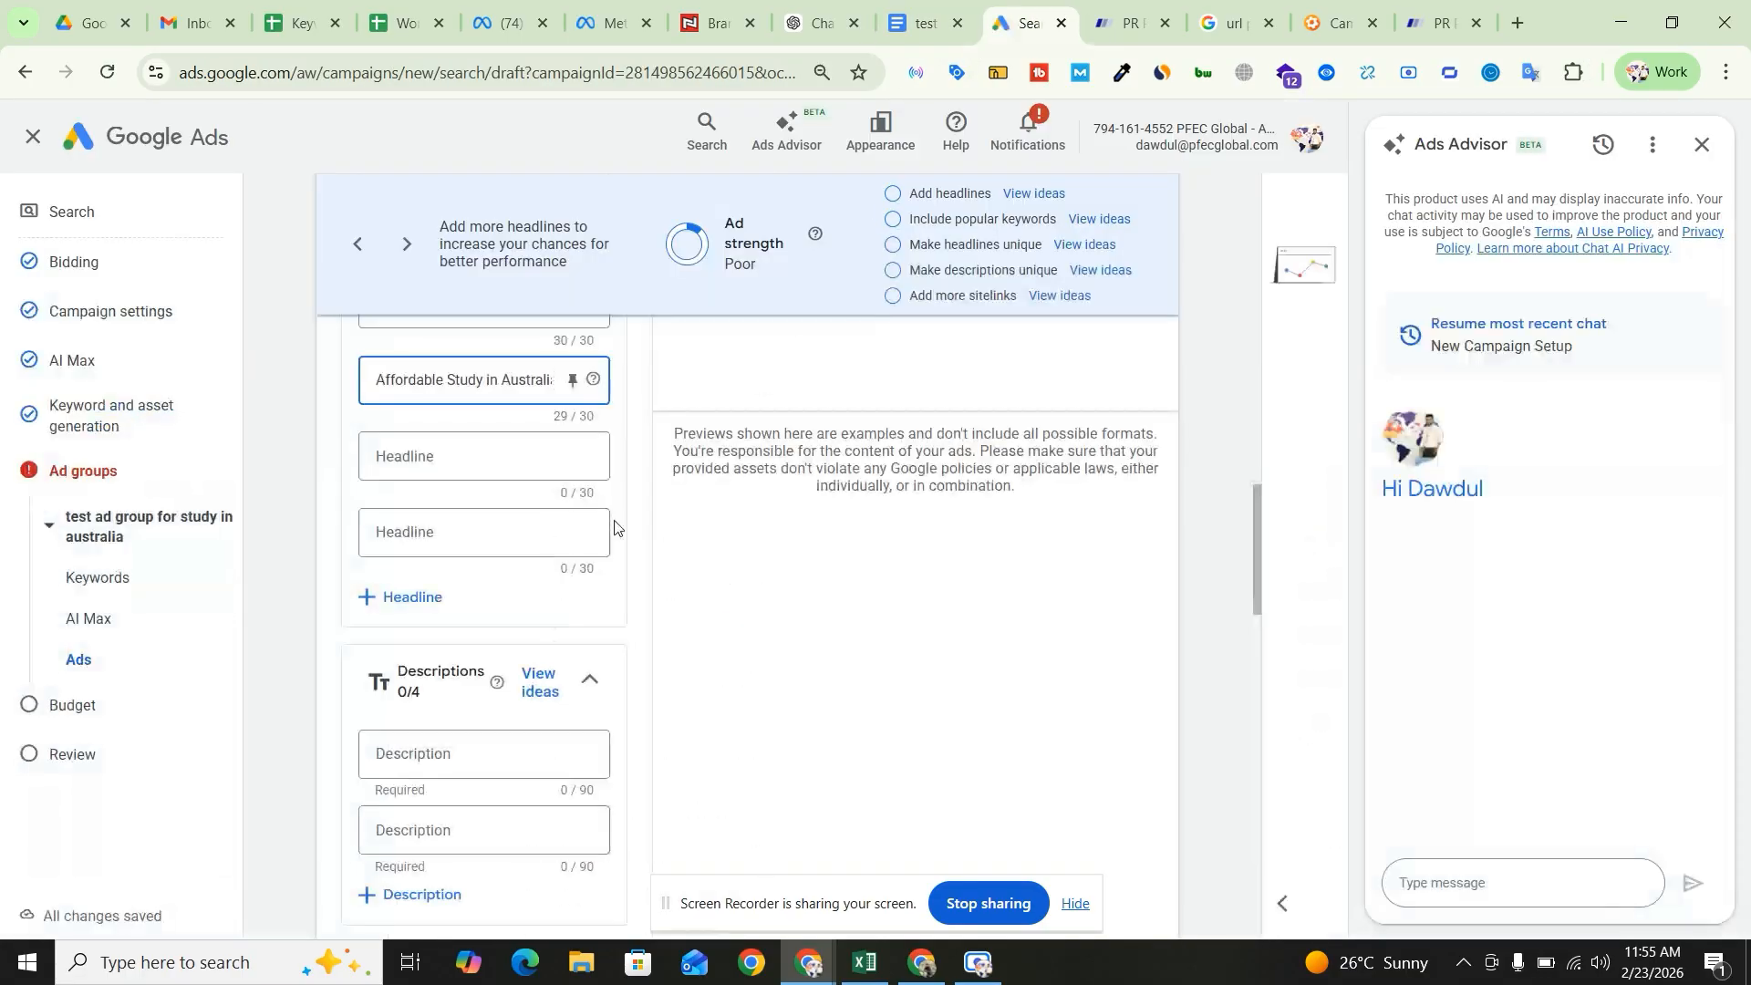
{"action": "left_click", "coordinate": [492, 453]}
{"action": "key", "text": "ctrl+v"}
- Copy "No IELTS? Ask Our Experts" from the "test ads" document into the seventh headline in Google Ads
{"action": "left_click", "coordinate": [926, 23]}
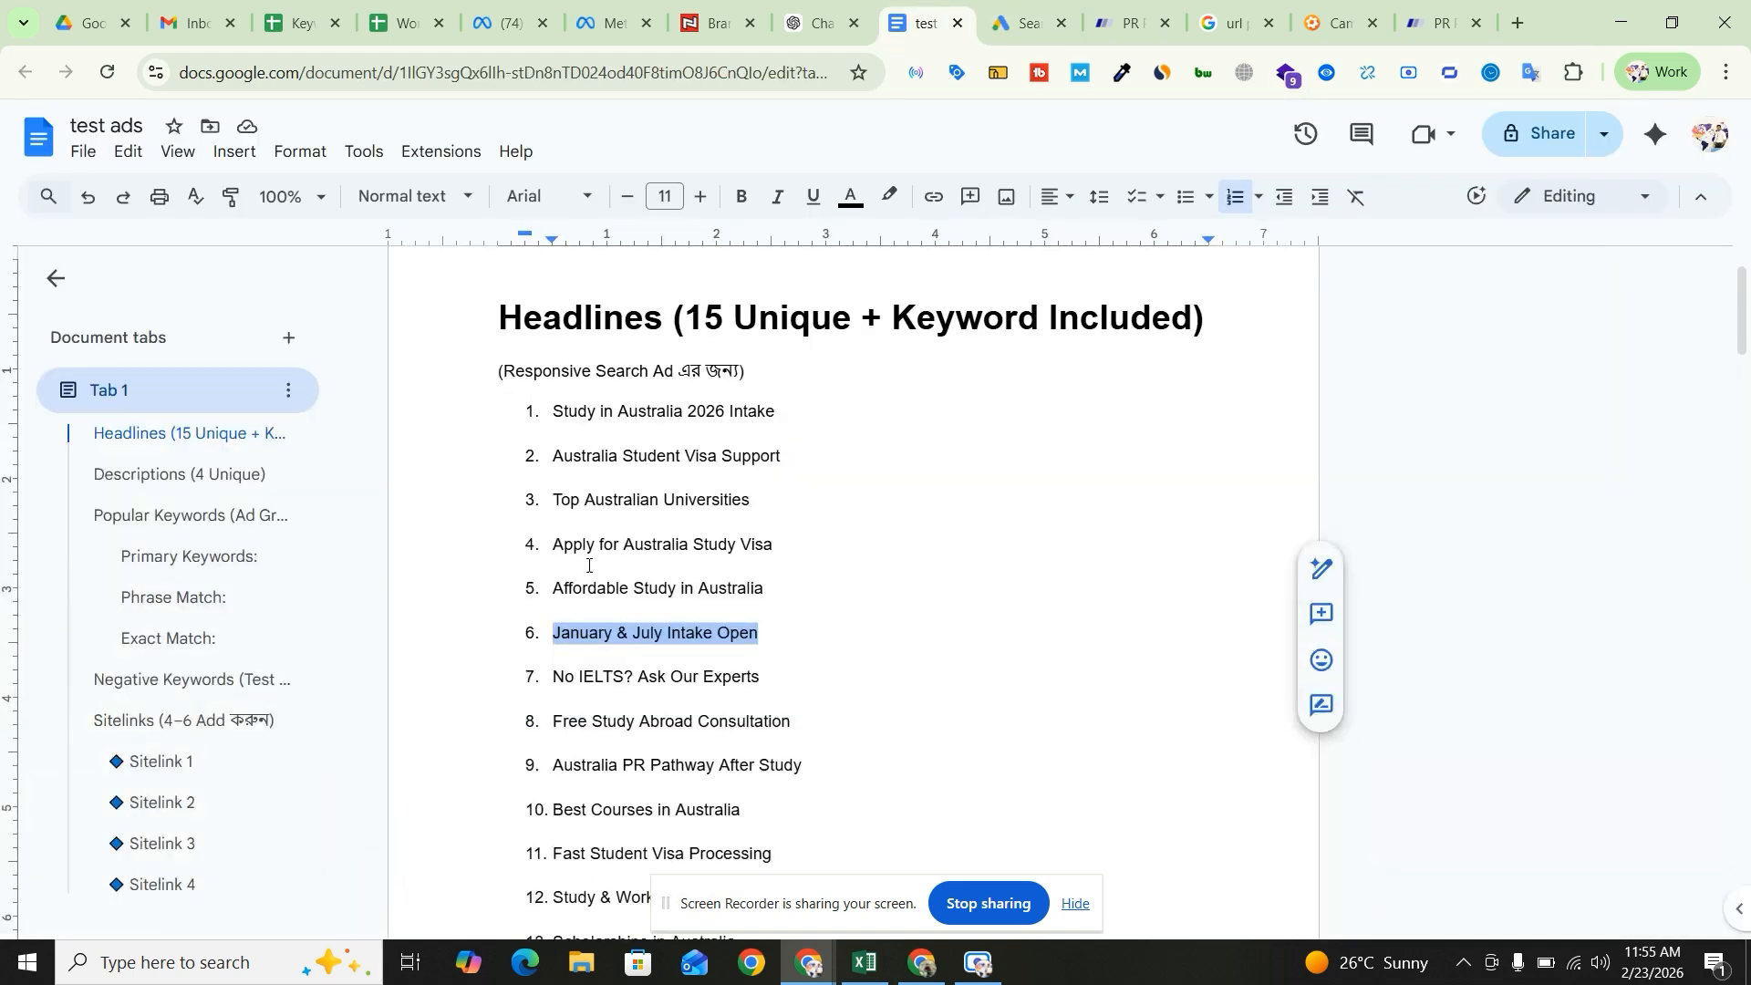
{"action": "left_click", "coordinate": [615, 711]}
{"action": "left_click", "coordinate": [762, 680]}
{"action": "left_click_drag", "start_coordinate": [762, 677], "coordinate": [559, 676]}
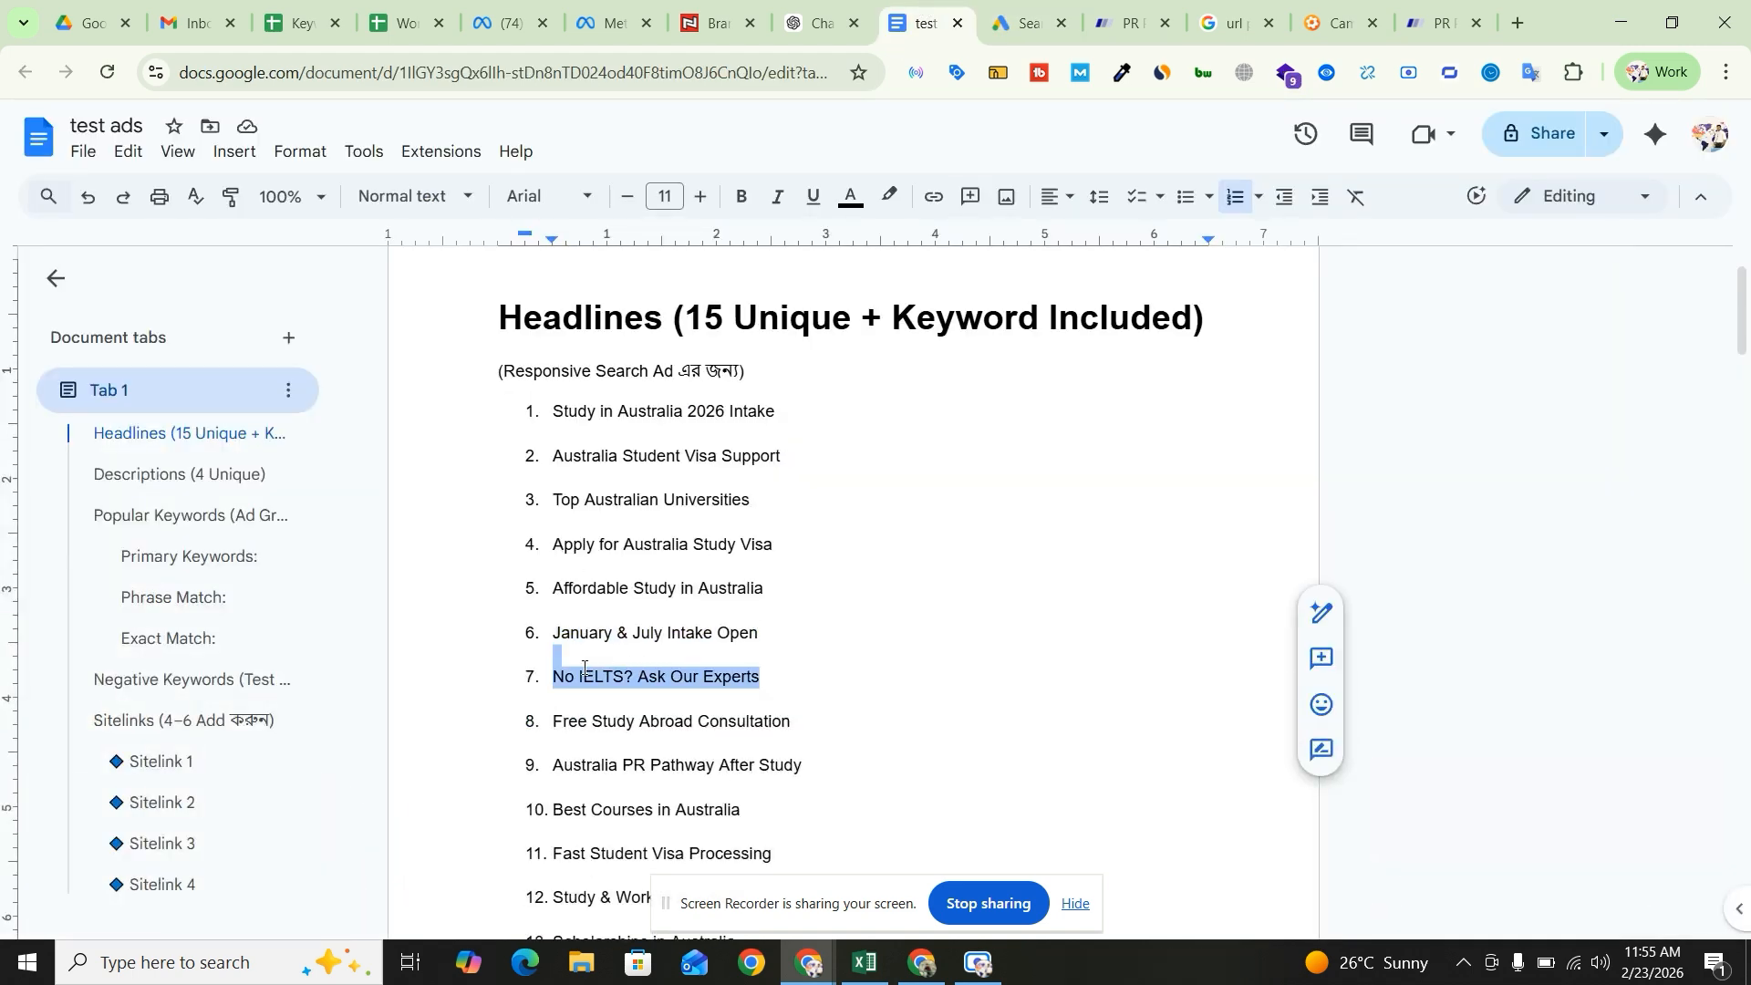
{"action": "key", "text": "ctrl+c"}
{"action": "left_click", "coordinate": [1001, 11]}
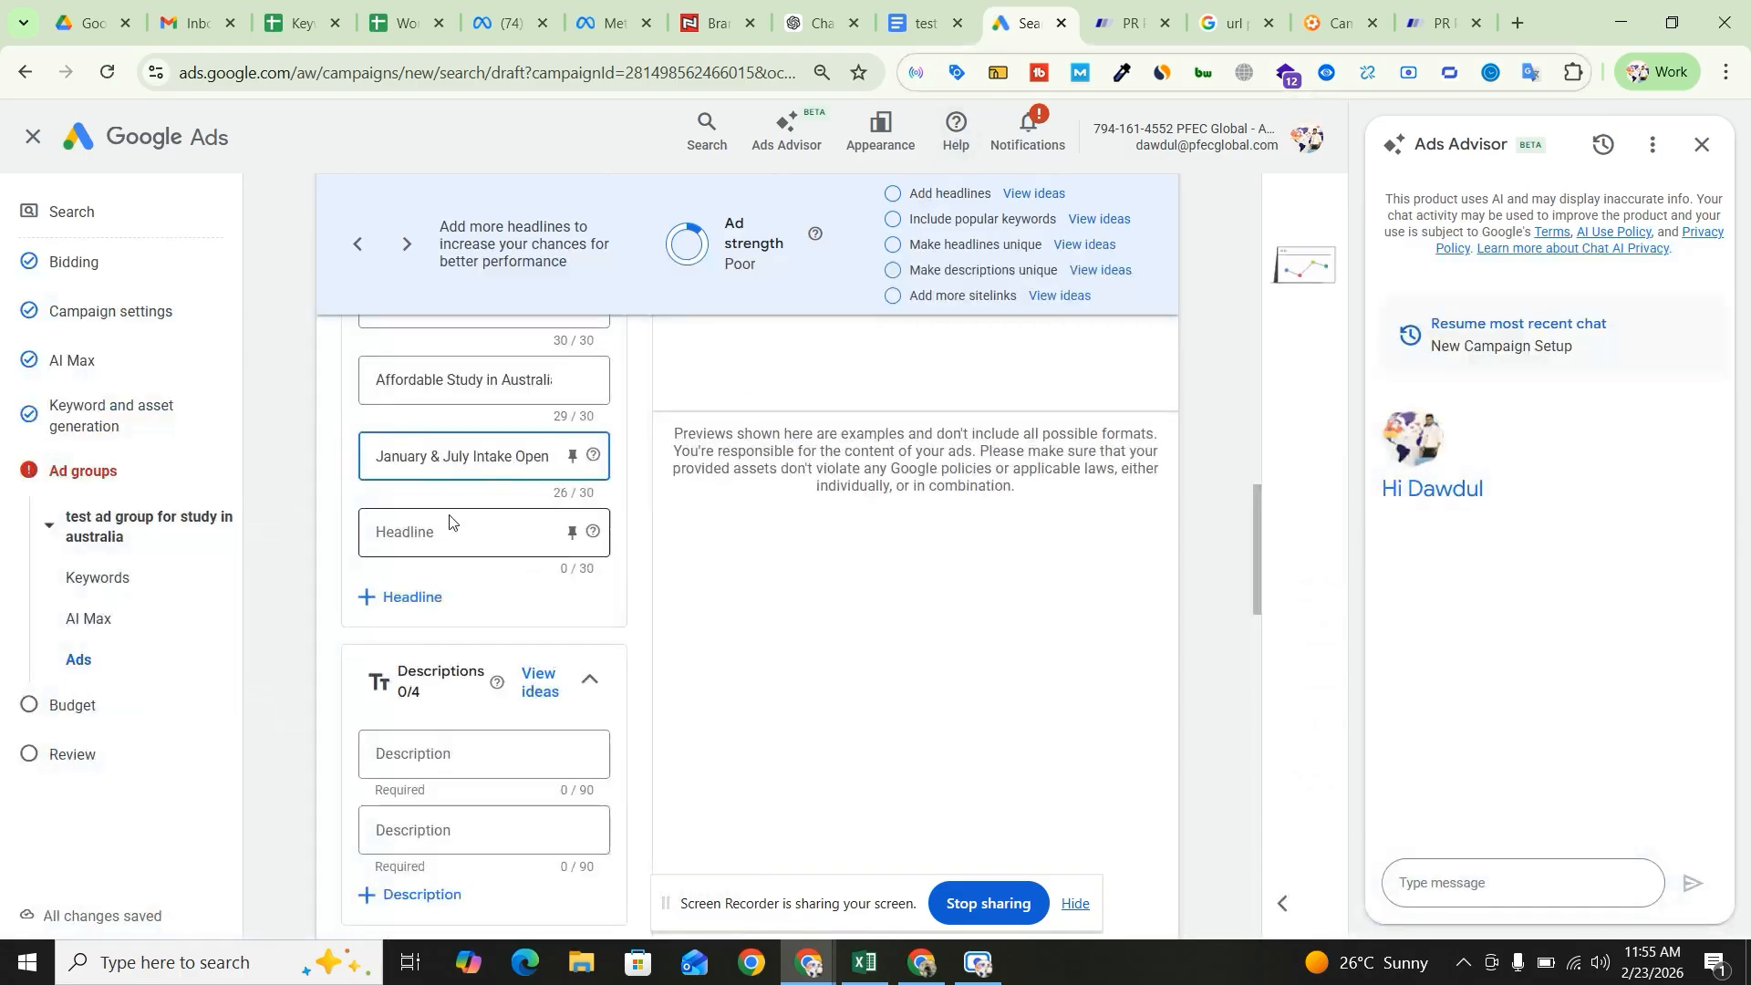
{"action": "left_click", "coordinate": [437, 533]}
{"action": "key", "text": "ctrl+v"}
- Add an eighth headline in Google Ads and fill it with "Free Study Abroad Consultation" copied from the "test ads" document
{"action": "left_click", "coordinate": [379, 605]}
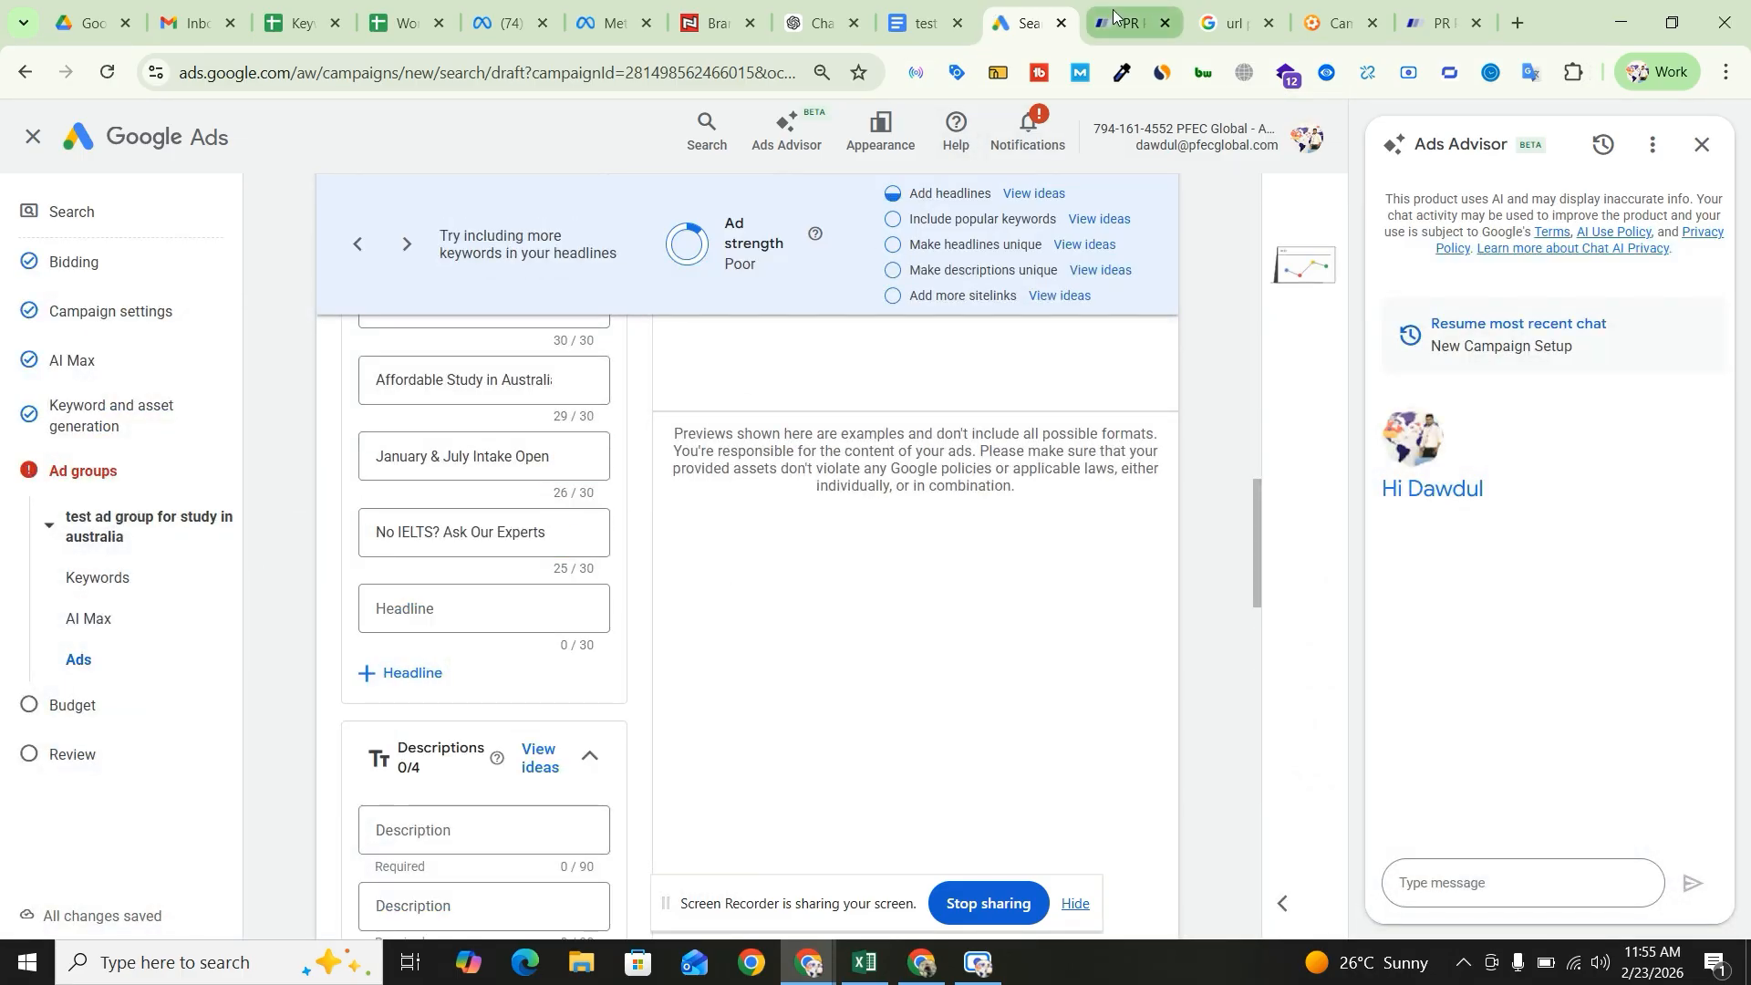
{"action": "left_click", "coordinate": [926, 23]}
{"action": "left_click", "coordinate": [629, 721]}
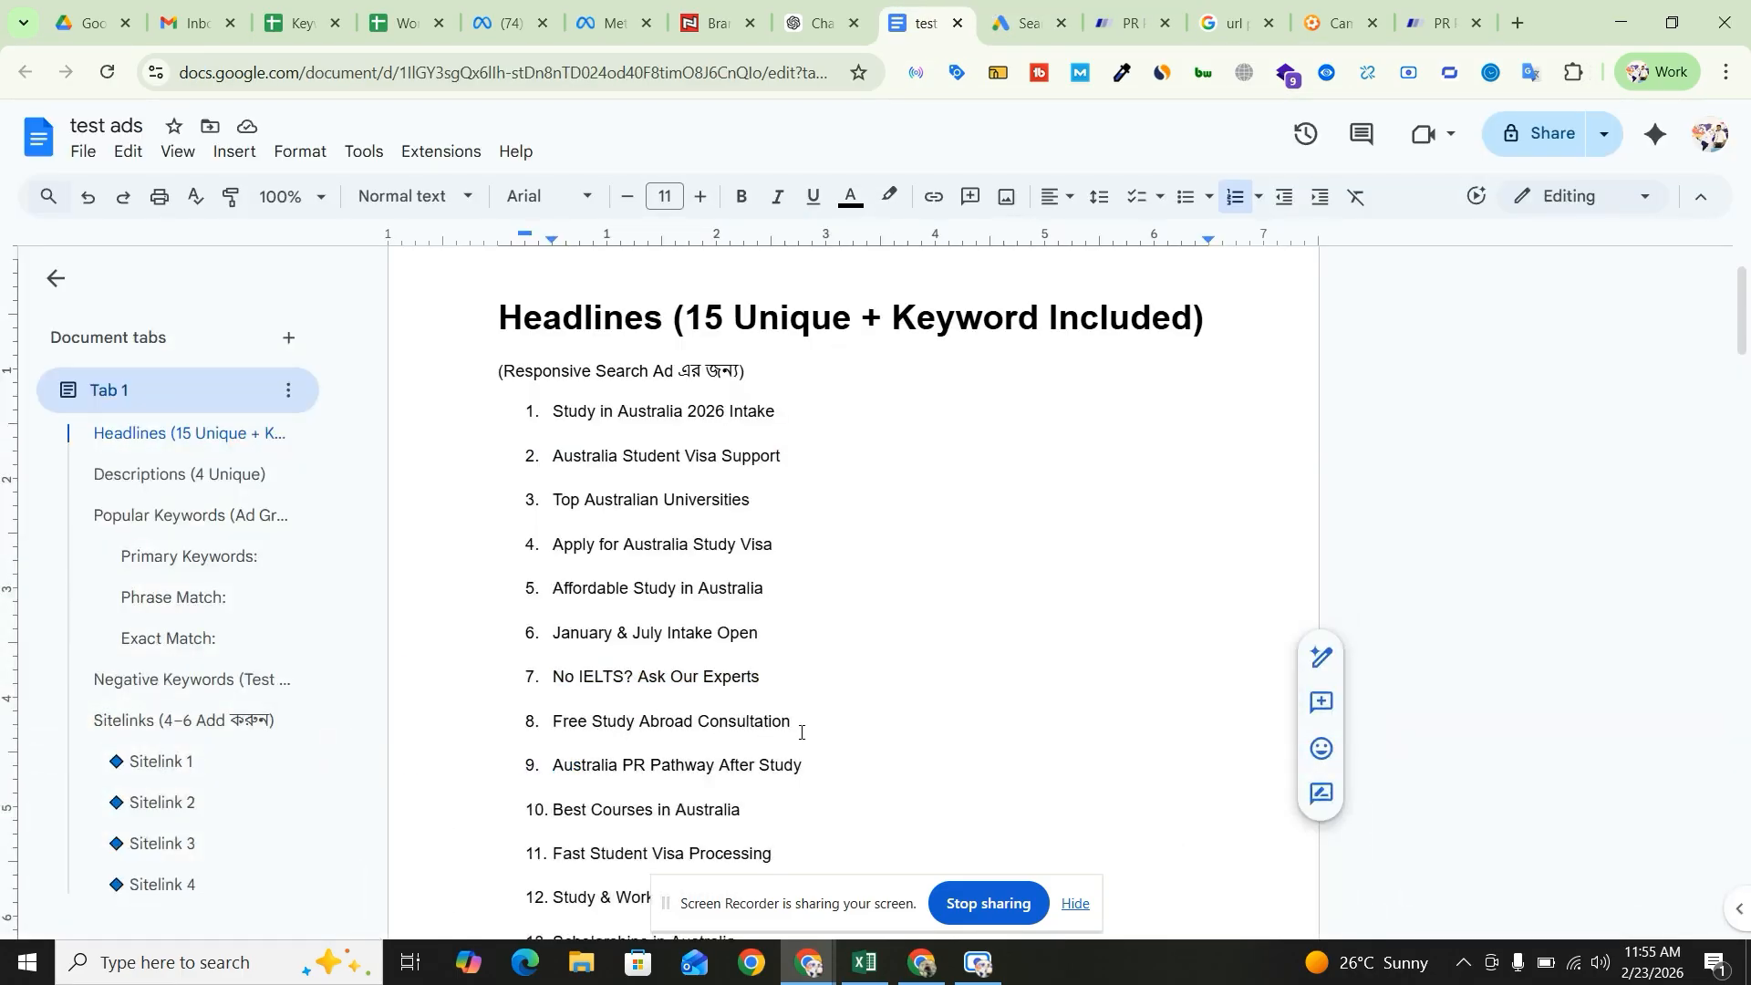
{"action": "left_click_drag", "start_coordinate": [784, 727], "coordinate": [551, 722]}
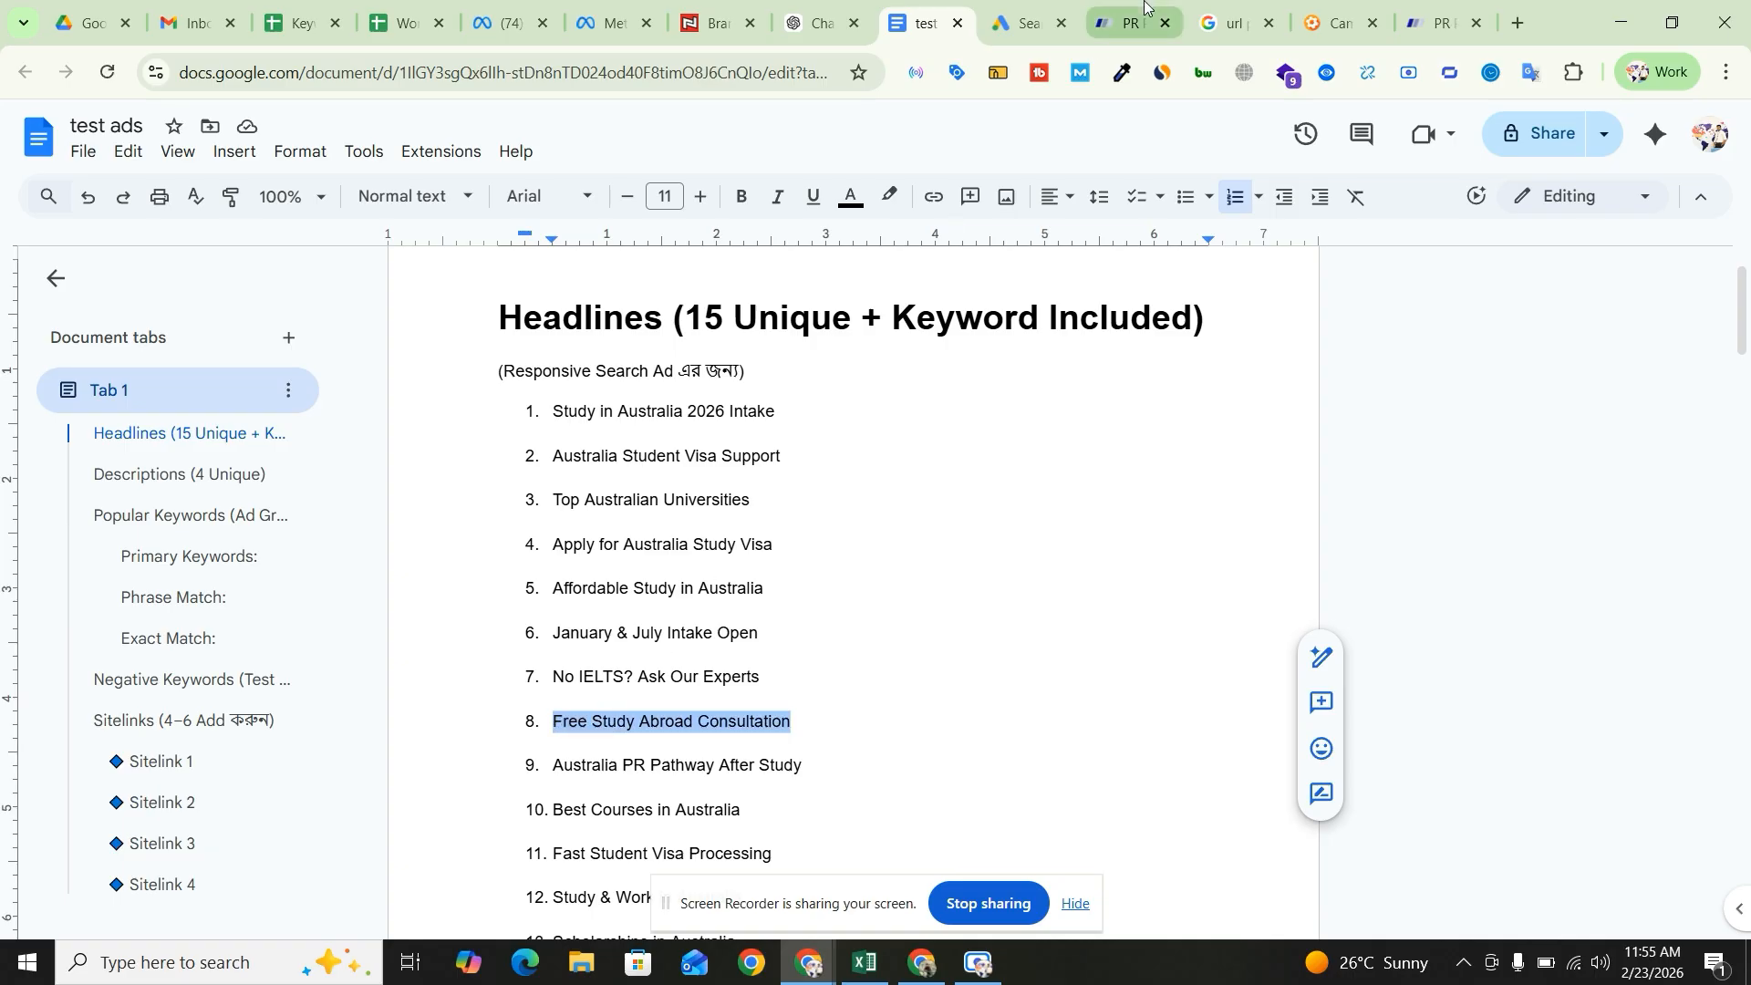
{"action": "left_click", "coordinate": [1024, 11]}
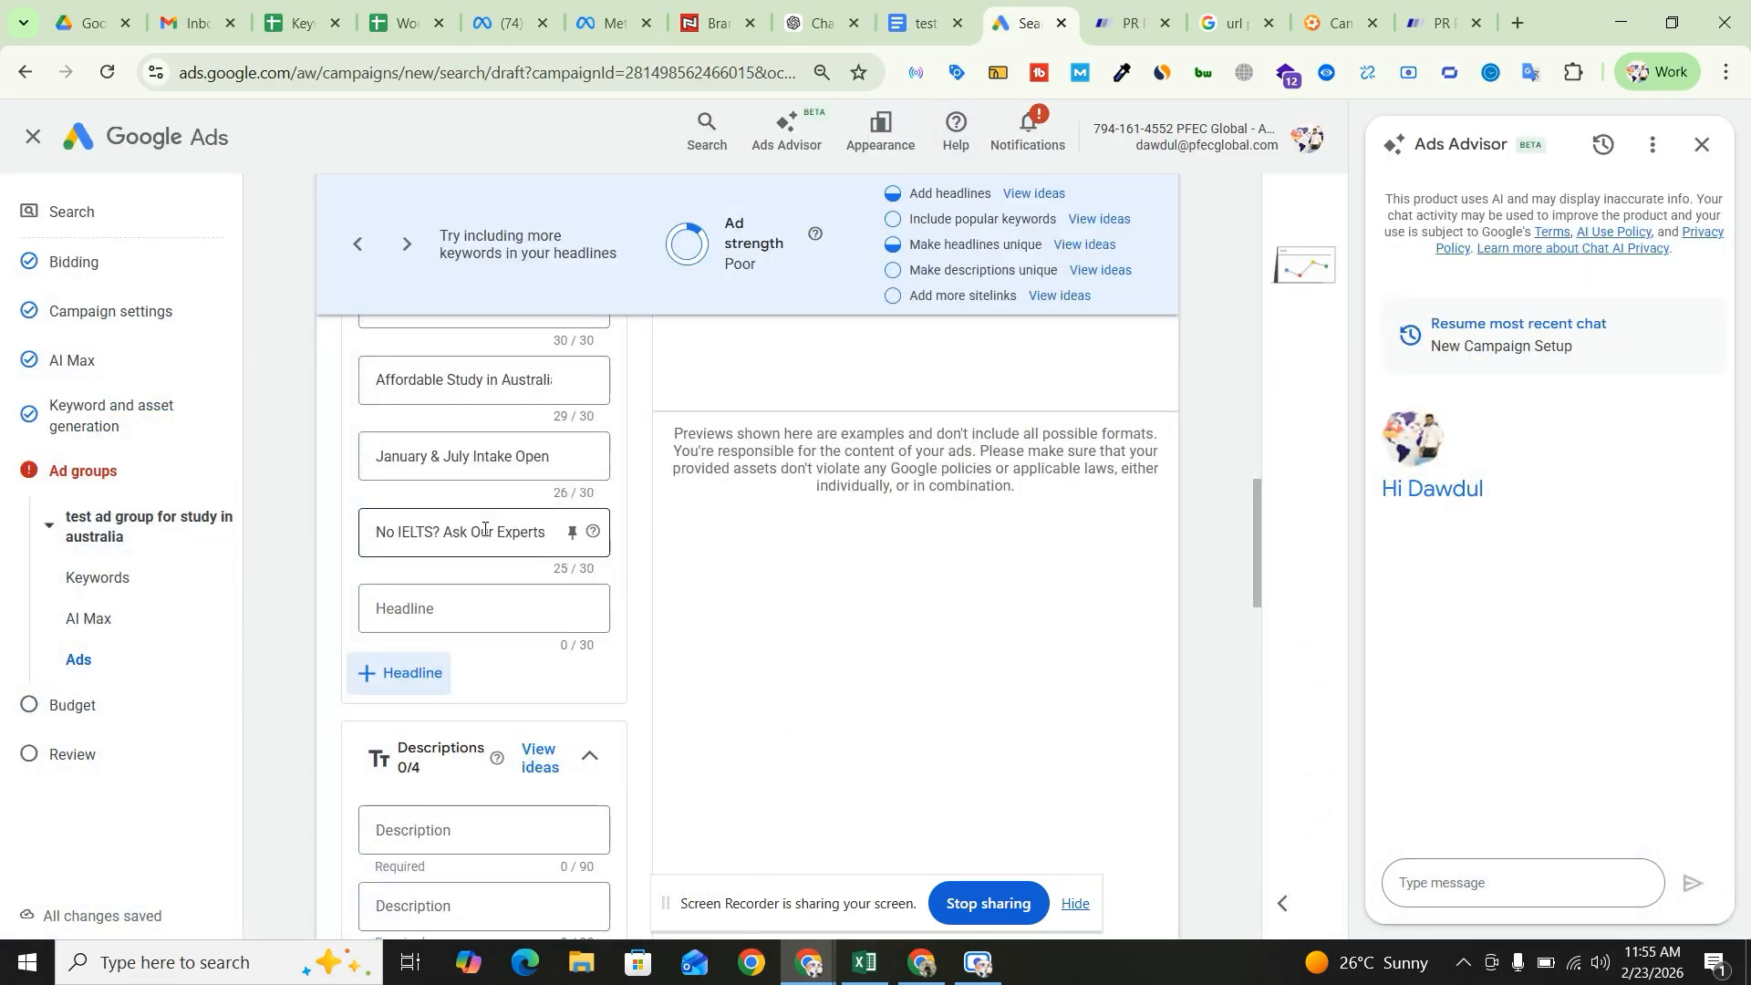
{"action": "left_click", "coordinate": [446, 605]}
{"action": "key", "text": "ctrl+v"}
- Copy "Australia PR Pathway After Study" from the "test ads" document into a newly added ninth headline in Google Ads
{"action": "left_click", "coordinate": [923, 22]}
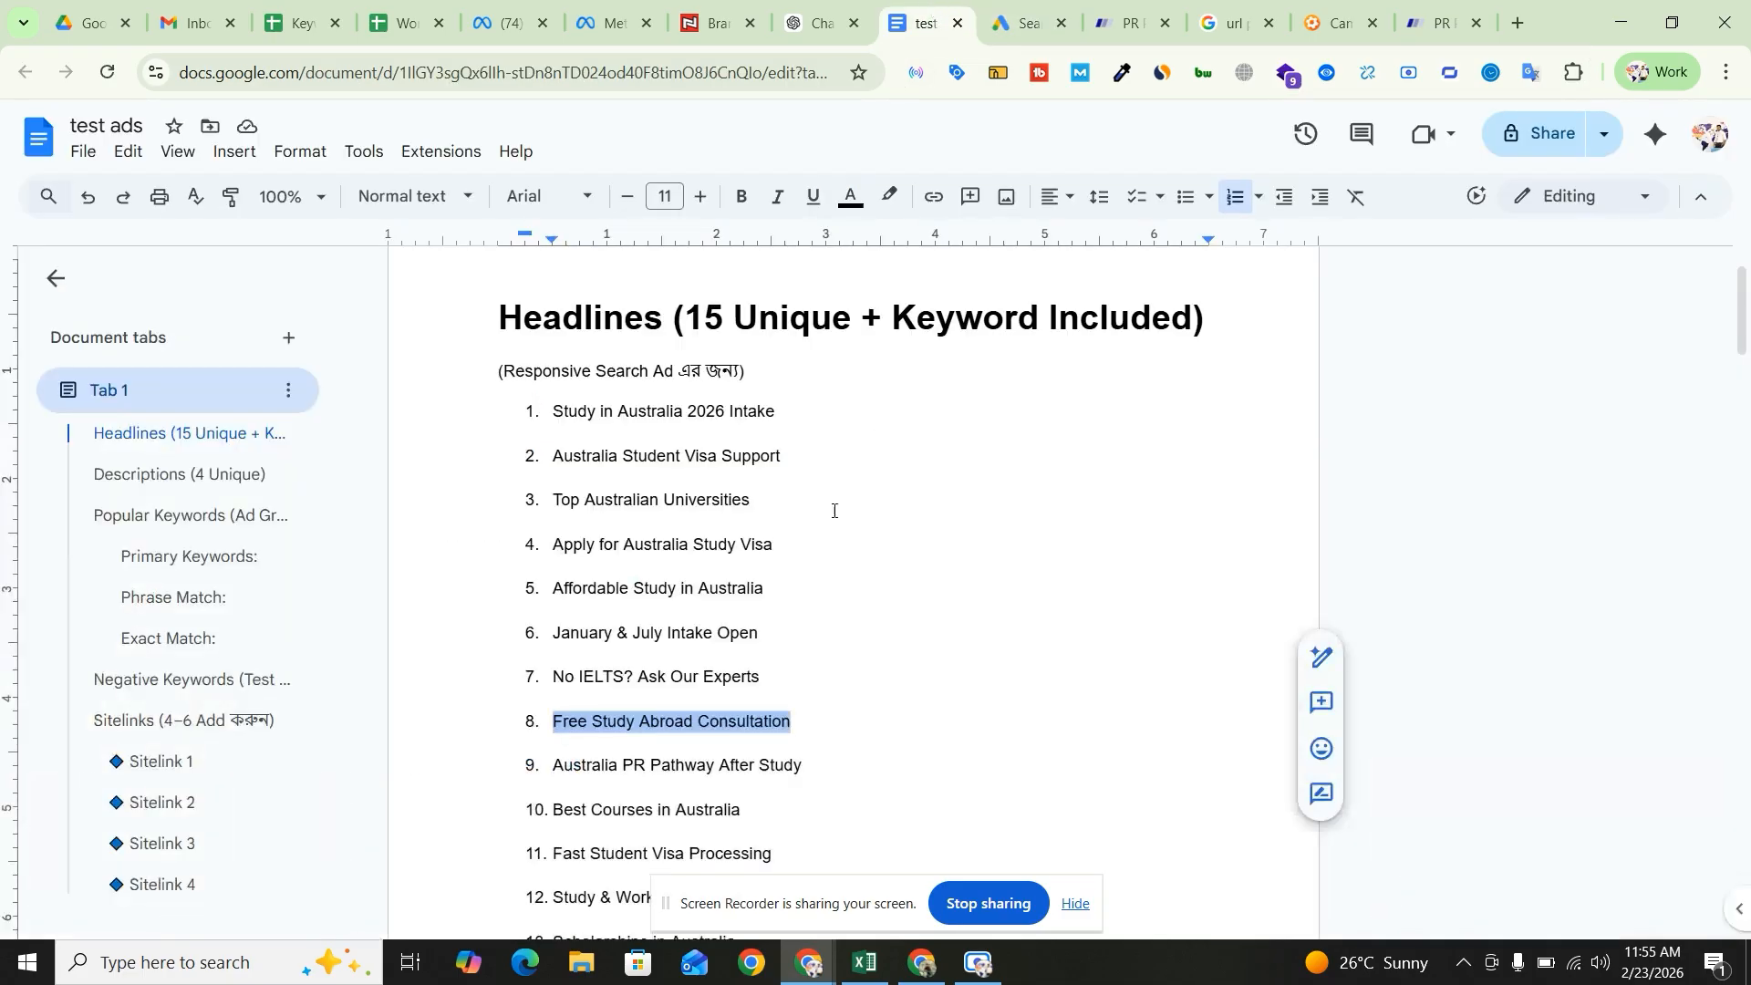
{"action": "left_click", "coordinate": [688, 764]}
{"action": "left_click_drag", "start_coordinate": [800, 769], "coordinate": [554, 772]}
{"action": "key", "text": "ctrl+c"}
{"action": "left_click", "coordinate": [1026, 23]}
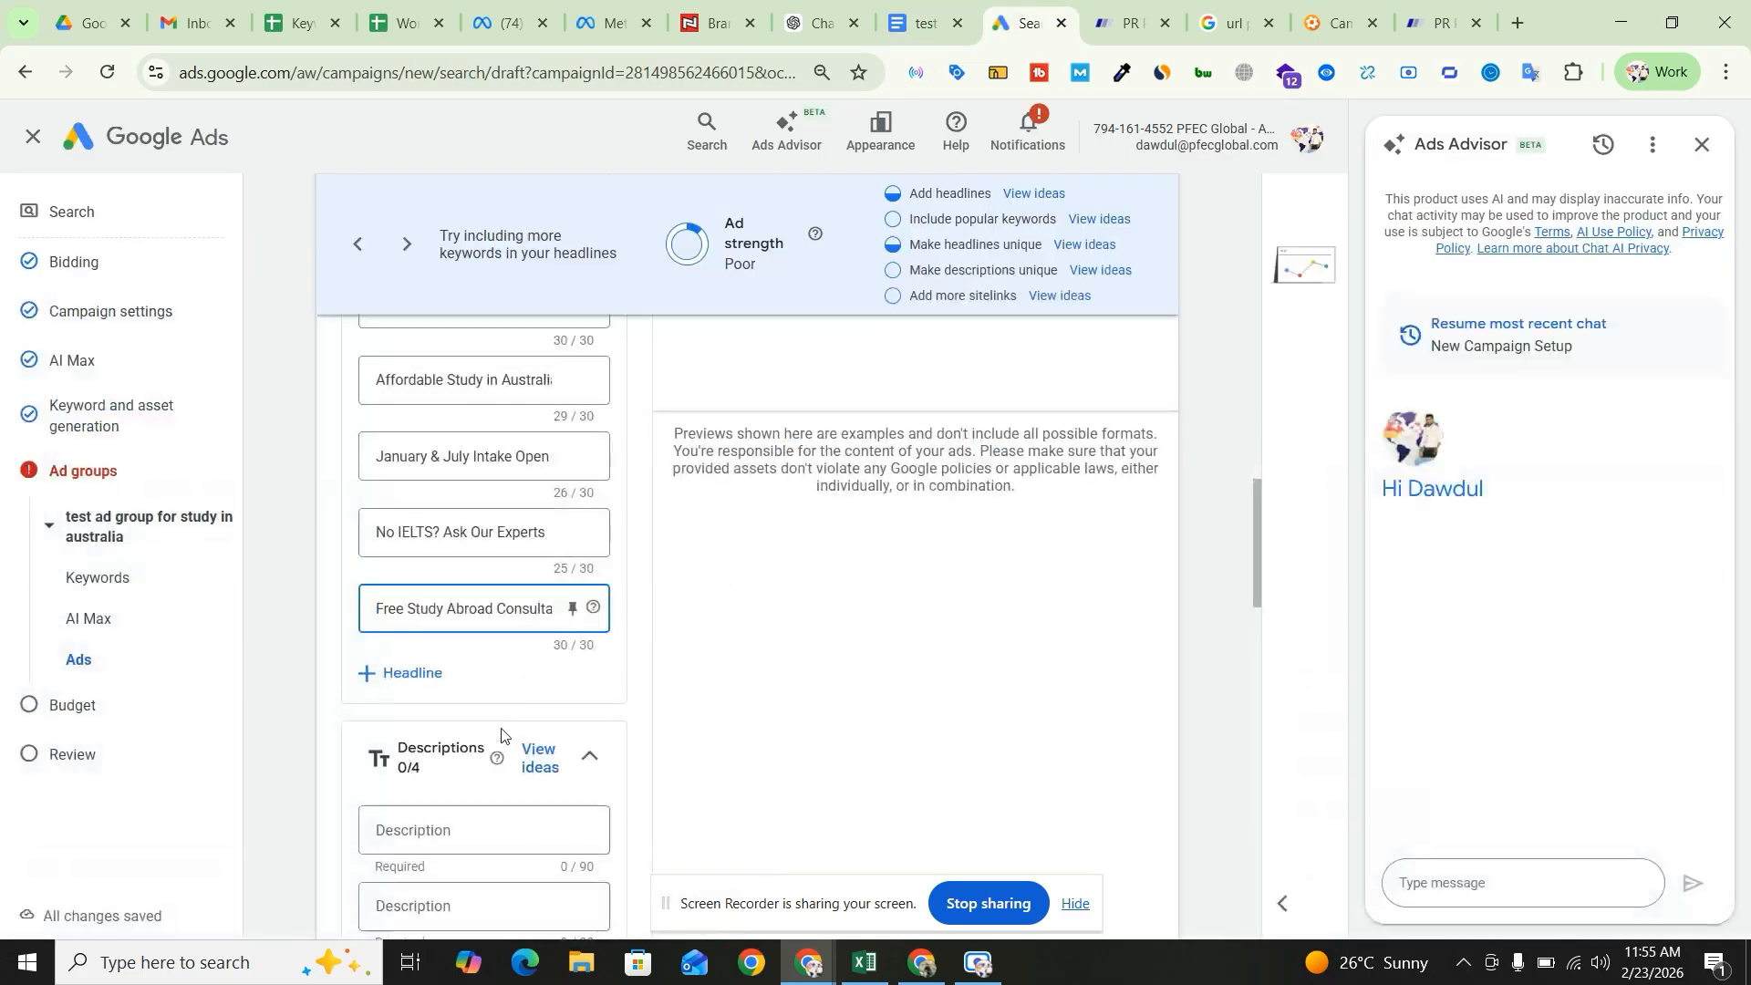
{"action": "left_click", "coordinate": [410, 669]}
{"action": "left_click", "coordinate": [429, 695]}
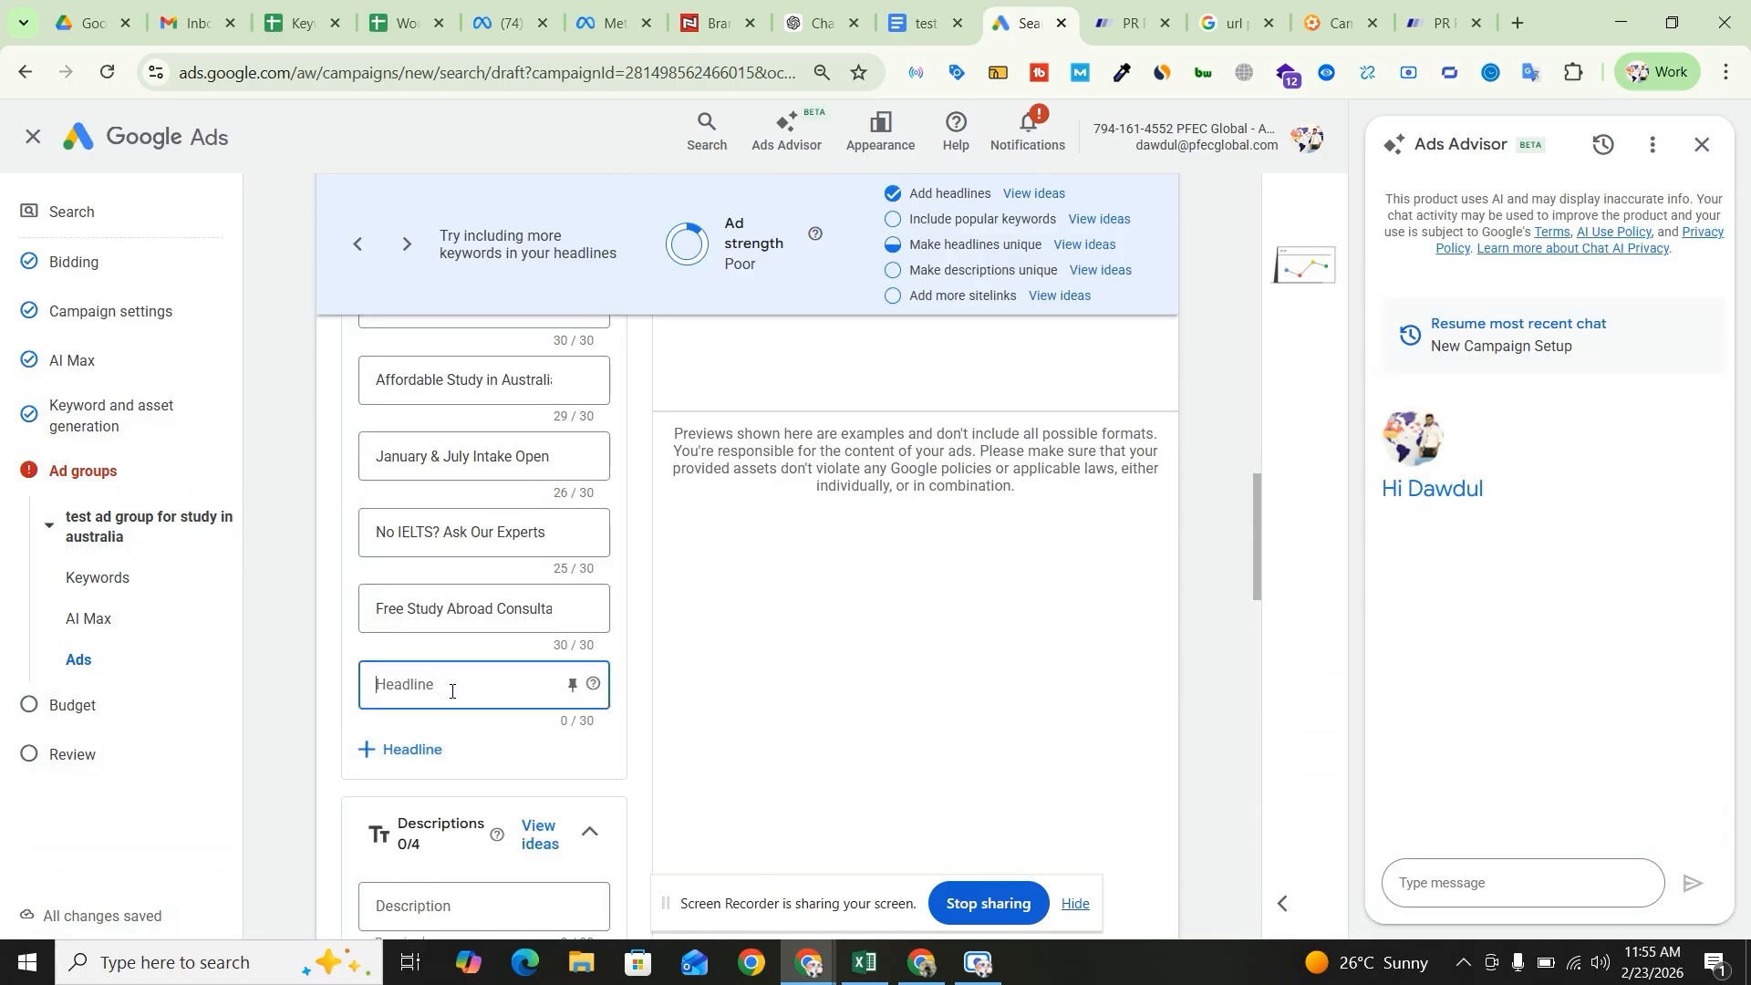
{"action": "key", "text": "ctrl+v"}
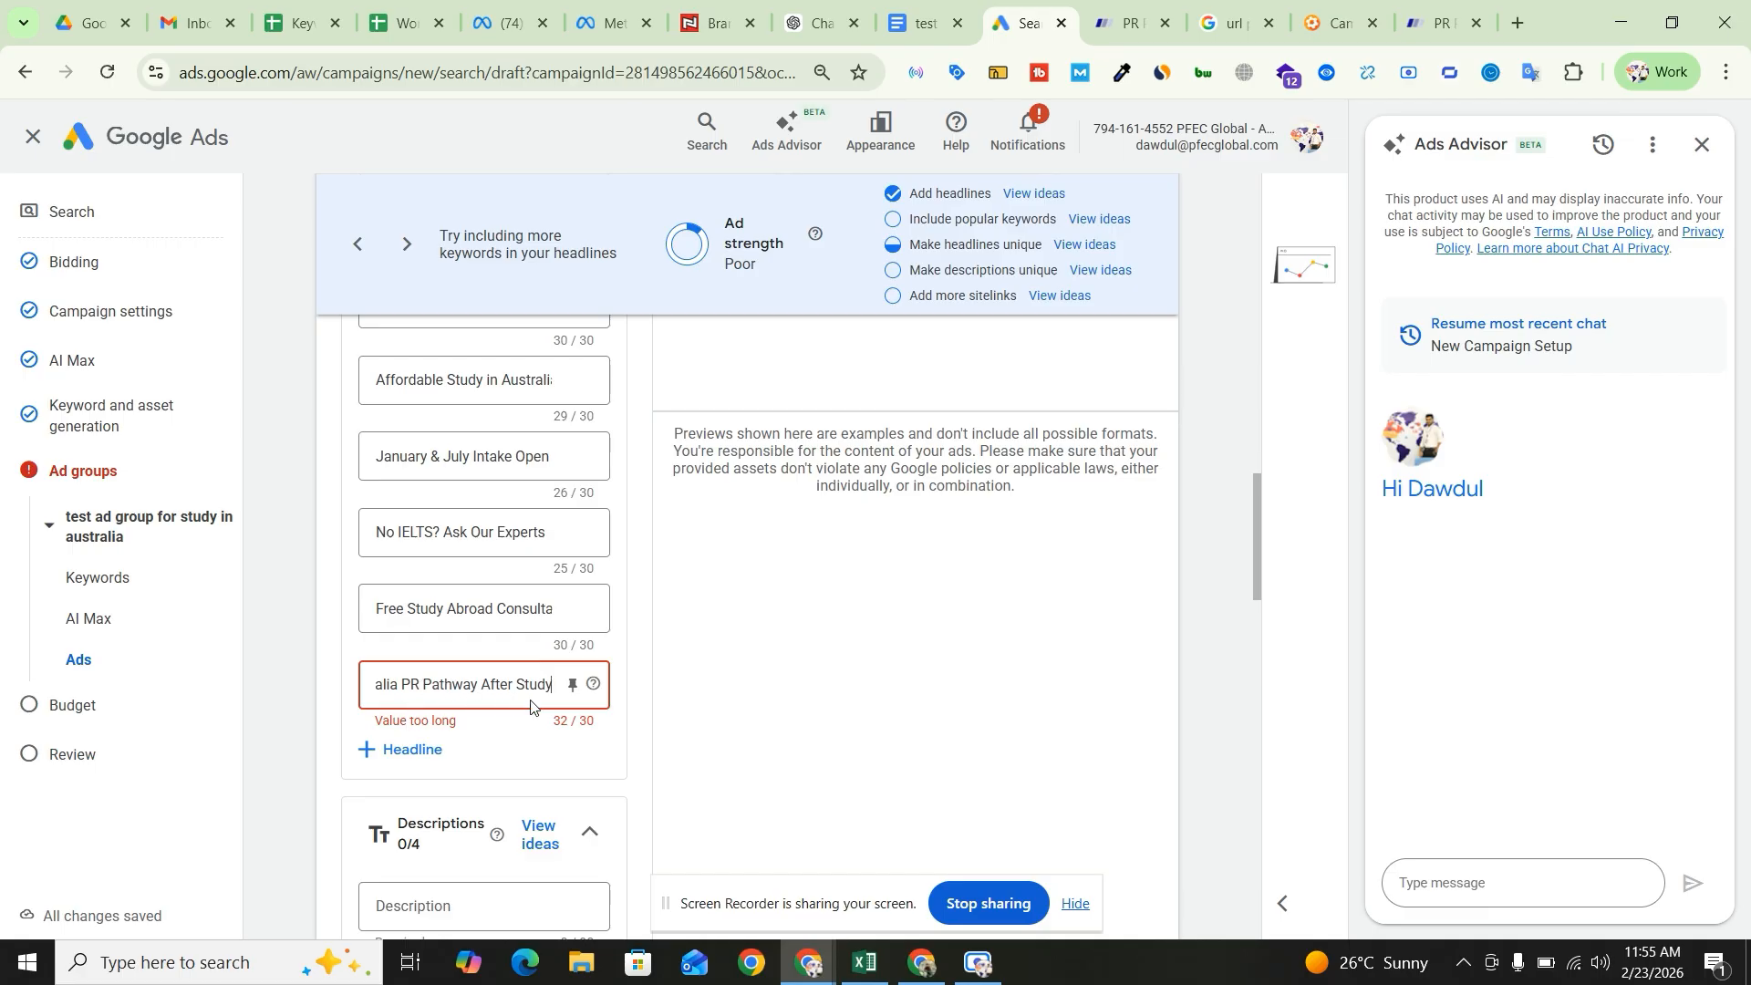
- Shorten "Australia" to "Au" in the ninth headline so it reads "Au PR Pathway After Study"
{"action": "left_click_drag", "start_coordinate": [454, 688], "coordinate": [353, 702]}
{"action": "left_click", "coordinate": [457, 687]}
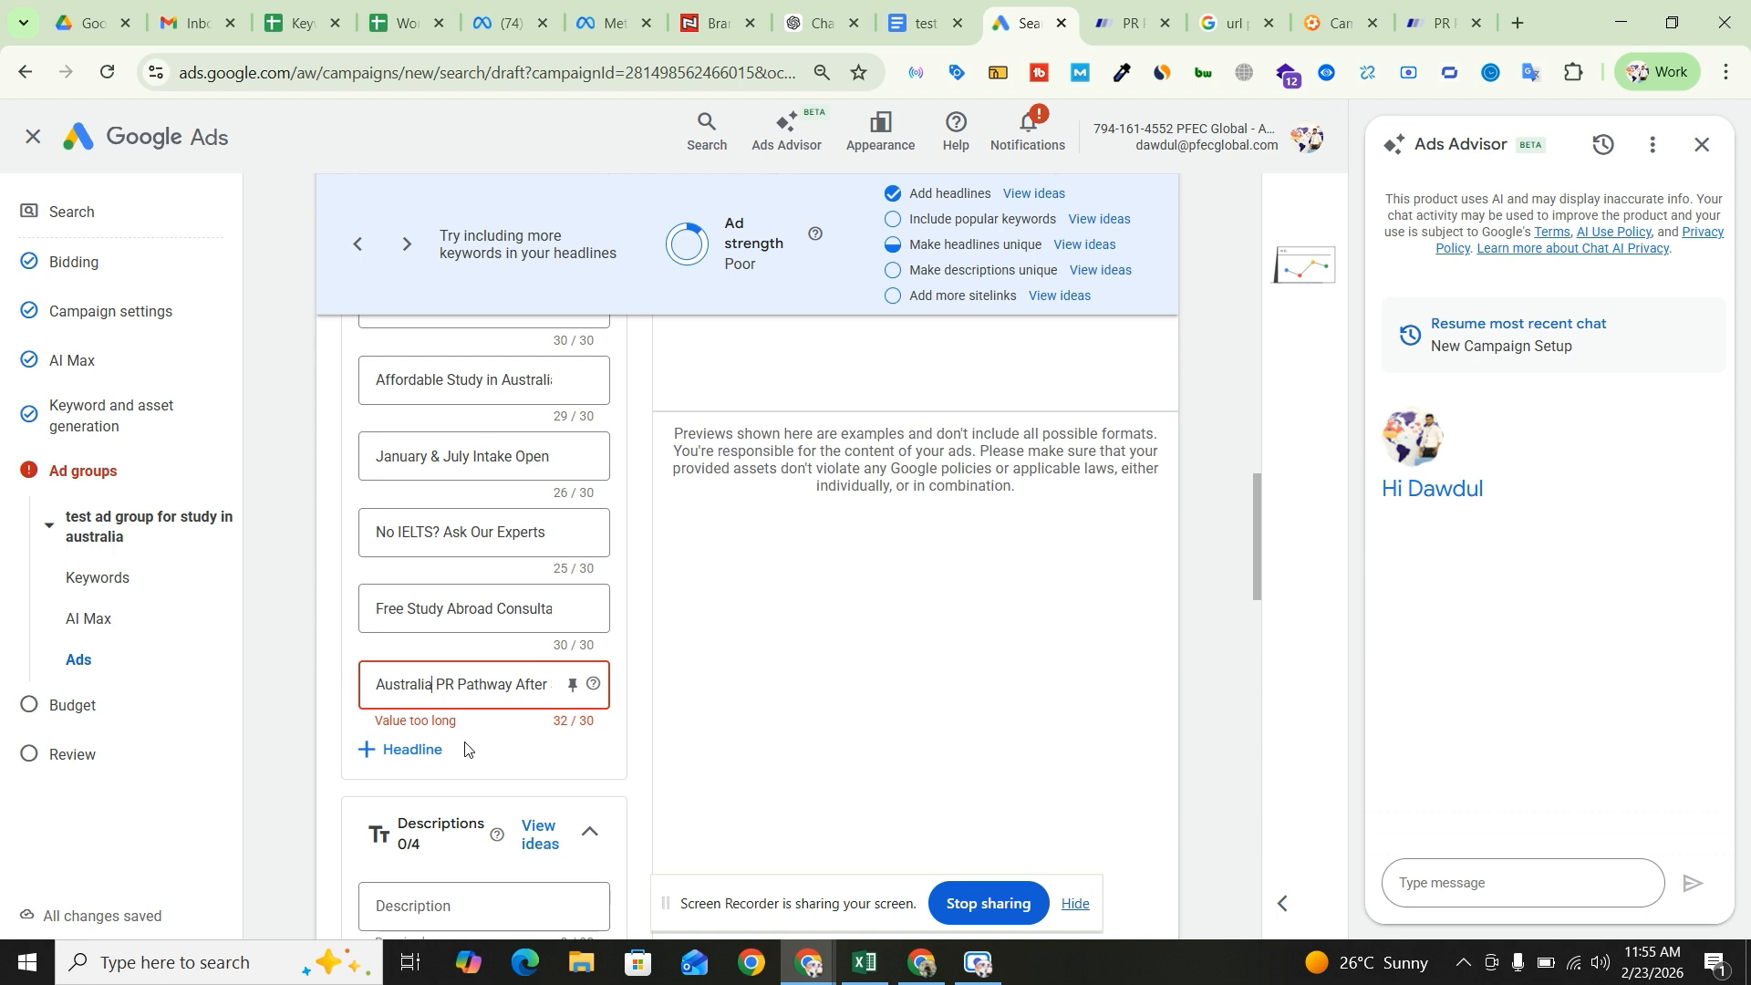
{"action": "key", "text": "BackSpace"}
{"action": "key", "text": "BackSpace"}
{"action": "key", "text": "BackSpace"}
{"action": "key", "text": "BackSpace"}
{"action": "key", "text": "BackSpace"}
{"action": "key", "text": "BackSpace"}
{"action": "key", "text": "BackSpace"}
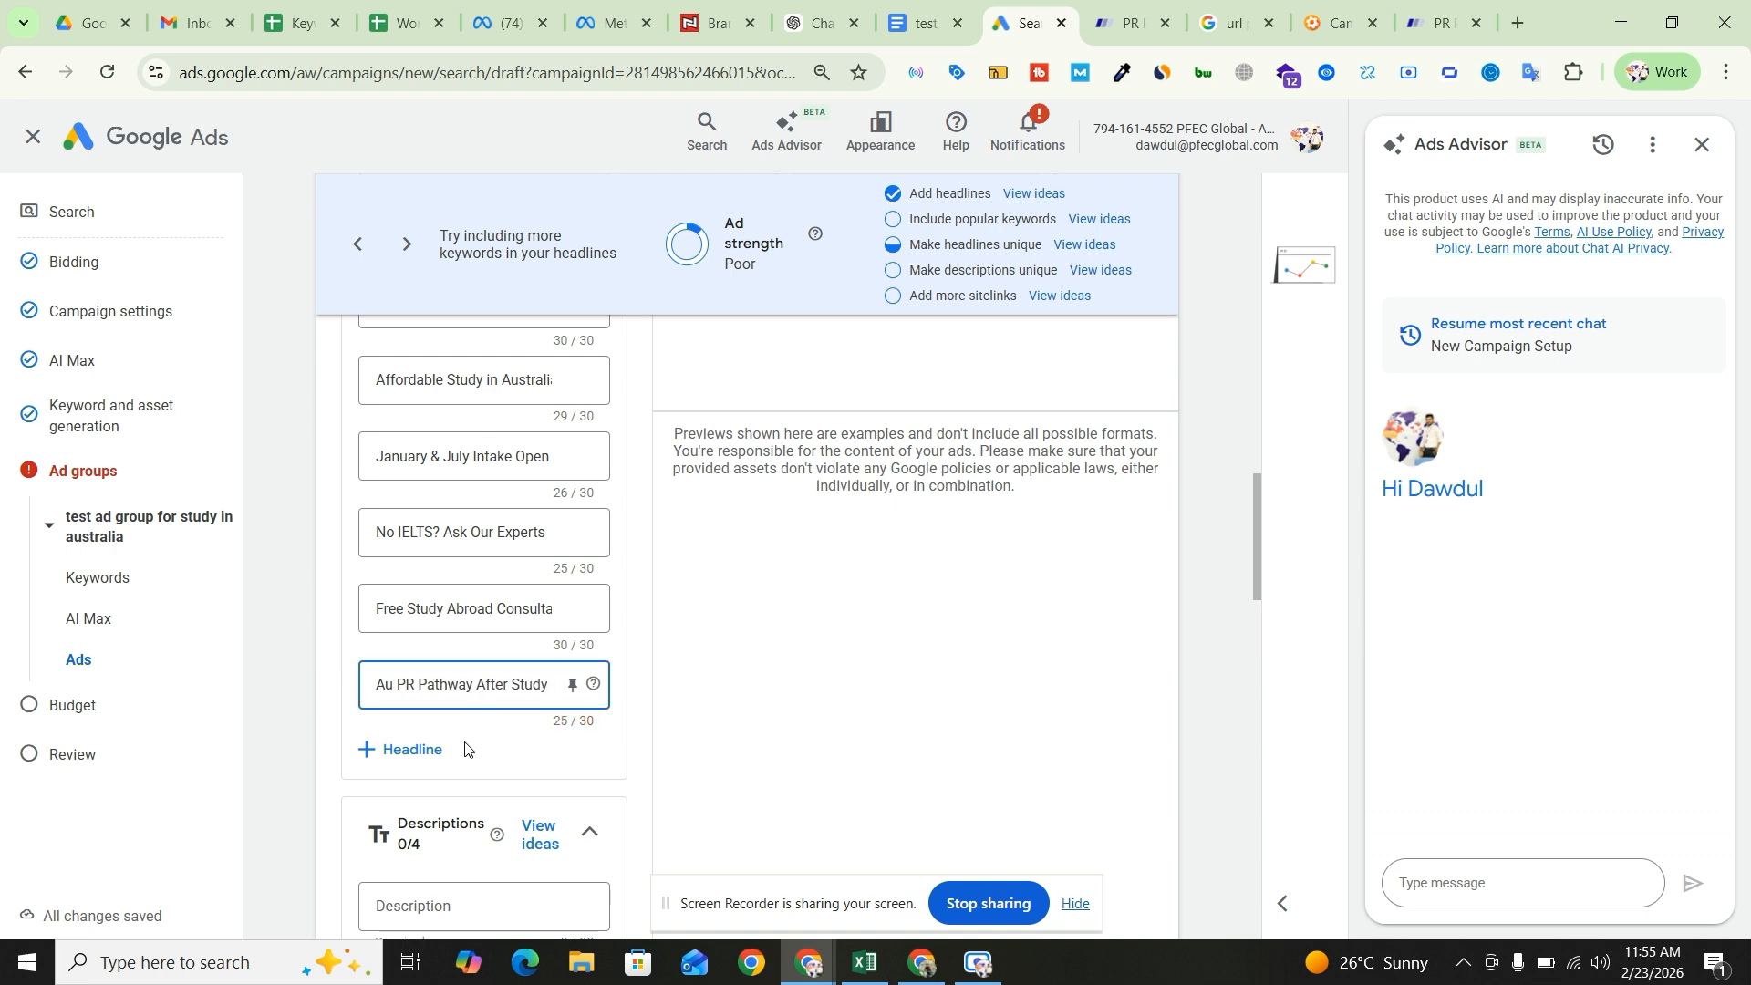
- Add a tenth headline in Google Ads and fill it with "Best Courses in Australia" copied from the "test ads" document
{"action": "left_click", "coordinate": [418, 751]}
{"action": "left_click", "coordinate": [923, 23]}
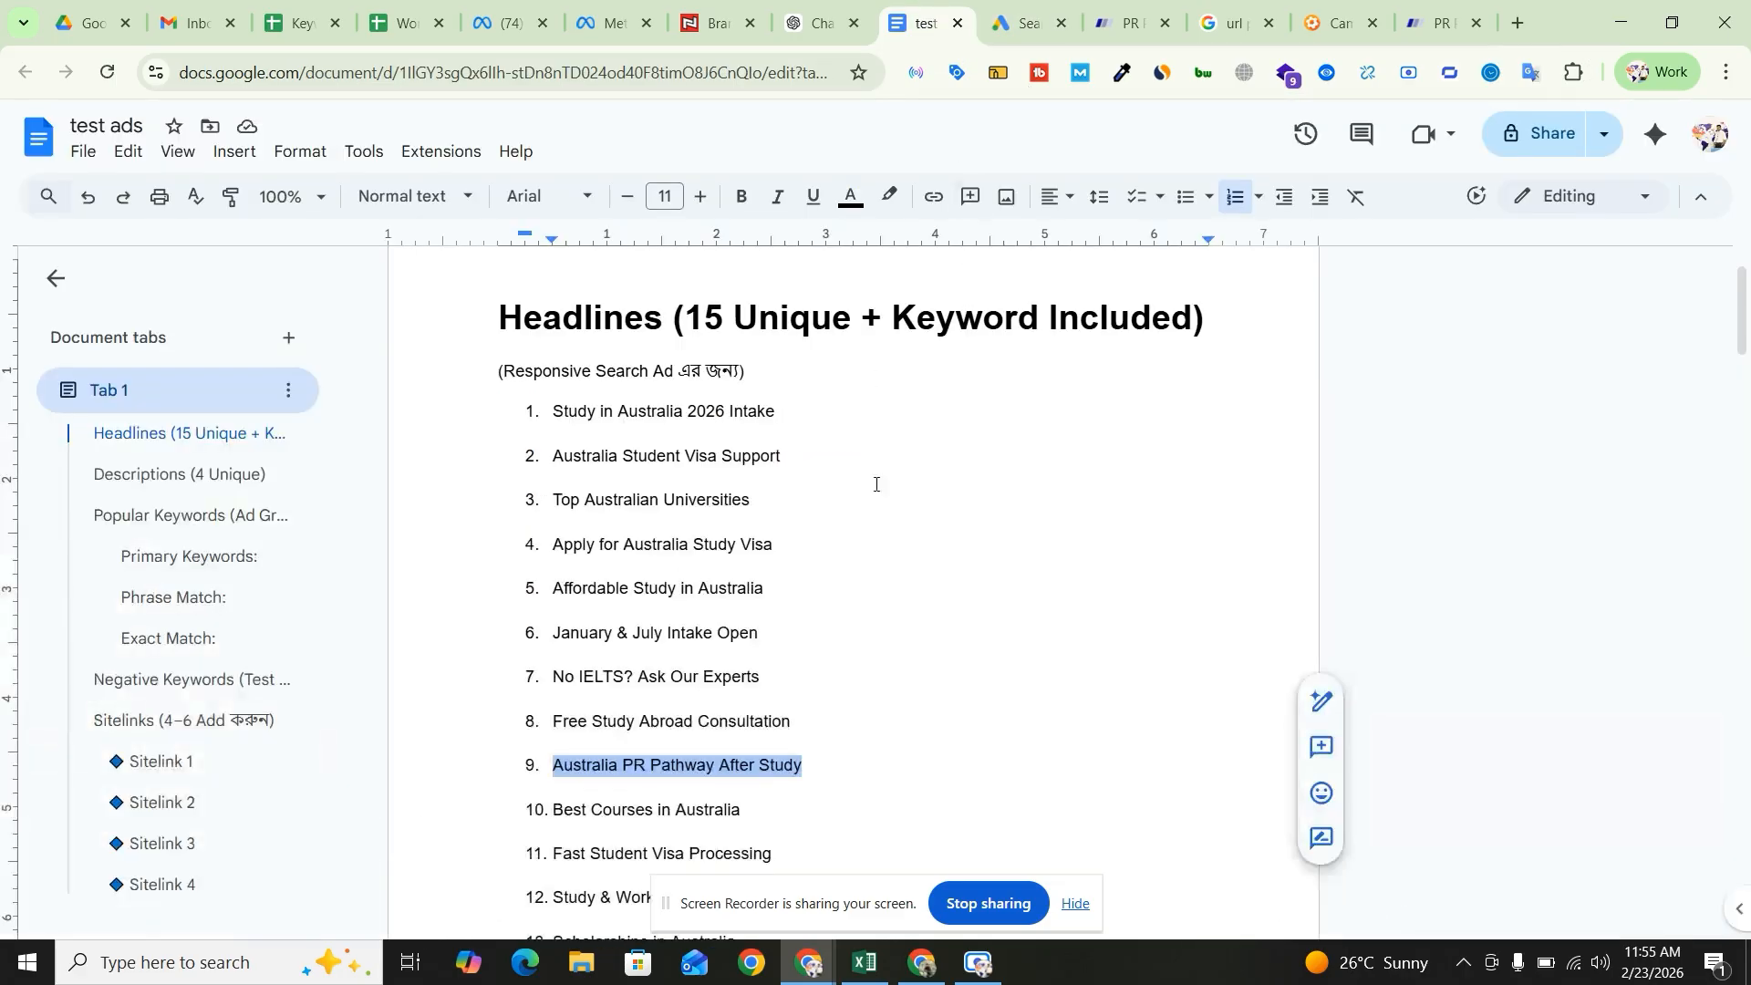
{"action": "scroll", "coordinate": [794, 629], "scroll_direction": "down", "scroll_amount": 2}
{"action": "left_click_drag", "start_coordinate": [742, 581], "coordinate": [533, 585]}
{"action": "key", "text": "ctrl+c"}
{"action": "left_click", "coordinate": [1028, 23]}
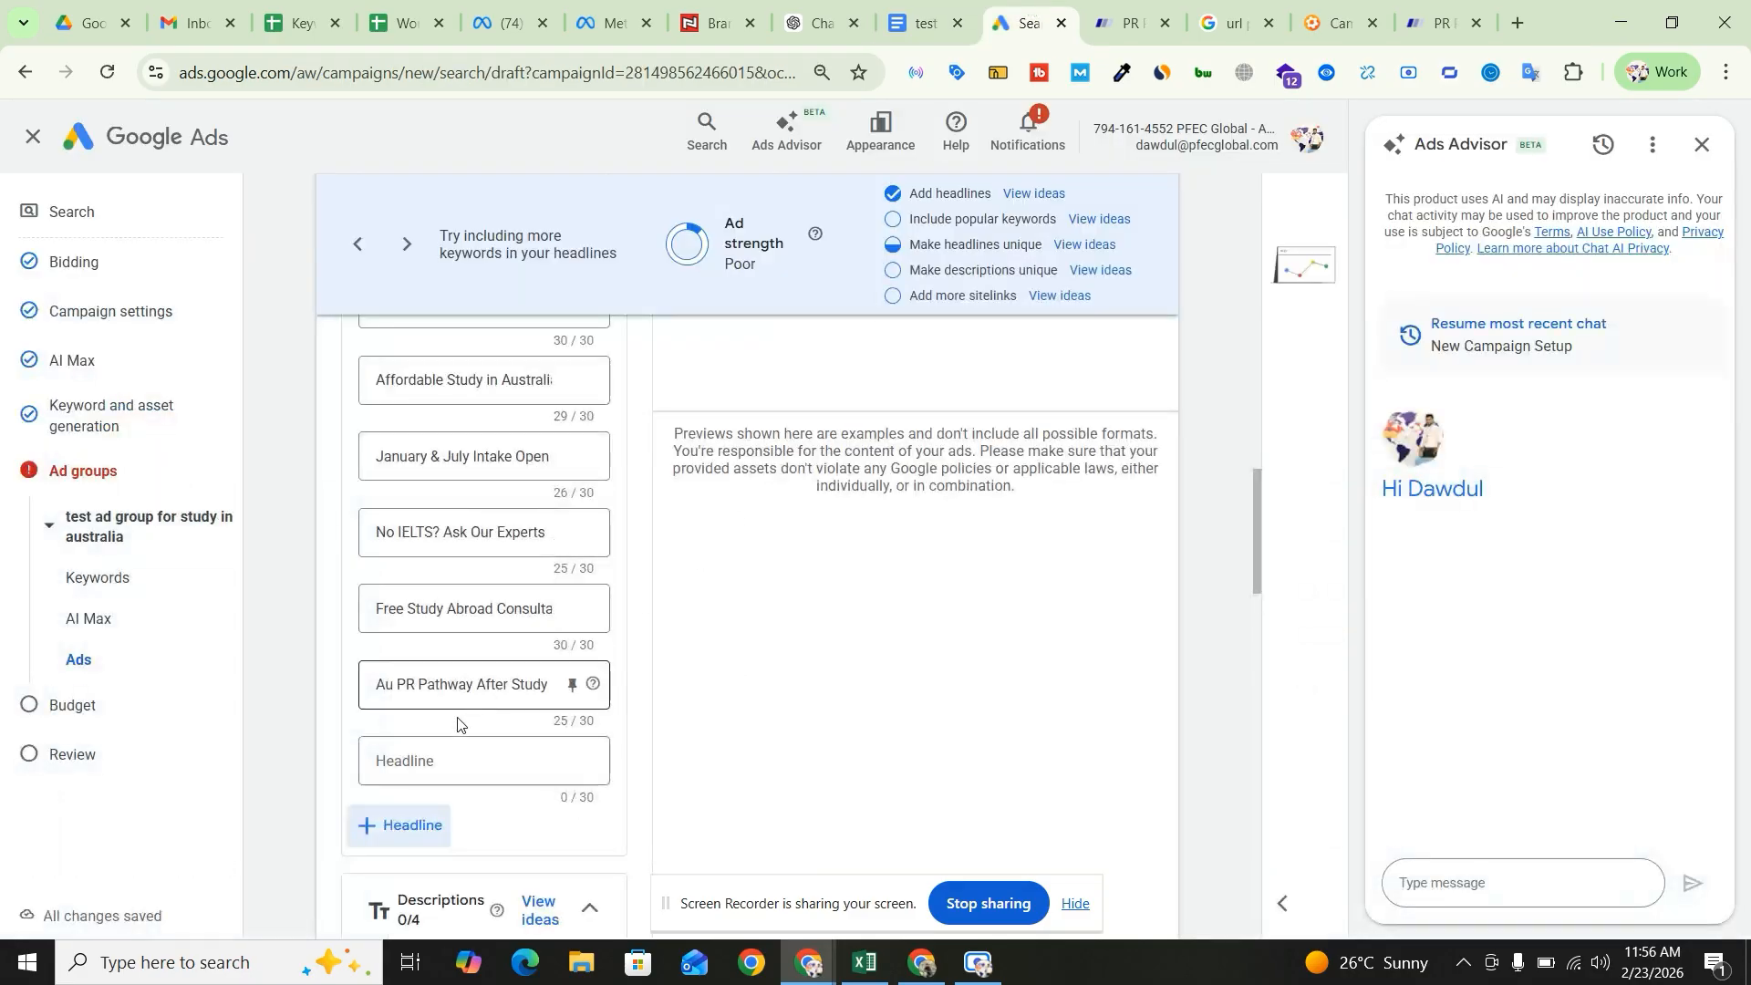
{"action": "left_click", "coordinate": [428, 760]}
{"action": "key", "text": "ctrl+v"}
- Copy "Fast Student Visa Processing" from the "test ads" document into a newly added eleventh headline in Google Ads
{"action": "left_click", "coordinate": [913, 7]}
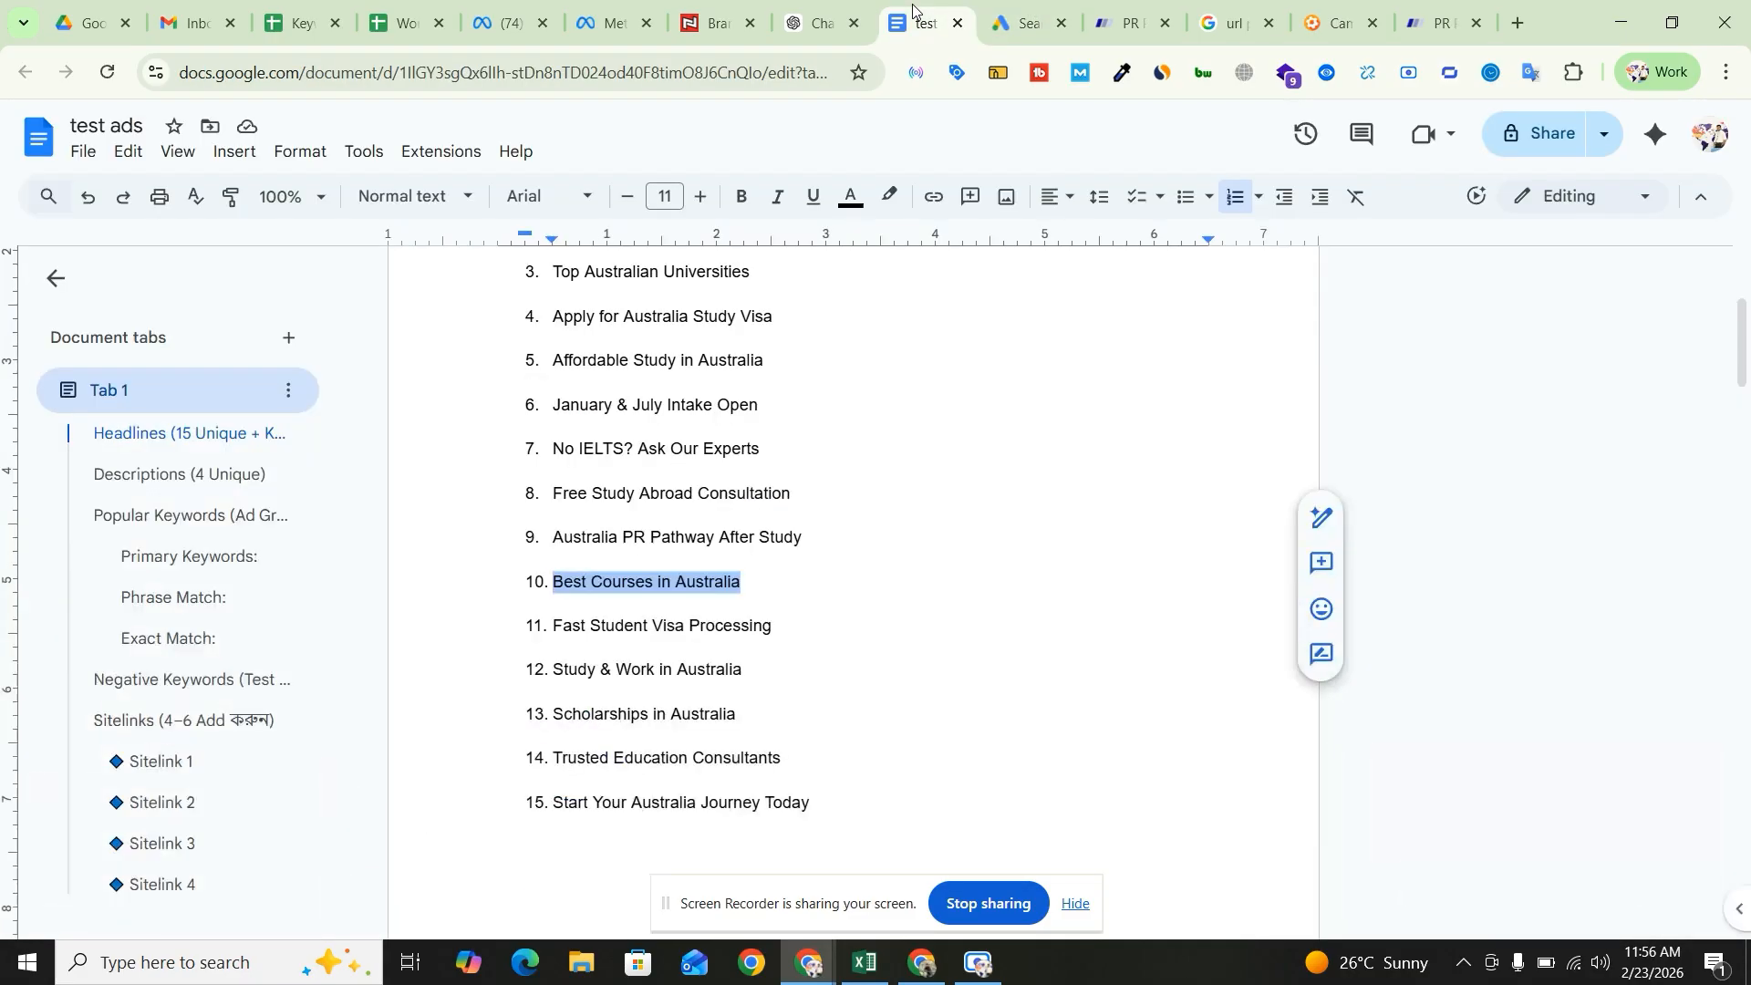
{"action": "left_click", "coordinate": [663, 626]}
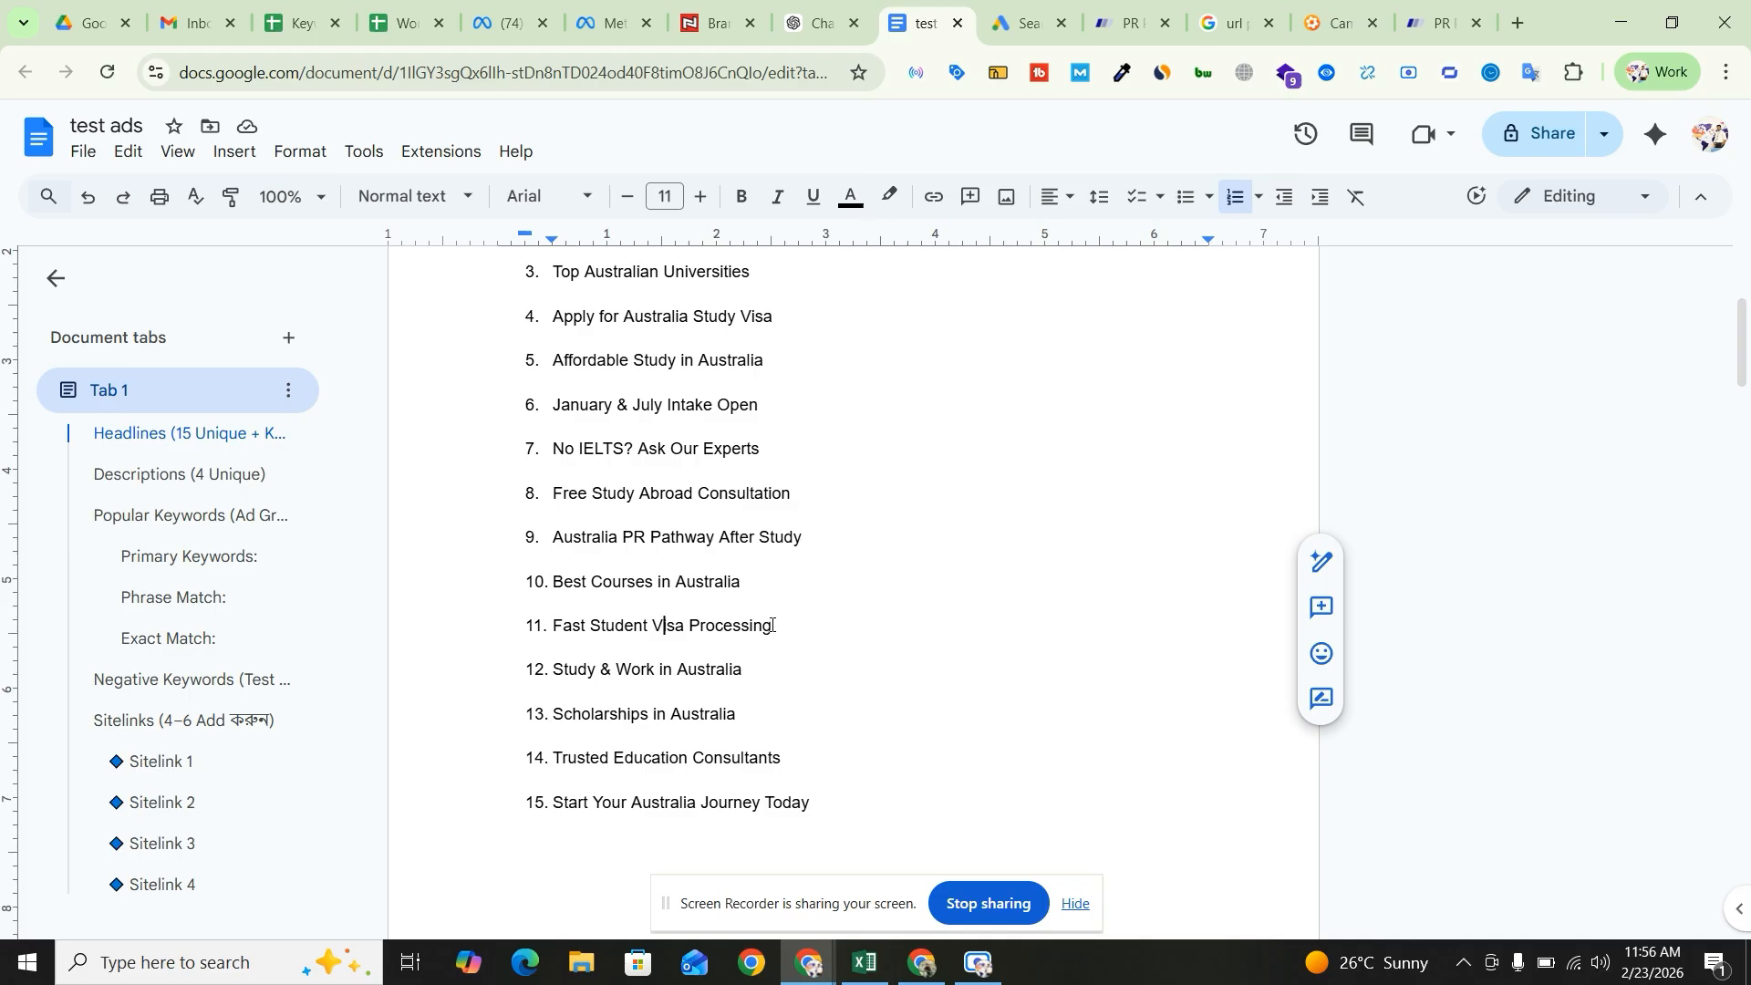
{"action": "left_click_drag", "start_coordinate": [771, 626], "coordinate": [547, 627]}
{"action": "key", "text": "ctrl+c"}
{"action": "left_click", "coordinate": [1028, 23]}
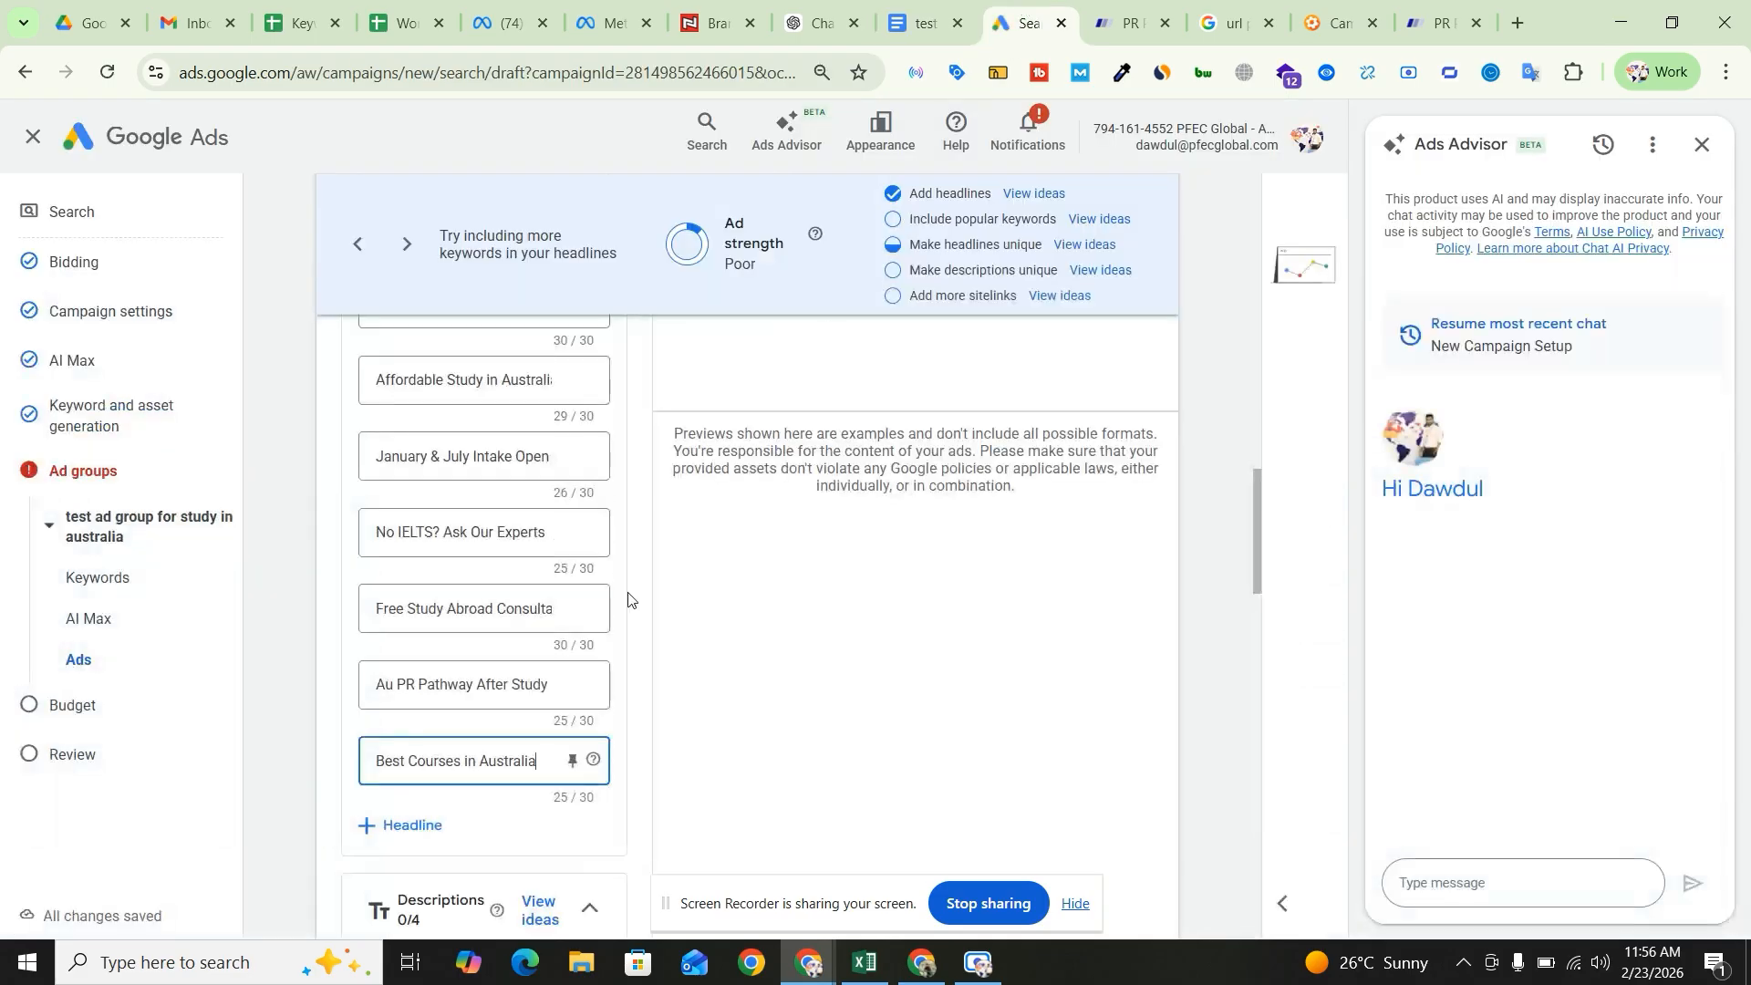
{"action": "left_click", "coordinate": [410, 825]}
{"action": "key", "text": "ctrl+v"}
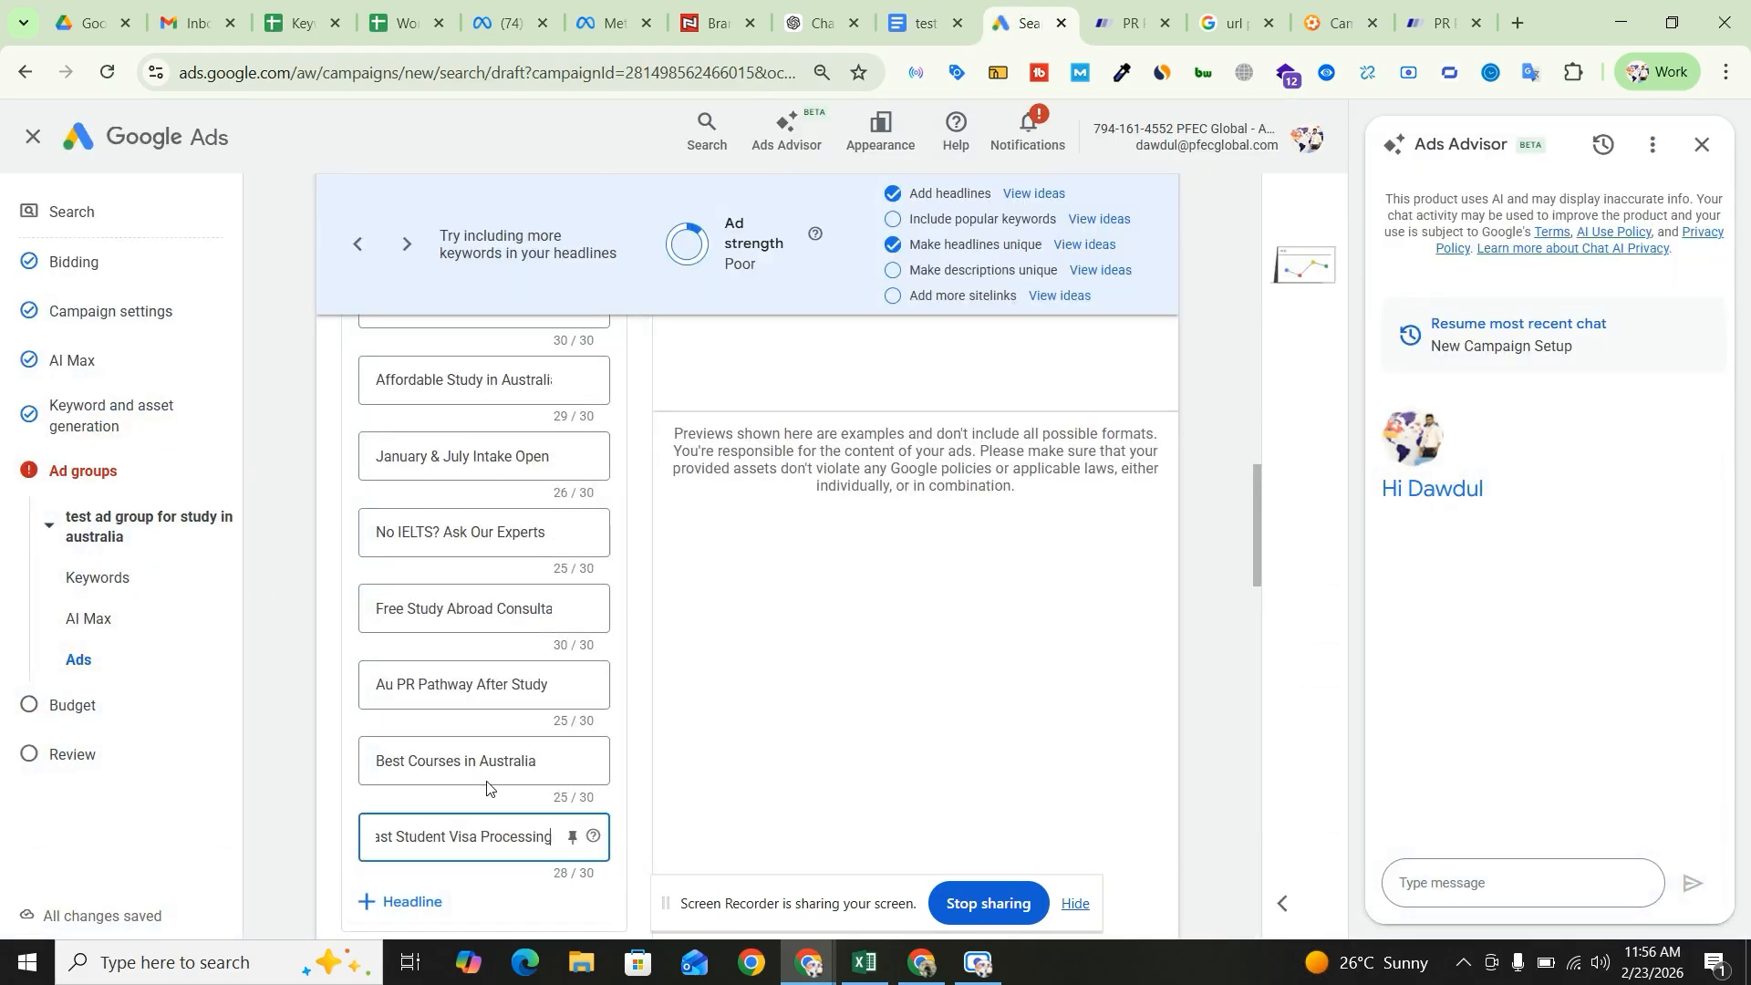
- Copy "Study & Work in Australia" from the "test ads" document into a newly added twelfth headline in Google Ads
{"action": "scroll", "coordinate": [487, 788], "scroll_direction": "down", "scroll_amount": 4}
{"action": "left_click", "coordinate": [921, 23]}
{"action": "left_click", "coordinate": [615, 693]}
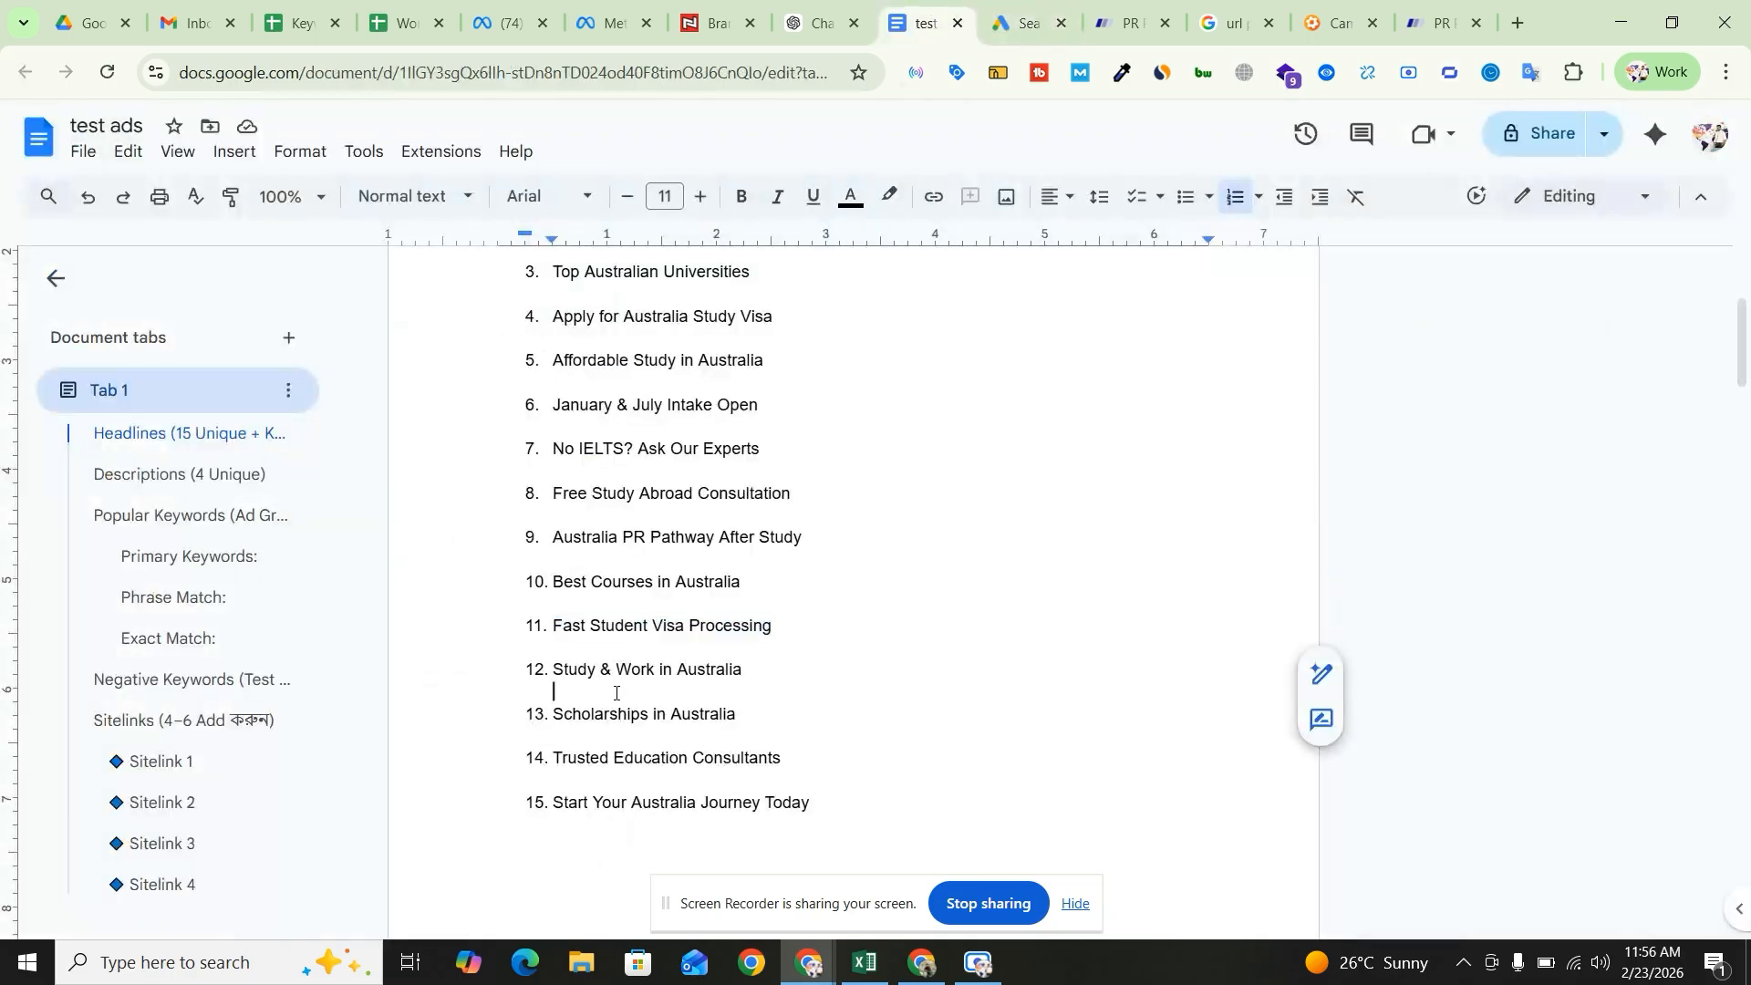
{"action": "left_click_drag", "start_coordinate": [744, 675], "coordinate": [560, 672]}
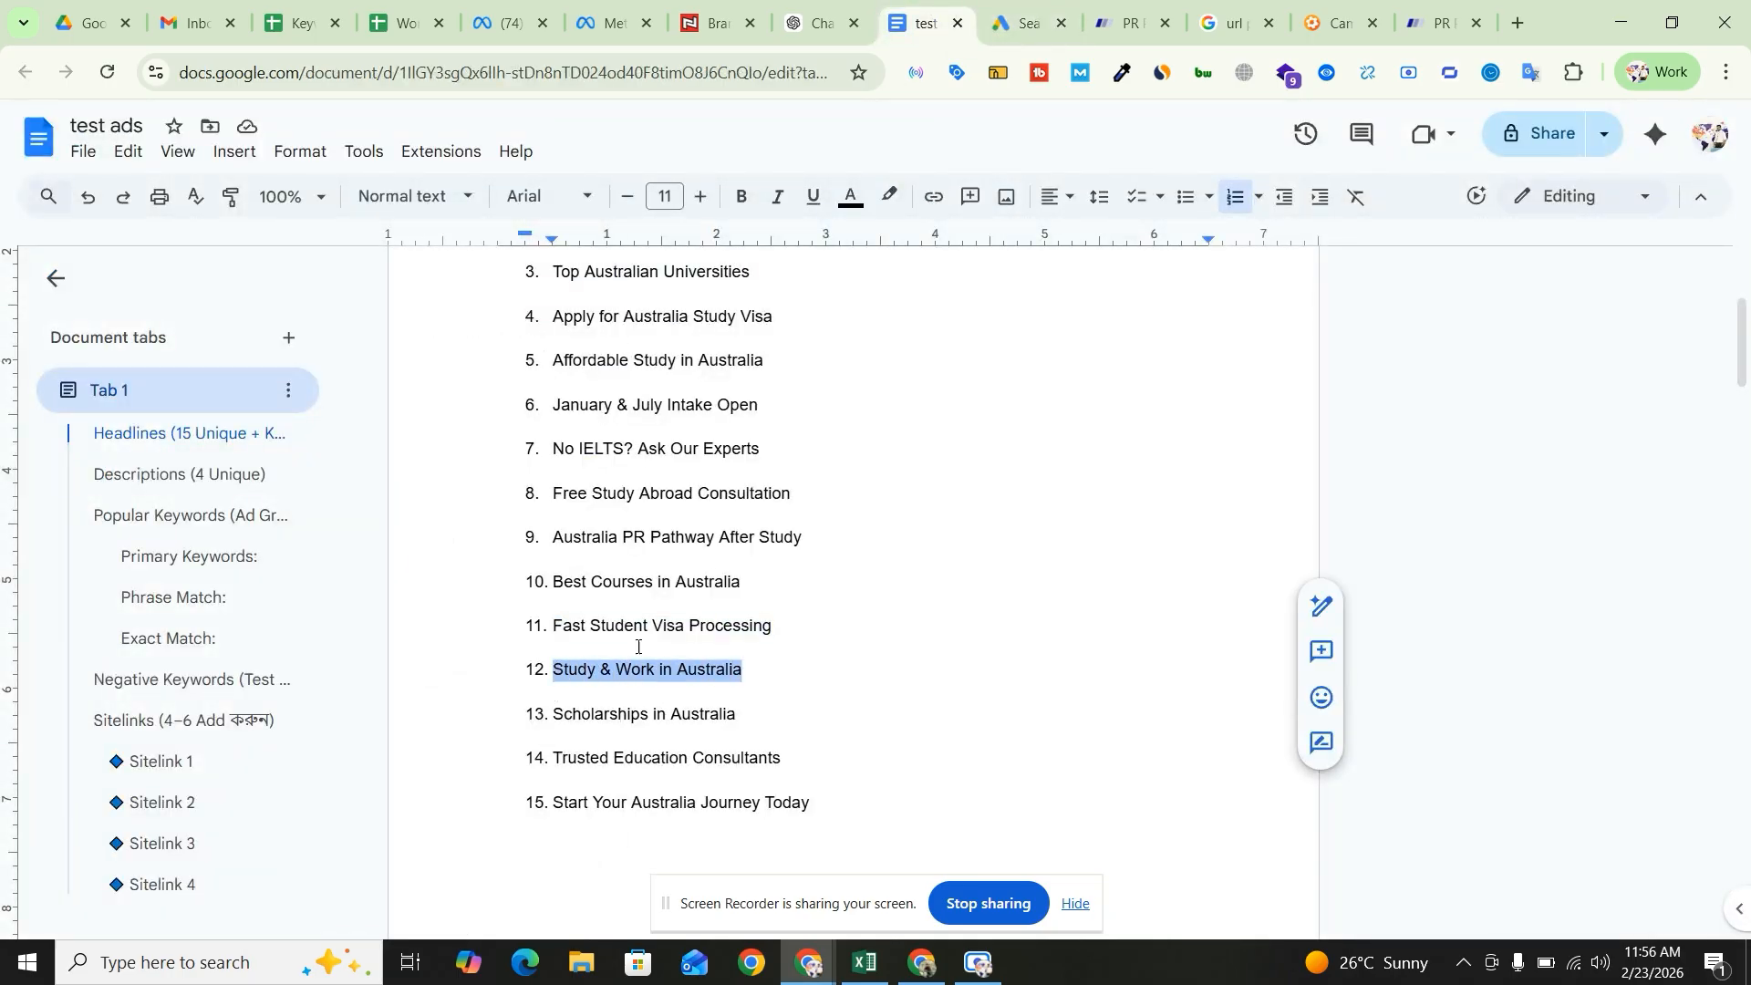
{"action": "left_click", "coordinate": [1028, 23]}
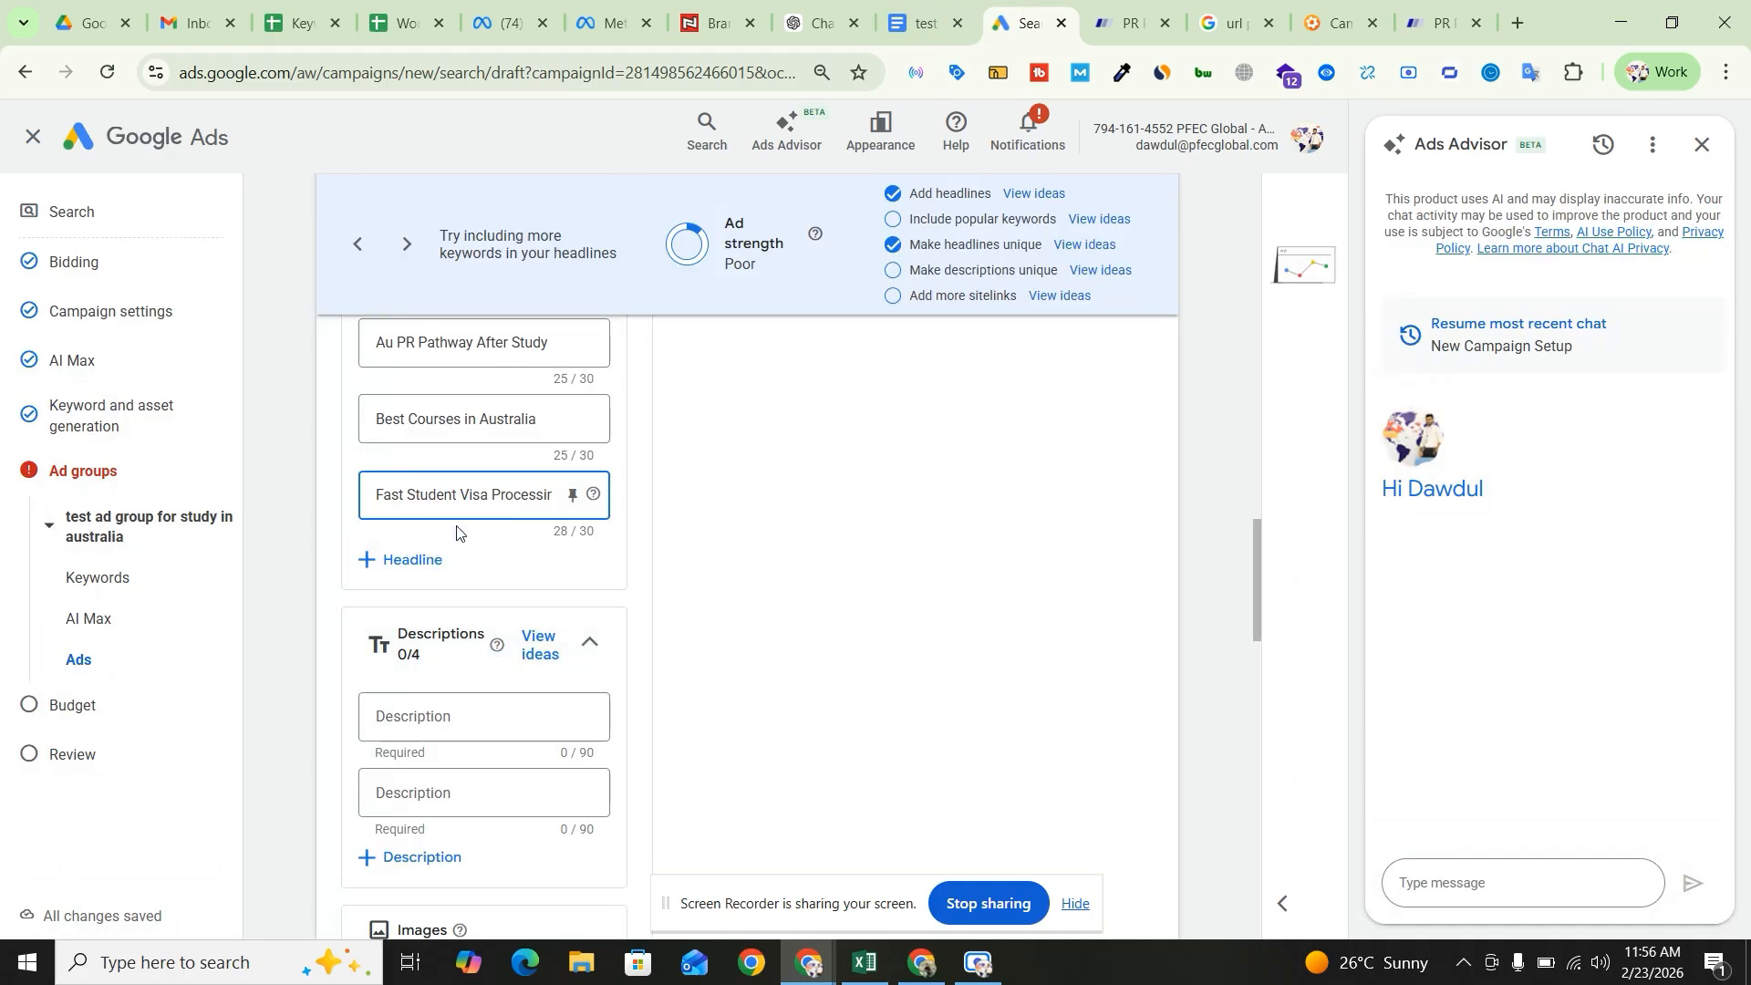
{"action": "left_click", "coordinate": [429, 559]}
{"action": "key", "text": "ctrl+v"}
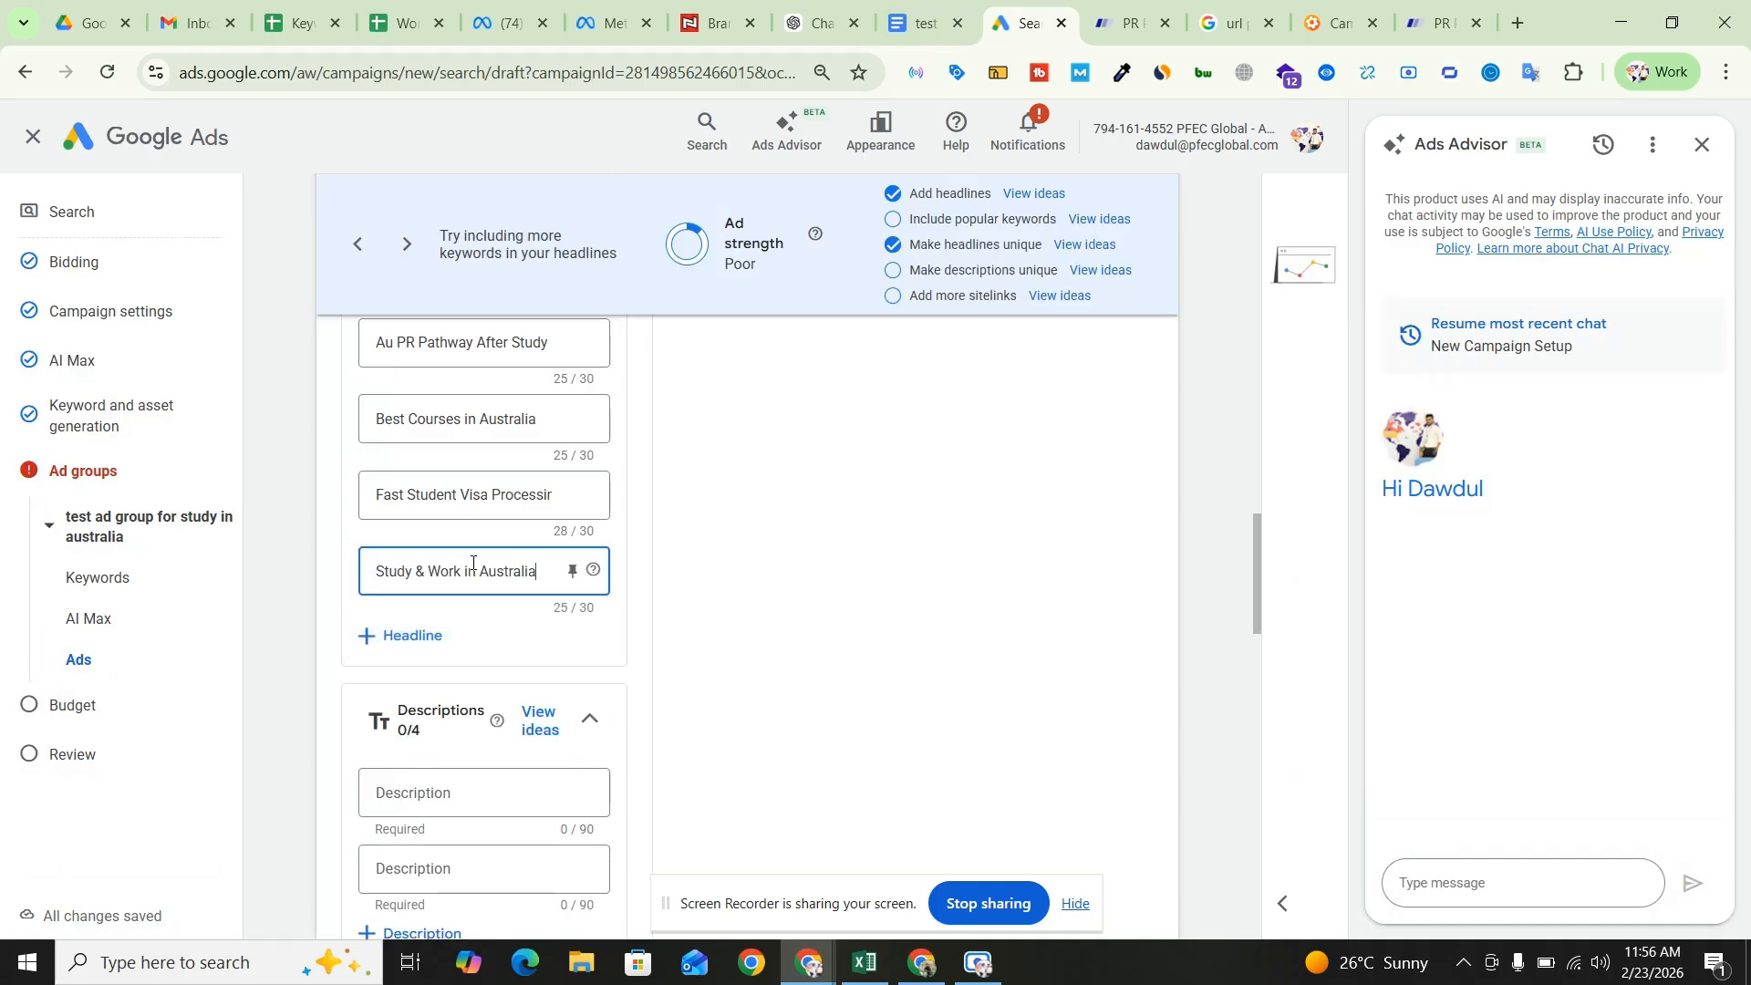
- Add a thirteenth headline in Google Ads and fill it with "Scholarships in Australia" copied from the "test ads" document
{"action": "left_click", "coordinate": [928, 25]}
{"action": "left_click", "coordinate": [633, 712]}
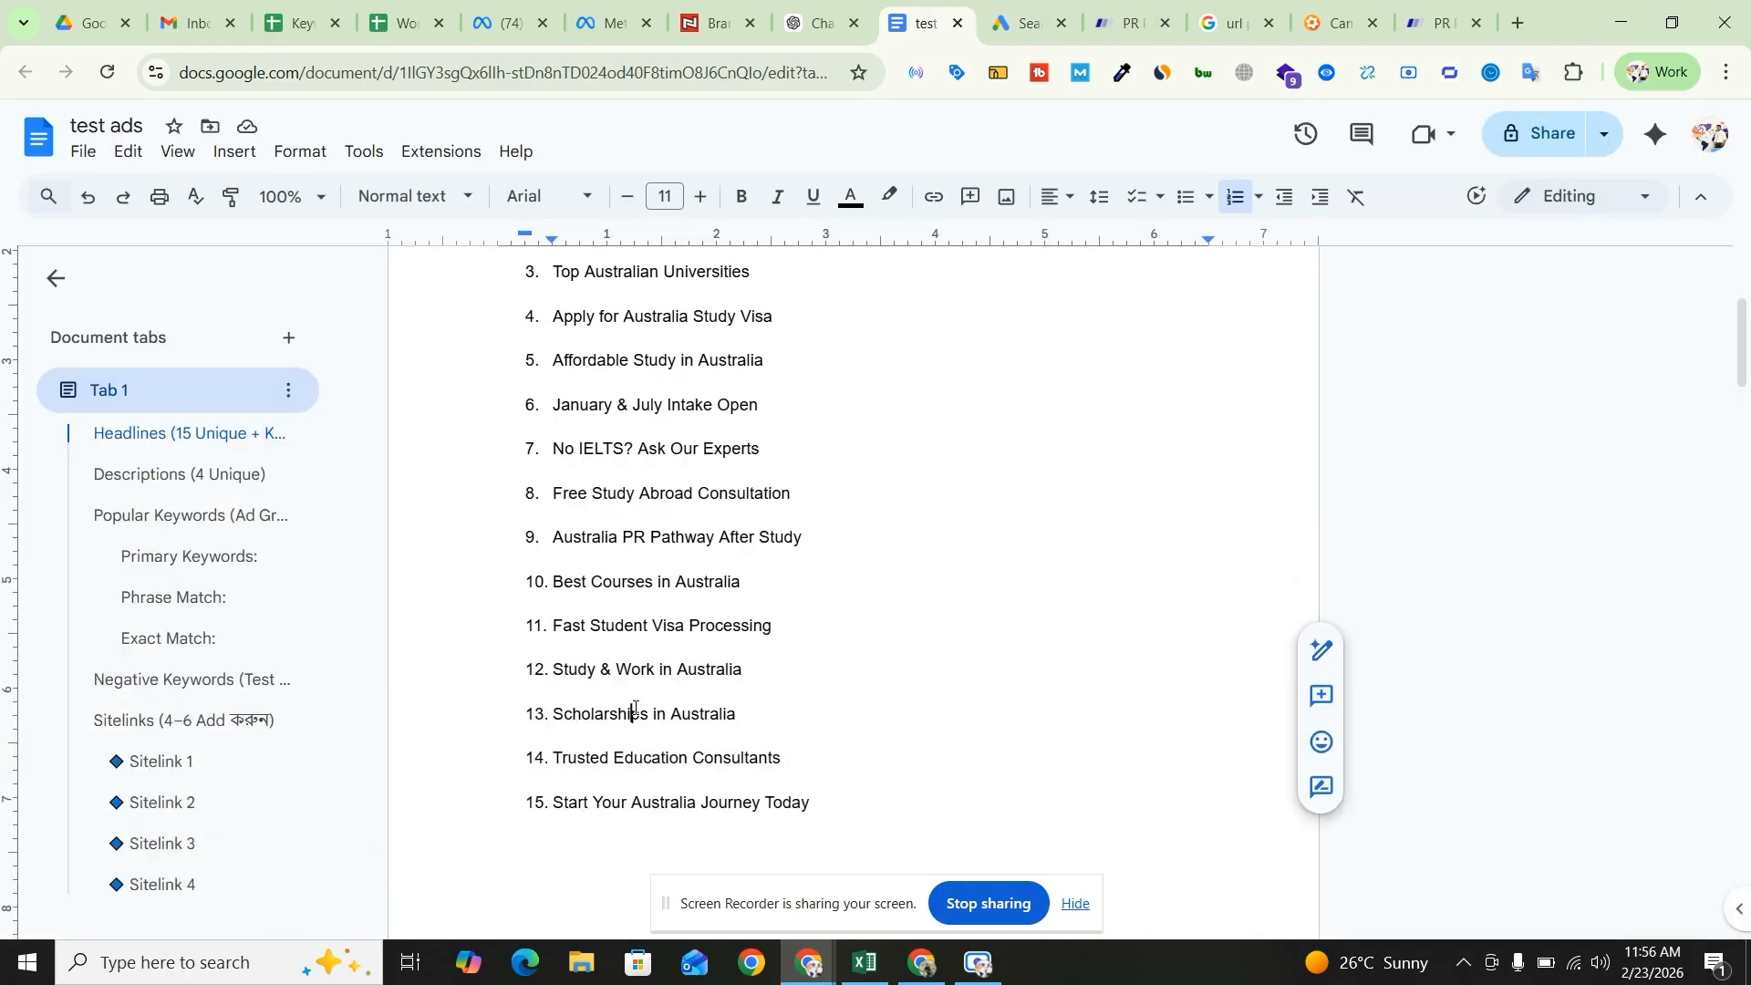
{"action": "left_click_drag", "start_coordinate": [730, 714], "coordinate": [560, 714]}
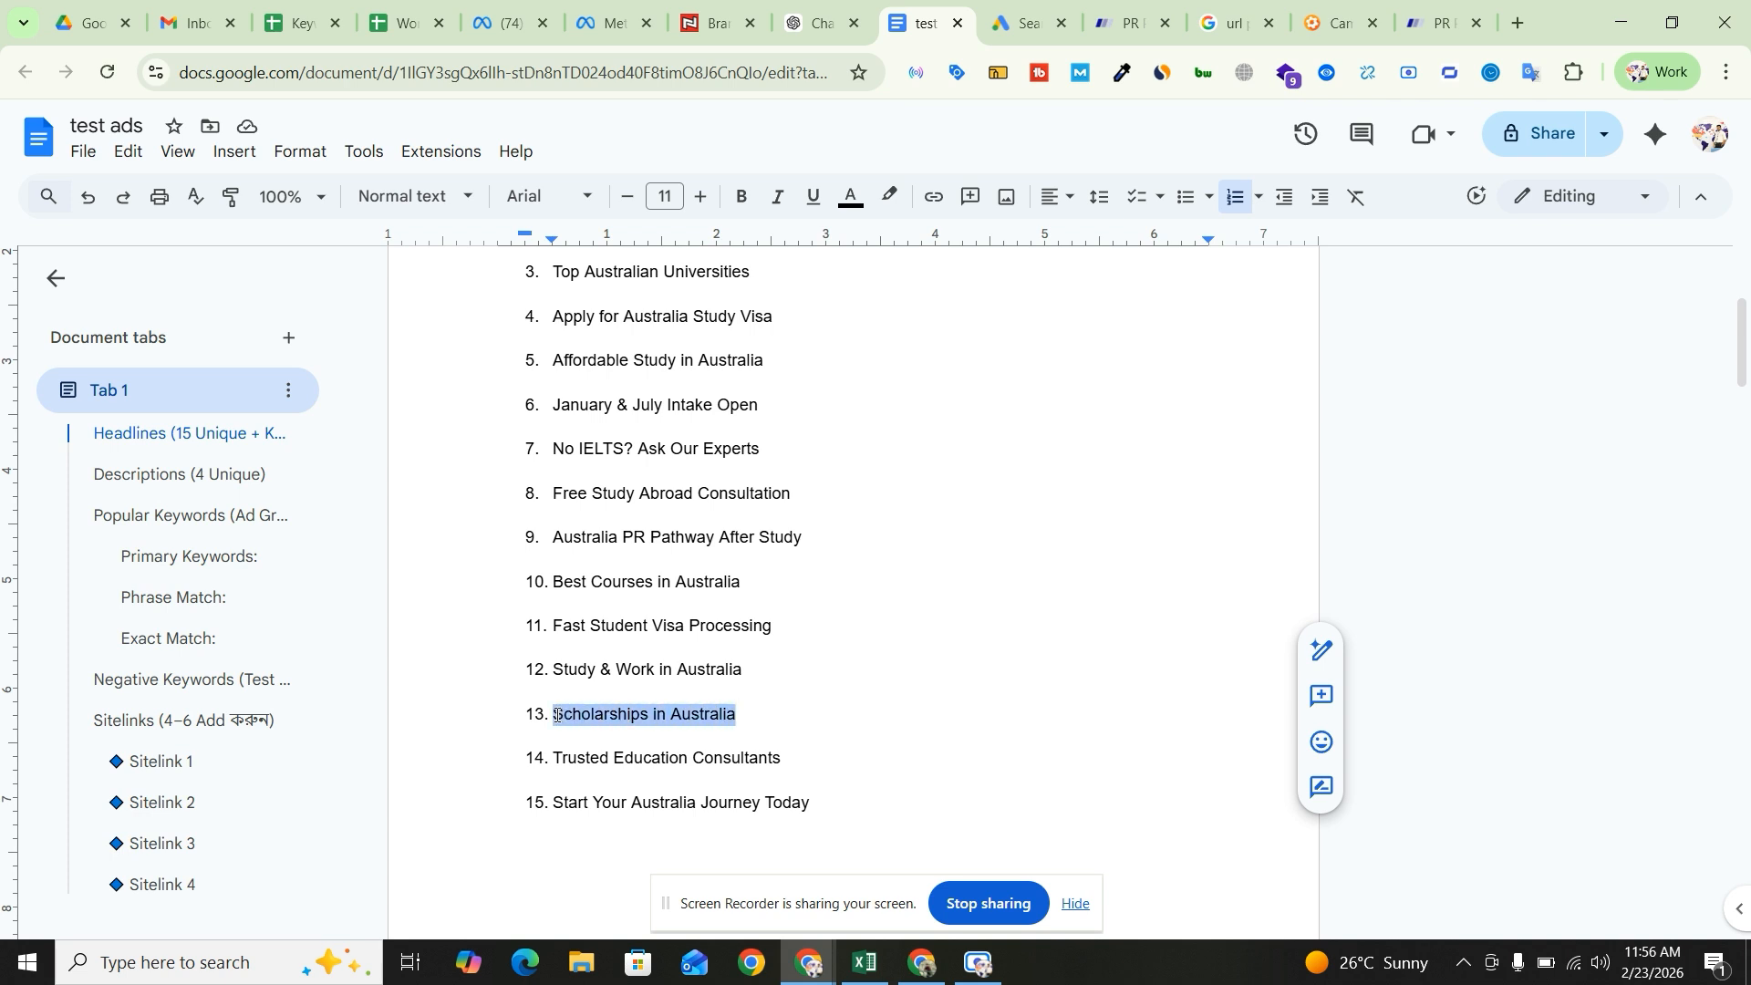
{"action": "left_click", "coordinate": [1022, 24]}
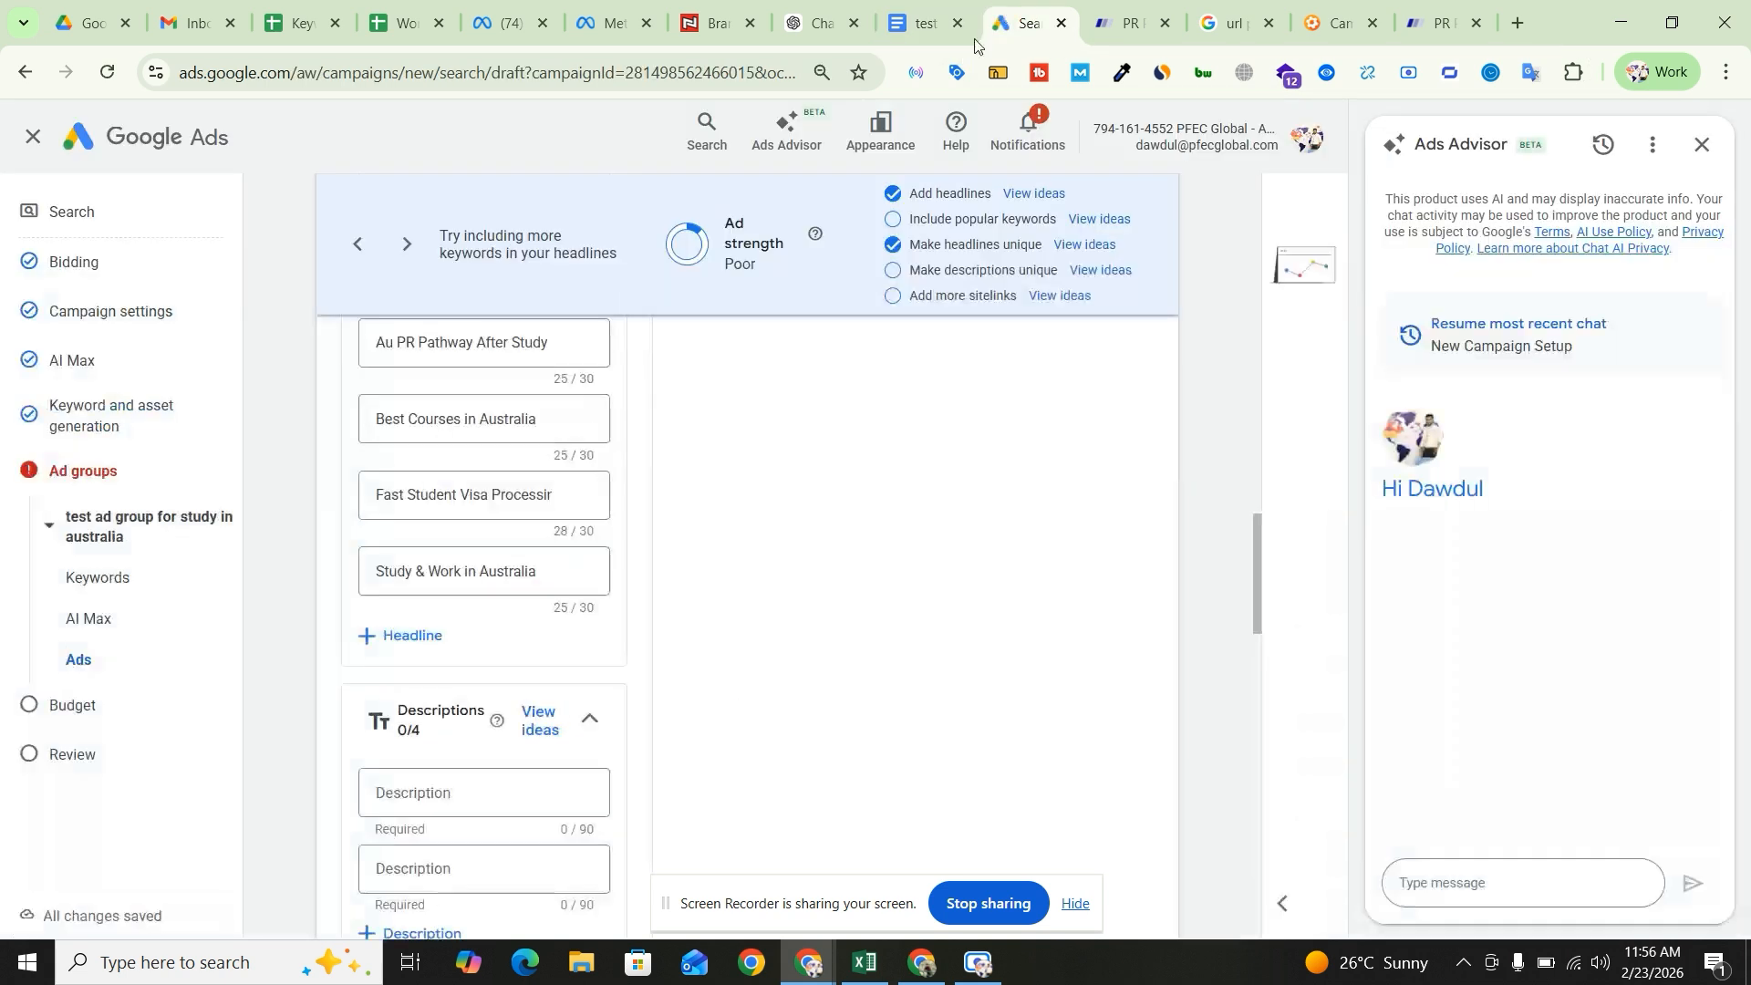
{"action": "left_click", "coordinate": [434, 636]}
{"action": "type", "text": "Scholarships in Australia"}
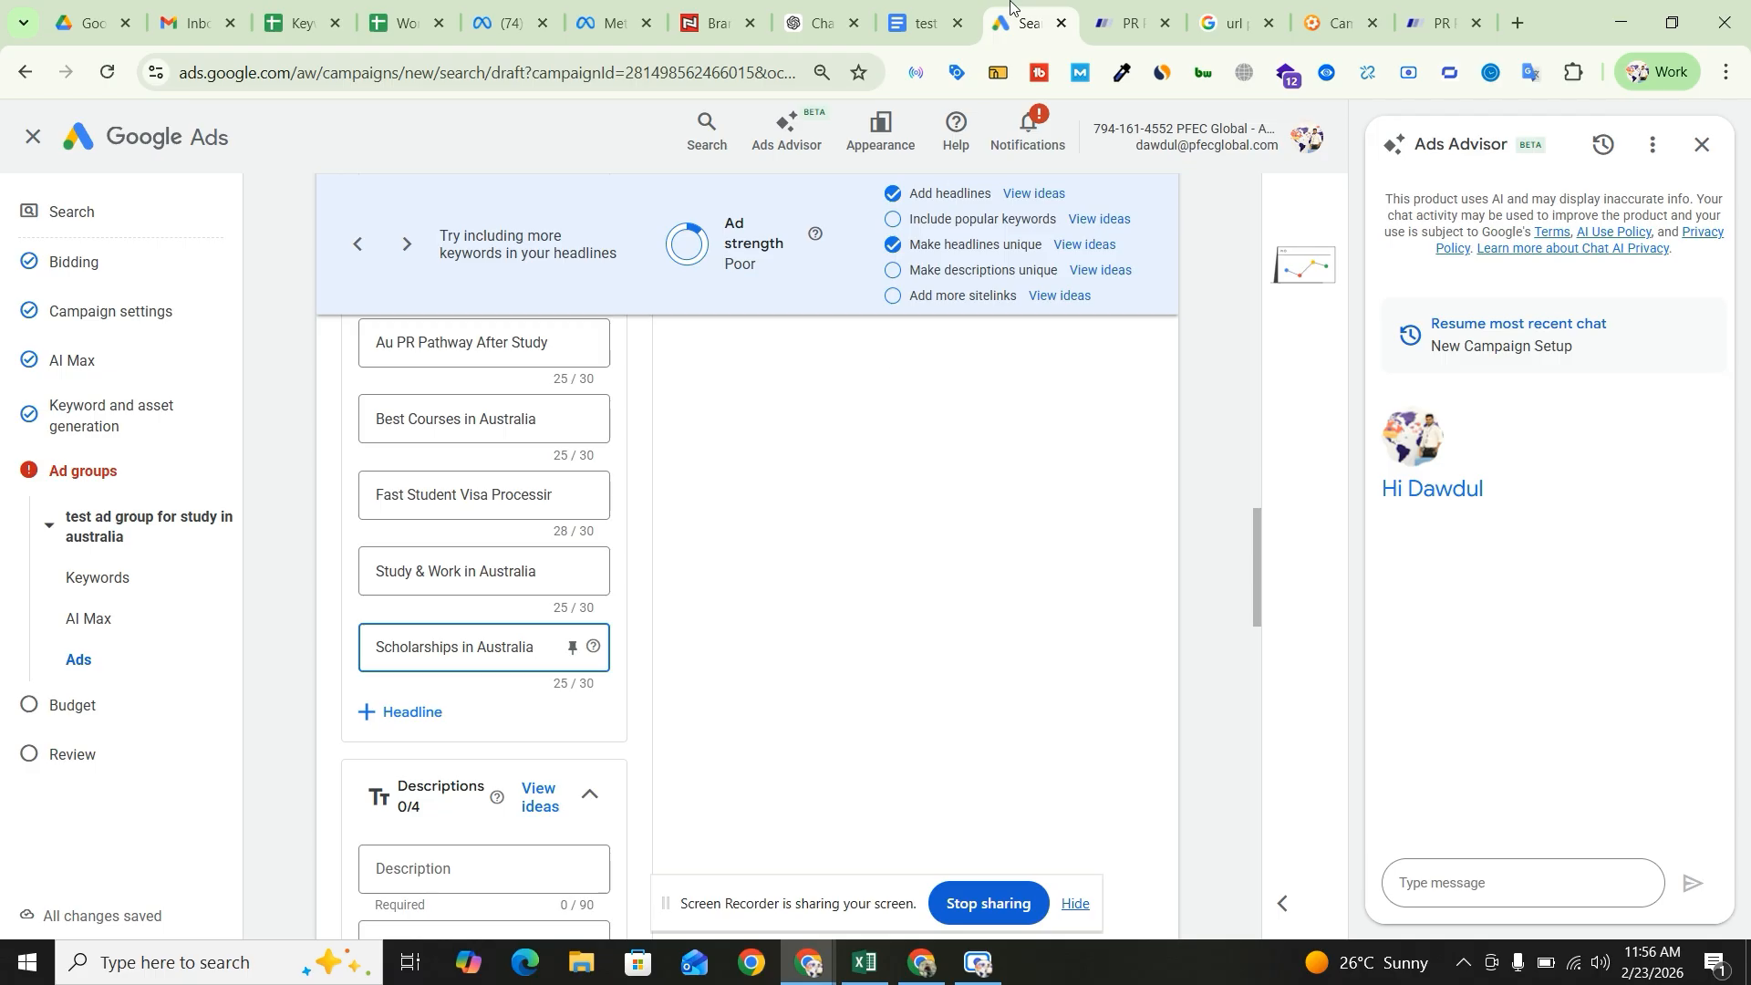
- Copy "Trusted Education Consultants" from the "test ads" document for the fourteenth headline
{"action": "left_click", "coordinate": [908, 16]}
{"action": "left_click", "coordinate": [746, 760]}
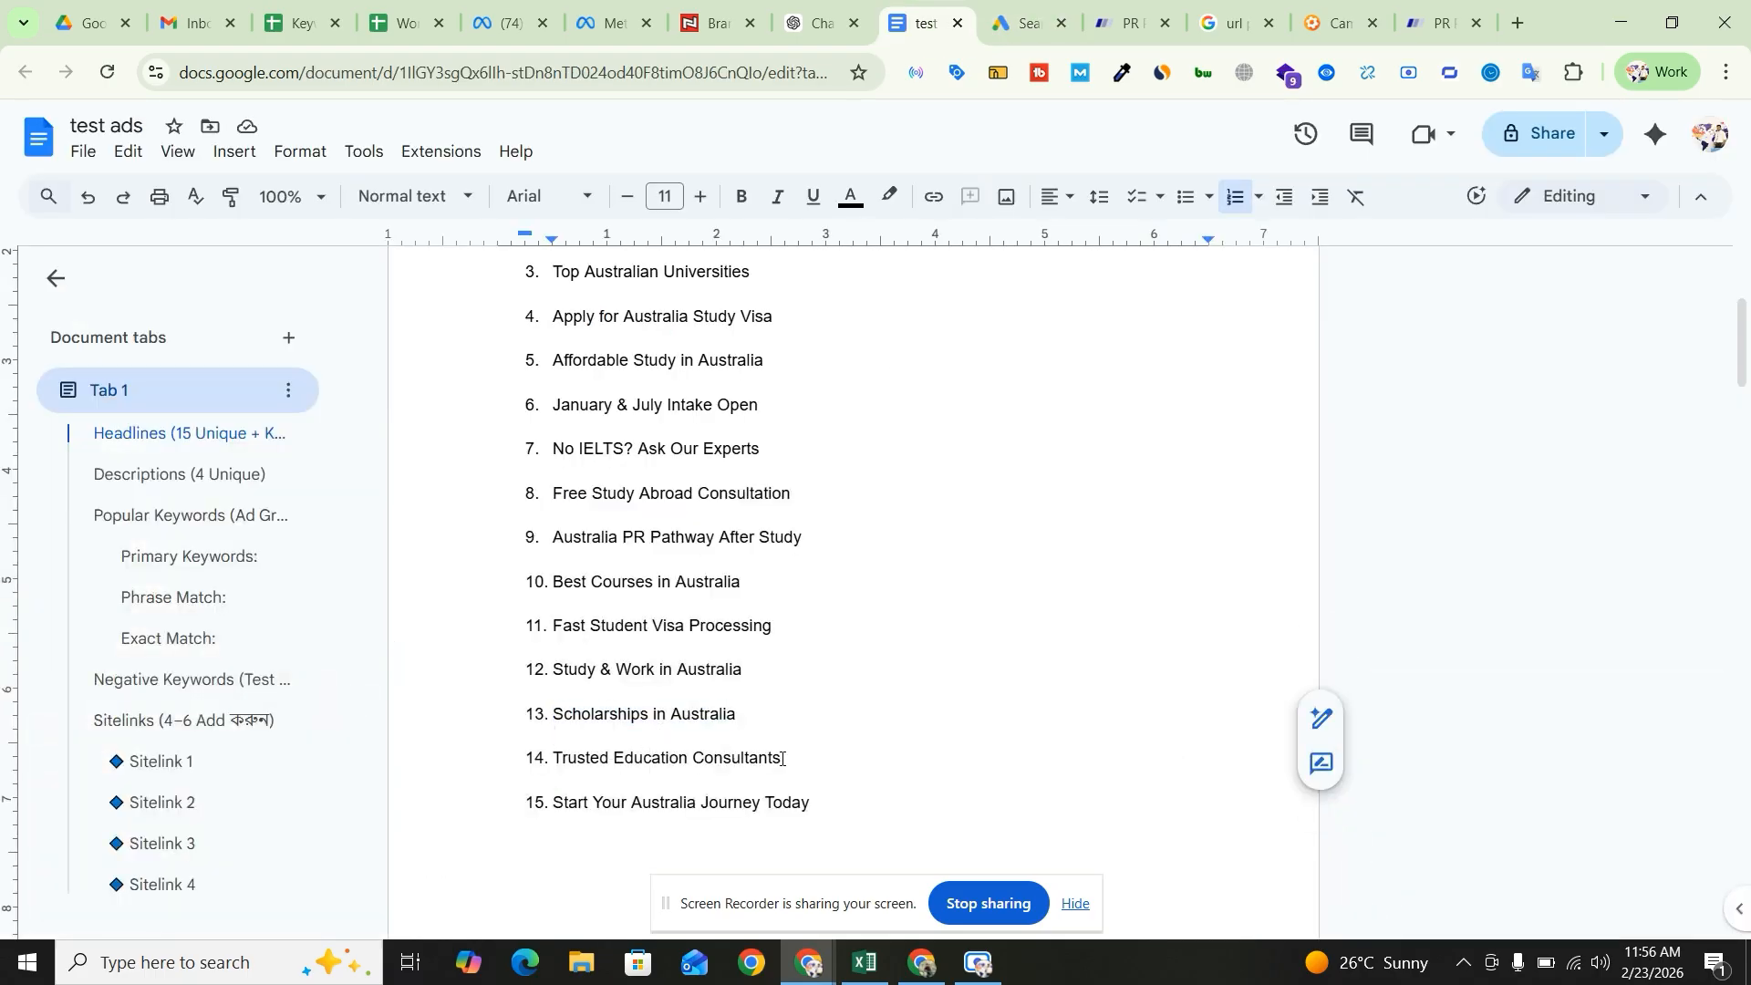
- Copy headline 14, "Trusted Education Consultants", from the Google Docs document into the next ad headline field in Google Ads
{"action": "left_click_drag", "start_coordinate": [781, 758], "coordinate": [550, 767]}
{"action": "key", "text": "ctrl+c"}
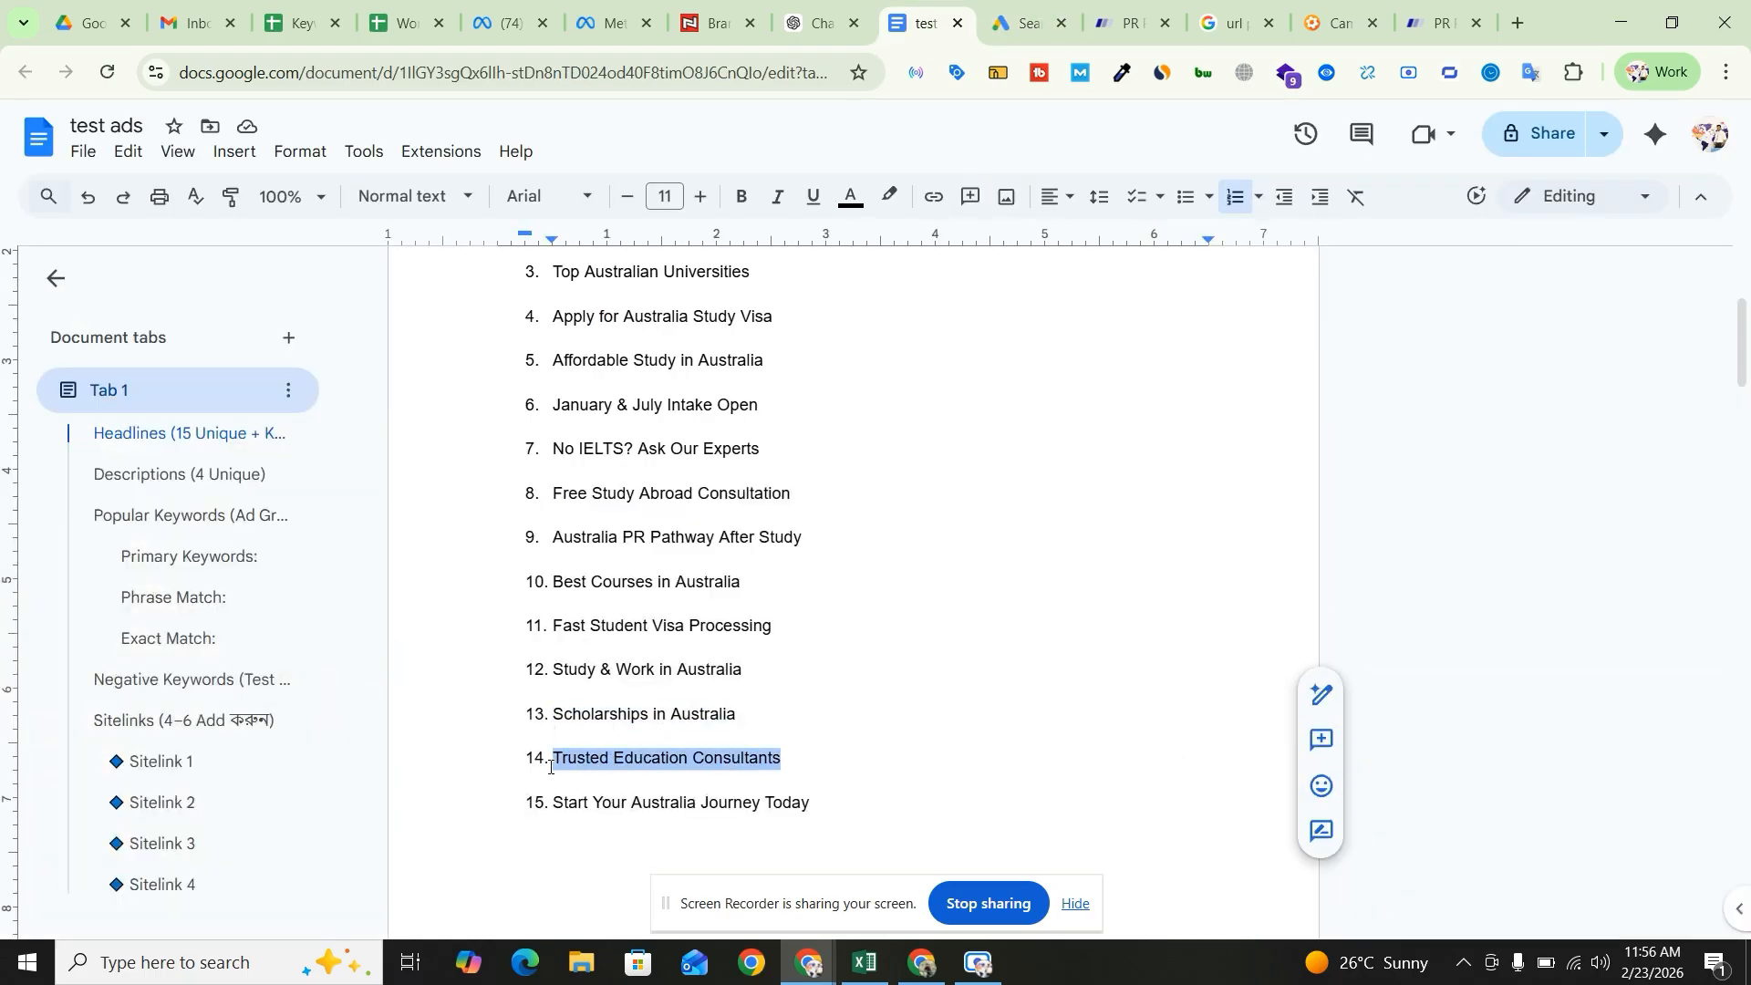
{"action": "left_click", "coordinate": [1021, 22]}
{"action": "left_click", "coordinate": [429, 711]}
{"action": "left_click", "coordinate": [453, 716]}
{"action": "key", "text": "ctrl+v"}
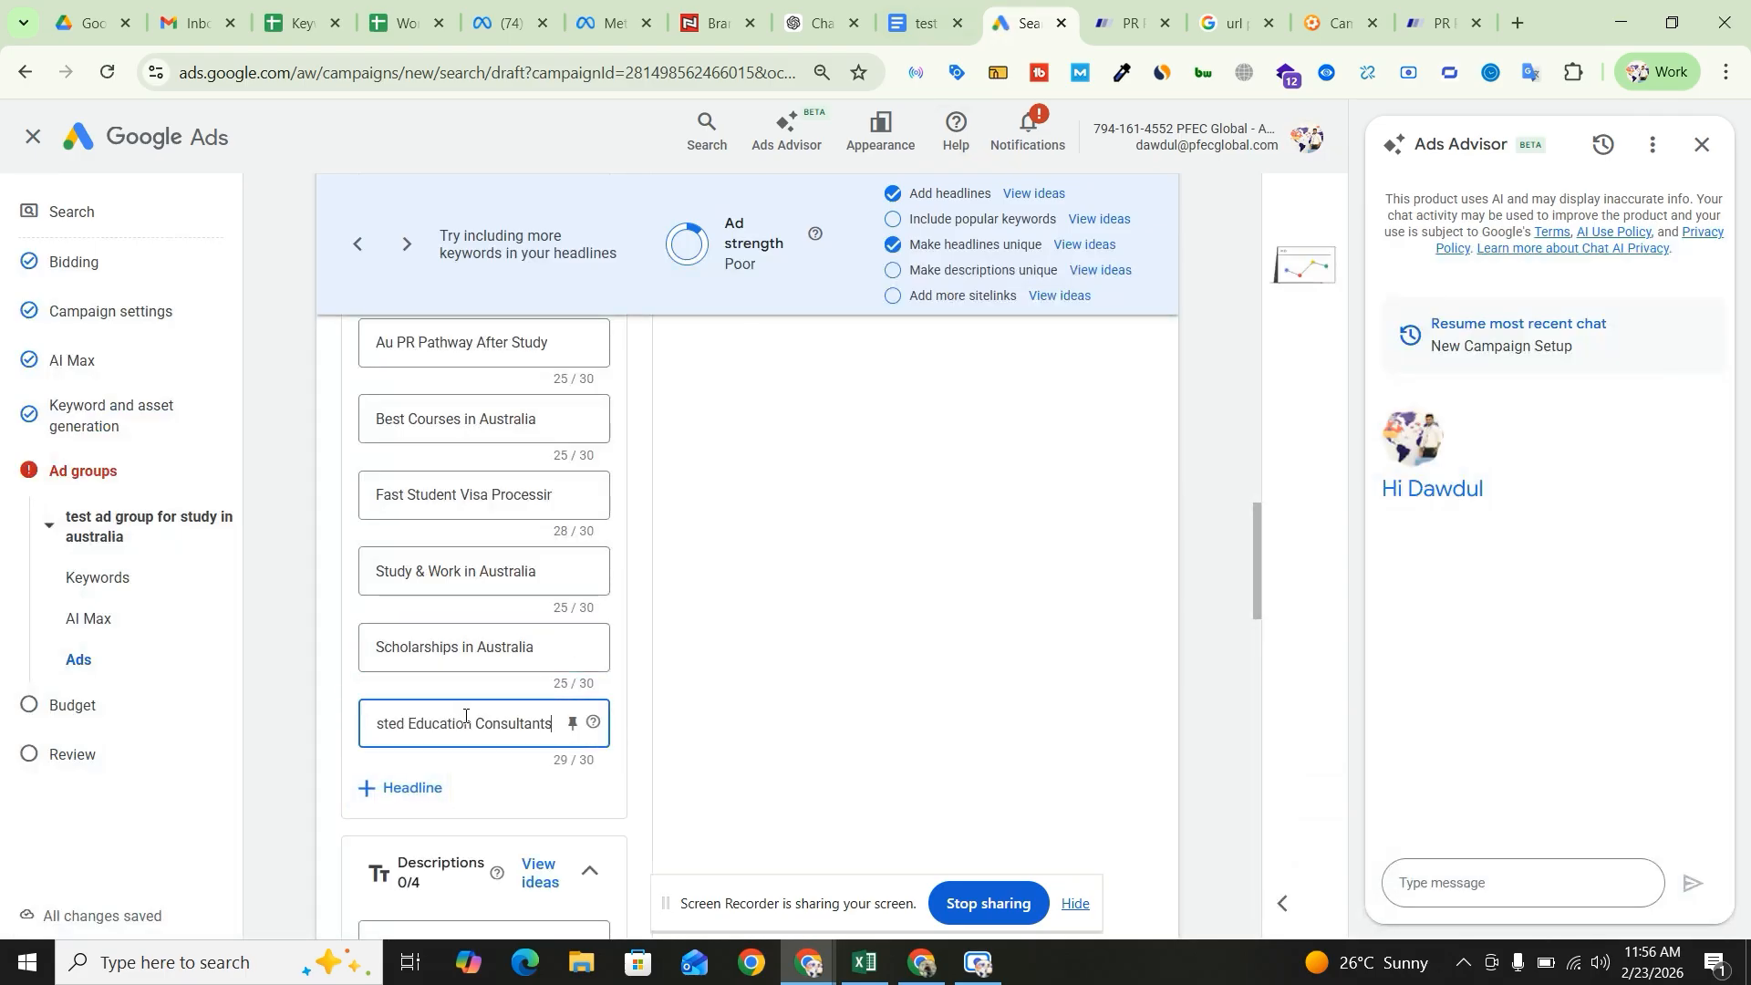
- Copy headline 15, "Start Your Australia Journey Today", from the document into a new ad headline in Google Ads
{"action": "left_click", "coordinate": [923, 22]}
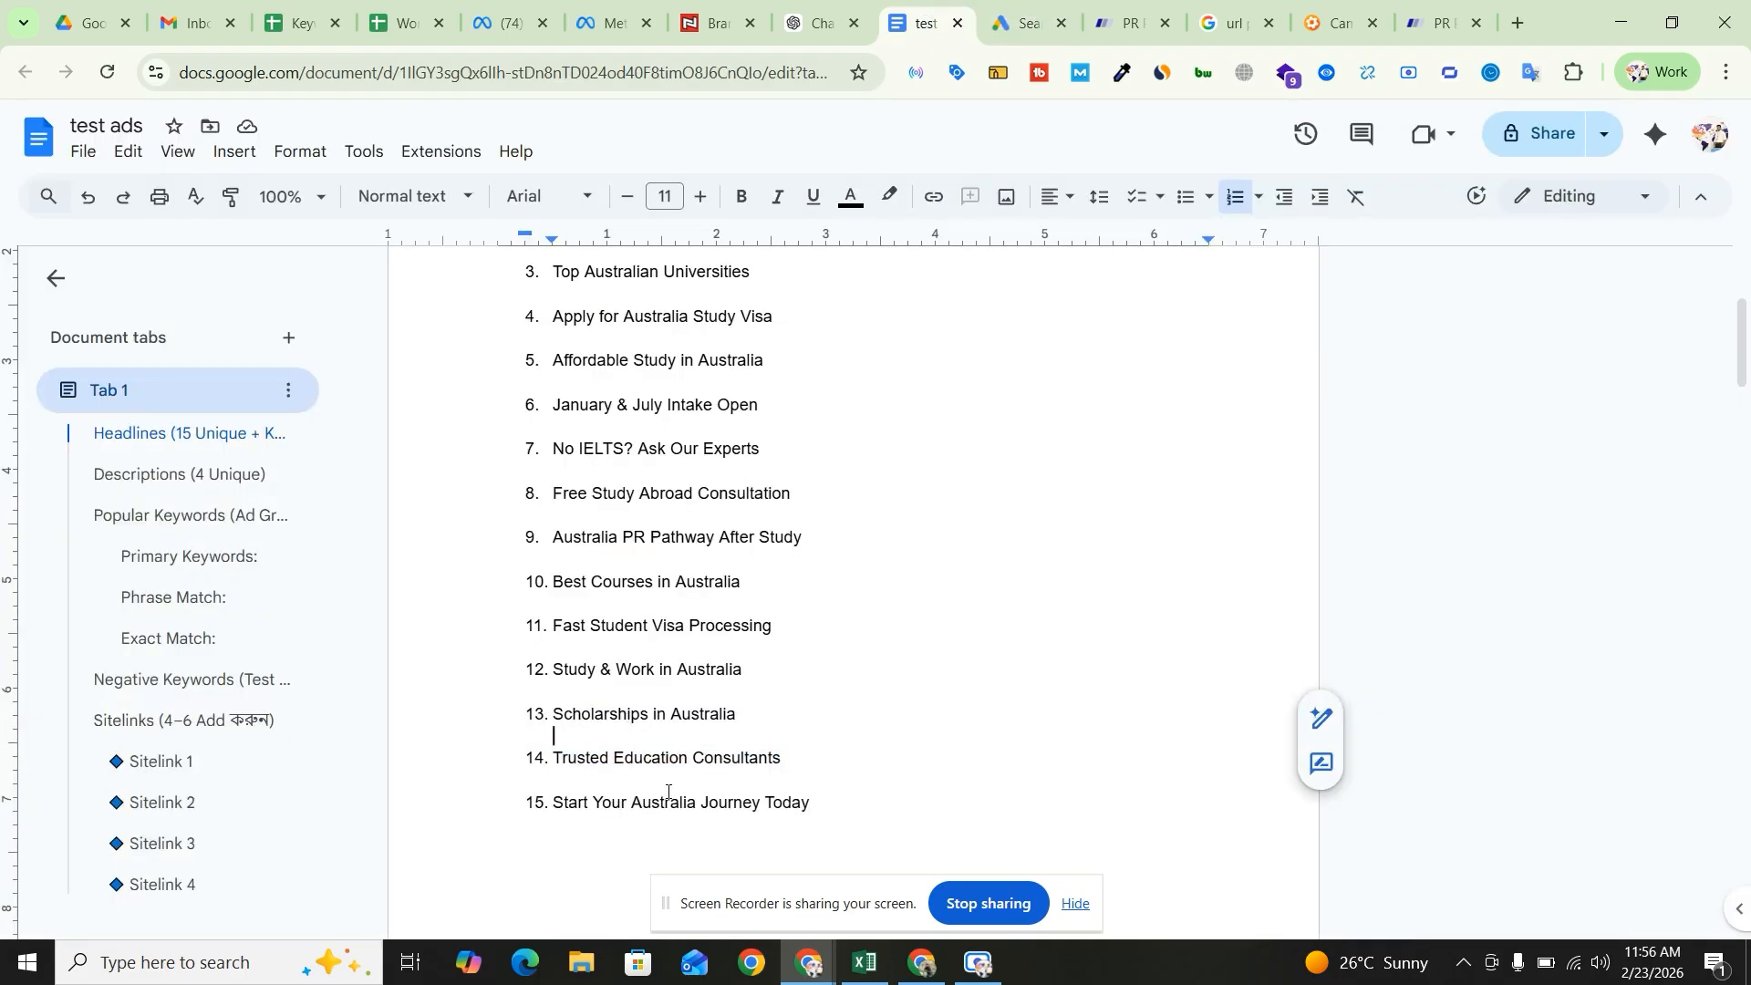
{"action": "left_click_drag", "start_coordinate": [800, 812], "coordinate": [558, 803]}
{"action": "key", "text": "ctrl+c"}
{"action": "left_click", "coordinate": [1028, 22]}
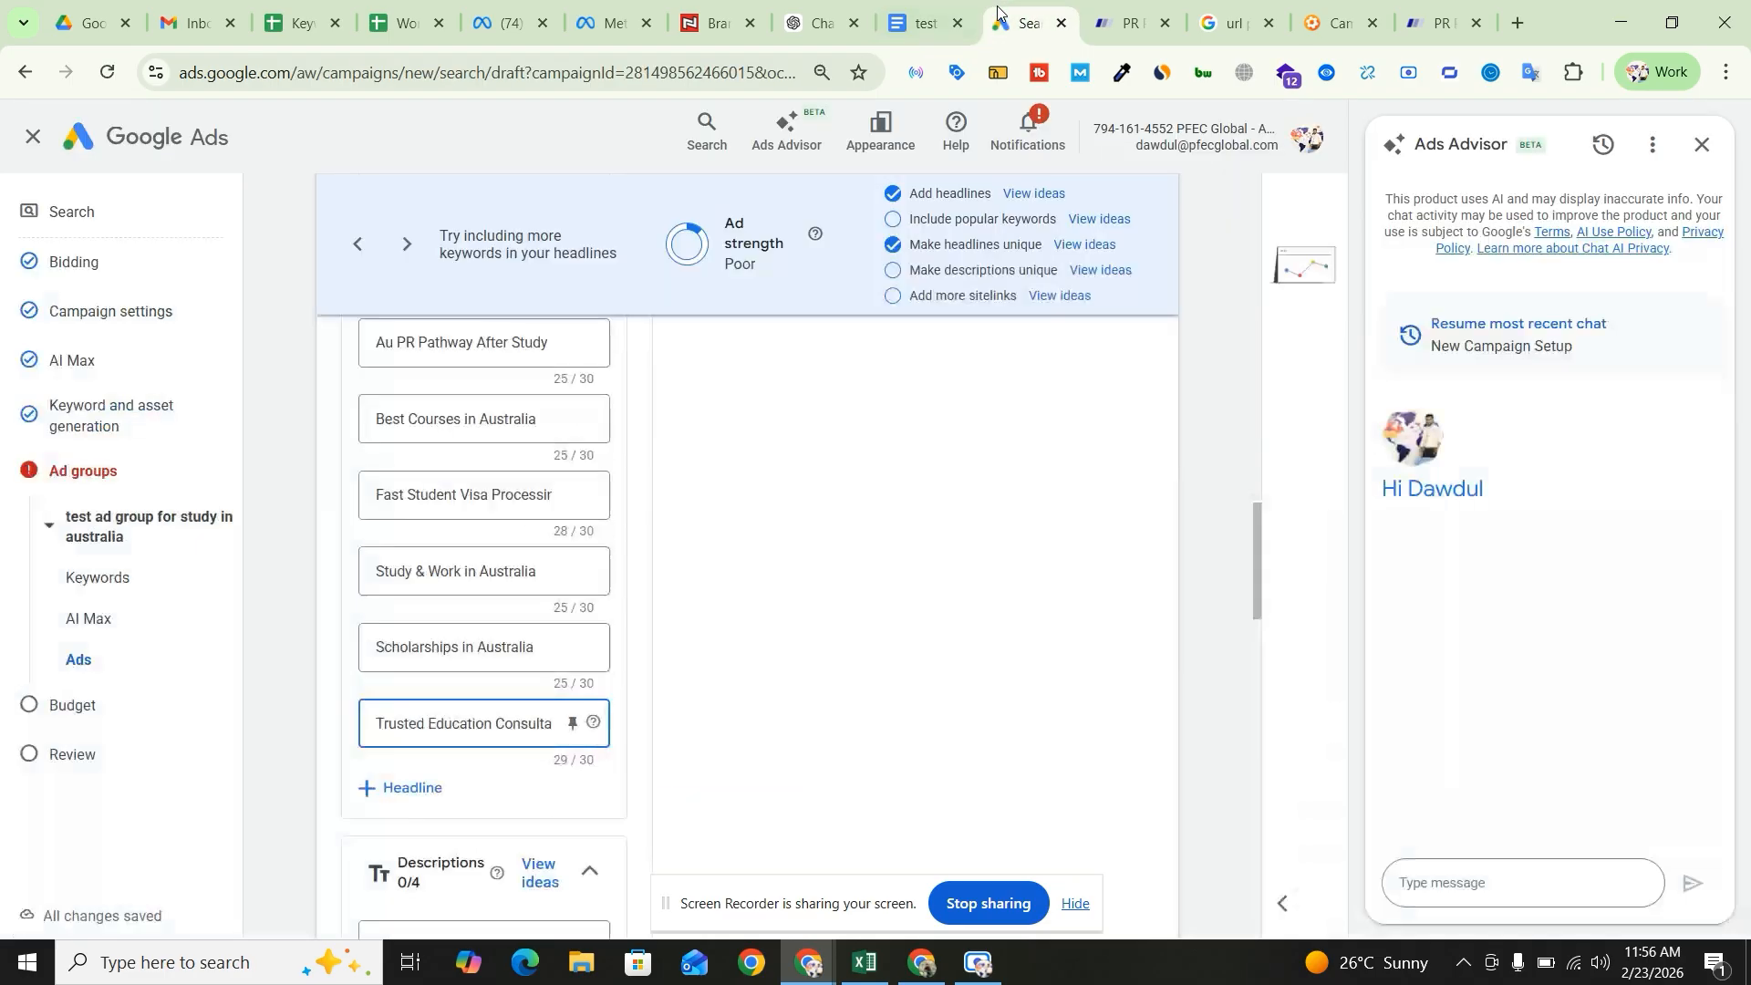
{"action": "left_click", "coordinate": [429, 788]}
{"action": "key", "text": "ctrl+v"}
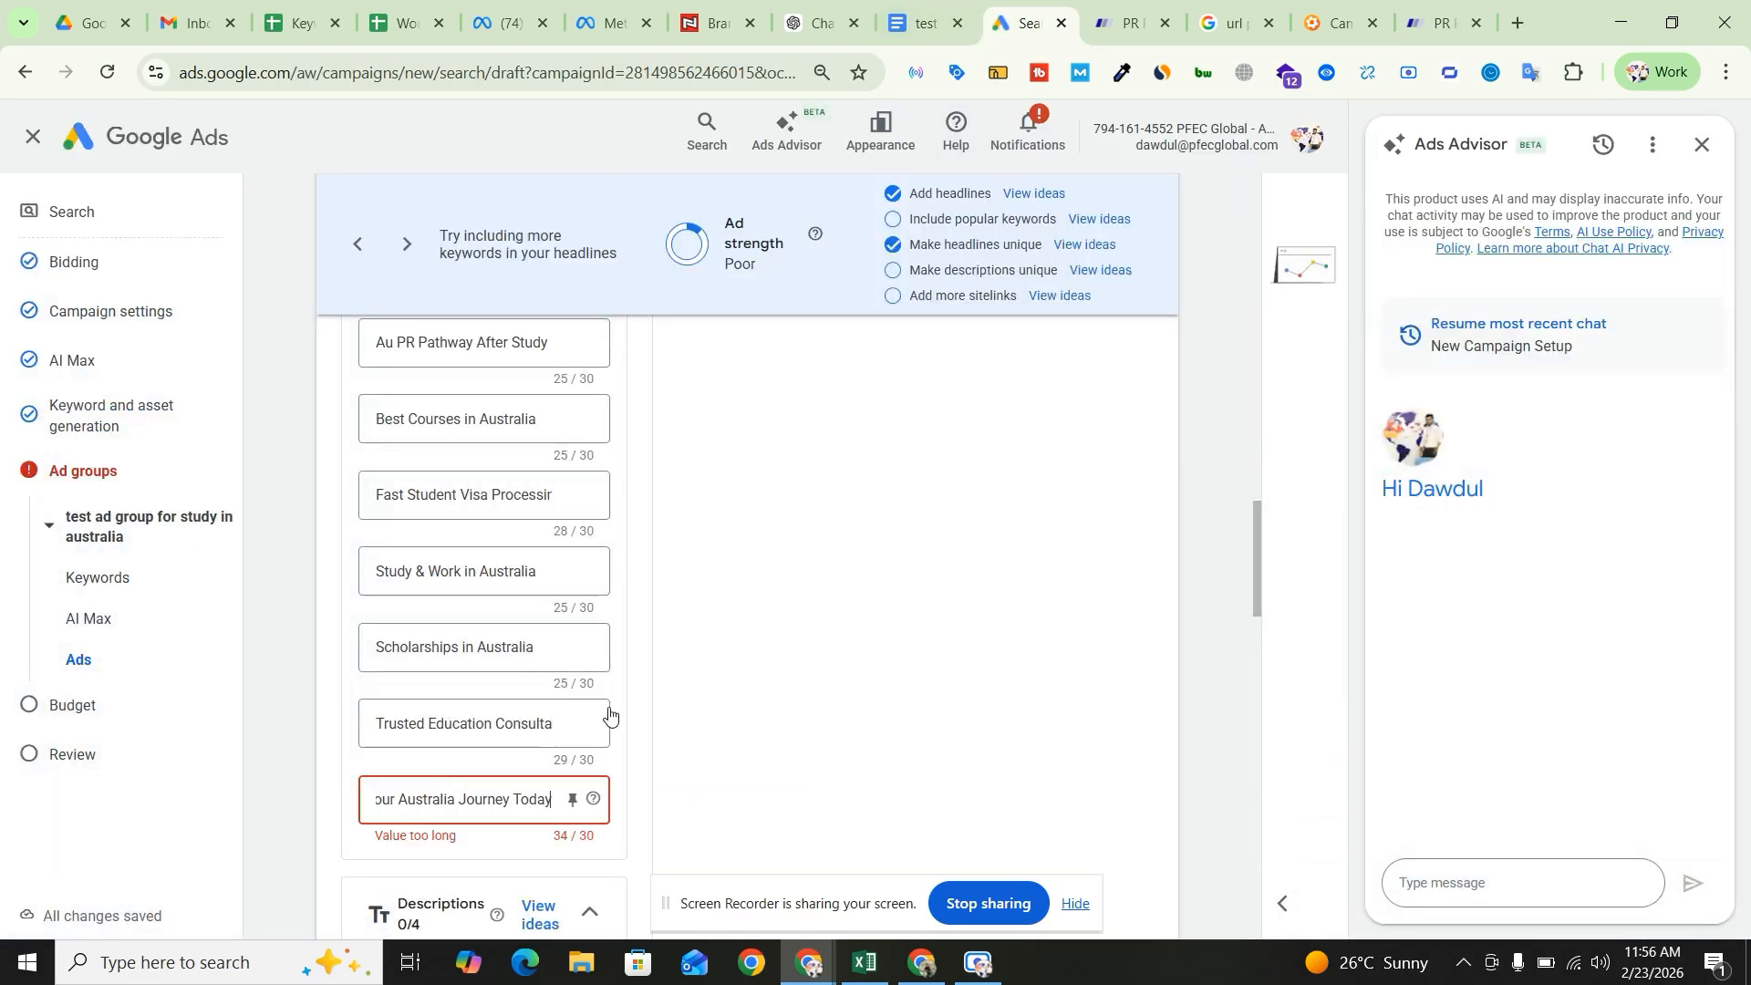
- Shorten "Australia" to "Au" in the last headline so it reads "Start Your Au Journey Today"
{"action": "left_click", "coordinate": [460, 802]}
{"action": "key", "text": "BackSpace"}
{"action": "key", "text": "BackSpace"}
{"action": "key", "text": "BackSpace"}
{"action": "key", "text": "BackSpace"}
{"action": "key", "text": "BackSpace"}
{"action": "key", "text": "BackSpace"}
{"action": "key", "text": "BackSpace"}
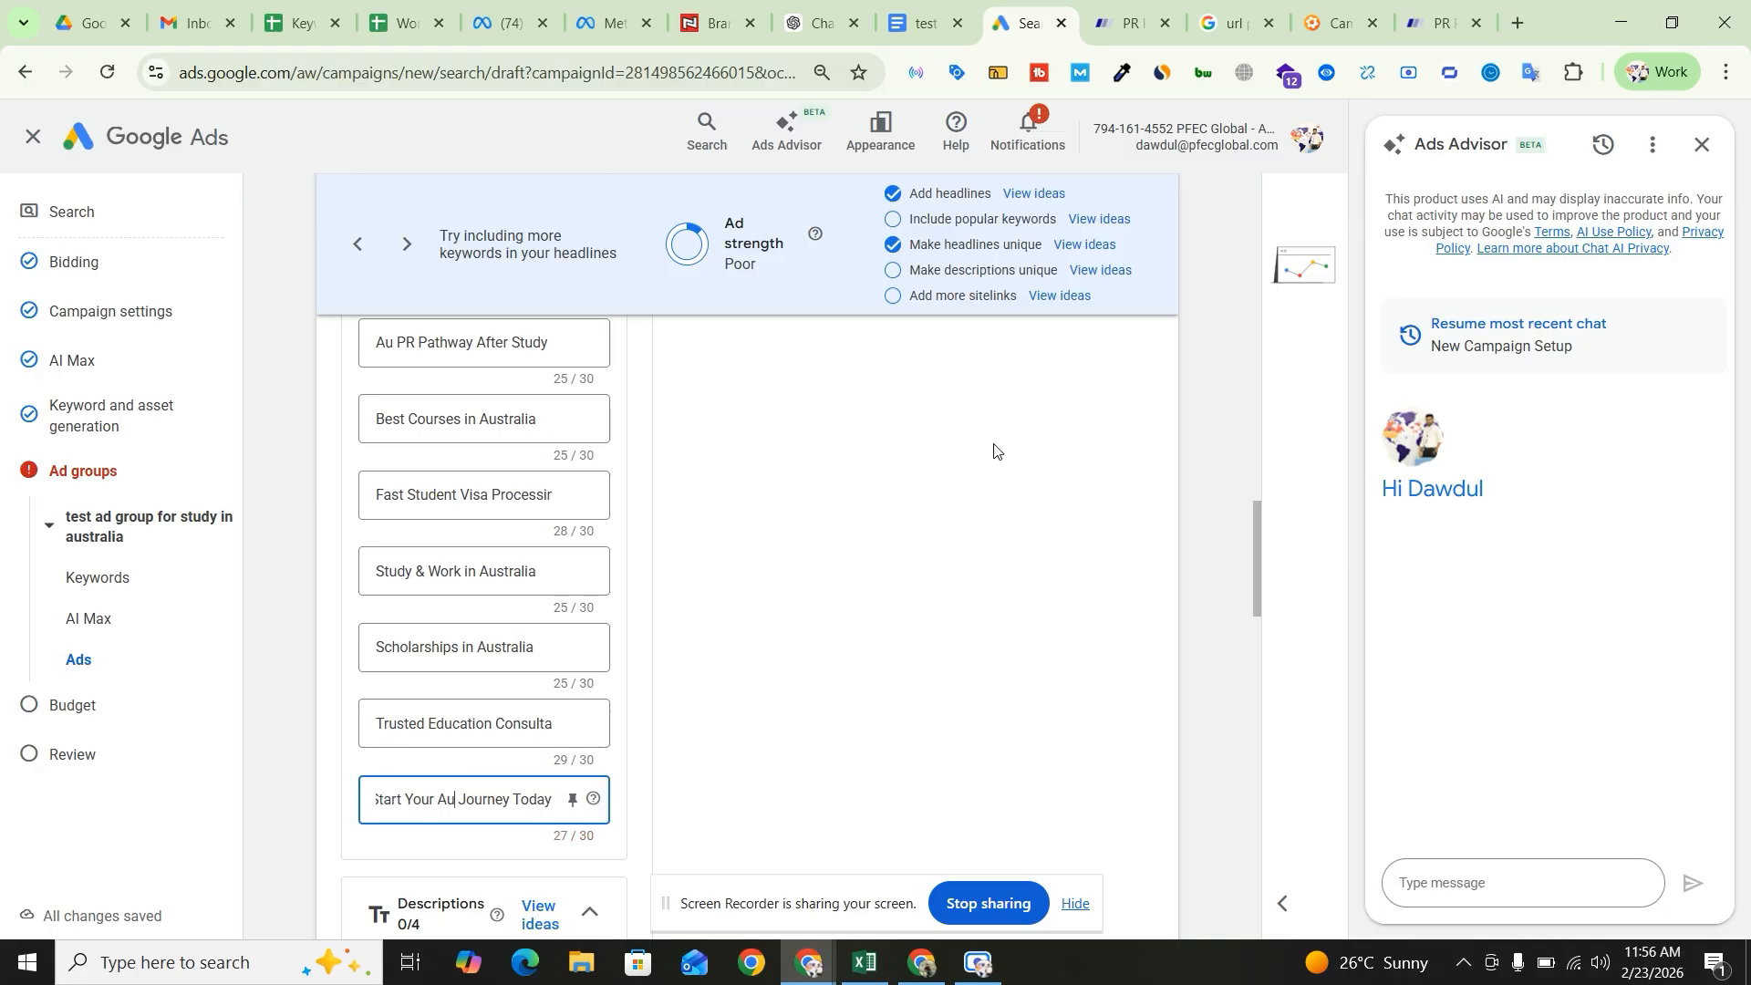
{"action": "scroll", "coordinate": [1013, 548], "scroll_direction": "up", "scroll_amount": 1}
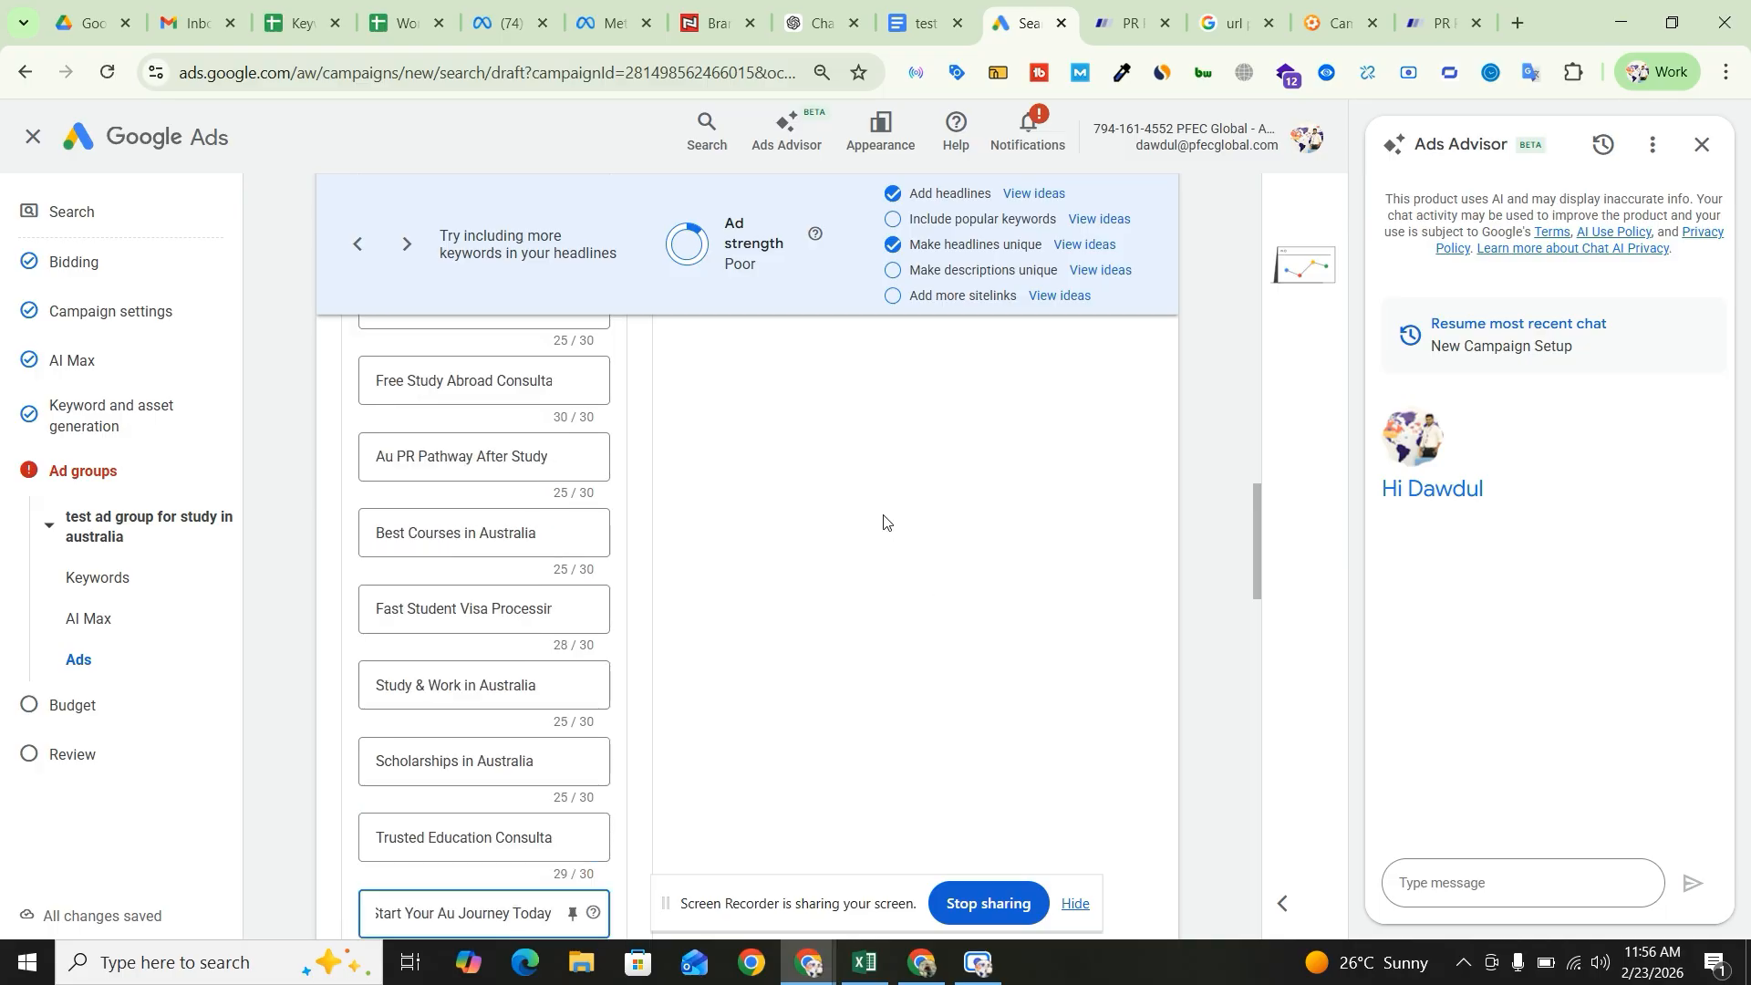
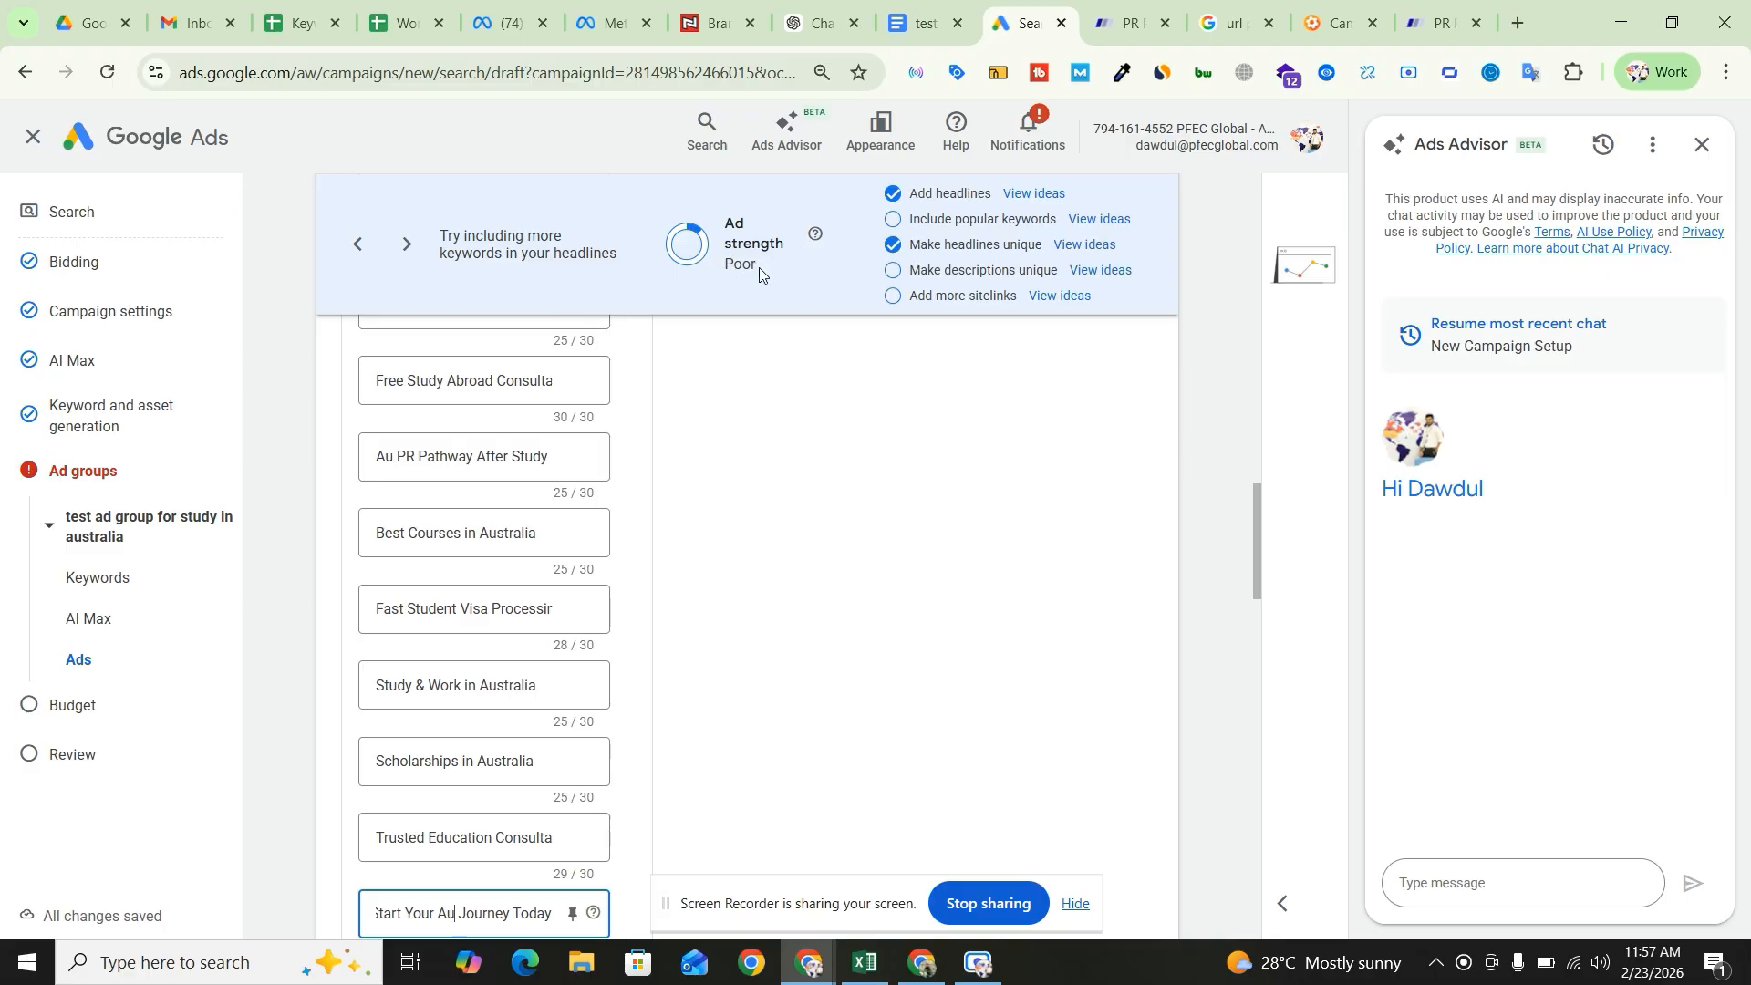
{"action": "left_click_drag", "start_coordinate": [759, 274], "coordinate": [724, 266]}
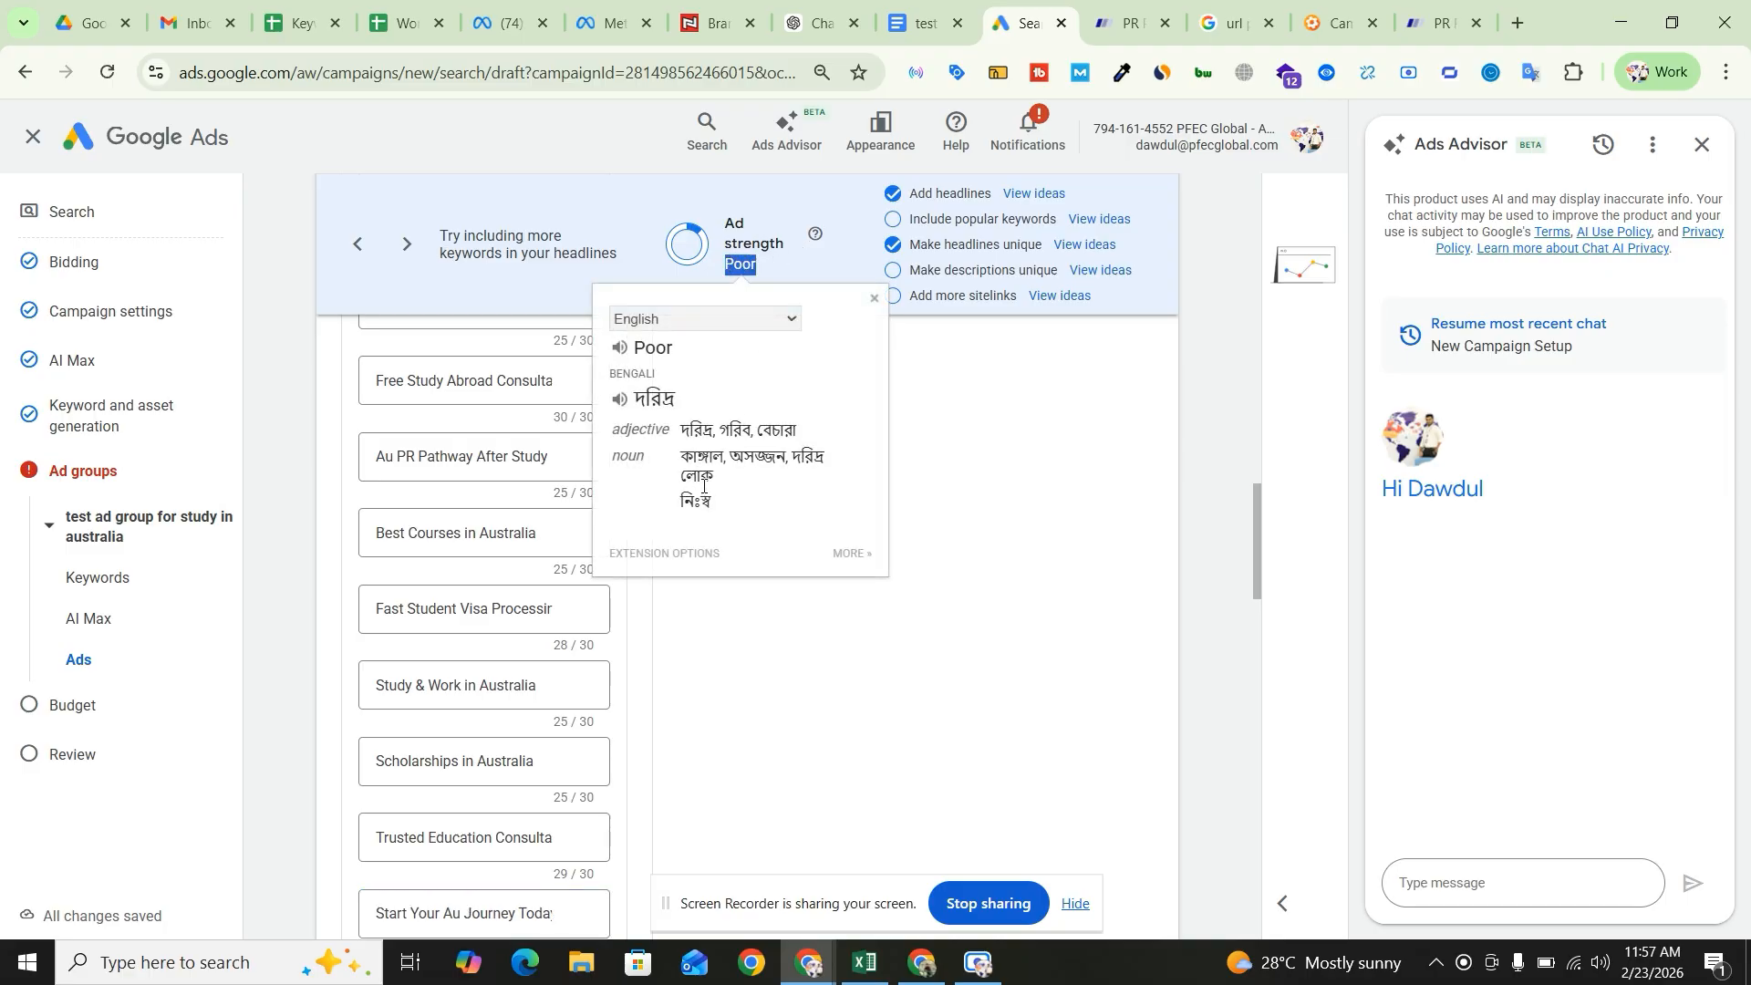
{"action": "left_click", "coordinate": [1029, 480]}
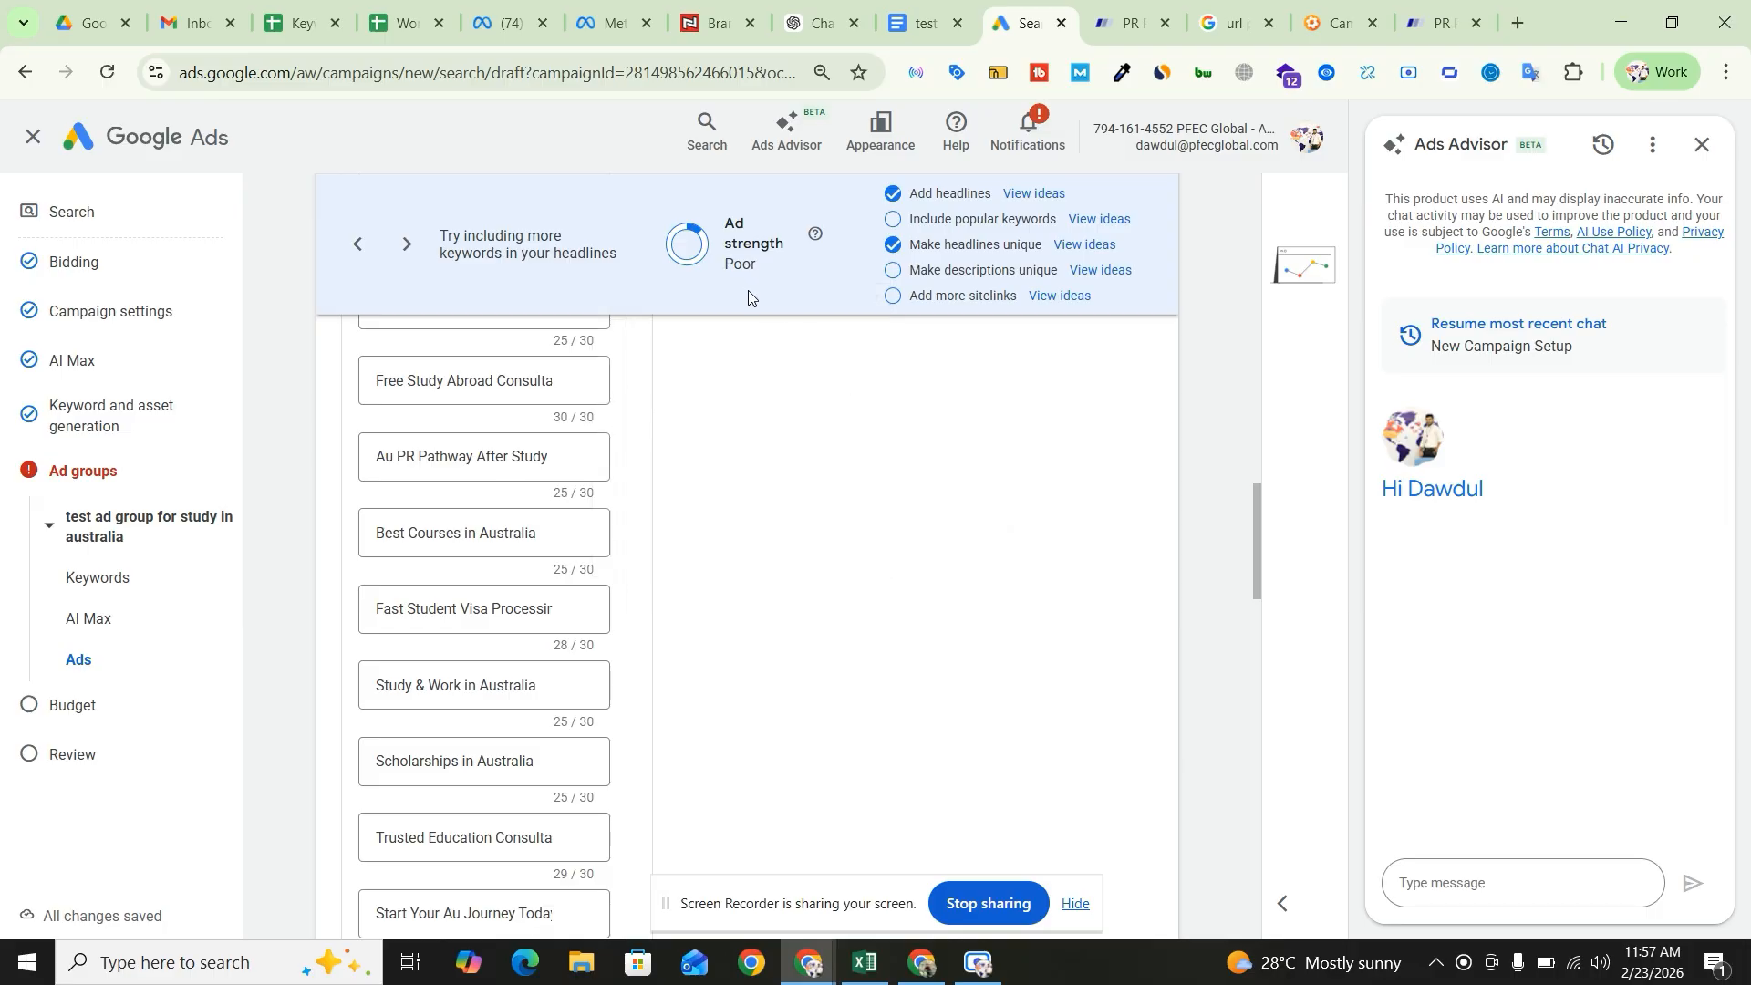
- Fill the first ad description with the document's "Apply for top Australian universities with expert visa guidance. Start your study abroad journey today."
{"action": "scroll", "coordinate": [758, 496], "scroll_direction": "down", "scroll_amount": 7}
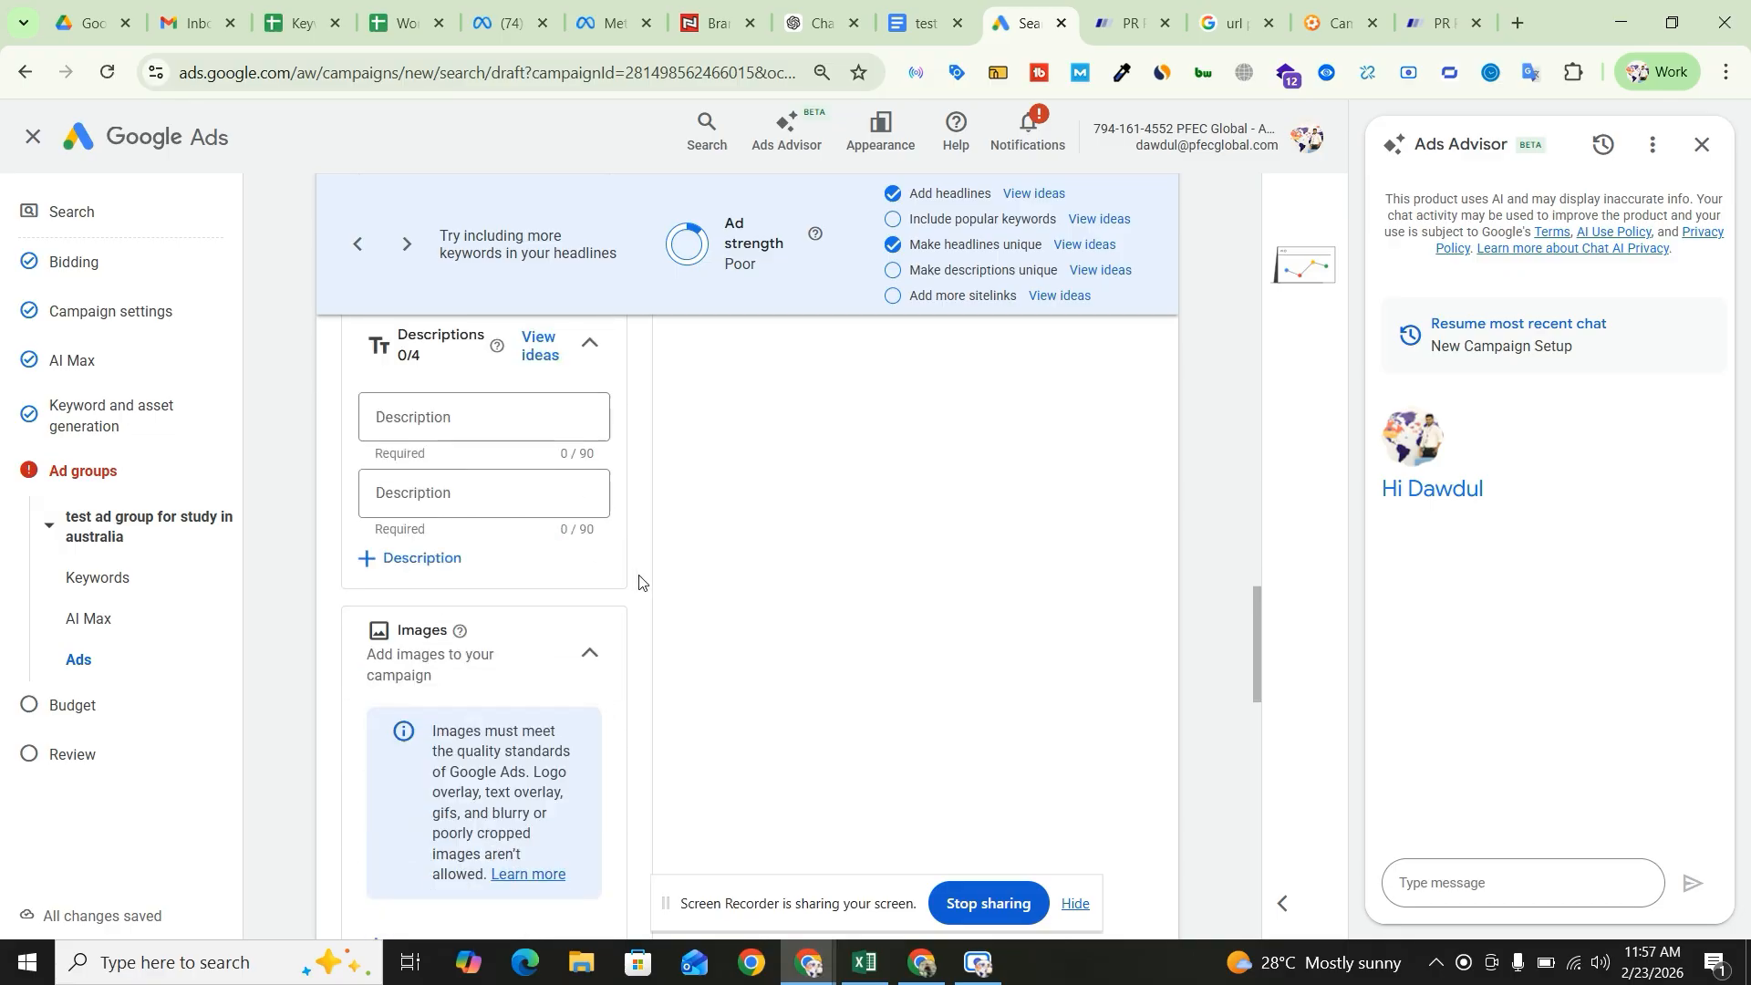
{"action": "scroll", "coordinate": [719, 556], "scroll_direction": "up", "scroll_amount": 1}
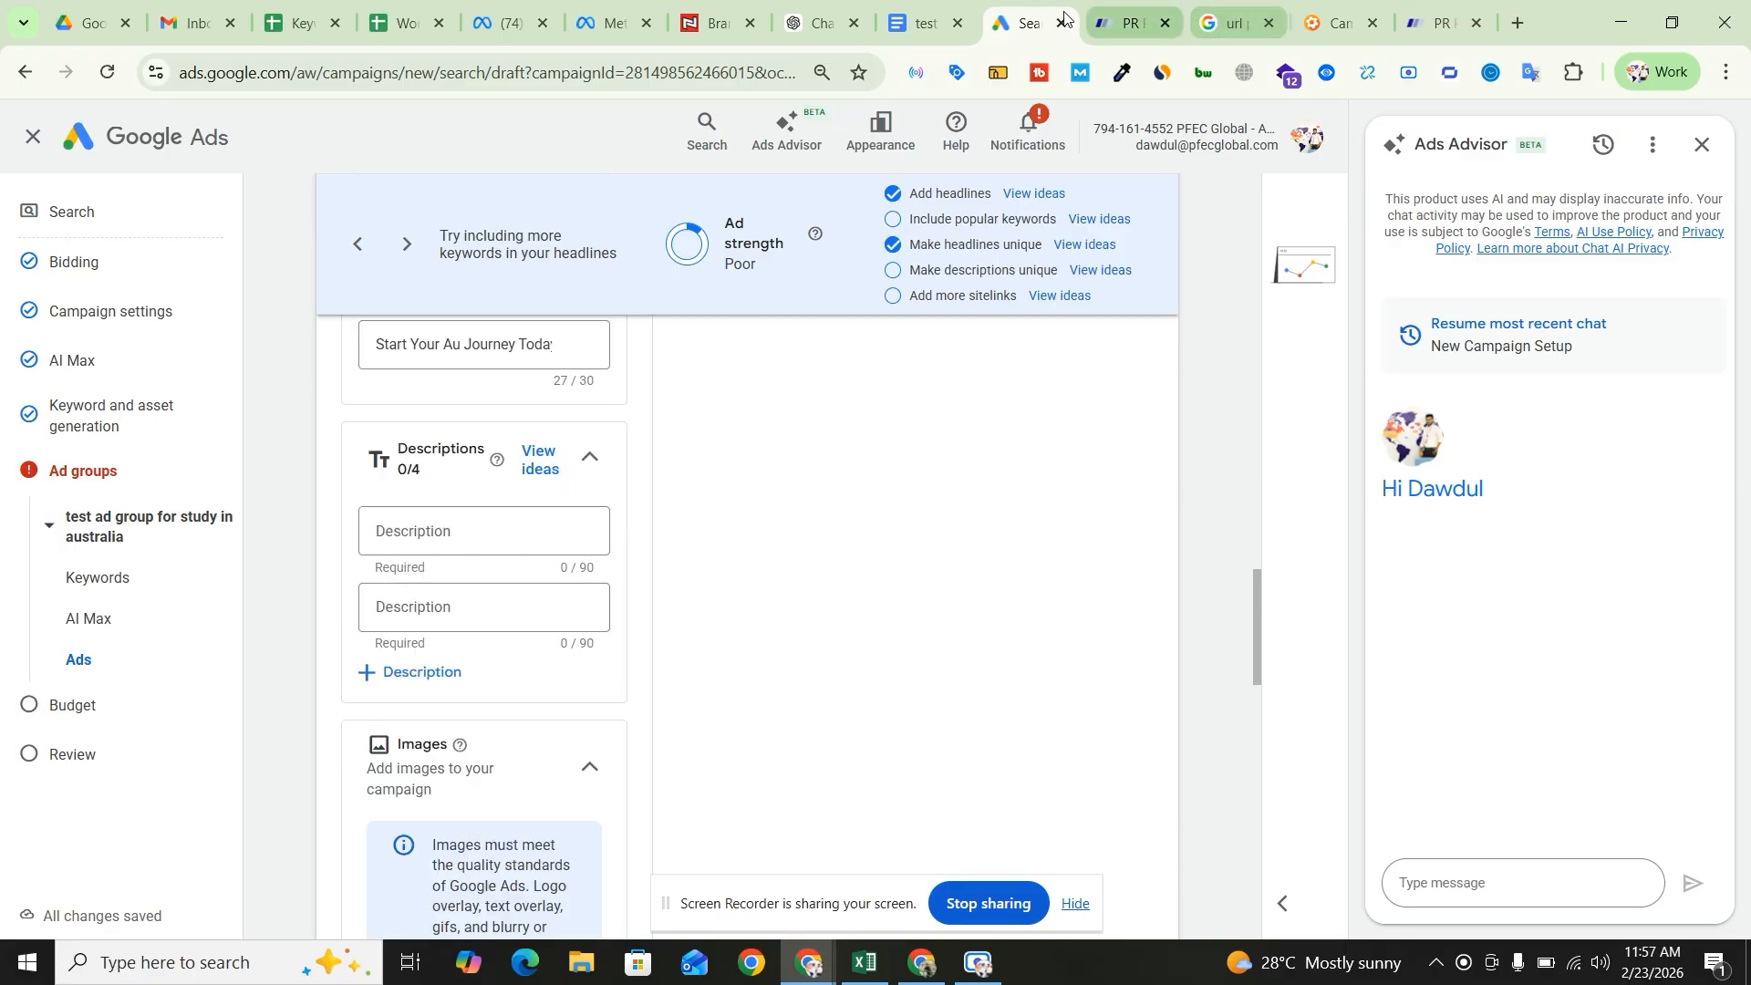
{"action": "left_click", "coordinate": [931, 16]}
{"action": "scroll", "coordinate": [792, 777], "scroll_direction": "down", "scroll_amount": 9}
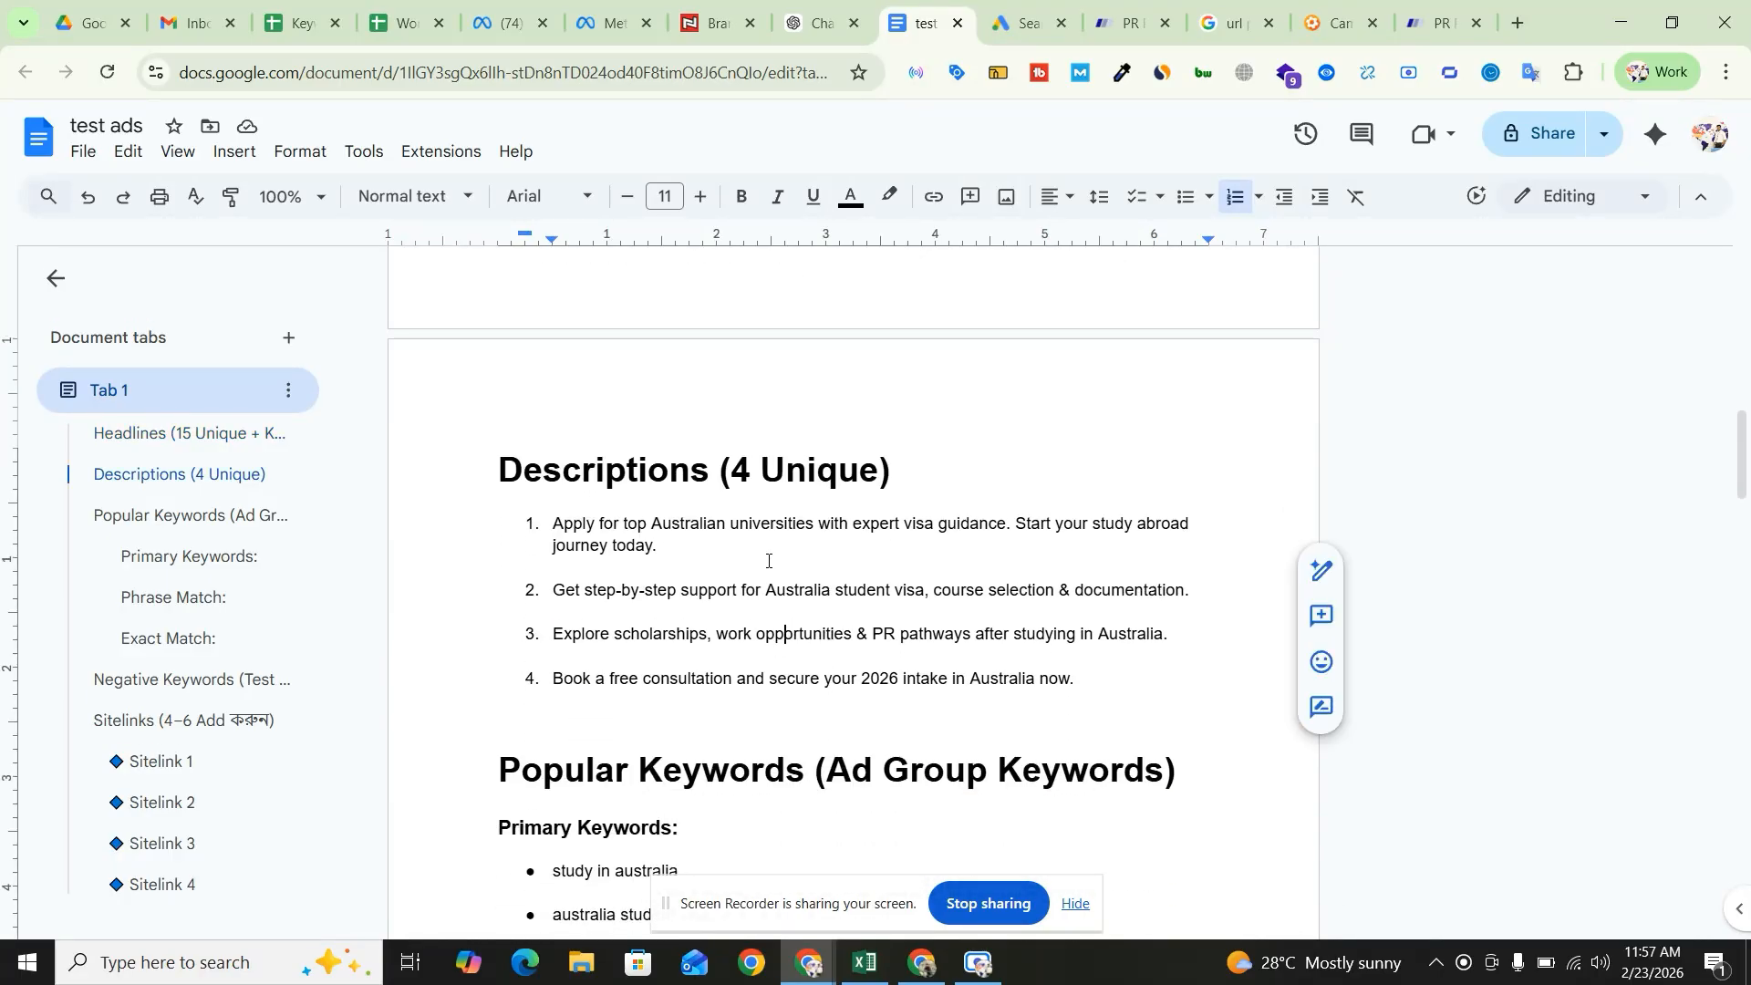
{"action": "left_click_drag", "start_coordinate": [657, 550], "coordinate": [553, 527]}
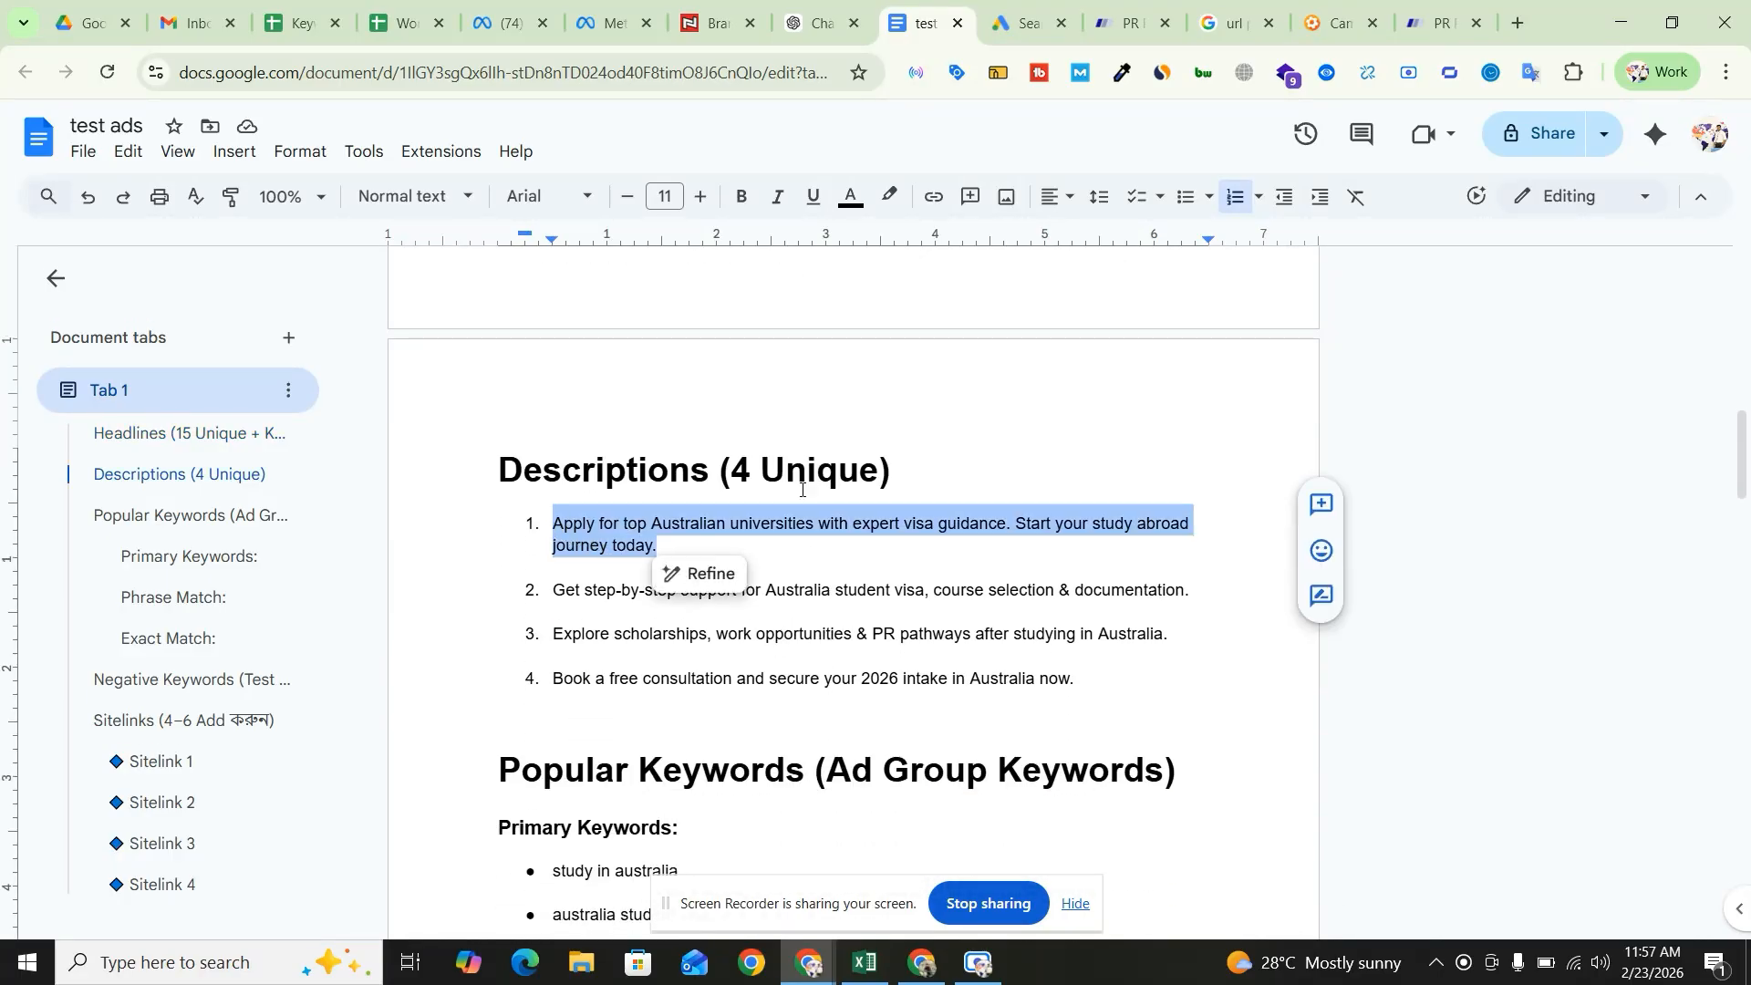
{"action": "left_click", "coordinate": [1021, 23]}
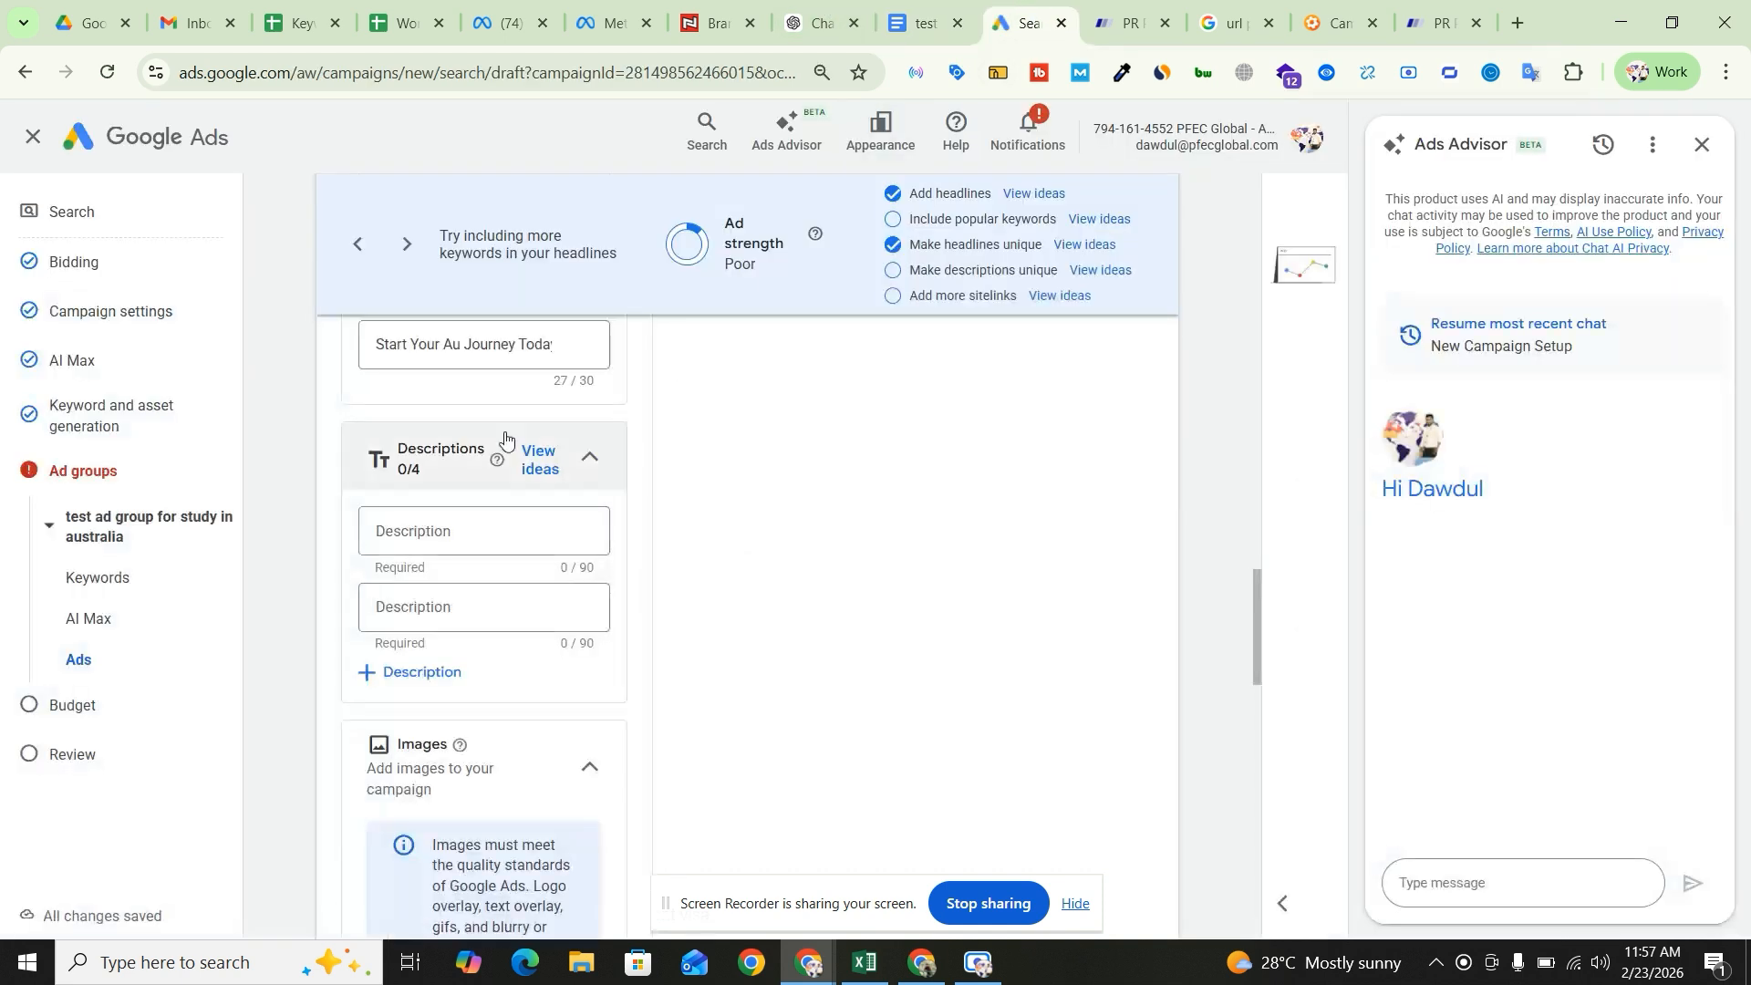
{"action": "left_click", "coordinate": [473, 523]}
{"action": "key", "text": "ctrl+v"}
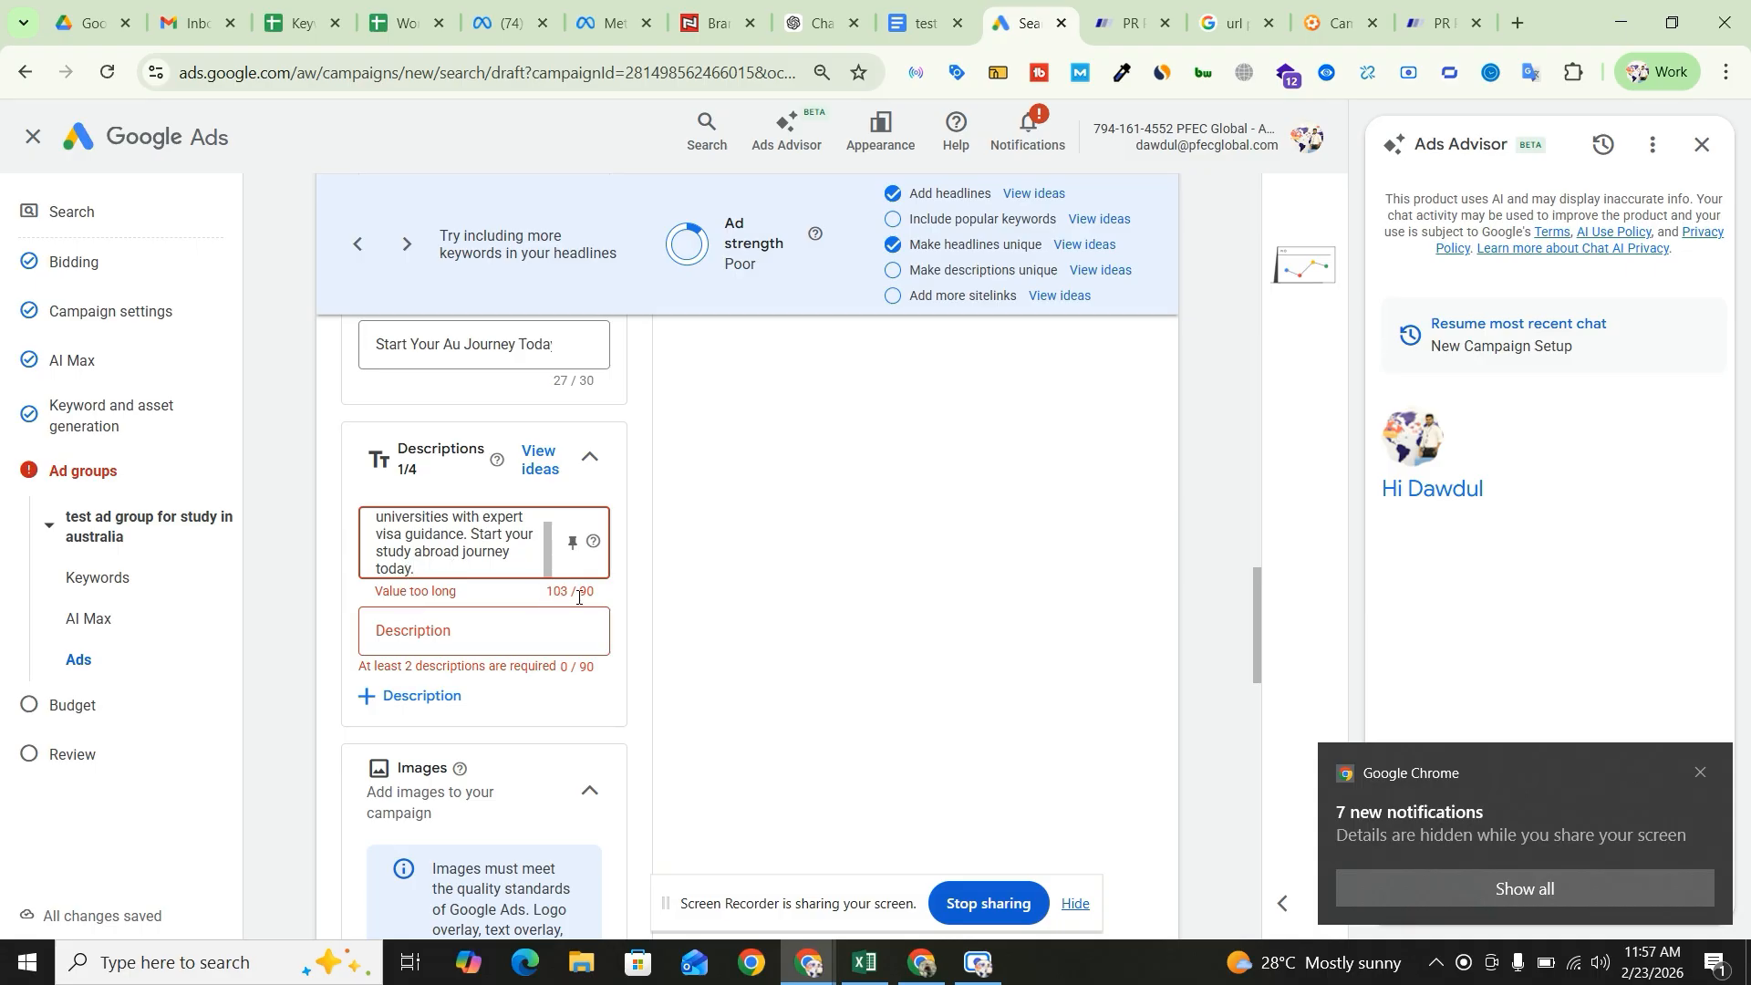
- Fill the second ad description with the document's "Get step-by-step support for Australia student visa, course selection & documentation."
{"action": "left_click", "coordinate": [921, 20]}
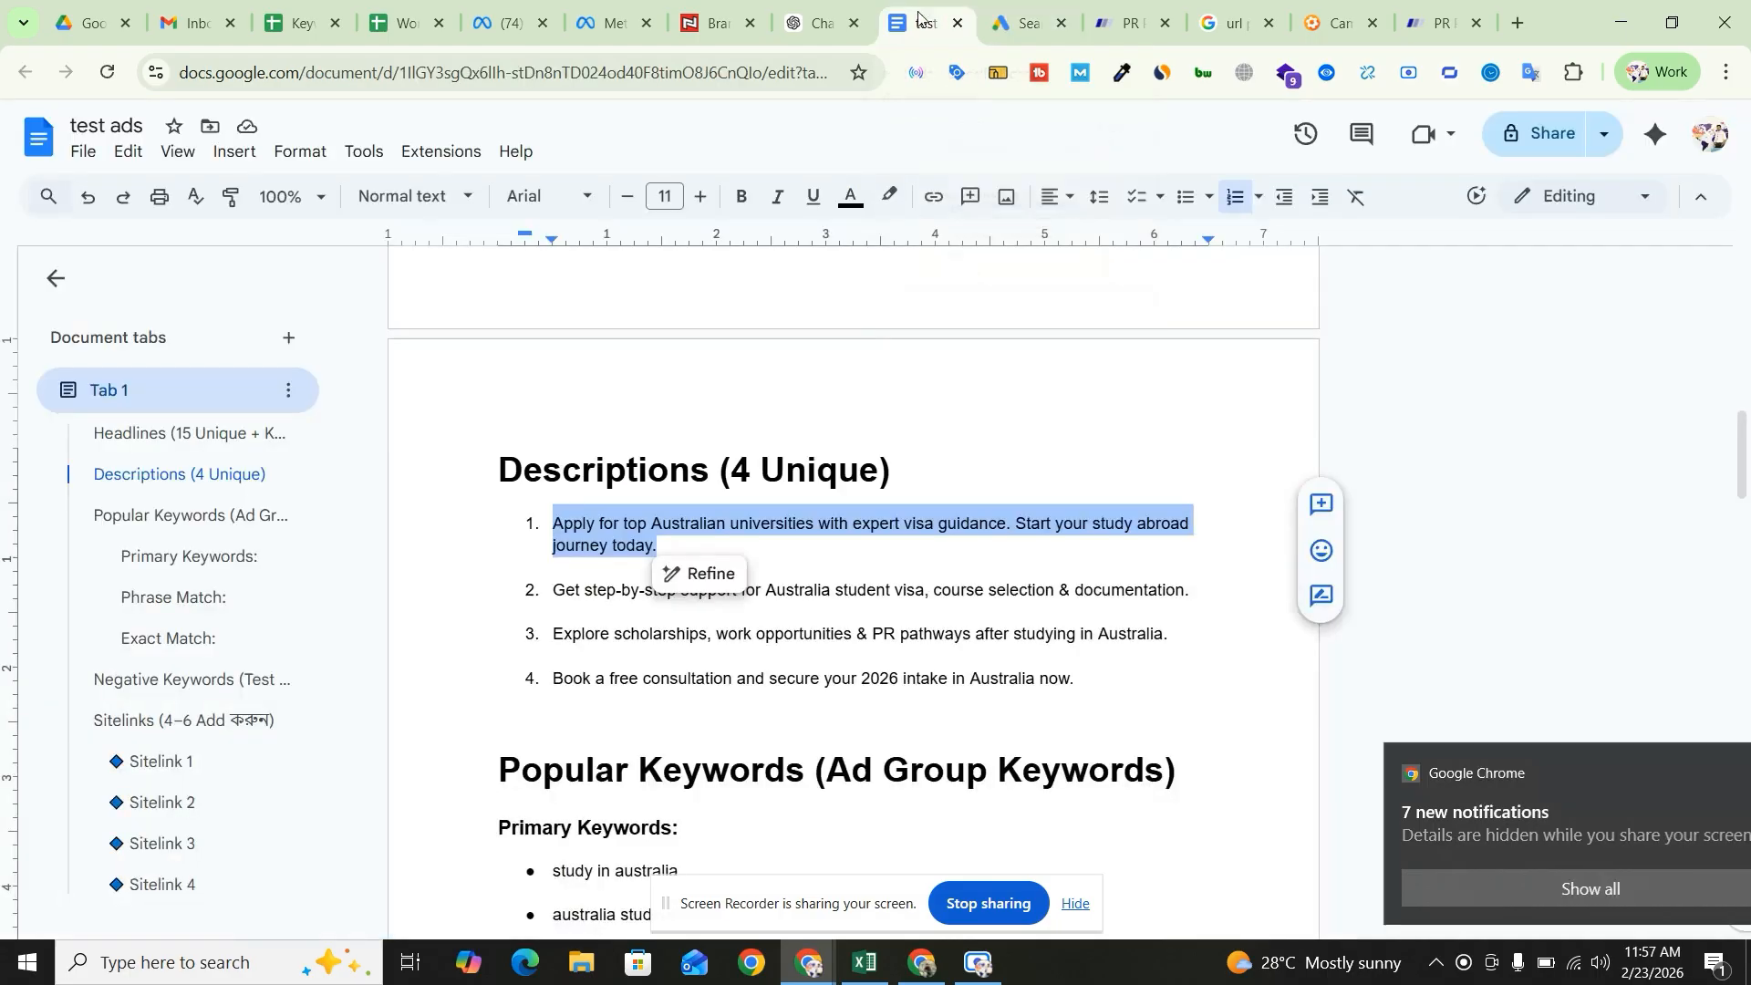
{"action": "left_click", "coordinate": [796, 619]}
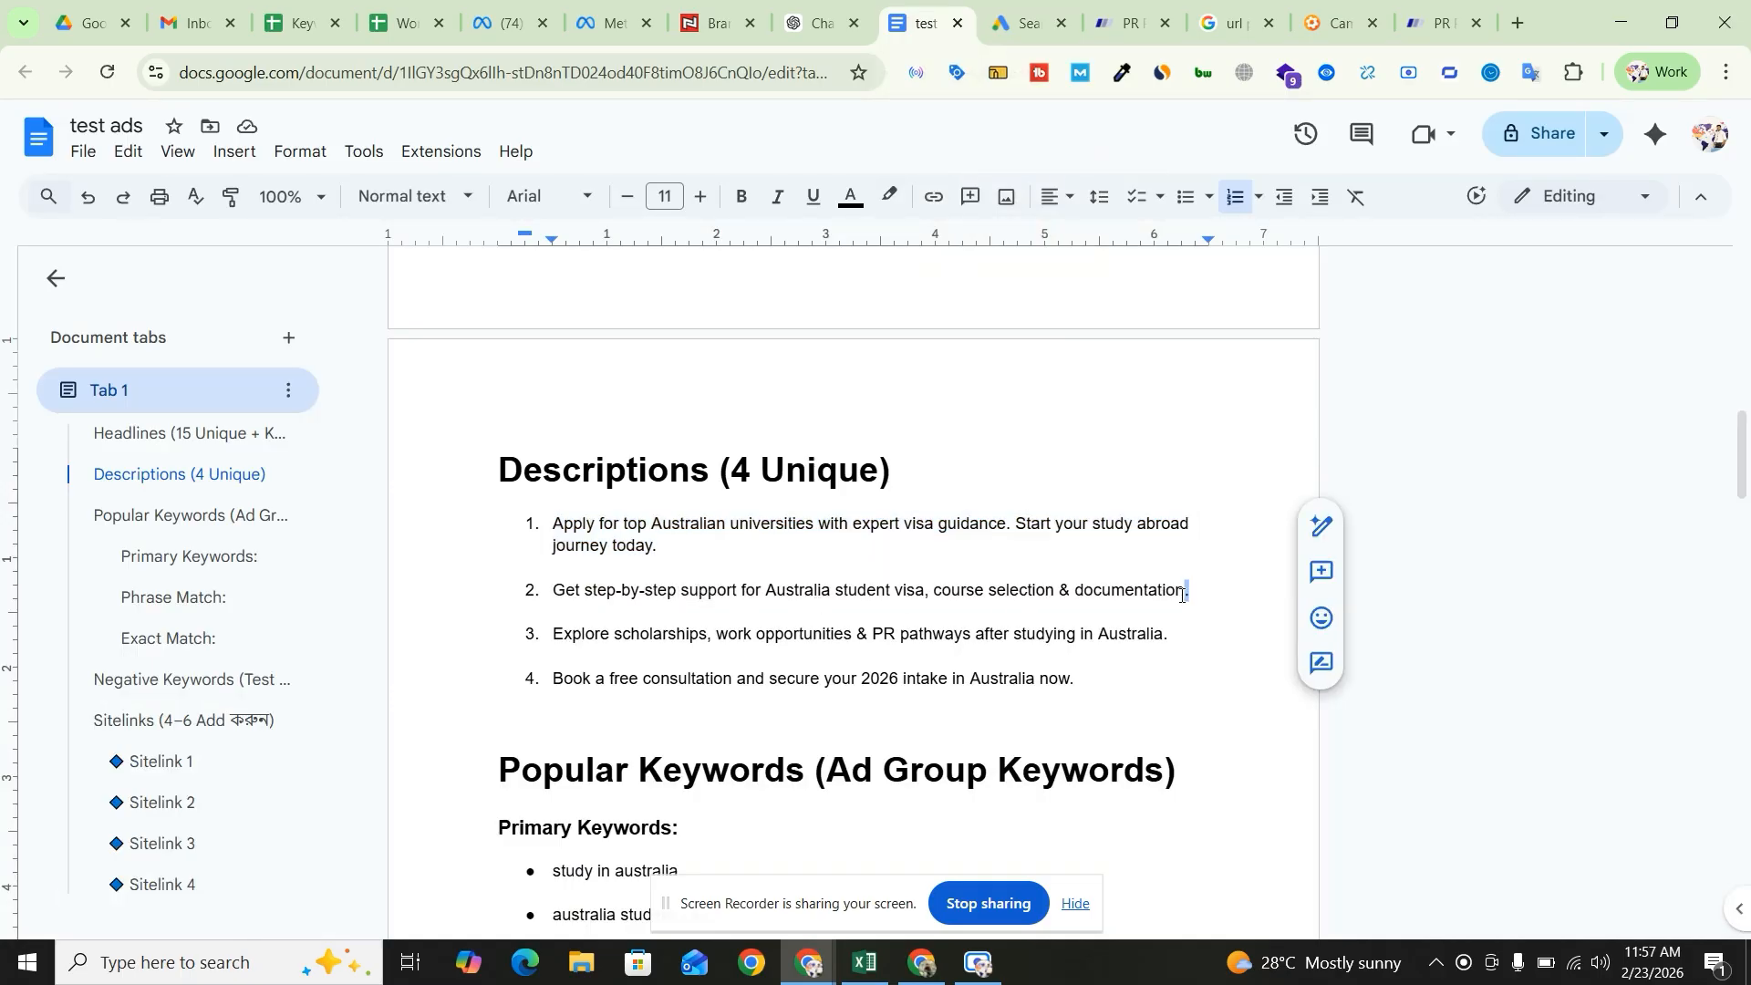
{"action": "left_click_drag", "start_coordinate": [1192, 591], "coordinate": [557, 591]}
{"action": "key", "text": "ctrl+c"}
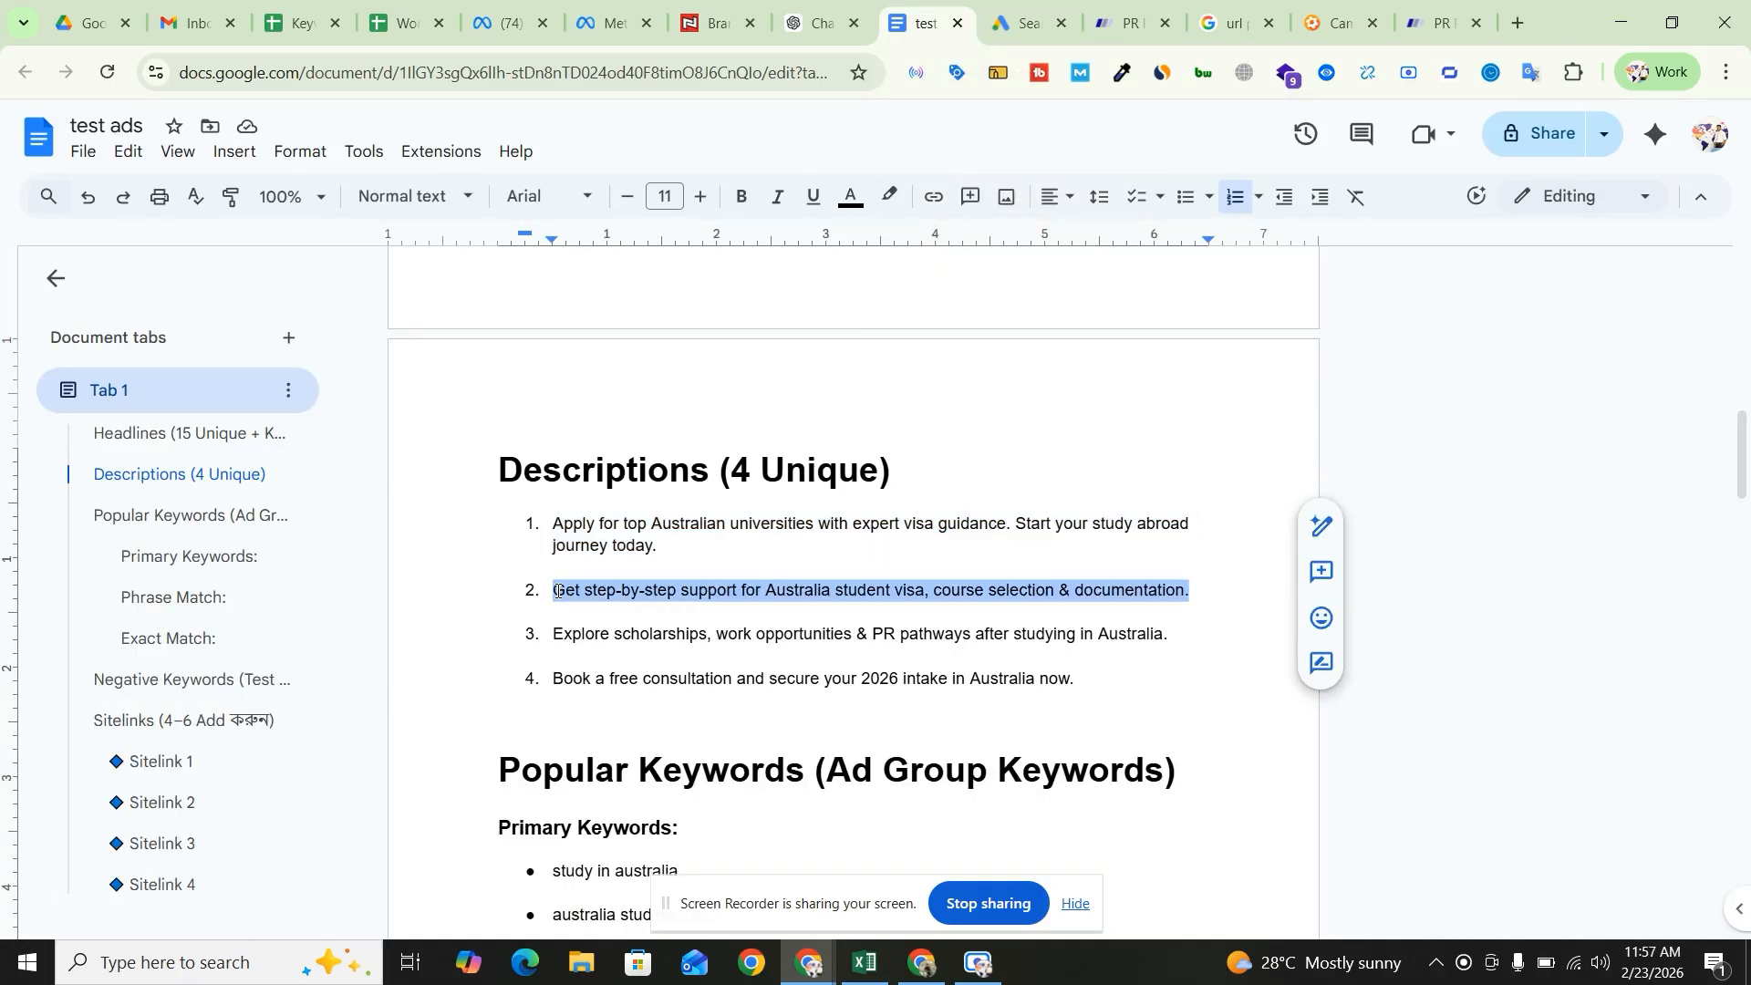
{"action": "left_click", "coordinate": [830, 20]}
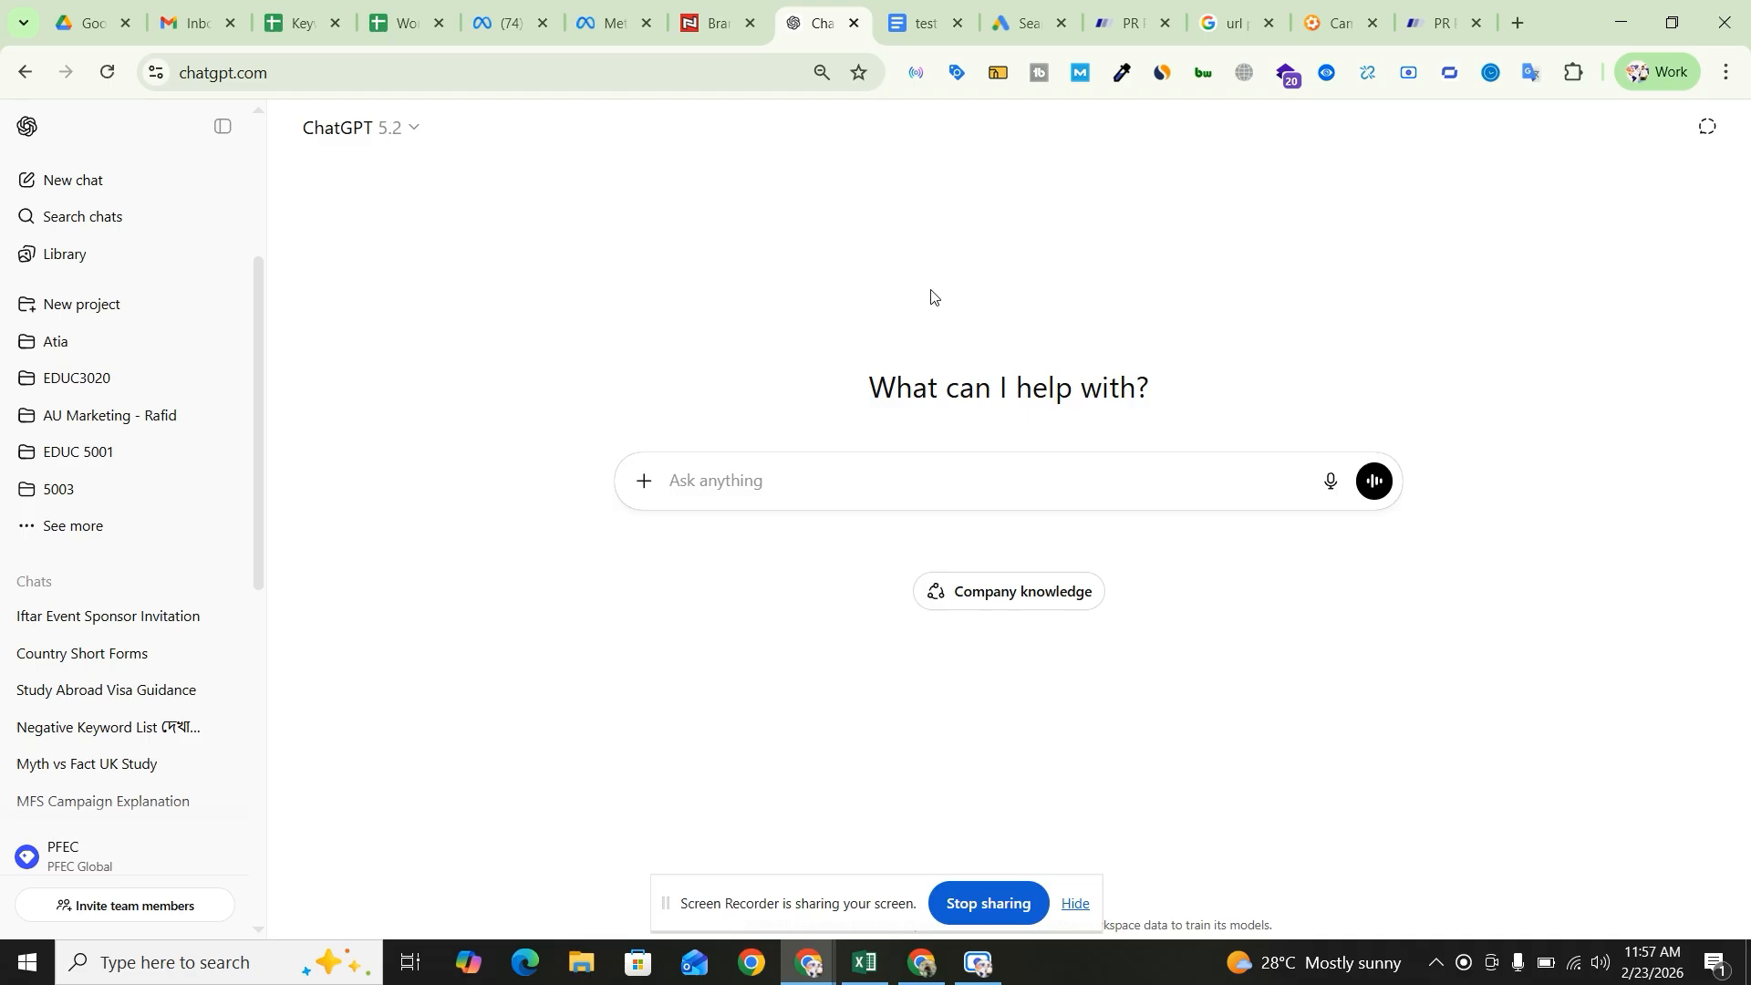
{"action": "left_click", "coordinate": [994, 11]}
{"action": "left_click", "coordinate": [411, 696]}
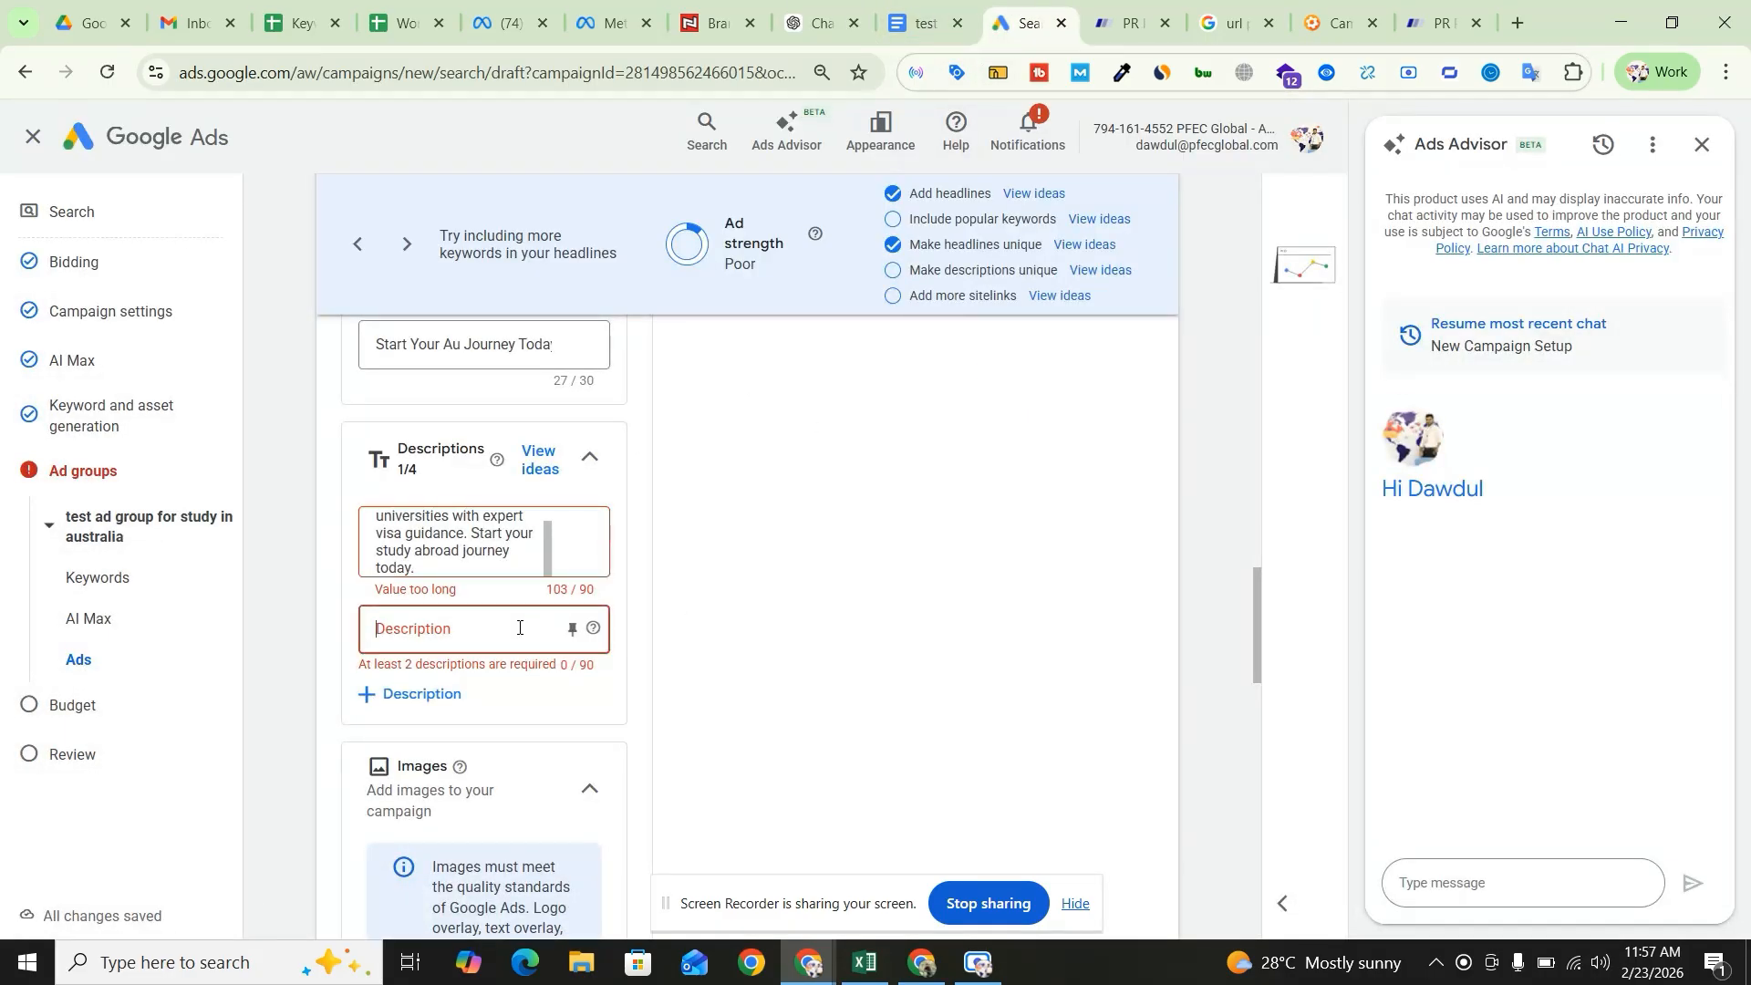
{"action": "key", "text": "ctrl+v"}
- Add a third ad description with the document's "Explore scholarships, work opportunities & PR pathways after studying in Australia."
{"action": "left_click", "coordinate": [923, 23]}
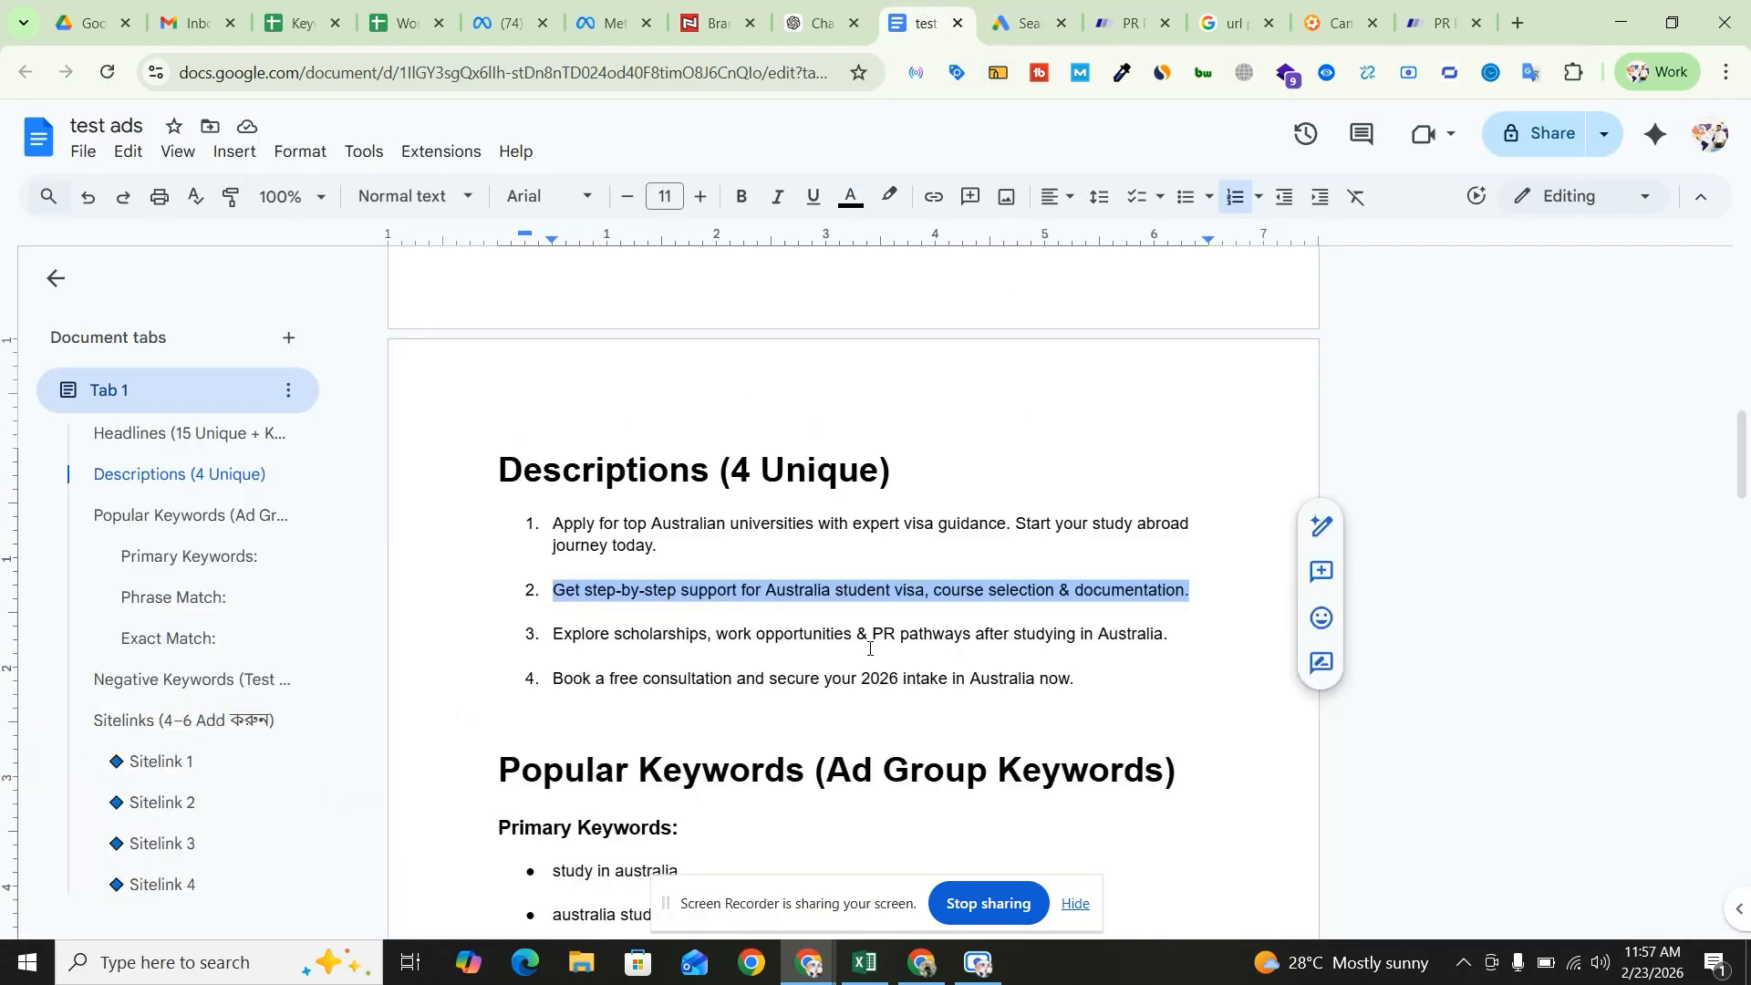
{"action": "left_click", "coordinate": [1119, 642]}
{"action": "left_click_drag", "start_coordinate": [1166, 639], "coordinate": [1037, 636]}
{"action": "left_click", "coordinate": [1128, 636]}
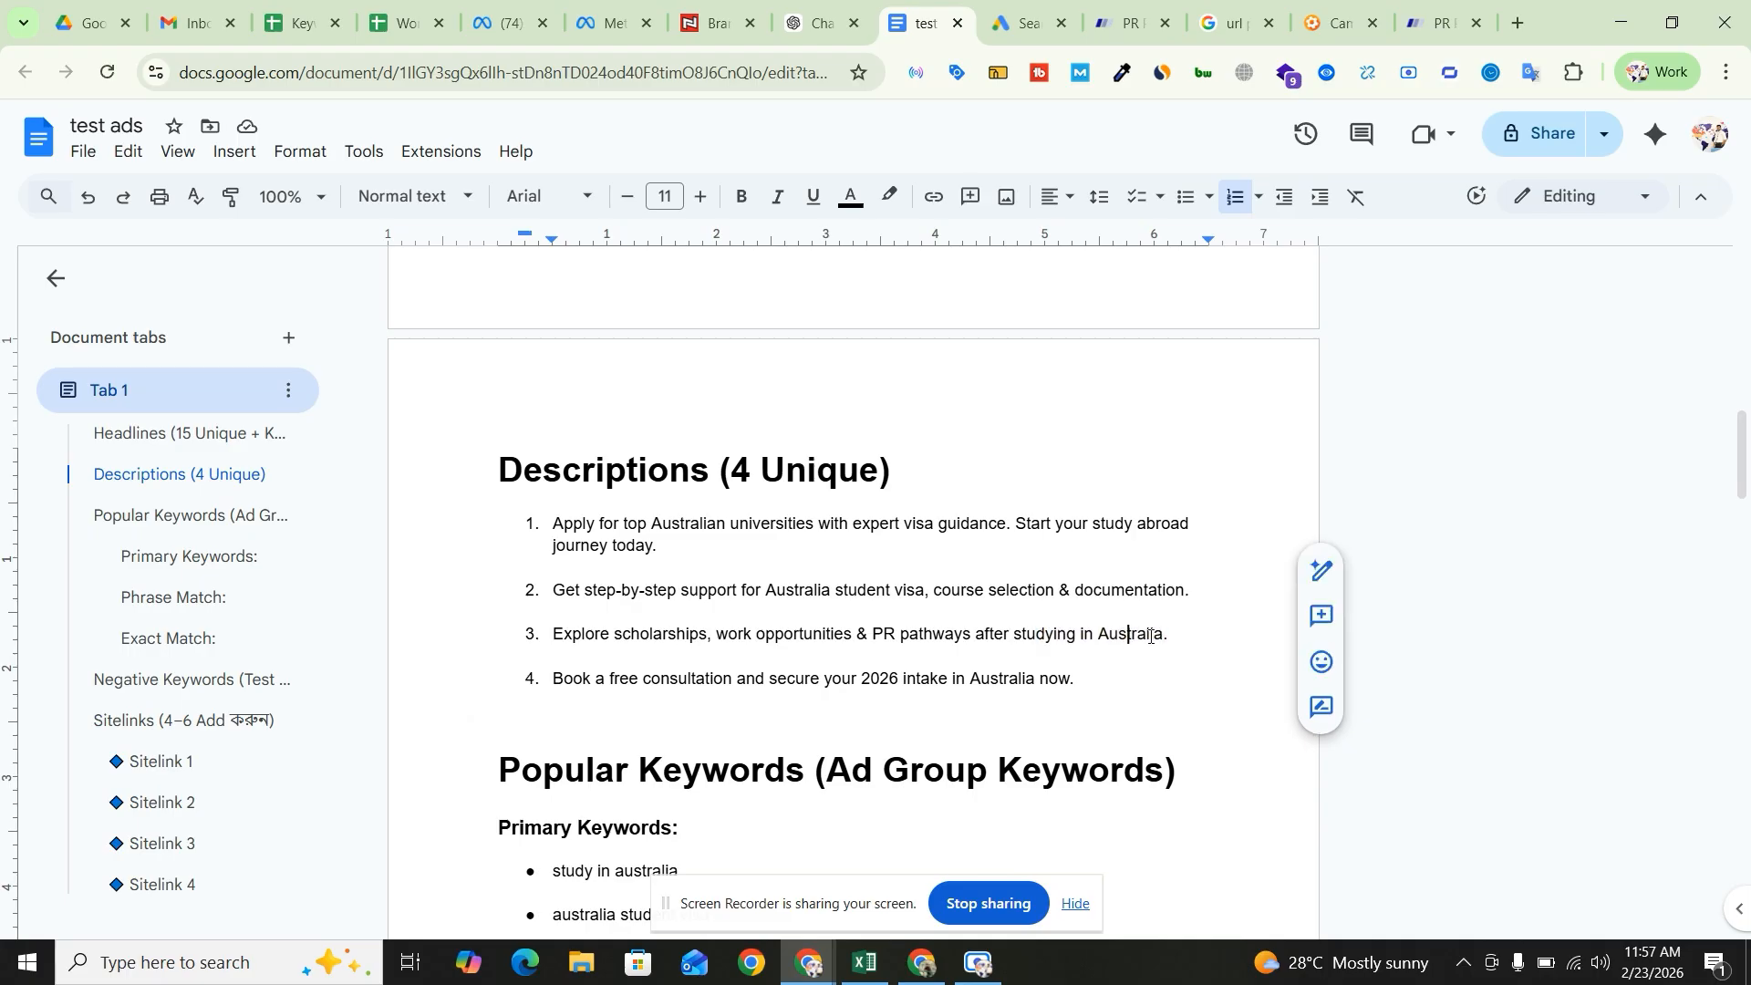
{"action": "left_click_drag", "start_coordinate": [1174, 633], "coordinate": [560, 633]}
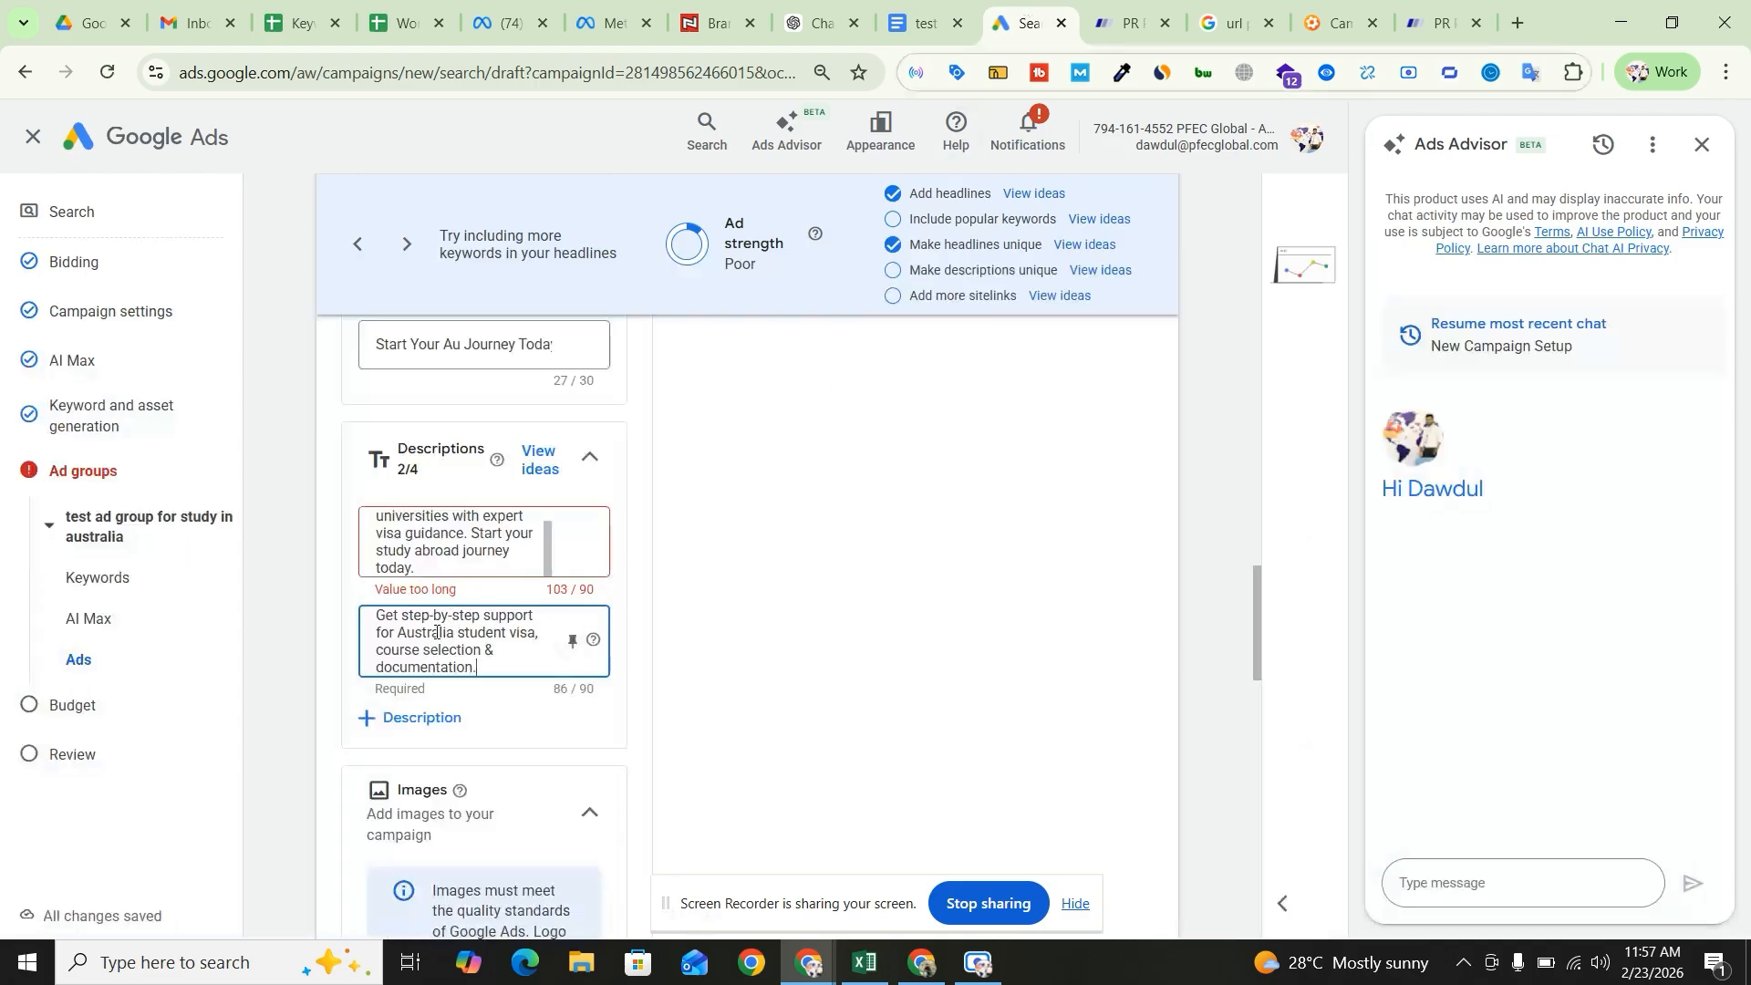
{"action": "left_click", "coordinate": [431, 717]}
{"action": "type", "text": "Explore scholarships, work opportunities & PR pathways after studying in Australia."}
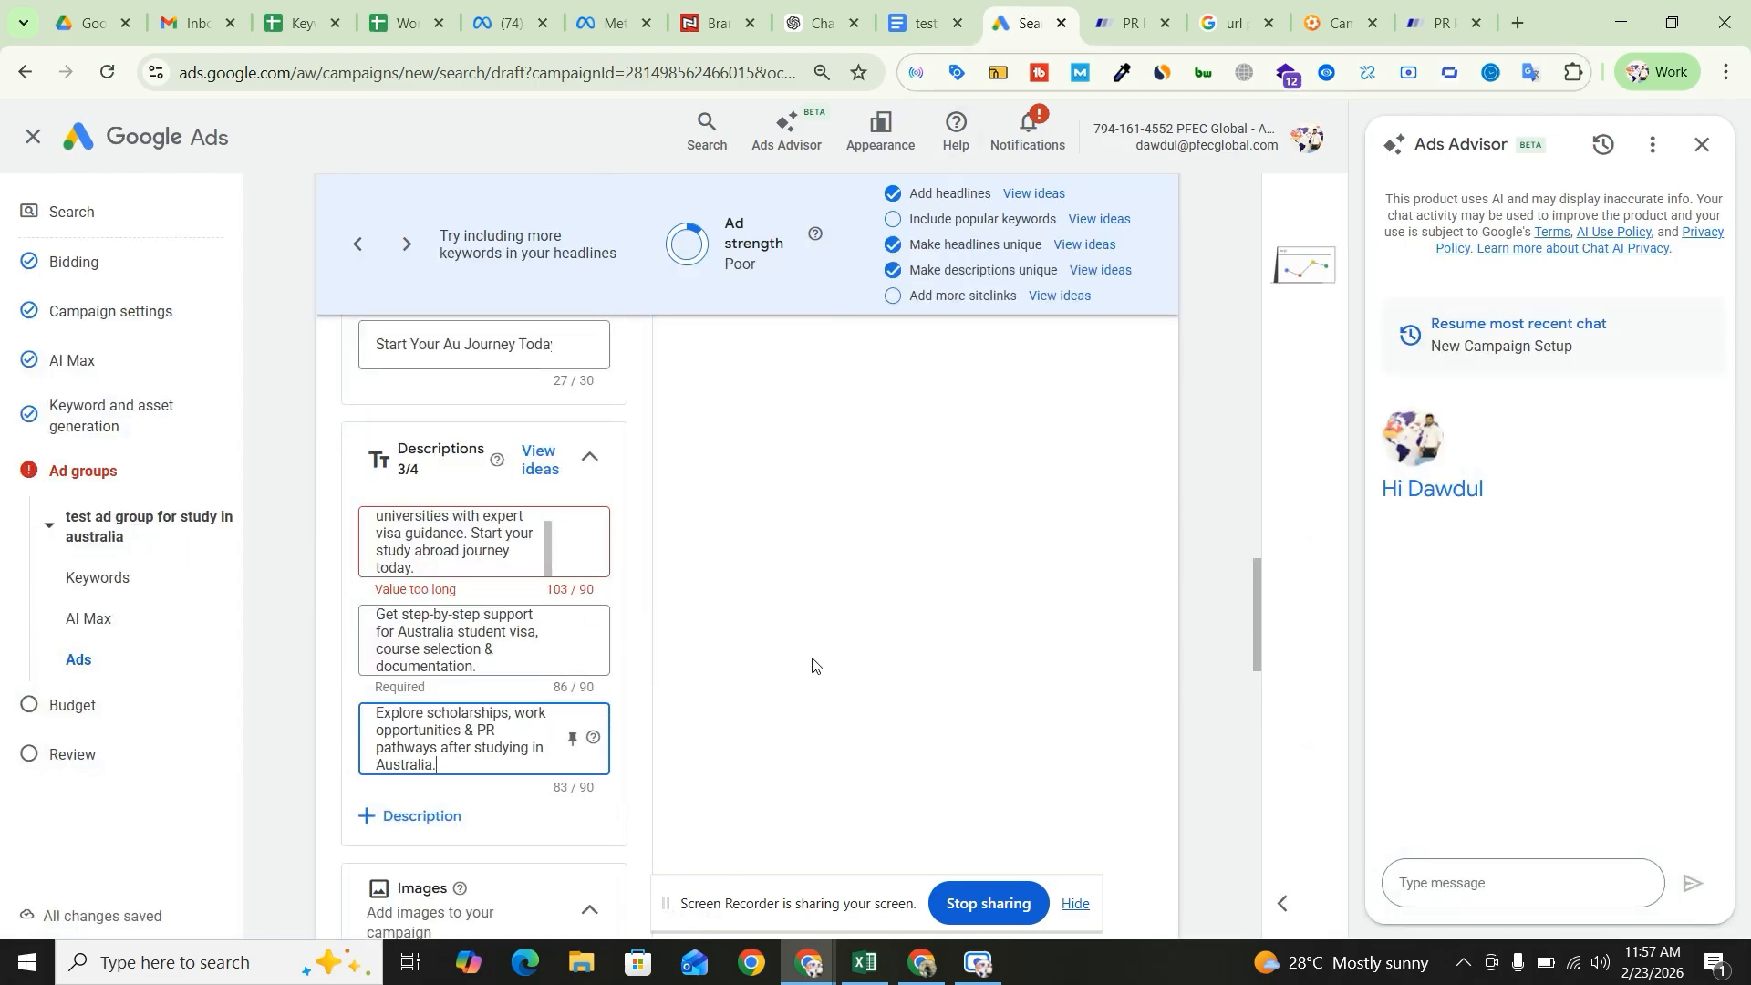
- Add a fourth ad description with the document's "Book a free consultation and secure your 2026 intake in Australia now."
{"action": "left_click", "coordinate": [1095, 22]}
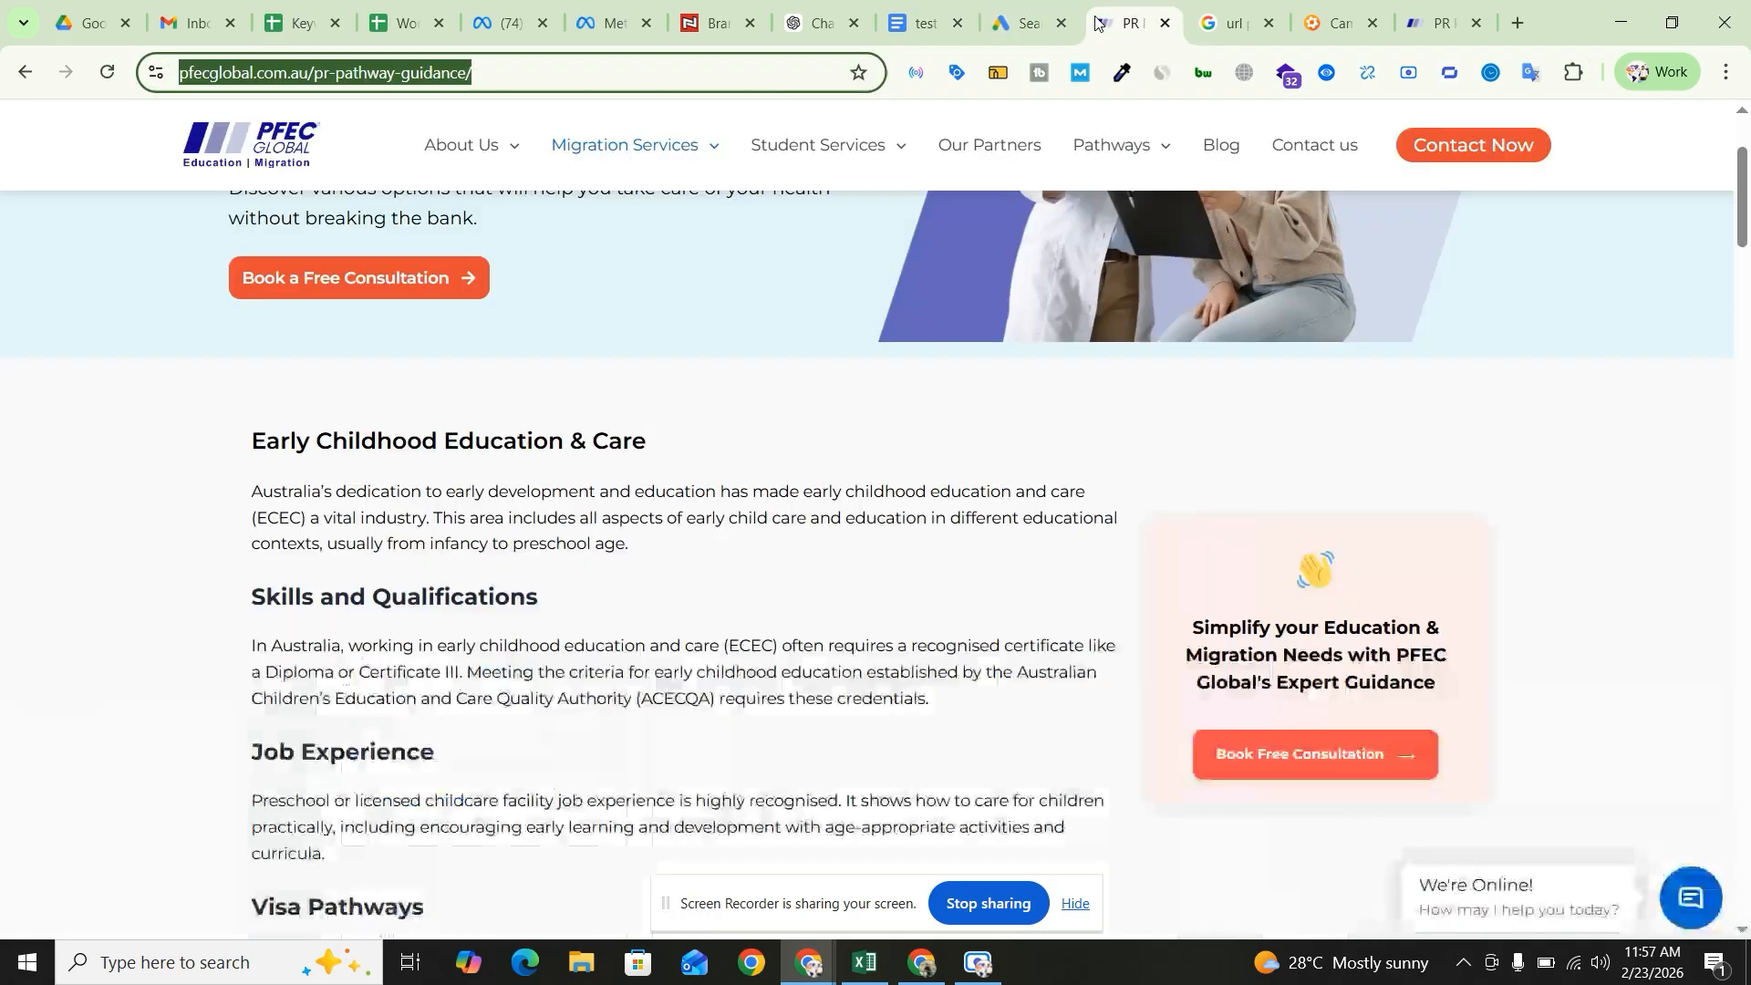
{"action": "left_click", "coordinate": [923, 22]}
{"action": "left_click", "coordinate": [858, 680]}
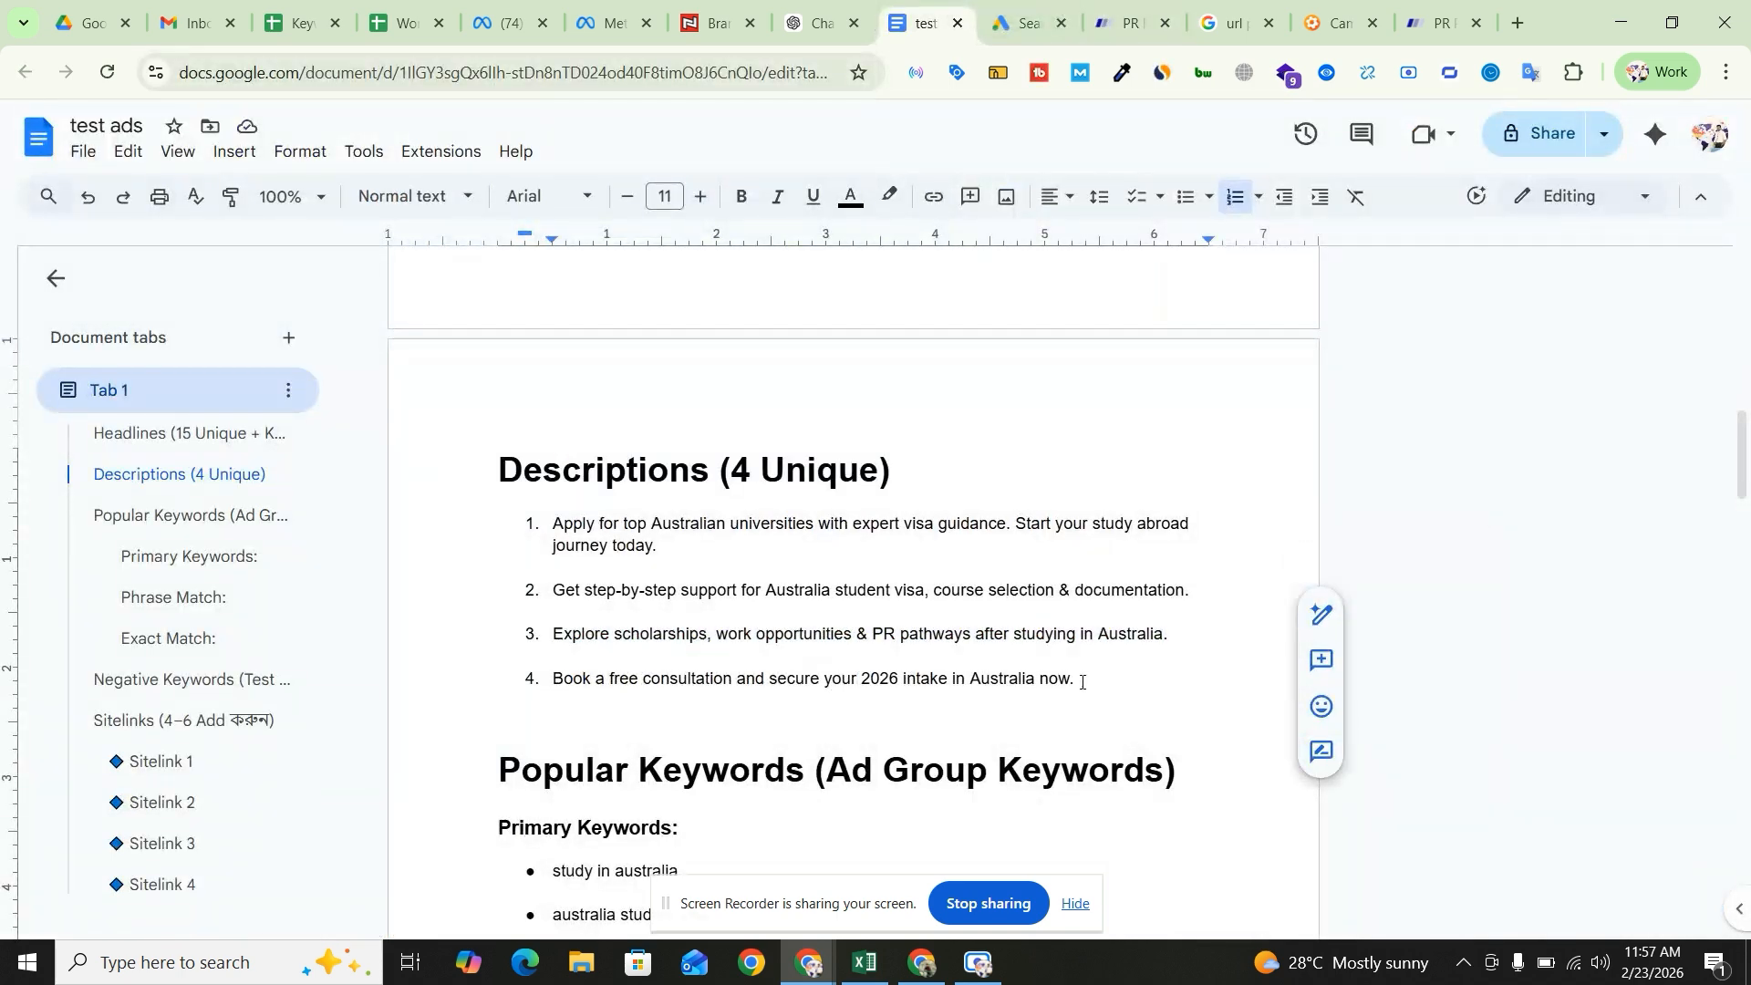
{"action": "left_click_drag", "start_coordinate": [1082, 682], "coordinate": [545, 691]}
{"action": "key", "text": "ctrl+c"}
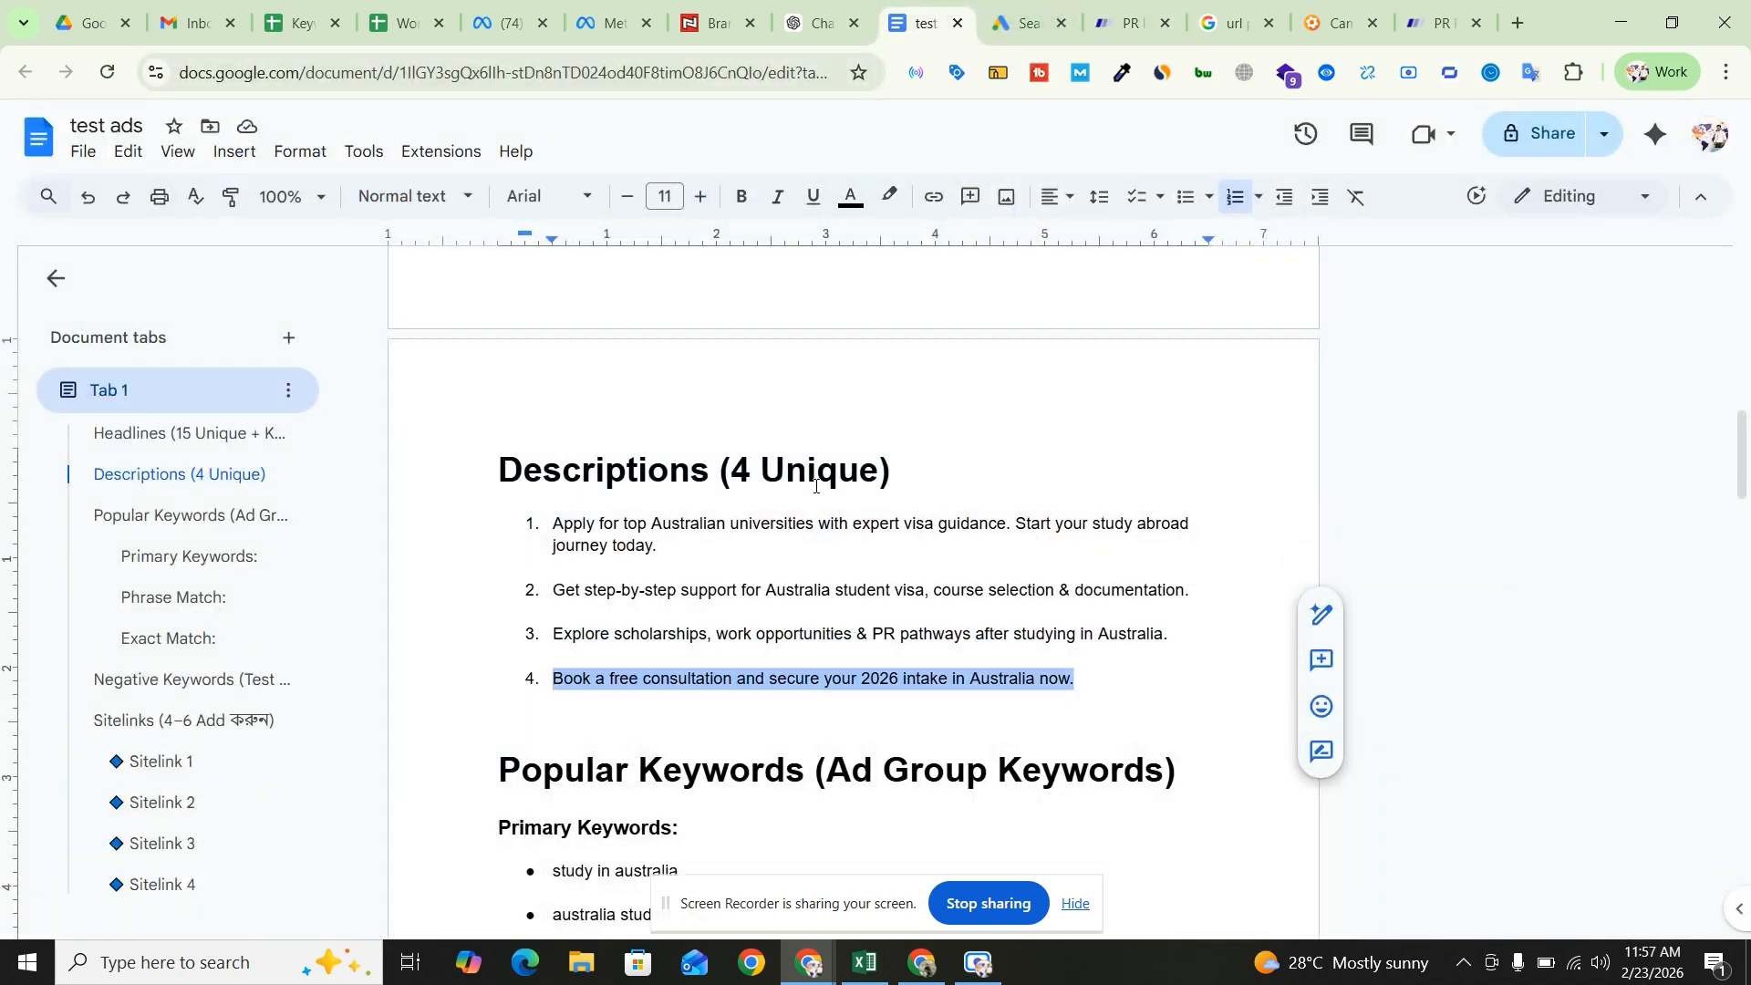
{"action": "left_click", "coordinate": [1027, 22]}
{"action": "left_click", "coordinate": [469, 818]}
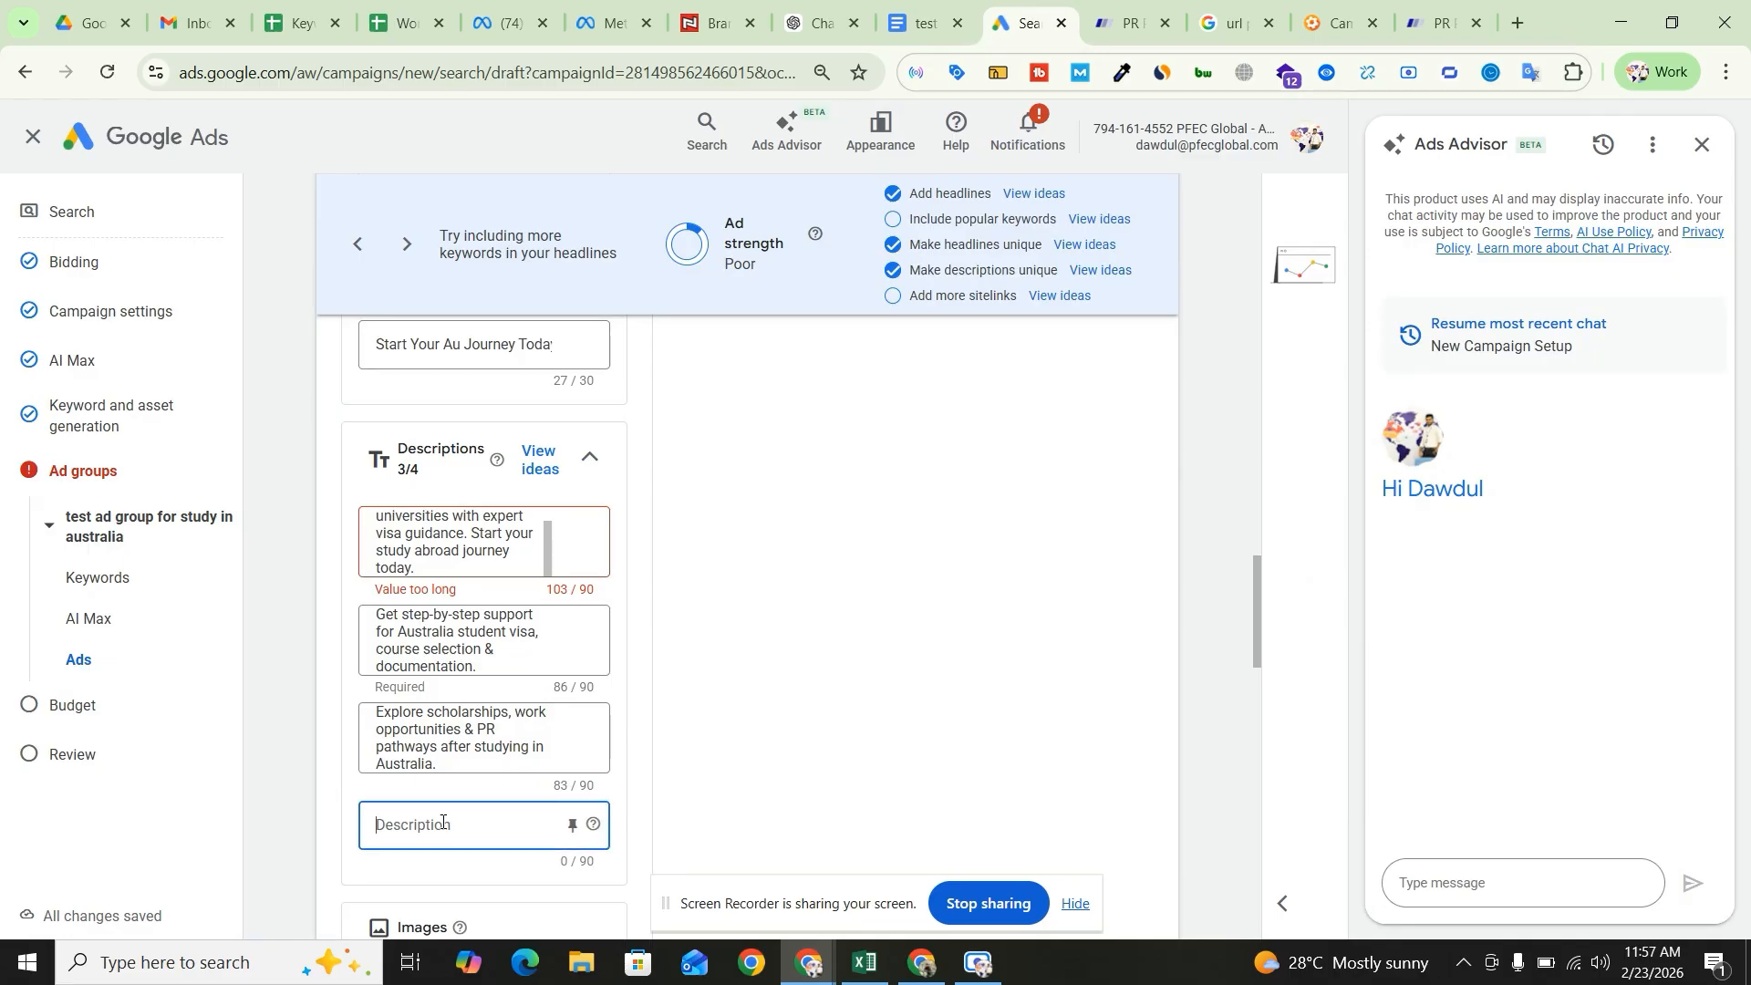
{"action": "key", "text": "ctrl+v"}
- Copy the overlong first ad description into ChatGPT in quotation marks and send it with the request "please write it 90 characters"
{"action": "left_click", "coordinate": [463, 547]}
{"action": "key", "text": "ctrl+a"}
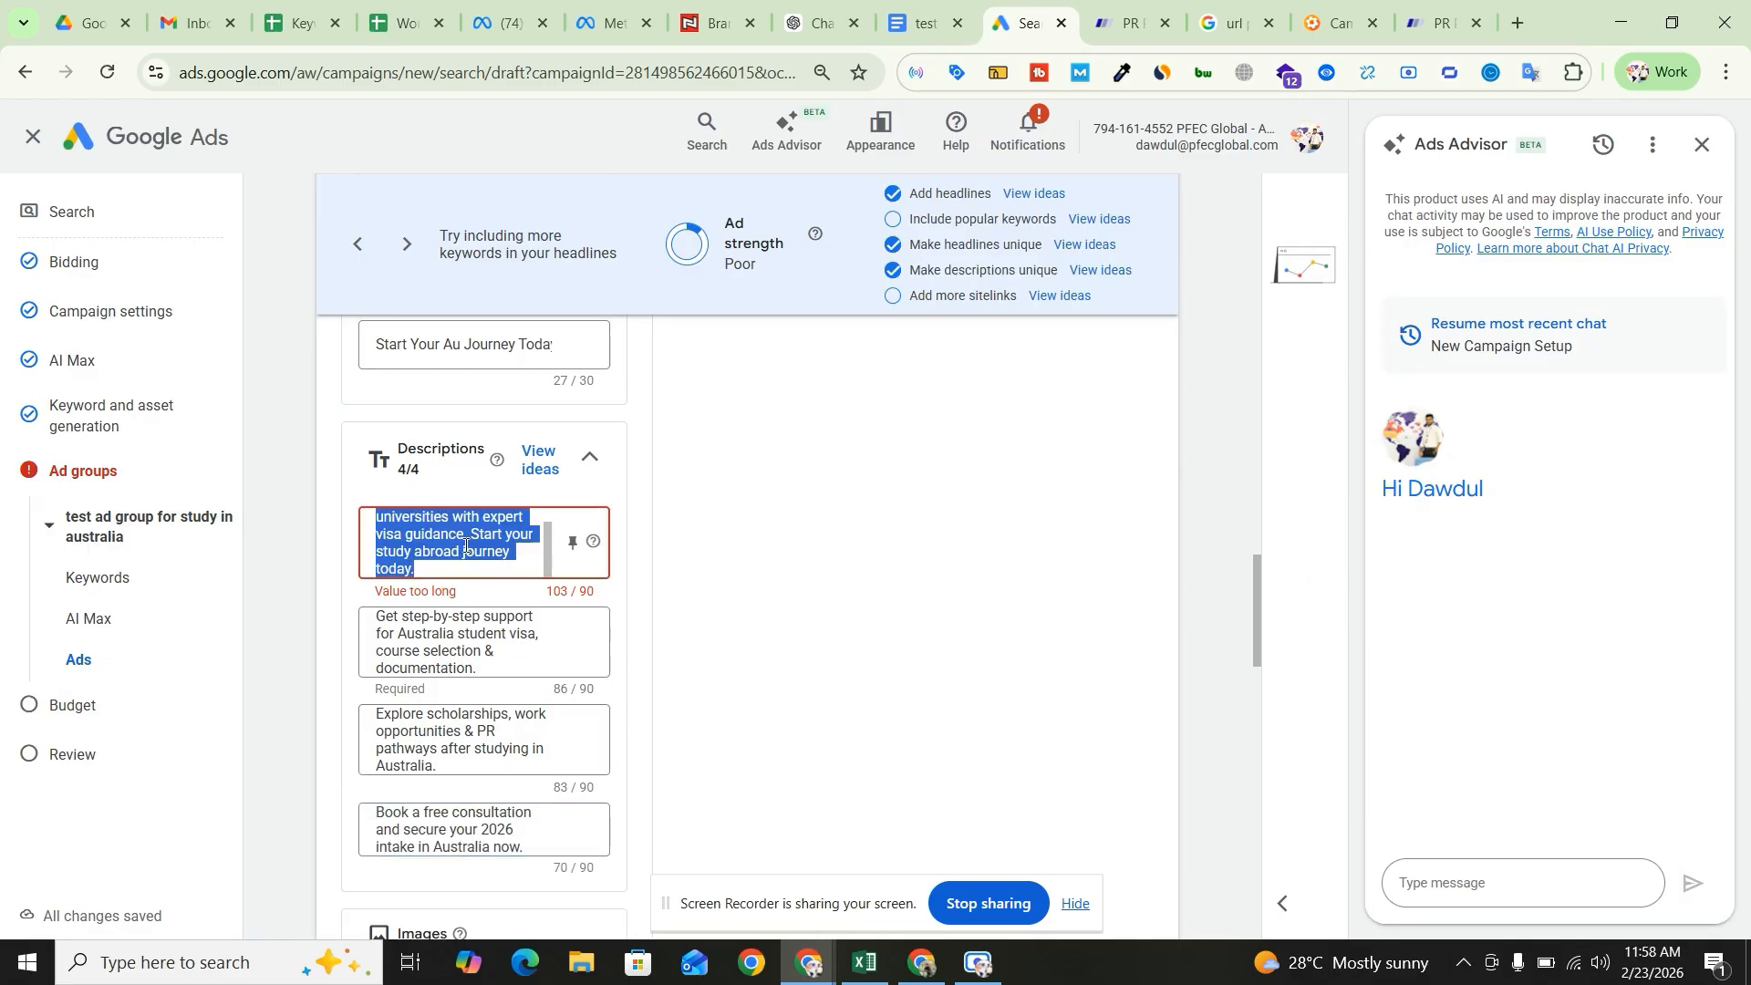
{"action": "left_click", "coordinate": [838, 14]}
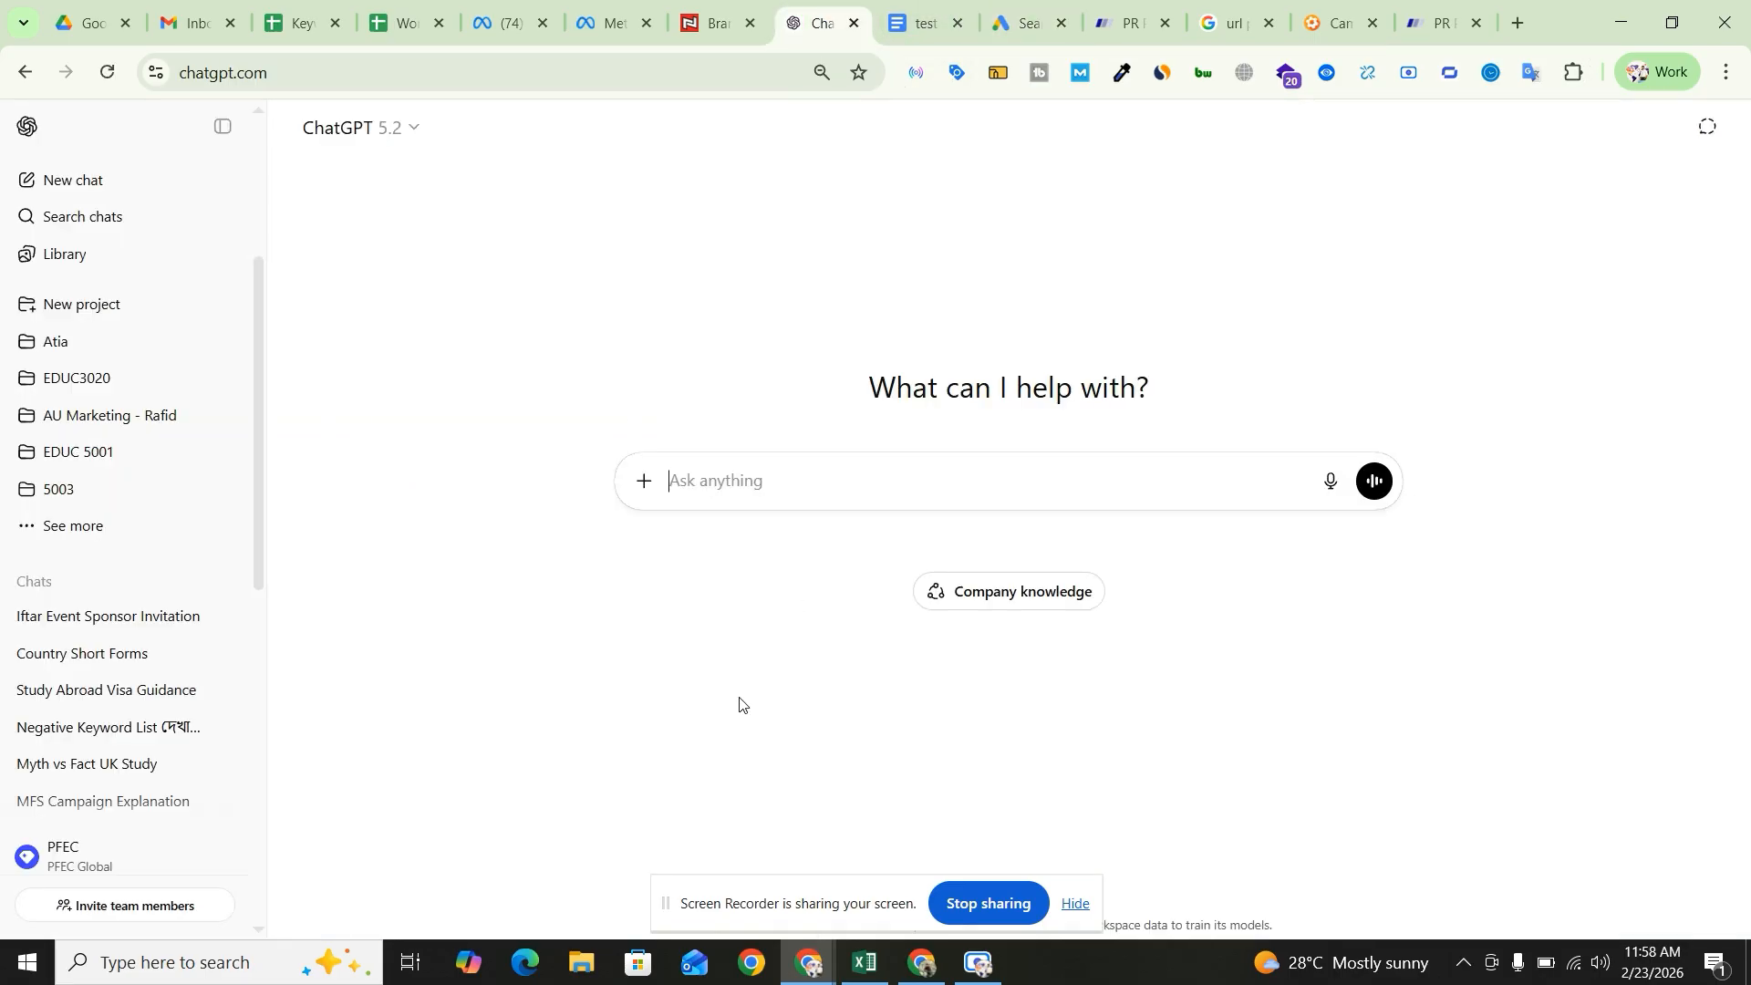
{"action": "type", "text": "\"\""}
{"action": "key", "text": "Left"}
{"action": "type", "text": "Apply for top Australian universities with expert visa guidance. Start your study abroad journey today."}
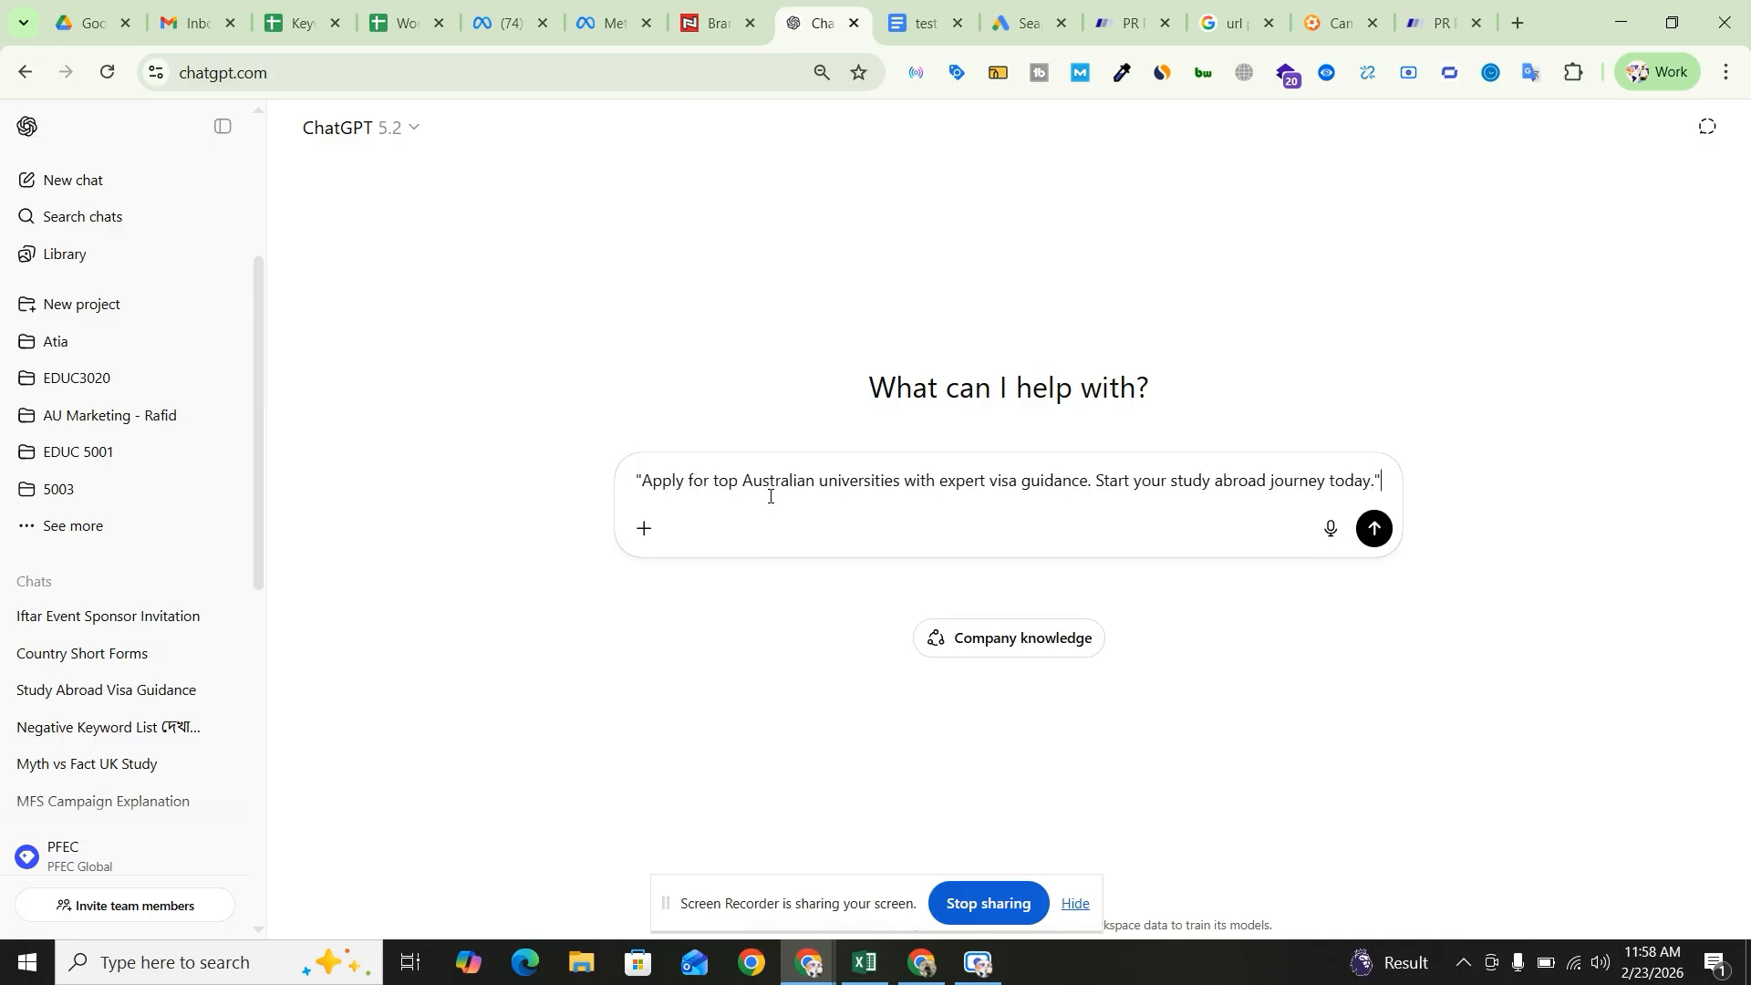
{"action": "key", "text": "shift+Return"}
{"action": "type", "text": "please w"}
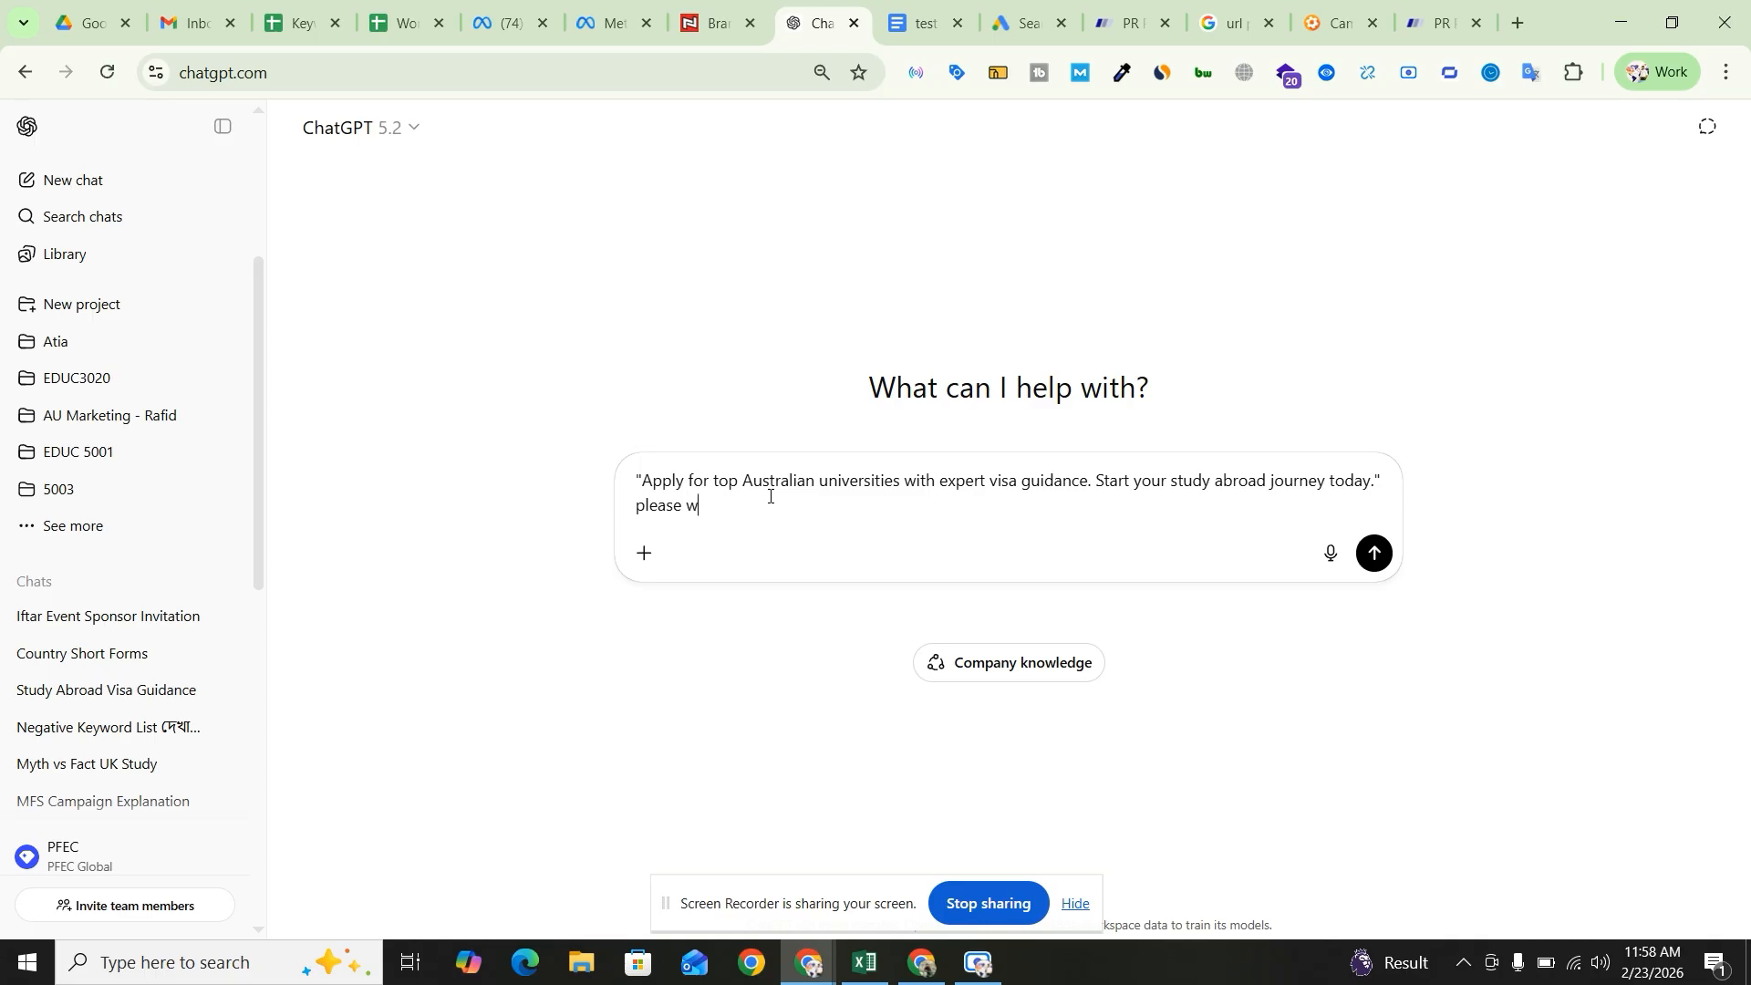
{"action": "type", "text": "rite it 90 characters"}
{"action": "key", "text": "Return"}
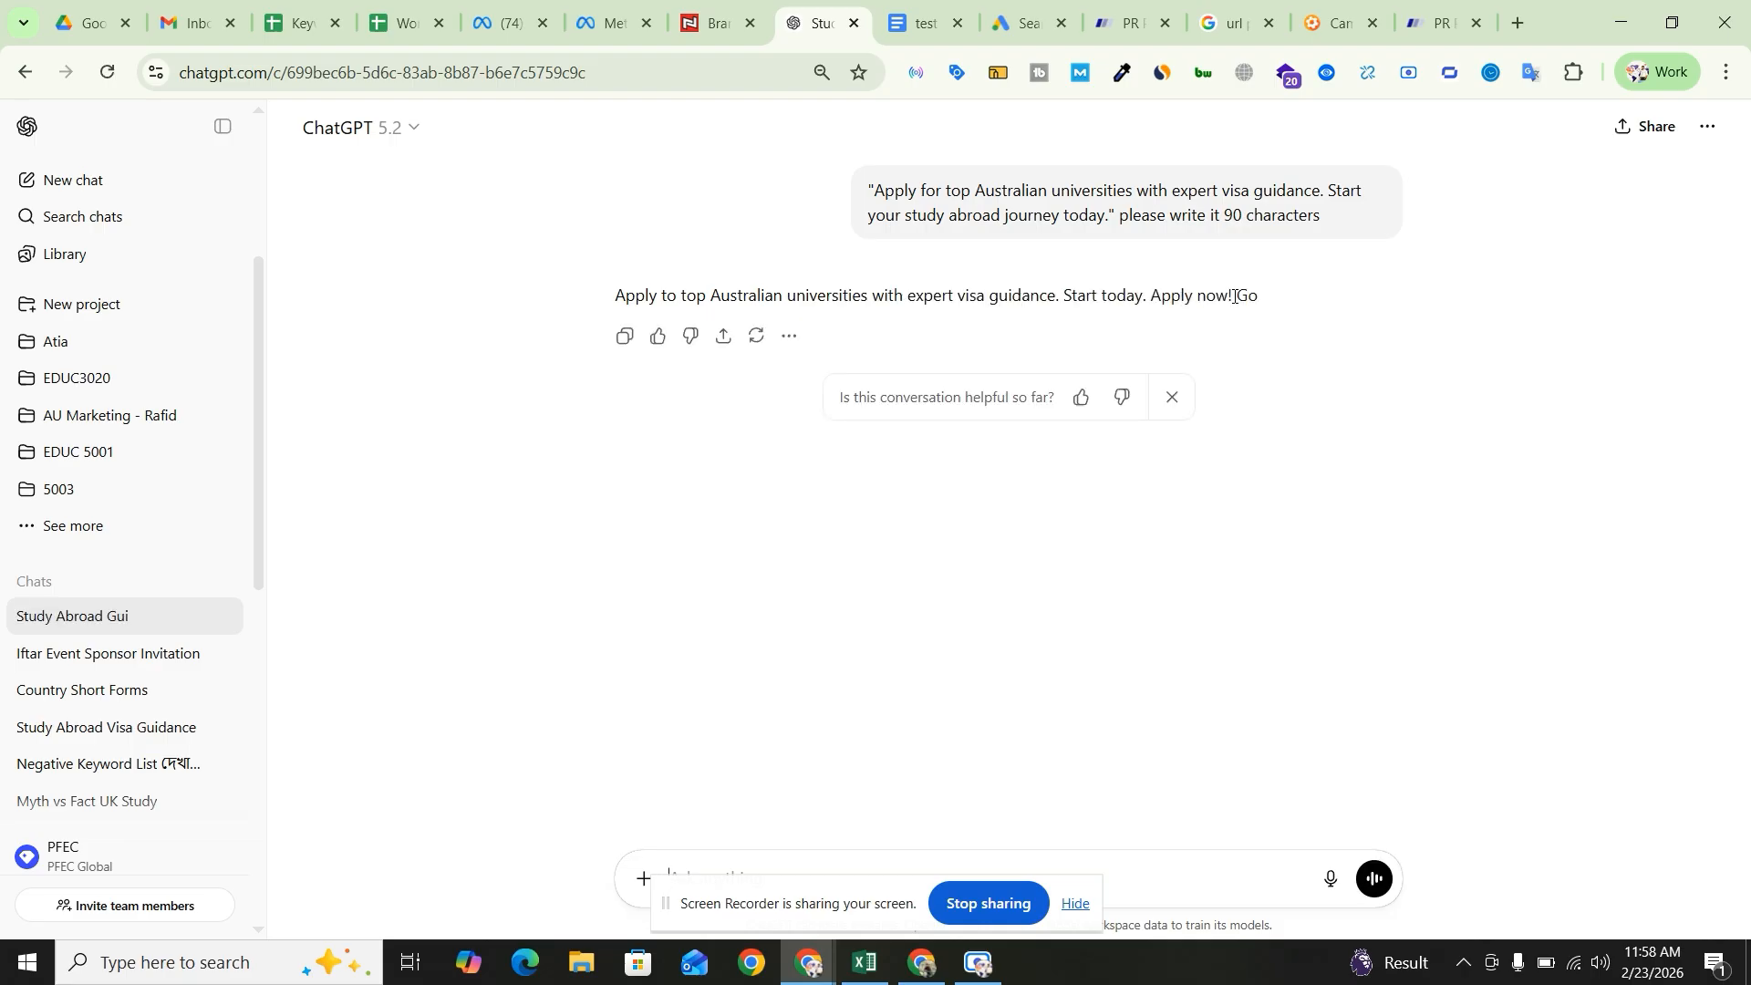
- Replace the first ad description with ChatGPT's shortened "Apply to top Australian universities with expert visa guidance. Start today. Apply now! Go"
{"action": "left_click_drag", "start_coordinate": [1231, 295], "coordinate": [615, 295]}
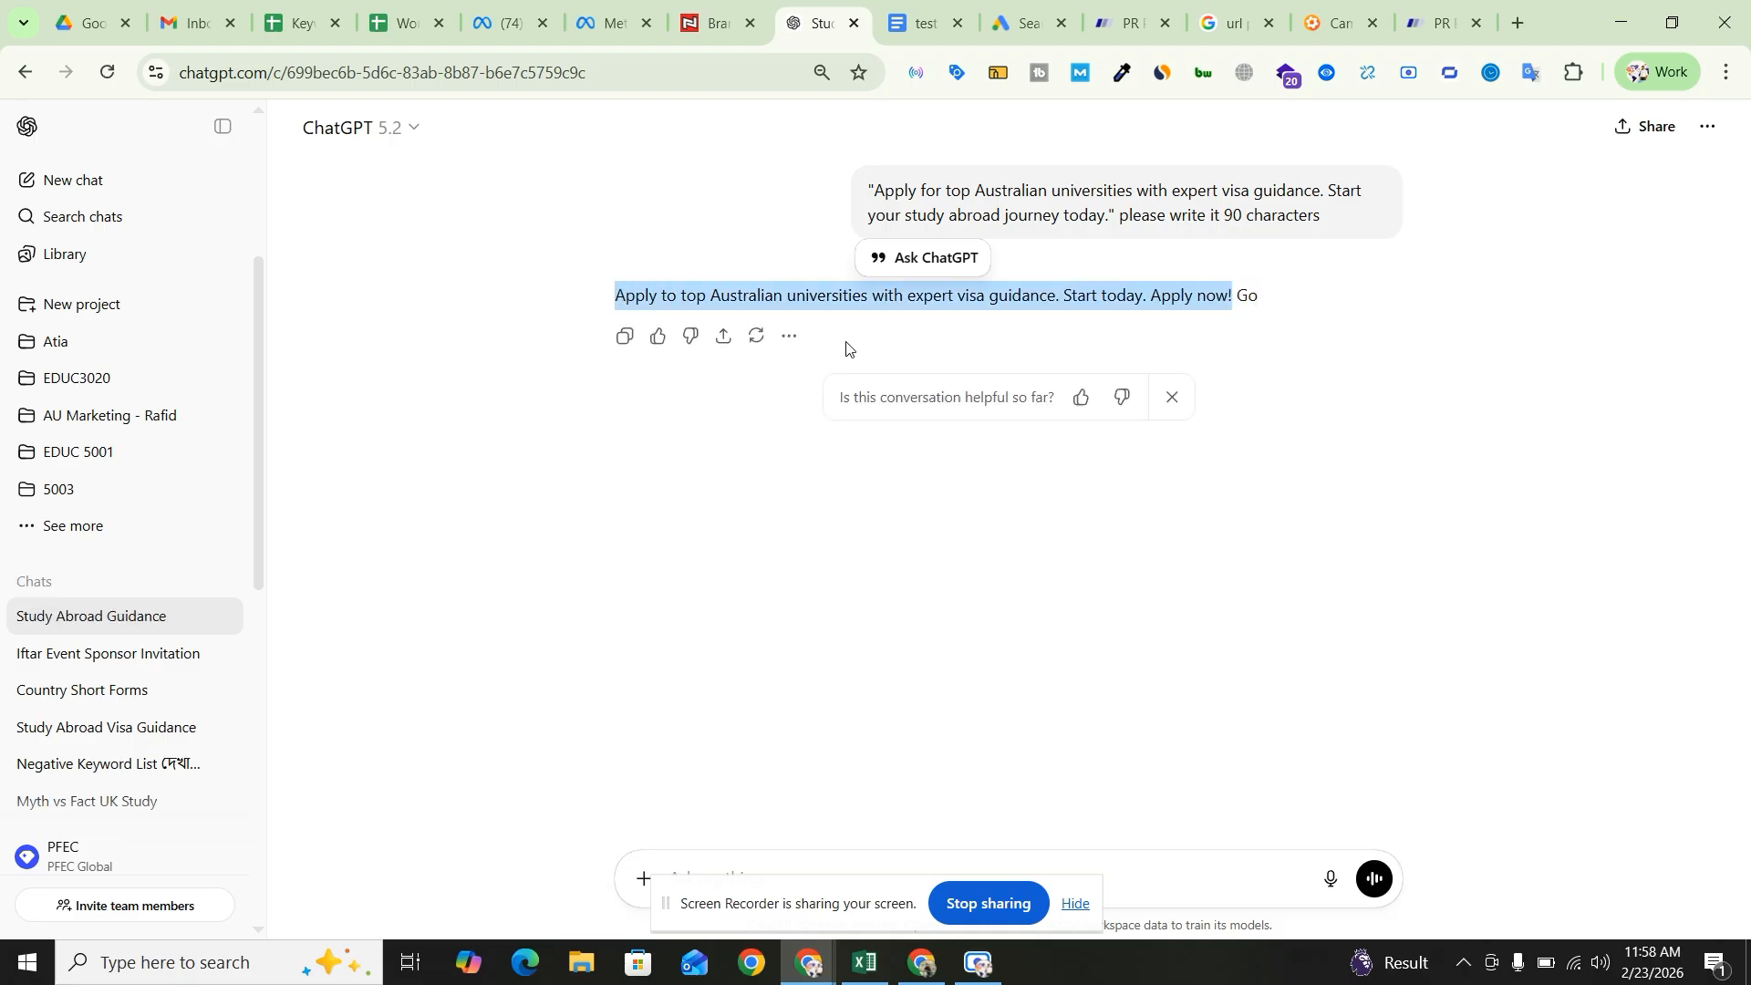
{"action": "left_click", "coordinate": [624, 337]}
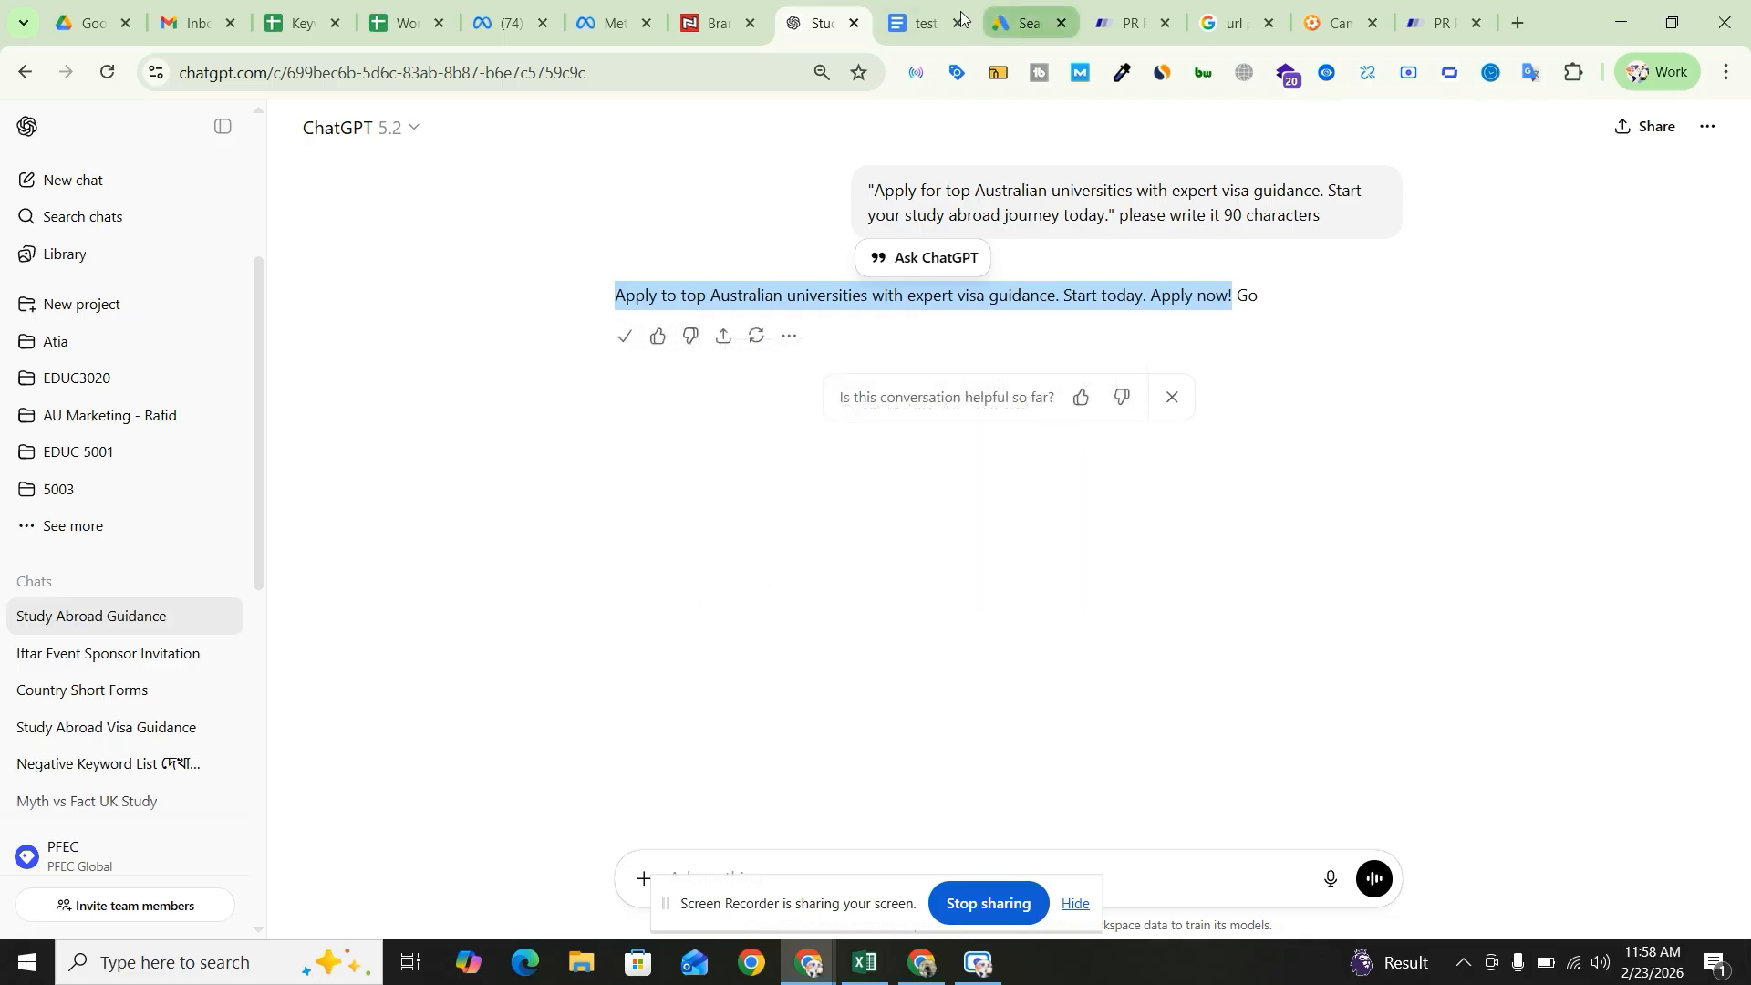
{"action": "left_click", "coordinate": [1026, 23]}
{"action": "key", "text": "BackSpace"}
{"action": "key", "text": "ctrl+v"}
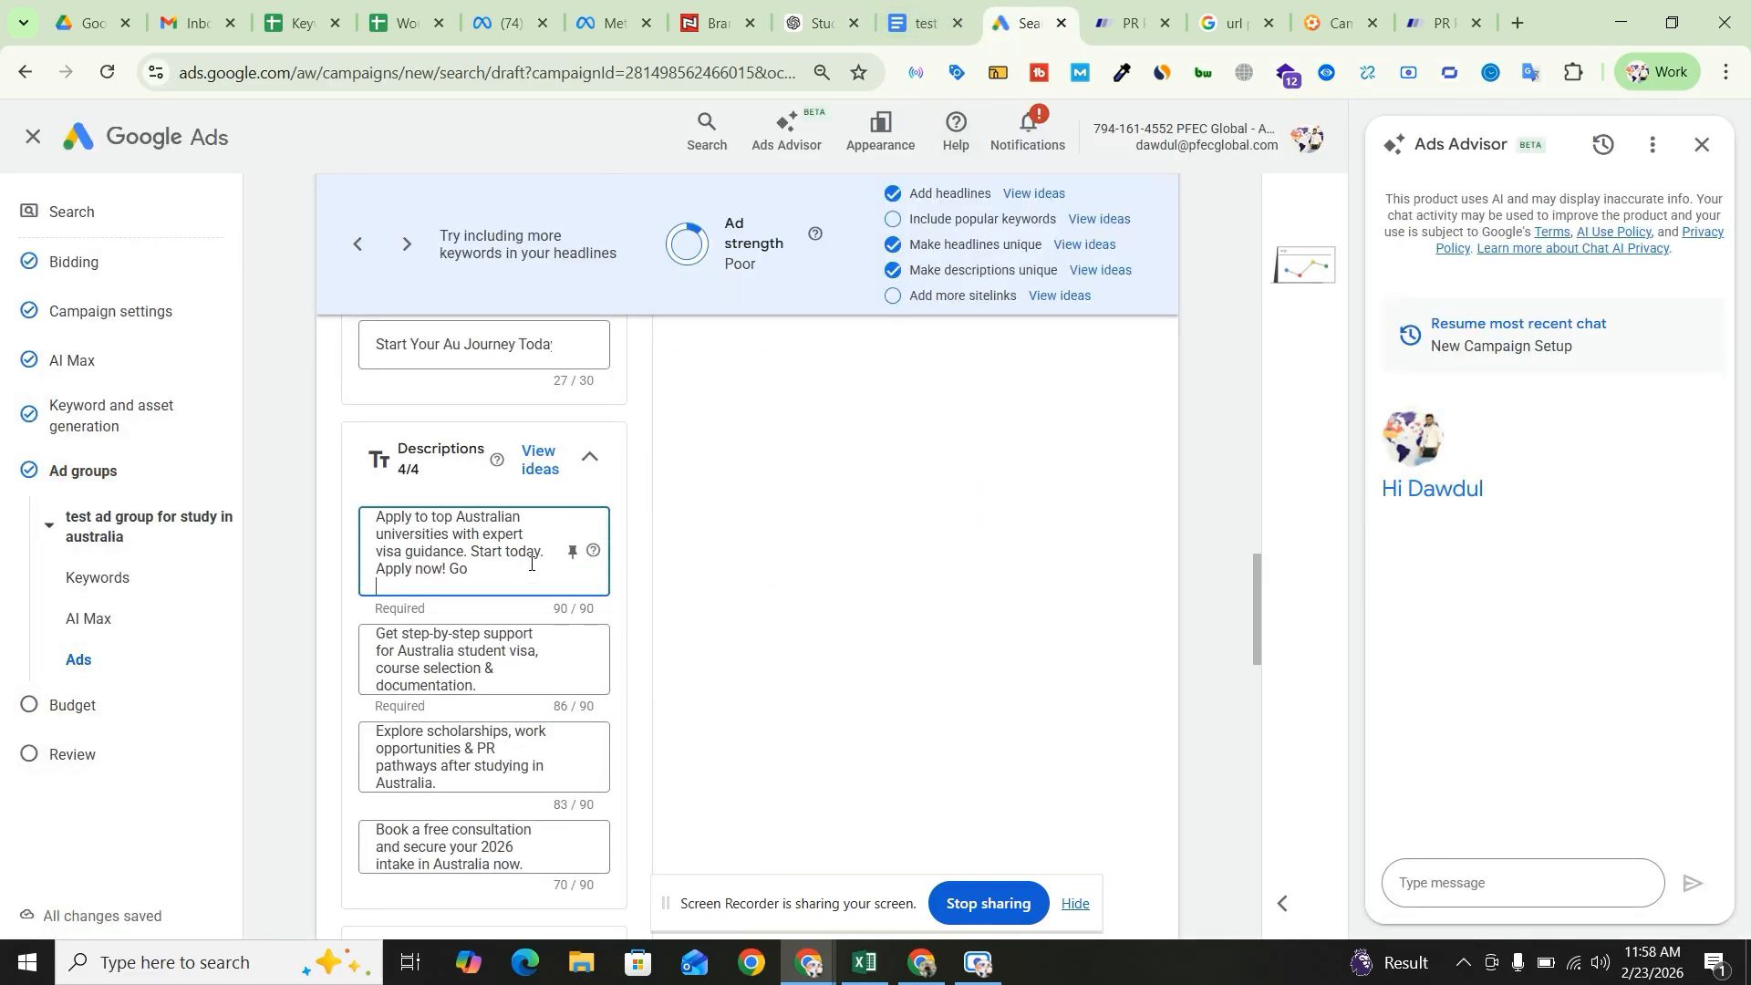
{"action": "left_click", "coordinate": [767, 578]}
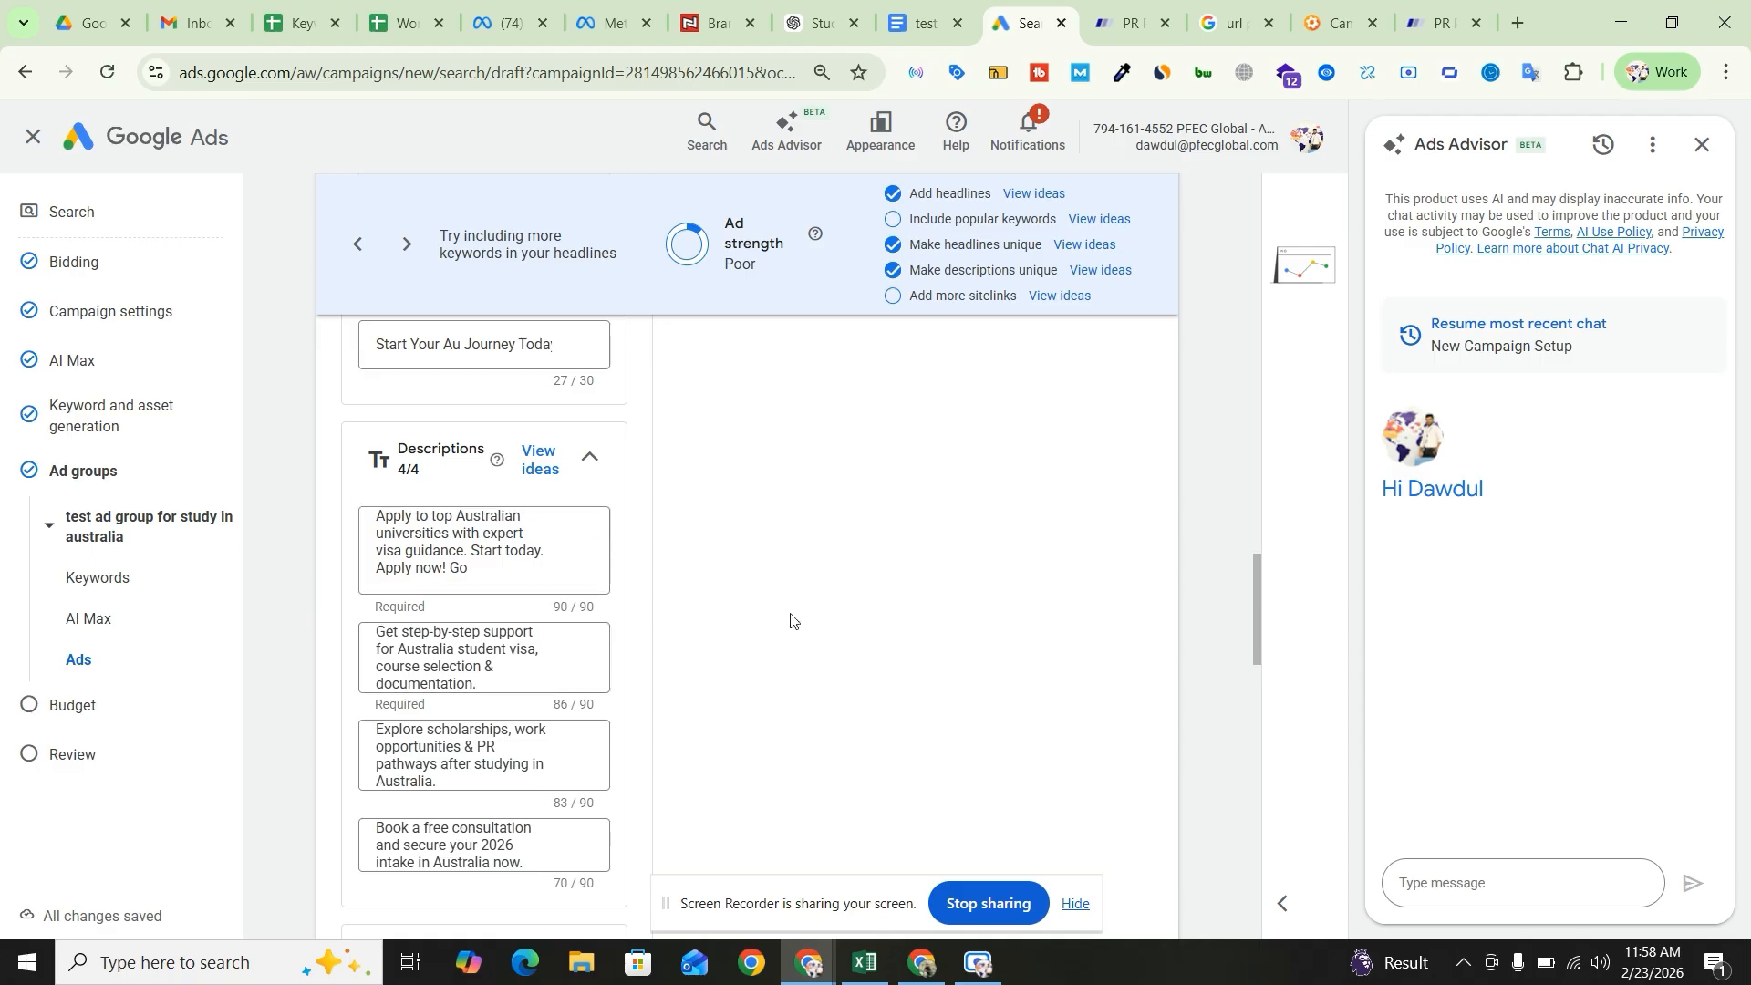
- Upload the images "Mel_Main_with-logo (1)" and "Main_ADE_With-Logo (1)" from the Downloads folder and save them to the campaign
{"action": "scroll", "coordinate": [693, 643], "scroll_direction": "down", "scroll_amount": 5}
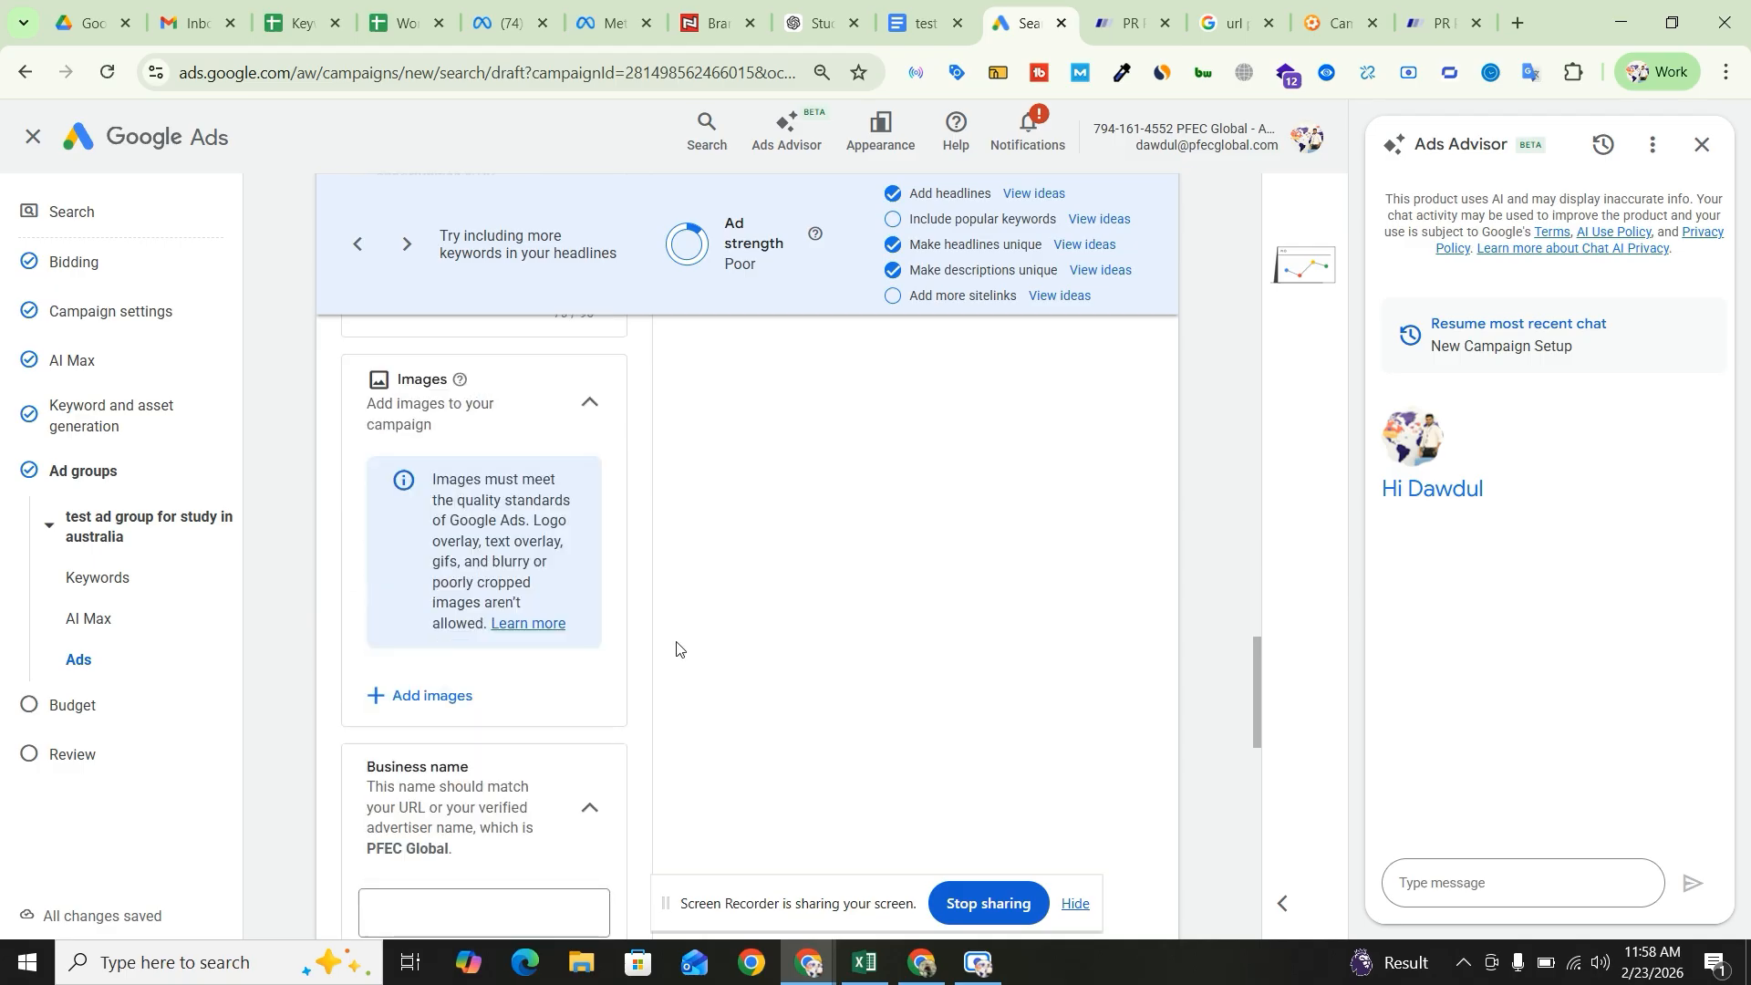
{"action": "left_click", "coordinate": [445, 695]}
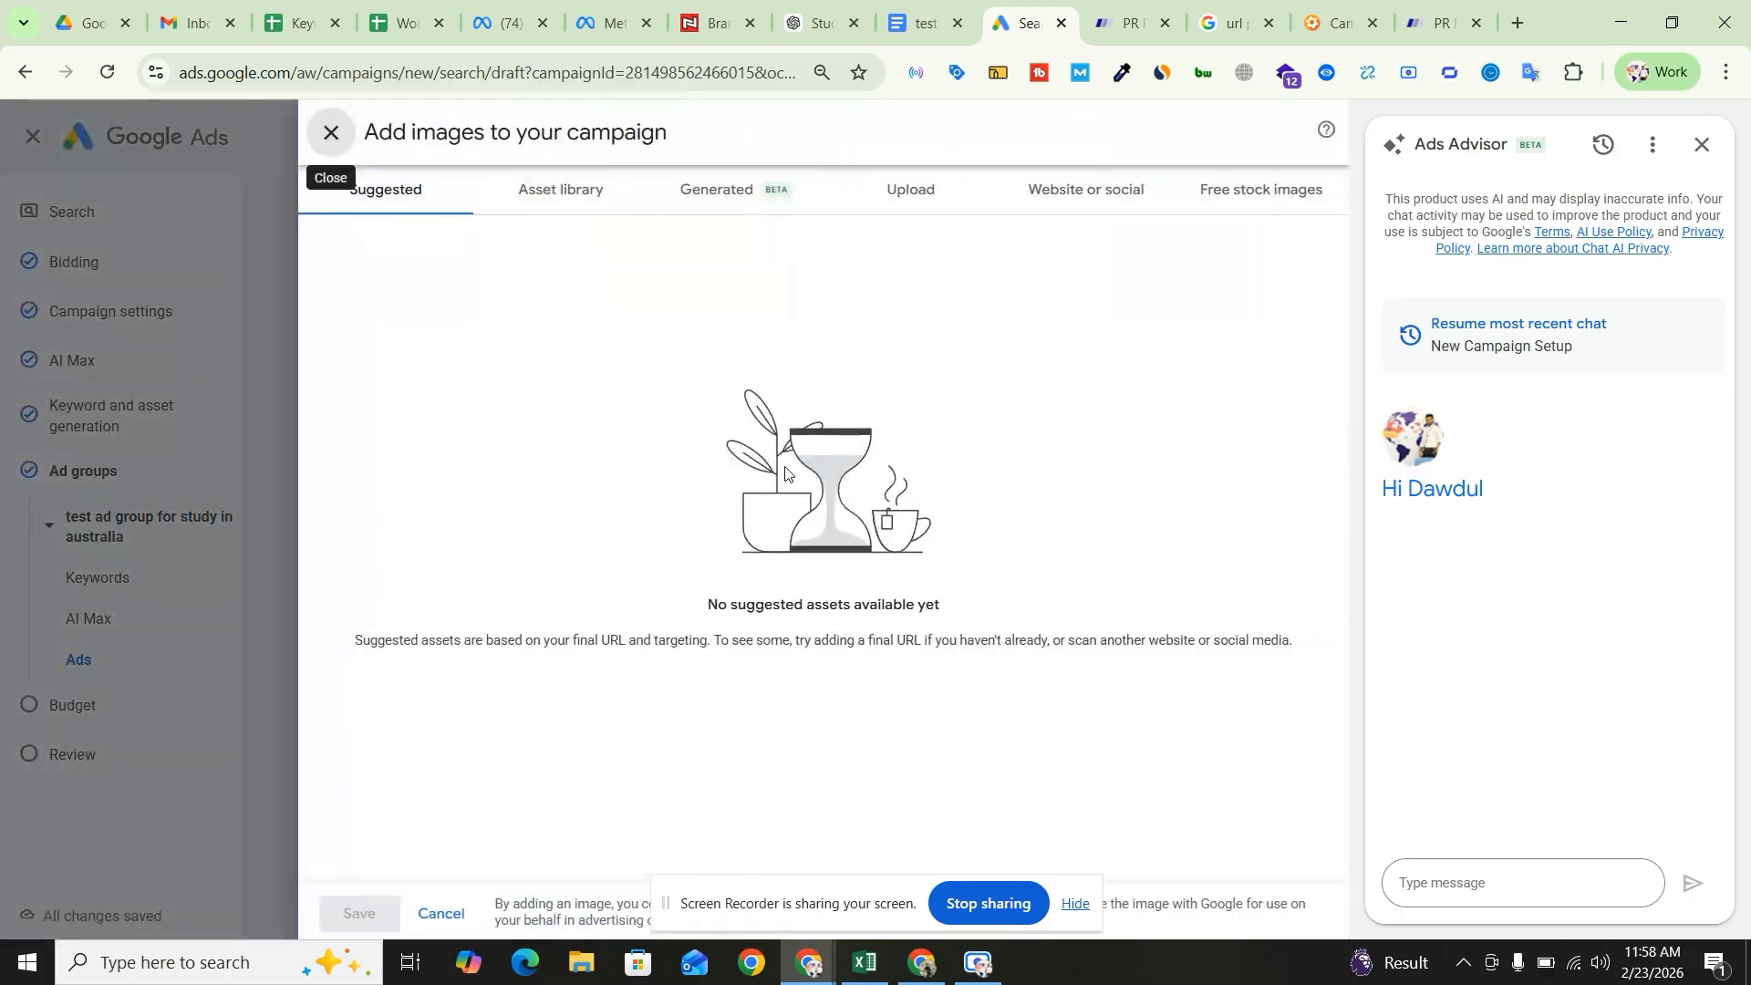
{"action": "left_click", "coordinate": [923, 192]}
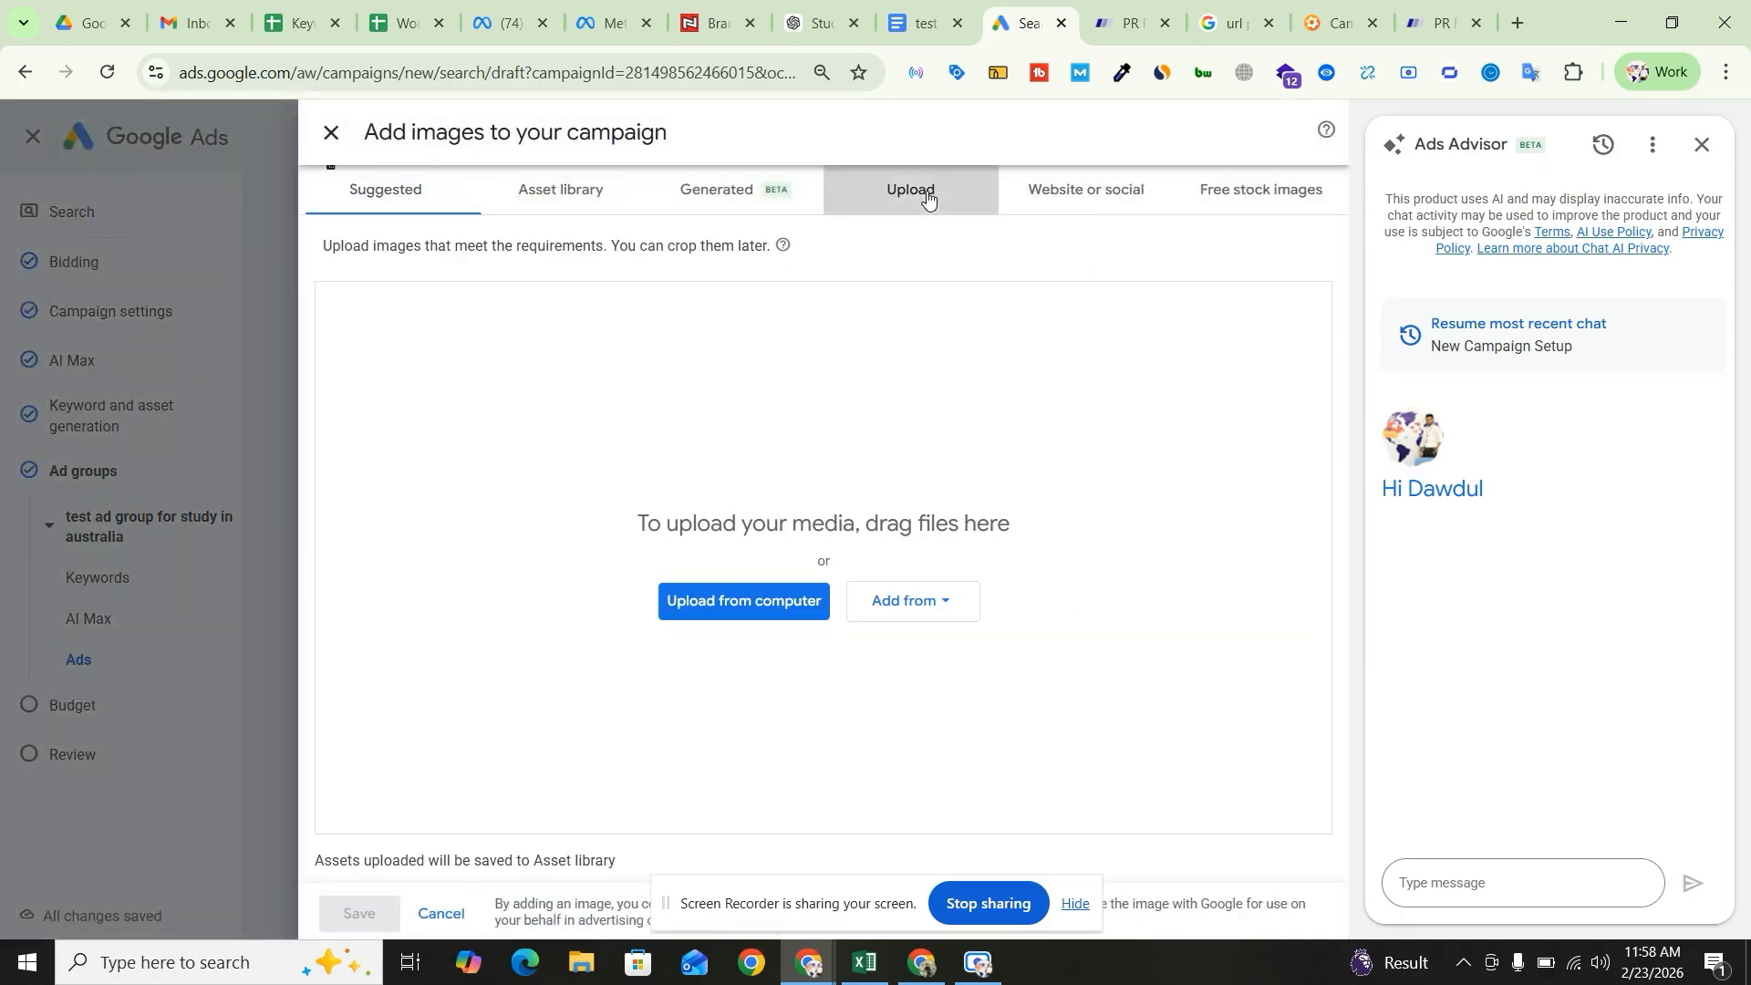
{"action": "left_click", "coordinate": [732, 608]}
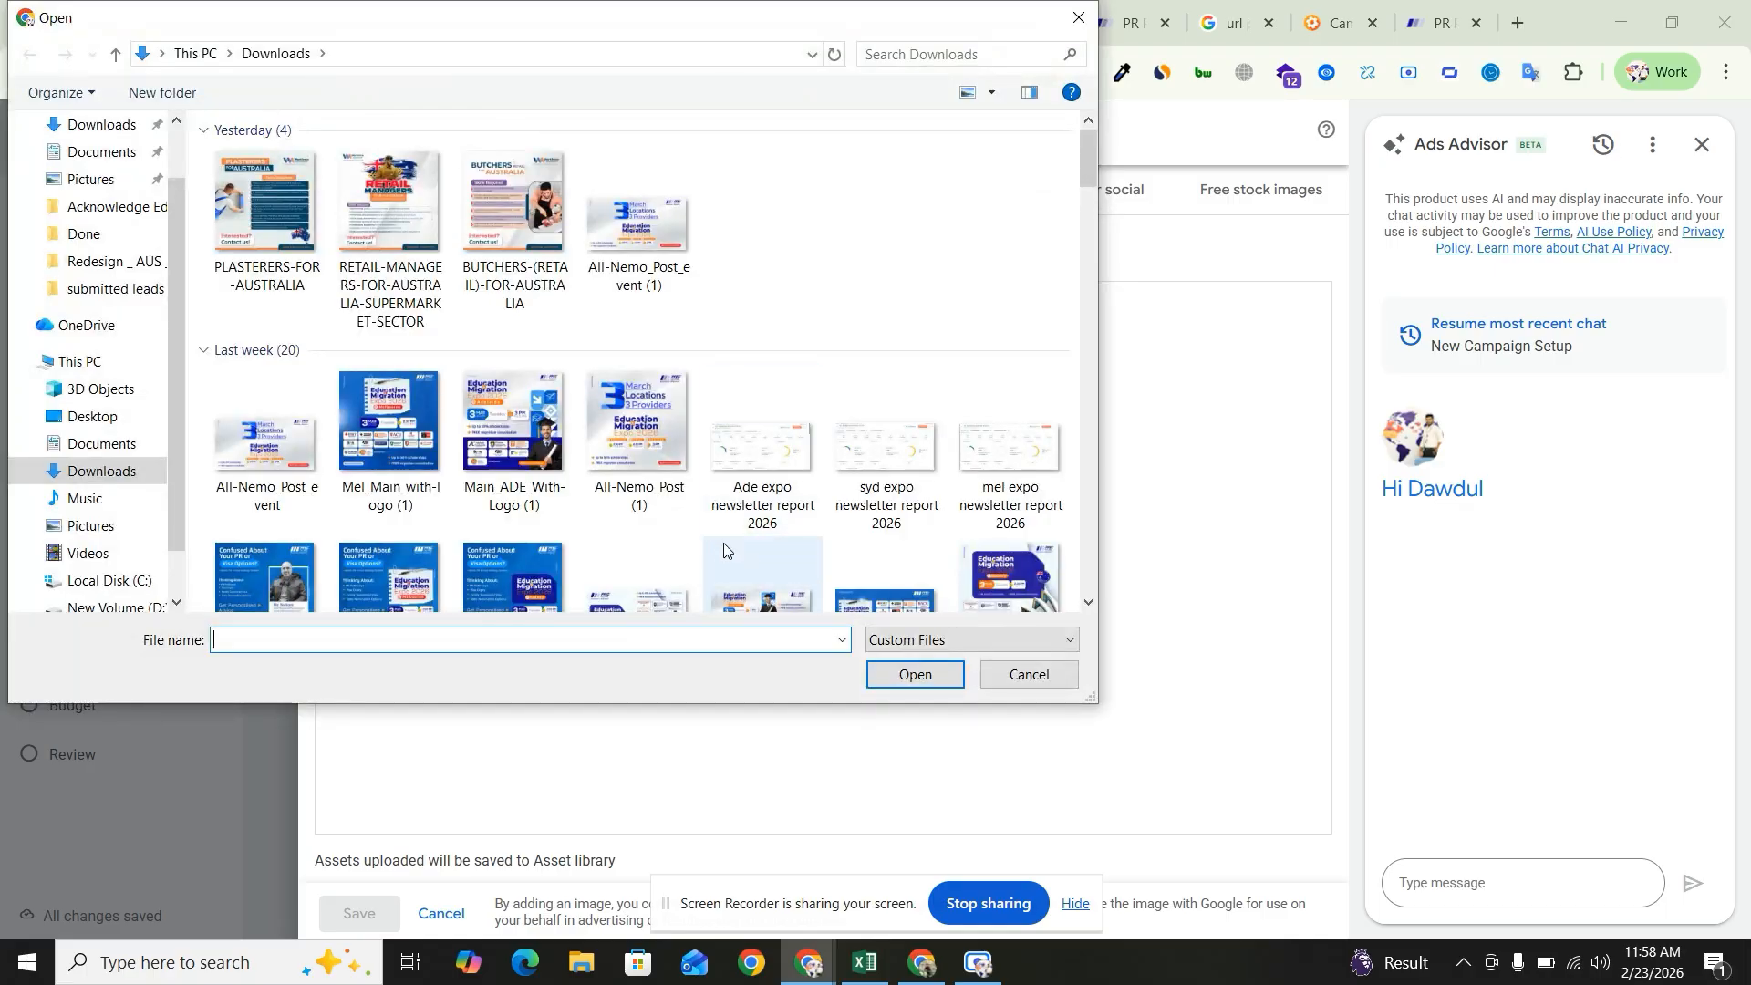
{"action": "left_click", "coordinate": [410, 438]}
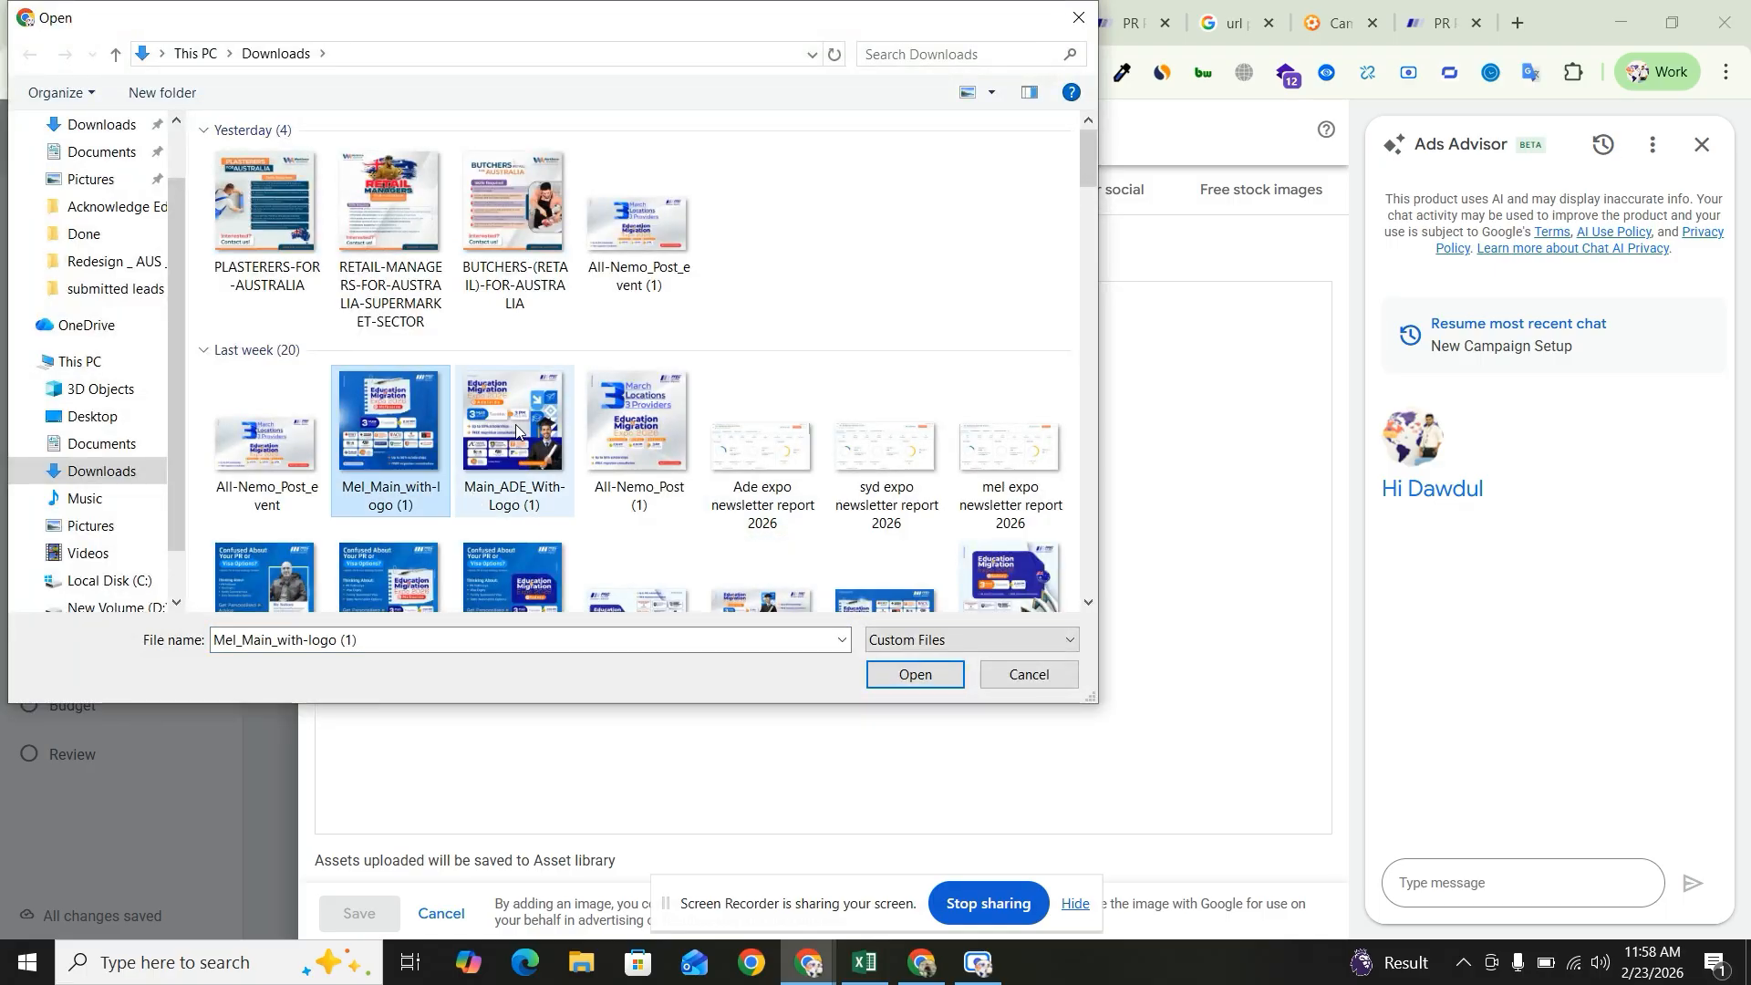
{"action": "left_click", "coordinate": [516, 430], "text": "ctrl"}
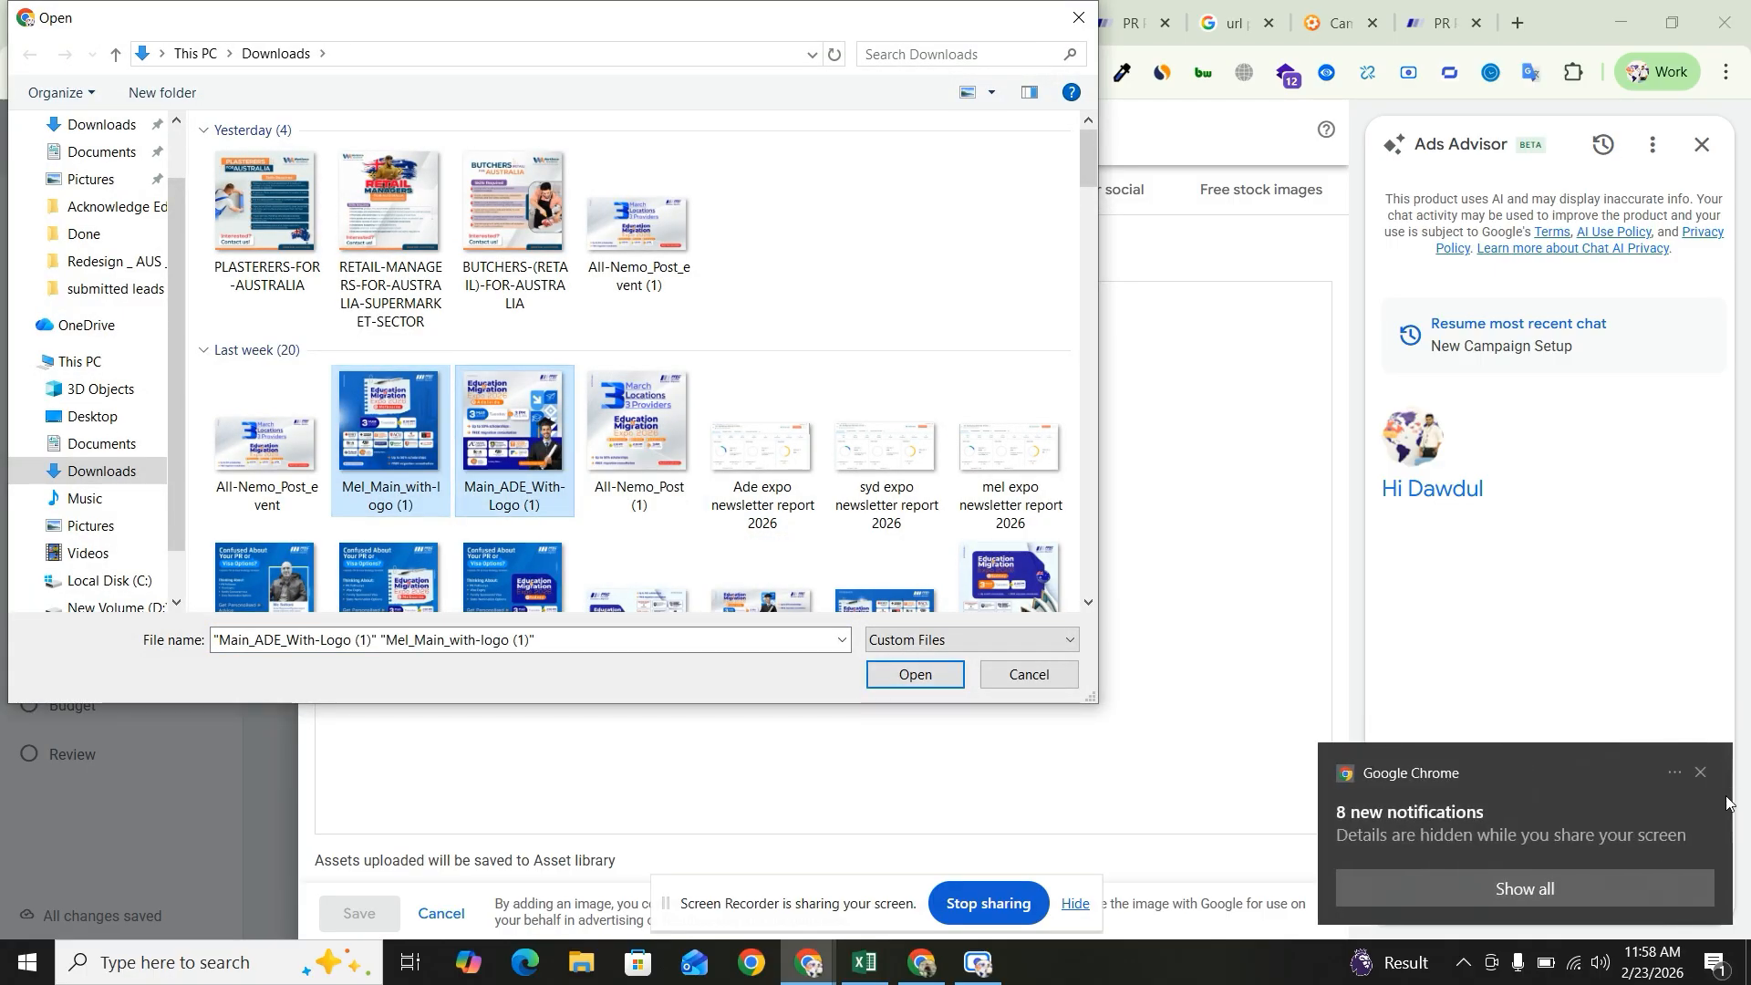
{"action": "left_click", "coordinate": [1701, 773]}
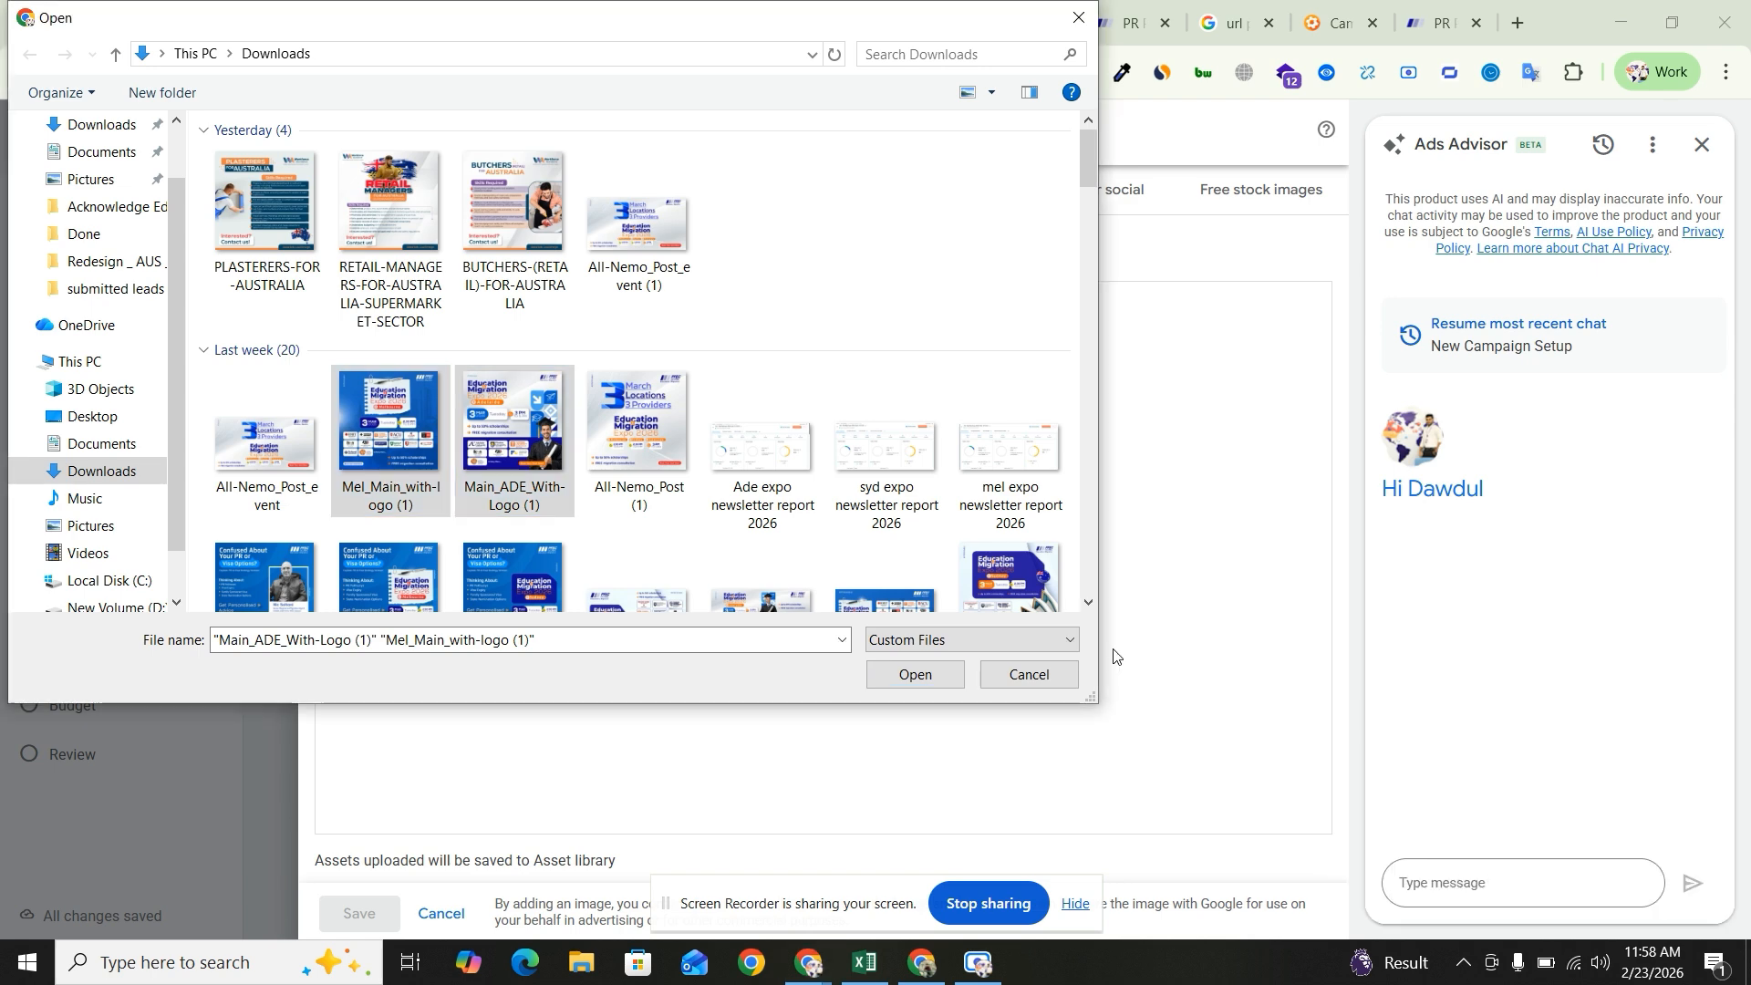
{"action": "left_click", "coordinate": [923, 675]}
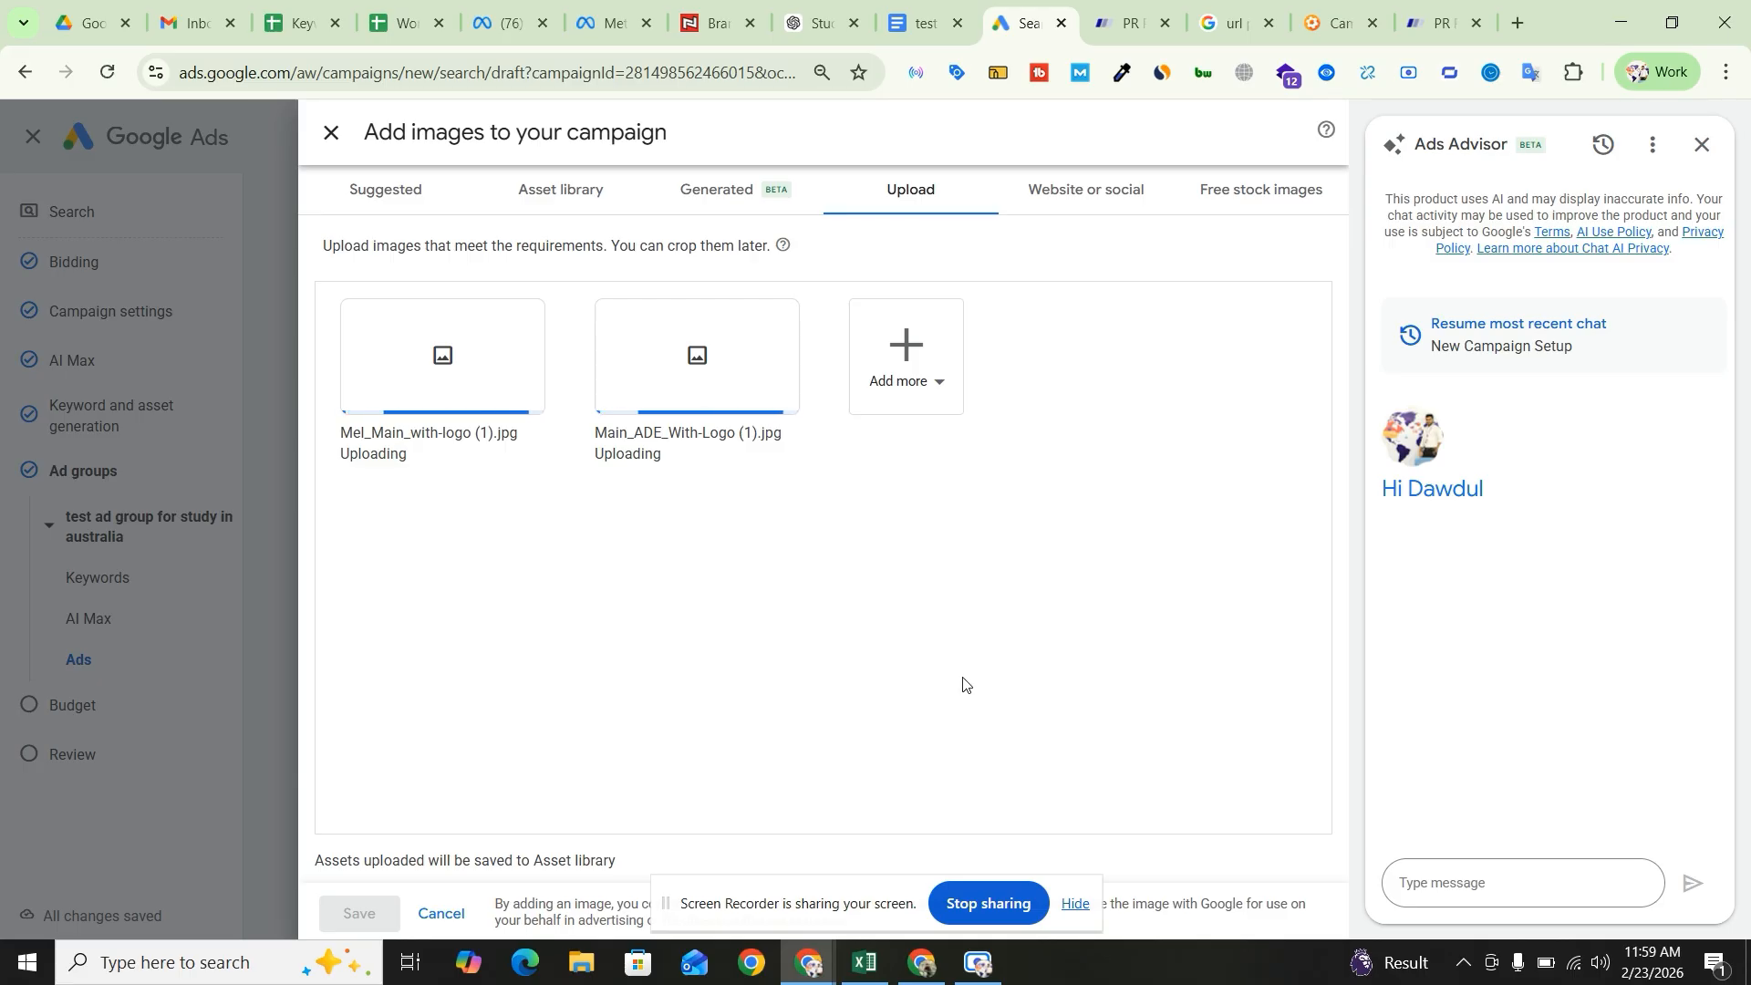
{"action": "left_click", "coordinate": [569, 187]}
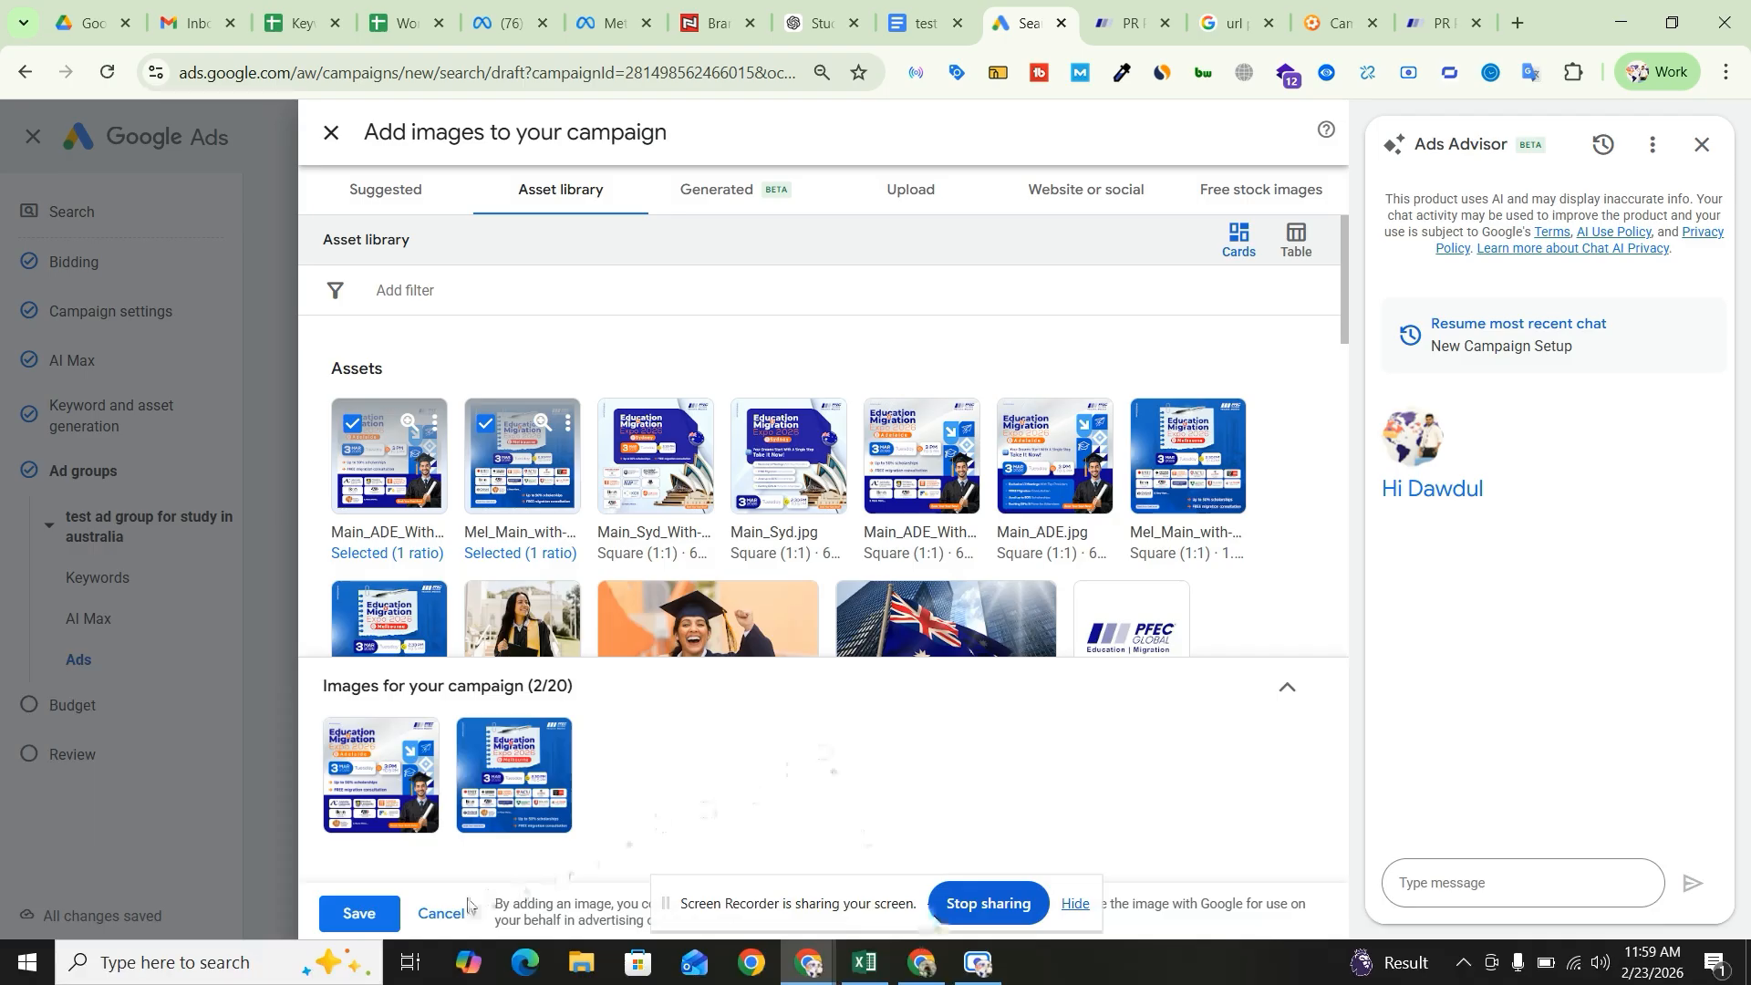
{"action": "left_click", "coordinate": [347, 912]}
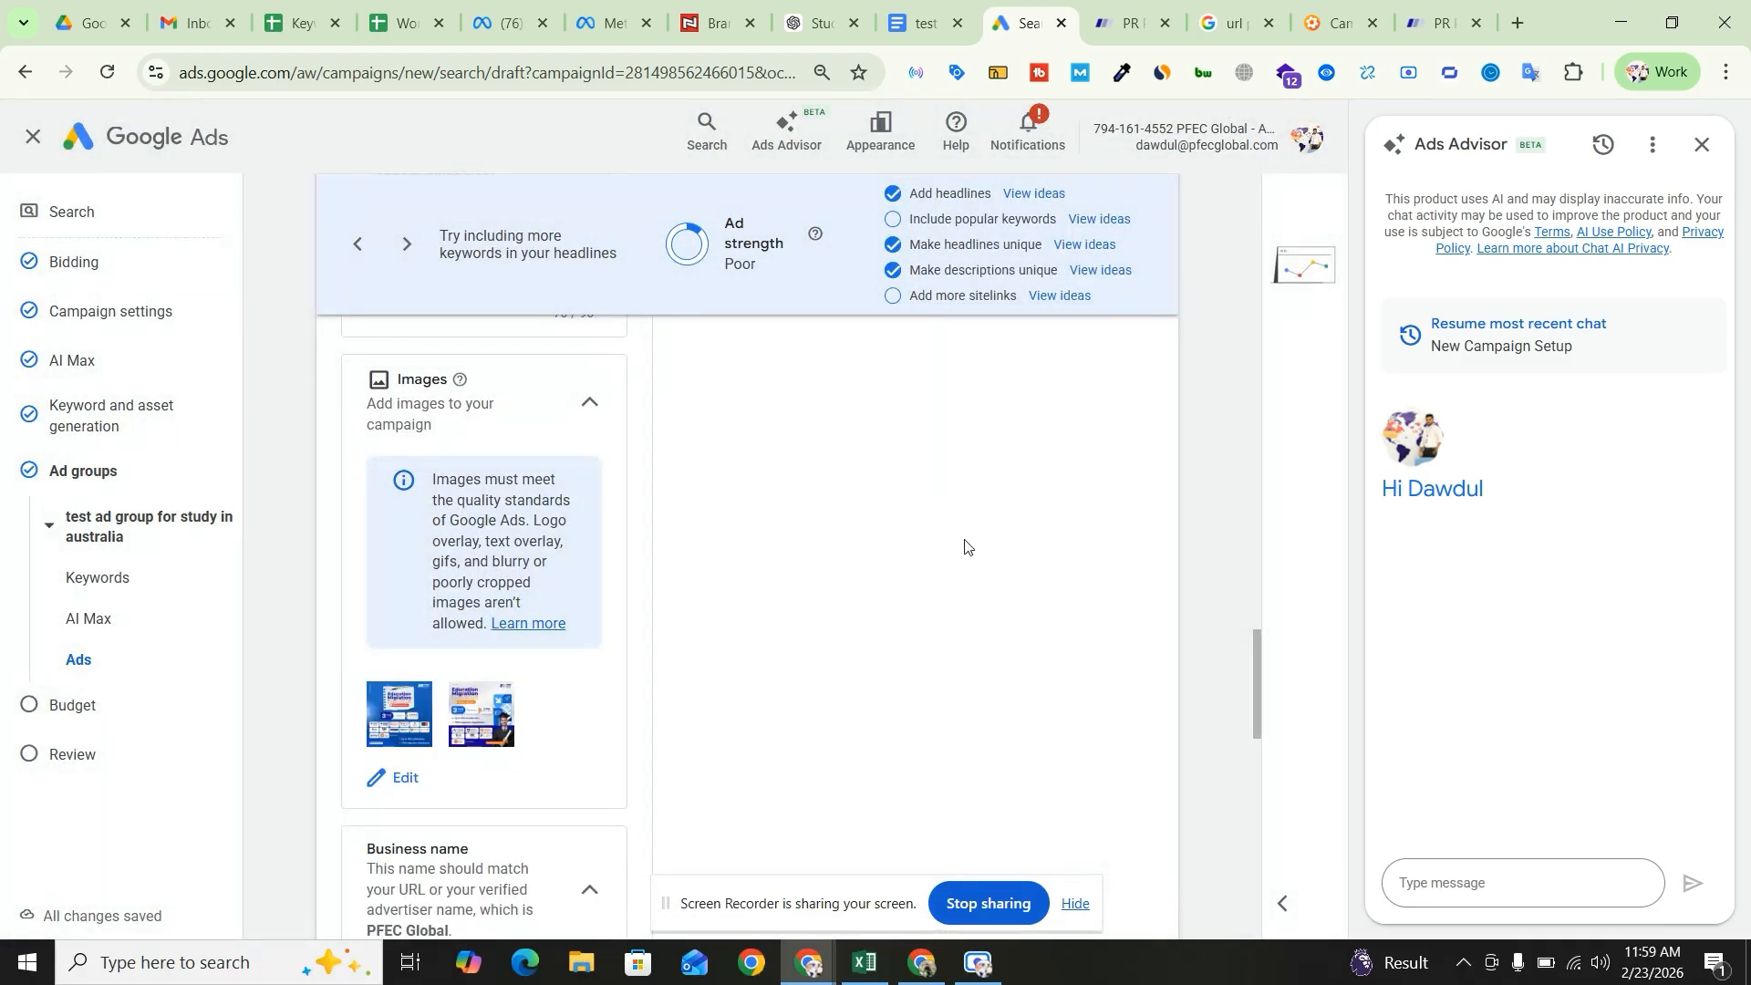
- Enter "PFEC Global" as the ad's business name
{"action": "scroll", "coordinate": [575, 588], "scroll_direction": "down", "scroll_amount": 2}
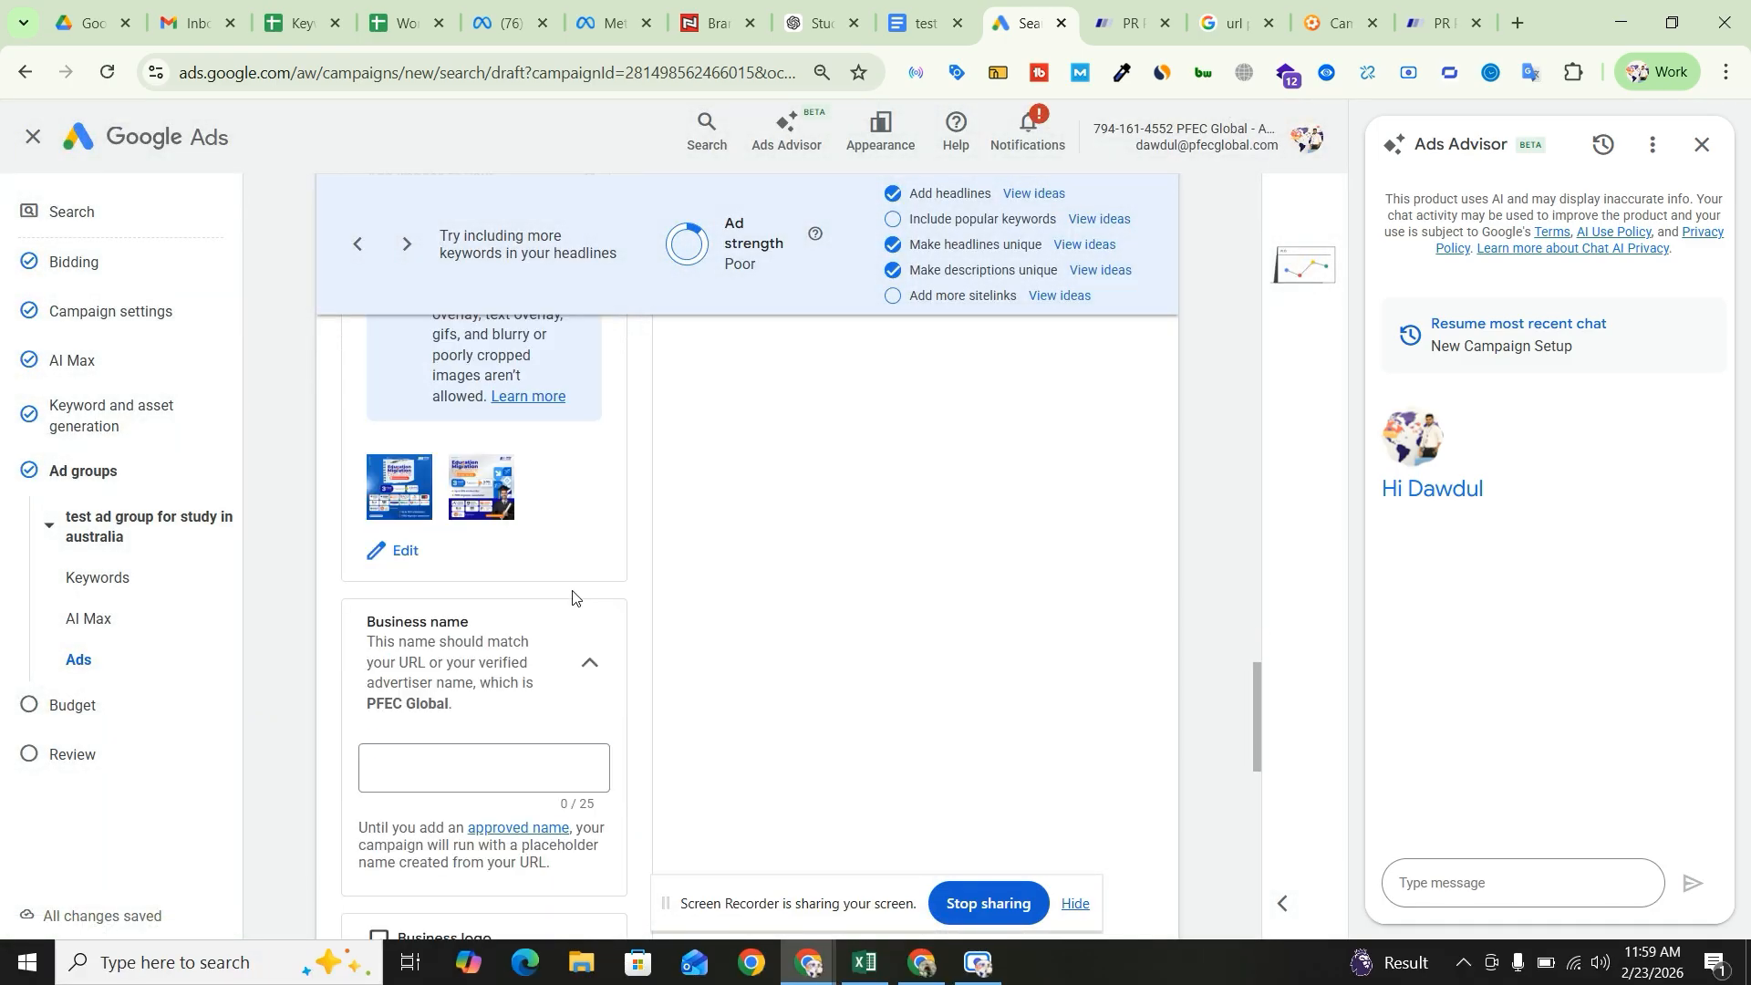
{"action": "scroll", "coordinate": [572, 597], "scroll_direction": "down", "scroll_amount": 1}
{"action": "left_click", "coordinate": [451, 677]}
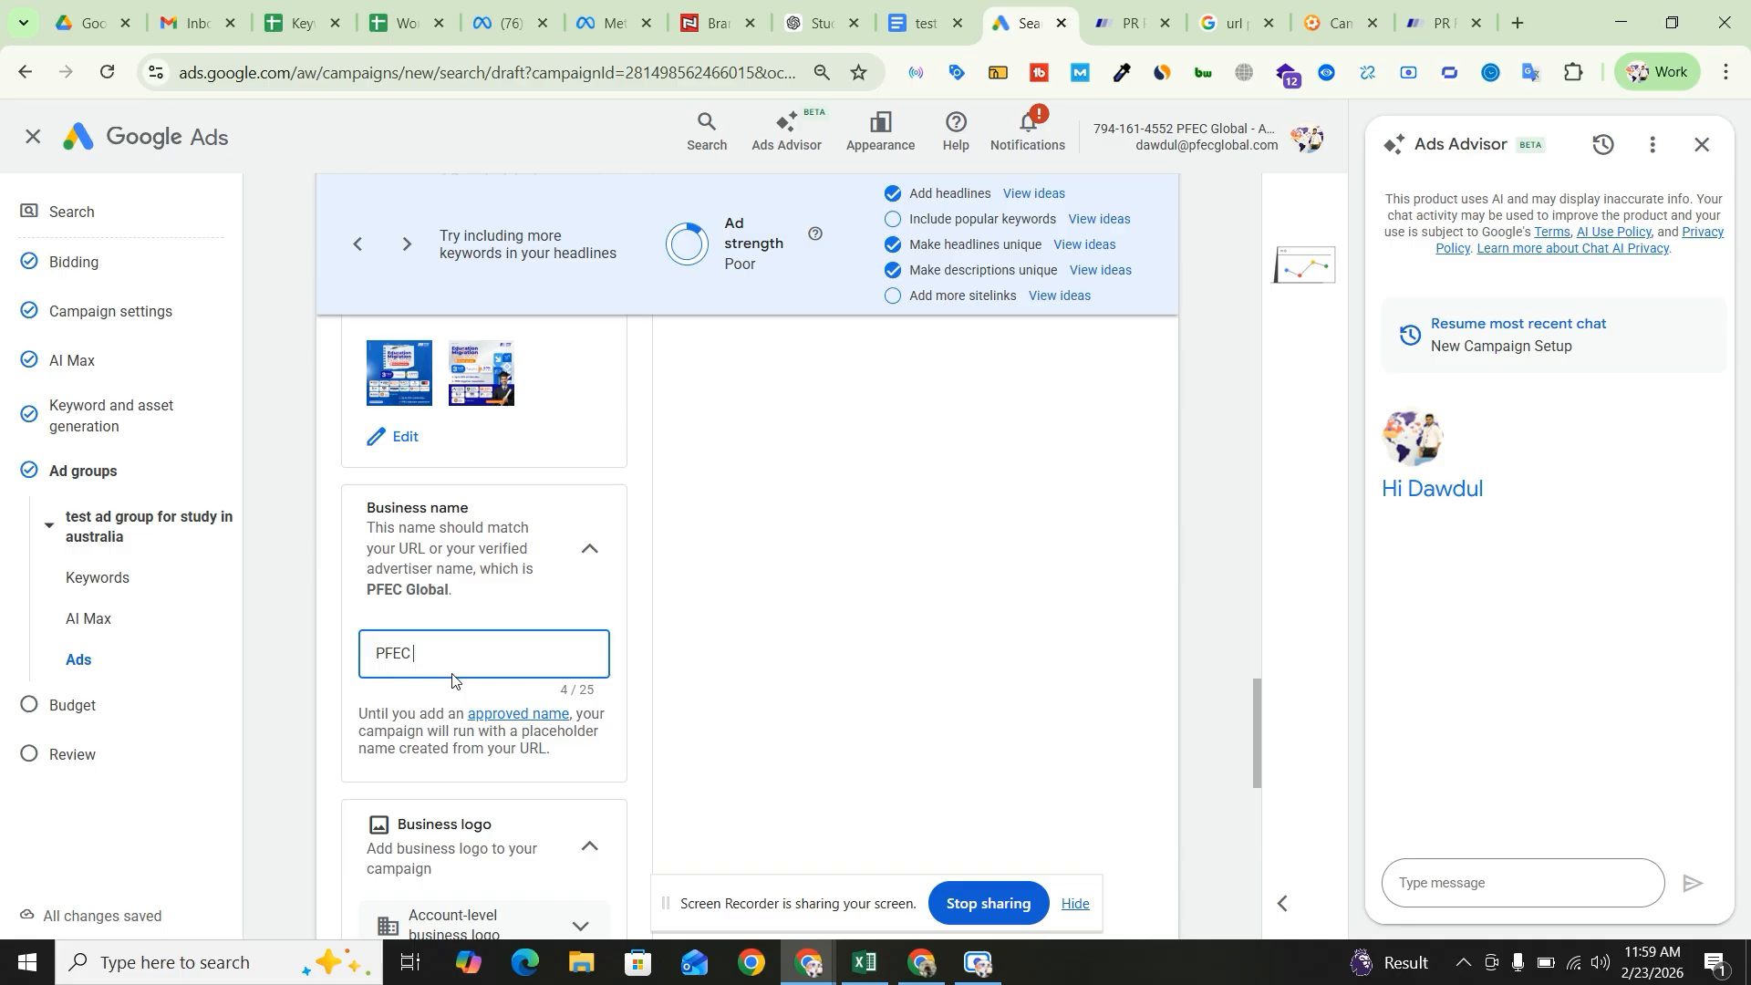
{"action": "type", "text": "PFEC Global"}
- Open the creation form for the ad's first sitelink
{"action": "scroll", "coordinate": [502, 627], "scroll_direction": "down", "scroll_amount": 2}
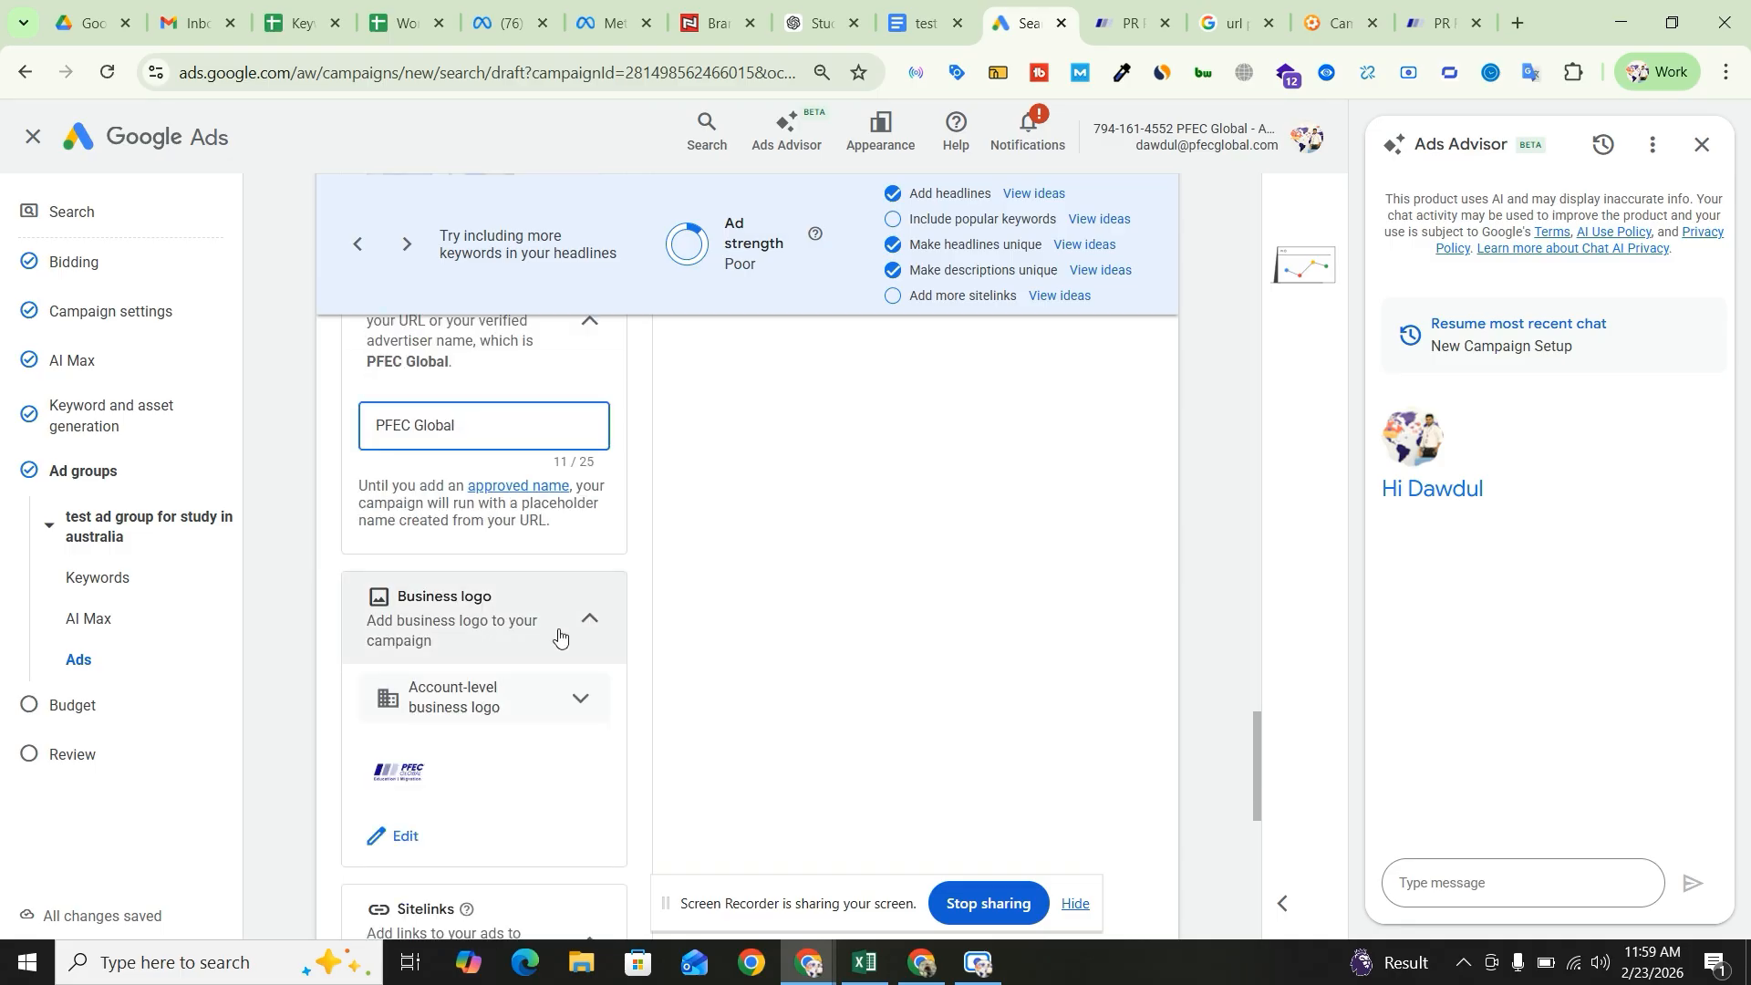
{"action": "scroll", "coordinate": [516, 755], "scroll_direction": "down", "scroll_amount": 2}
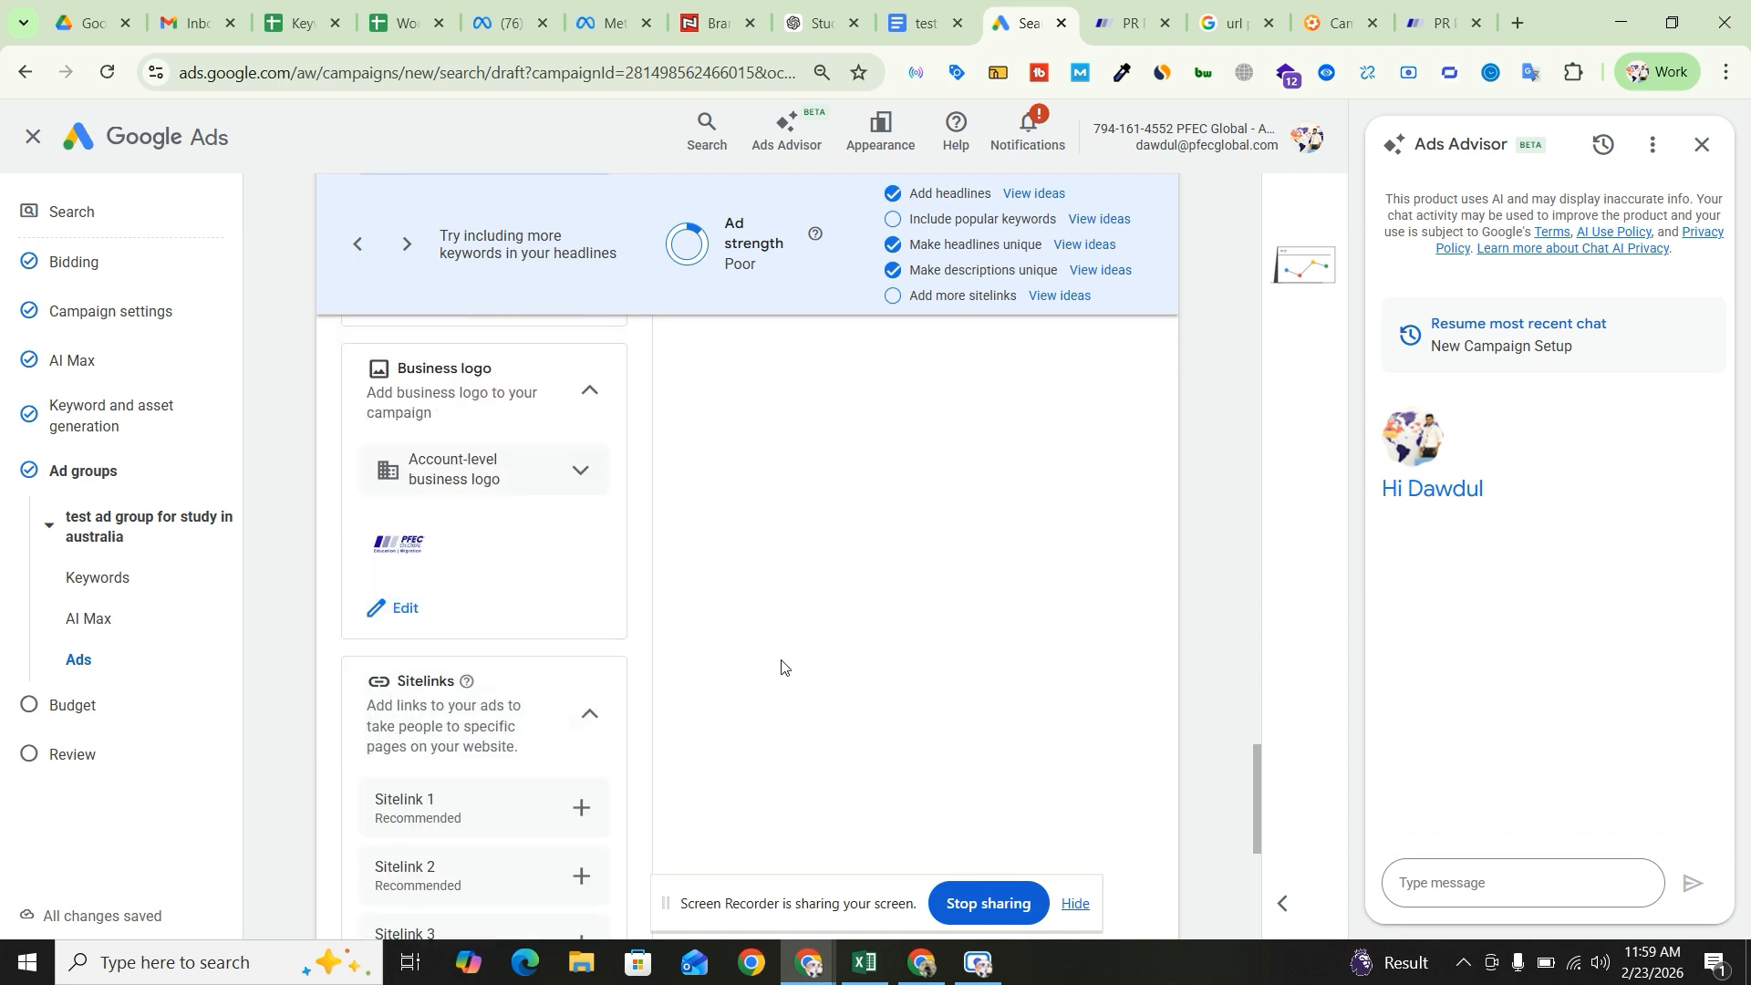
{"action": "scroll", "coordinate": [781, 667], "scroll_direction": "up", "scroll_amount": 3}
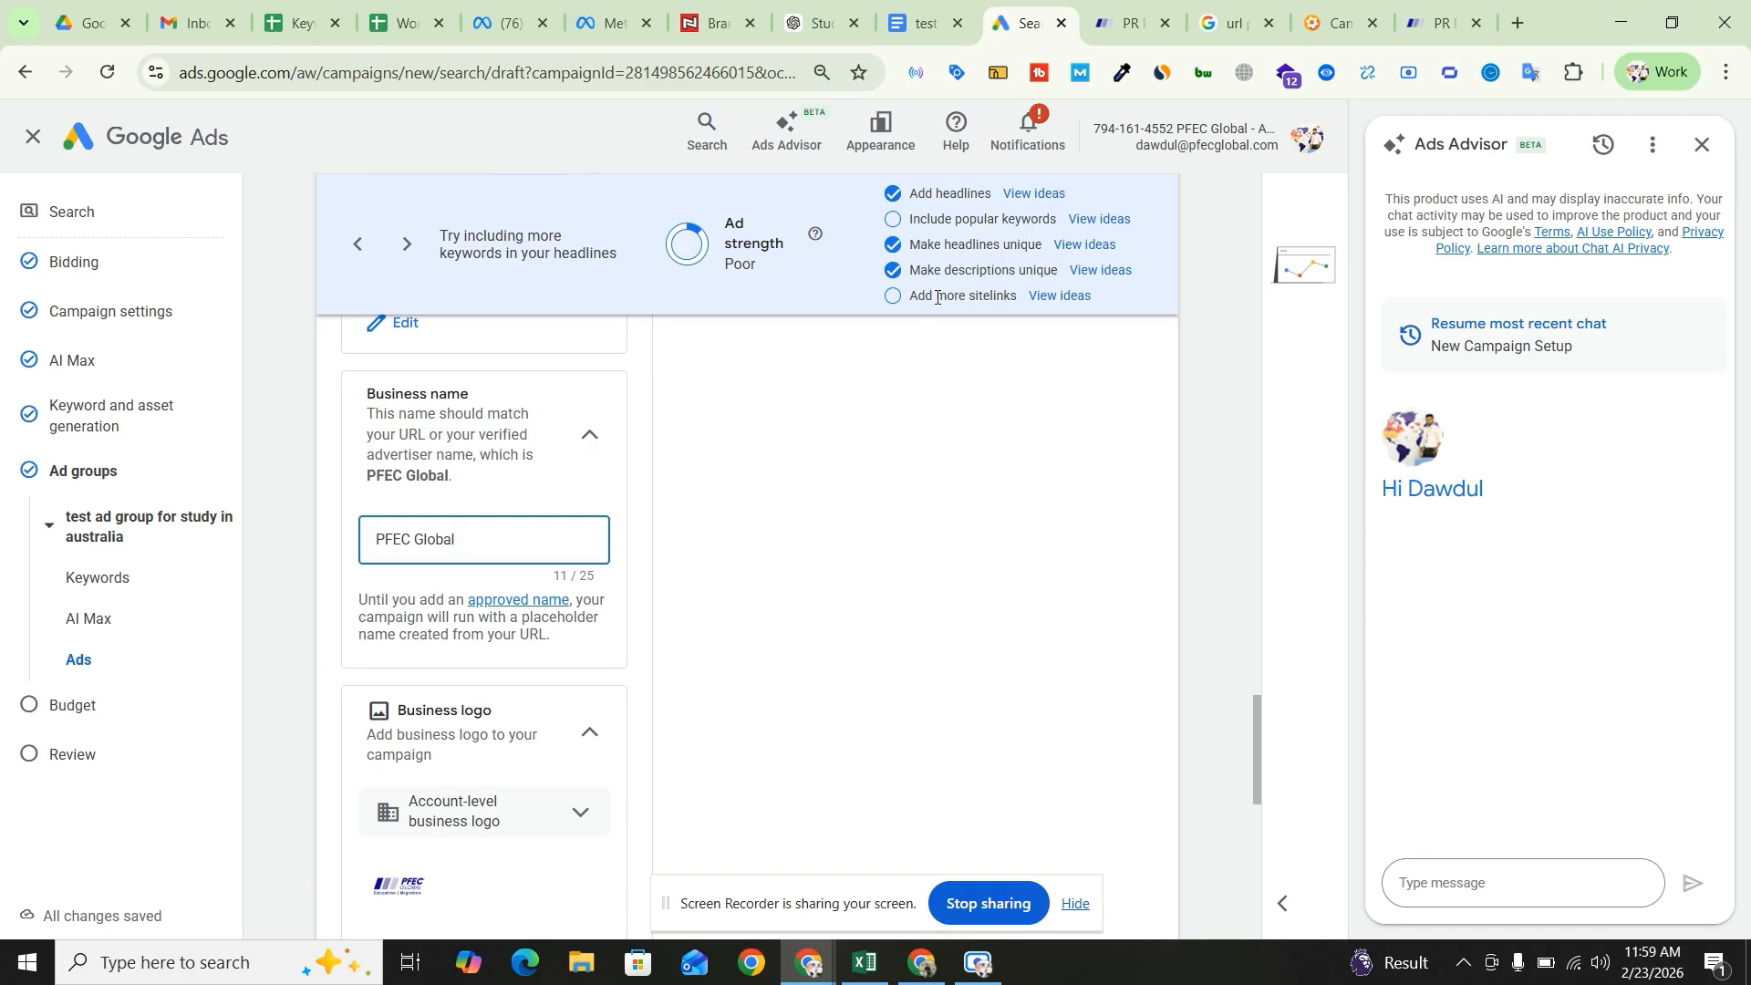
{"action": "scroll", "coordinate": [719, 588], "scroll_direction": "down", "scroll_amount": 5}
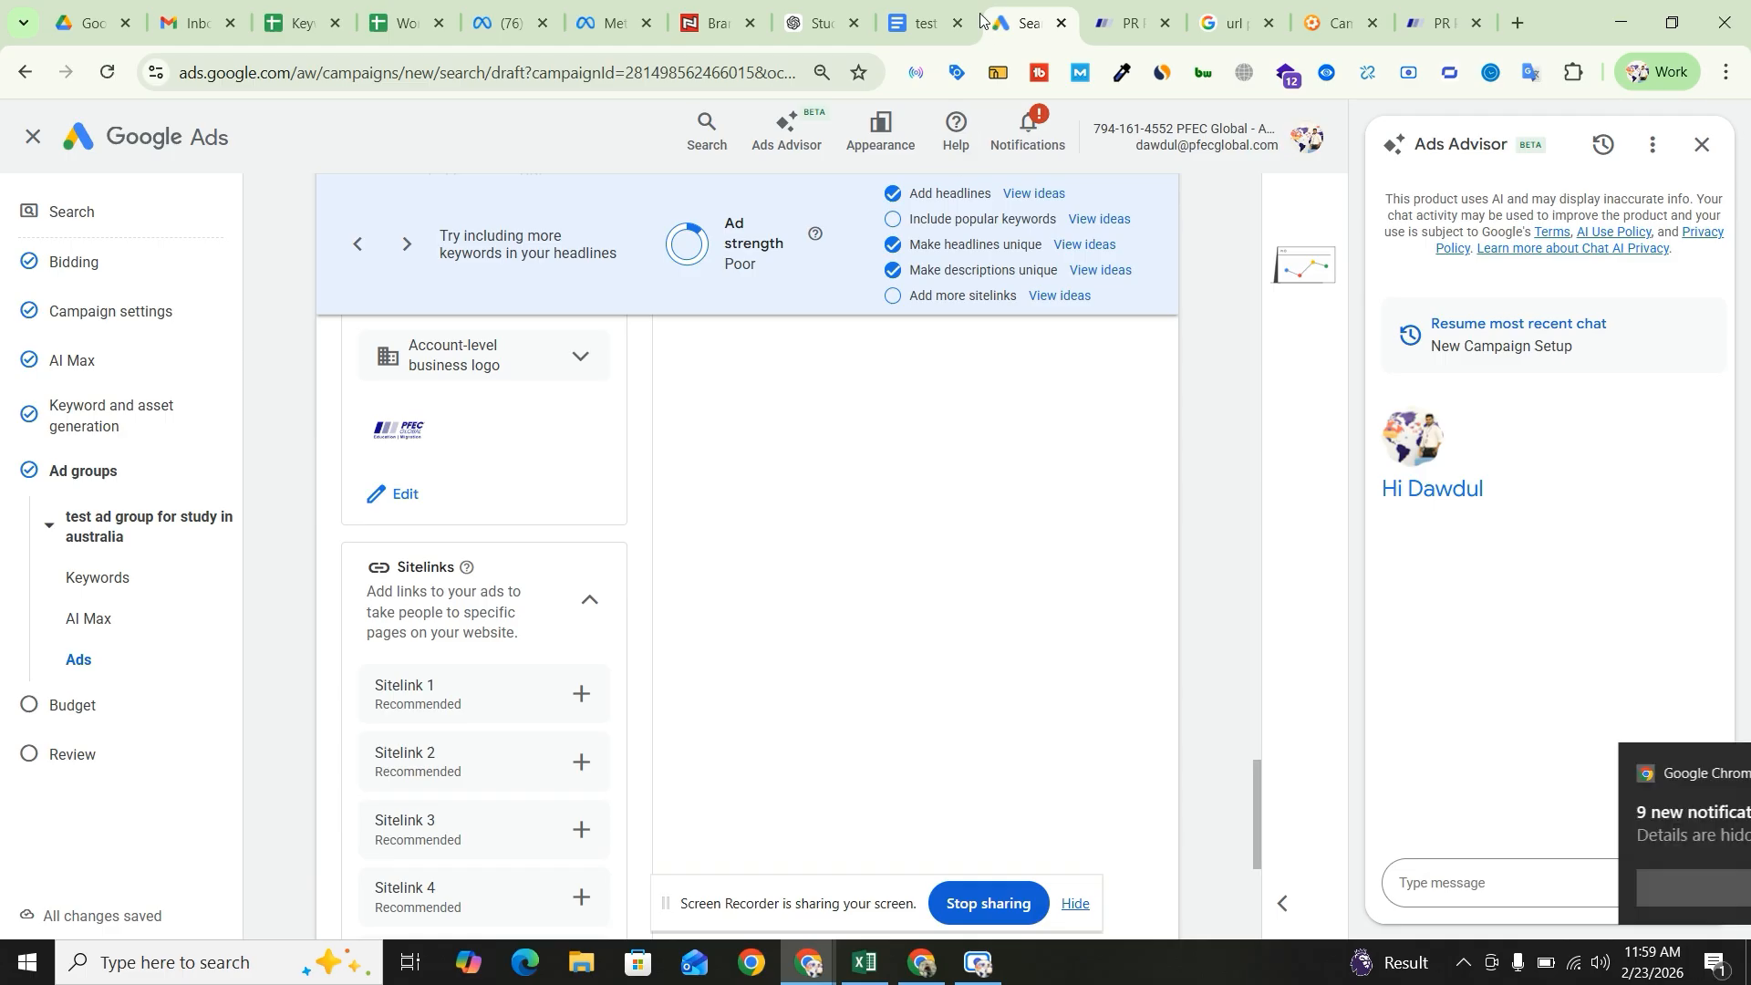
{"action": "left_click", "coordinate": [1699, 773]}
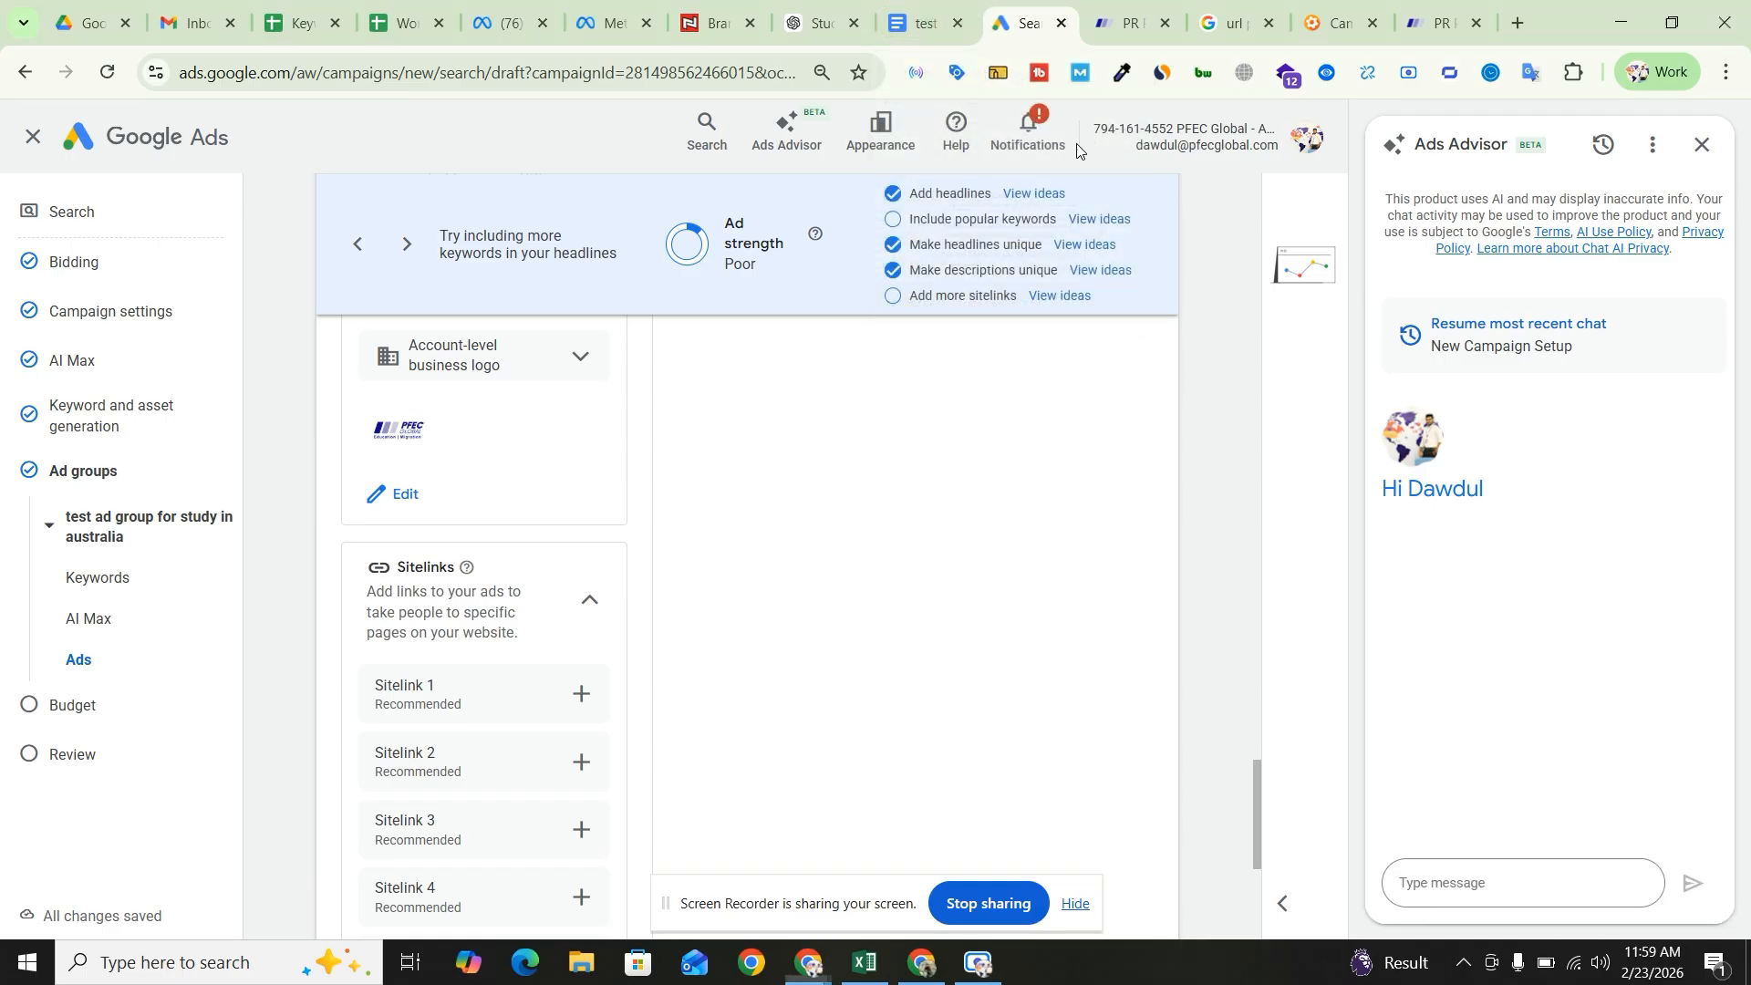
{"action": "left_click", "coordinate": [926, 25]}
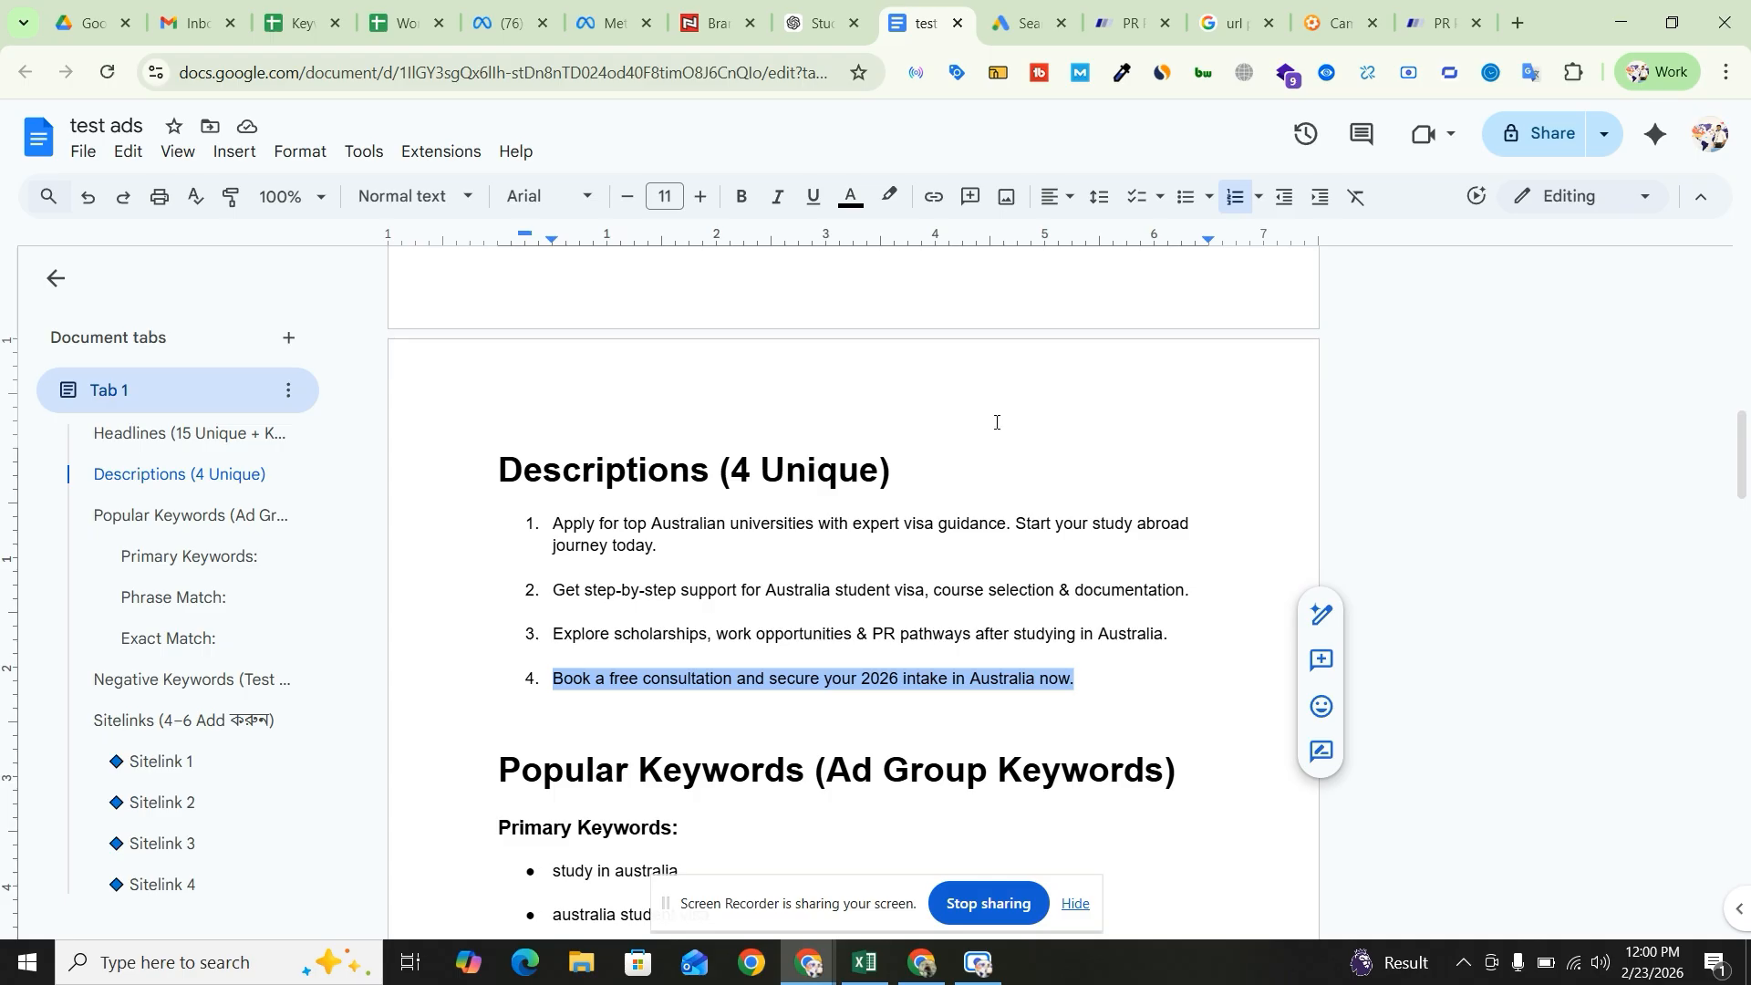
{"action": "left_click", "coordinate": [1027, 23]}
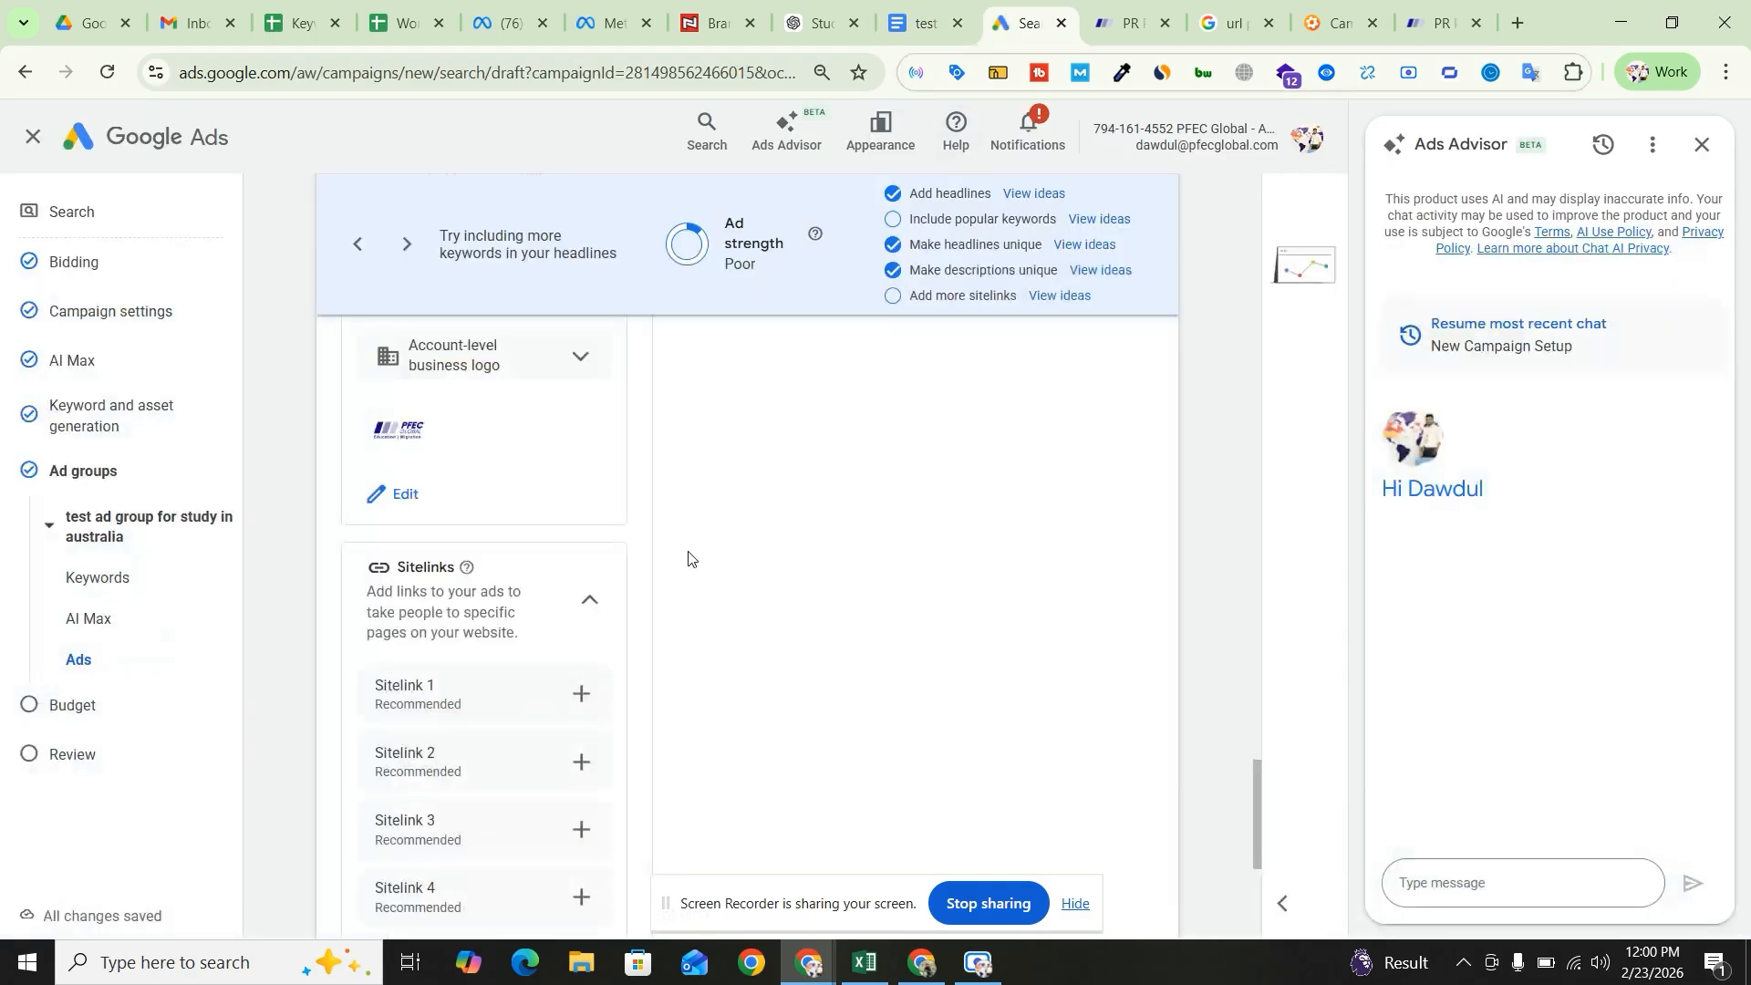
{"action": "scroll", "coordinate": [524, 608], "scroll_direction": "down", "scroll_amount": 1}
{"action": "left_click", "coordinate": [581, 577]}
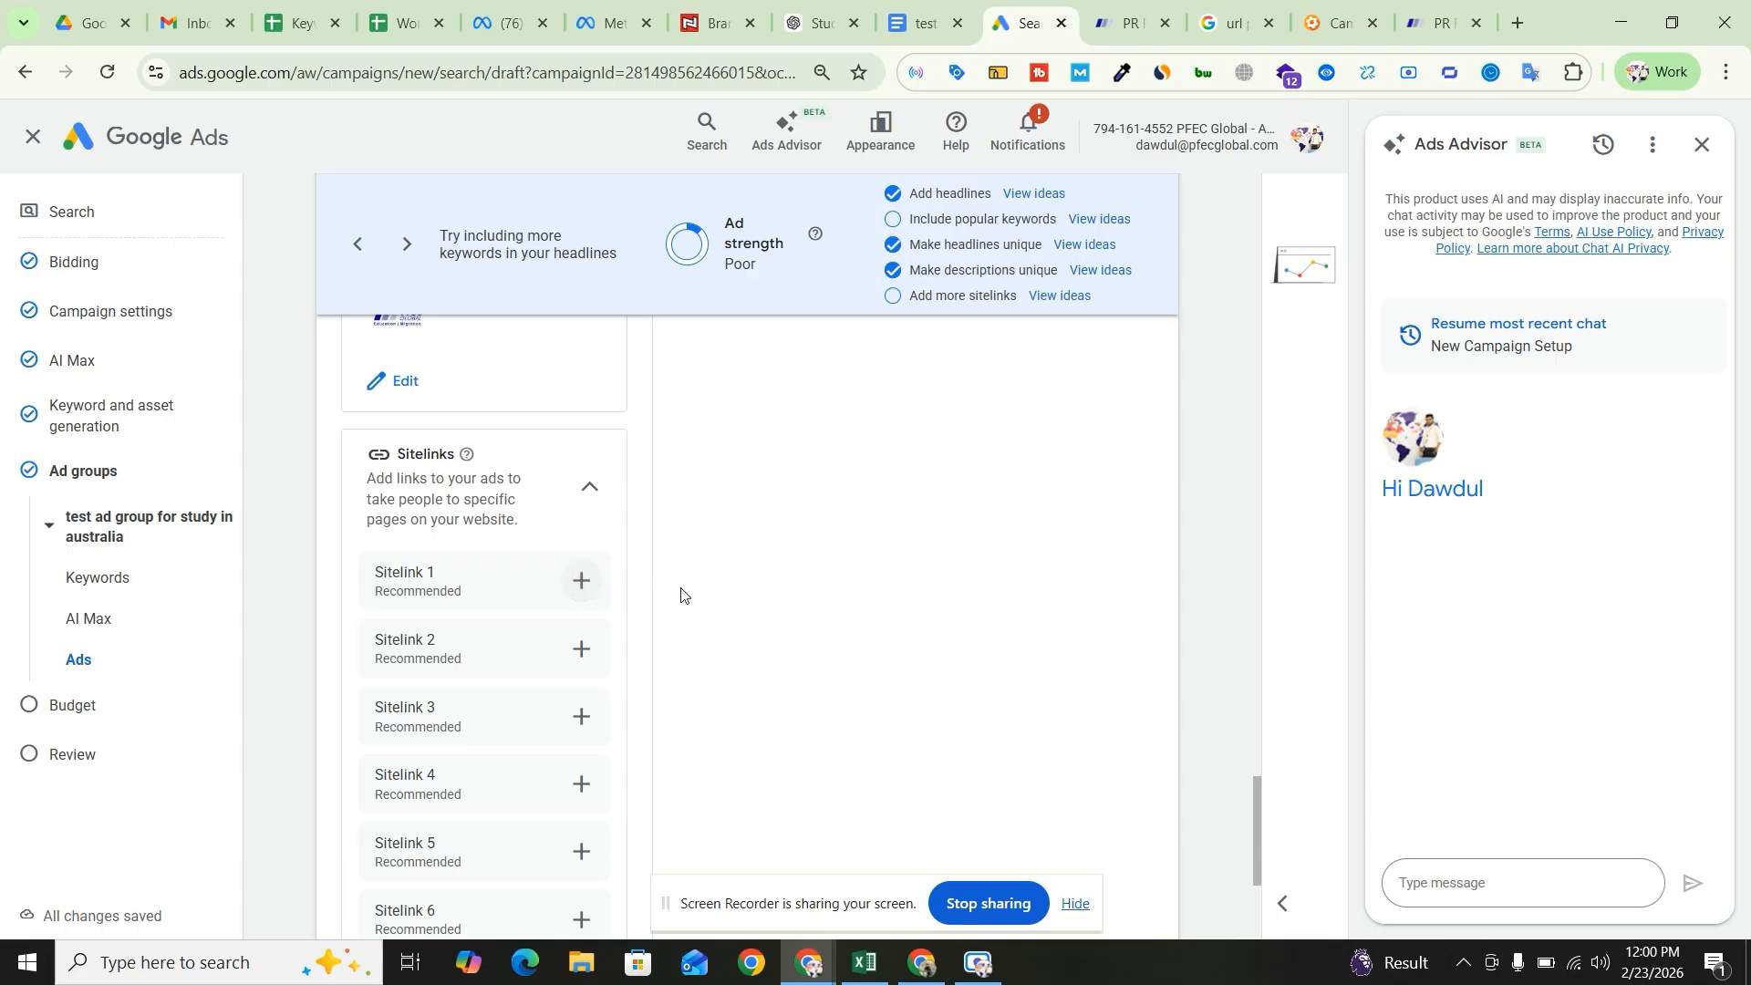
- Fill the first sitelink's text with the Sitelink 1 title "Australia Universities" from the test ads document
{"action": "left_click", "coordinate": [921, 23]}
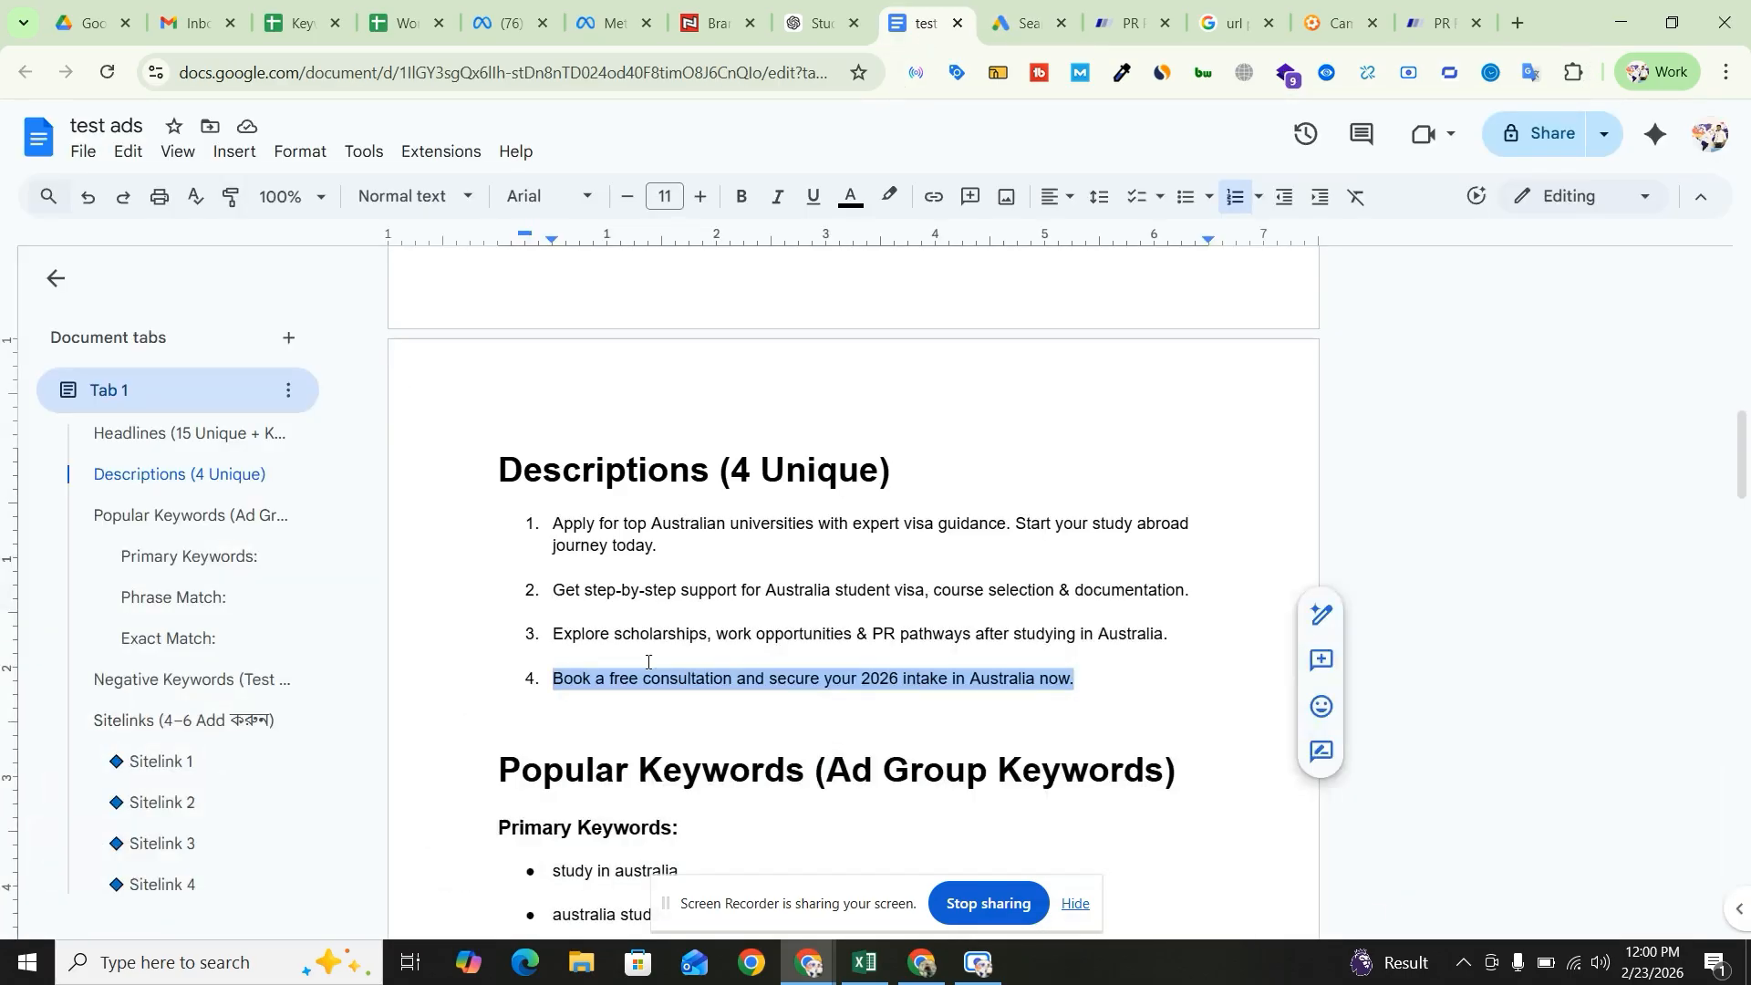
{"action": "scroll", "coordinate": [766, 690], "scroll_direction": "down", "scroll_amount": 6}
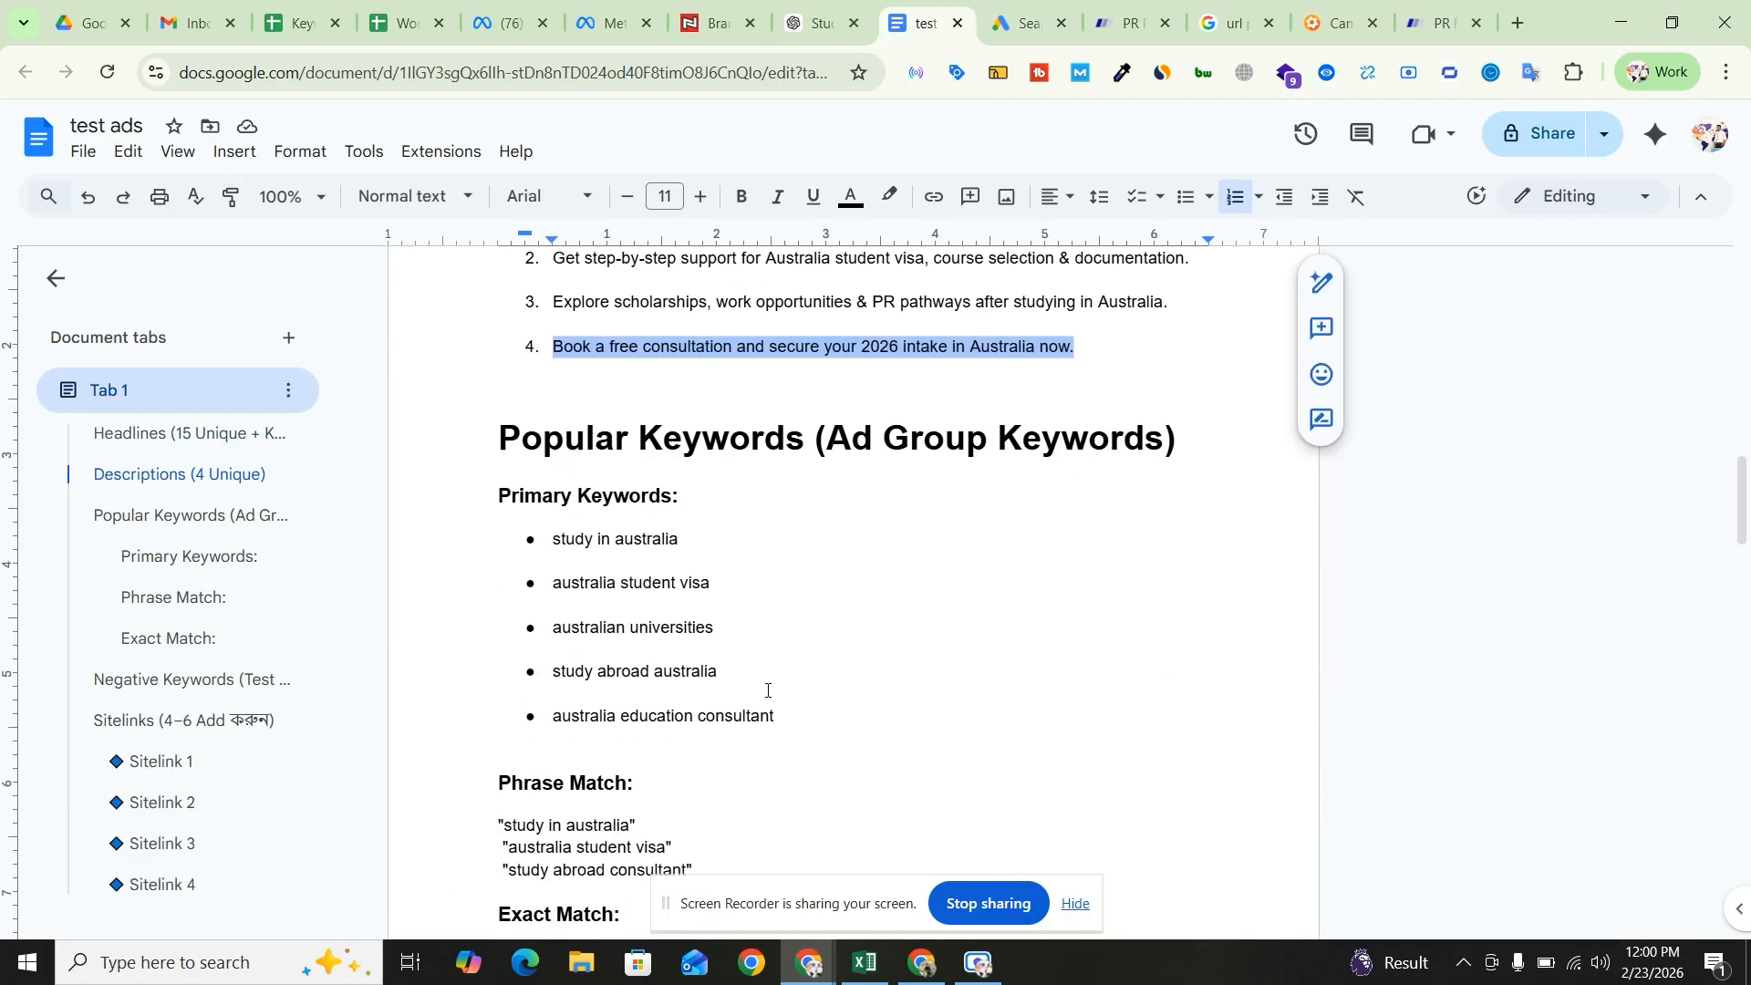
{"action": "scroll", "coordinate": [766, 691], "scroll_direction": "down", "scroll_amount": 10}
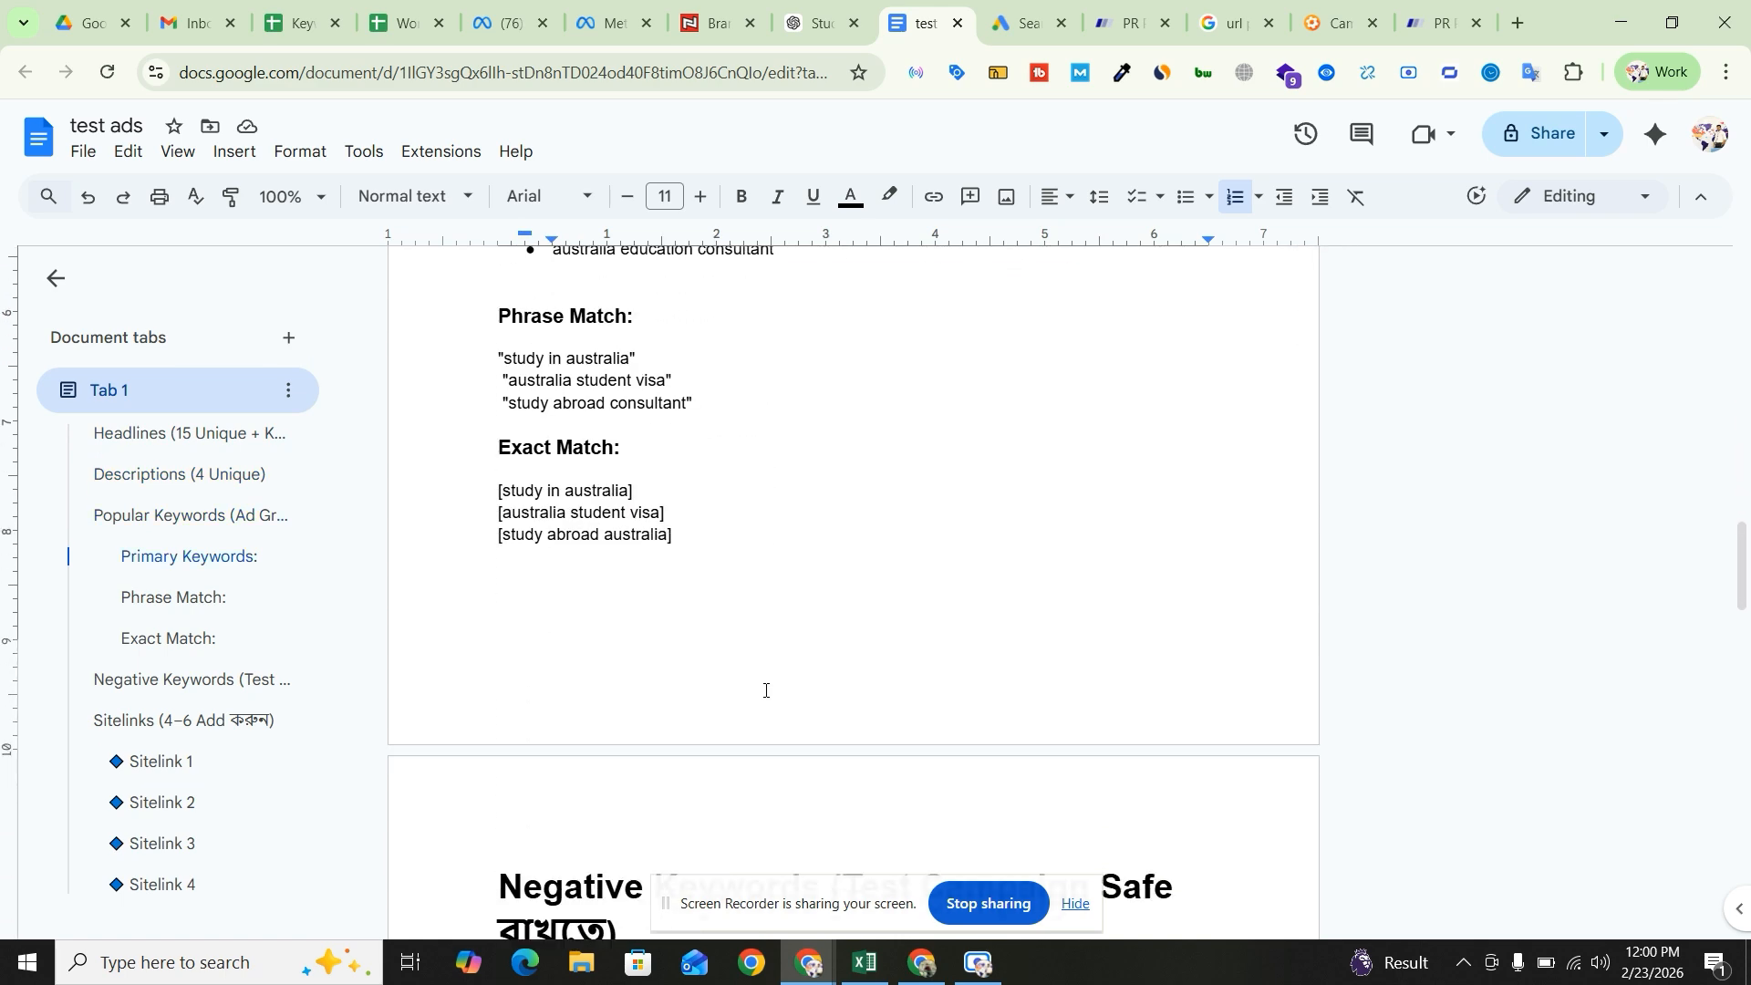
{"action": "scroll", "coordinate": [763, 691], "scroll_direction": "down", "scroll_amount": 5}
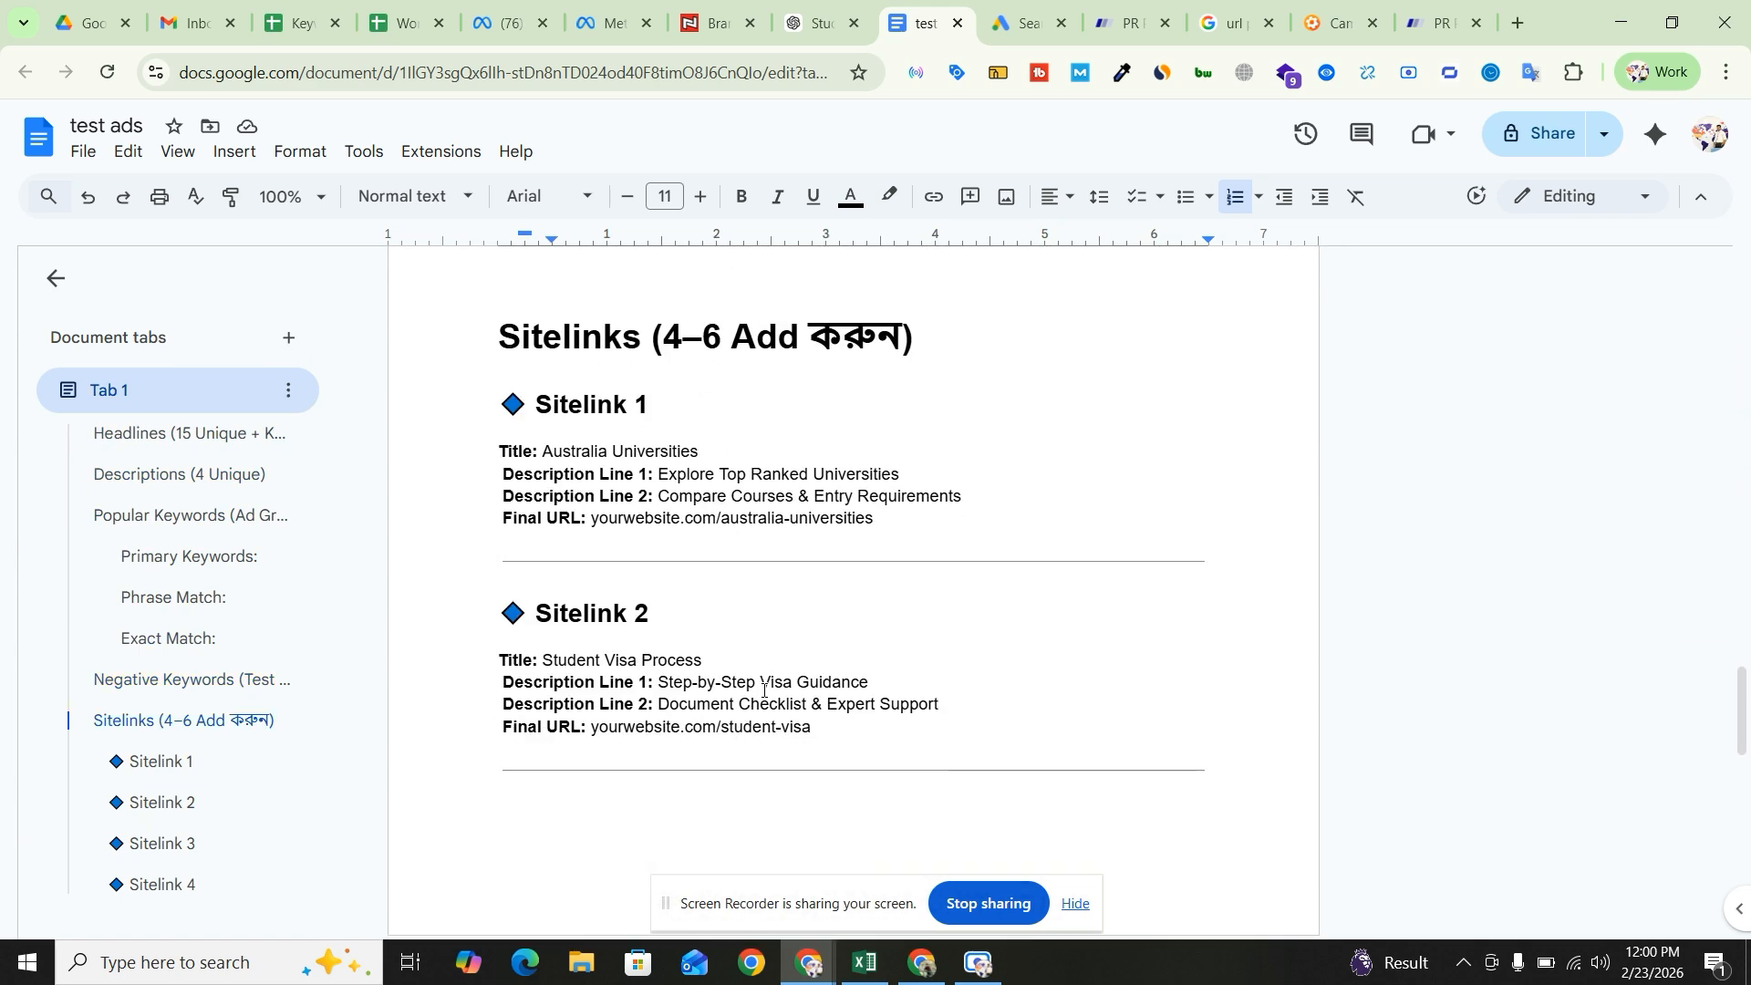
{"action": "scroll", "coordinate": [763, 691], "scroll_direction": "up", "scroll_amount": 3}
{"action": "left_click", "coordinate": [686, 518]}
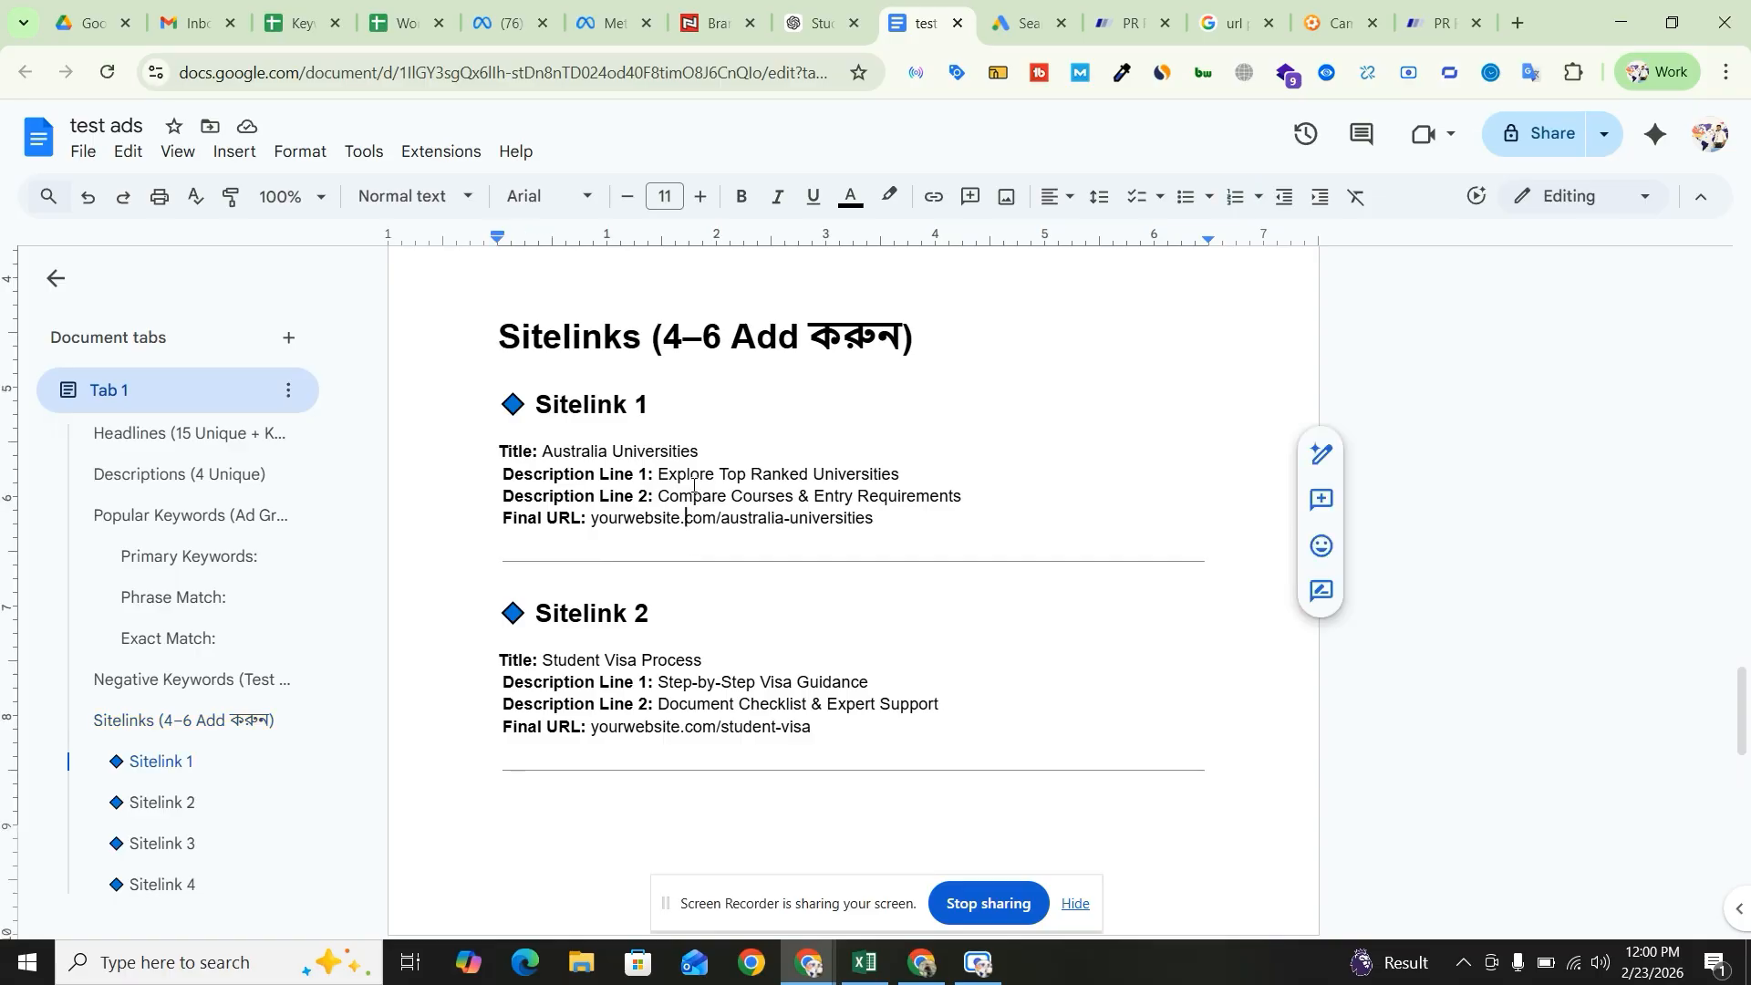
{"action": "left_click_drag", "start_coordinate": [702, 451], "coordinate": [546, 450]}
{"action": "key", "text": "ctrl+c"}
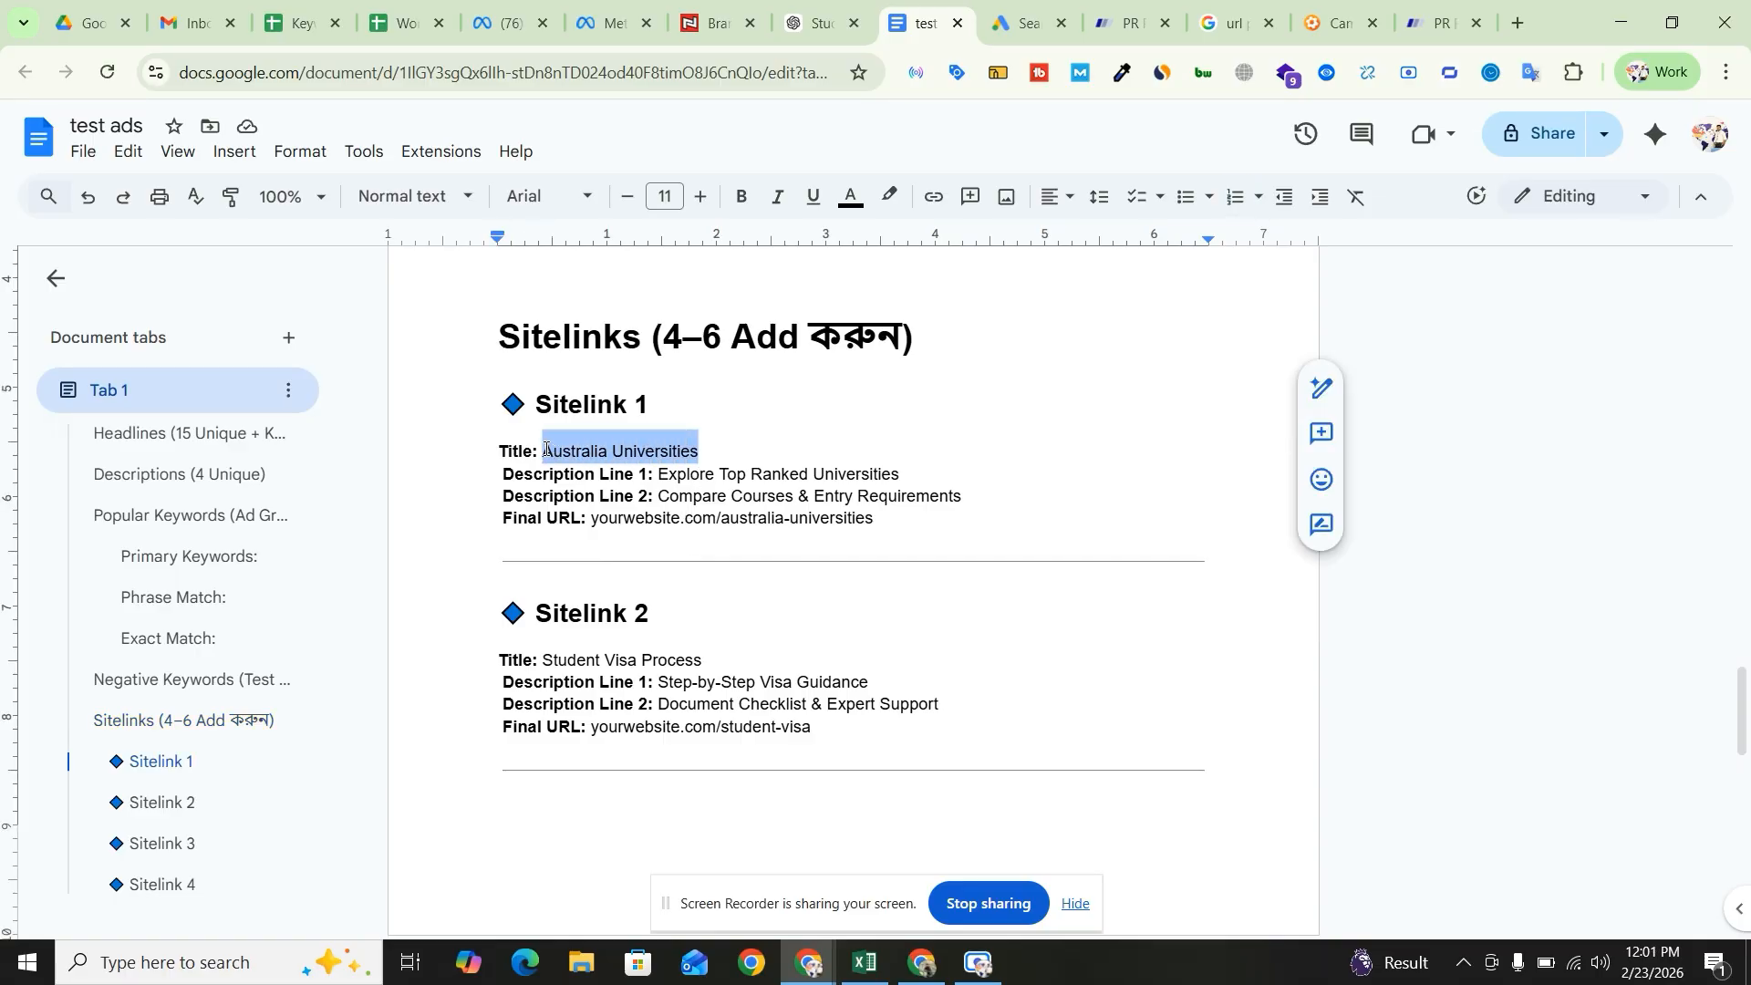
{"action": "left_click", "coordinate": [1004, 22]}
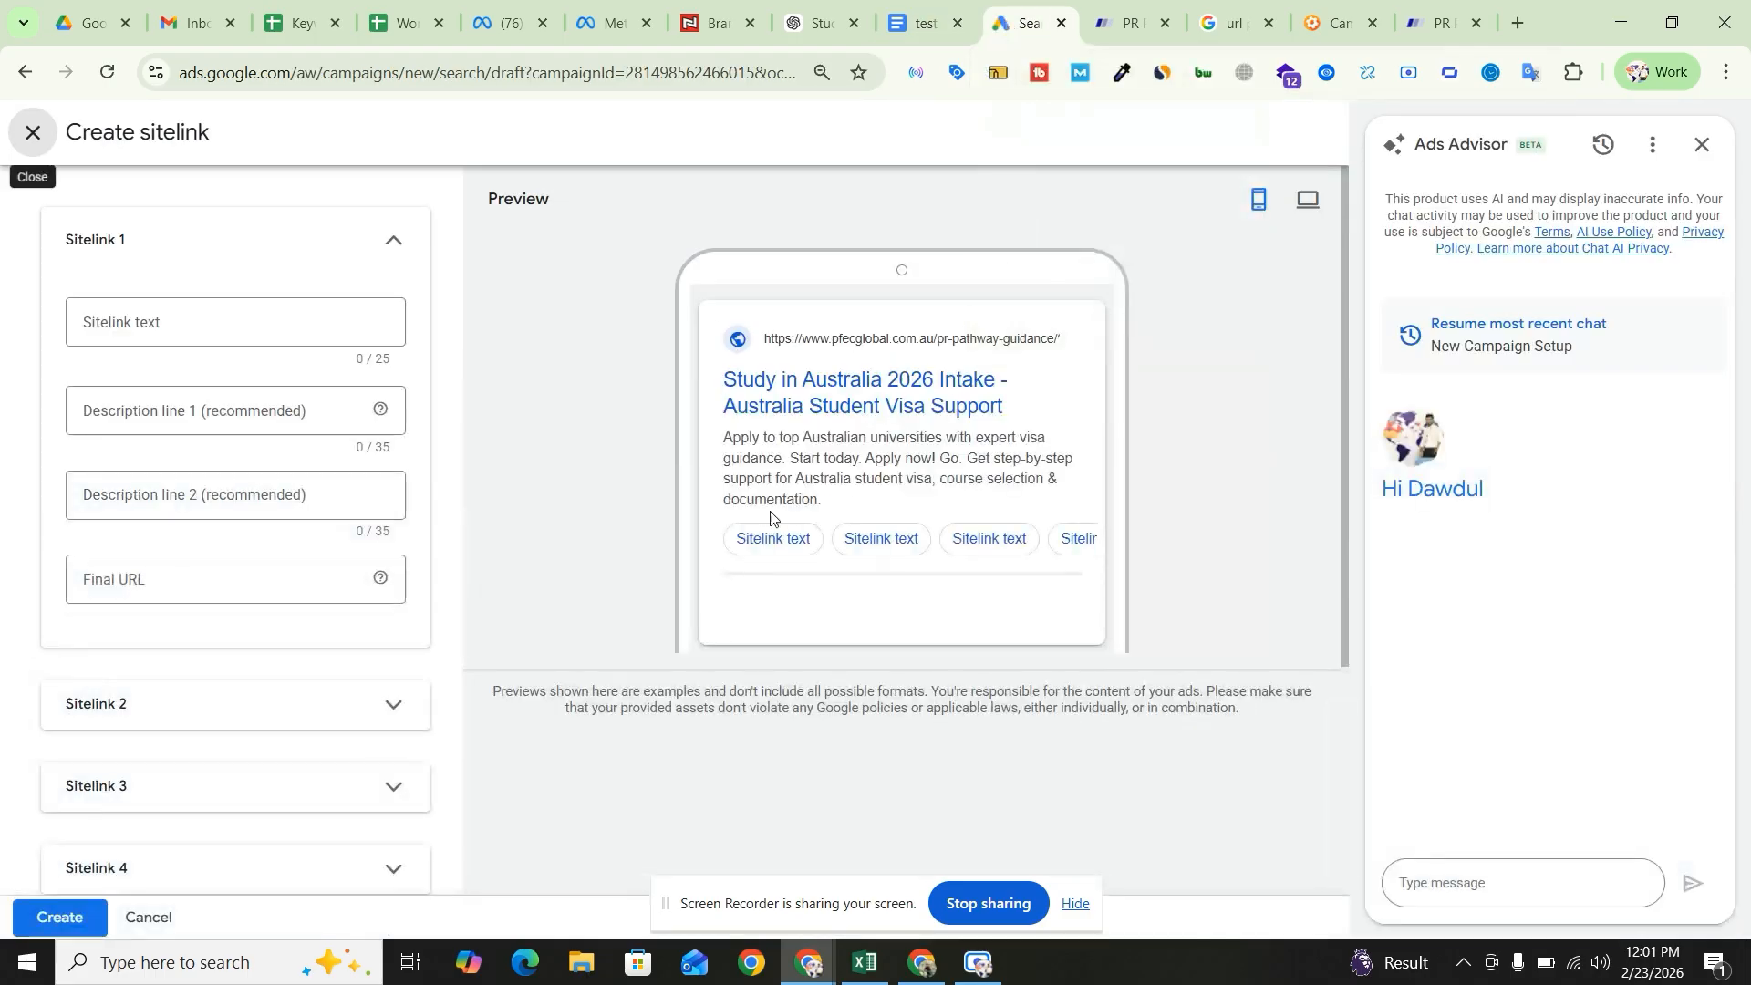
{"action": "key", "text": "ctrl+v"}
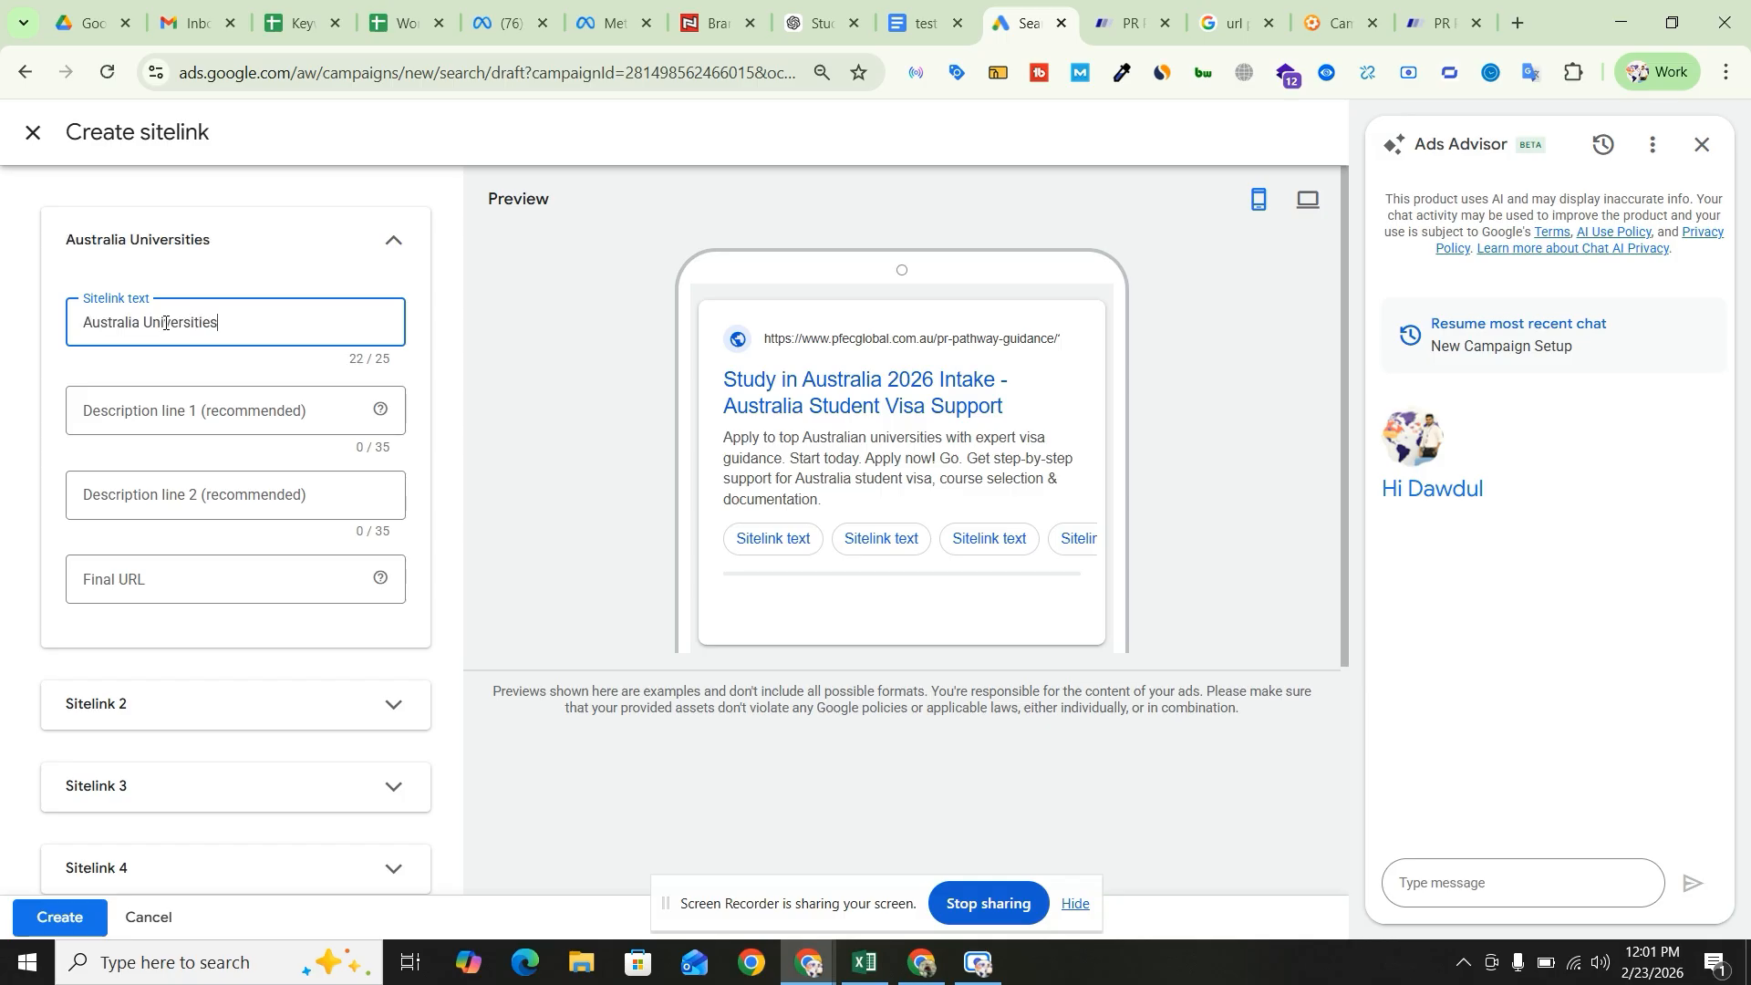
- Fill description line 1 of the first sitelink with the document's "Explore Top Ranked Universities"
{"action": "left_click", "coordinate": [922, 23]}
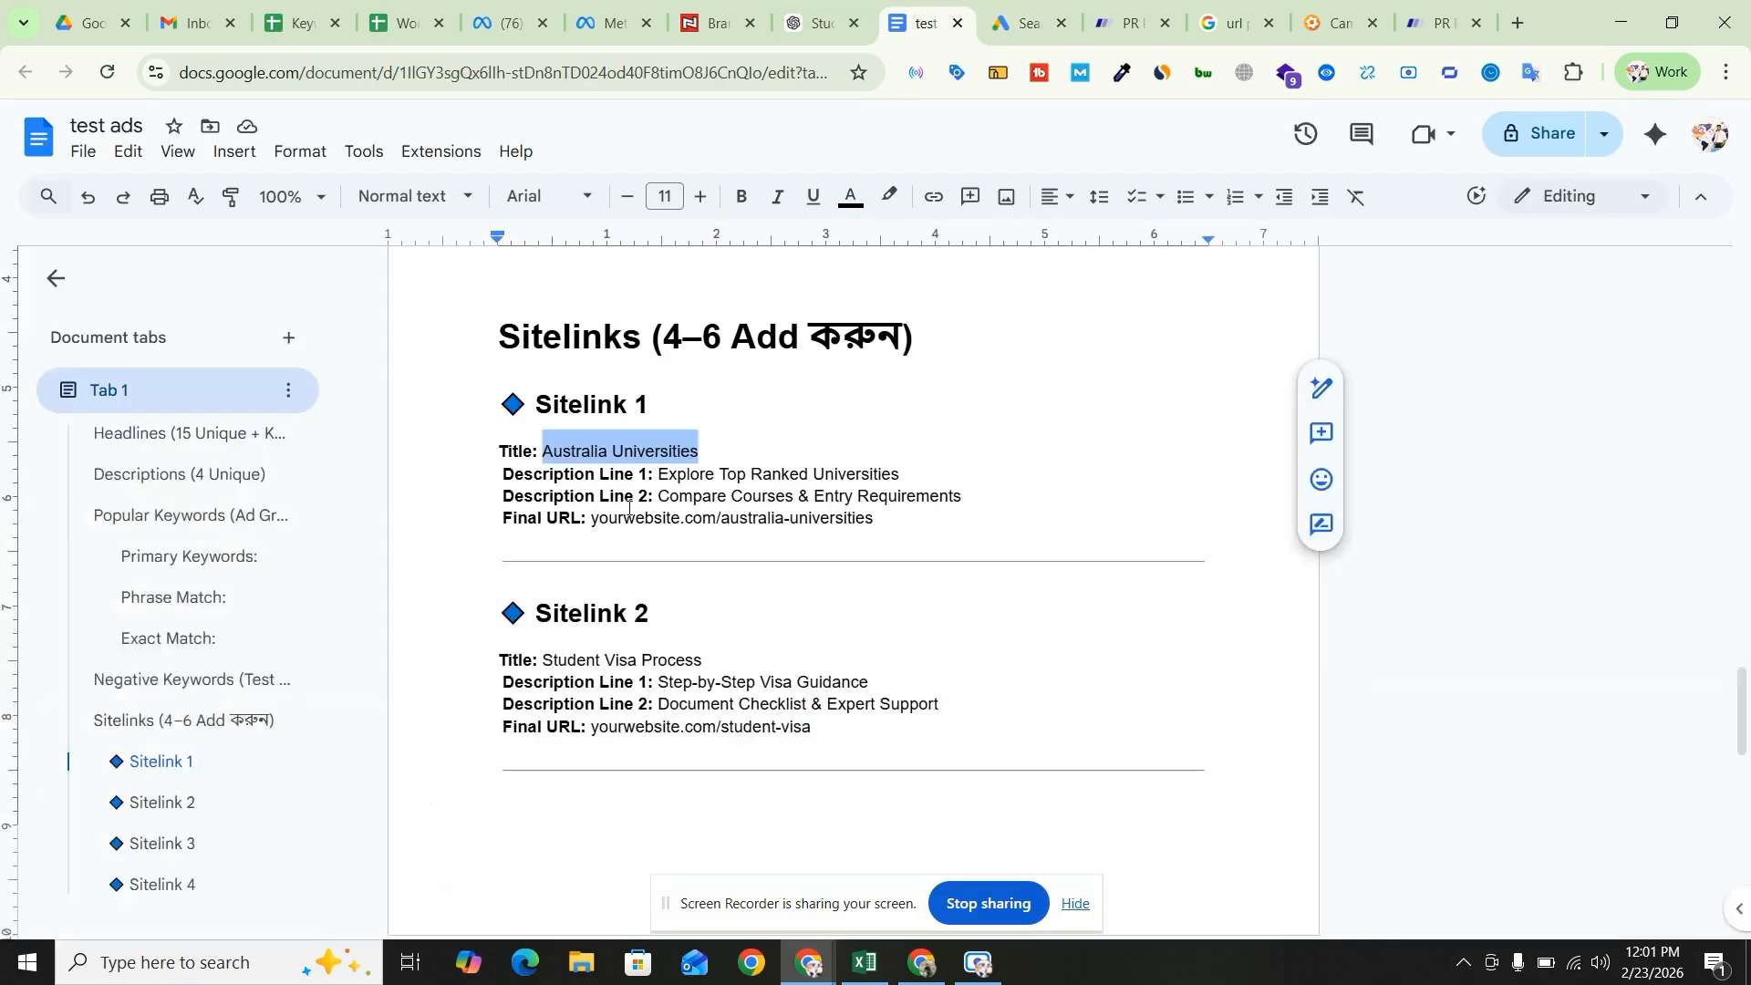
{"action": "left_click", "coordinate": [764, 473]}
{"action": "left_click_drag", "start_coordinate": [905, 472], "coordinate": [659, 474]}
{"action": "key", "text": "ctrl+c"}
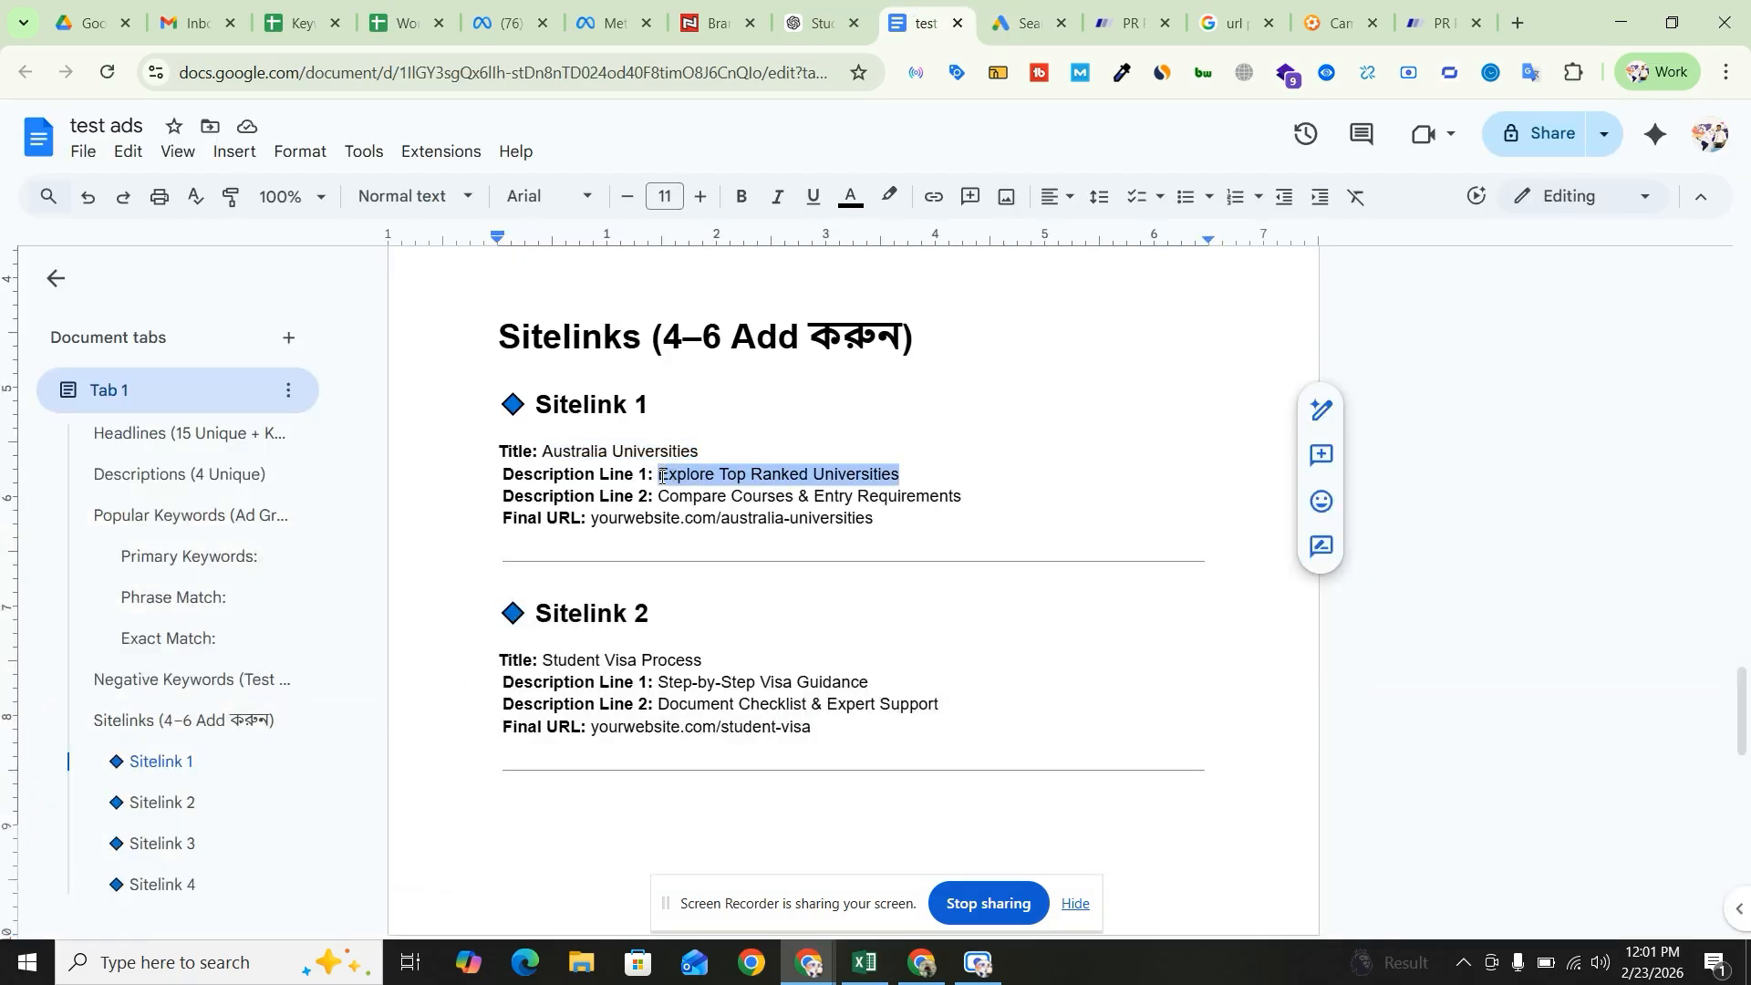
{"action": "left_click", "coordinate": [998, 12]}
{"action": "left_click", "coordinate": [399, 409]}
{"action": "key", "text": "ctrl+v"}
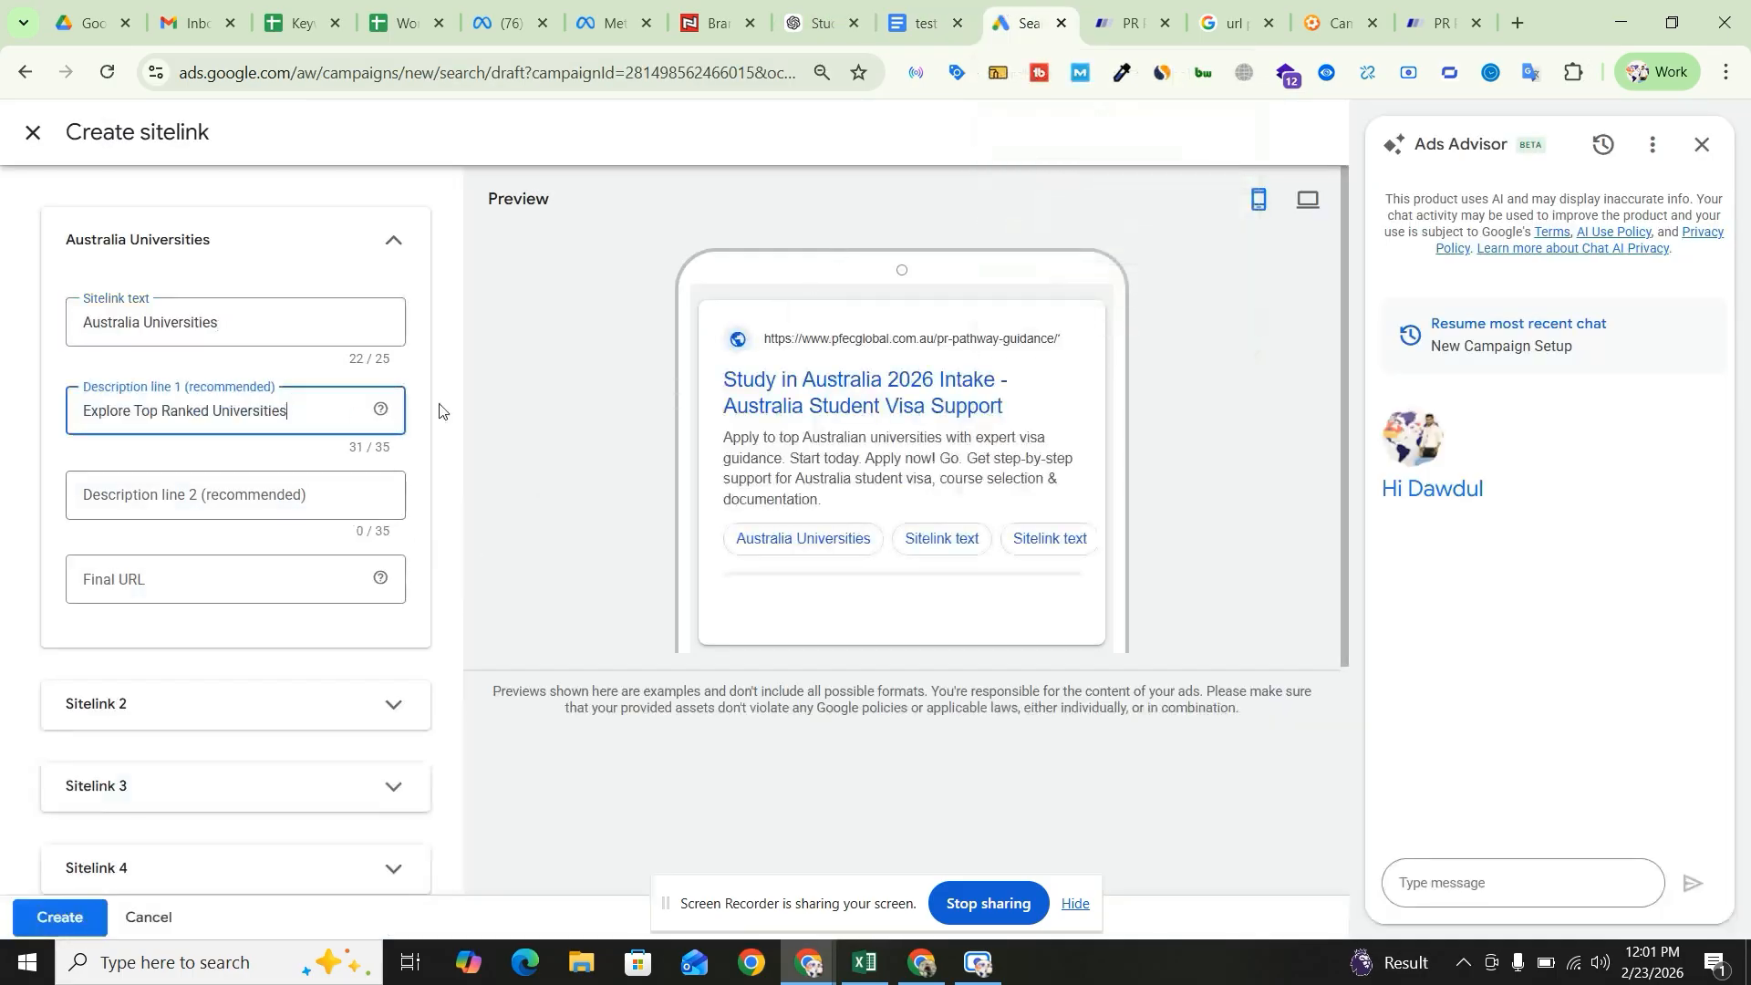
- Fill description line 2 of the first sitelink with "Compare Courses & Entry Requirements" from the test ads document
{"action": "left_click", "coordinate": [923, 22]}
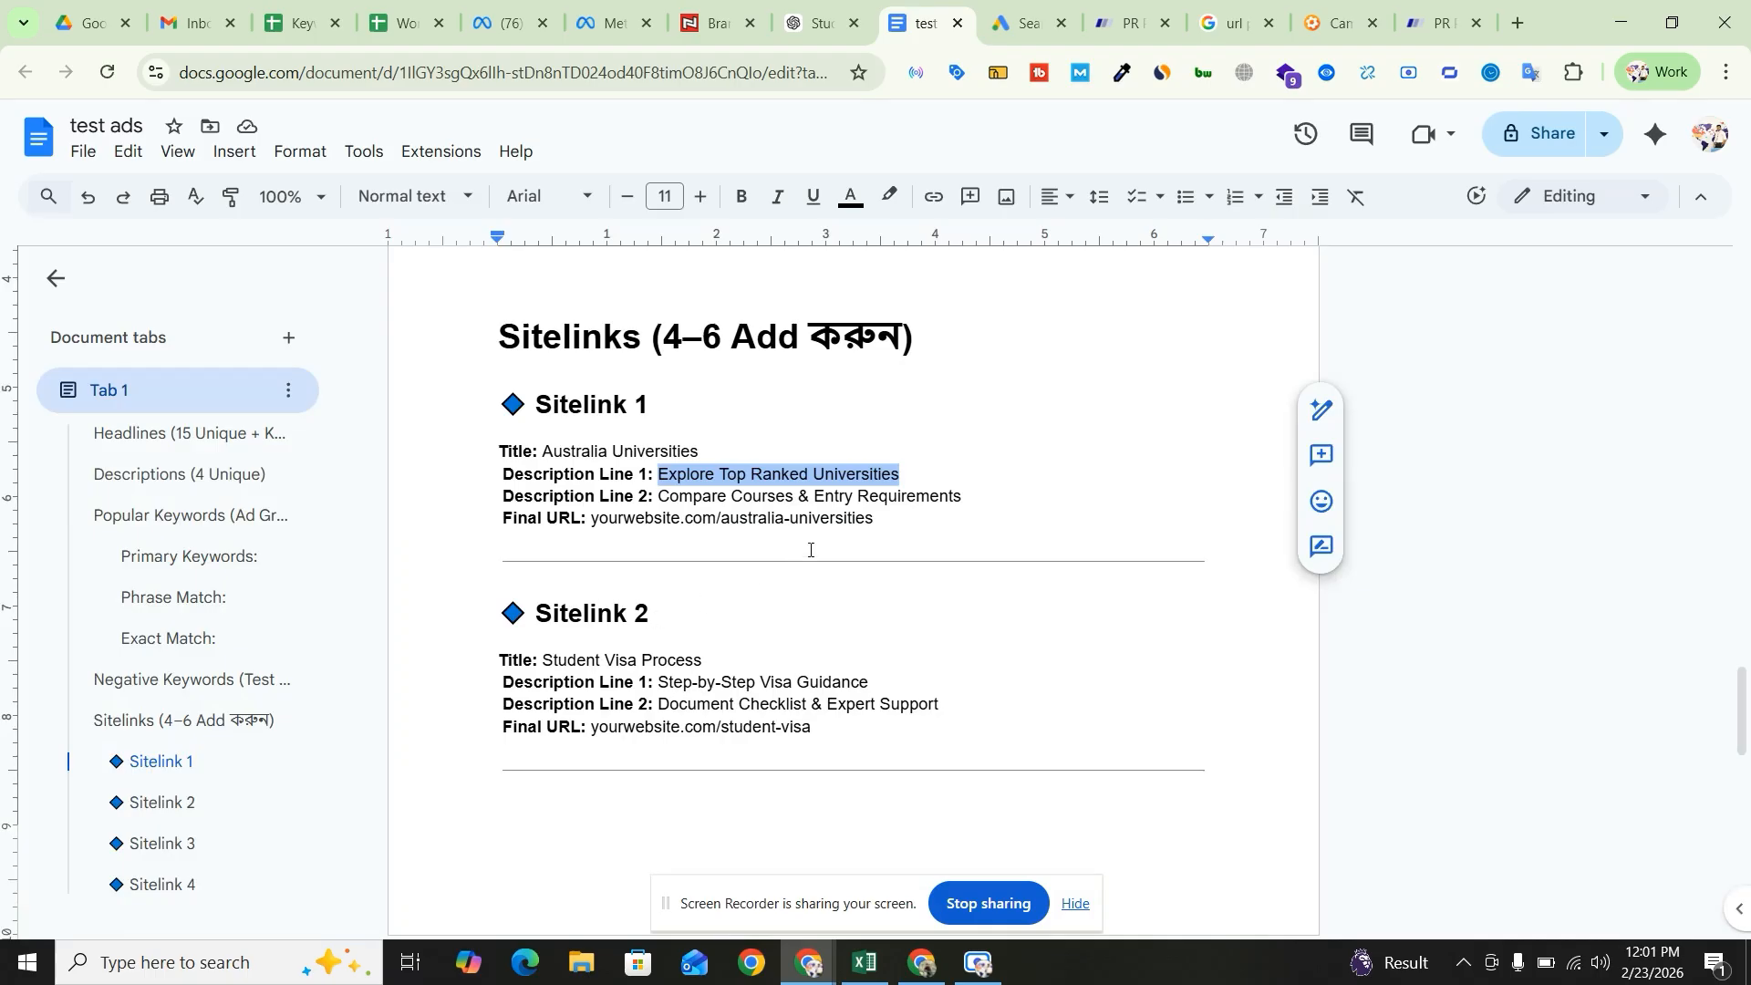
{"action": "left_click", "coordinate": [831, 518]}
{"action": "left_click_drag", "start_coordinate": [965, 496], "coordinate": [655, 497]}
{"action": "key", "text": "ctrl+c"}
{"action": "left_click", "coordinate": [1020, 22]}
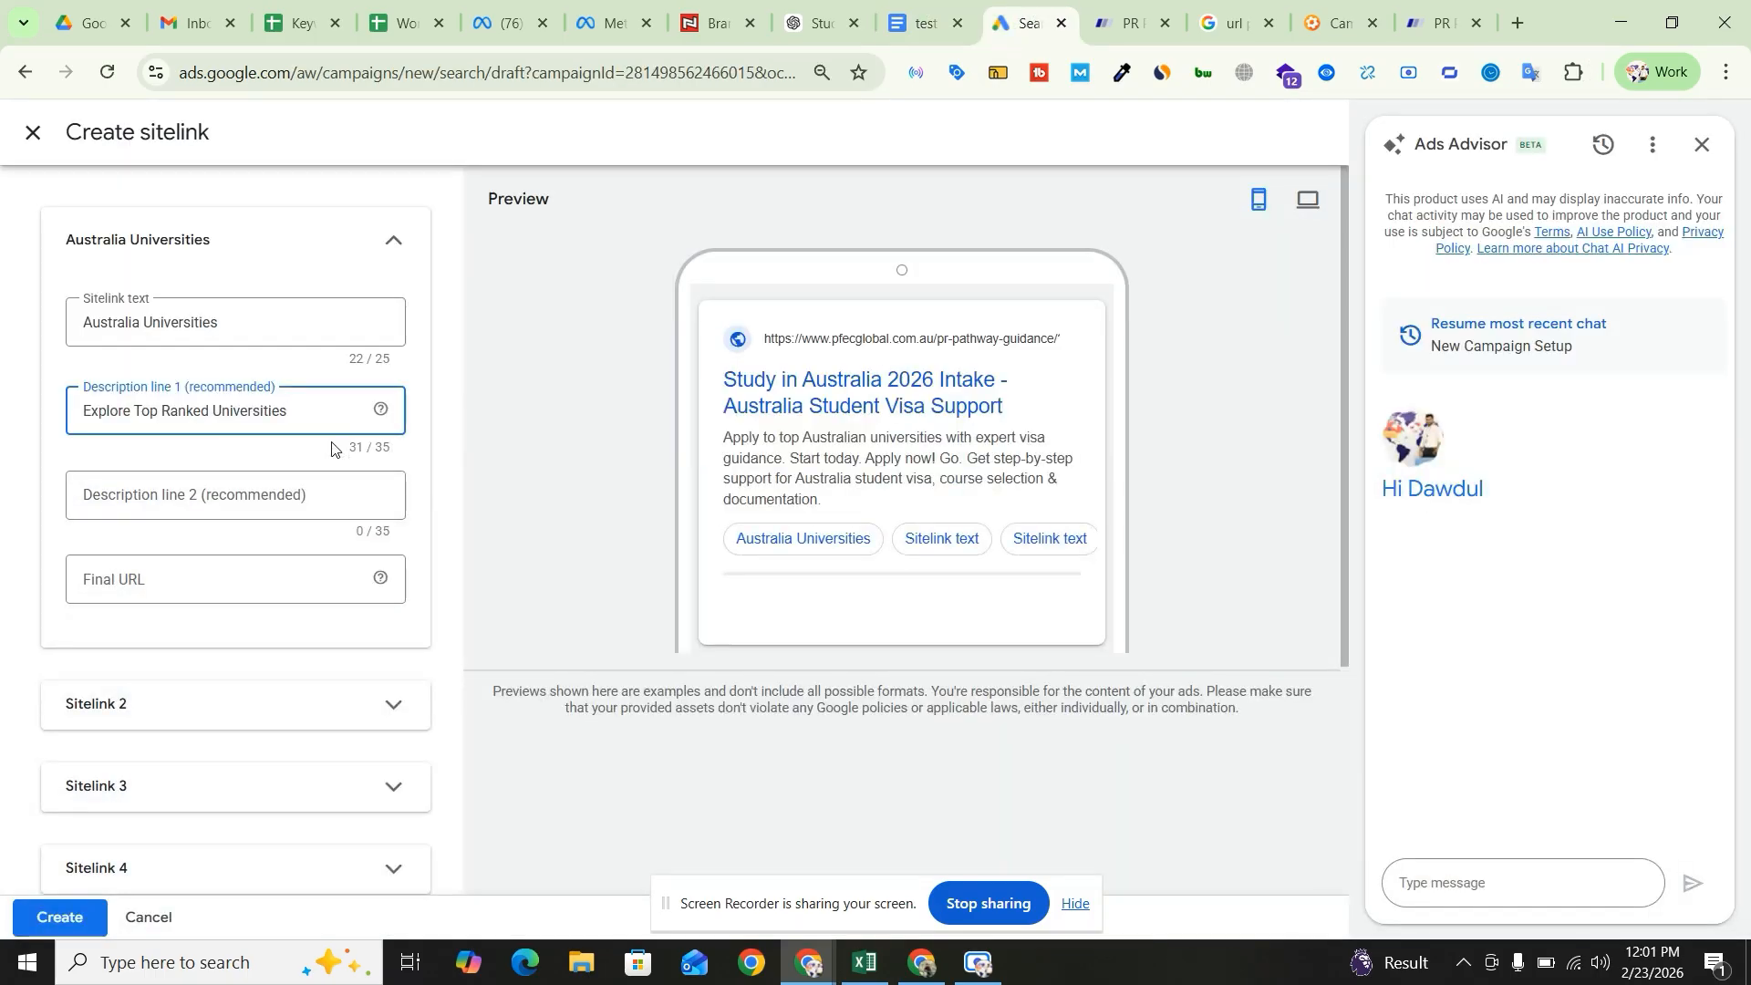
{"action": "left_click", "coordinate": [243, 491]}
{"action": "key", "text": "ctrl+v"}
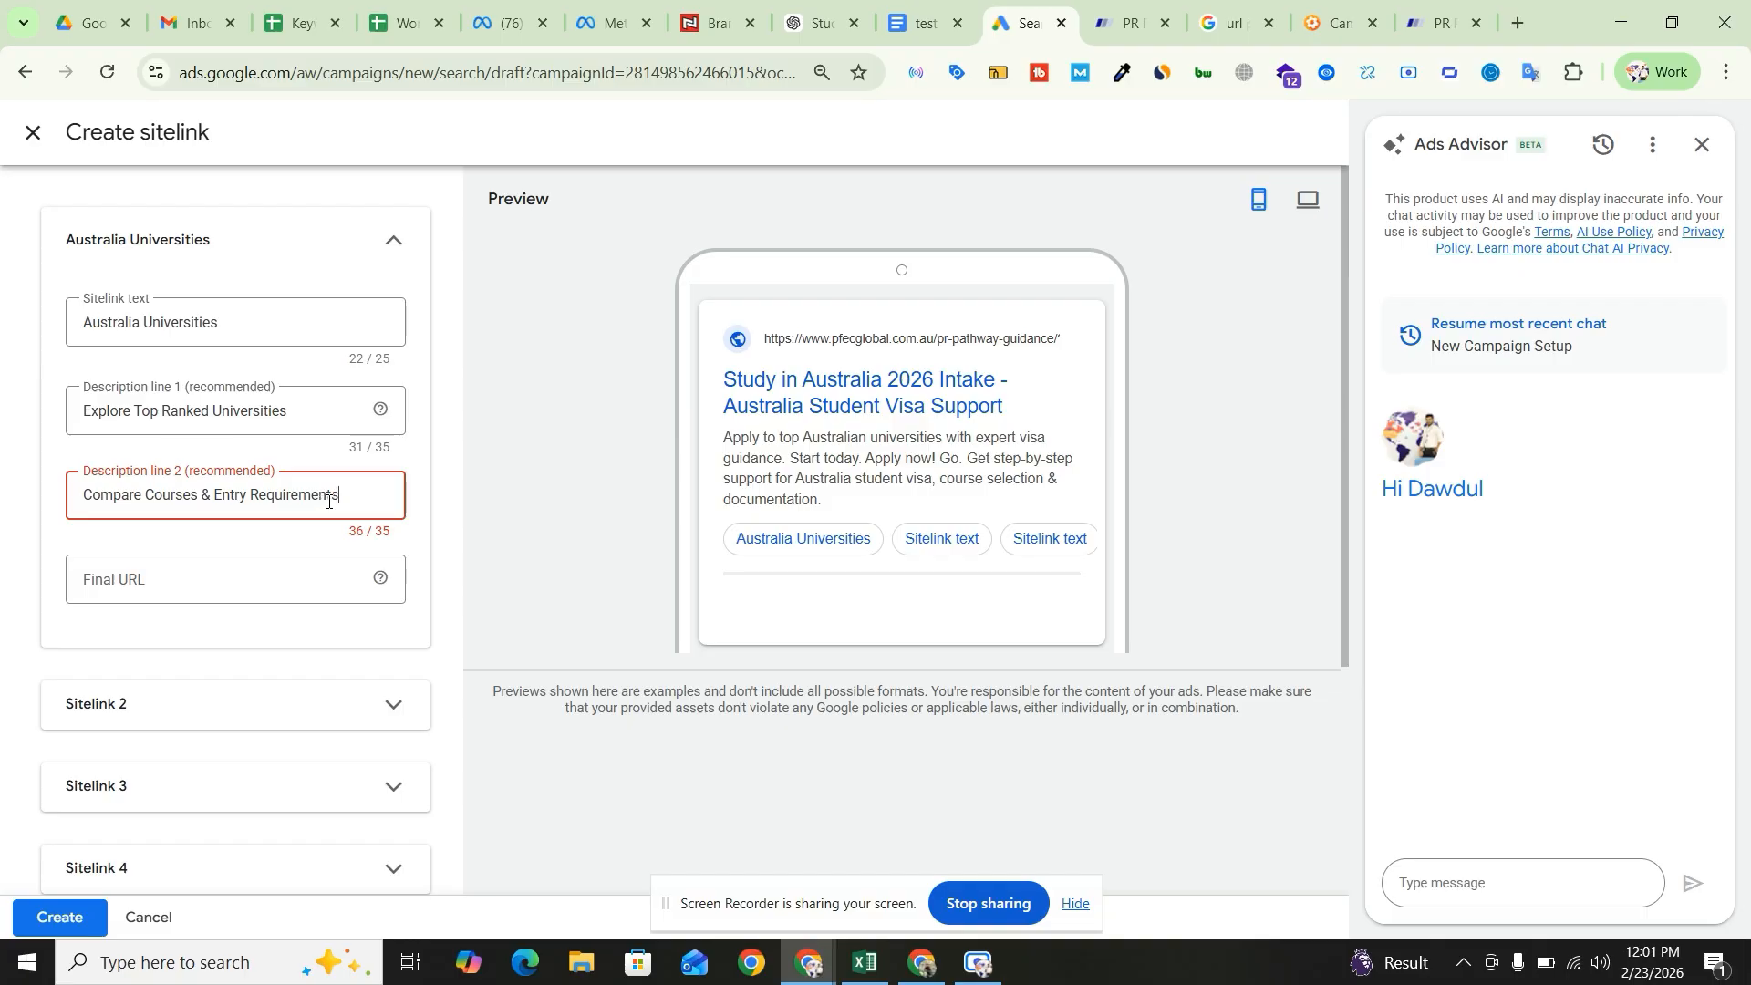
- Shorten the first sitelink's description line 2 to "Compare Courses & Entry Requirement" to fit the 35-character limit
{"action": "left_click_drag", "start_coordinate": [333, 501], "coordinate": [101, 515]}
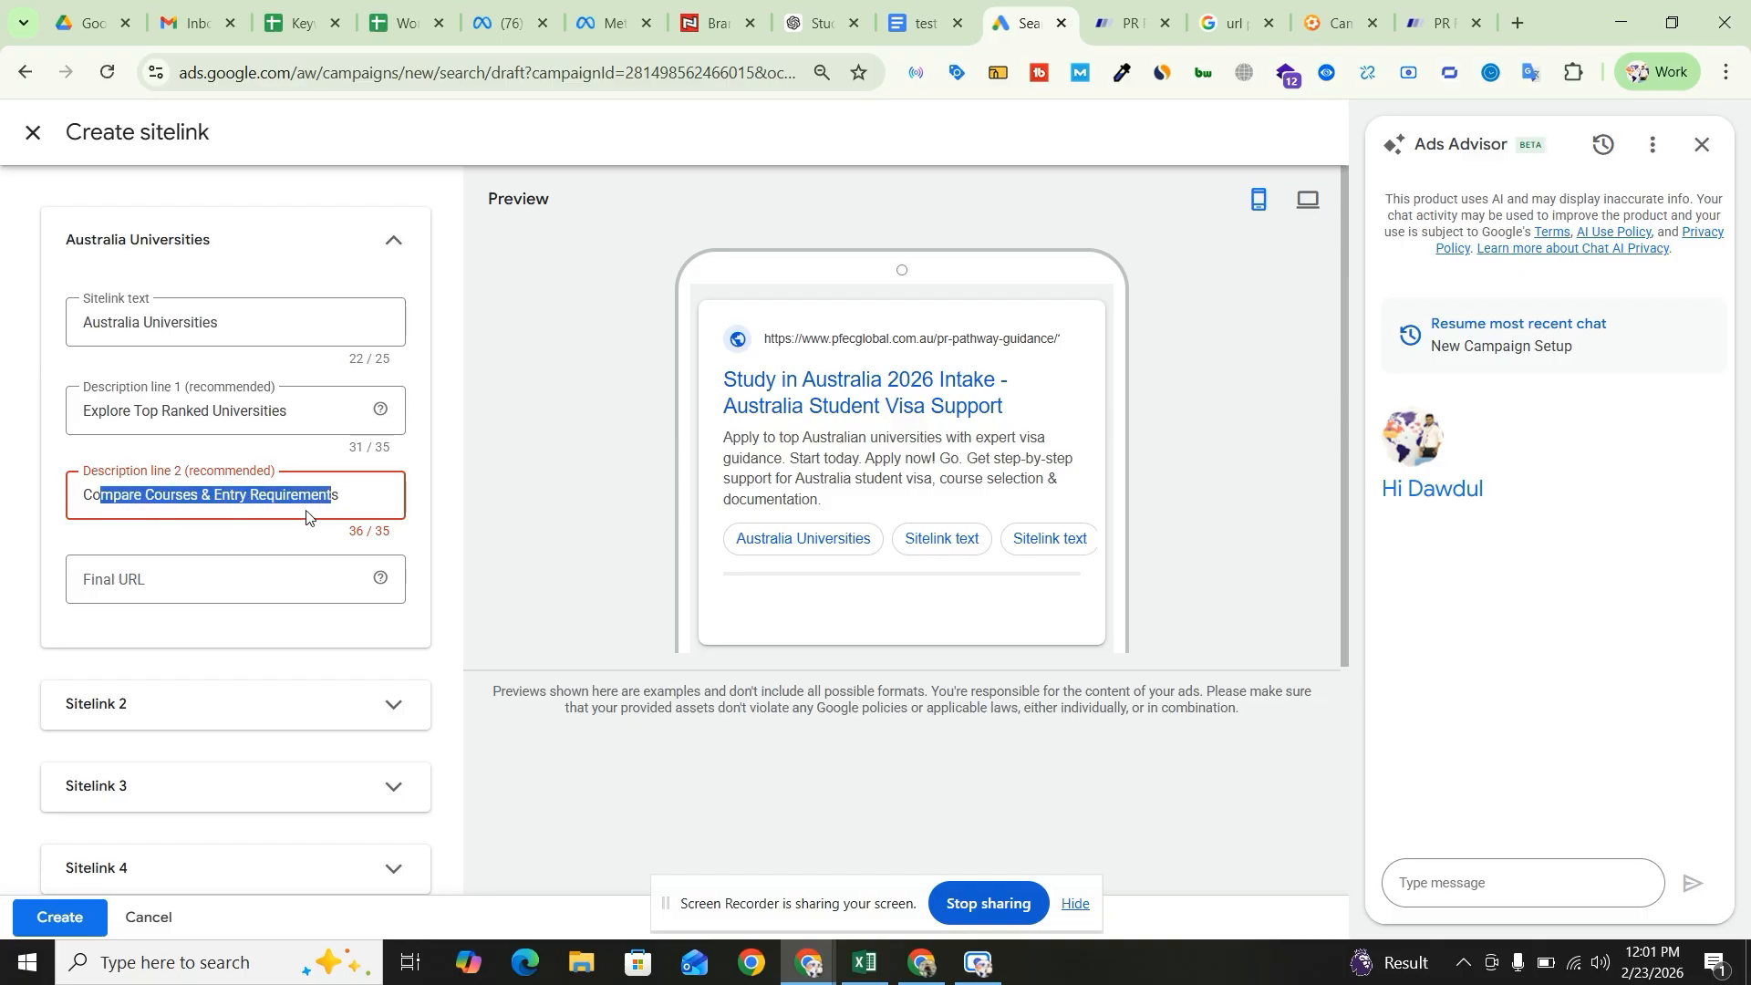
{"action": "left_click", "coordinate": [357, 495]}
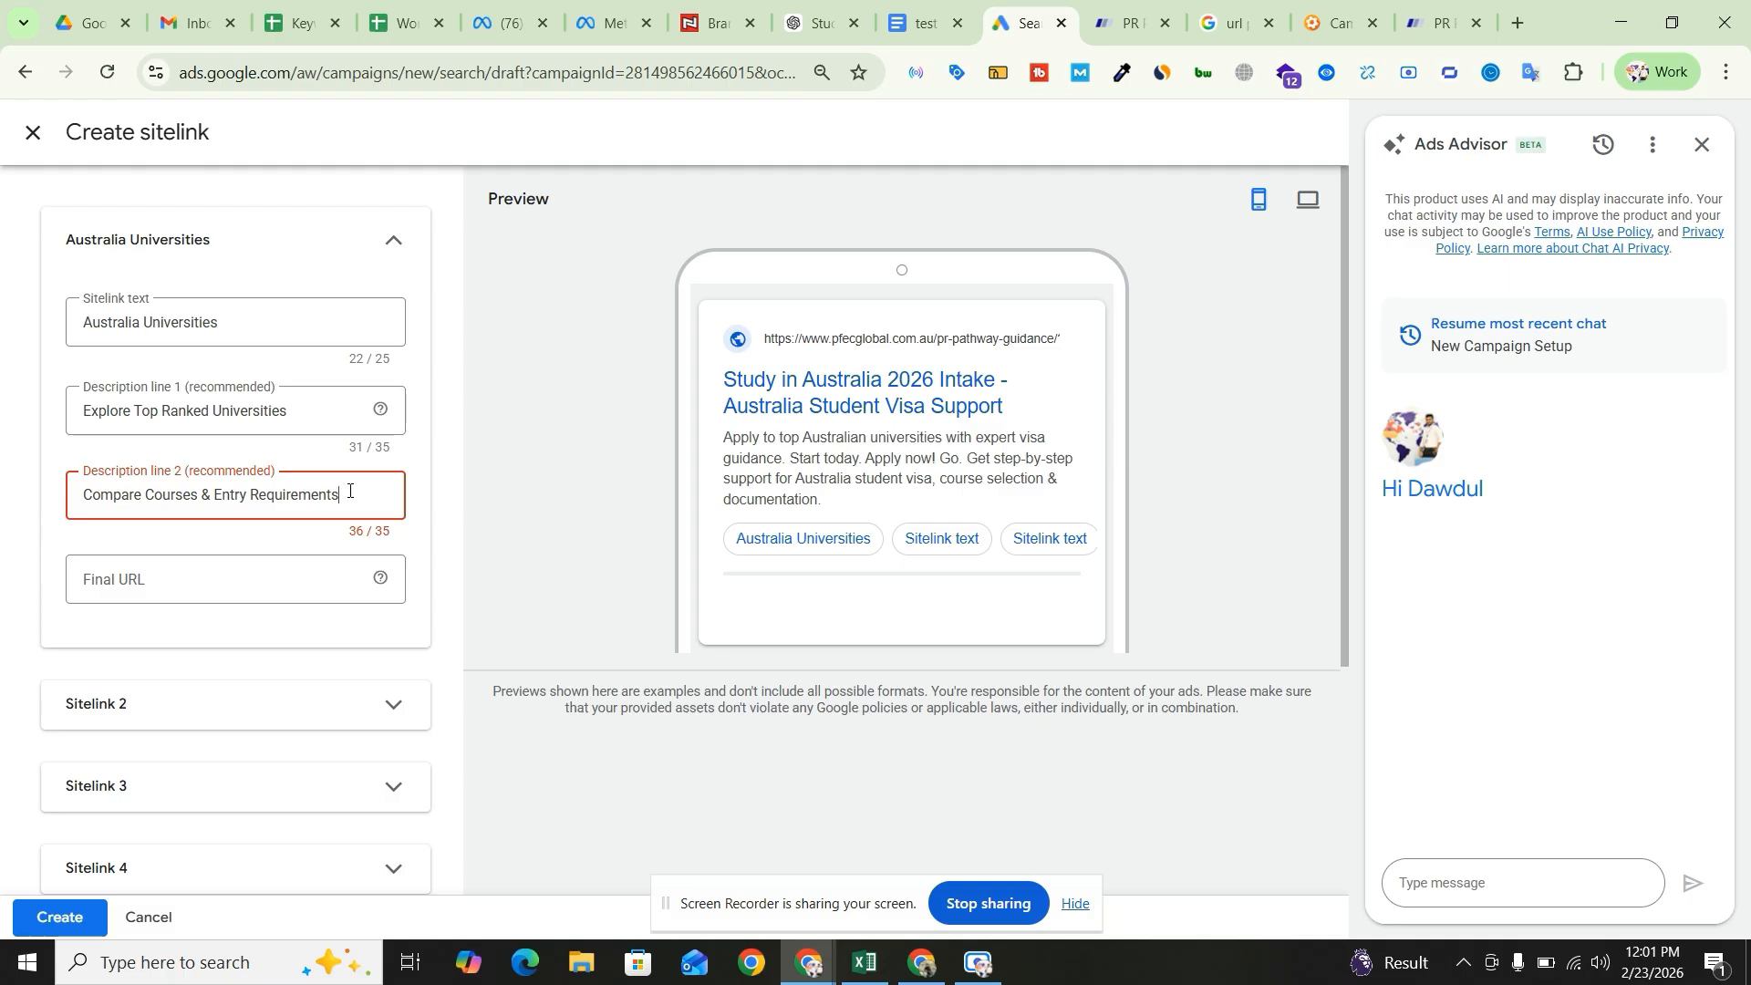
{"action": "key", "text": "BackSpace"}
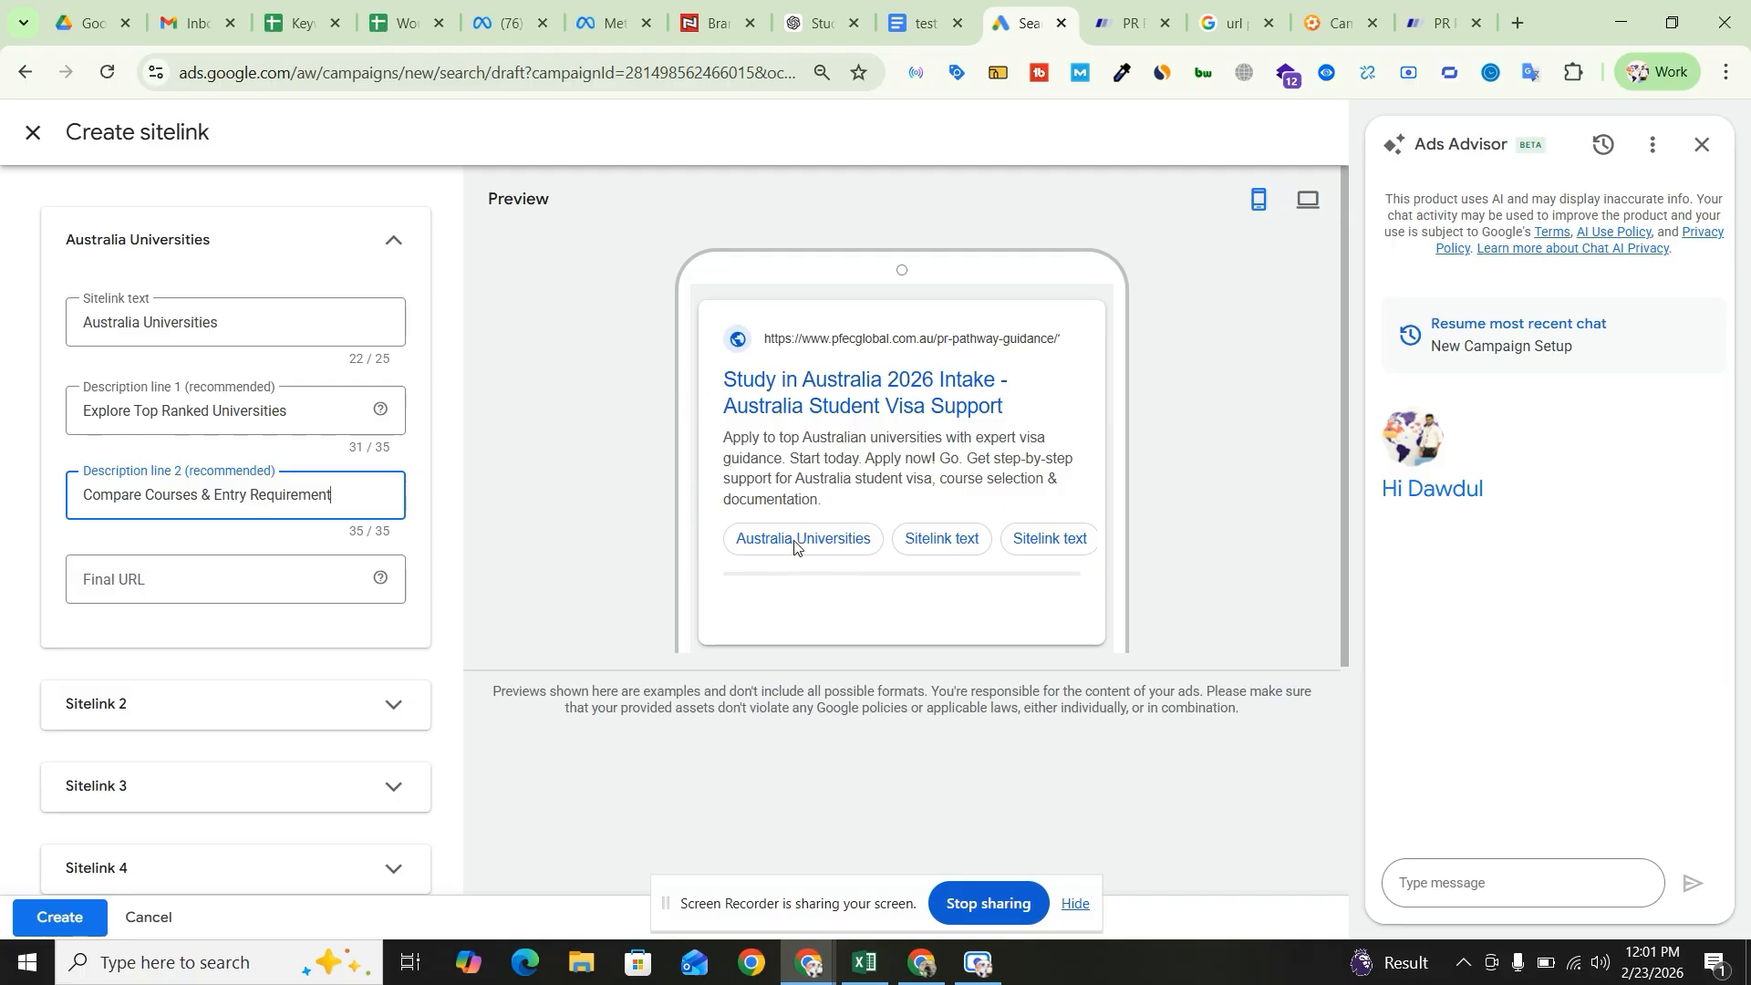
{"action": "left_click_drag", "start_coordinate": [221, 323], "coordinate": [79, 323]}
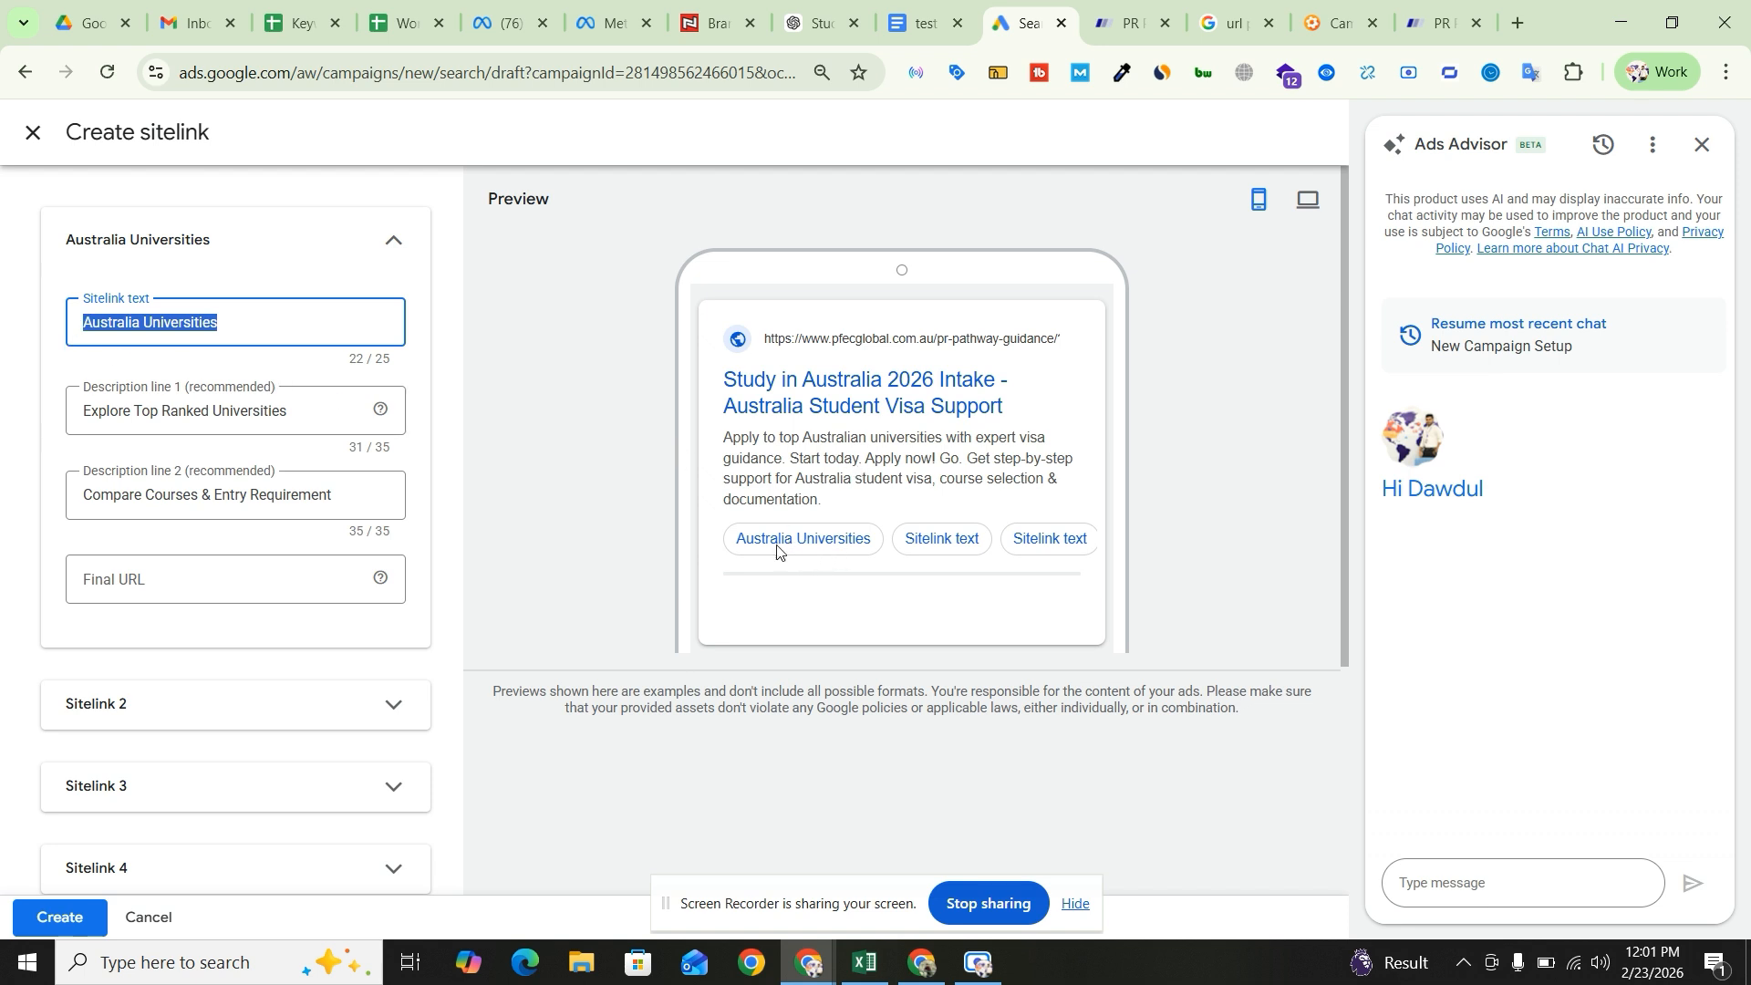
{"action": "left_click", "coordinate": [250, 598]}
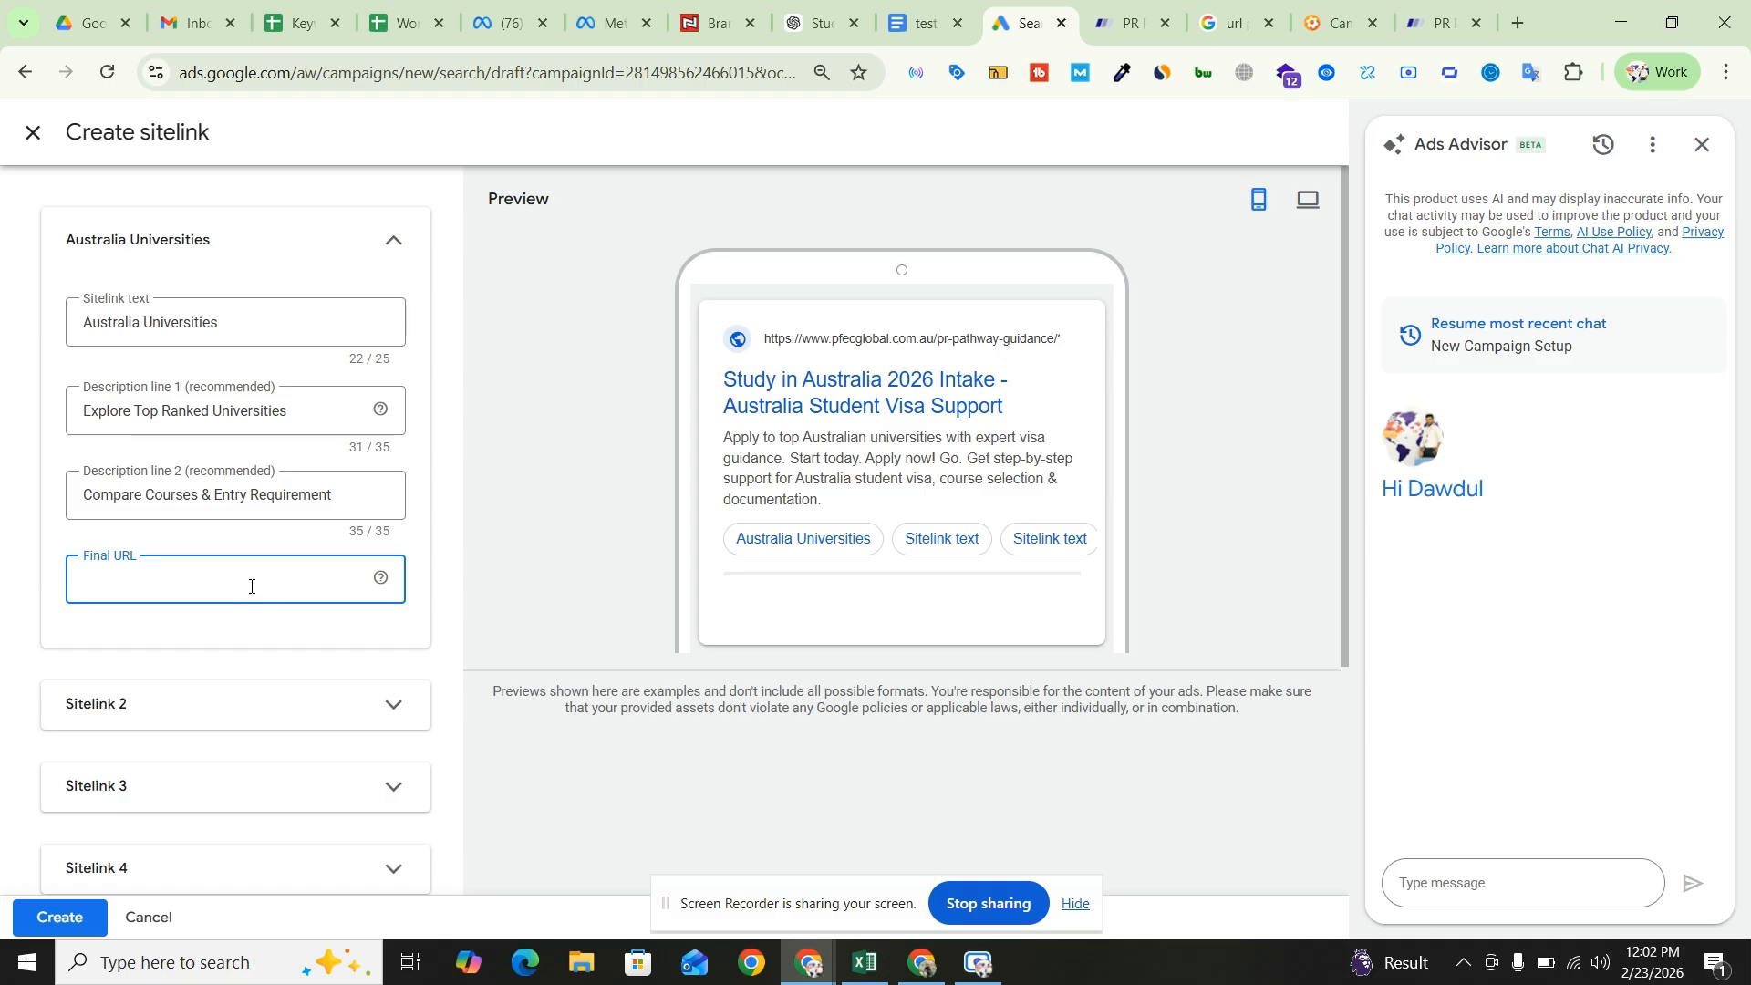
{"action": "left_click", "coordinate": [1128, 23]}
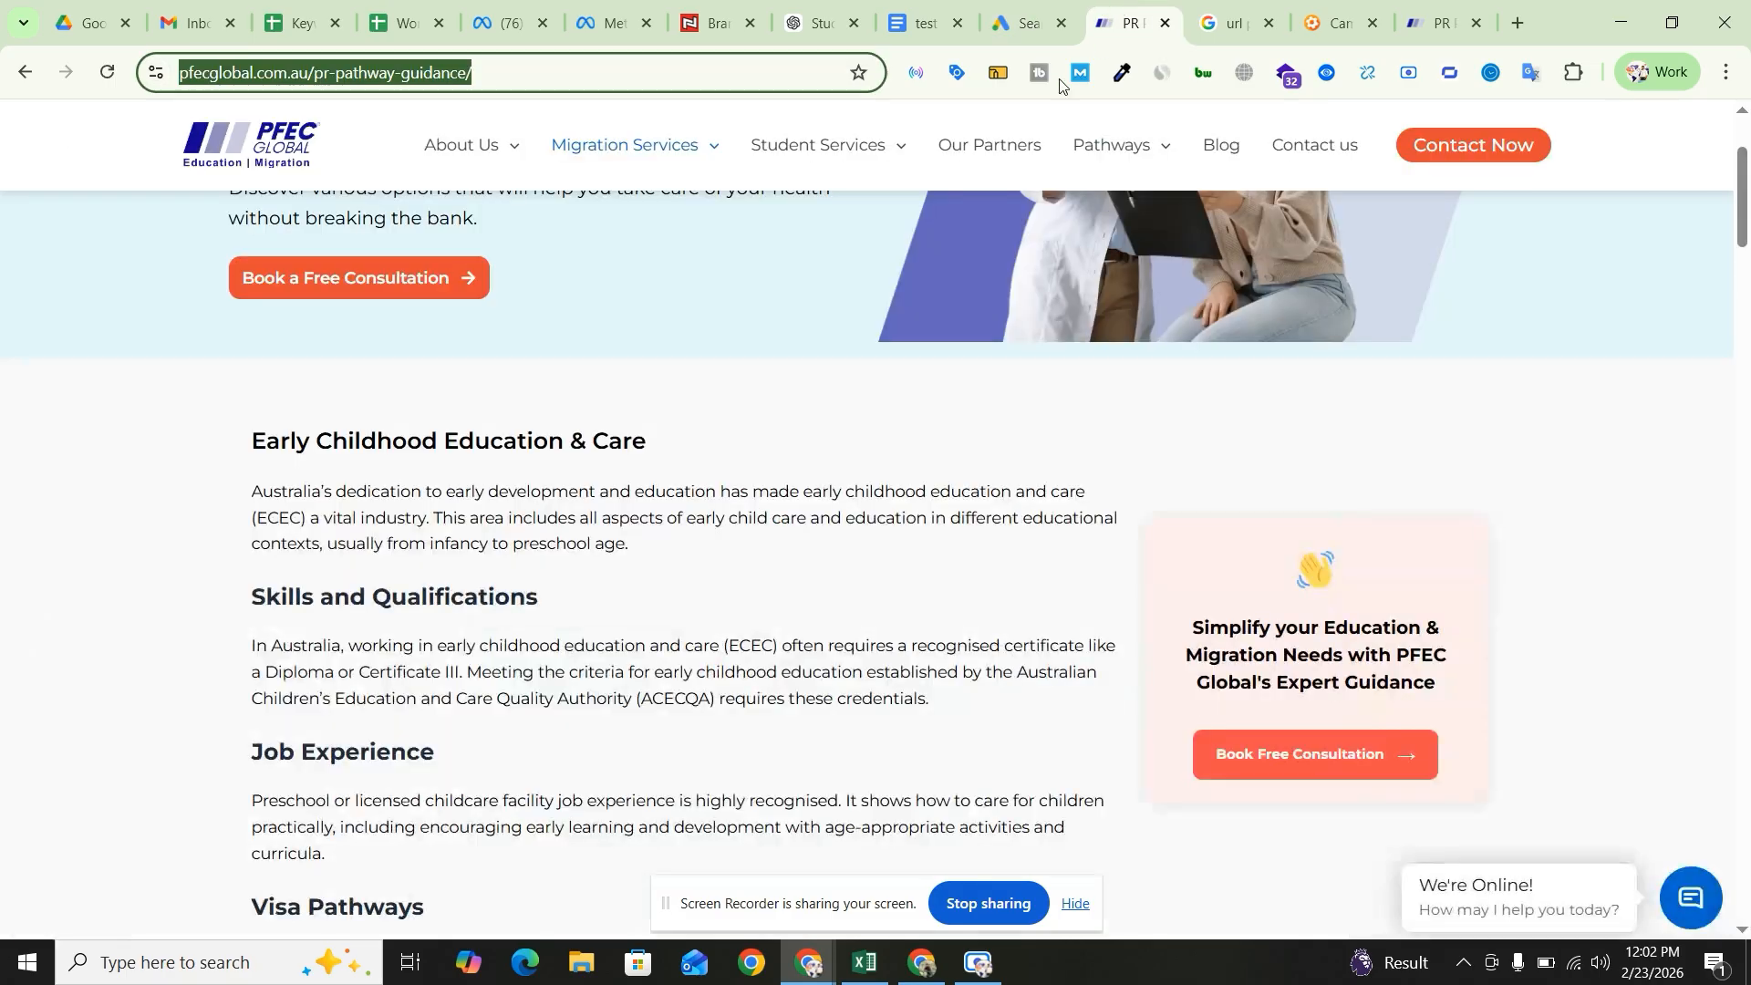
{"action": "mouse_move", "coordinate": [579, 157]}
{"action": "mouse_move", "coordinate": [826, 146]}
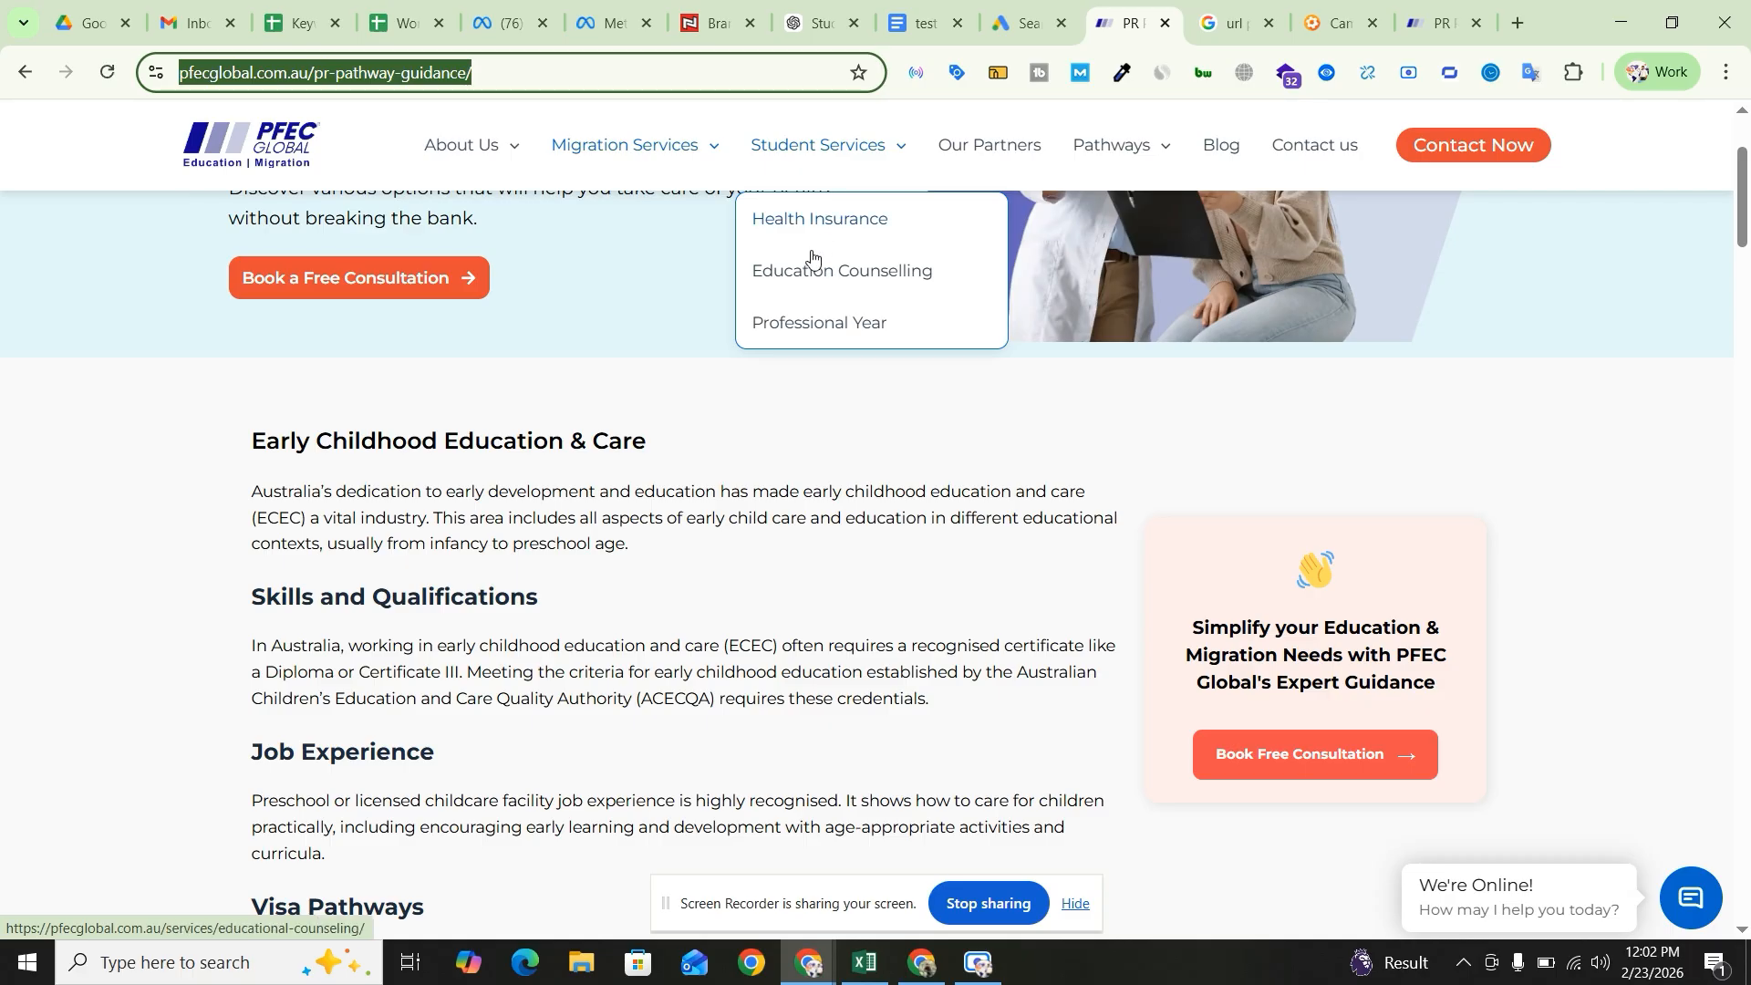
{"action": "mouse_move", "coordinate": [653, 175]}
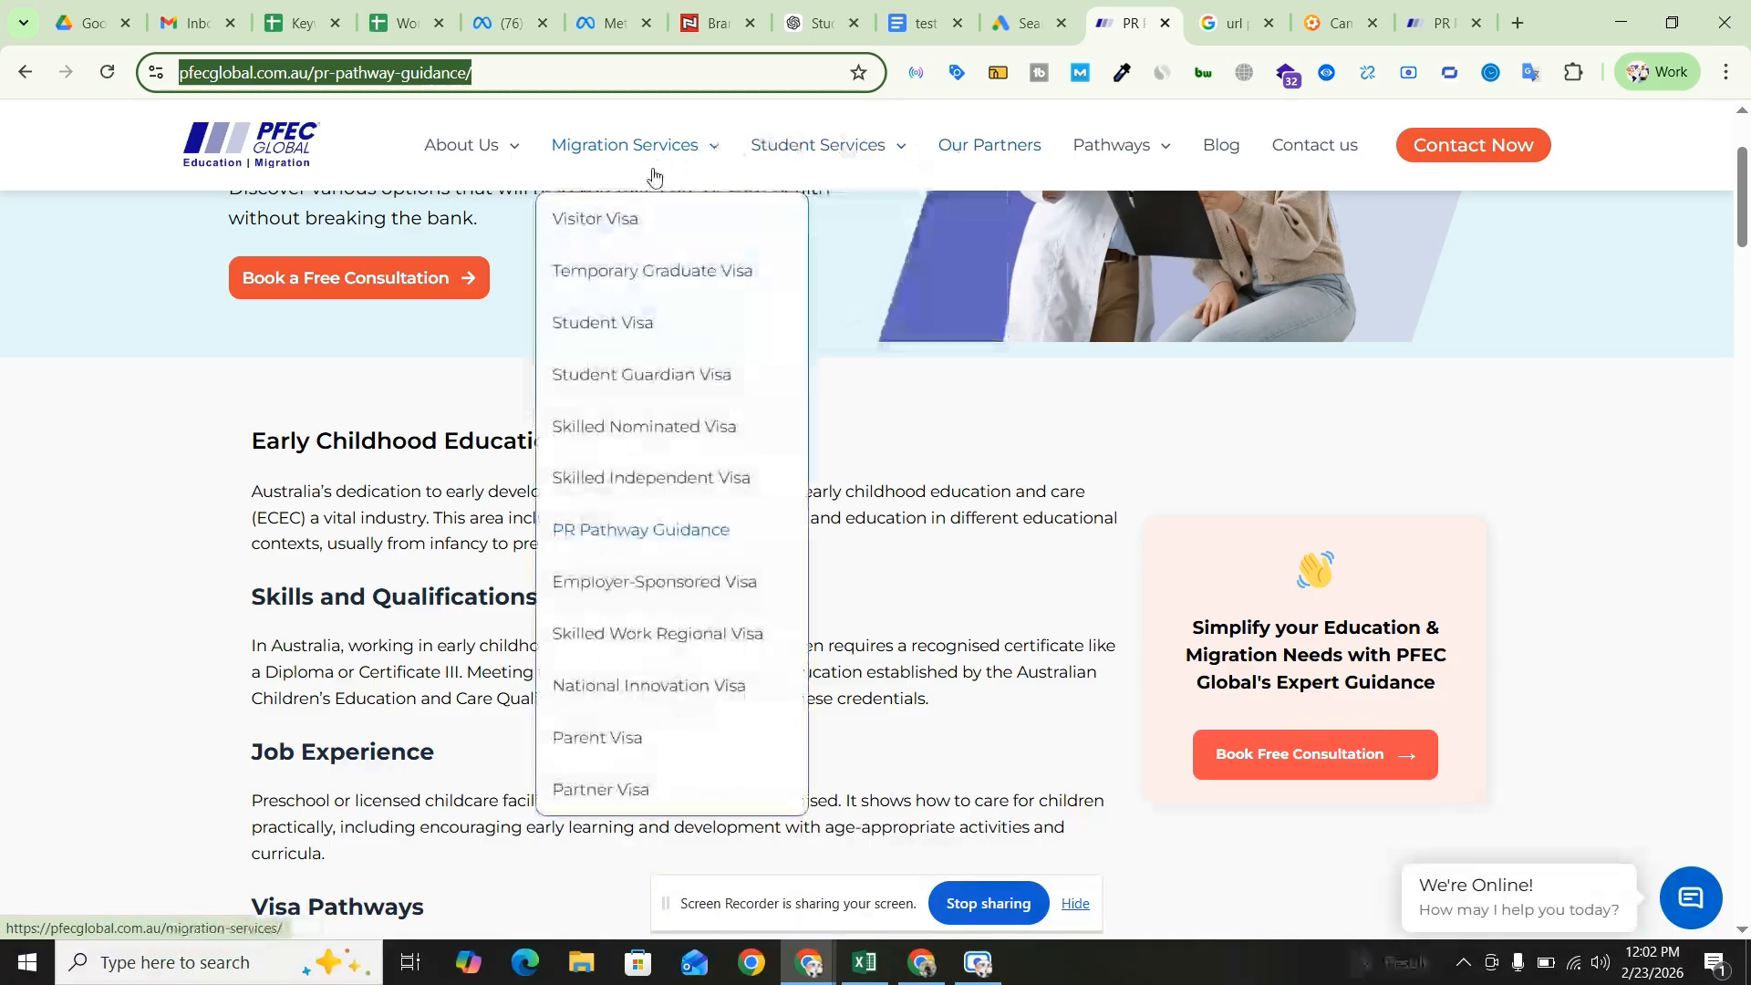
{"action": "left_click", "coordinate": [638, 272]}
{"action": "left_click", "coordinate": [593, 72]}
{"action": "key", "text": "ctrl+c"}
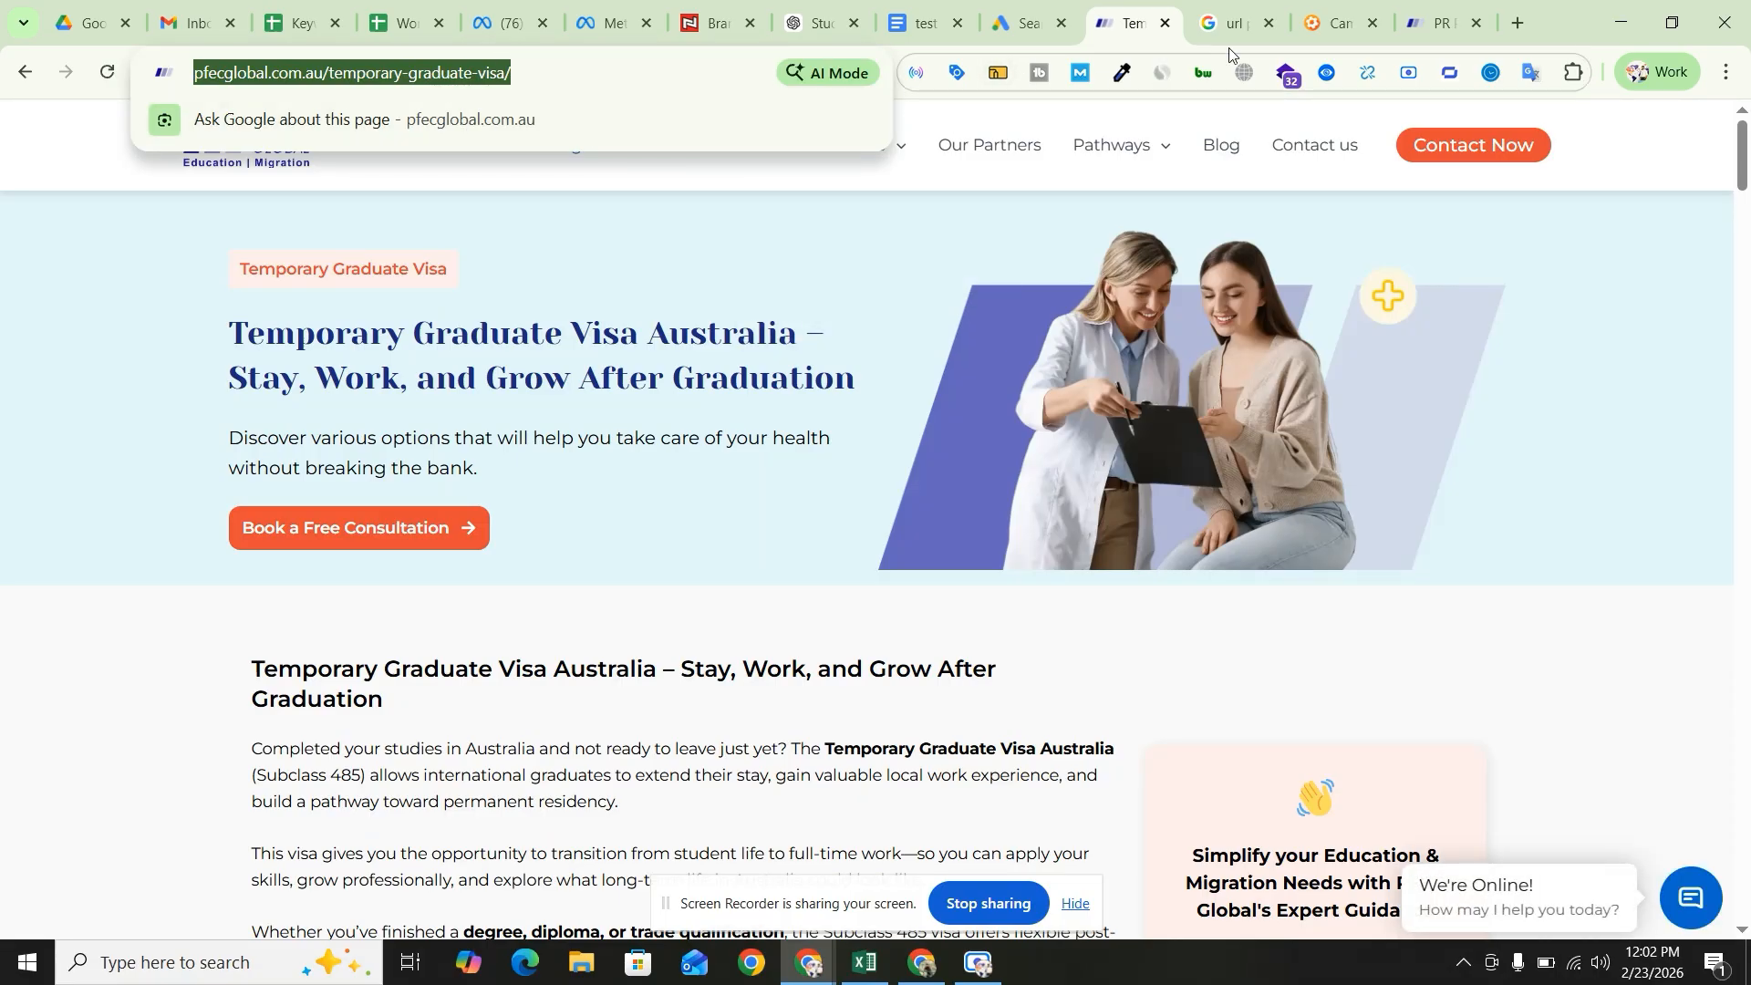
{"action": "left_click", "coordinate": [1314, 17]}
{"action": "scroll", "coordinate": [648, 457], "scroll_direction": "up", "scroll_amount": 6}
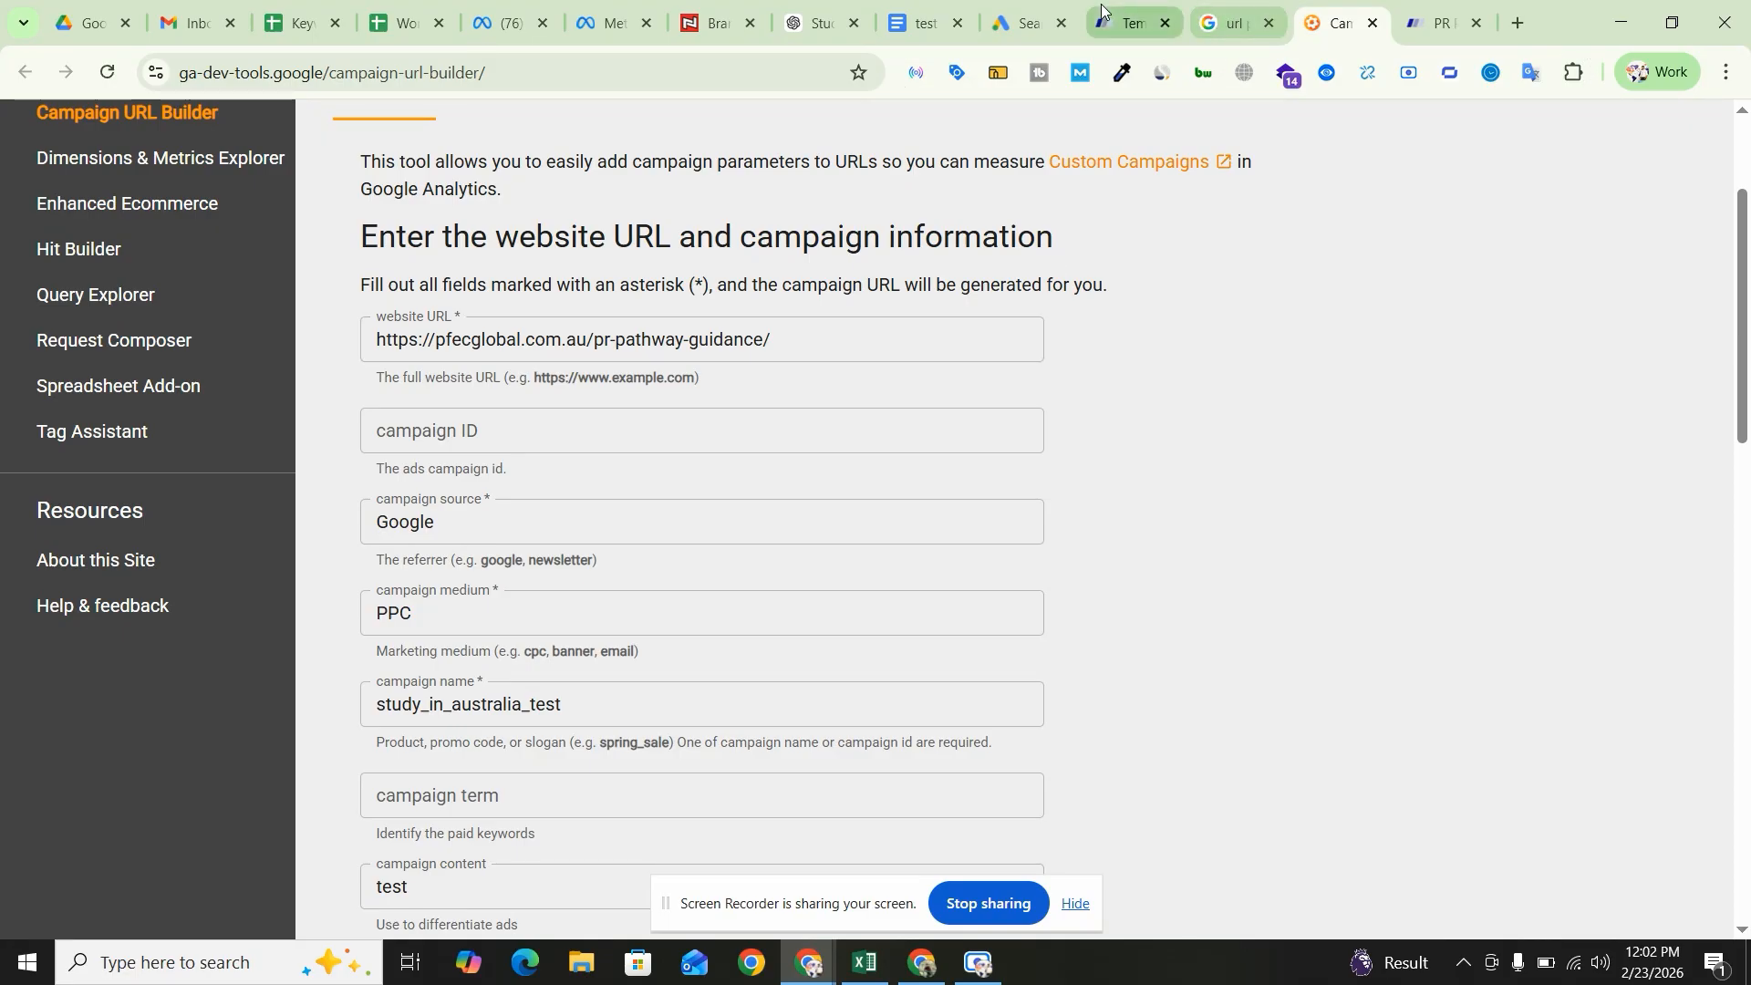
{"action": "left_click", "coordinate": [1029, 22]}
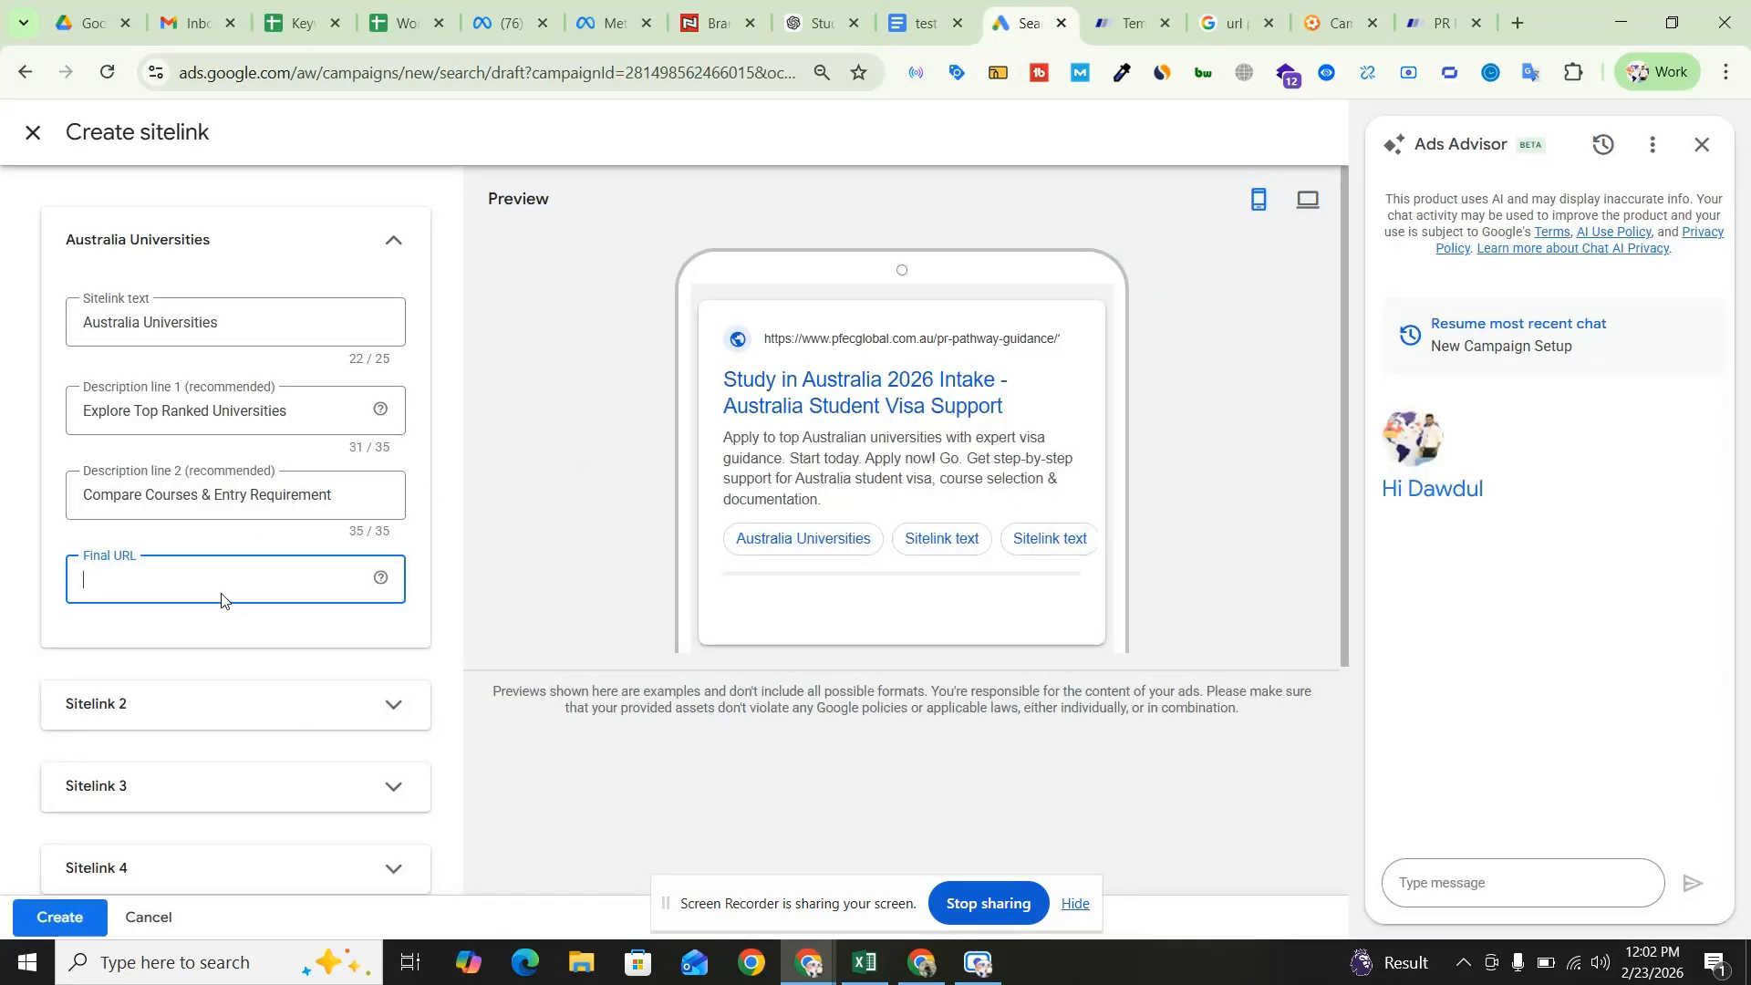
{"action": "key", "text": "ctrl+v"}
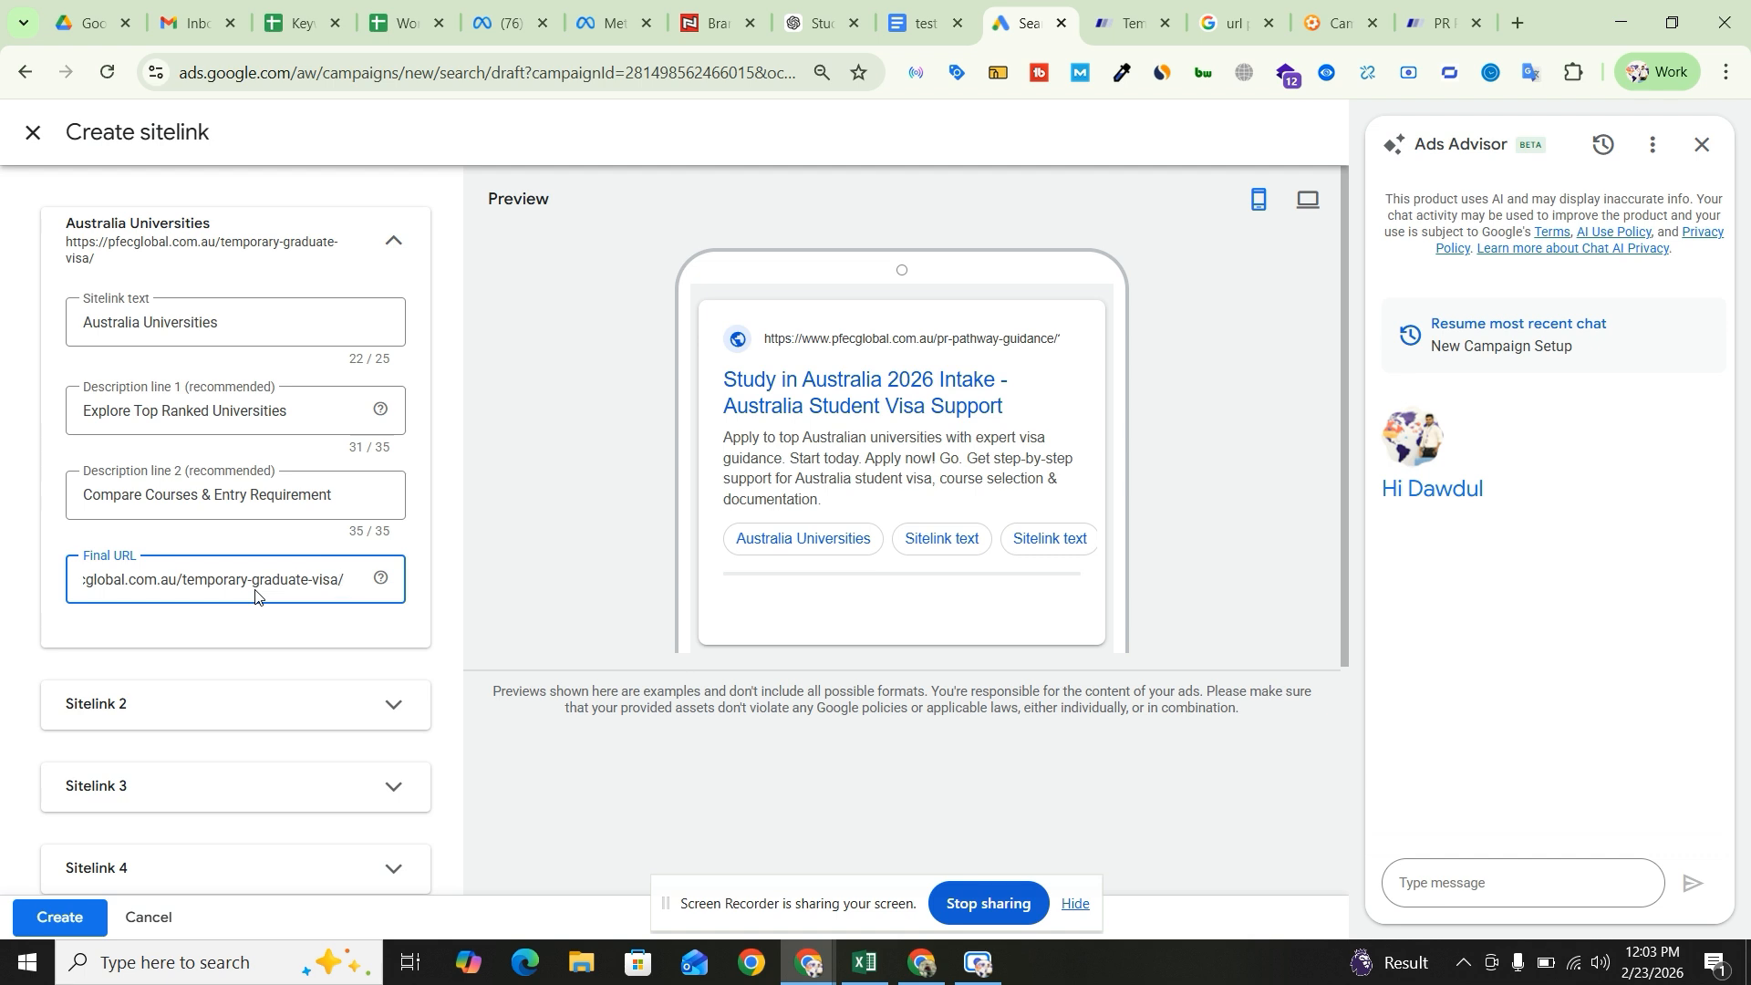
- Expand Sitelink 2 and fill its sitelink text with the document's title "Student Visa Process"
{"action": "left_click", "coordinate": [200, 723]}
{"action": "scroll", "coordinate": [245, 636], "scroll_direction": "down", "scroll_amount": 1}
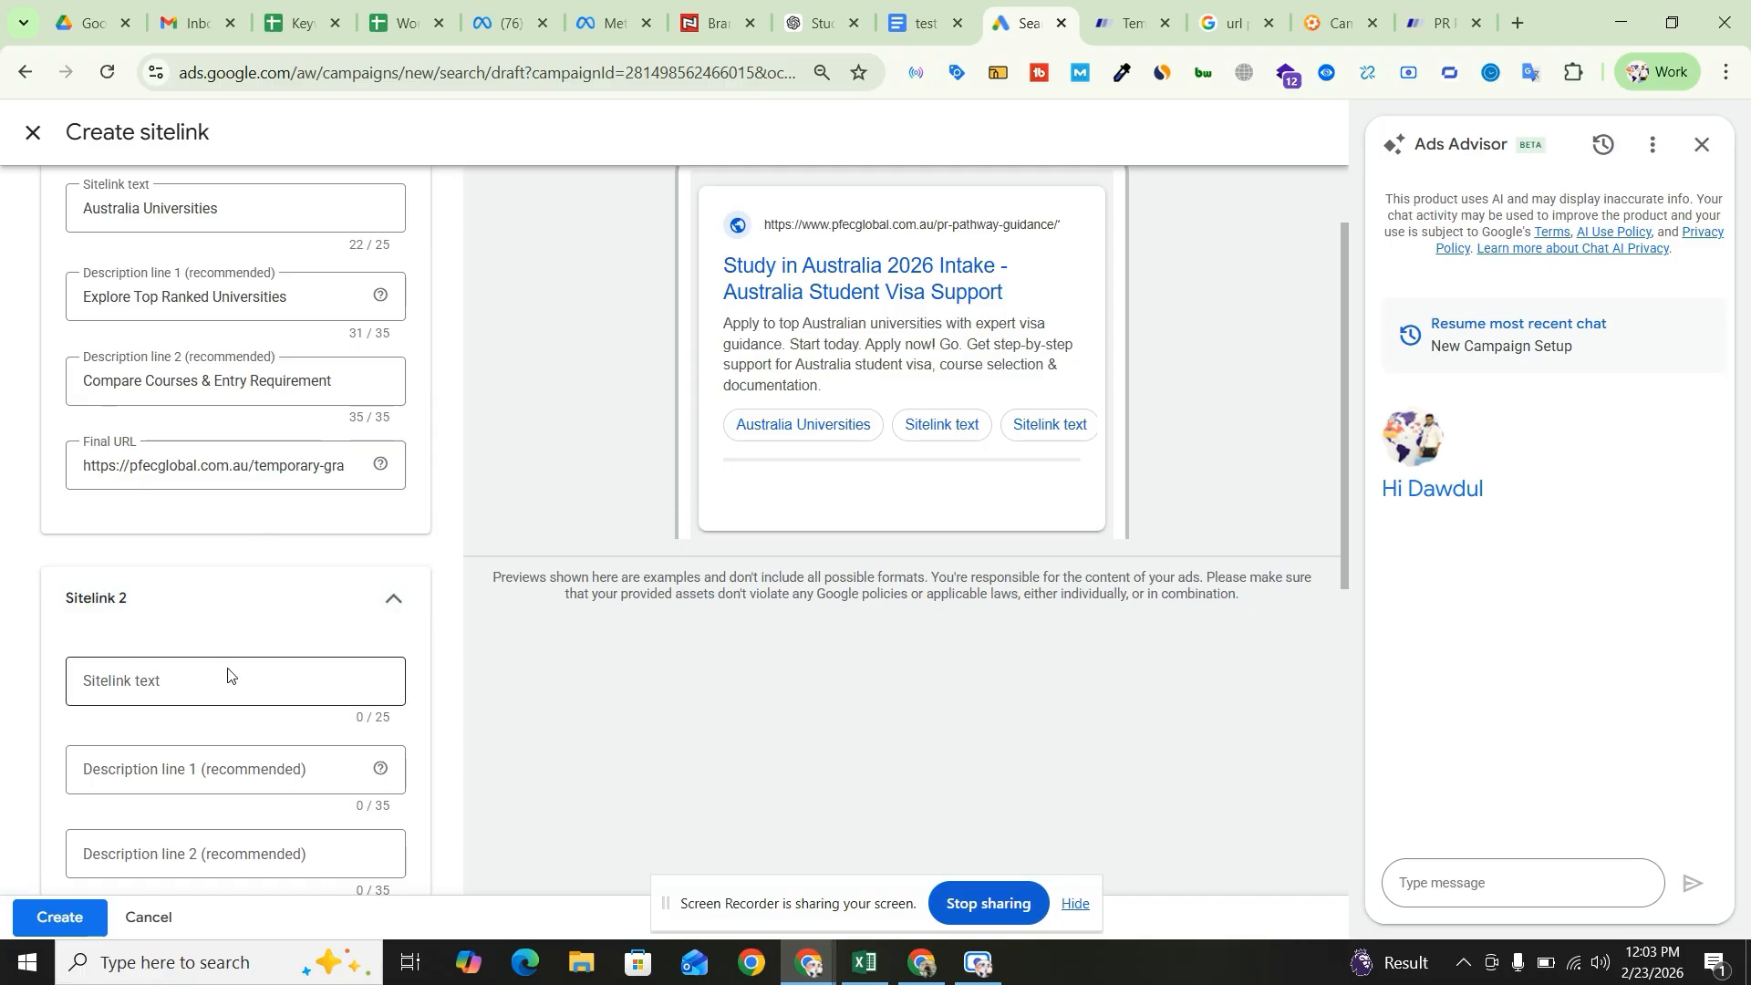
{"action": "left_click", "coordinate": [911, 27]}
{"action": "left_click", "coordinate": [719, 625]}
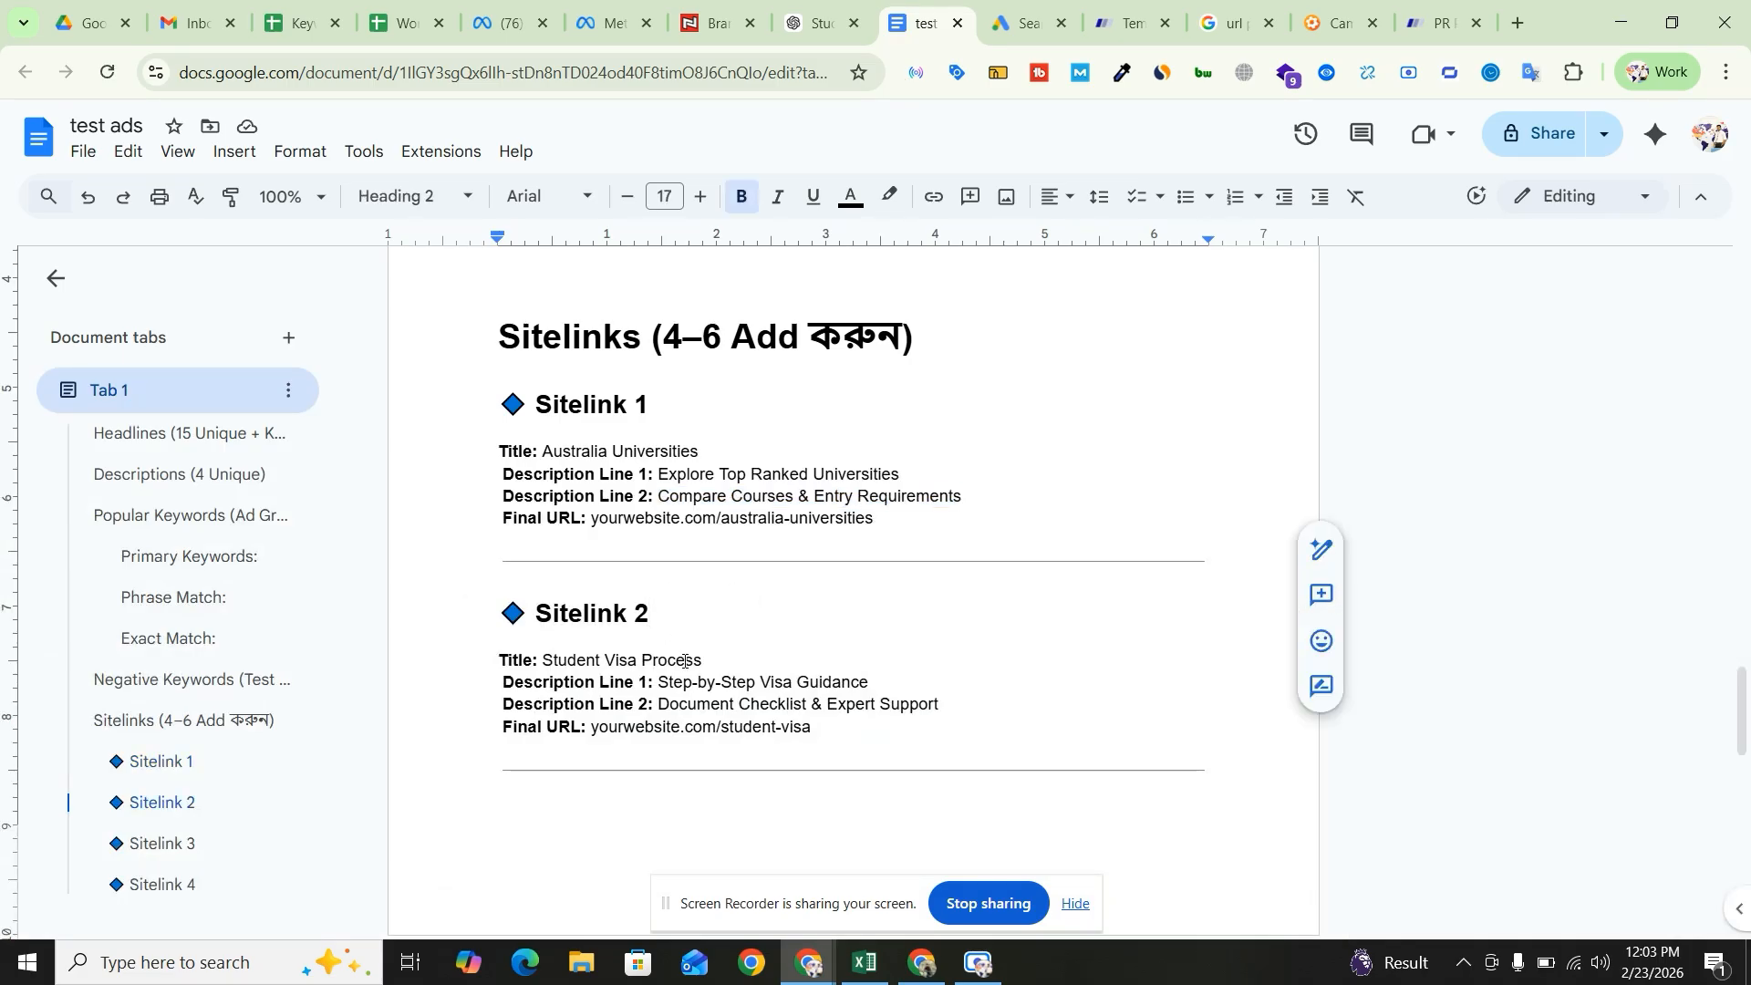
{"action": "left_click_drag", "start_coordinate": [703, 661], "coordinate": [551, 665]}
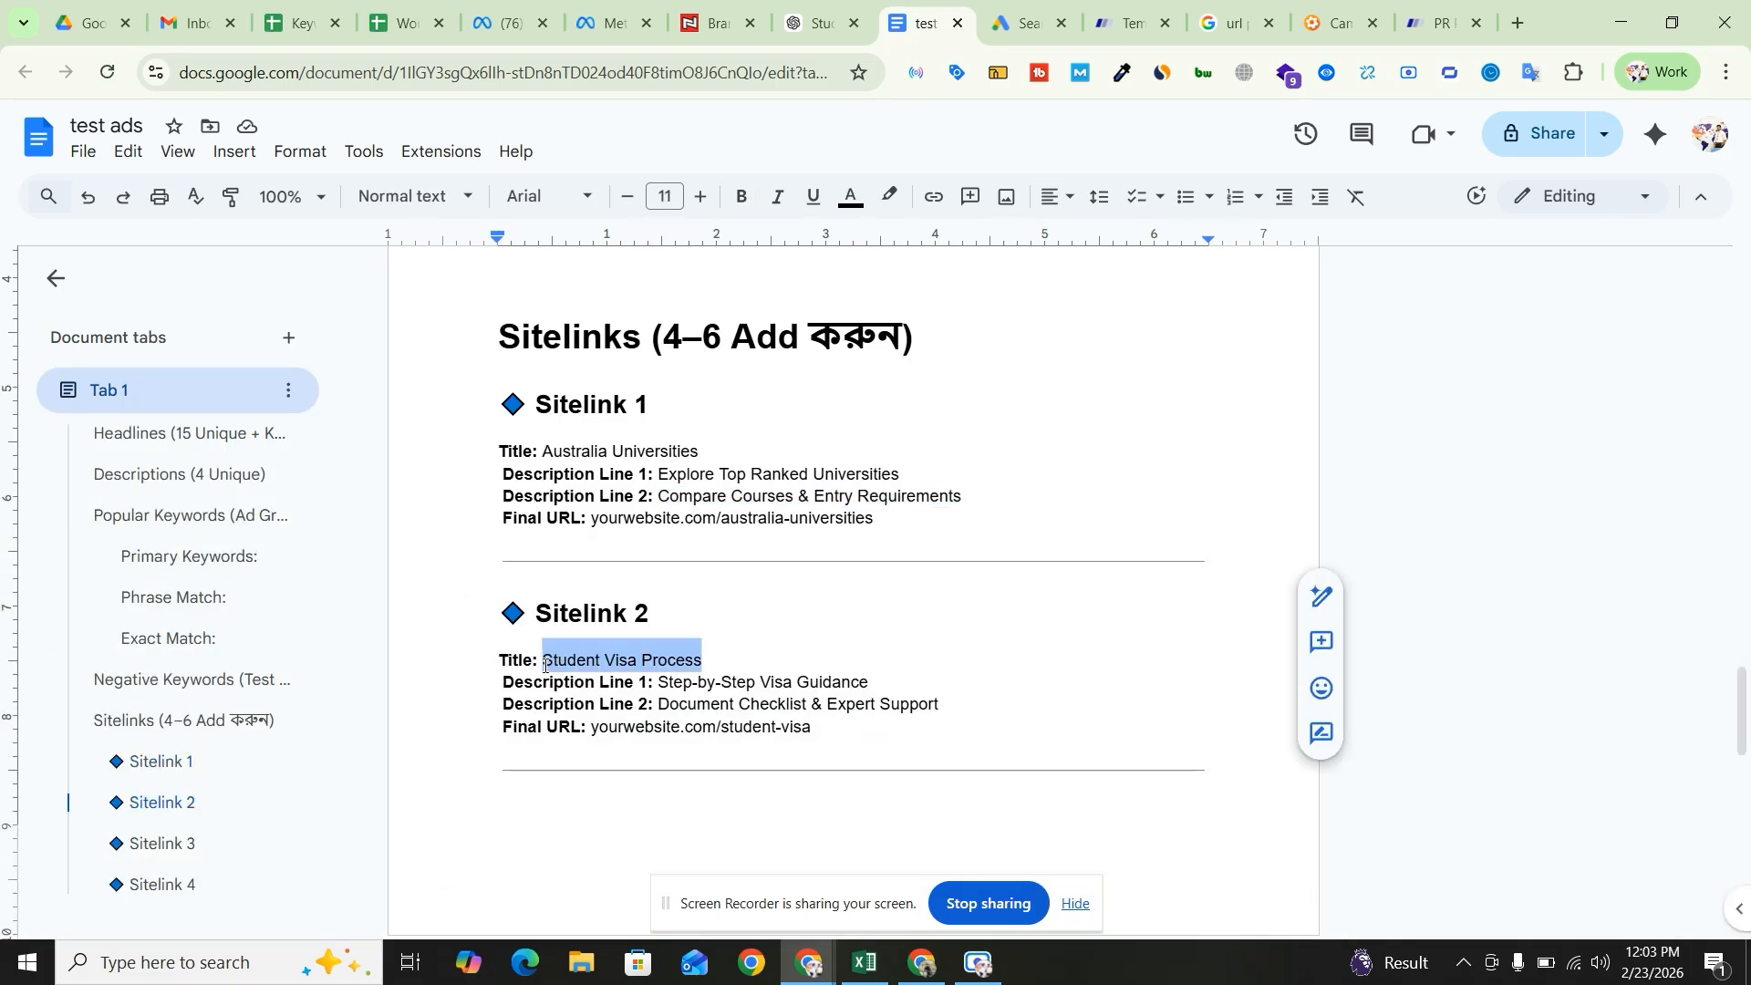
{"action": "left_click", "coordinate": [1017, 27]}
{"action": "left_click", "coordinate": [258, 679]}
{"action": "type", "text": "Student Visa Process"}
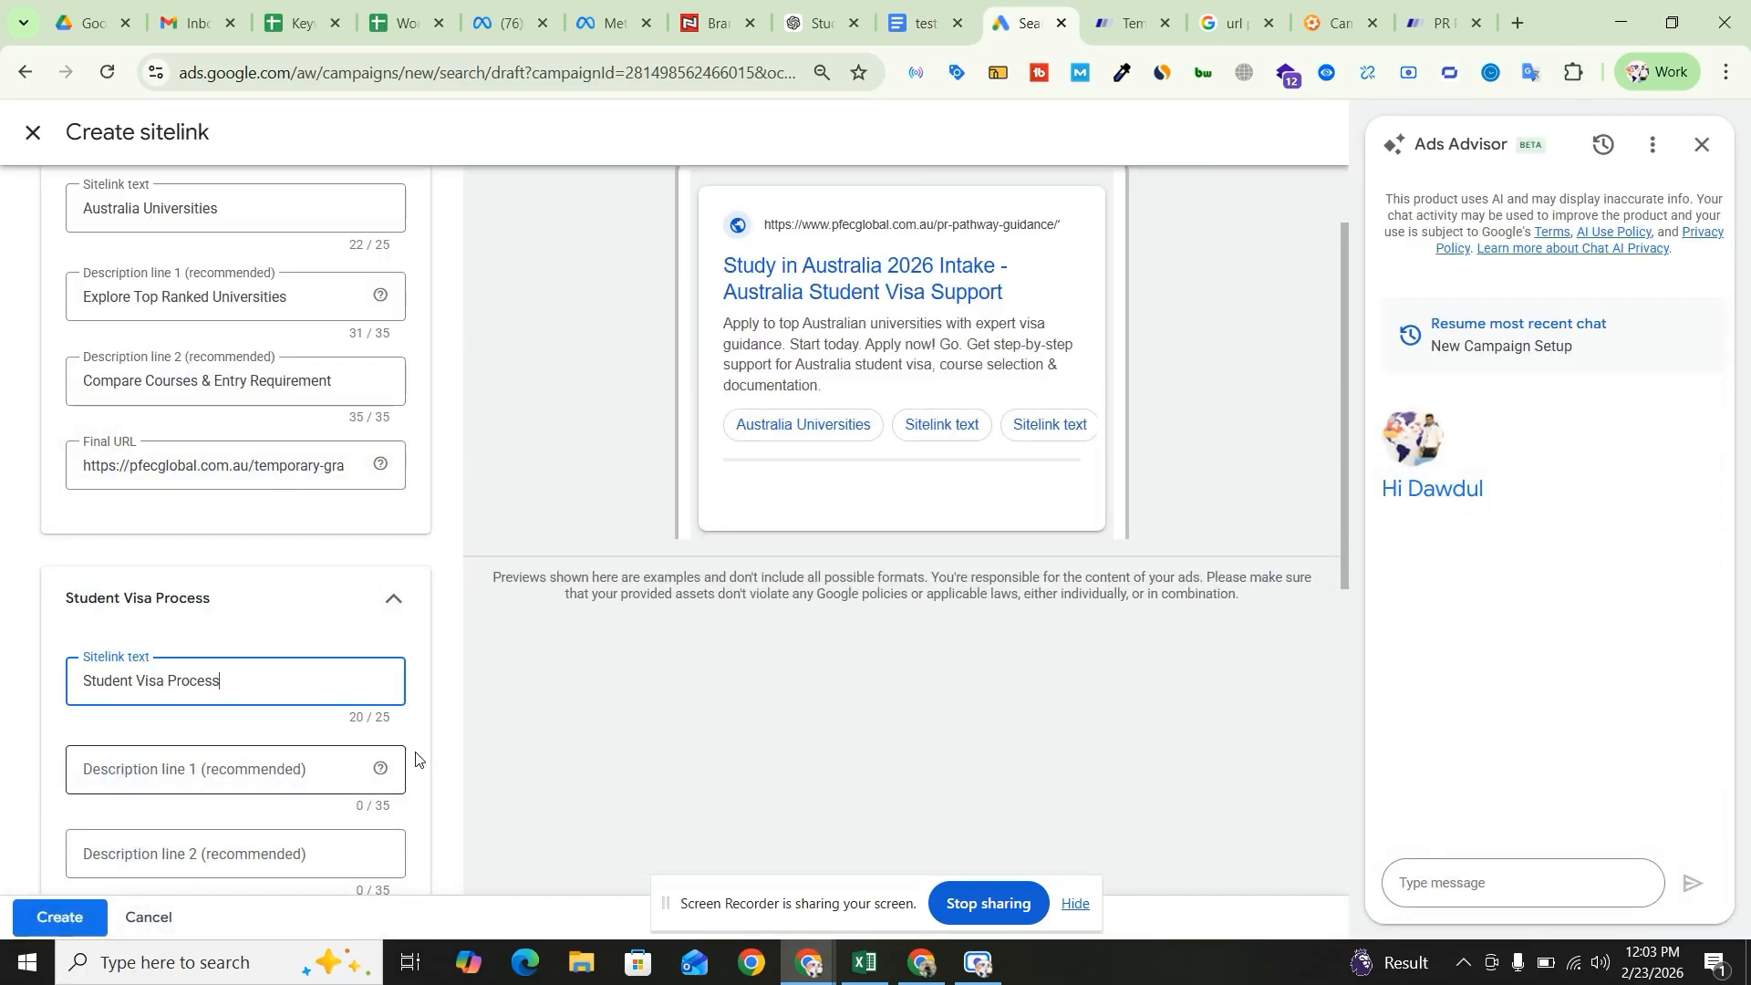
- Fill description line 1 of the second sitelink with the document's "Step-by-Step Visa Guidance"
{"action": "left_click", "coordinate": [908, 25]}
{"action": "left_click", "coordinate": [672, 723]}
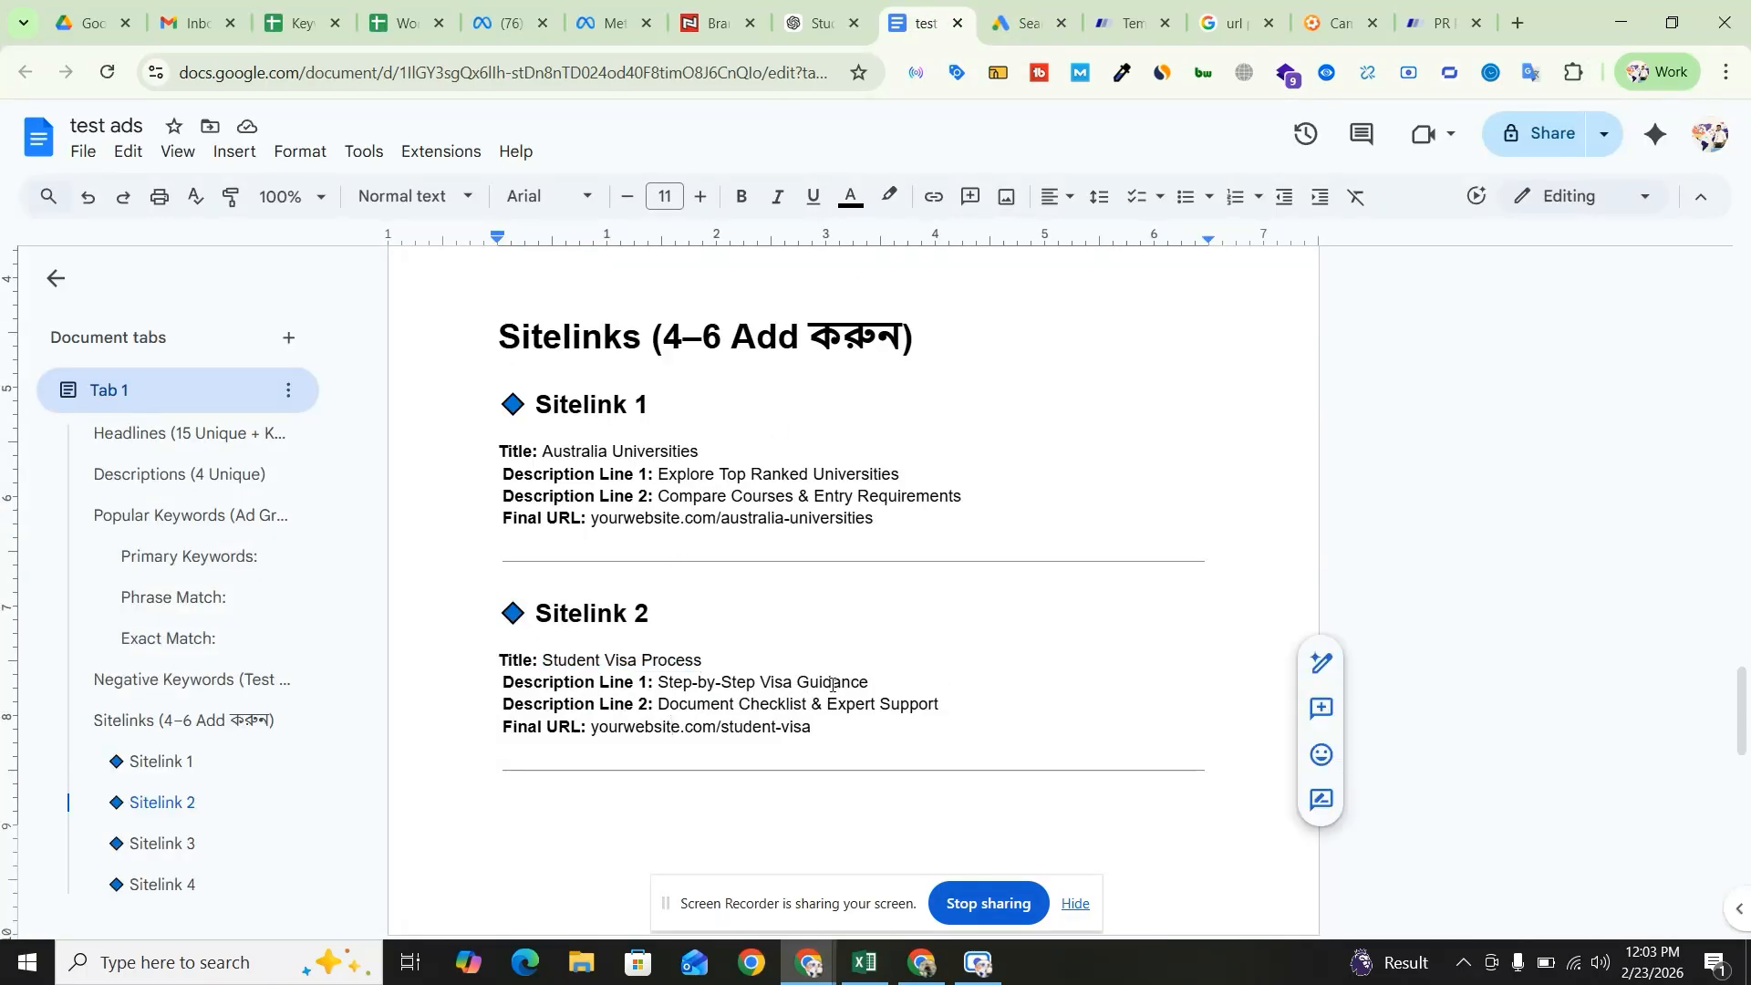
{"action": "left_click_drag", "start_coordinate": [868, 683], "coordinate": [684, 668]}
{"action": "key", "text": "ctrl+c"}
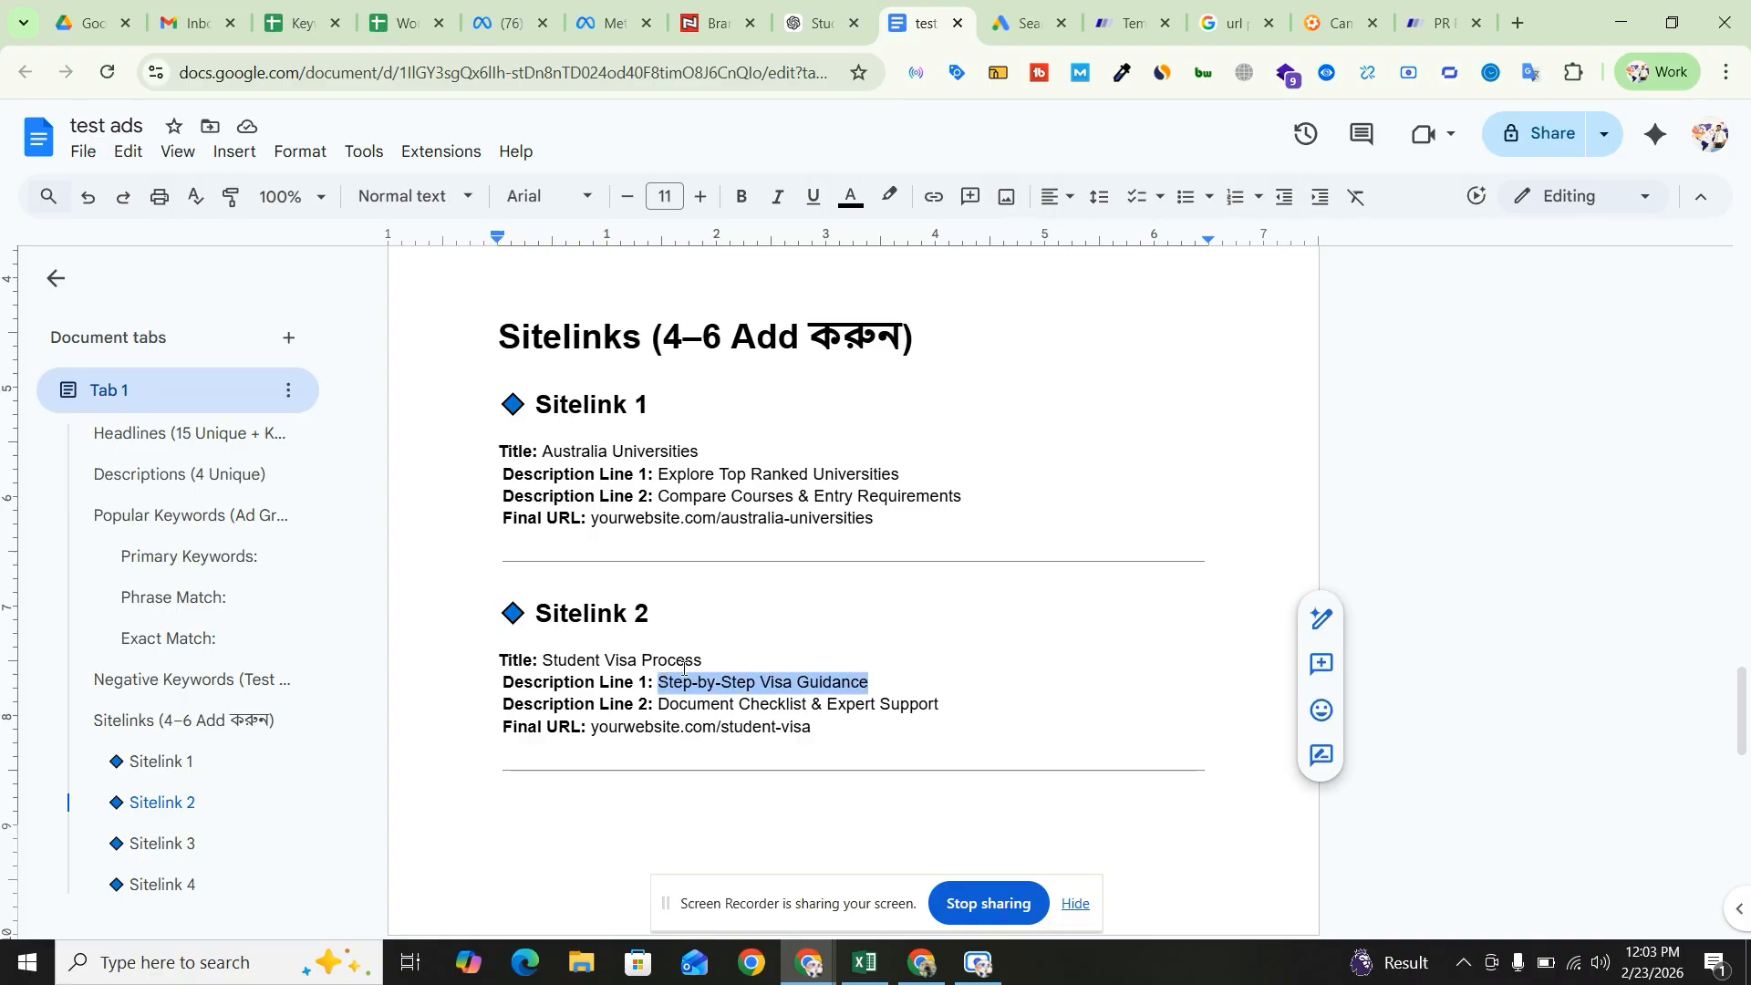
{"action": "left_click", "coordinate": [1027, 25]}
{"action": "left_click", "coordinate": [213, 775]}
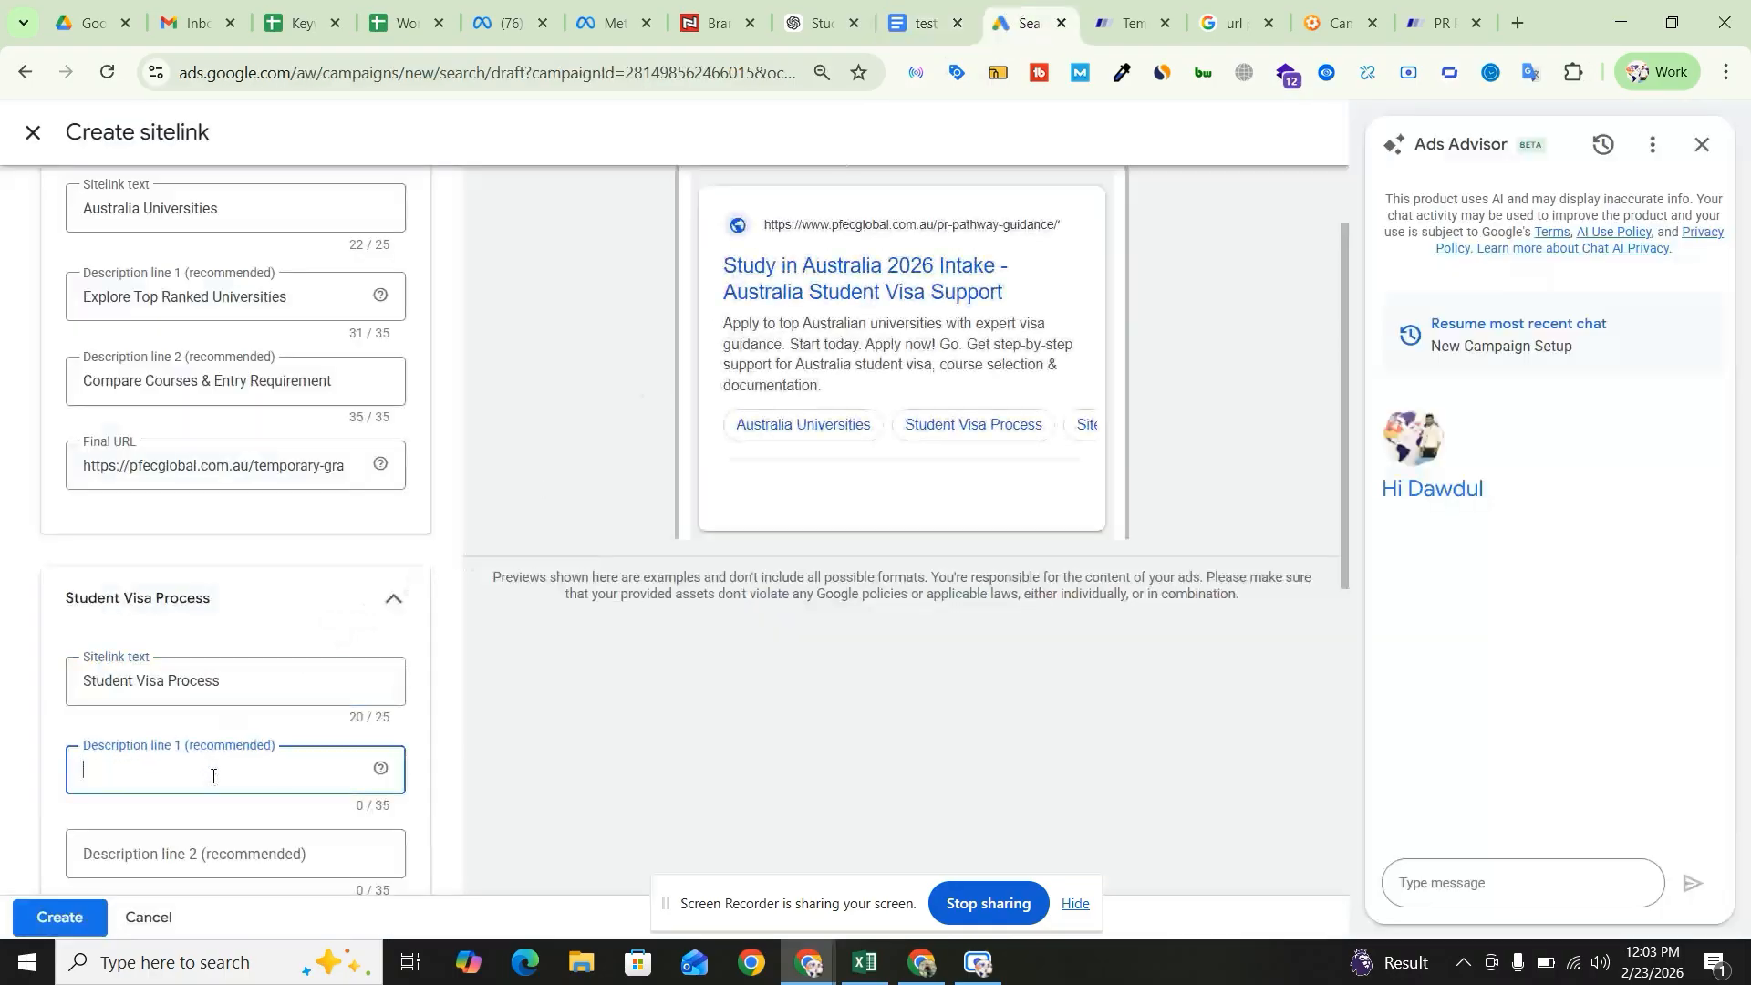
{"action": "key", "text": "ctrl+v"}
- Fill description line 2 of the second sitelink with "Document Checklist & Expert Suppor" copied from the document's Sitelink 2 section
{"action": "left_click", "coordinate": [908, 20]}
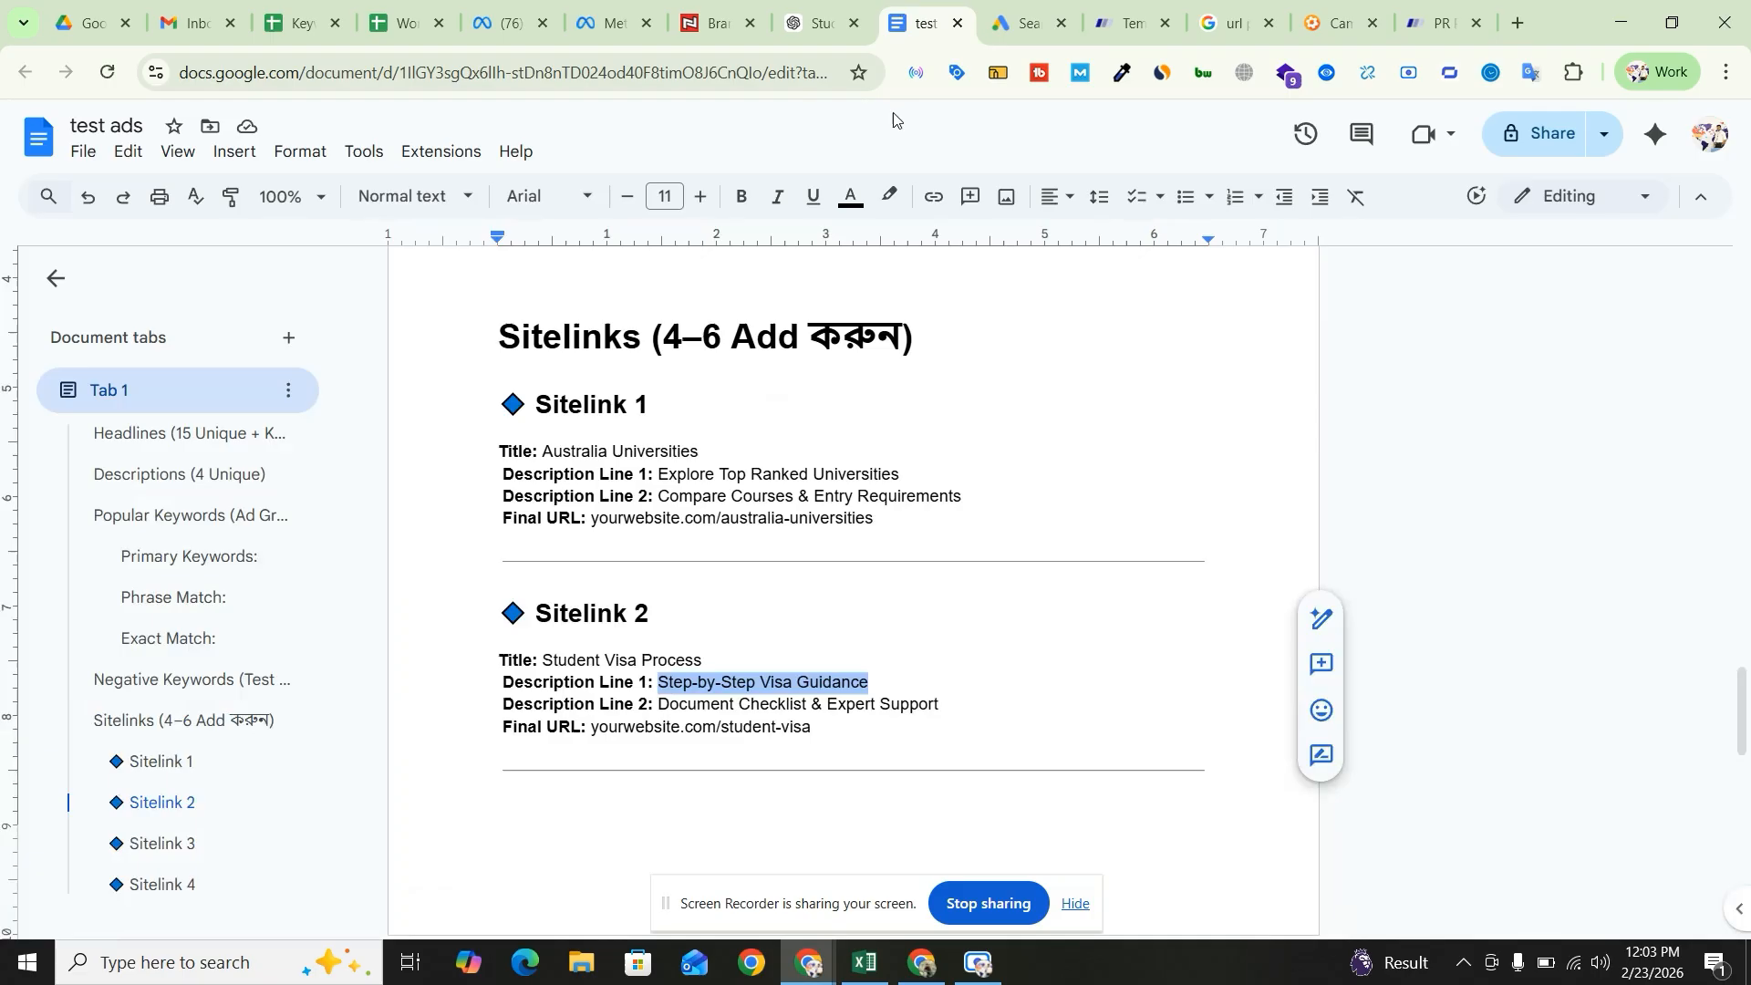
{"action": "left_click", "coordinate": [860, 723]}
{"action": "left_click_drag", "start_coordinate": [659, 705], "coordinate": [944, 714]}
{"action": "key", "text": "ctrl+c"}
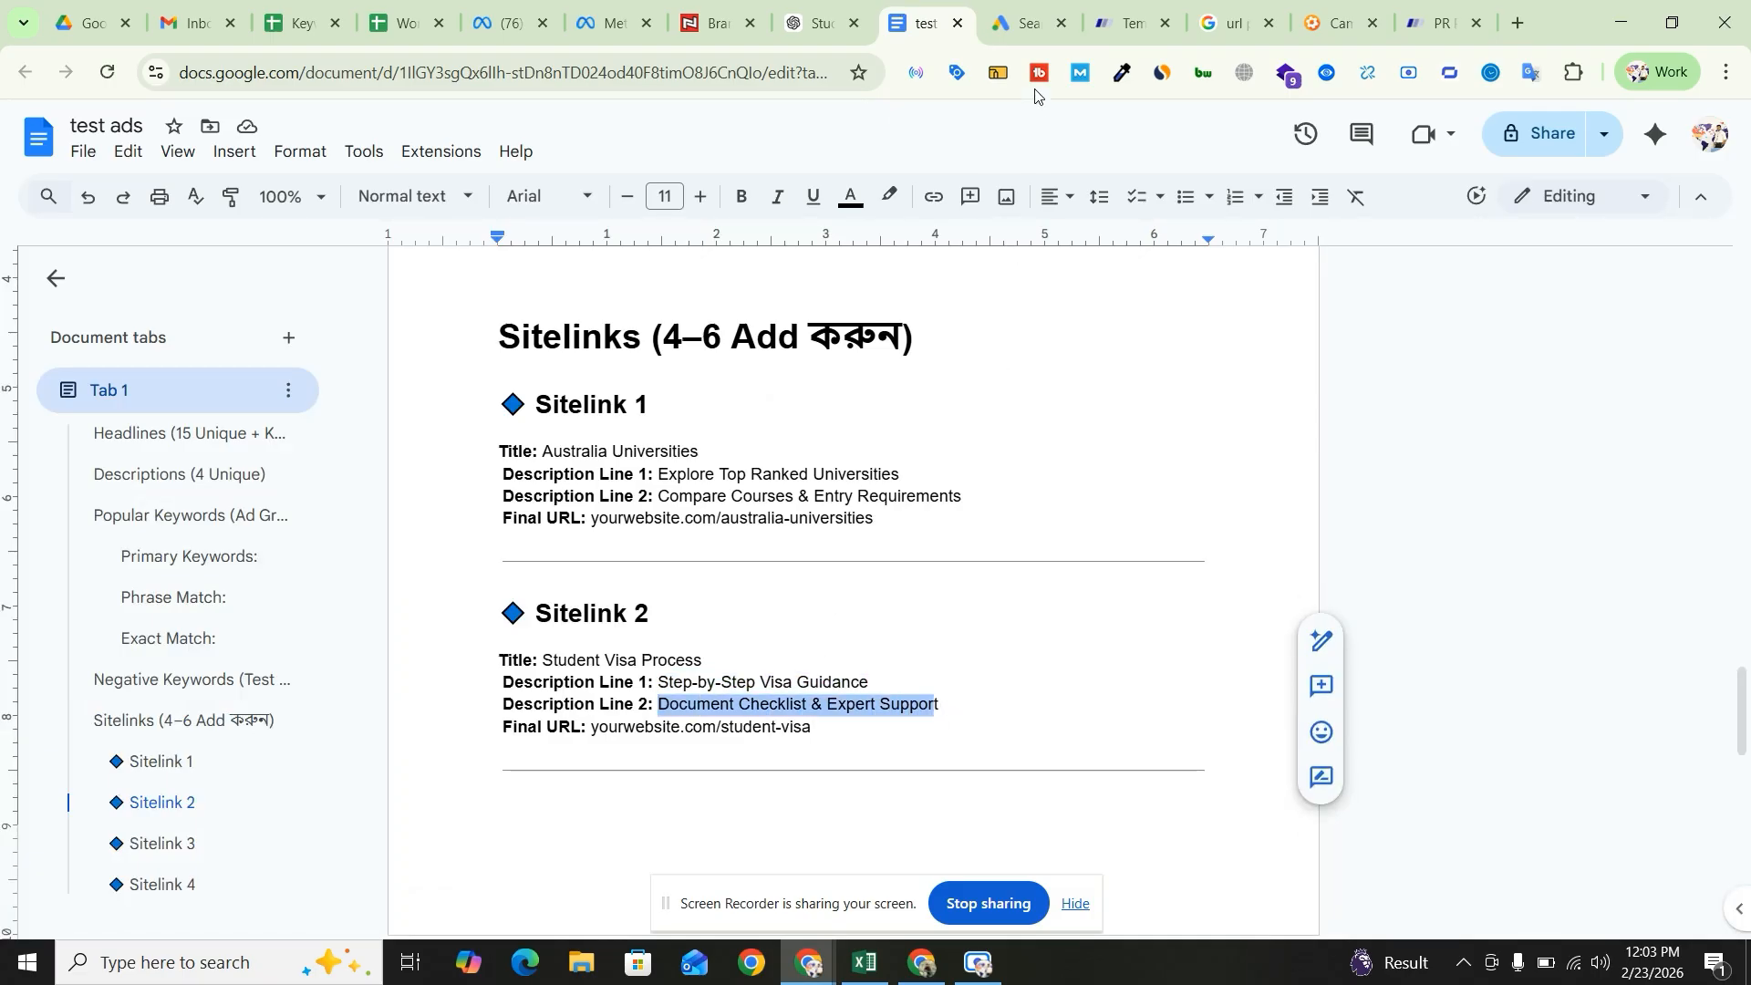
{"action": "left_click", "coordinate": [1023, 23]}
{"action": "left_click", "coordinate": [178, 862]}
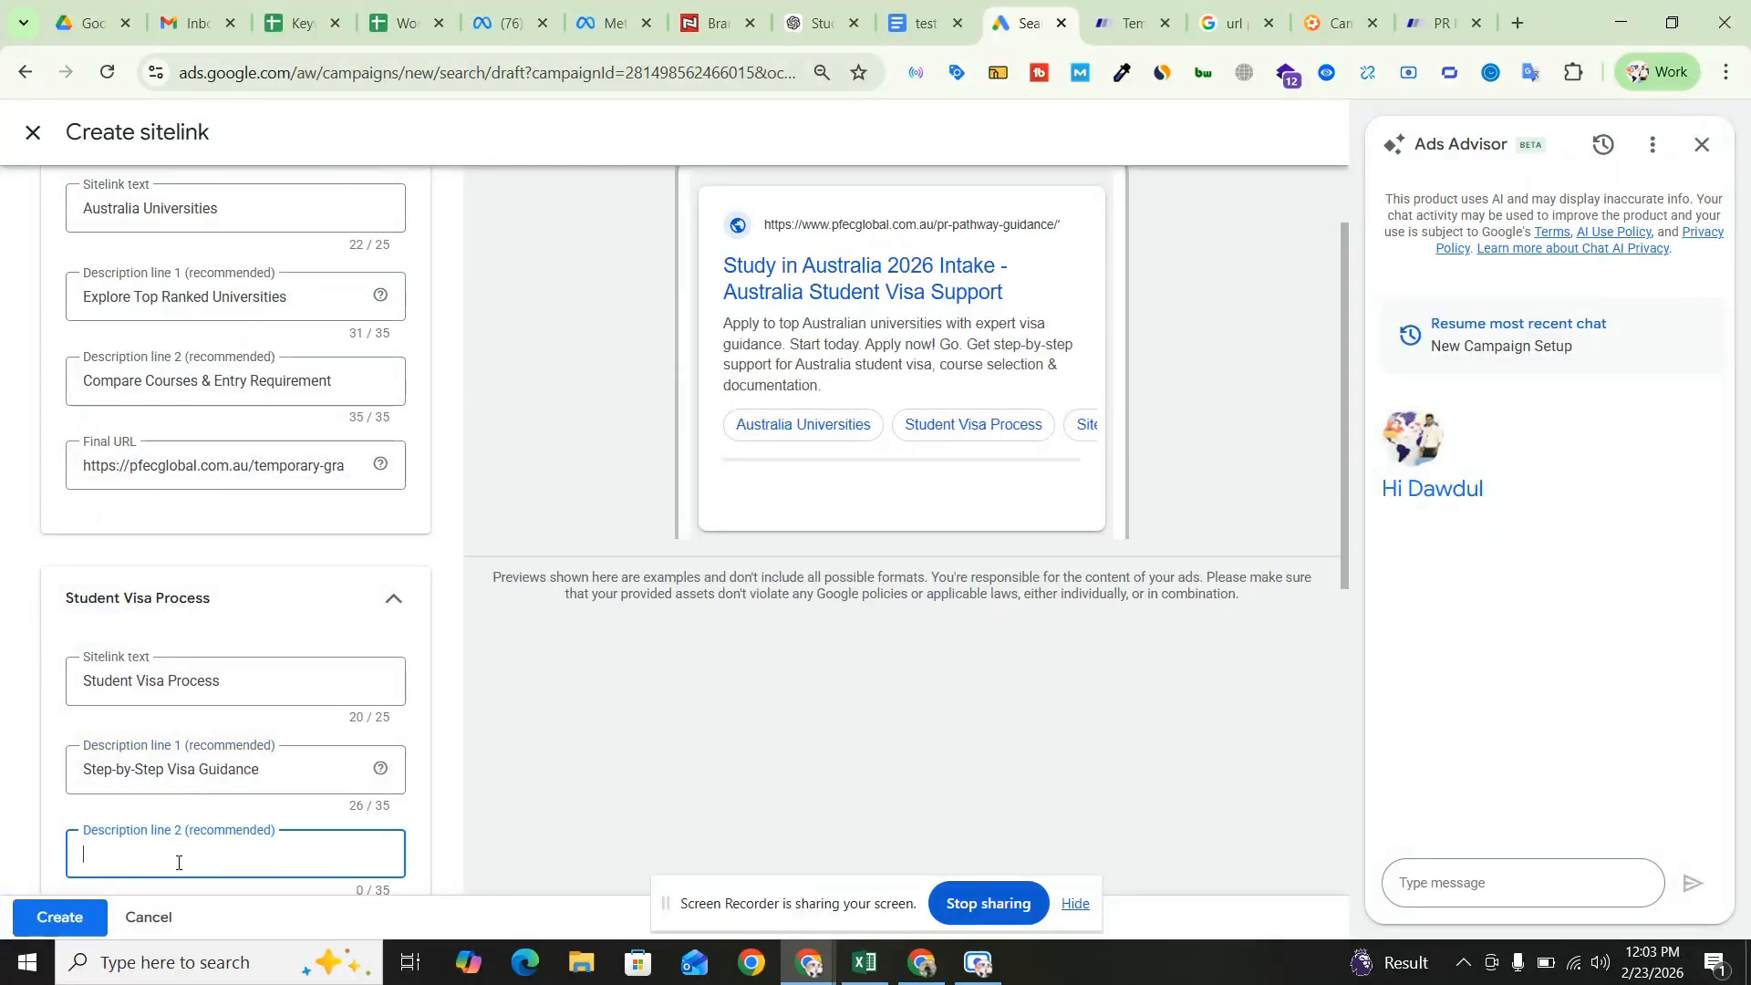
{"action": "key", "text": "ctrl+v"}
{"action": "scroll", "coordinate": [264, 769], "scroll_direction": "down", "scroll_amount": 3}
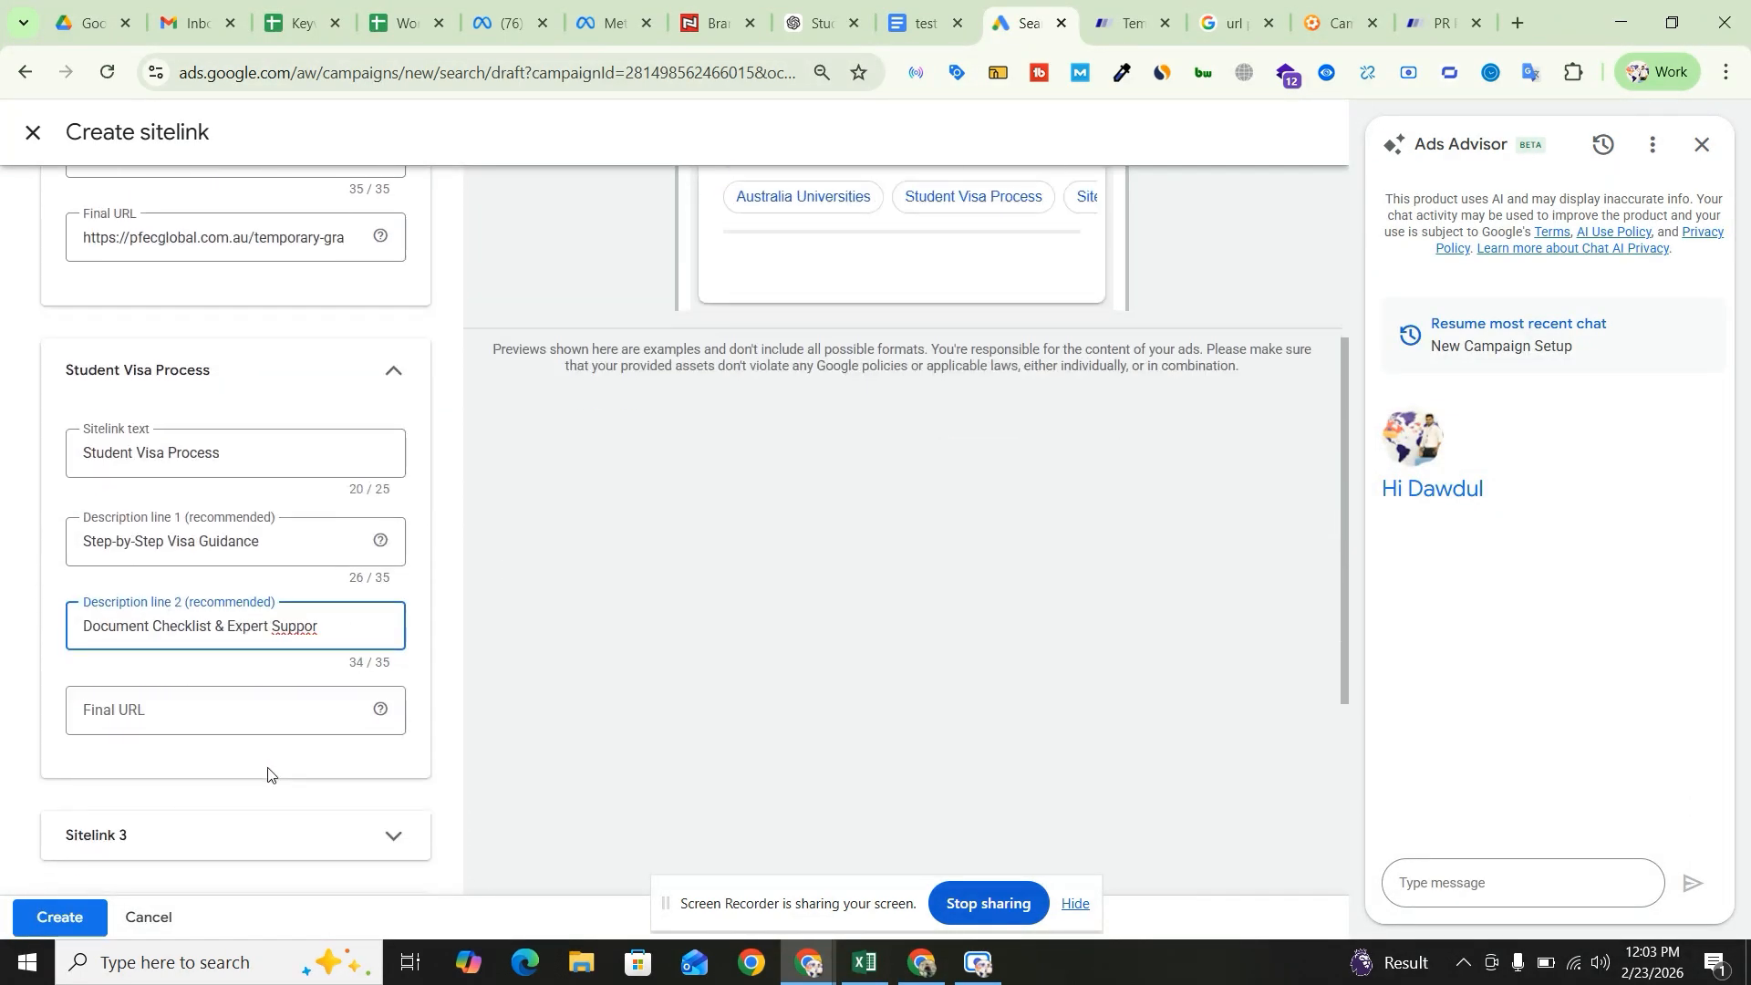
{"action": "left_click", "coordinate": [1117, 5]}
{"action": "left_click", "coordinate": [1016, 144]}
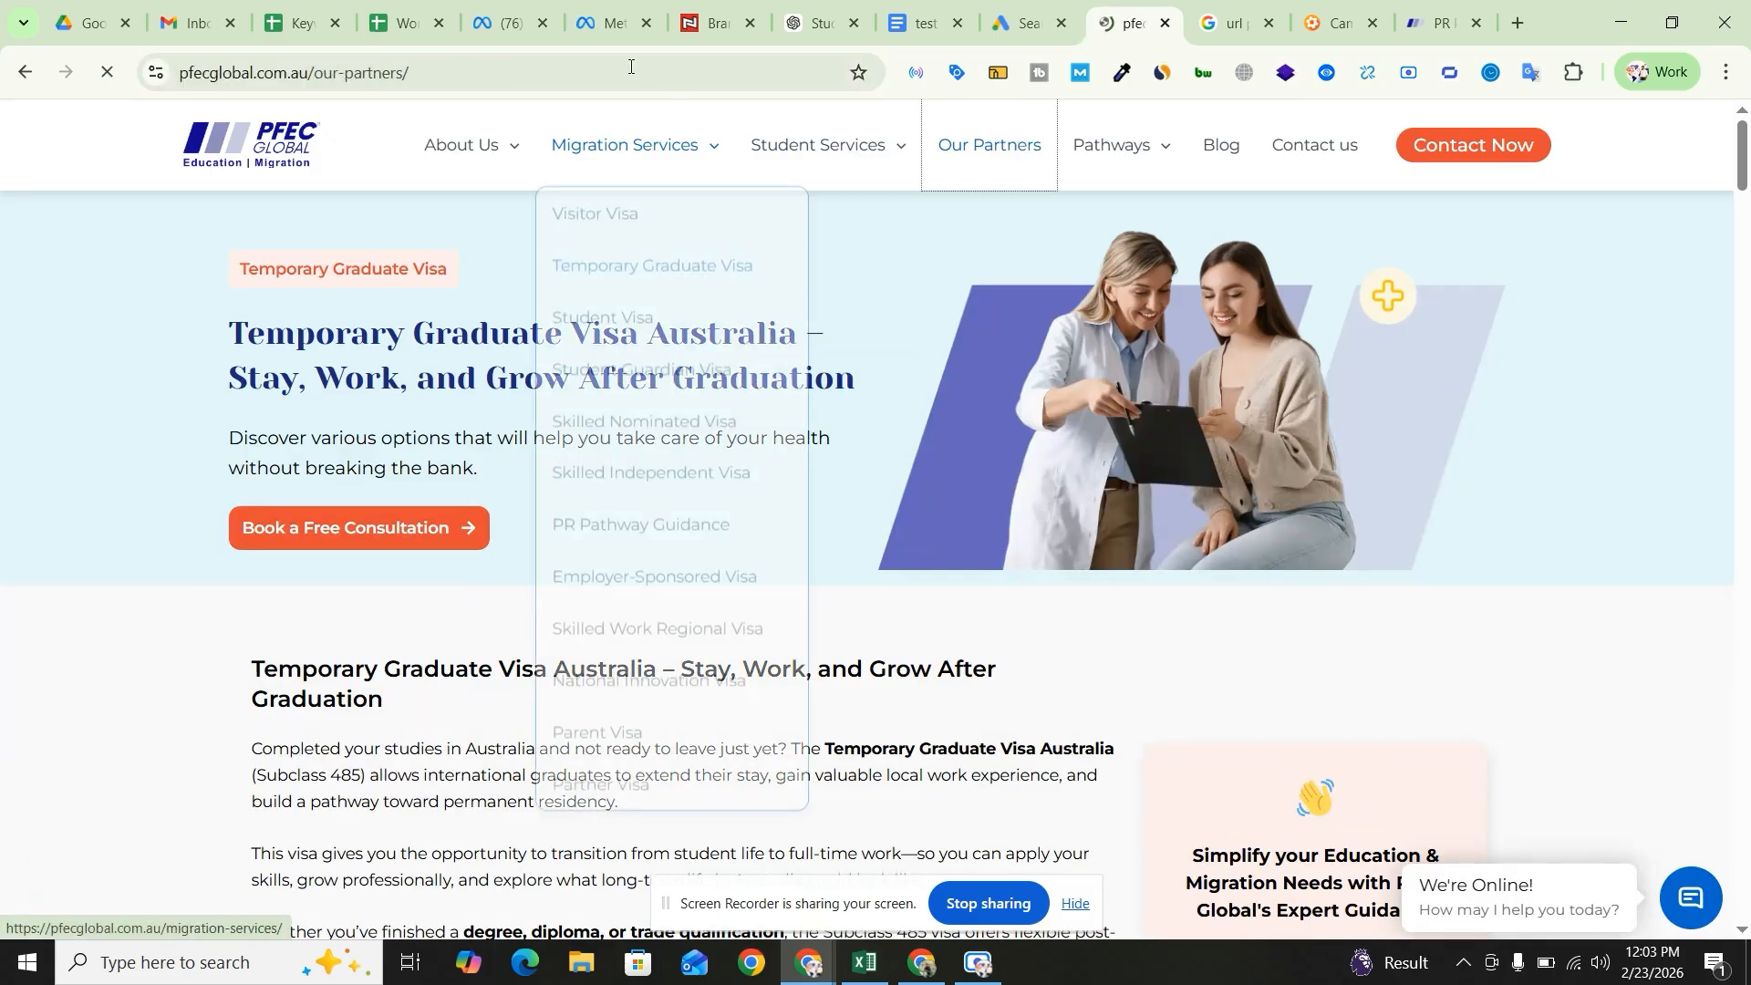
{"action": "left_click", "coordinate": [630, 65]}
{"action": "key", "text": "ctrl+c"}
{"action": "left_click", "coordinate": [1024, 22]}
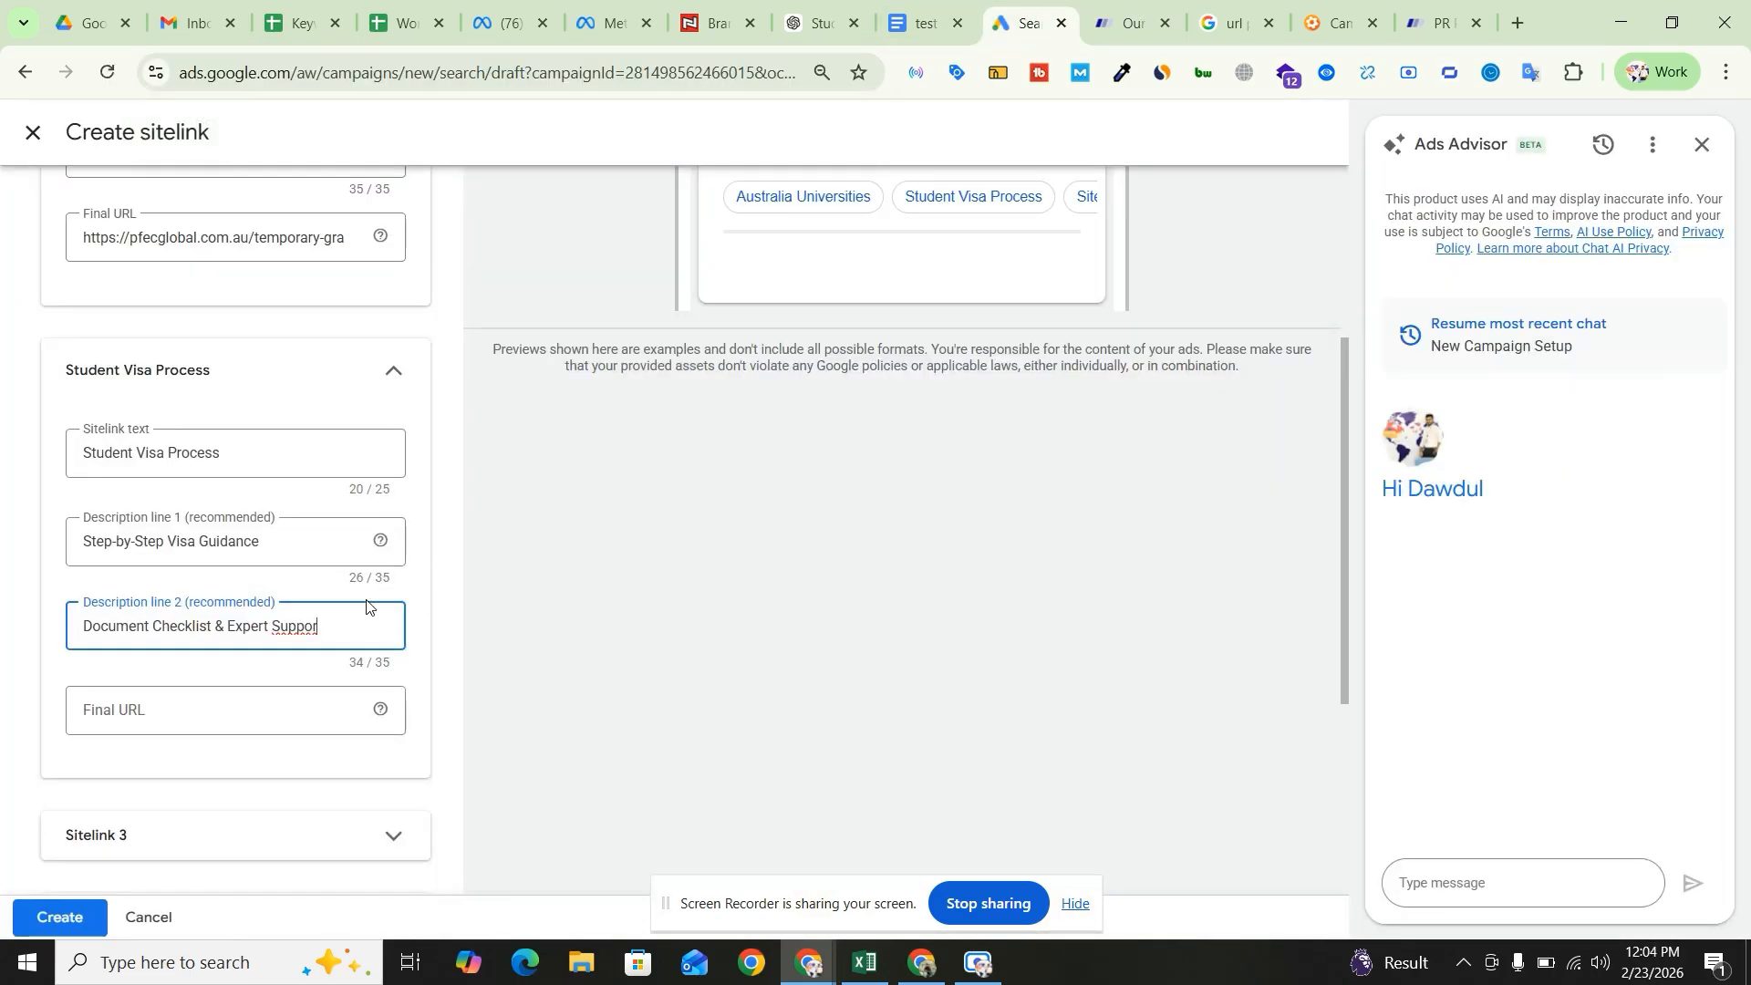
{"action": "left_click", "coordinate": [226, 708]}
{"action": "key", "text": "ctrl+v"}
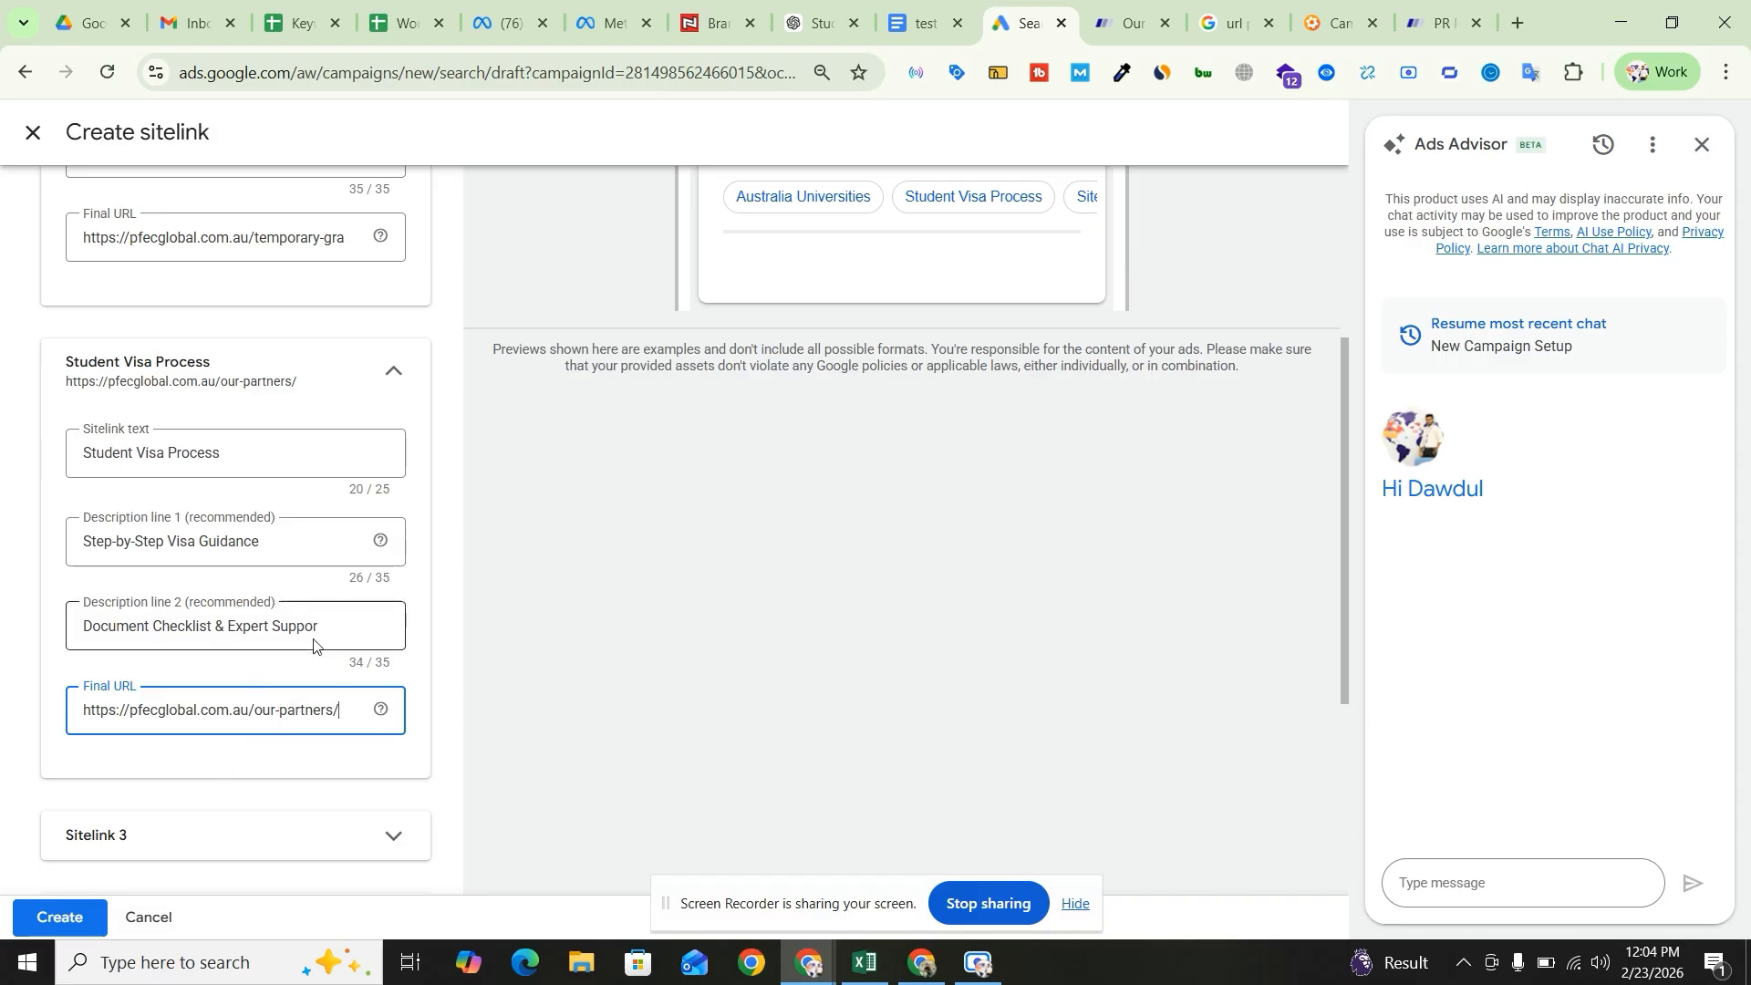
- Expand Sitelink 3 and fill its sitelink text with the document's title "Scholarships Available"
{"action": "scroll", "coordinate": [282, 707], "scroll_direction": "down", "scroll_amount": 3}
{"action": "left_click", "coordinate": [283, 606]}
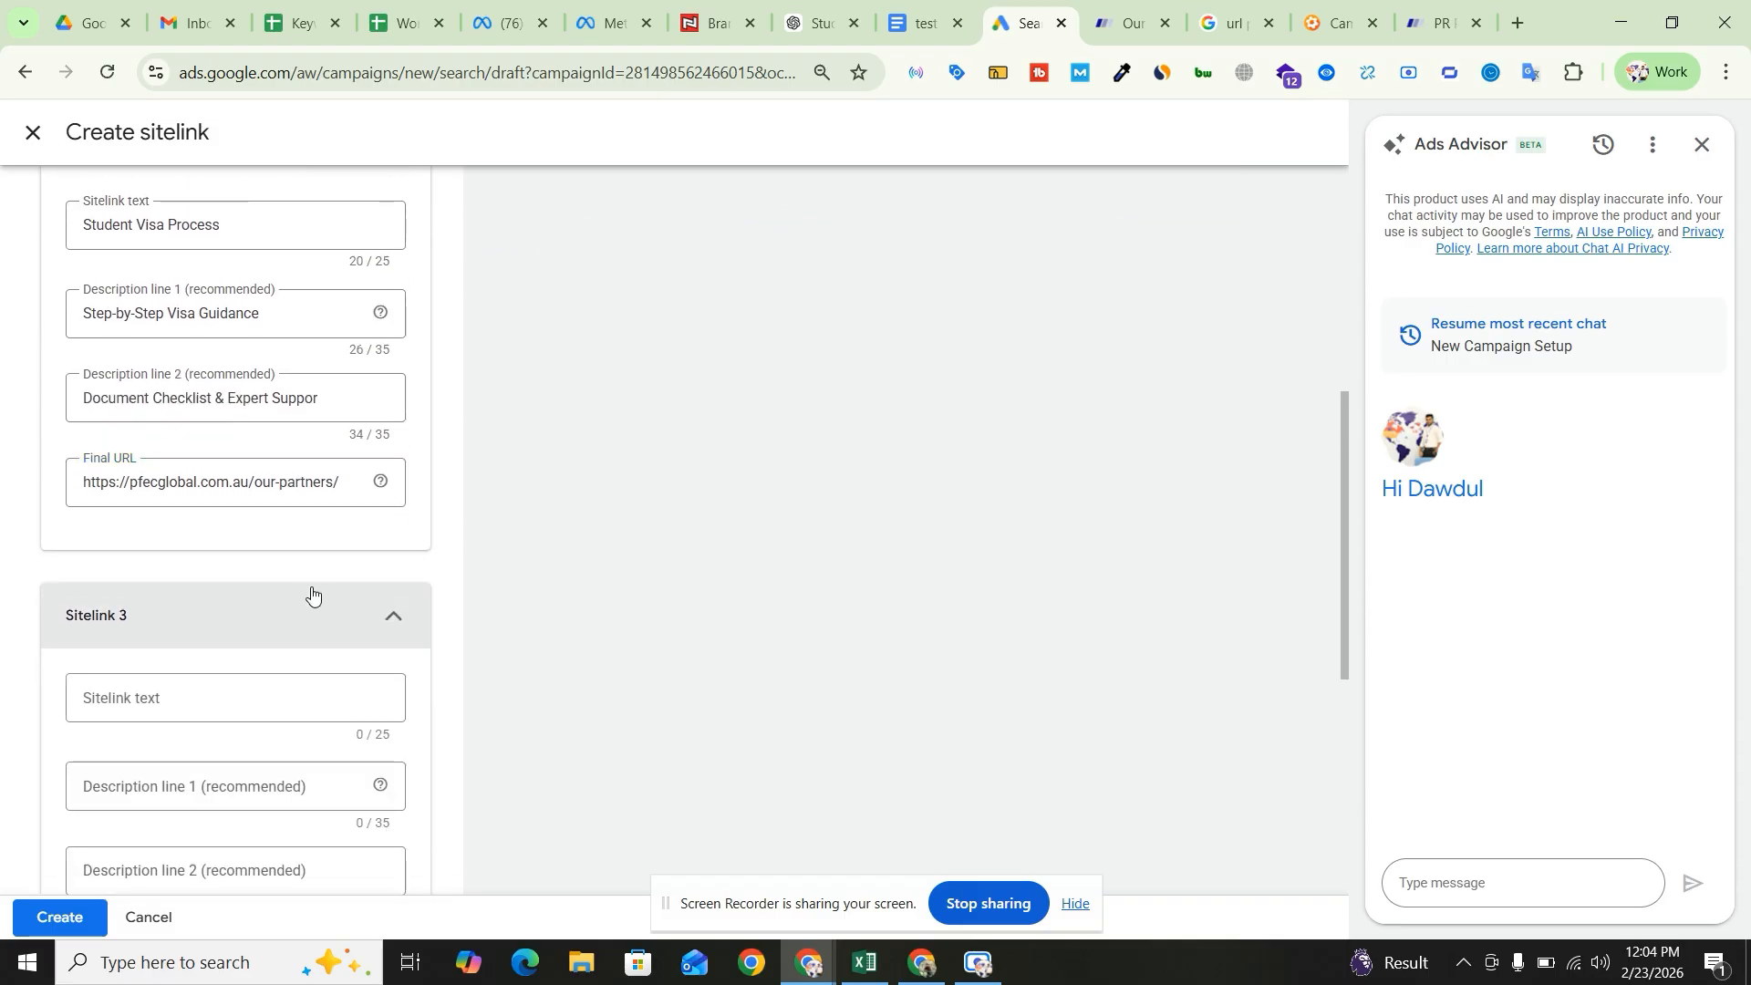
{"action": "scroll", "coordinate": [301, 611], "scroll_direction": "down", "scroll_amount": 1}
{"action": "left_click", "coordinate": [909, 4]}
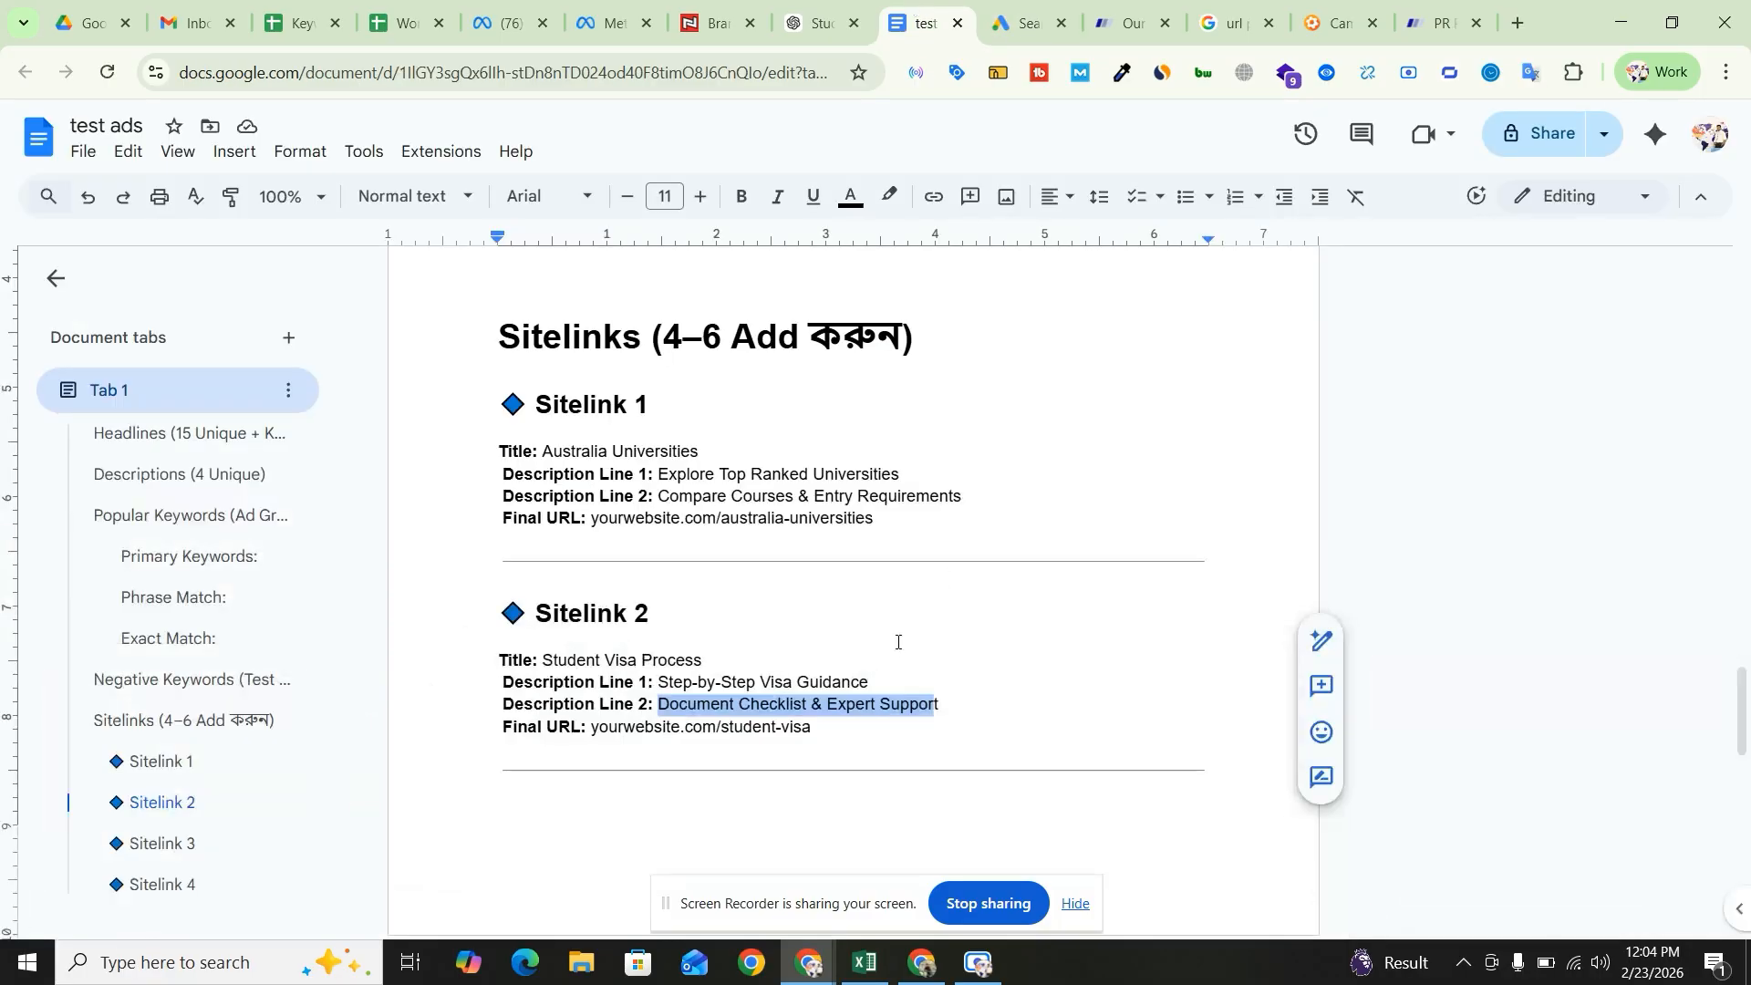
{"action": "scroll", "coordinate": [891, 665], "scroll_direction": "down", "scroll_amount": 5}
{"action": "left_click_drag", "start_coordinate": [709, 663], "coordinate": [547, 667]}
{"action": "key", "text": "ctrl+c"}
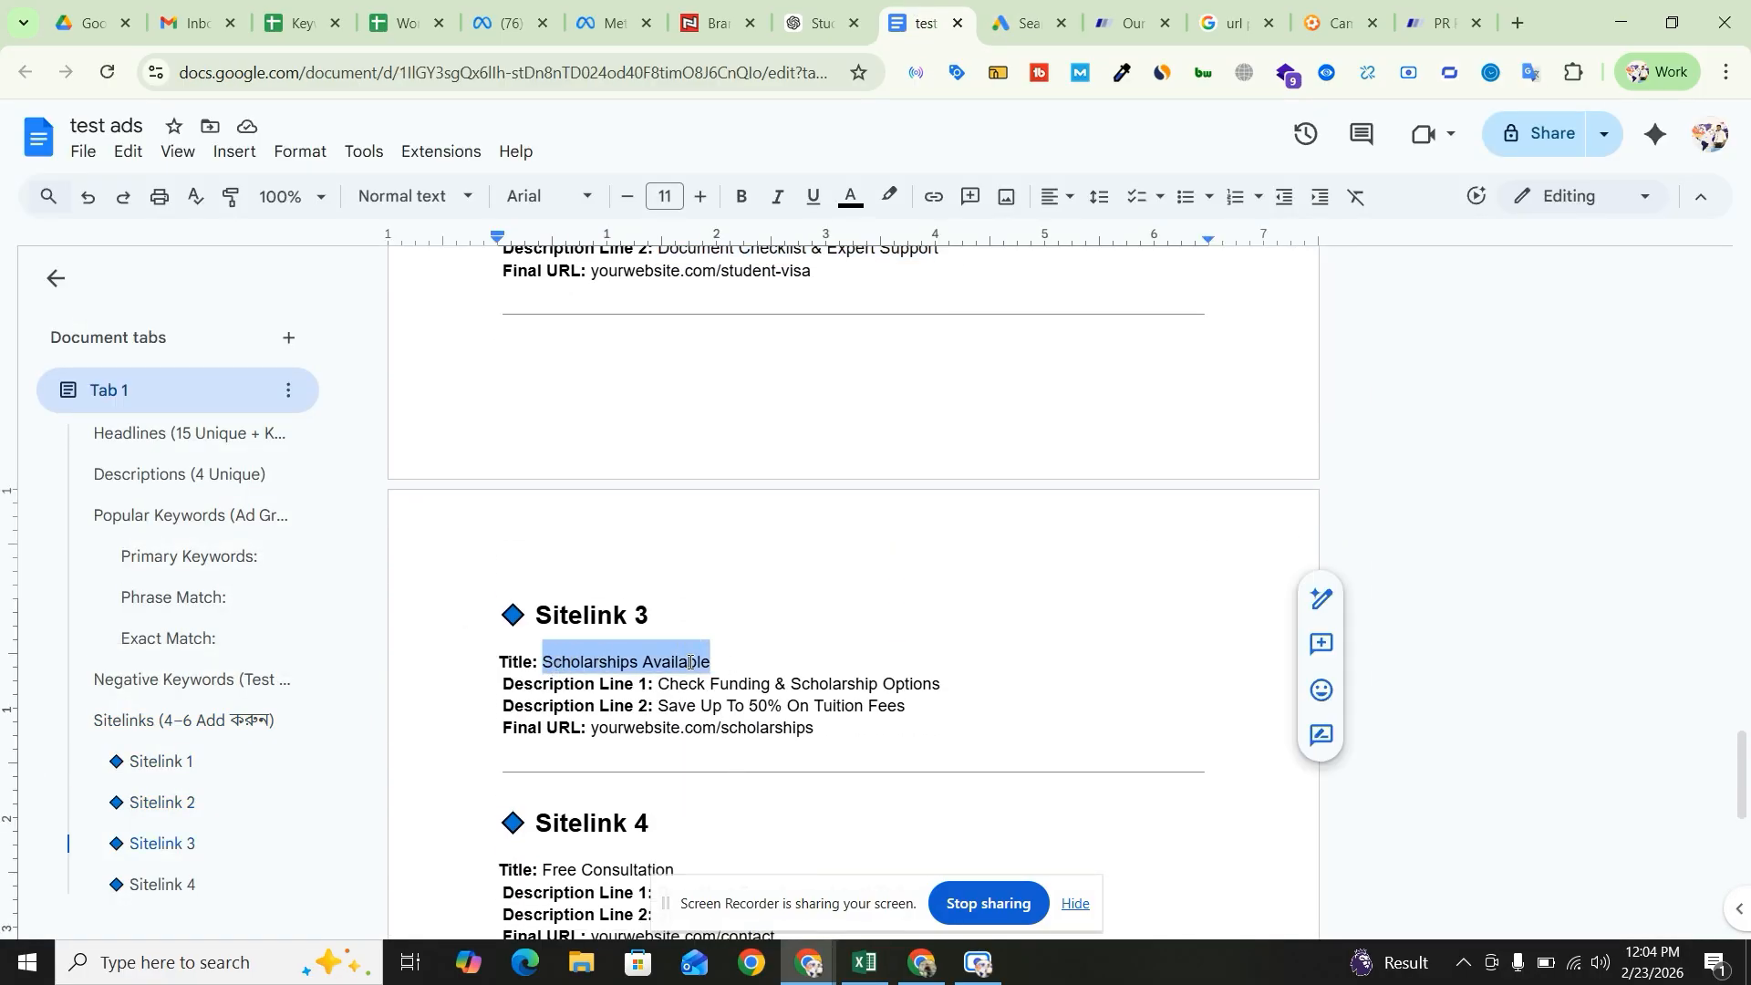
{"action": "left_click", "coordinate": [821, 22]}
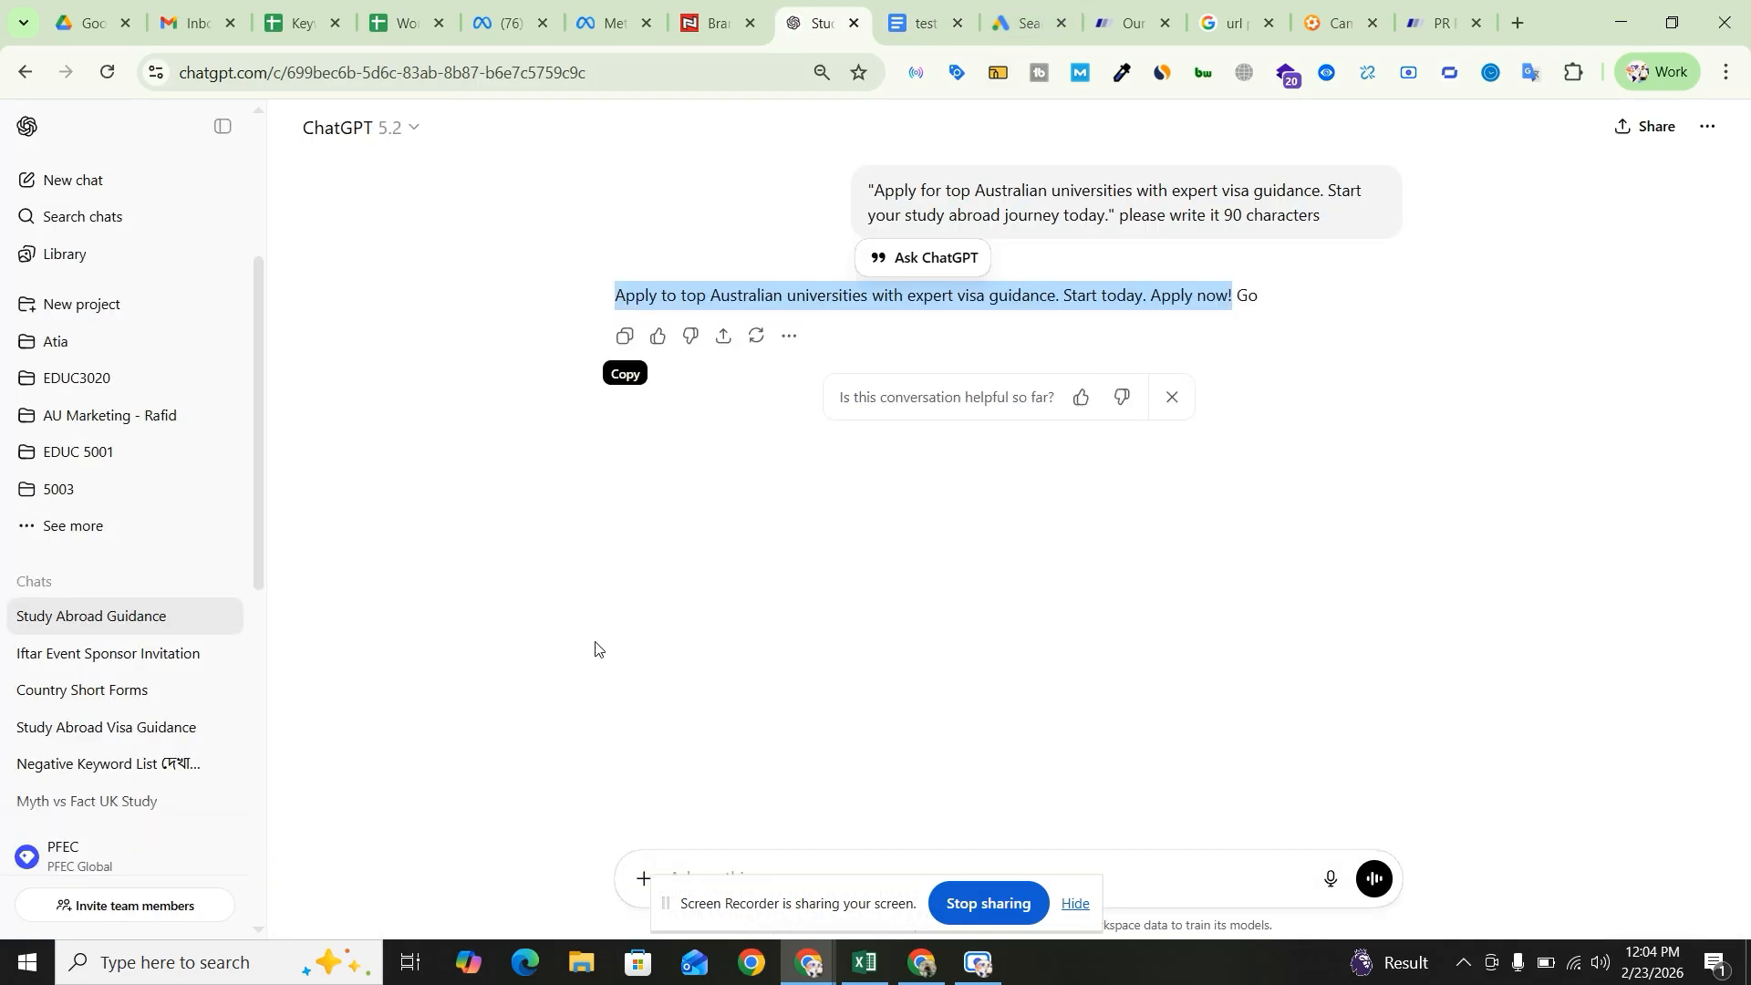
{"action": "left_click", "coordinate": [1026, 22]}
{"action": "left_click", "coordinate": [298, 580]}
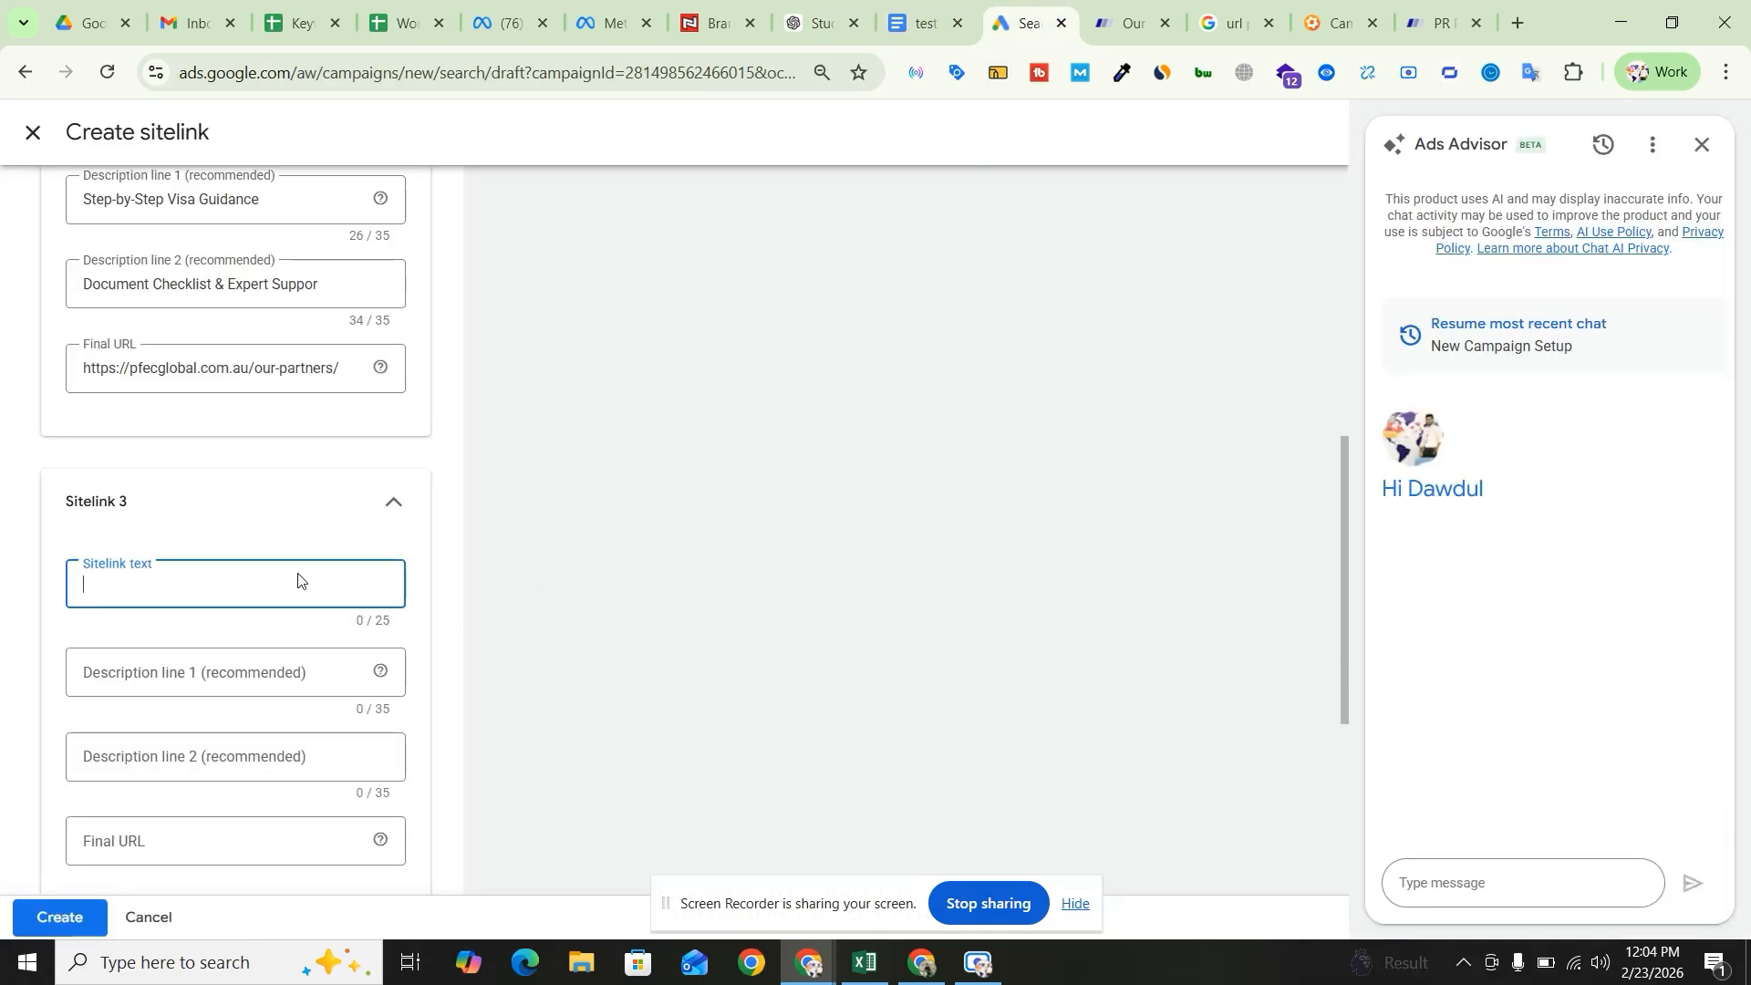
{"action": "key", "text": "ctrl+v"}
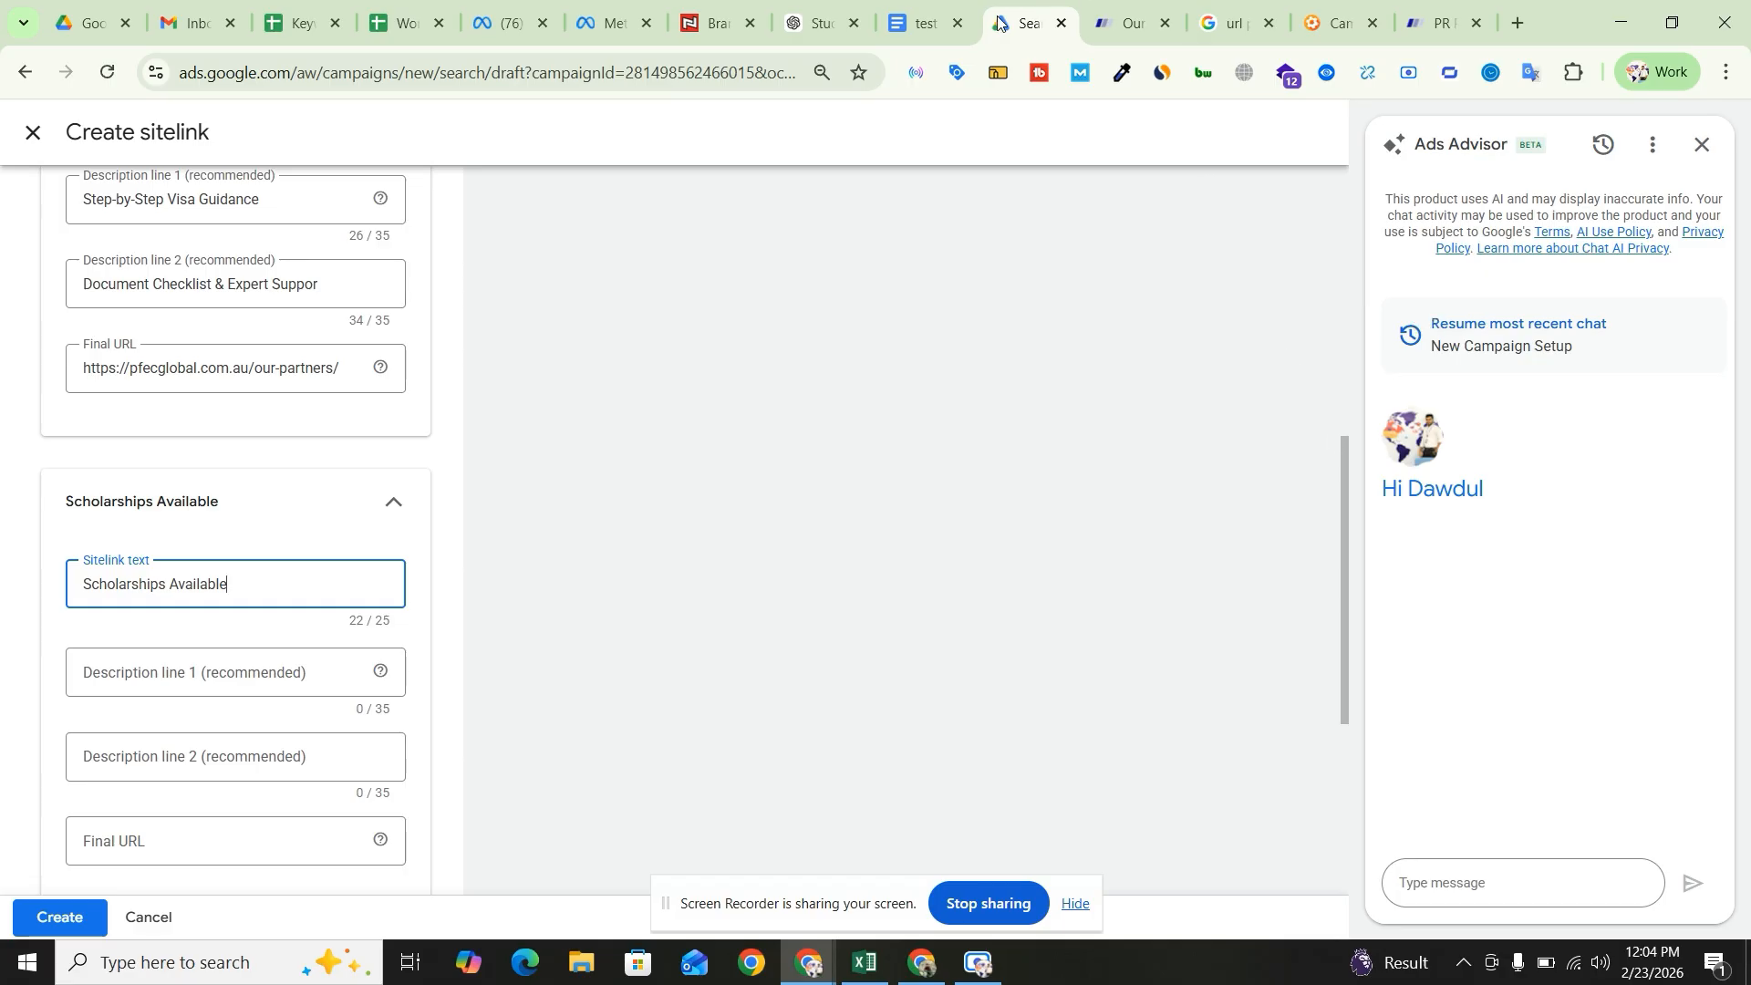
- Fill description line 1 of the third sitelink with "Check Funding & Scholarship Options" copied from the document's Sitelink 3 section
{"action": "left_click", "coordinate": [899, 11]}
{"action": "key", "text": "Right"}
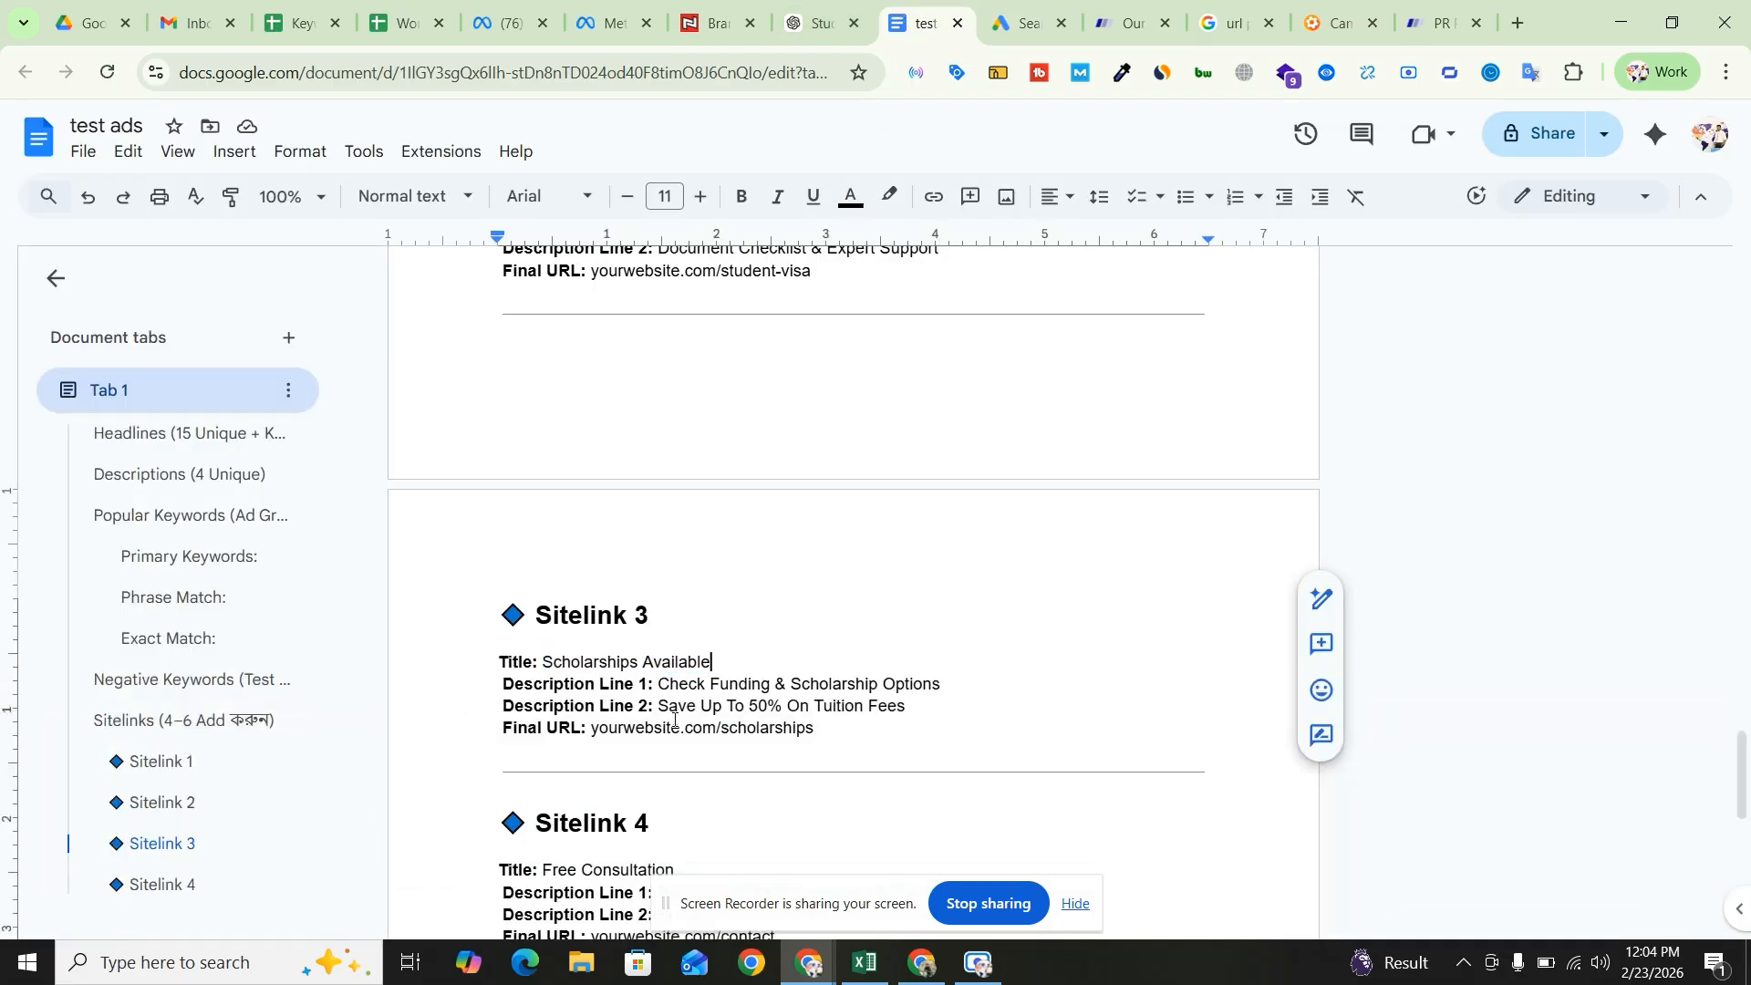
{"action": "left_click_drag", "start_coordinate": [659, 686], "coordinate": [944, 691]}
{"action": "key", "text": "ctrl+c"}
{"action": "left_click", "coordinate": [1025, 23]}
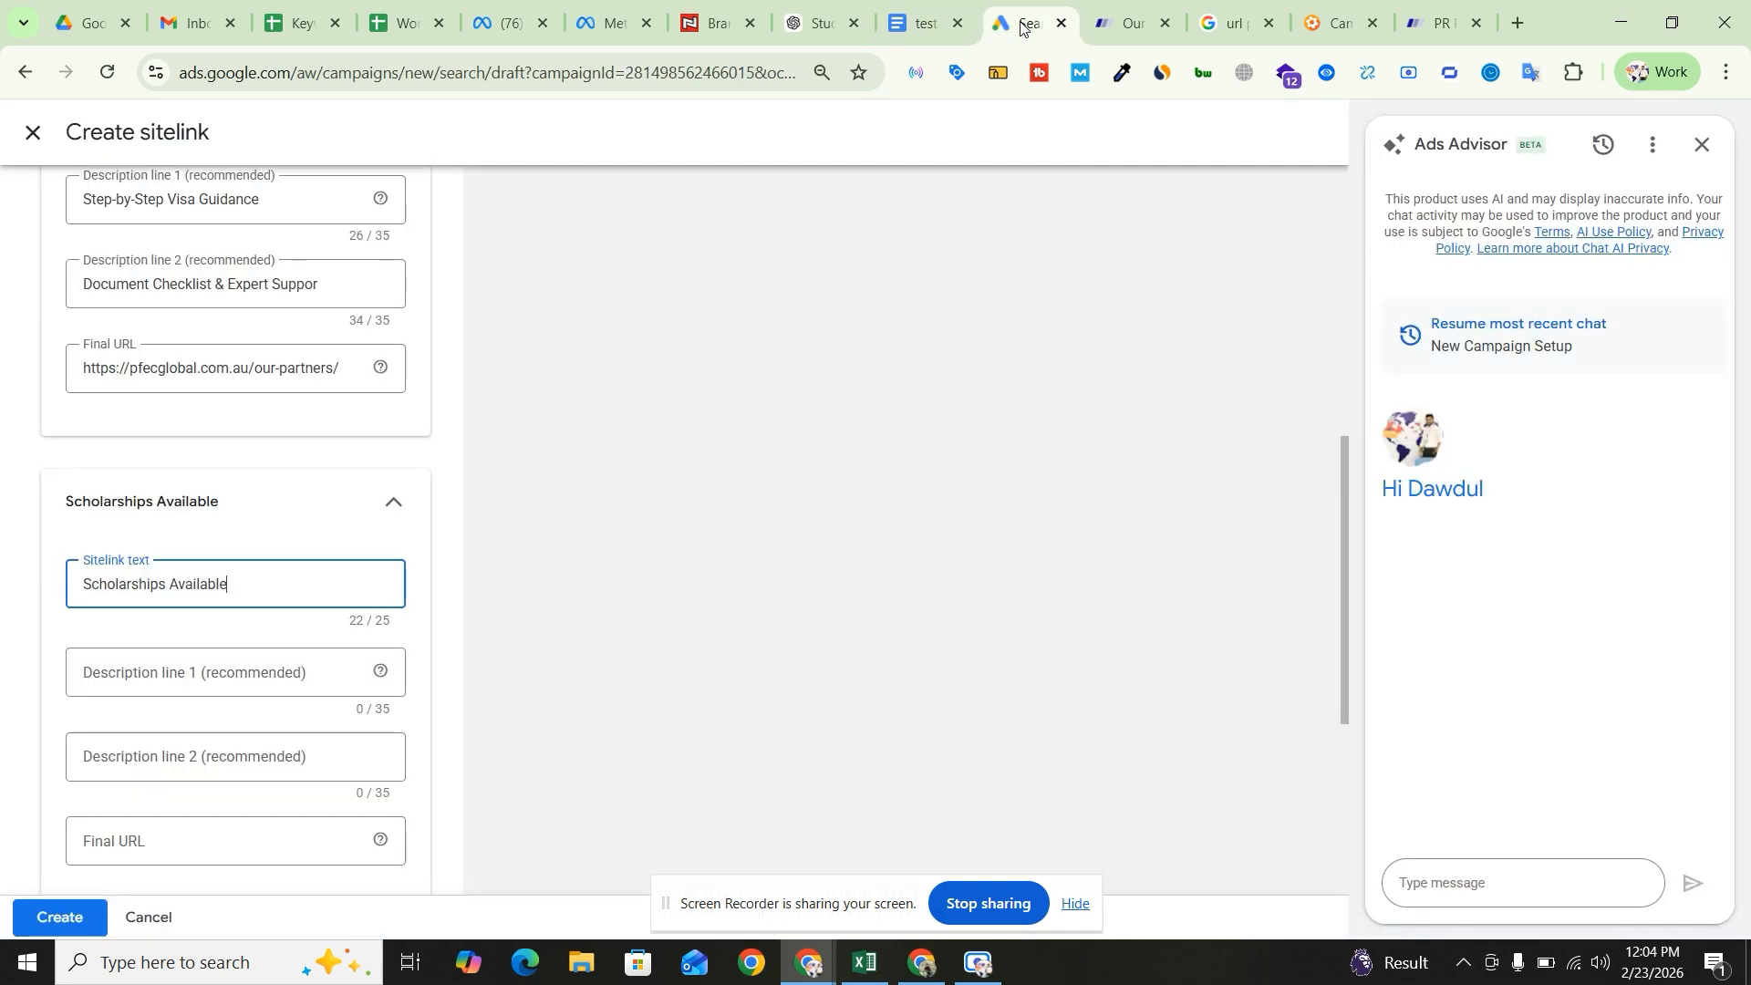
{"action": "left_click", "coordinate": [214, 673]}
{"action": "key", "text": "ctrl+v"}
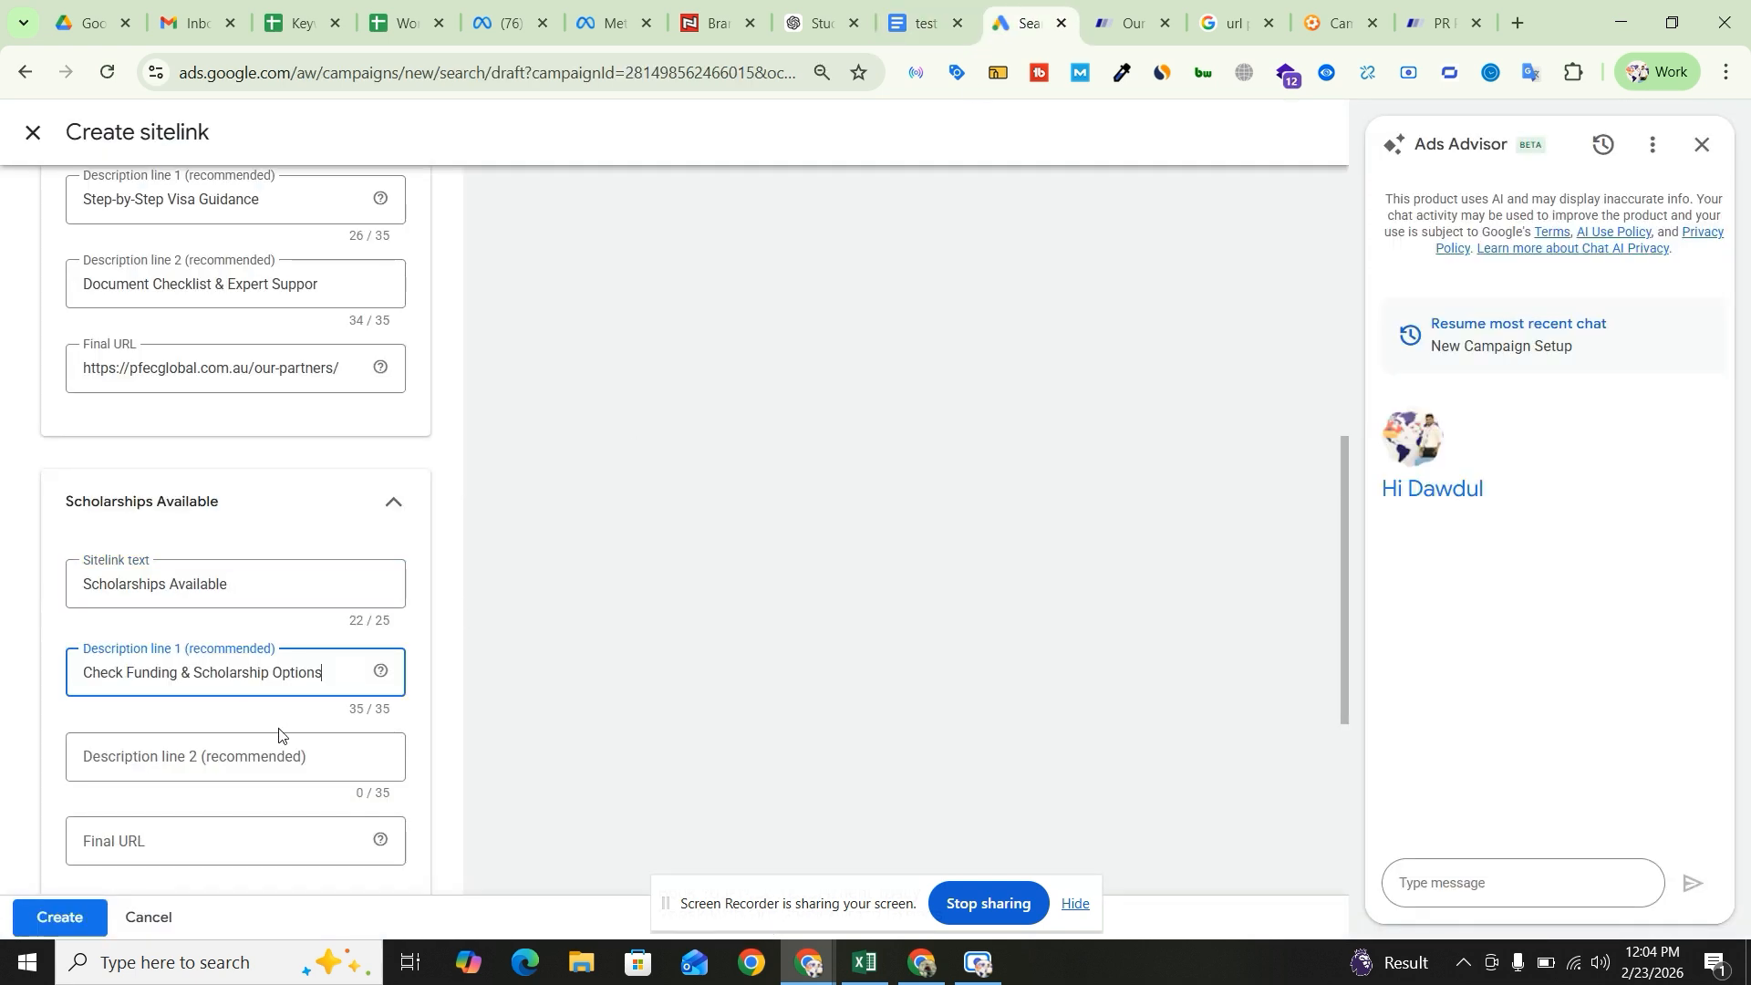
- Fill description line 2 of the third sitelink with the document's "Save Up To 50% On Tuition Fees"
{"action": "left_click", "coordinate": [923, 22]}
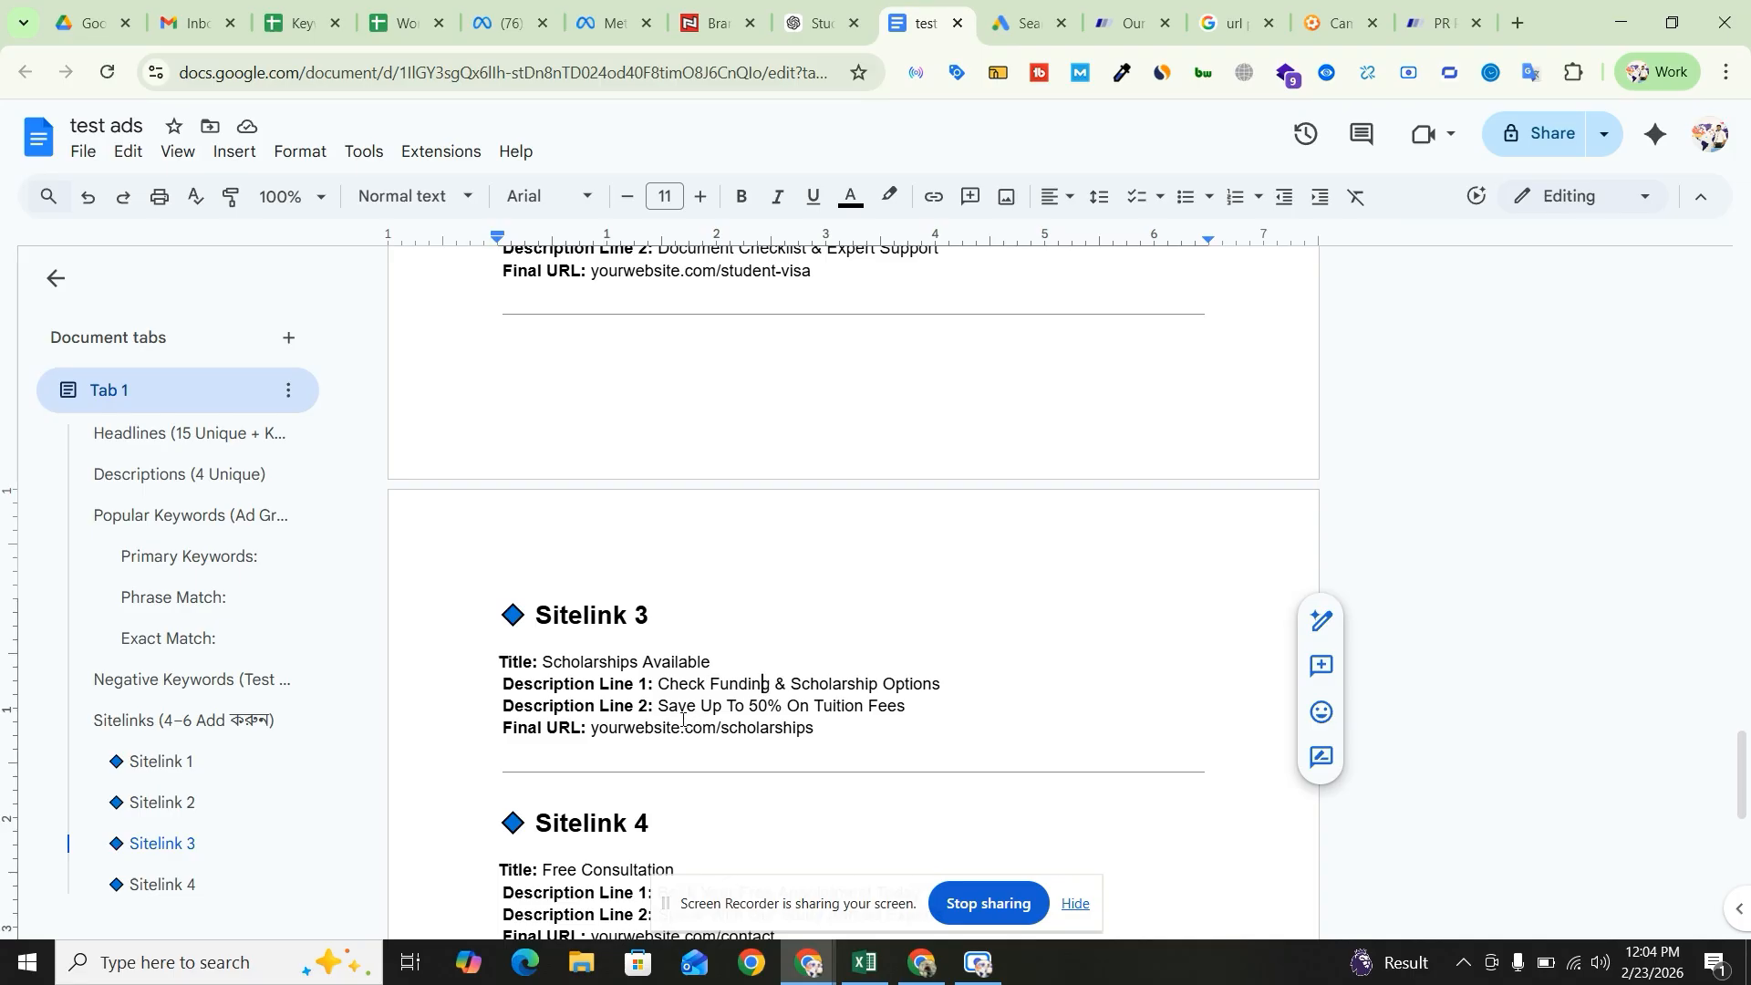
{"action": "left_click_drag", "start_coordinate": [660, 717], "coordinate": [907, 712]}
{"action": "key", "text": "ctrl+c"}
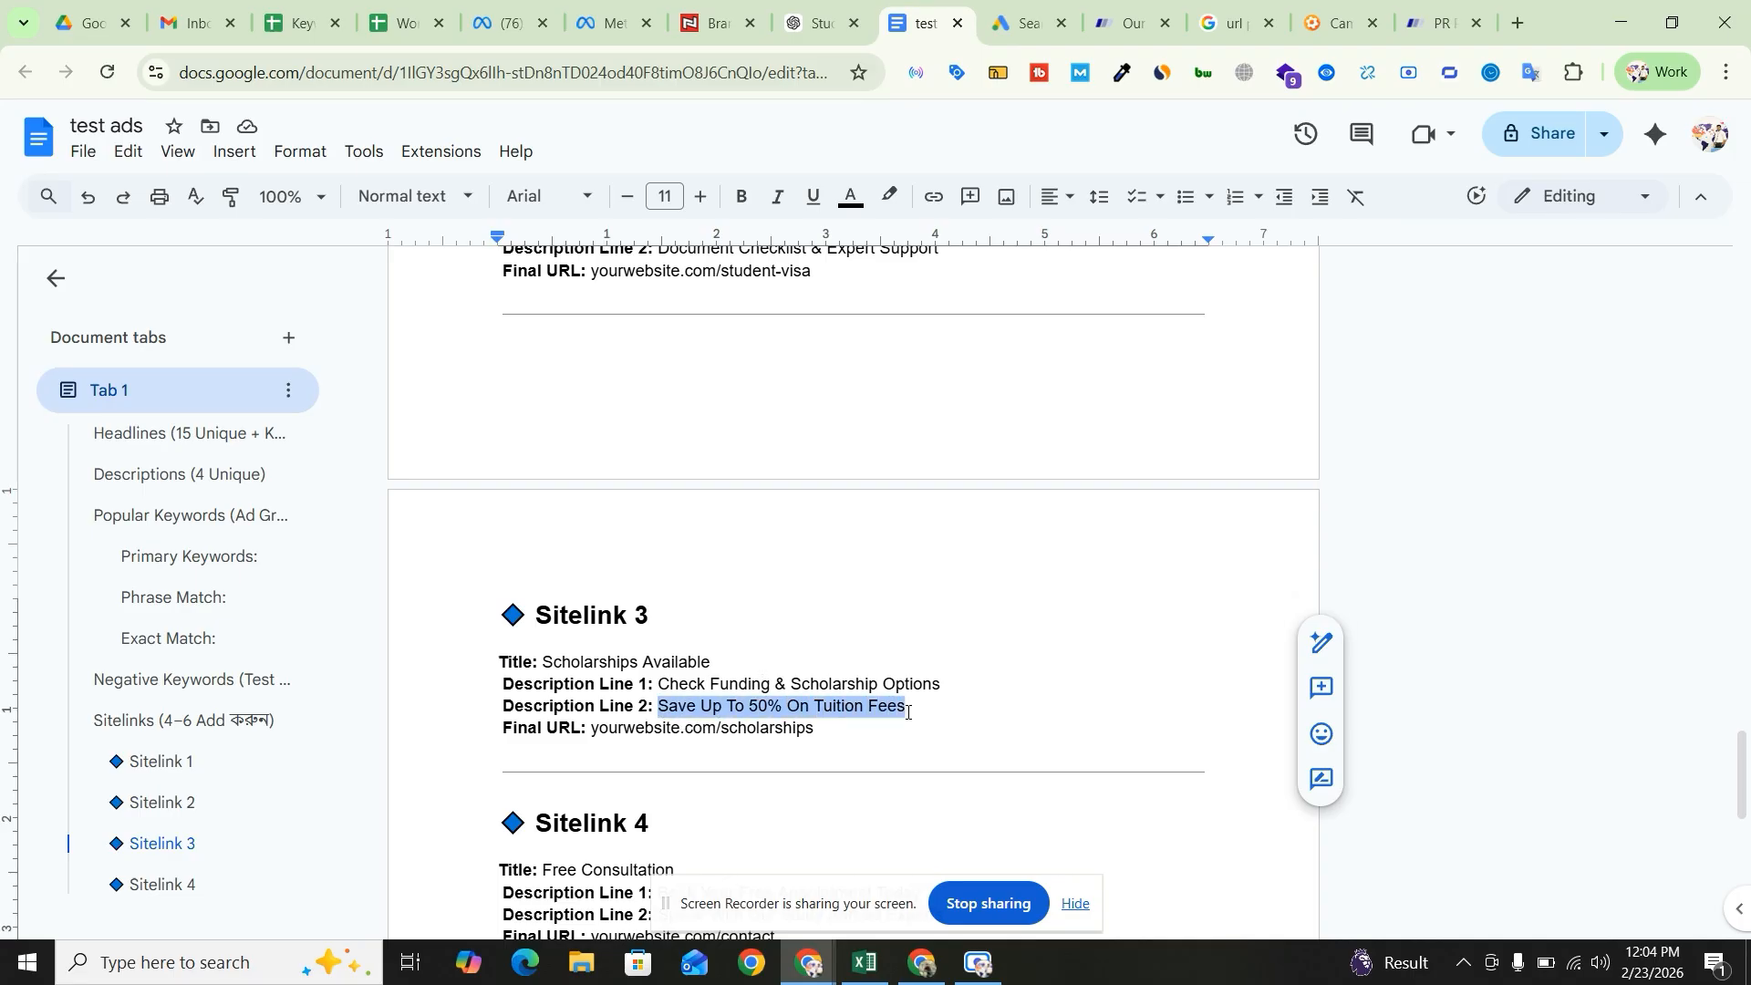
{"action": "left_click", "coordinate": [1026, 23]}
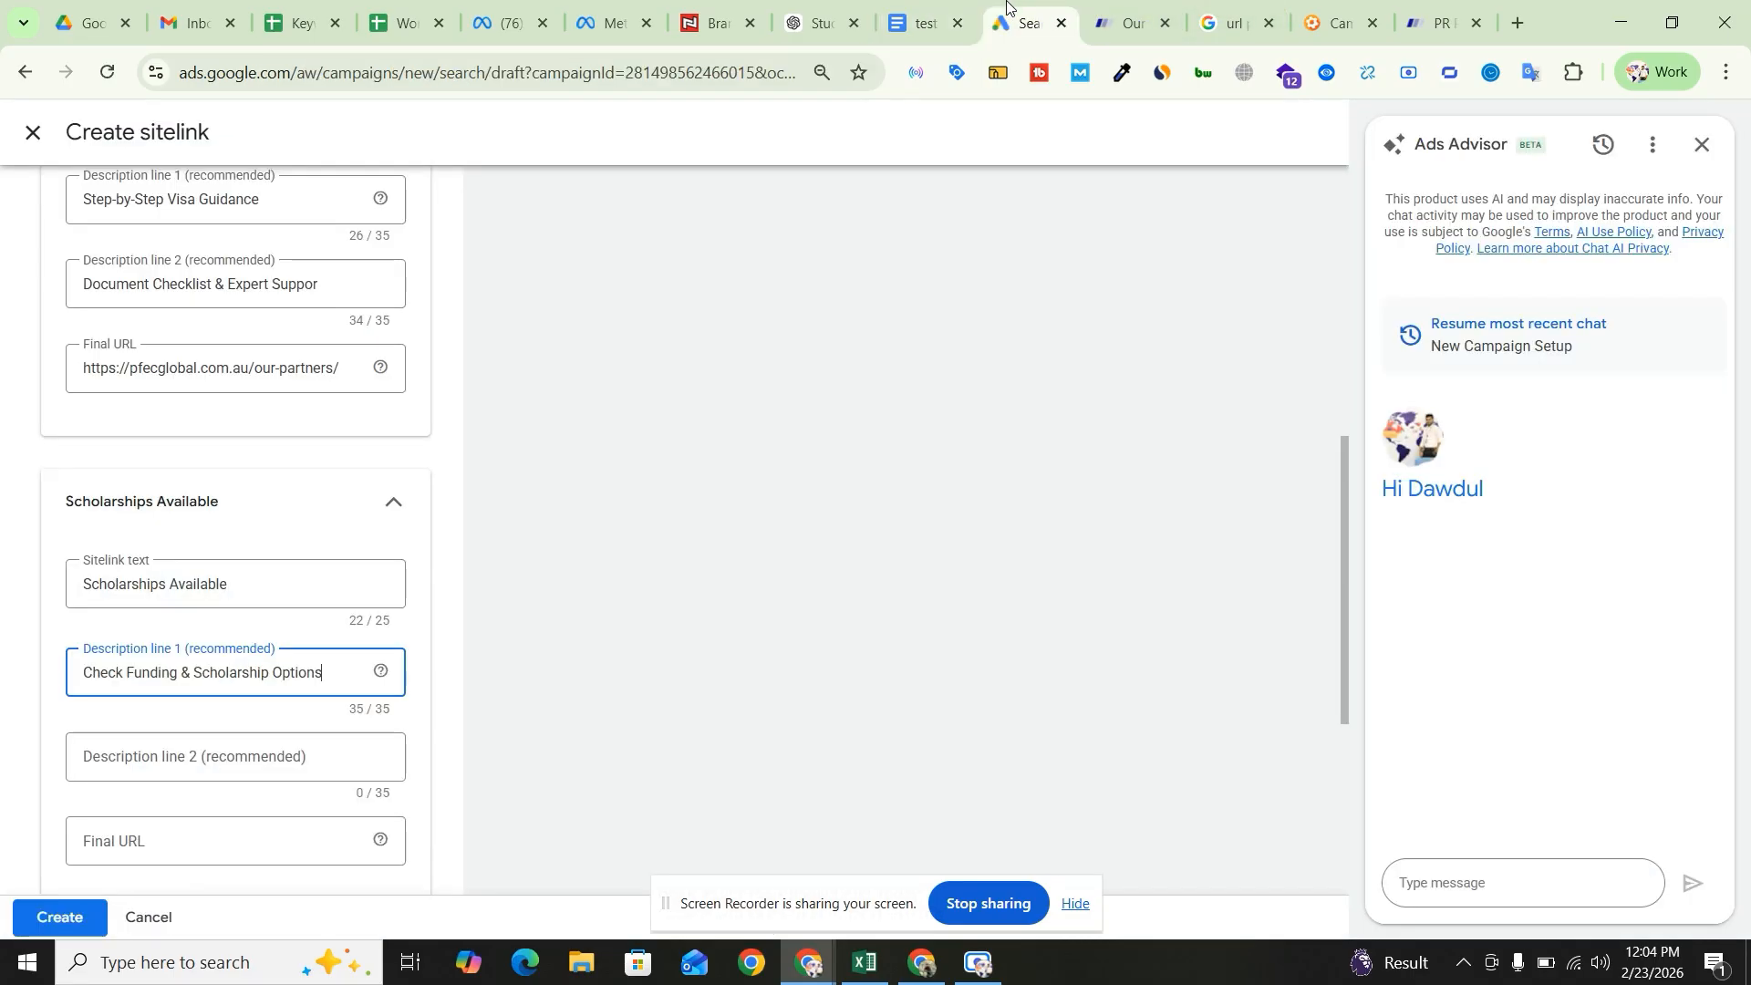
{"action": "left_click", "coordinate": [220, 755]}
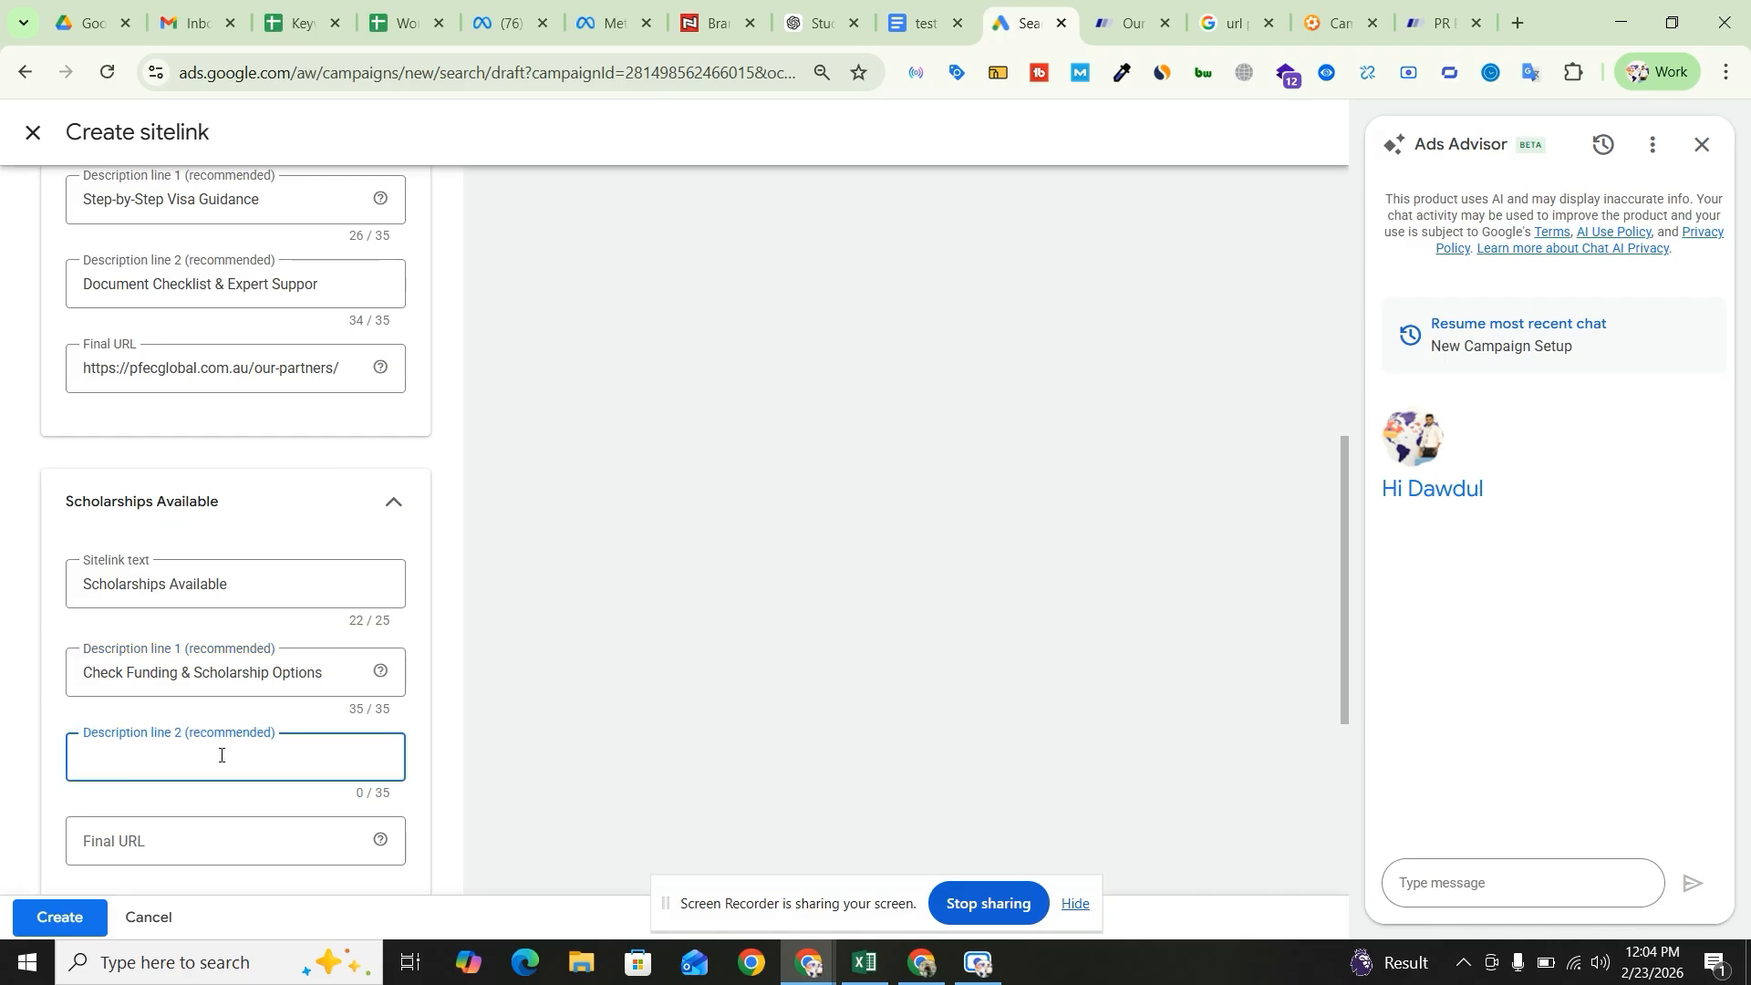
{"action": "key", "text": "ctrl+v"}
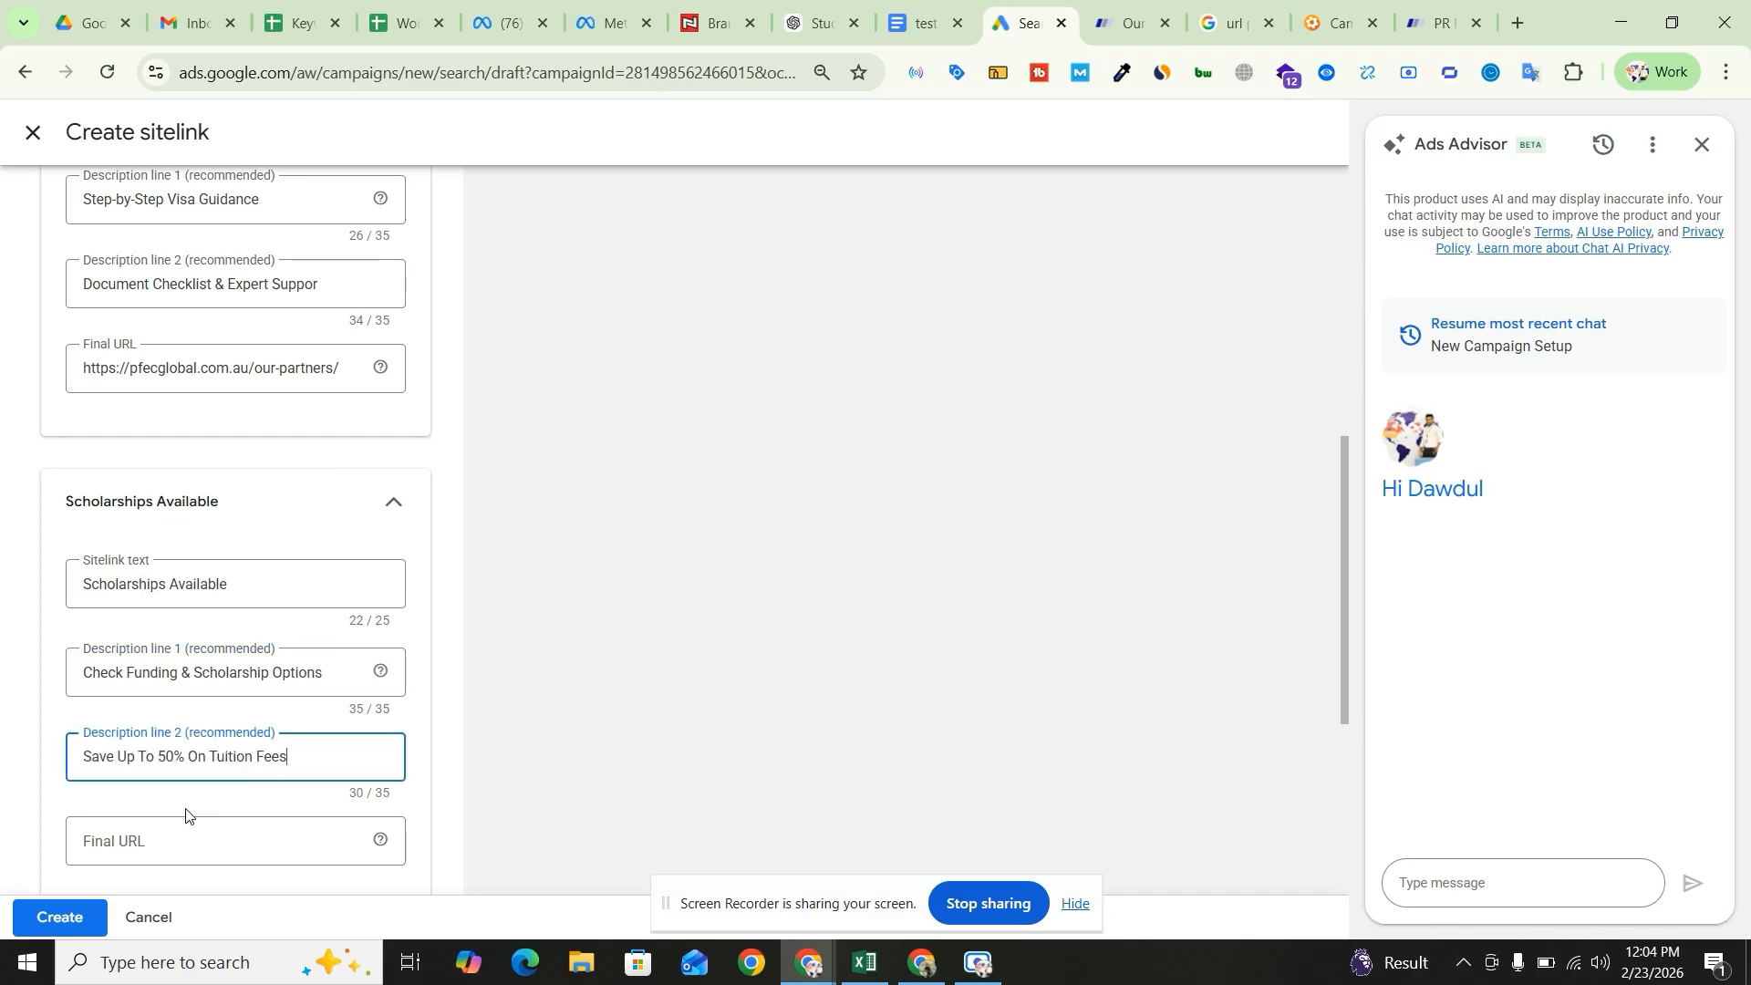
{"action": "left_click", "coordinate": [924, 23]}
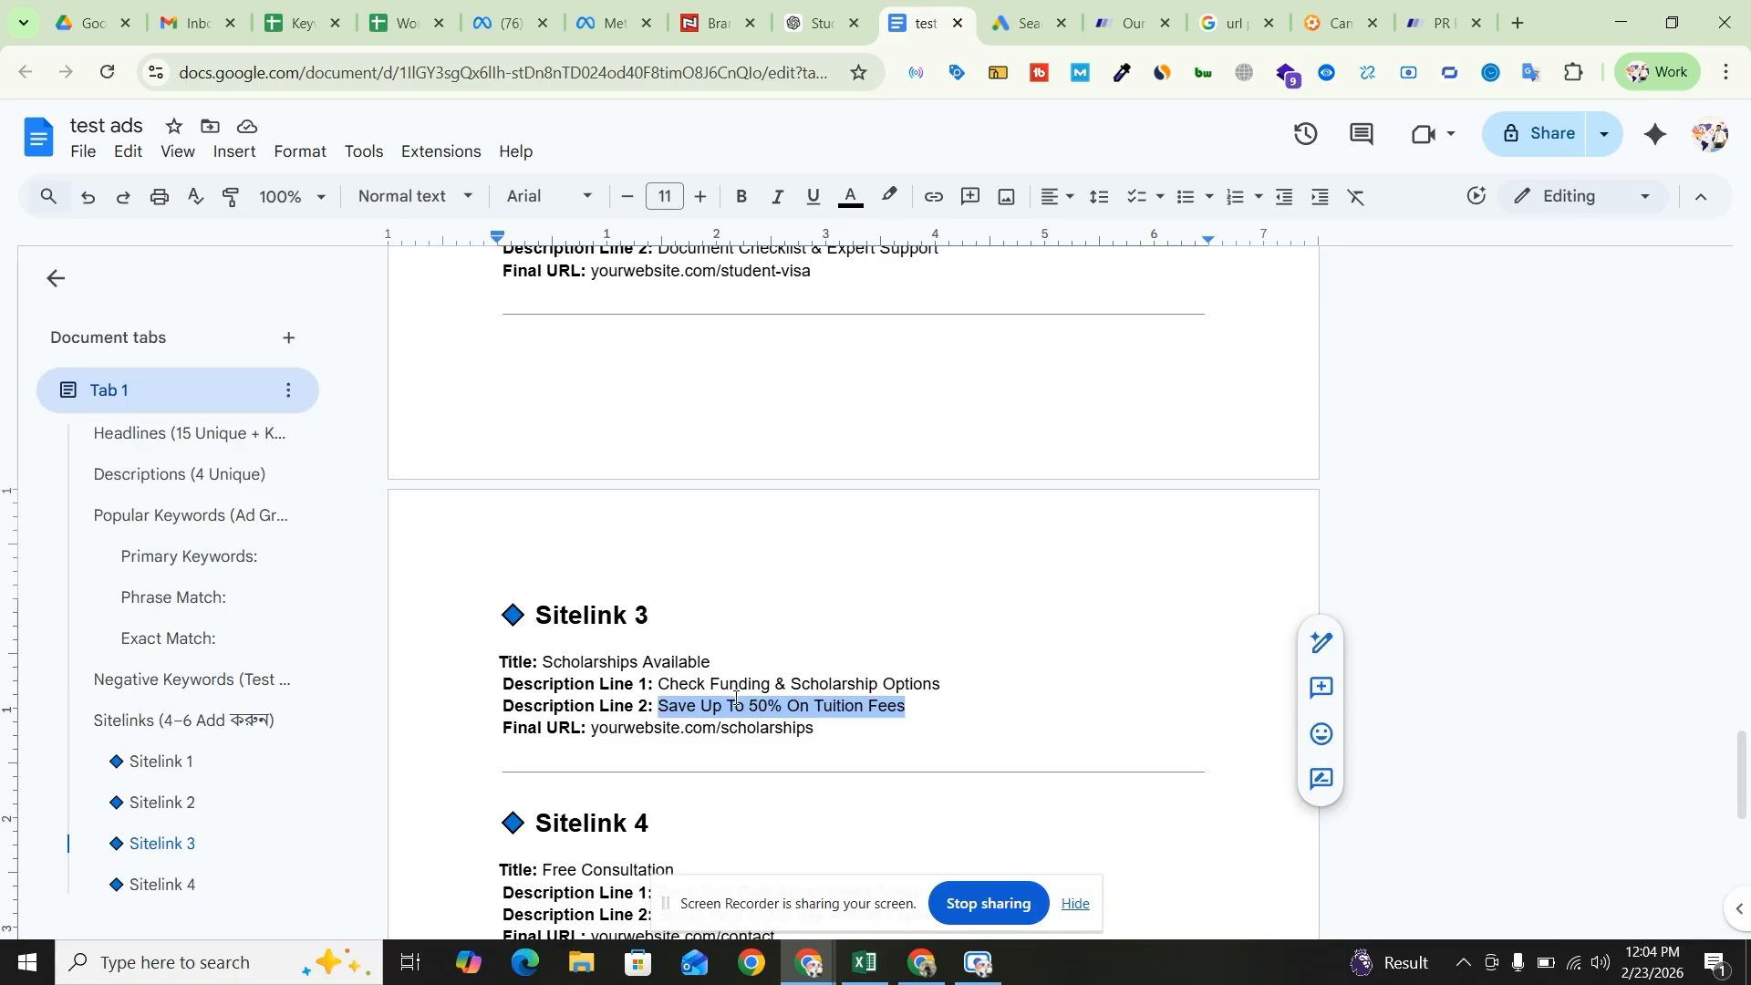
{"action": "left_click", "coordinate": [1013, 8]}
{"action": "left_click", "coordinate": [1127, 23]}
{"action": "mouse_move", "coordinate": [1122, 151]}
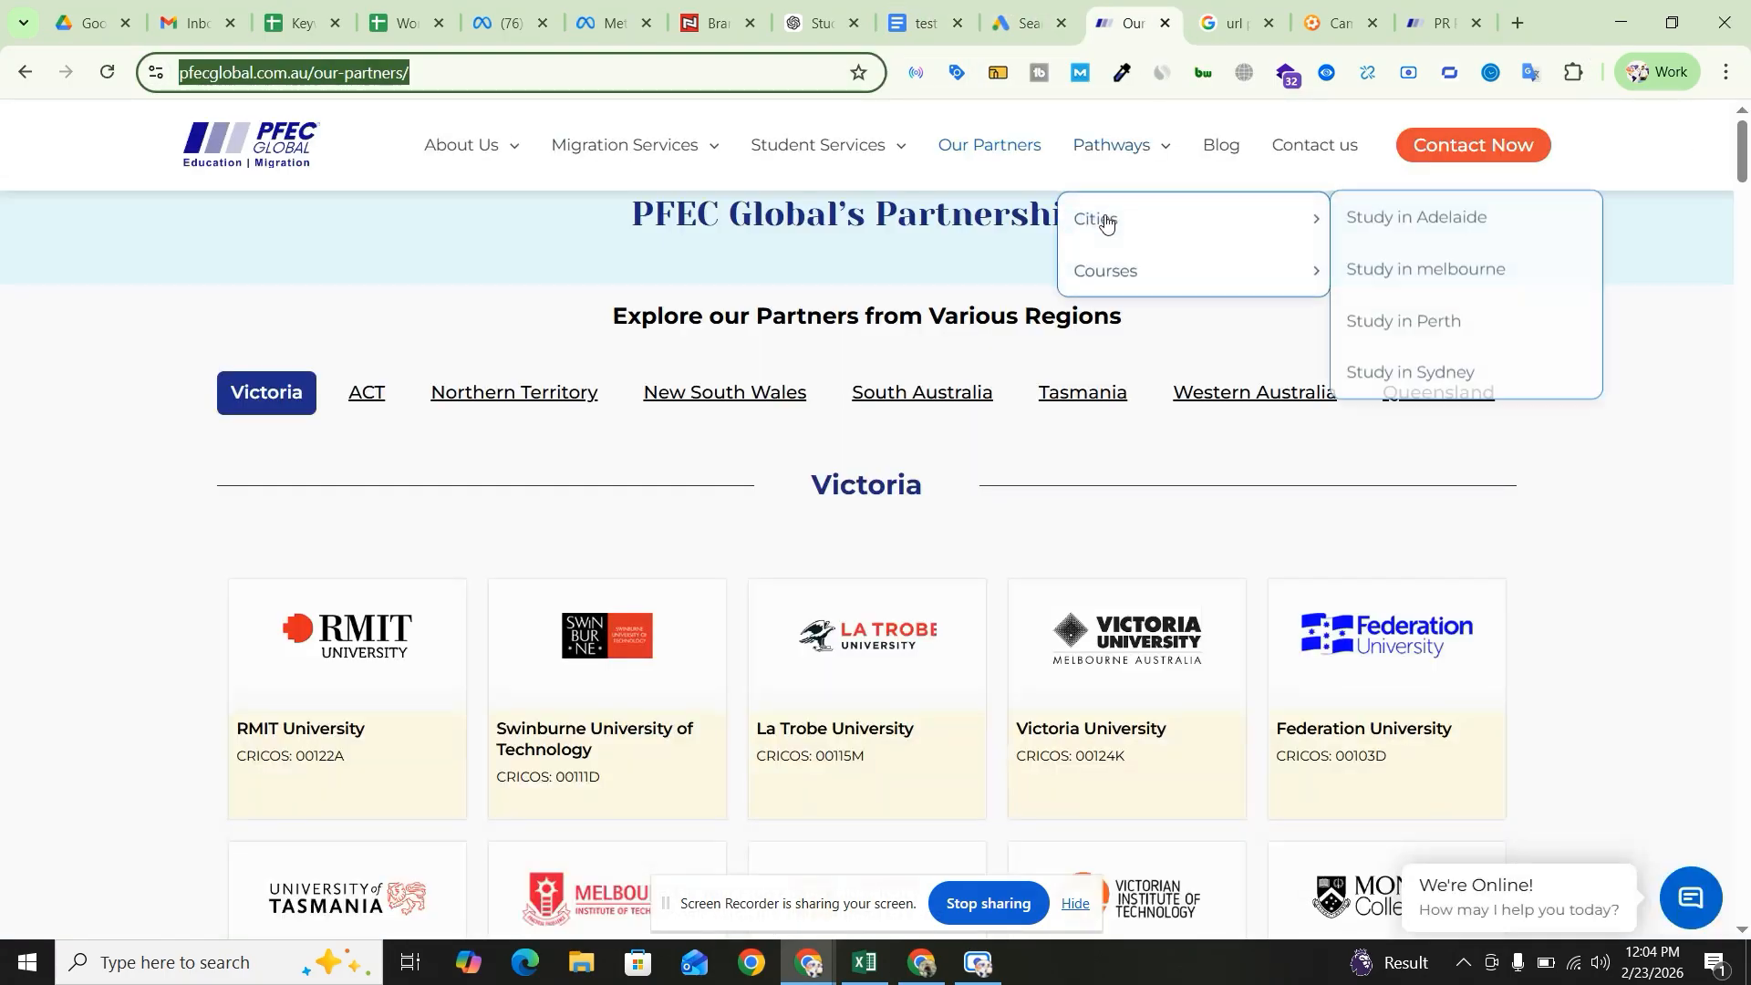
{"action": "mouse_move", "coordinate": [883, 156]}
{"action": "left_click", "coordinate": [812, 222]}
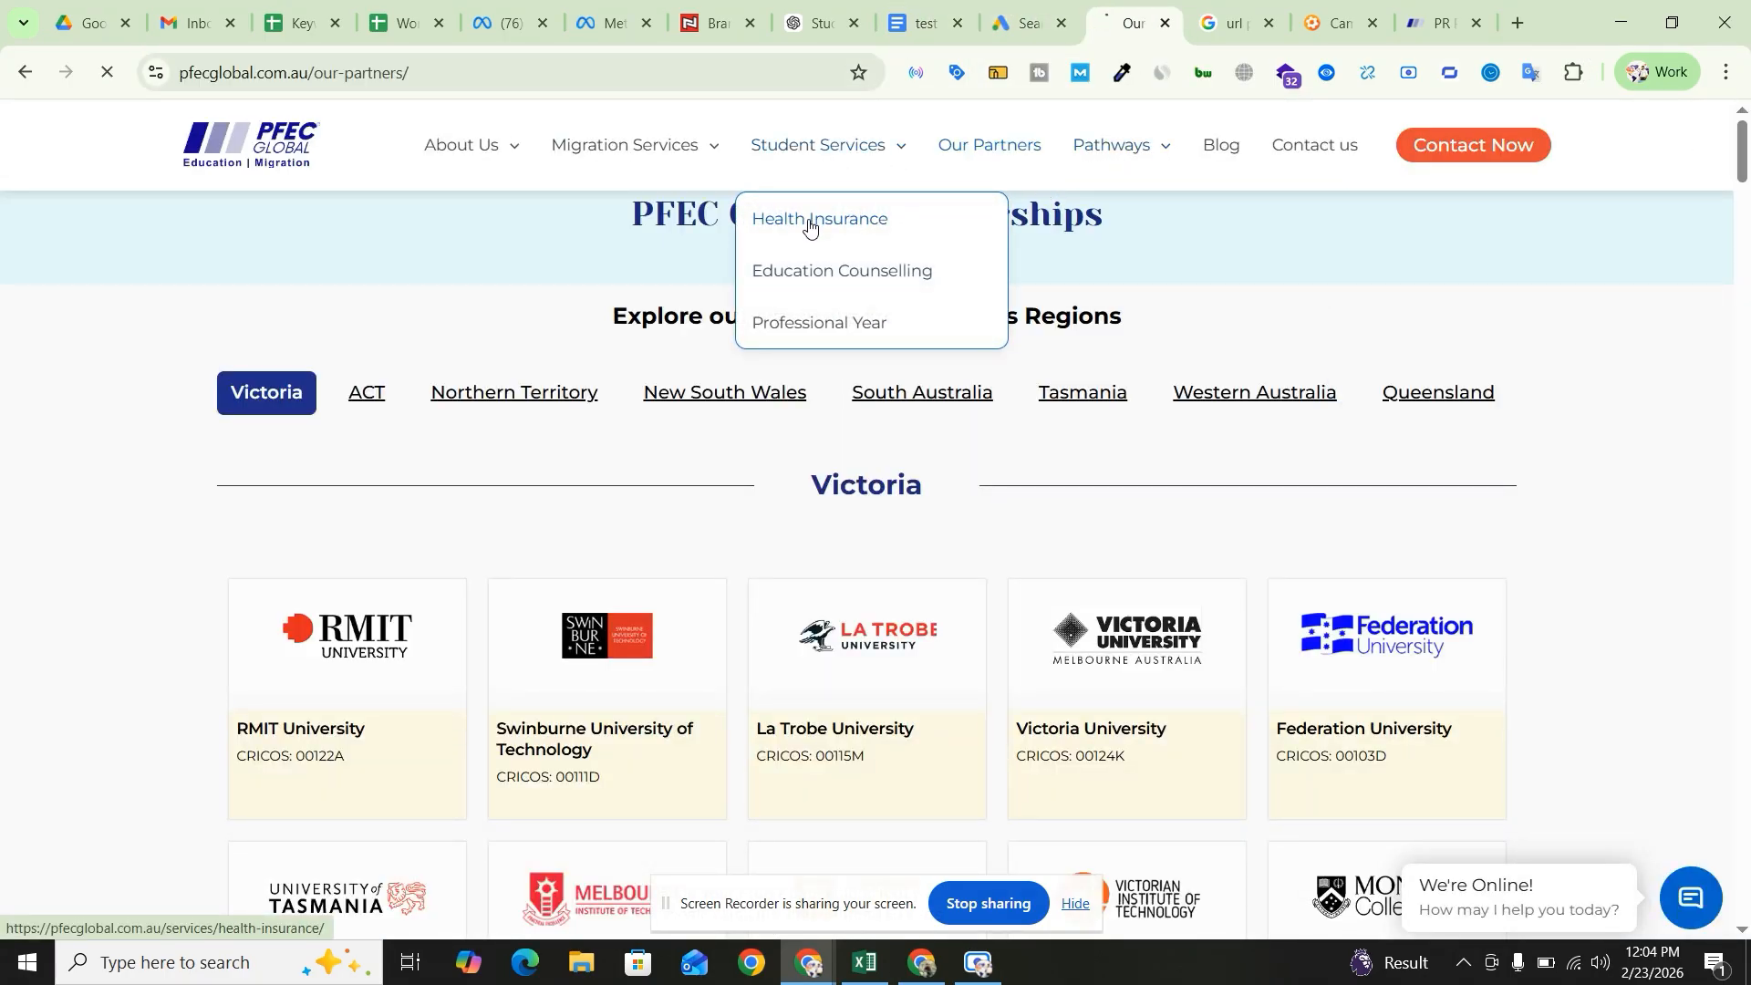
{"action": "left_click", "coordinate": [499, 80]}
{"action": "key", "text": "ctrl+c"}
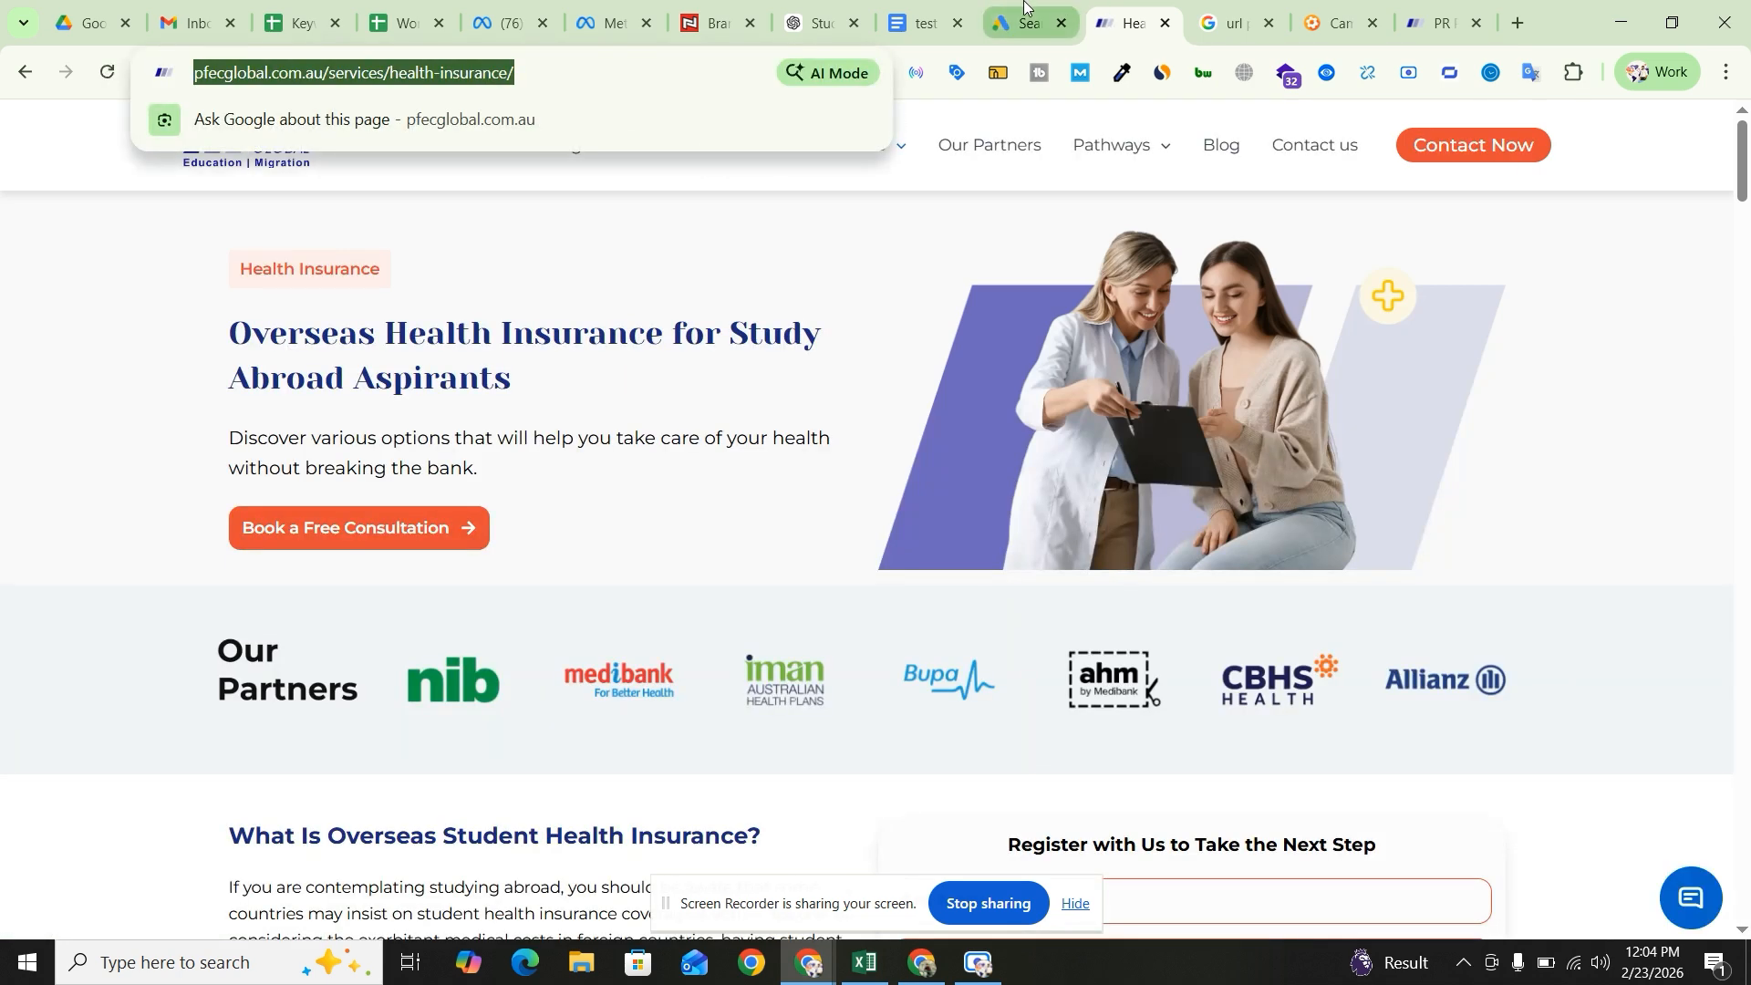
{"action": "left_click", "coordinate": [1029, 23]}
{"action": "left_click", "coordinate": [210, 840]}
{"action": "key", "text": "ctrl+v"}
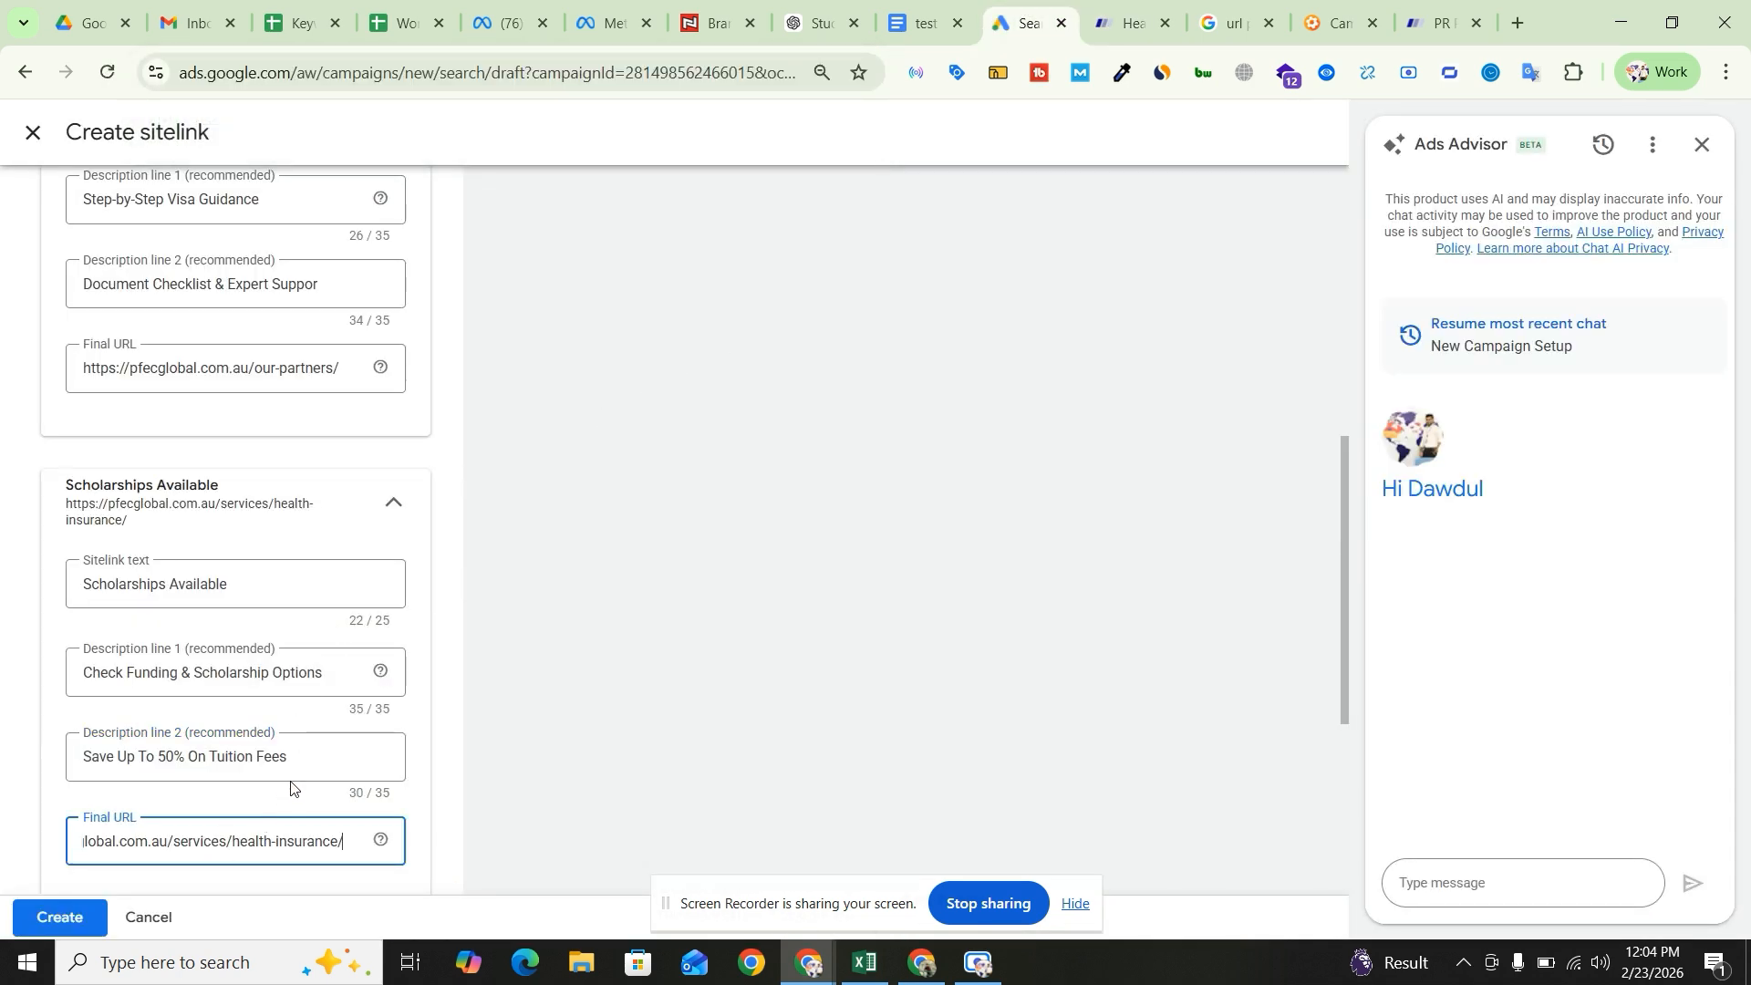
- Expand Sitelink 4 and fill its sitelink text with the document's title "Free Consultation"
{"action": "scroll", "coordinate": [302, 739], "scroll_direction": "down", "scroll_amount": 3}
{"action": "scroll", "coordinate": [302, 739], "scroll_direction": "down", "scroll_amount": 1}
{"action": "left_click", "coordinate": [270, 626]}
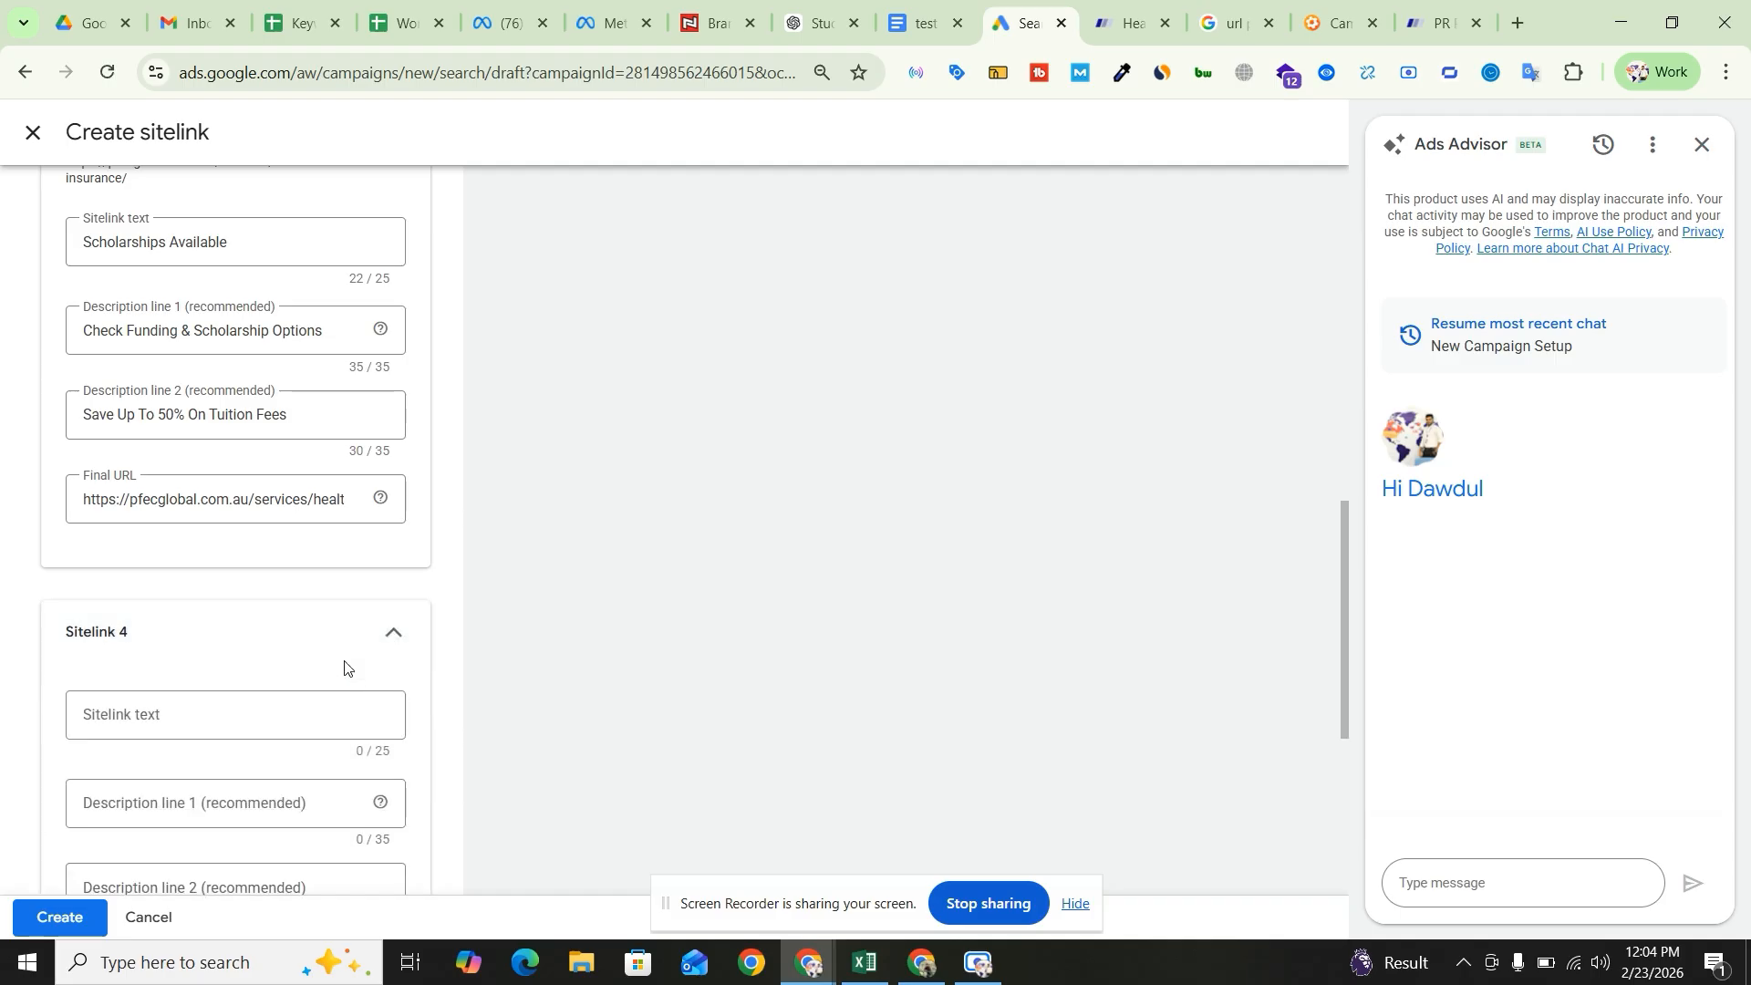
{"action": "left_click", "coordinate": [917, 9]}
{"action": "scroll", "coordinate": [773, 570], "scroll_direction": "down", "scroll_amount": 4}
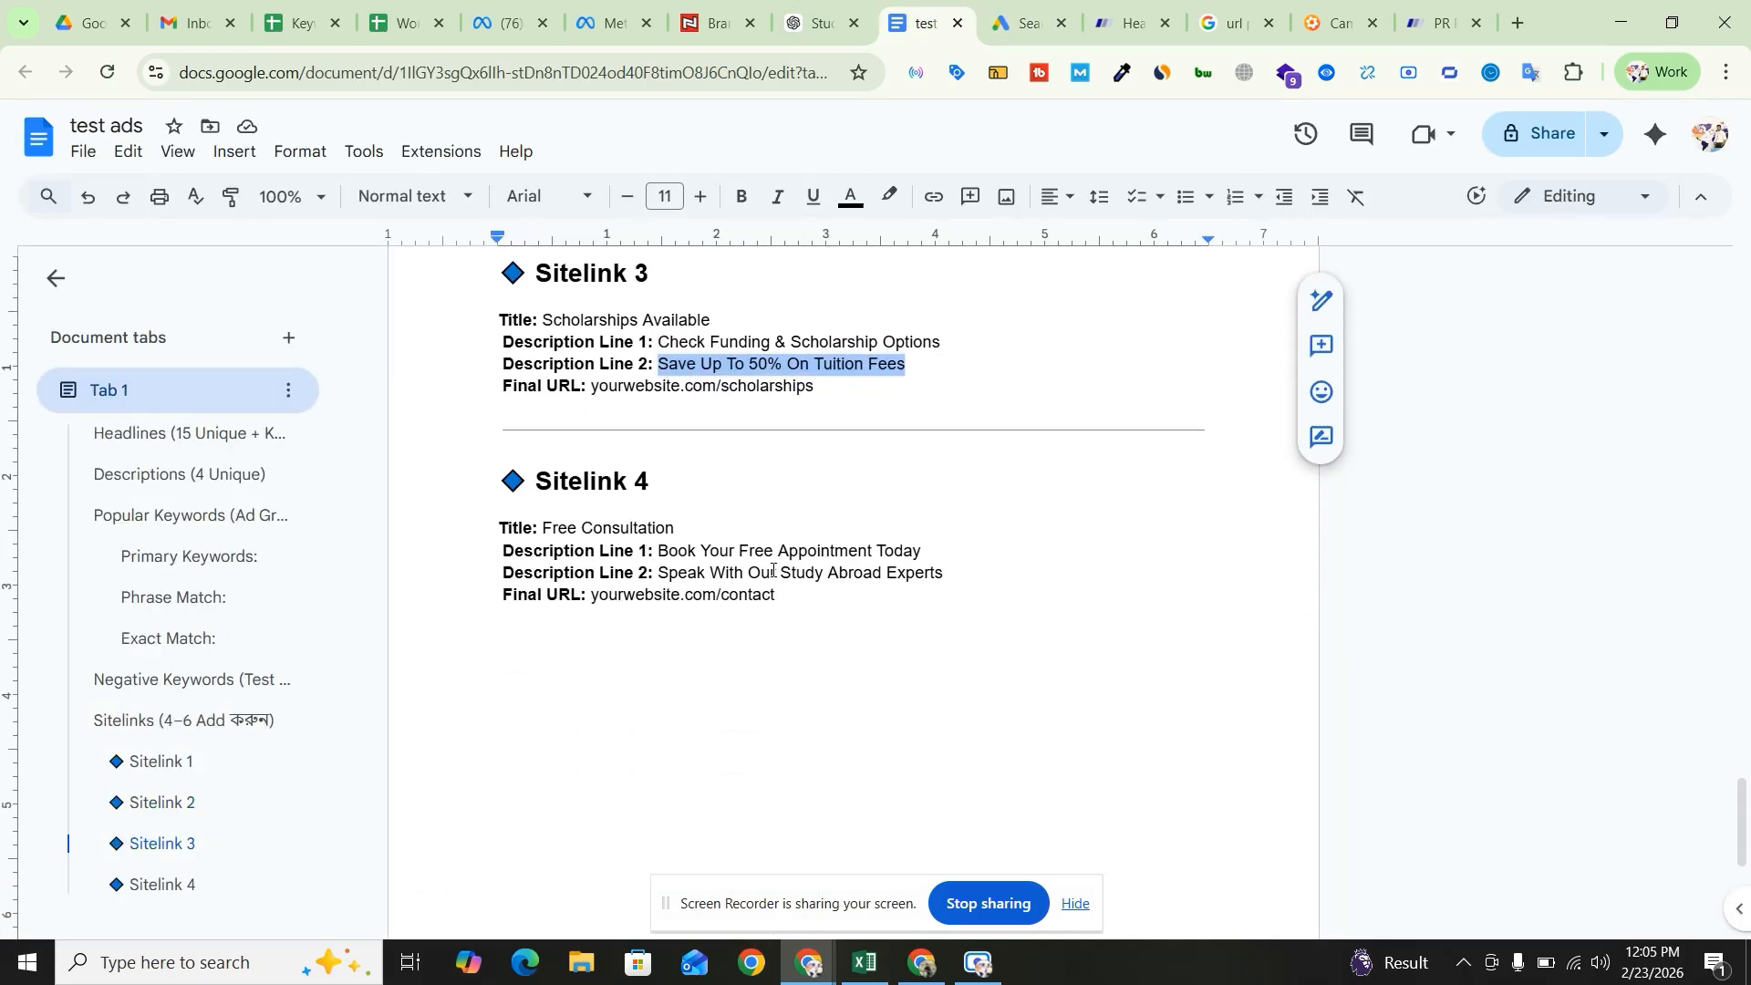
{"action": "left_click_drag", "start_coordinate": [675, 529], "coordinate": [543, 531]}
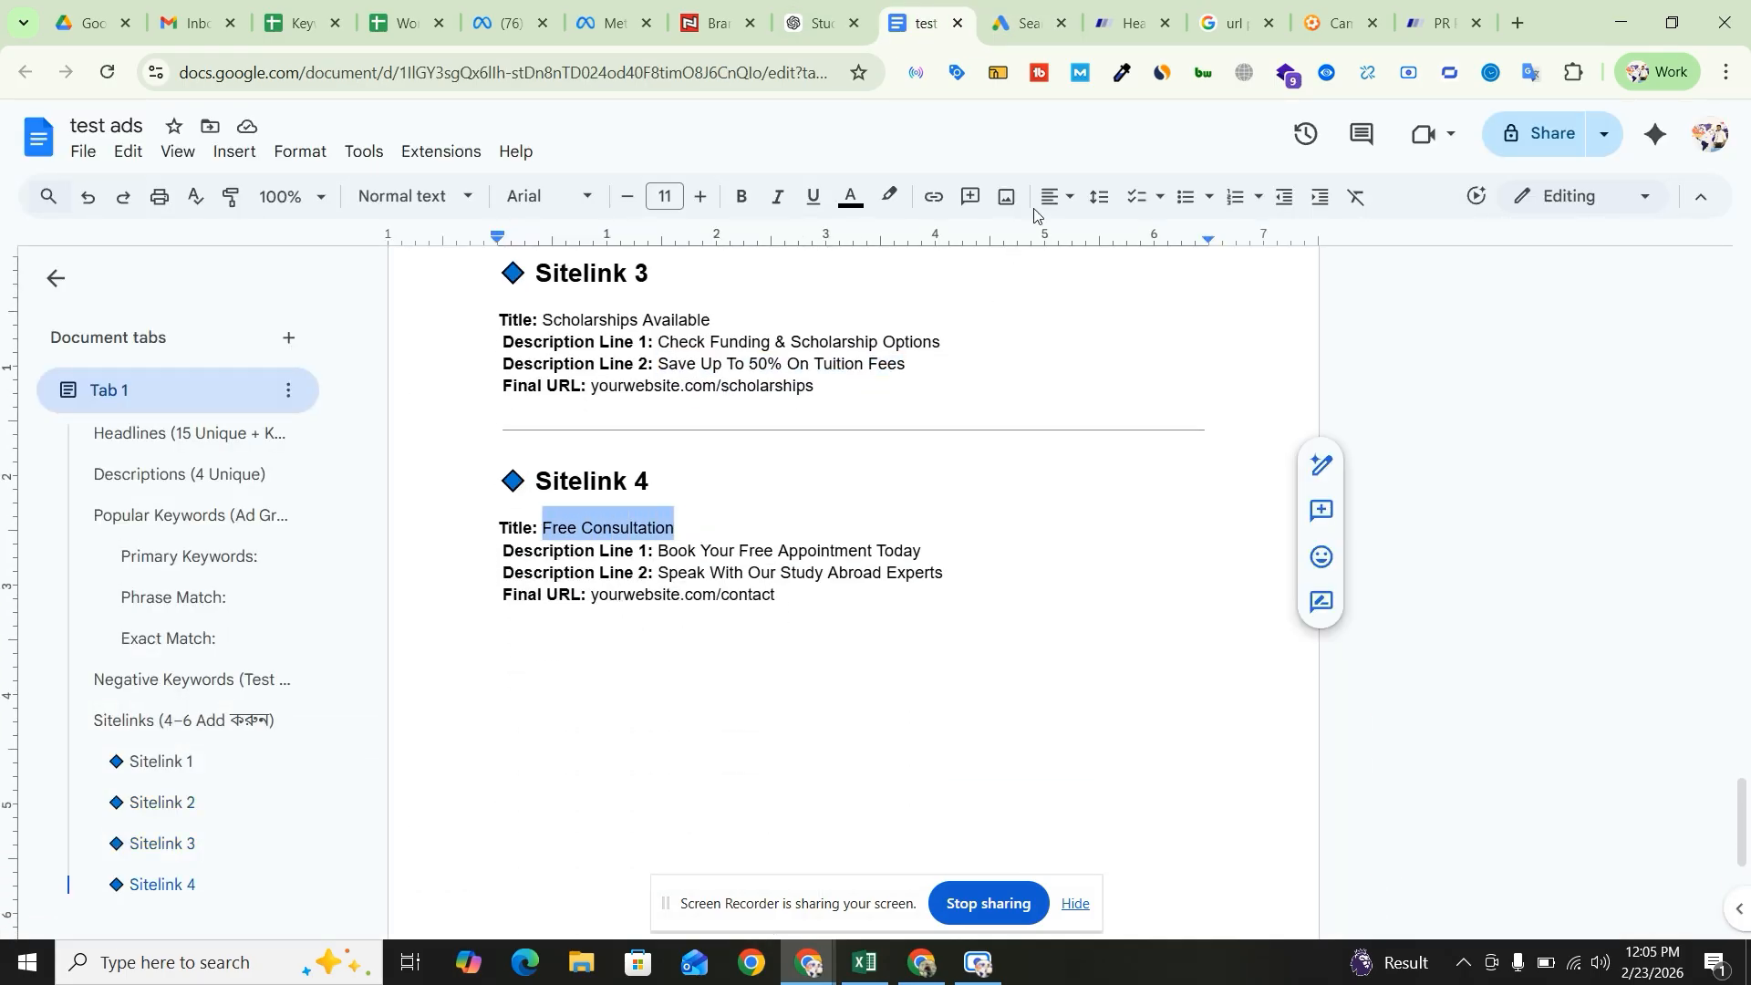
{"action": "key", "text": "ctrl+c"}
{"action": "left_click", "coordinate": [1024, 23]}
{"action": "left_click", "coordinate": [234, 711]}
{"action": "key", "text": "ctrl+v"}
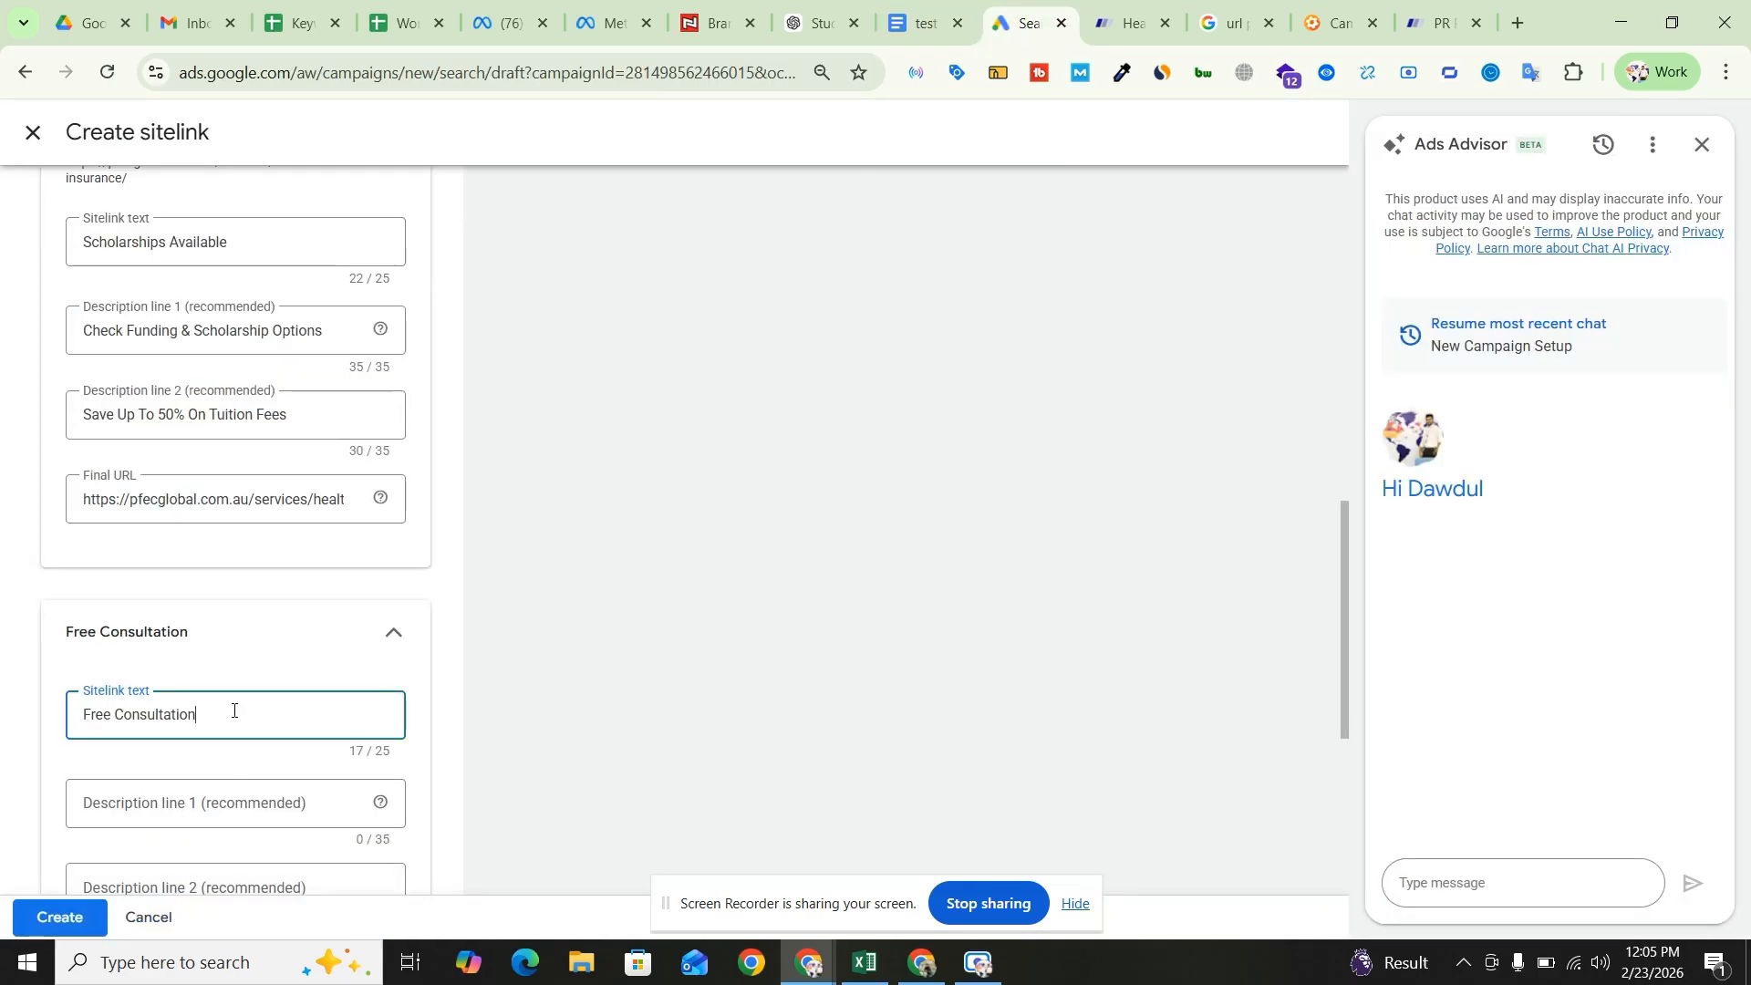
{"action": "left_click", "coordinate": [993, 964]}
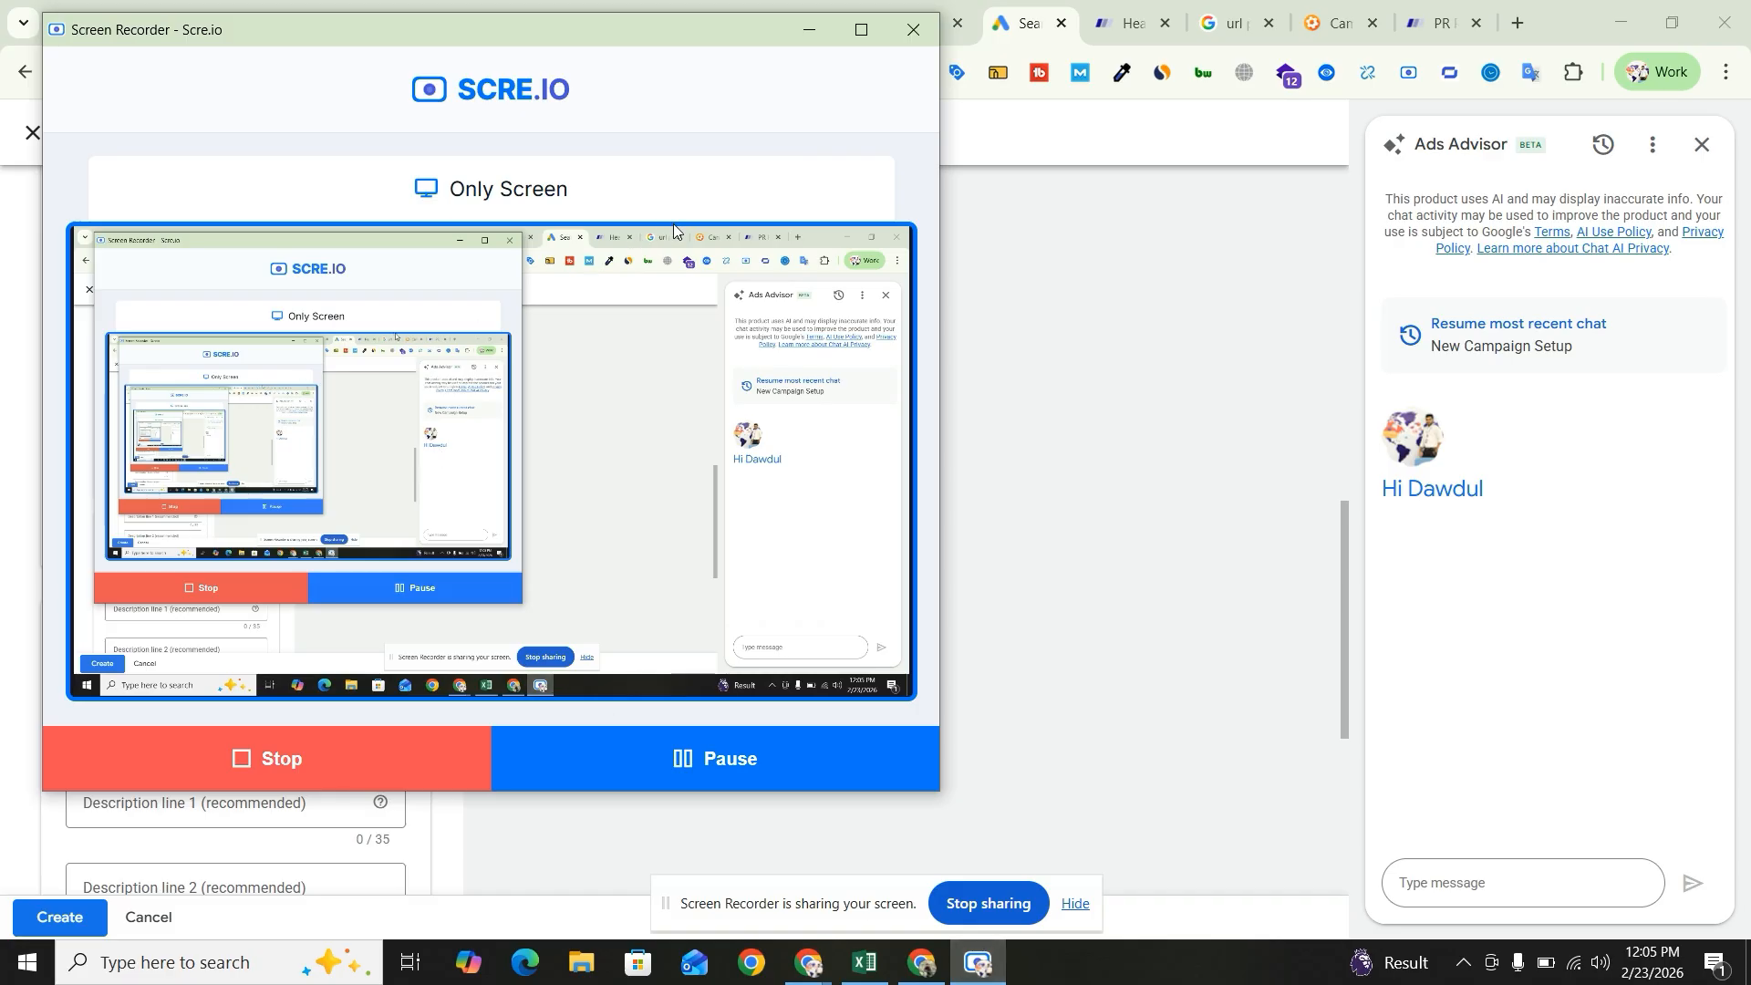
{"action": "left_click", "coordinate": [810, 29]}
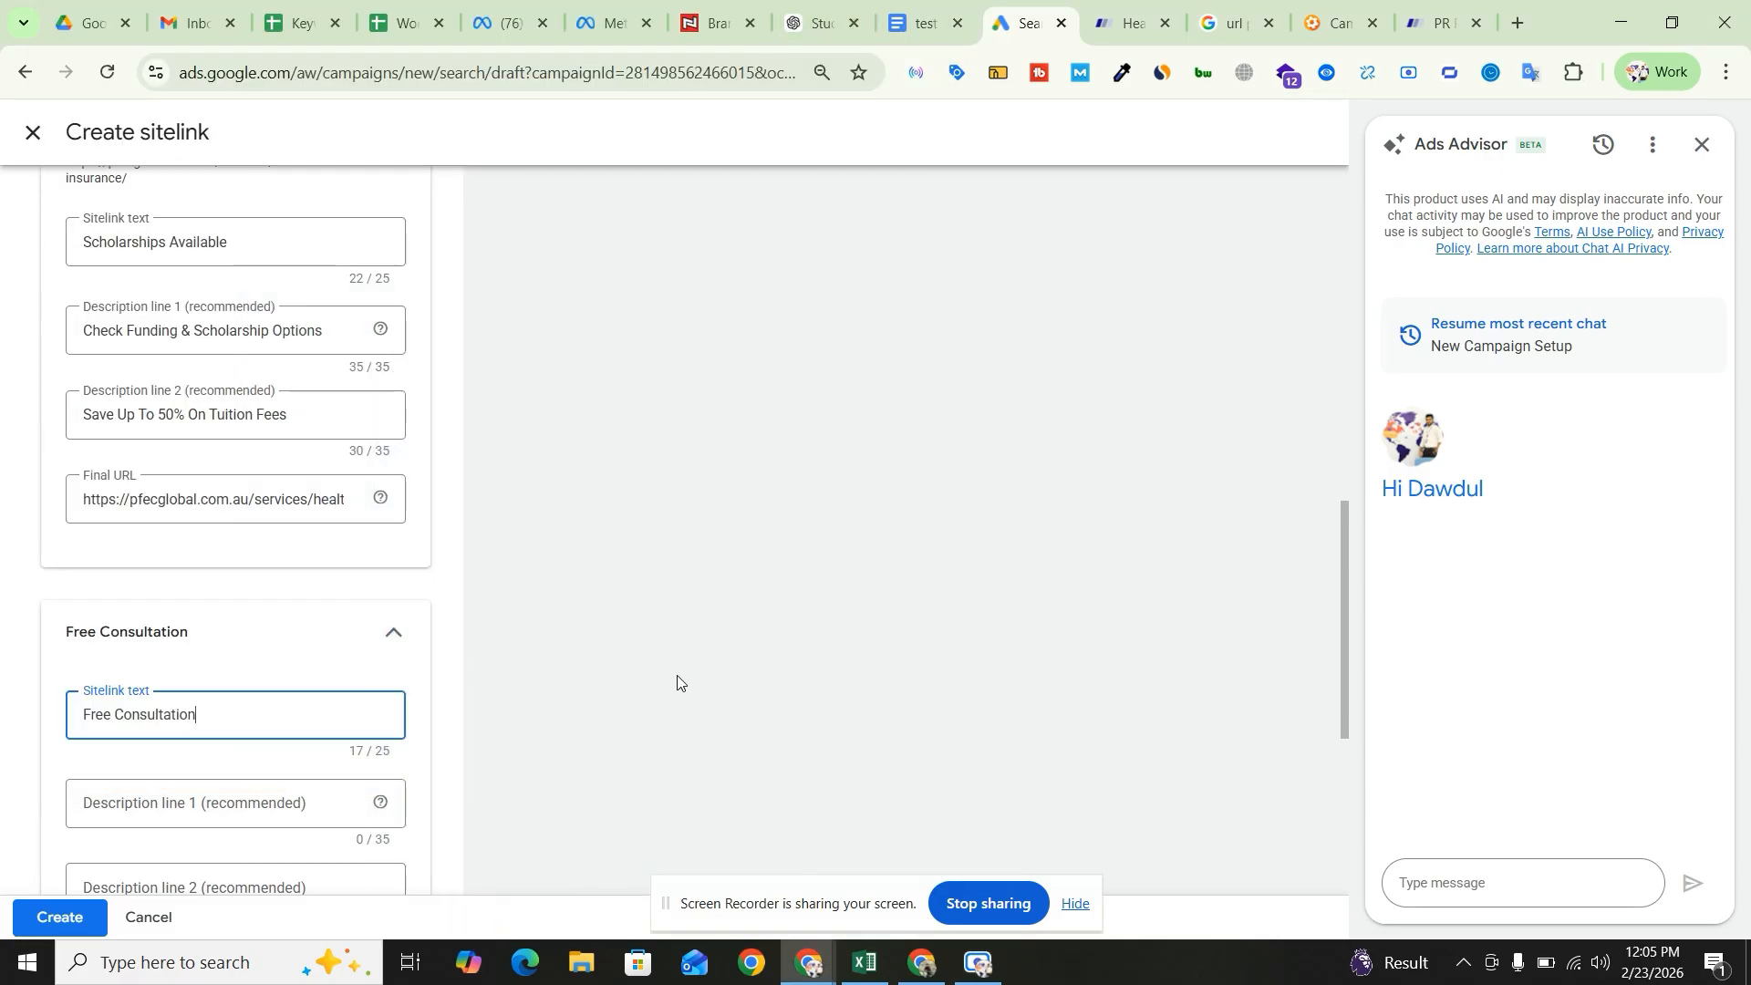
- Fill description line 1 of the fourth sitelink with "Book Your Free Appointment Today" copied from the document's Sitelink 4 section
{"action": "scroll", "coordinate": [800, 497], "scroll_direction": "down", "scroll_amount": 3}
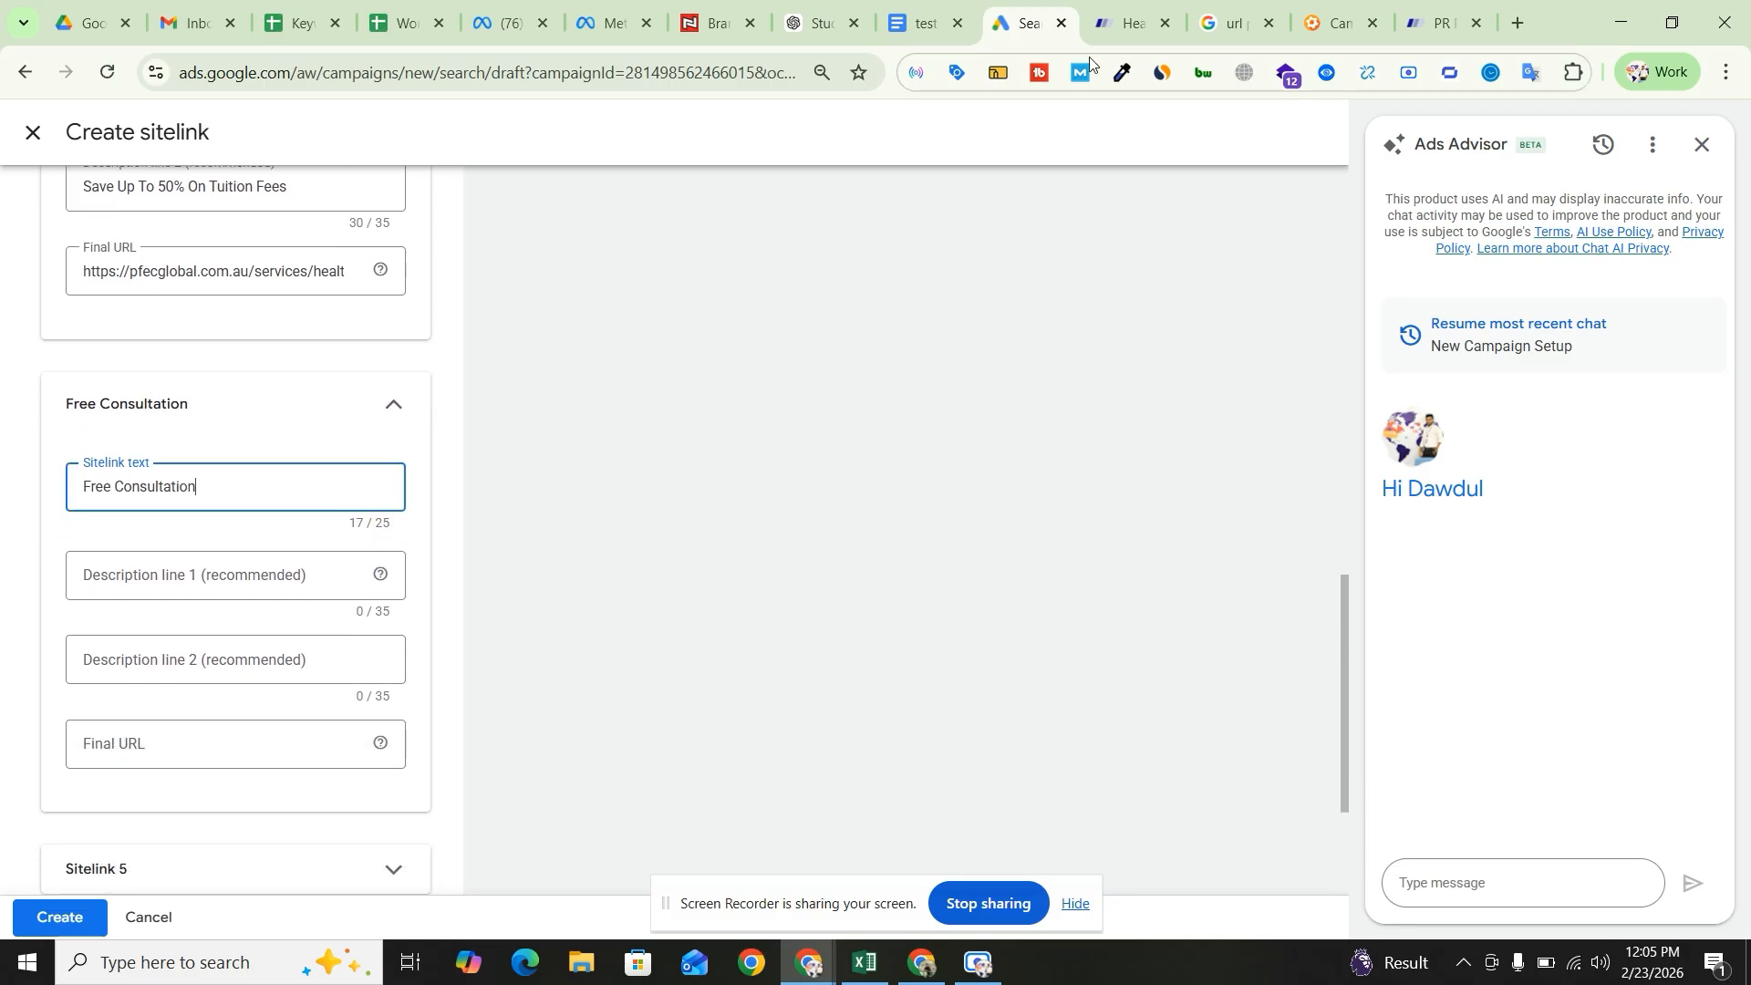
{"action": "left_click", "coordinate": [918, 13]}
{"action": "left_click", "coordinate": [640, 551]}
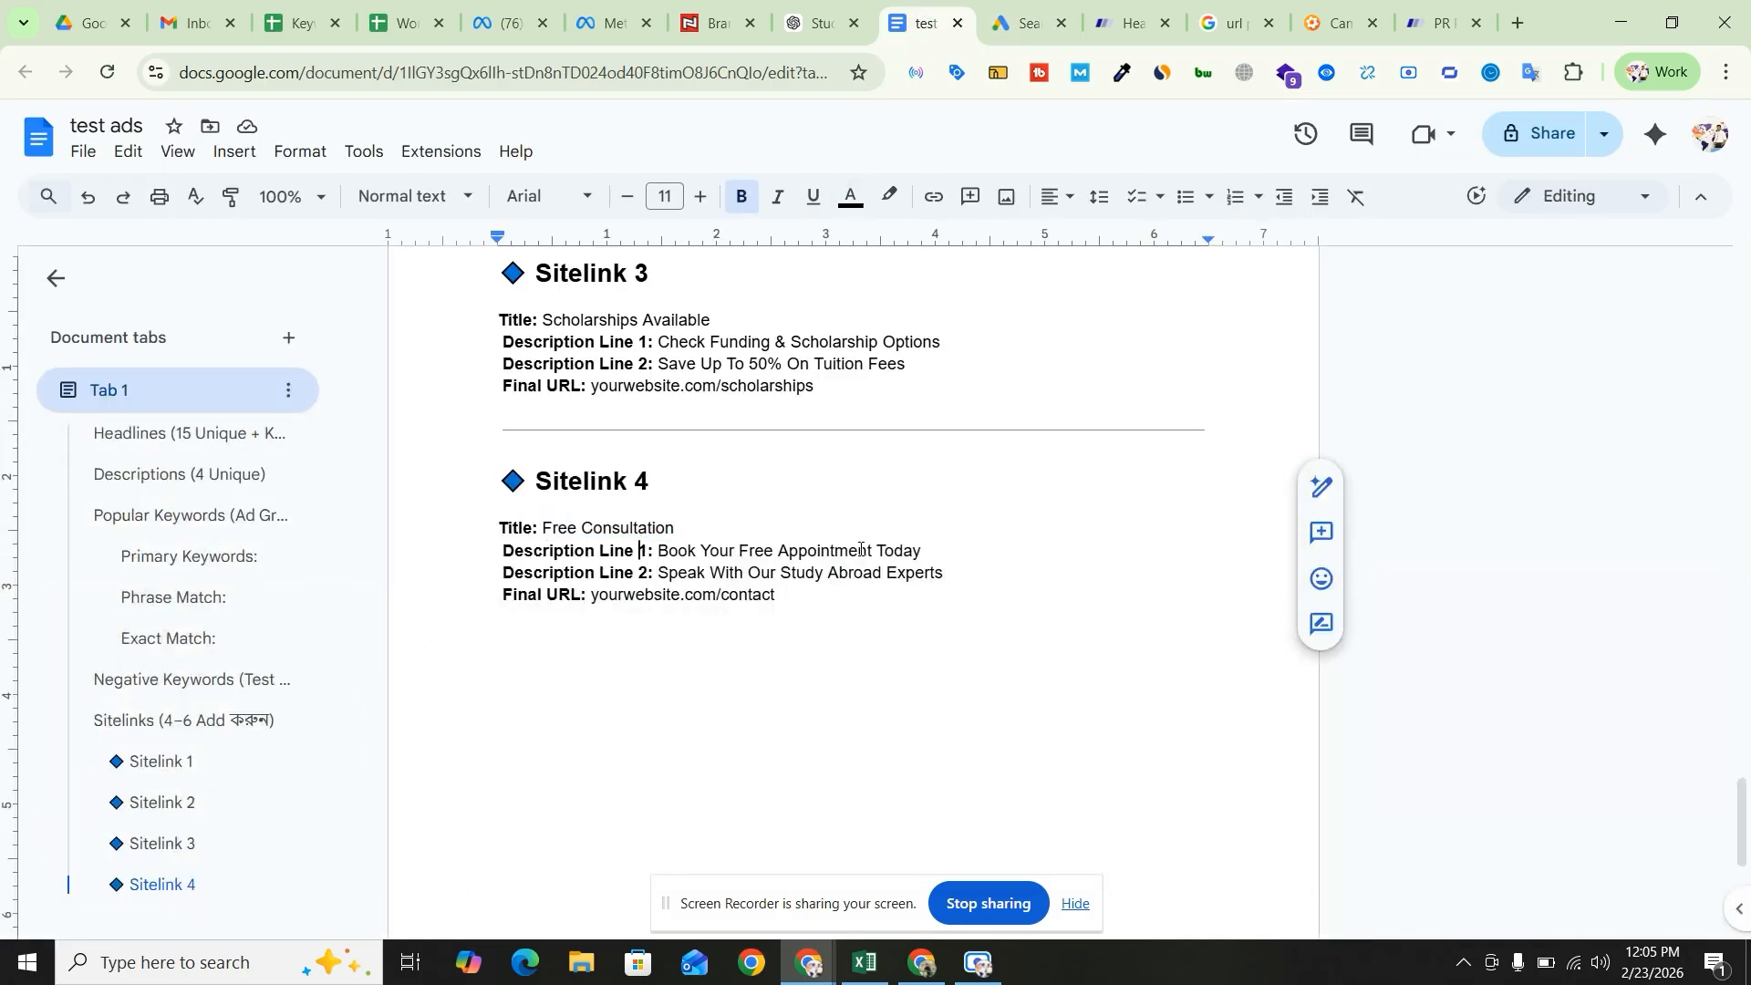
{"action": "left_click_drag", "start_coordinate": [920, 551], "coordinate": [658, 551]}
{"action": "key", "text": "ctrl+c"}
{"action": "left_click", "coordinate": [1026, 22]}
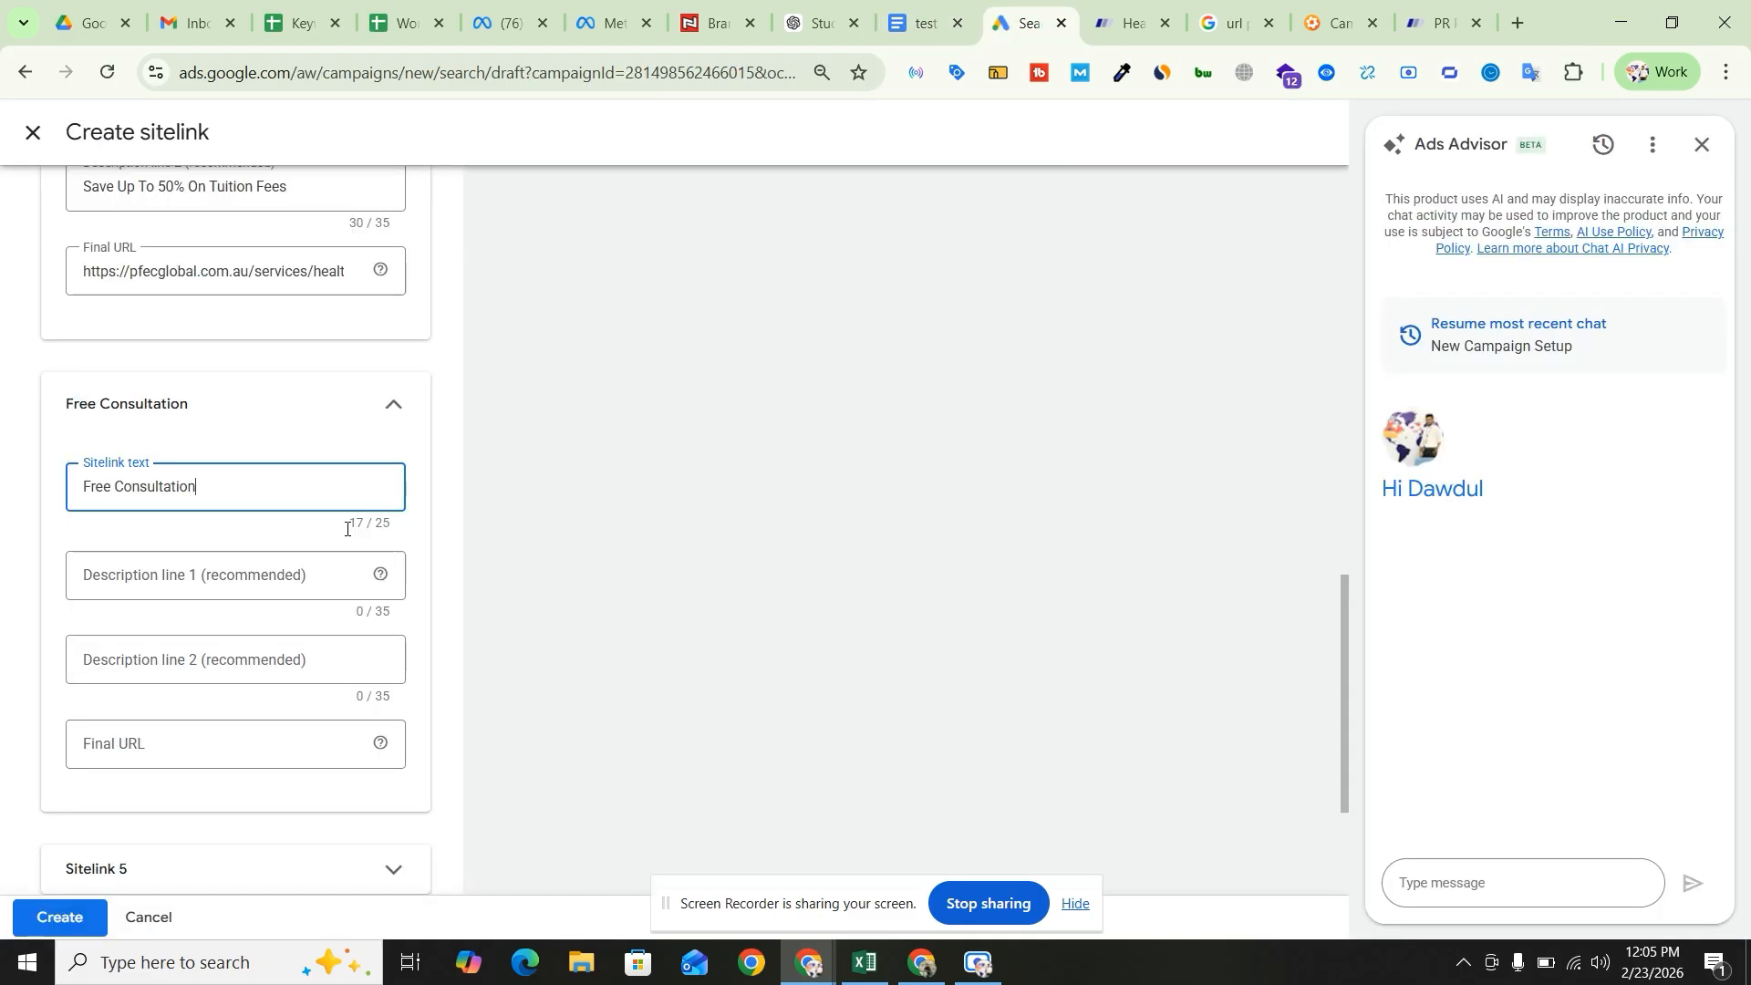
{"action": "left_click", "coordinate": [256, 575]}
{"action": "key", "text": "ctrl+v"}
- Fill description line 2 of the fourth sitelink with the document's "Speak With Our Study Abroad Experts"
{"action": "left_click", "coordinate": [1131, 22]}
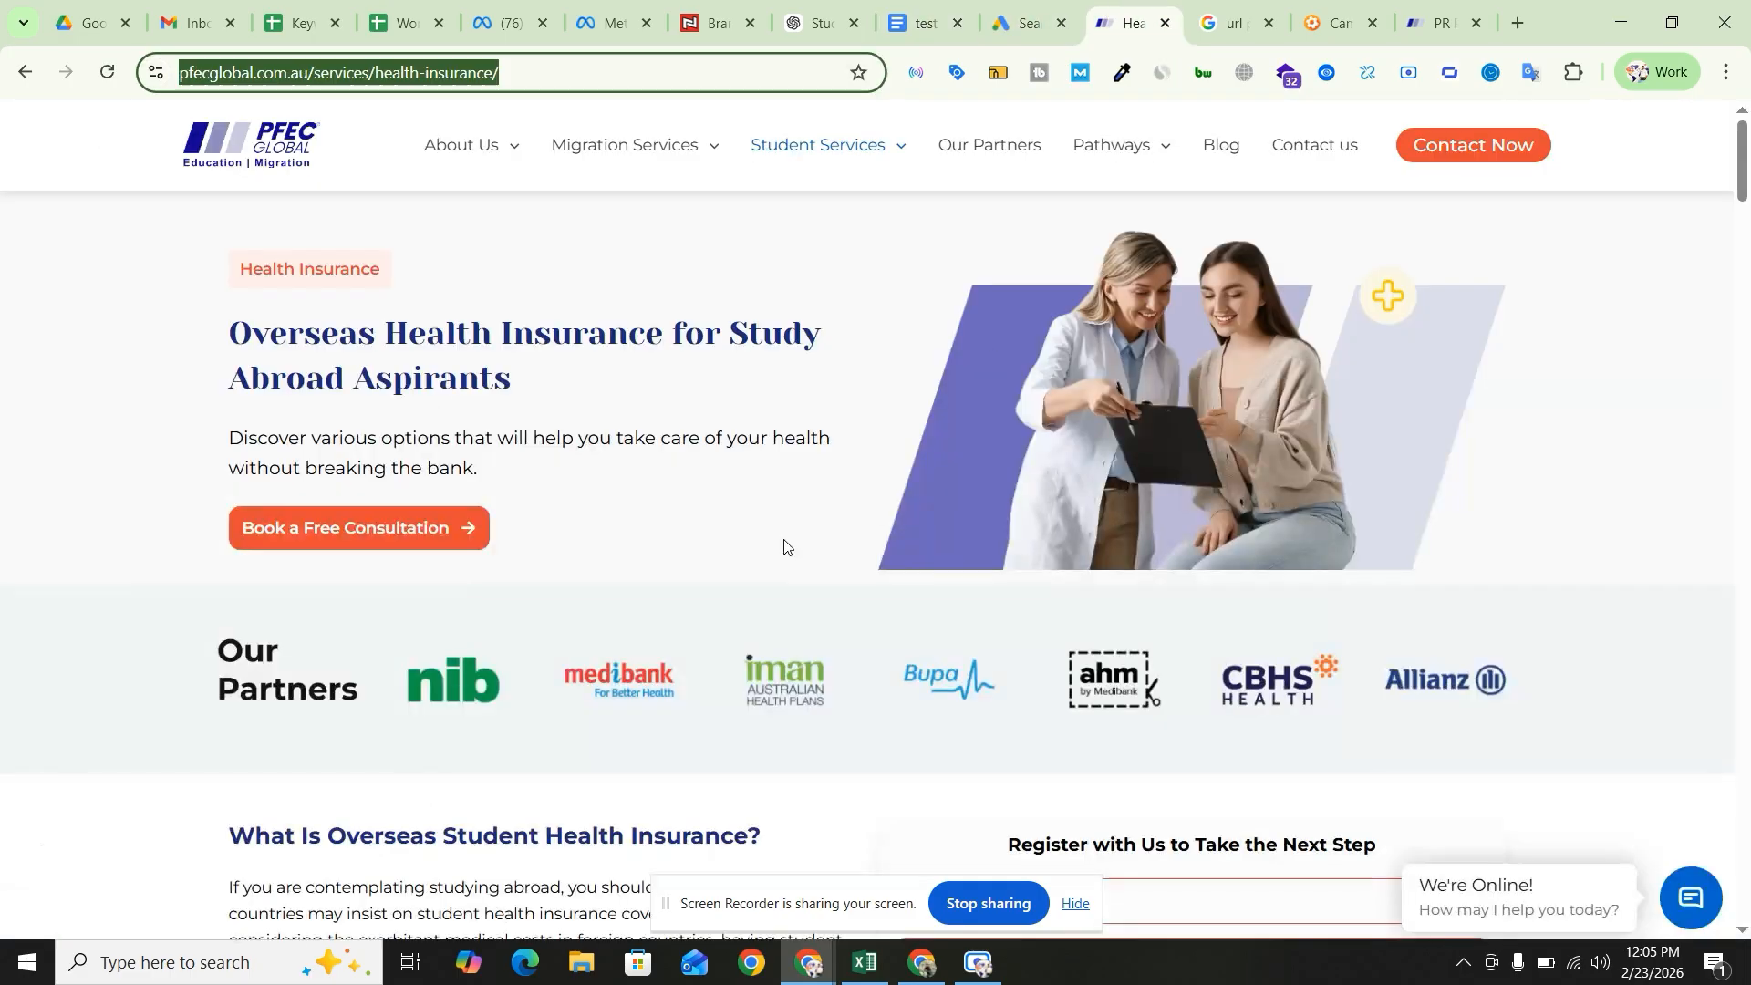
{"action": "left_click", "coordinate": [907, 18]}
{"action": "left_click", "coordinate": [774, 551]}
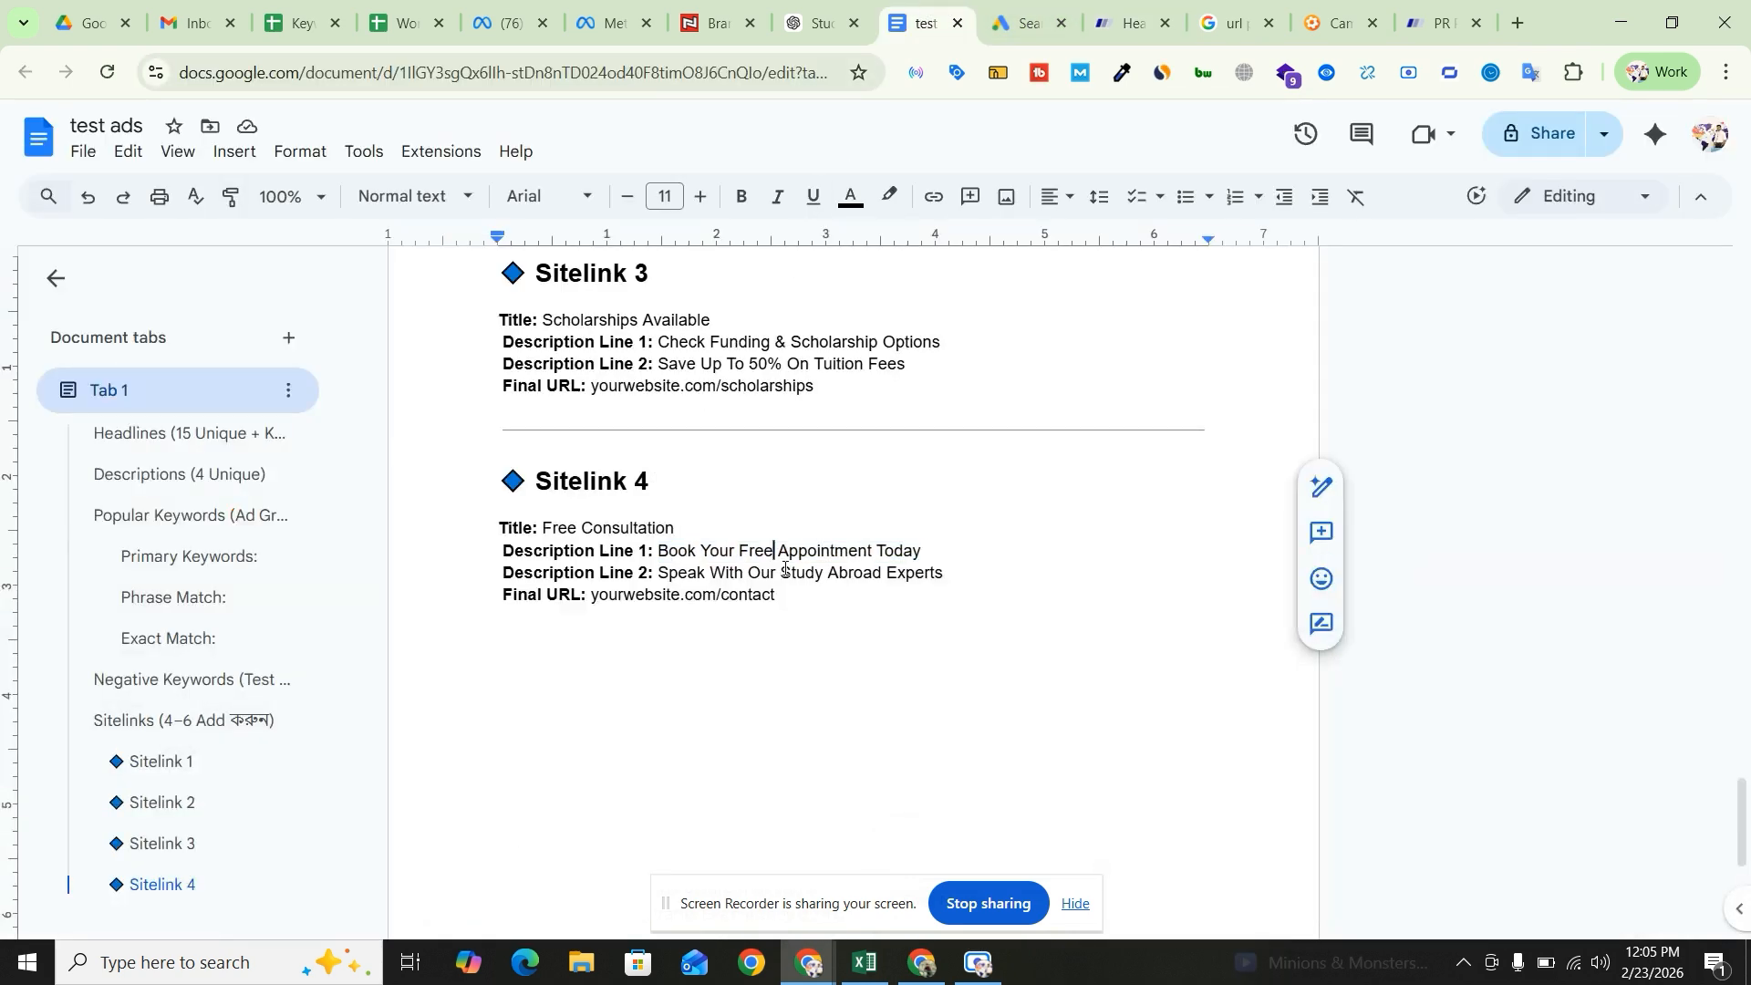
{"action": "left_click_drag", "start_coordinate": [949, 573], "coordinate": [659, 566]}
{"action": "key", "text": "ctrl+c"}
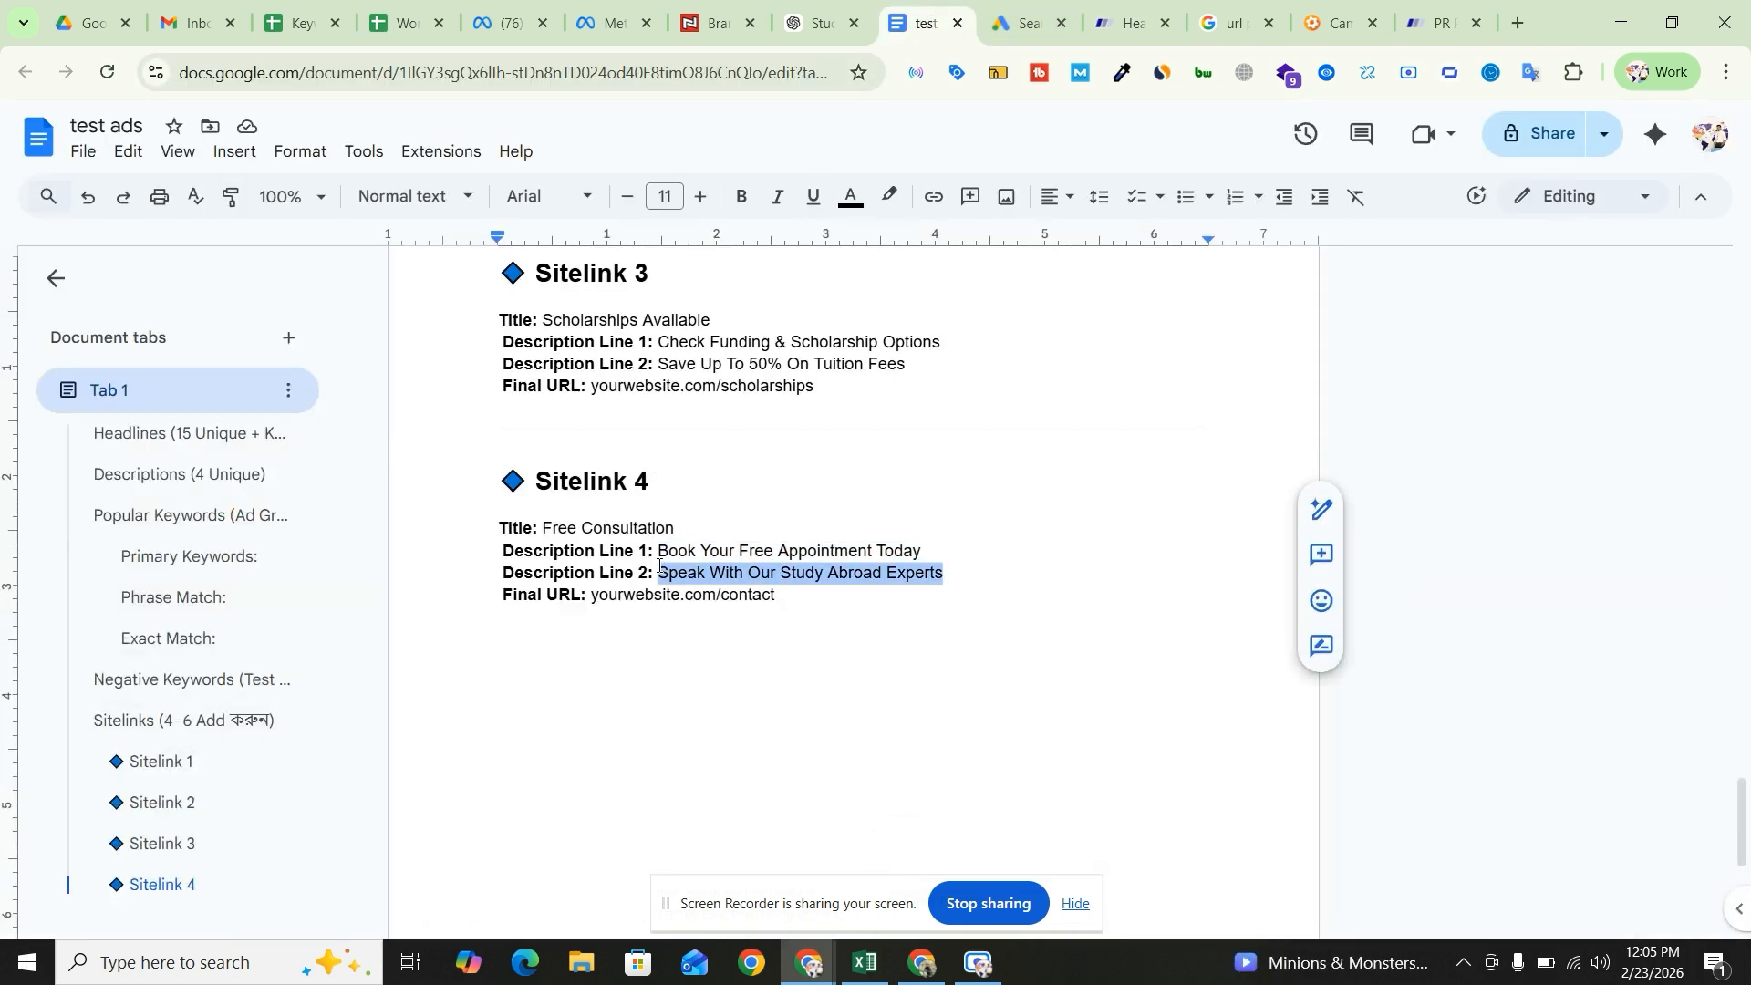
{"action": "left_click", "coordinate": [821, 22]}
{"action": "left_click", "coordinate": [1026, 22]}
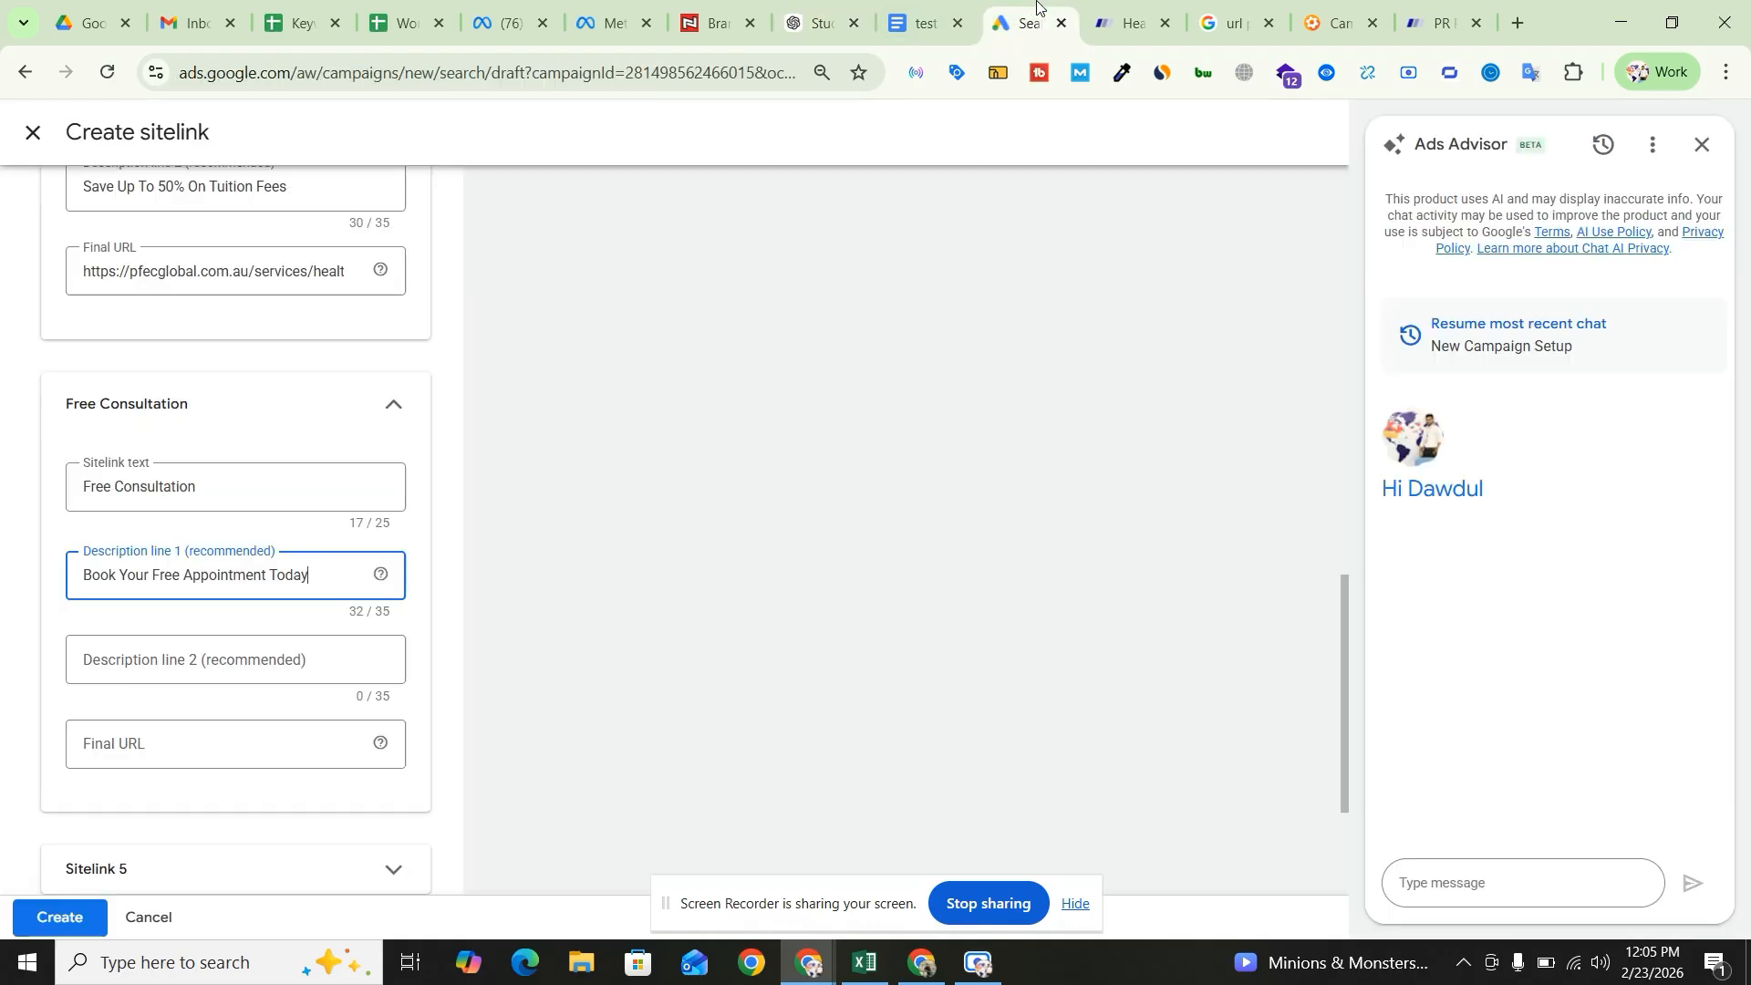
{"action": "left_click", "coordinate": [294, 657]}
{"action": "key", "text": "ctrl+v"}
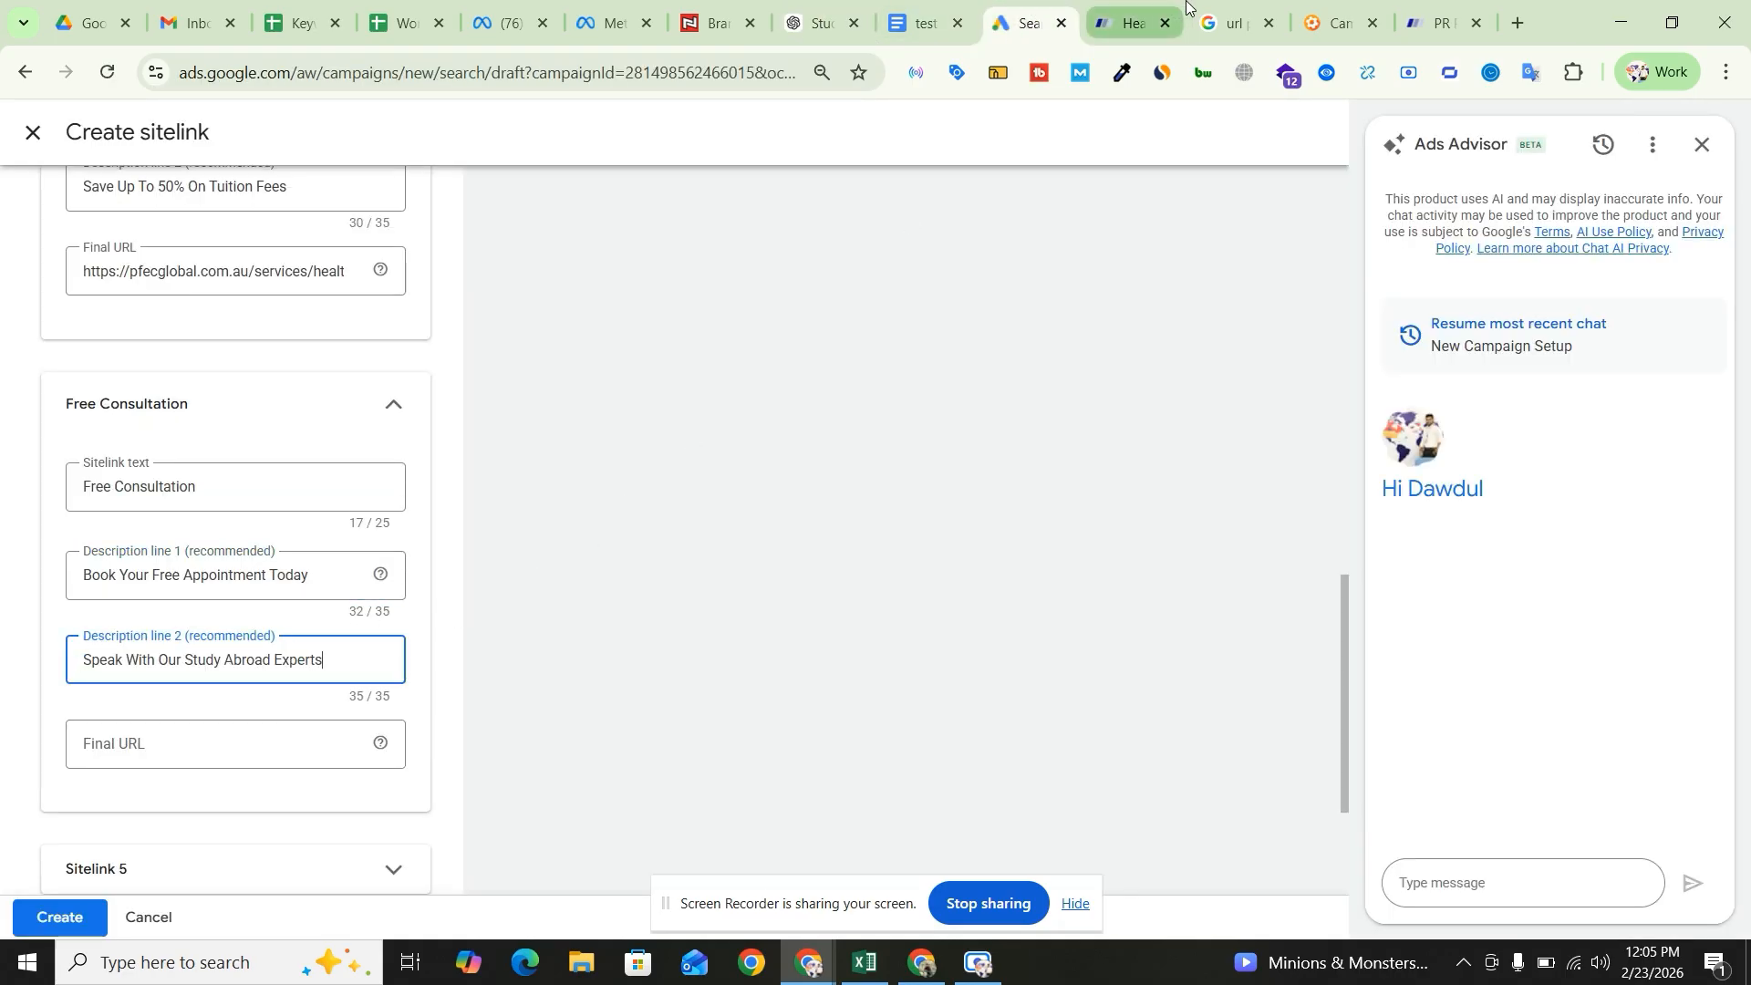
{"action": "left_click", "coordinate": [1133, 11]}
{"action": "left_click", "coordinate": [1218, 151]}
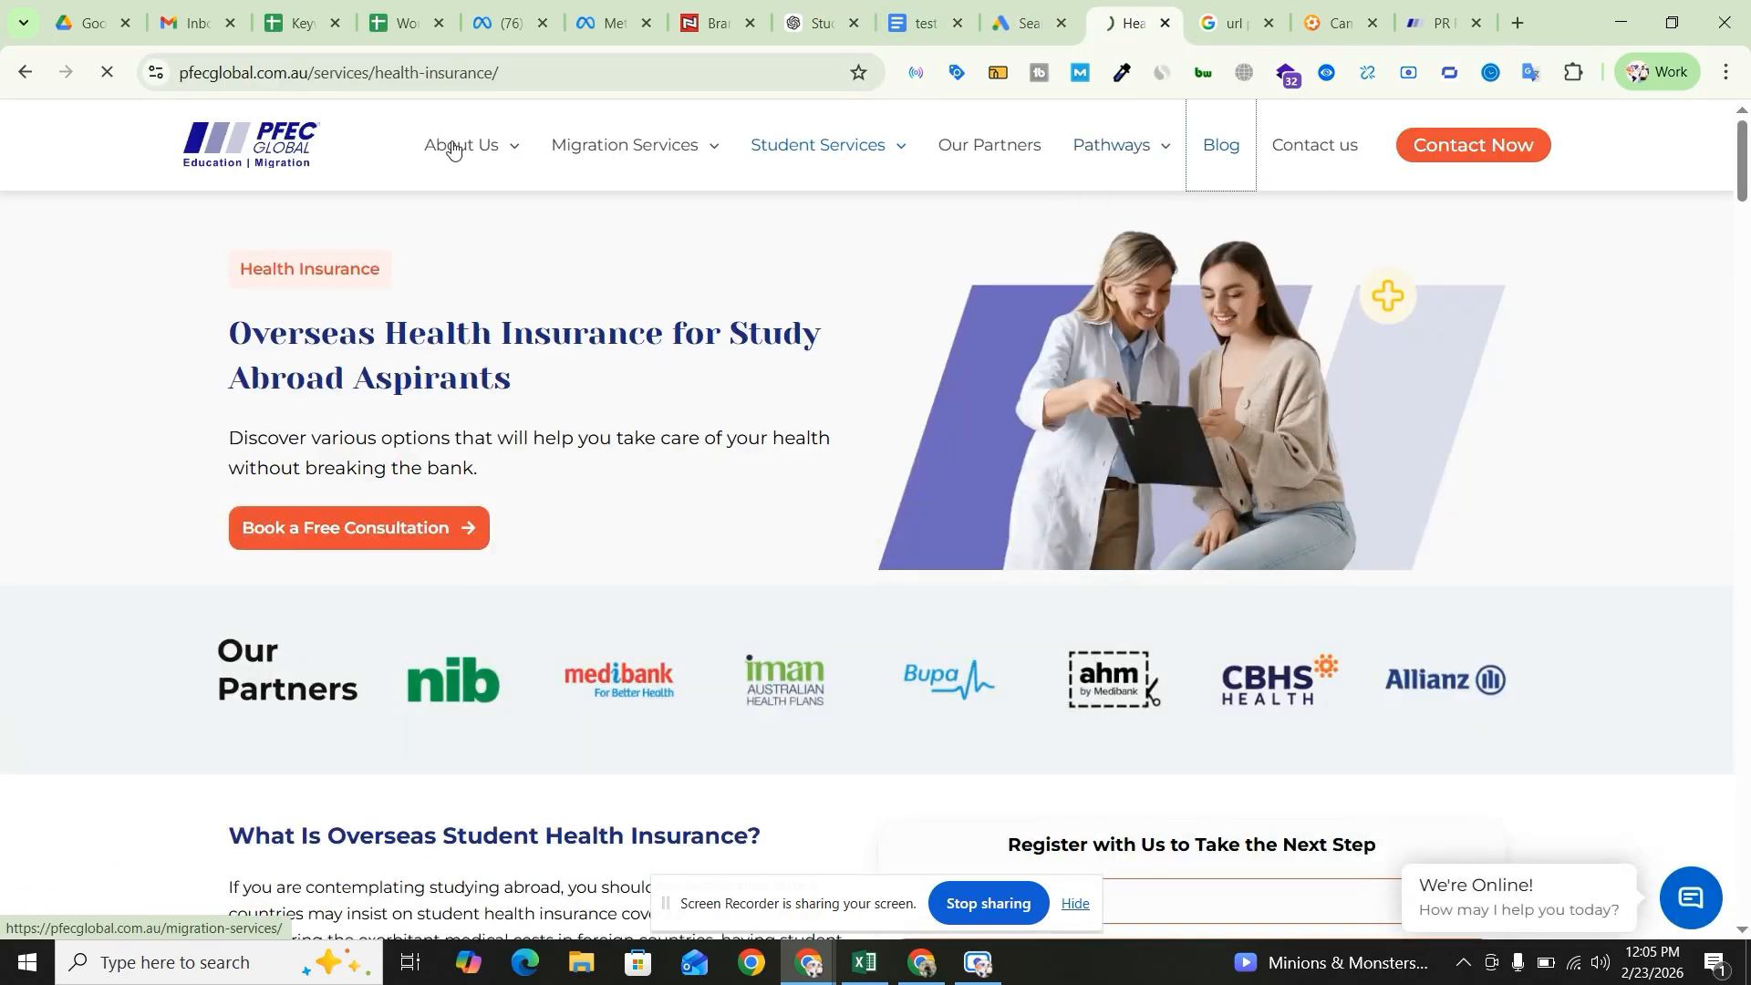
{"action": "left_click", "coordinate": [588, 63]}
{"action": "key", "text": "ctrl+c"}
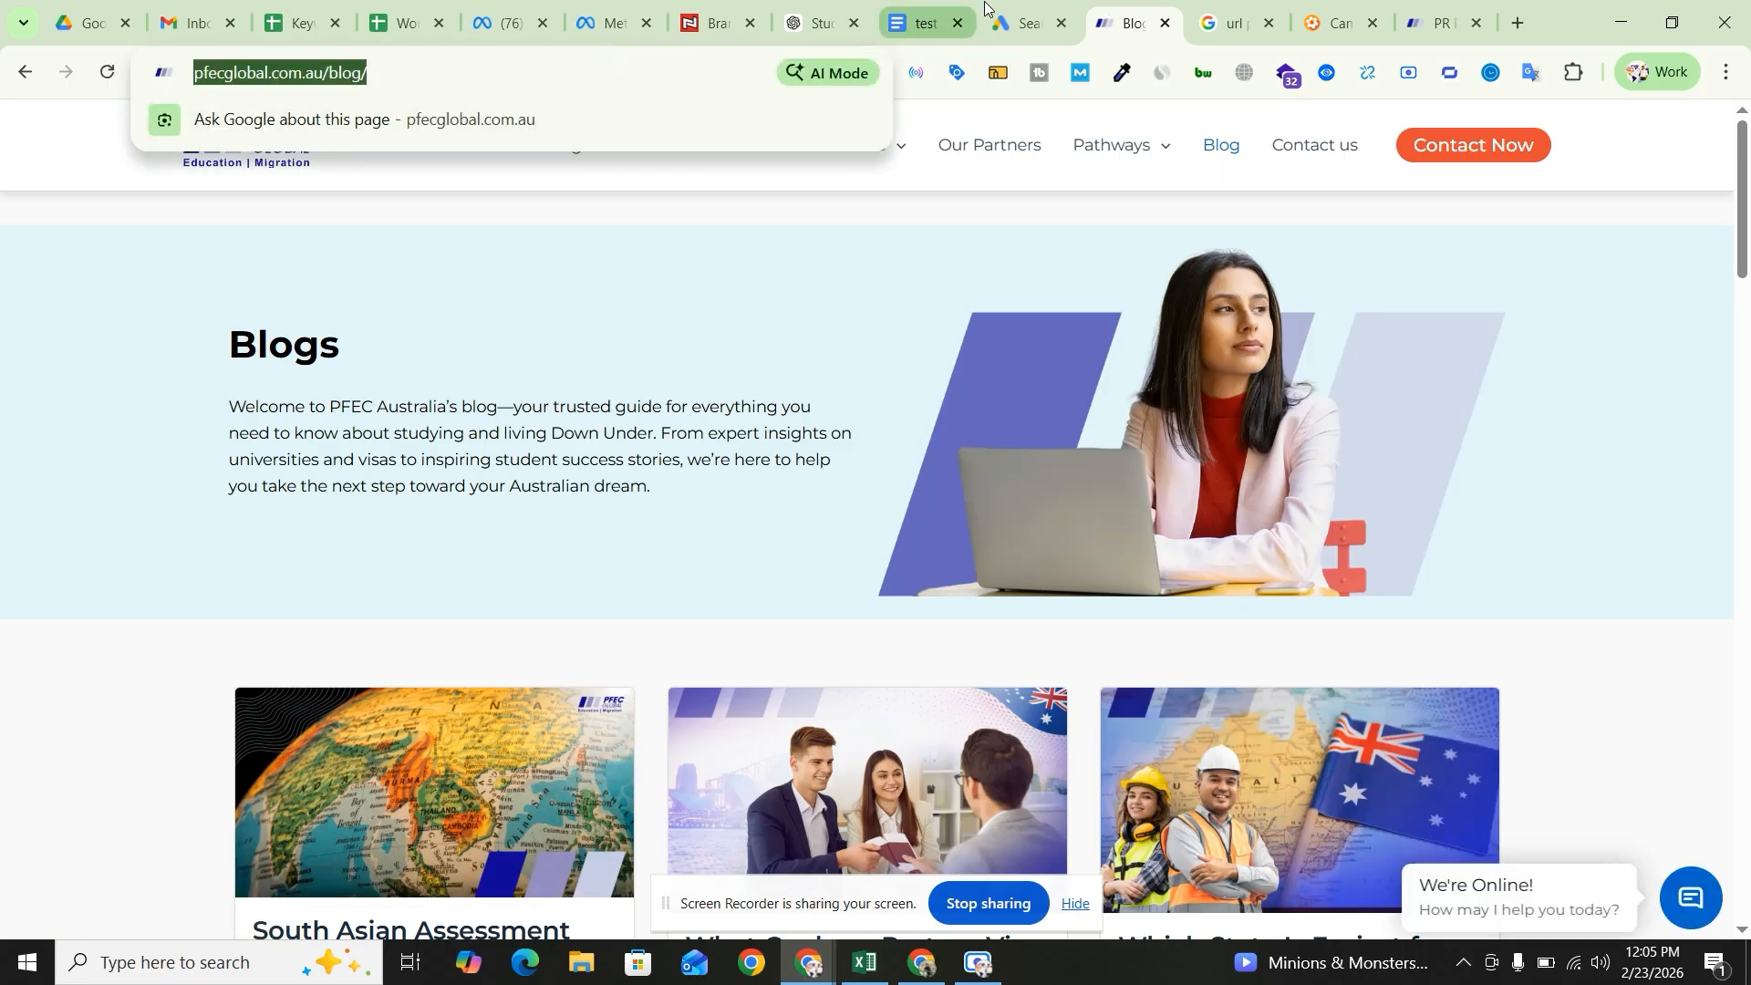
{"action": "left_click", "coordinate": [1012, 4]}
{"action": "left_click", "coordinate": [193, 741]}
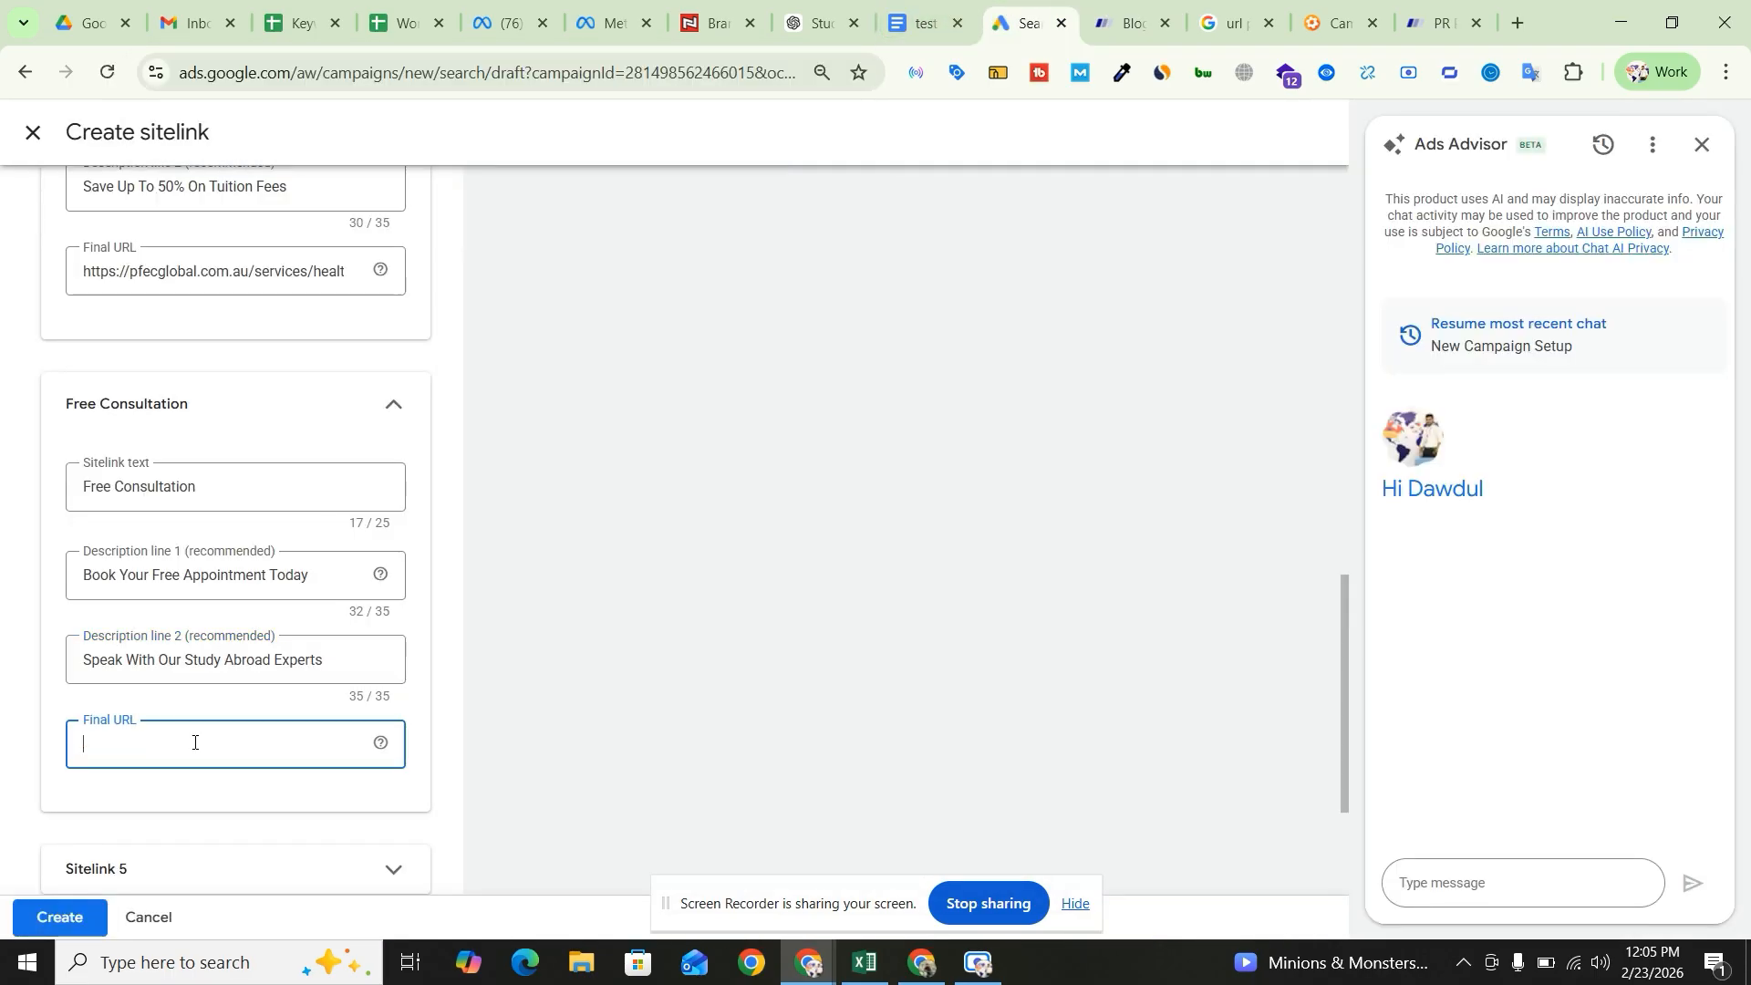
{"action": "key", "text": "ctrl+v"}
{"action": "scroll", "coordinate": [657, 625], "scroll_direction": "down", "scroll_amount": 3}
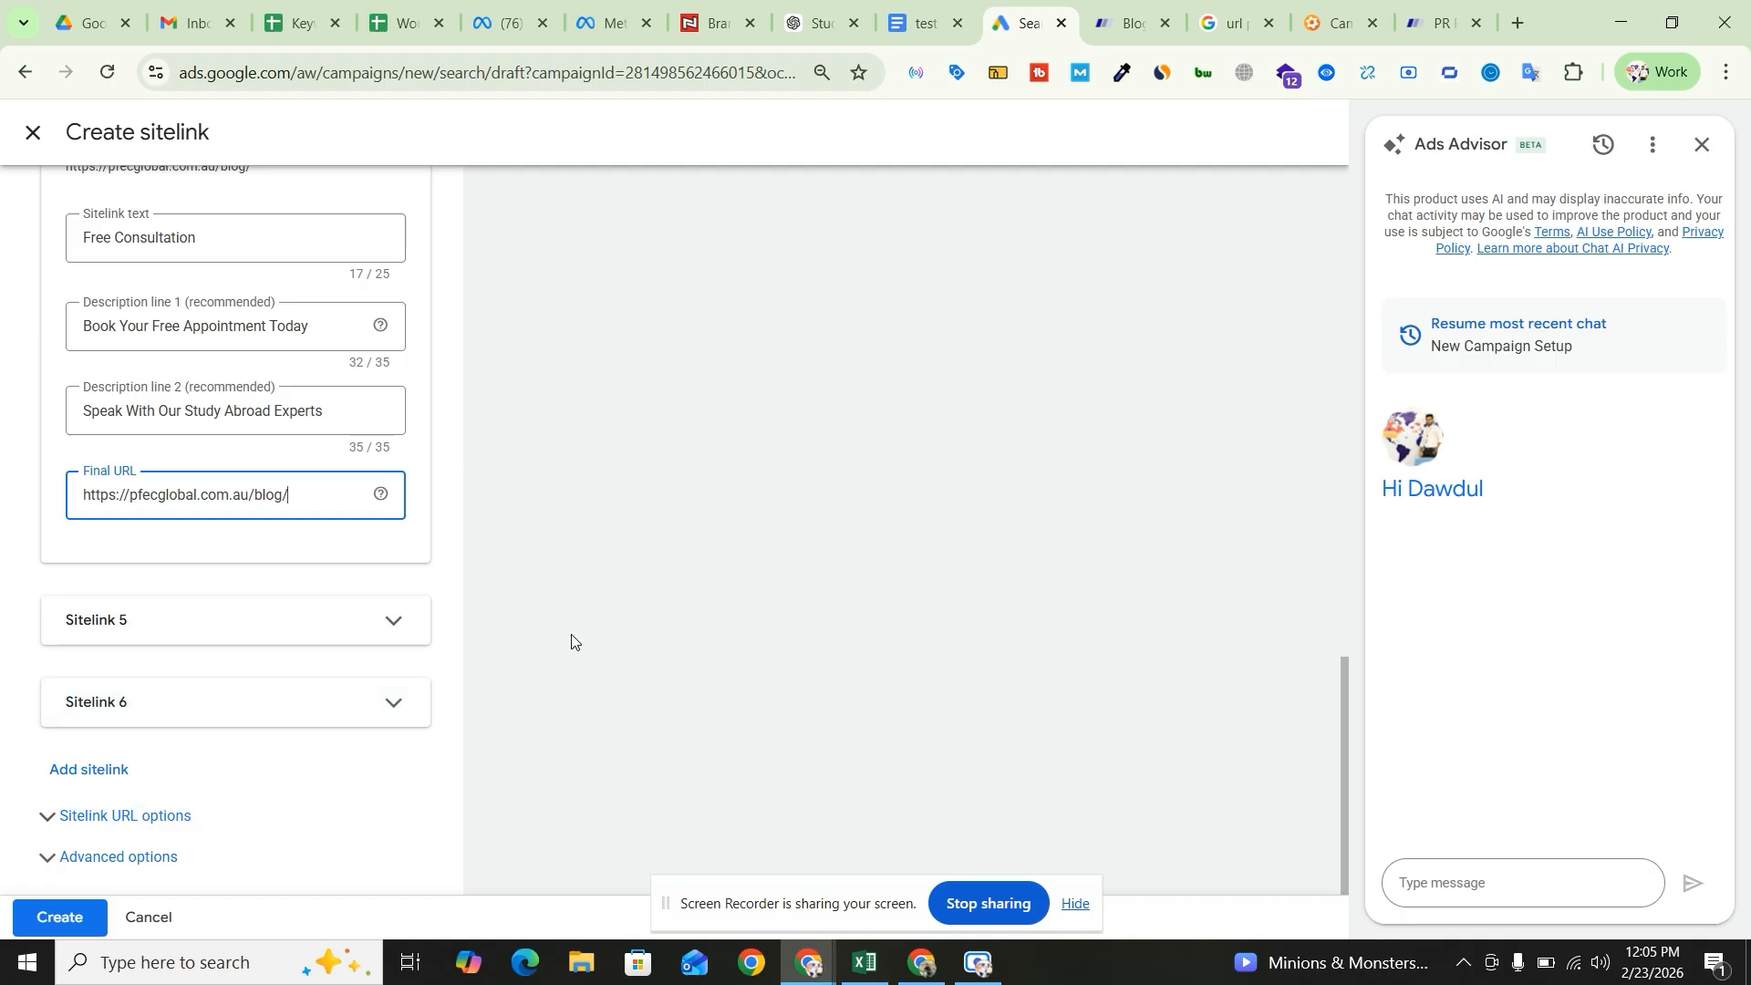
{"action": "left_click", "coordinate": [54, 926]}
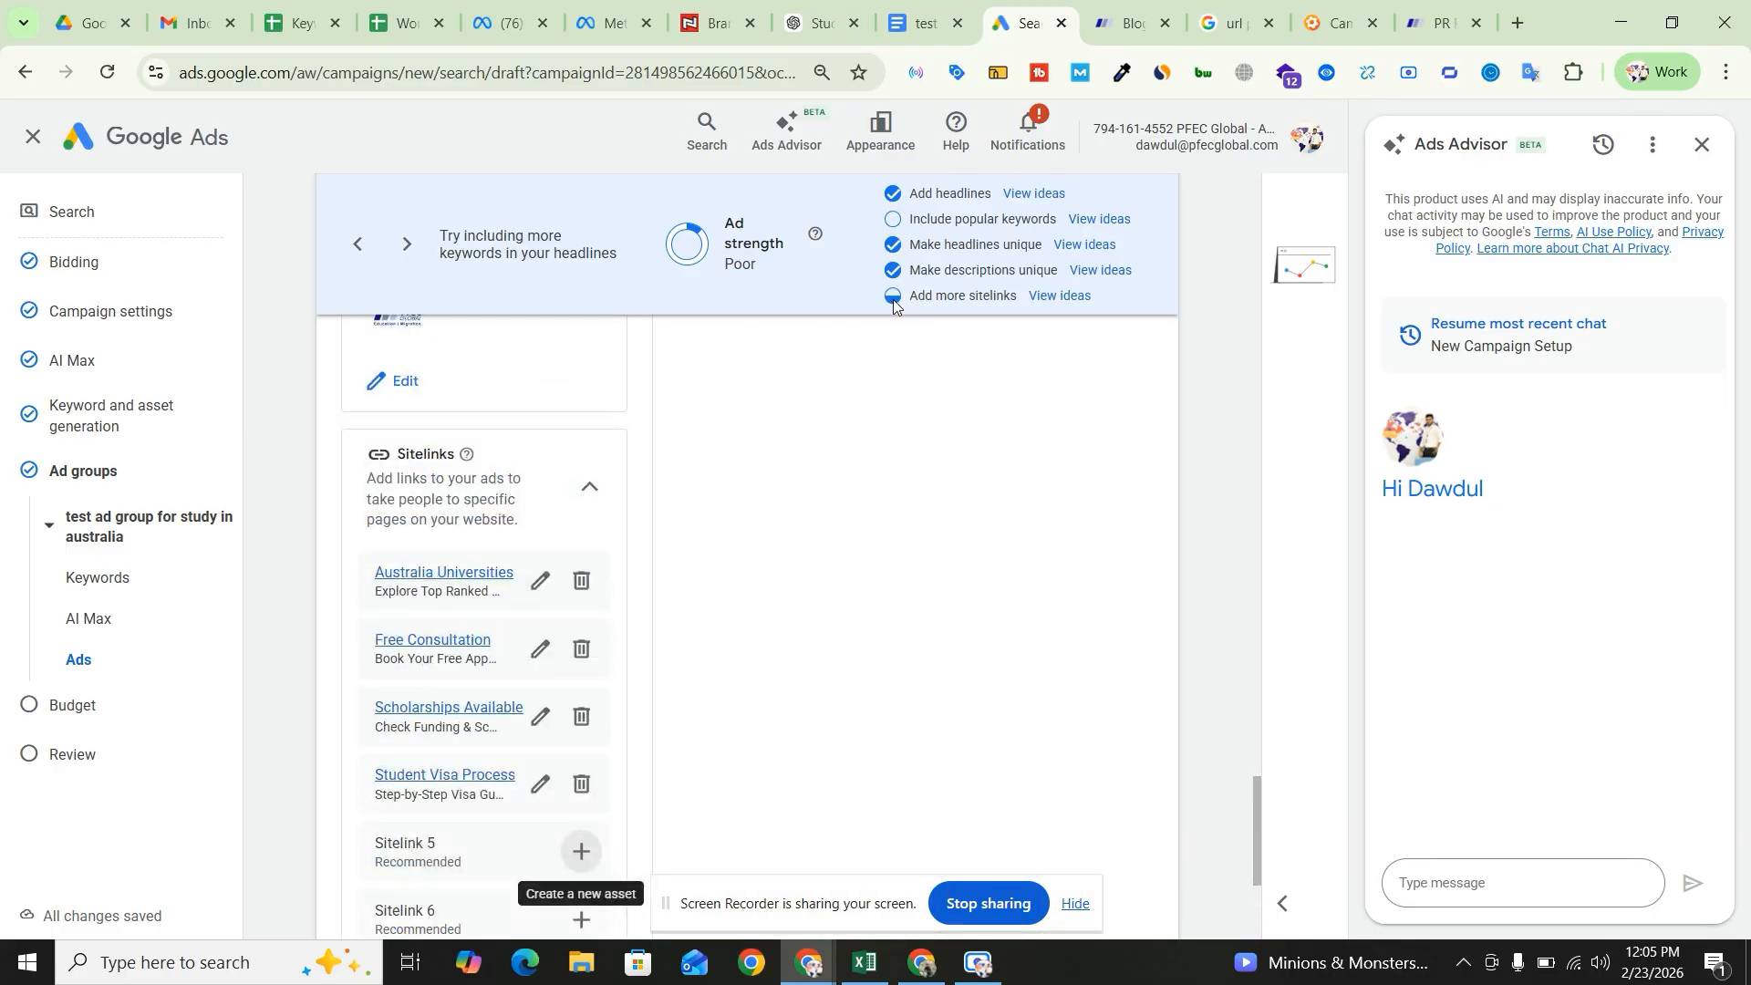
- Check the sitelinks item in the ad strength checklist and look back over the ad's logo, image and description assets
{"action": "left_click_drag", "start_coordinate": [908, 296], "coordinate": [932, 296]}
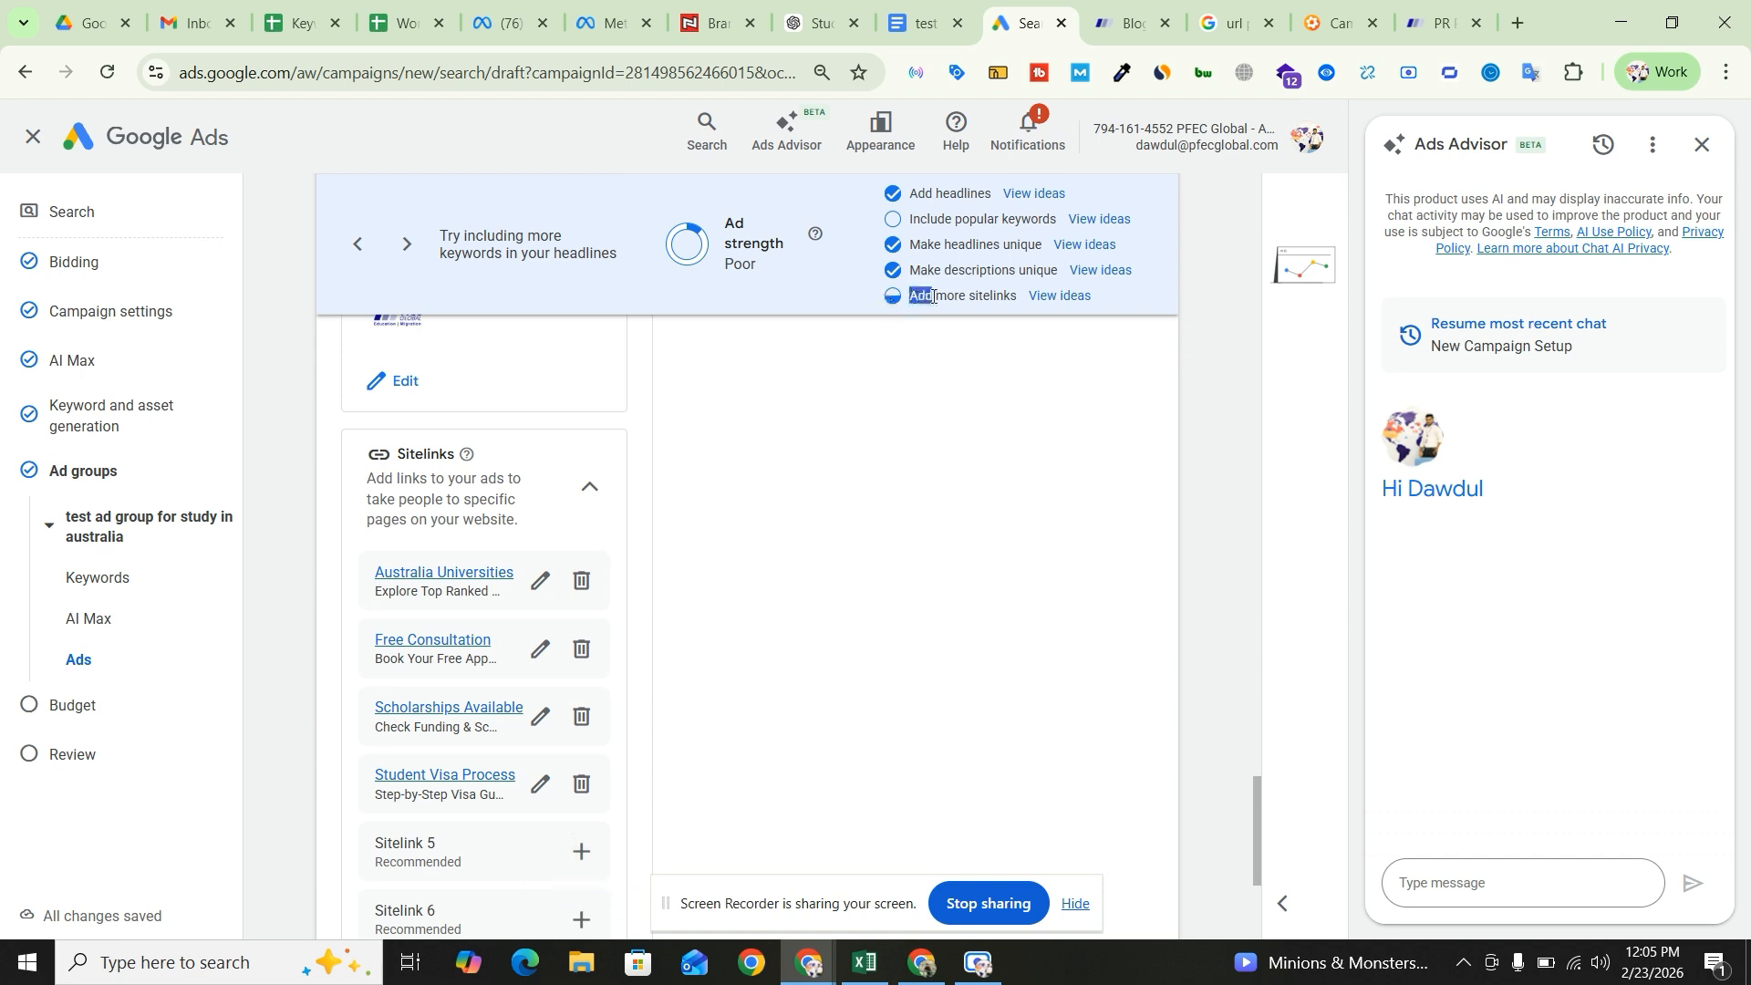
{"action": "left_click", "coordinate": [1093, 447]}
{"action": "scroll", "coordinate": [702, 560], "scroll_direction": "up", "scroll_amount": 4}
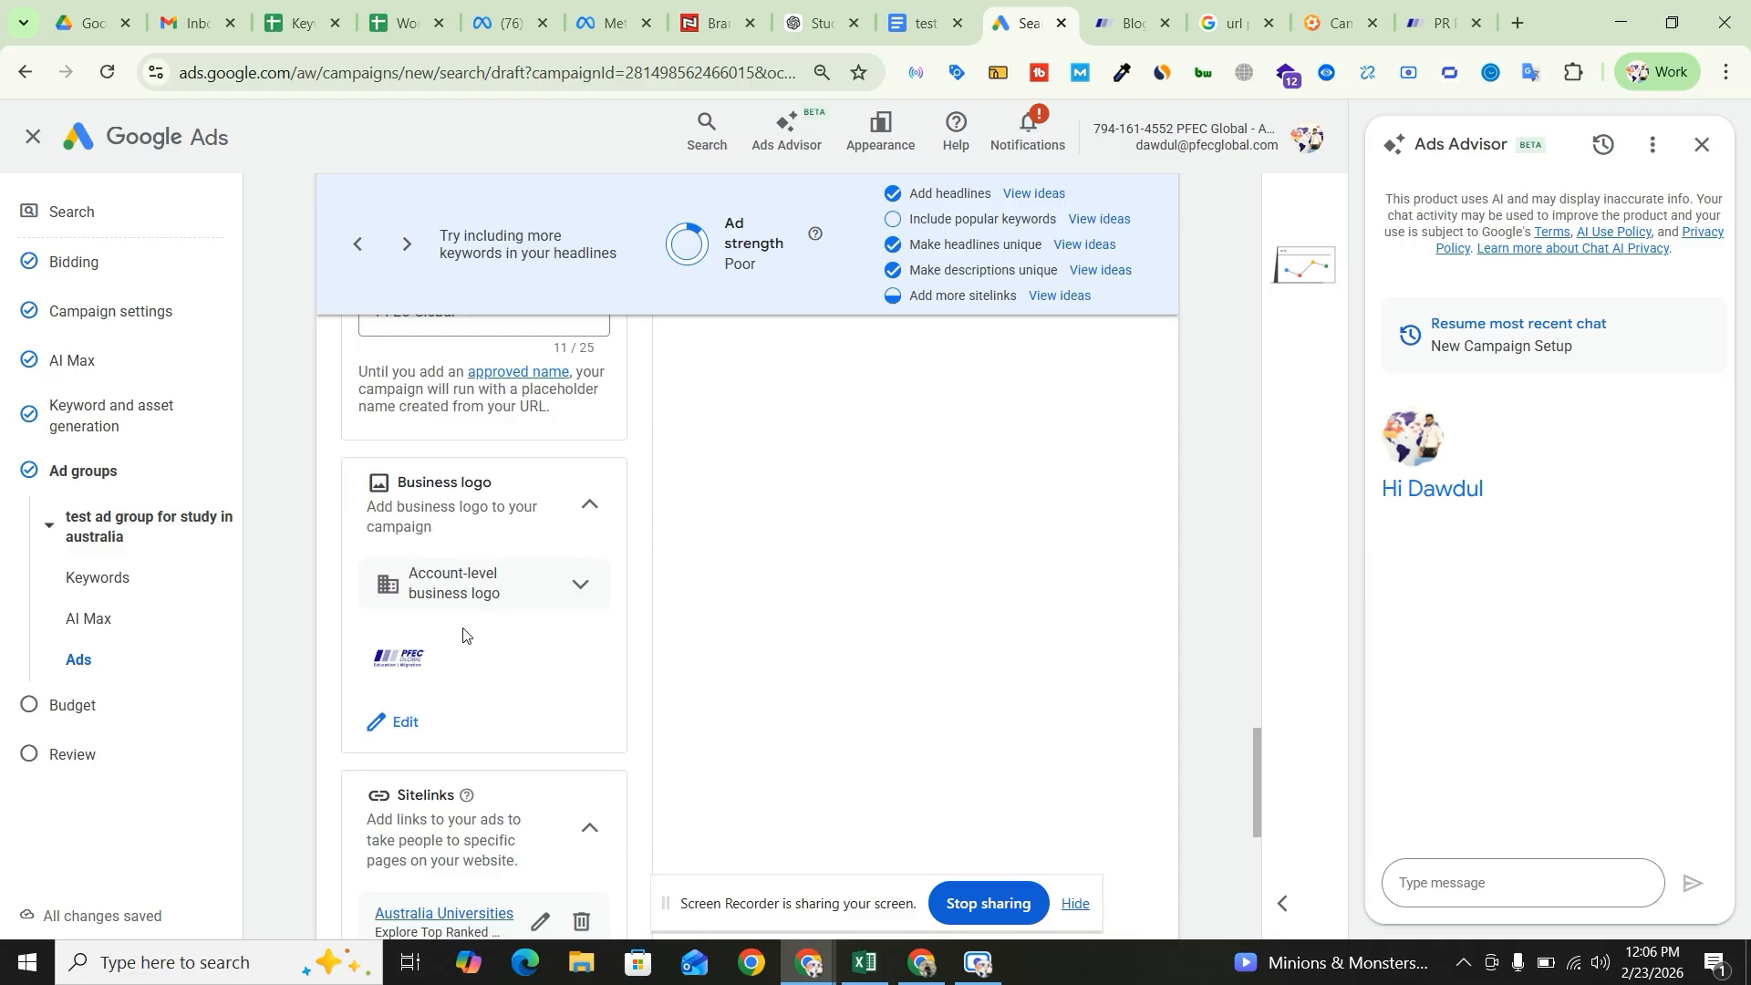
{"action": "scroll", "coordinate": [709, 581], "scroll_direction": "up", "scroll_amount": 12}
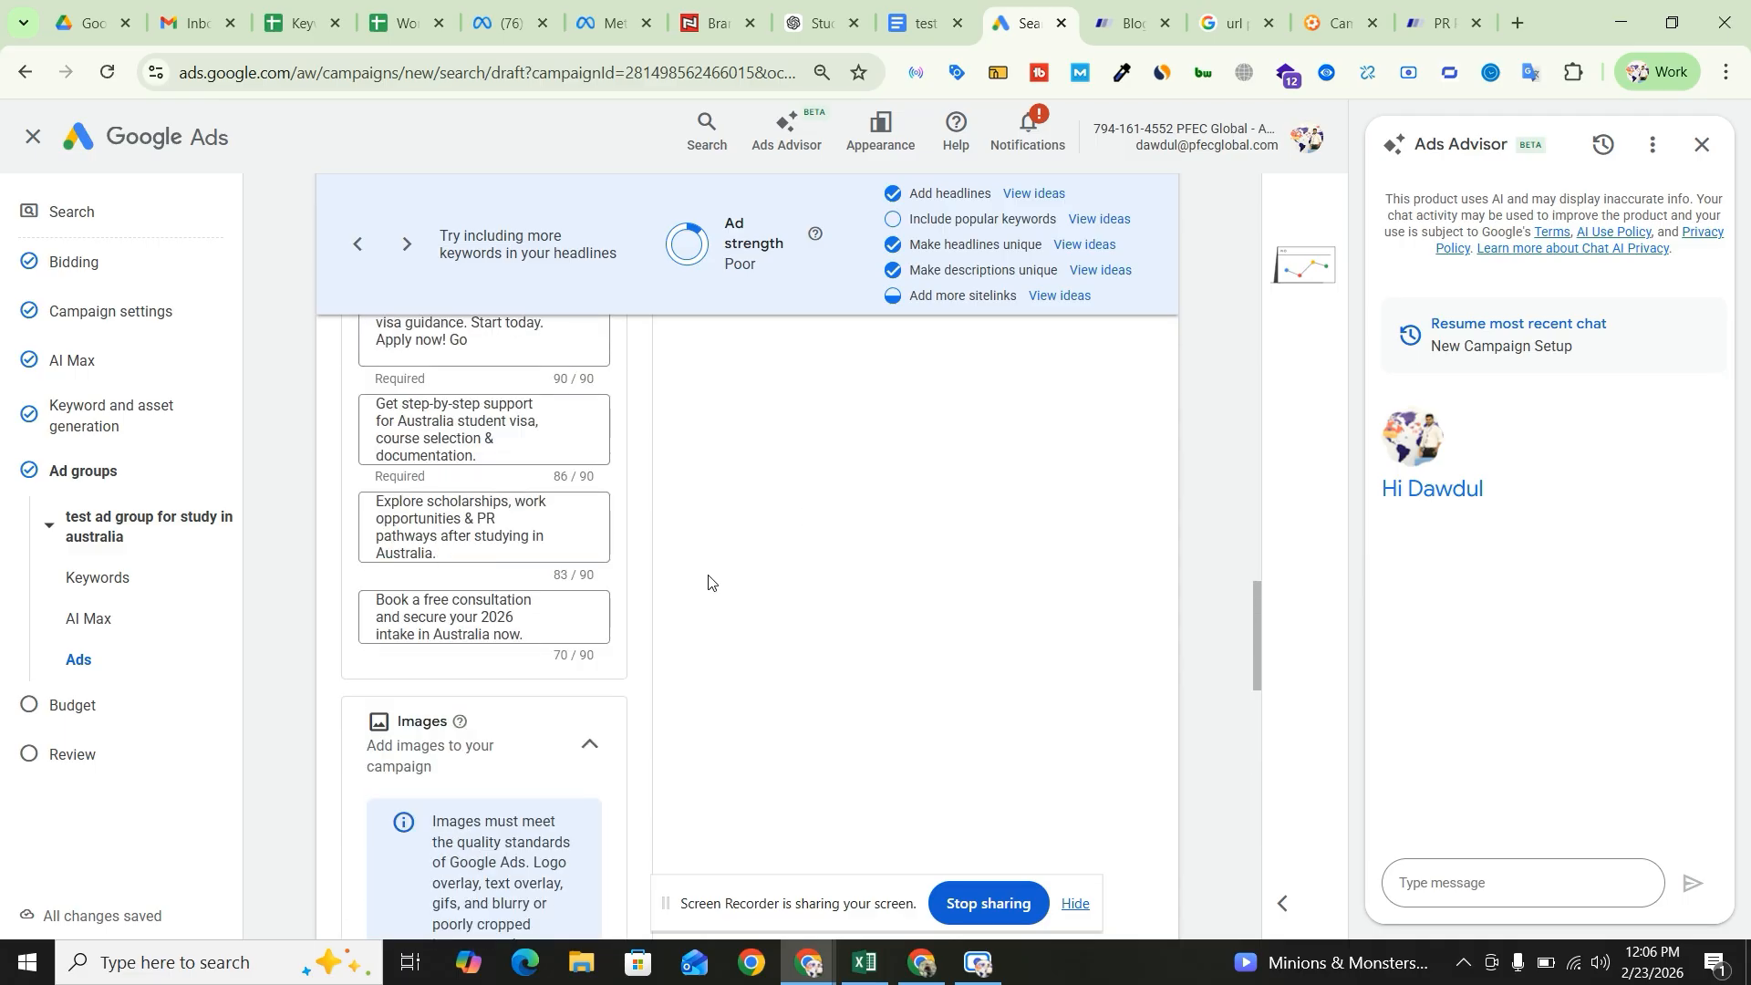
- Skip the AI keyword and asset generation and go to the ad group's empty keyword entry area
{"action": "scroll", "coordinate": [708, 581], "scroll_direction": "up", "scroll_amount": 7}
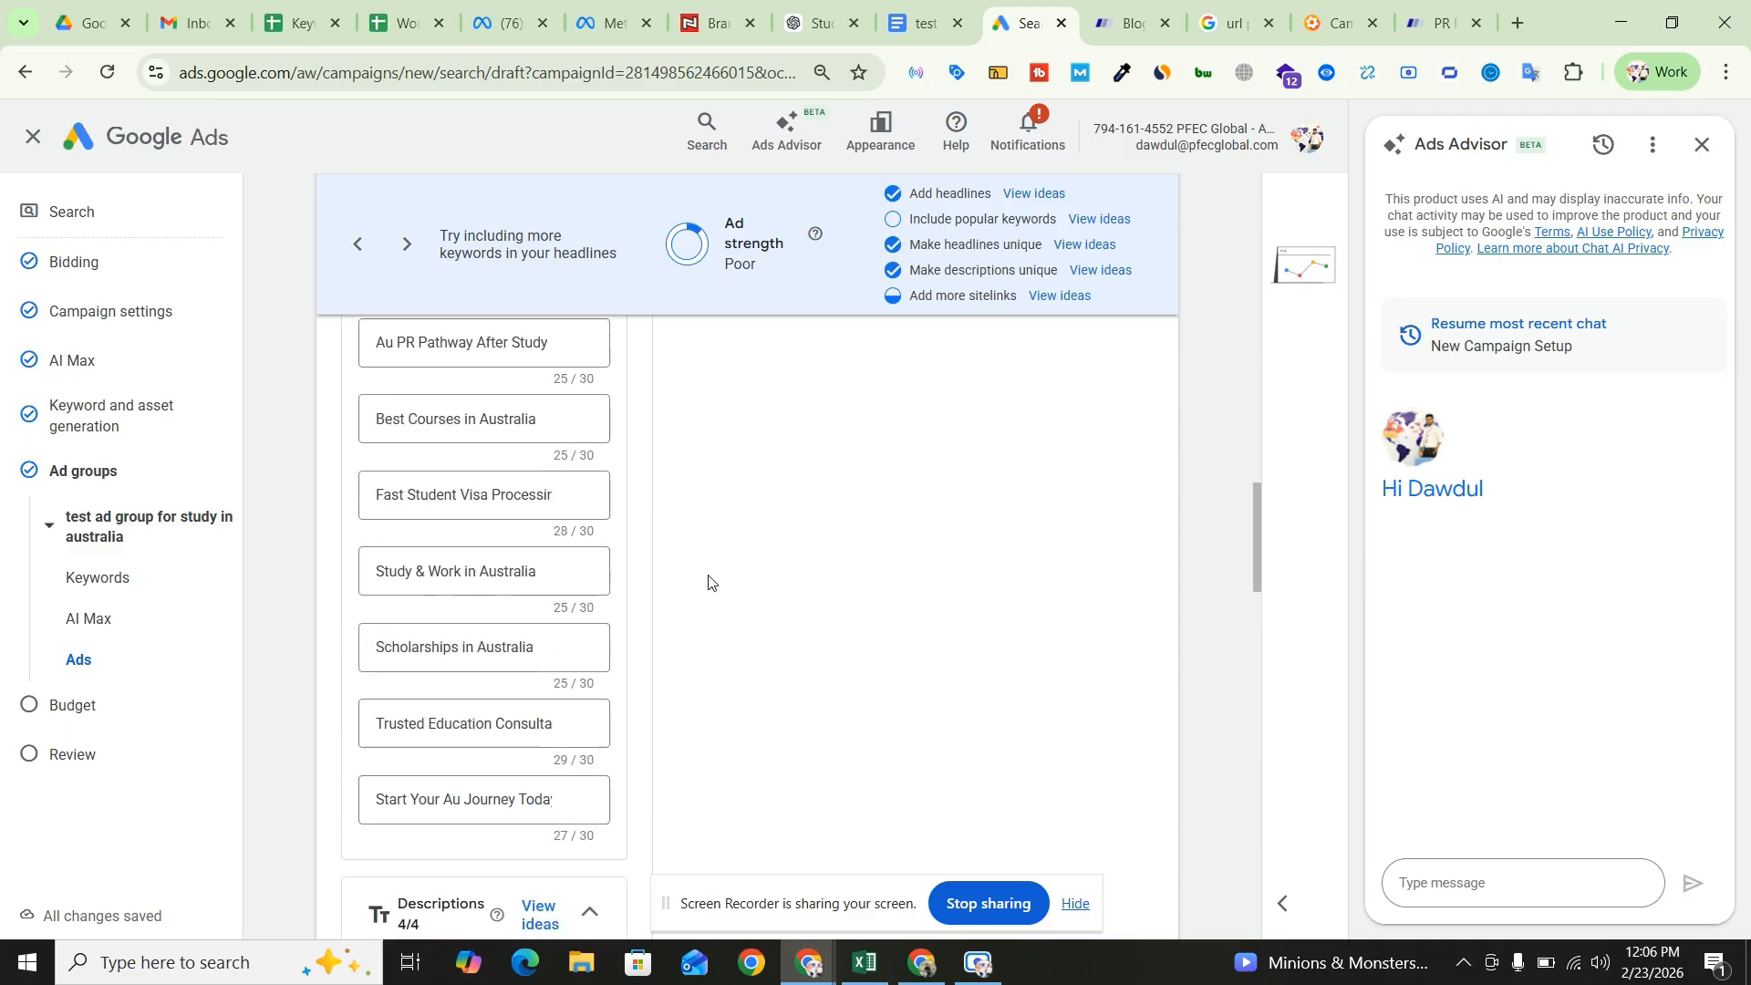
{"action": "left_click", "coordinate": [108, 438]}
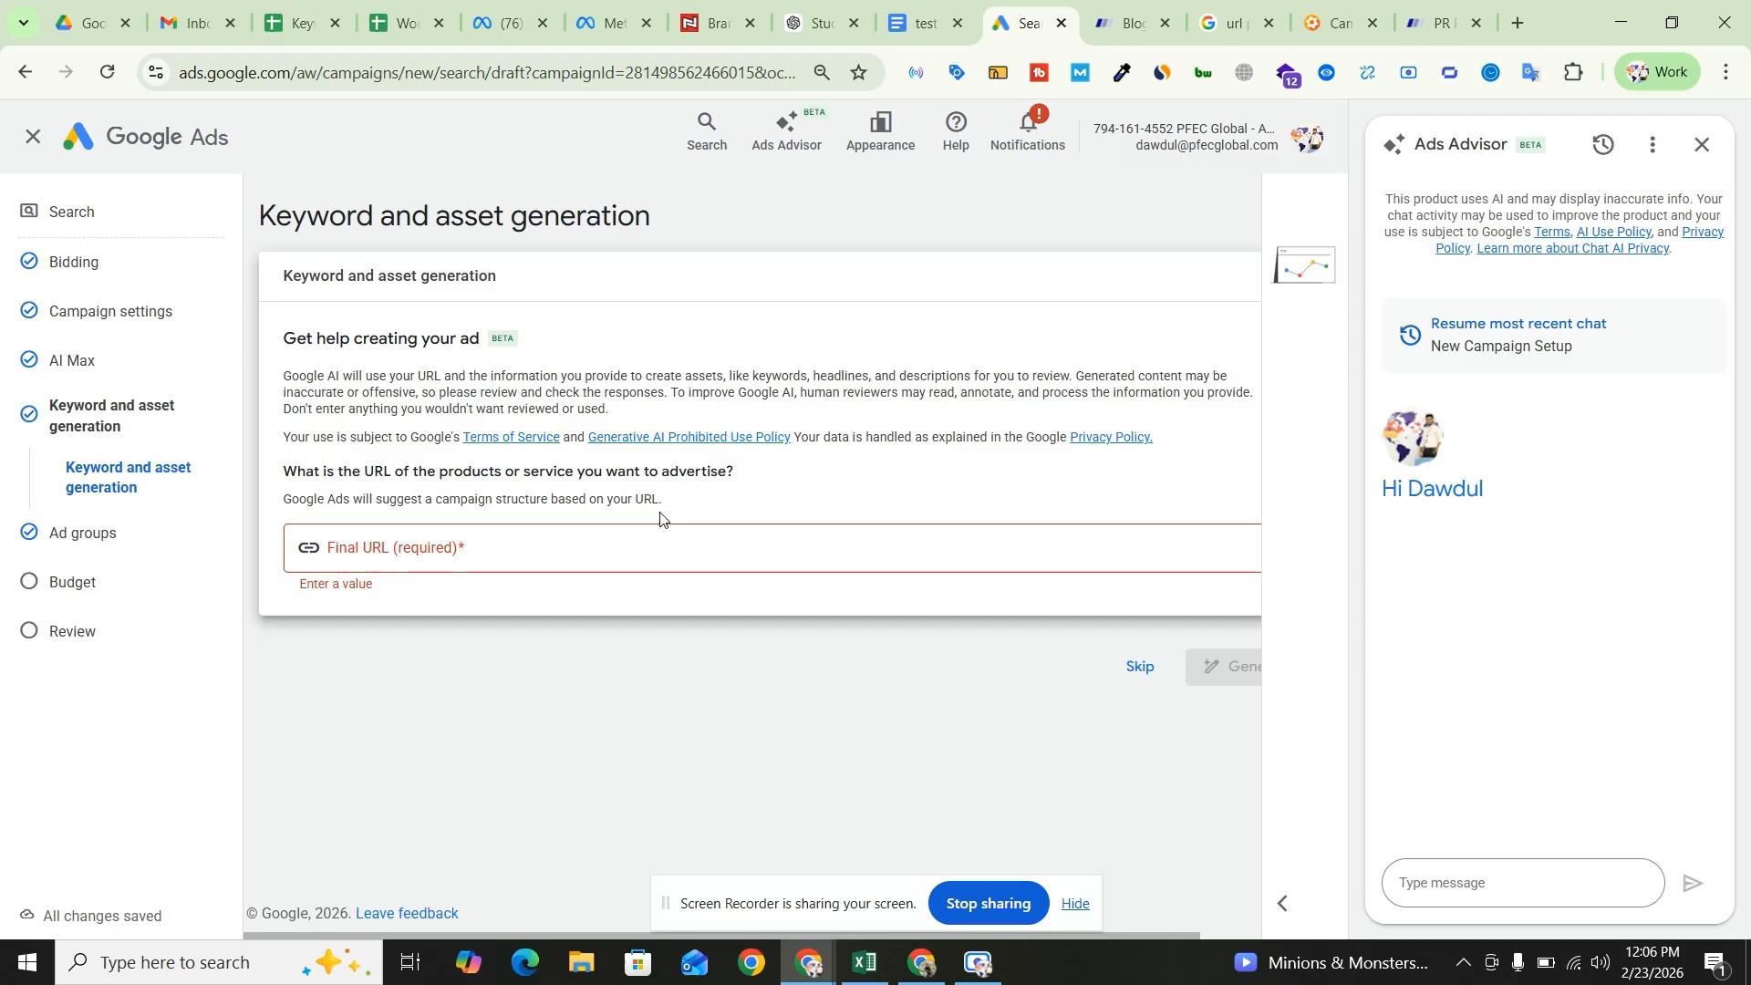
{"action": "left_click", "coordinate": [1140, 666]}
{"action": "scroll", "coordinate": [977, 575], "scroll_direction": "down", "scroll_amount": 3}
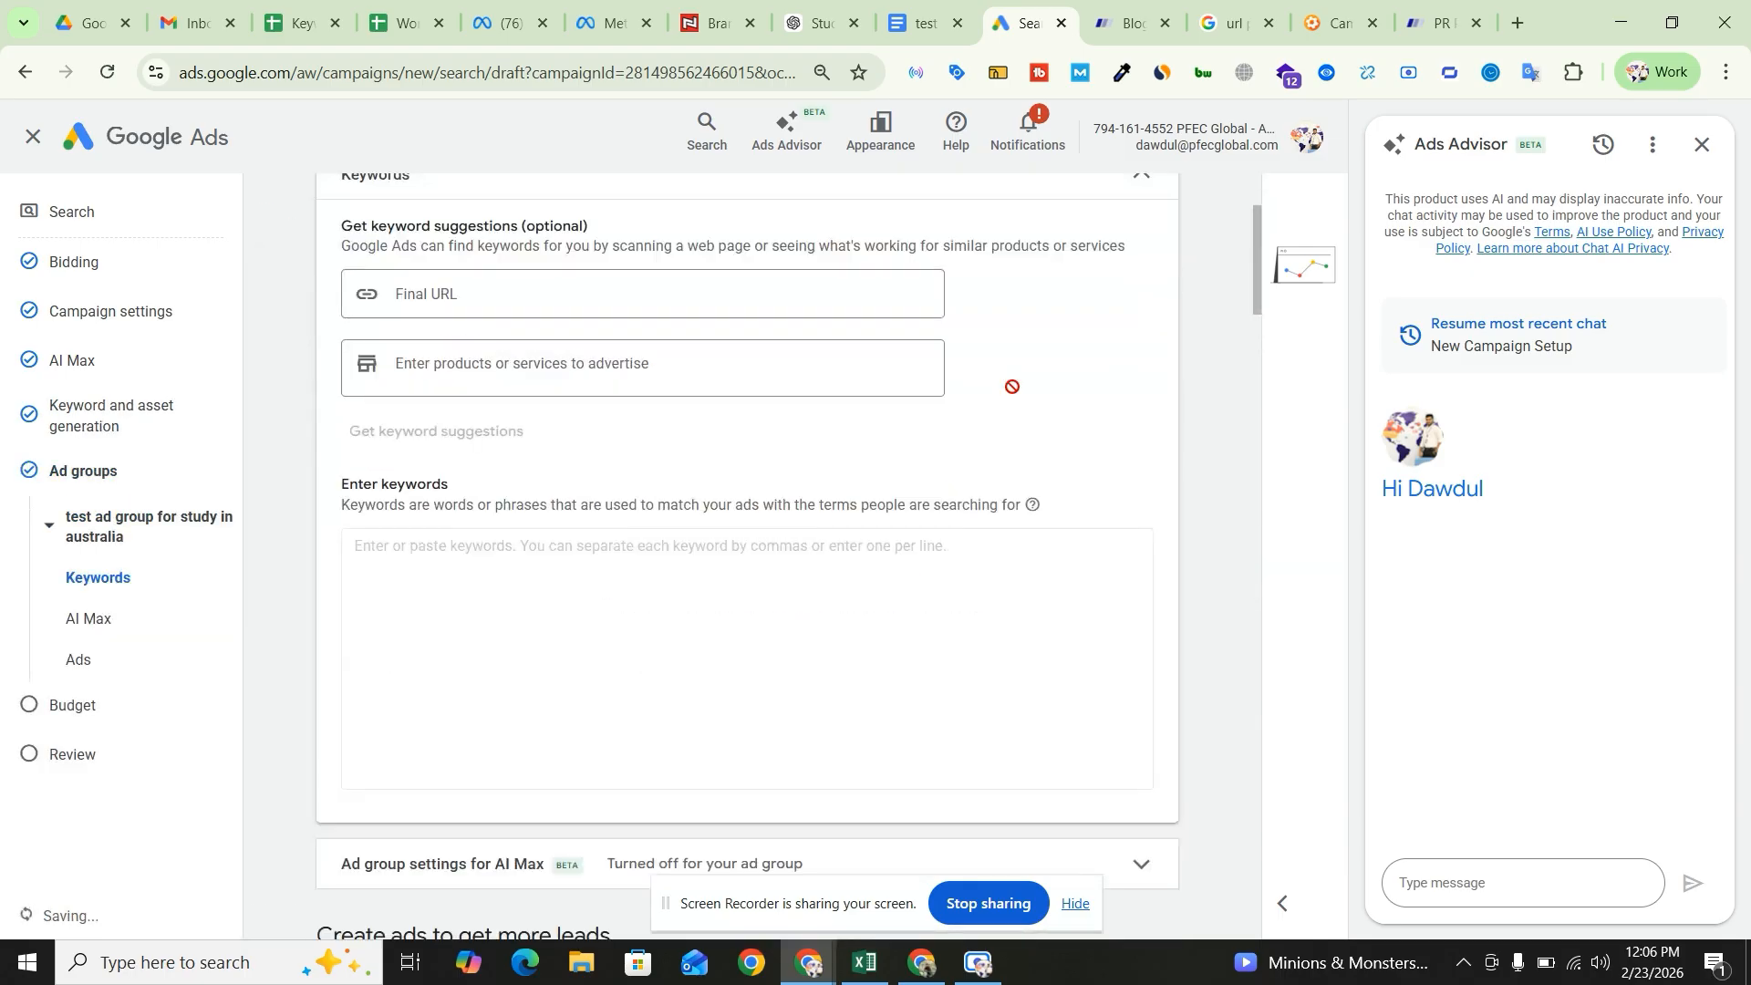
- Copy the five primary keywords, from "study in australia" to "australia education consultant", in the test ads document's Popular Keywords section
{"action": "left_click", "coordinate": [928, 7]}
{"action": "scroll", "coordinate": [778, 575], "scroll_direction": "up", "scroll_amount": 20}
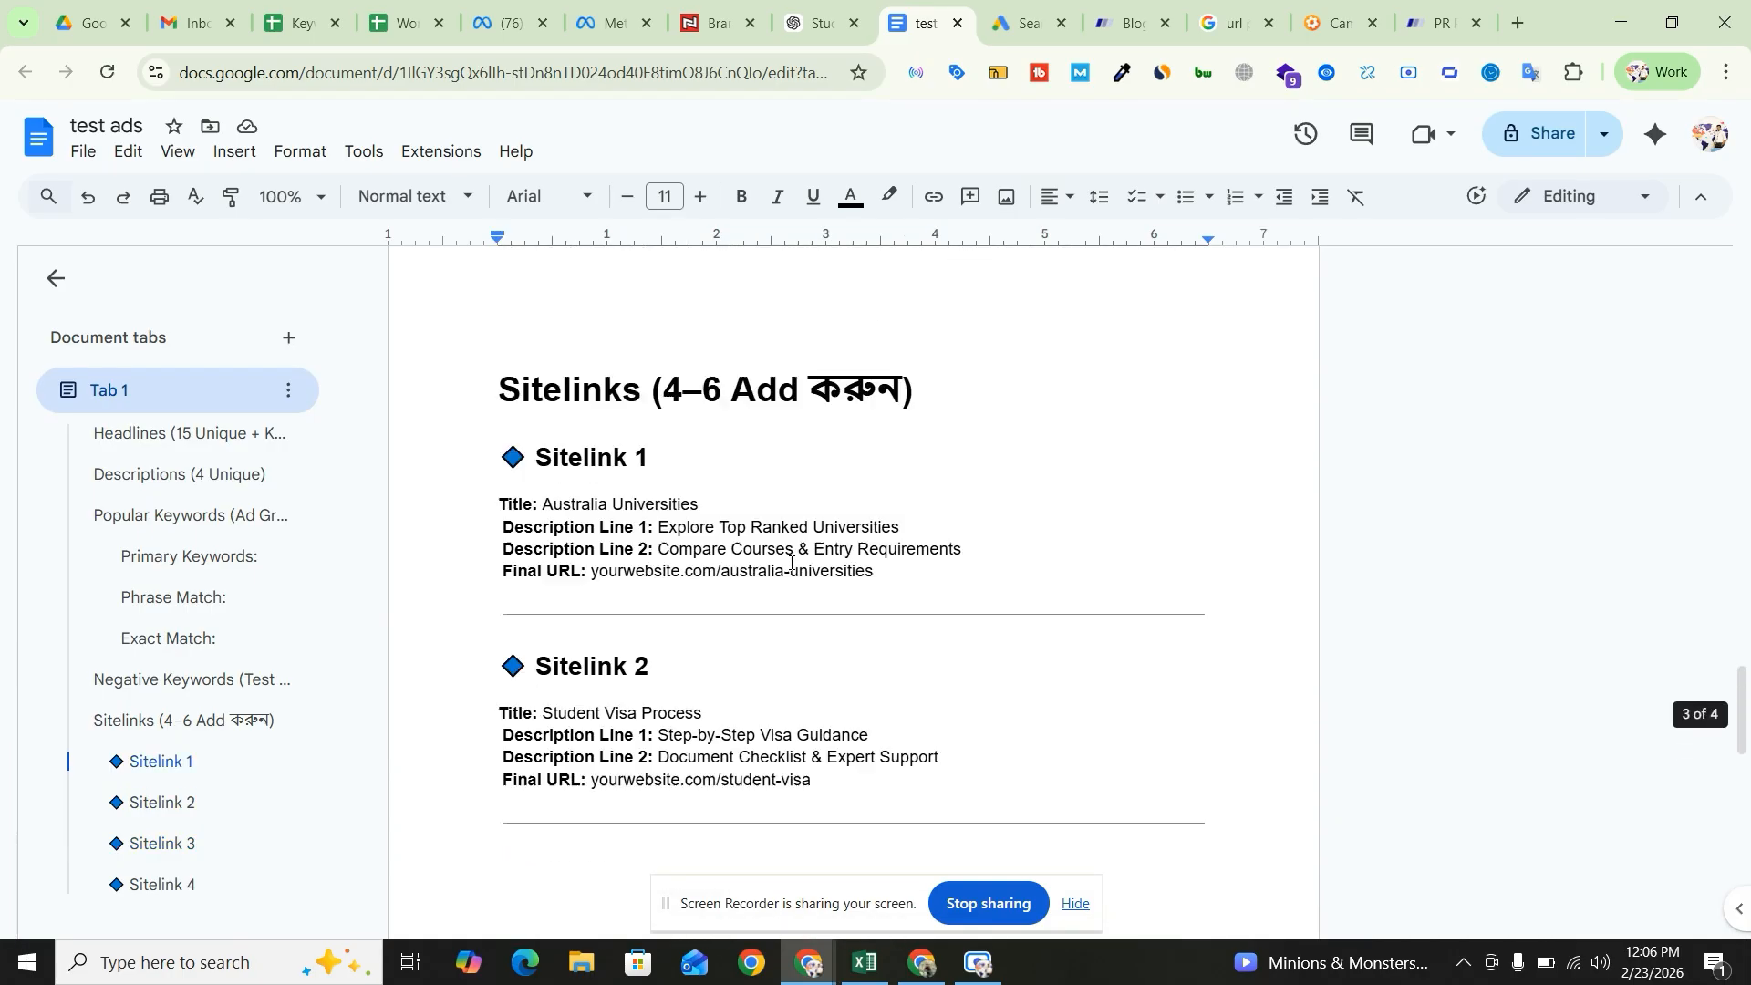
{"action": "scroll", "coordinate": [793, 561], "scroll_direction": "up", "scroll_amount": 1}
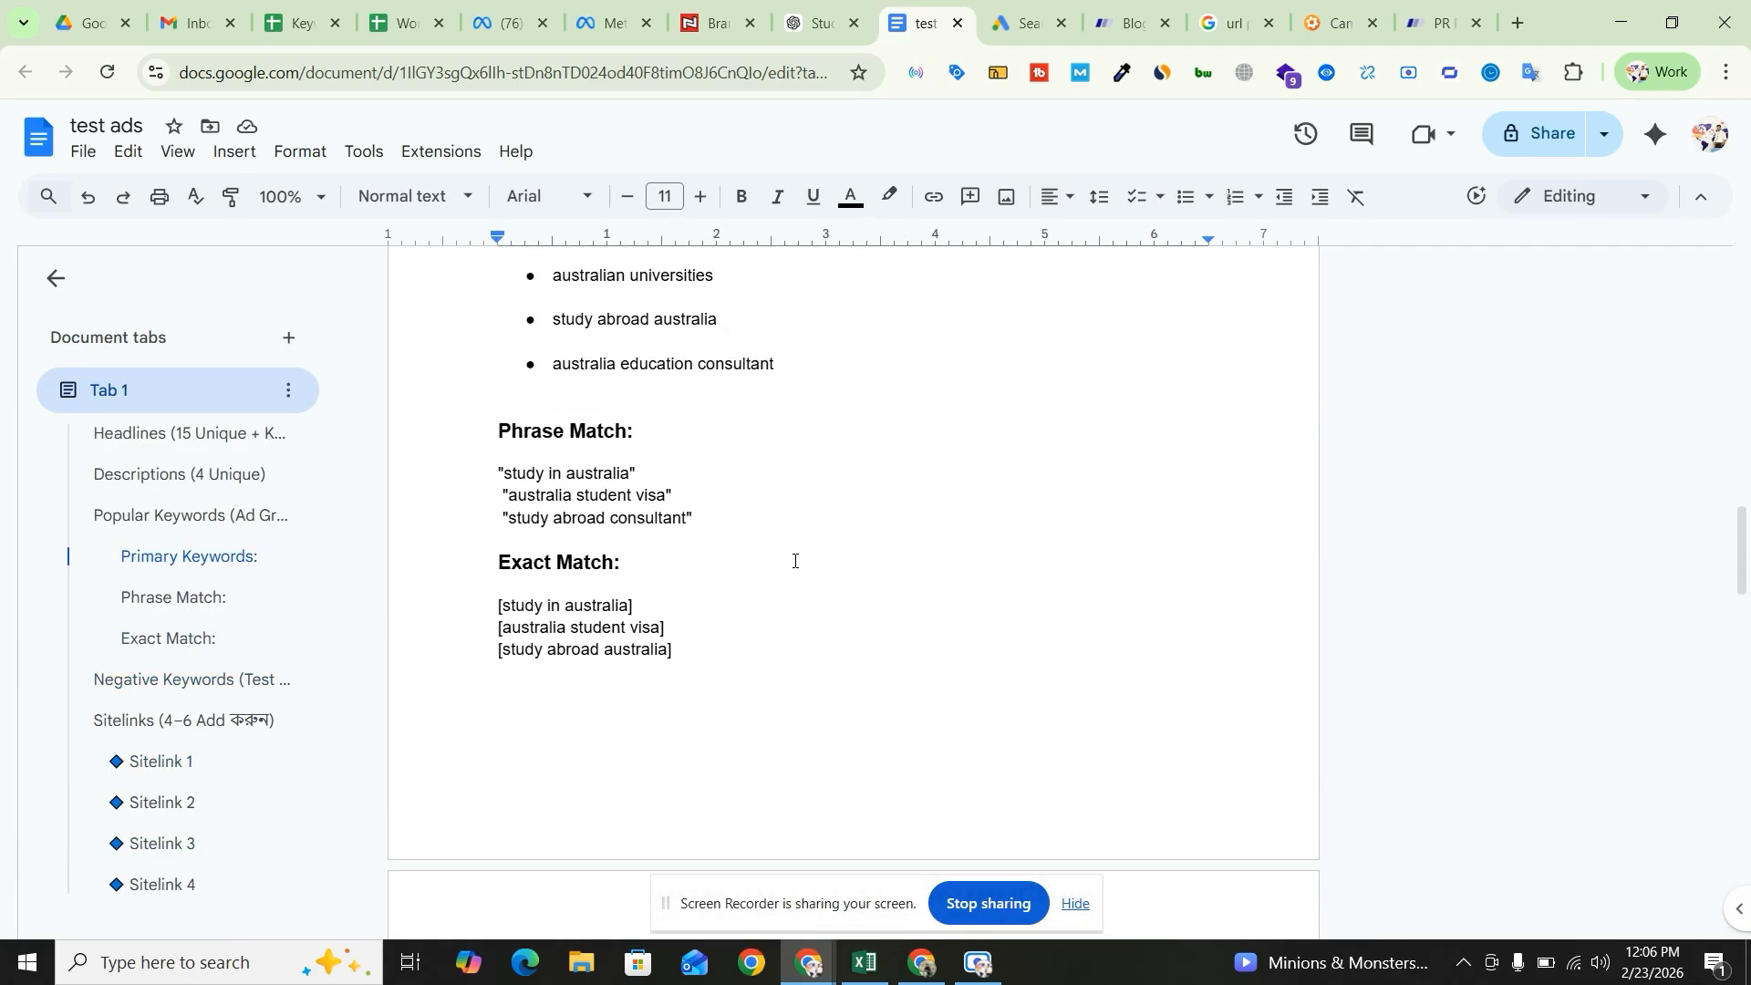
{"action": "scroll", "coordinate": [793, 560], "scroll_direction": "up", "scroll_amount": 2}
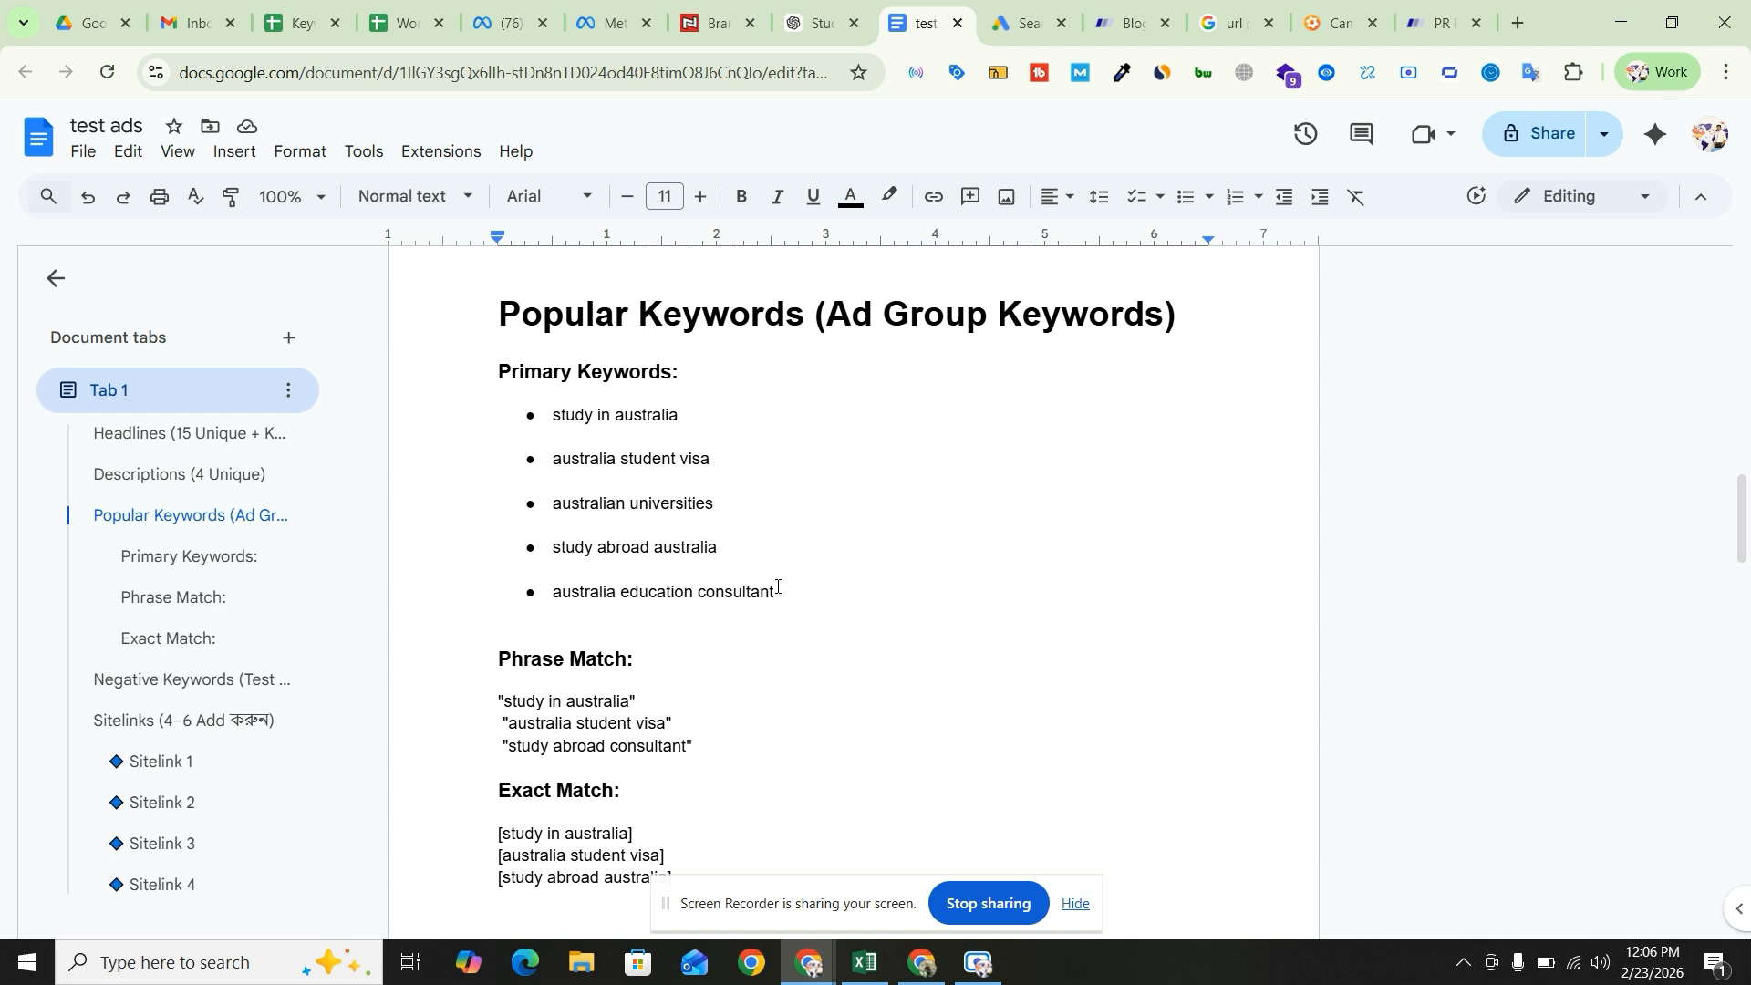
{"action": "left_click_drag", "start_coordinate": [778, 588], "coordinate": [553, 417]}
{"action": "key", "text": "ctrl+c"}
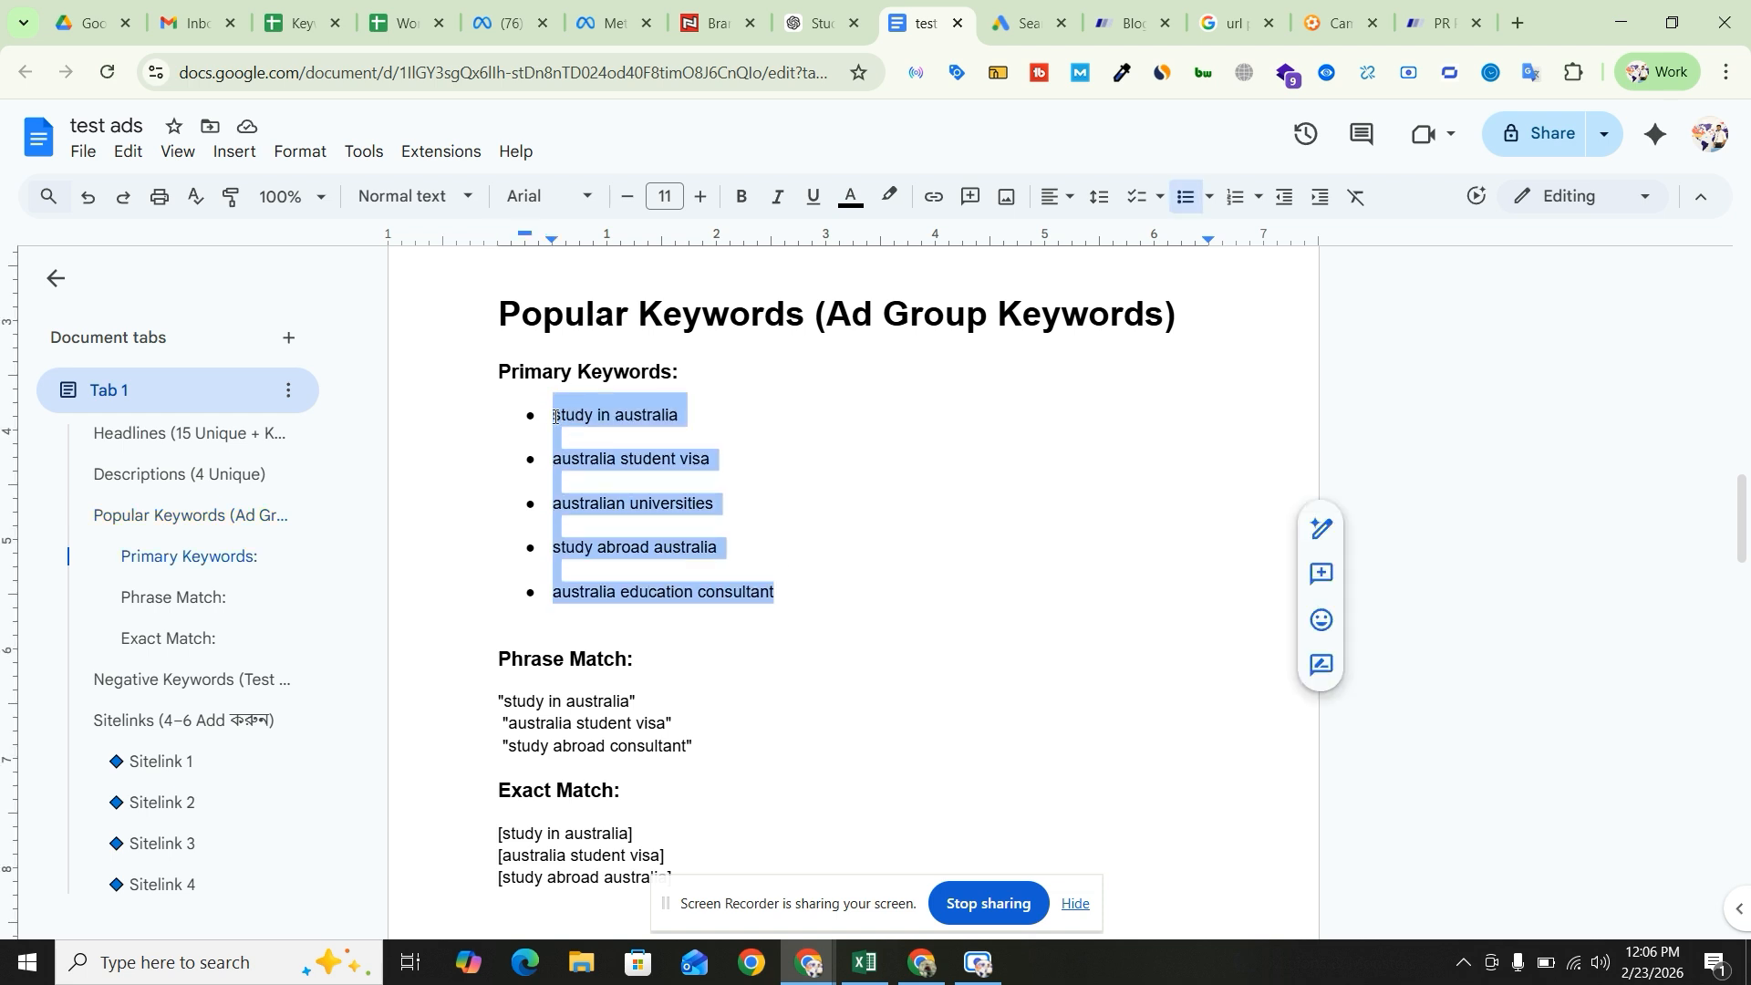
- Cancel the identity confirmation, paste the primary keywords into the ad group's keyword list and add blank lines below them
{"action": "left_click", "coordinate": [1024, 23]}
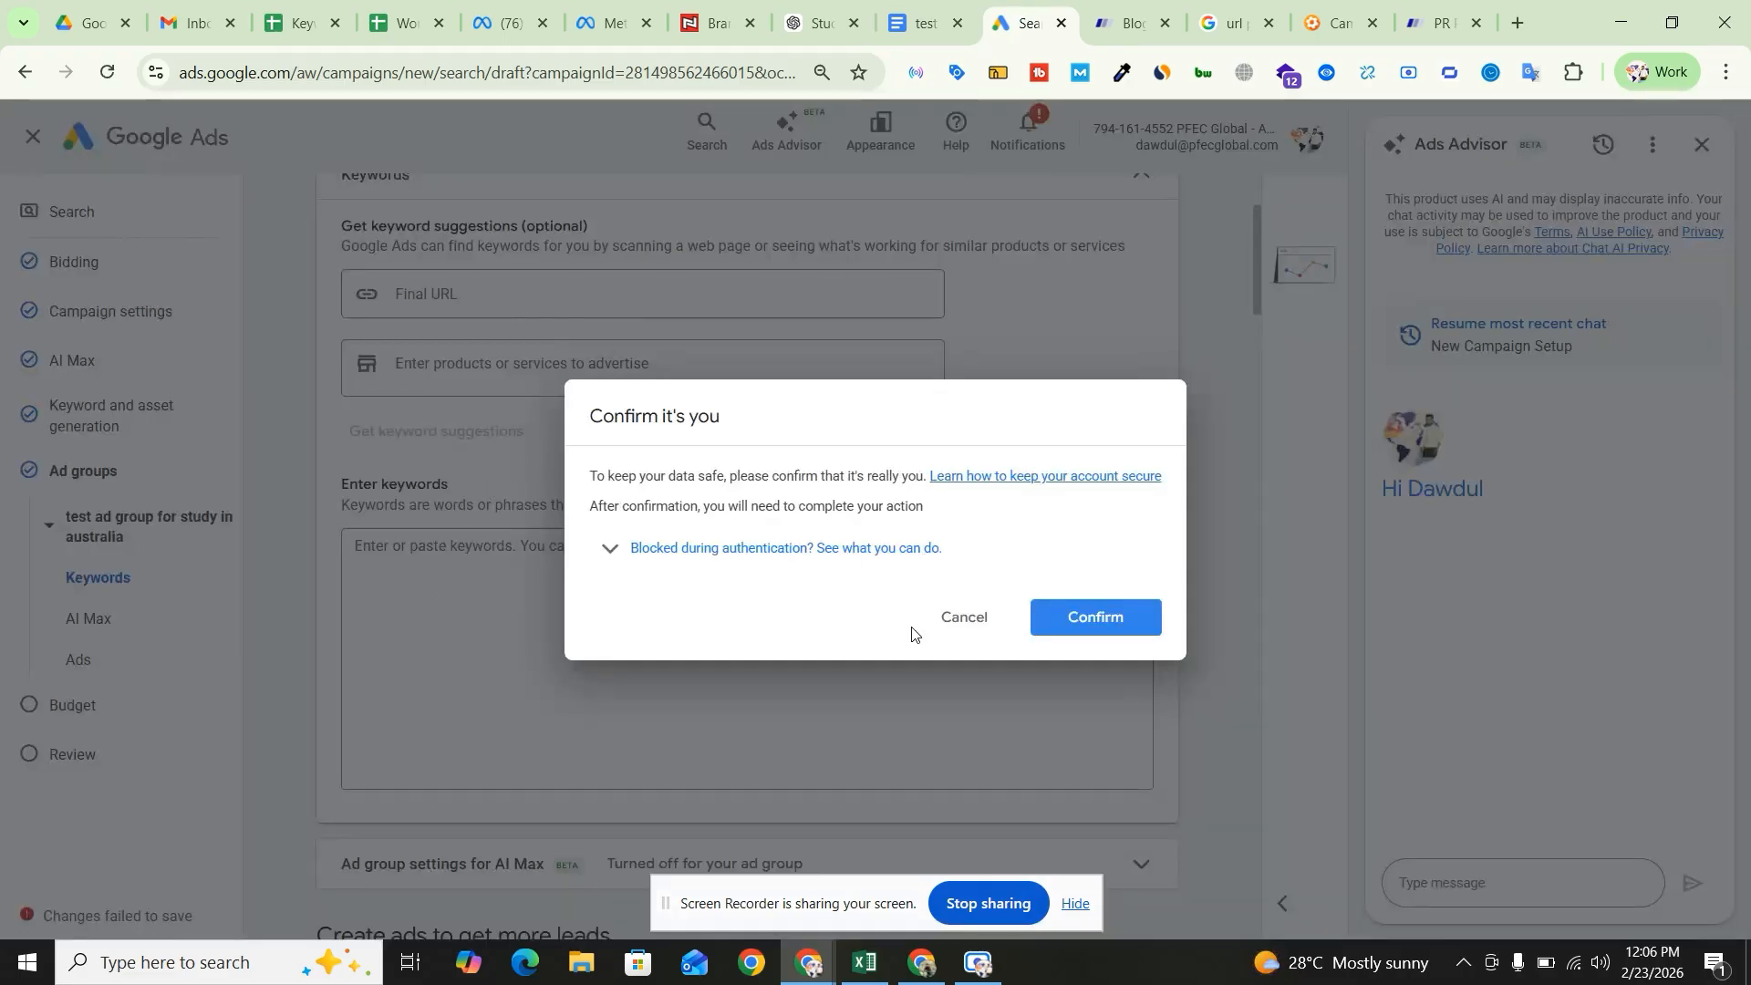
{"action": "left_click", "coordinate": [969, 618]}
{"action": "left_click", "coordinate": [567, 653]}
{"action": "key", "text": "ctrl+v"}
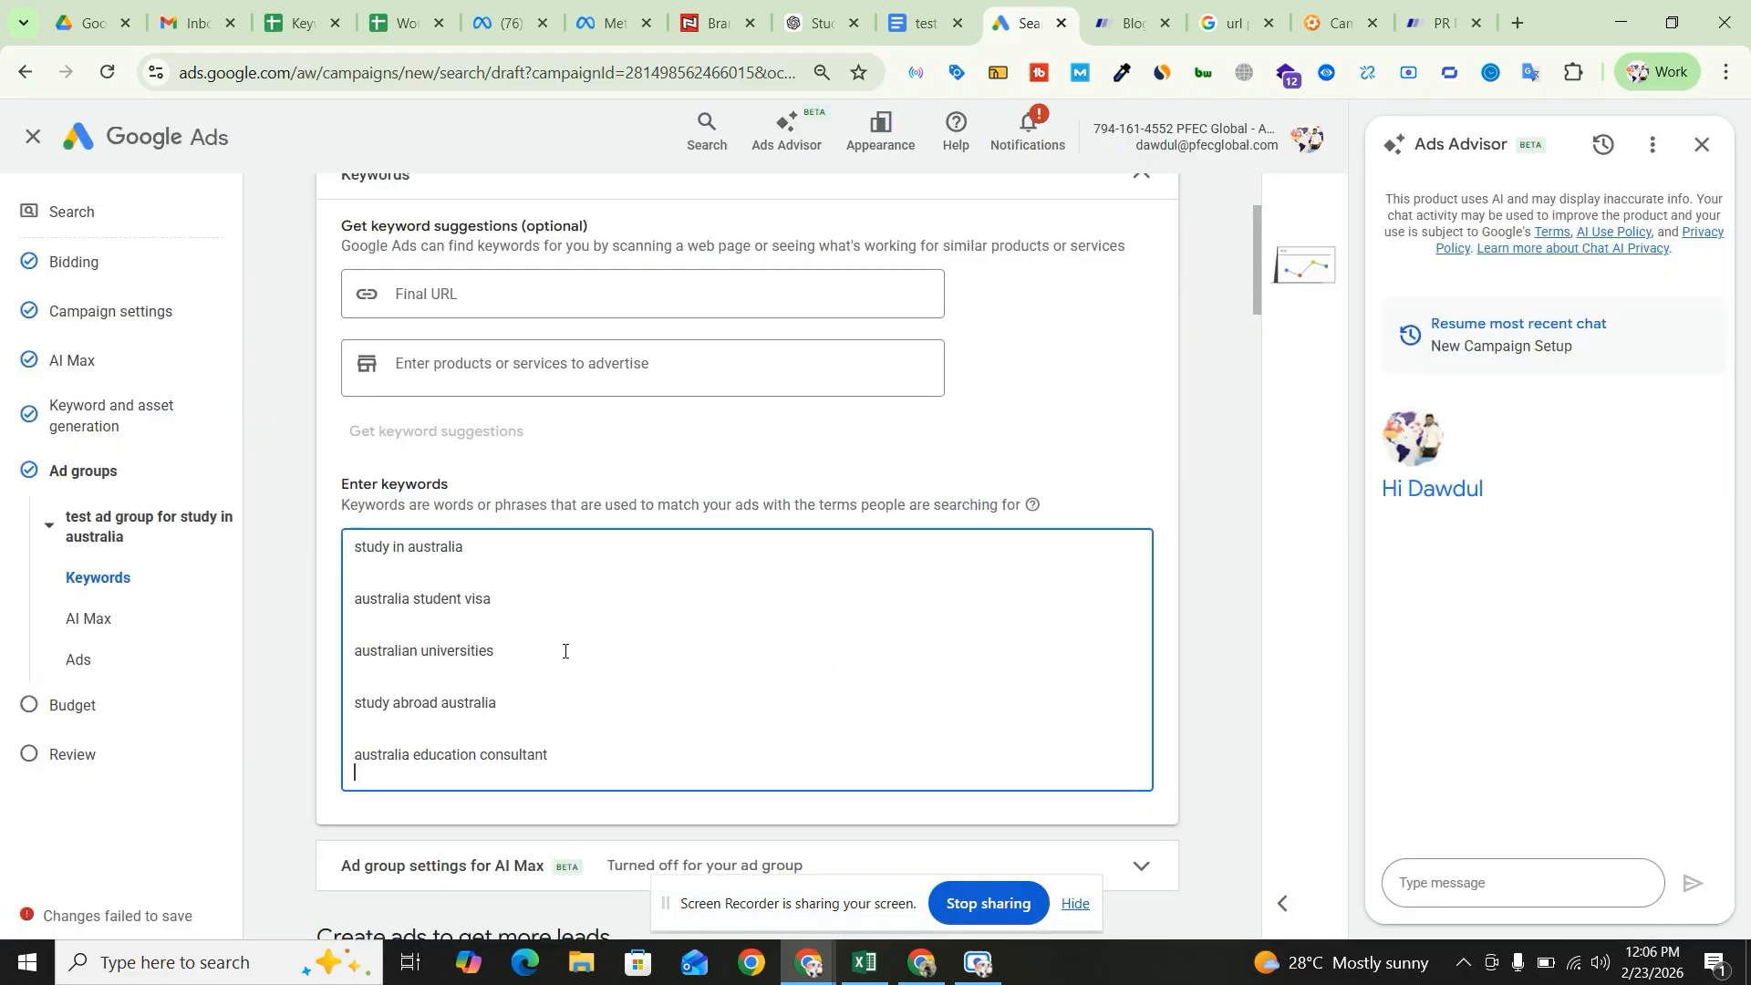
{"action": "key", "text": "Return"}
{"action": "key", "text": "Return"}
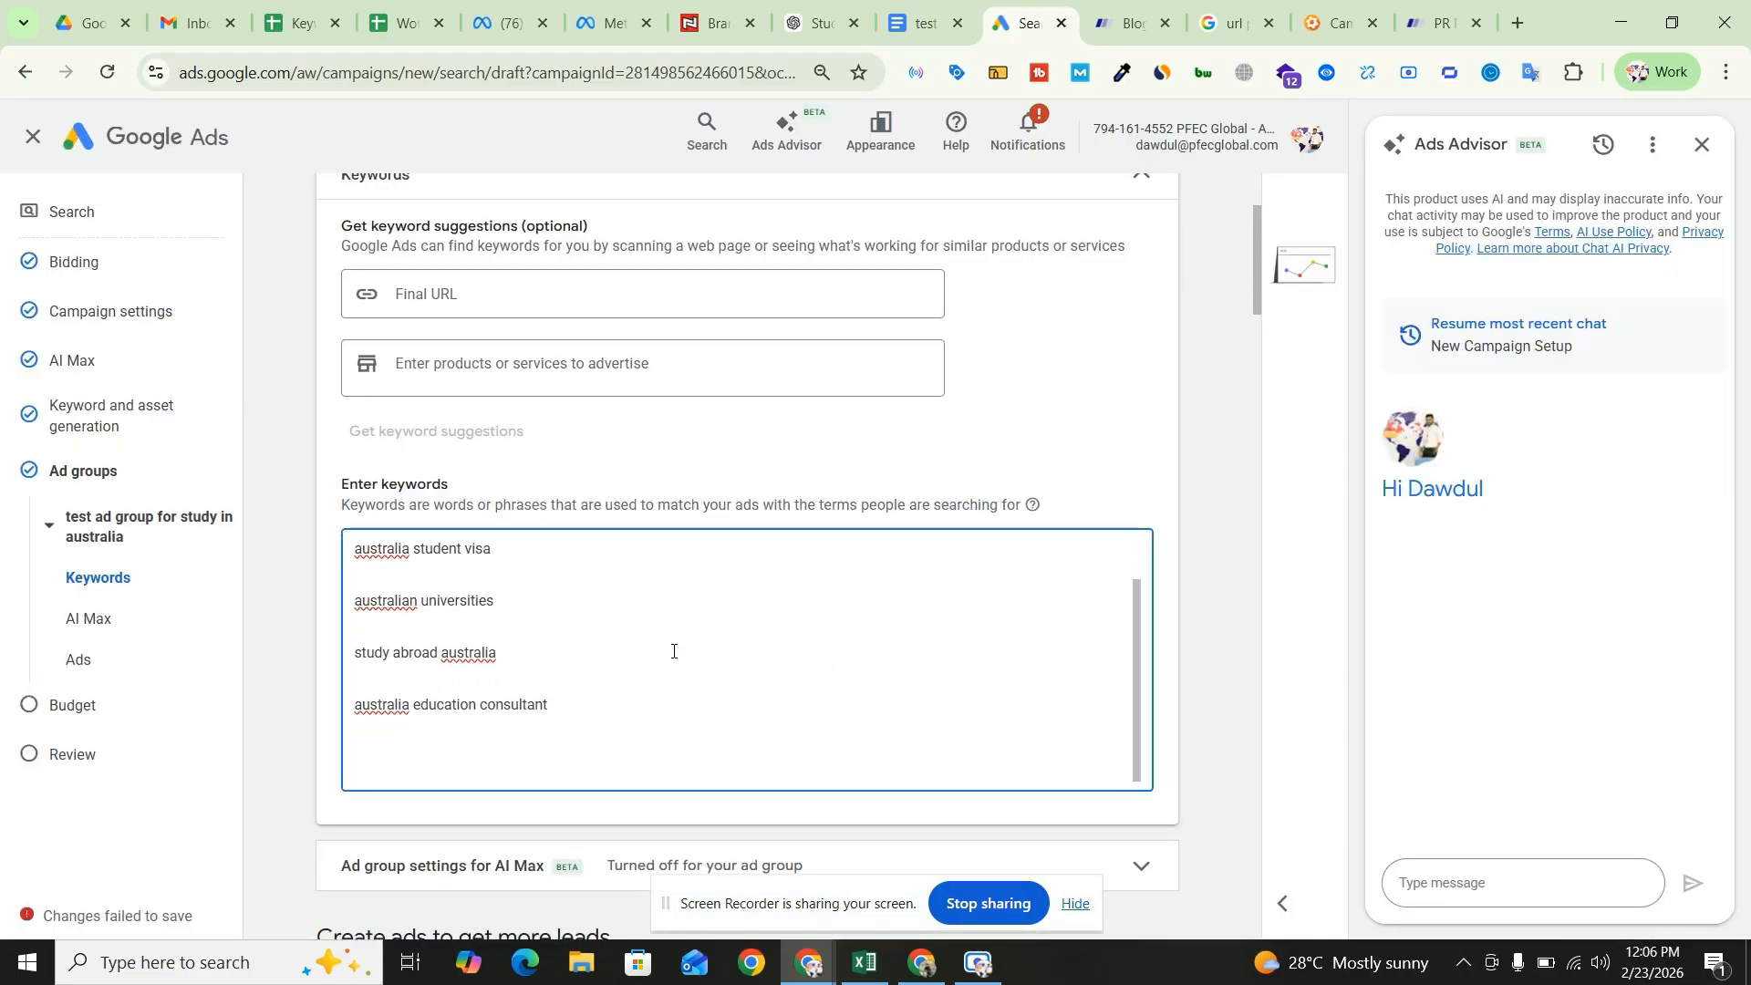
- Add the document's phrase match keywords "study in australia", "australia student visa" and "study abroad consultant" below the primary keywords
{"action": "left_click", "coordinate": [923, 23]}
{"action": "left_click", "coordinate": [607, 648]}
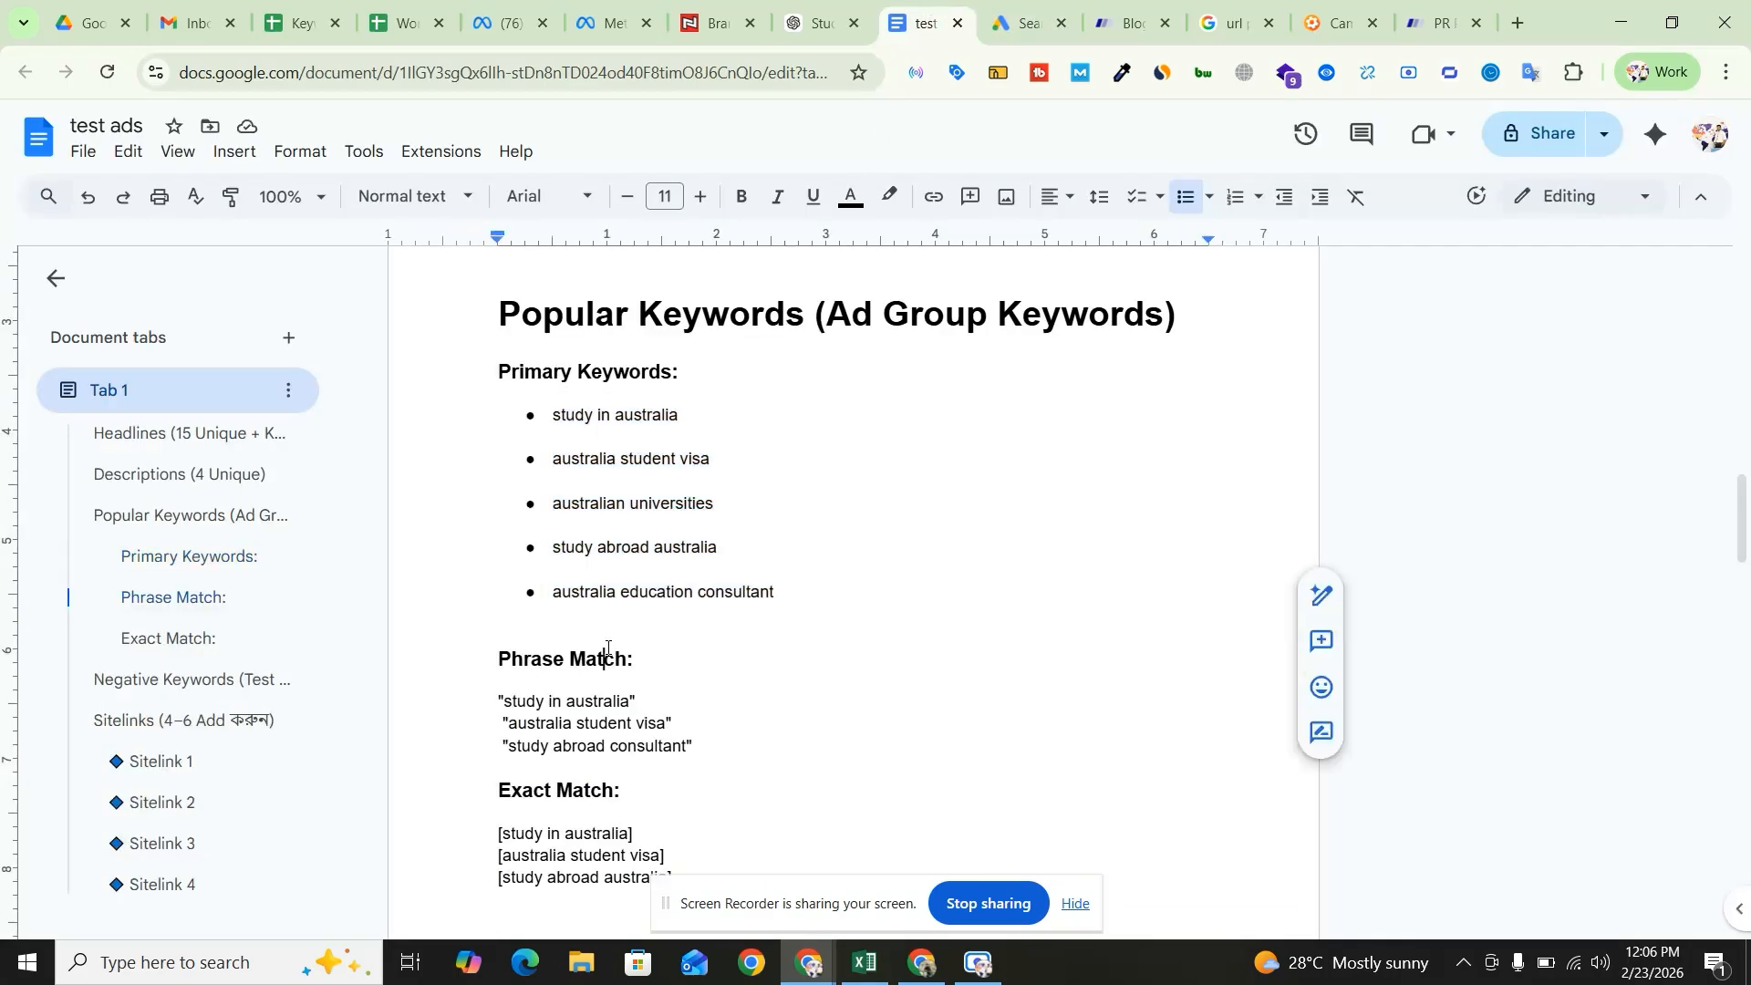
{"action": "left_click_drag", "start_coordinate": [697, 752], "coordinate": [489, 703]}
{"action": "key", "text": "ctrl+c"}
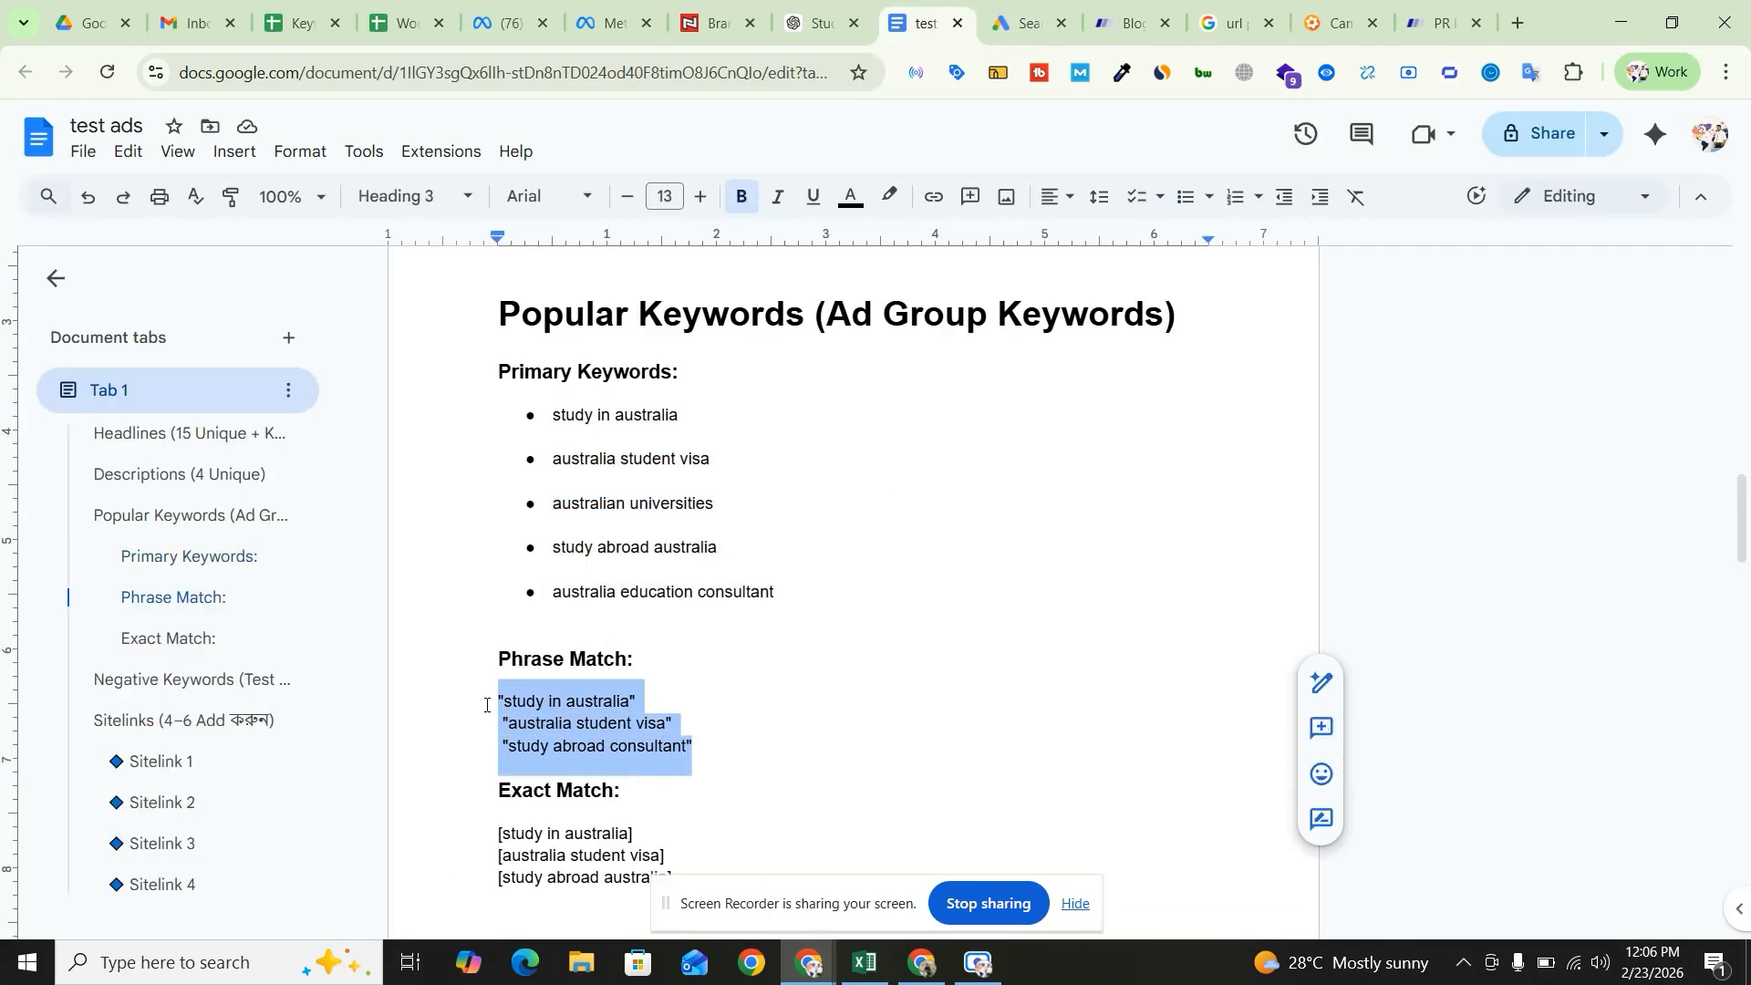
{"action": "left_click", "coordinate": [1027, 20]}
{"action": "left_click", "coordinate": [511, 731]}
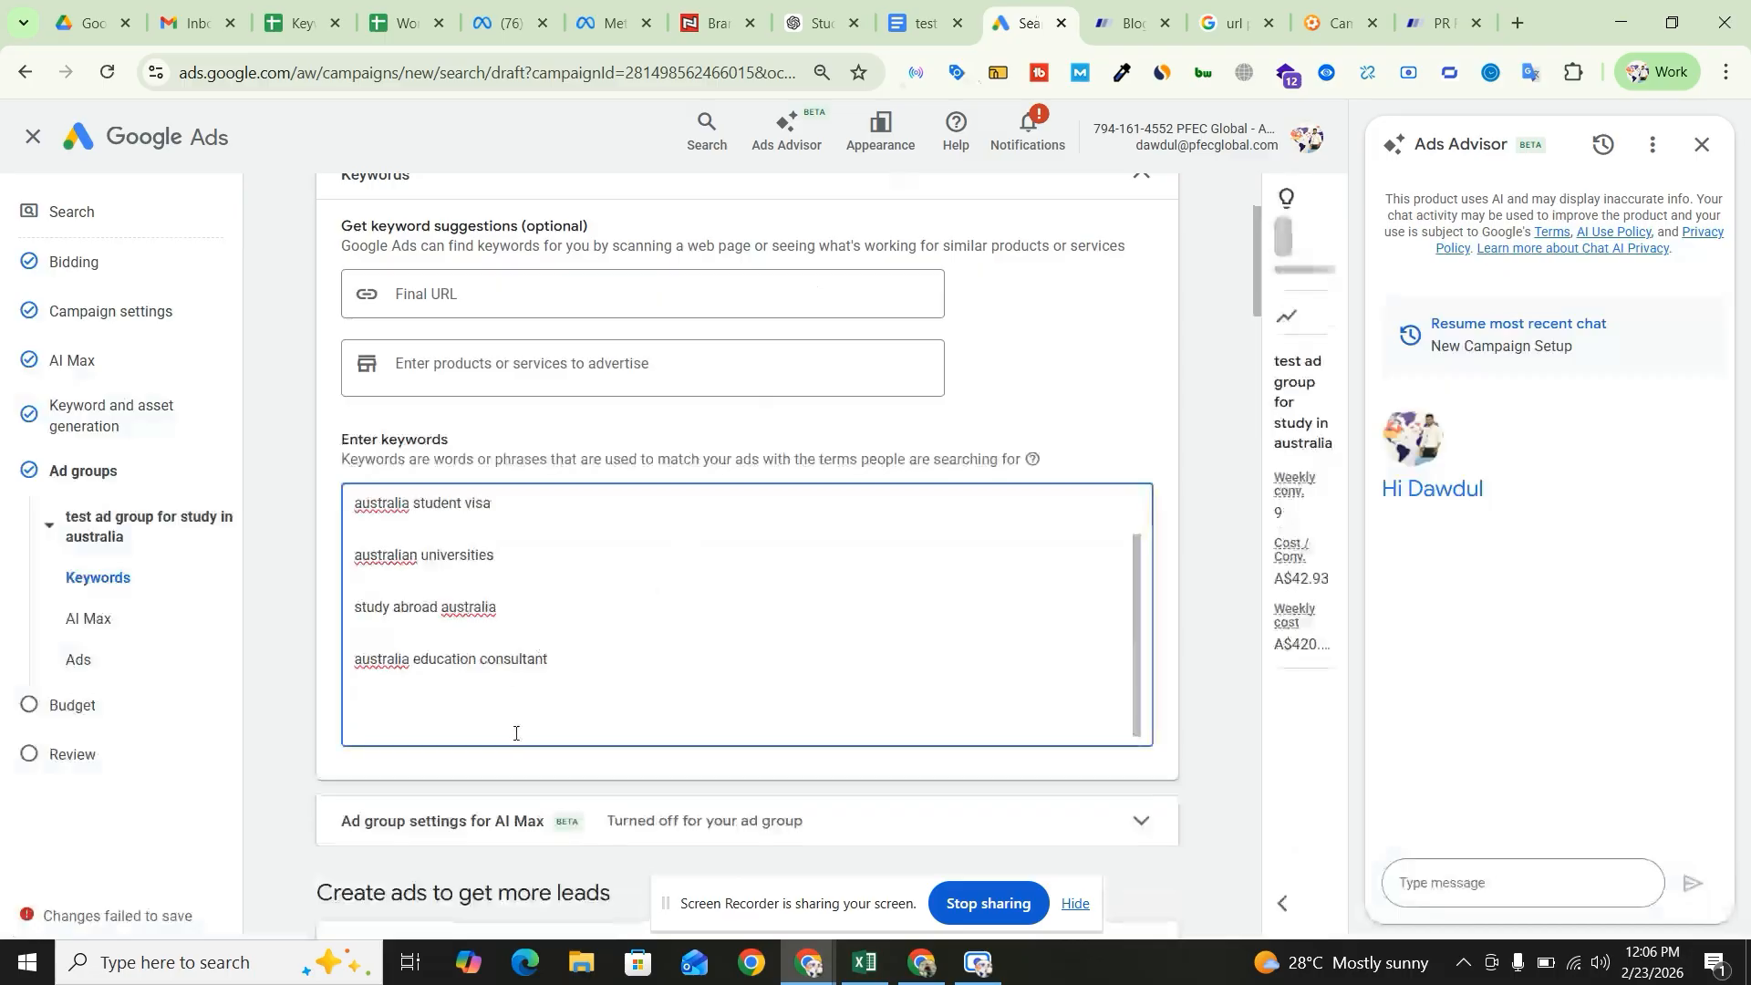
{"action": "key", "text": "ctrl+v"}
{"action": "key", "text": "Return"}
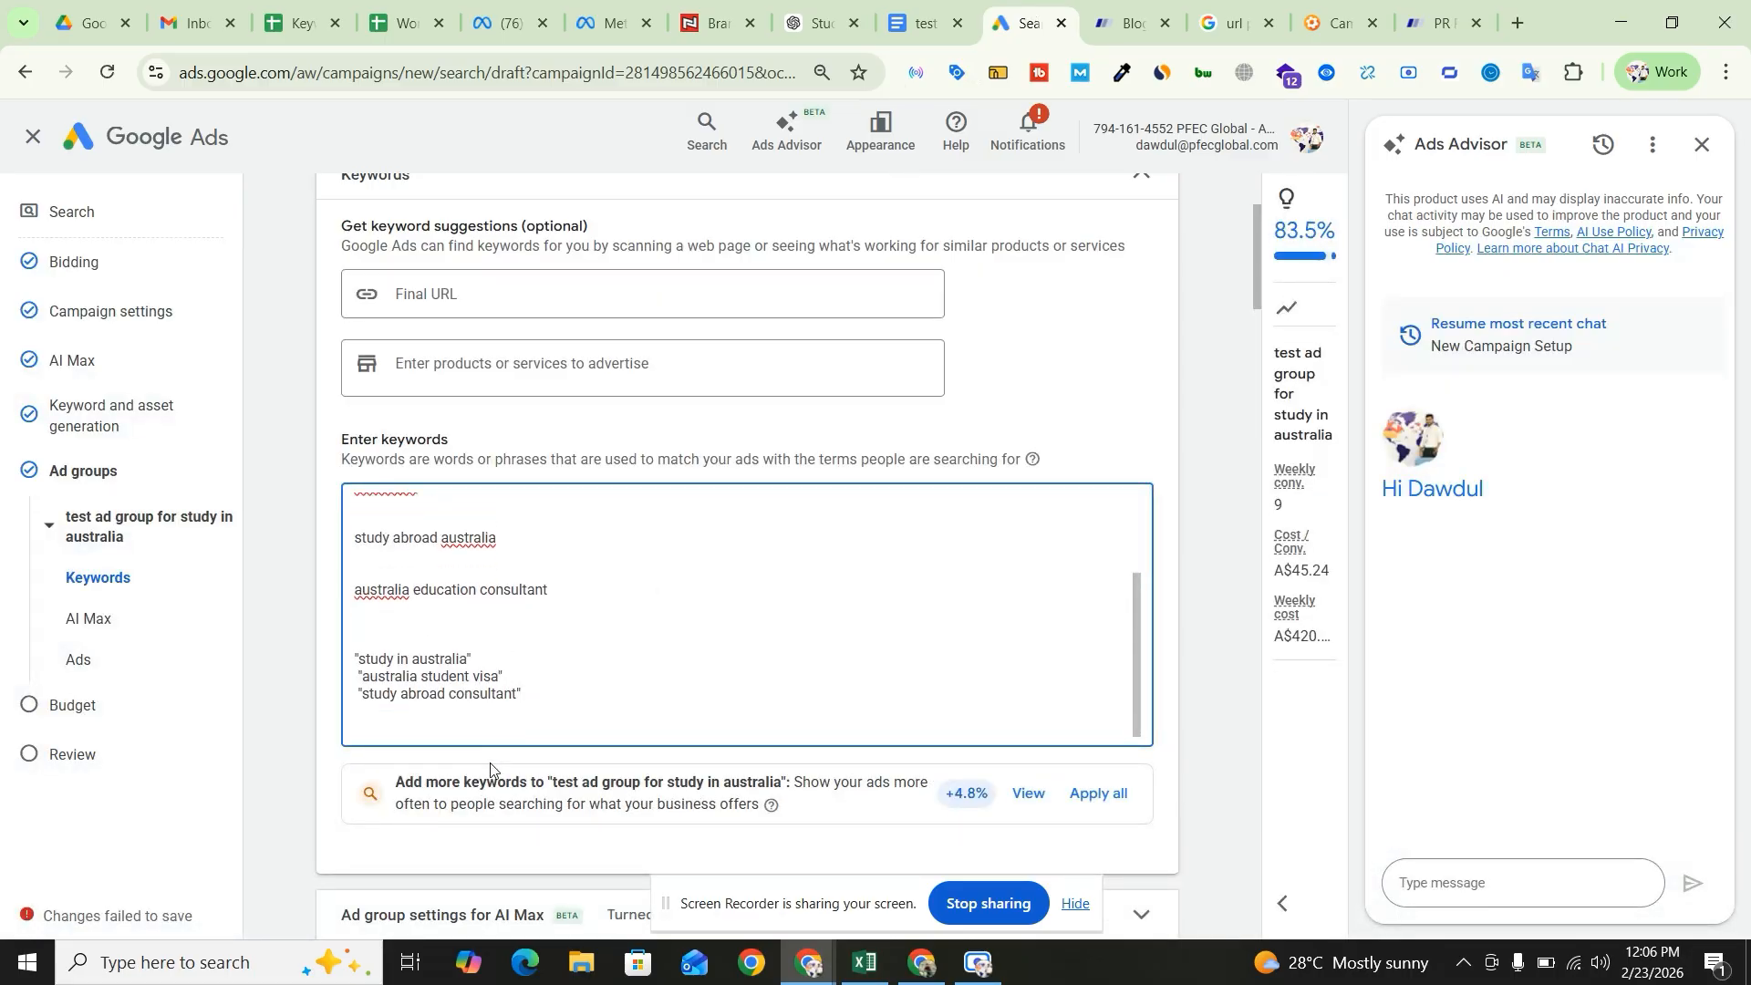
- Add the document's exact match keywords [study in australia], [australia student visa] and [study abroad australia] to the end of the keyword list
{"action": "left_click", "coordinate": [923, 22]}
{"action": "scroll", "coordinate": [685, 548], "scroll_direction": "down", "scroll_amount": 4}
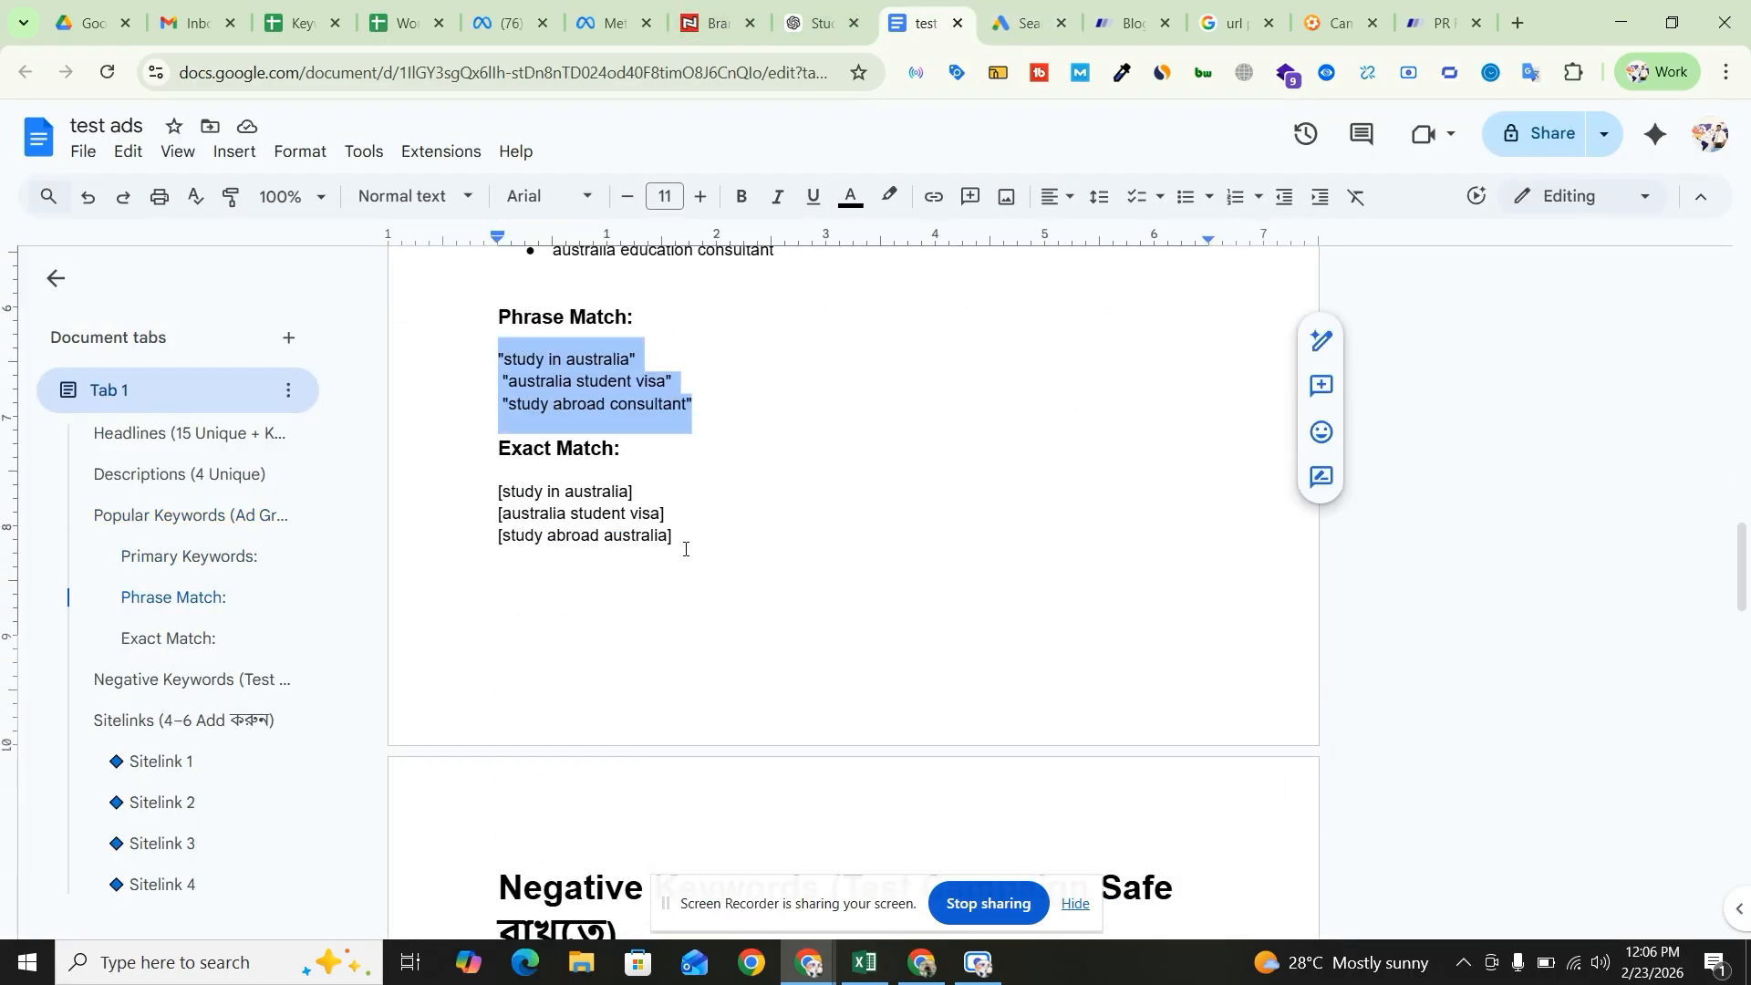
{"action": "left_click_drag", "start_coordinate": [699, 538], "coordinate": [500, 490]}
{"action": "key", "text": "ctrl+c"}
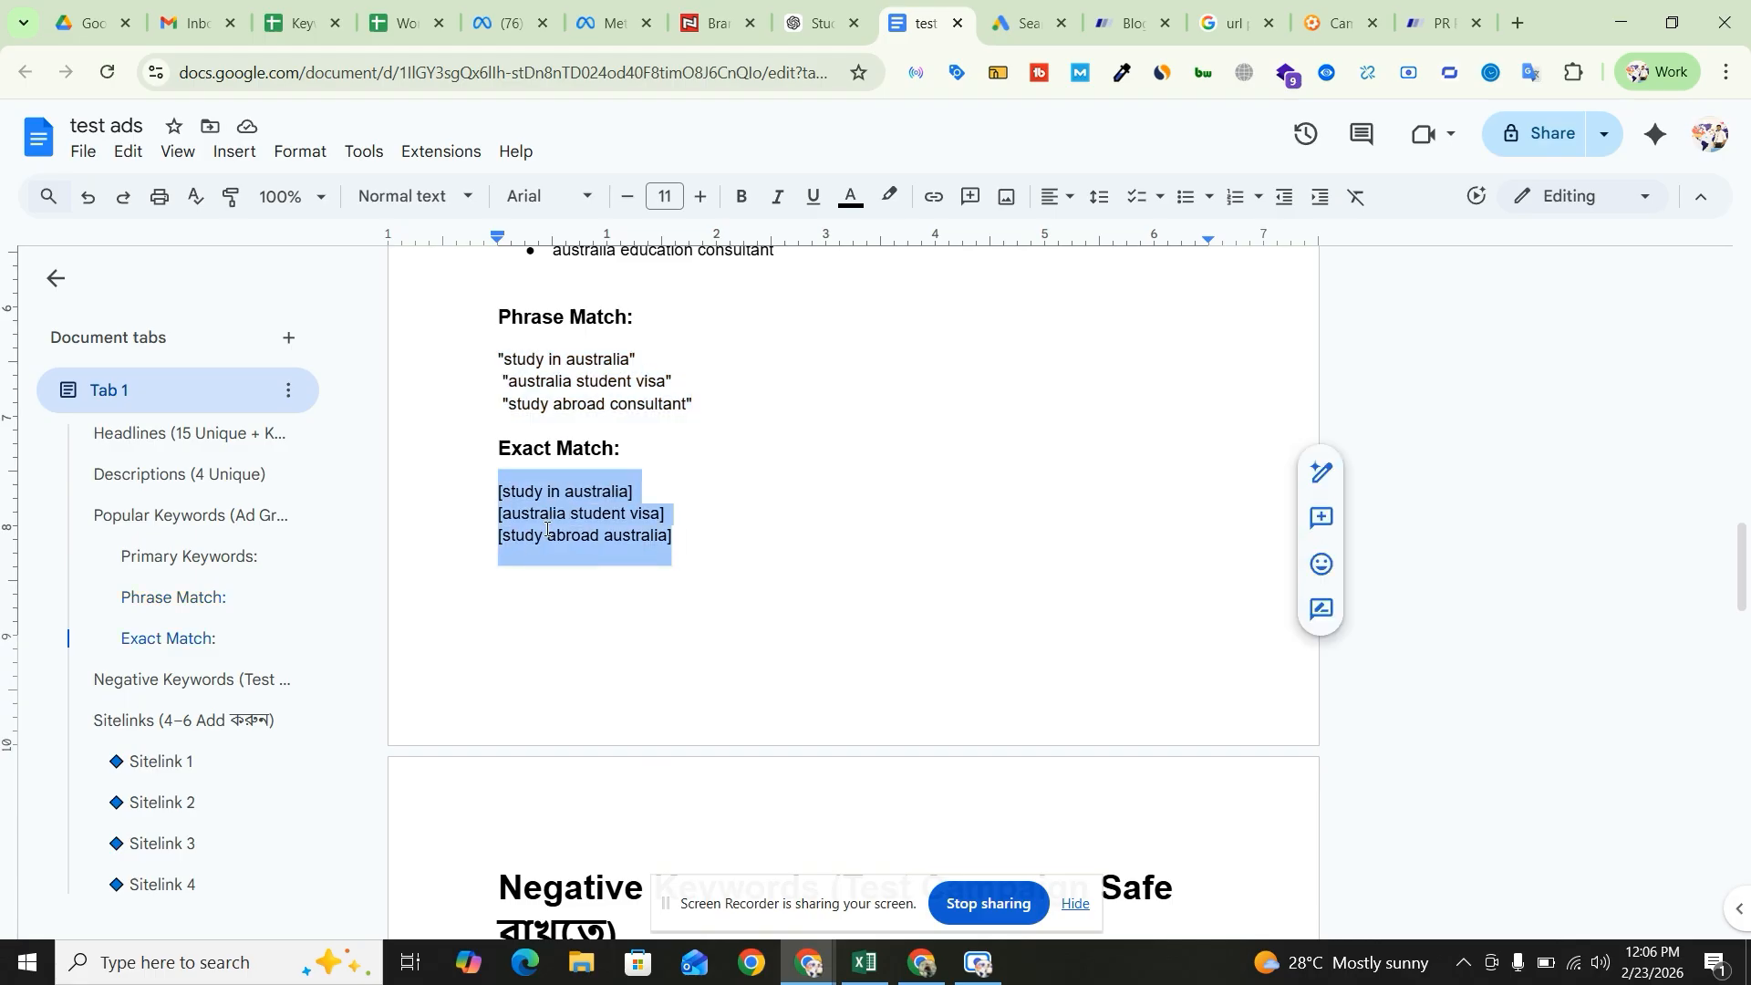
{"action": "left_click", "coordinate": [1026, 22]}
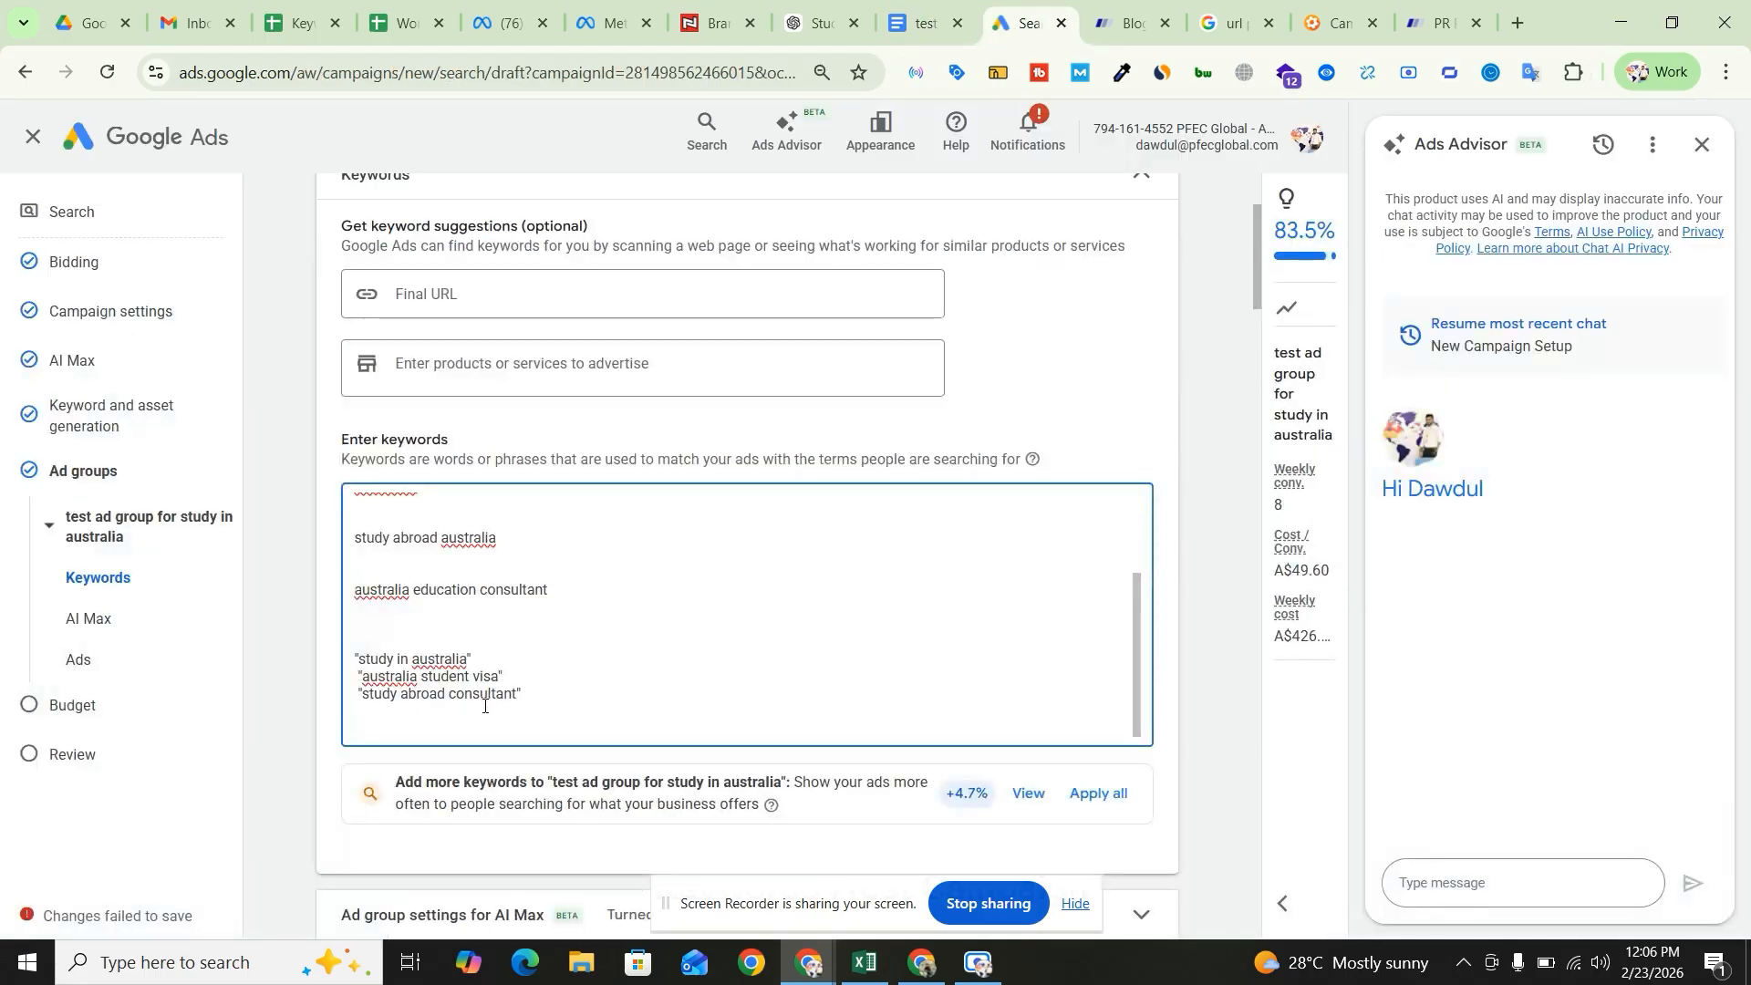
{"action": "key", "text": "ctrl+v"}
- Check the ad strength checklist and the campaign optimization score, closing the Ads Advisor to see the score and weekly estimates
{"action": "scroll", "coordinate": [721, 712], "scroll_direction": "down", "scroll_amount": 3}
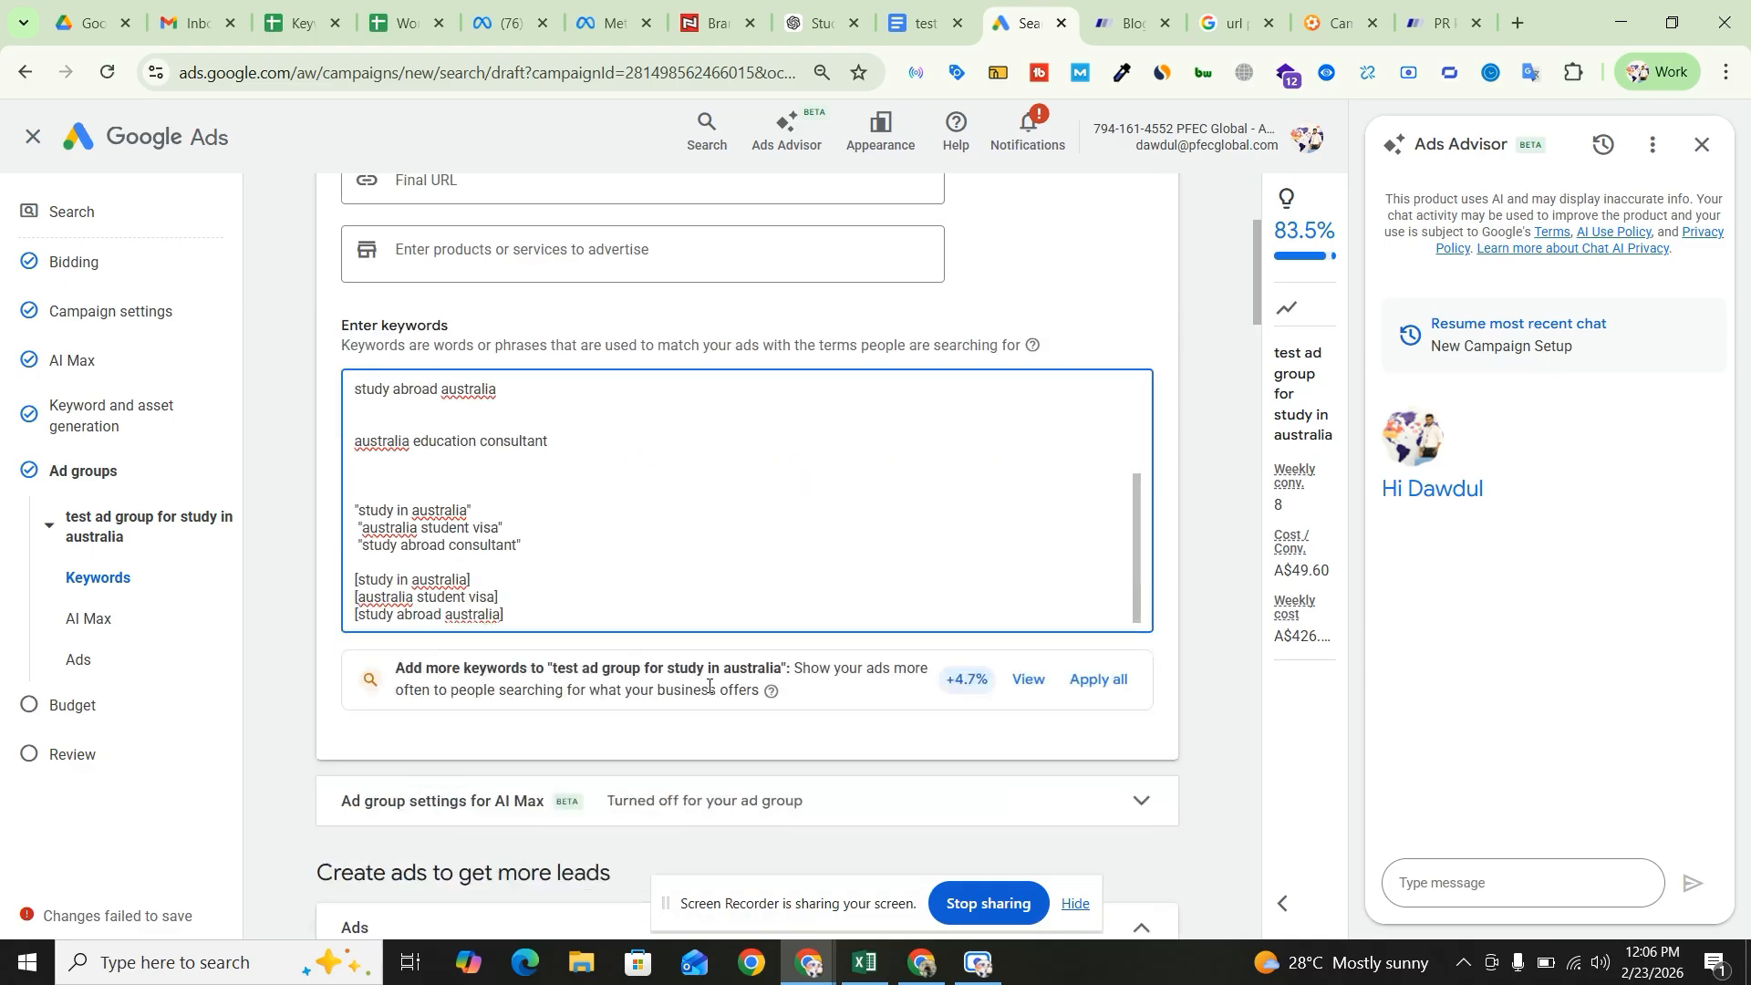
{"action": "scroll", "coordinate": [794, 757], "scroll_direction": "down", "scroll_amount": 3}
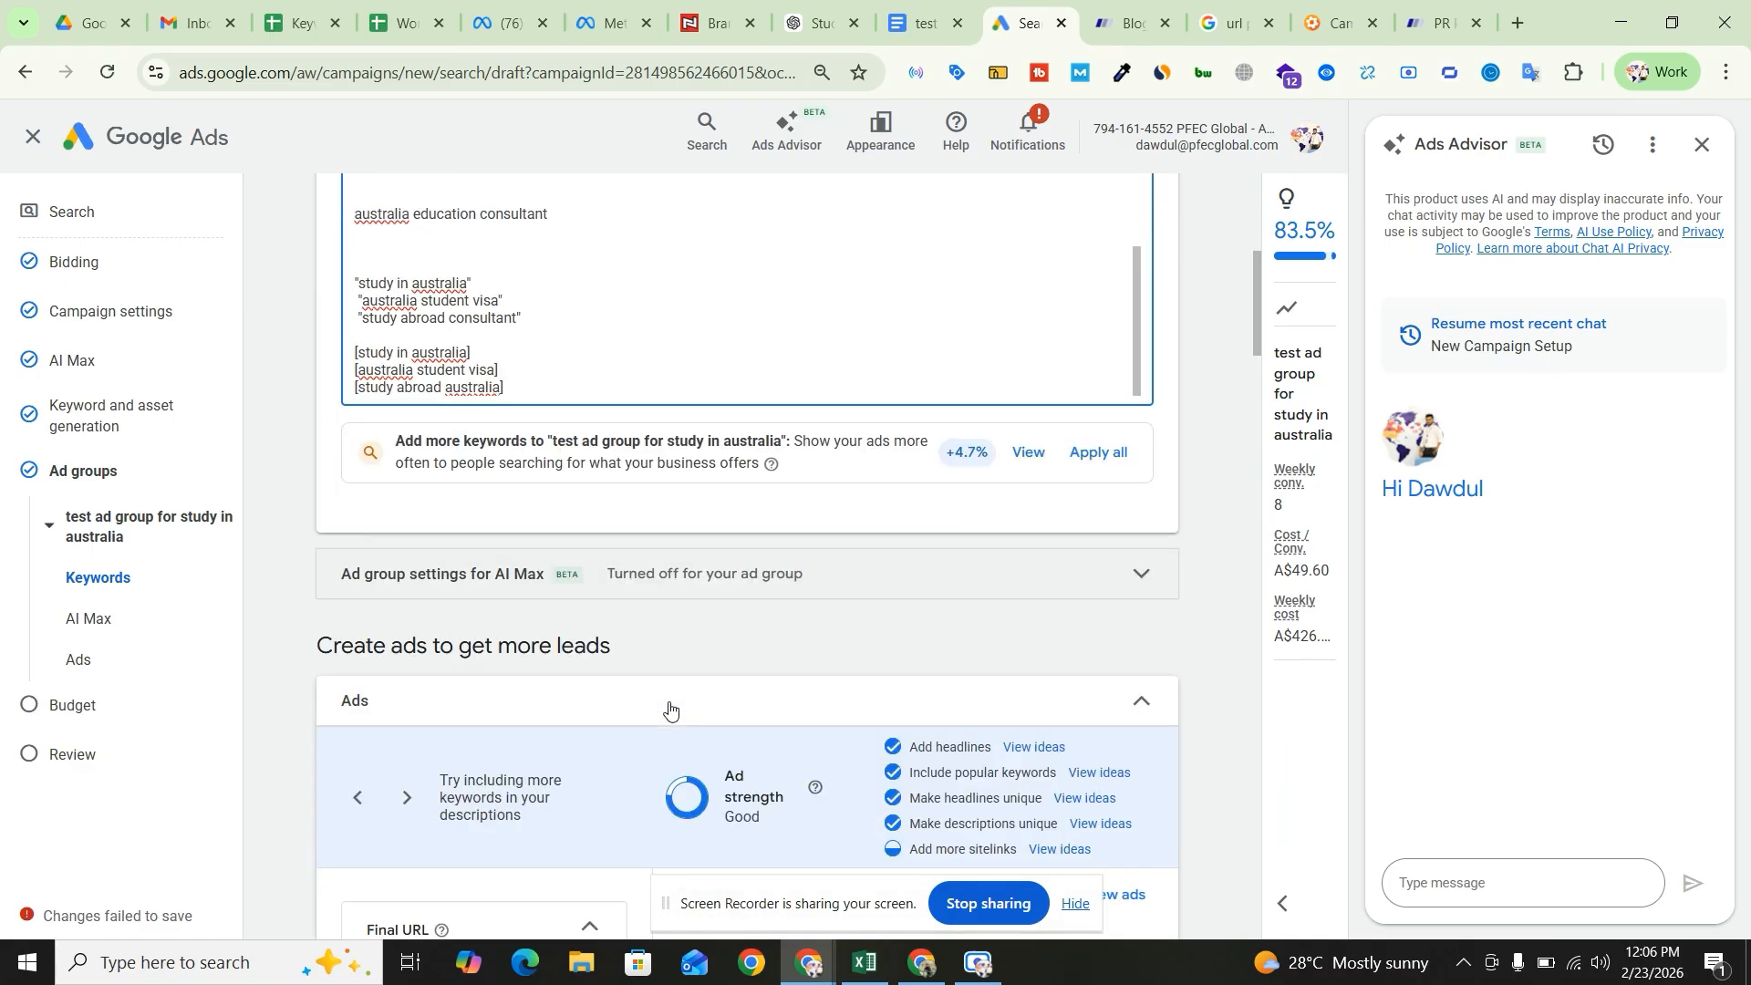
{"action": "scroll", "coordinate": [714, 686], "scroll_direction": "down", "scroll_amount": 1}
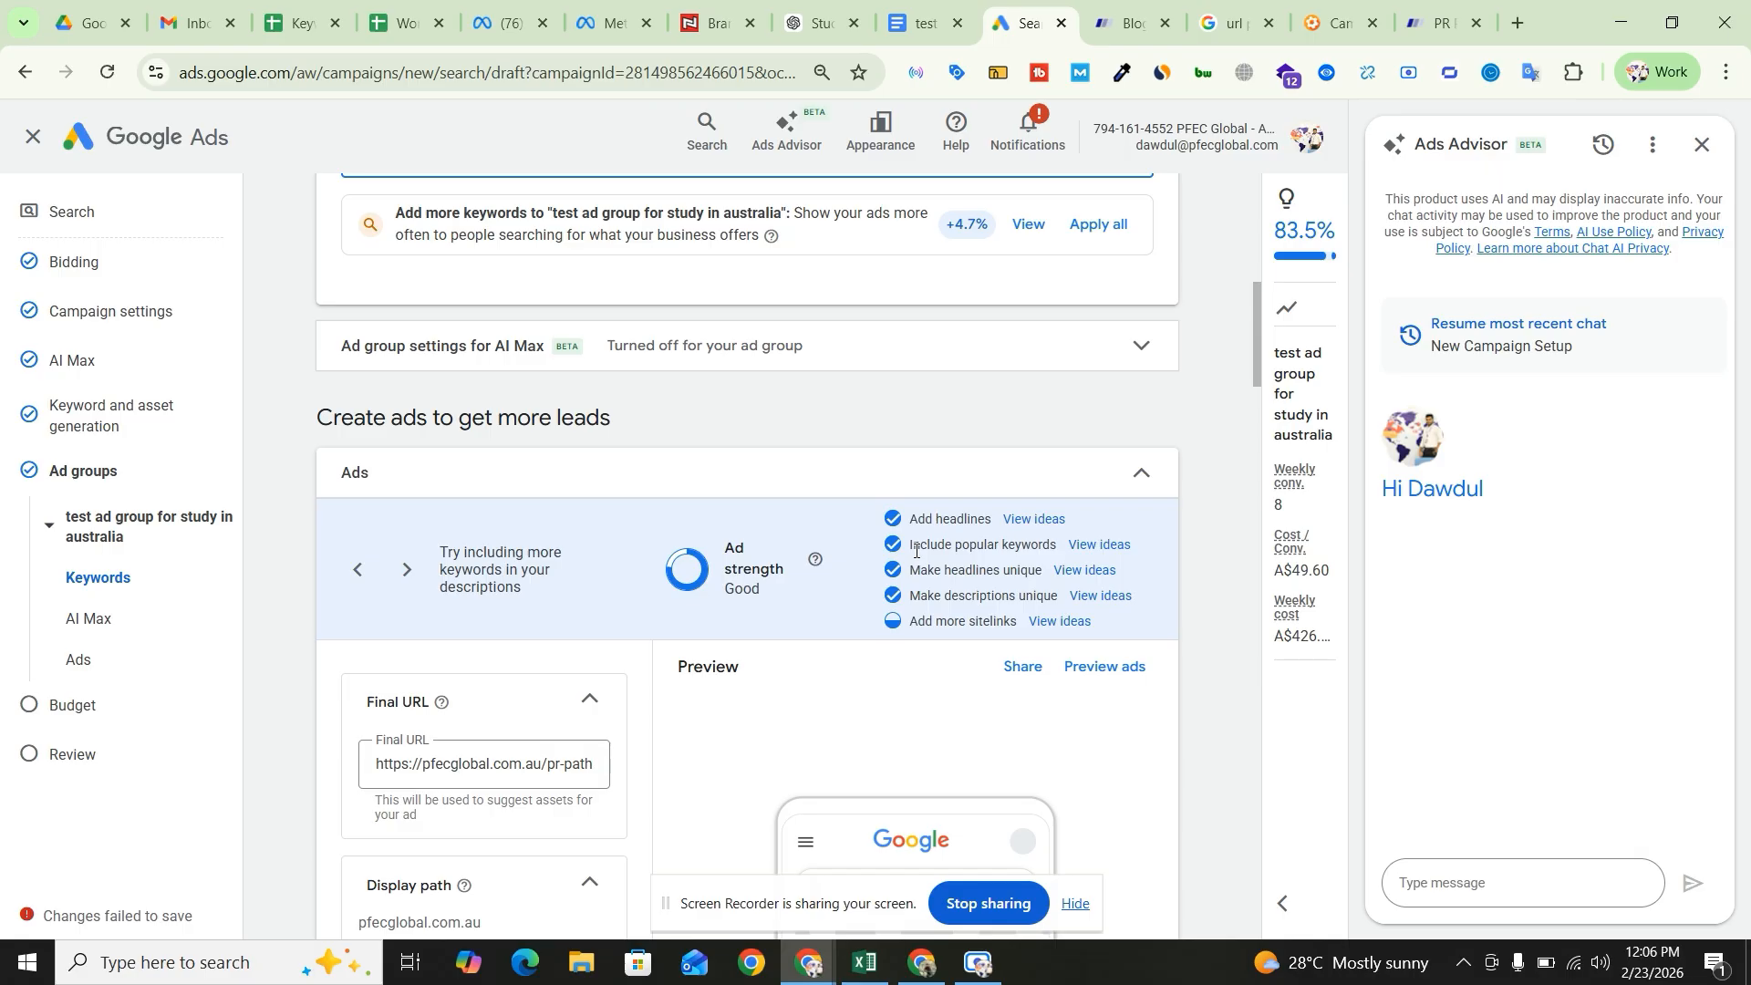
{"action": "scroll", "coordinate": [730, 665], "scroll_direction": "down", "scroll_amount": 1}
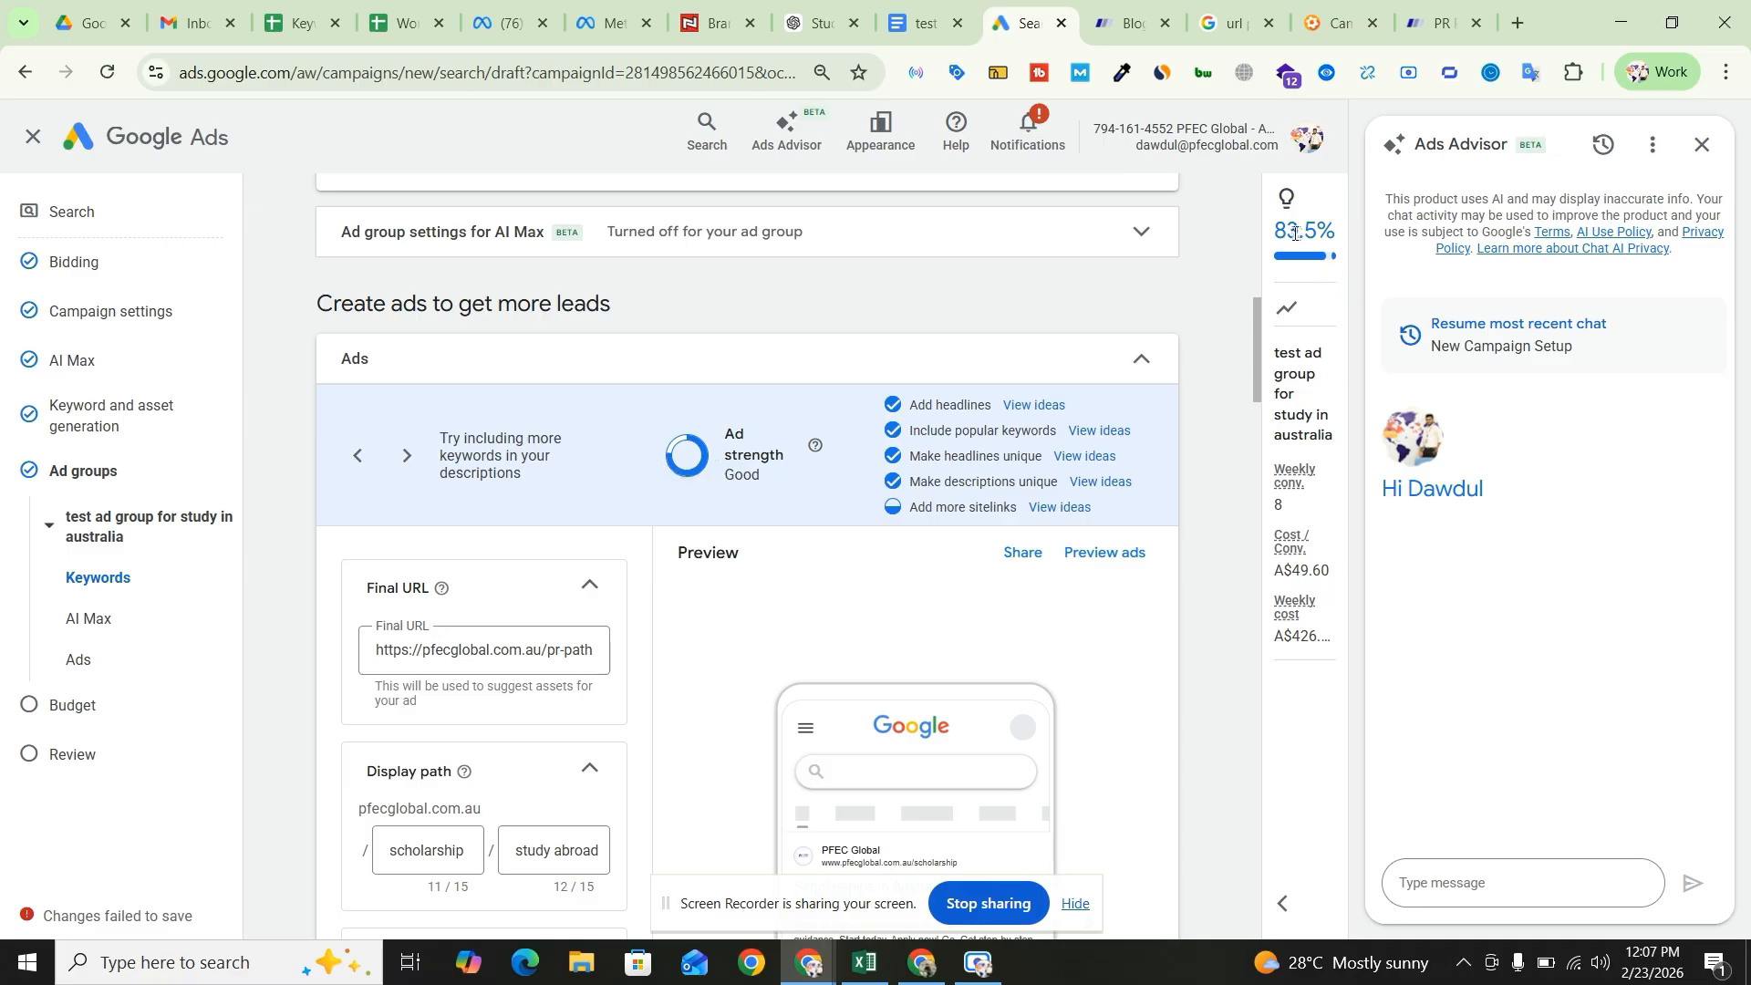
{"action": "left_click_drag", "start_coordinate": [1272, 232], "coordinate": [1335, 231]}
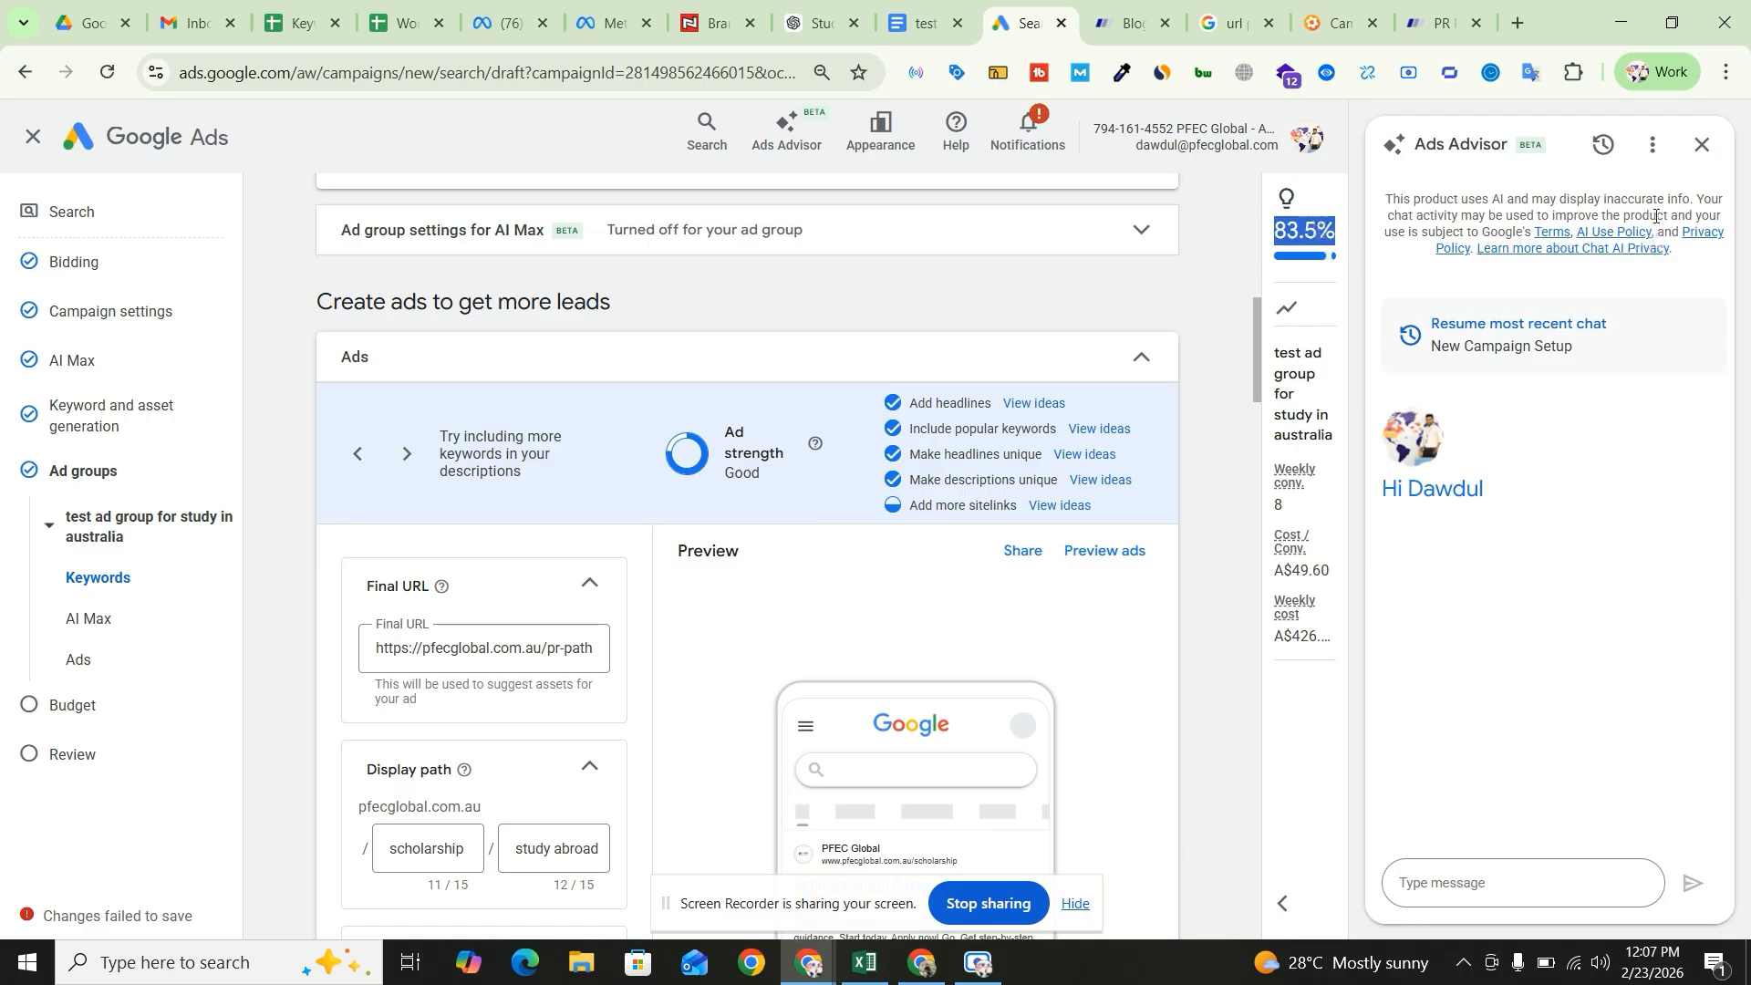
{"action": "left_click", "coordinate": [1702, 148]}
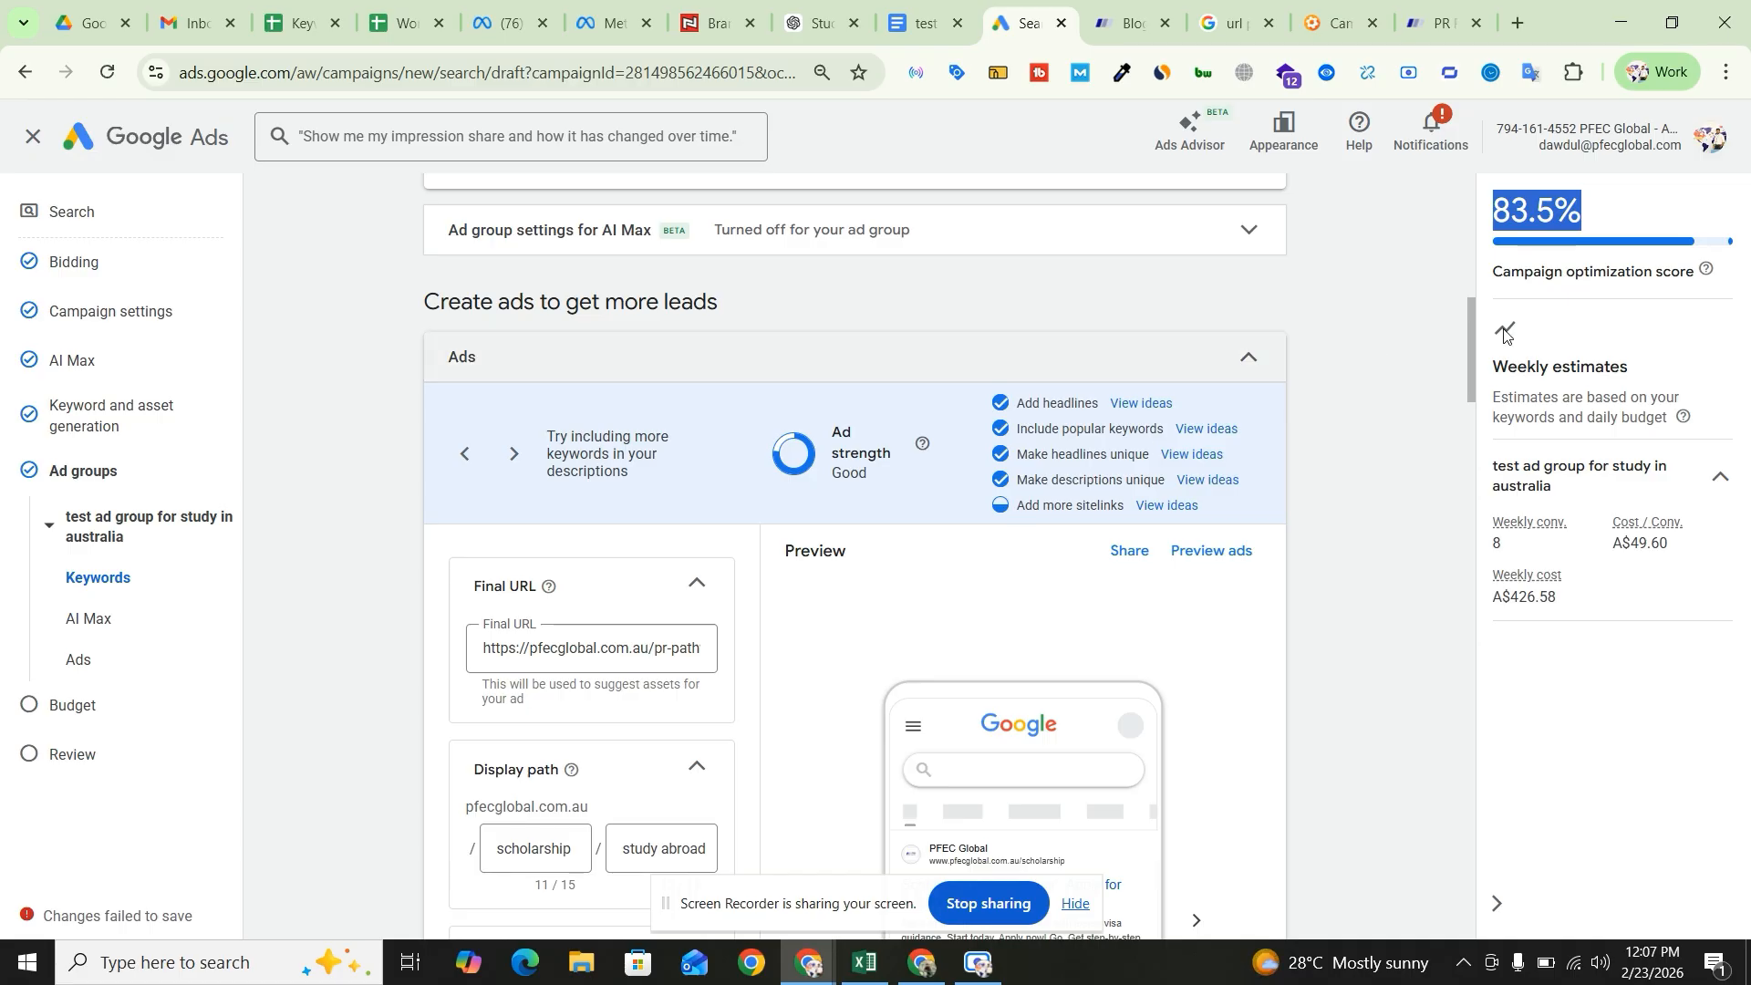
{"action": "left_click", "coordinate": [1598, 212]}
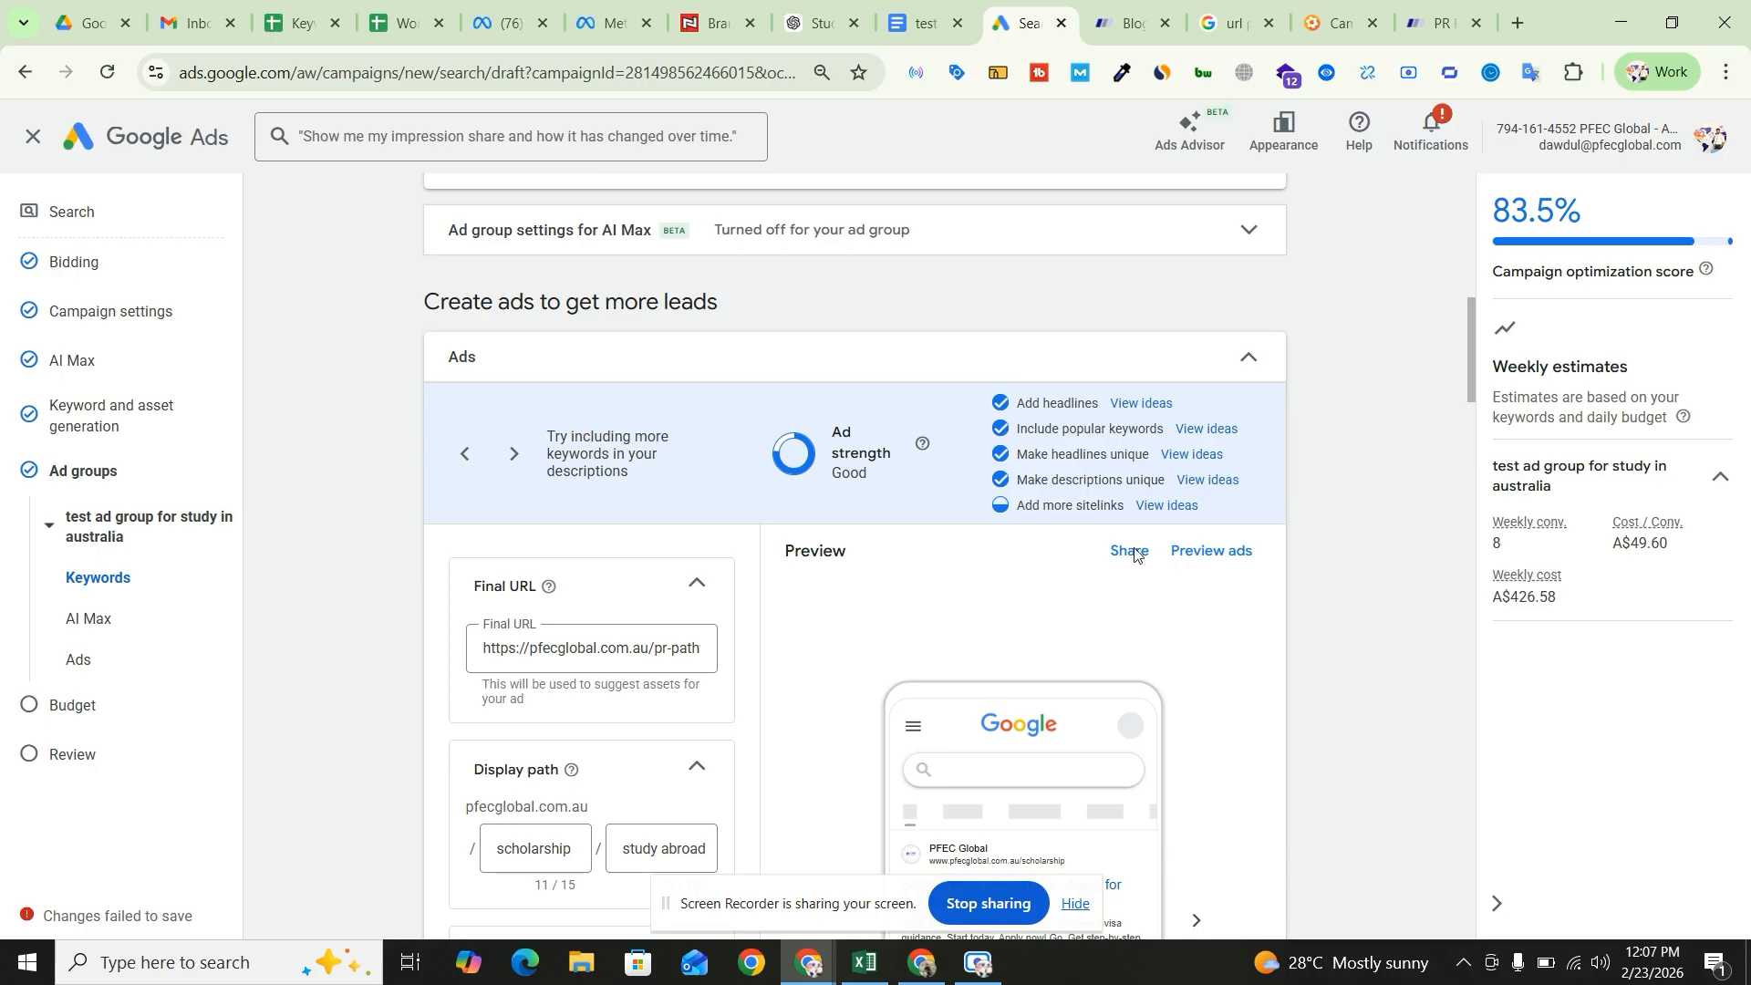
- Review the ad's assets, expand the additional asset types from promotions to apps, leave them empty, and save the ad group
{"action": "scroll", "coordinate": [913, 615], "scroll_direction": "down", "scroll_amount": 1}
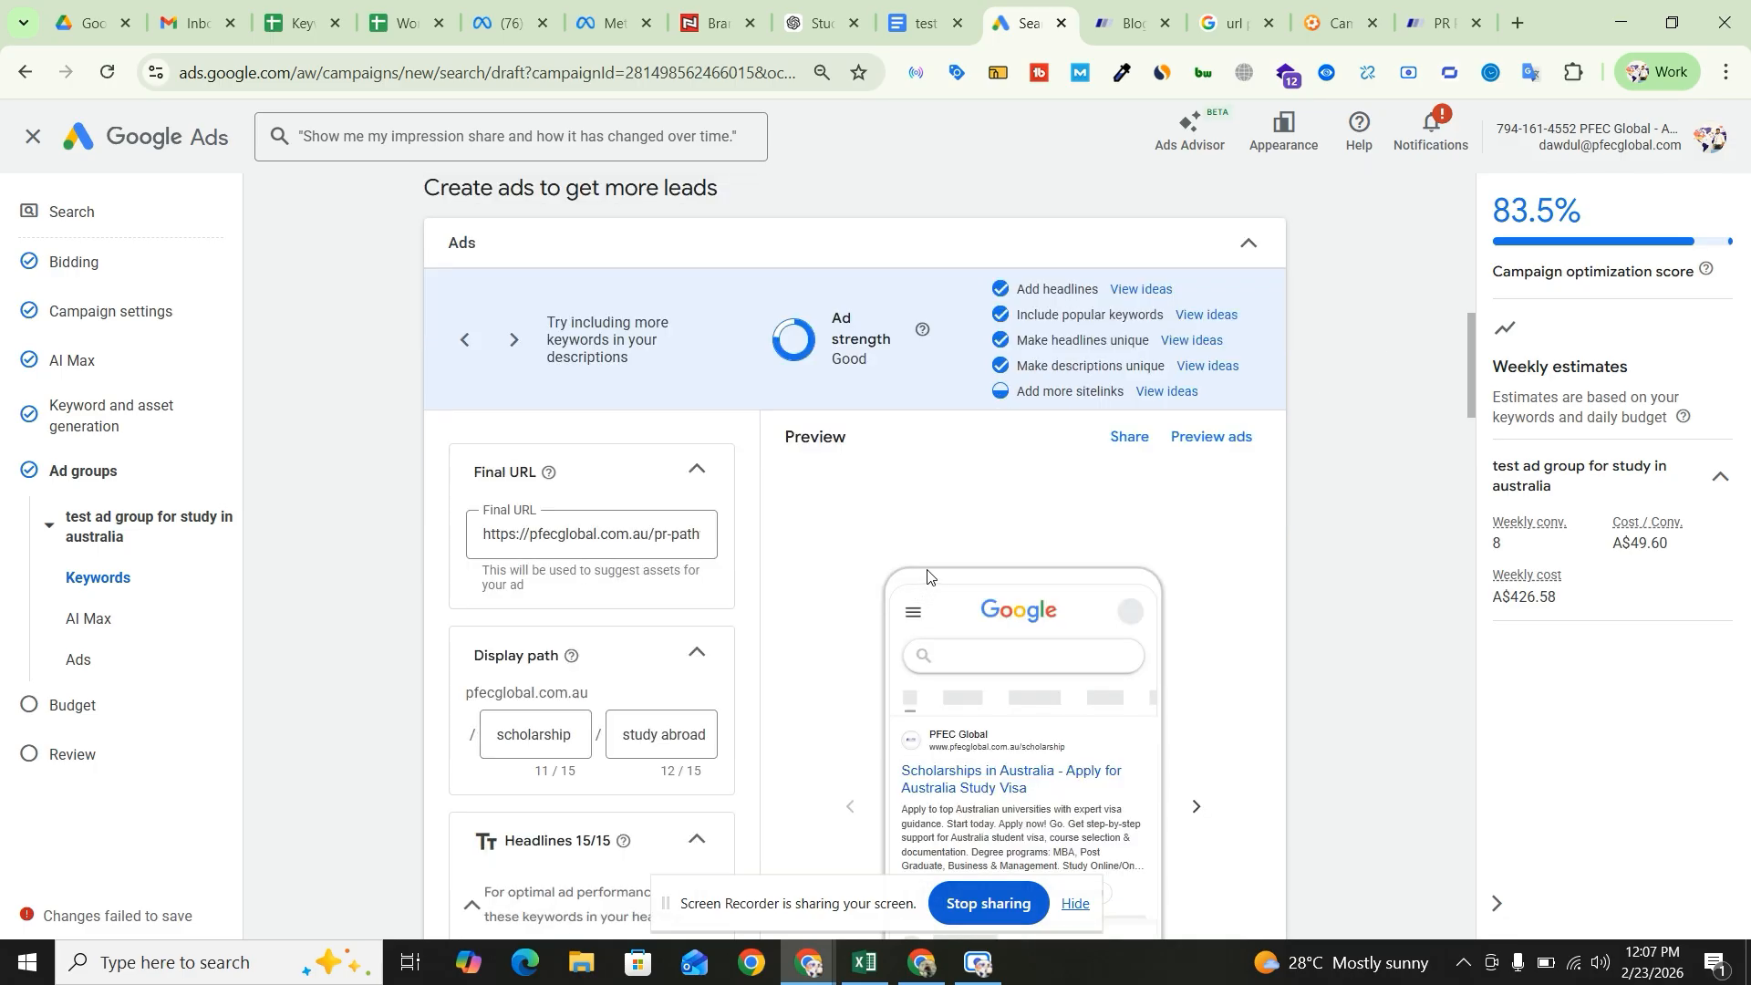
{"action": "scroll", "coordinate": [896, 557], "scroll_direction": "down", "scroll_amount": 4}
{"action": "scroll", "coordinate": [879, 558], "scroll_direction": "down", "scroll_amount": 2}
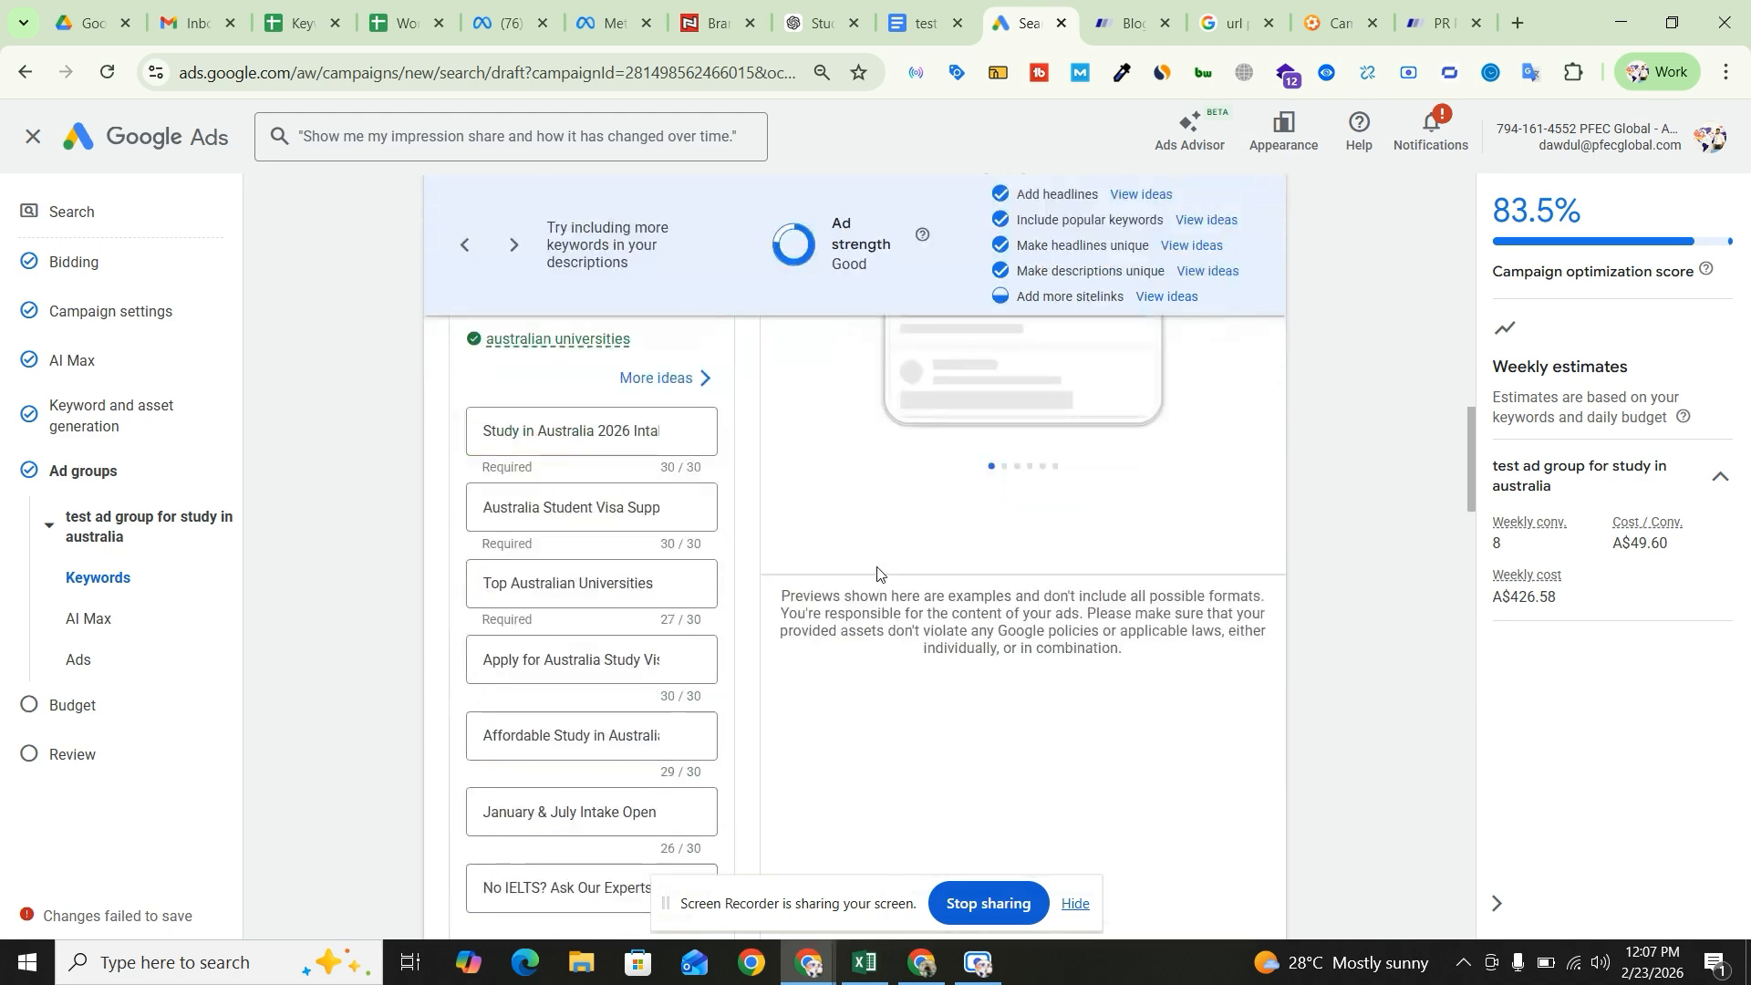
{"action": "scroll", "coordinate": [878, 573], "scroll_direction": "down", "scroll_amount": 15}
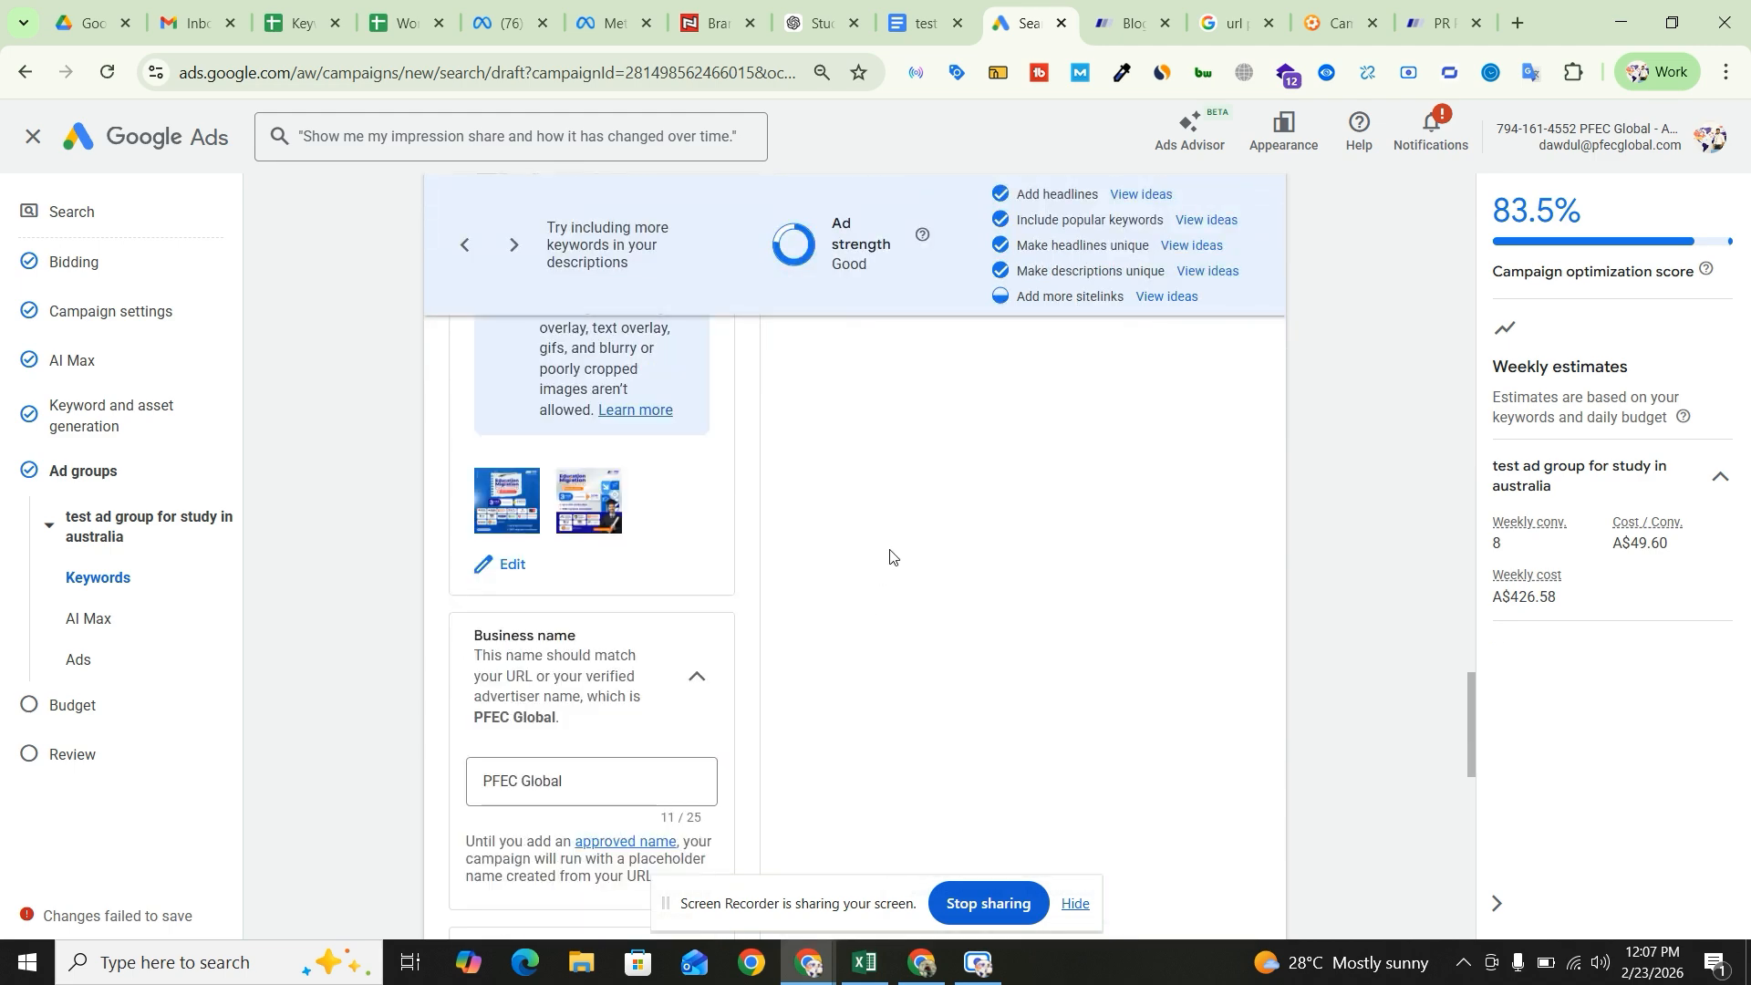
{"action": "scroll", "coordinate": [890, 557], "scroll_direction": "down", "scroll_amount": 6}
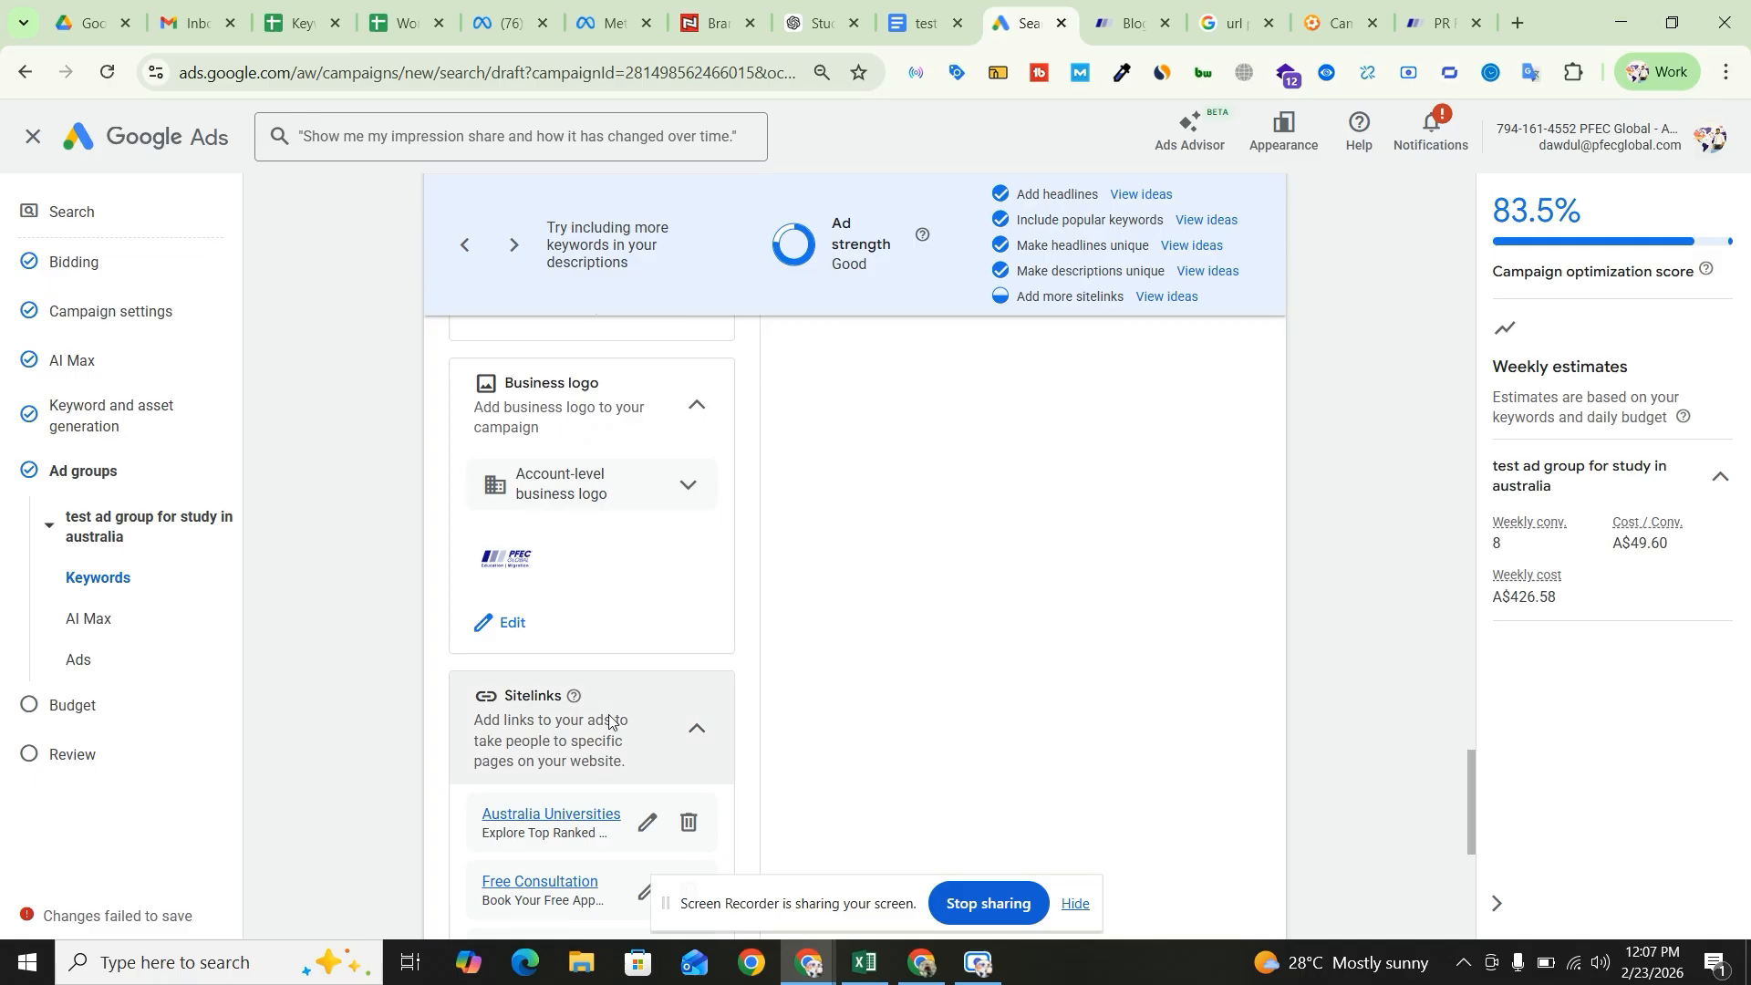
{"action": "scroll", "coordinate": [609, 721], "scroll_direction": "down", "scroll_amount": 5}
{"action": "scroll", "coordinate": [644, 725], "scroll_direction": "down", "scroll_amount": 1}
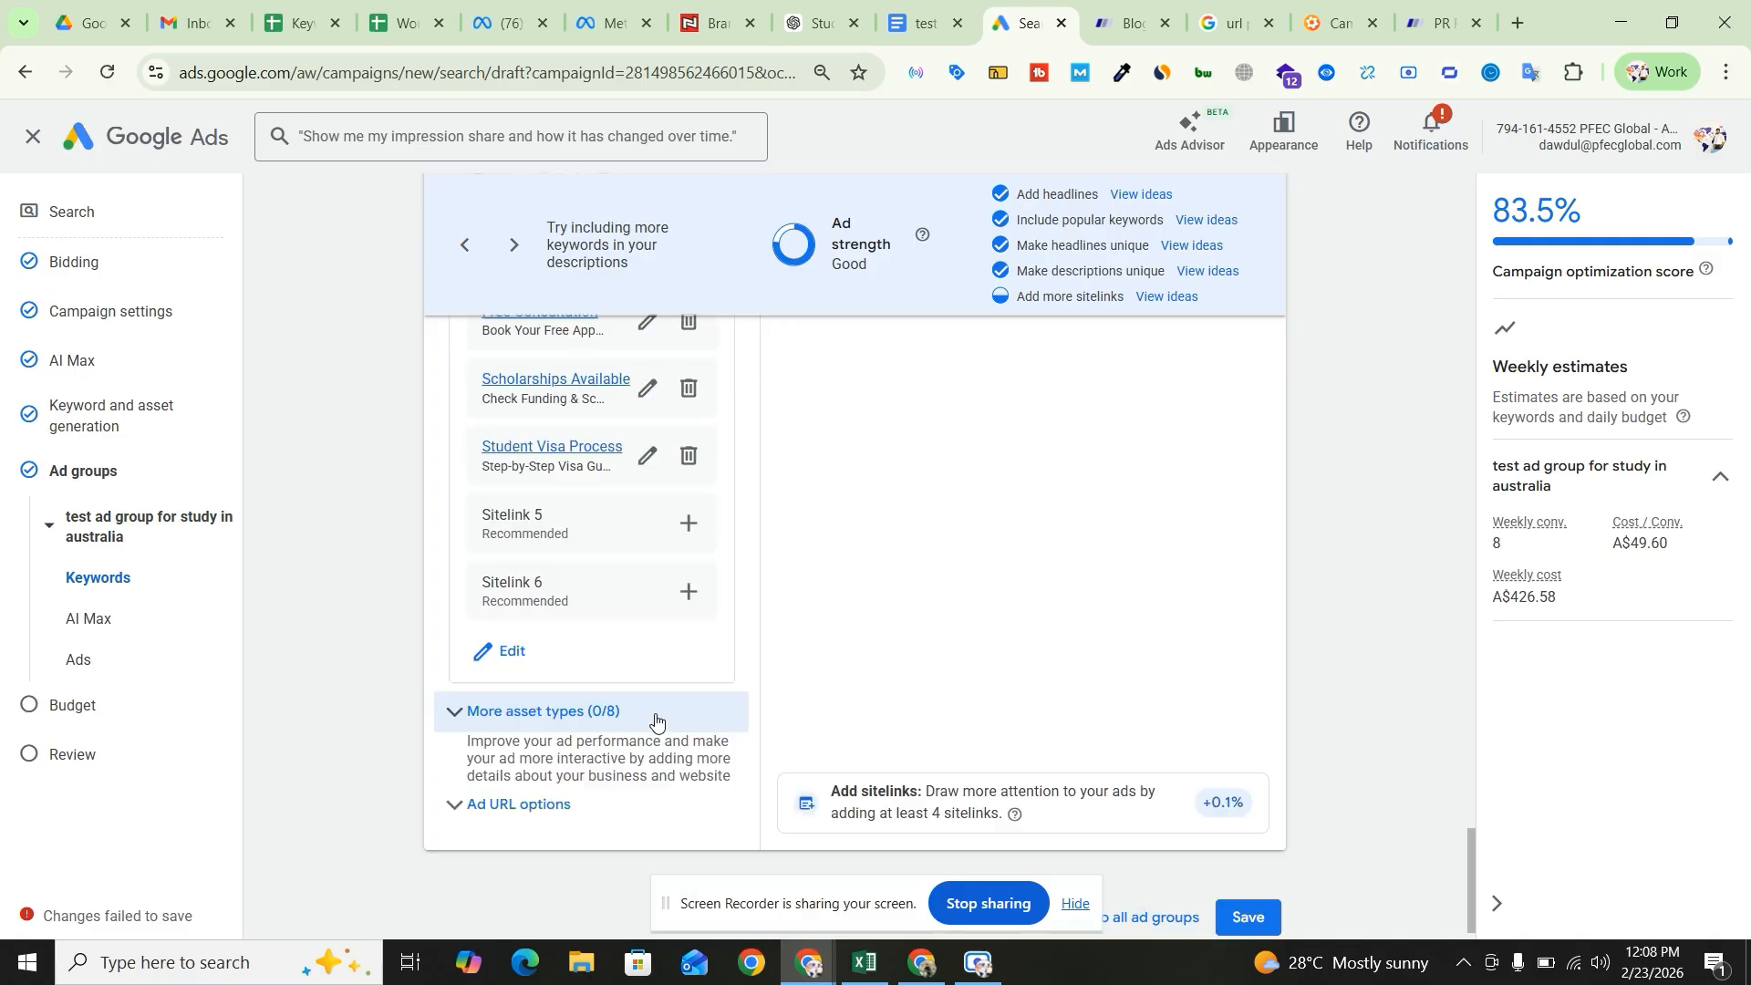
{"action": "left_click", "coordinate": [456, 717]}
{"action": "scroll", "coordinate": [787, 701], "scroll_direction": "down", "scroll_amount": 2}
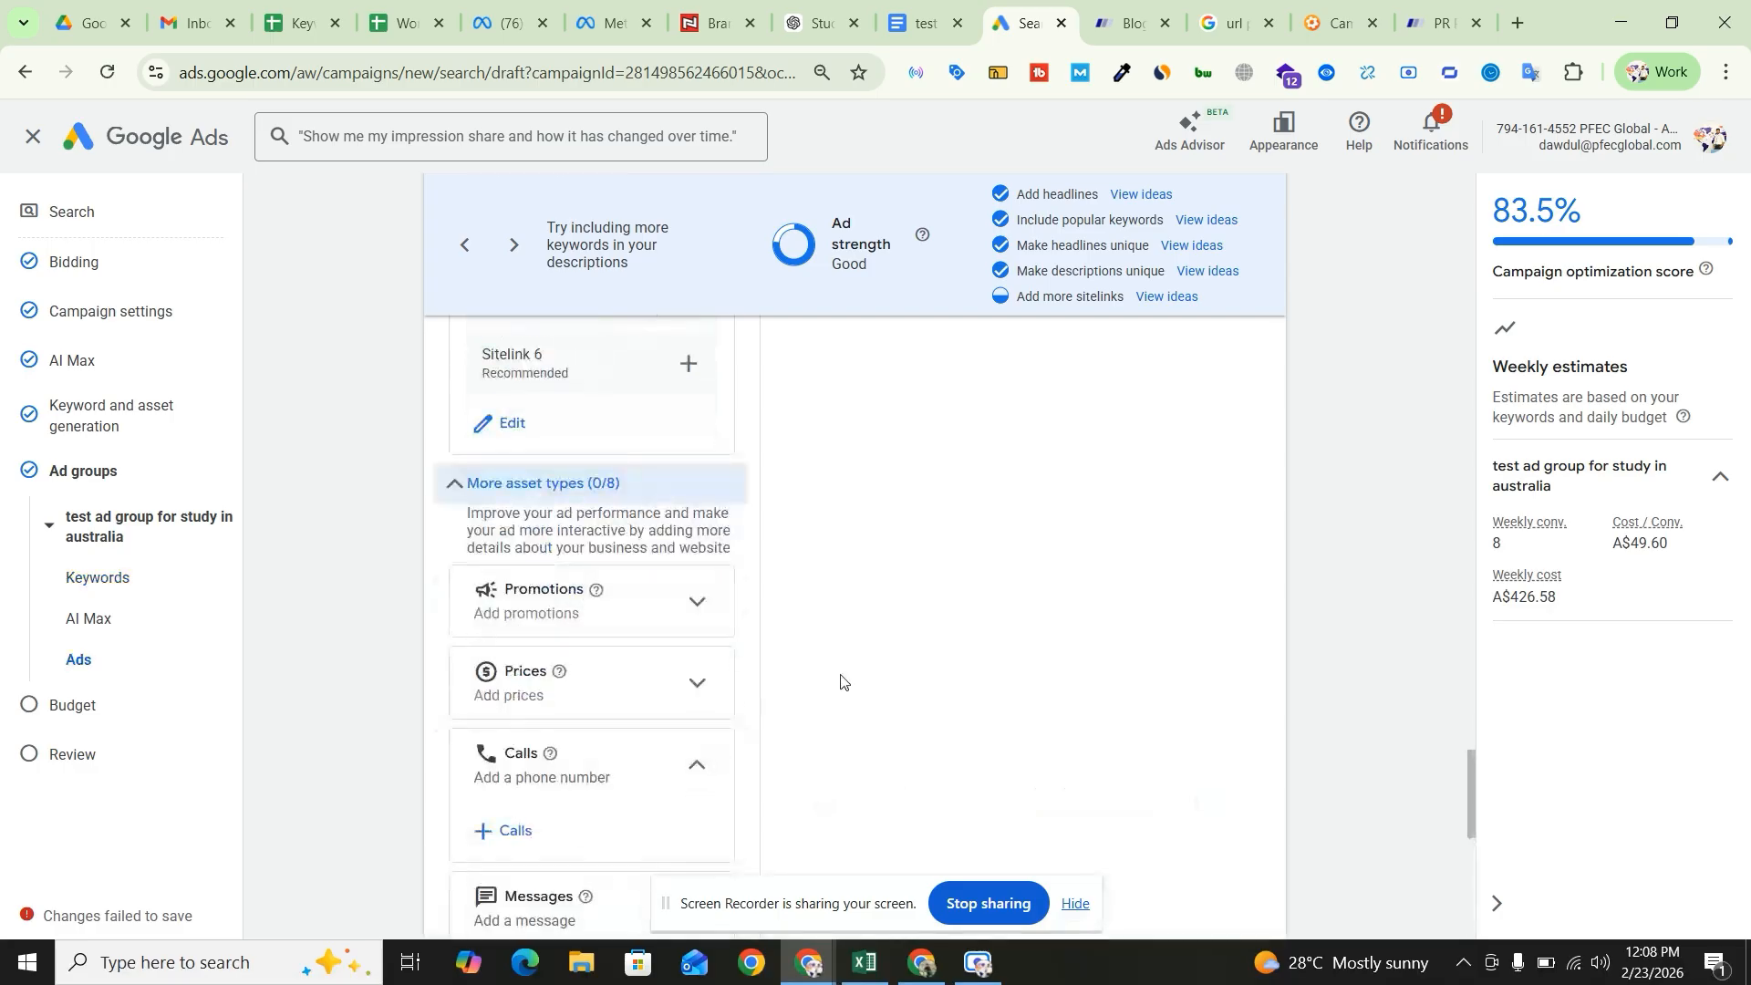
{"action": "scroll", "coordinate": [644, 806], "scroll_direction": "down", "scroll_amount": 2}
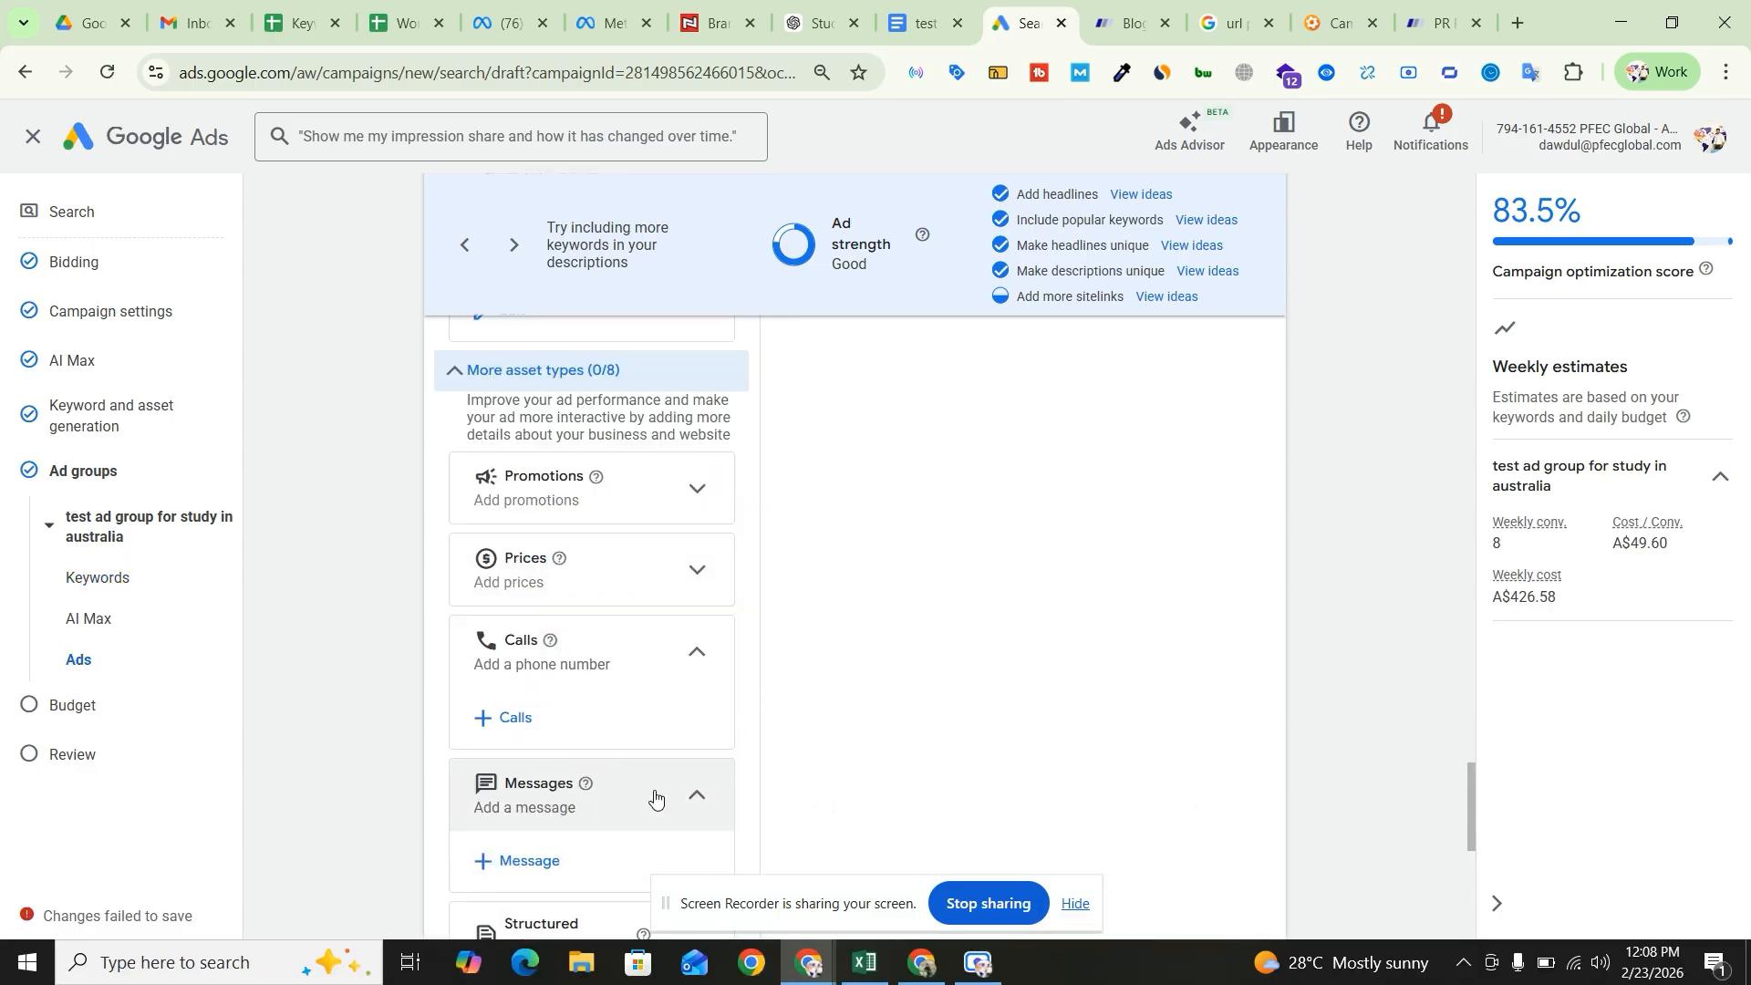
{"action": "scroll", "coordinate": [693, 764], "scroll_direction": "down", "scroll_amount": 1}
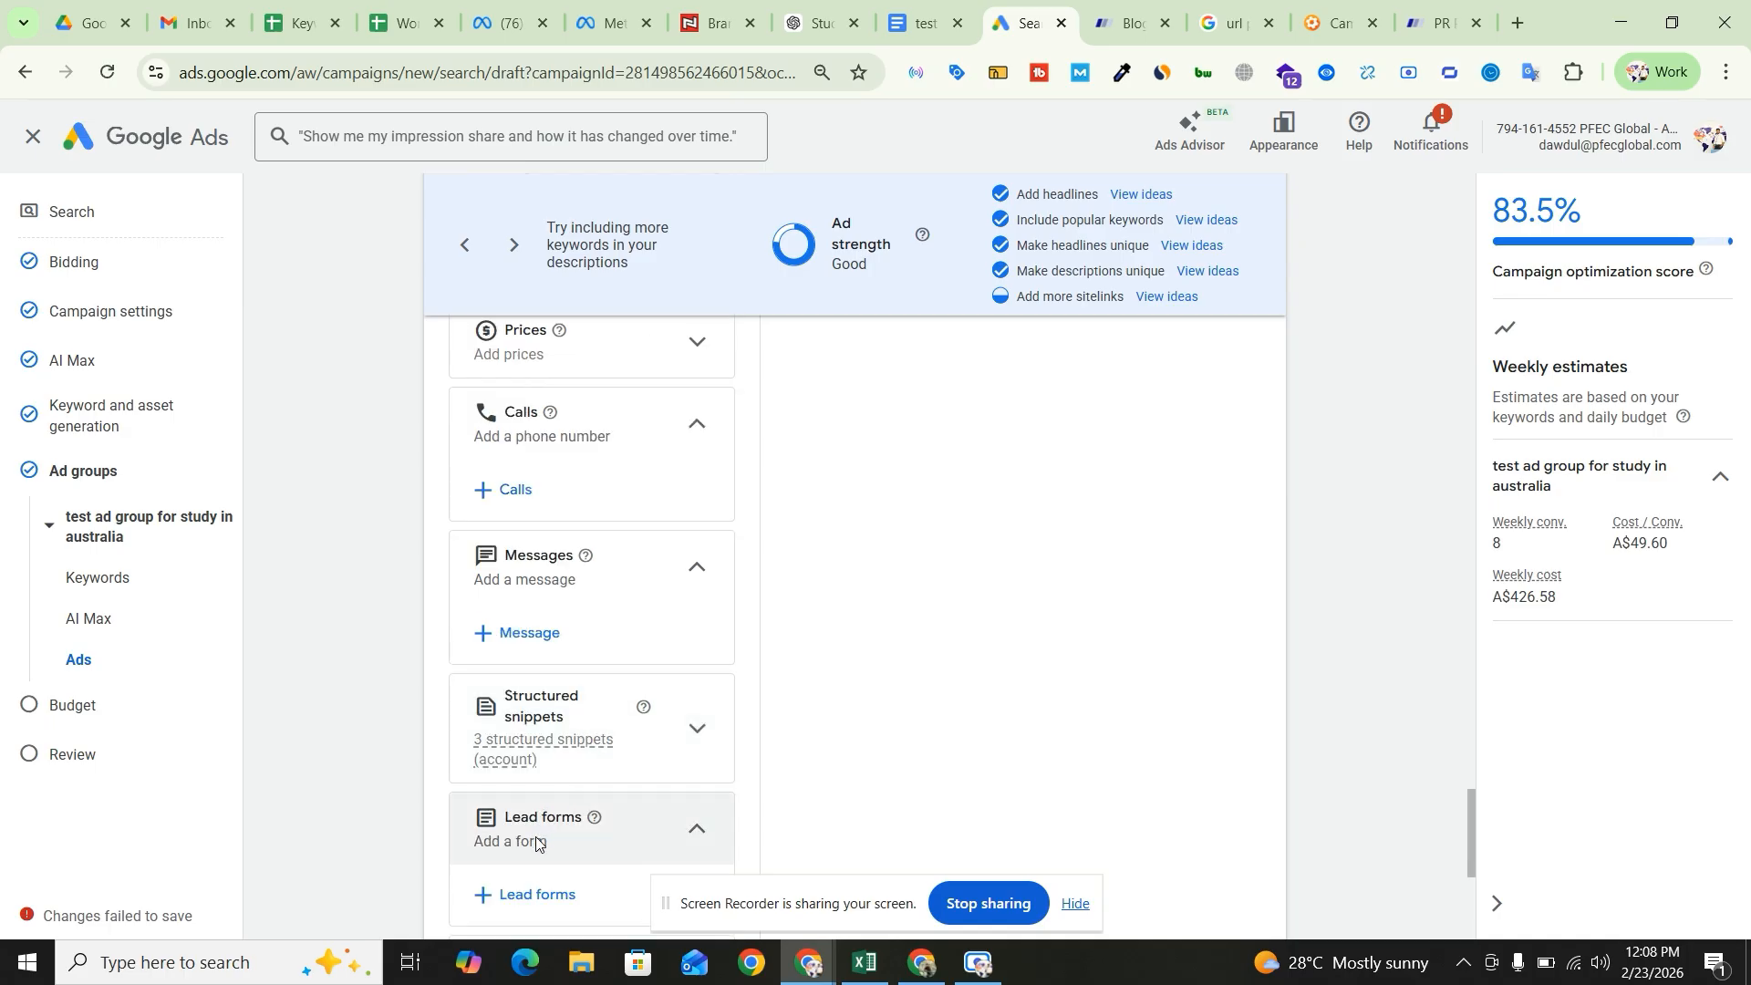
{"action": "scroll", "coordinate": [620, 702], "scroll_direction": "down", "scroll_amount": 2}
{"action": "scroll", "coordinate": [892, 748], "scroll_direction": "down", "scroll_amount": 1}
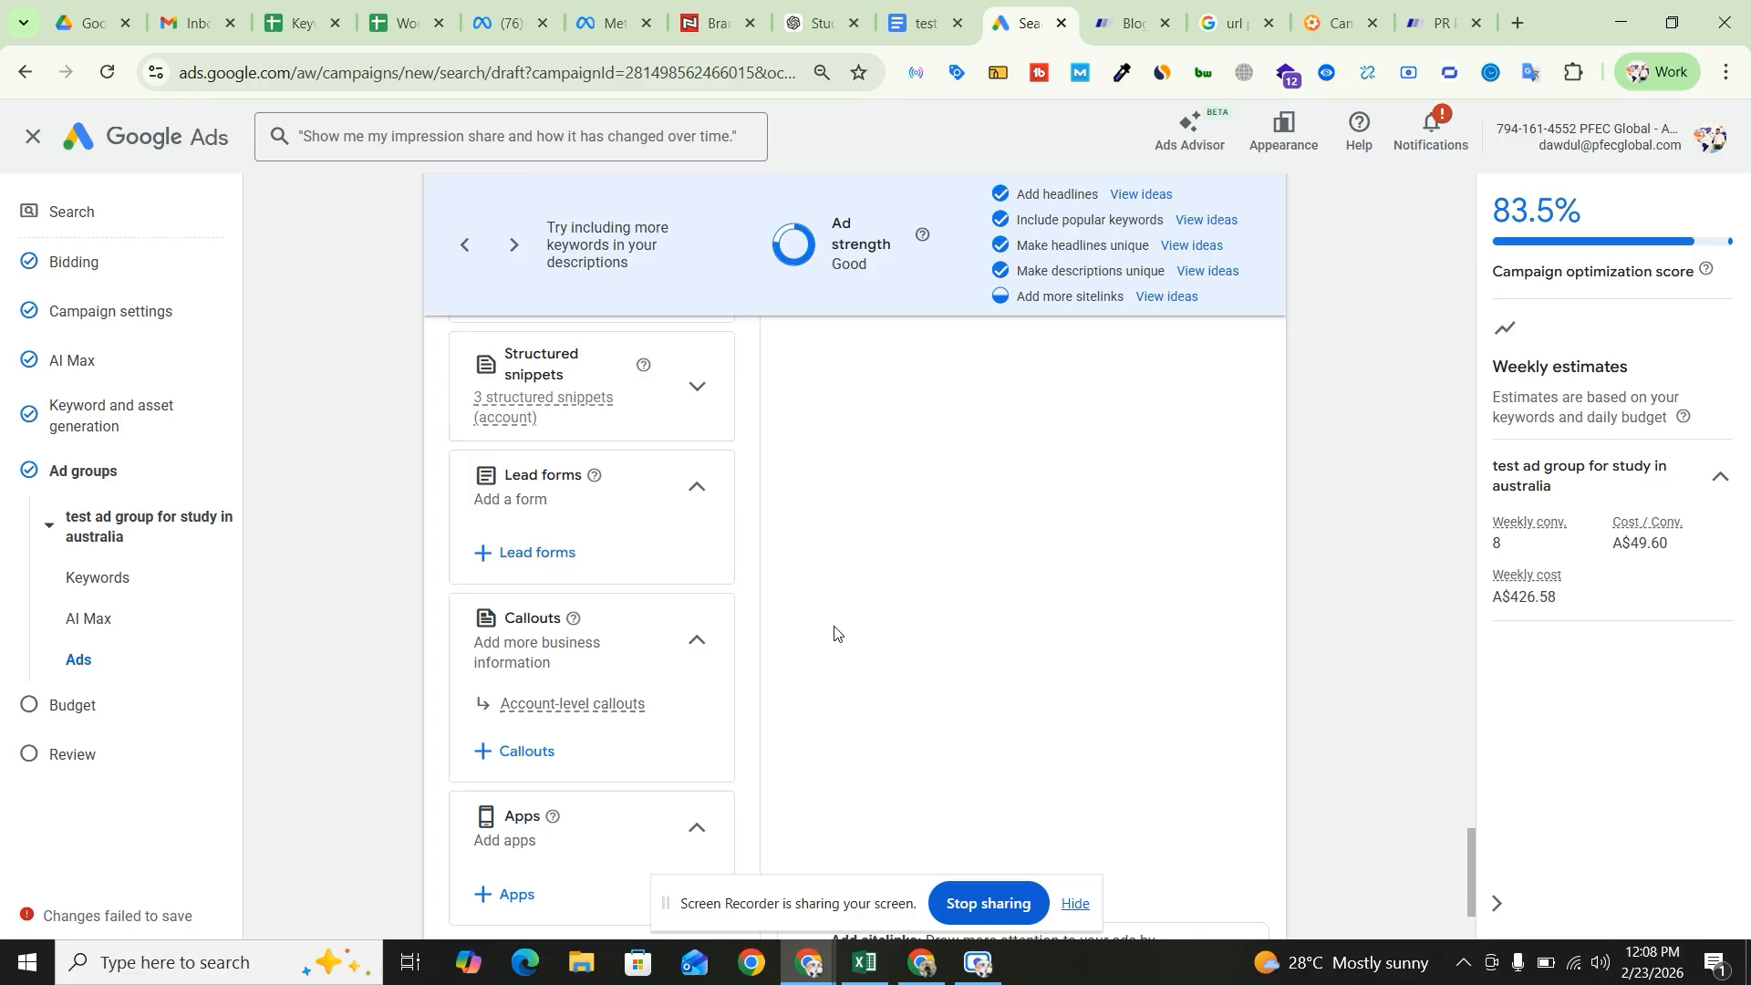
{"action": "scroll", "coordinate": [857, 639], "scroll_direction": "down", "scroll_amount": 2}
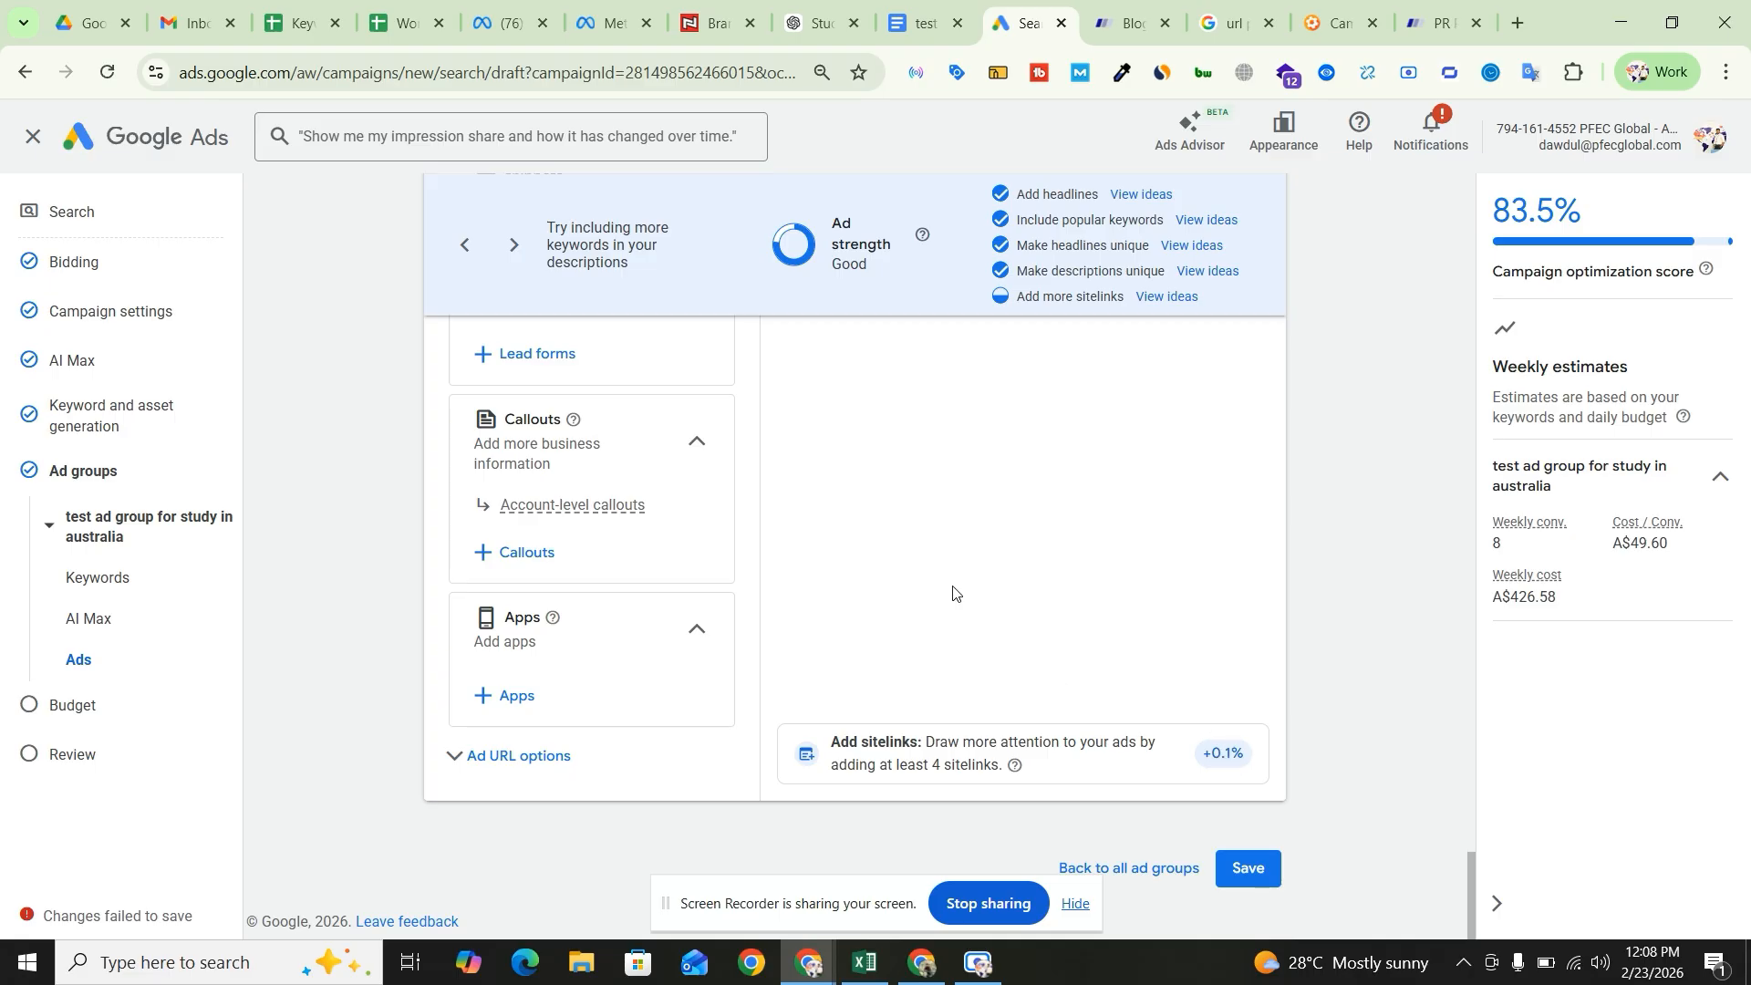
{"action": "left_click", "coordinate": [1247, 868]}
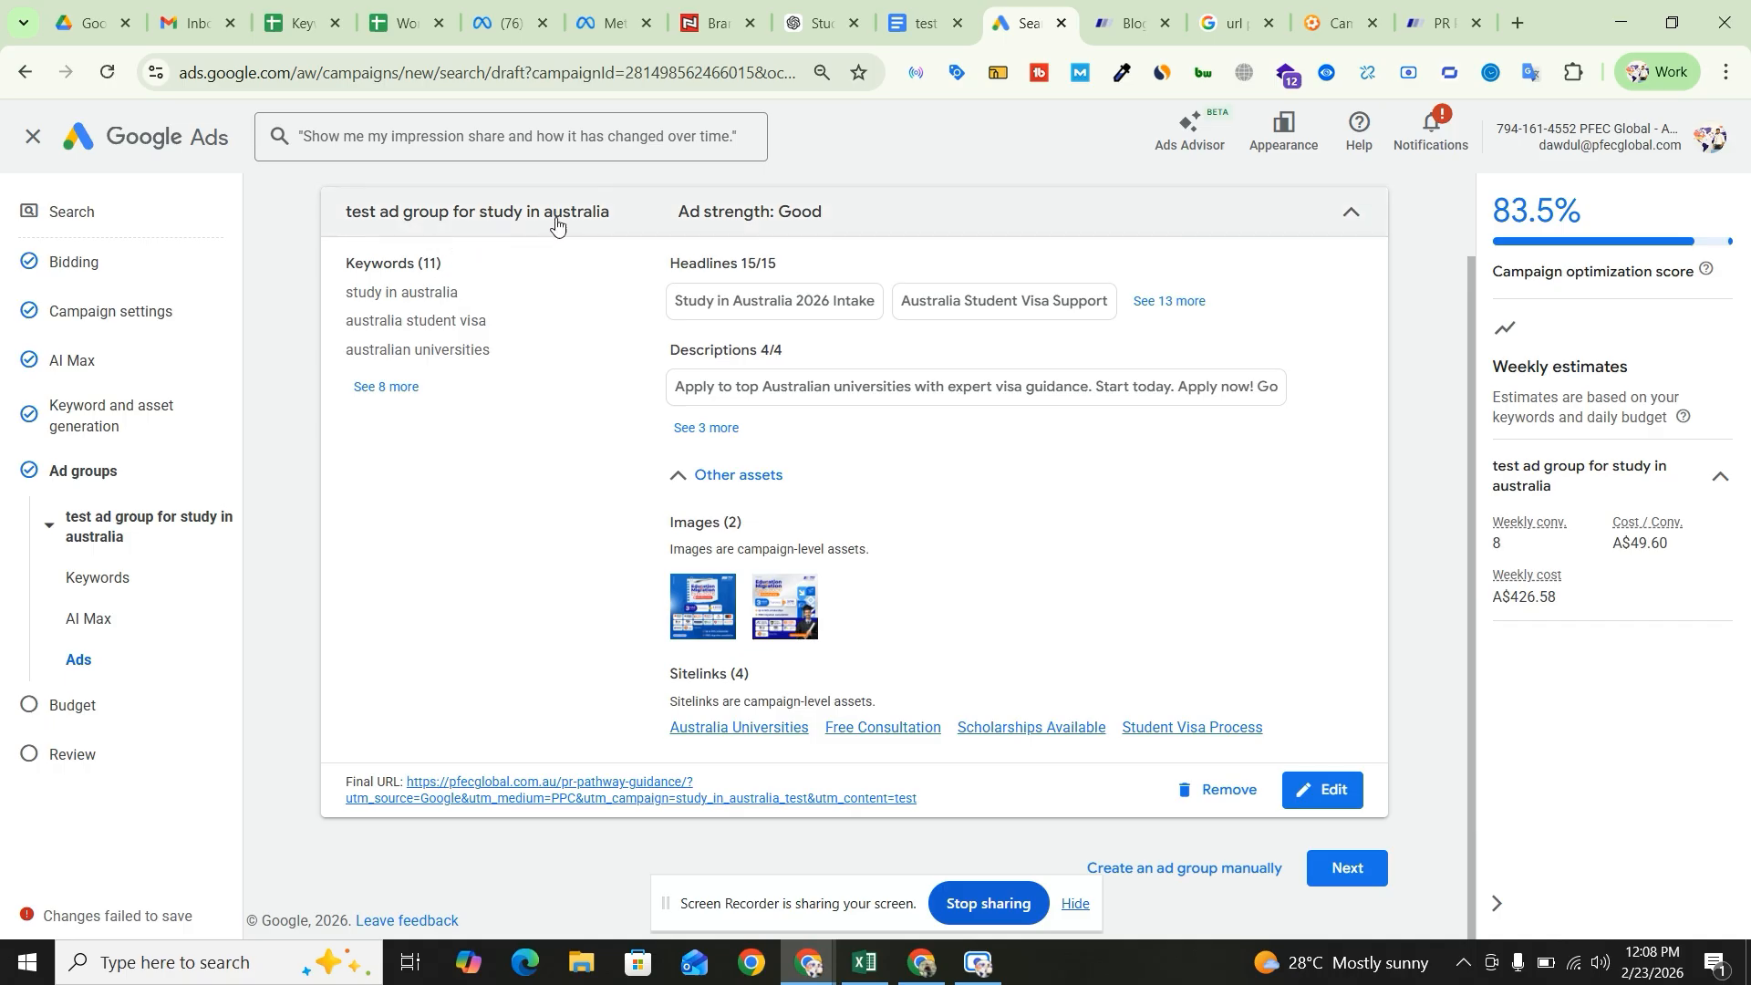
- Proceed to the budget settings, choose a custom average daily budget of A$60.94, and continue to the campaign review
{"action": "left_click", "coordinate": [1338, 871]}
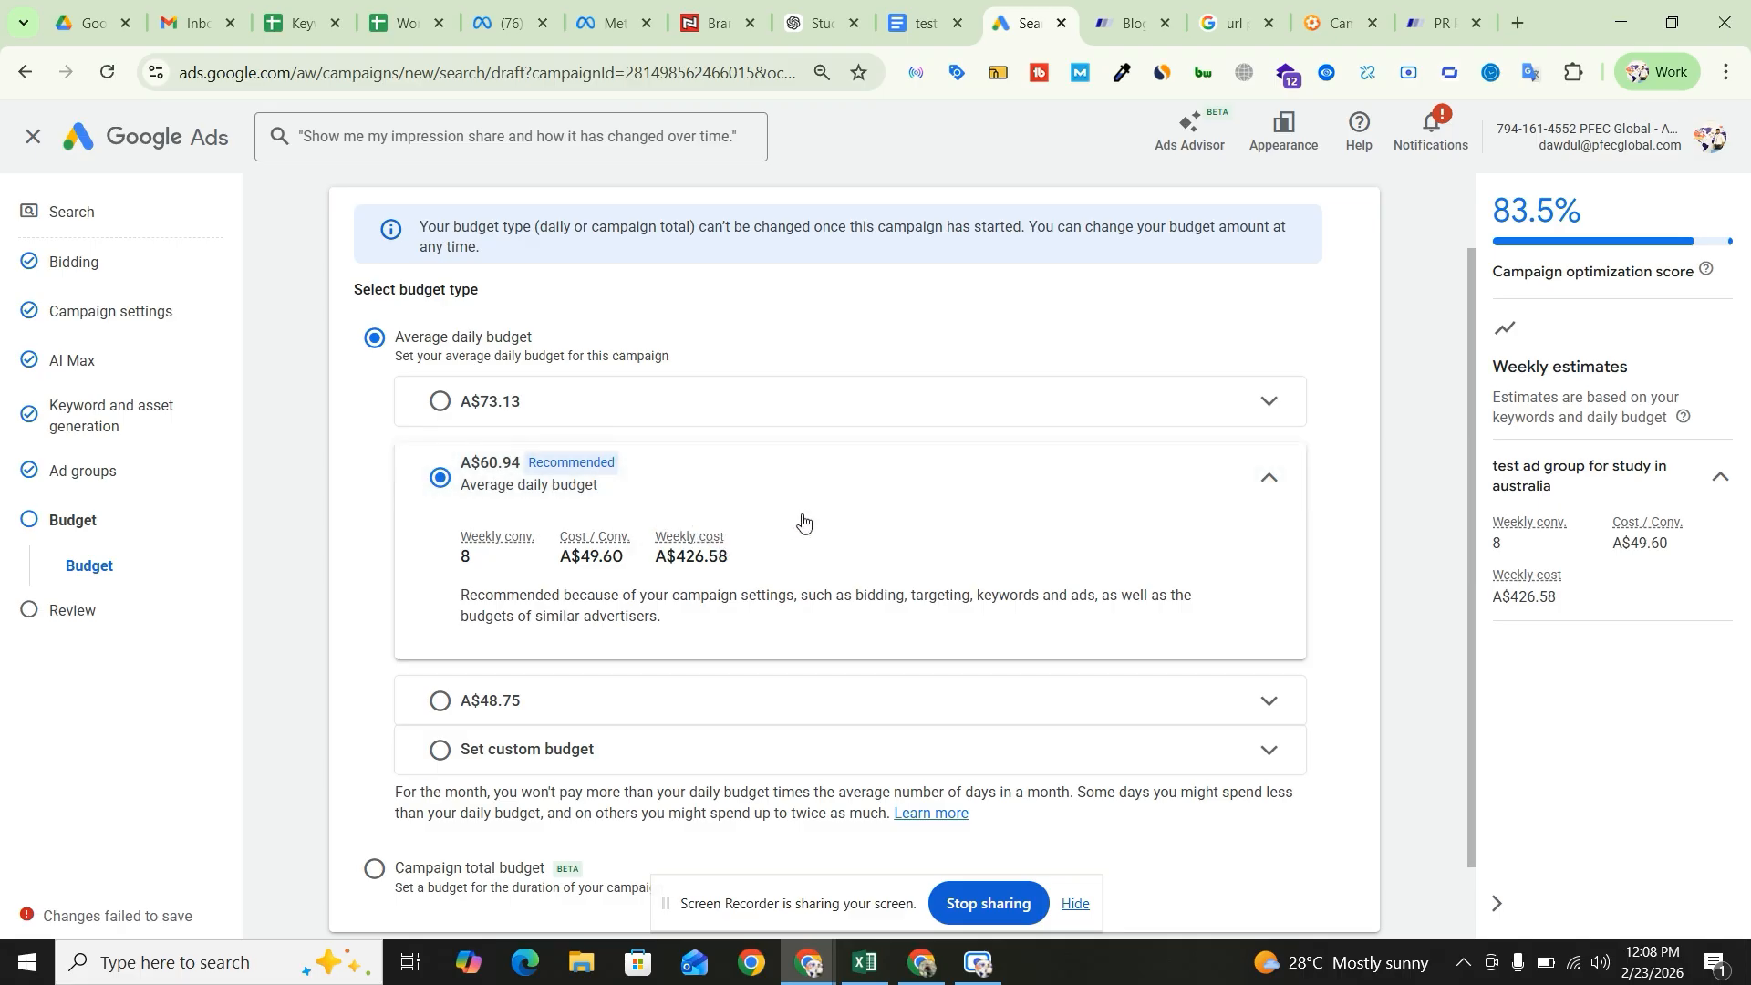
{"action": "scroll", "coordinate": [501, 547], "scroll_direction": "down", "scroll_amount": 1}
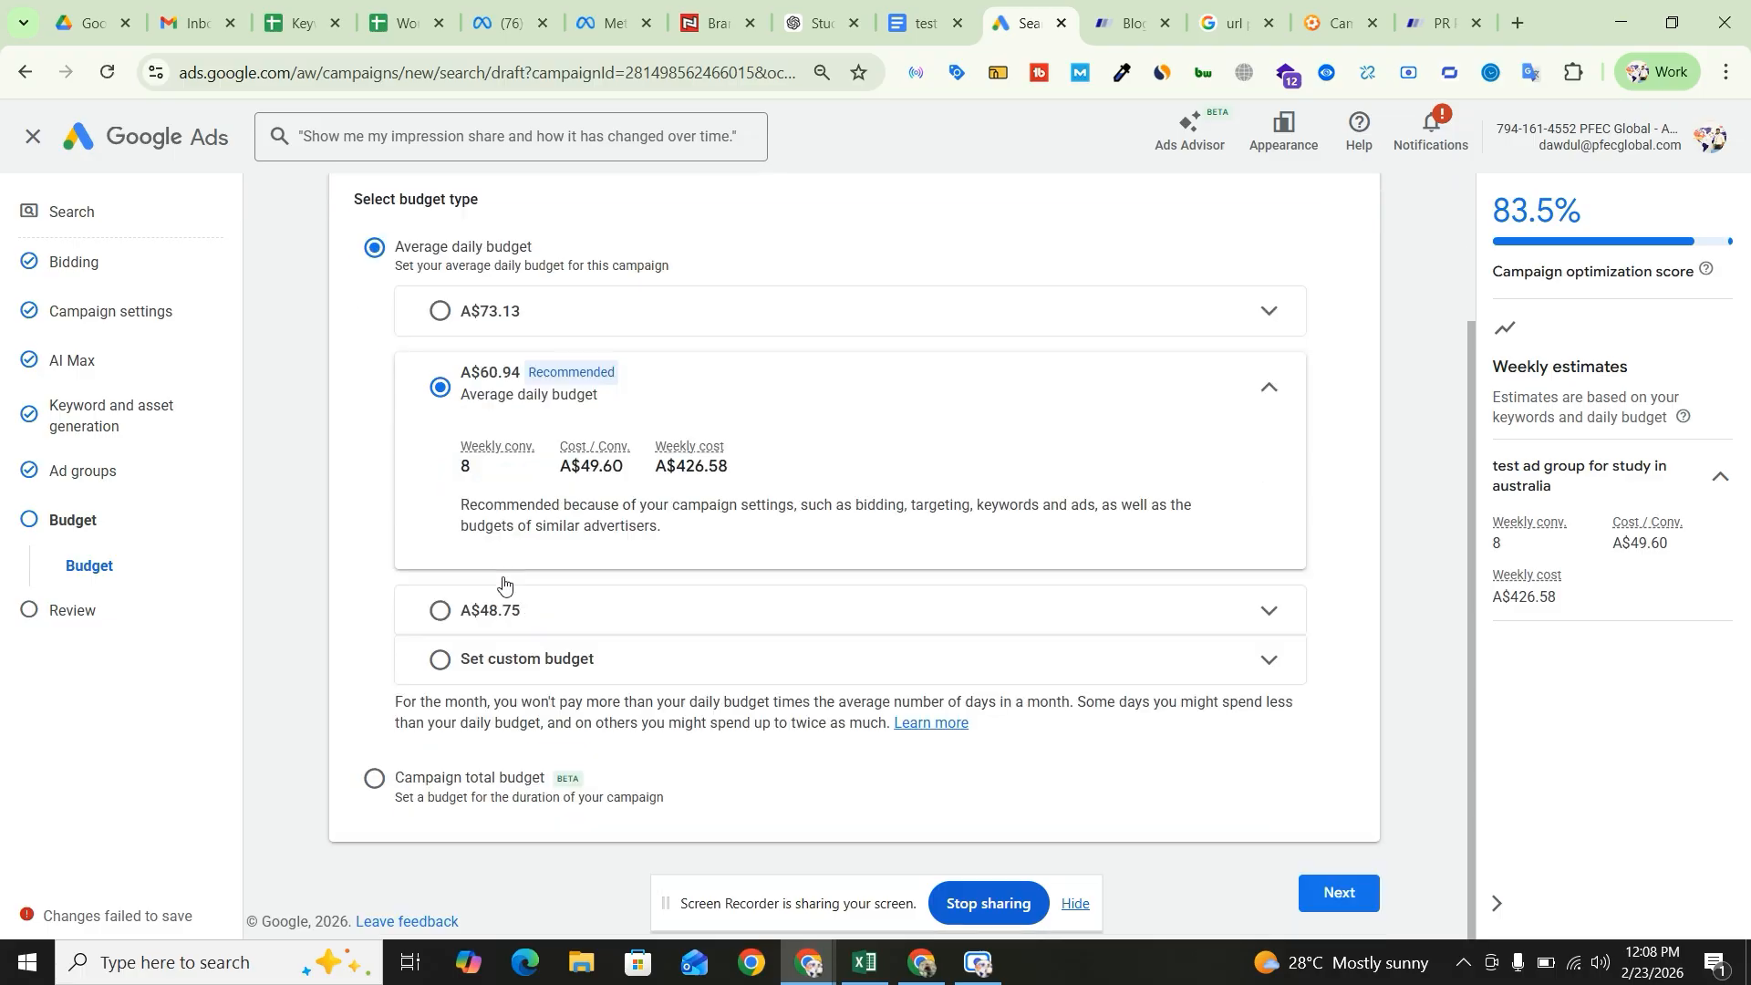
{"action": "left_click", "coordinate": [556, 673]}
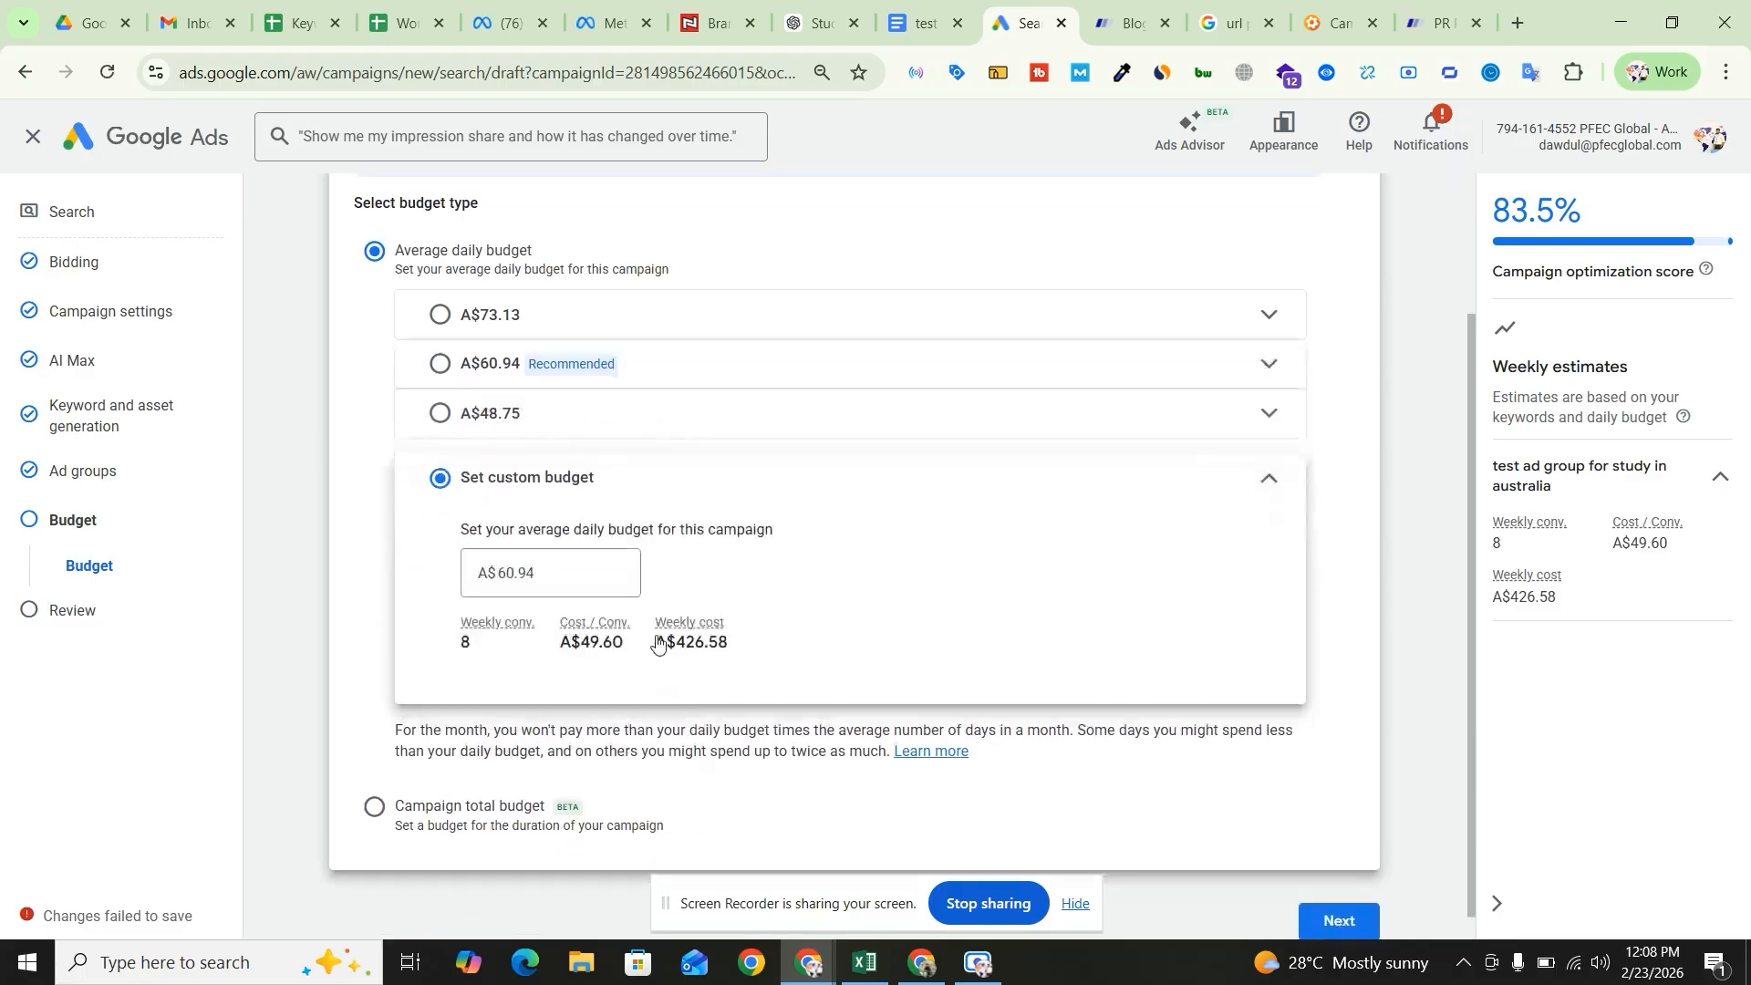
{"action": "left_click", "coordinate": [543, 579]}
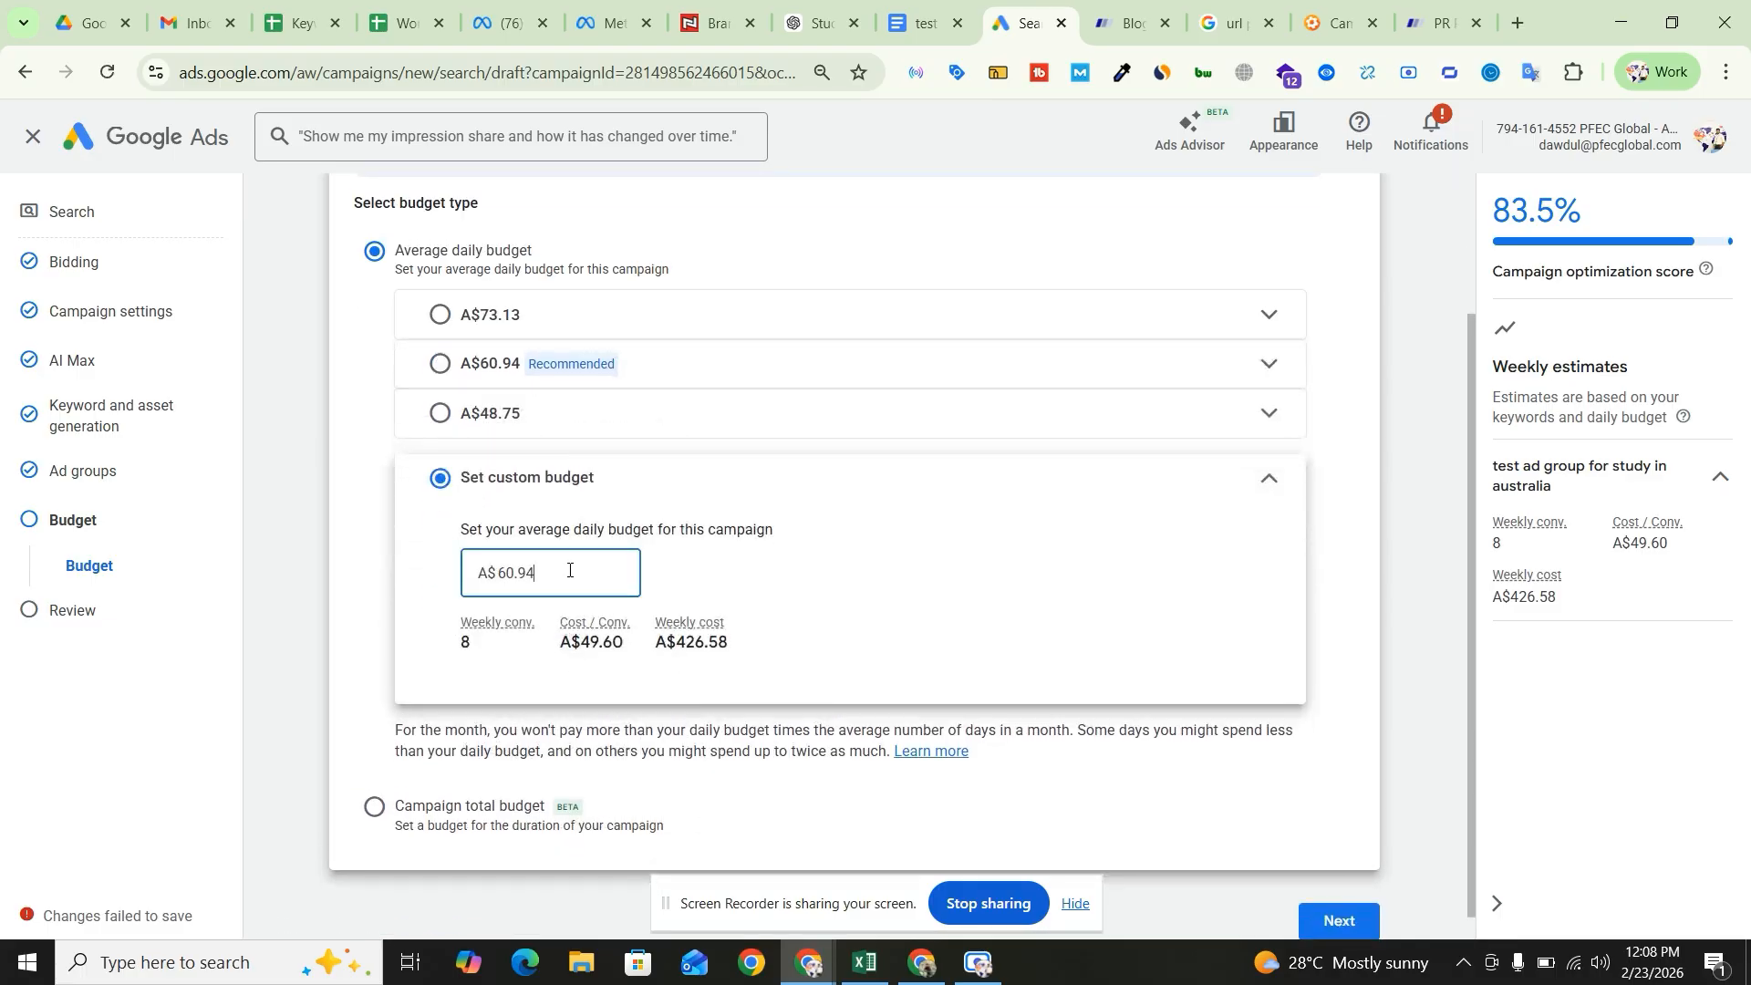
{"action": "scroll", "coordinate": [826, 653], "scroll_direction": "down", "scroll_amount": 1}
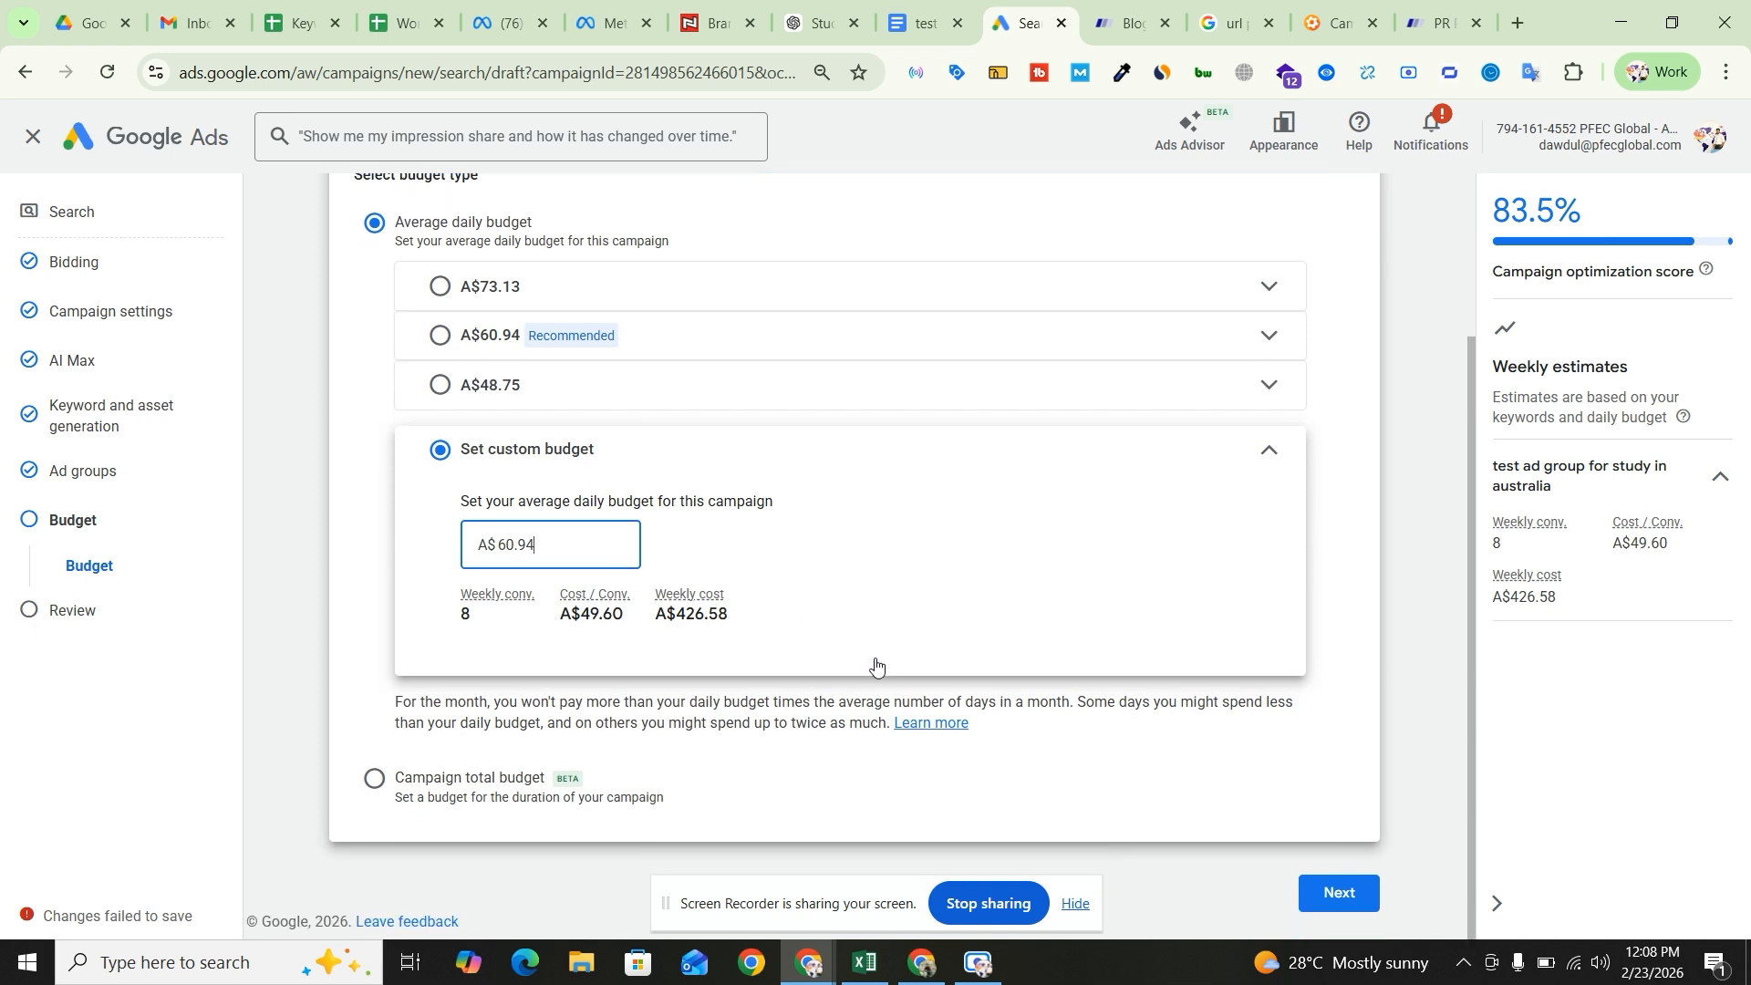
{"action": "left_click", "coordinate": [1364, 897]}
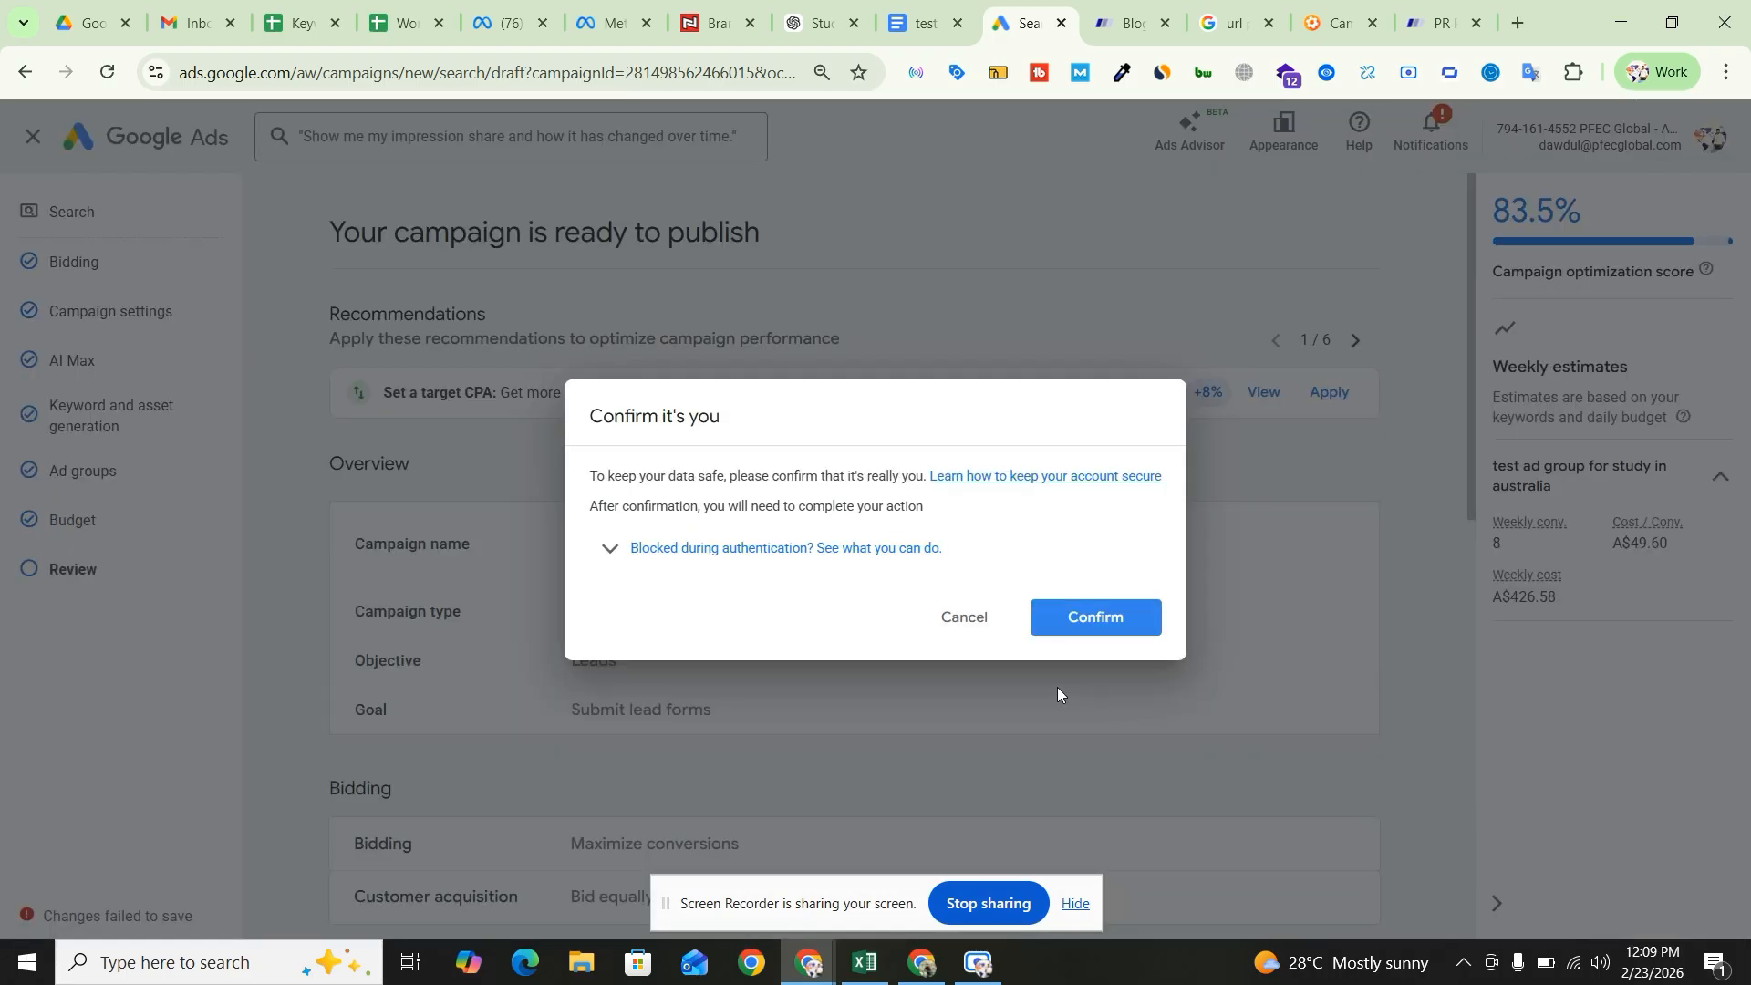
- Dismiss the identity confirmation and examine the full campaign review, from the recommendations and overview down to the ad groups and budget
{"action": "left_click", "coordinate": [982, 623]}
{"action": "scroll", "coordinate": [993, 617], "scroll_direction": "down", "scroll_amount": 7}
{"action": "scroll", "coordinate": [1078, 633], "scroll_direction": "down", "scroll_amount": 3}
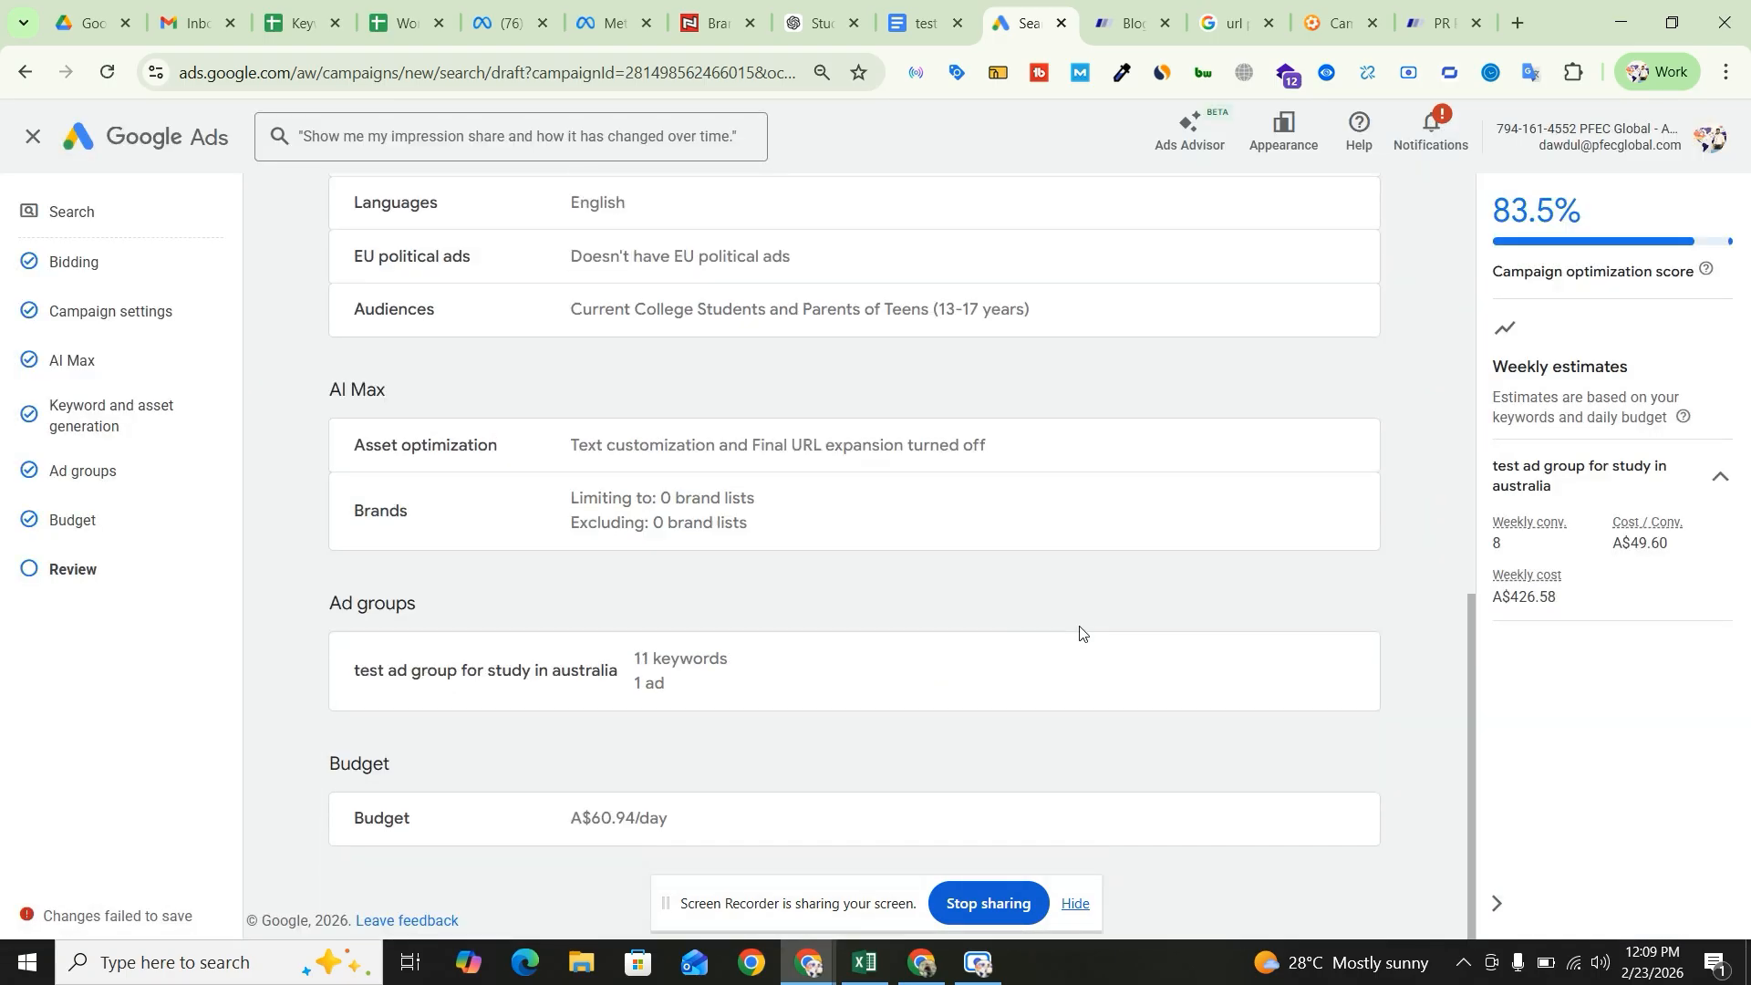
{"action": "scroll", "coordinate": [1079, 643], "scroll_direction": "up", "scroll_amount": 10}
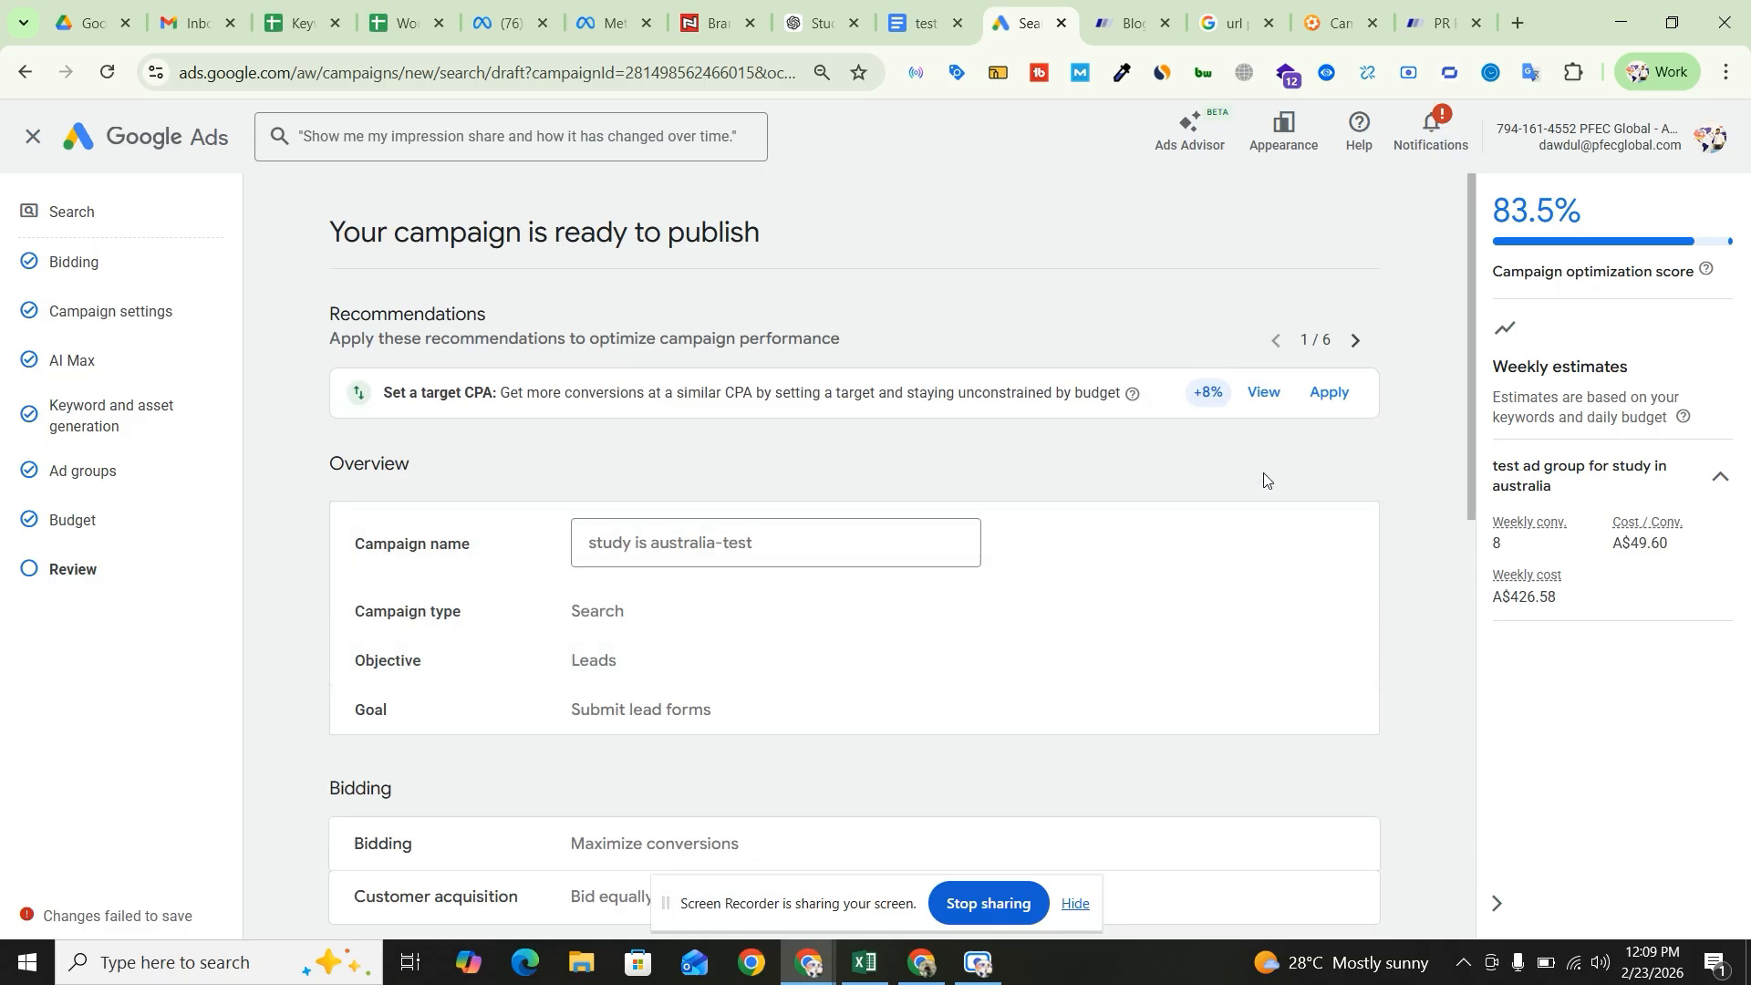
{"action": "scroll", "coordinate": [1171, 507], "scroll_direction": "down", "scroll_amount": 6}
{"action": "scroll", "coordinate": [1164, 520], "scroll_direction": "down", "scroll_amount": 4}
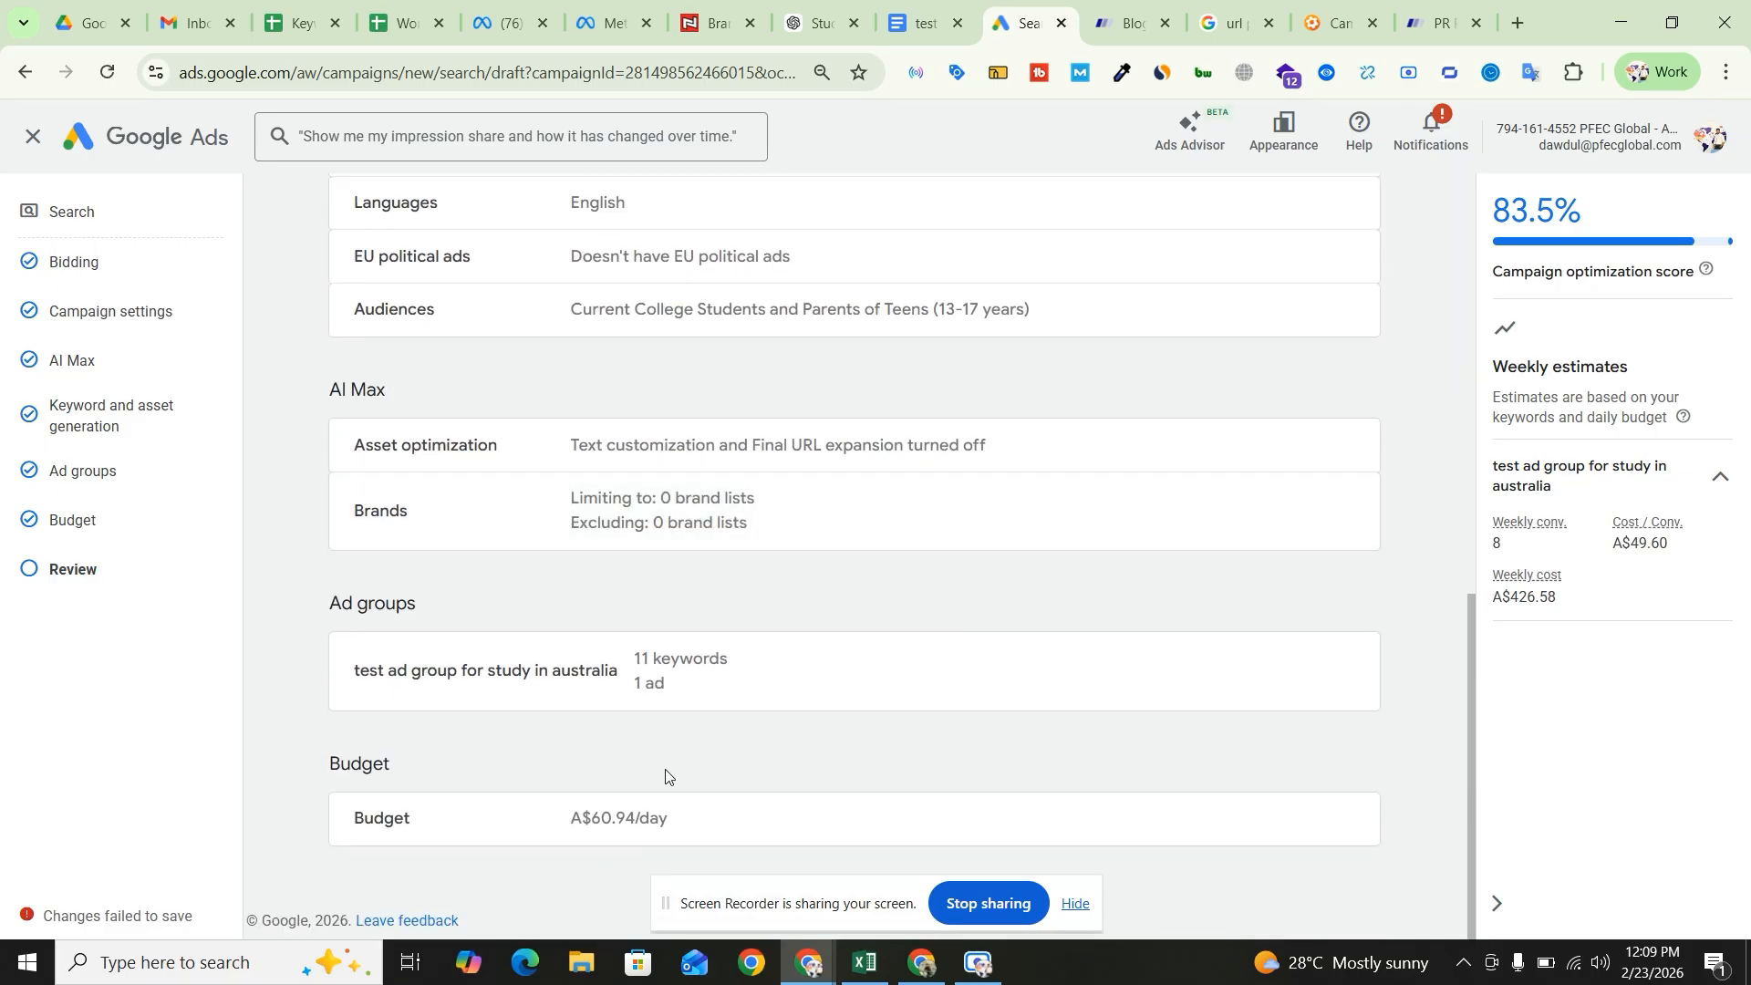
{"action": "scroll", "coordinate": [1040, 622], "scroll_direction": "up", "scroll_amount": 10}
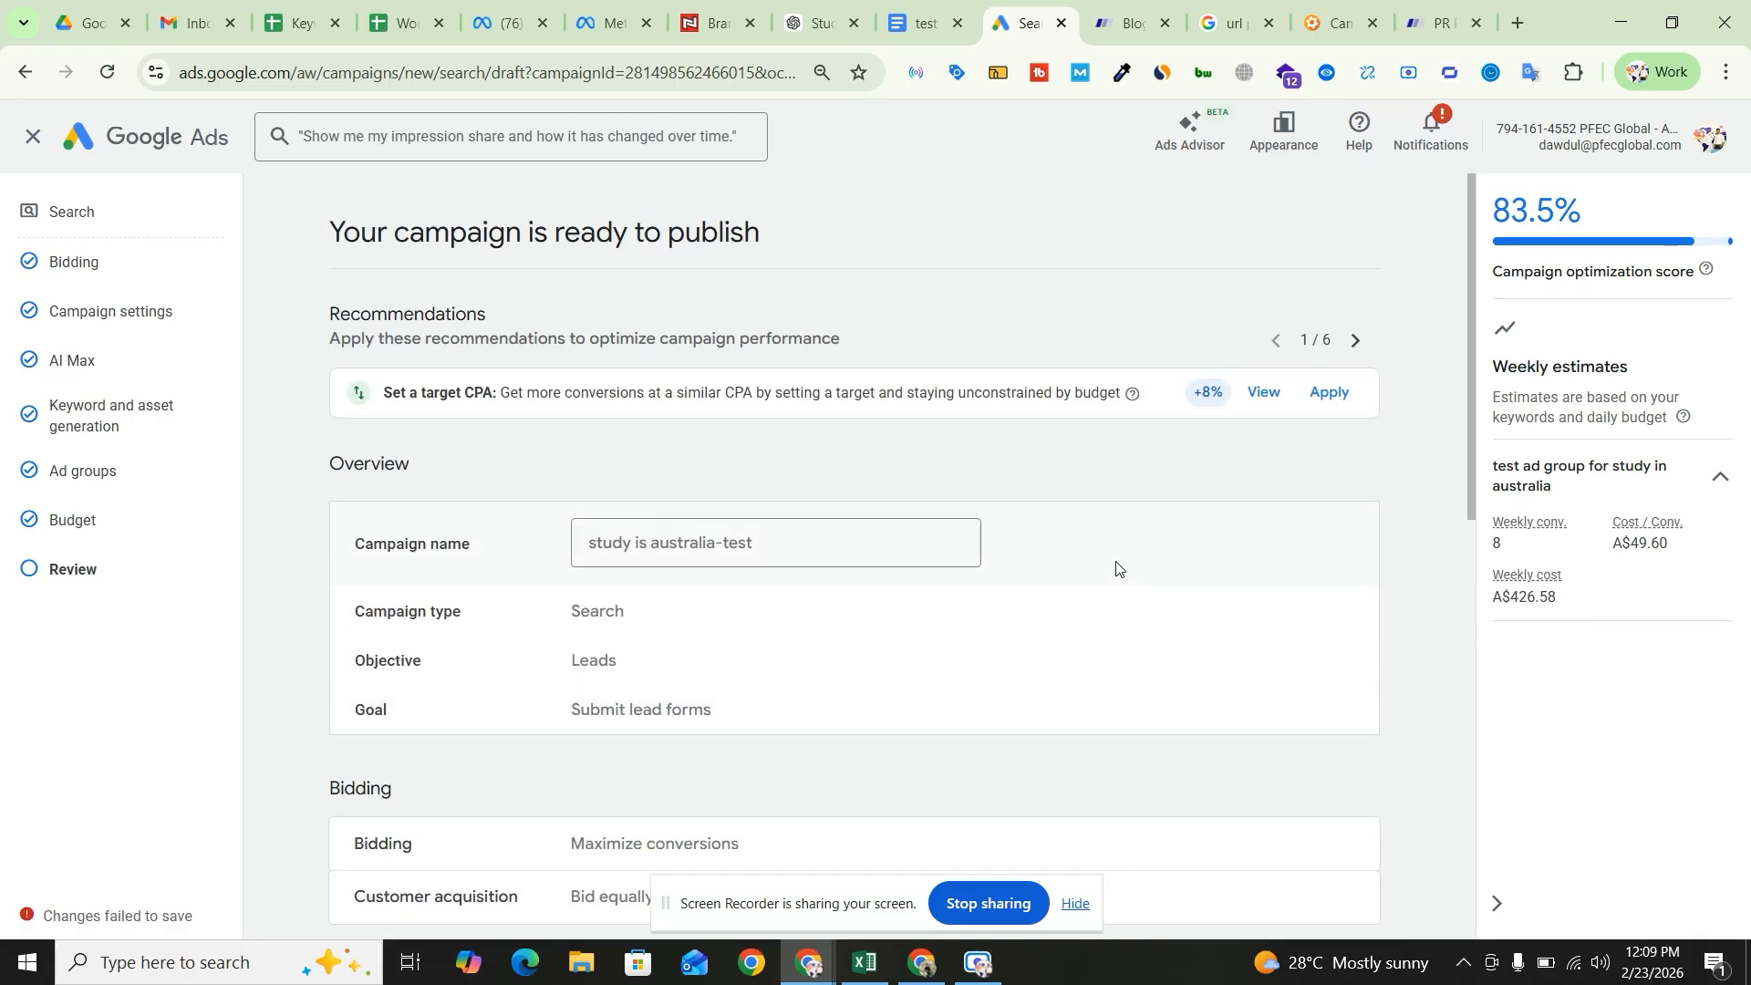
{"action": "scroll", "coordinate": [1297, 485], "scroll_direction": "down", "scroll_amount": 10}
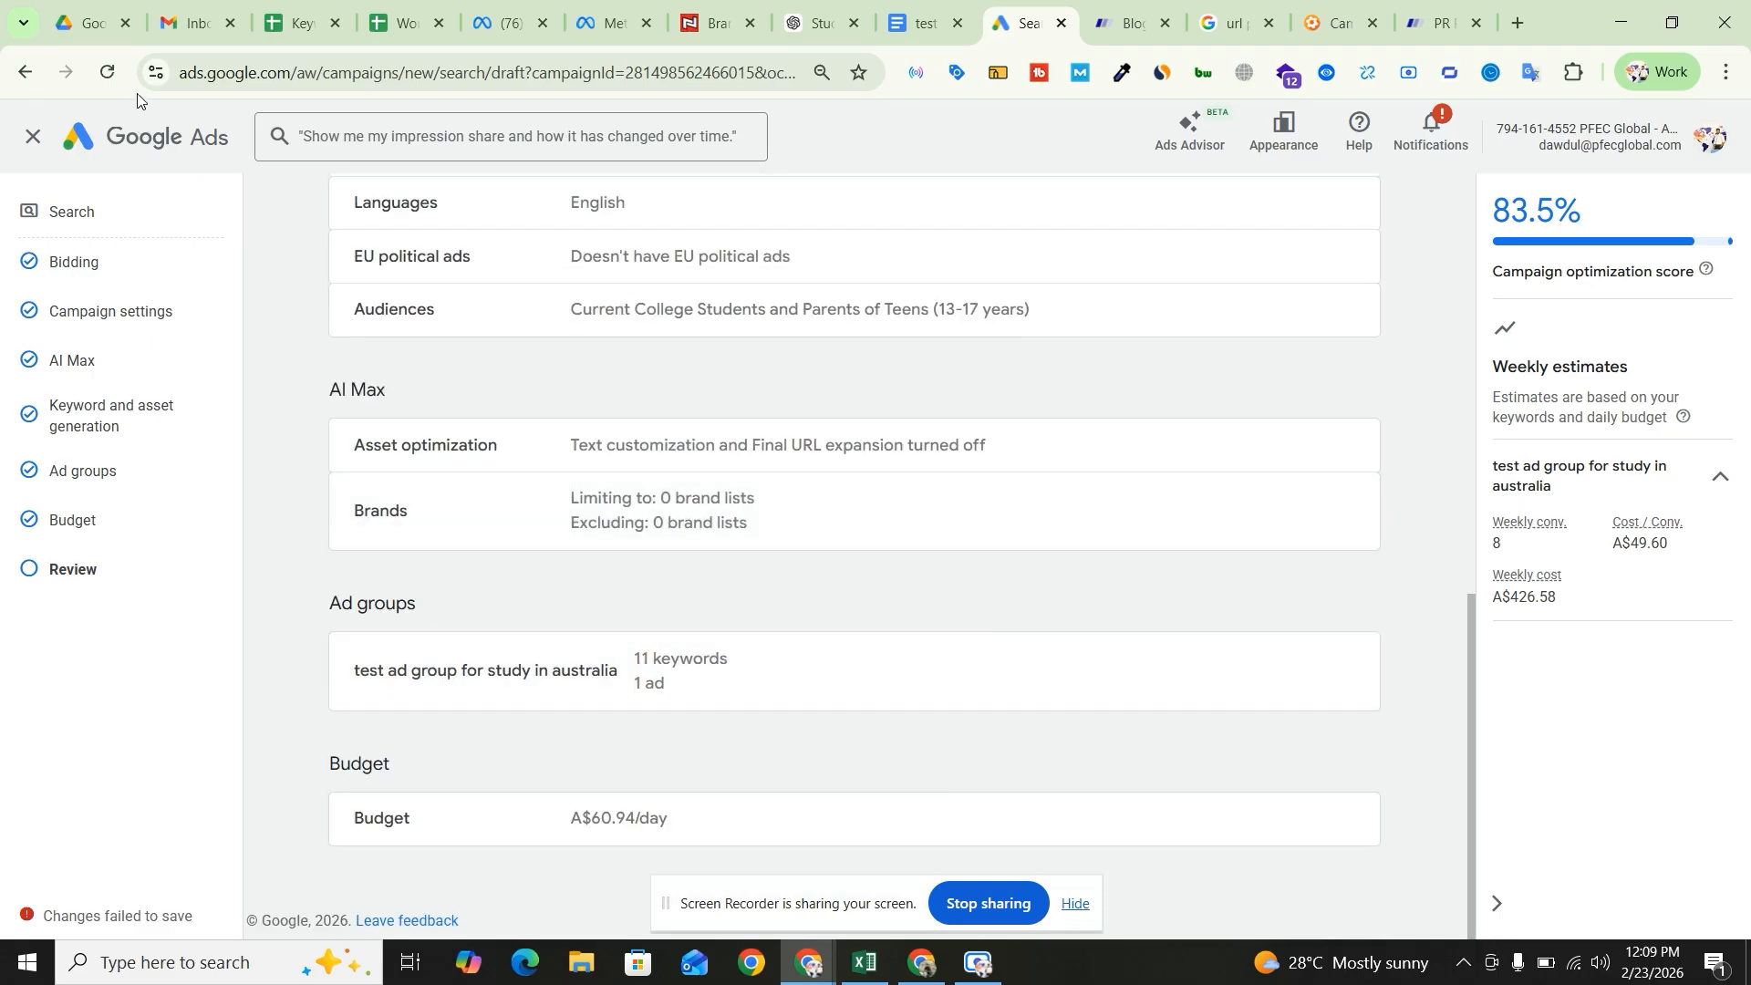
- Reload the campaign draft, set the missing average daily budget to A$20, and return to the review
{"action": "left_click", "coordinate": [108, 72]}
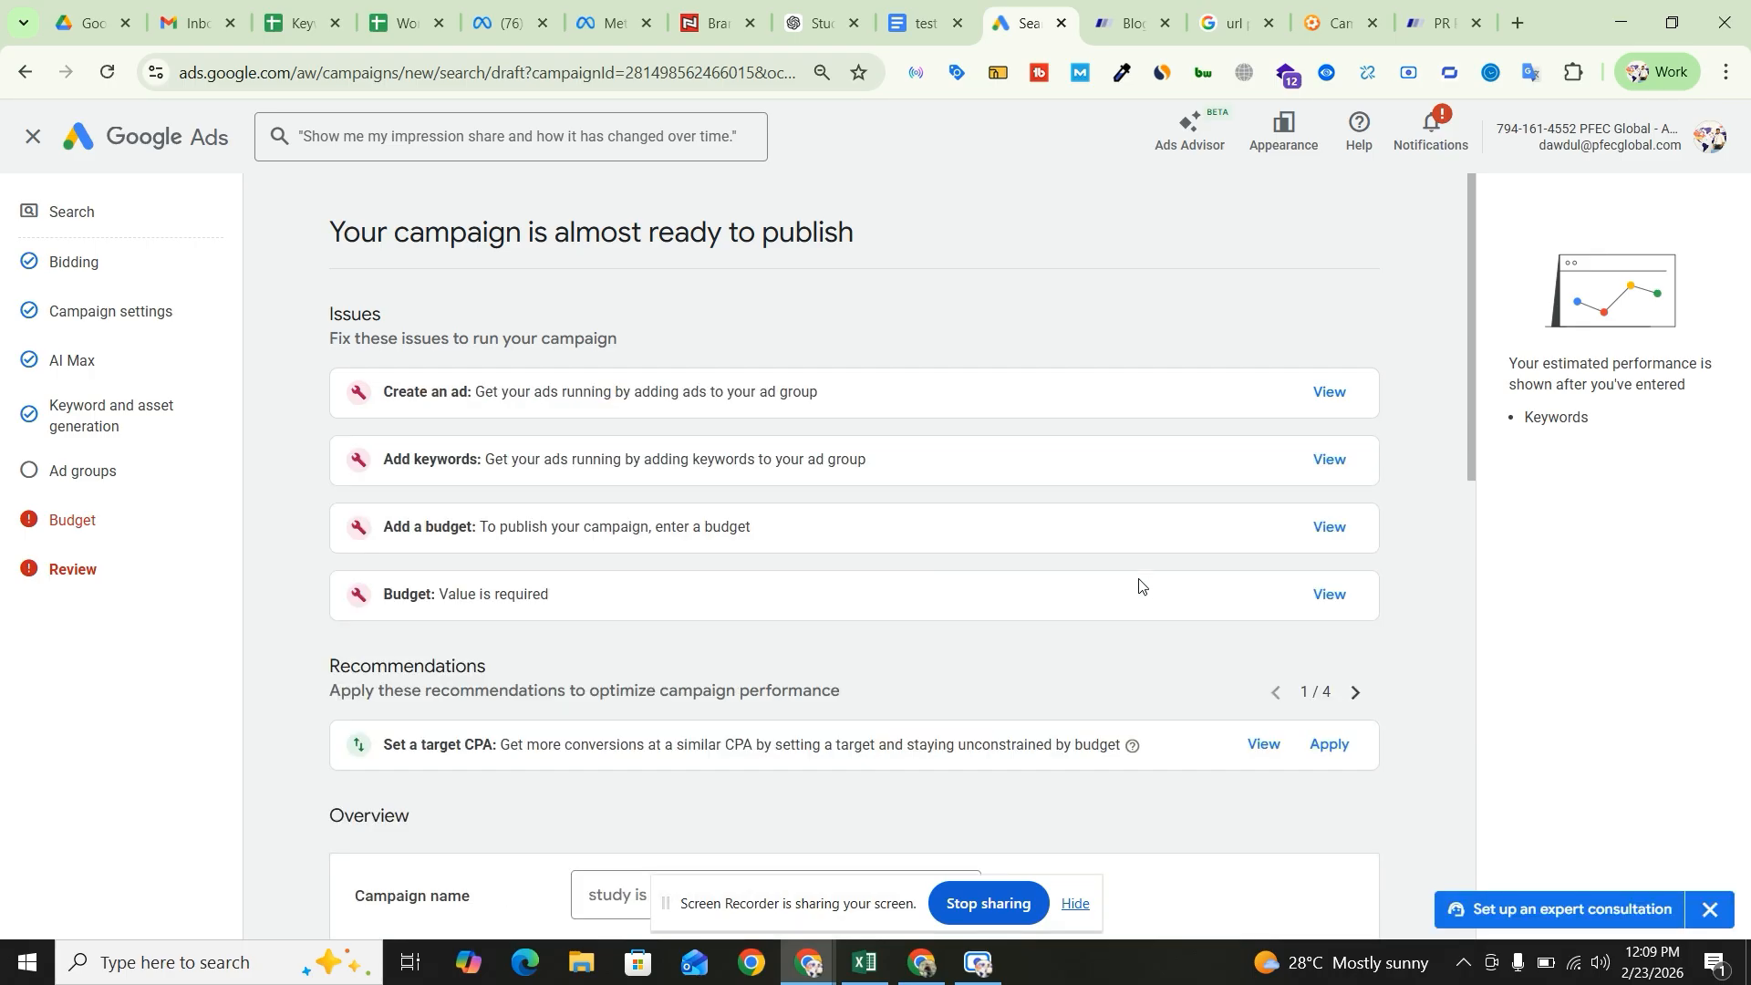
{"action": "scroll", "coordinate": [1104, 555], "scroll_direction": "down", "scroll_amount": 4}
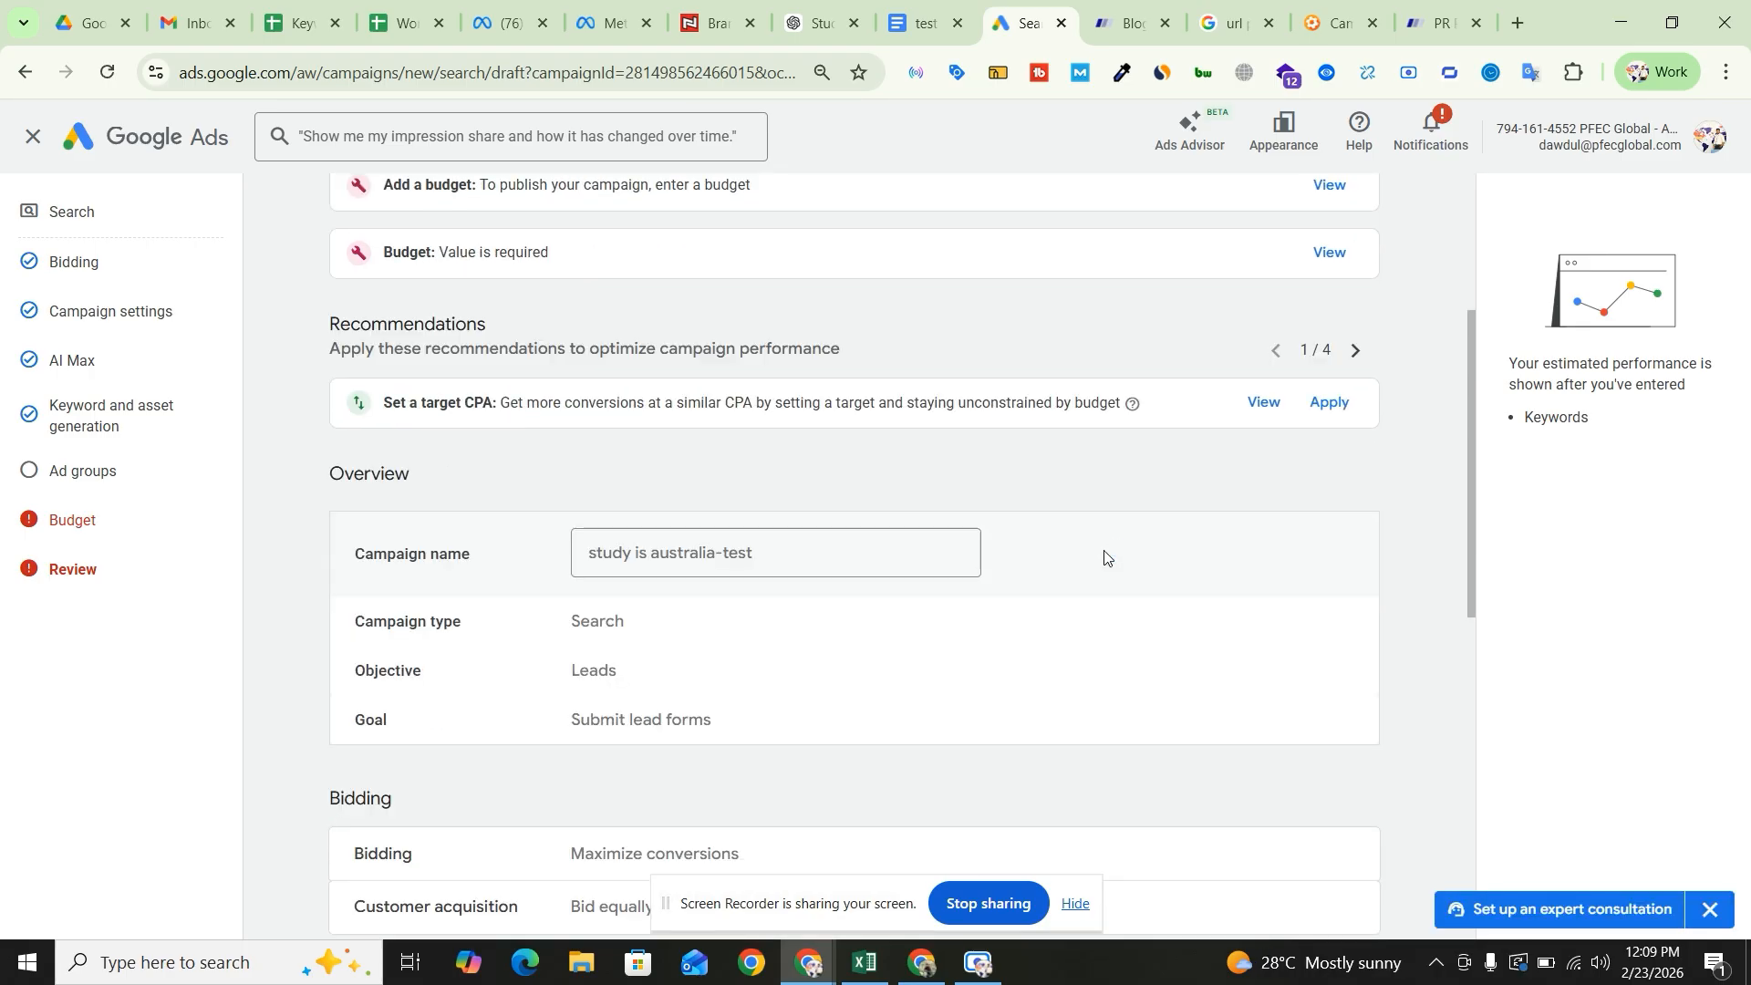
{"action": "scroll", "coordinate": [1104, 556], "scroll_direction": "down", "scroll_amount": 9}
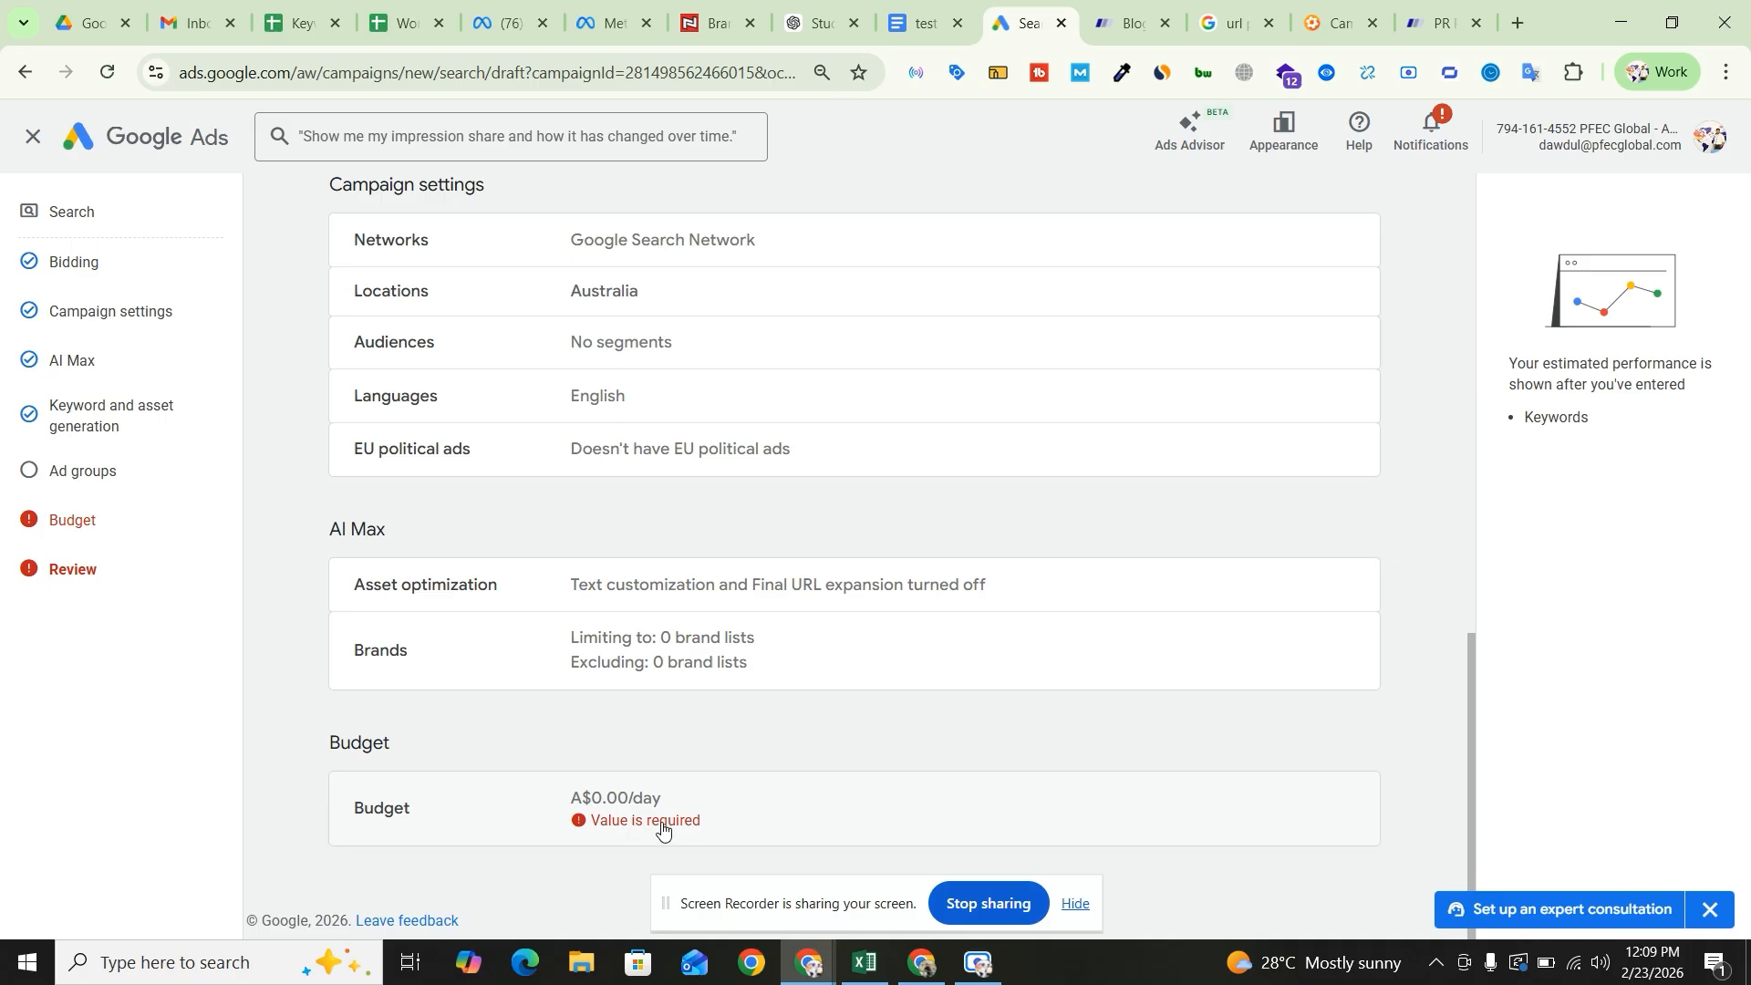
{"action": "left_click", "coordinate": [623, 809]}
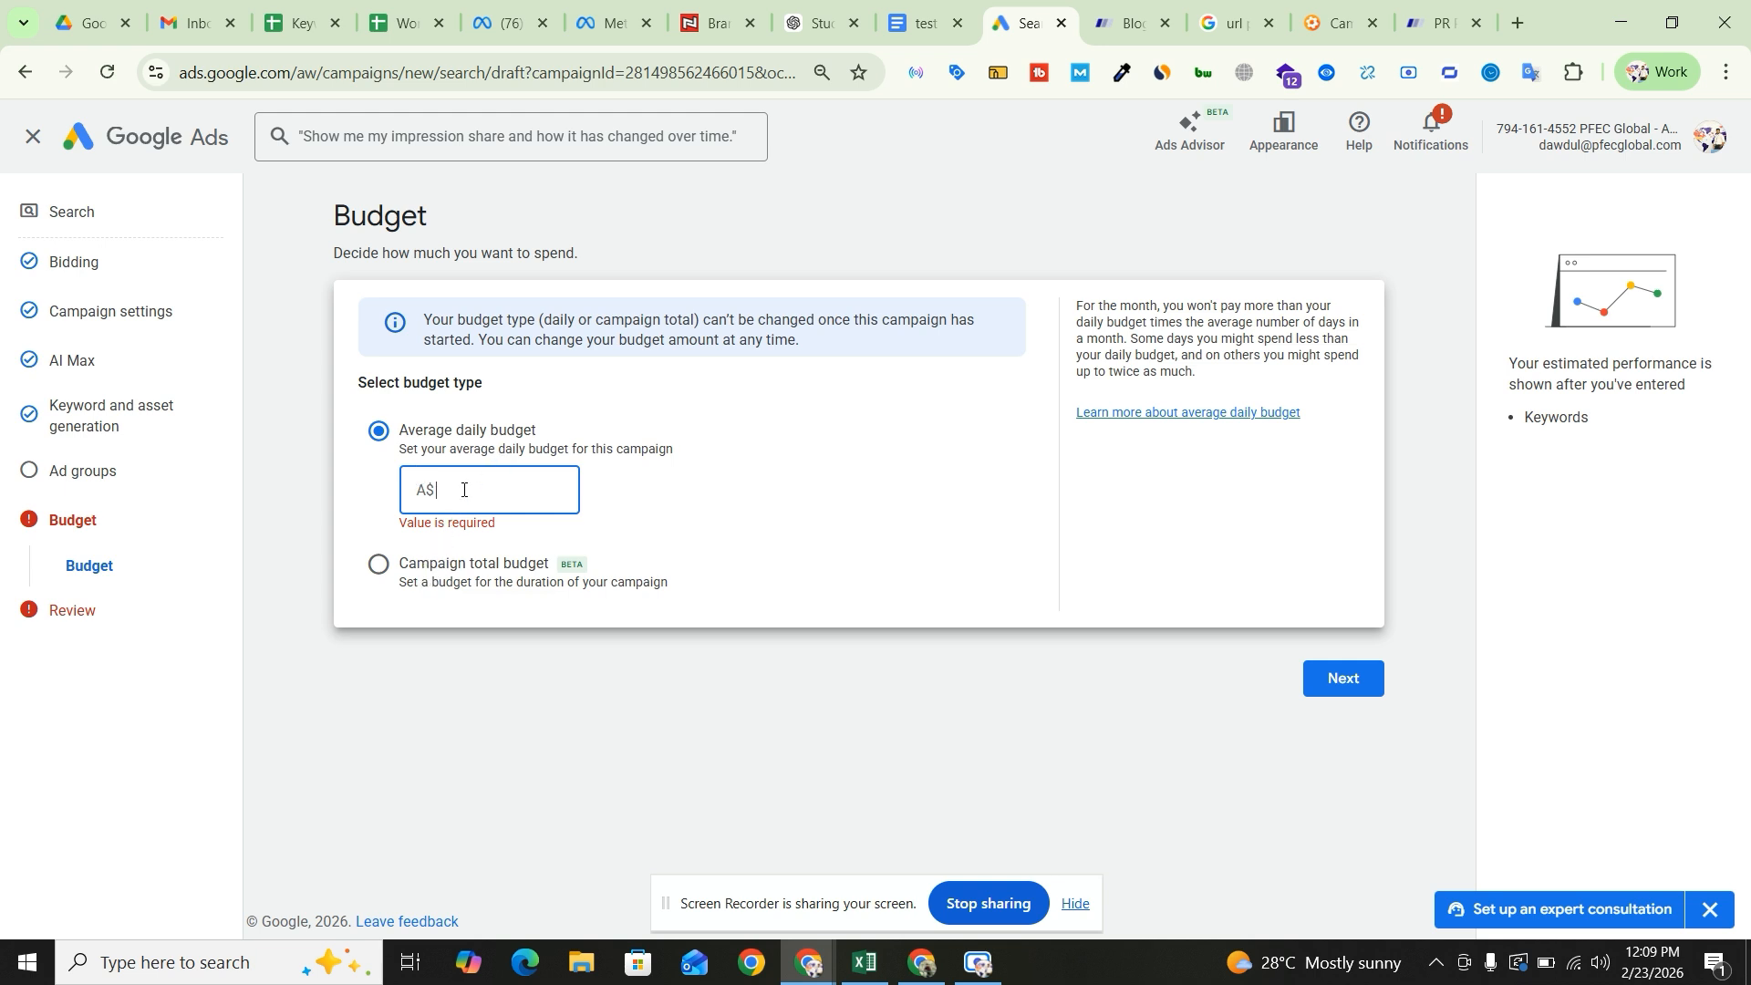
{"action": "type", "text": "20"}
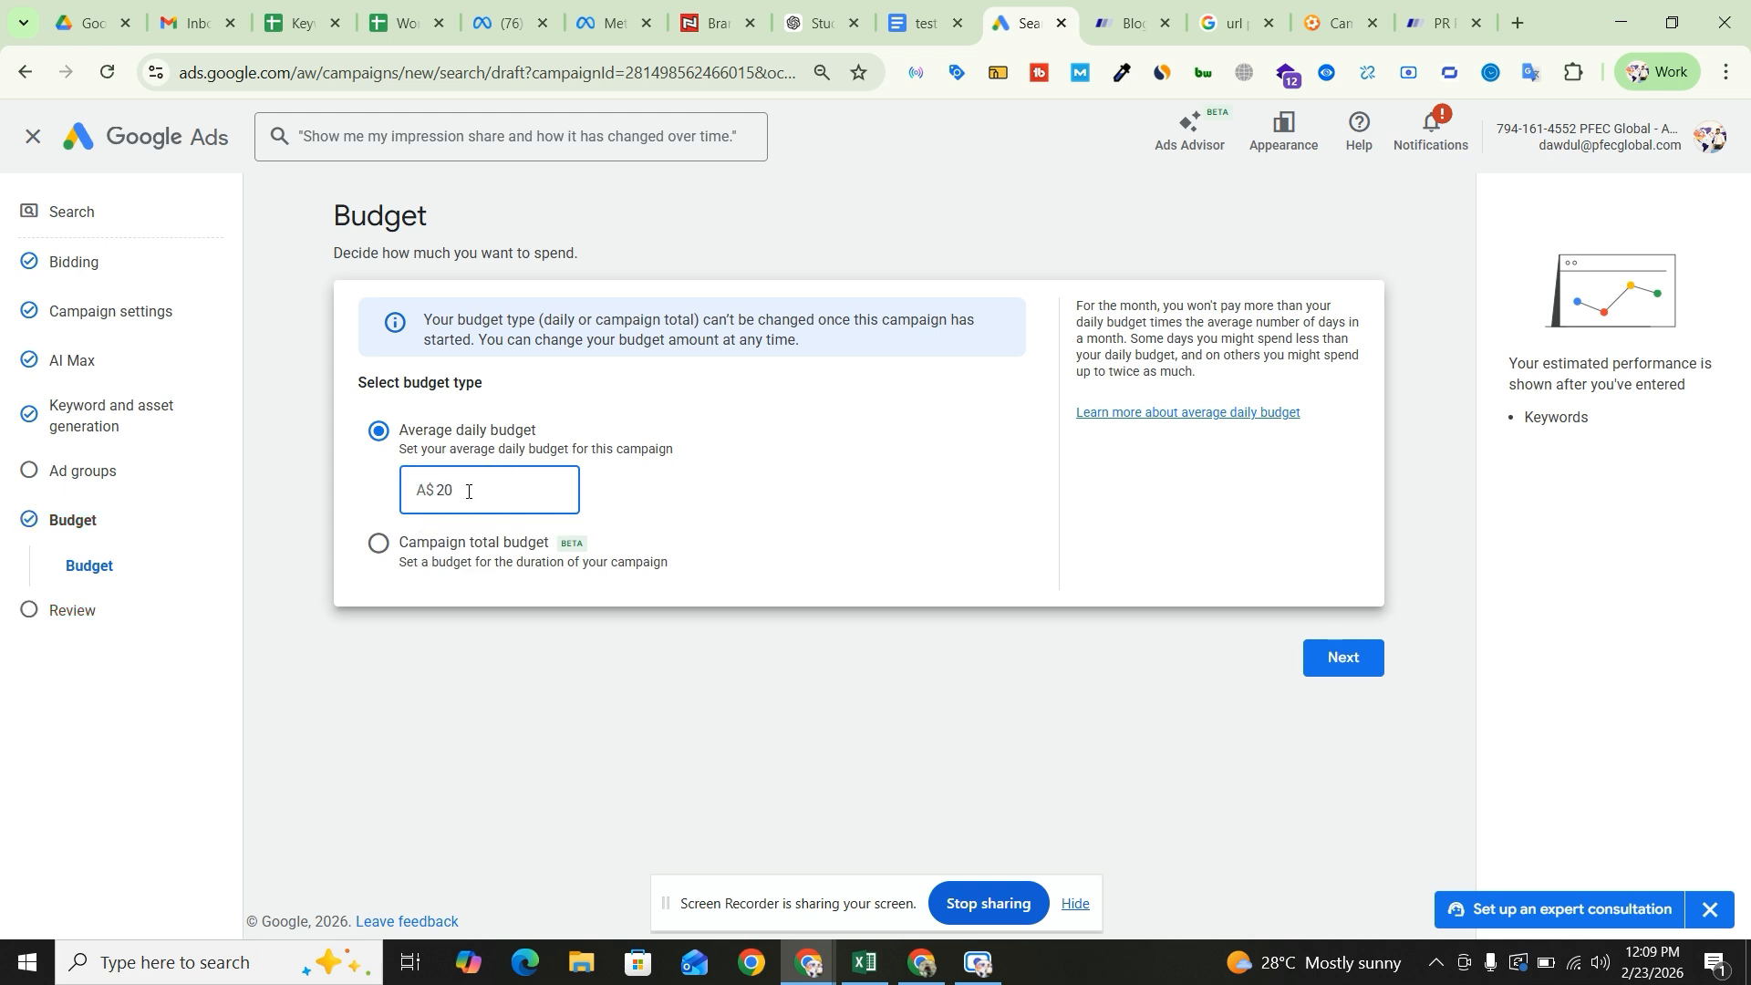
{"action": "left_click", "coordinate": [1377, 666]}
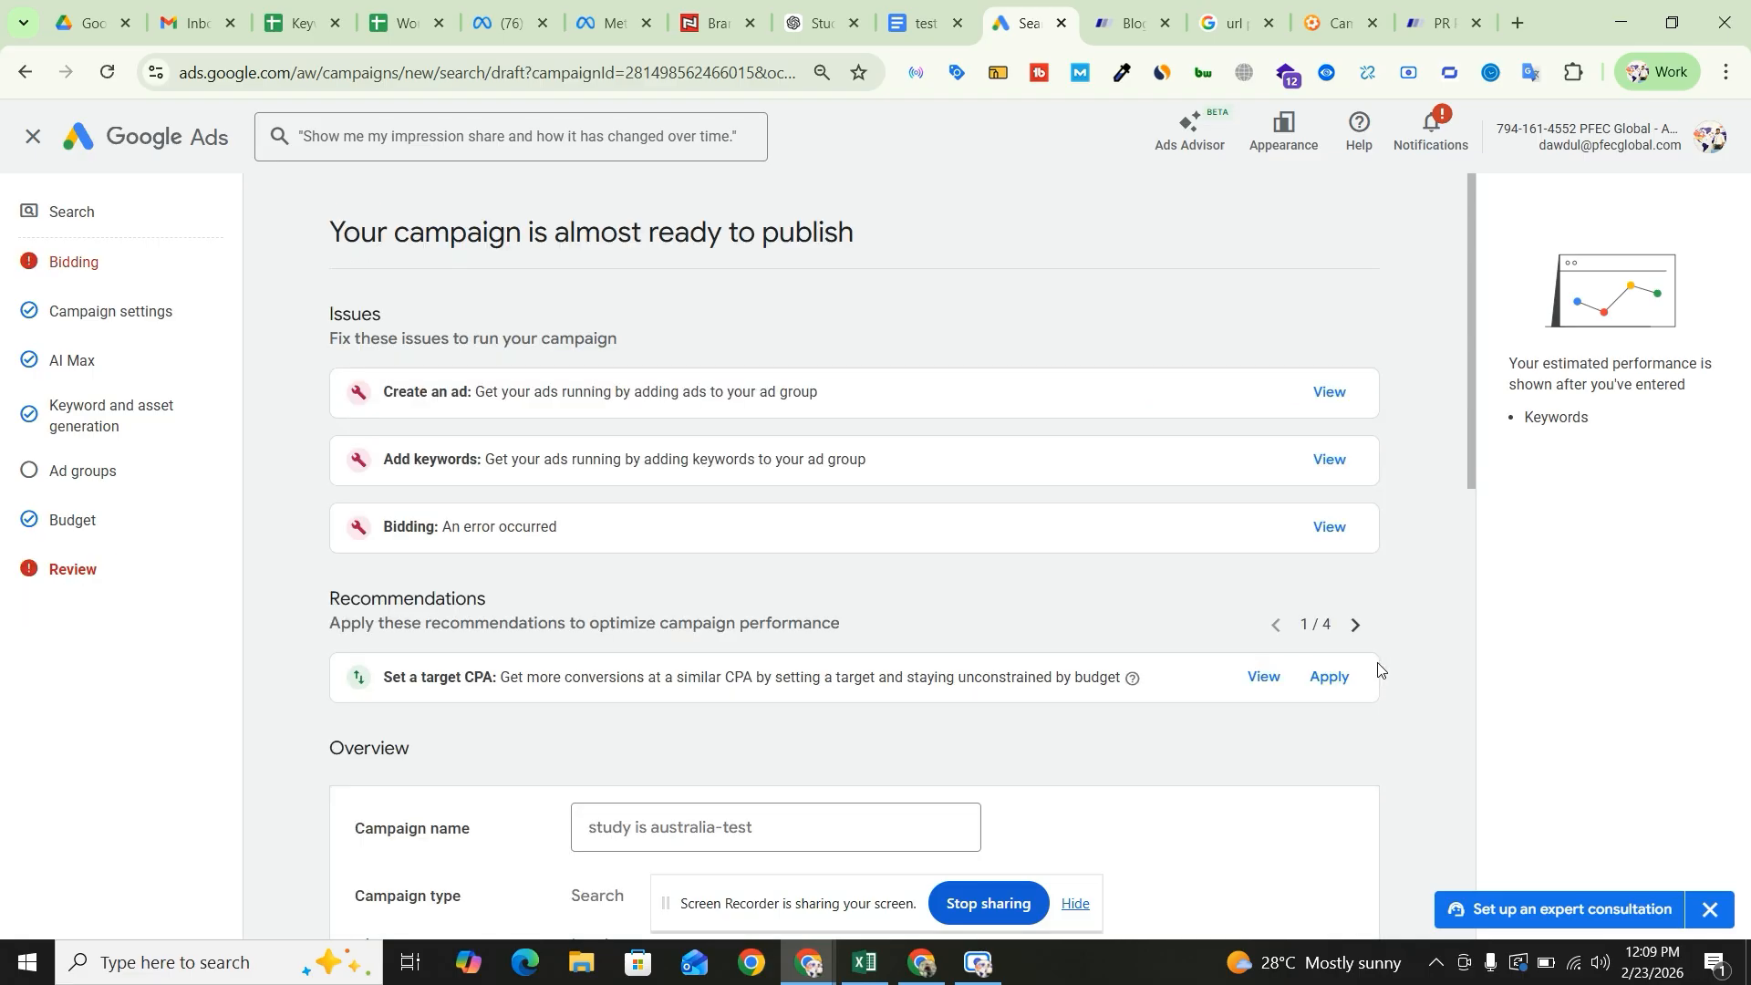
- Look through the campaign review for remaining issues, closing the expert consultation offer
{"action": "scroll", "coordinate": [1101, 608], "scroll_direction": "down", "scroll_amount": 15}
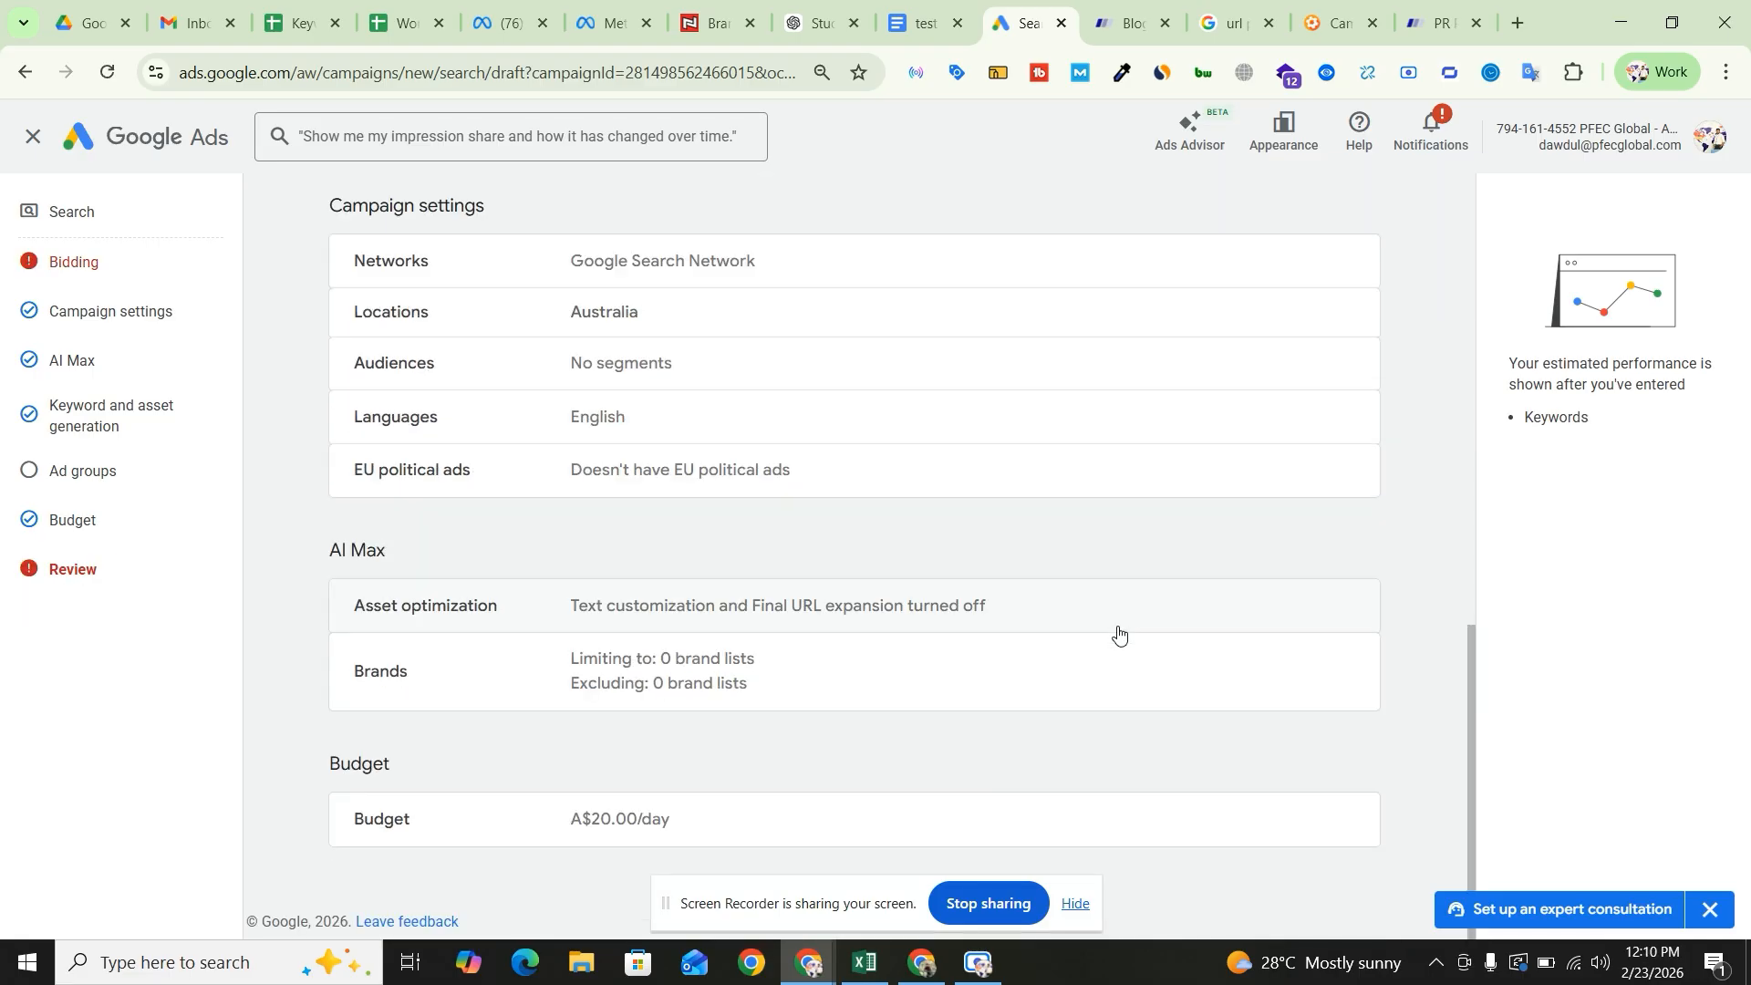
{"action": "scroll", "coordinate": [1123, 639], "scroll_direction": "up", "scroll_amount": 15}
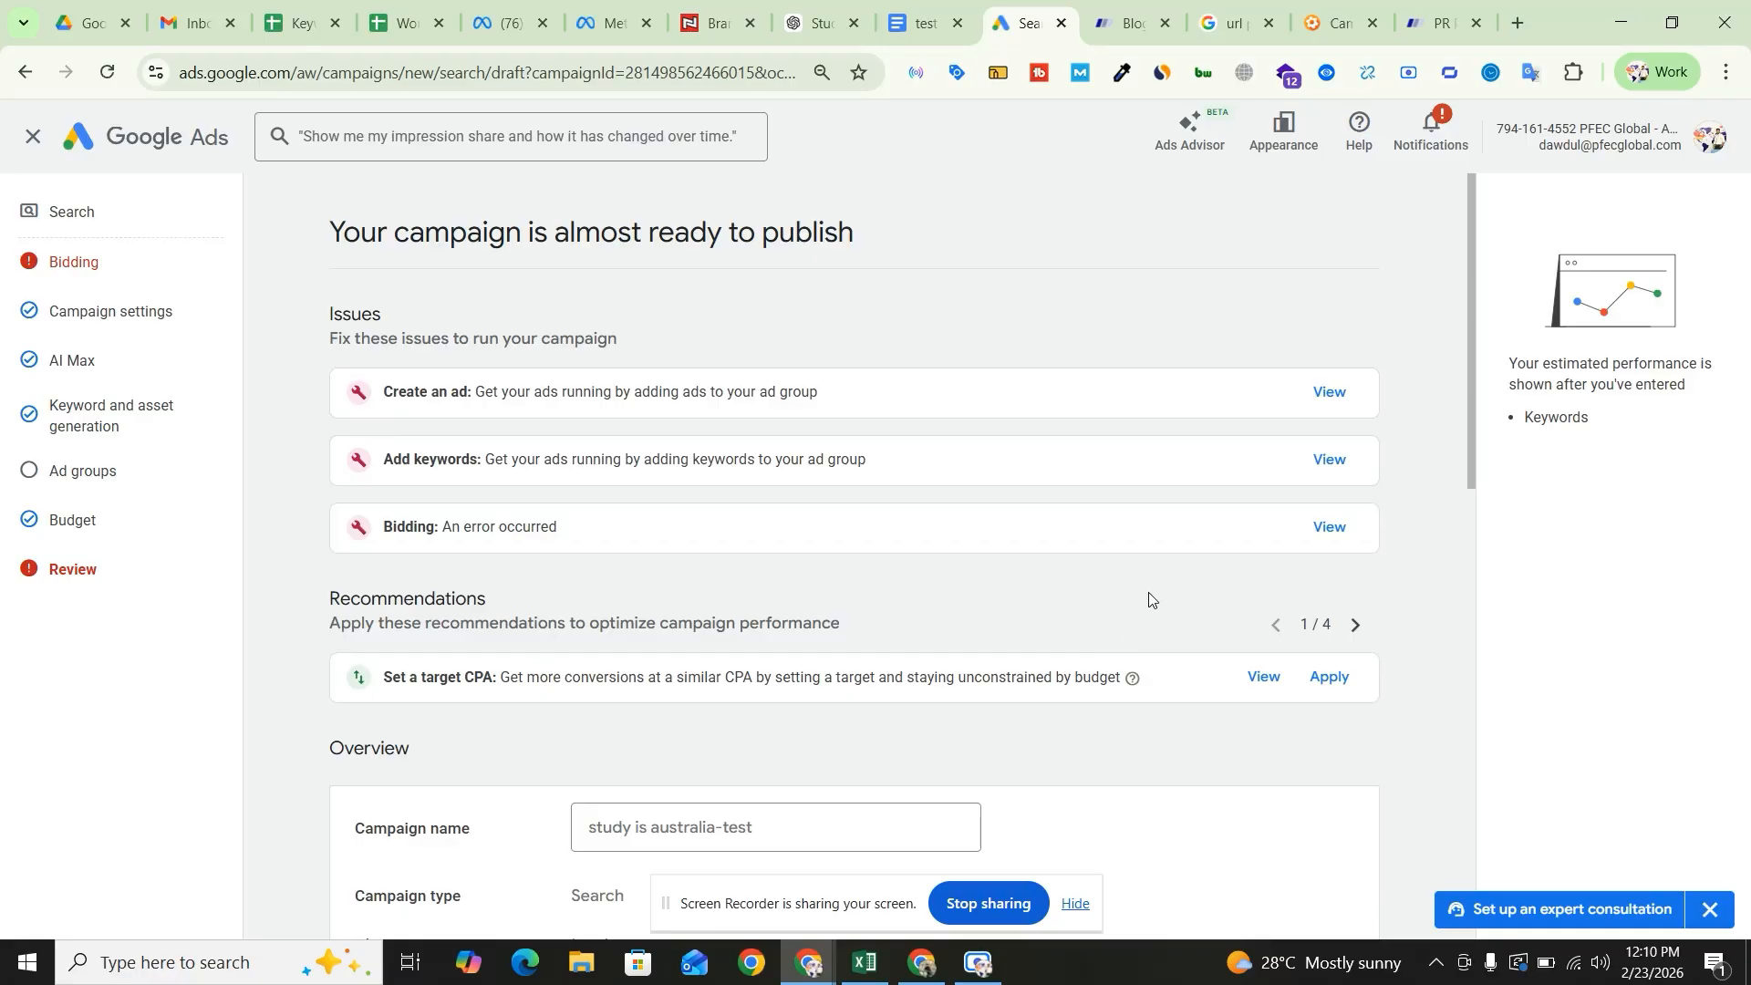
{"action": "left_click", "coordinate": [1711, 910]}
{"action": "scroll", "coordinate": [1232, 758], "scroll_direction": "down", "scroll_amount": 10}
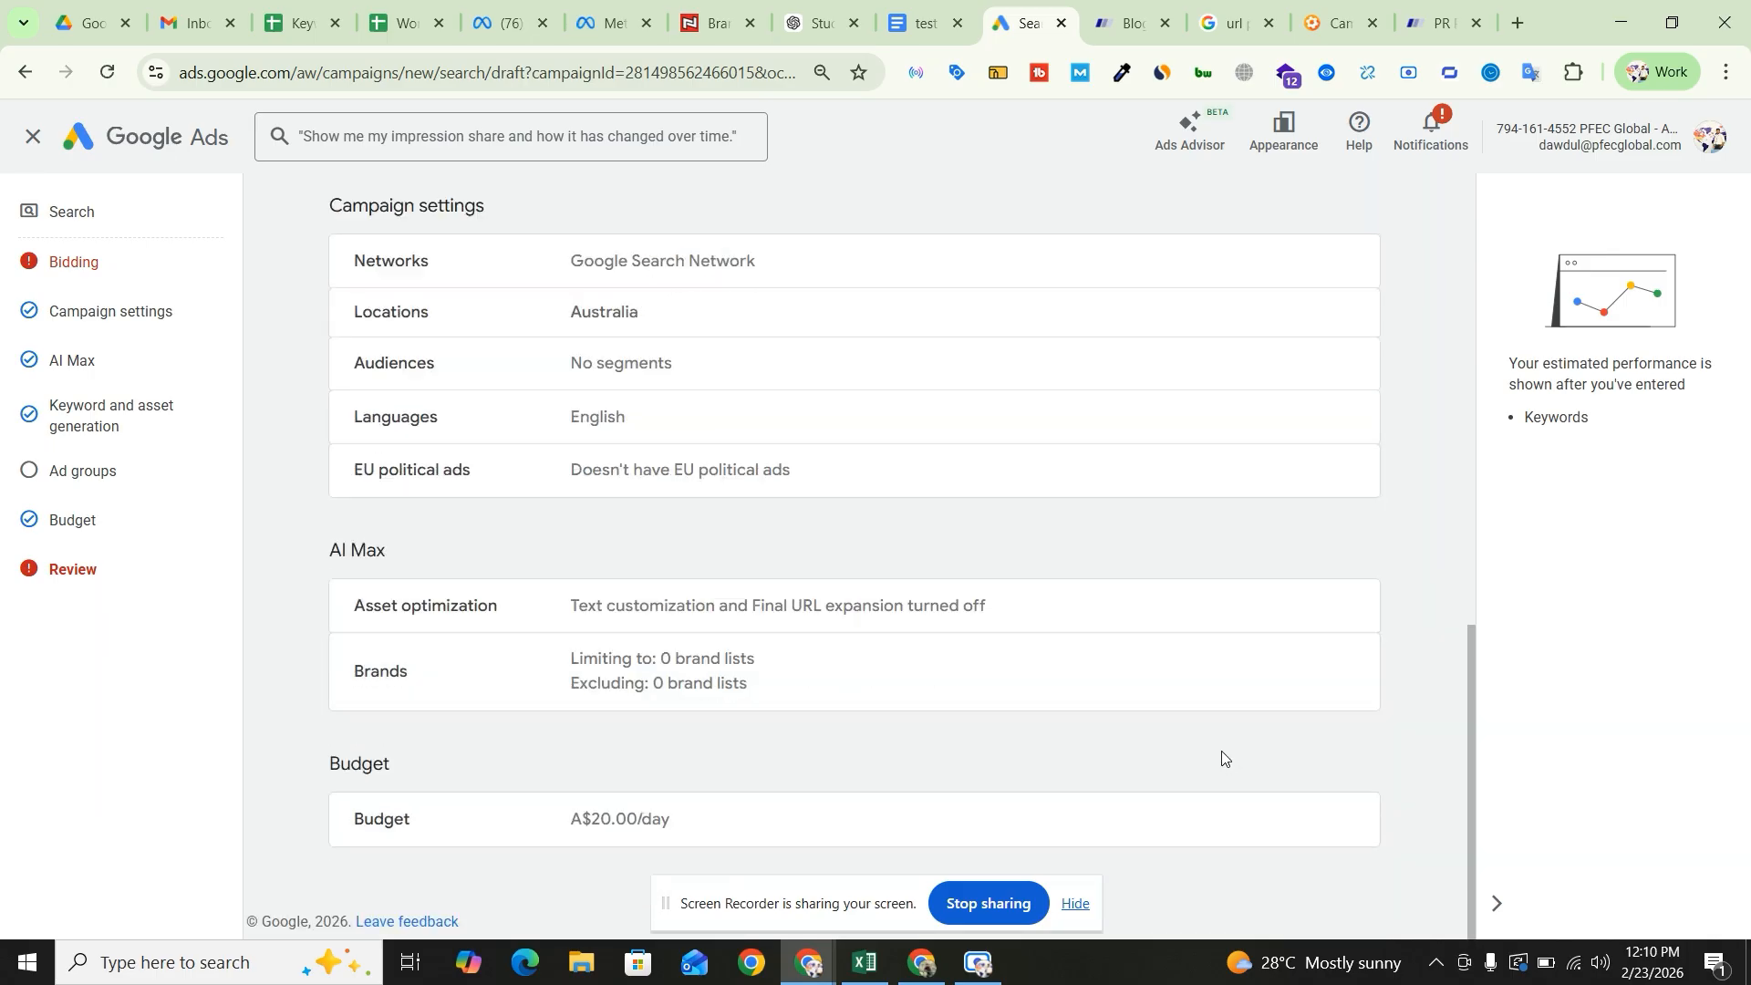
{"action": "scroll", "coordinate": [1220, 753], "scroll_direction": "up", "scroll_amount": 5}
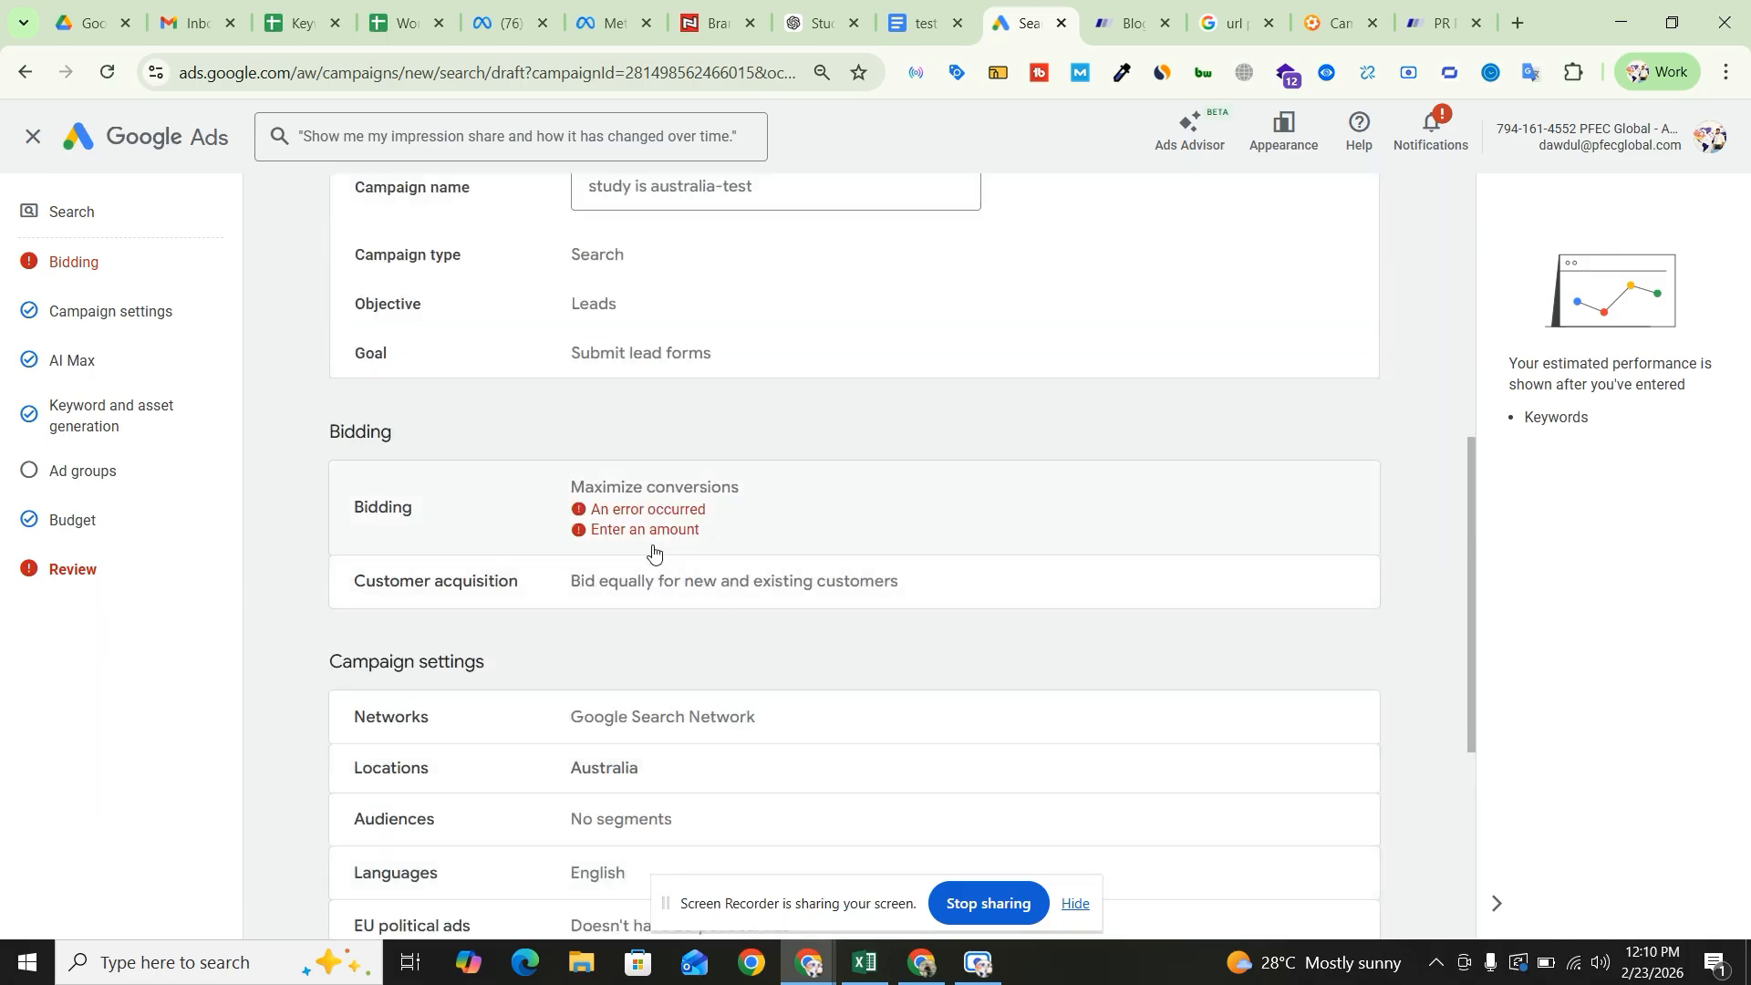
- Open the bidding settings, apply the target CPA recommendation, set the target CPA to A$10, and continue to the campaign settings
{"action": "left_click", "coordinate": [820, 535]}
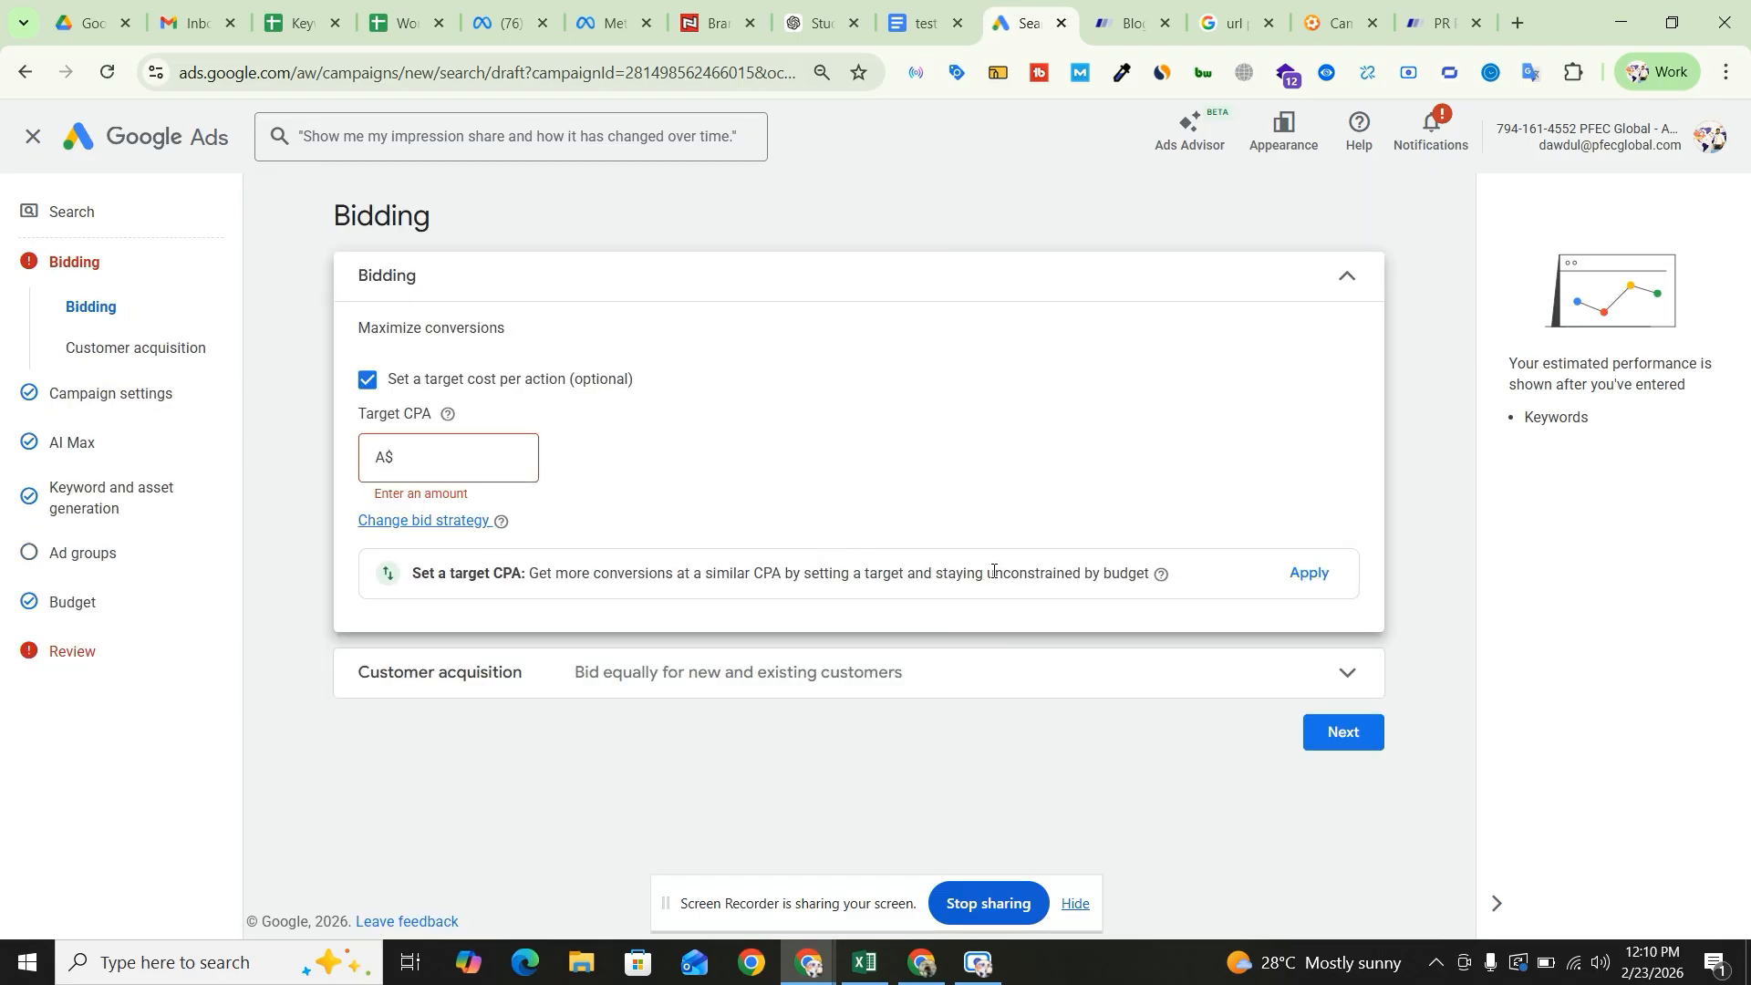
{"action": "left_click", "coordinate": [461, 458]}
{"action": "left_click", "coordinate": [1327, 578]}
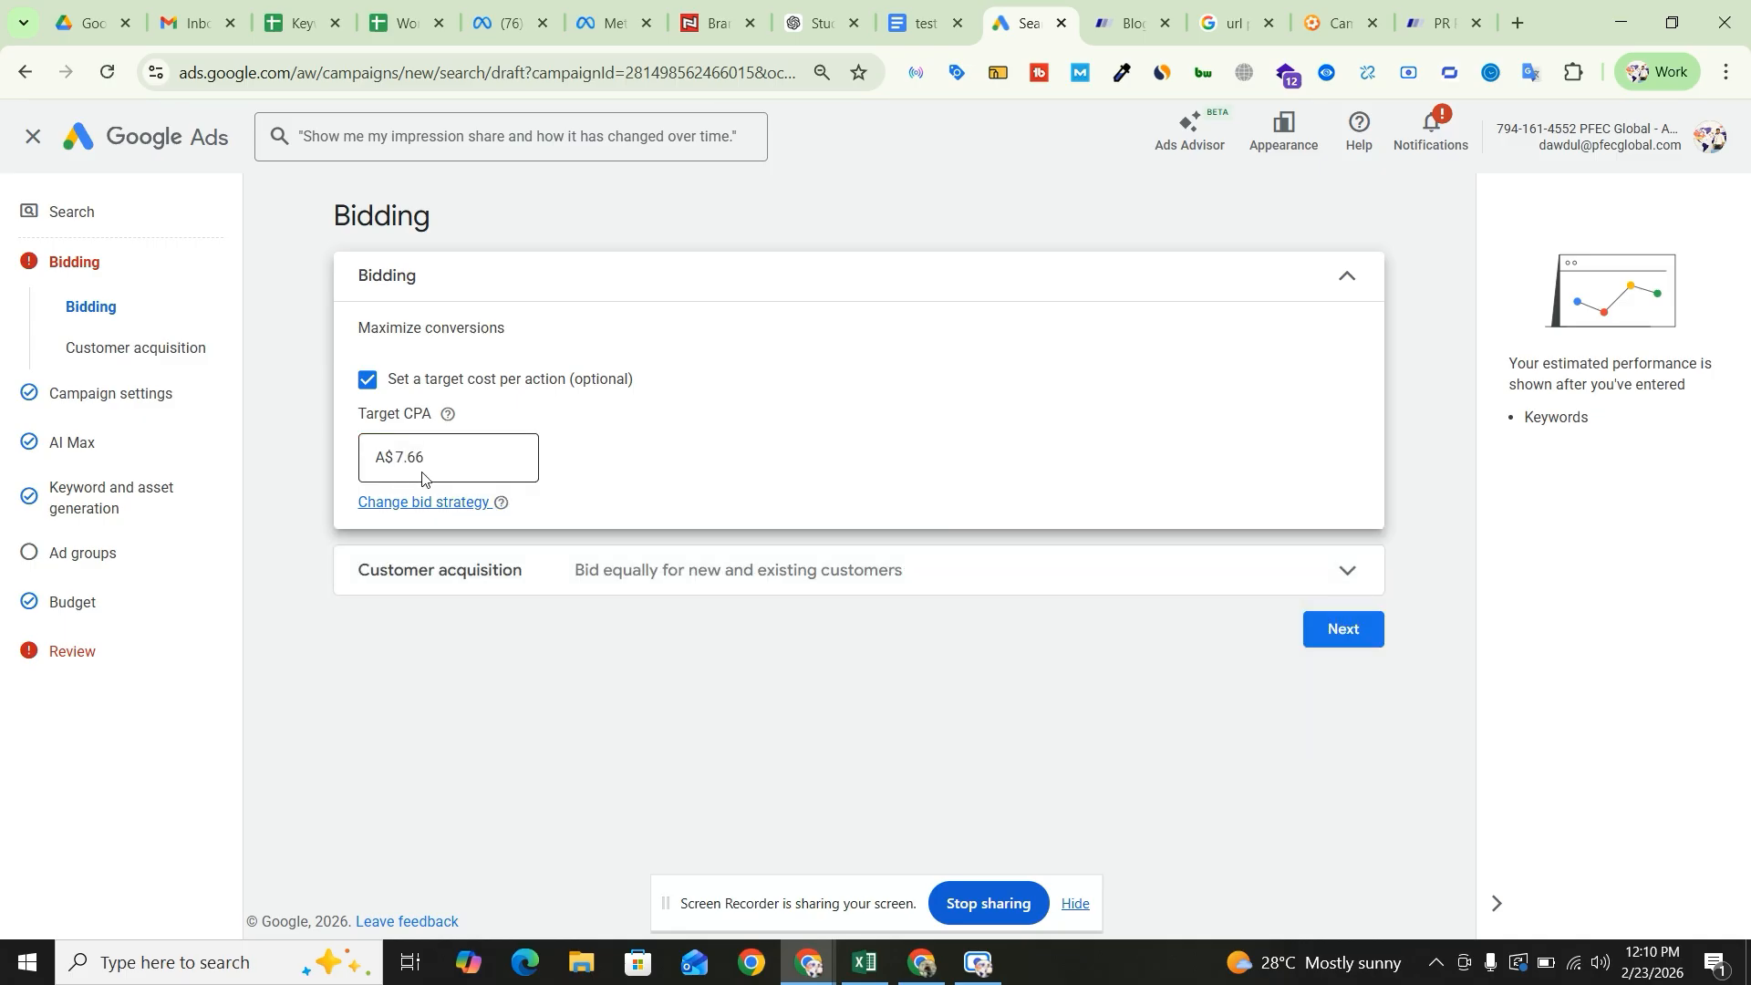
{"action": "left_click_drag", "start_coordinate": [438, 459], "coordinate": [381, 458]}
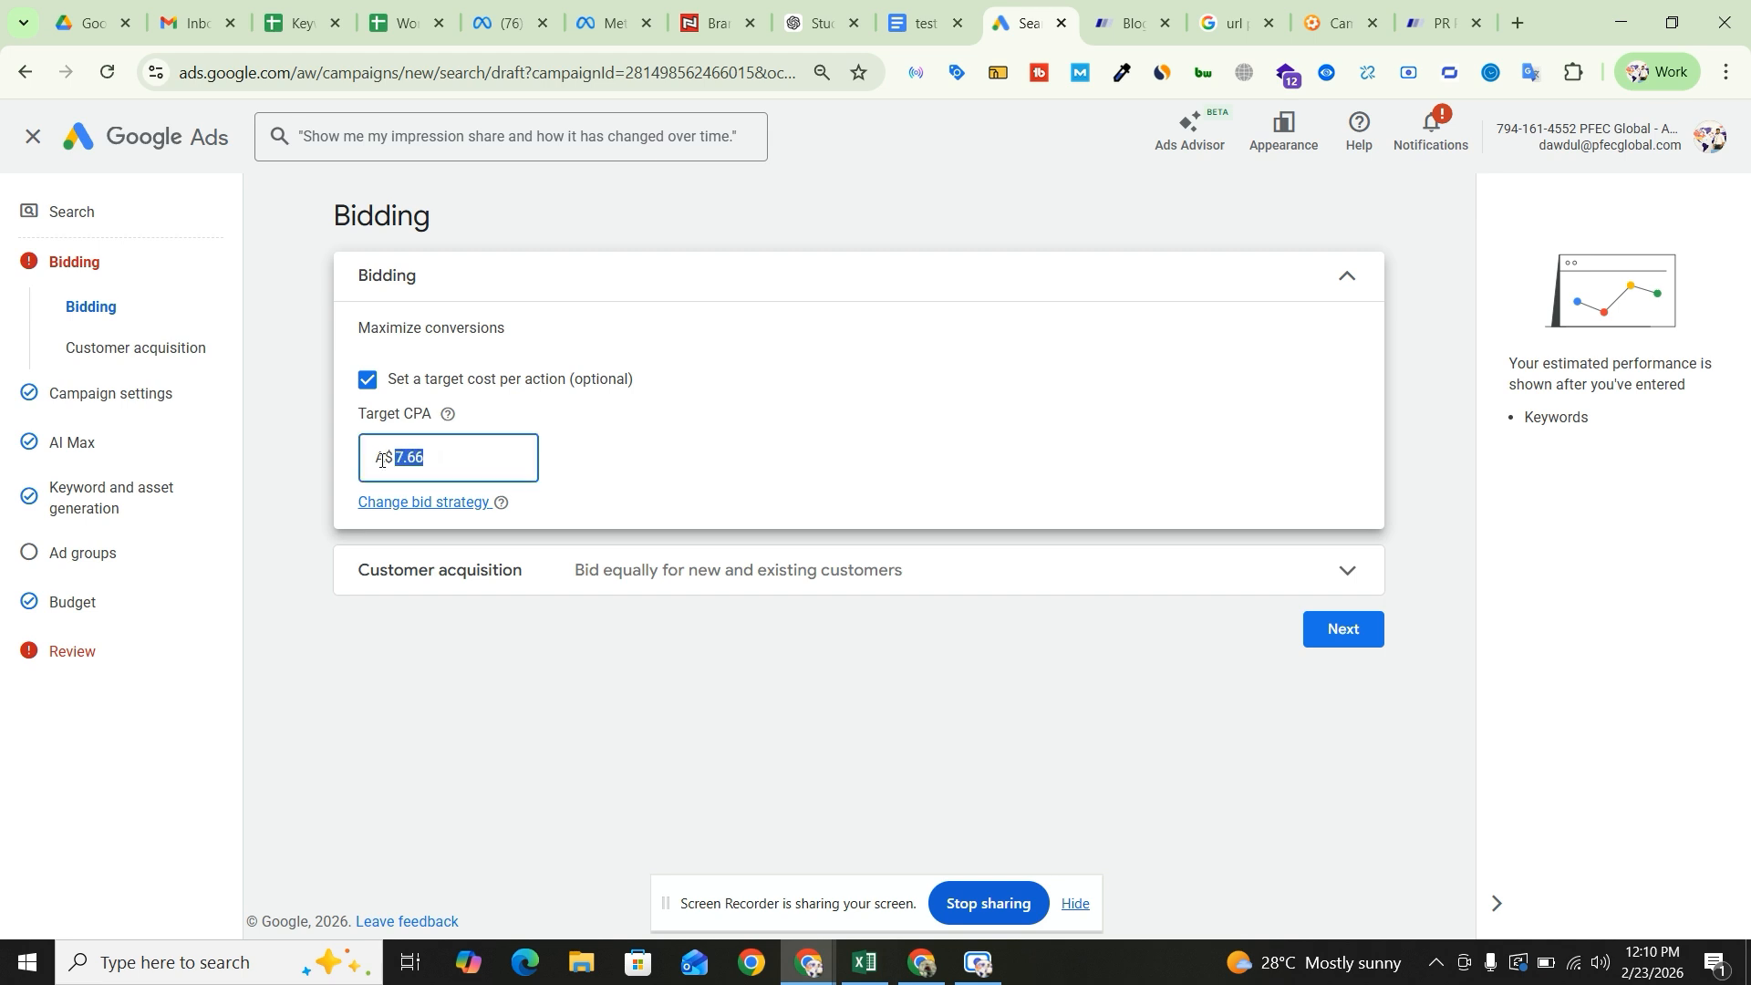
{"action": "type", "text": "10"}
{"action": "left_click", "coordinate": [1350, 631]}
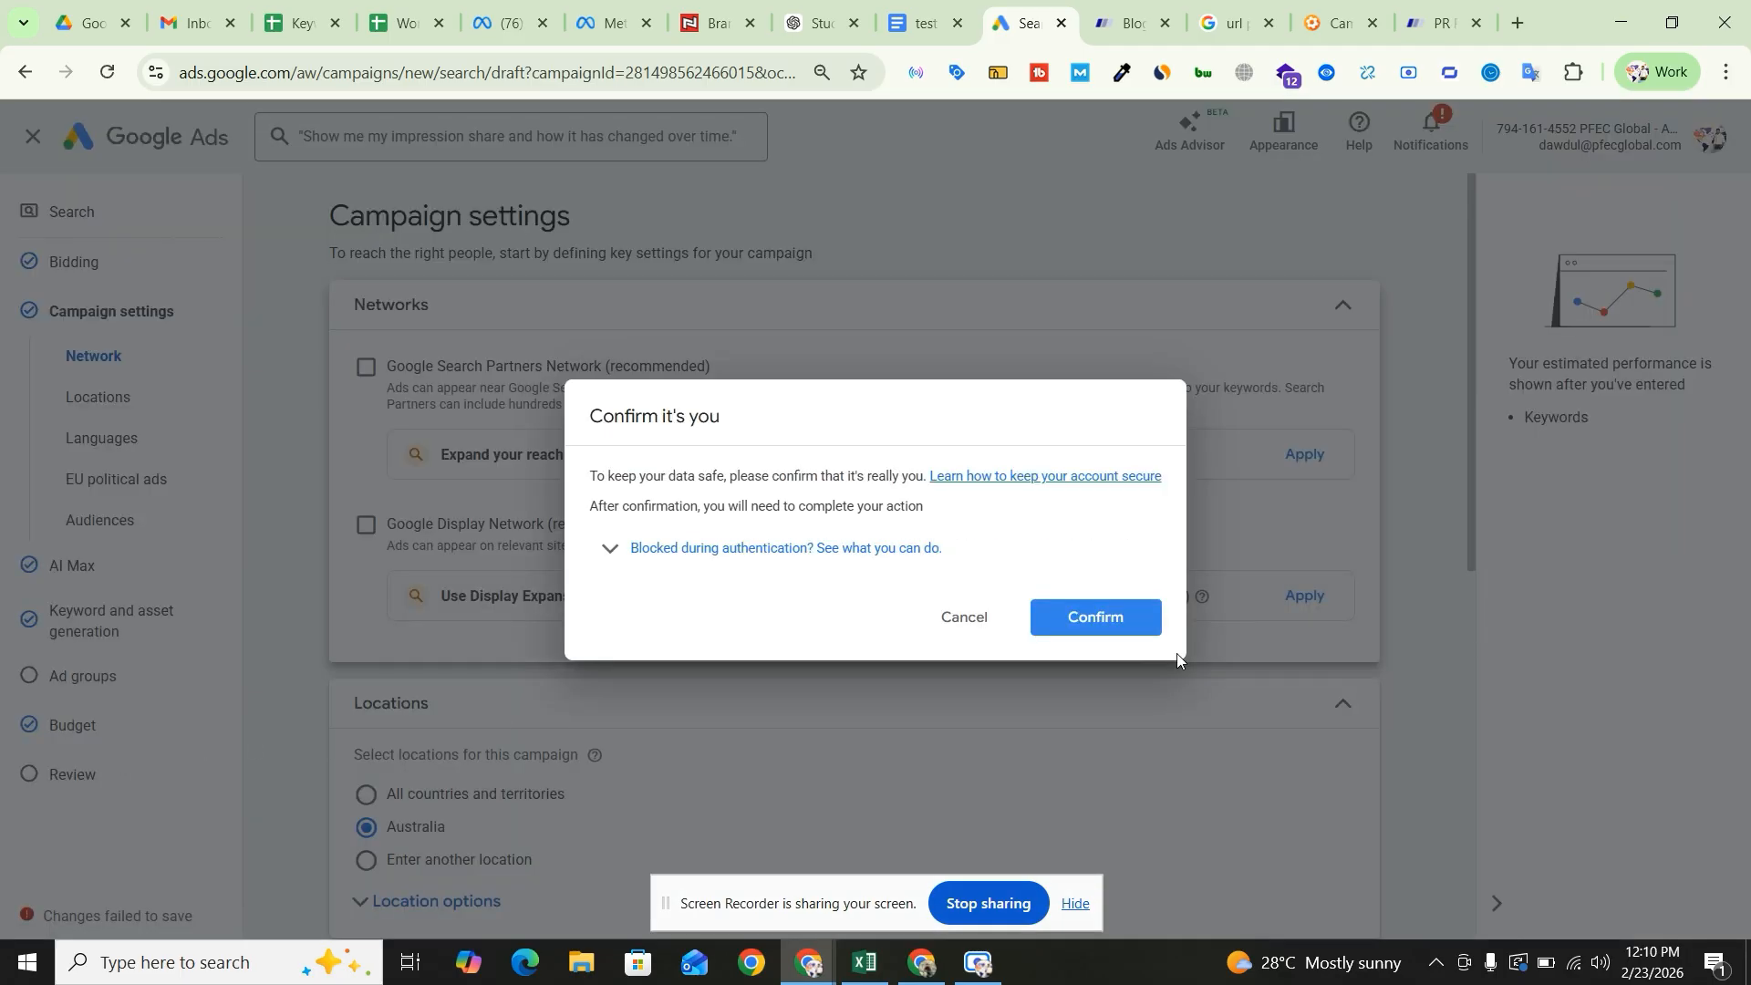
- Confirm the account holder's identity by entering the Google Authenticator verification code
{"action": "left_click", "coordinate": [1108, 616]}
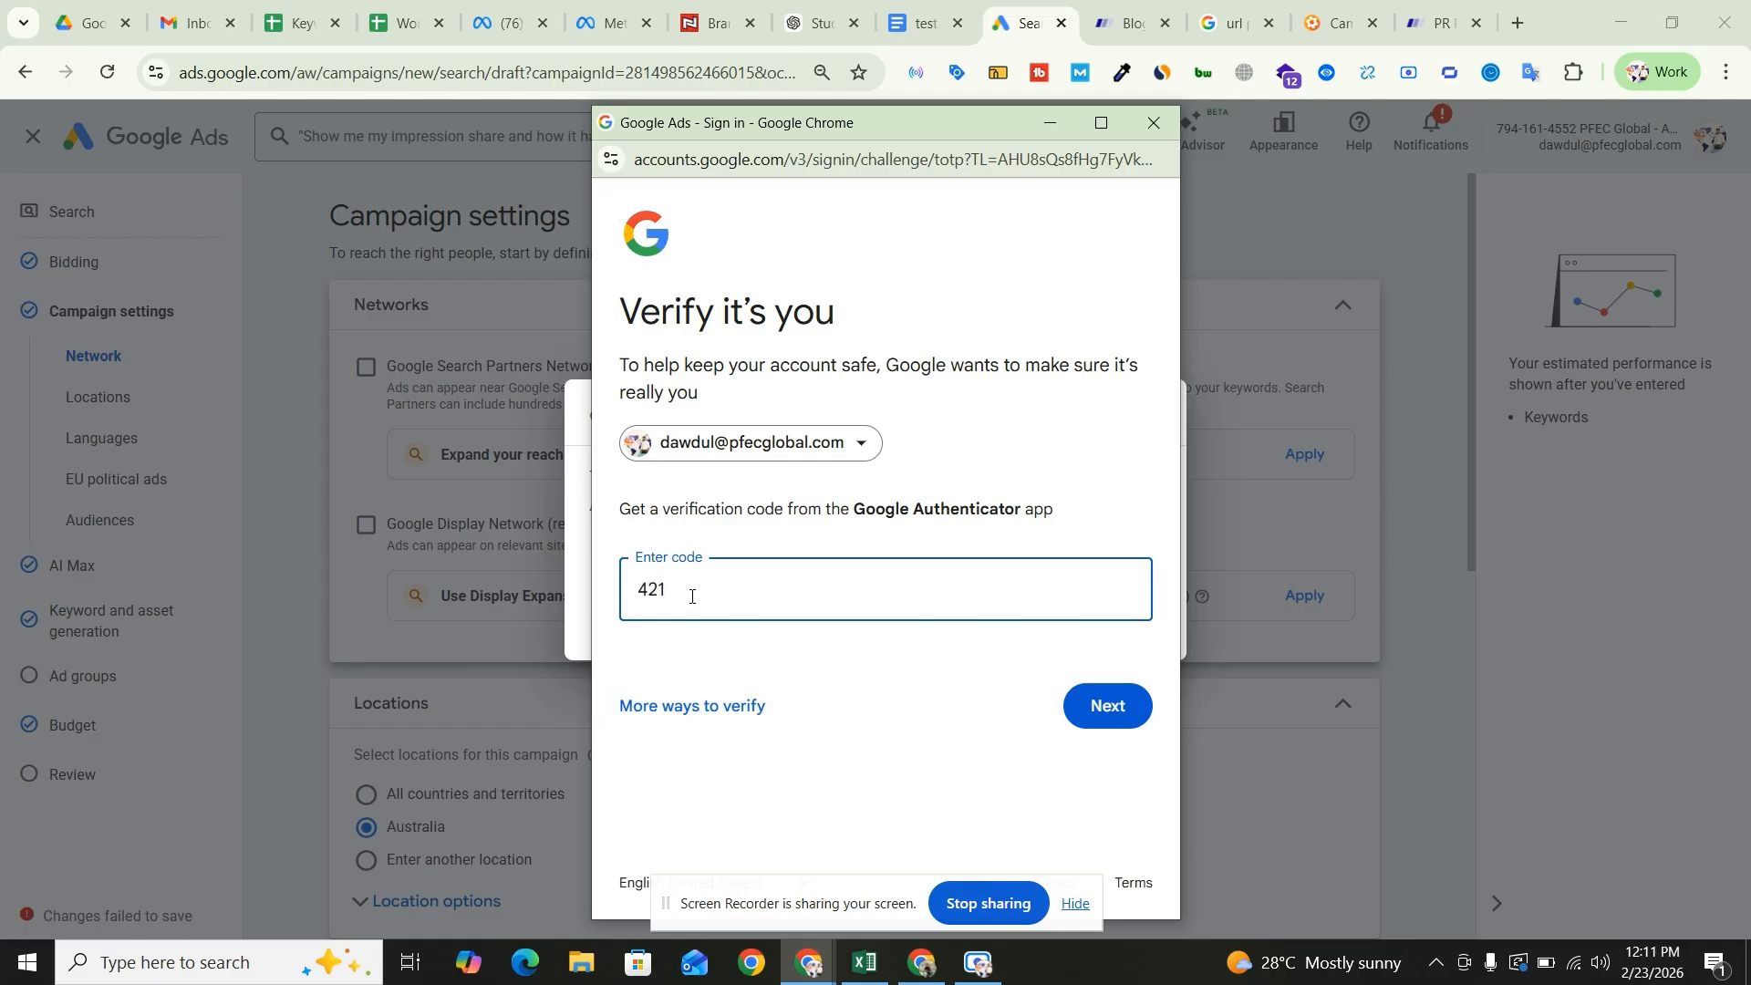
{"action": "key", "text": "BackSpace"}
{"action": "key", "text": "BackSpace"}
{"action": "left_click", "coordinate": [1098, 706]}
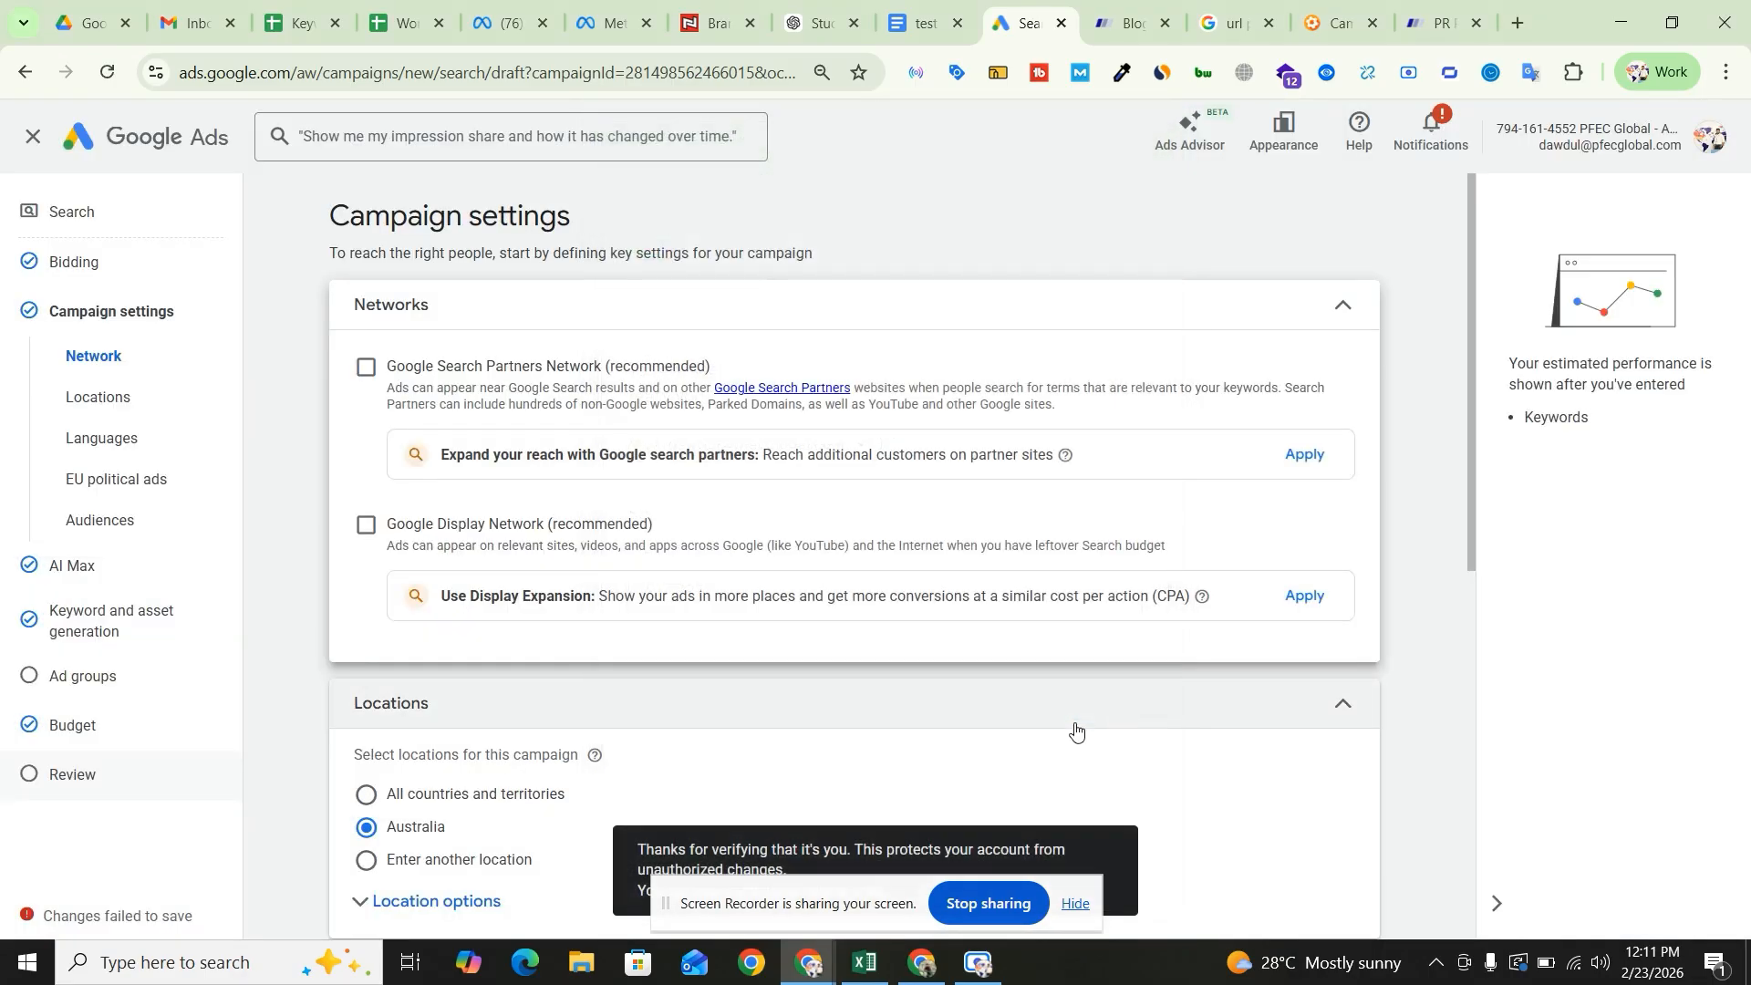
- Continue through the campaign settings and AI Max as they are, and skip keyword and asset generation to reach the ad groups
{"action": "scroll", "coordinate": [1081, 730], "scroll_direction": "down", "scroll_amount": 7}
{"action": "scroll", "coordinate": [1098, 735], "scroll_direction": "down", "scroll_amount": 1}
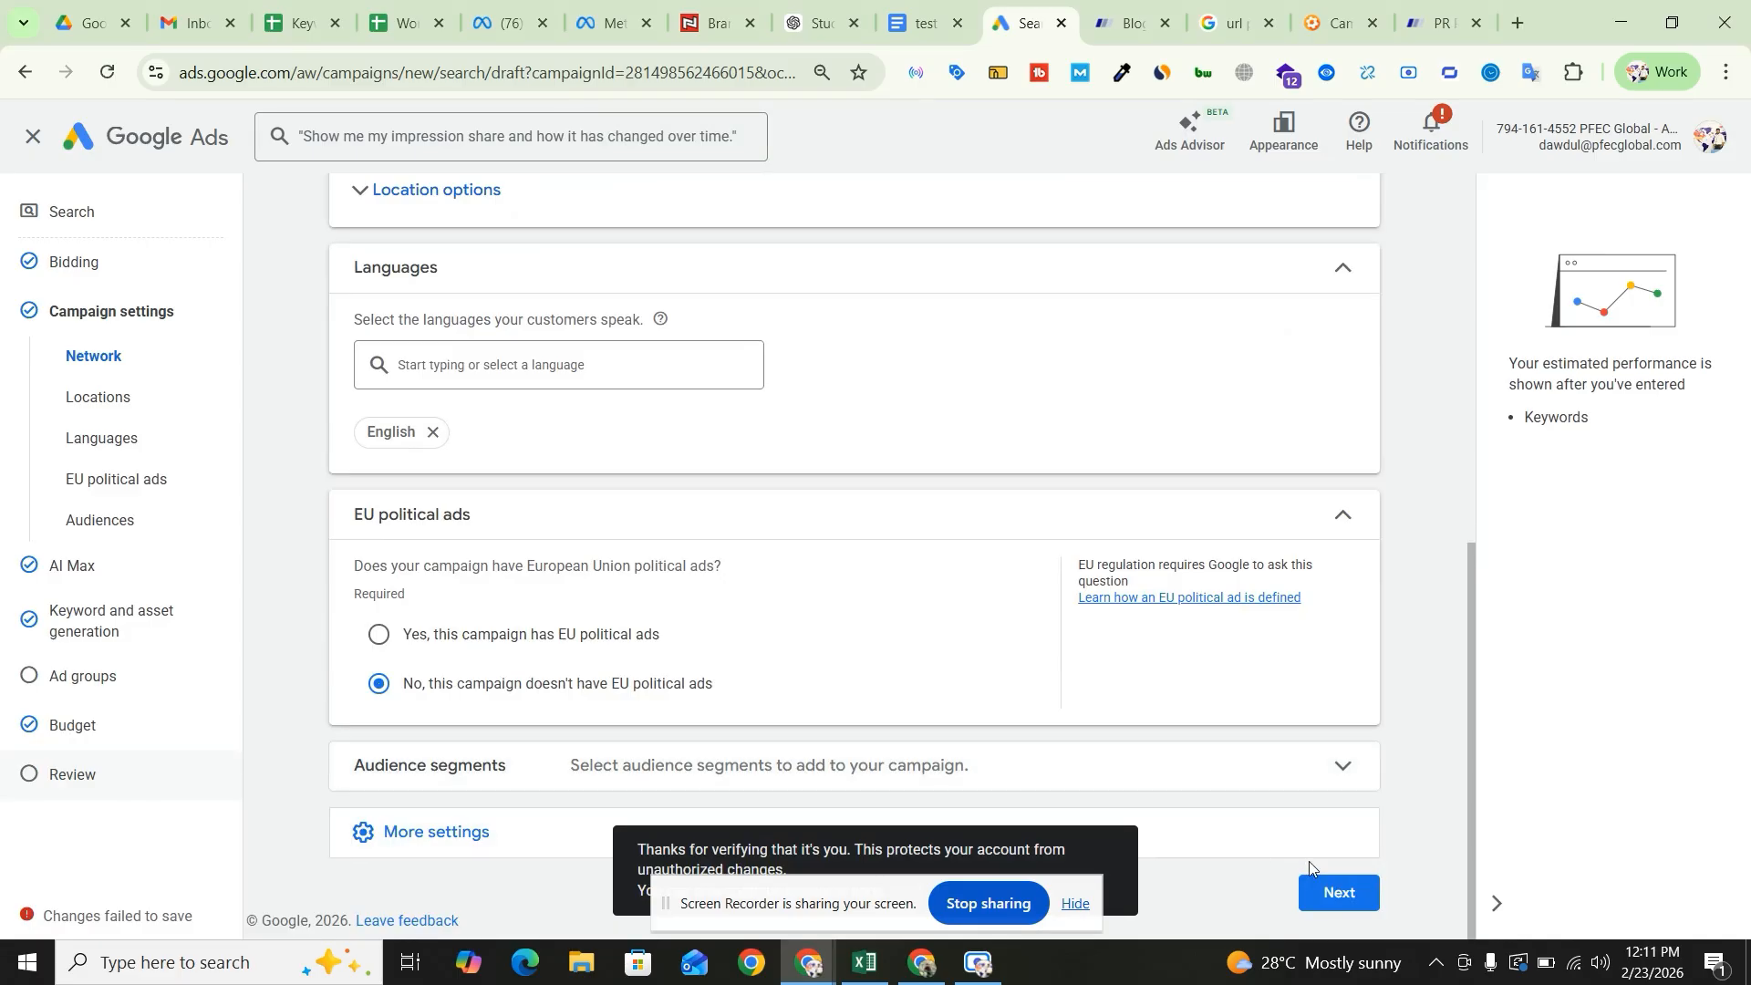
{"action": "left_click", "coordinate": [1337, 896]}
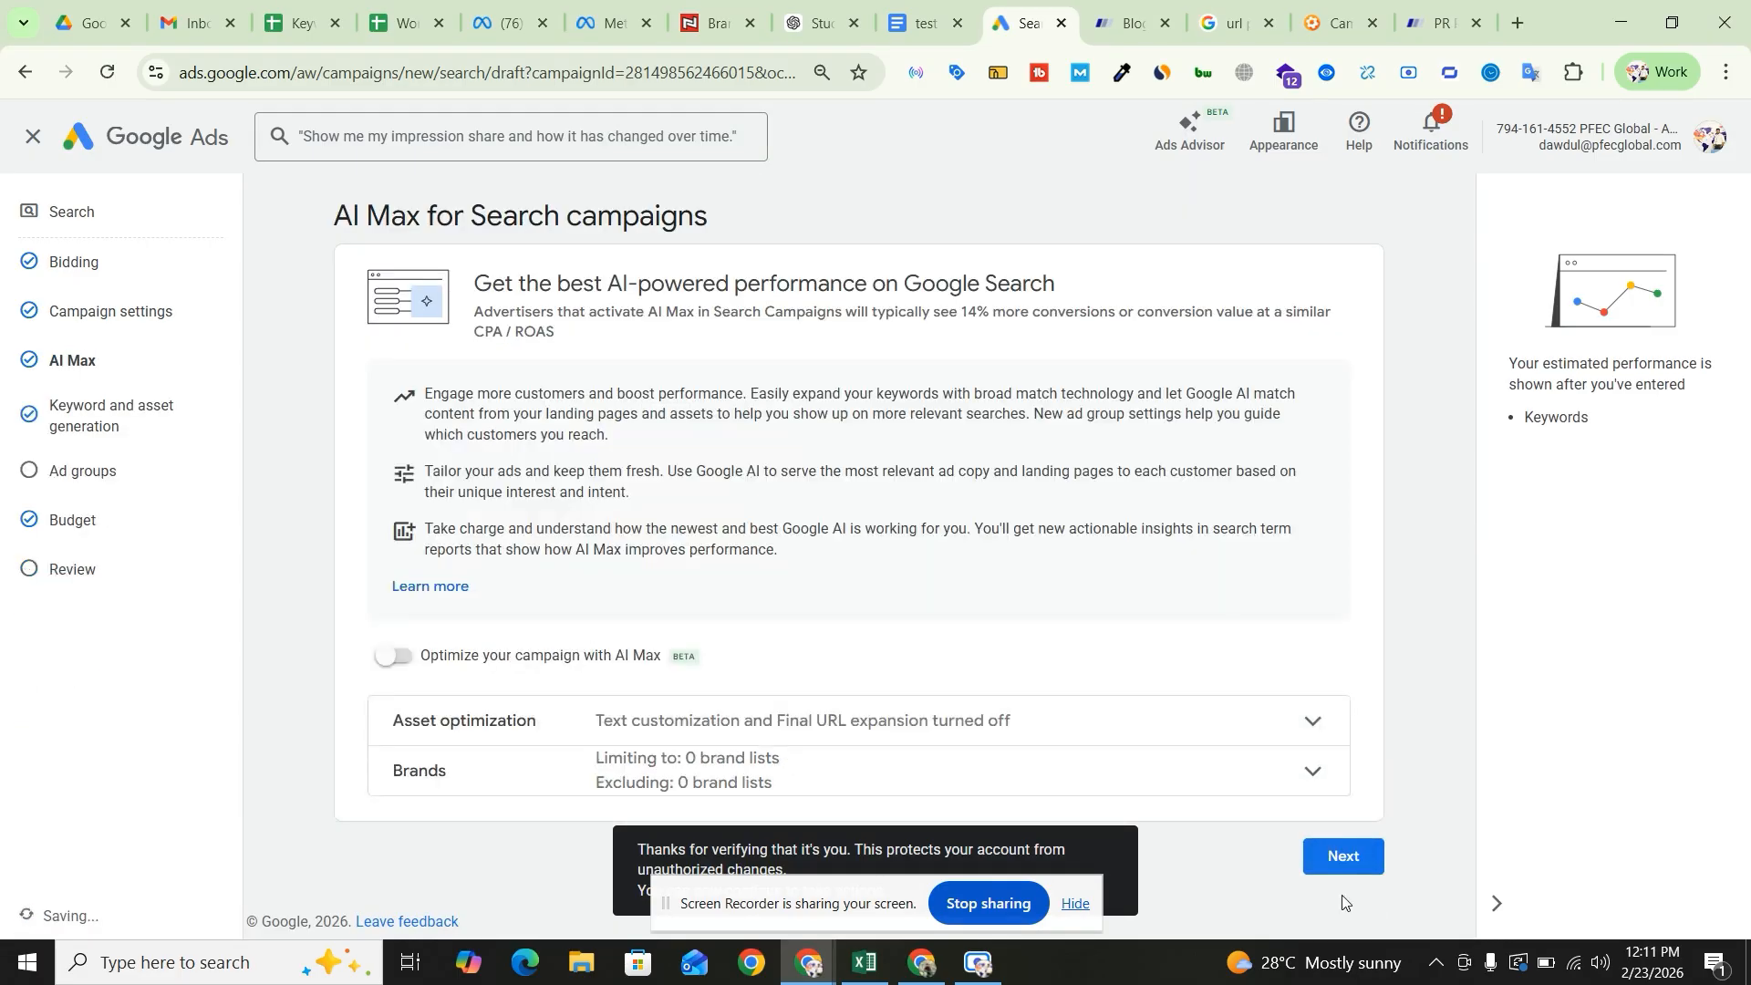
{"action": "left_click", "coordinate": [1346, 863]}
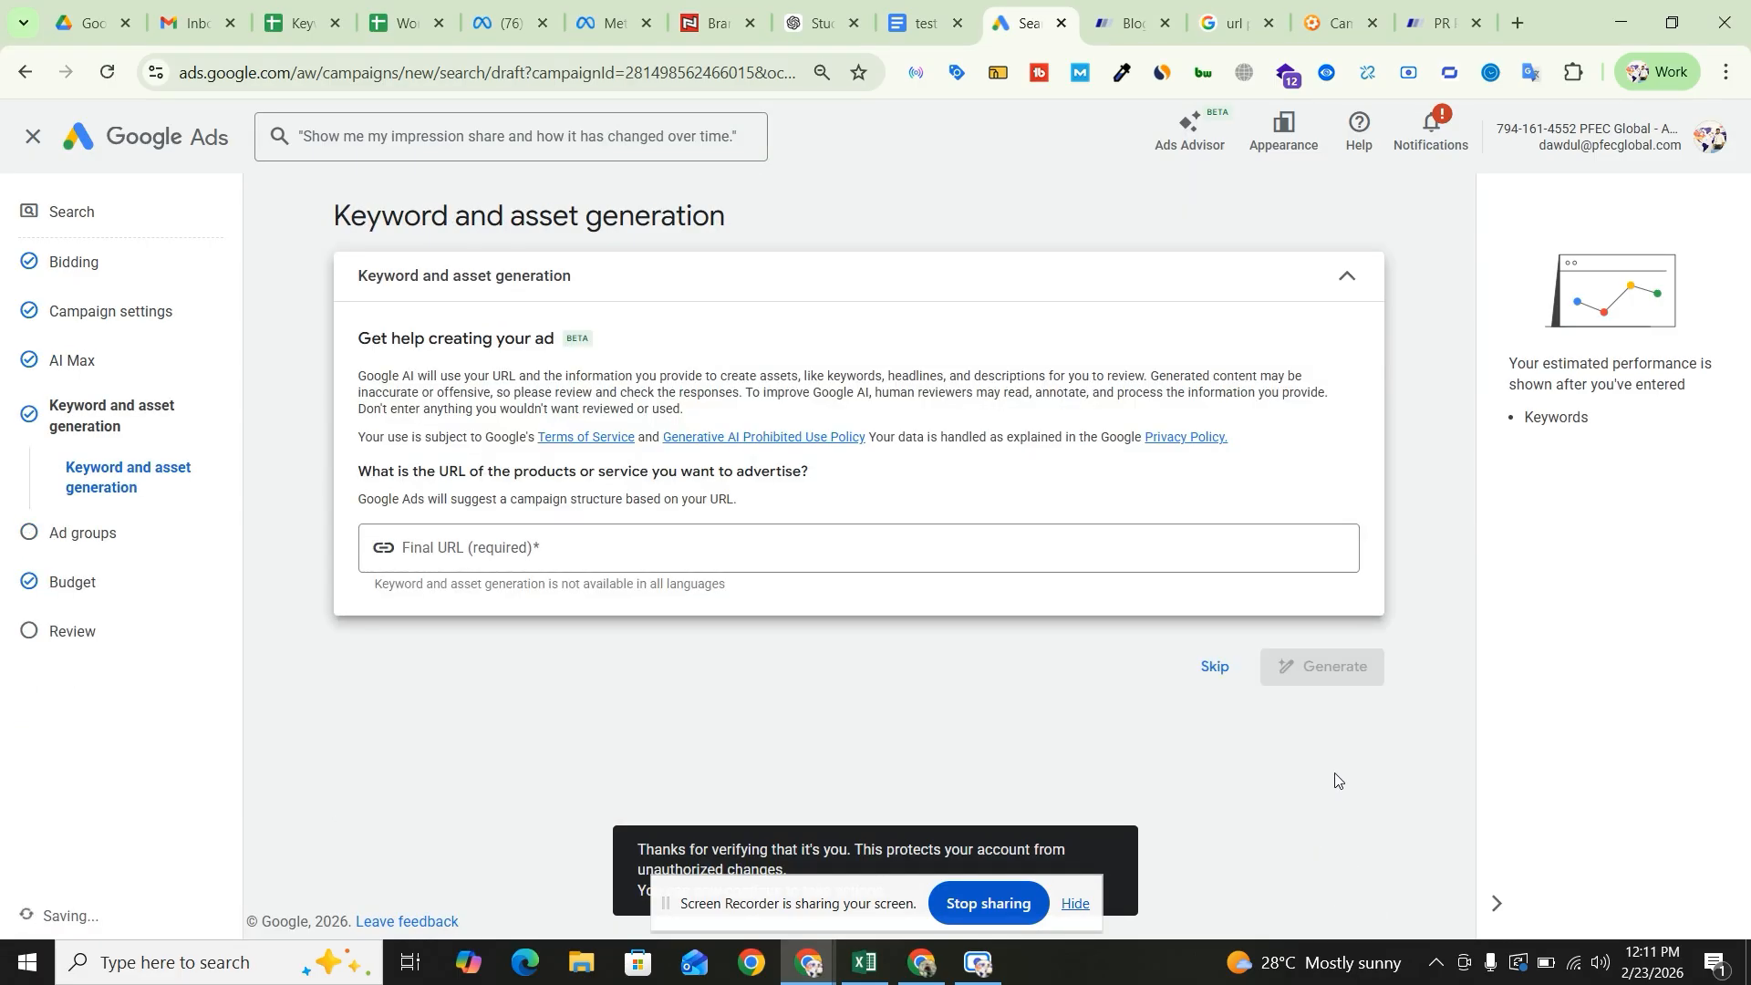
{"action": "left_click", "coordinate": [1214, 669]}
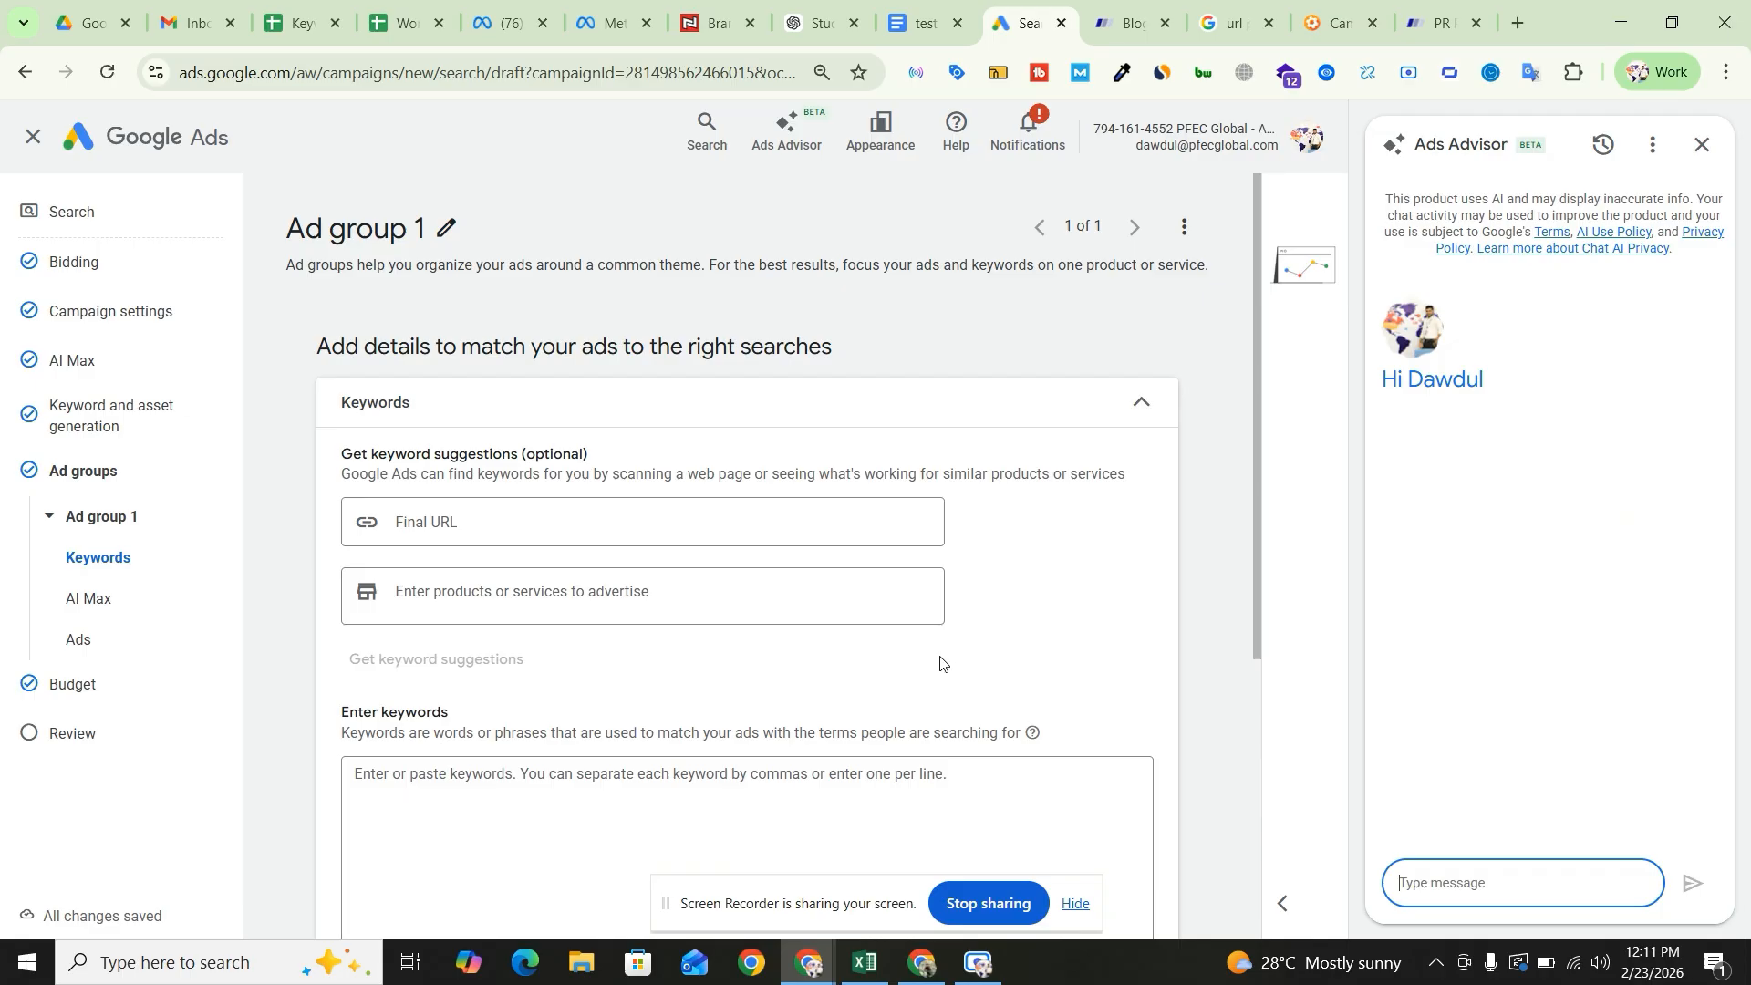
- Copy the five primary keywords from the test ads document into Ad group 1's keyword list, from "study in australia" to "australia education consultant"
{"action": "scroll", "coordinate": [930, 648], "scroll_direction": "down", "scroll_amount": 3}
{"action": "left_click", "coordinate": [901, 665]}
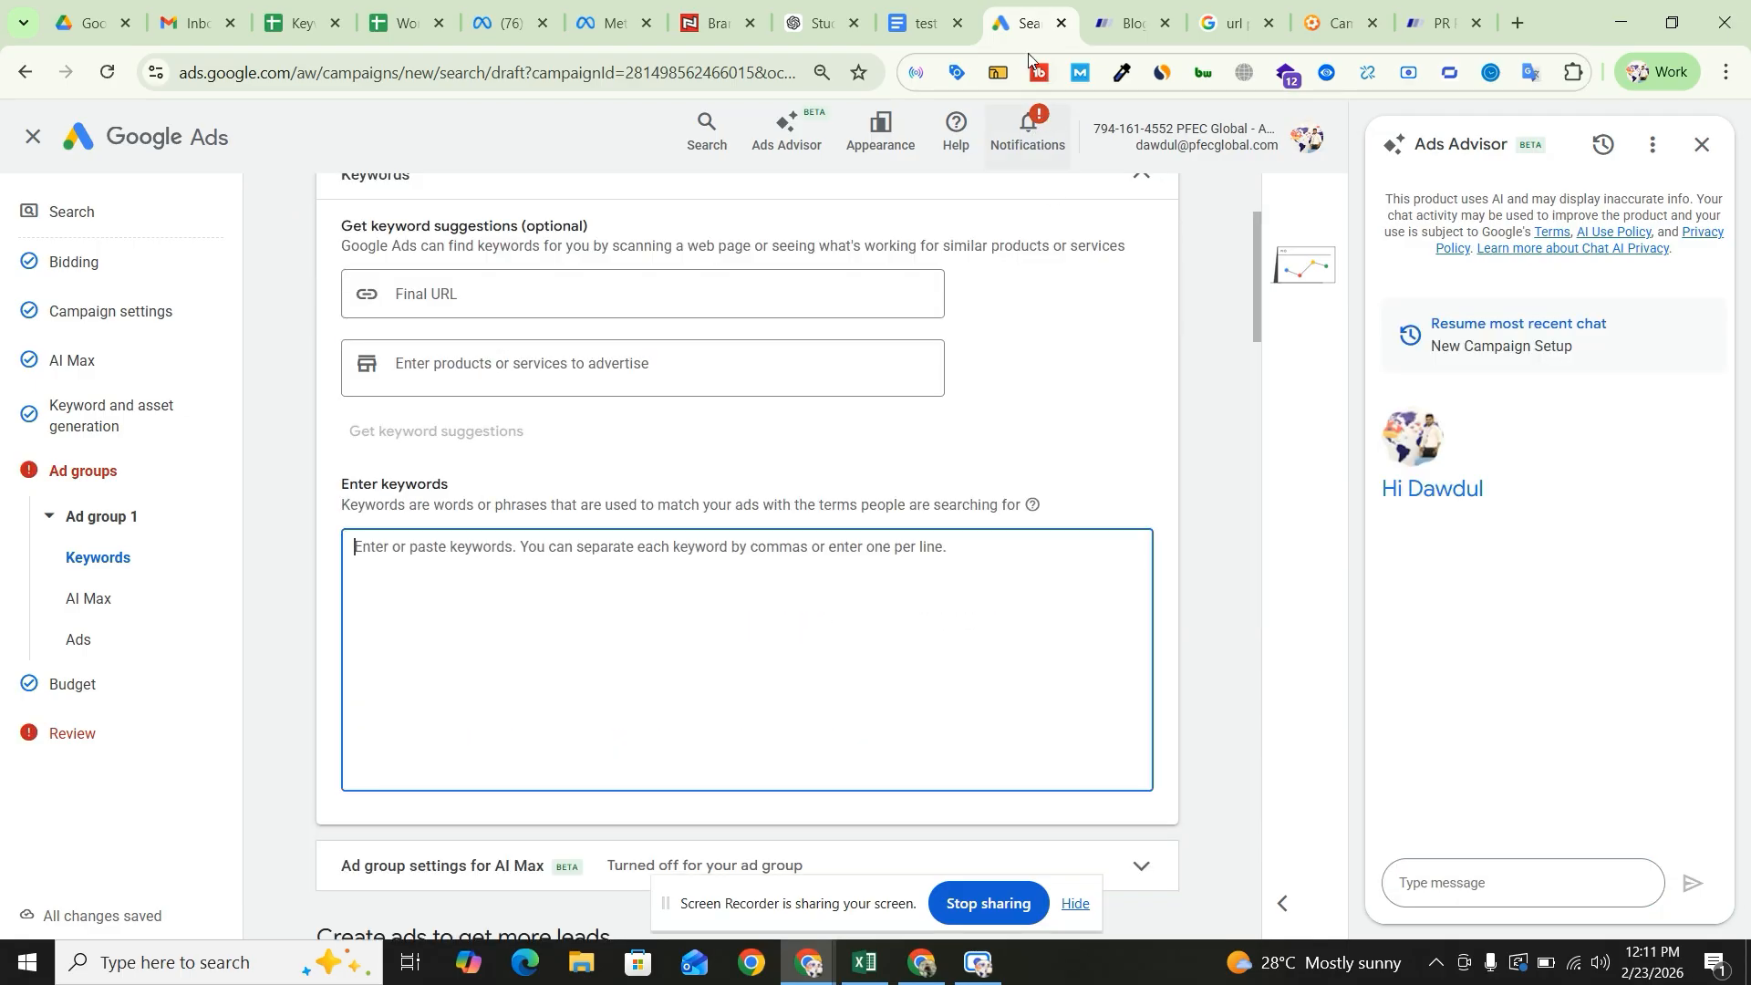
{"action": "left_click", "coordinate": [917, 23]}
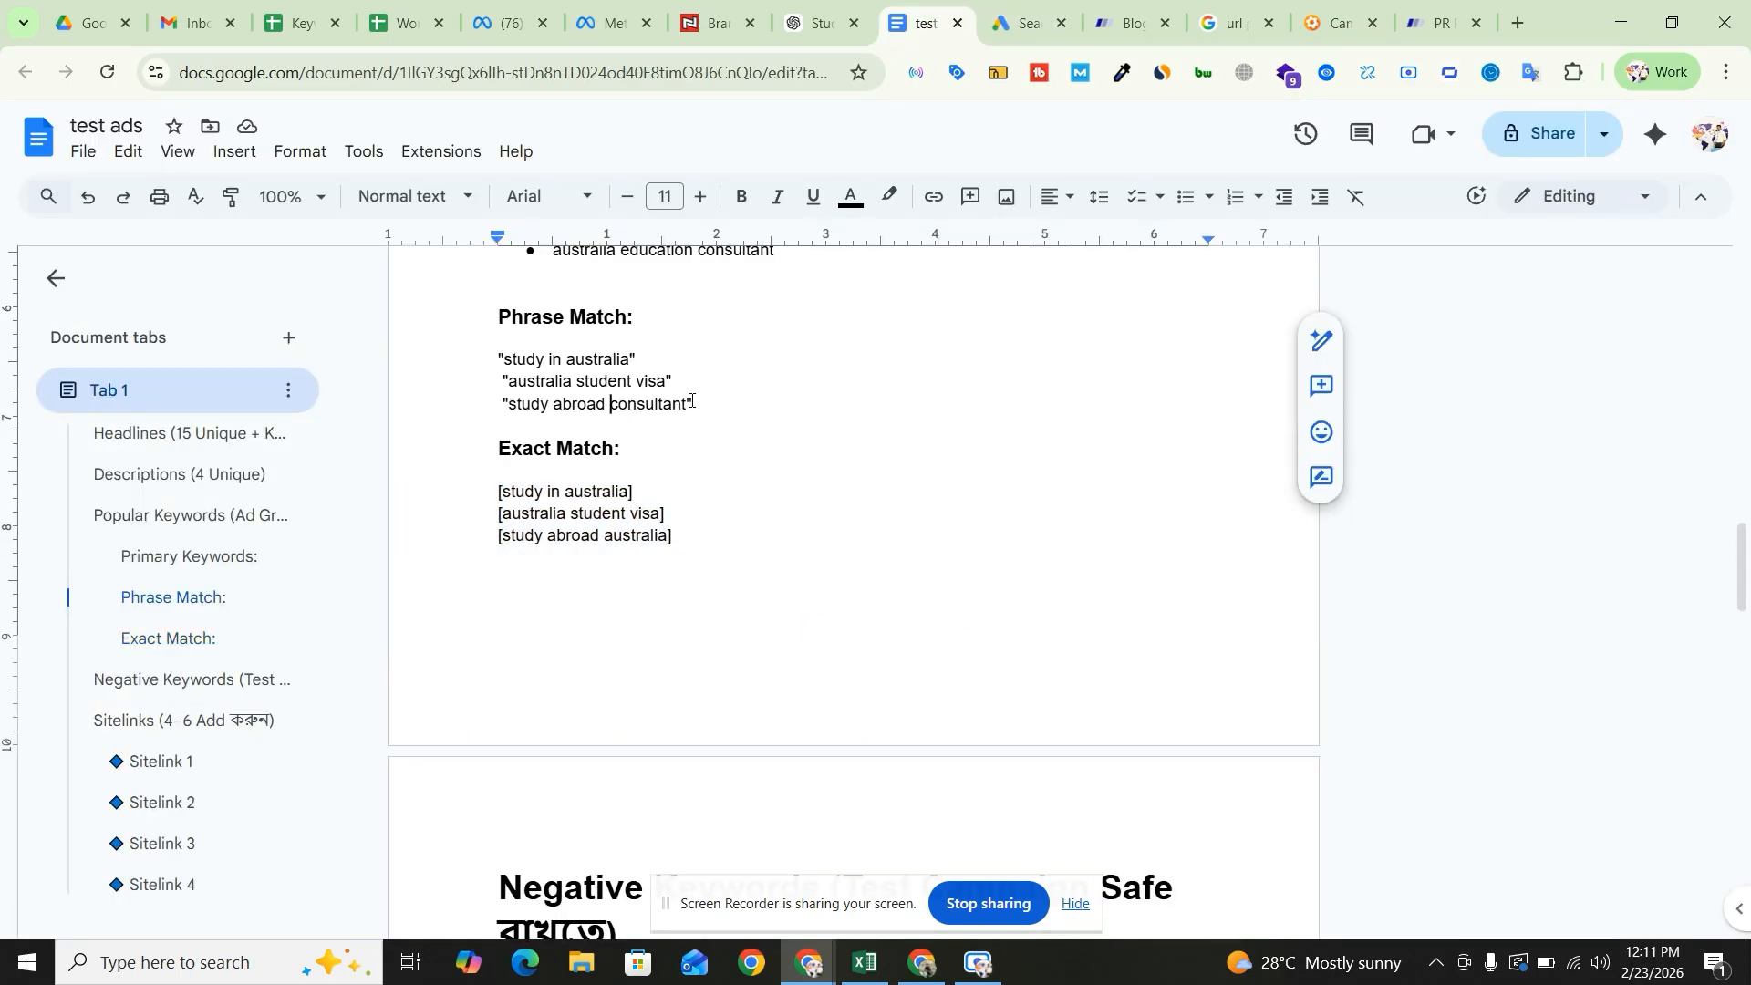
{"action": "left_click_drag", "start_coordinate": [692, 404], "coordinate": [638, 394]}
{"action": "left_click", "coordinate": [724, 501]}
{"action": "scroll", "coordinate": [731, 512], "scroll_direction": "up", "scroll_amount": 3}
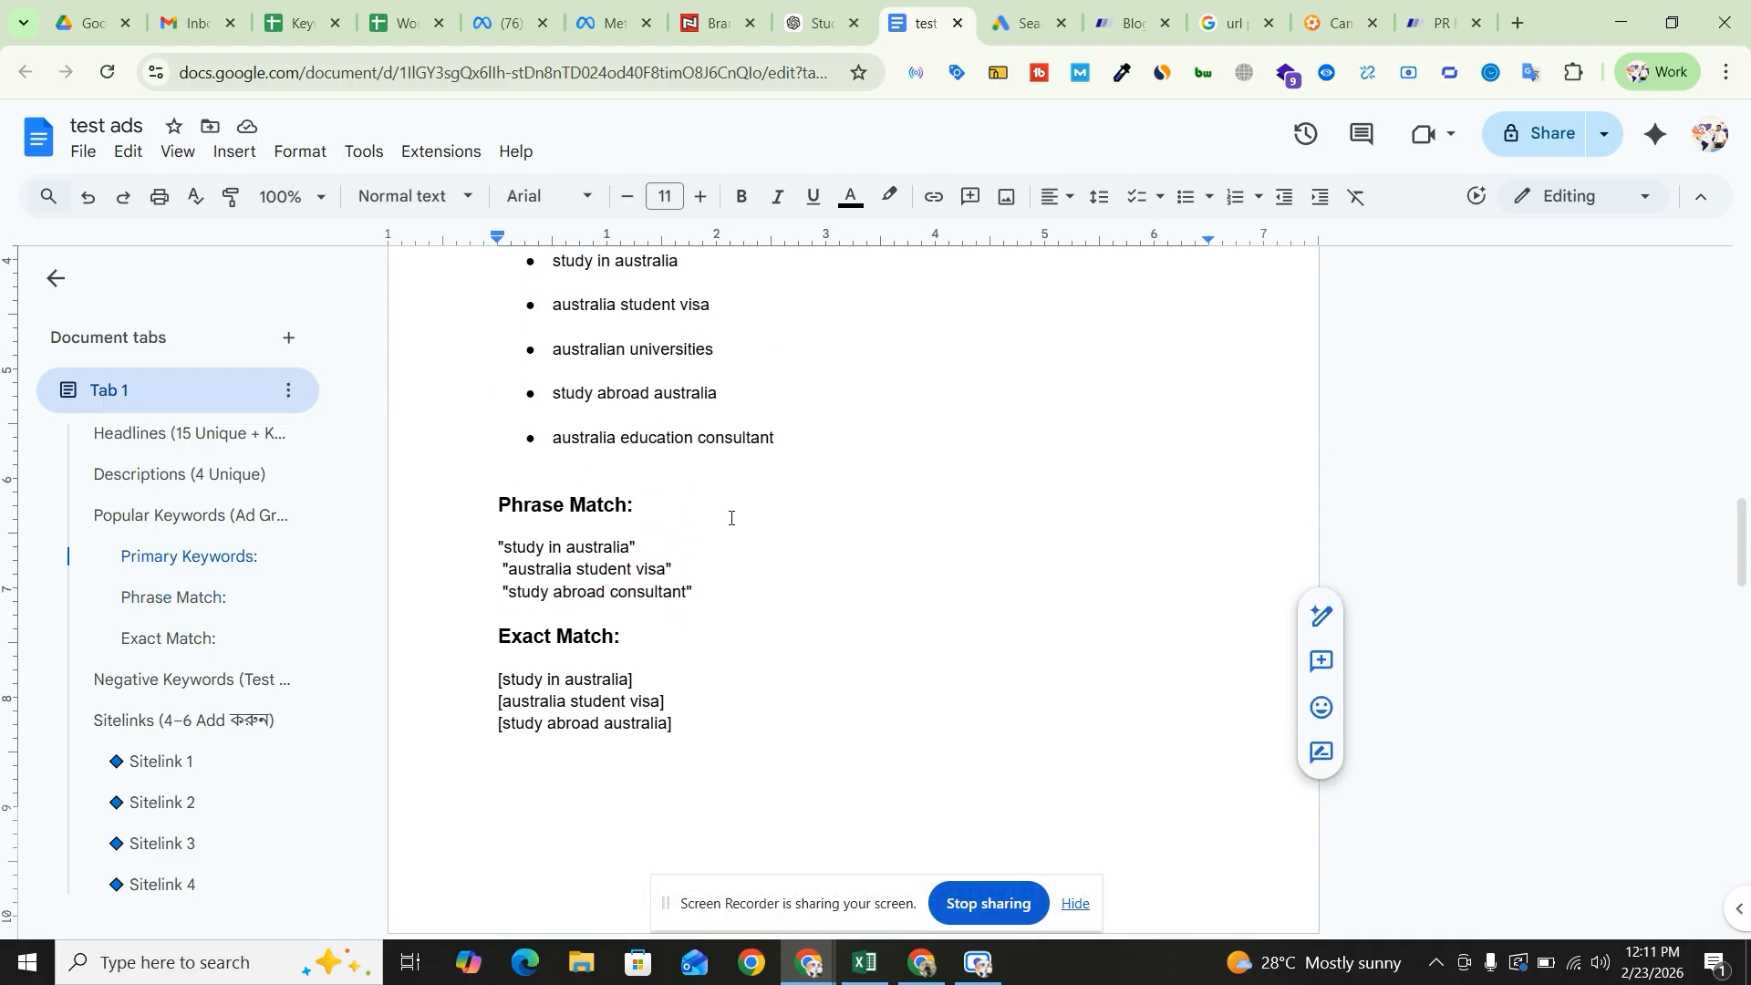
{"action": "left_click_drag", "start_coordinate": [795, 486], "coordinate": [552, 301]}
{"action": "key", "text": "ctrl+c"}
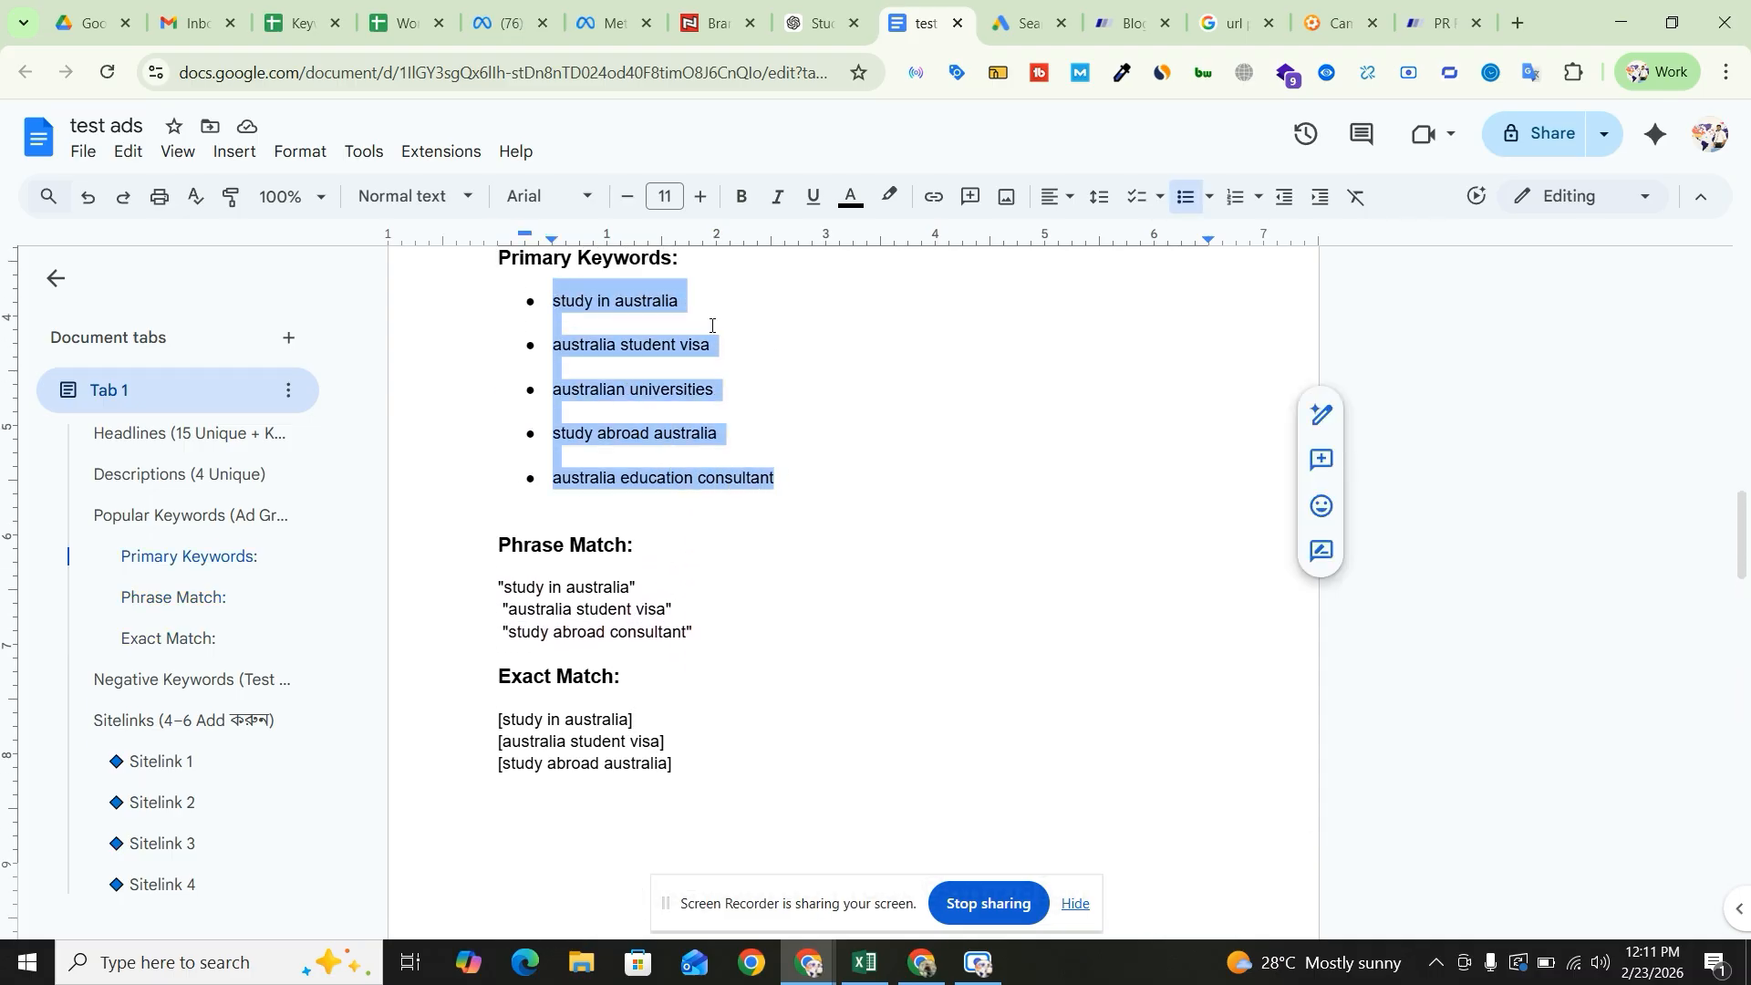
{"action": "left_click", "coordinate": [816, 9]}
{"action": "left_click", "coordinate": [1027, 22]}
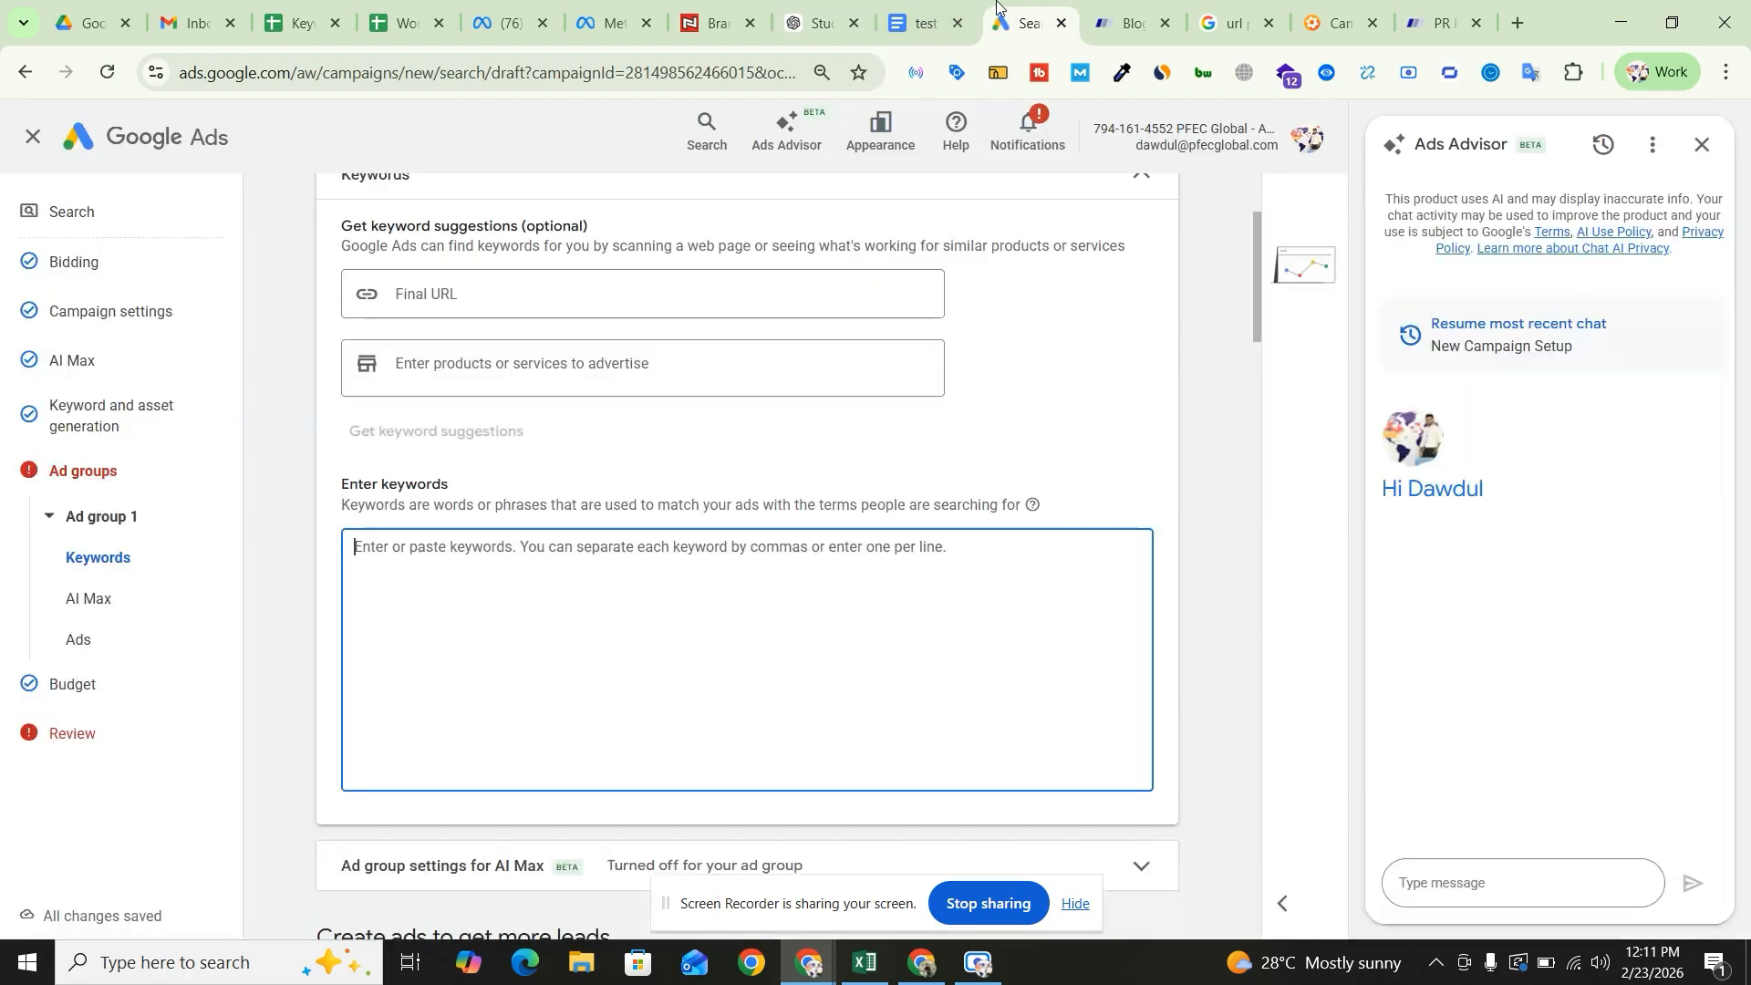
{"action": "key", "text": "ctrl+v"}
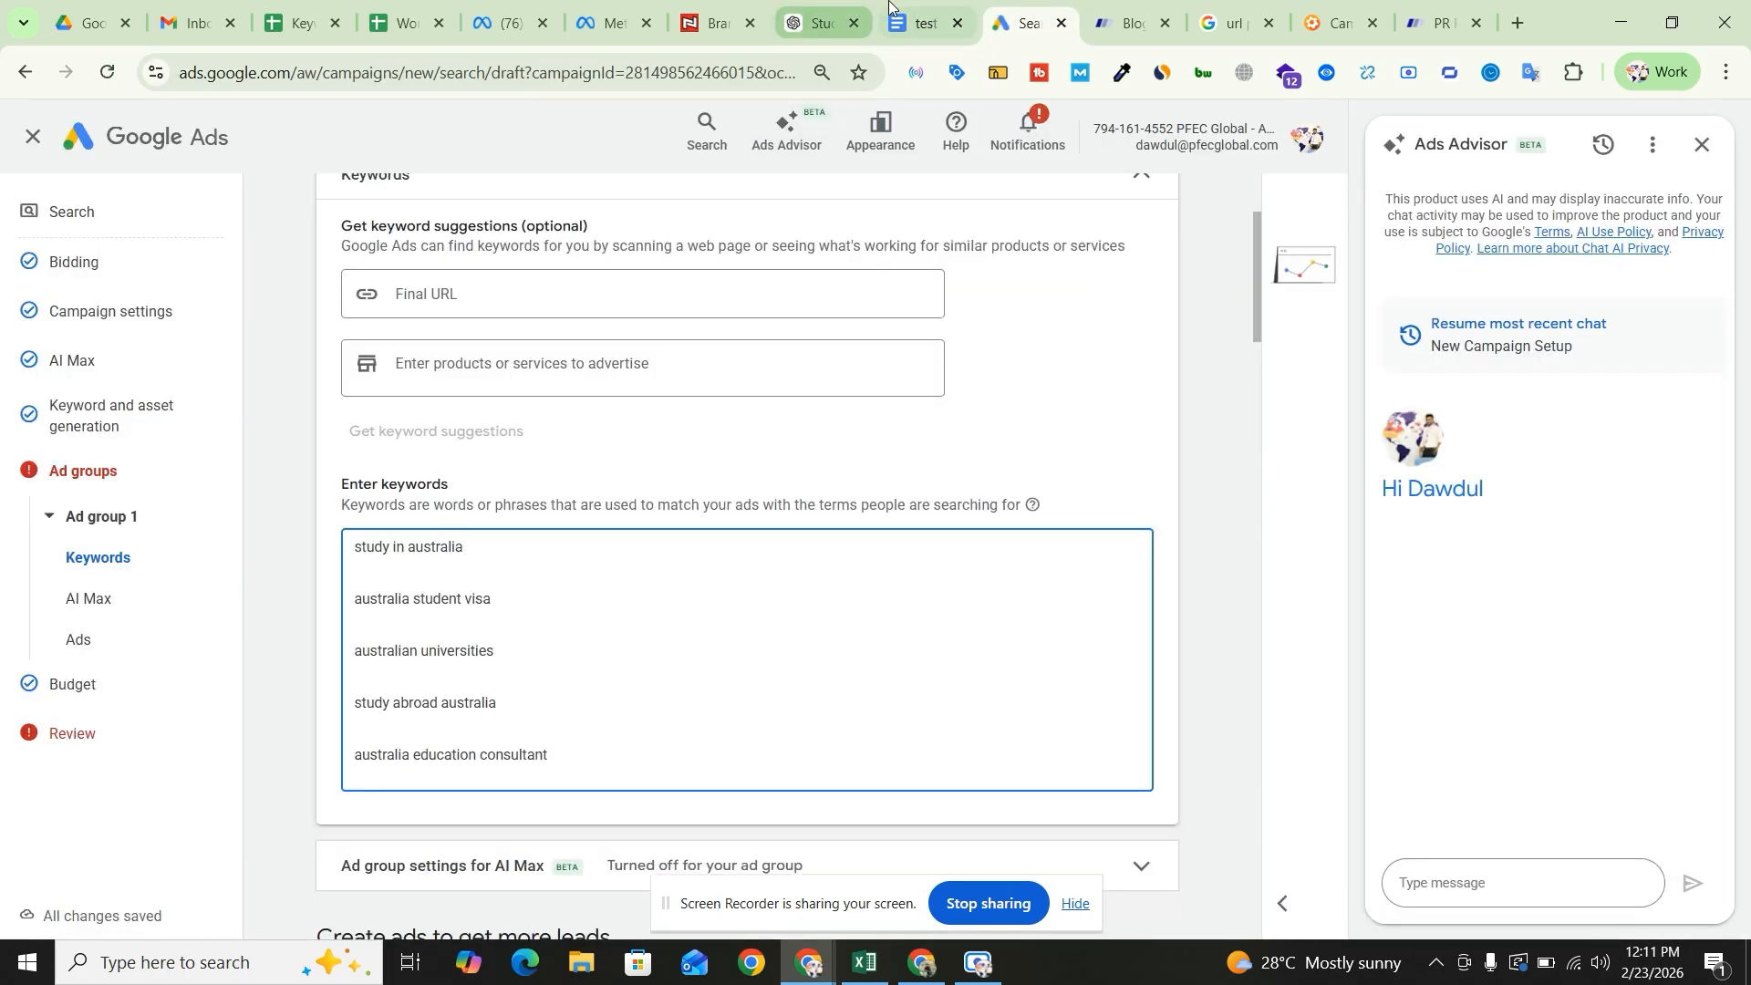
- Add the phrase match keywords "study in australia", "australia student visa" and "study abroad consultant" from the document below the primary keywords
{"action": "left_click", "coordinate": [921, 23]}
{"action": "left_click_drag", "start_coordinate": [500, 658], "coordinate": [498, 586]}
{"action": "key", "text": "ctrl+c"}
{"action": "left_click", "coordinate": [1026, 22]}
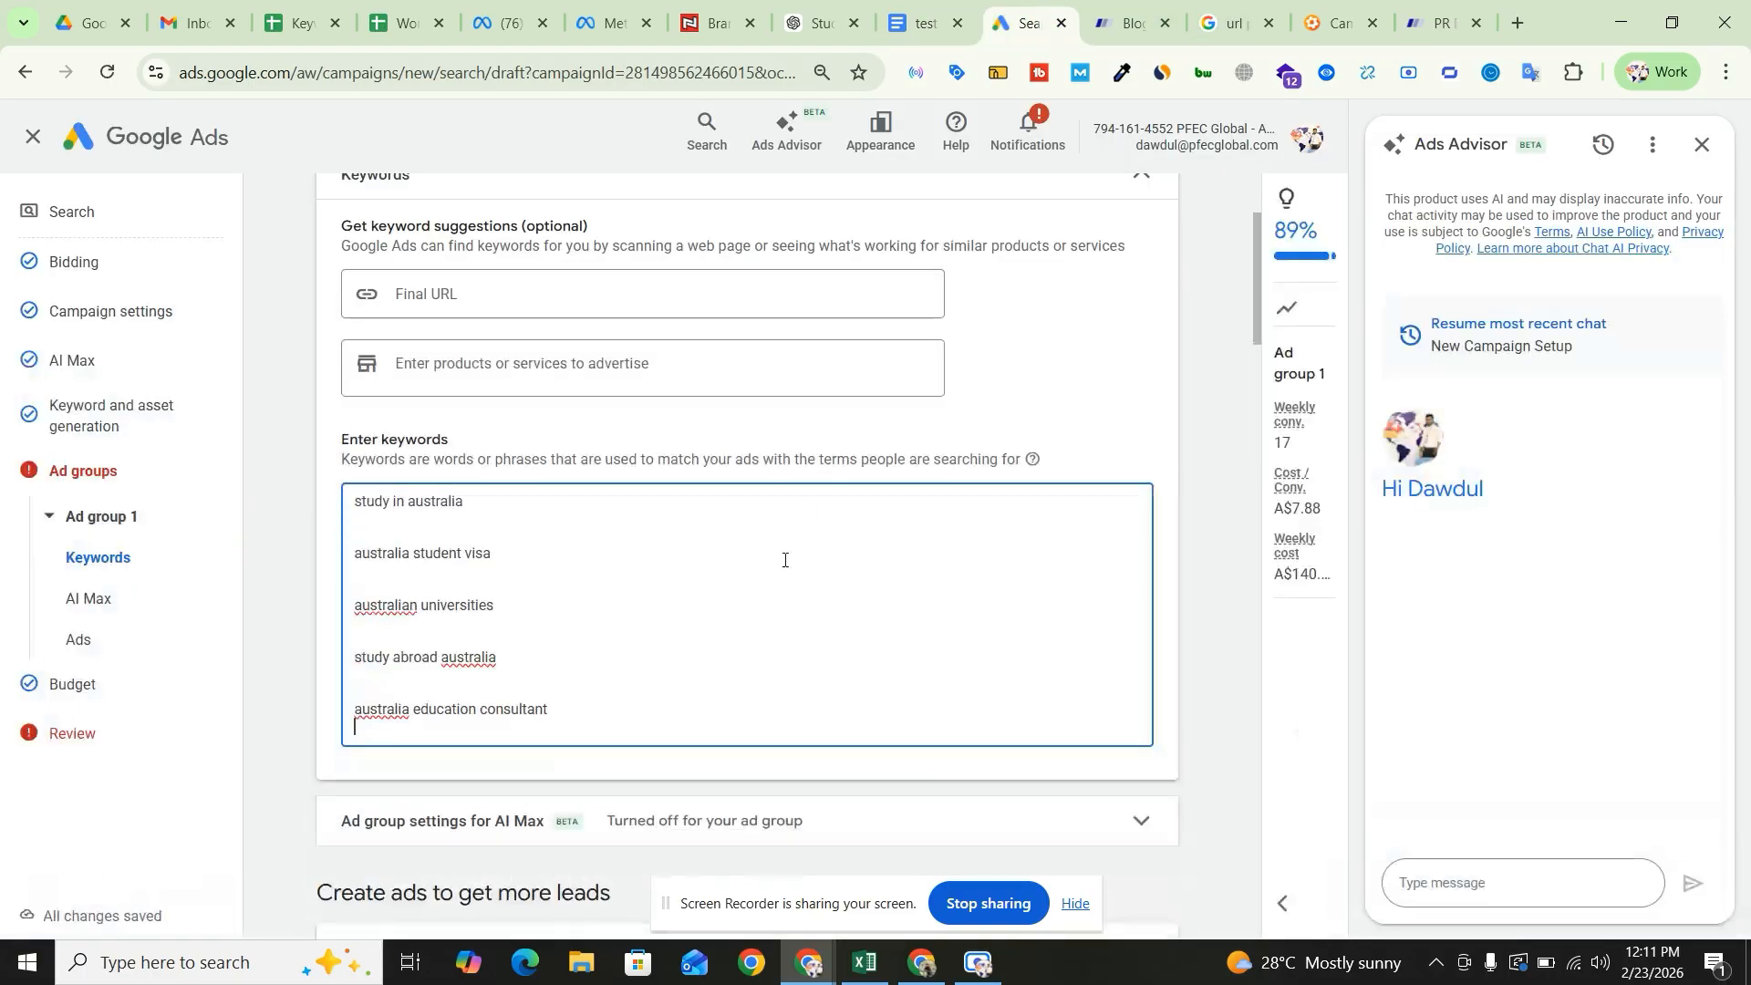
{"action": "left_click", "coordinate": [633, 725]}
{"action": "key", "text": "Return"}
{"action": "key", "text": "ctrl+v"}
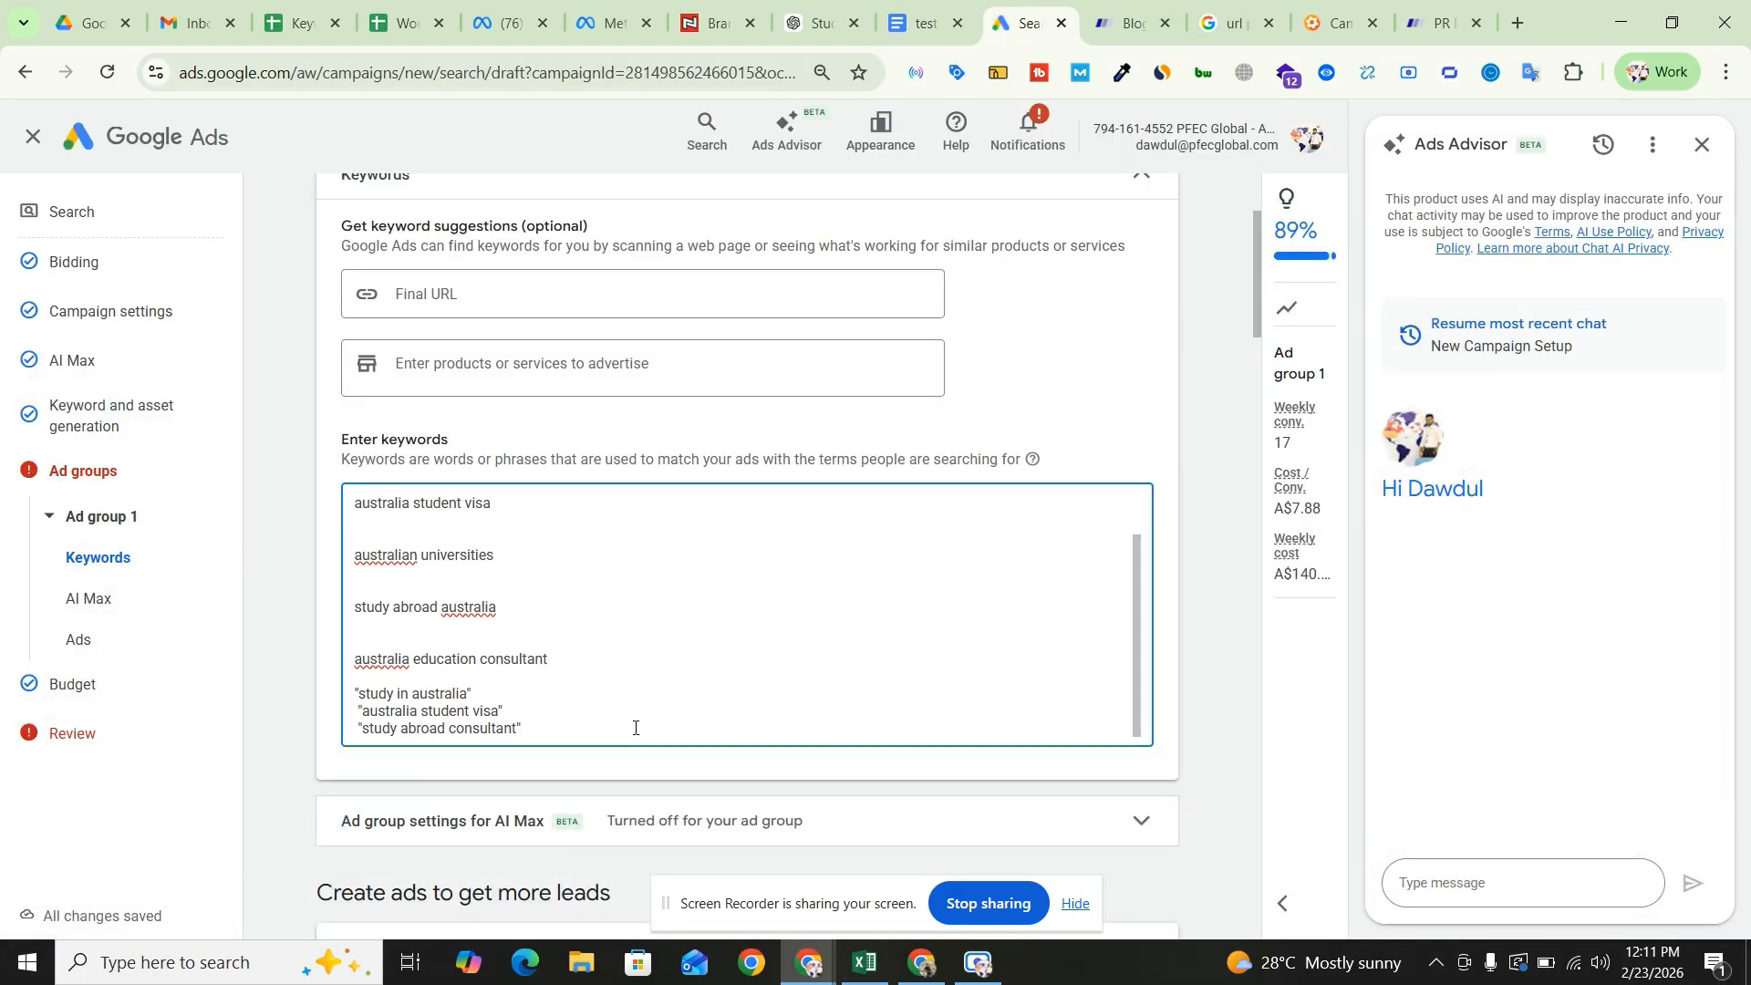
- Add the exact match keywords [study in australia], [australia student visa] and [study abroad australia] from the document at the end of the keyword list
{"action": "key", "text": "Return"}
{"action": "left_click", "coordinate": [923, 22]}
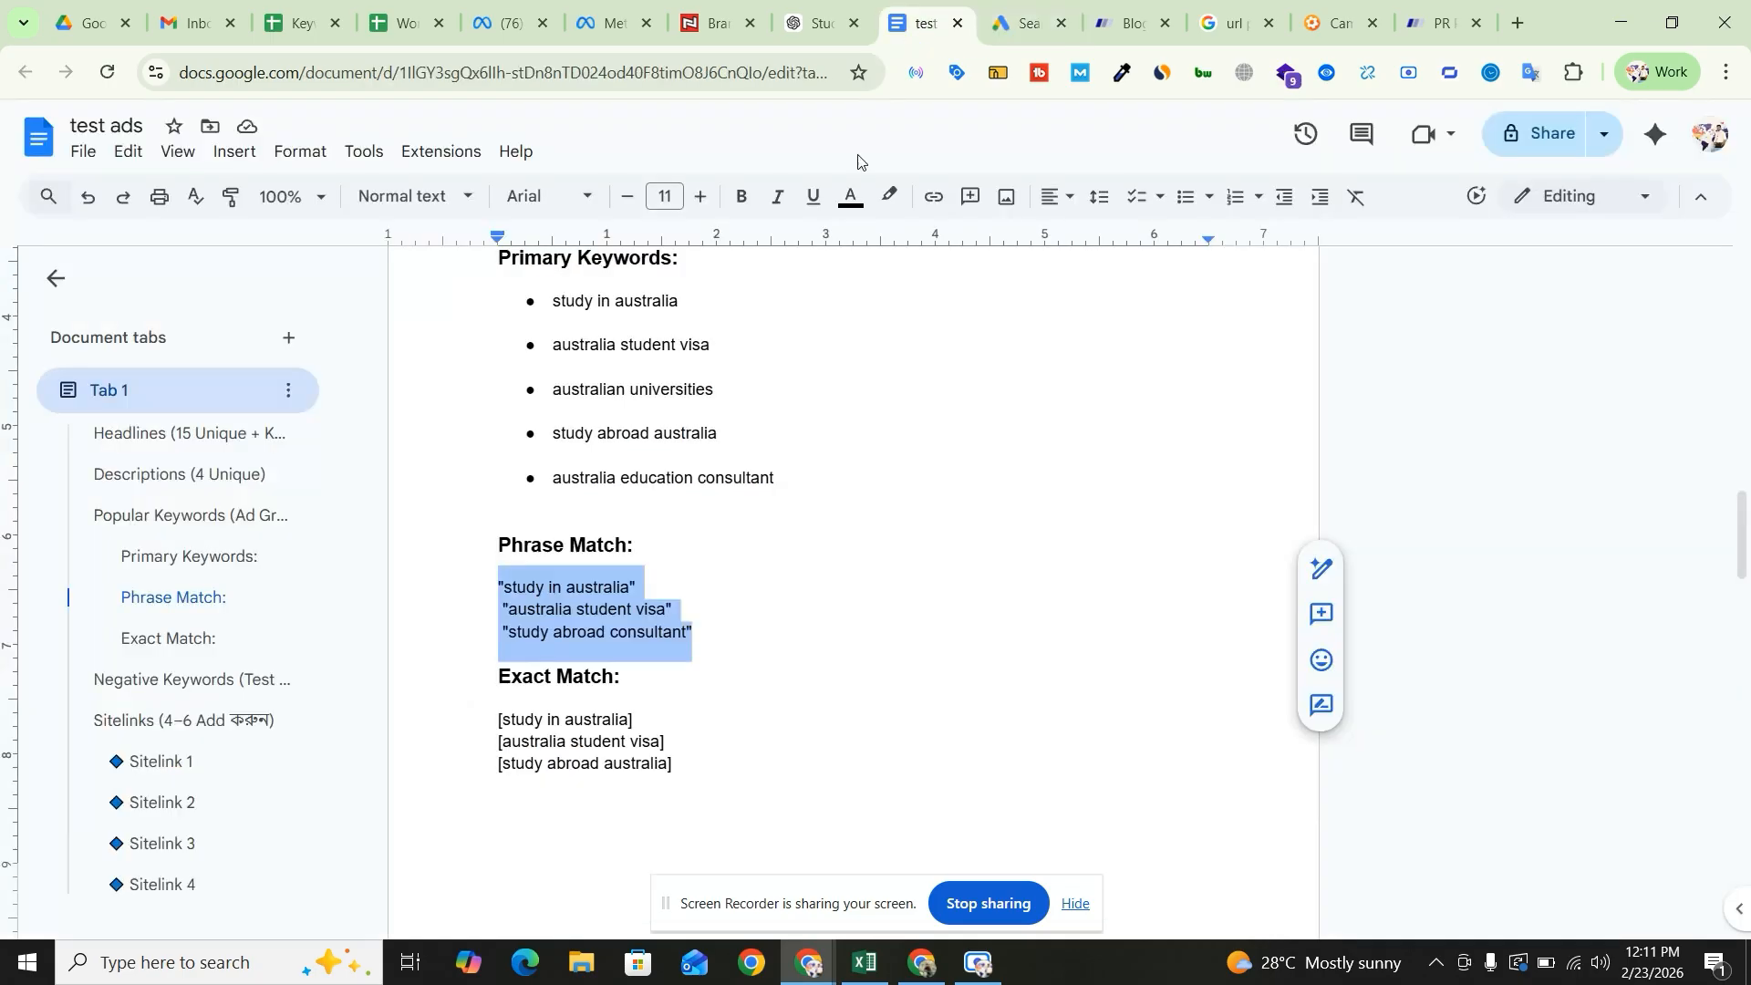
{"action": "scroll", "coordinate": [699, 560], "scroll_direction": "down", "scroll_amount": 3}
{"action": "left_click_drag", "start_coordinate": [699, 560], "coordinate": [490, 485]}
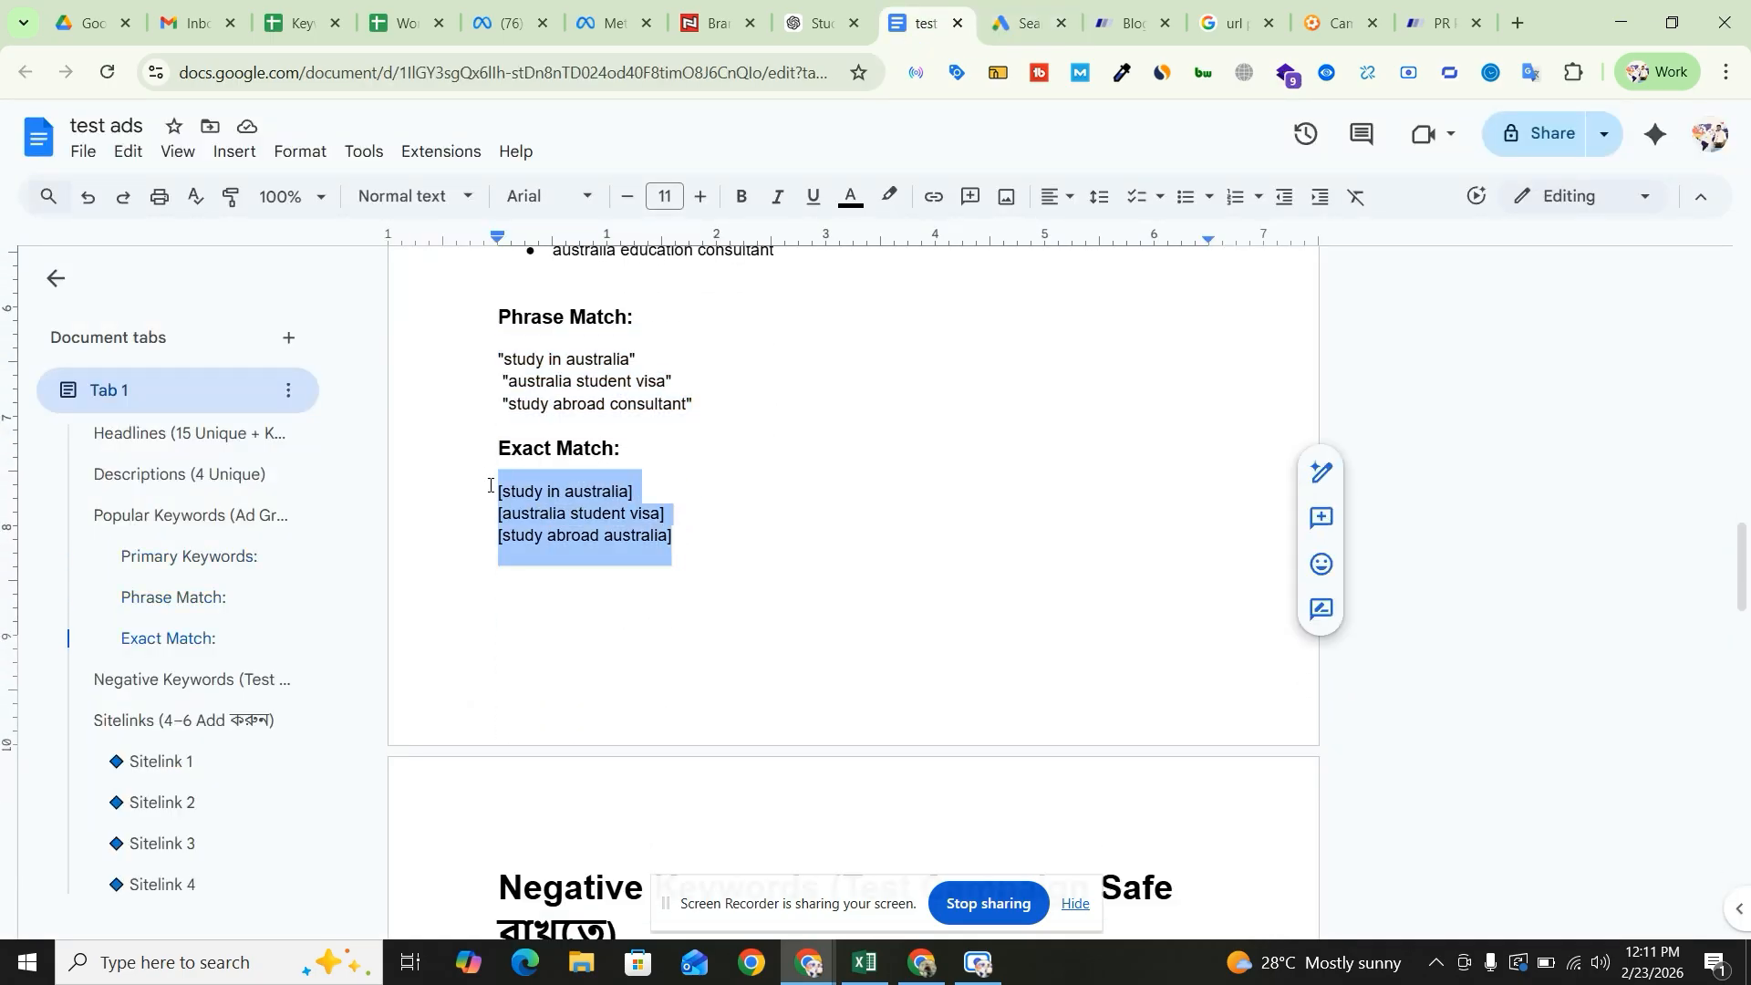
{"action": "key", "text": "ctrl+c"}
{"action": "left_click", "coordinate": [1021, 23]}
{"action": "key", "text": "ctrl+v"}
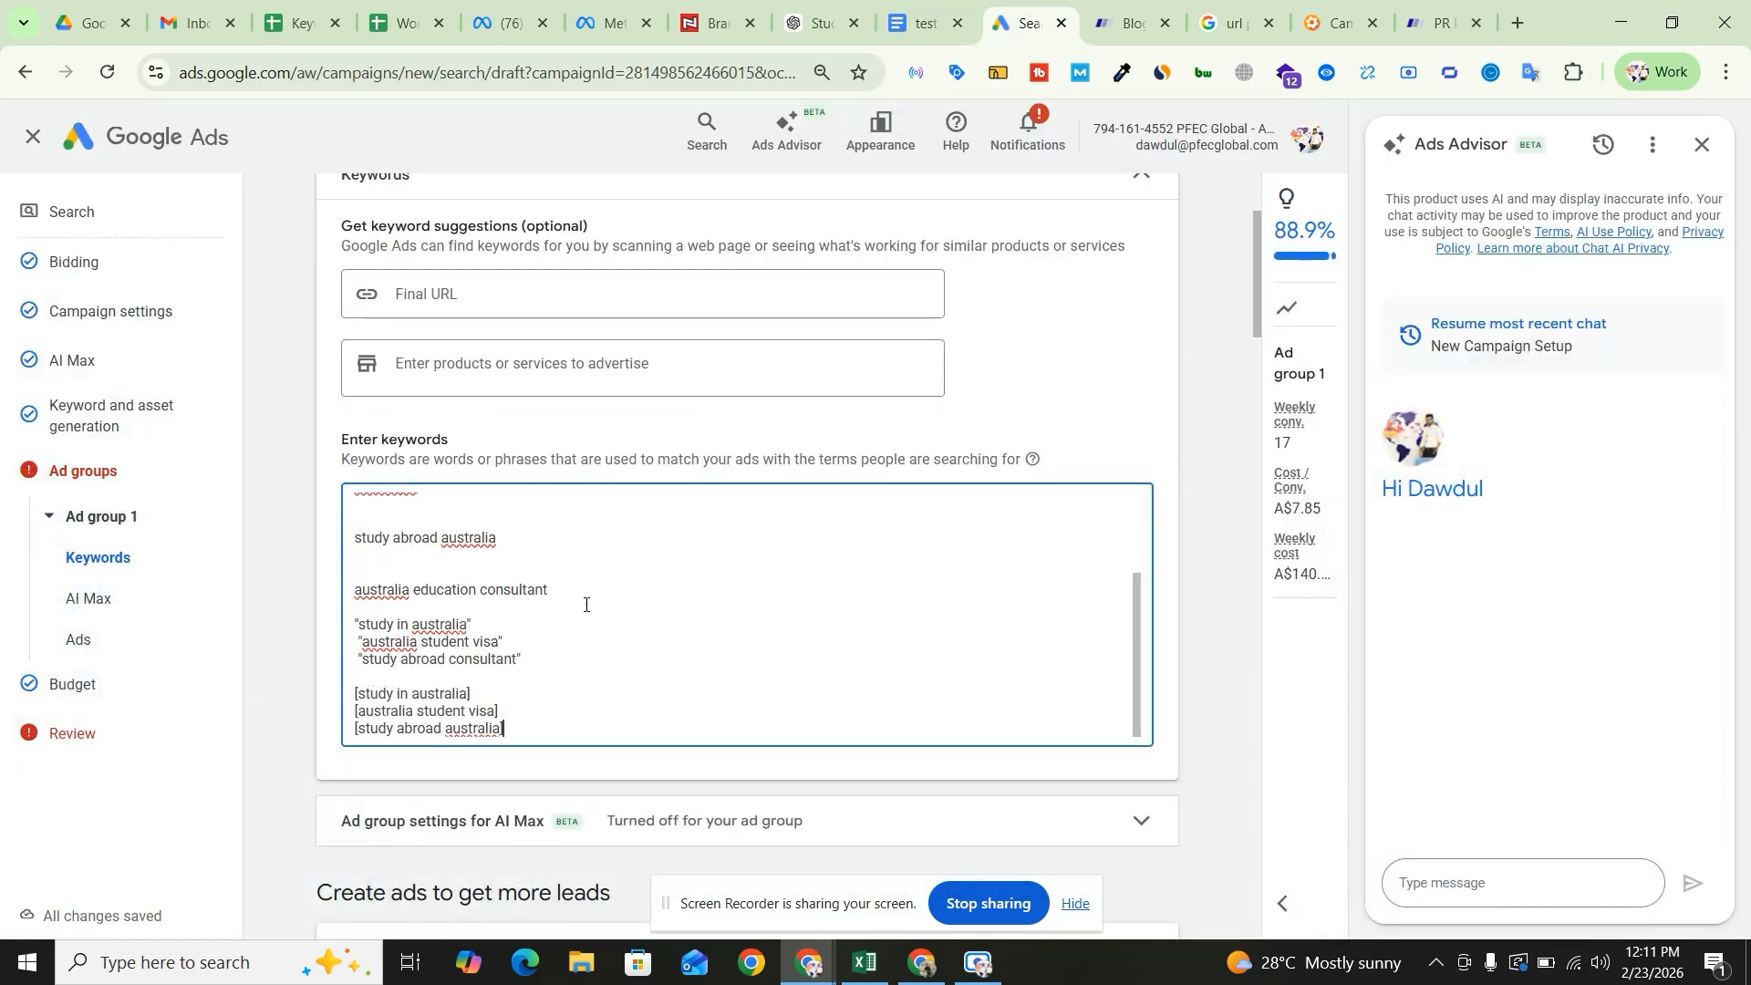
{"action": "scroll", "coordinate": [690, 701], "scroll_direction": "down", "scroll_amount": 3}
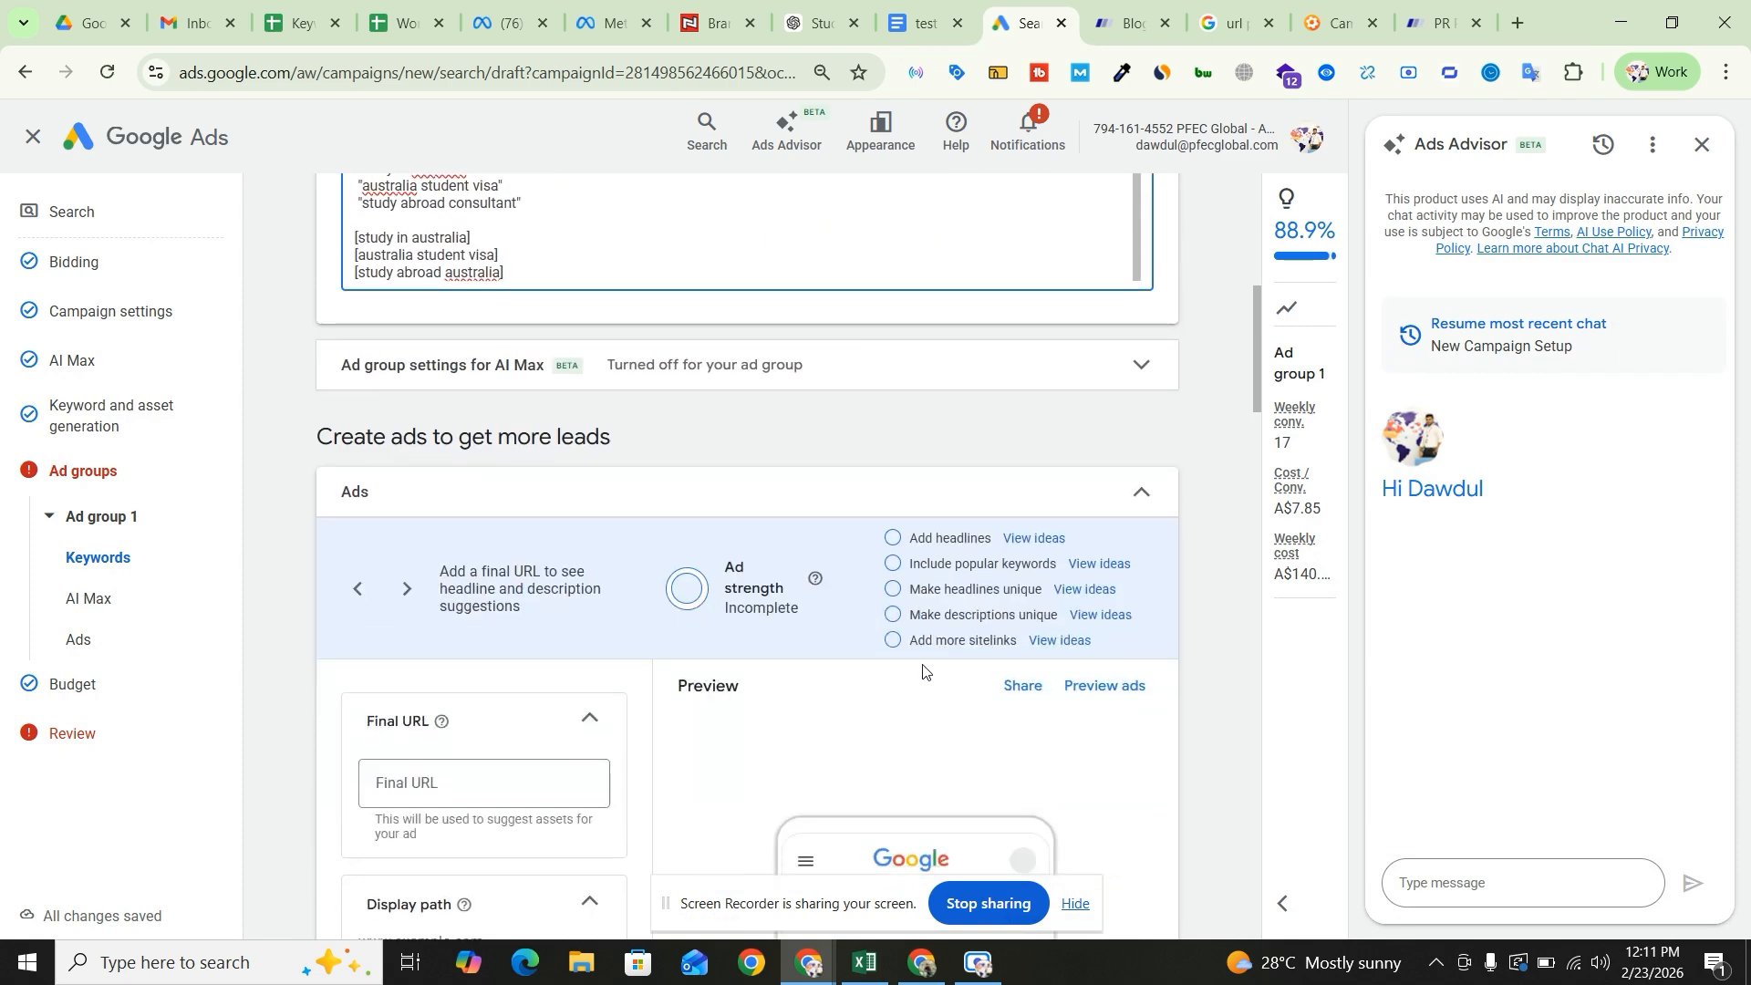
{"action": "scroll", "coordinate": [923, 672], "scroll_direction": "down", "scroll_amount": 3}
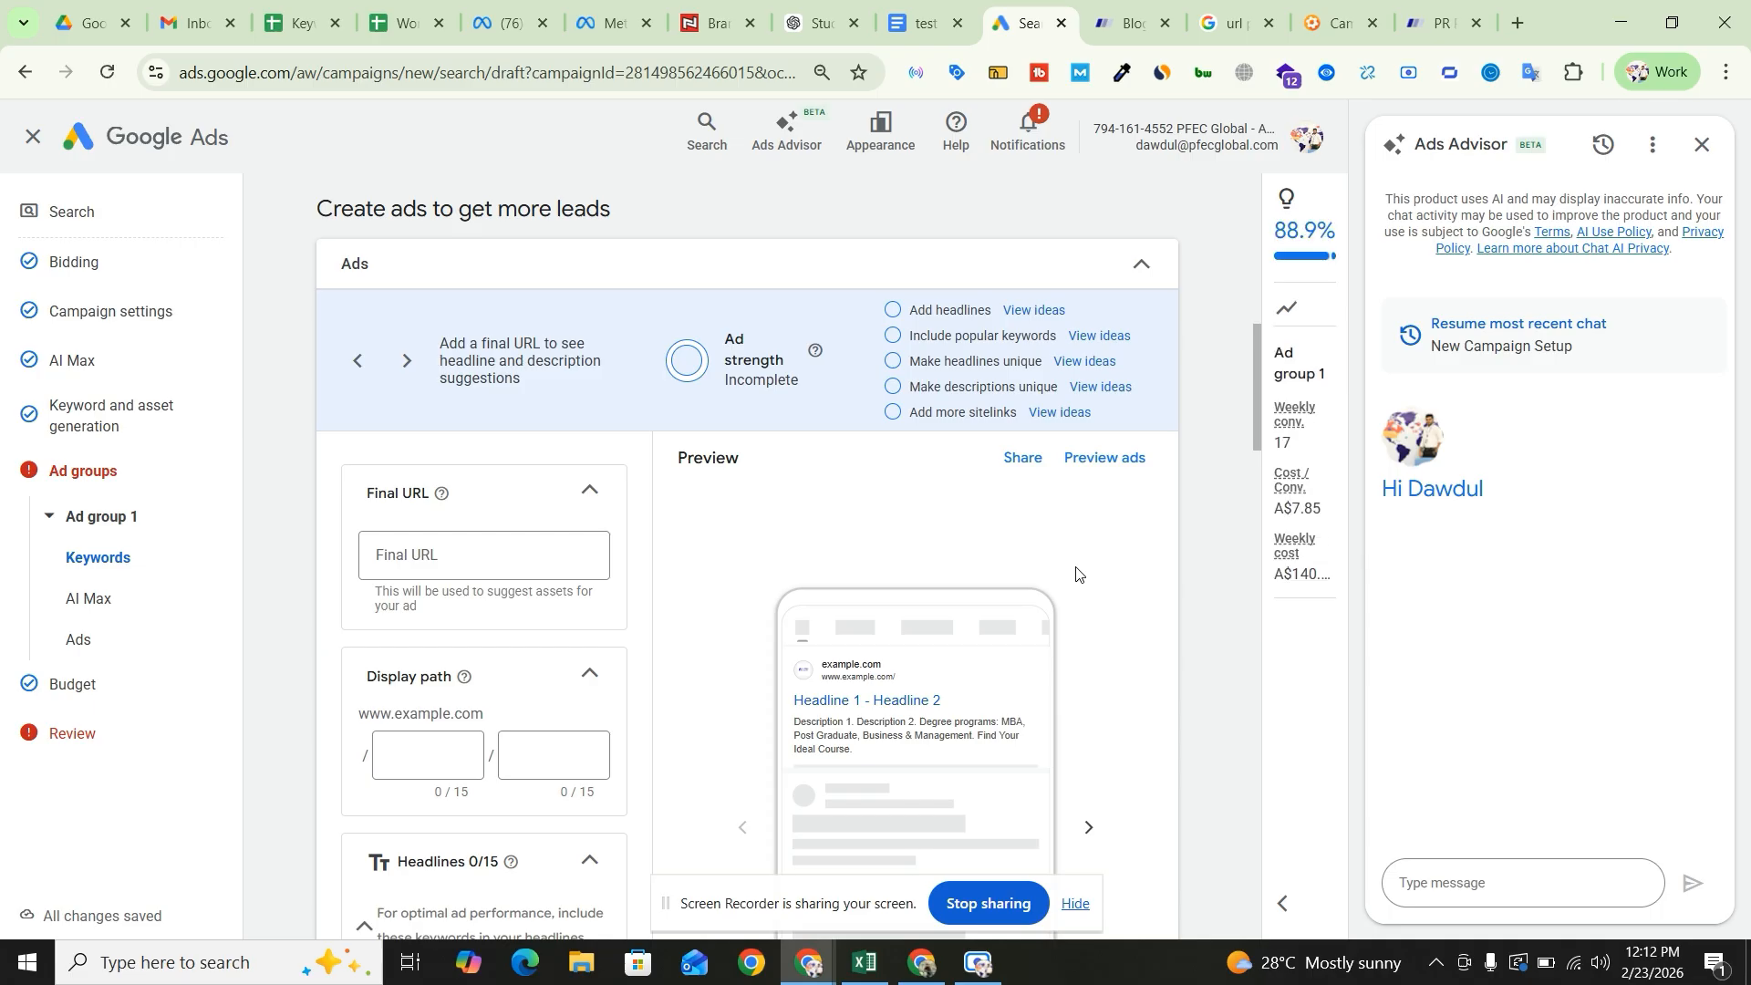
{"action": "scroll", "coordinate": [948, 447], "scroll_direction": "down", "scroll_amount": 3}
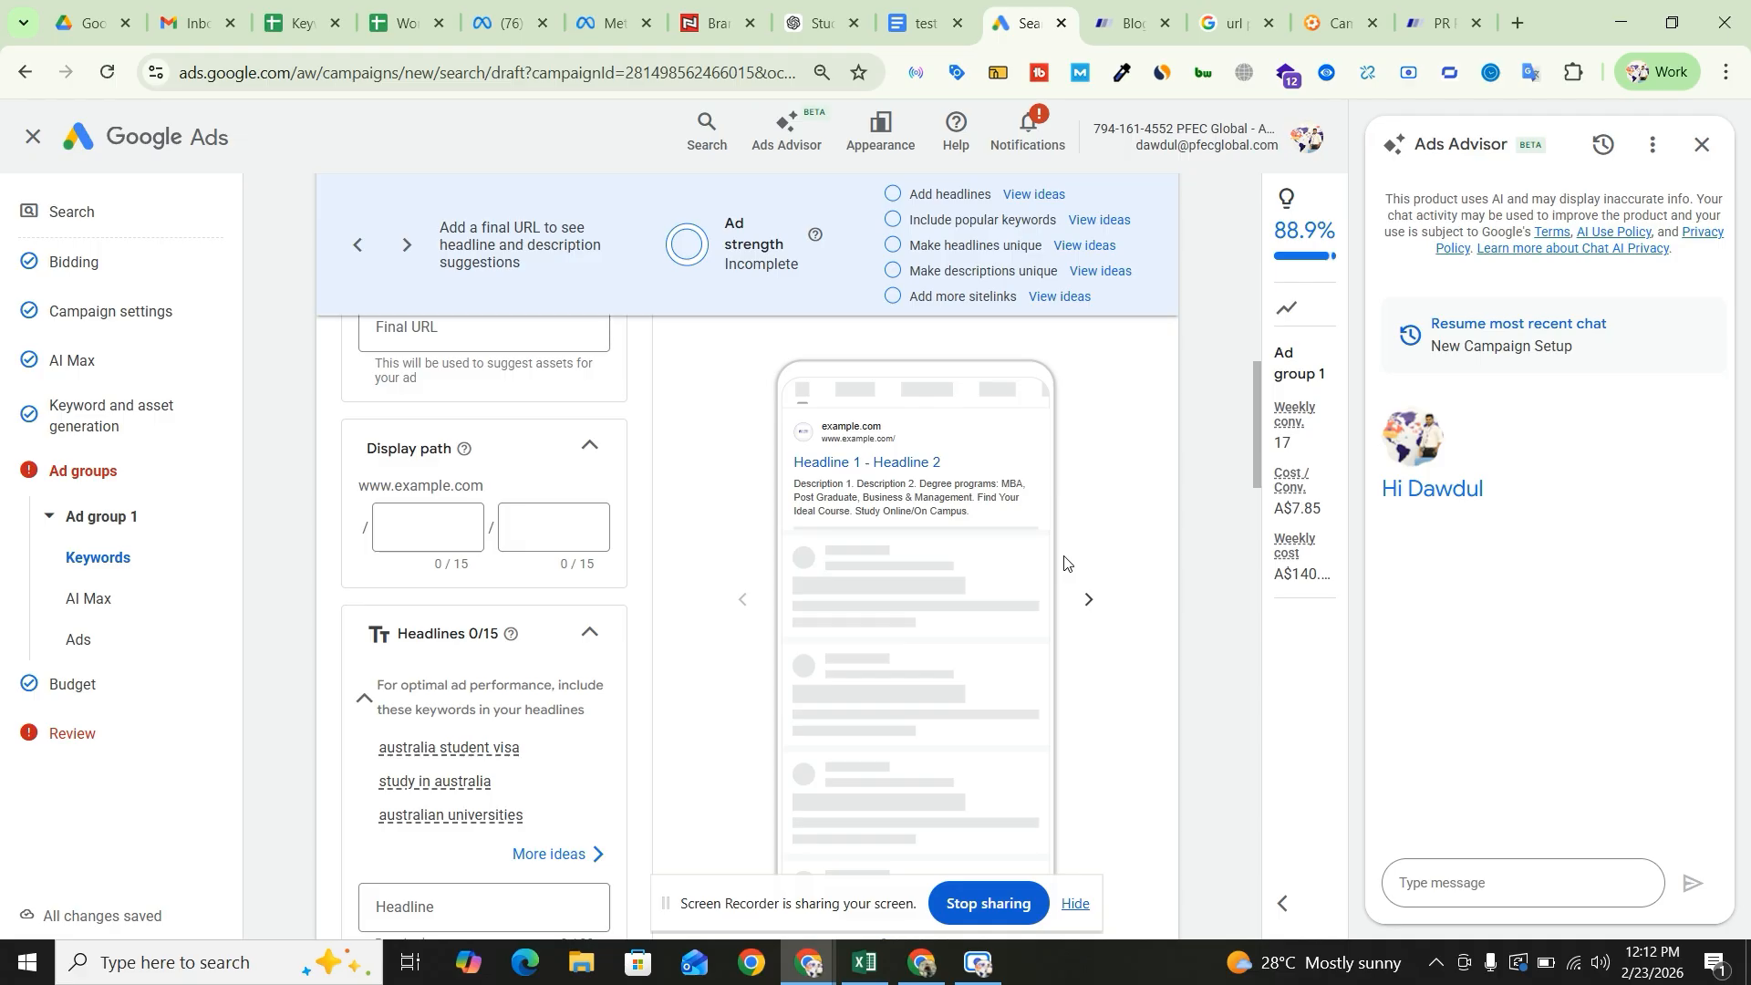
{"action": "left_click", "coordinate": [978, 962]}
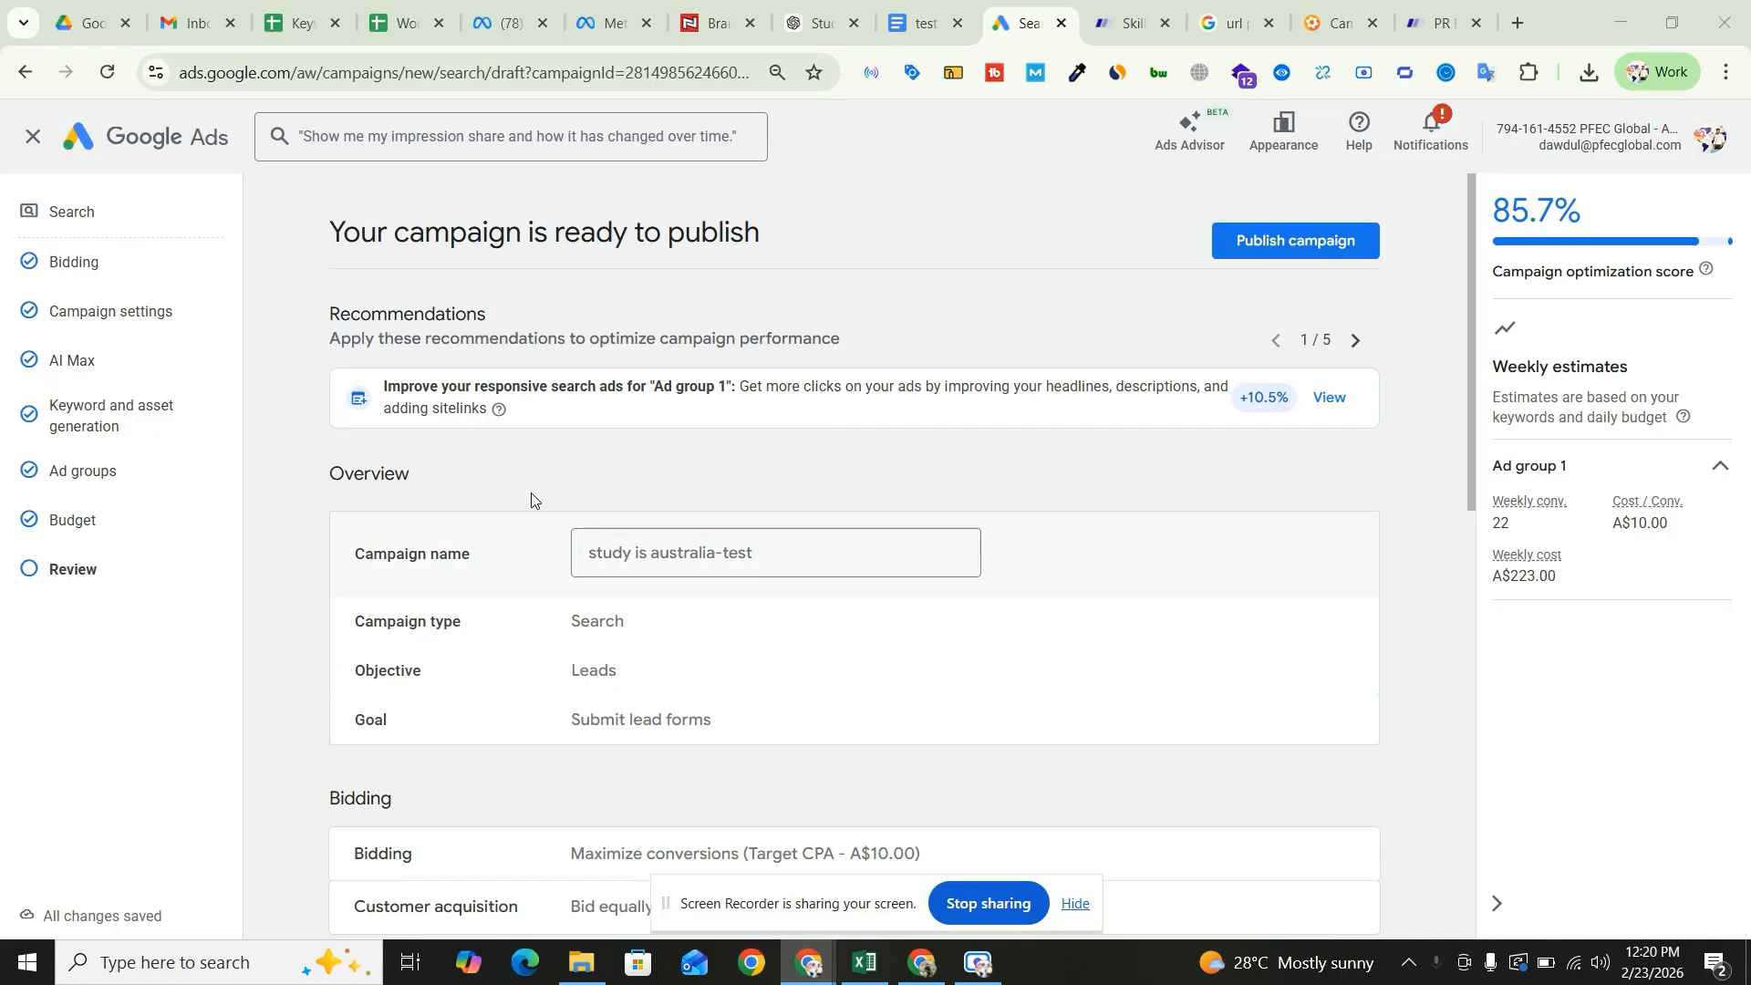
- Check the campaign review from overview to budget, covering bidding, campaign settings, AI Max and ad groups, and dismiss the browser notification
{"action": "scroll", "coordinate": [860, 456], "scroll_direction": "down", "scroll_amount": 10}
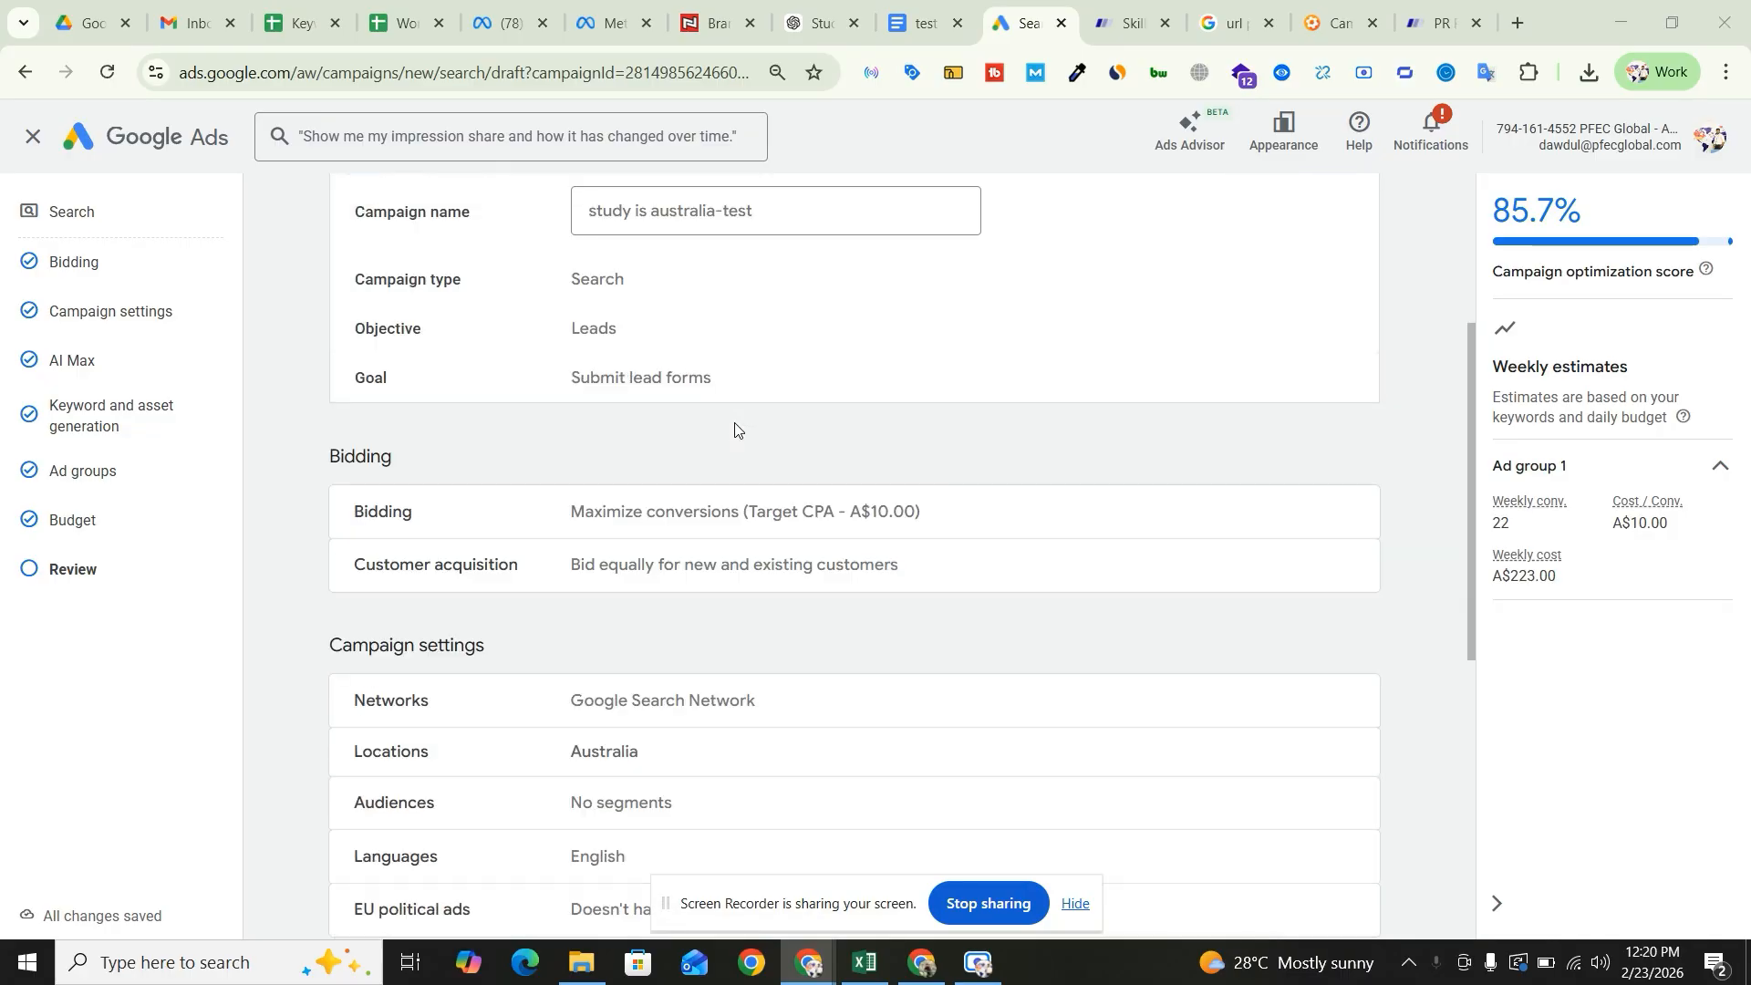
{"action": "scroll", "coordinate": [860, 487], "scroll_direction": "down", "scroll_amount": 1}
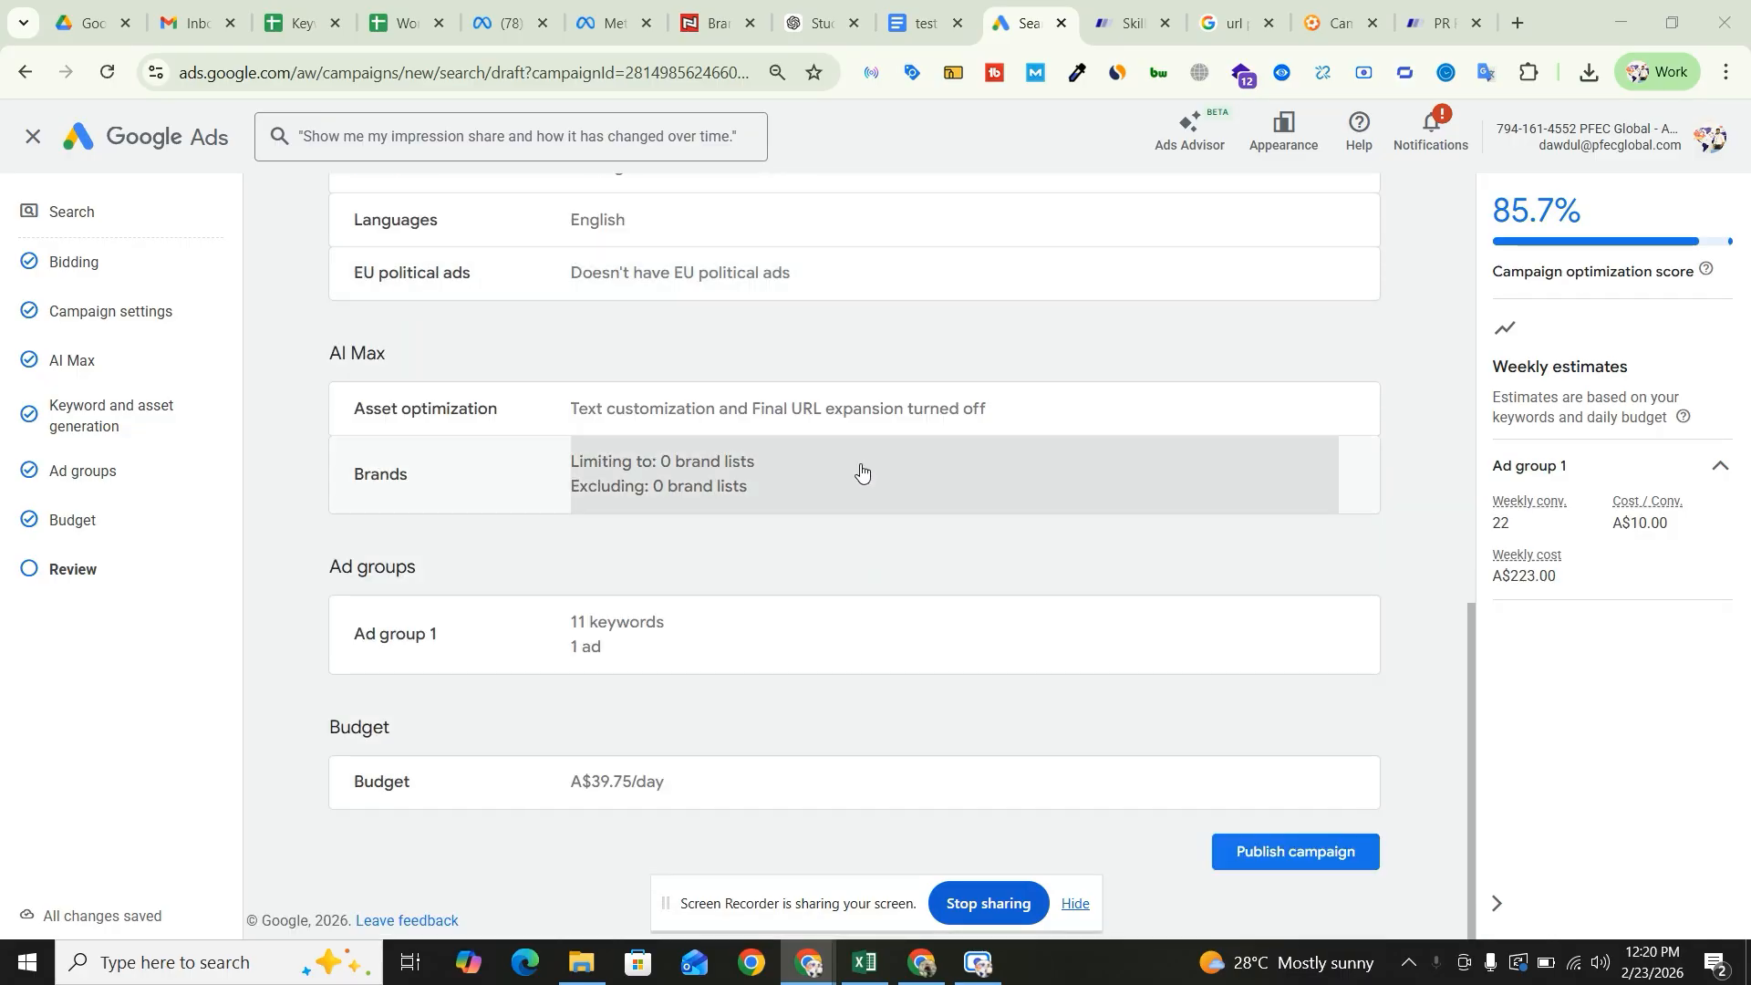
{"action": "scroll", "coordinate": [885, 713], "scroll_direction": "up", "scroll_amount": 10}
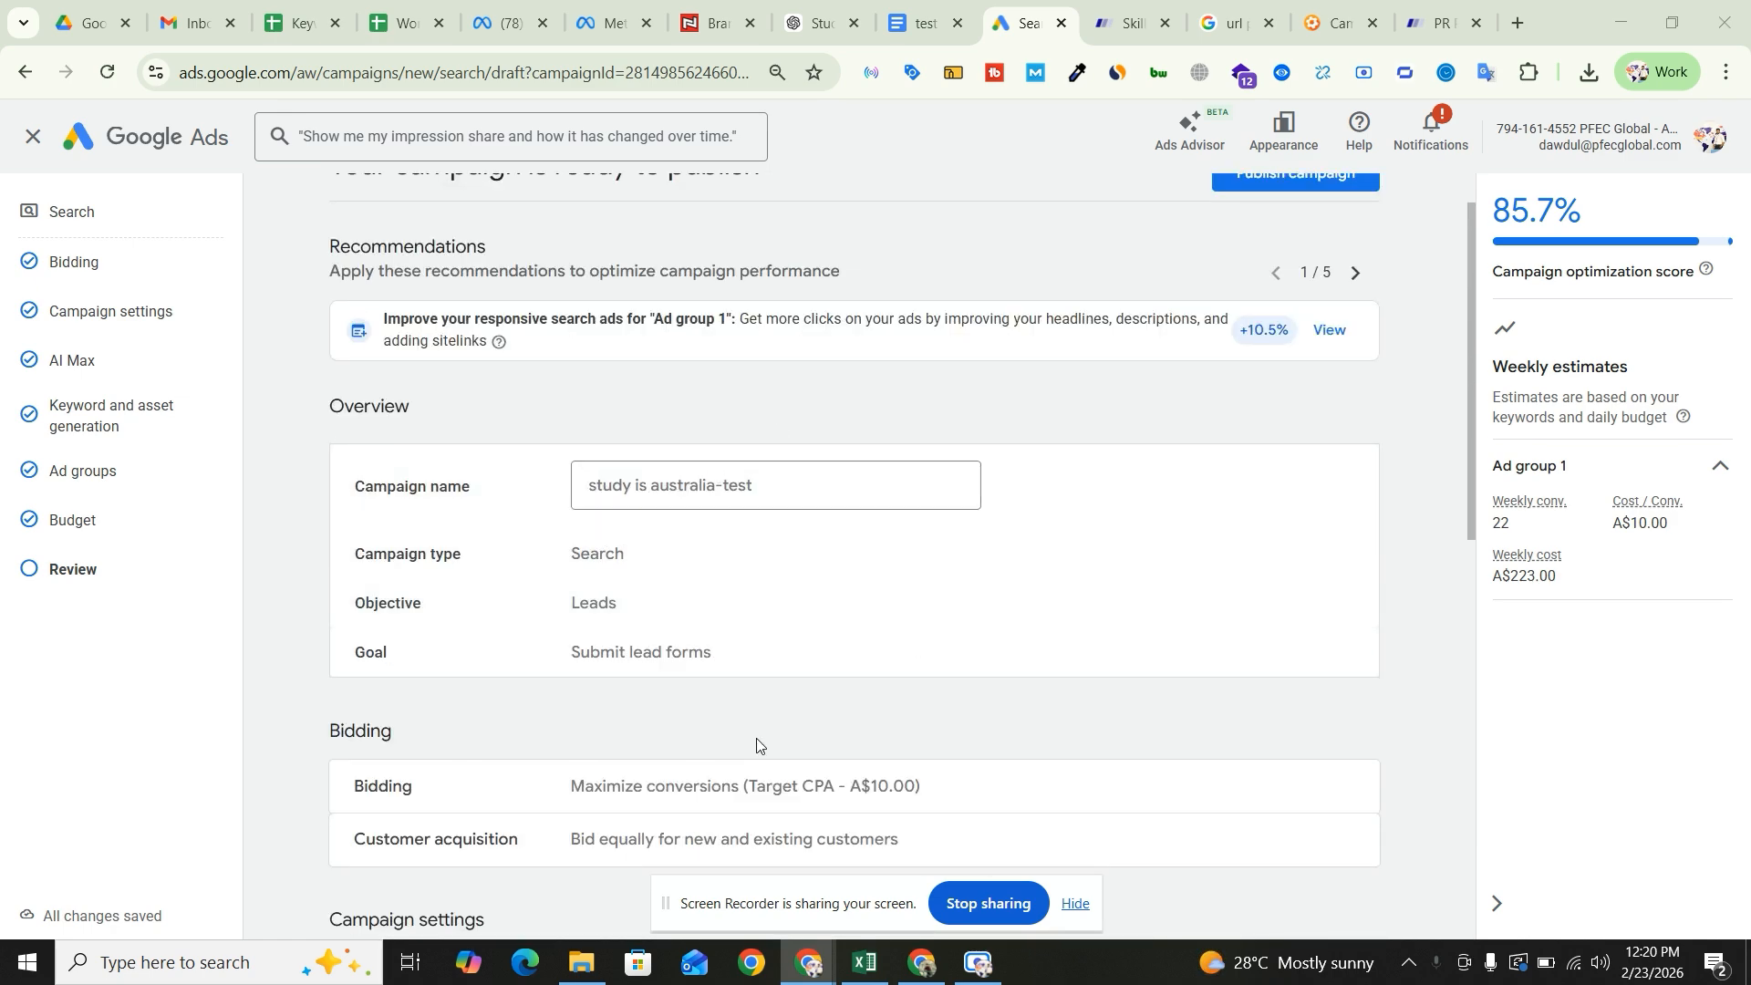
{"action": "scroll", "coordinate": [805, 516], "scroll_direction": "down", "scroll_amount": 3}
{"action": "scroll", "coordinate": [890, 524], "scroll_direction": "down", "scroll_amount": 3}
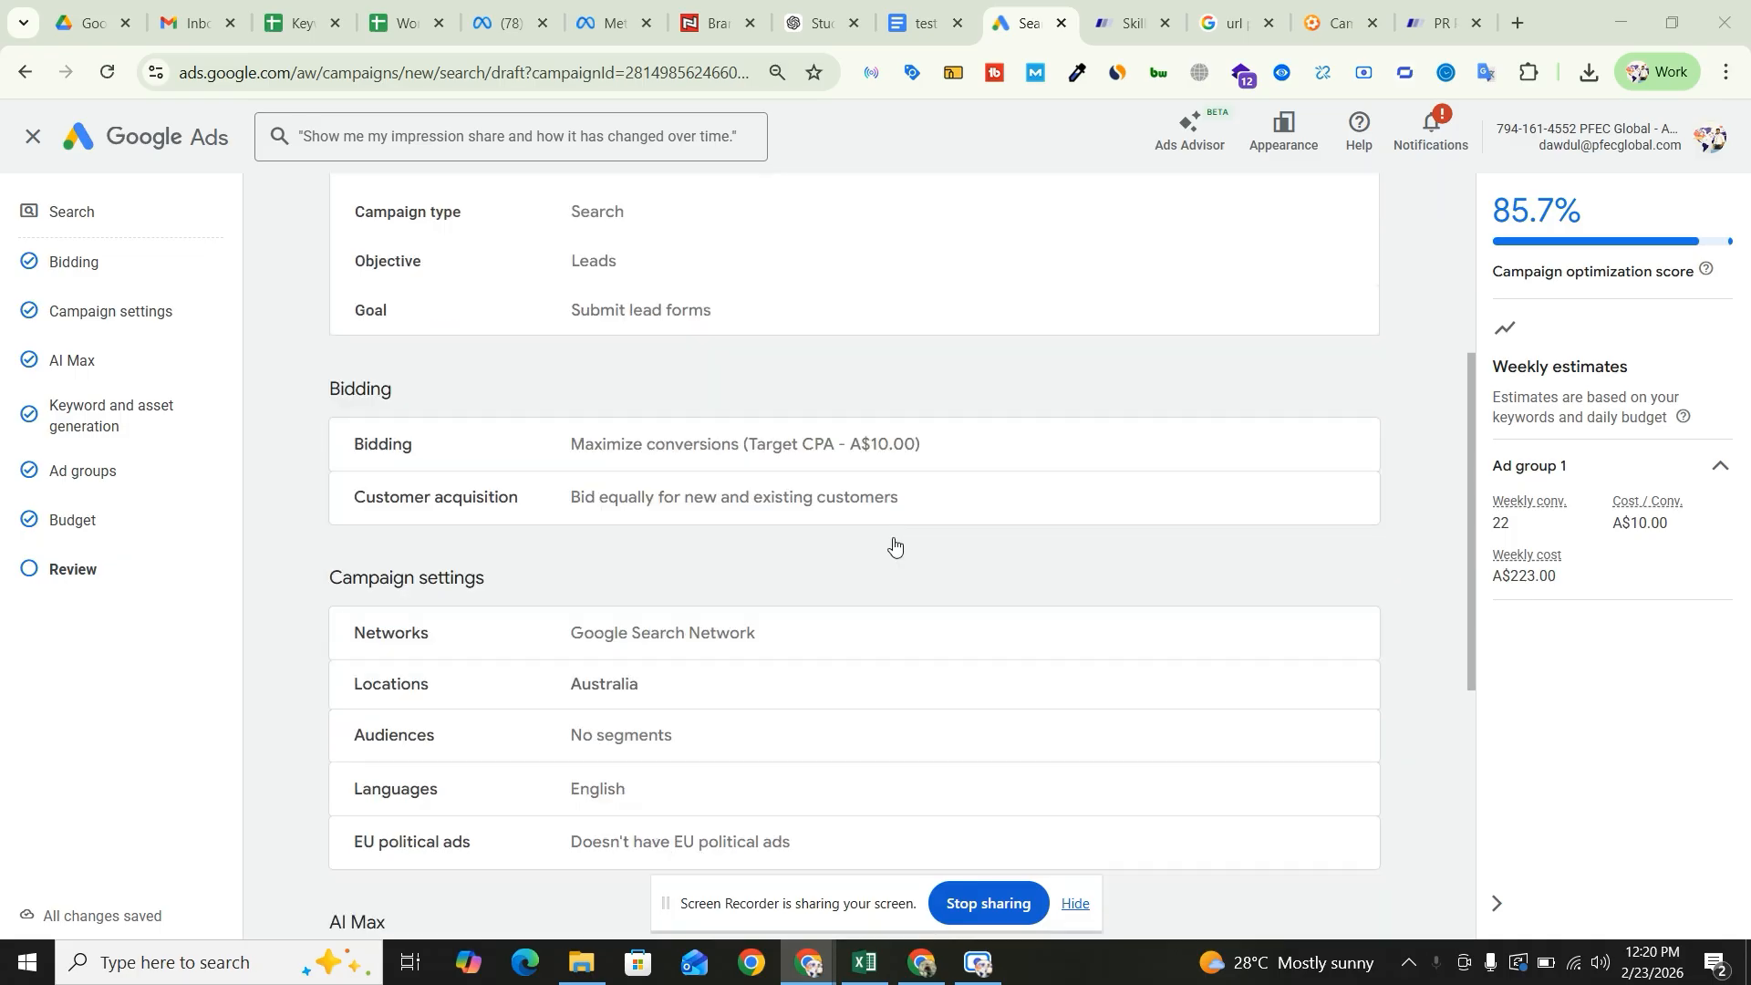
{"action": "scroll", "coordinate": [886, 550], "scroll_direction": "up", "scroll_amount": 6}
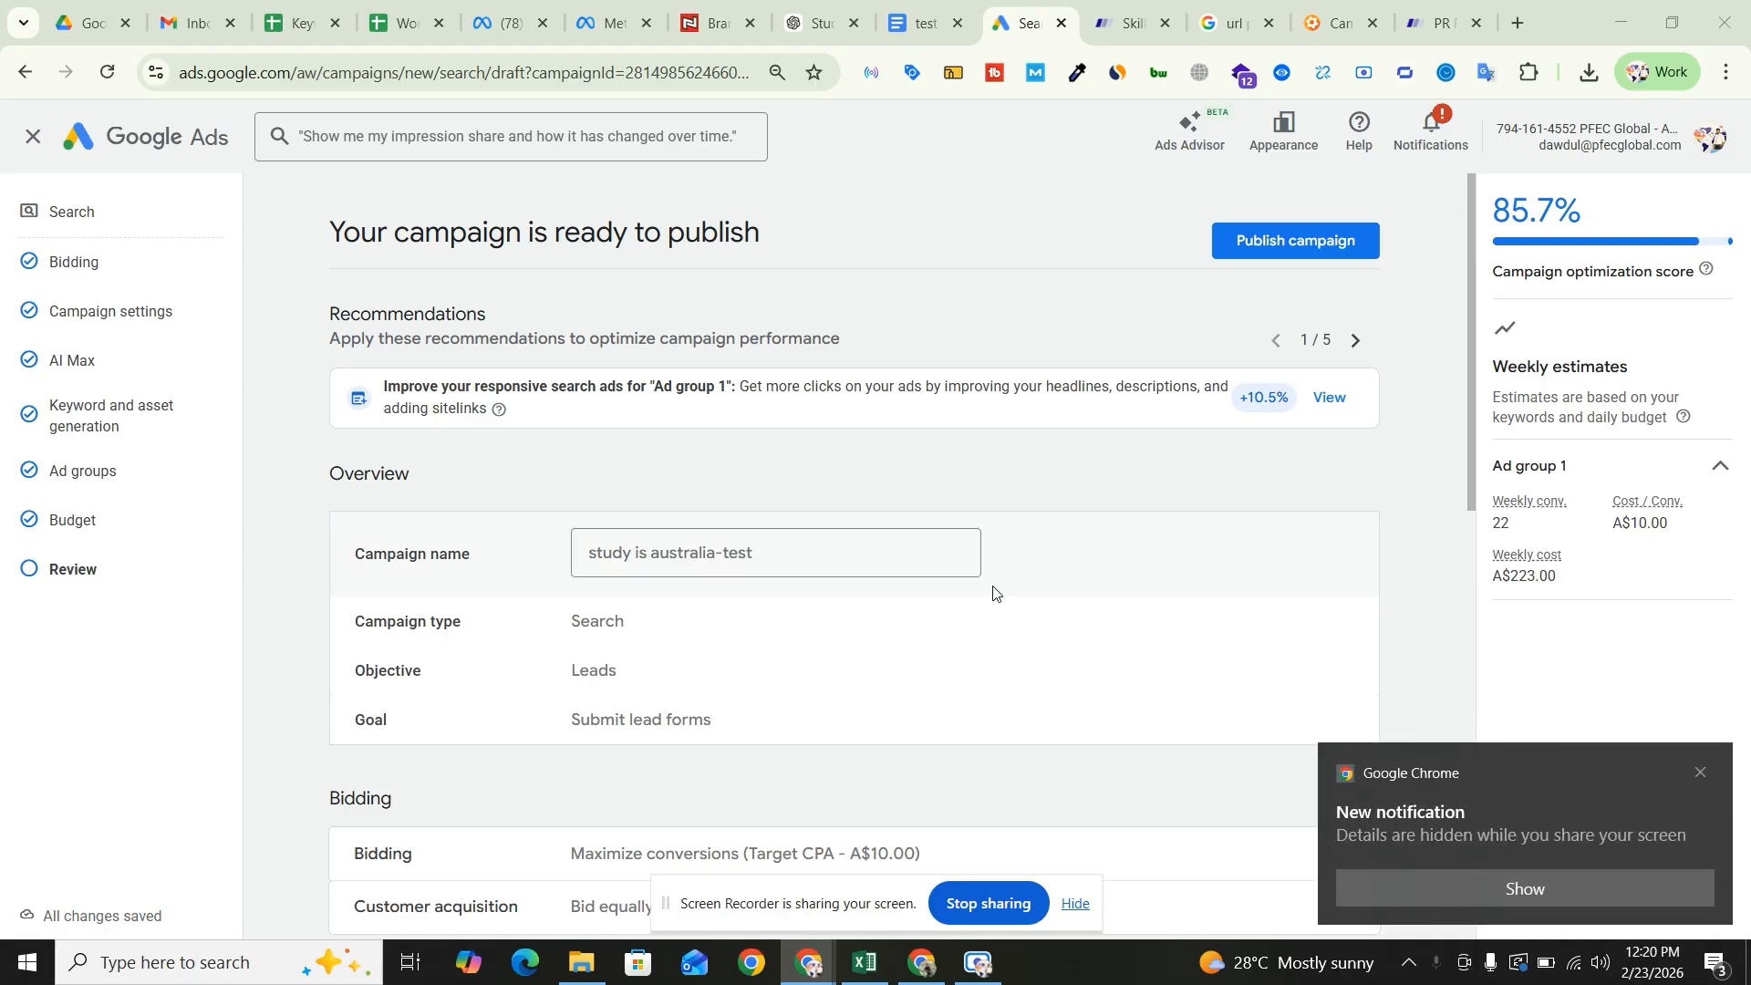
{"action": "scroll", "coordinate": [1006, 606], "scroll_direction": "down", "scroll_amount": 4}
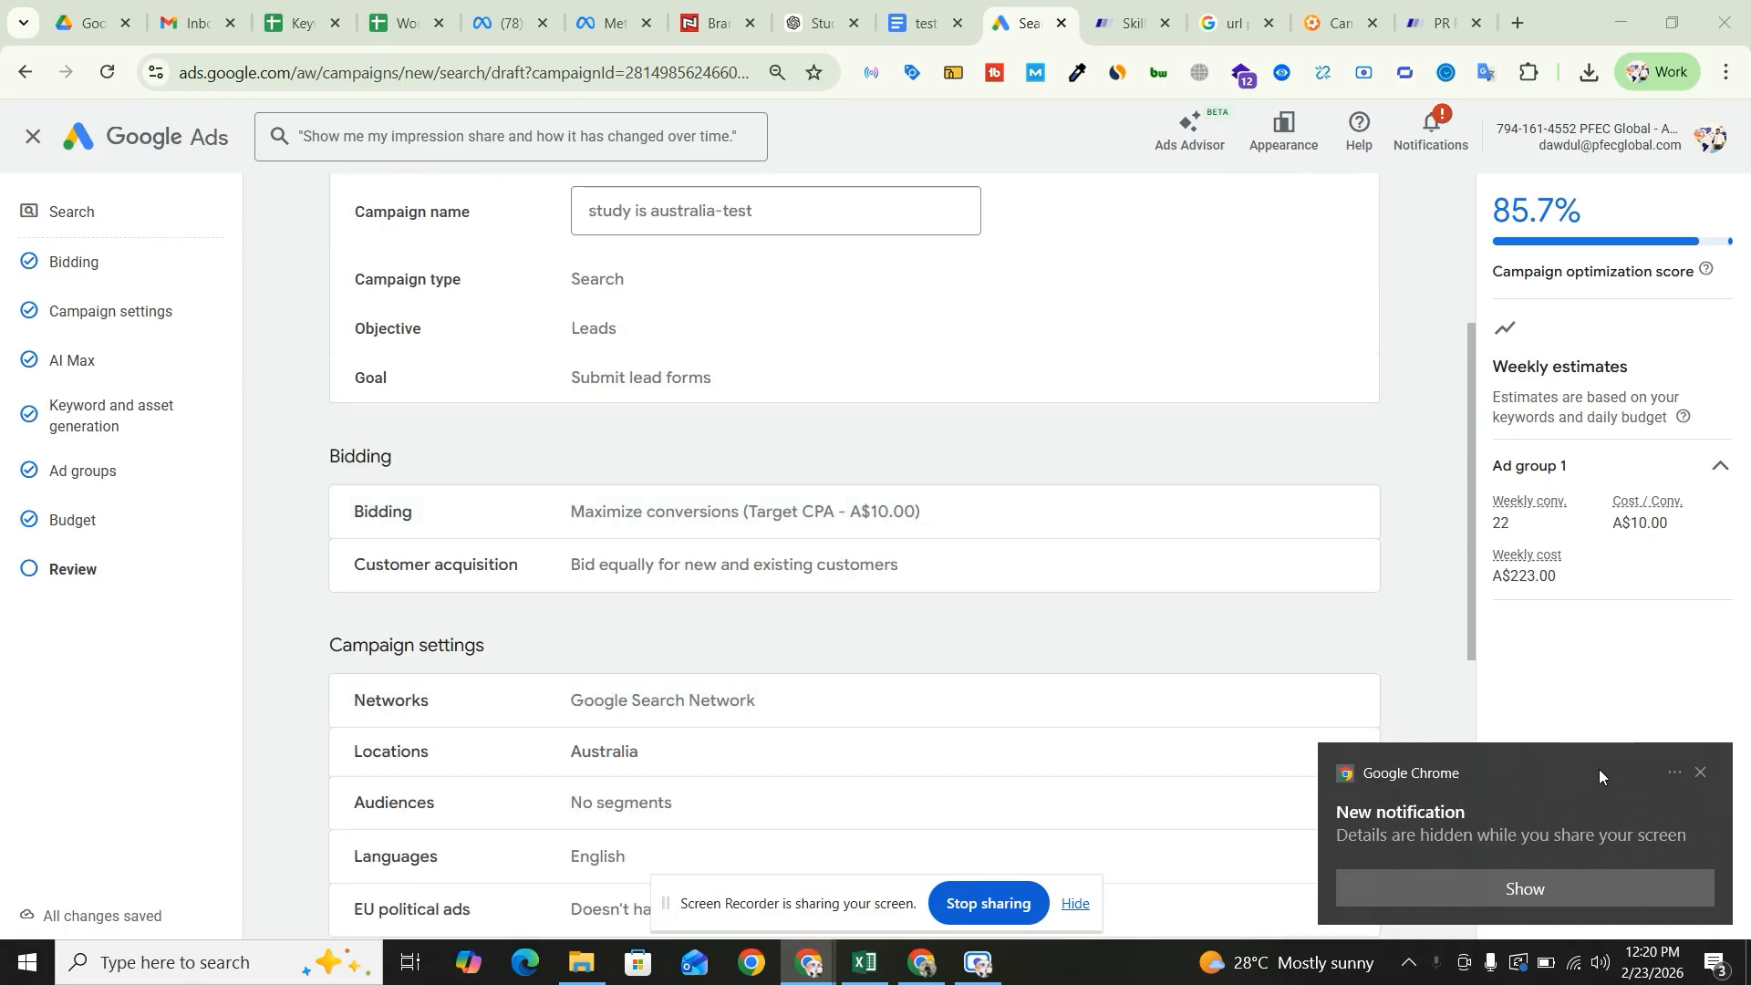
{"action": "left_click", "coordinate": [1702, 774]}
{"action": "scroll", "coordinate": [1044, 692], "scroll_direction": "down", "scroll_amount": 6}
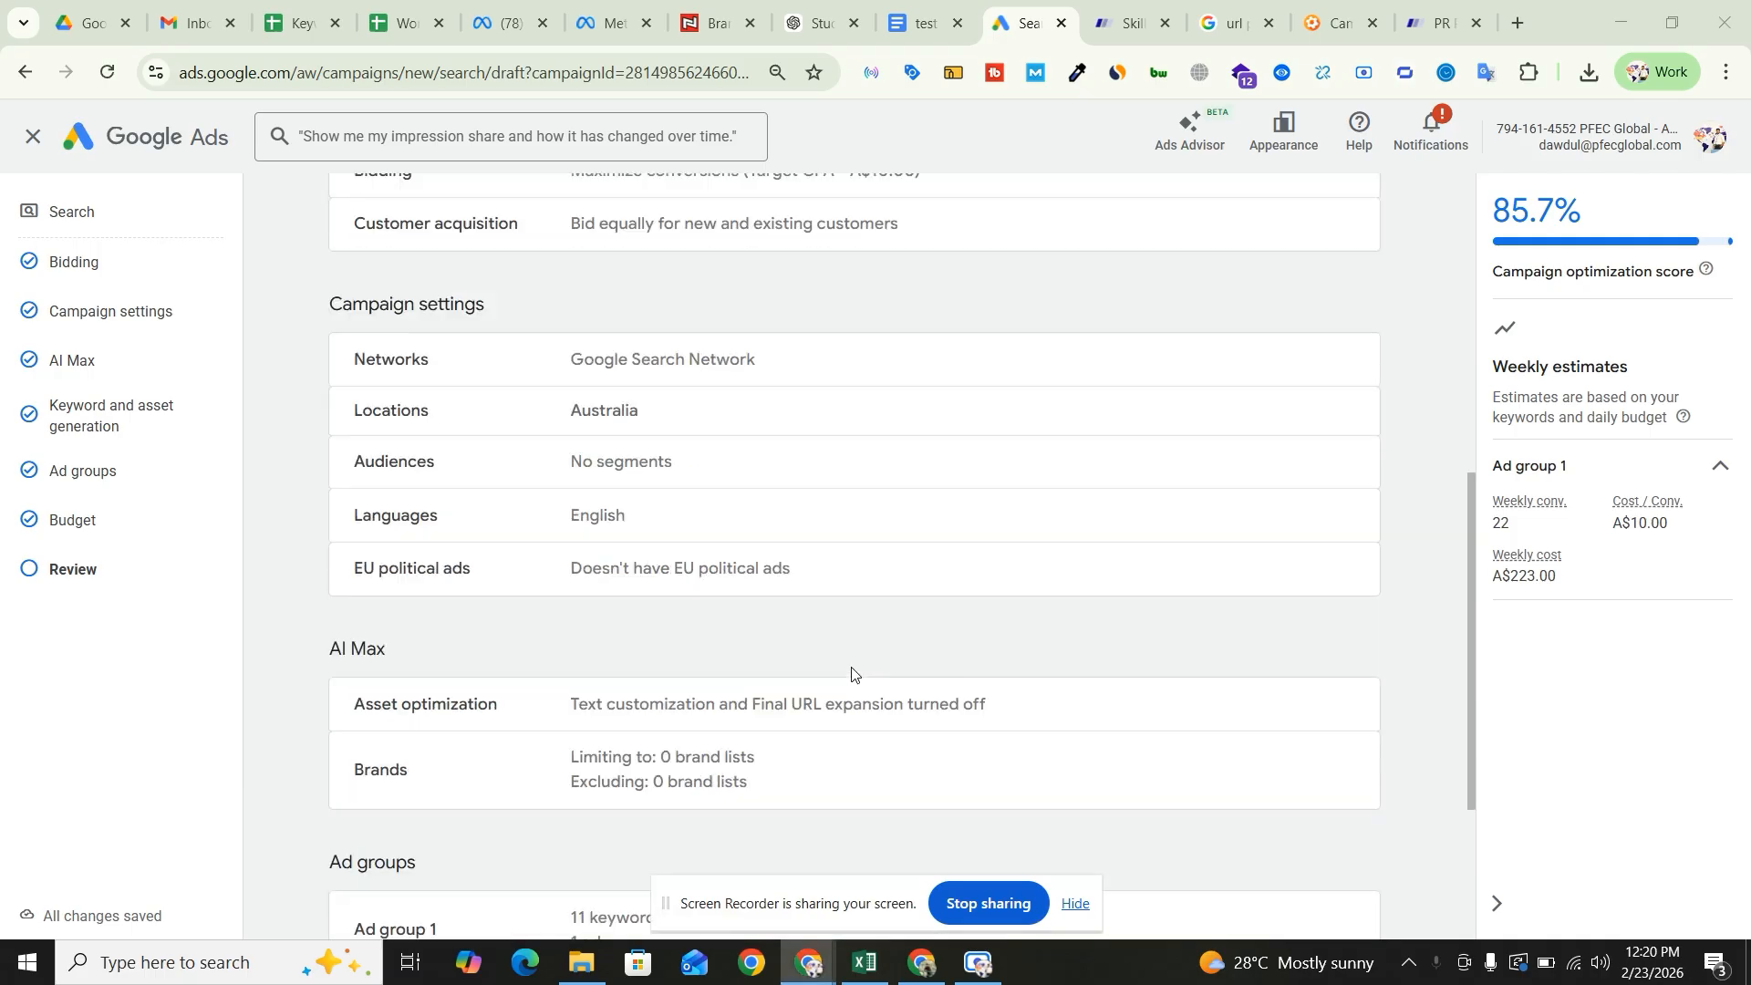
{"action": "scroll", "coordinate": [849, 675], "scroll_direction": "down", "scroll_amount": 1}
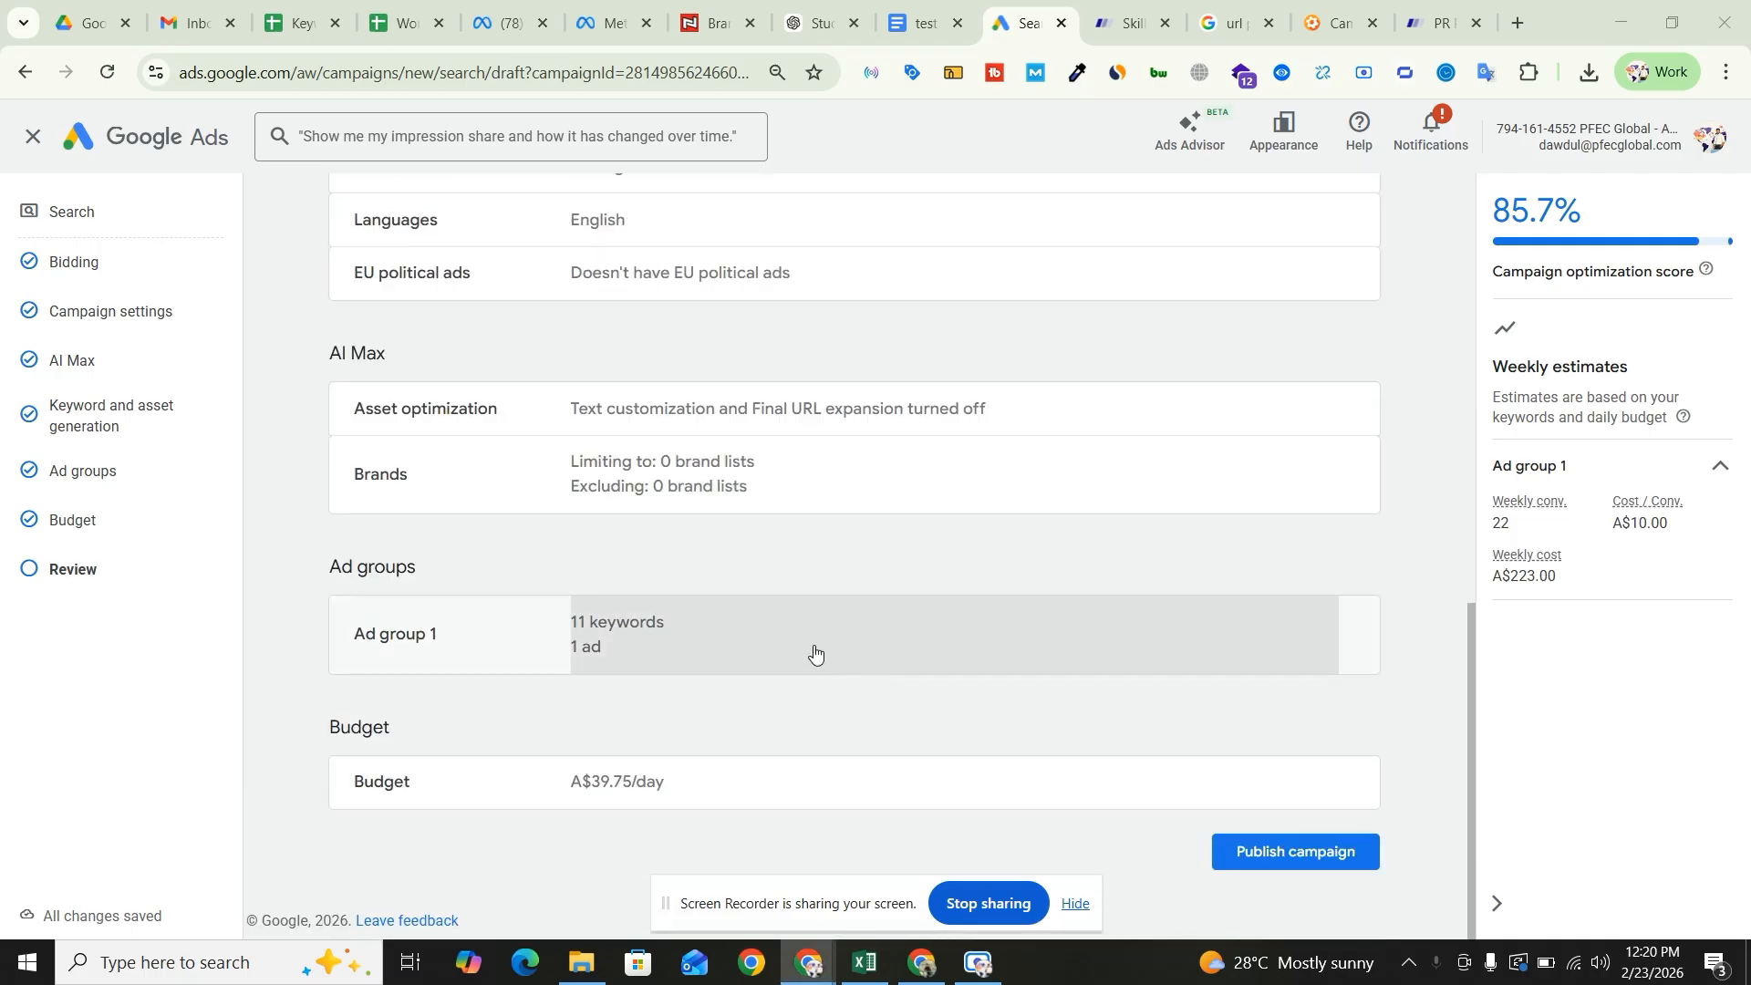
{"action": "scroll", "coordinate": [812, 644], "scroll_direction": "up", "scroll_amount": 4}
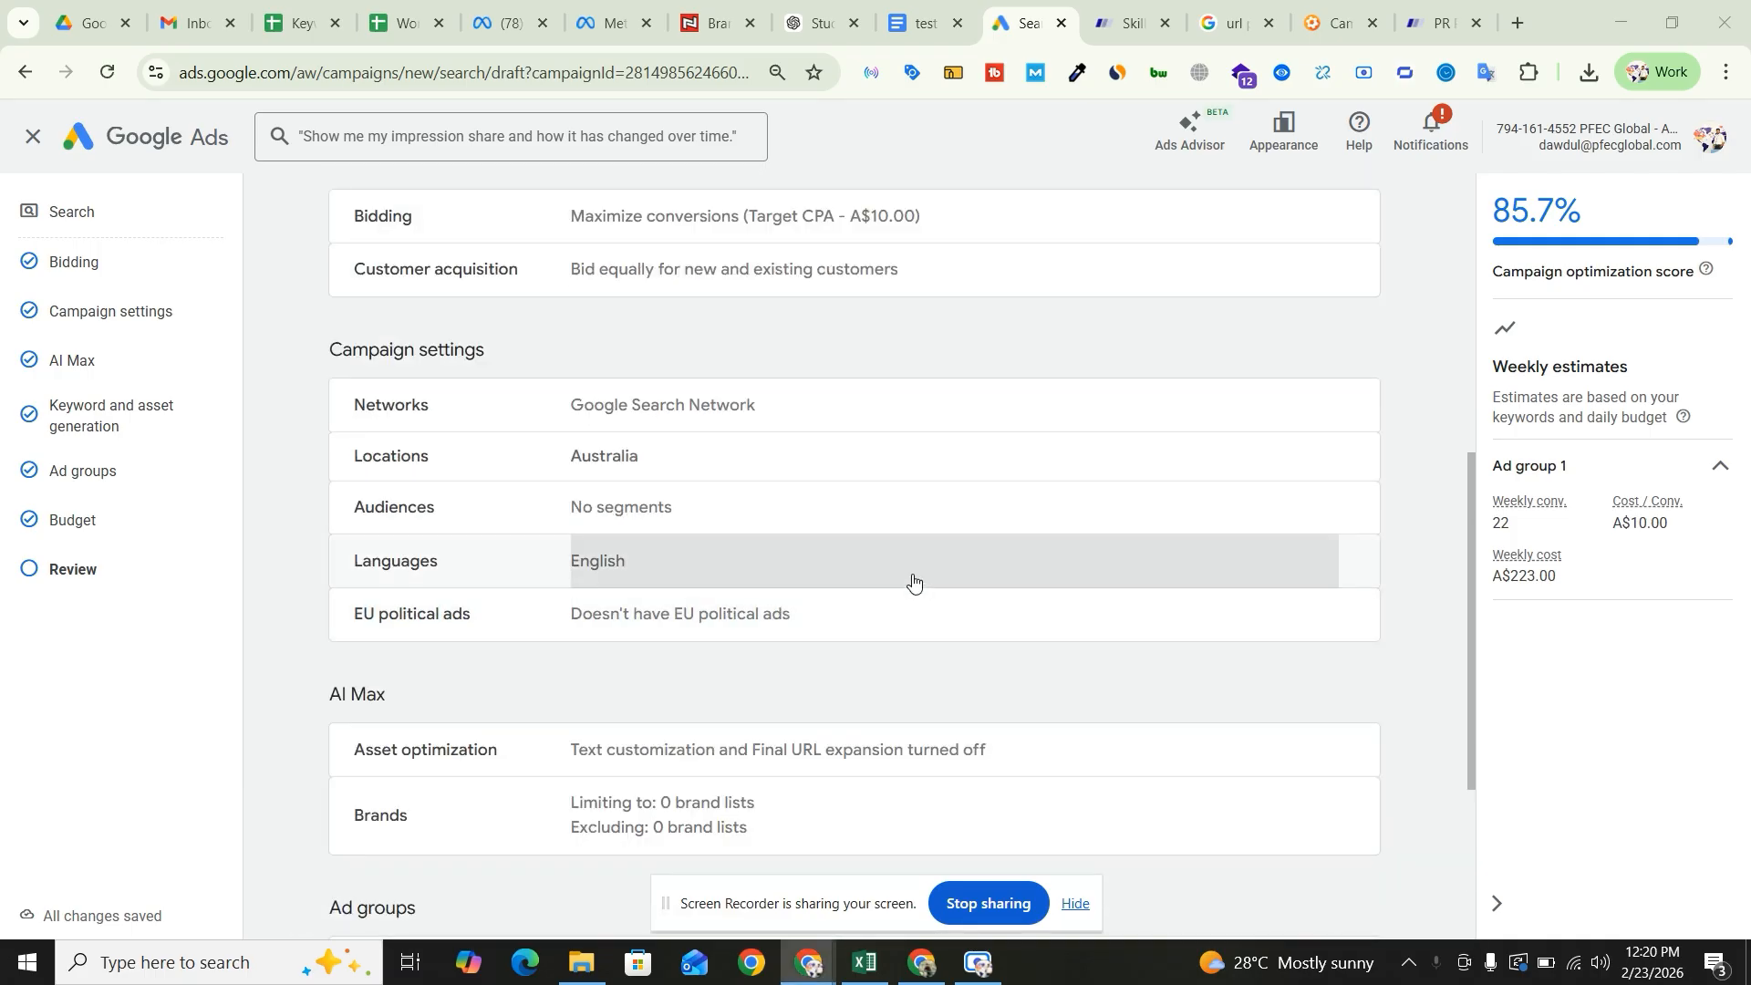
{"action": "scroll", "coordinate": [860, 602], "scroll_direction": "up", "scroll_amount": 1}
{"action": "scroll", "coordinate": [845, 534], "scroll_direction": "up", "scroll_amount": 3}
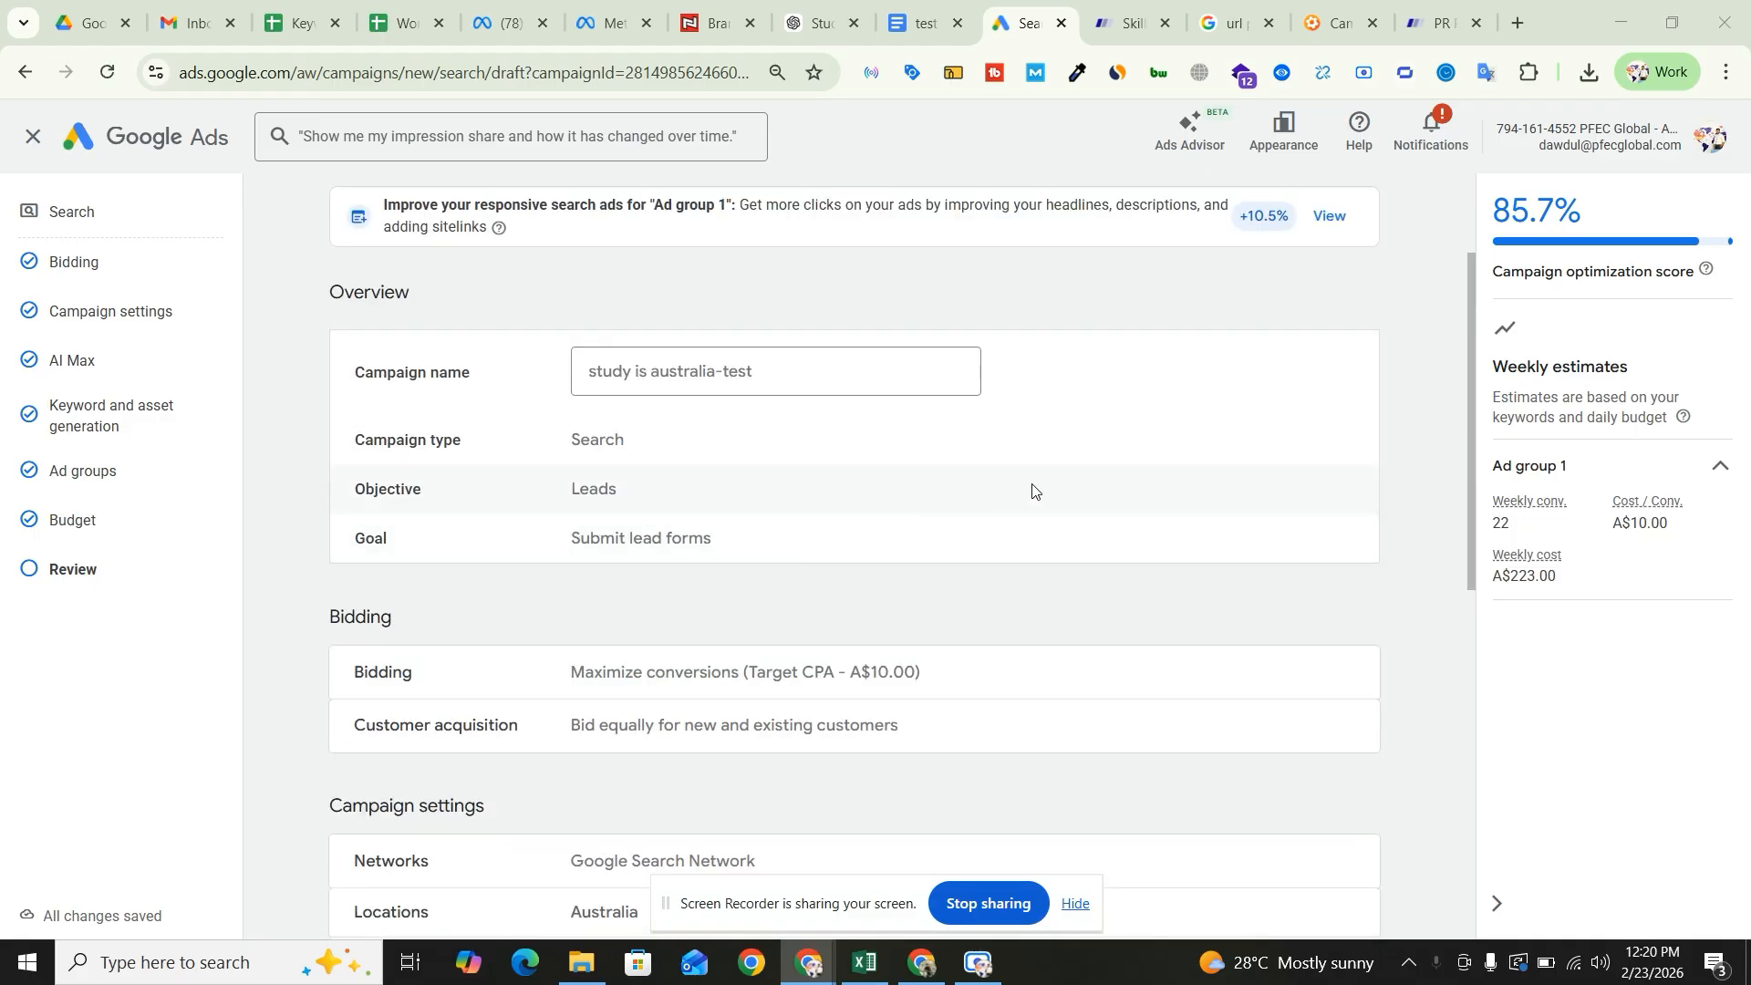
{"action": "scroll", "coordinate": [1110, 708], "scroll_direction": "up", "scroll_amount": 2}
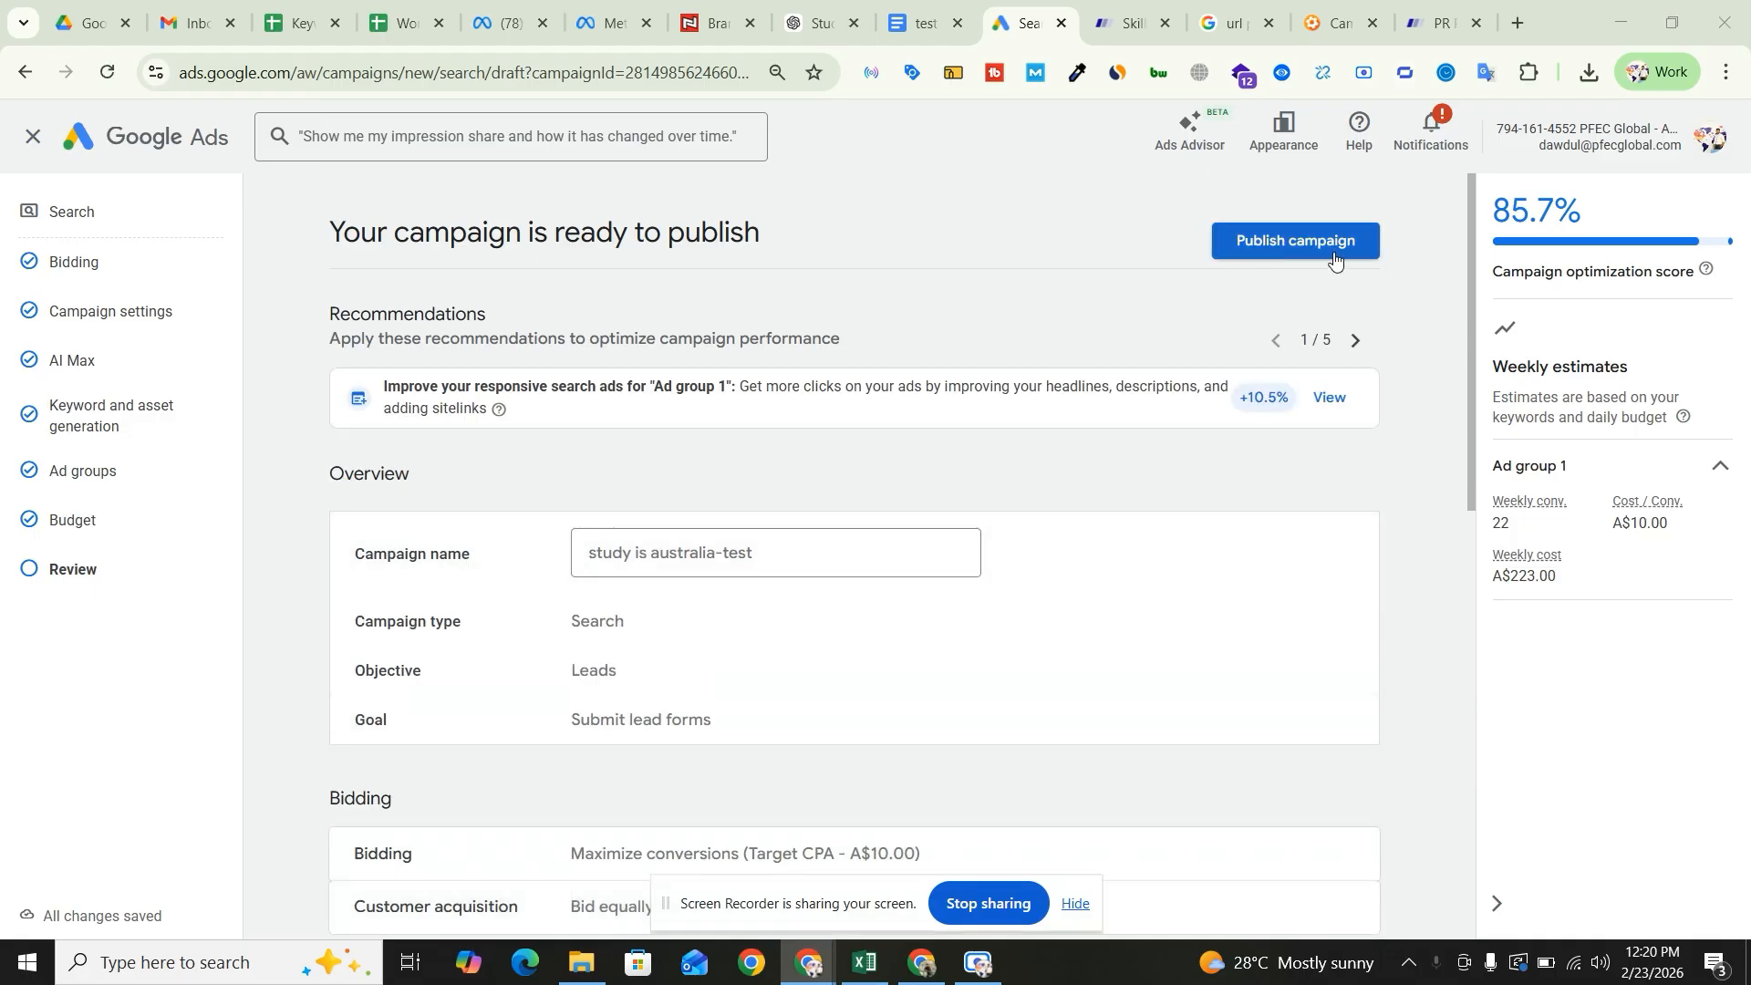
{"action": "scroll", "coordinate": [1110, 767], "scroll_direction": "down", "scroll_amount": 9}
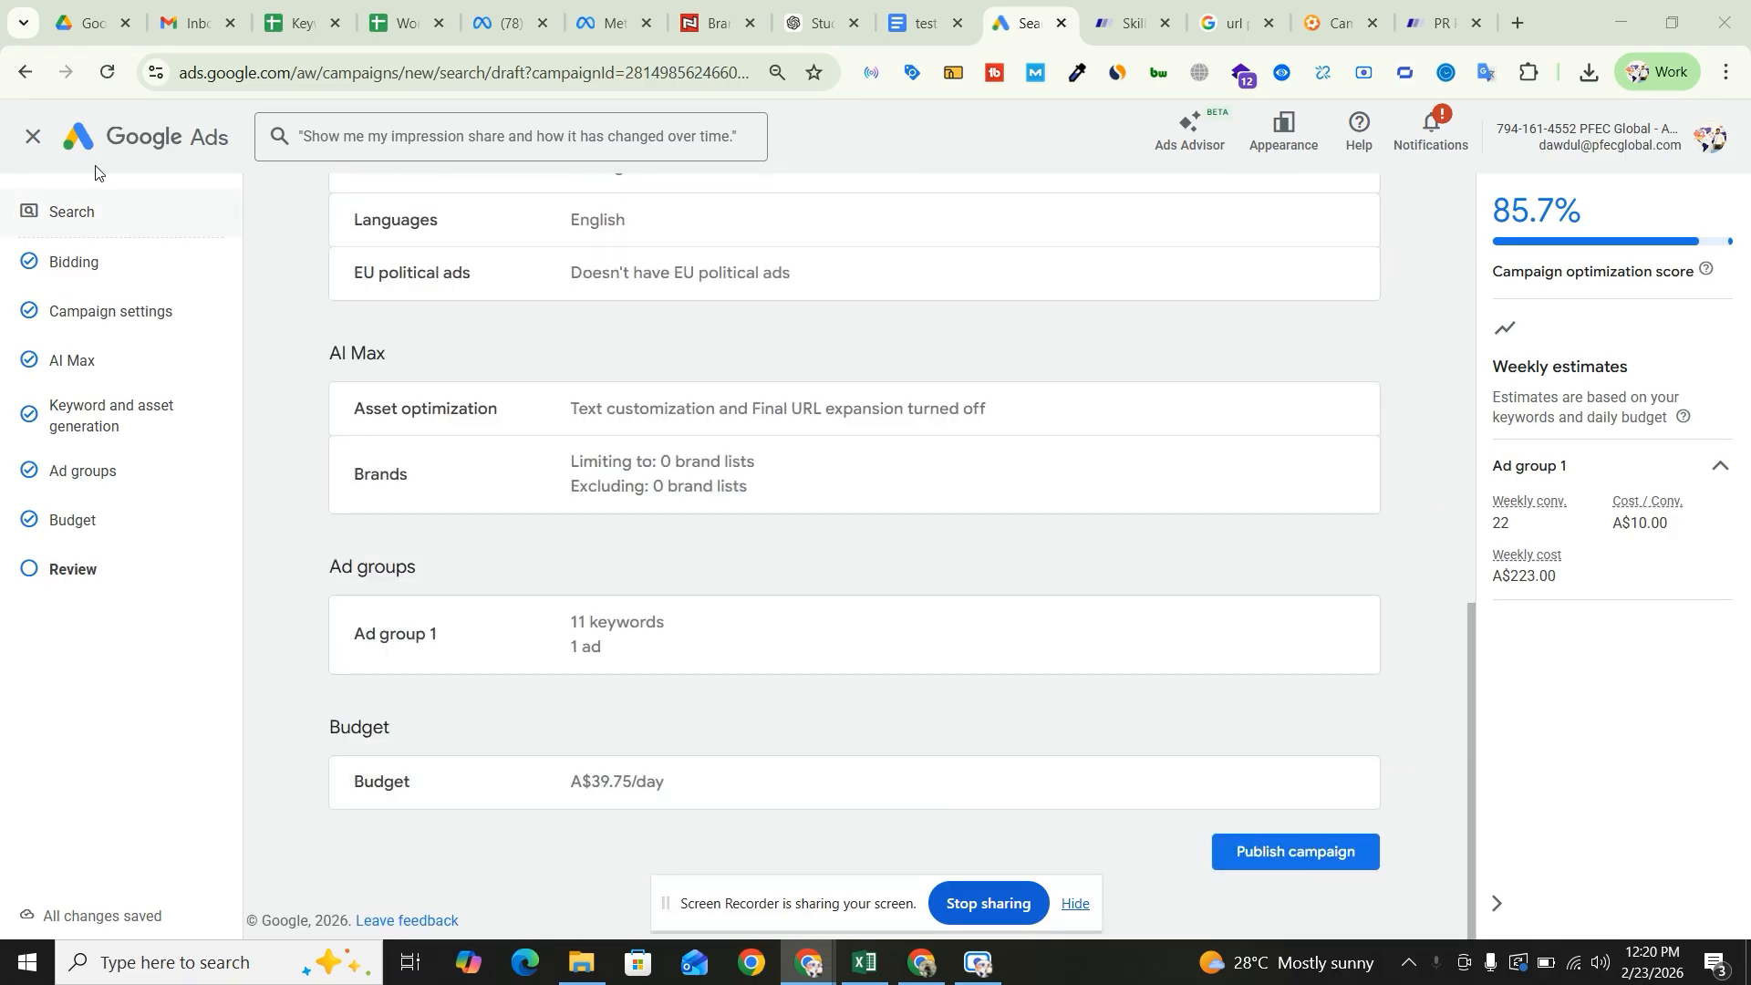
- Exit the campaign setup, saving the campaign as a draft instead of publishing it
{"action": "left_click", "coordinate": [33, 137]}
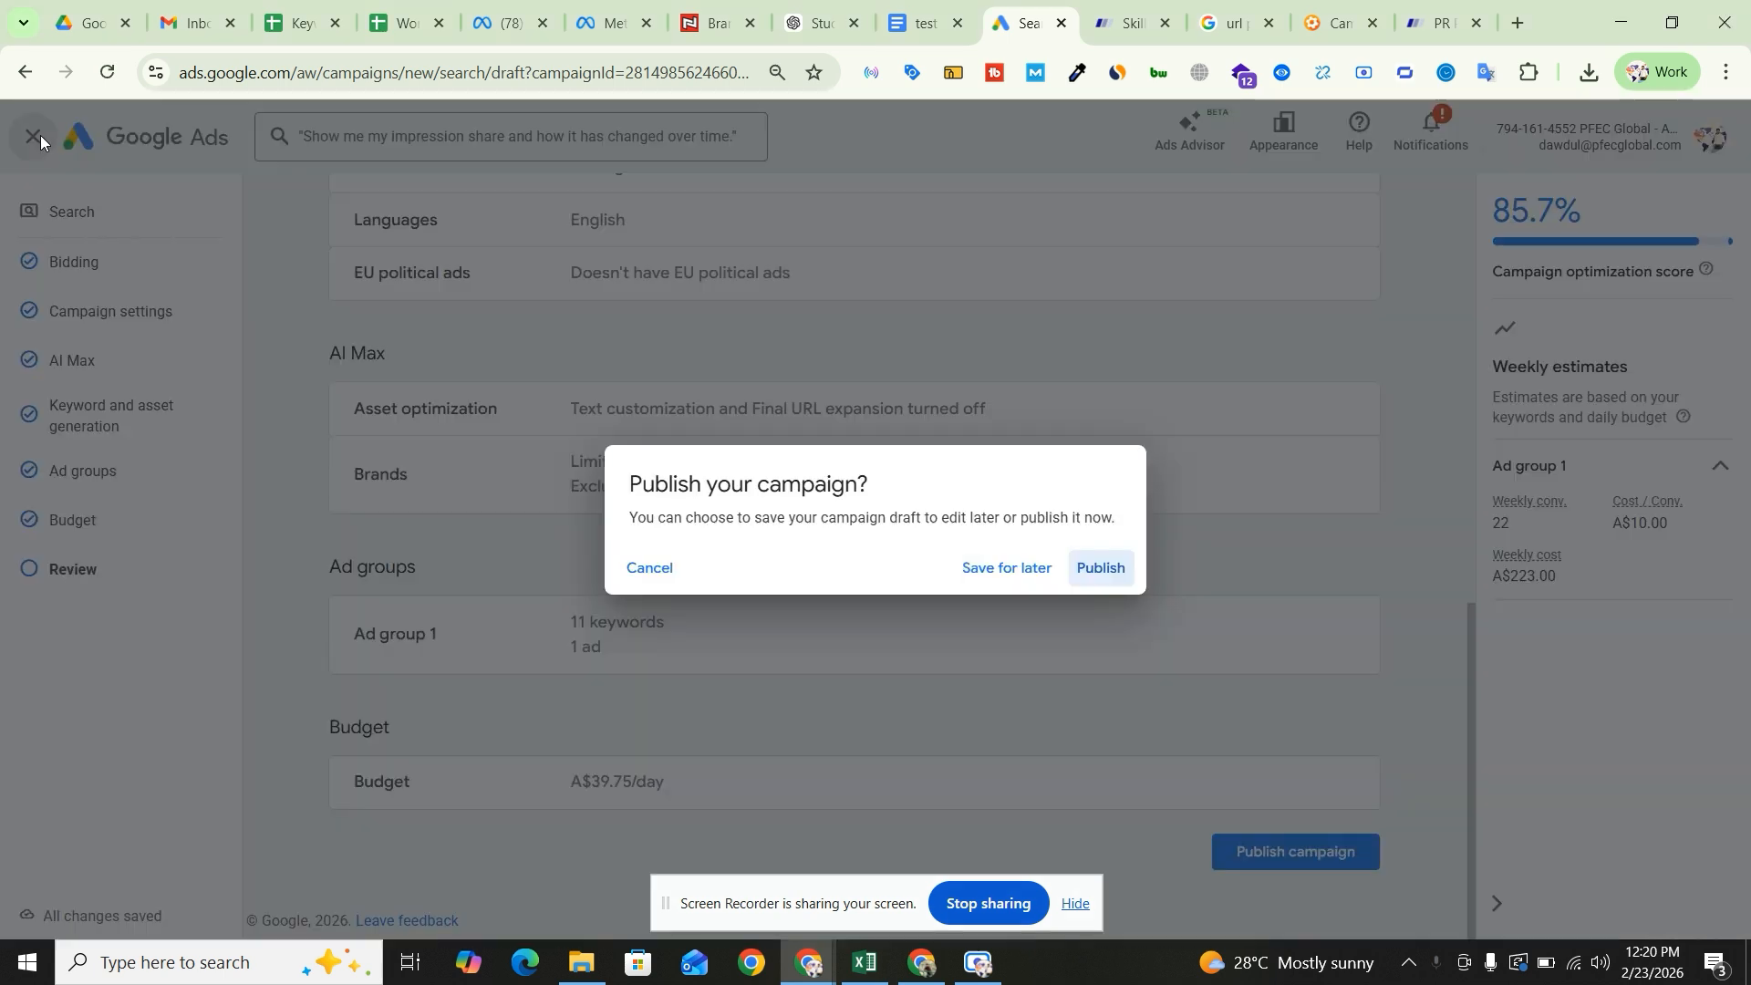
{"action": "left_click", "coordinate": [995, 567]}
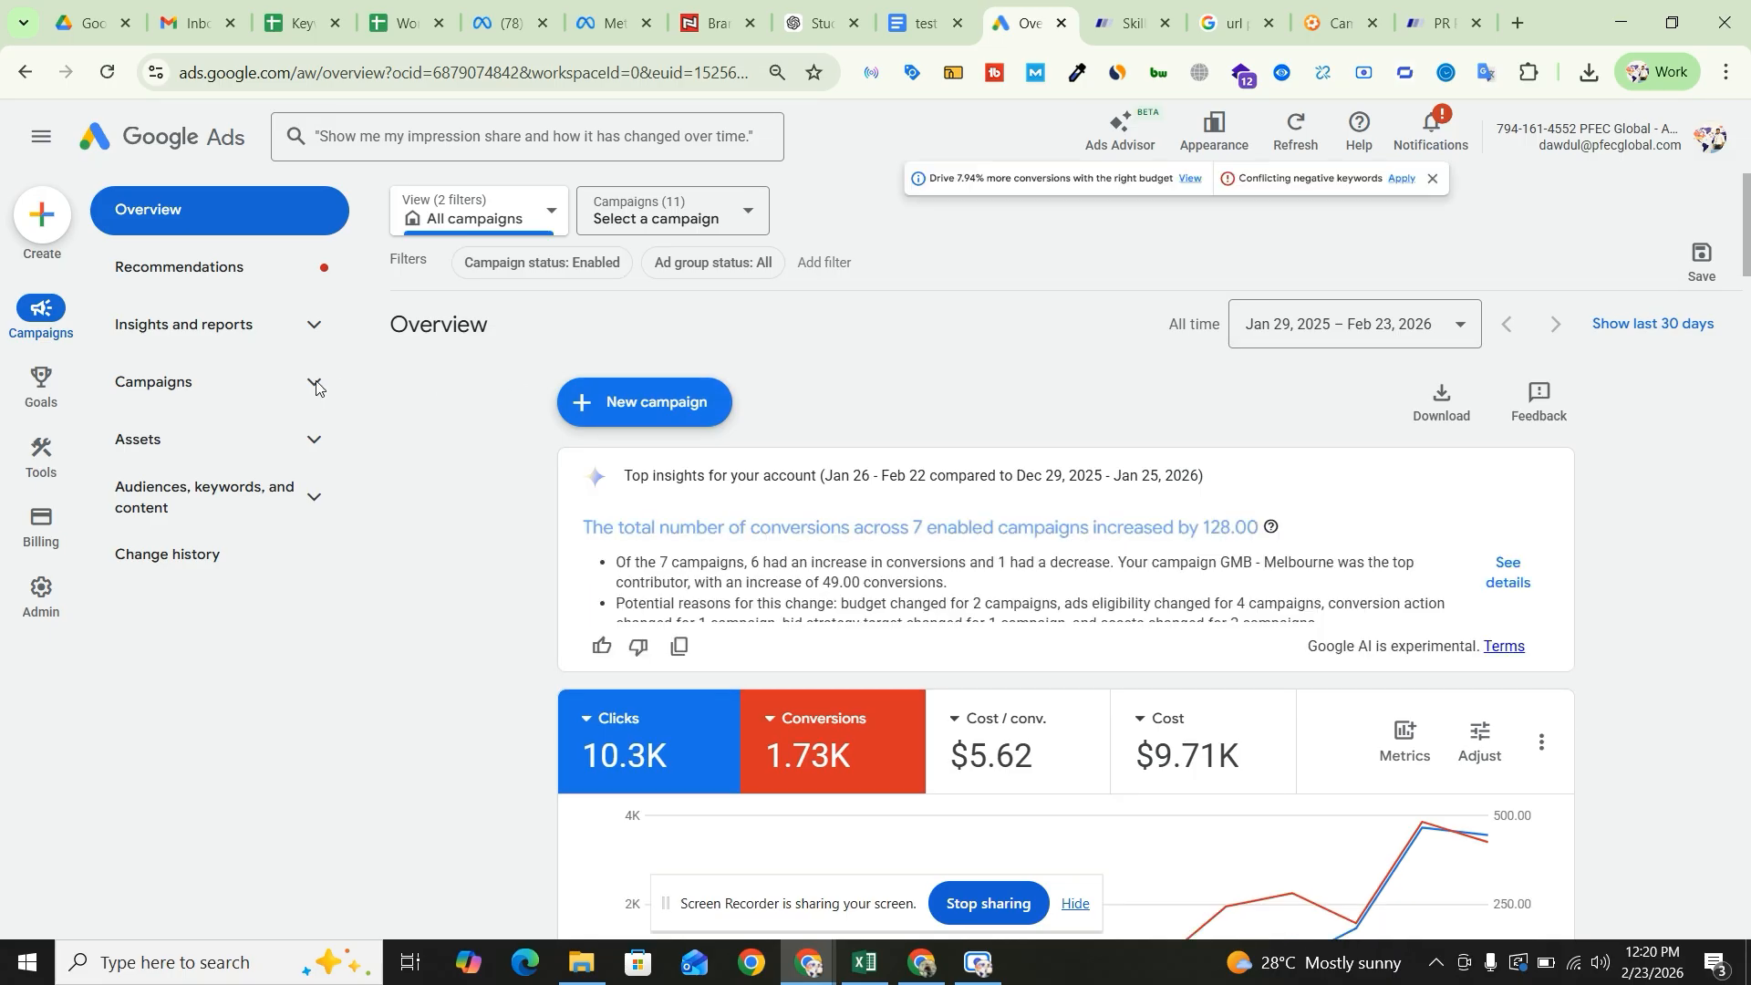
- Open the account's campaigns list and examine the campaigns' budgets, statuses, bid strategies and conversion columns
{"action": "left_click", "coordinate": [204, 384]}
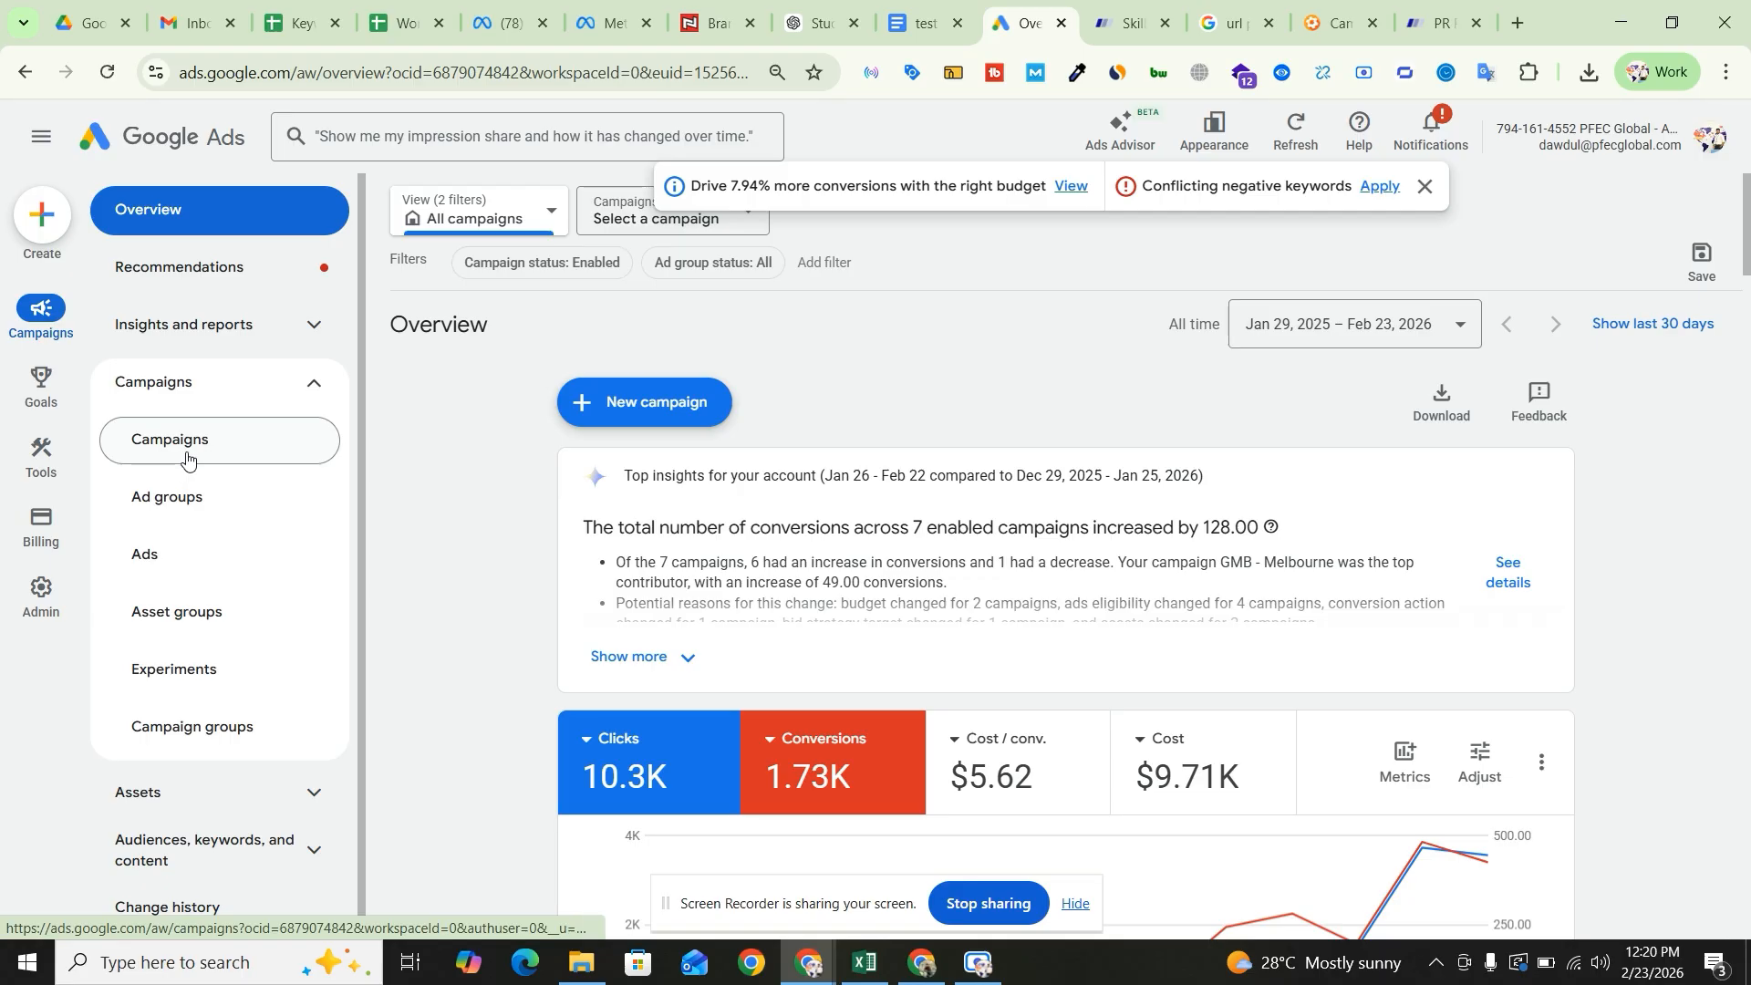
{"action": "mouse_move", "coordinate": [44, 398]}
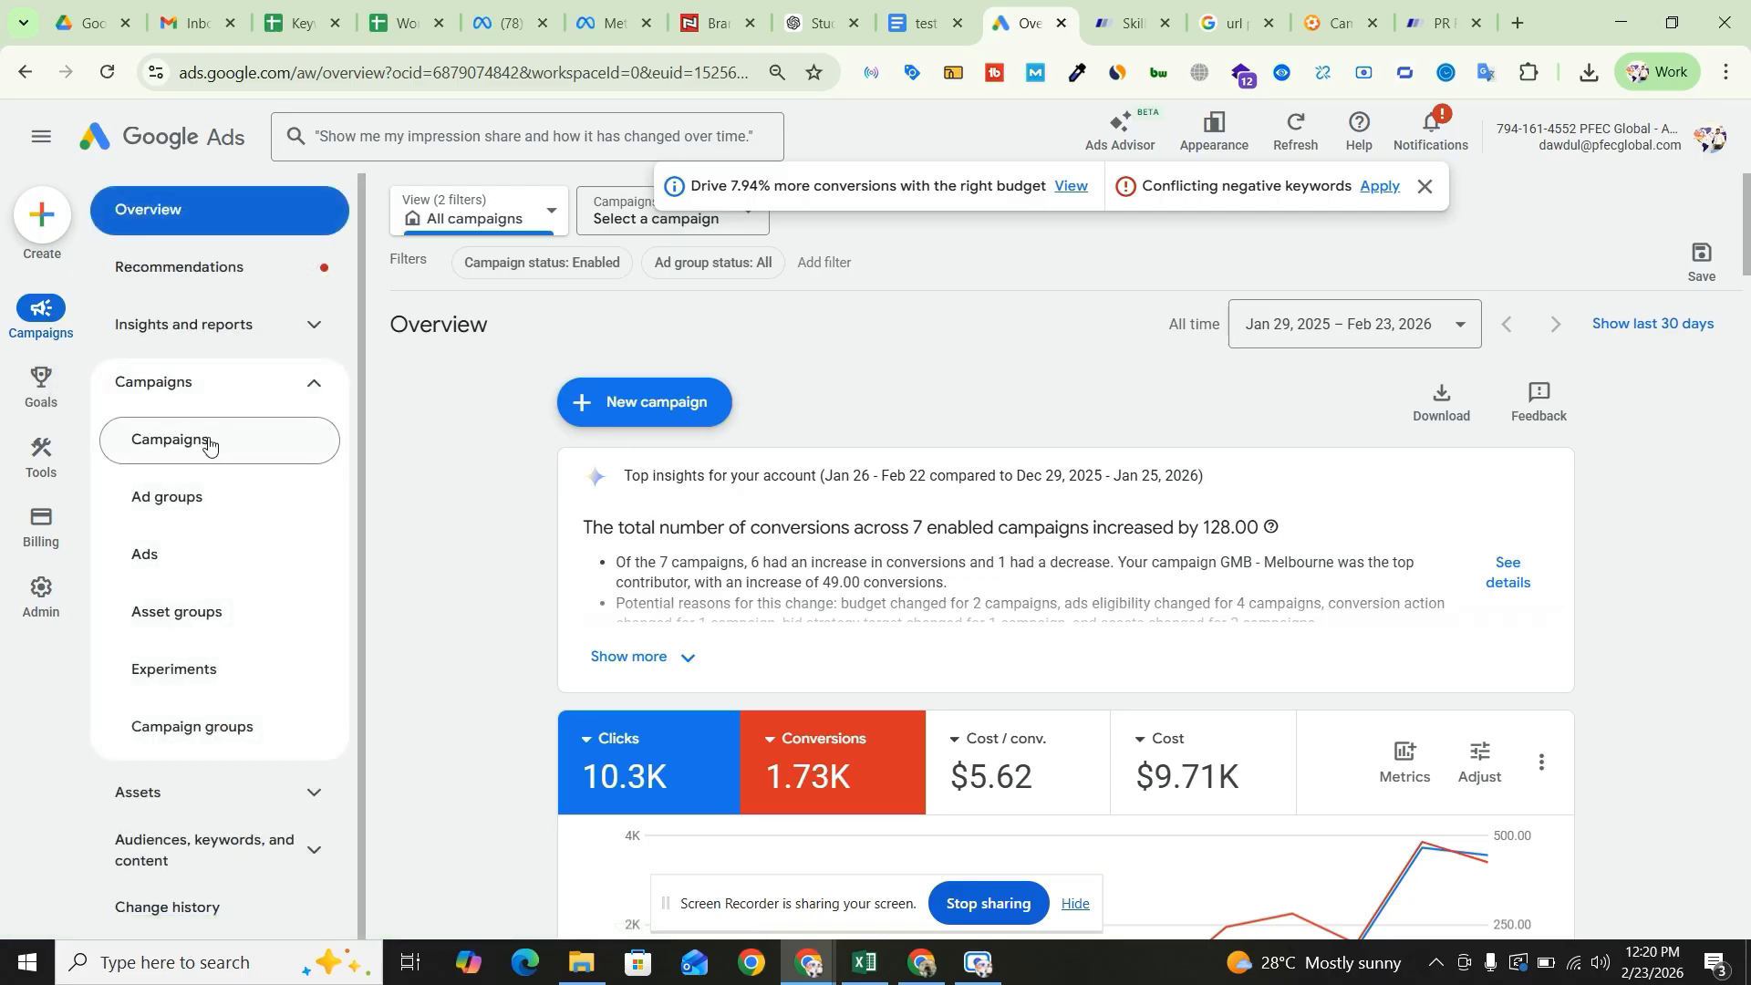
{"action": "left_click", "coordinate": [208, 441]}
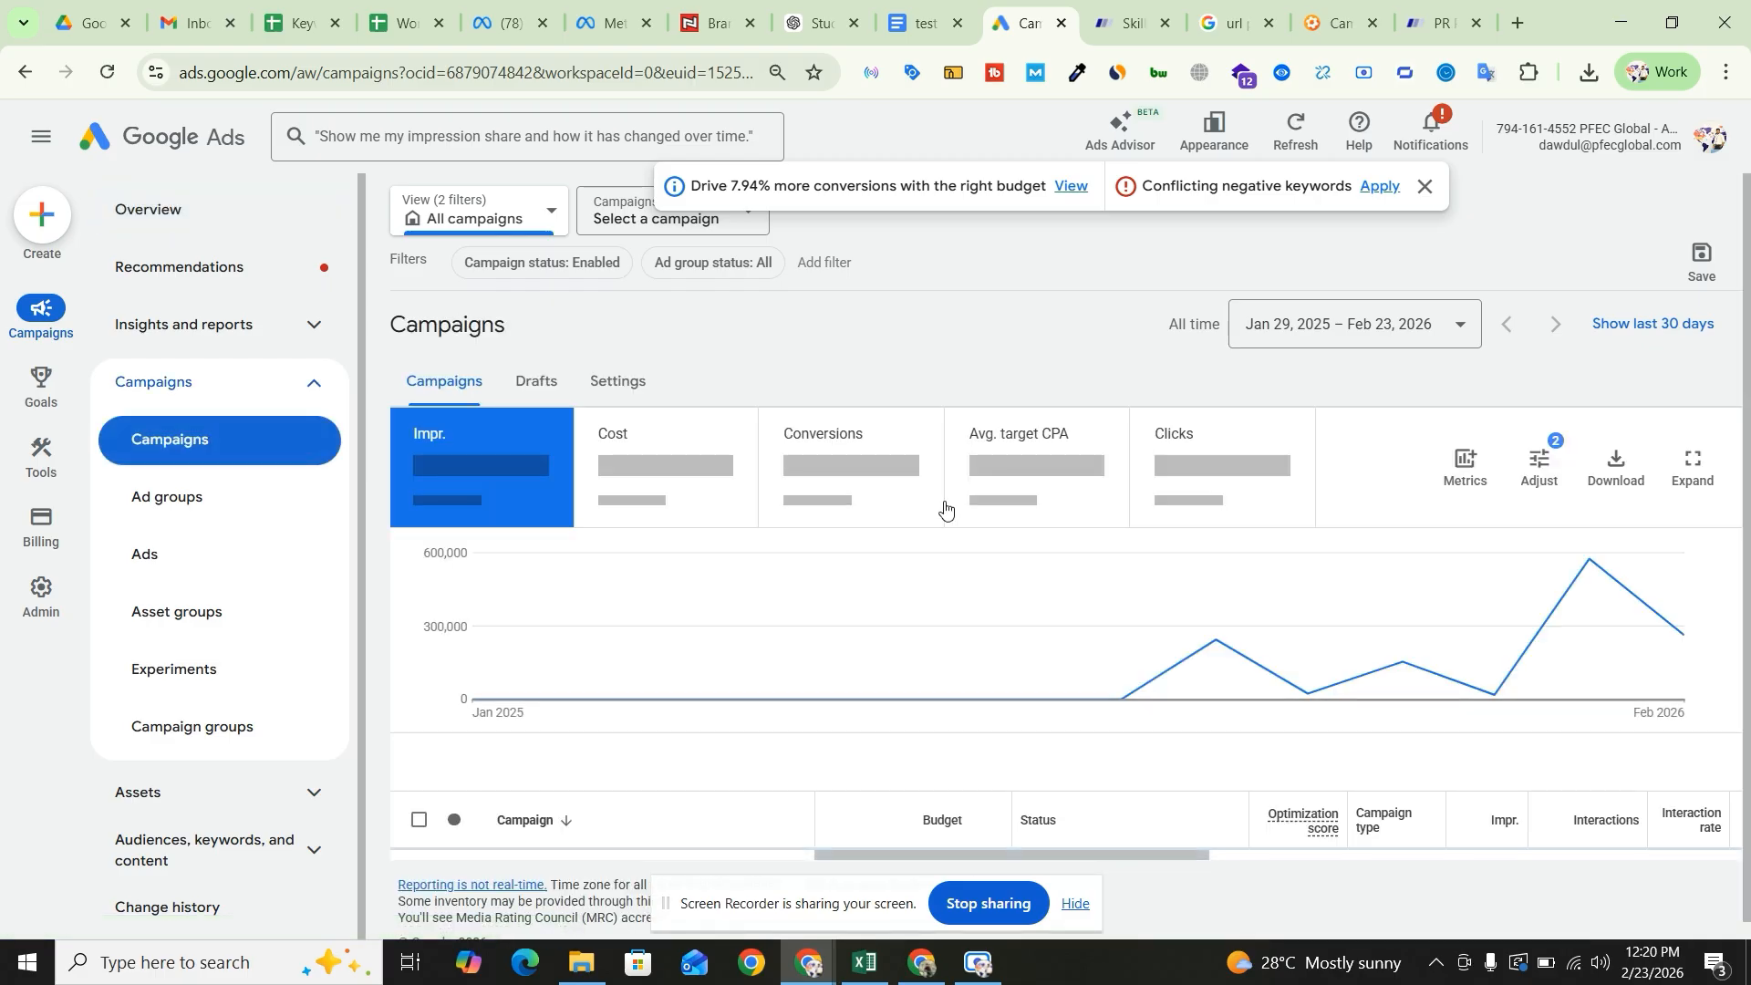
{"action": "scroll", "coordinate": [942, 506], "scroll_direction": "down", "scroll_amount": 5}
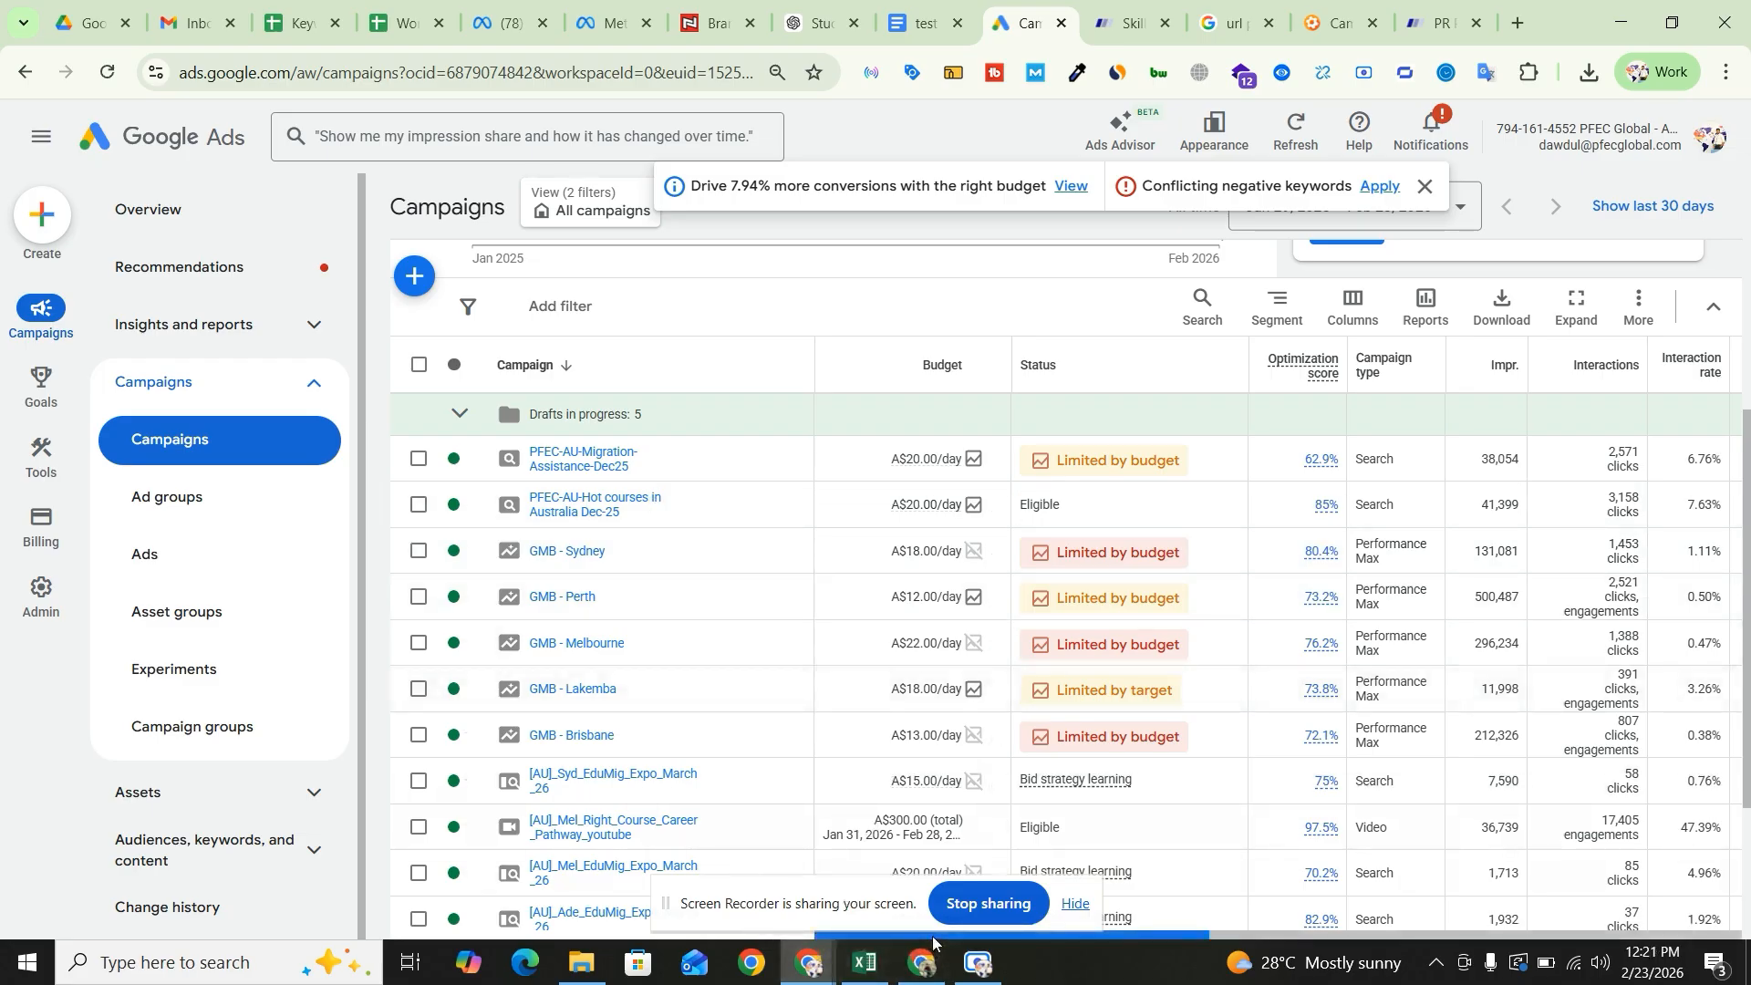
{"action": "left_click_drag", "start_coordinate": [932, 942], "coordinate": [1465, 940]}
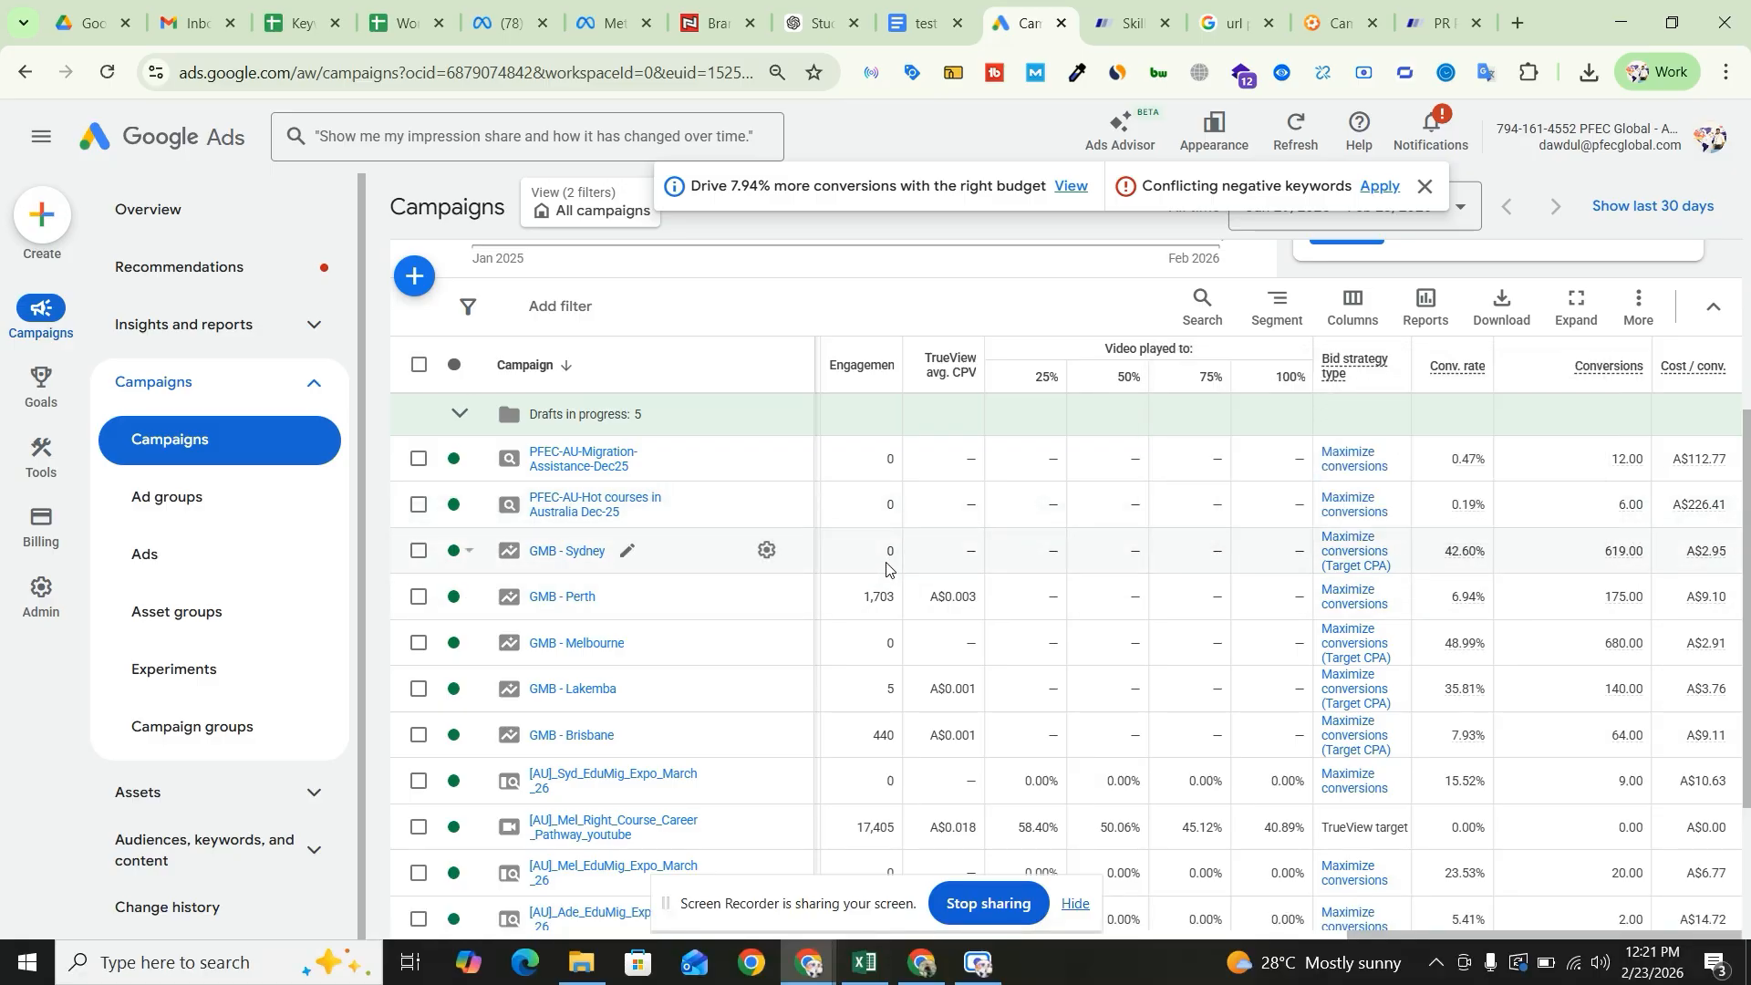
{"action": "scroll", "coordinate": [939, 656], "scroll_direction": "up", "scroll_amount": 5}
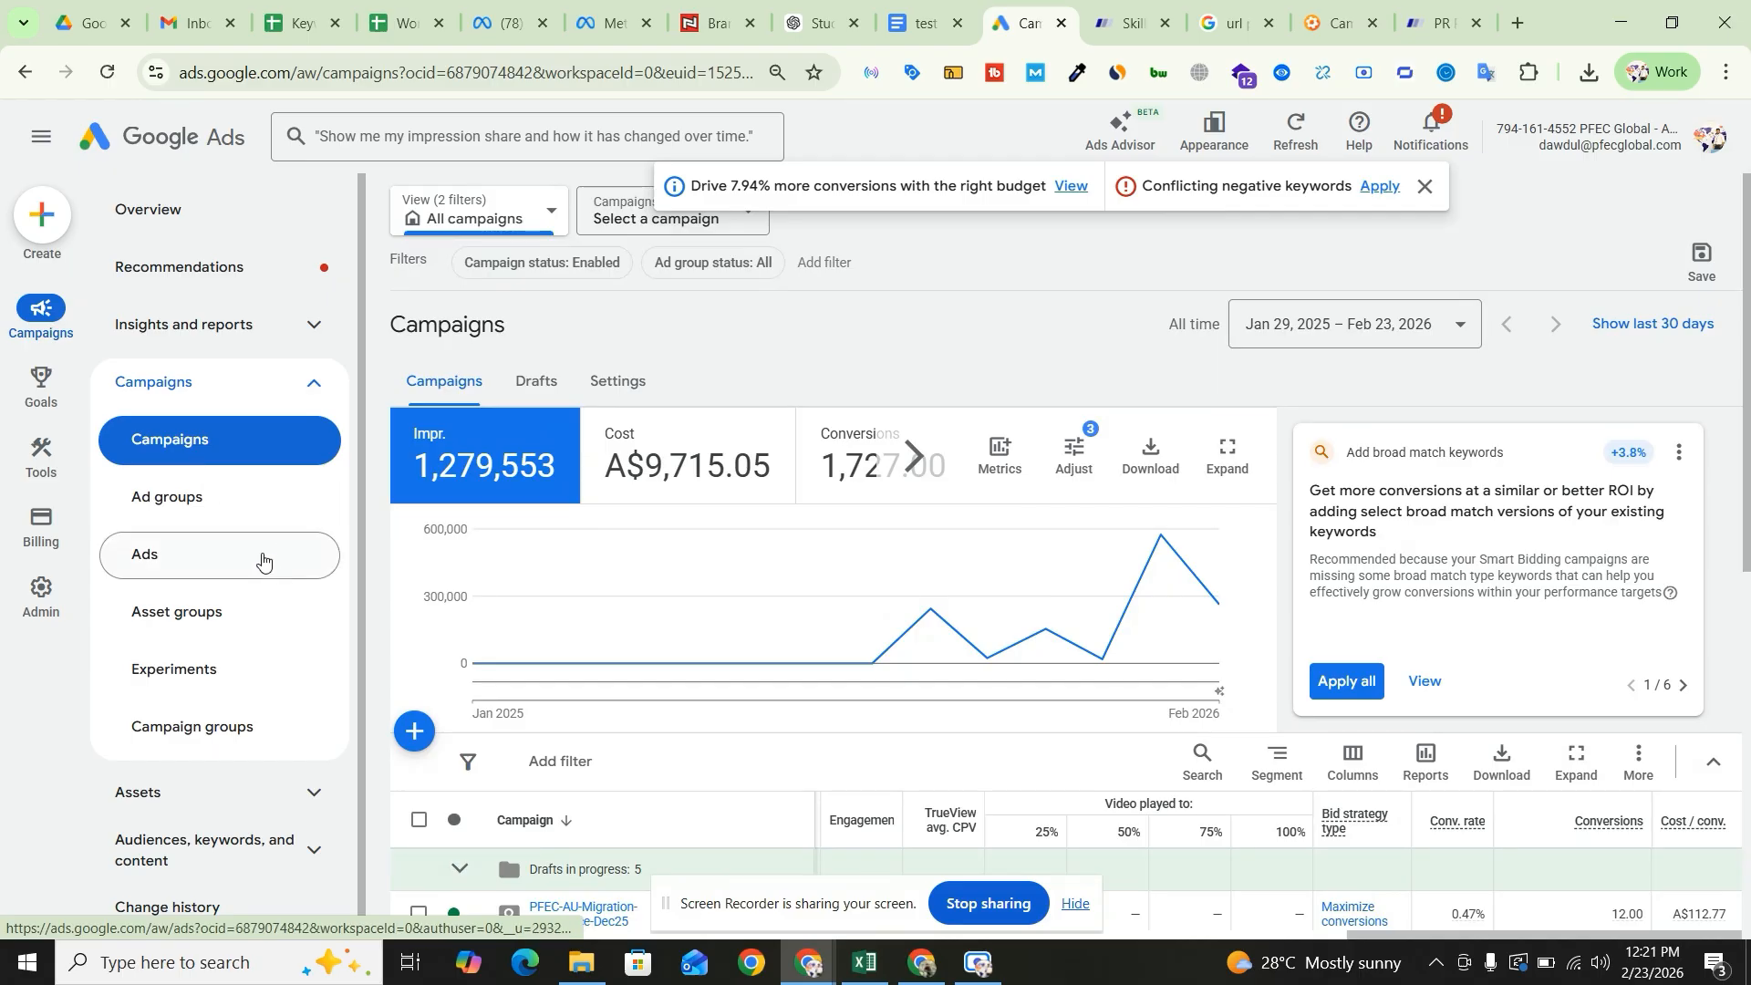
- Open the settings of the PFEC-AU-Migration-Assistance-Dec25 campaign from the campaigns list and examine its network options
{"action": "scroll", "coordinate": [821, 557], "scroll_direction": "down", "scroll_amount": 3}
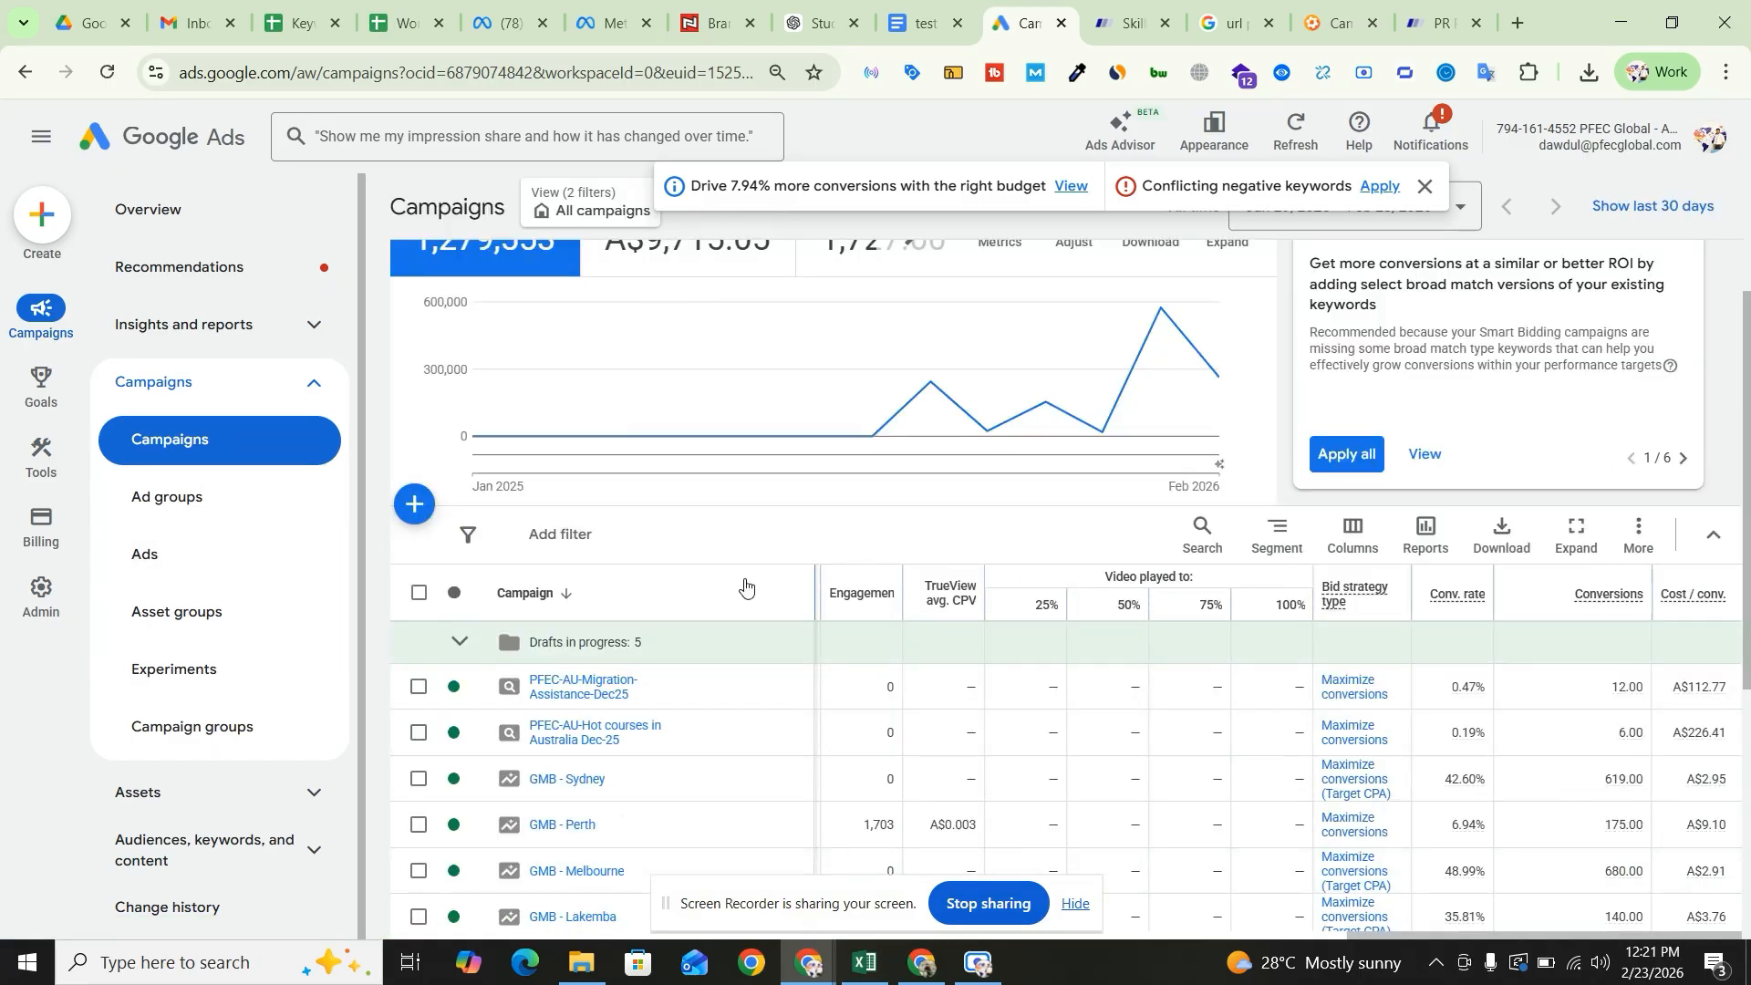
{"action": "scroll", "coordinate": [1113, 554], "scroll_direction": "down", "scroll_amount": 3}
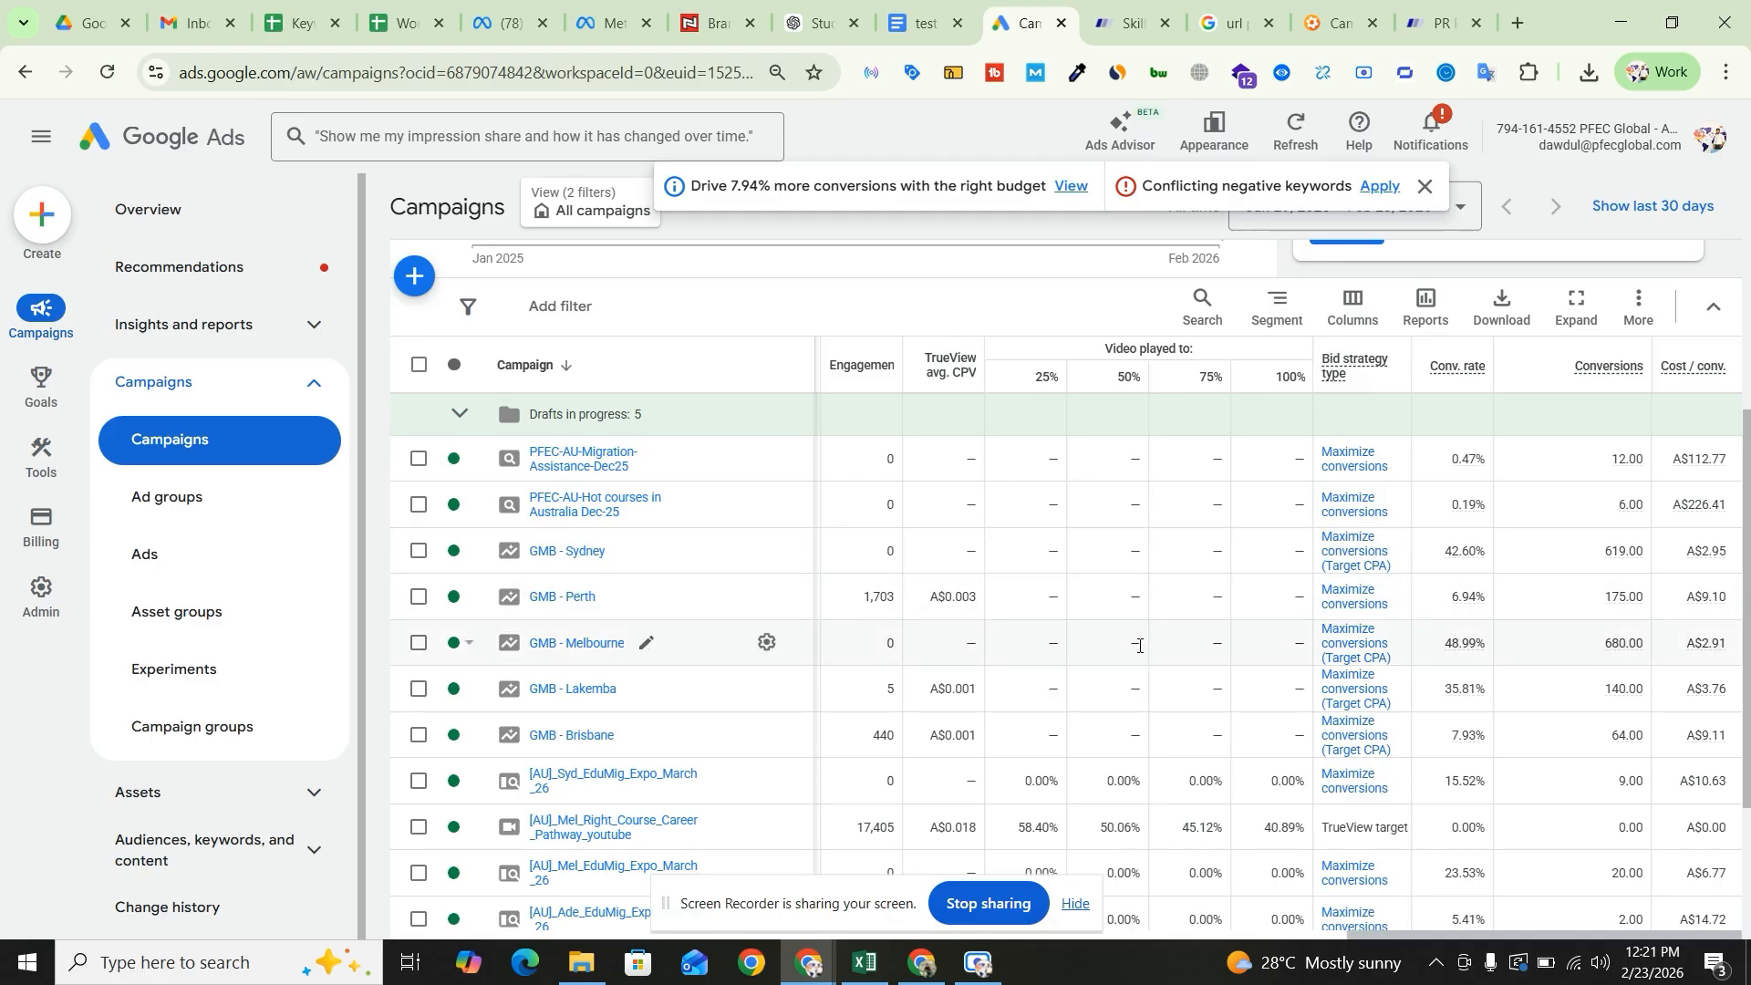
{"action": "scroll", "coordinate": [1154, 588], "scroll_direction": "up", "scroll_amount": 1}
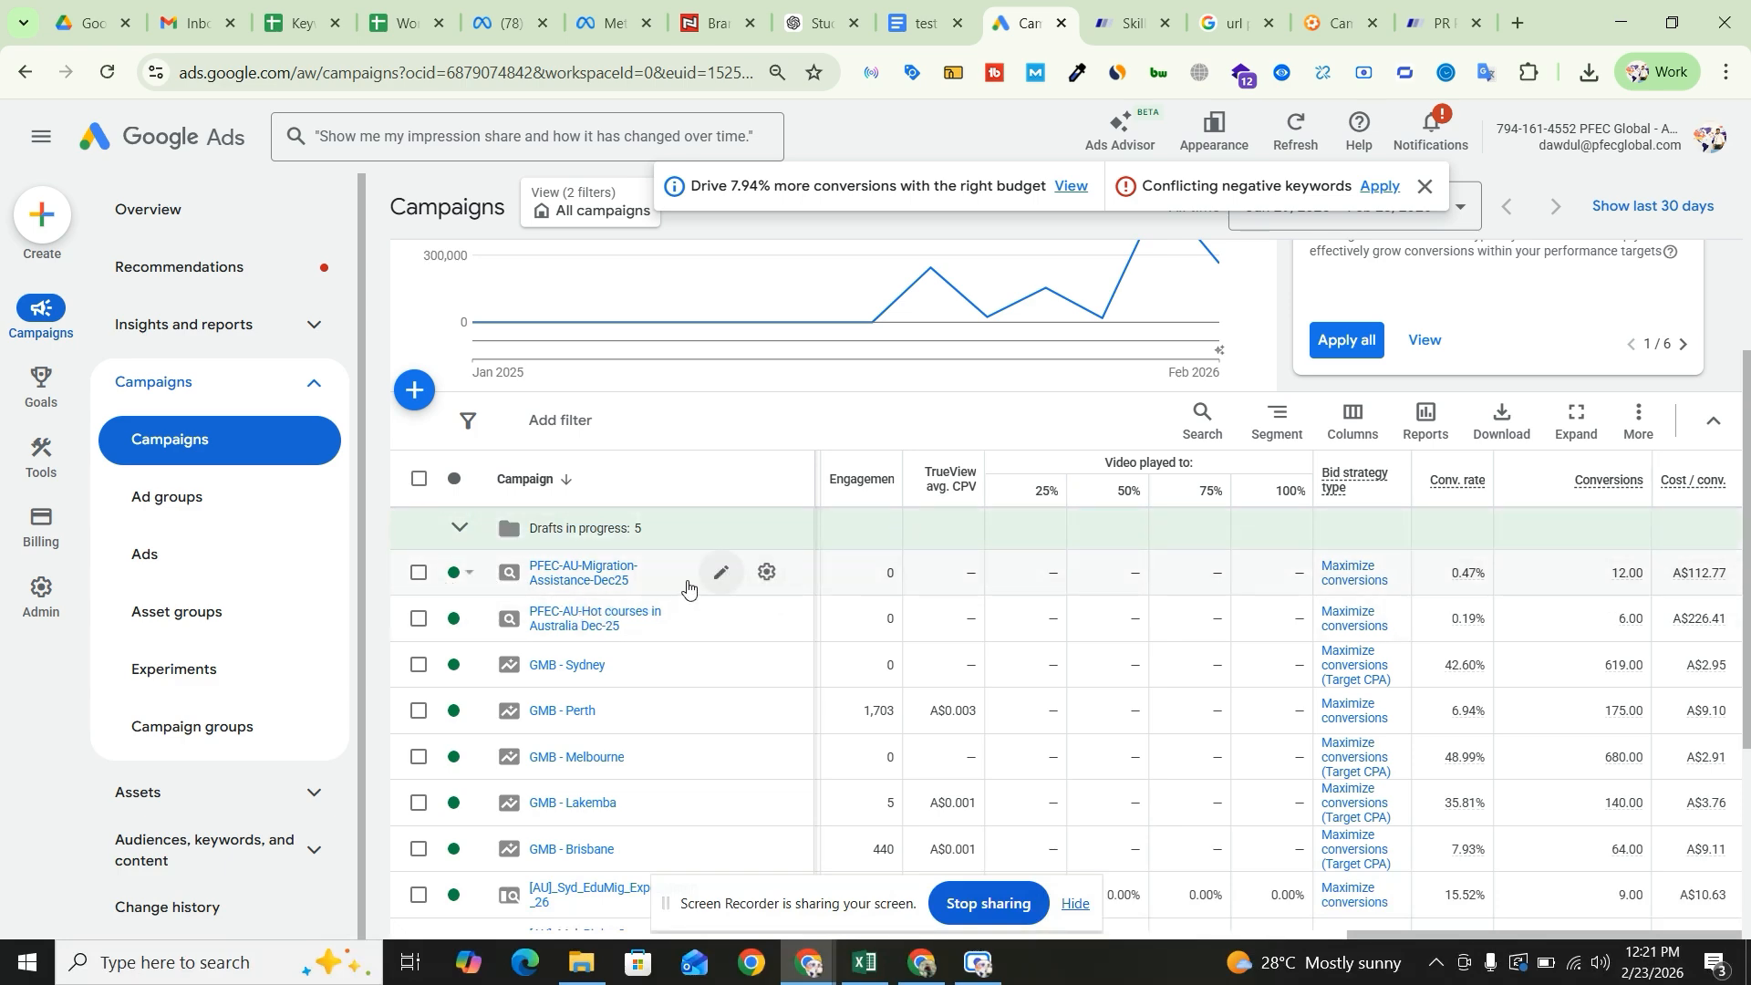
{"action": "left_click", "coordinate": [767, 575]}
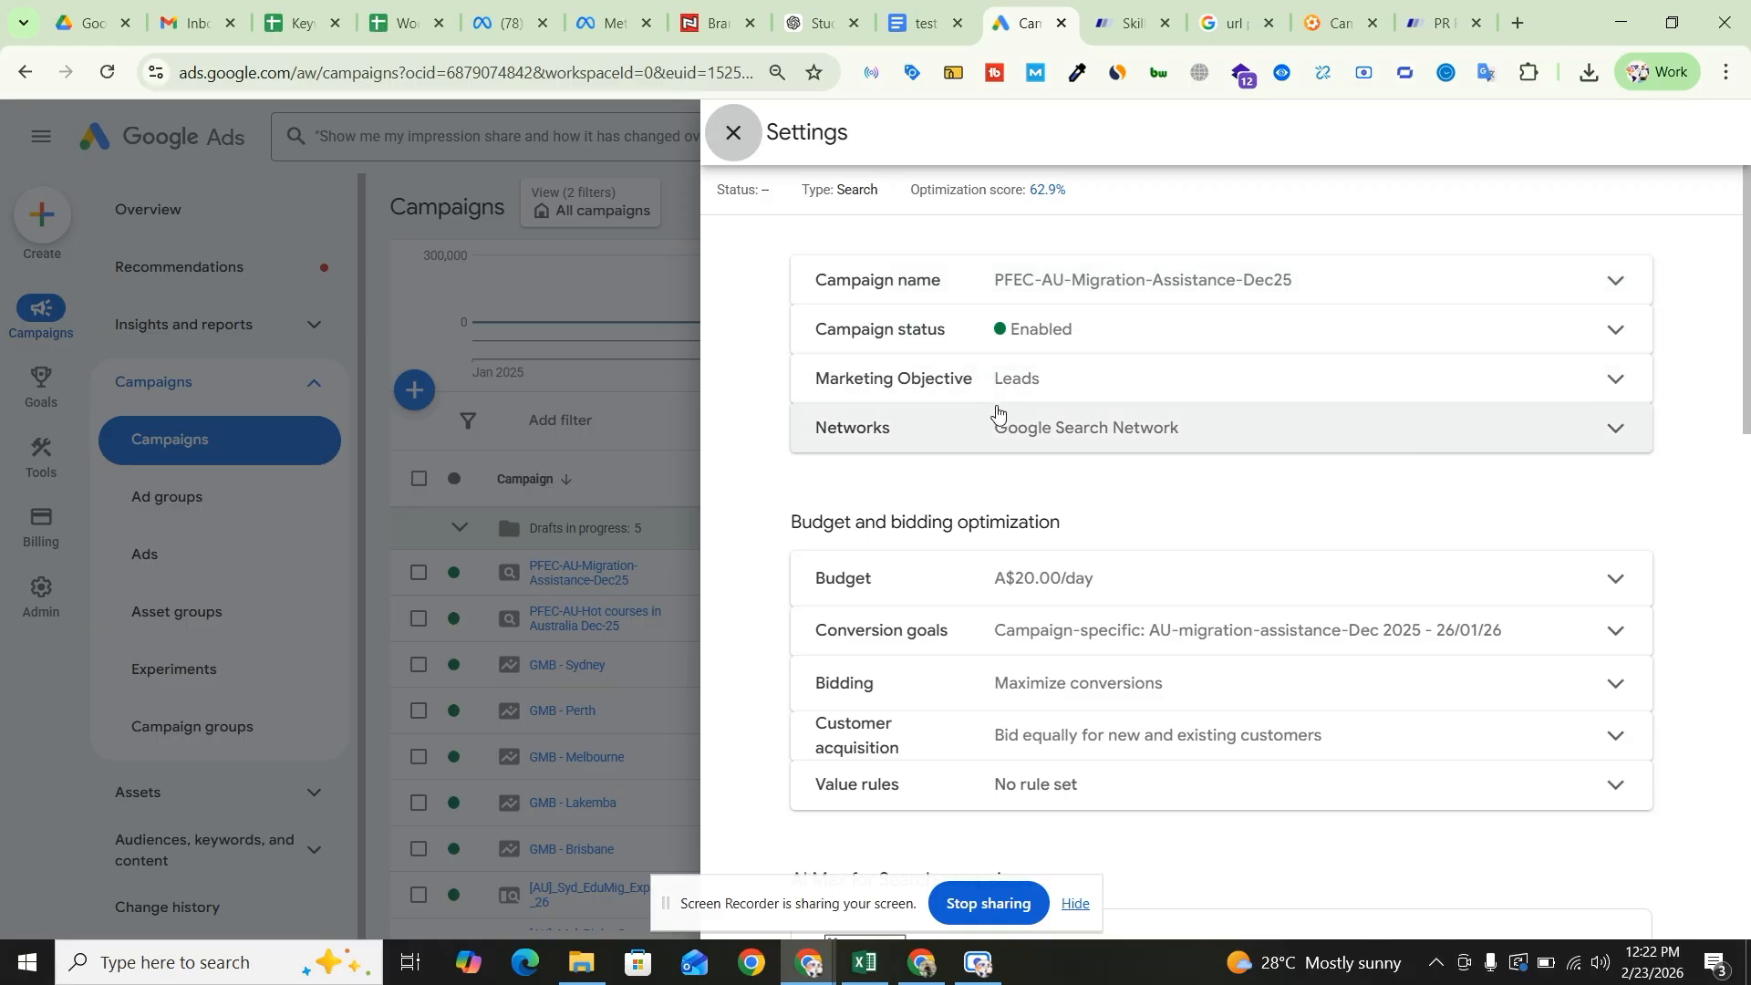
{"action": "left_click", "coordinate": [1423, 442]}
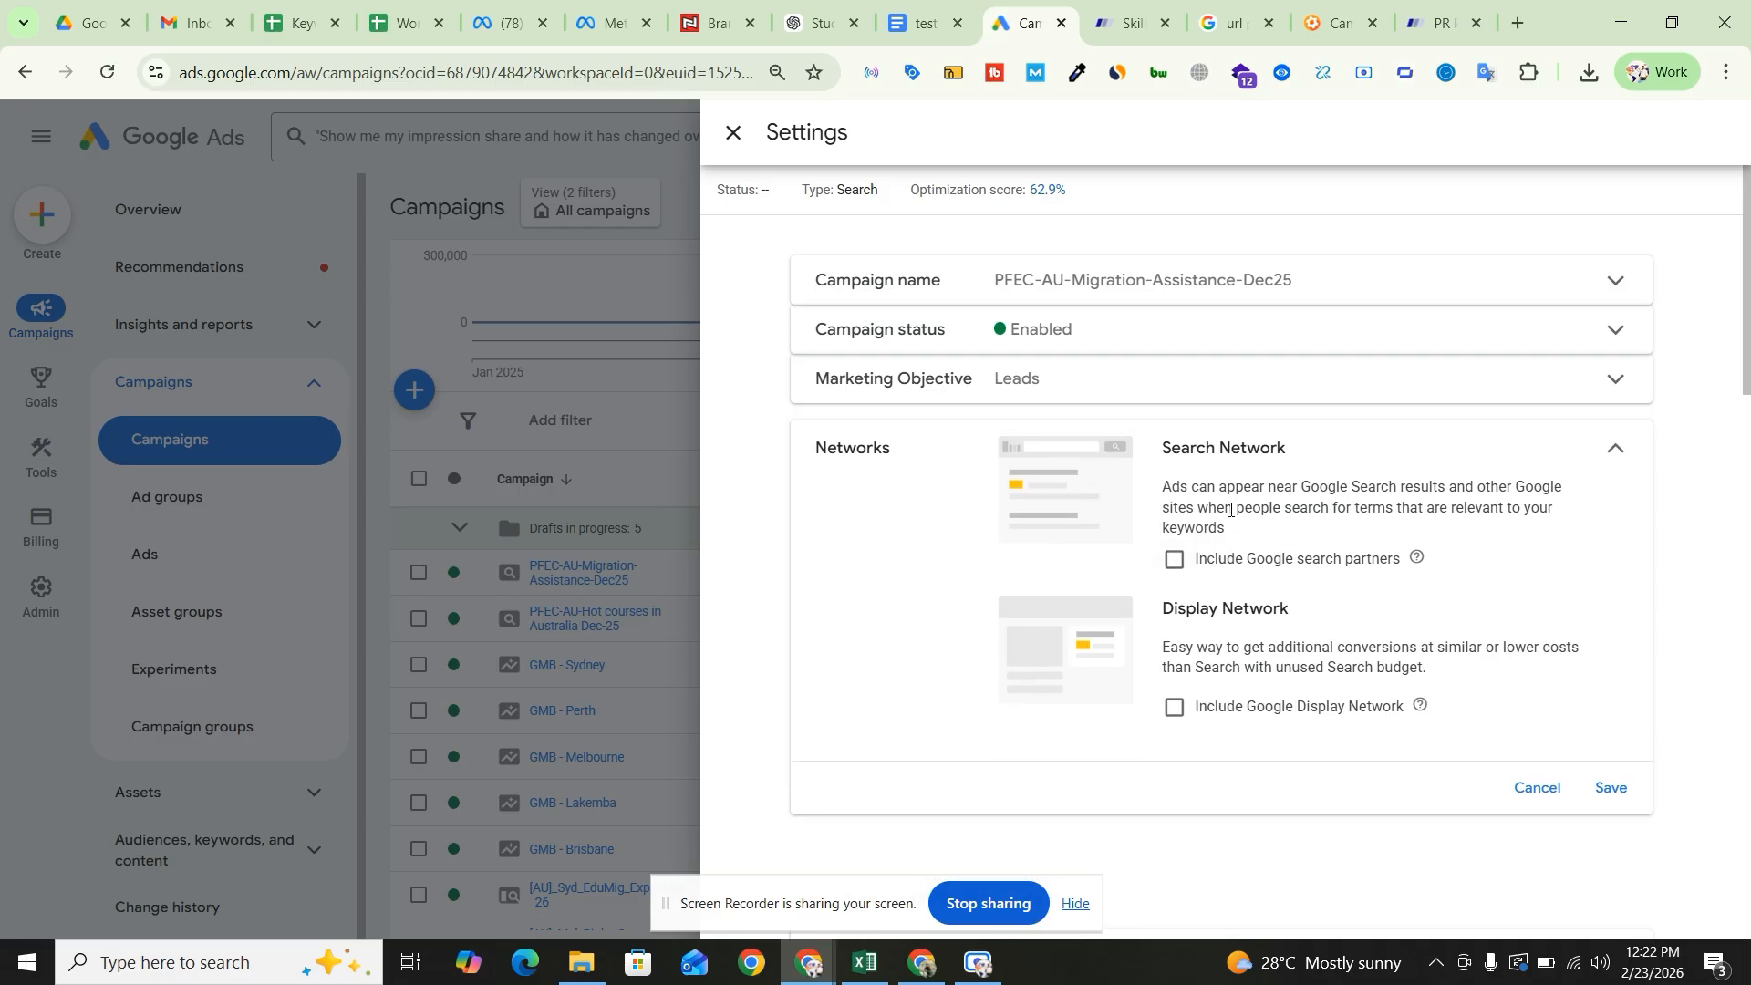
{"action": "scroll", "coordinate": [1204, 565], "scroll_direction": "down", "scroll_amount": 3}
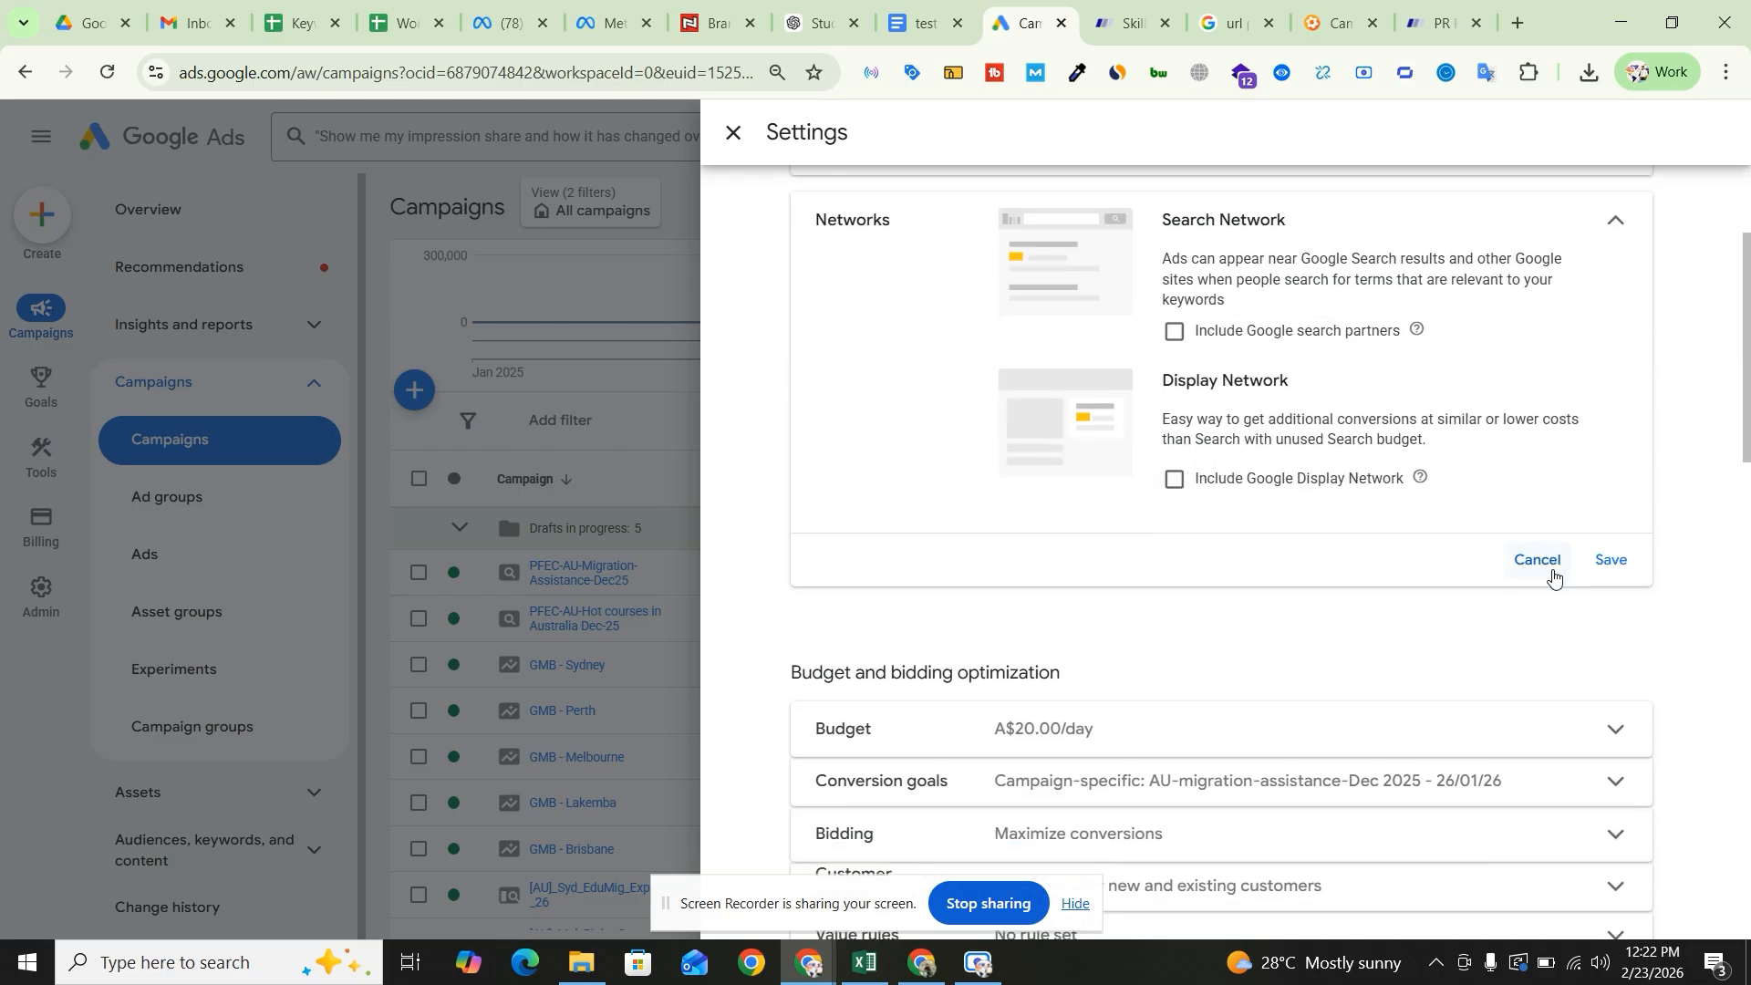
- Examine the campaign's daily budget with its suggested alternatives, the bidding summary and the AI Max section
{"action": "scroll", "coordinate": [945, 661], "scroll_direction": "down", "scroll_amount": 1}
{"action": "left_click", "coordinate": [1141, 624]}
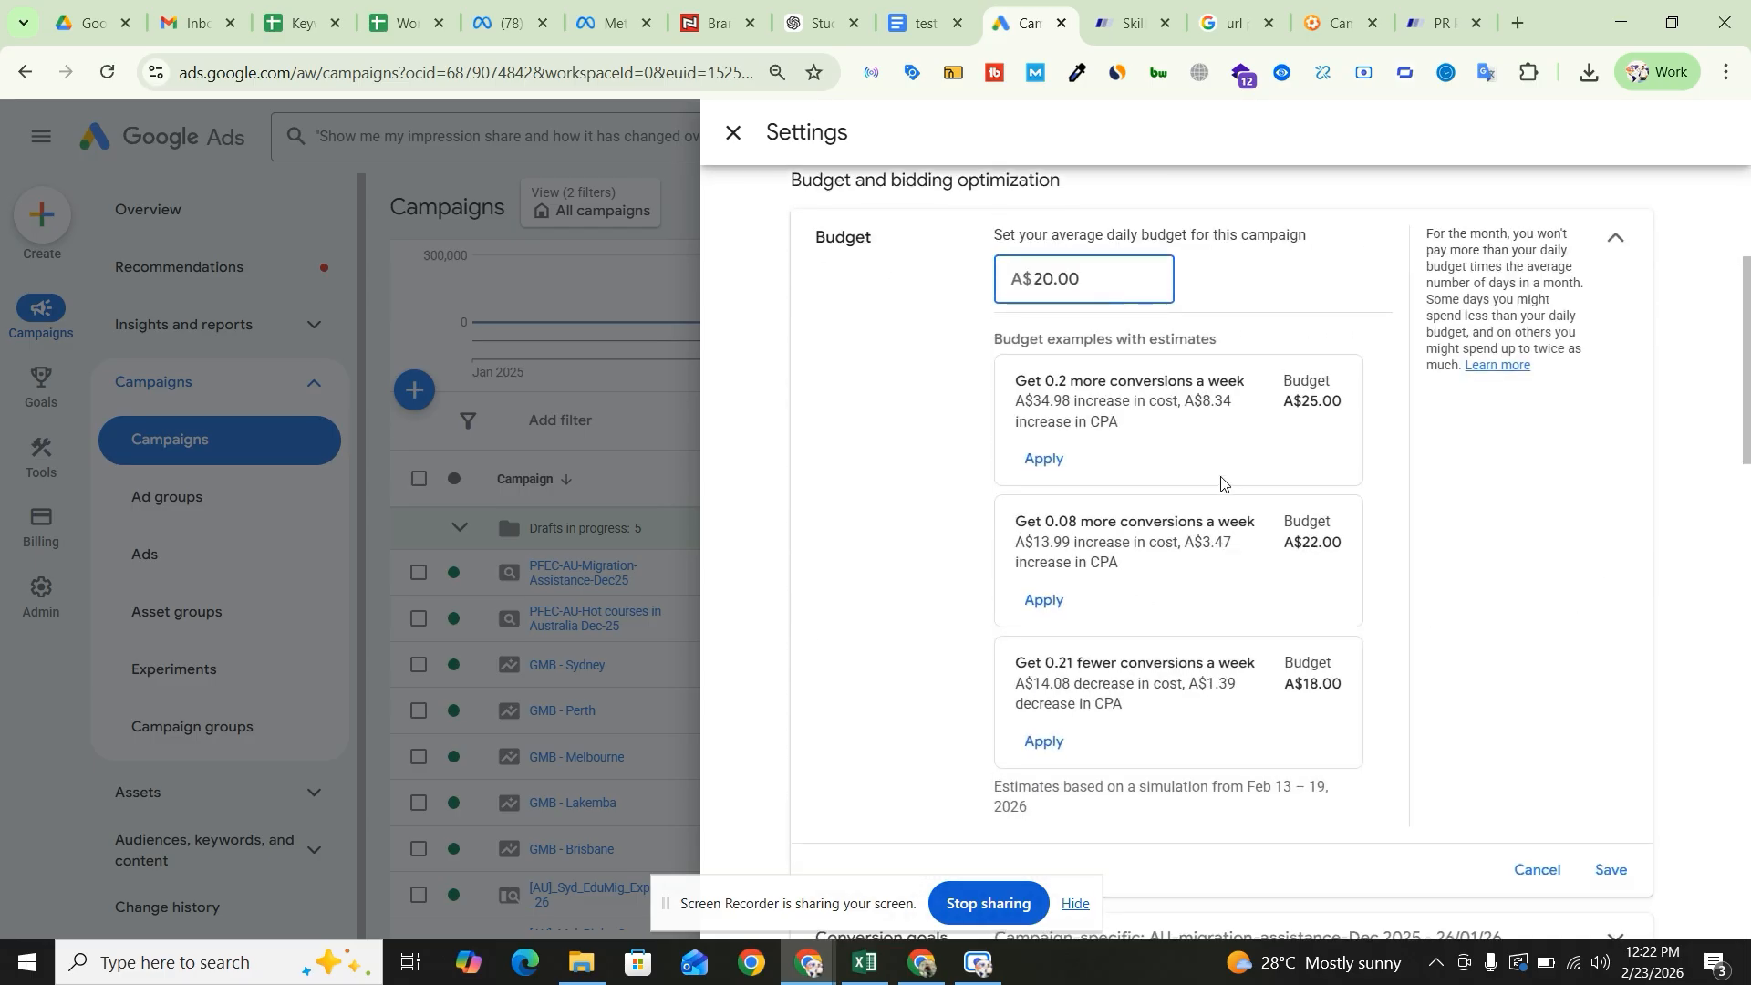
{"action": "scroll", "coordinate": [1282, 657], "scroll_direction": "down", "scroll_amount": 5}
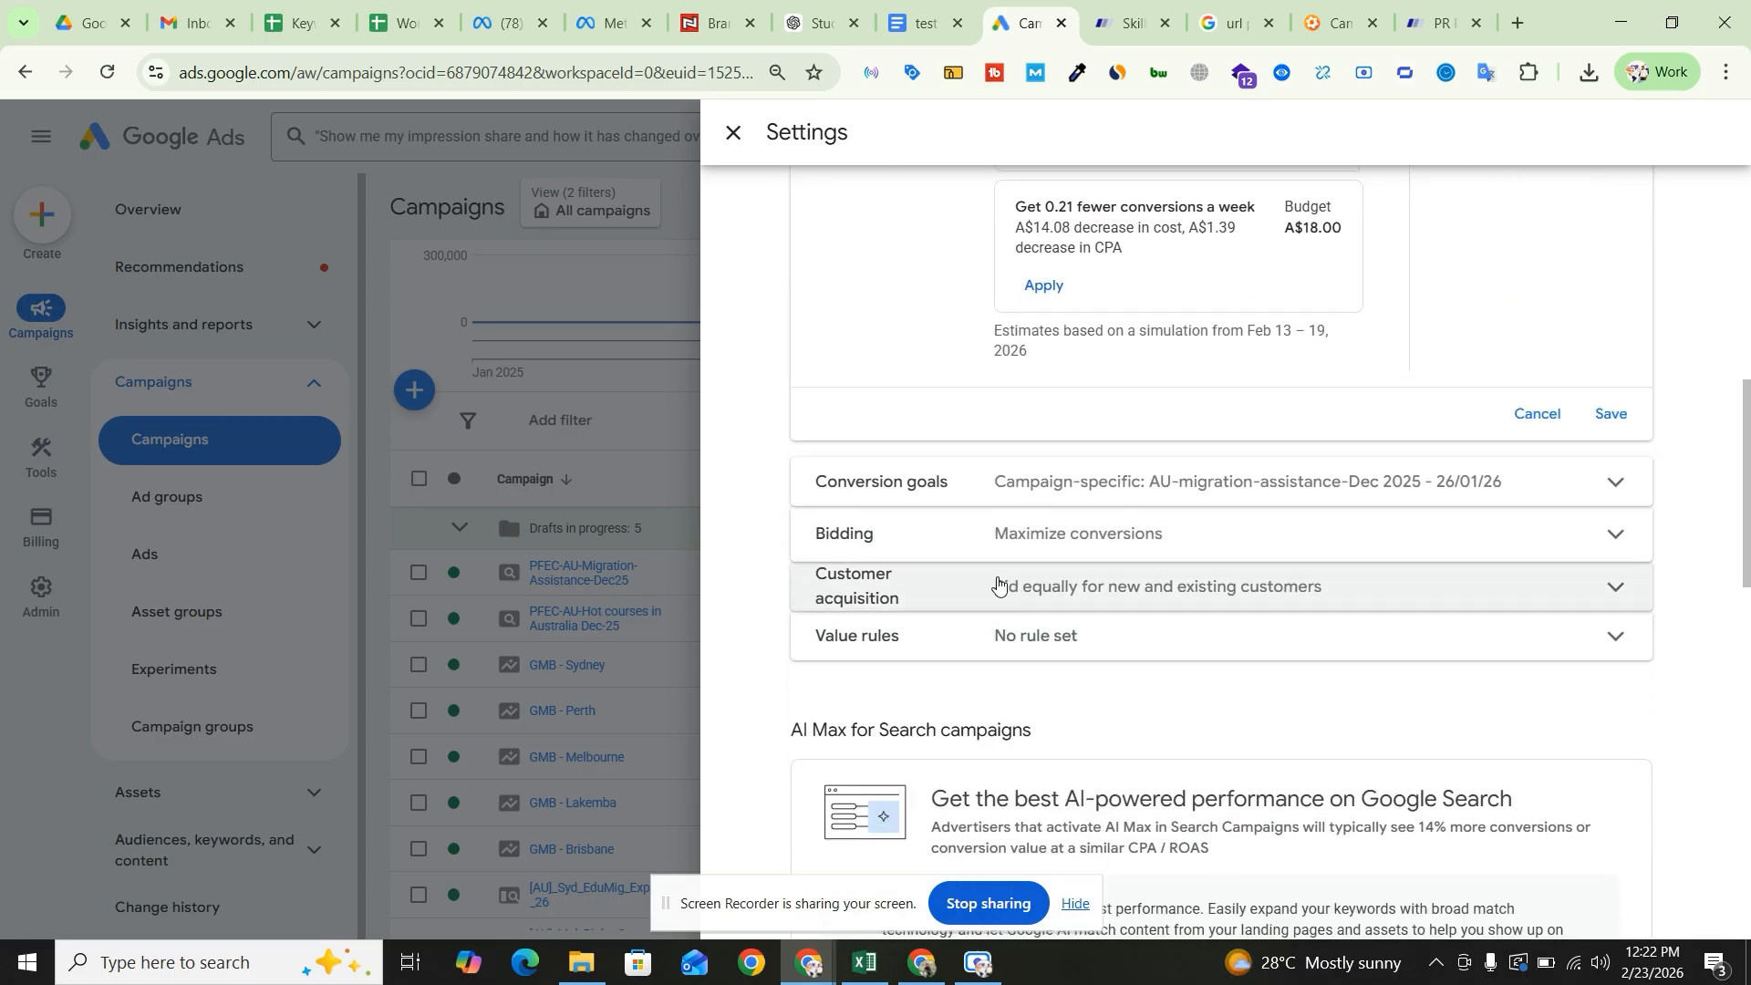
{"action": "scroll", "coordinate": [1177, 593], "scroll_direction": "down", "scroll_amount": 9}
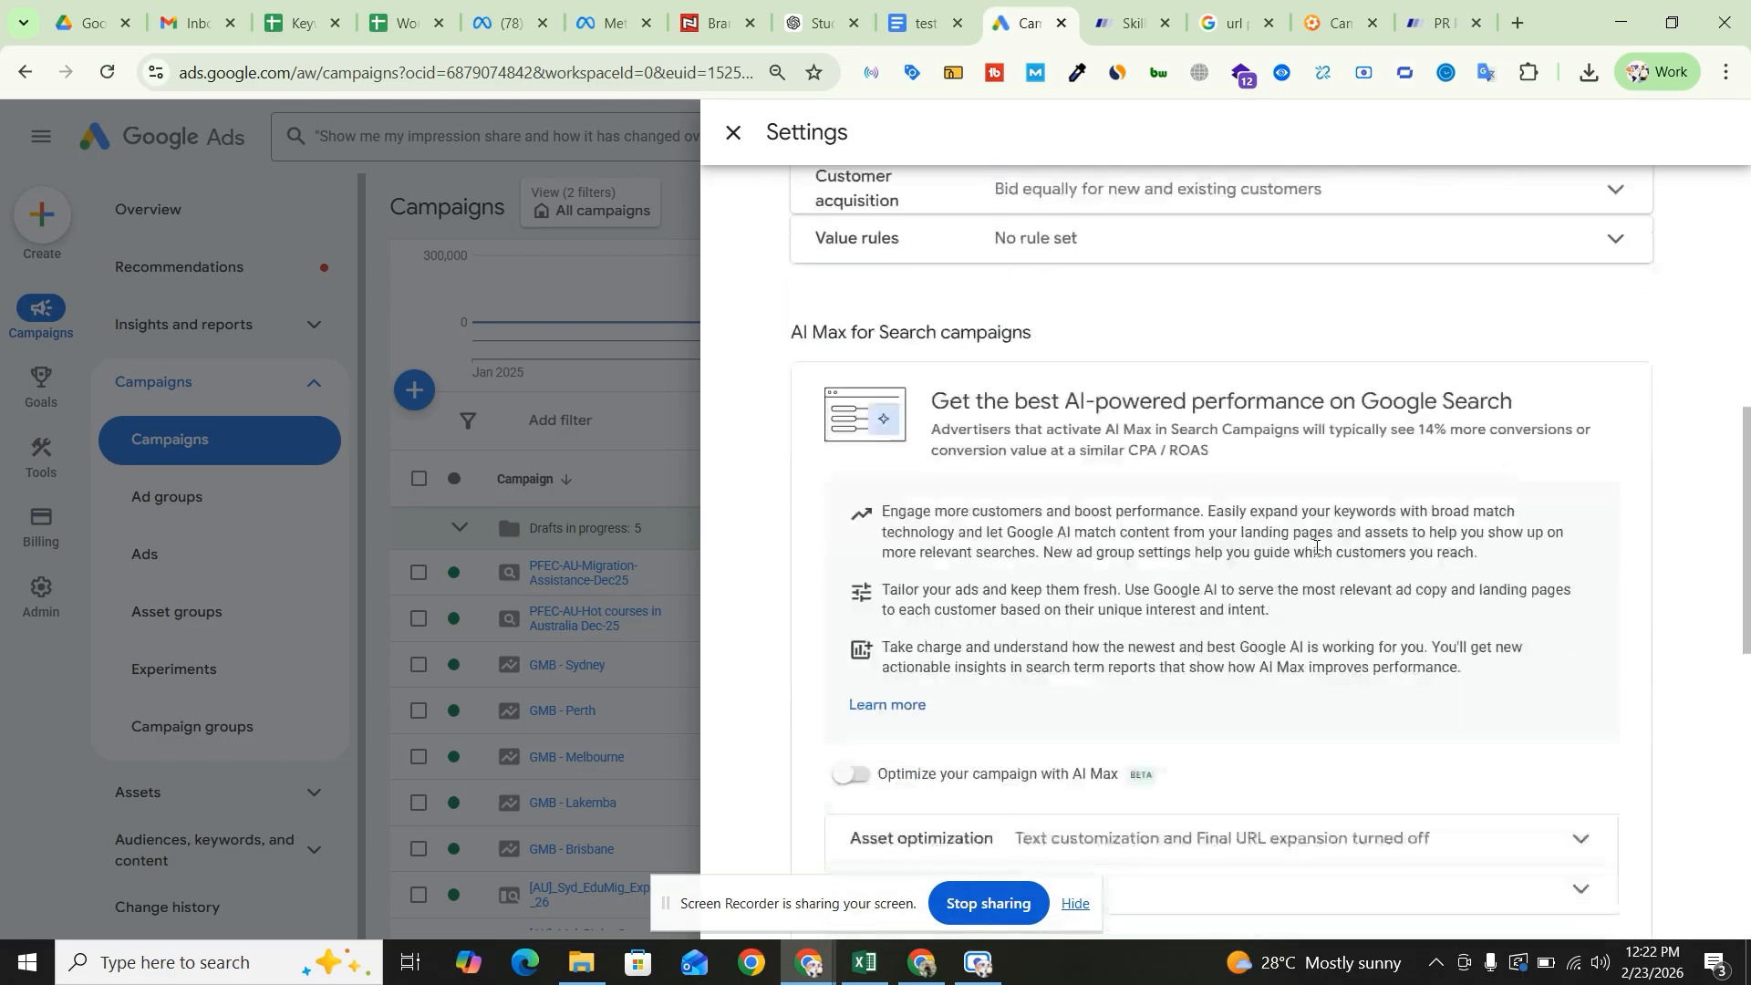
- Examine the campaign's location and language targeting under the other settings
{"action": "scroll", "coordinate": [1160, 601], "scroll_direction": "down", "scroll_amount": 3}
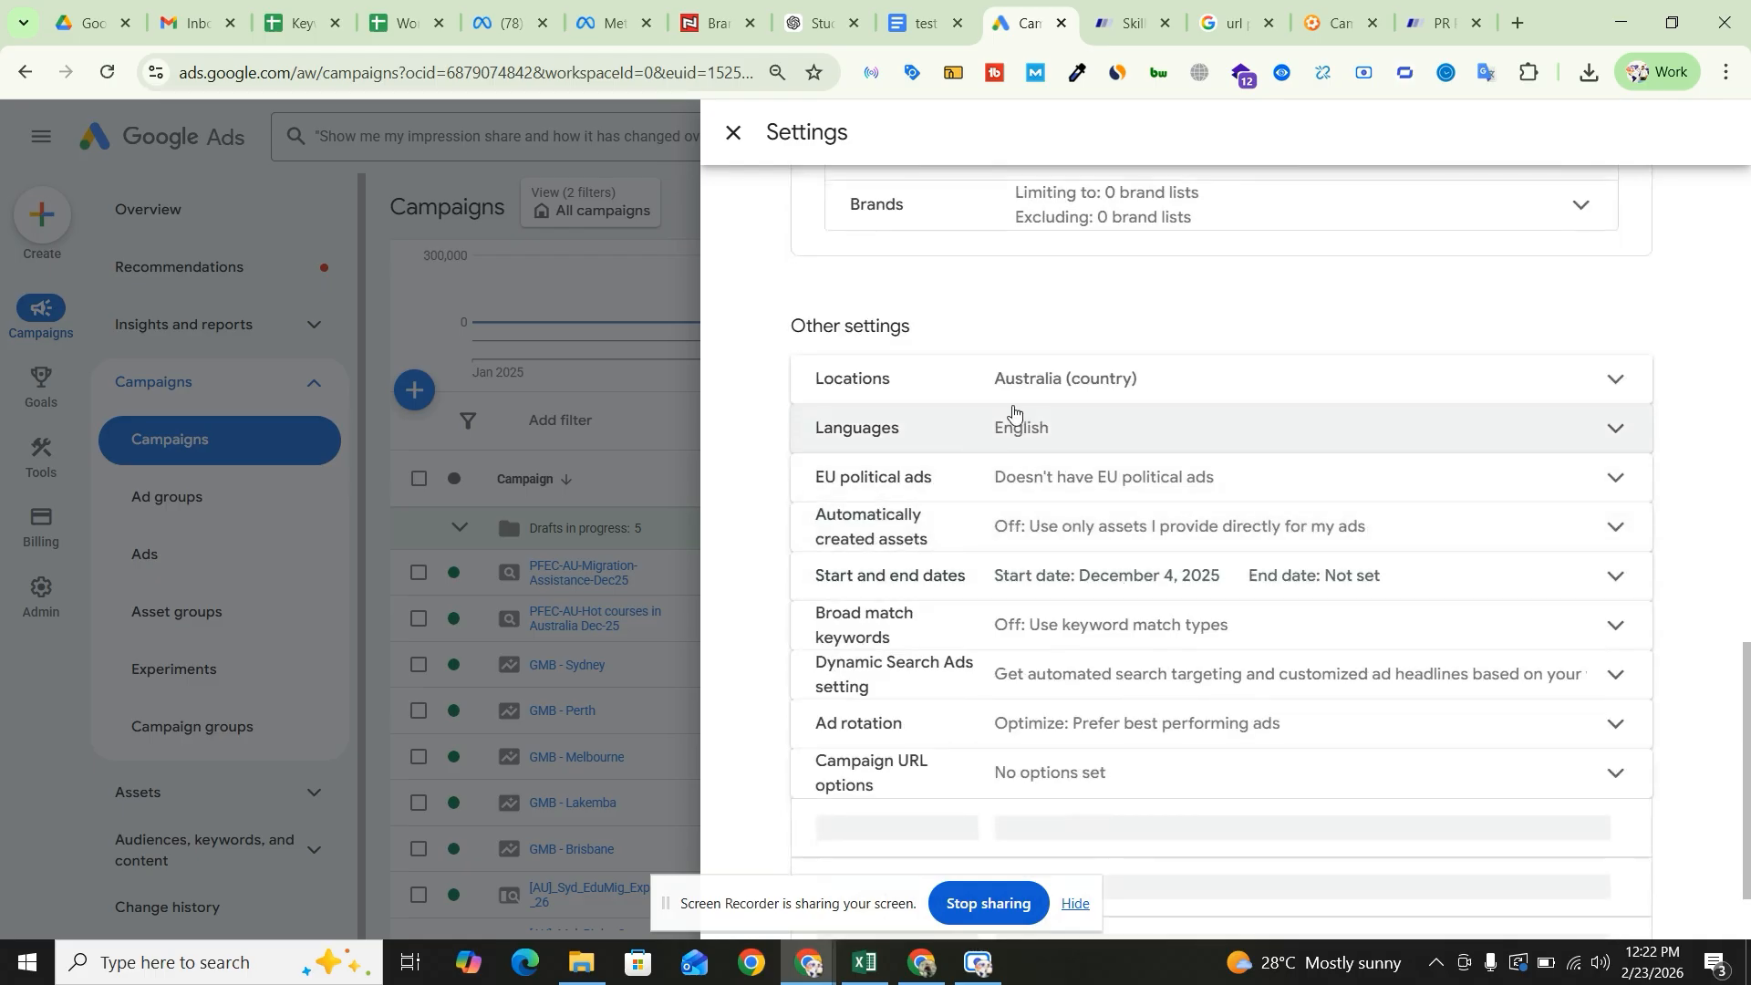
{"action": "left_click", "coordinate": [1379, 394]}
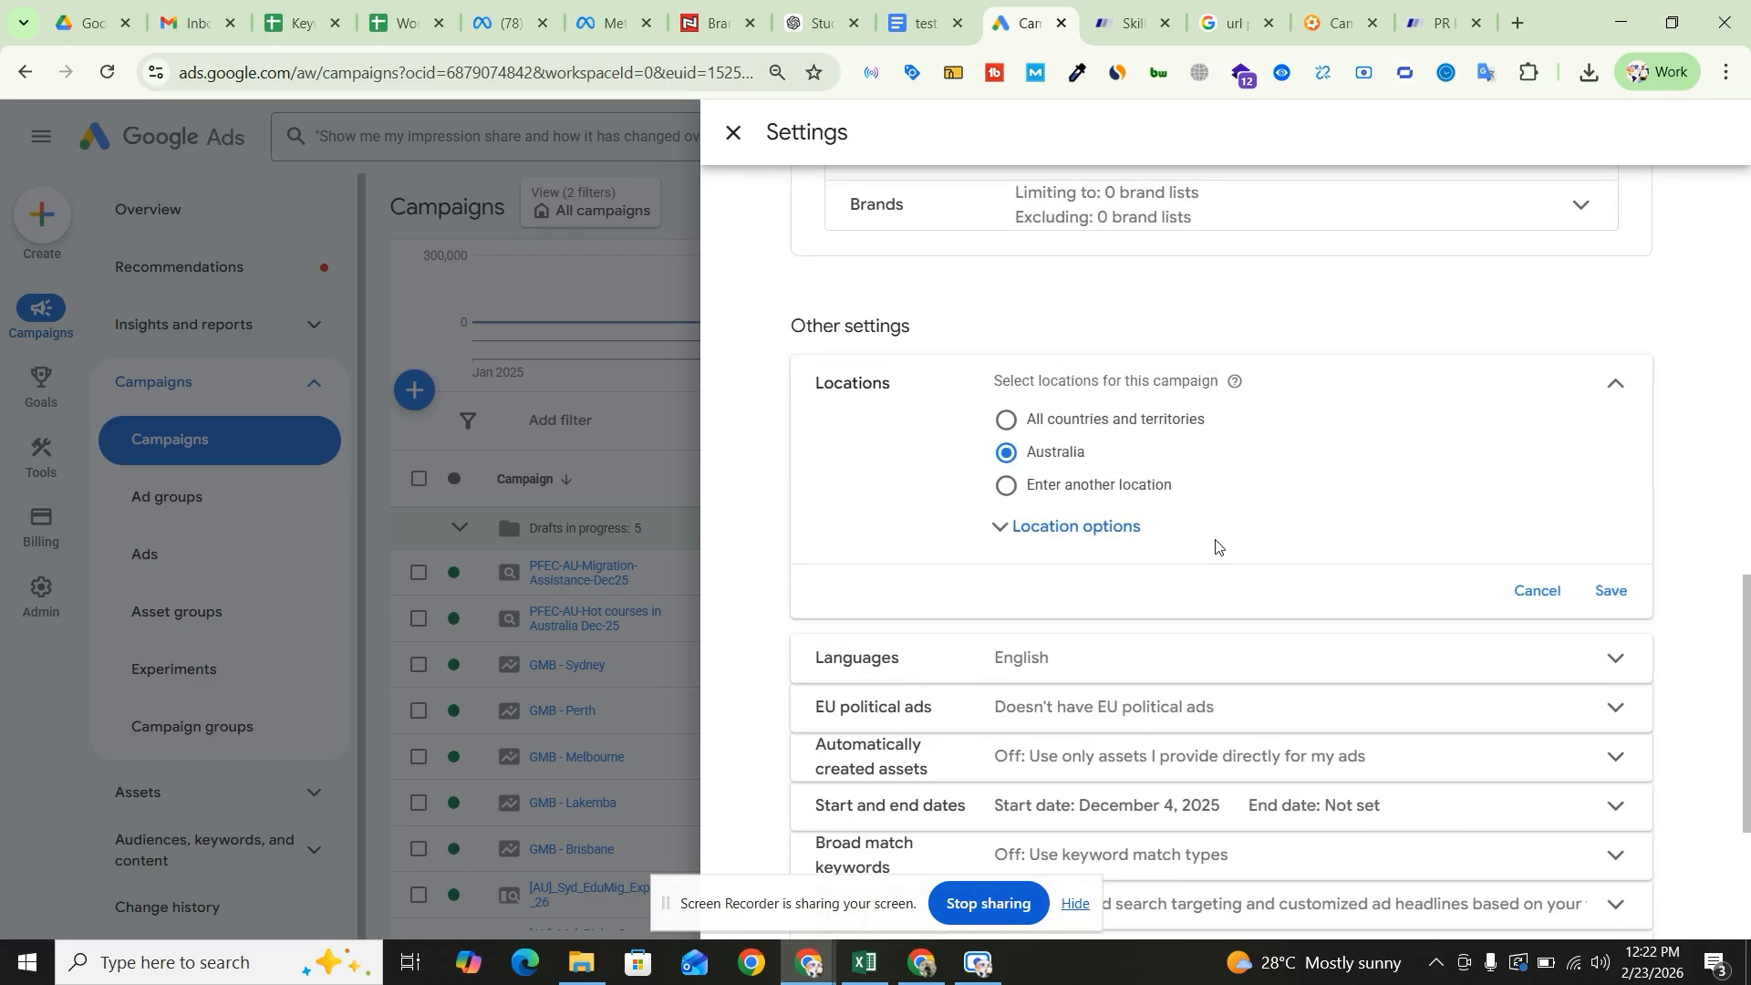
{"action": "scroll", "coordinate": [1333, 499], "scroll_direction": "down", "scroll_amount": 3}
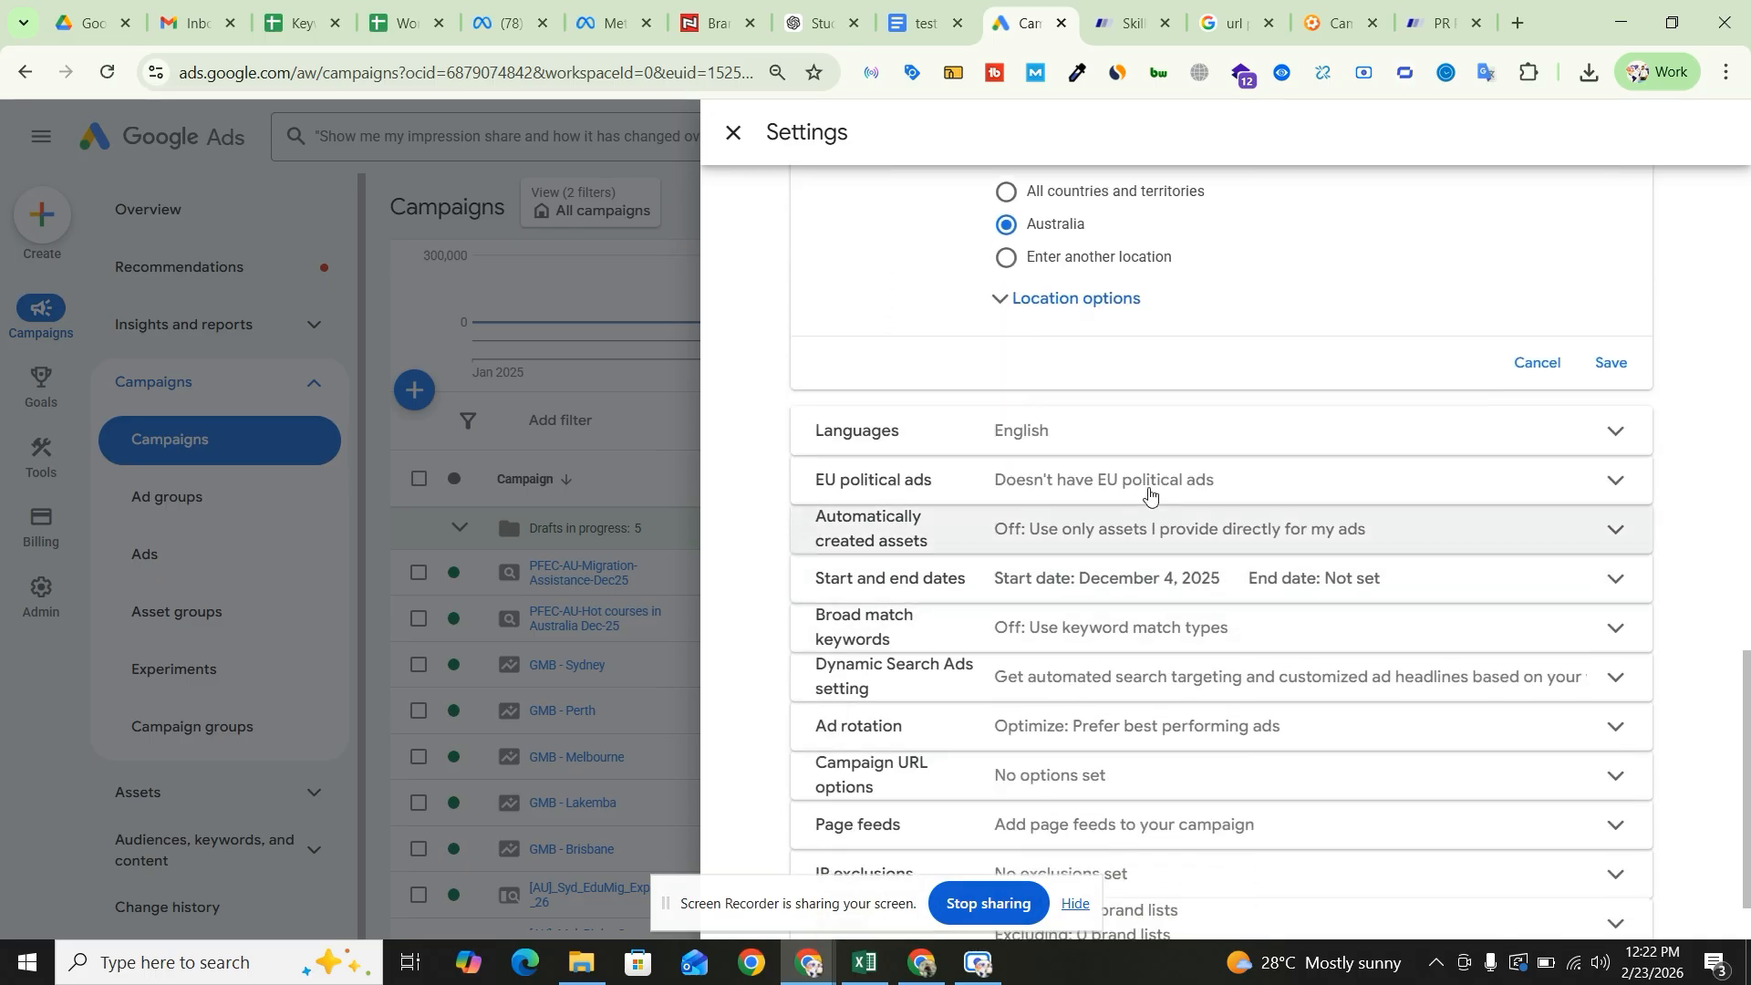
{"action": "left_click", "coordinate": [1152, 438]}
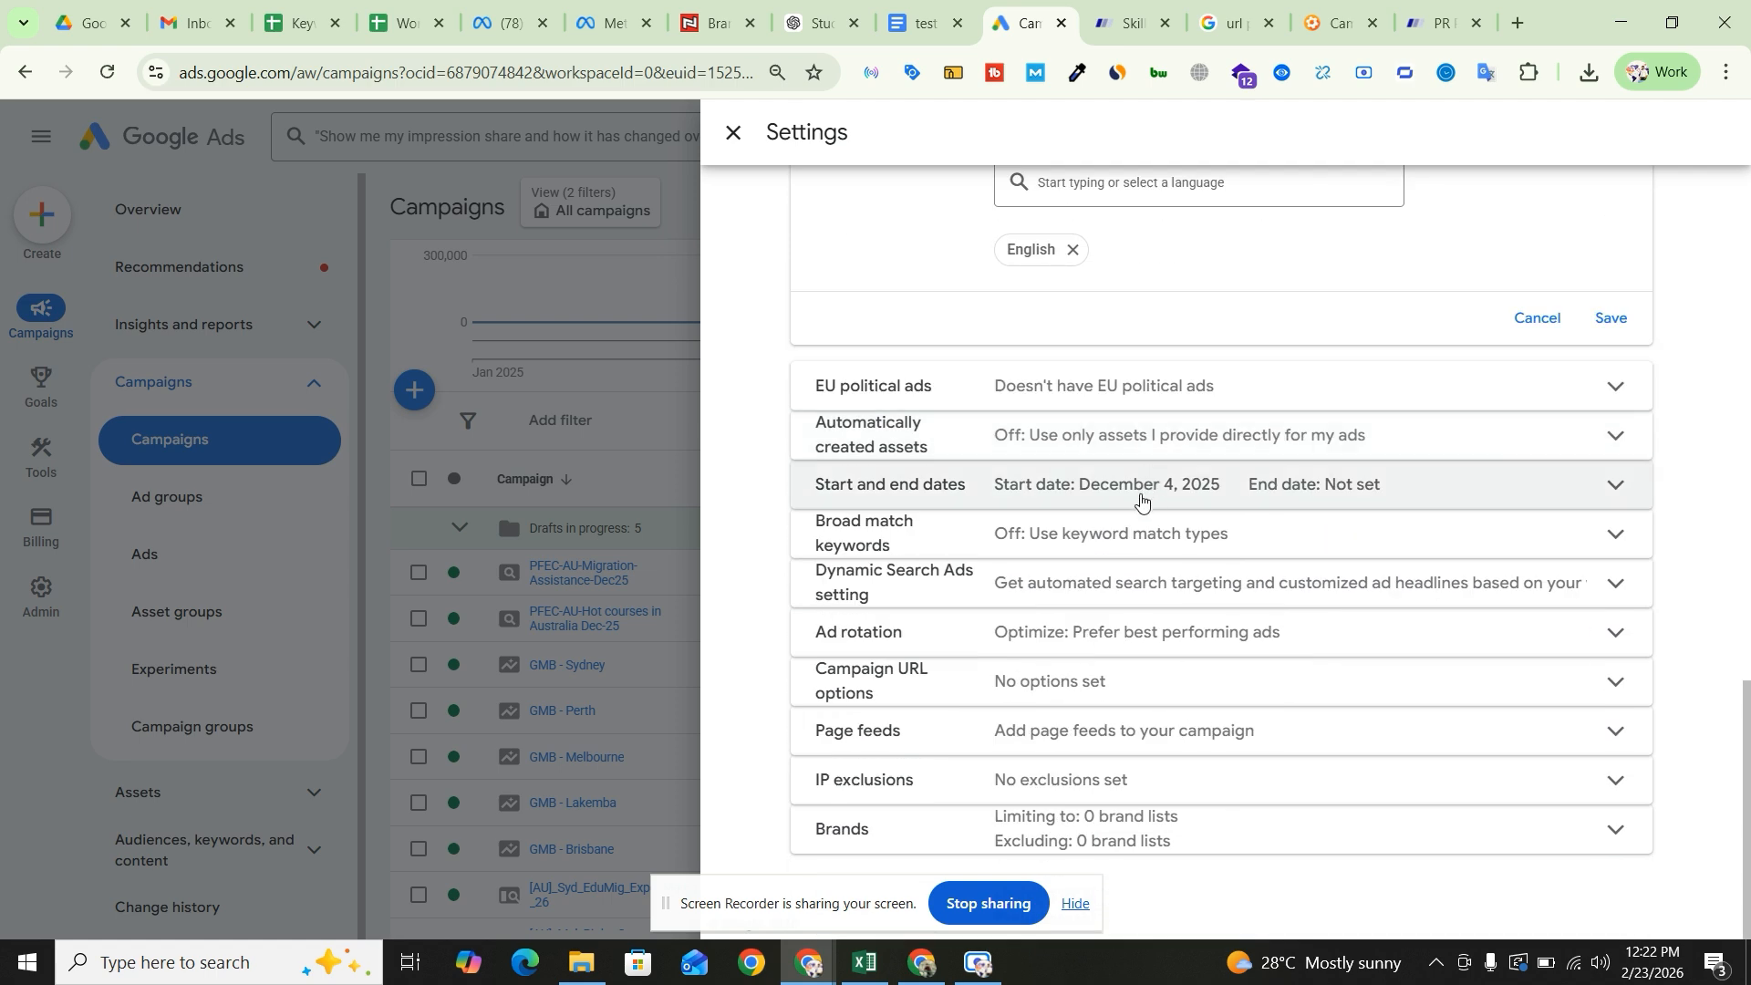
- Examine the campaign-specific conversion goal and display its details in the budget and bidding optimization settings
{"action": "scroll", "coordinate": [1176, 606], "scroll_direction": "up", "scroll_amount": 10}
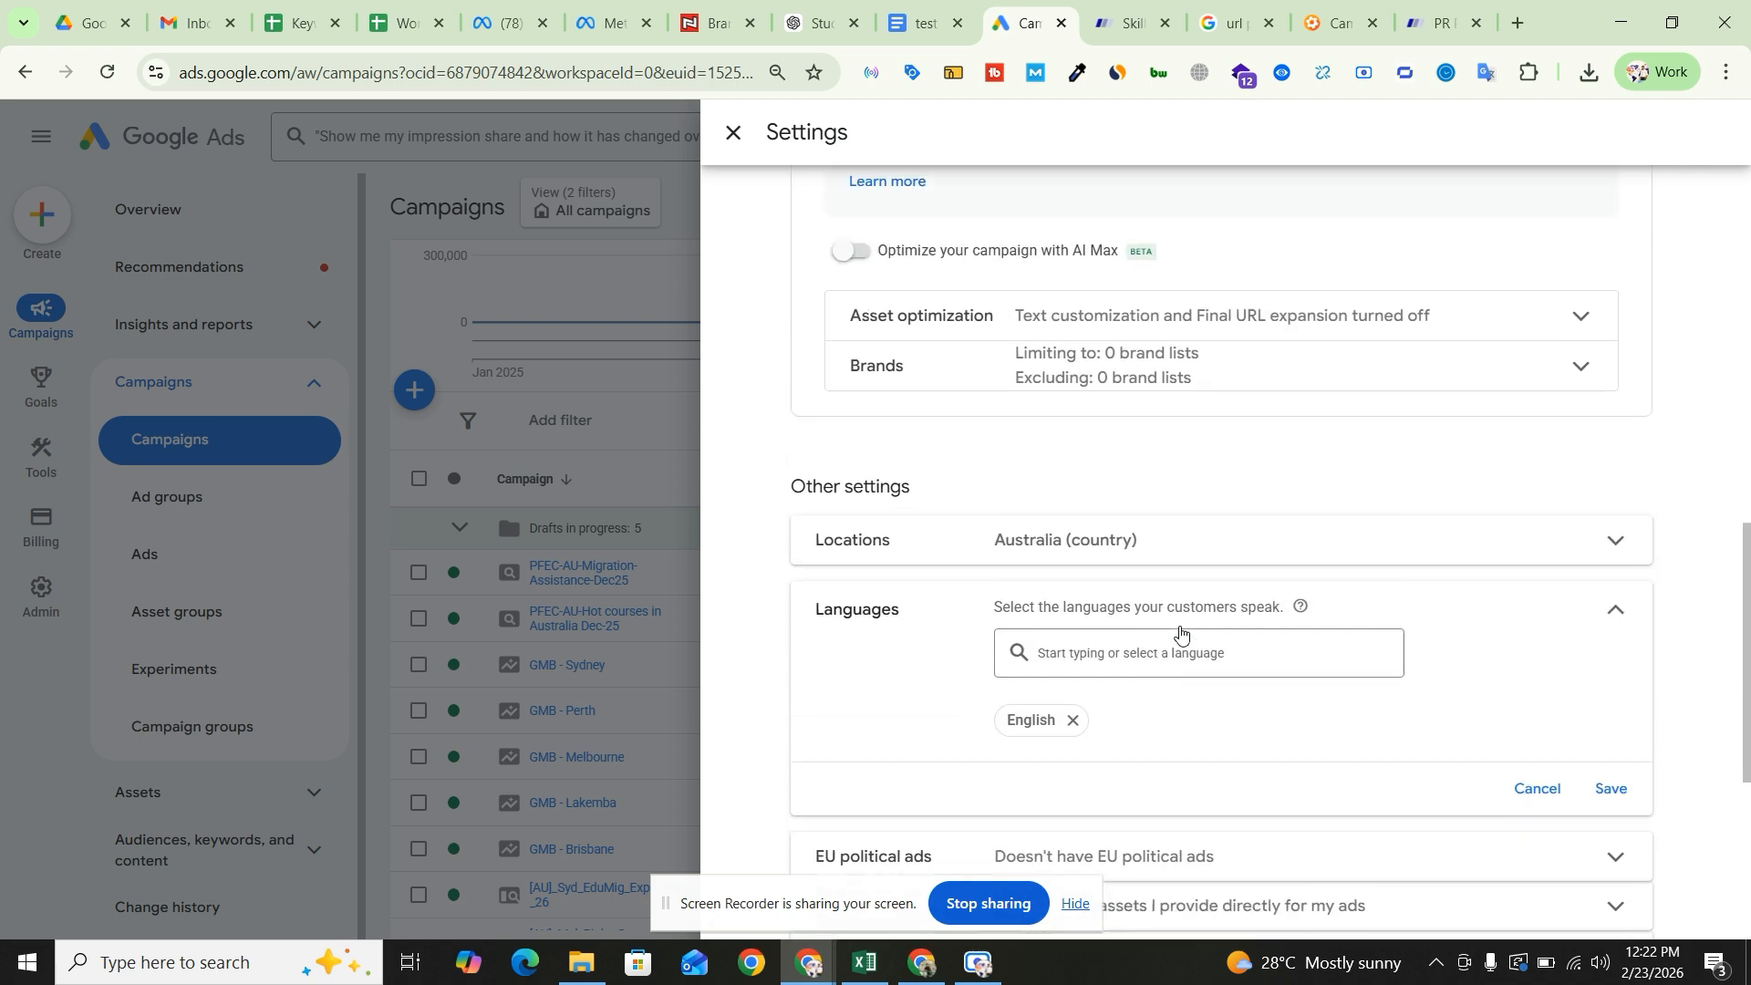
{"action": "scroll", "coordinate": [1173, 607], "scroll_direction": "up", "scroll_amount": 3}
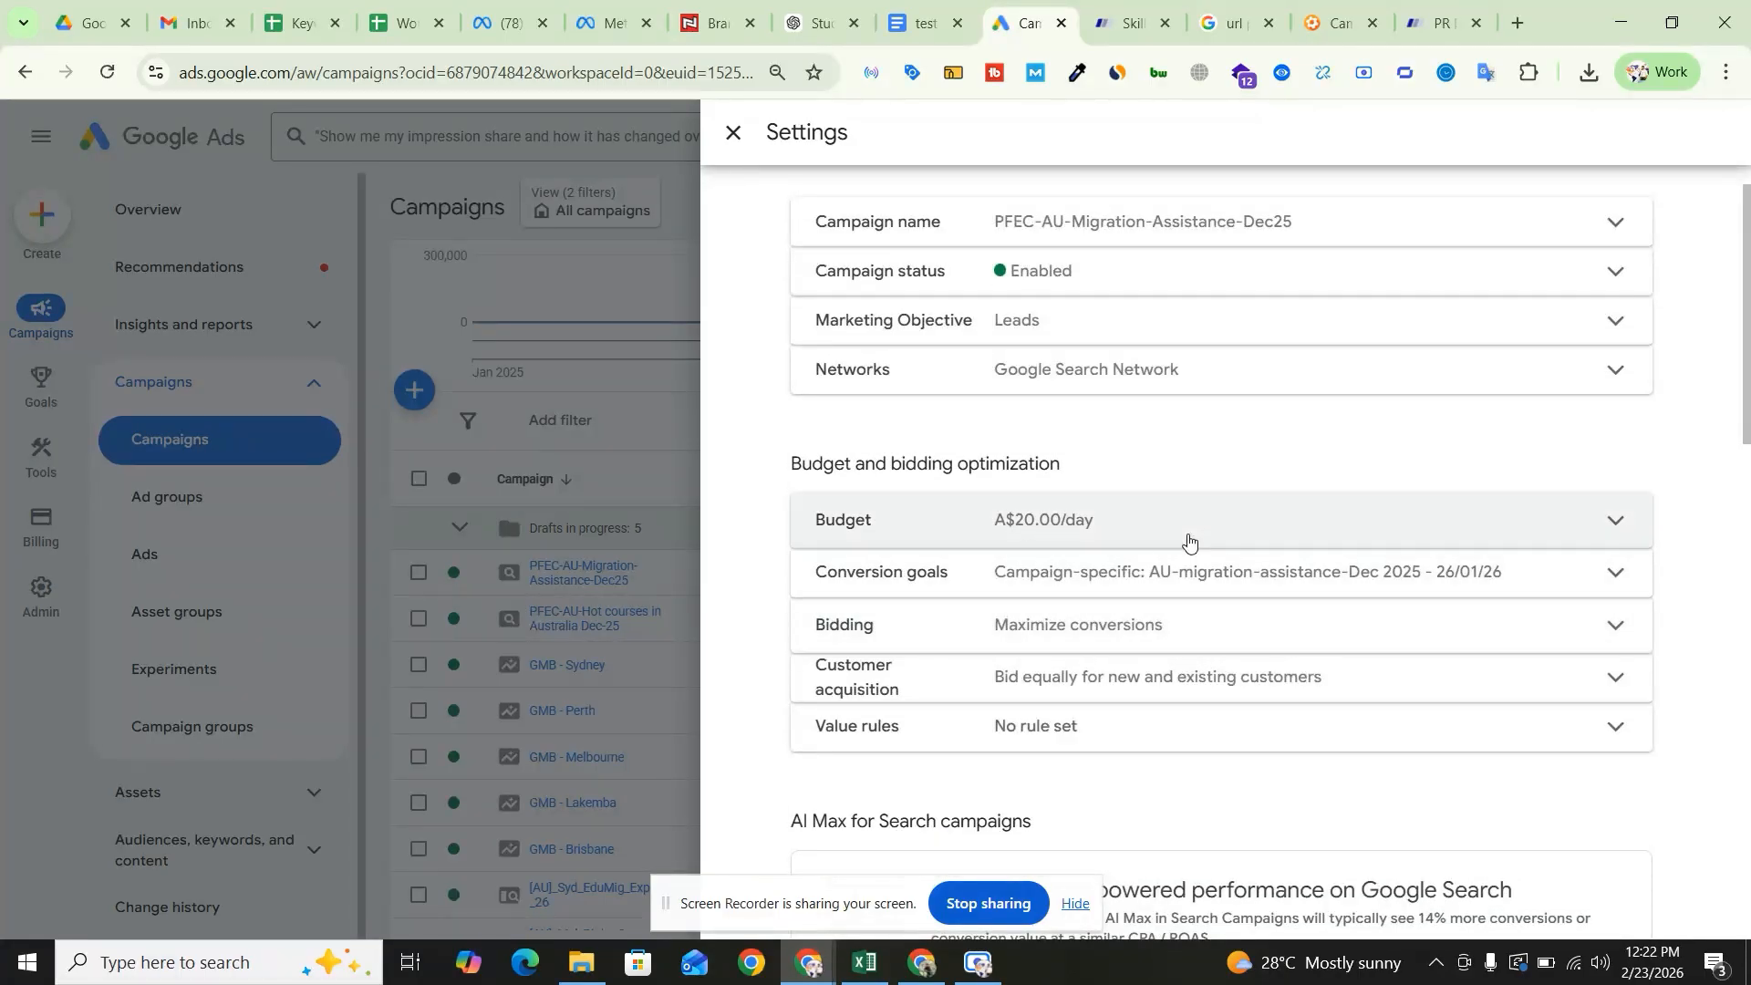
{"action": "left_click", "coordinate": [1540, 580]}
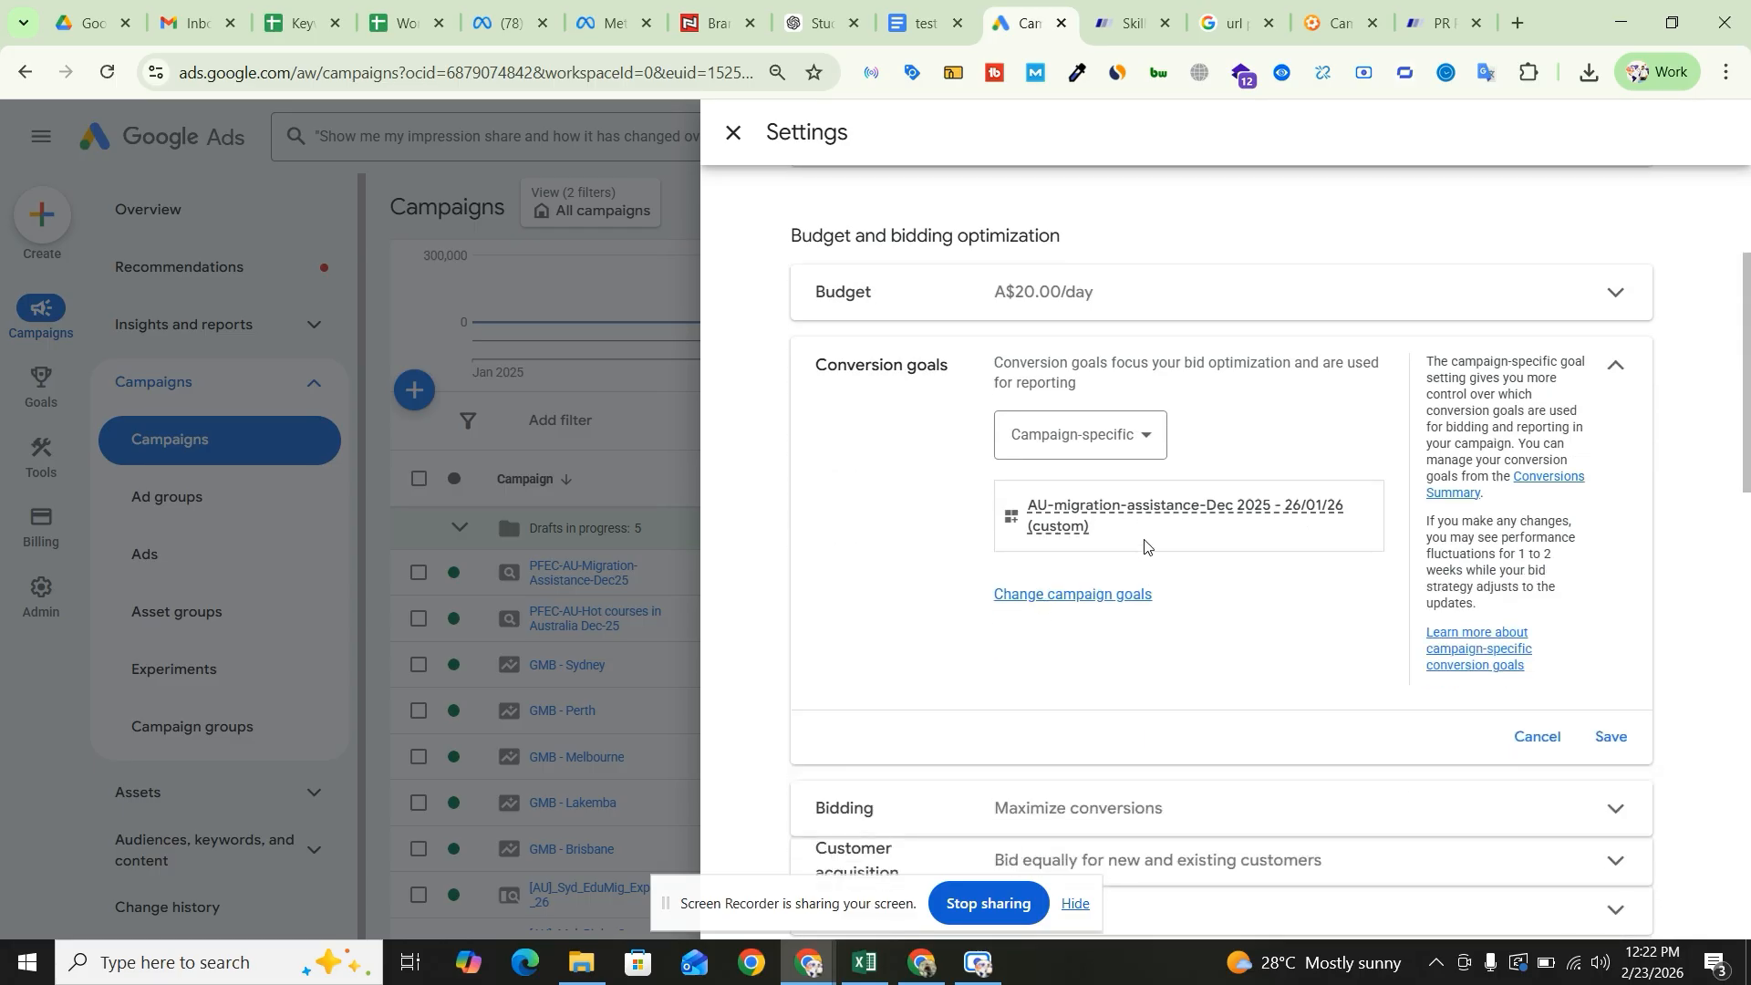
{"action": "mouse_move", "coordinate": [1045, 513]}
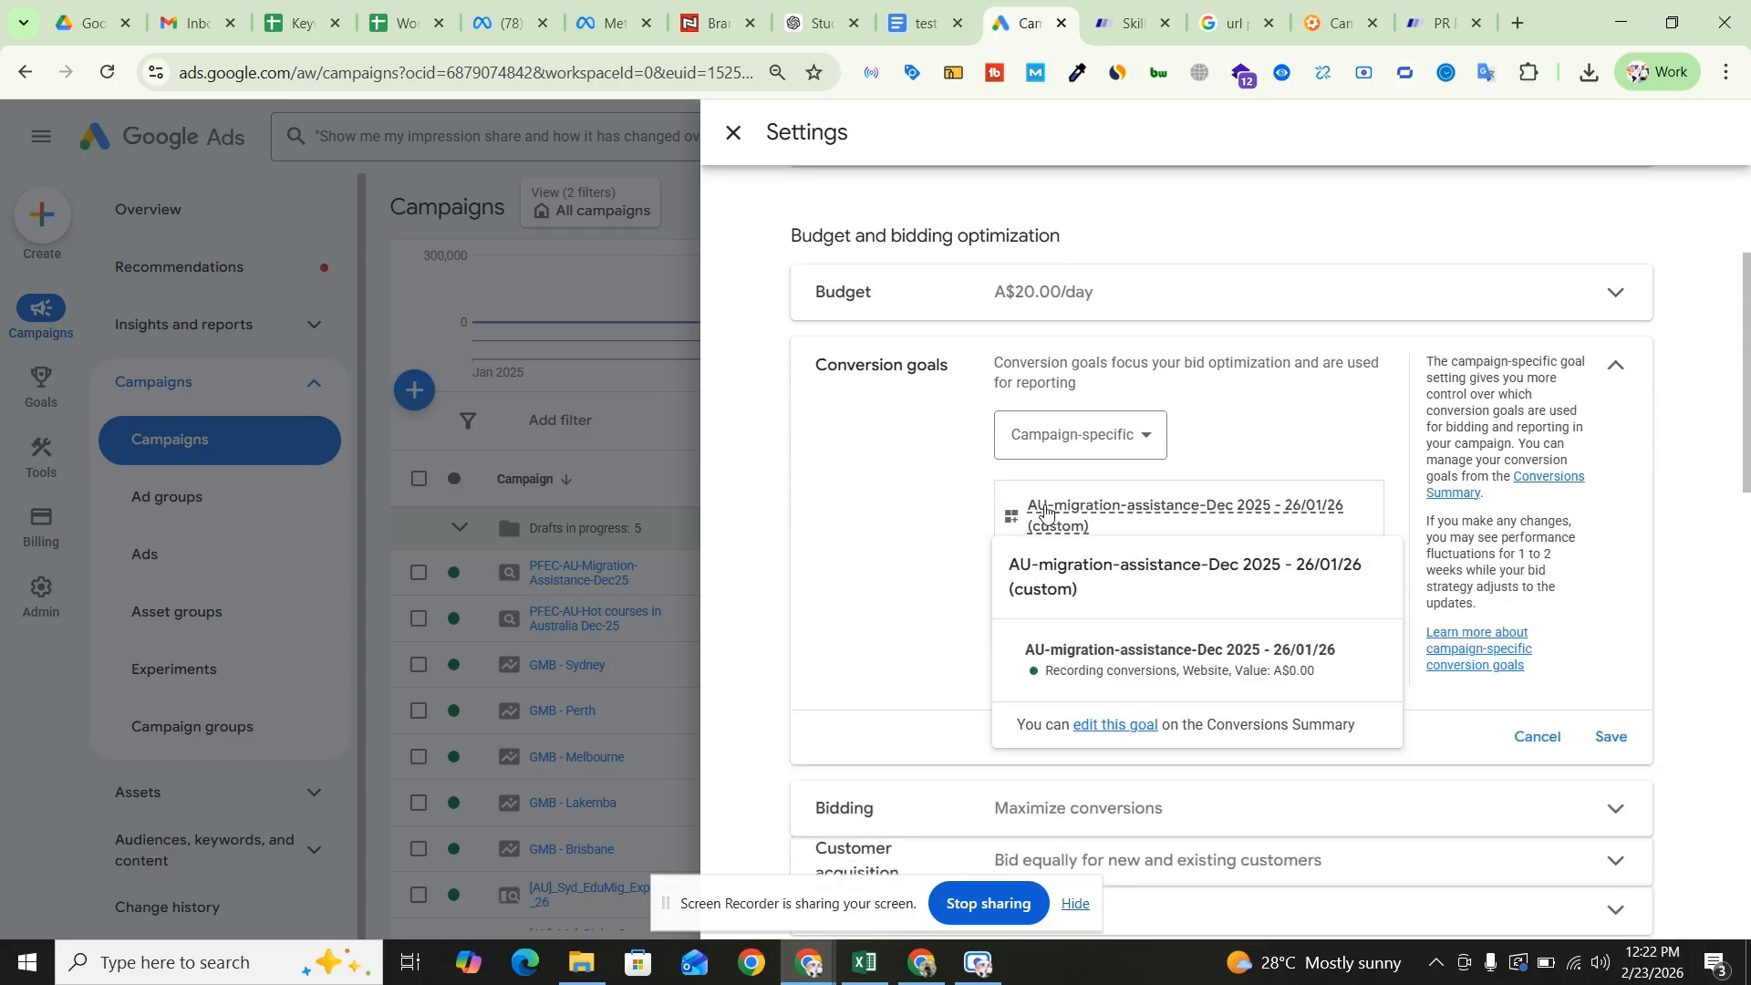